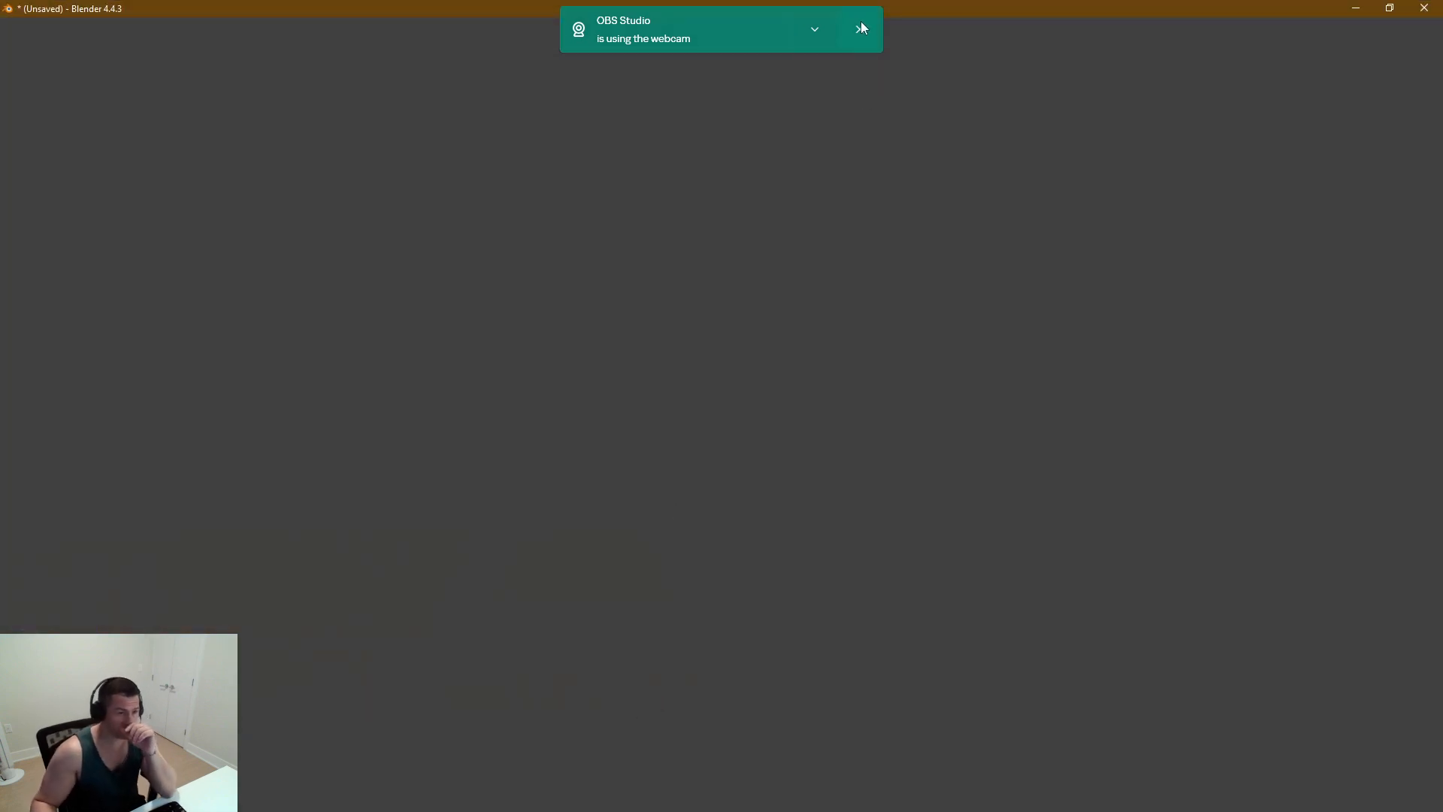
Step: Dismiss the webcam notification and splash screen, and delete the human figure from the scene
{"action": "left_click", "coordinate": [860, 28]}
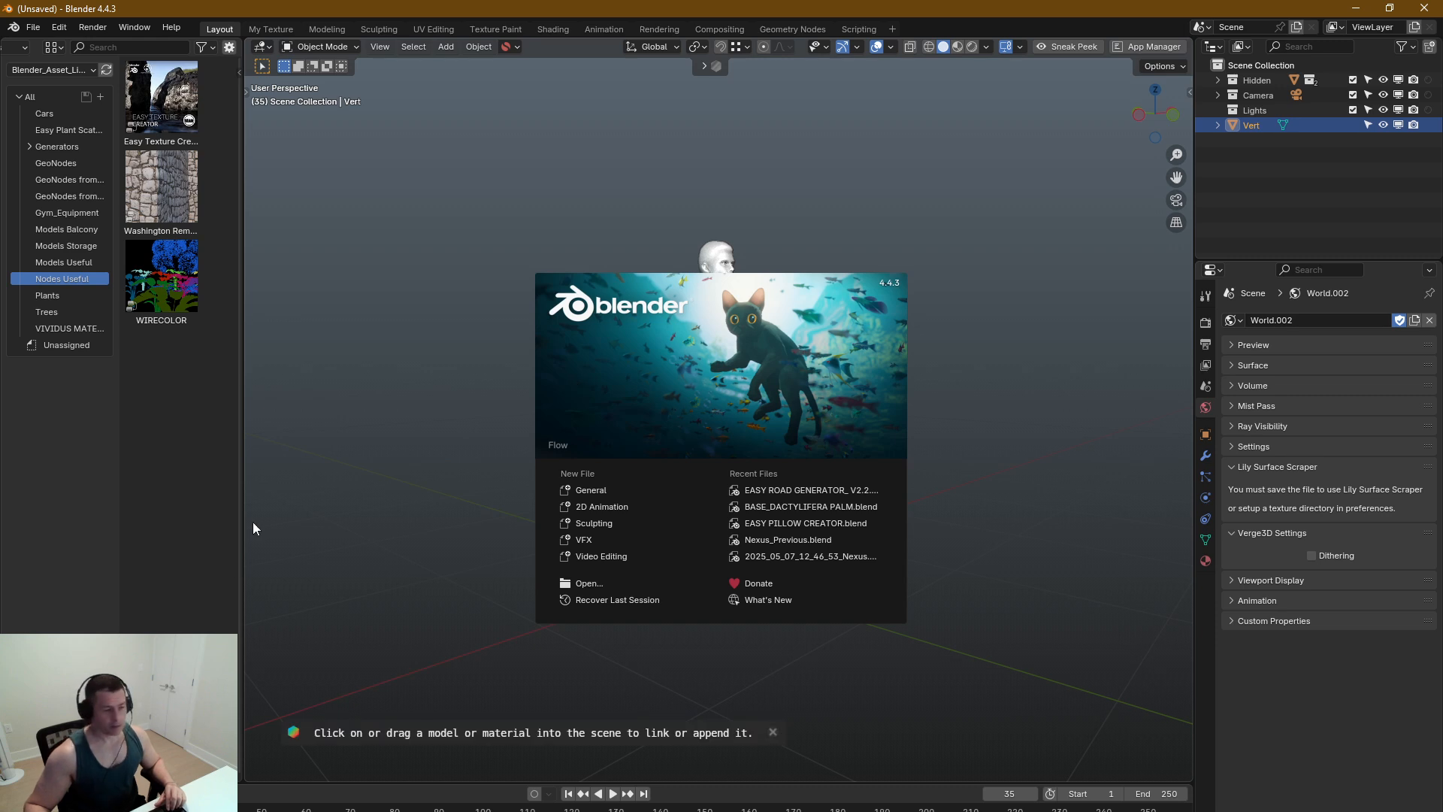
{"action": "left_click", "coordinate": [454, 395]}
{"action": "scroll", "coordinate": [665, 354], "scroll_direction": "down", "scroll_amount": 3}
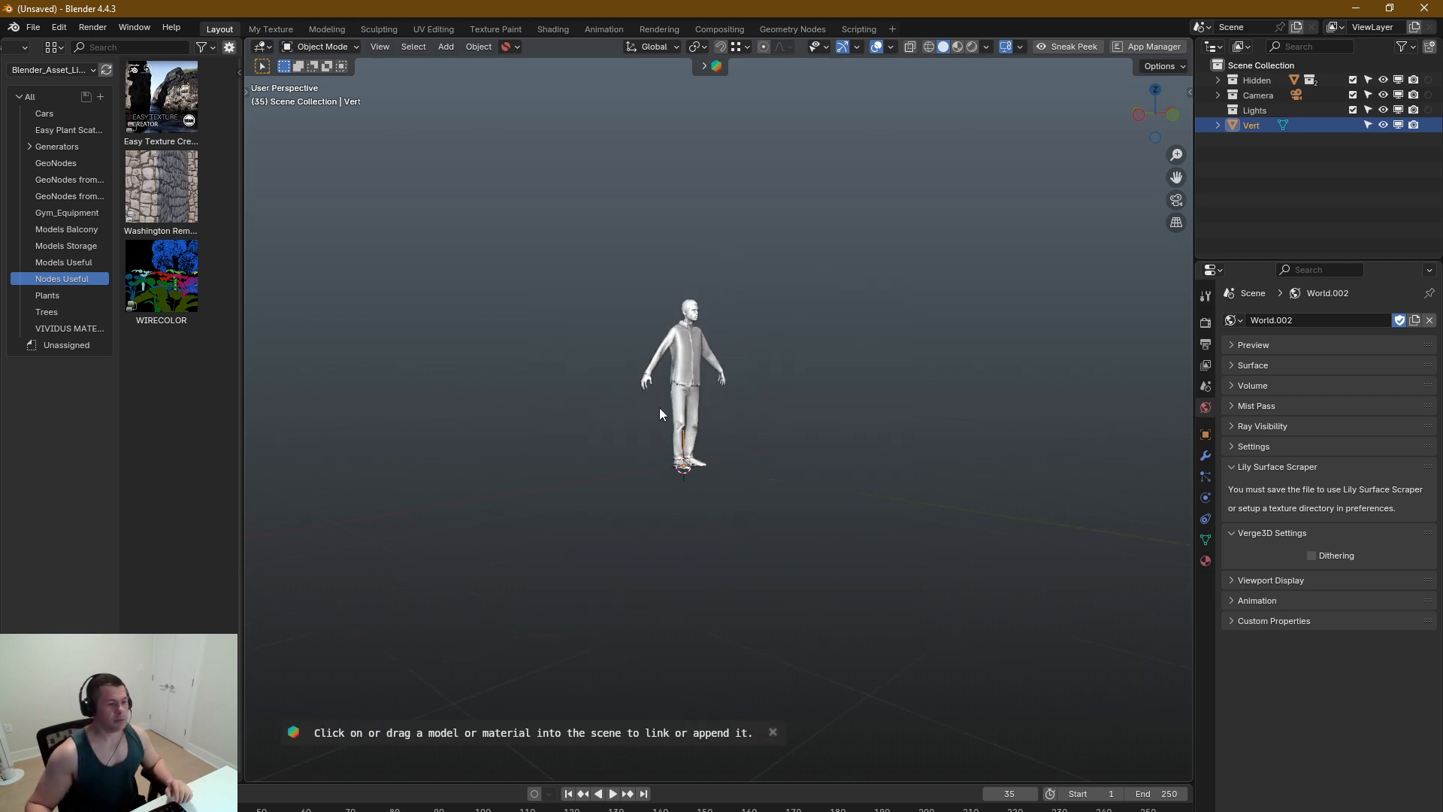
{"action": "middle_click_drag", "start_coordinate": [660, 407], "coordinate": [678, 426]}
{"action": "left_click", "coordinate": [678, 425]}
{"action": "key", "text": "Delete"}
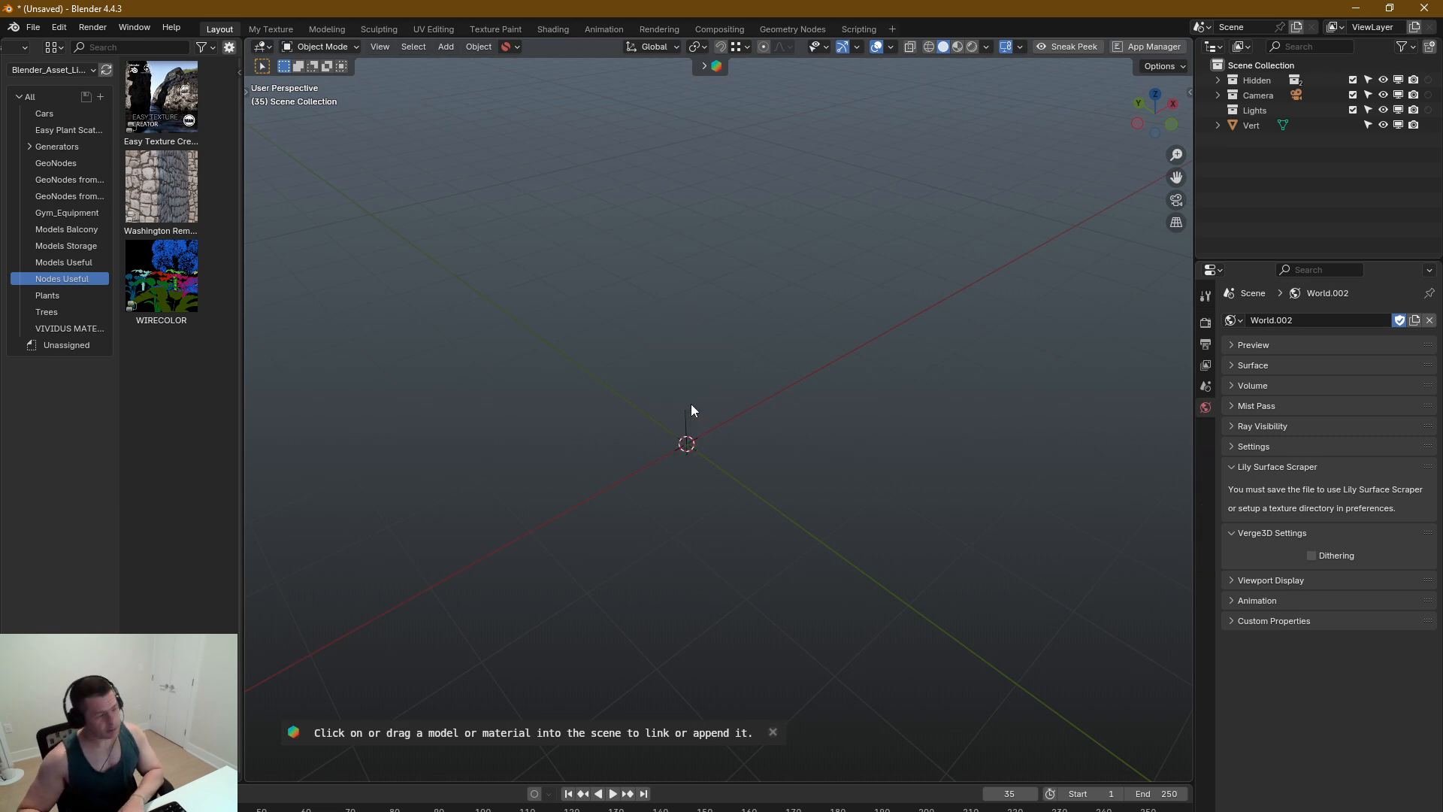
Step: Add the Easy Road Generator asset from the Generators catalog to the scene and collapse its EASY_RG_ASSETS and ERG MAIN collections
{"action": "left_click", "coordinate": [56, 160]}
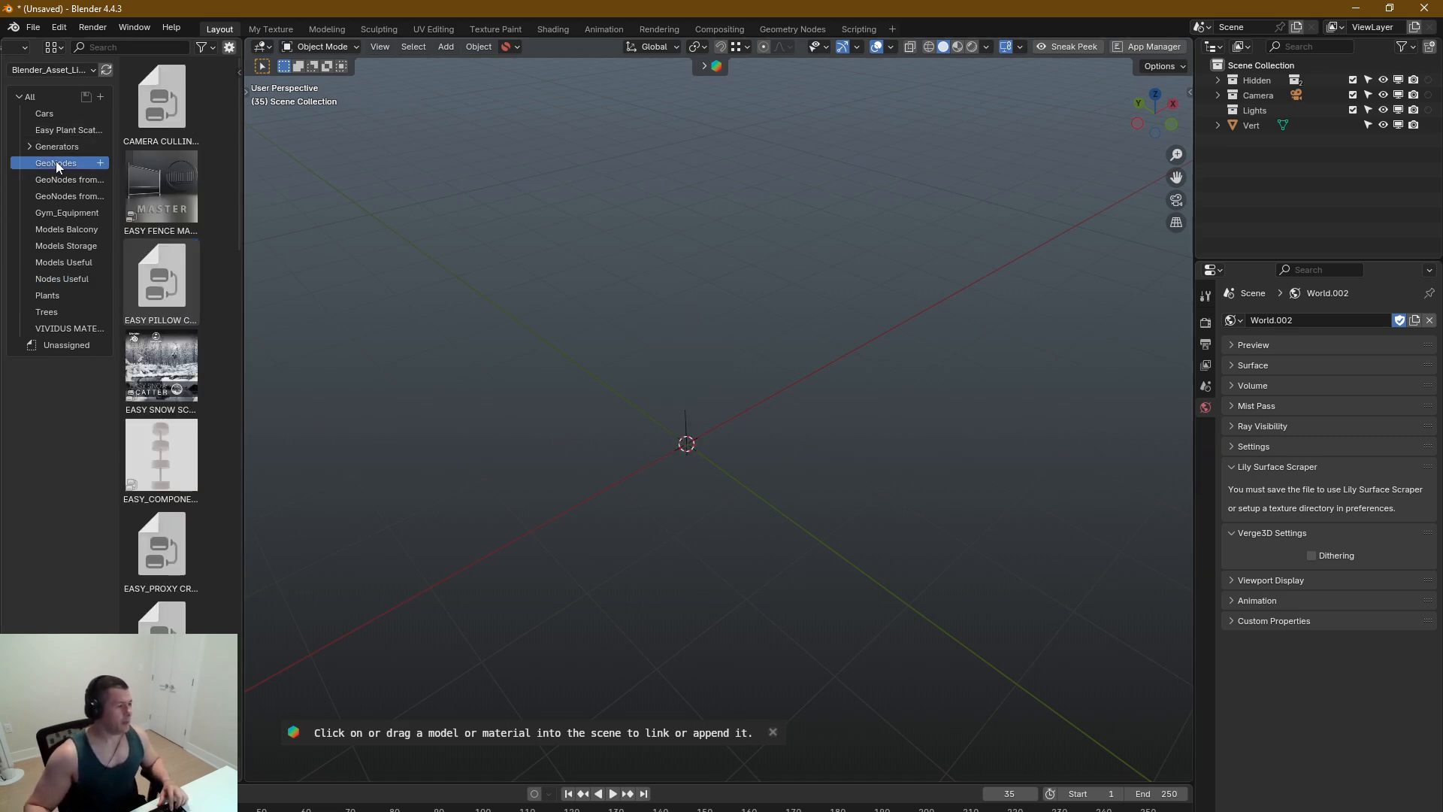
{"action": "left_click", "coordinate": [53, 149]}
{"action": "left_click_drag", "start_coordinate": [240, 251], "coordinate": [303, 265]}
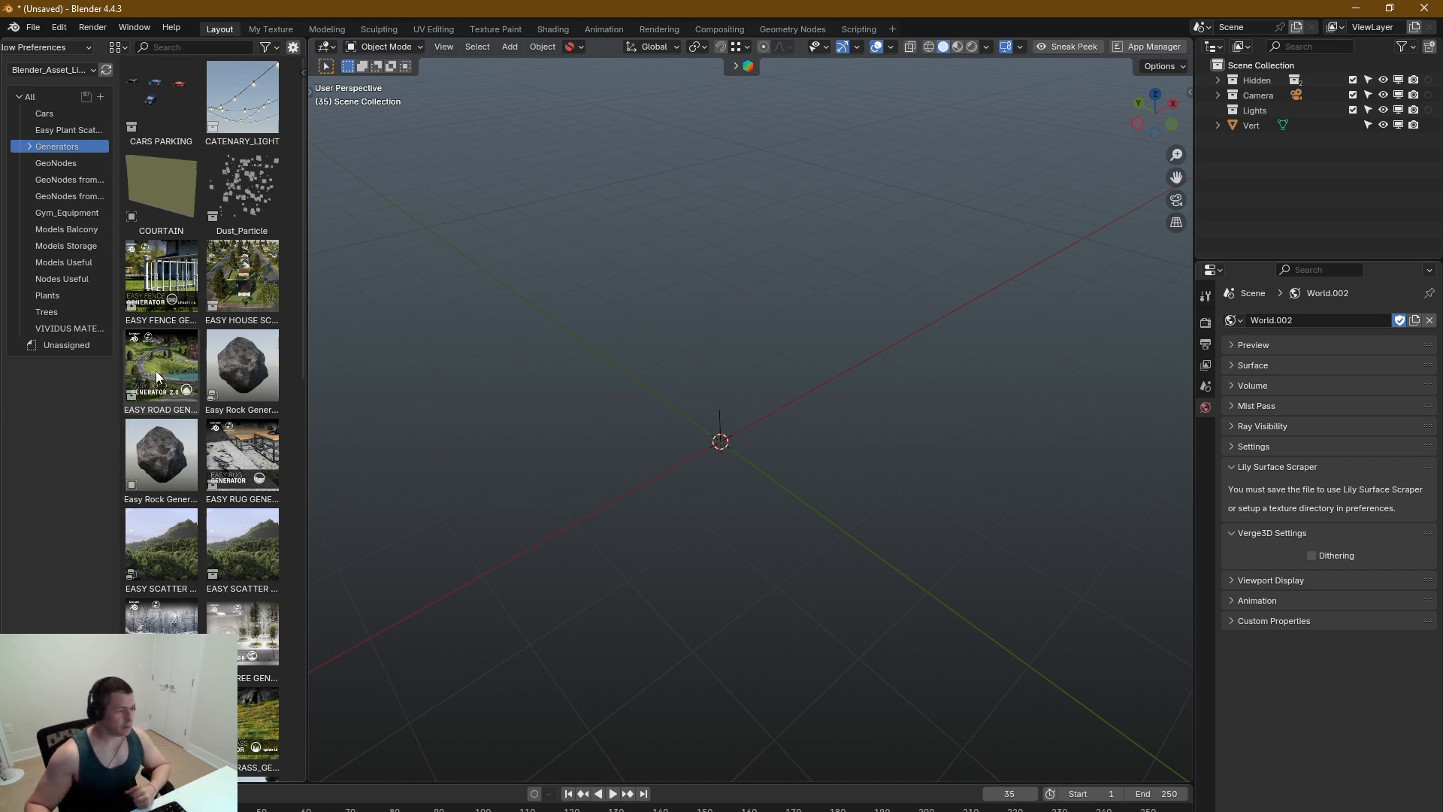
{"action": "left_click_drag", "start_coordinate": [156, 371], "coordinate": [738, 332]}
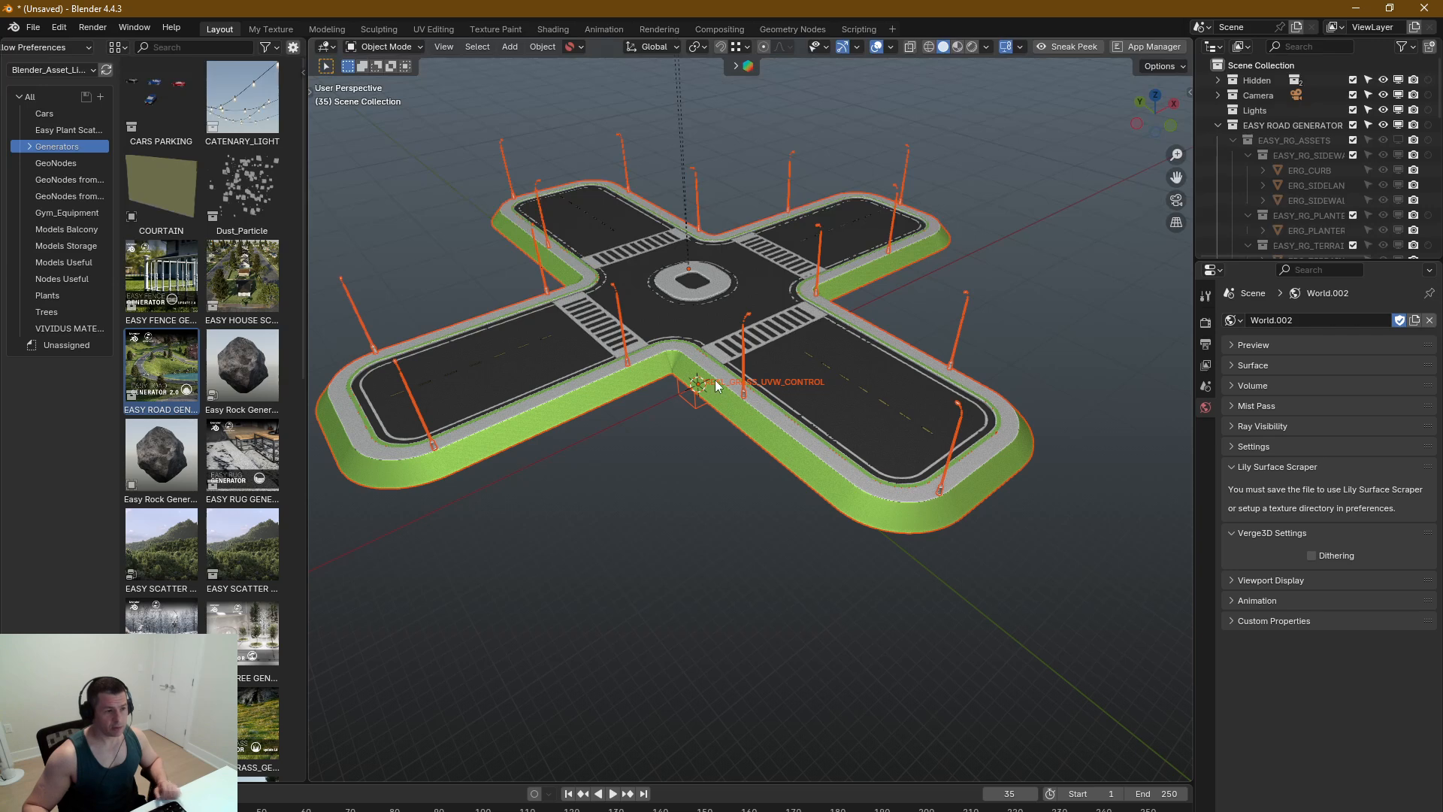
{"action": "left_click", "coordinate": [1233, 141]}
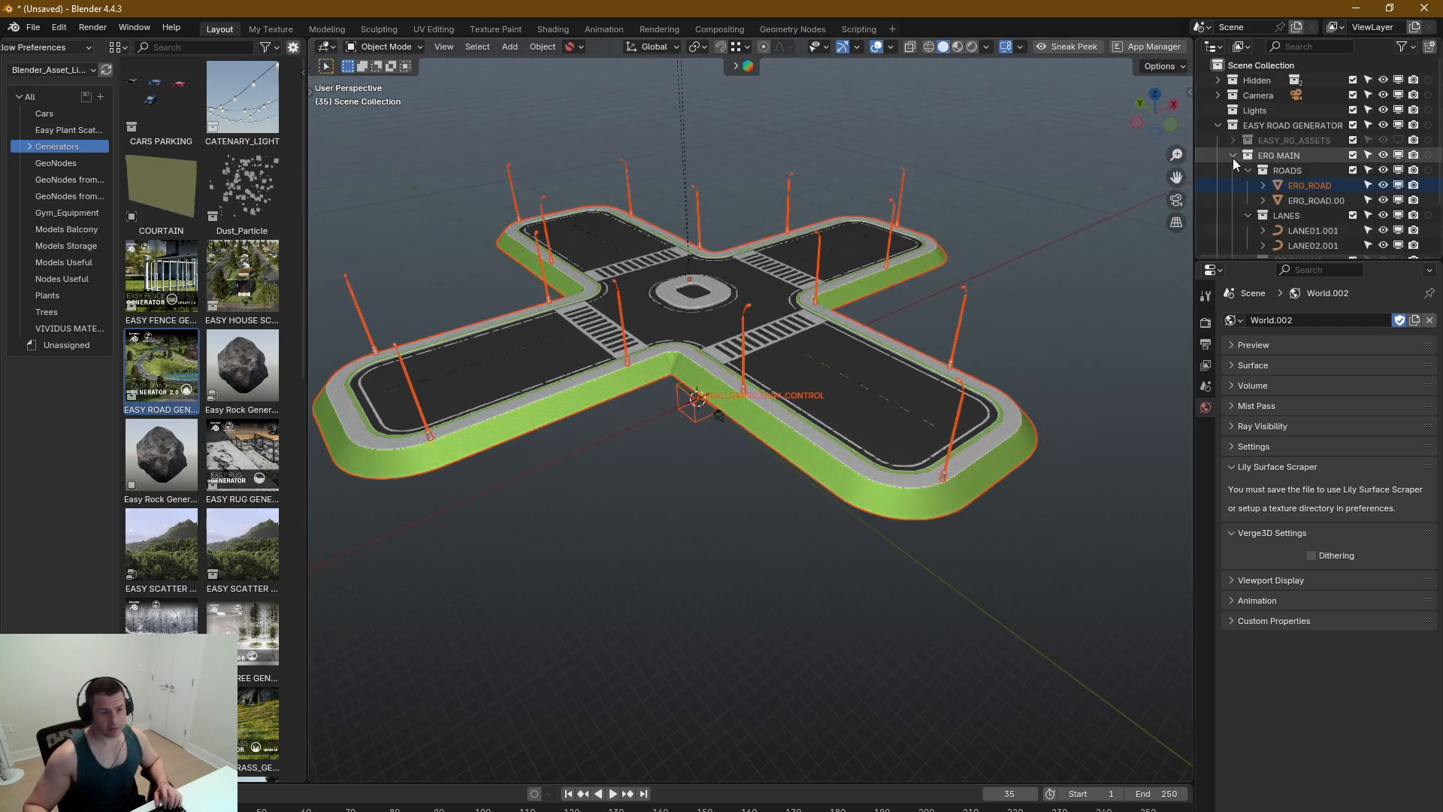
{"action": "left_click", "coordinate": [1230, 157]}
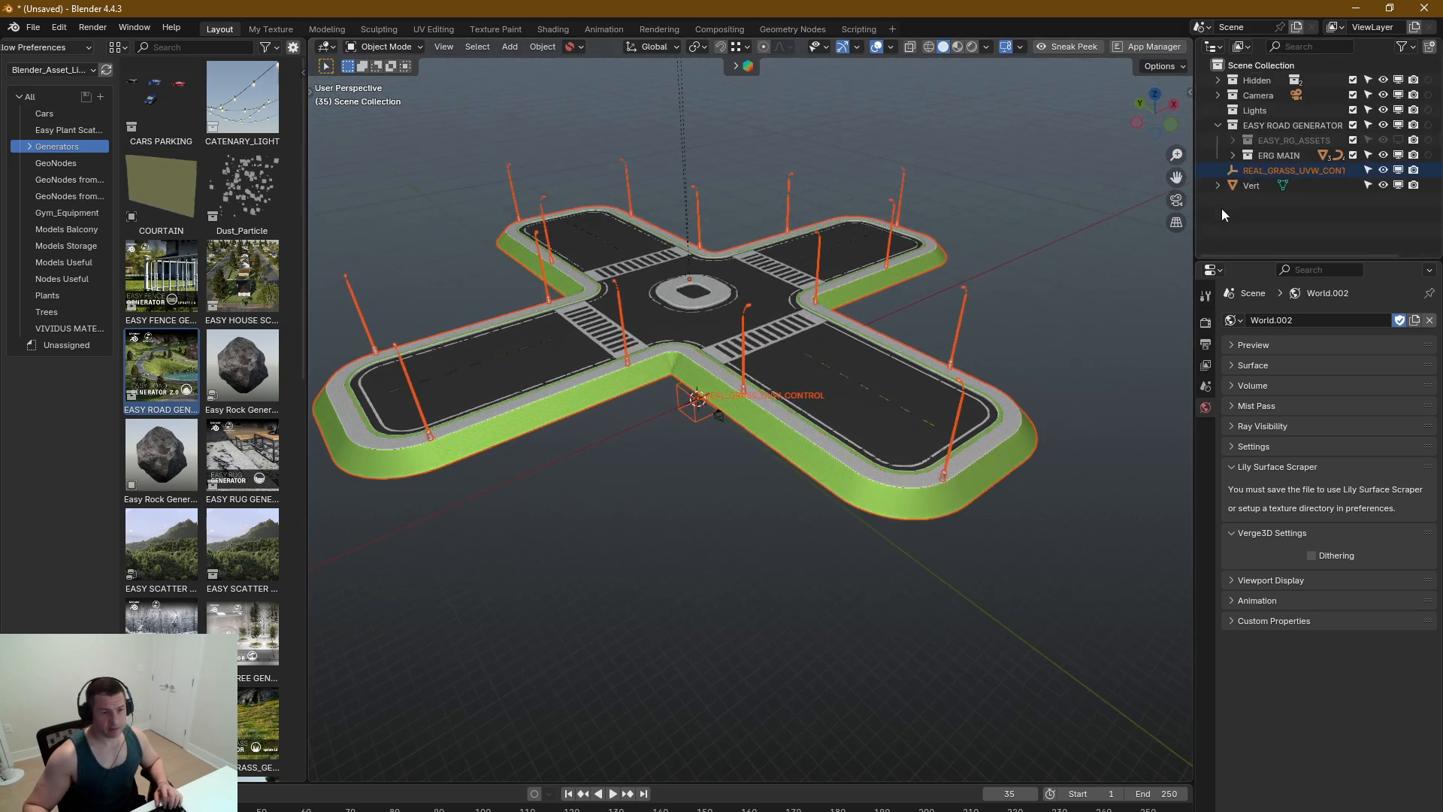
Step: Examine the intersection's separate objects by selecting the main road, central roundabout and crosswalks in turn
{"action": "left_click", "coordinate": [819, 344]}
{"action": "middle_click_drag", "start_coordinate": [939, 386], "coordinate": [750, 336]}
{"action": "scroll", "coordinate": [726, 313], "scroll_direction": "up", "scroll_amount": 5}
{"action": "scroll", "coordinate": [725, 330], "scroll_direction": "down", "scroll_amount": 2}
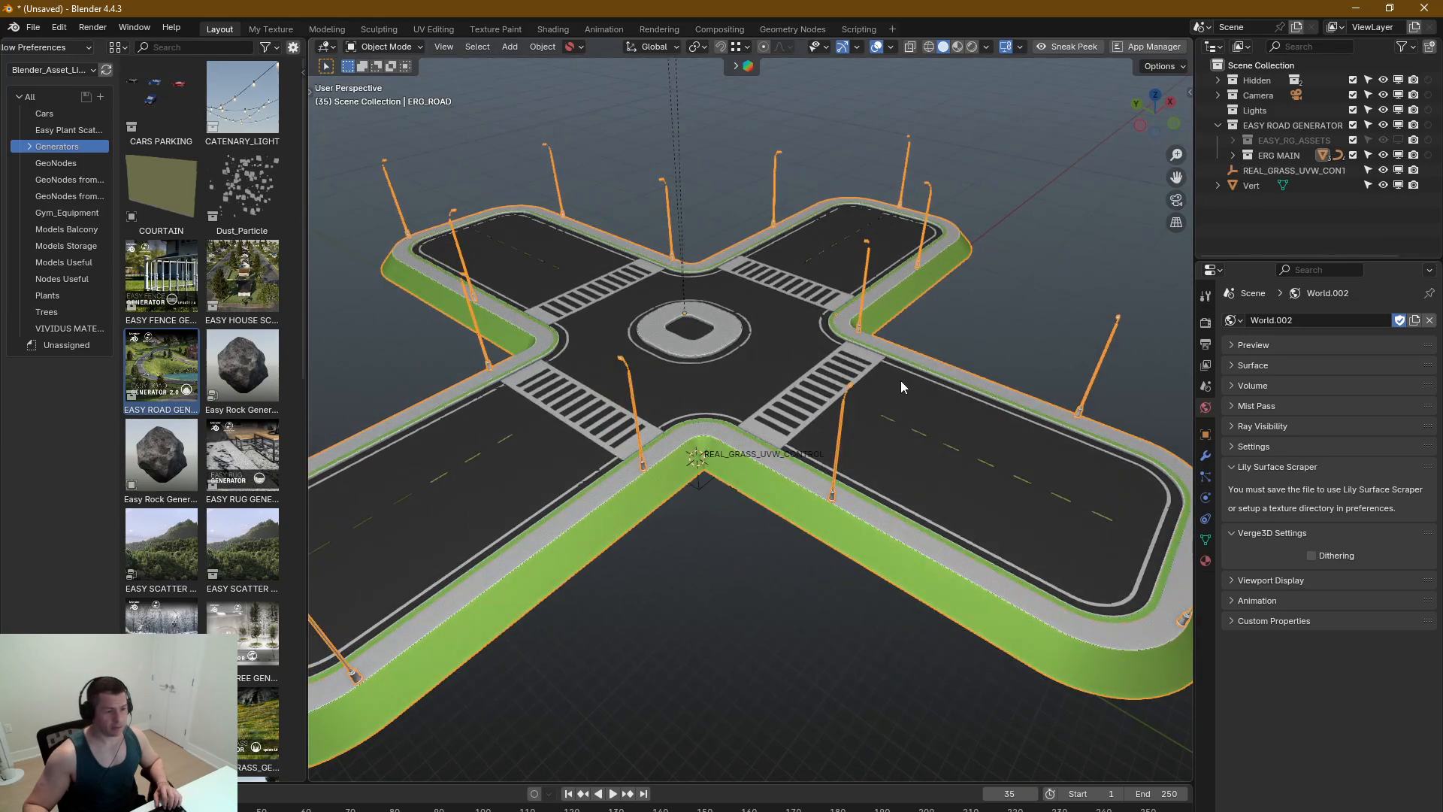
{"action": "left_click", "coordinate": [735, 342]}
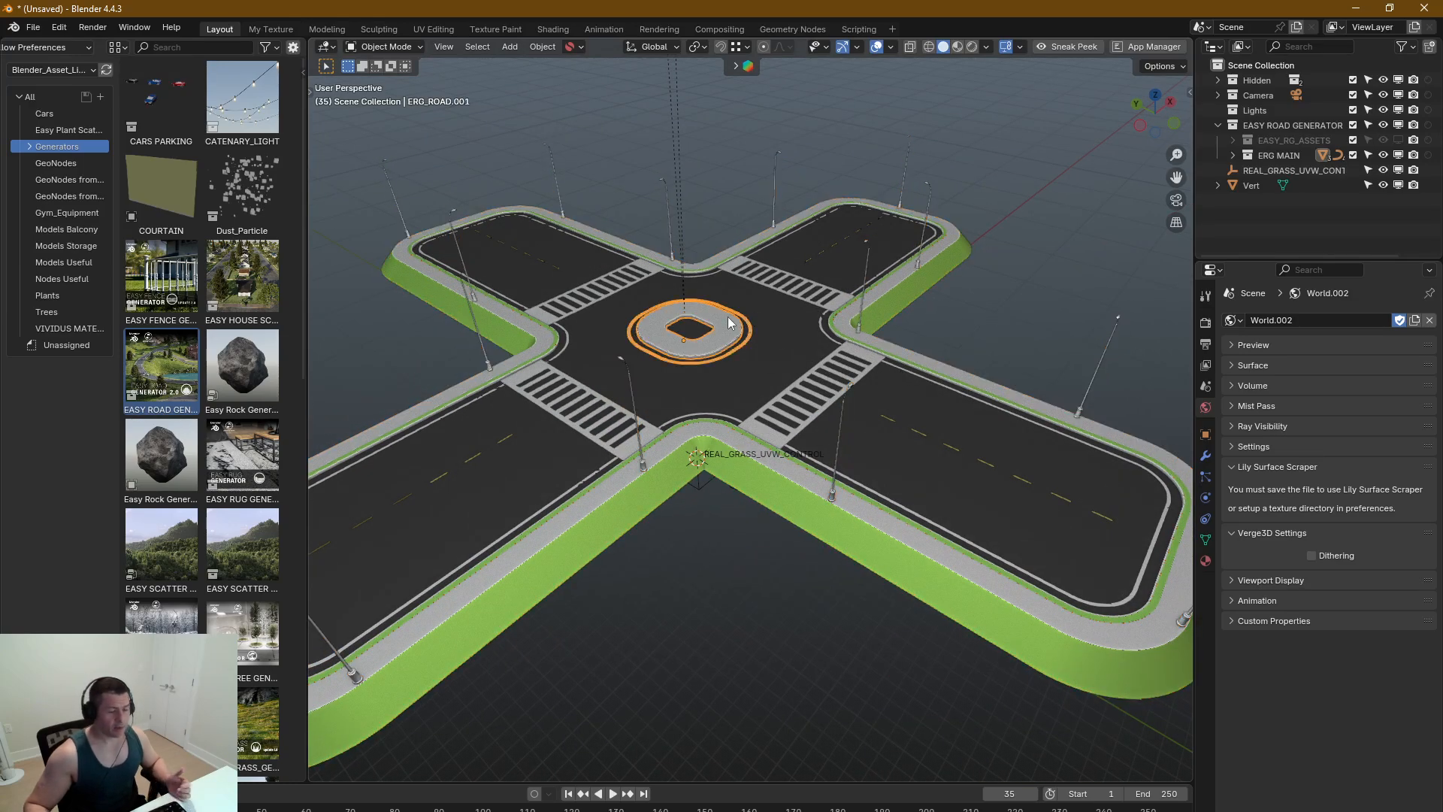
{"action": "middle_click_drag", "start_coordinate": [651, 309], "coordinate": [718, 335]}
{"action": "left_click", "coordinate": [829, 391]}
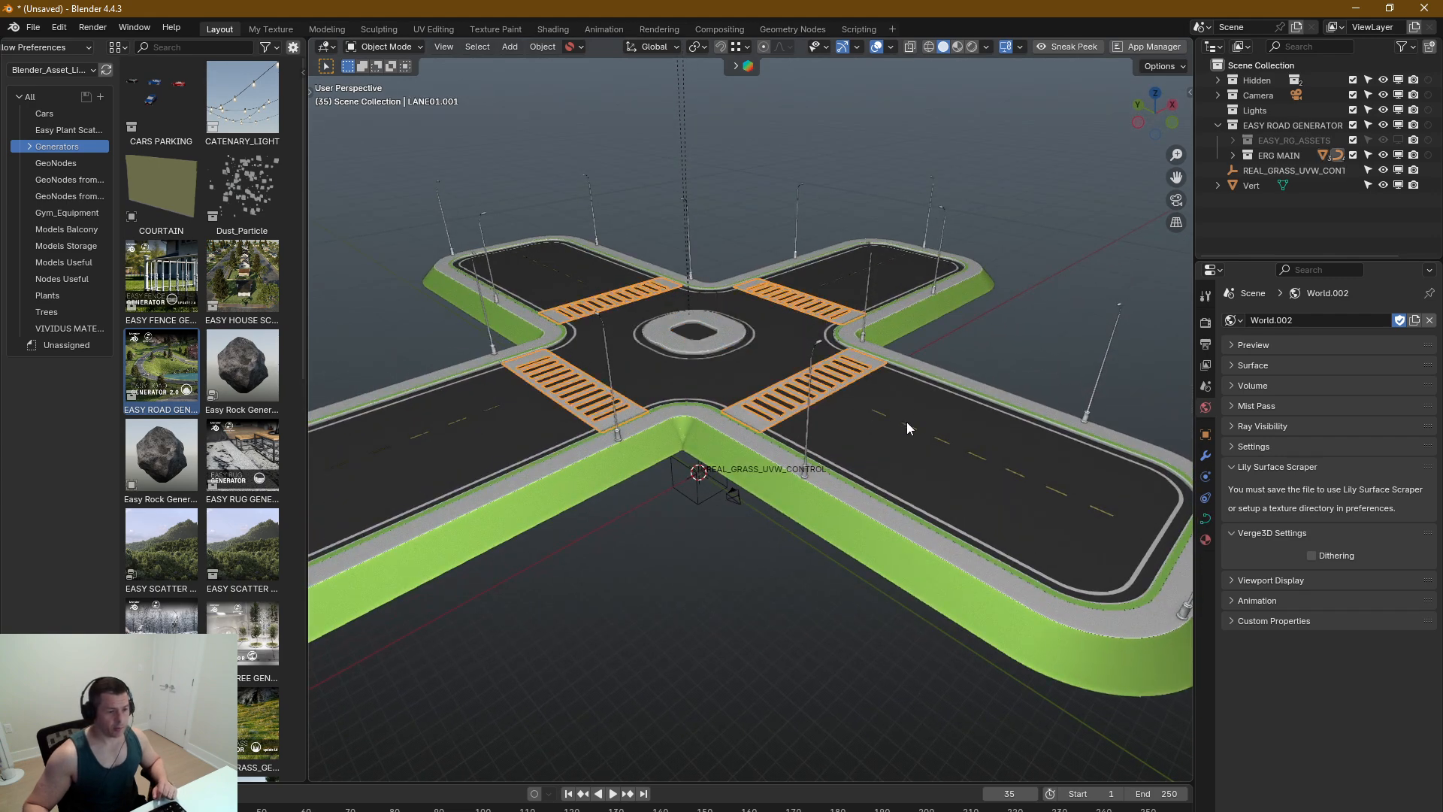
{"action": "left_click", "coordinate": [906, 422]}
{"action": "middle_click_drag", "start_coordinate": [926, 446], "coordinate": [813, 462]}
{"action": "scroll", "coordinate": [895, 418], "scroll_direction": "down", "scroll_amount": 5}
{"action": "middle_click_drag", "start_coordinate": [894, 418], "coordinate": [792, 511]}
{"action": "left_click", "coordinate": [838, 426]}
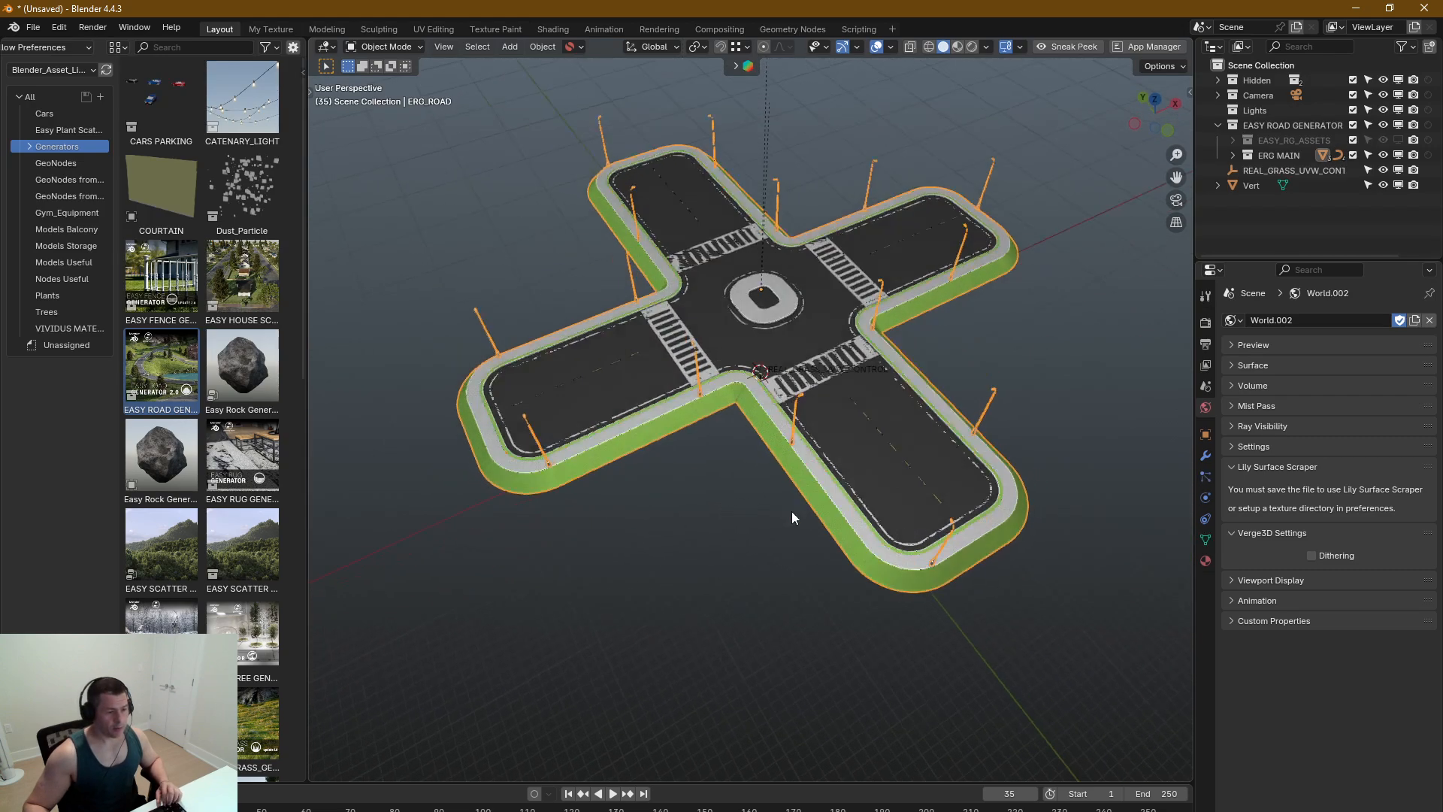
Step: Show the main road's geometry nodes modifier with its General settings expanded, and widen the properties area to read the option names
{"action": "scroll", "coordinate": [774, 530], "scroll_direction": "up", "scroll_amount": 4}
{"action": "key", "text": "KP_5"}
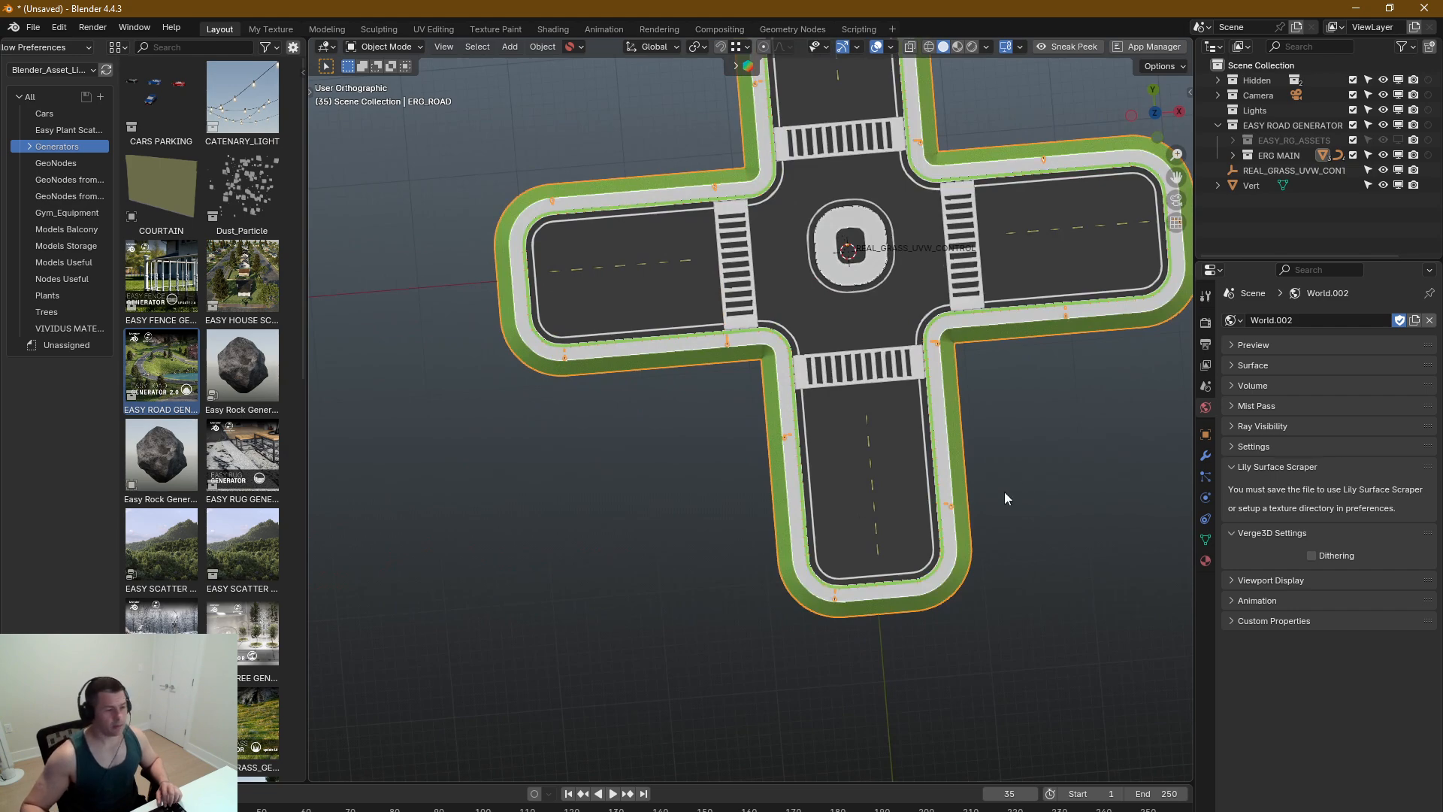
{"action": "middle_click_drag", "start_coordinate": [1003, 491], "coordinate": [955, 435]}
{"action": "scroll", "coordinate": [800, 492], "scroll_direction": "down", "scroll_amount": 2}
{"action": "middle_click_drag", "start_coordinate": [800, 492], "coordinate": [872, 379]}
{"action": "left_click", "coordinate": [1207, 454]}
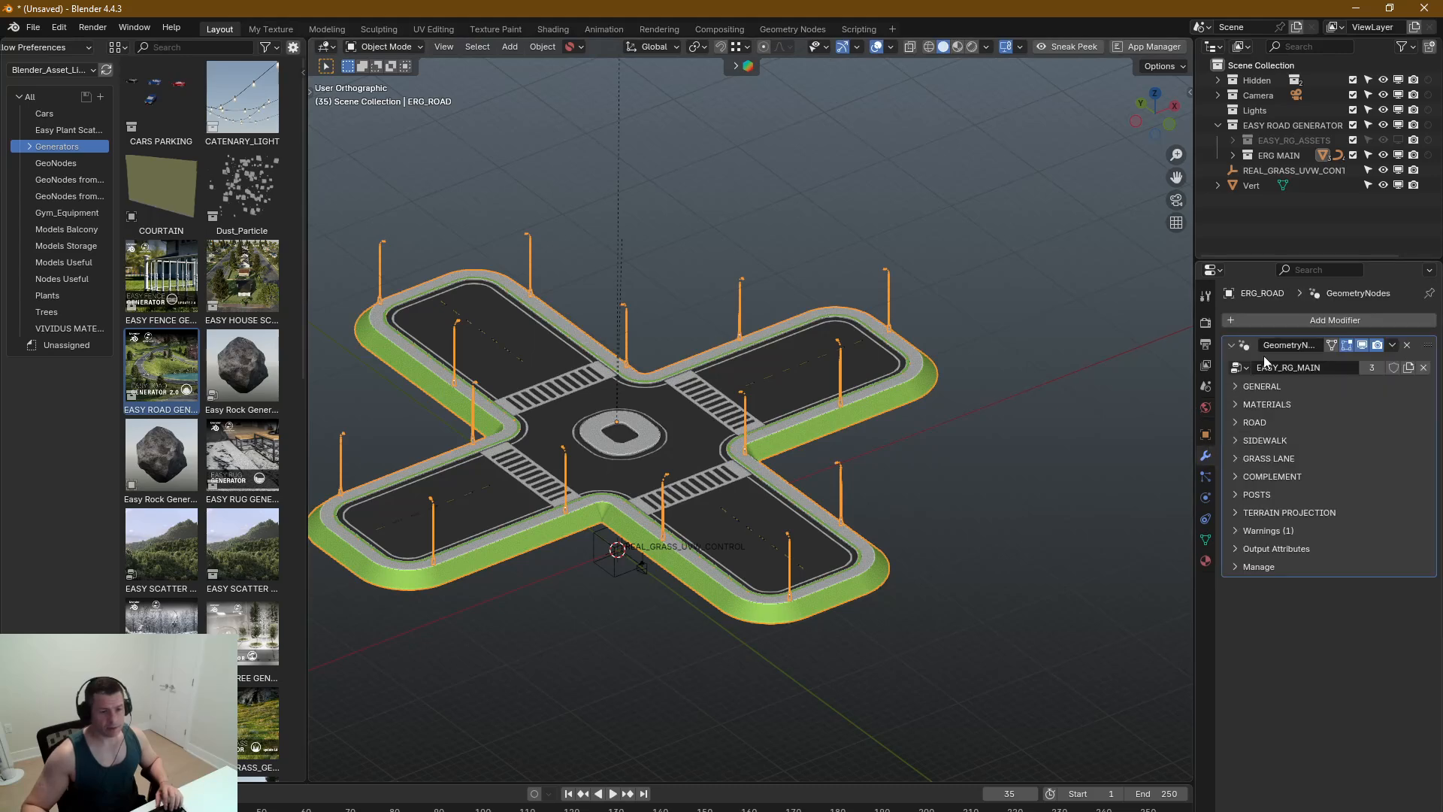
{"action": "left_click", "coordinate": [1236, 386]}
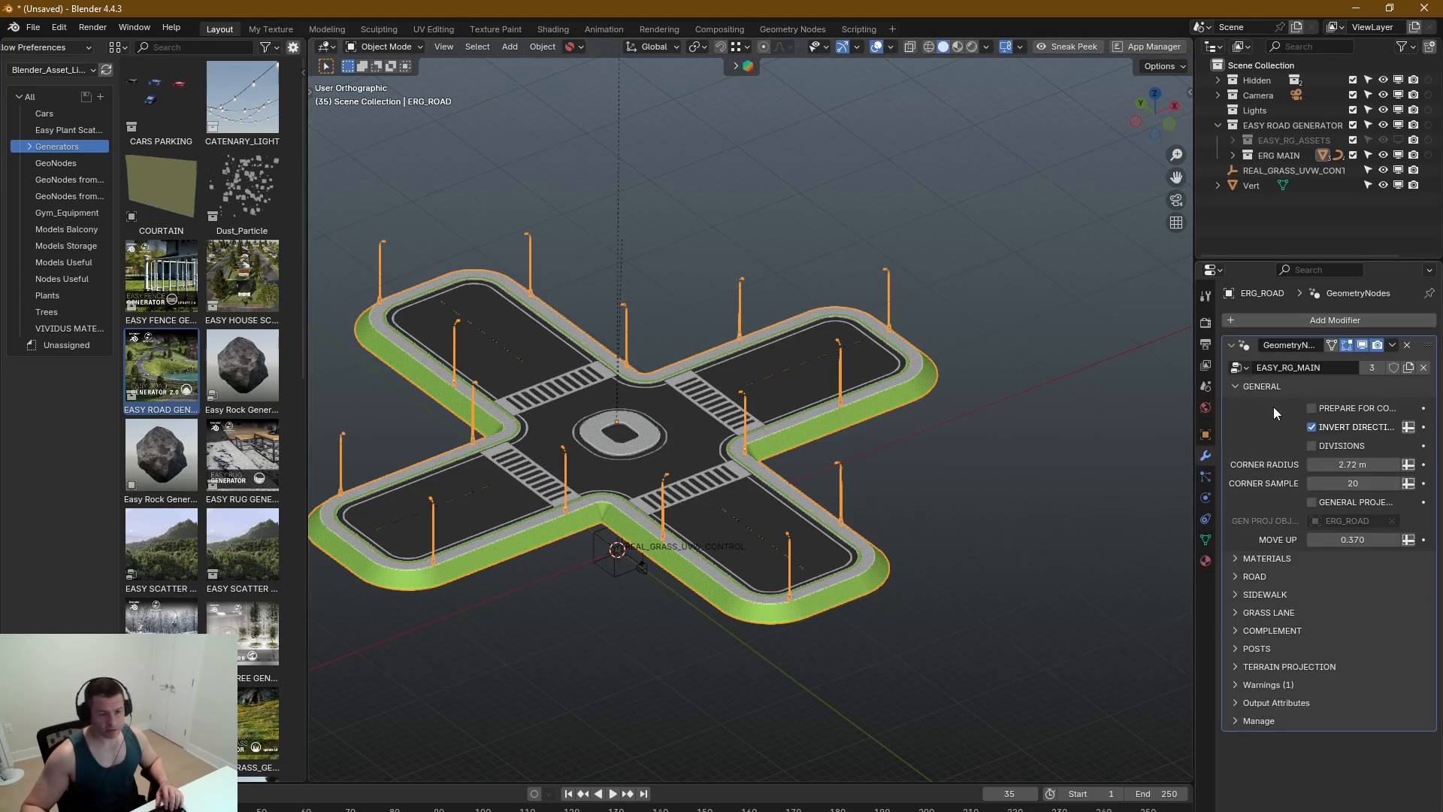
{"action": "left_click_drag", "start_coordinate": [1191, 444], "coordinate": [1120, 444]}
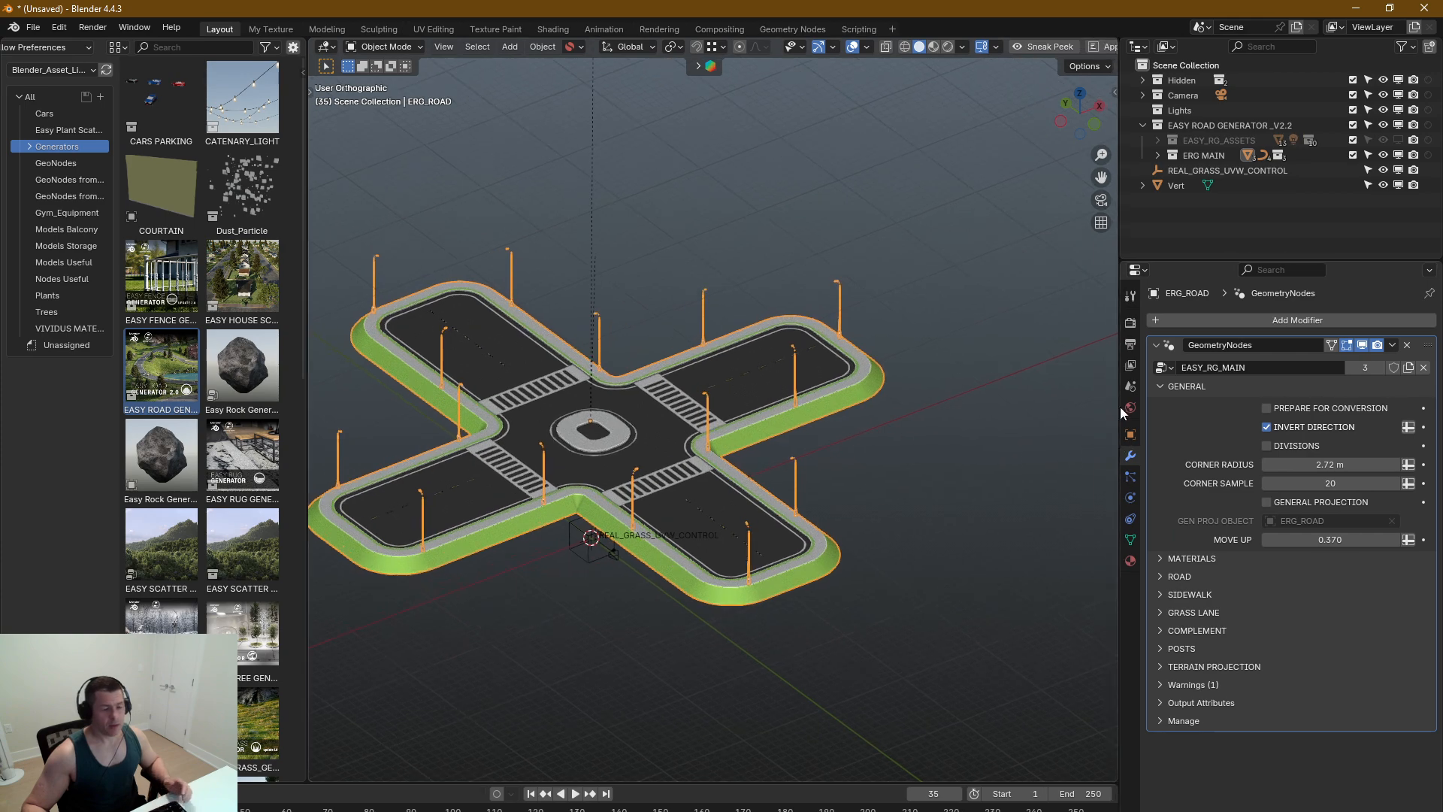
Step: Enable Prepare for Conversion on the main road and convert the object to a mesh
{"action": "left_click", "coordinate": [1267, 409]}
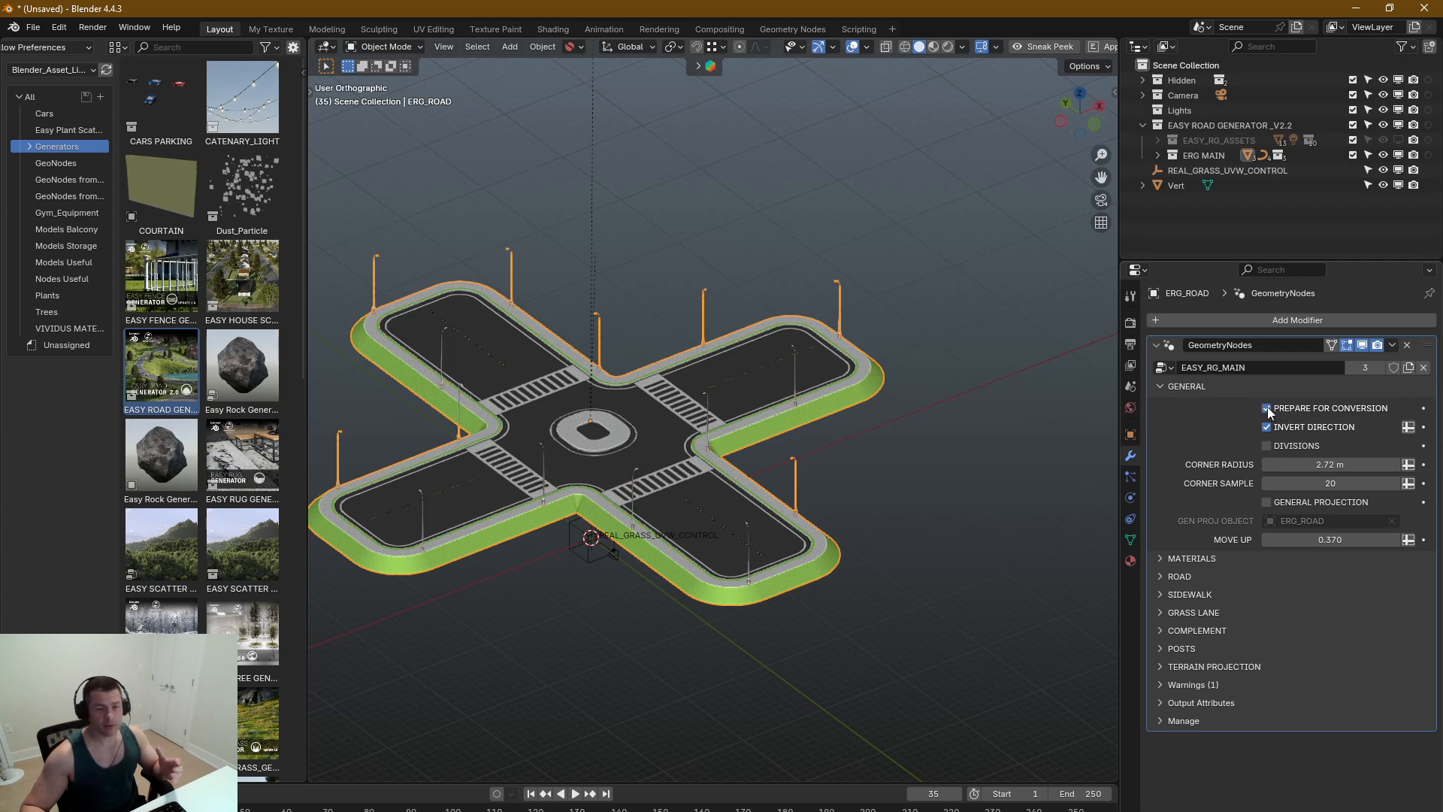
{"action": "right_click", "coordinate": [636, 456]}
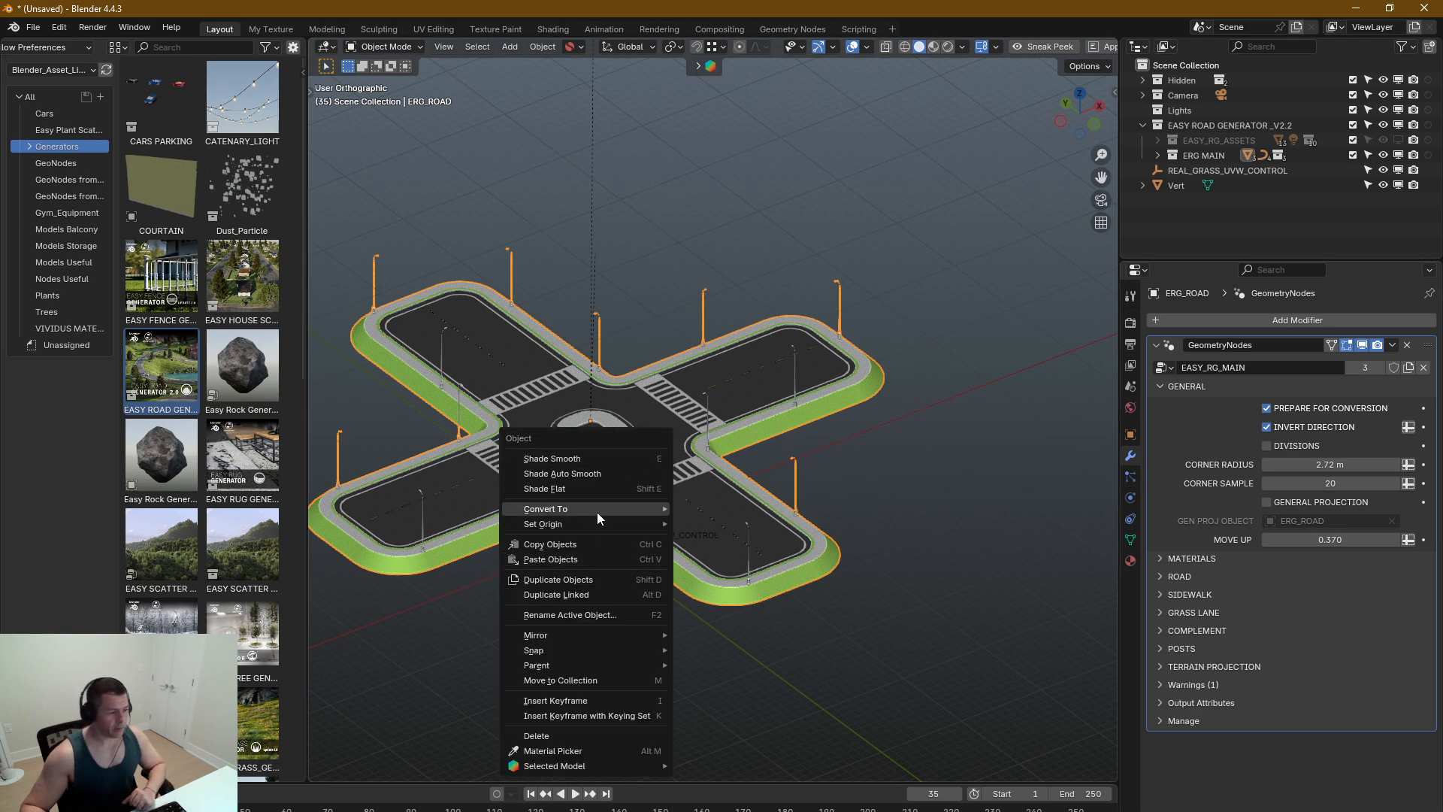
{"action": "mouse_move", "coordinate": [596, 511]}
{"action": "left_click", "coordinate": [698, 509]}
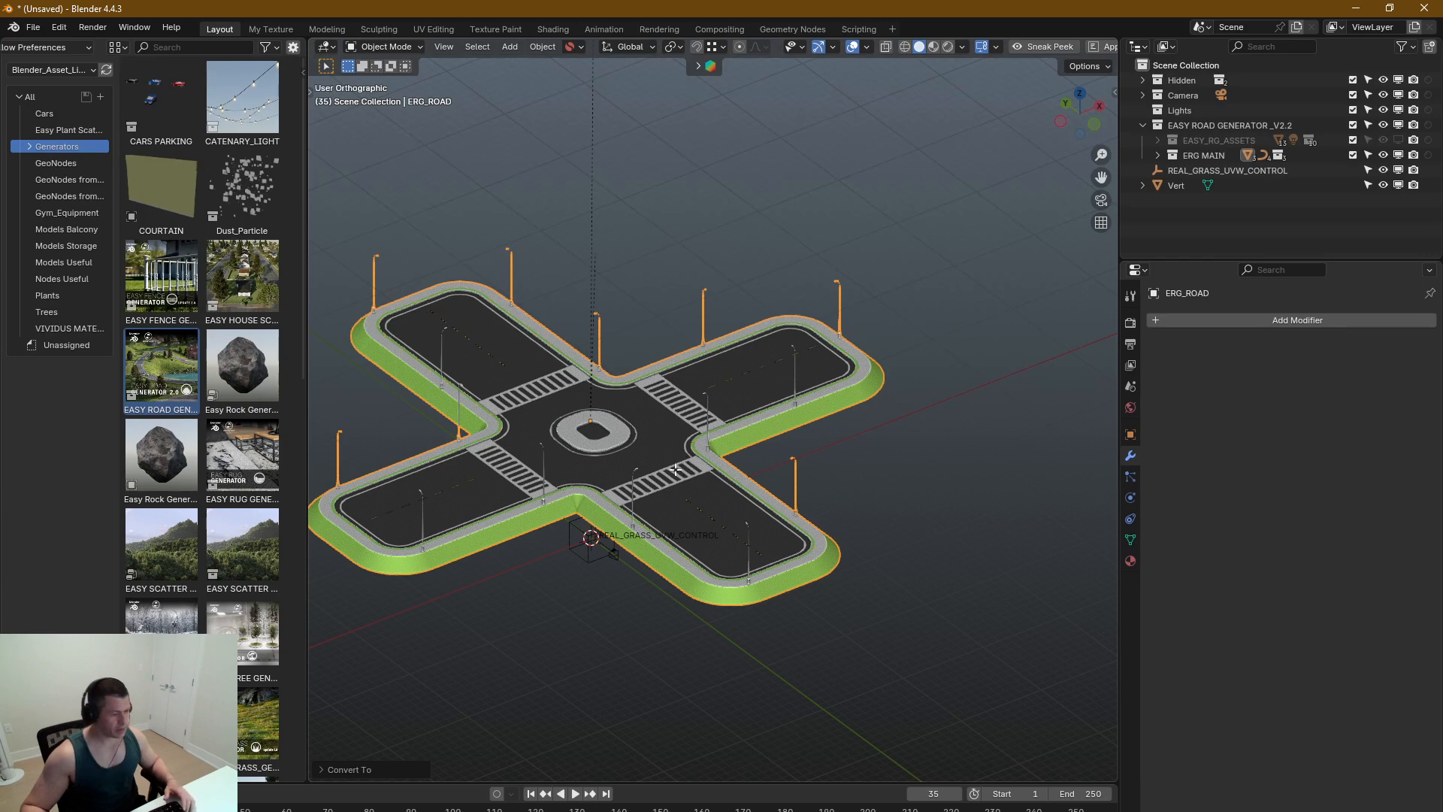
Step: Inspect the converted road's geometry in Edit Mode by selecting part of the mesh and the edge loop around the asphalt
{"action": "key", "text": "Tab"}
{"action": "left_click_drag", "start_coordinate": [869, 453], "coordinate": [534, 578]}
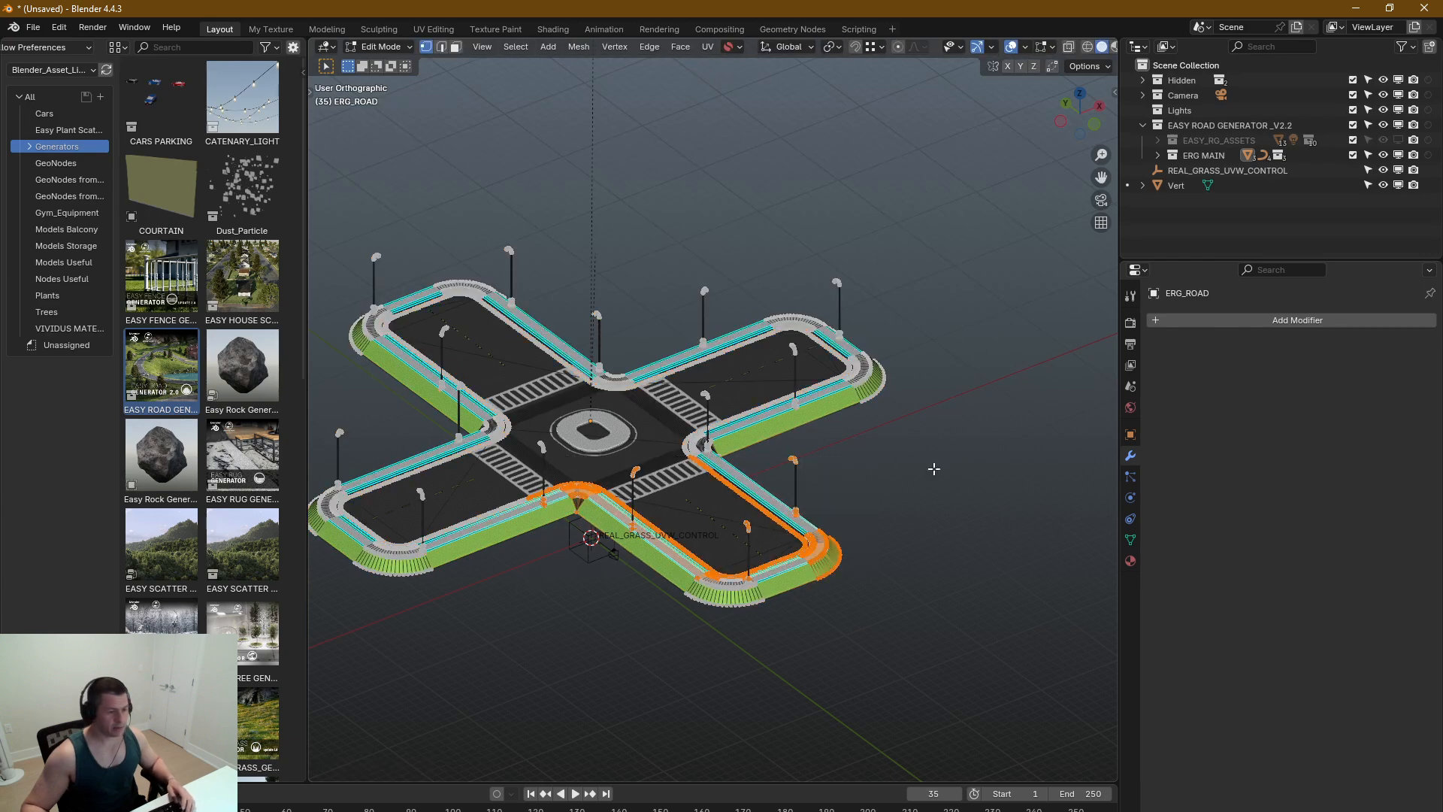
{"action": "left_click", "coordinate": [710, 446]}
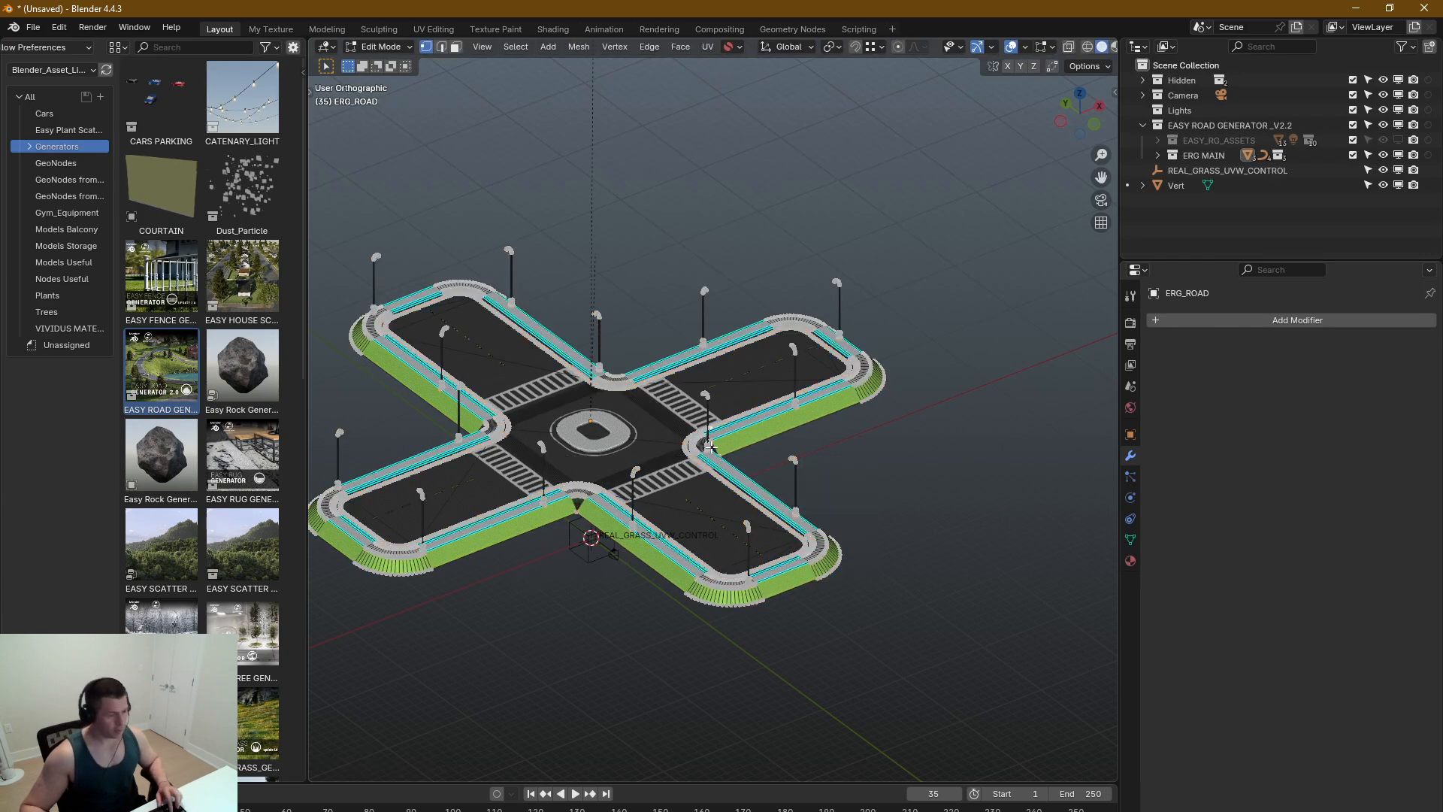
{"action": "left_click", "coordinate": [710, 447], "text": "alt"}
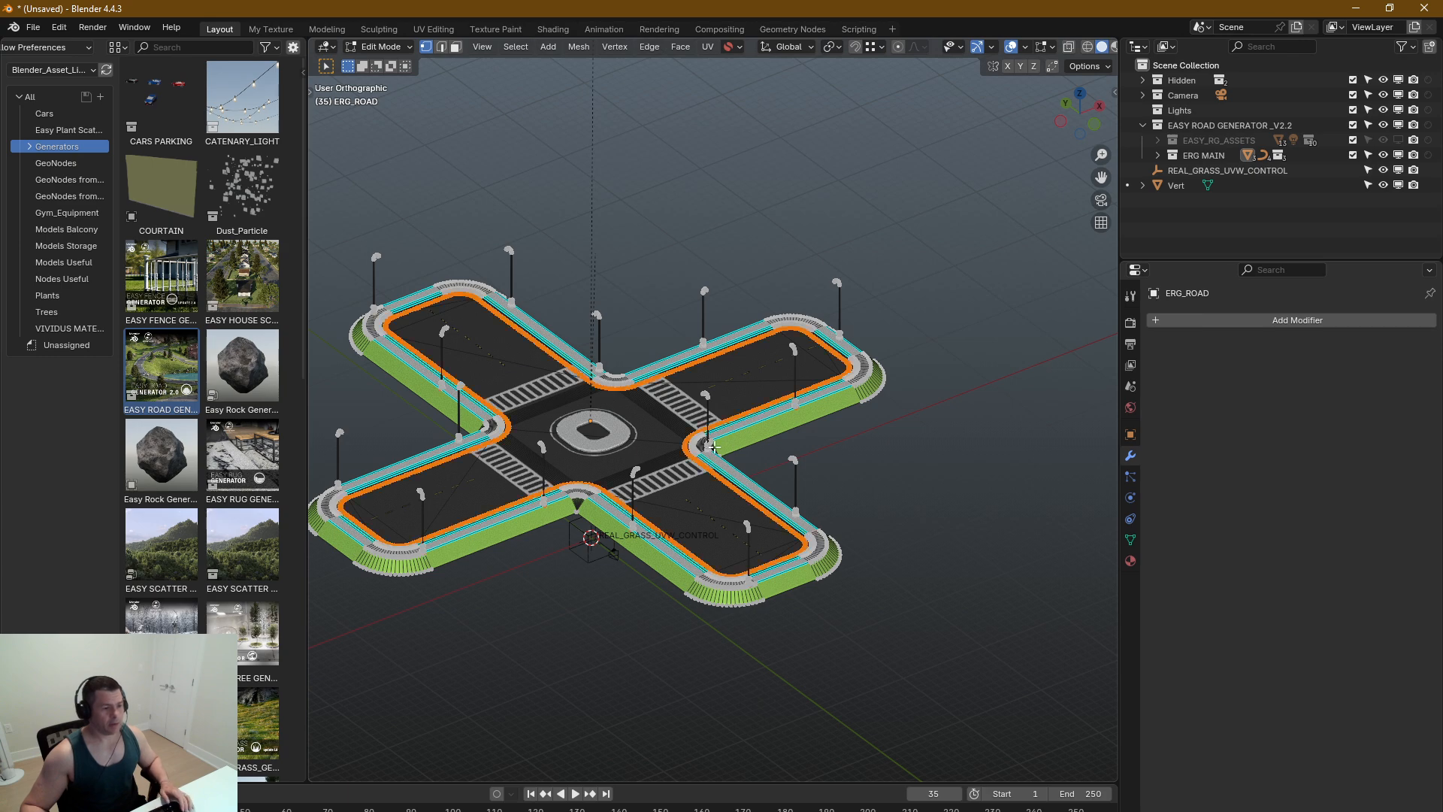
{"action": "key", "text": "Tab"}
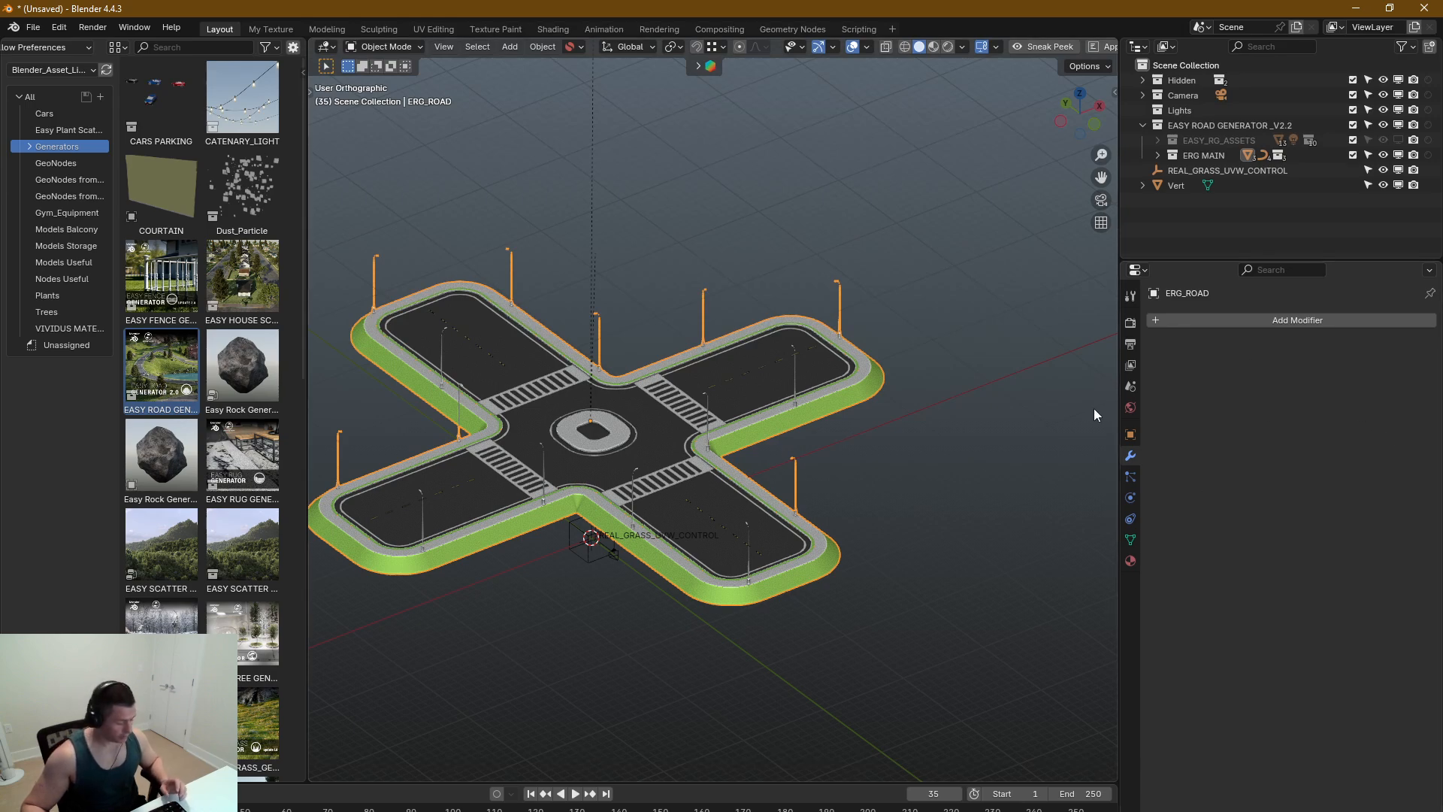
Step: Undo the road's mesh conversion and disable Prepare for Conversion
{"action": "key", "text": "ctrl+z"}
{"action": "key", "text": "ctrl+z"}
{"action": "key", "text": "ctrl+z"}
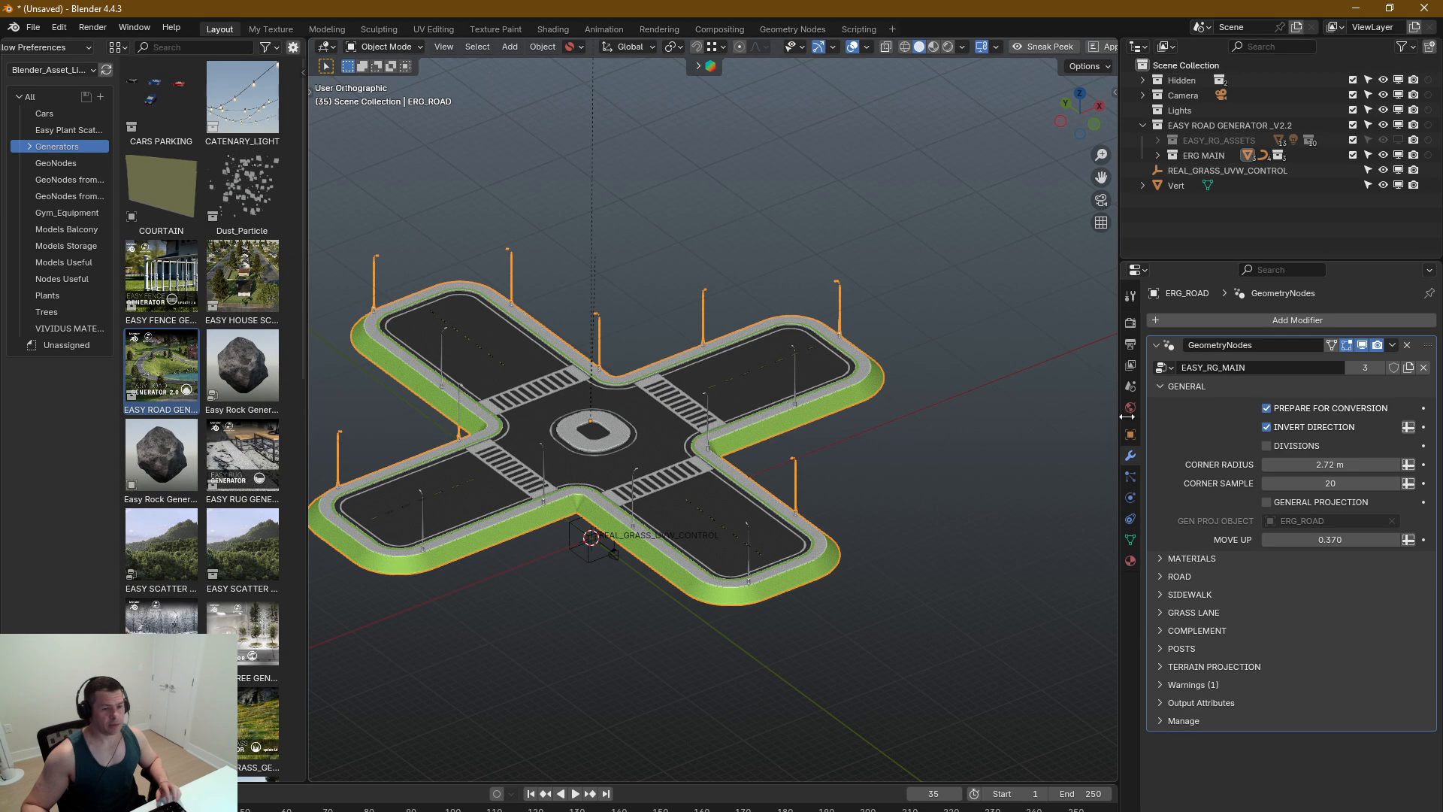
{"action": "left_click", "coordinate": [1268, 408]}
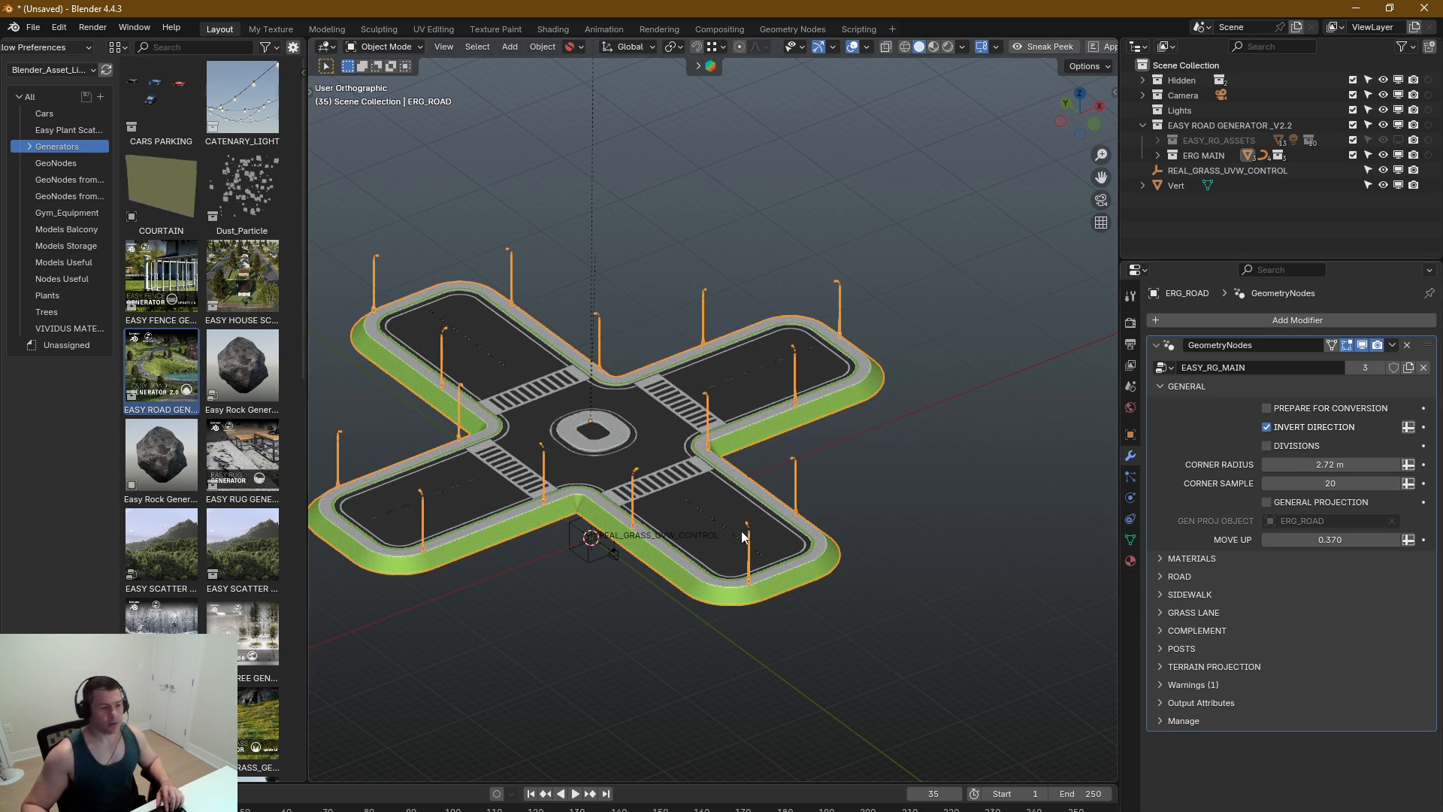
Step: Turn on the wireframe display and compare the sidewalk's geometry with the Divisions option enabled and disabled
{"action": "middle_click_drag", "start_coordinate": [942, 640], "coordinate": [967, 510]}
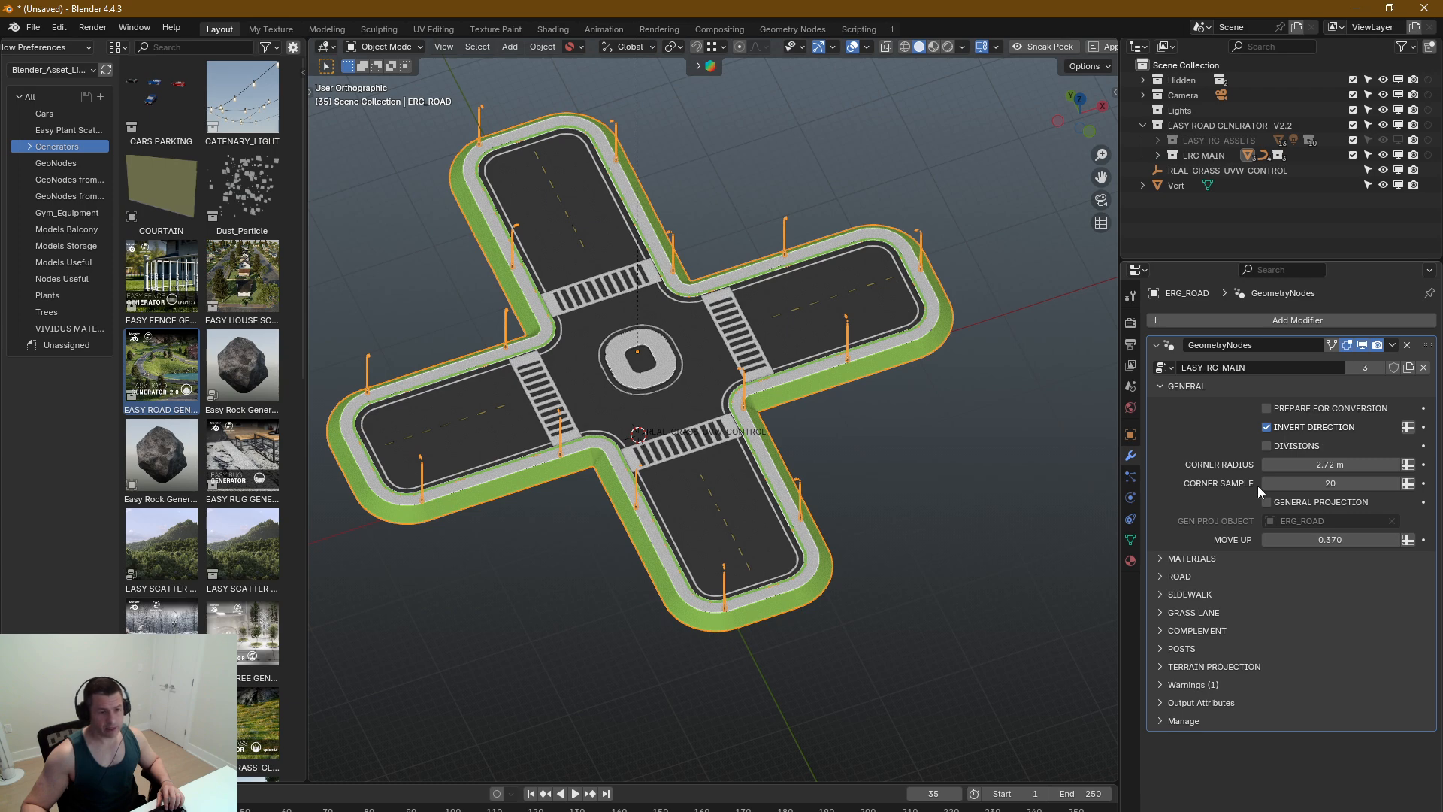
{"action": "left_click", "coordinate": [1274, 450]}
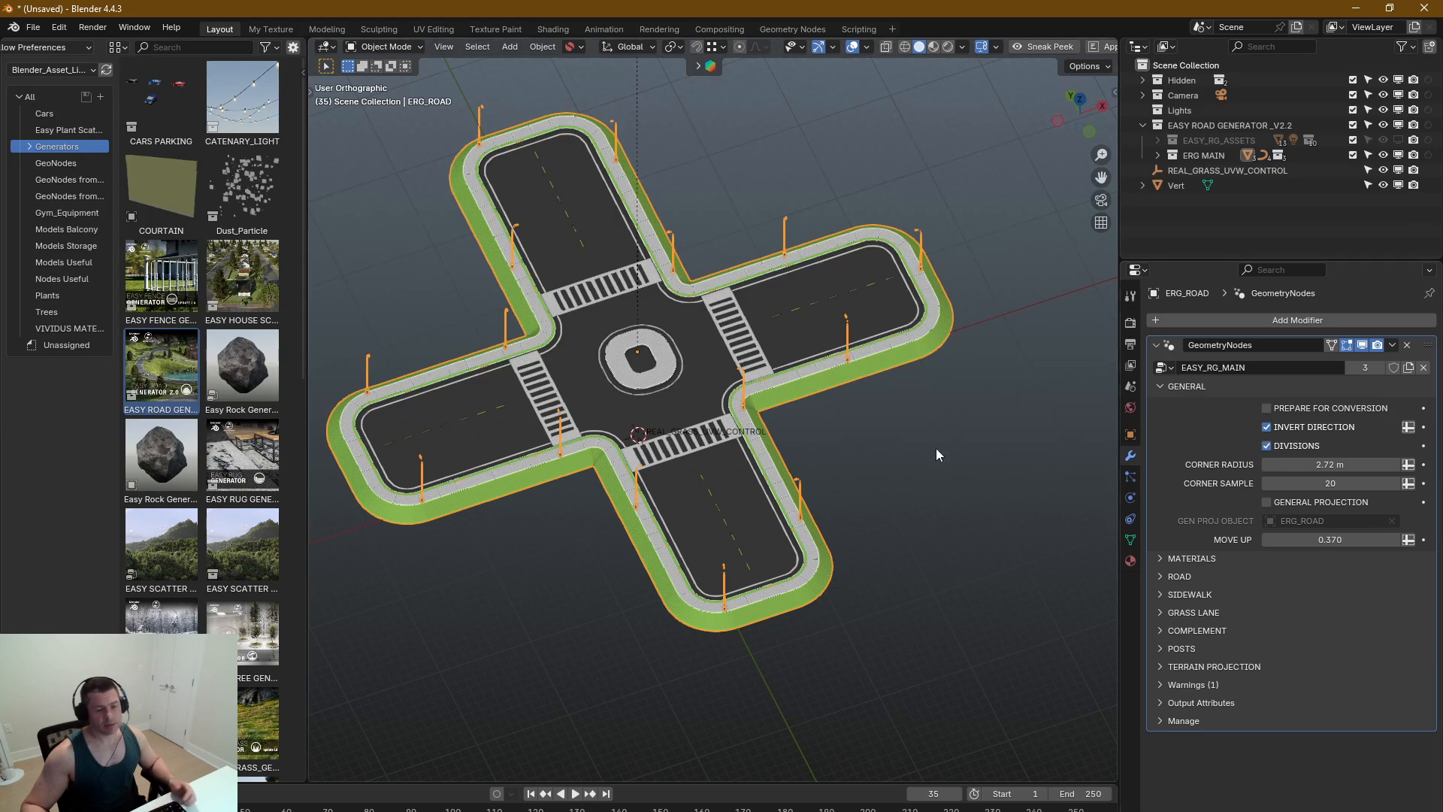
{"action": "scroll", "coordinate": [800, 414], "scroll_direction": "up", "scroll_amount": 2}
{"action": "right_click", "coordinate": [799, 409]}
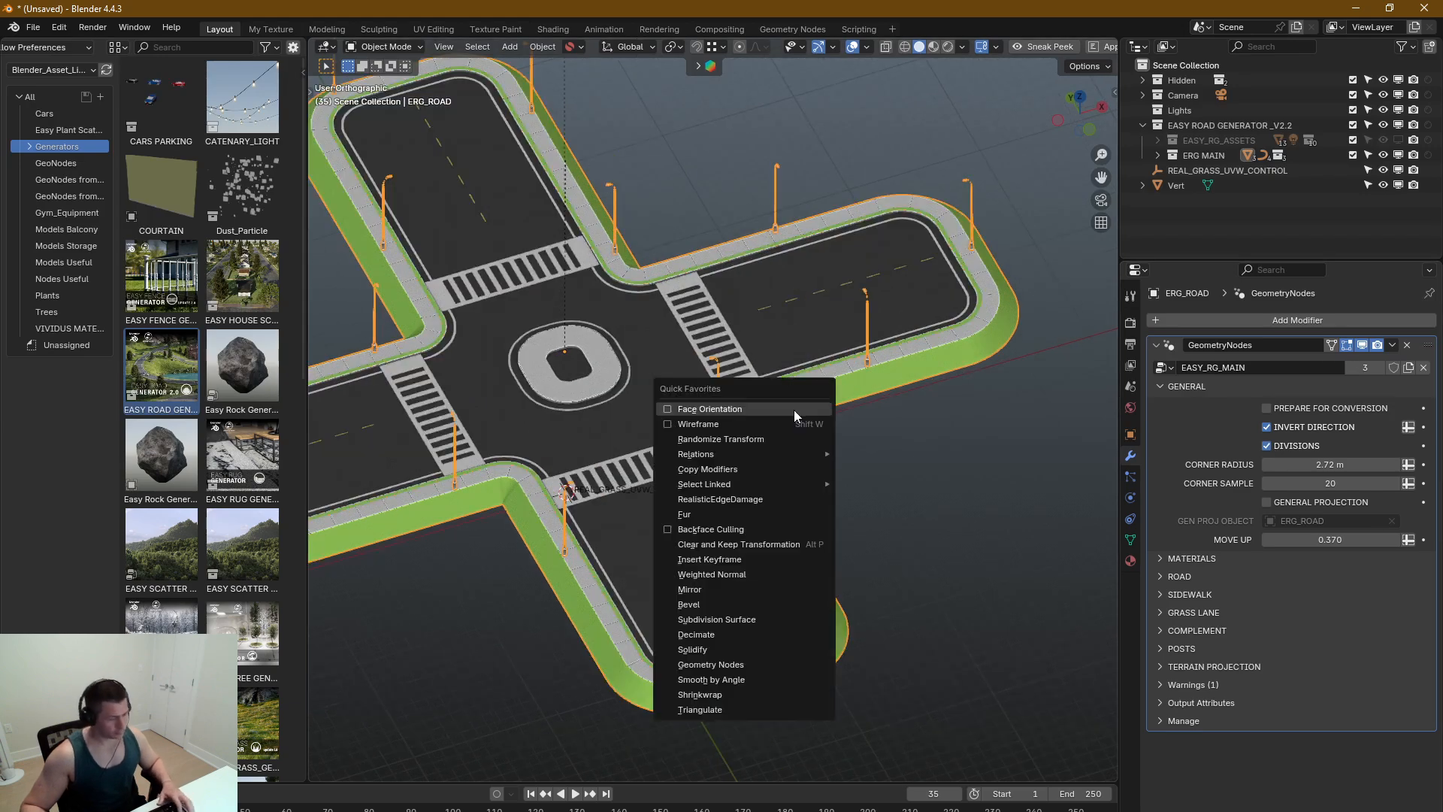
{"action": "left_click", "coordinate": [735, 428]}
{"action": "scroll", "coordinate": [808, 422], "scroll_direction": "up", "scroll_amount": 1}
{"action": "scroll", "coordinate": [827, 413], "scroll_direction": "up", "scroll_amount": 6}
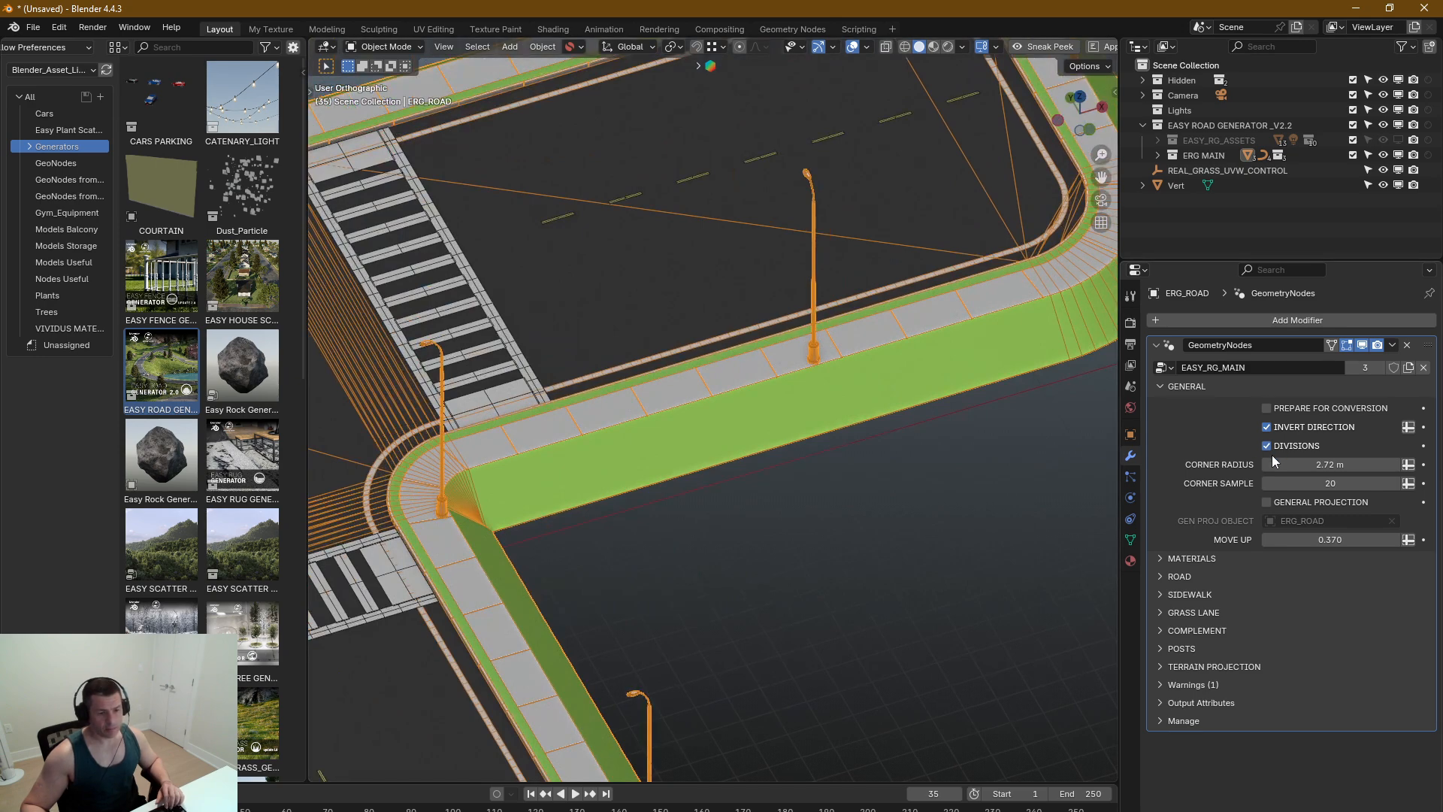
{"action": "left_click", "coordinate": [1268, 448]}
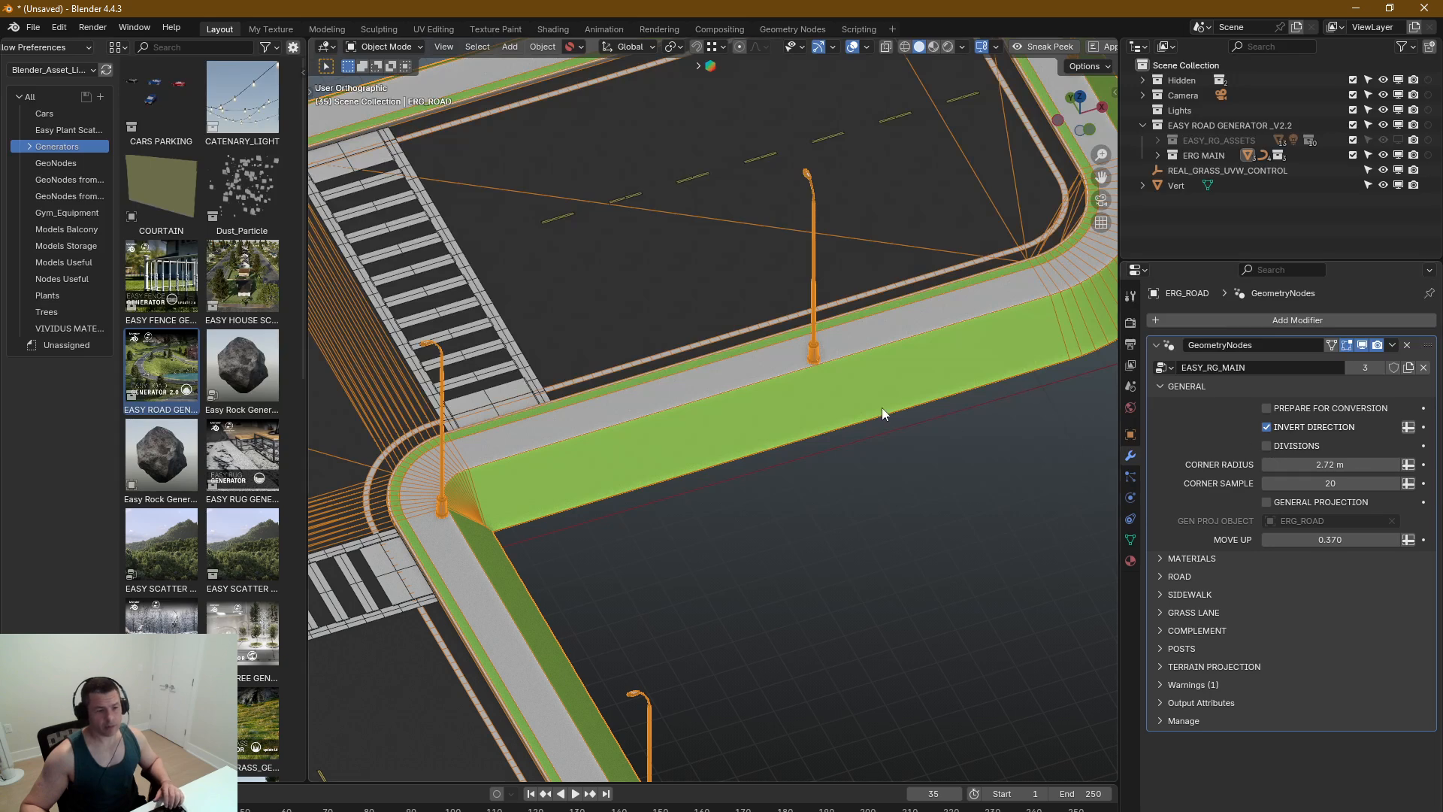
{"action": "scroll", "coordinate": [1043, 391], "scroll_direction": "down", "scroll_amount": 4}
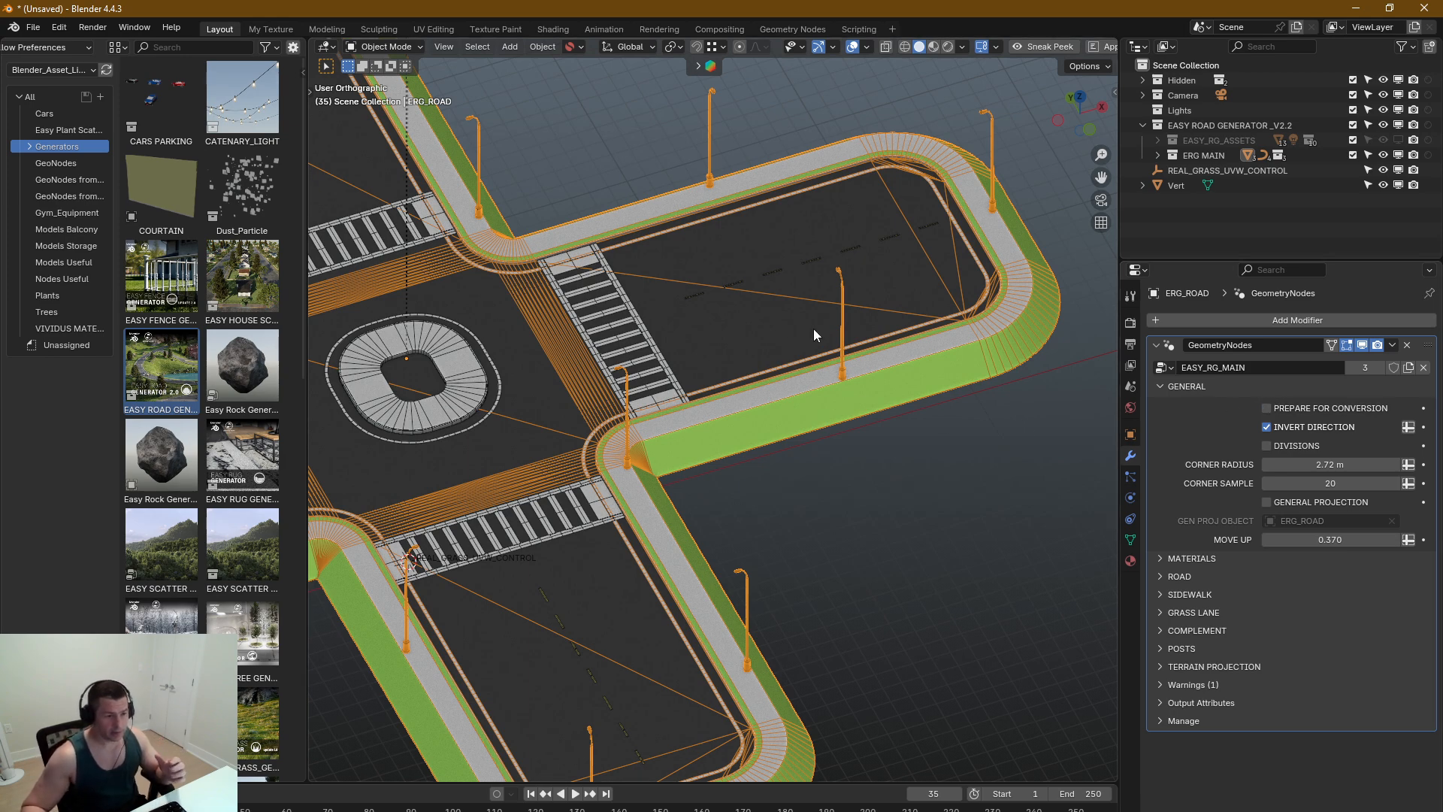
Step: Set the road's corner radius to 1.18 m in top view and turn off the wireframe display
{"action": "middle_click_drag", "start_coordinate": [813, 329], "coordinate": [812, 380]}
{"action": "middle_click_drag", "start_coordinate": [922, 287], "coordinate": [966, 209]}
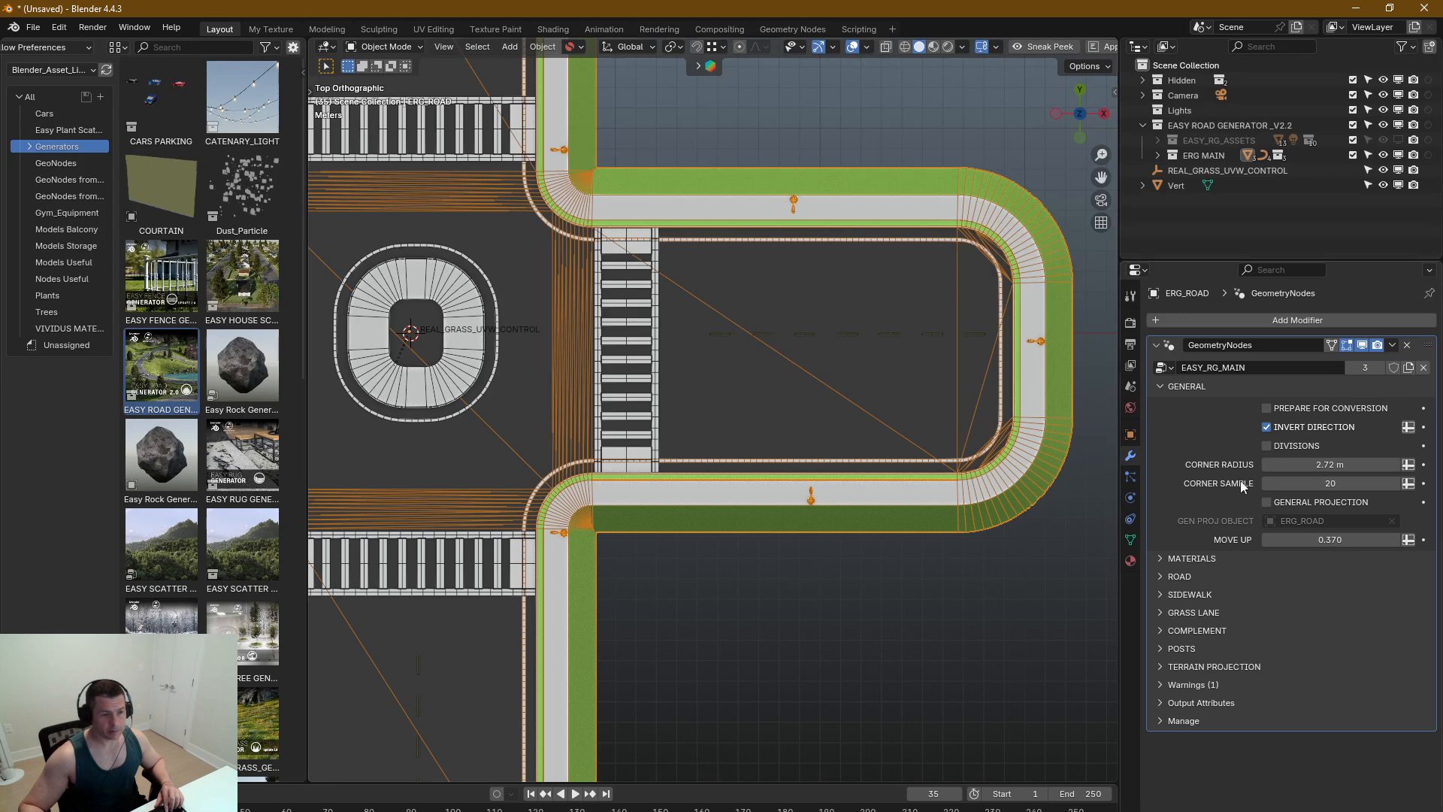
{"action": "left_click_drag", "start_coordinate": [1345, 464], "coordinate": [1305, 465]}
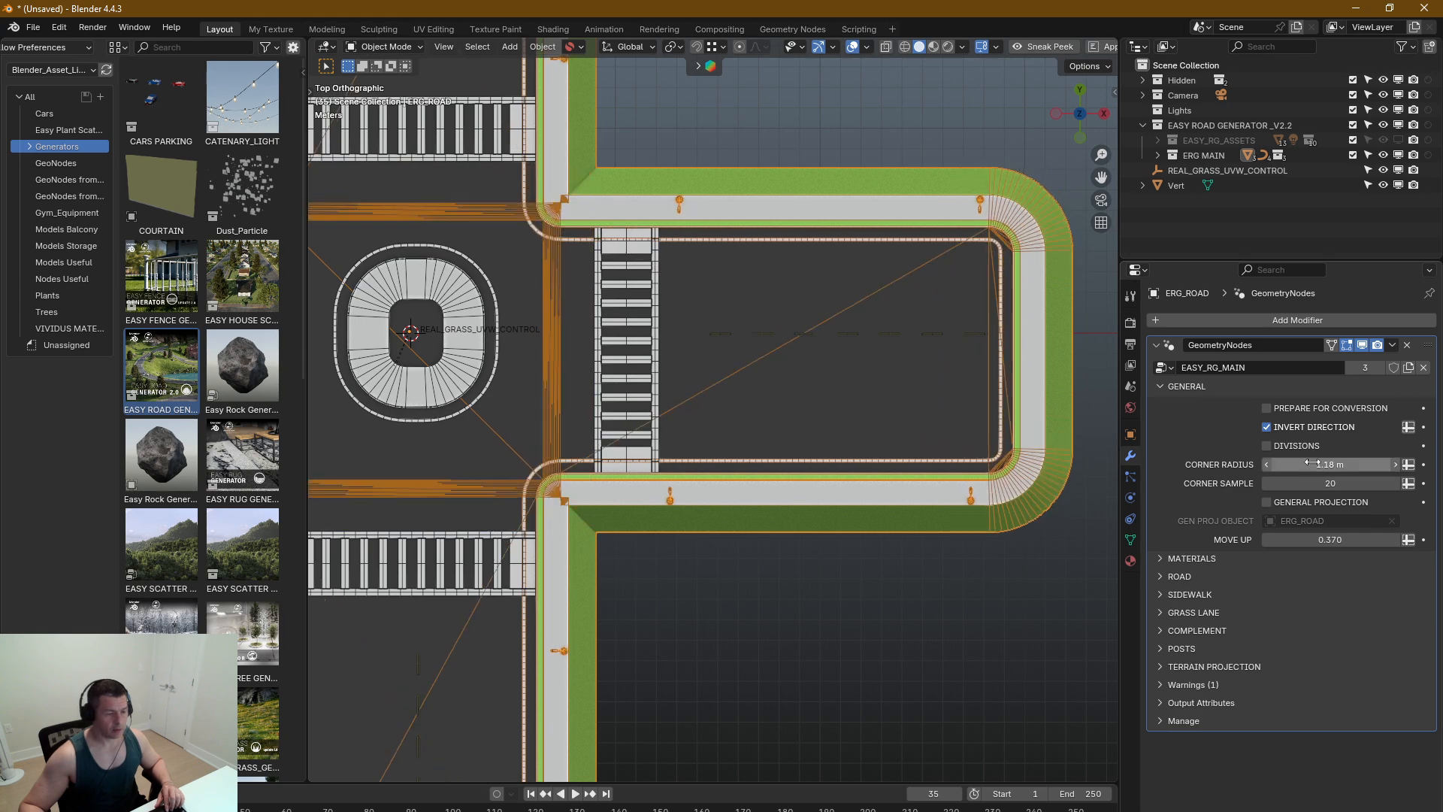
{"action": "key", "text": "q"}
{"action": "left_click", "coordinate": [760, 328]}
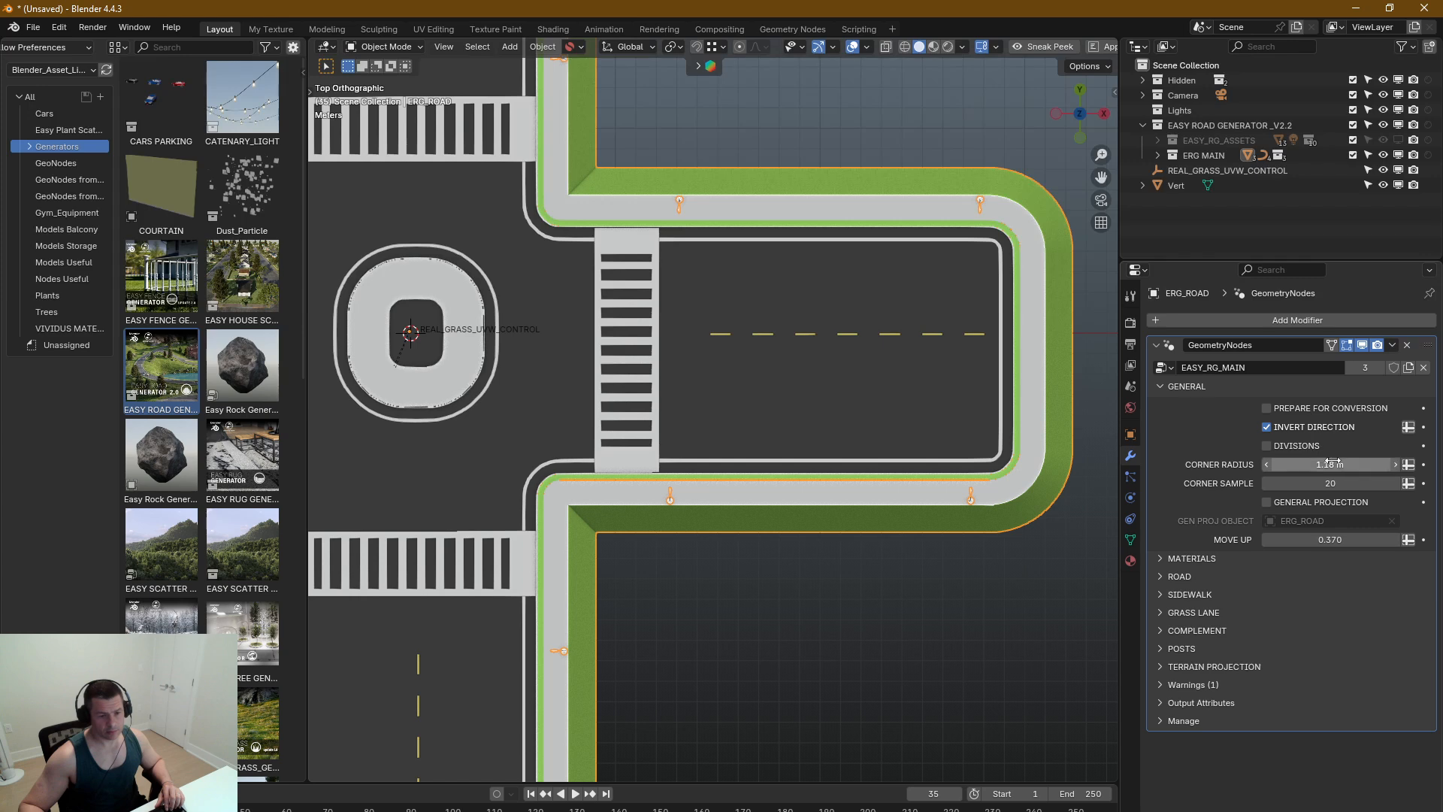
{"action": "mouse_move", "coordinate": [1330, 465]}
{"action": "left_mouse_down"}
{"action": "mouse_move", "coordinate": [1296, 464]}
{"action": "mouse_move", "coordinate": [1390, 465]}
{"action": "mouse_move", "coordinate": [1319, 465]}
{"action": "left_mouse_up"}
{"action": "scroll", "coordinate": [1053, 224], "scroll_direction": "up", "scroll_amount": 6}
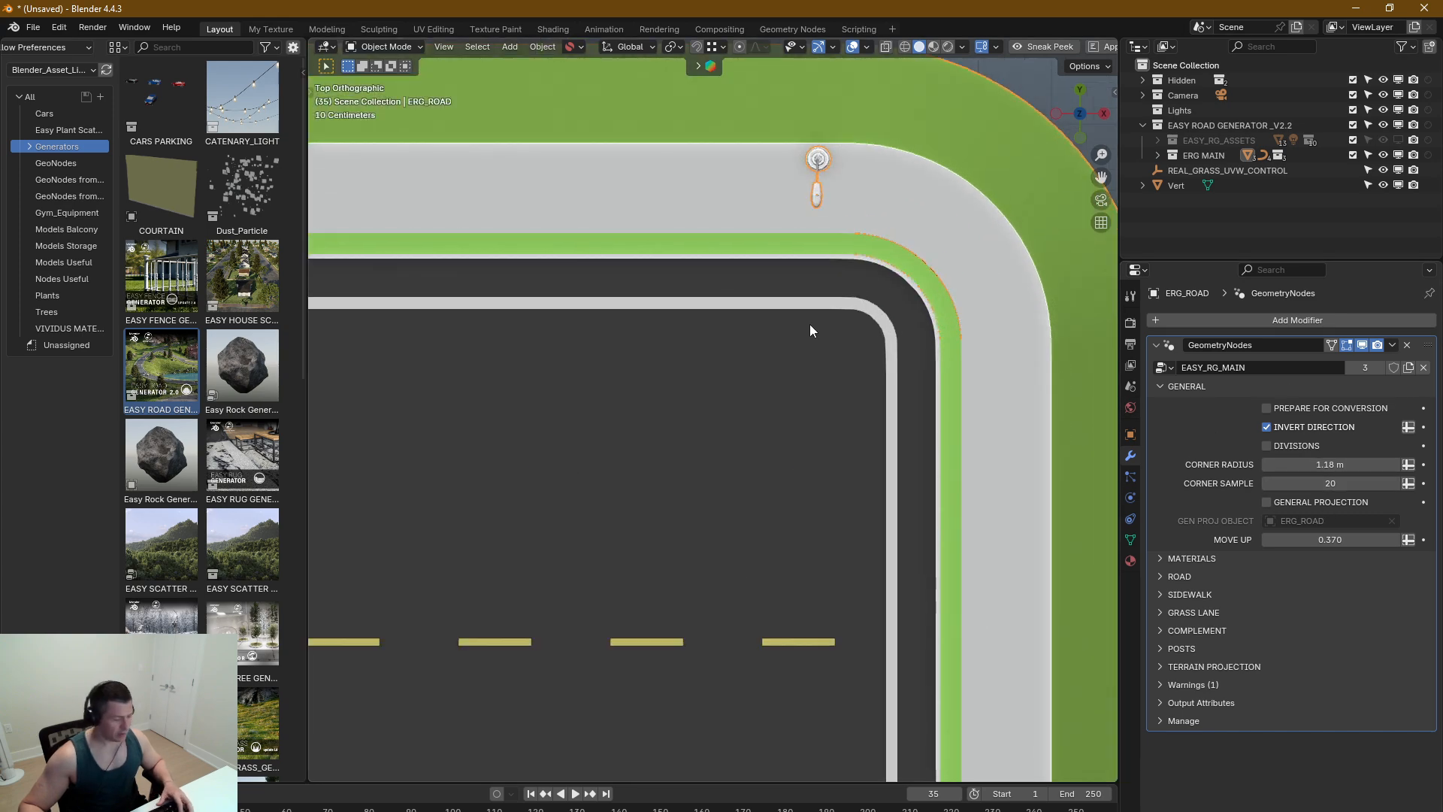
Step: Turn on the wireframe display to examine the road's corner segments for the Corner Sample setting, and turn it off again
{"action": "key", "text": "q"}
{"action": "left_click", "coordinate": [737, 320]}
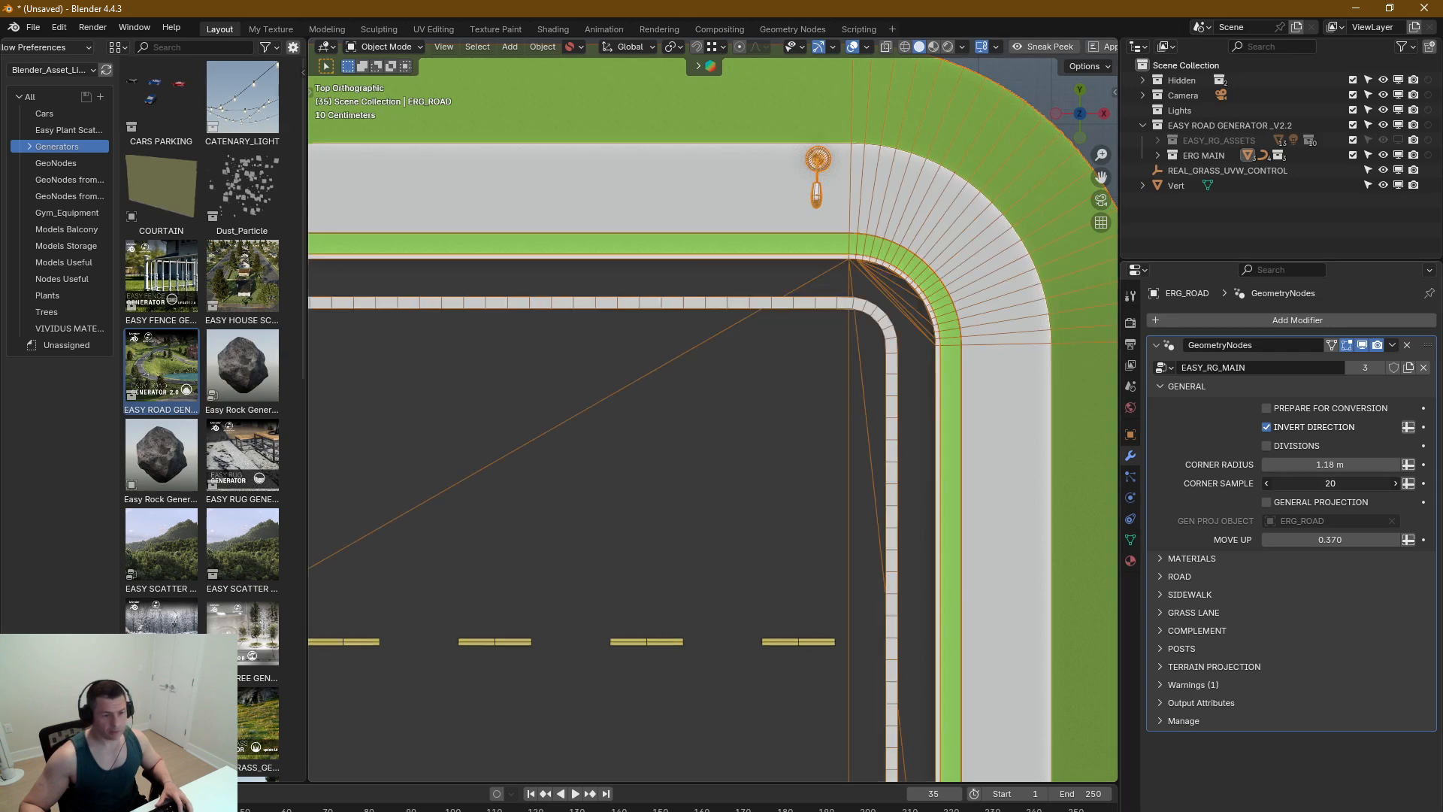
{"action": "mouse_move", "coordinate": [1330, 483]}
{"action": "left_mouse_down"}
{"action": "mouse_move", "coordinate": [1361, 483]}
{"action": "mouse_move", "coordinate": [1300, 483]}
{"action": "mouse_move", "coordinate": [1330, 483]}
{"action": "left_mouse_up"}
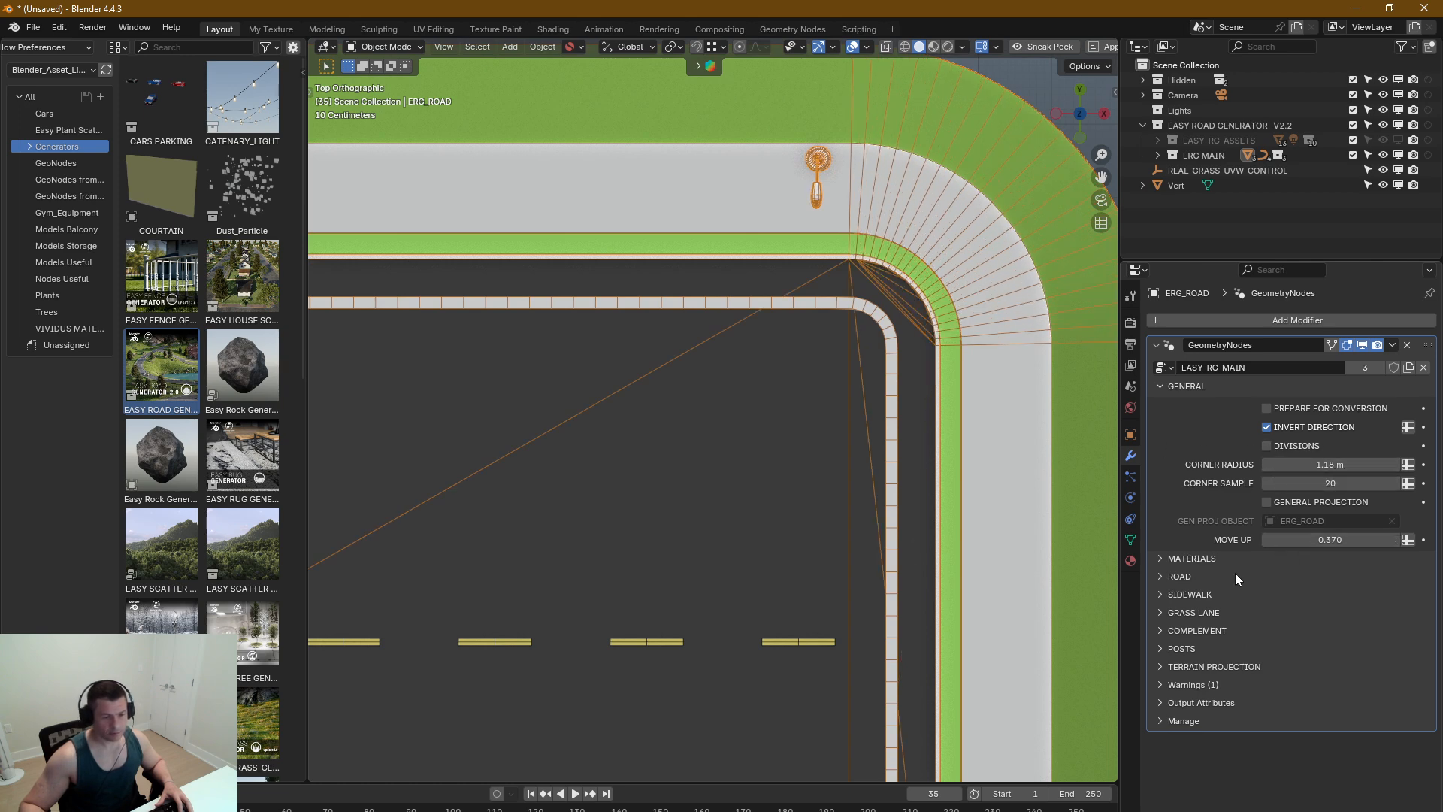
{"action": "scroll", "coordinate": [751, 453], "scroll_direction": "down", "scroll_amount": 10}
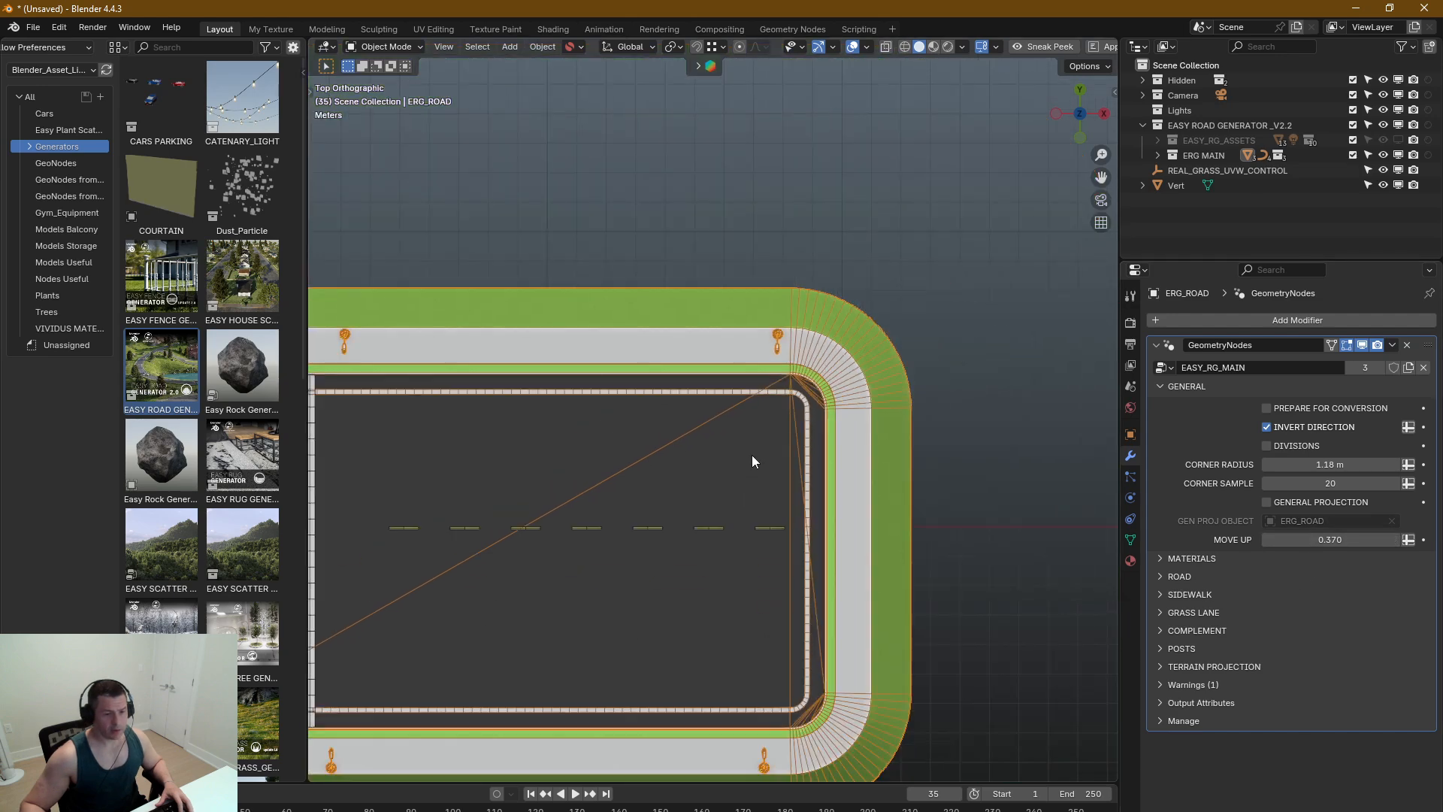
{"action": "middle_click_drag", "start_coordinate": [671, 486], "coordinate": [743, 475], "text": "shift"}
{"action": "key", "text": "q"}
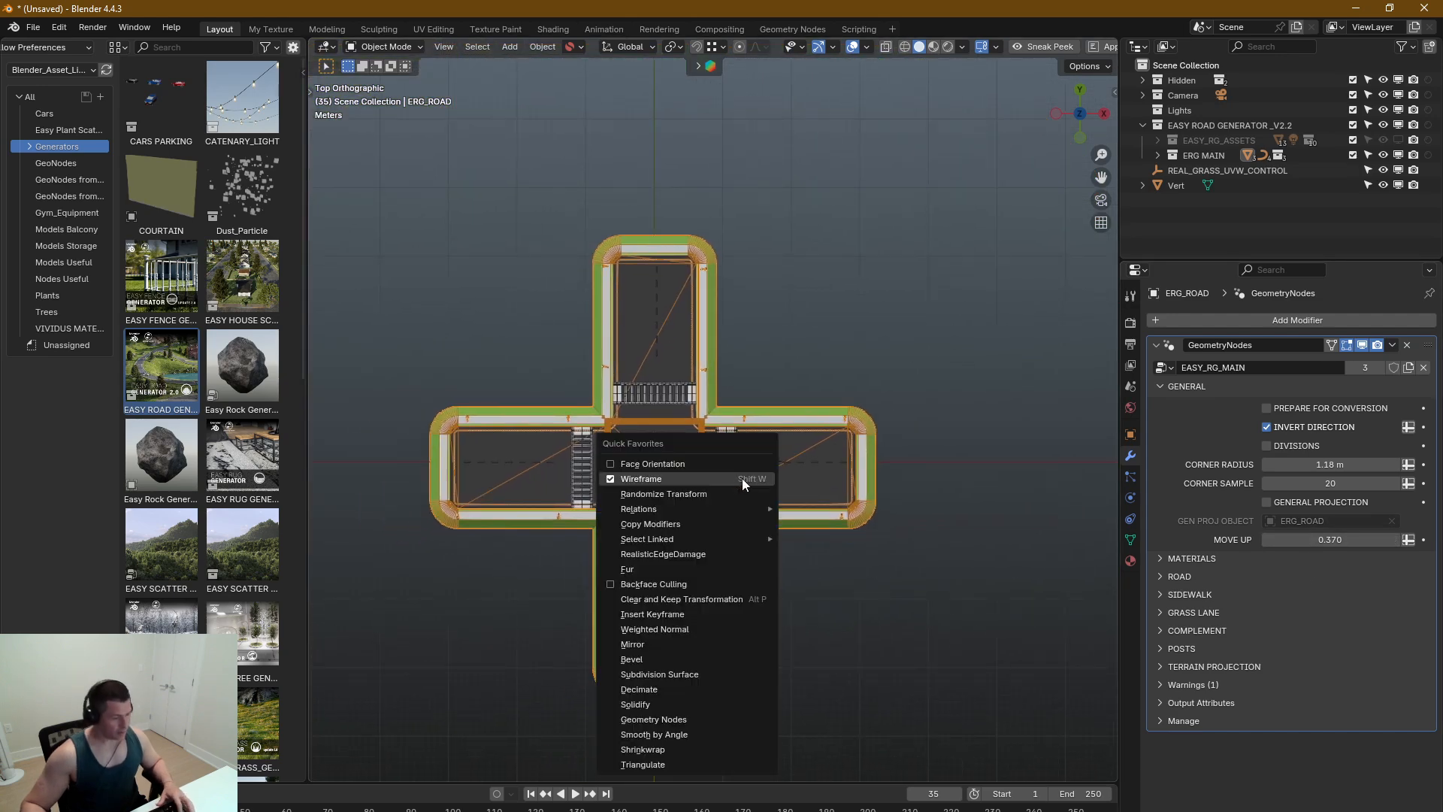
{"action": "left_click", "coordinate": [651, 479]}
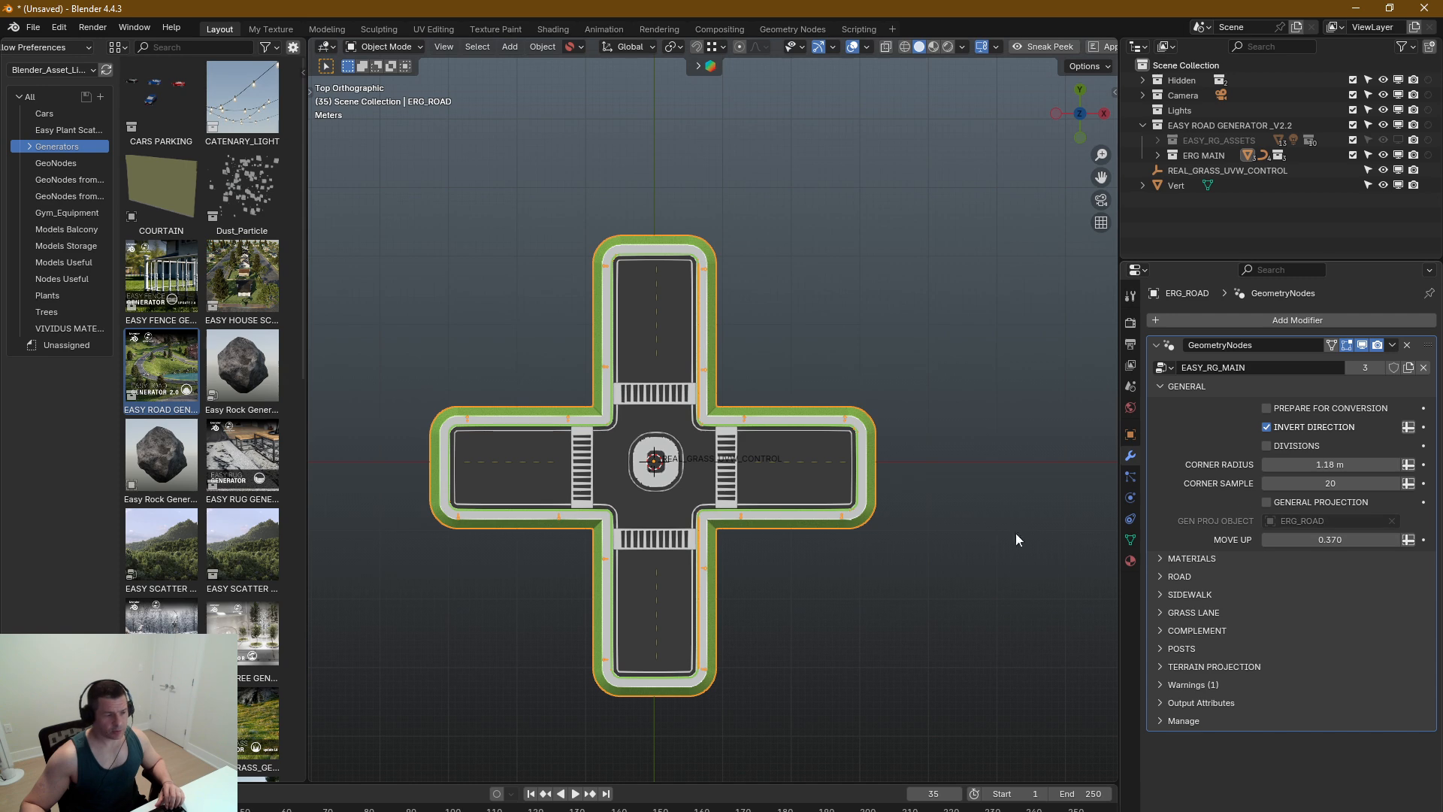
Step: Select the central island, expand its General settings with Posts and Terrain Projection collapsed, and examine how it sits on the road
{"action": "middle_click_drag", "start_coordinate": [1016, 540], "coordinate": [711, 530]}
{"action": "left_click", "coordinate": [652, 486]}
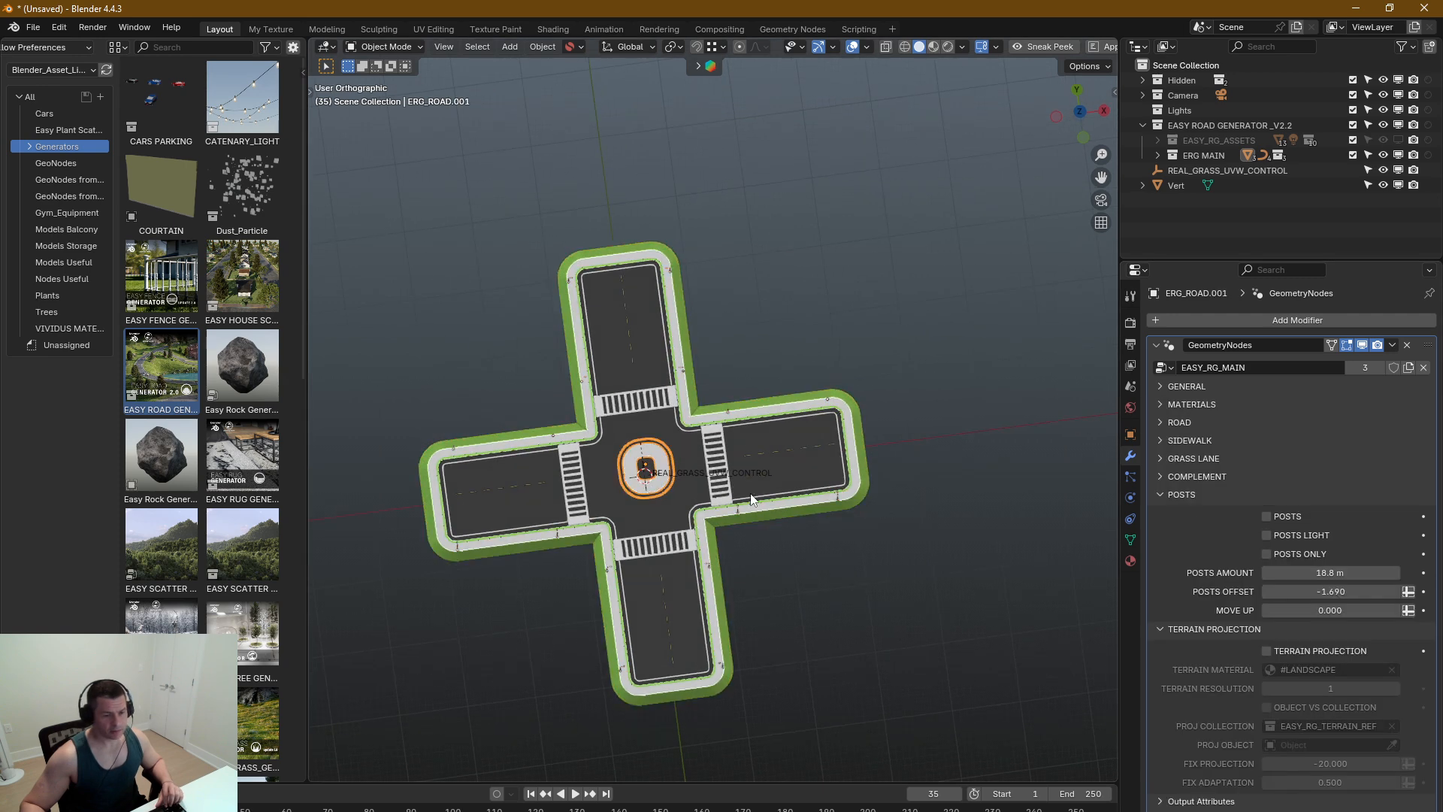
{"action": "left_click", "coordinate": [1174, 390]}
{"action": "middle_click_drag", "start_coordinate": [720, 502], "coordinate": [705, 530]}
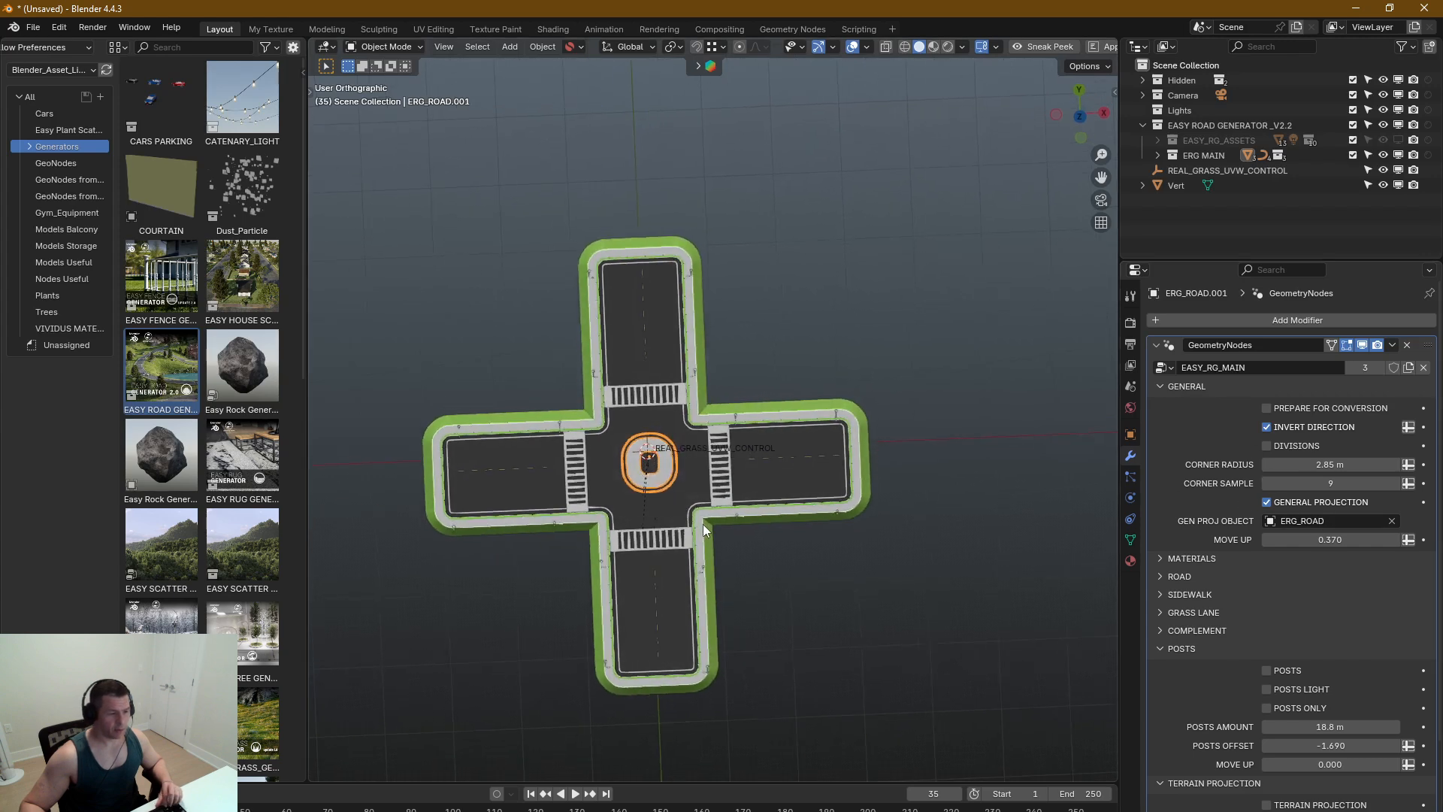
{"action": "key", "text": "KP_7"}
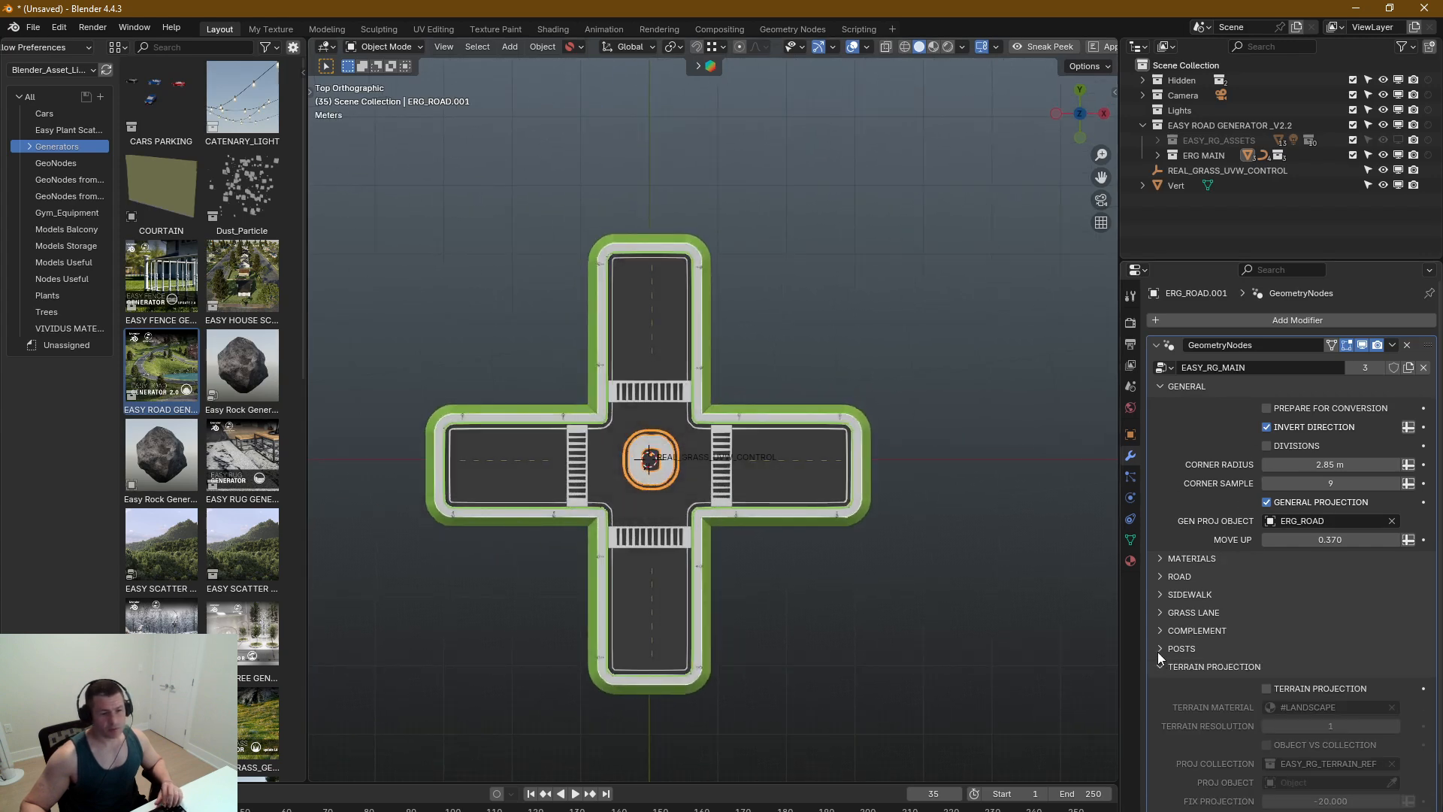
{"action": "left_click", "coordinate": [1160, 651]}
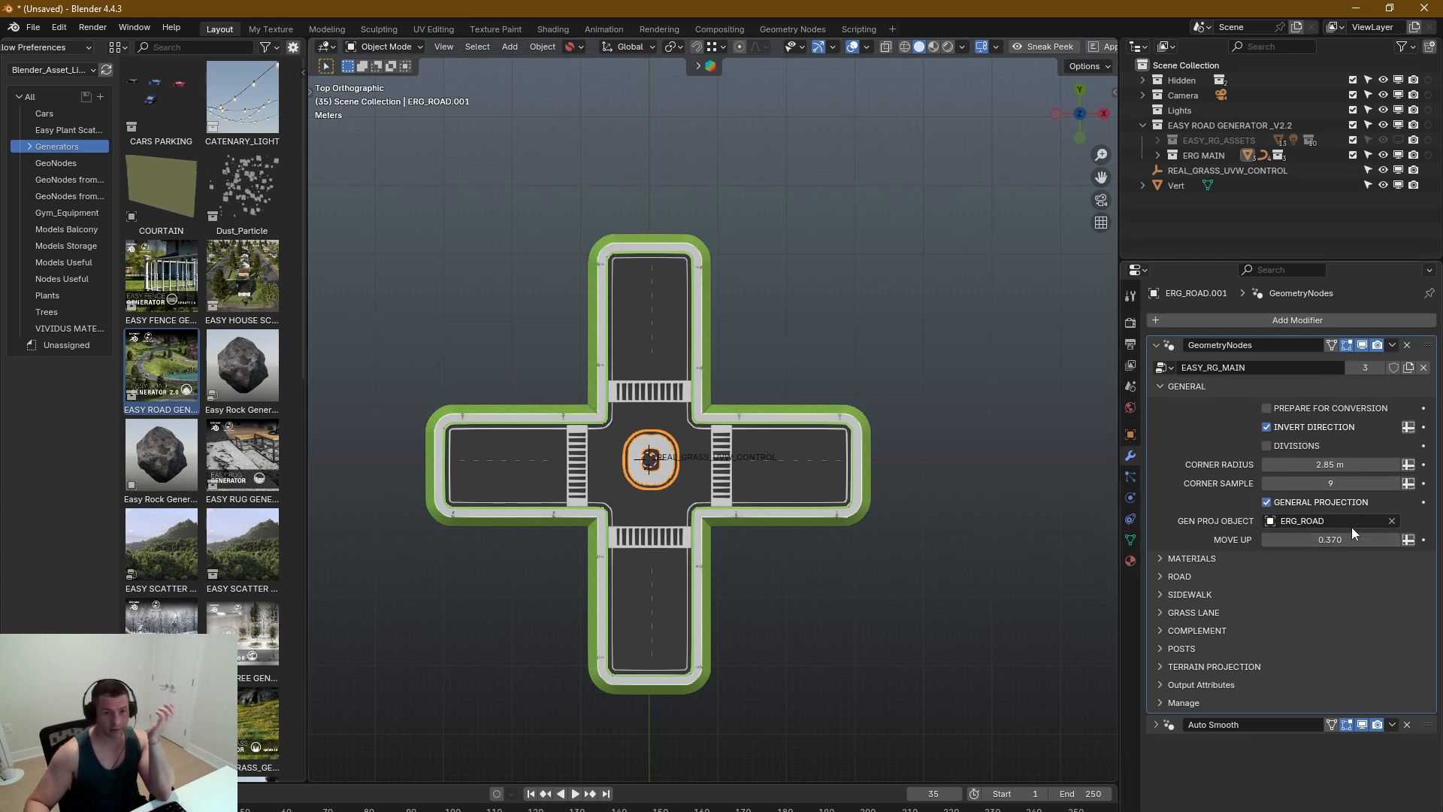
{"action": "middle_click_drag", "start_coordinate": [744, 558], "coordinate": [601, 556]}
{"action": "scroll", "coordinate": [606, 530], "scroll_direction": "up", "scroll_amount": 8}
{"action": "scroll", "coordinate": [597, 532], "scroll_direction": "down", "scroll_amount": 4}
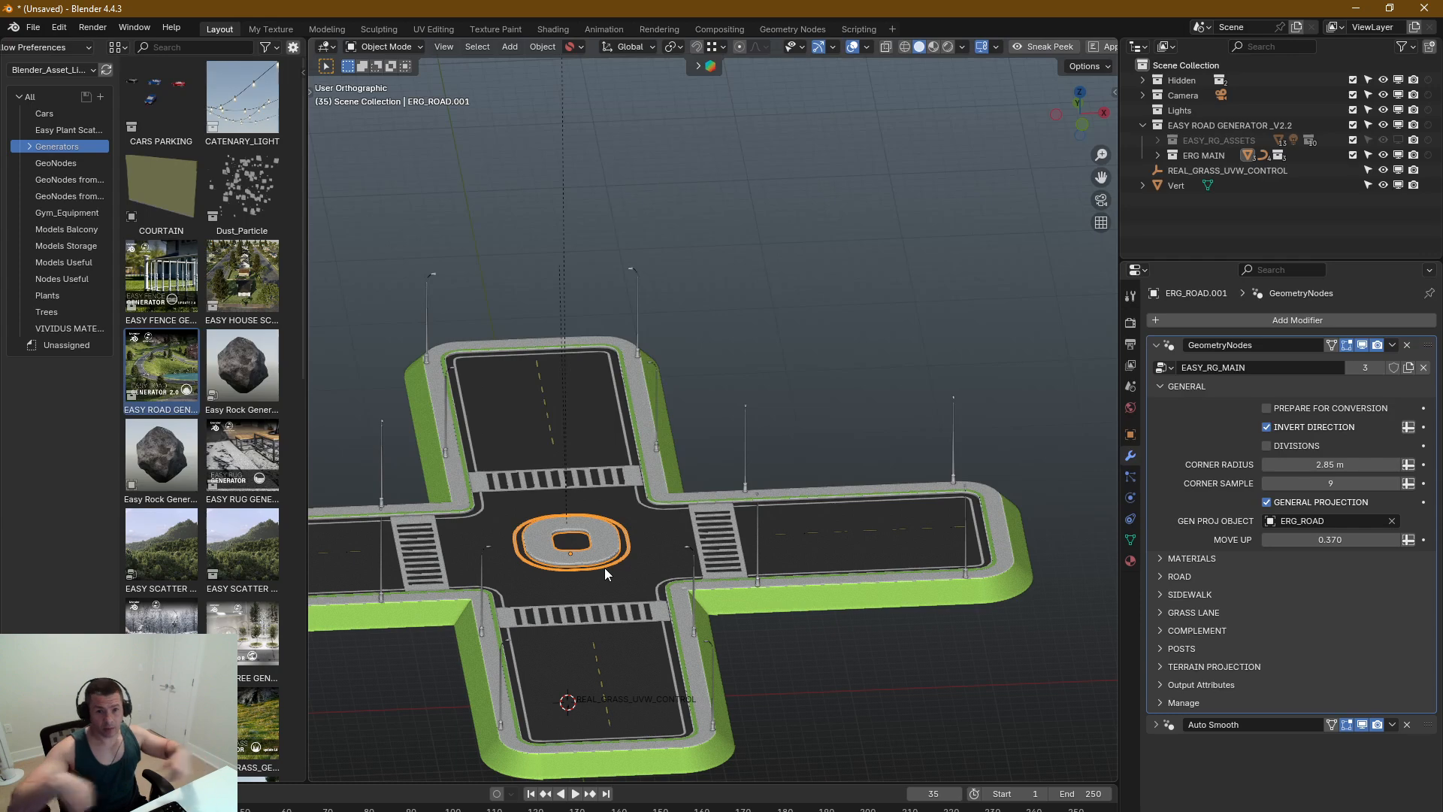
Step: Return to top view and enter Edit Mode on the intersection road
{"action": "key", "text": "KP_7"}
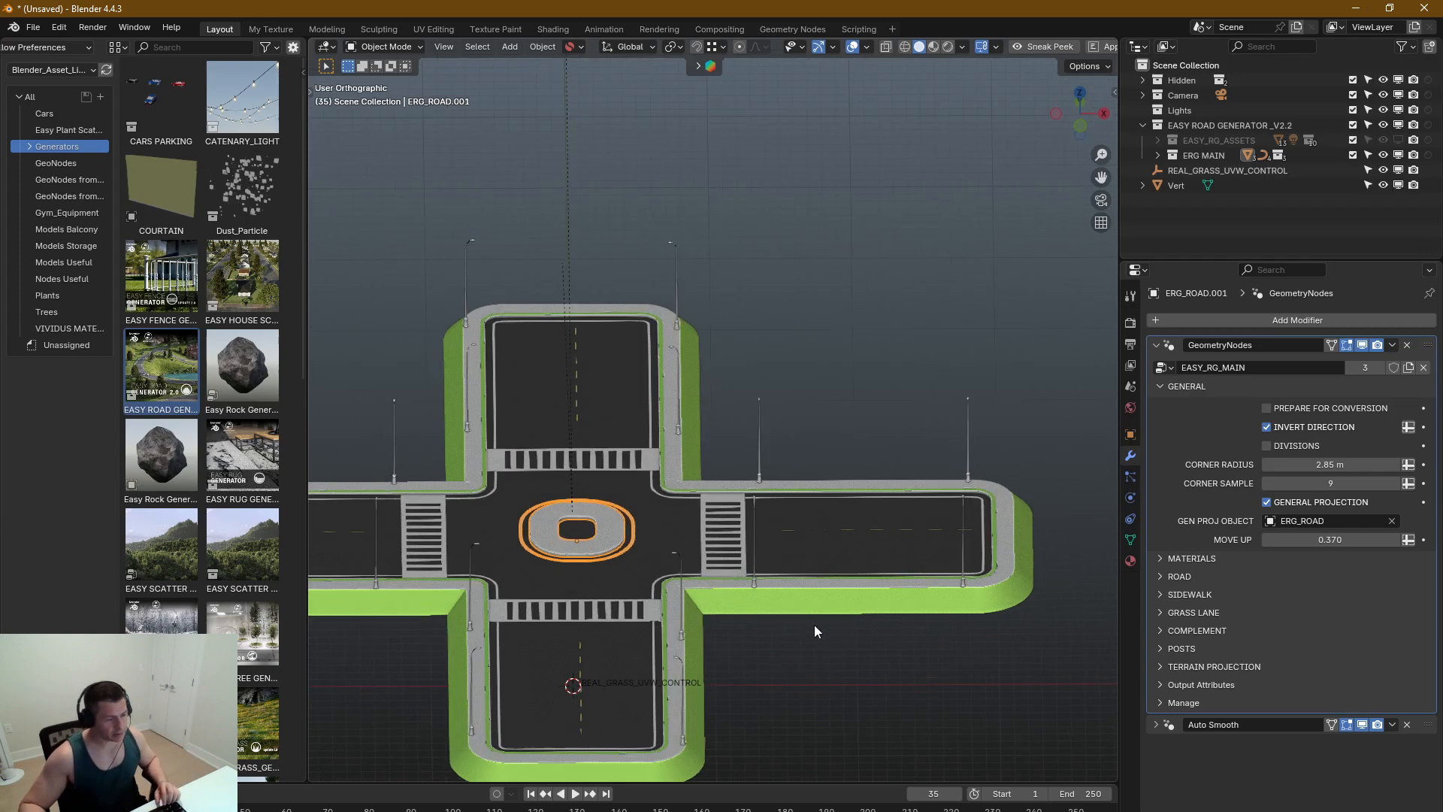
{"action": "scroll", "coordinate": [840, 707], "scroll_direction": "down", "scroll_amount": 3}
{"action": "middle_click_drag", "start_coordinate": [866, 675], "coordinate": [800, 489], "text": "shift"}
{"action": "left_click", "coordinate": [812, 421]}
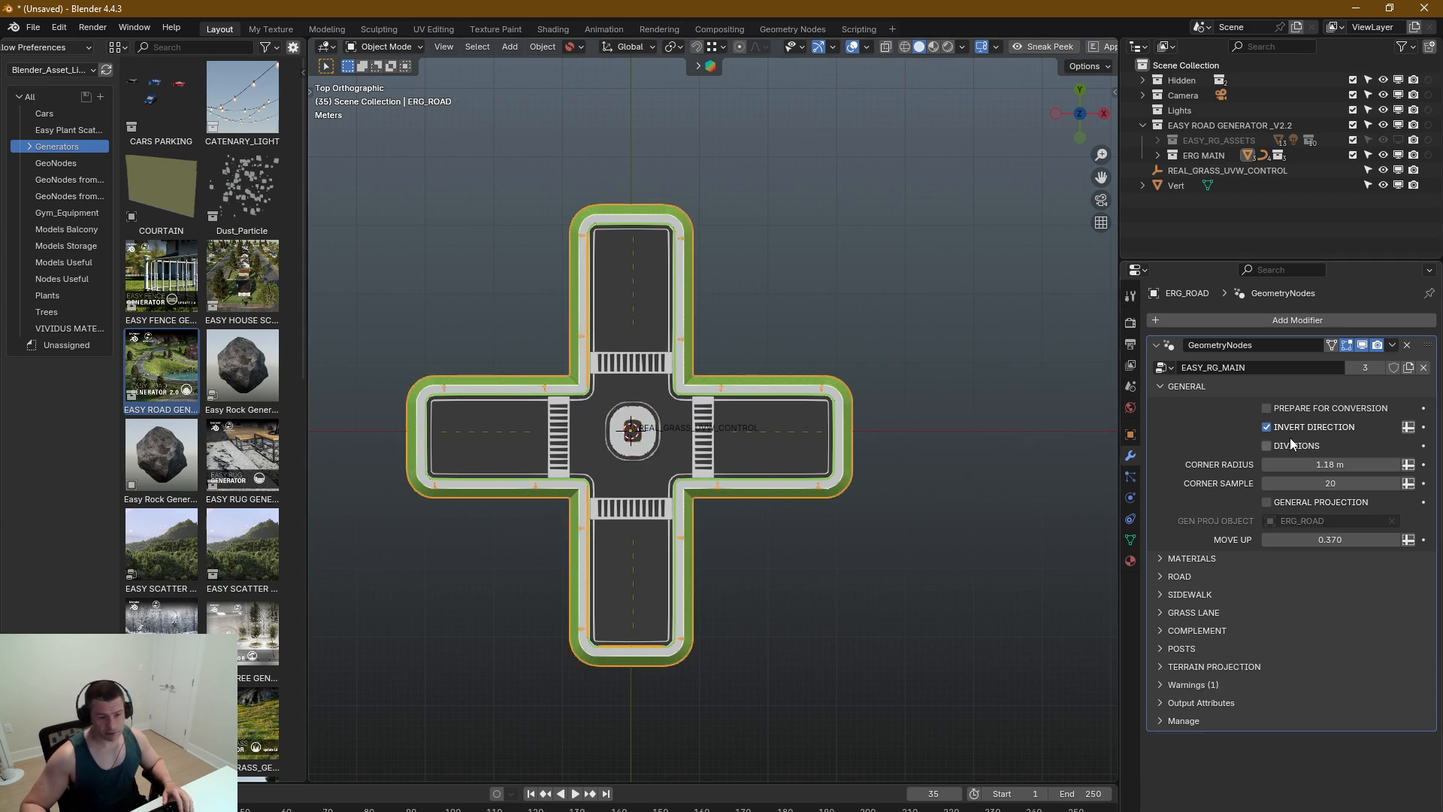
{"action": "key", "text": "Tab"}
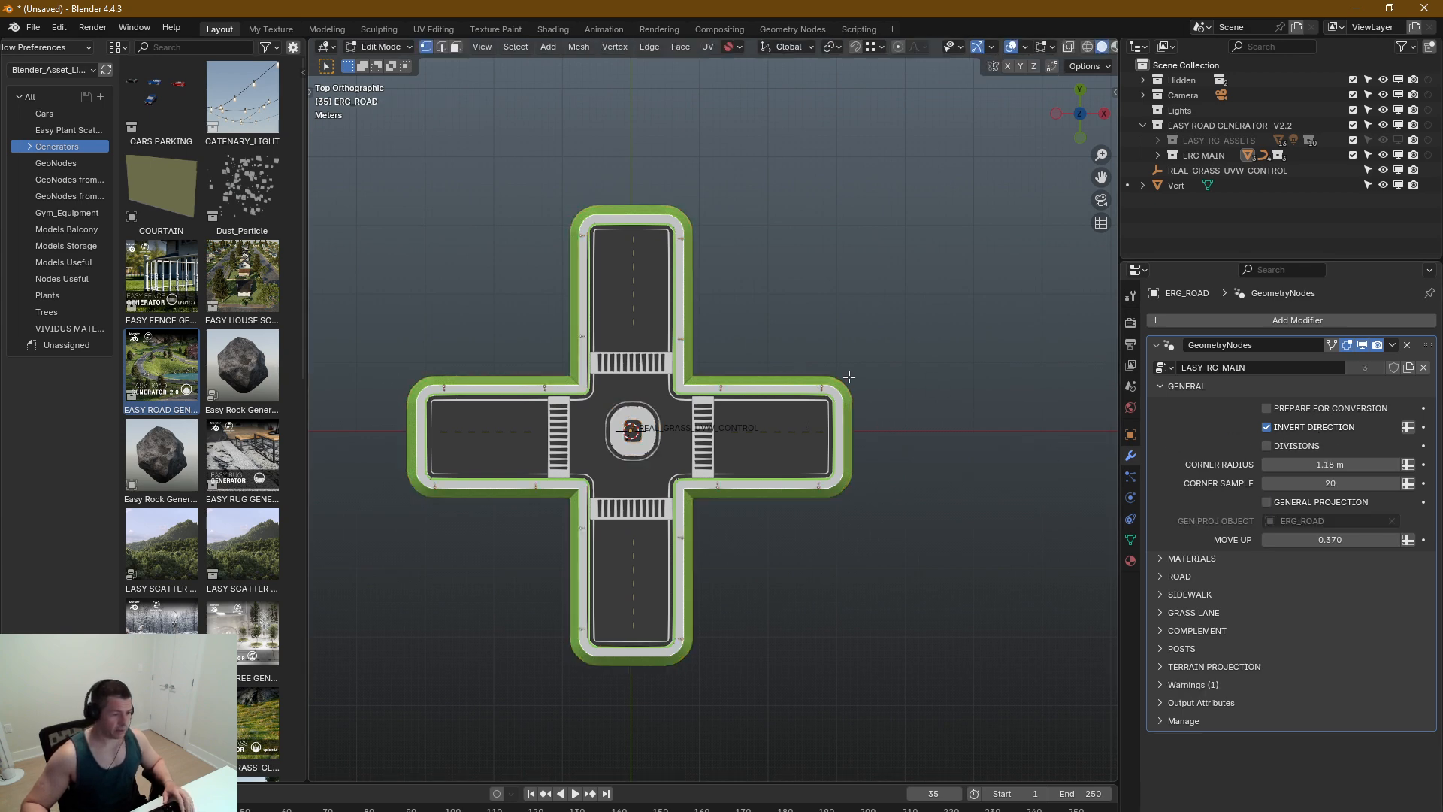
Step: Select the face of the intersection's right arm in face mode and place a duplicate of it to the right of the intersection
{"action": "left_click", "coordinate": [723, 434]}
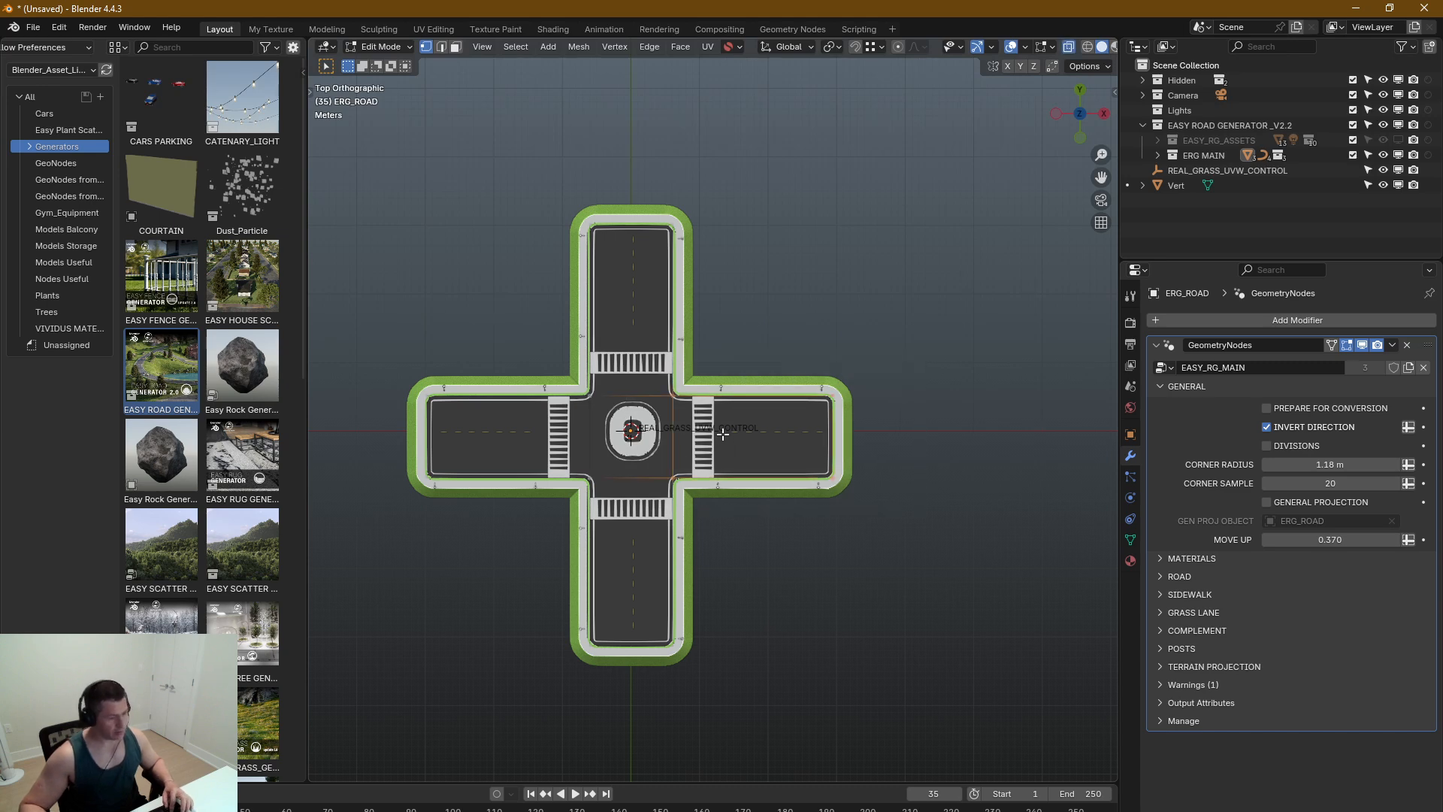
{"action": "left_click_drag", "start_coordinate": [869, 383], "coordinate": [576, 503]}
{"action": "middle_click_drag", "start_coordinate": [877, 443], "coordinate": [754, 393], "text": "shift"}
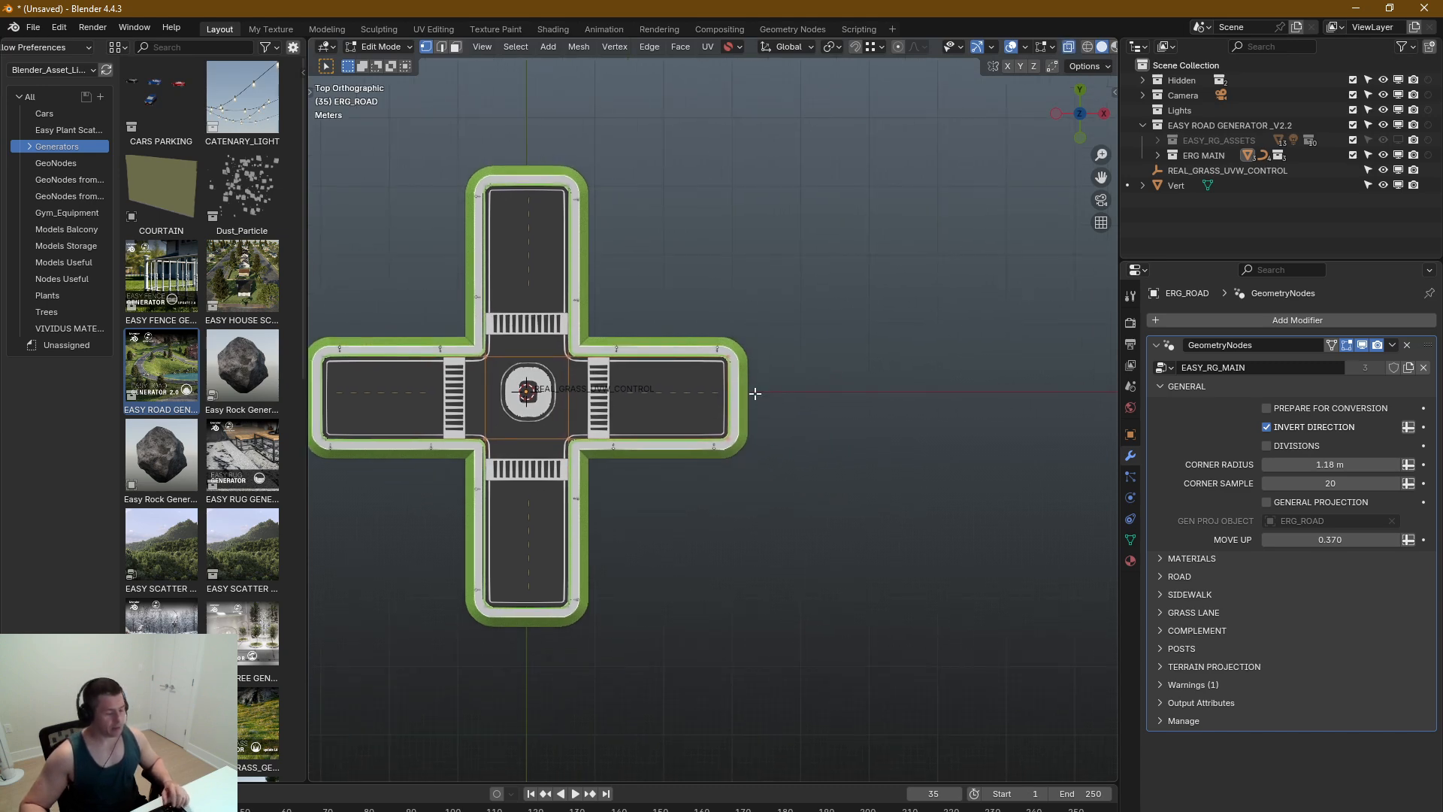
{"action": "key", "text": "3"}
{"action": "left_click", "coordinate": [641, 378]}
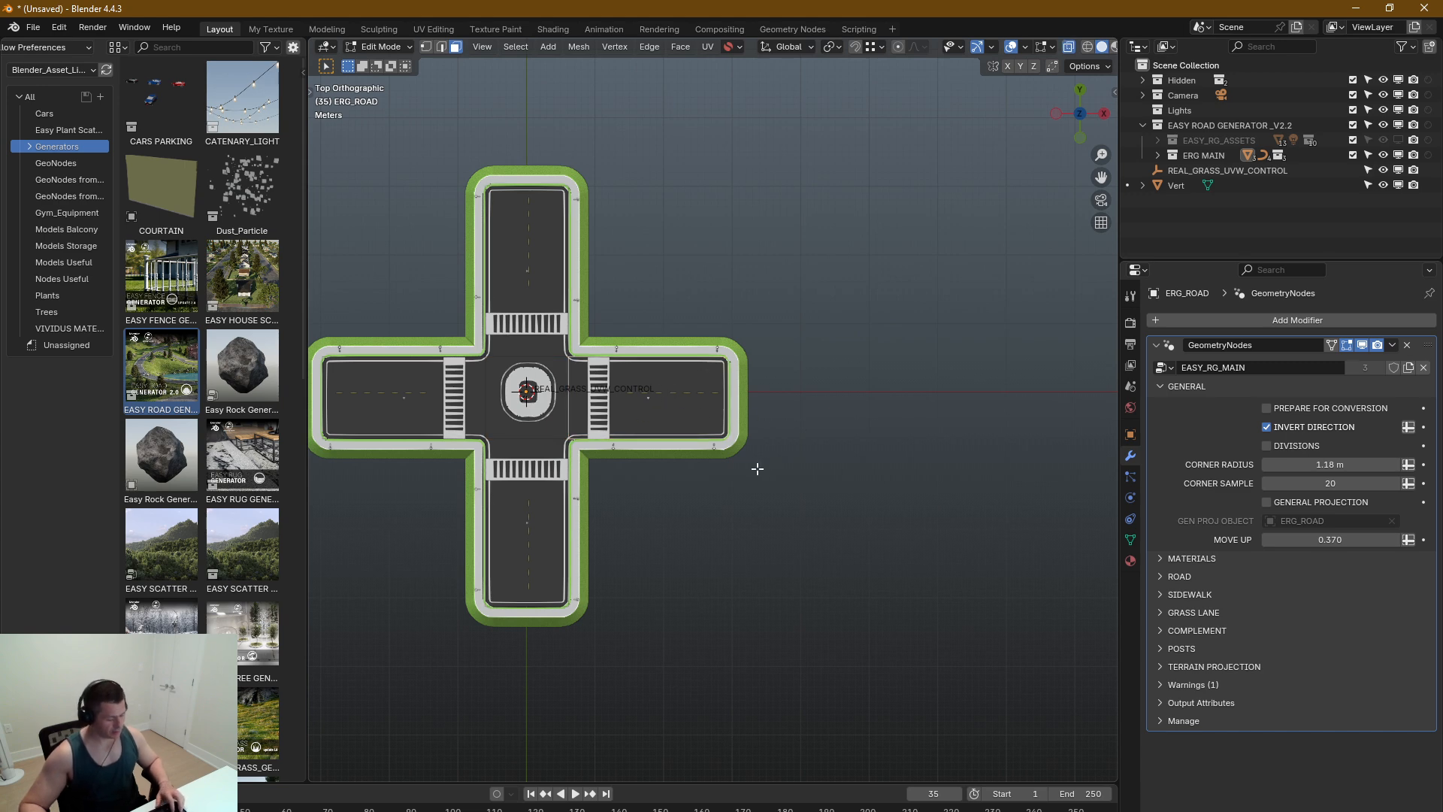
{"action": "key", "text": "shift+d"}
{"action": "left_click", "coordinate": [965, 468]}
{"action": "middle_click_drag", "start_coordinate": [928, 471], "coordinate": [869, 413], "text": "shift"}
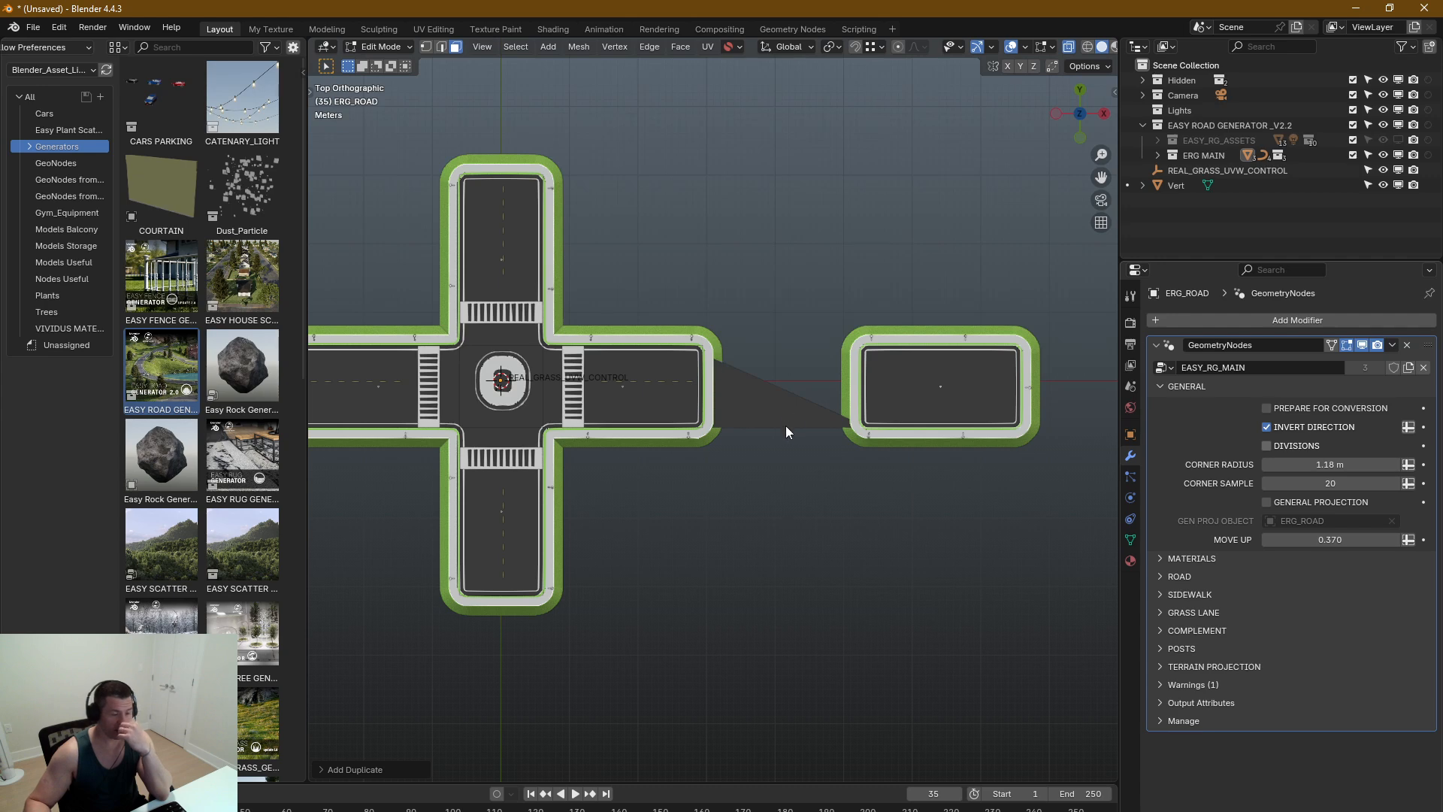
{"action": "mouse_move", "coordinate": [936, 375]}
{"action": "middle_mouse_down"}
{"action": "mouse_move", "coordinate": [947, 366]}
{"action": "mouse_move", "coordinate": [908, 399]}
{"action": "mouse_move", "coordinate": [837, 393]}
{"action": "mouse_move", "coordinate": [934, 369]}
{"action": "middle_mouse_up"}
{"action": "key", "text": "KP_7"}
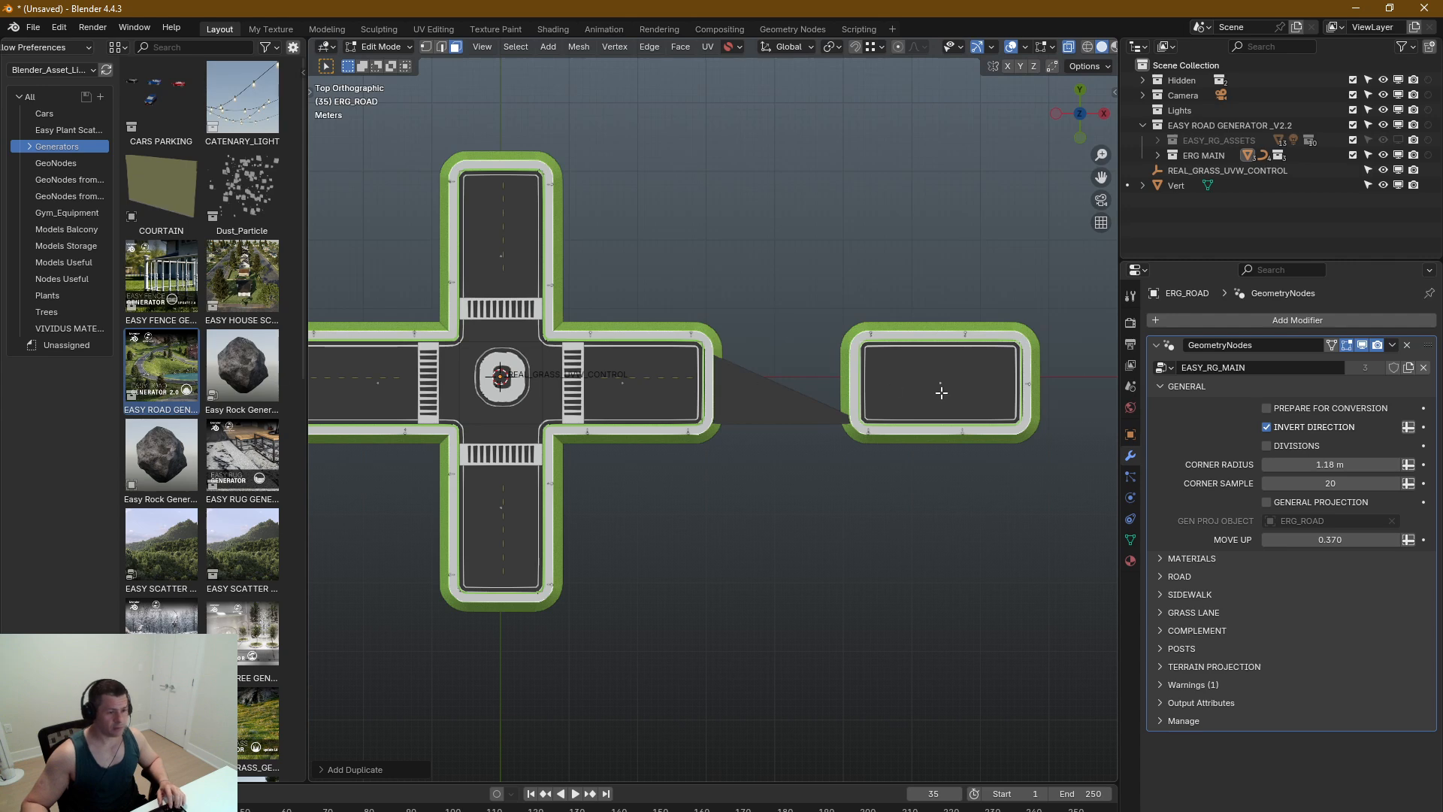
Step: Separate the duplicated face into its own road object and select that object in Object Mode
{"action": "scroll", "coordinate": [939, 391], "scroll_direction": "down", "scroll_amount": 3}
{"action": "middle_click_drag", "start_coordinate": [824, 399], "coordinate": [899, 380], "text": "shift"}
{"action": "scroll", "coordinate": [868, 377], "scroll_direction": "up", "scroll_amount": 4}
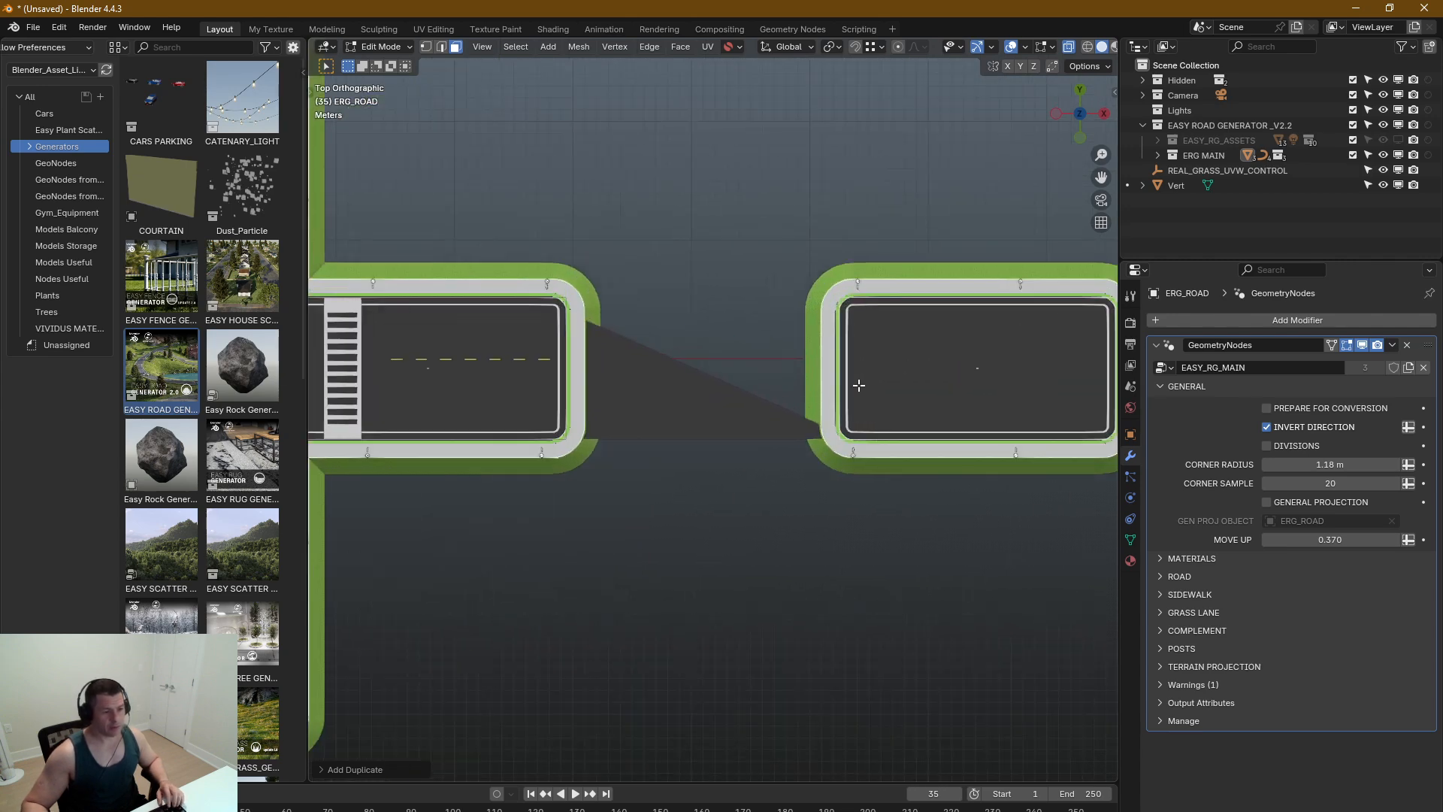
{"action": "scroll", "coordinate": [995, 408], "scroll_direction": "down", "scroll_amount": 3}
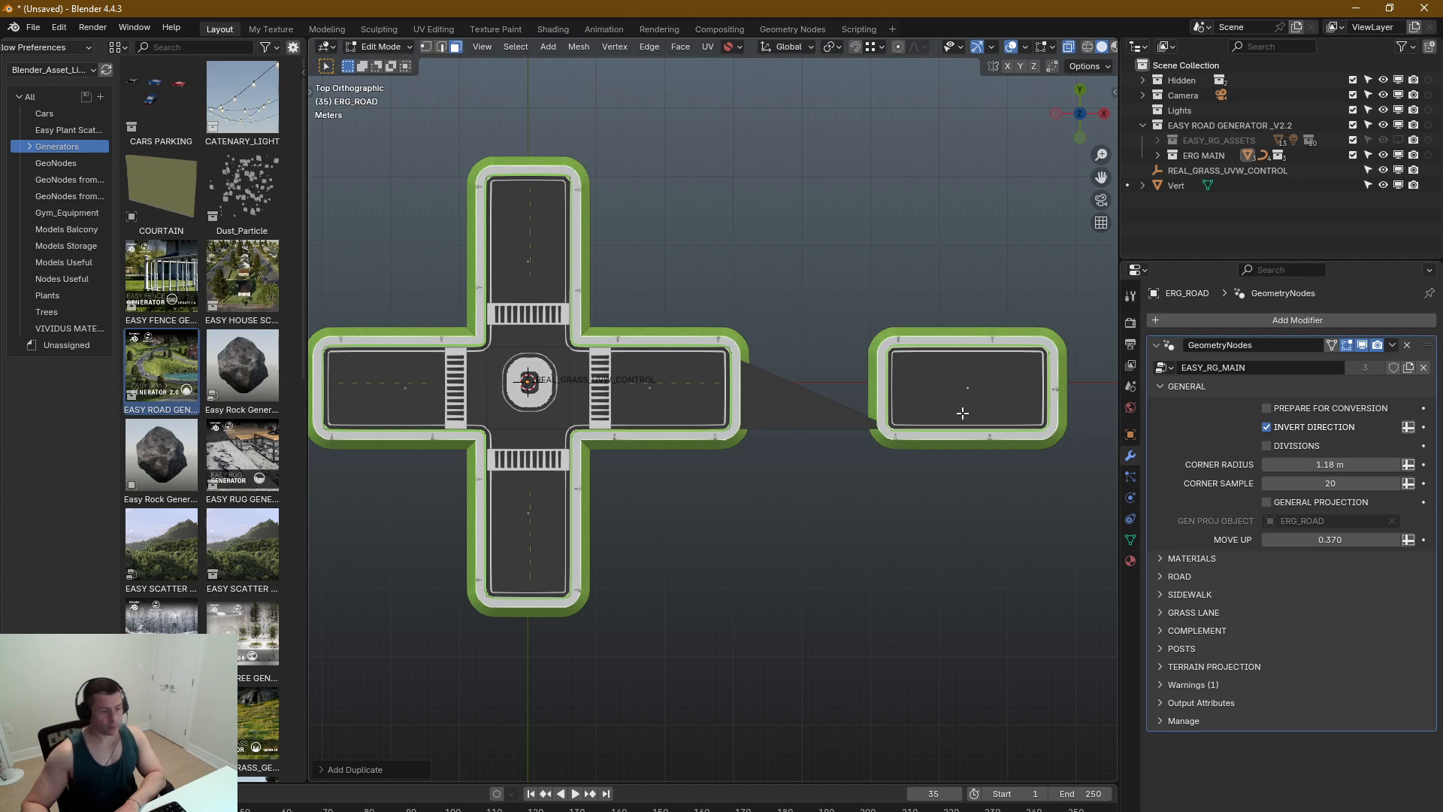
{"action": "key", "text": "p"}
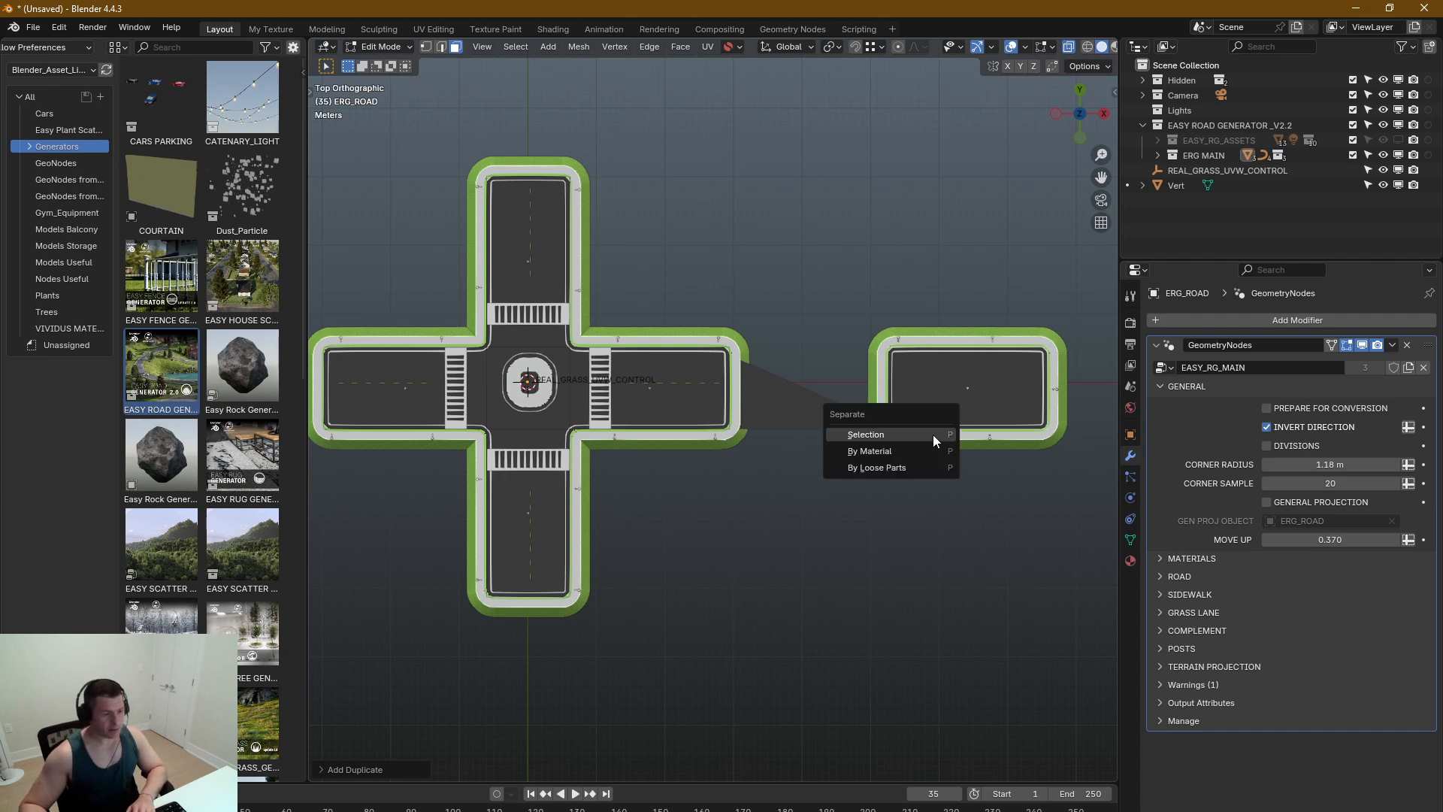
{"action": "left_click", "coordinate": [885, 436]}
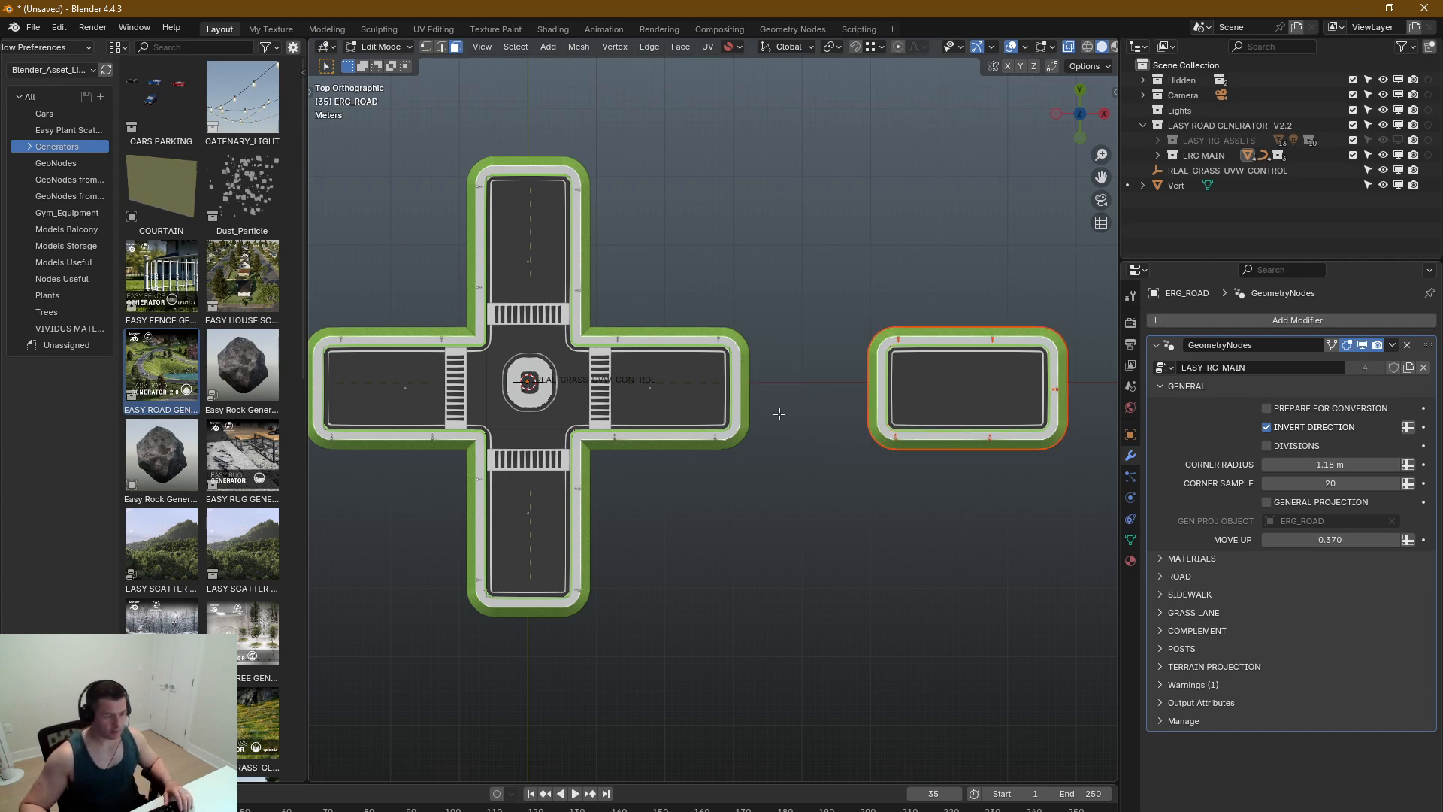
{"action": "key", "text": "Tab"}
{"action": "left_click", "coordinate": [967, 430]}
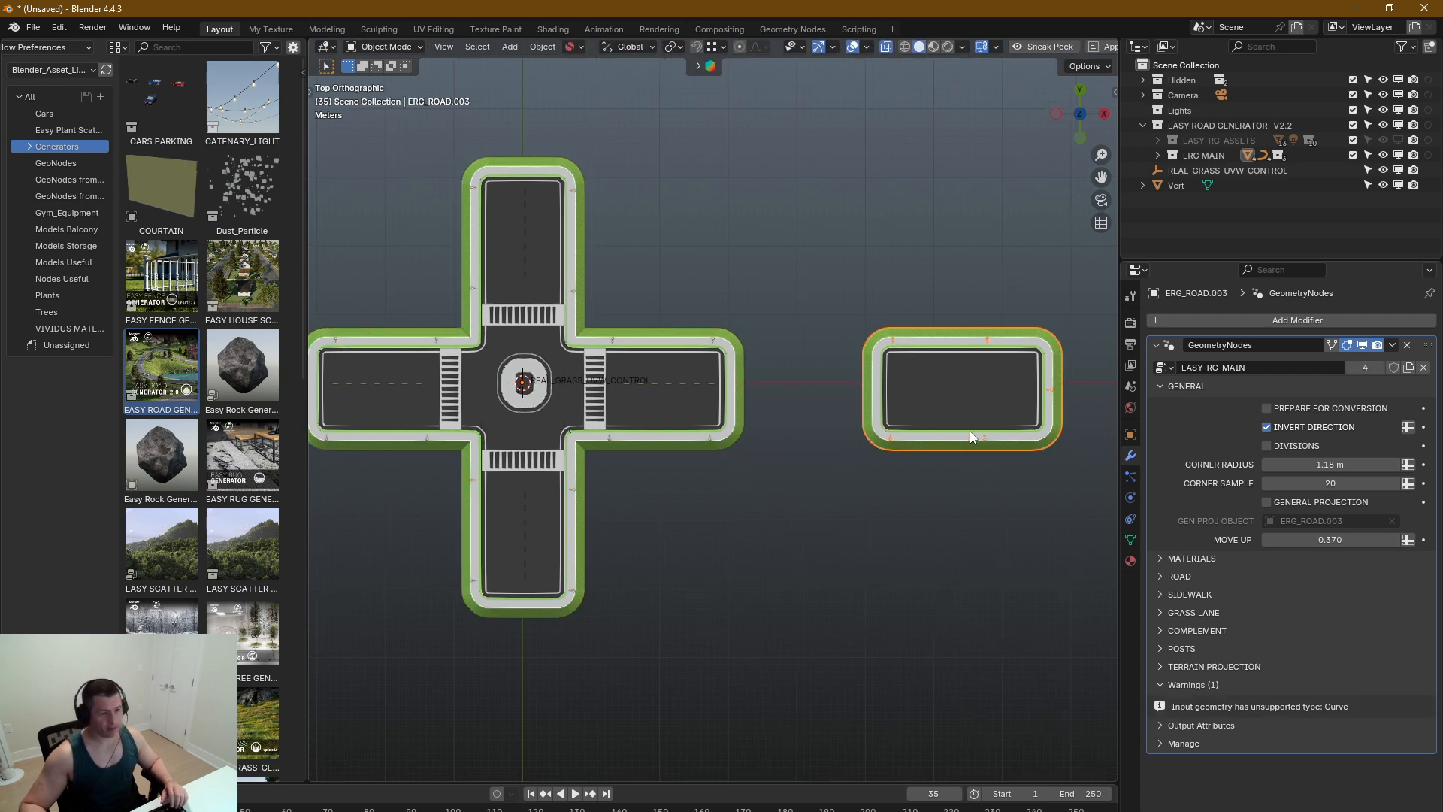
Step: Scale up the separated road's rectangular face in Edit Mode to about twice its size
{"action": "scroll", "coordinate": [969, 431], "scroll_direction": "down", "scroll_amount": 4}
{"action": "key", "text": "Tab"}
{"action": "left_click_drag", "start_coordinate": [928, 346], "coordinate": [753, 480]}
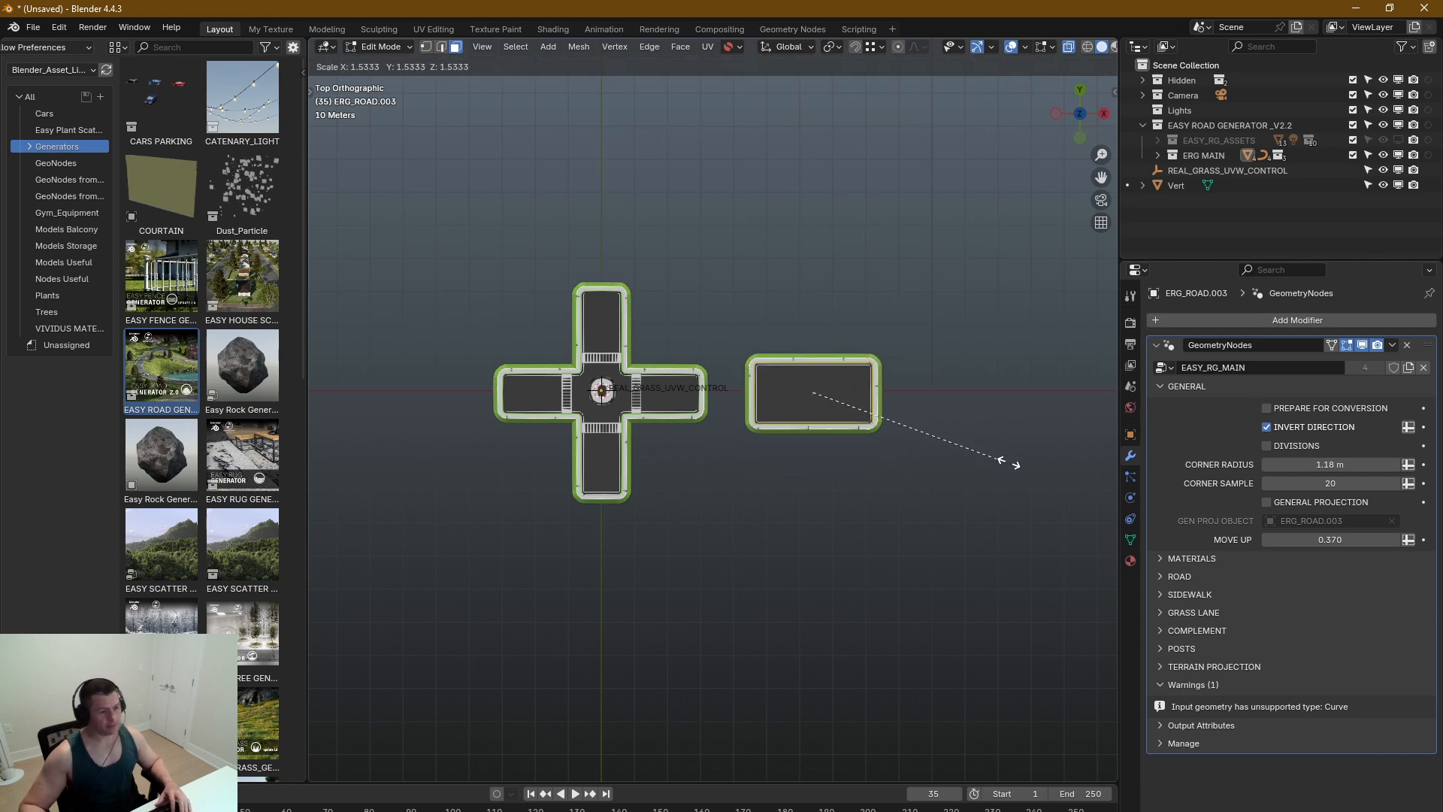
{"action": "left_click", "coordinate": [1034, 472]}
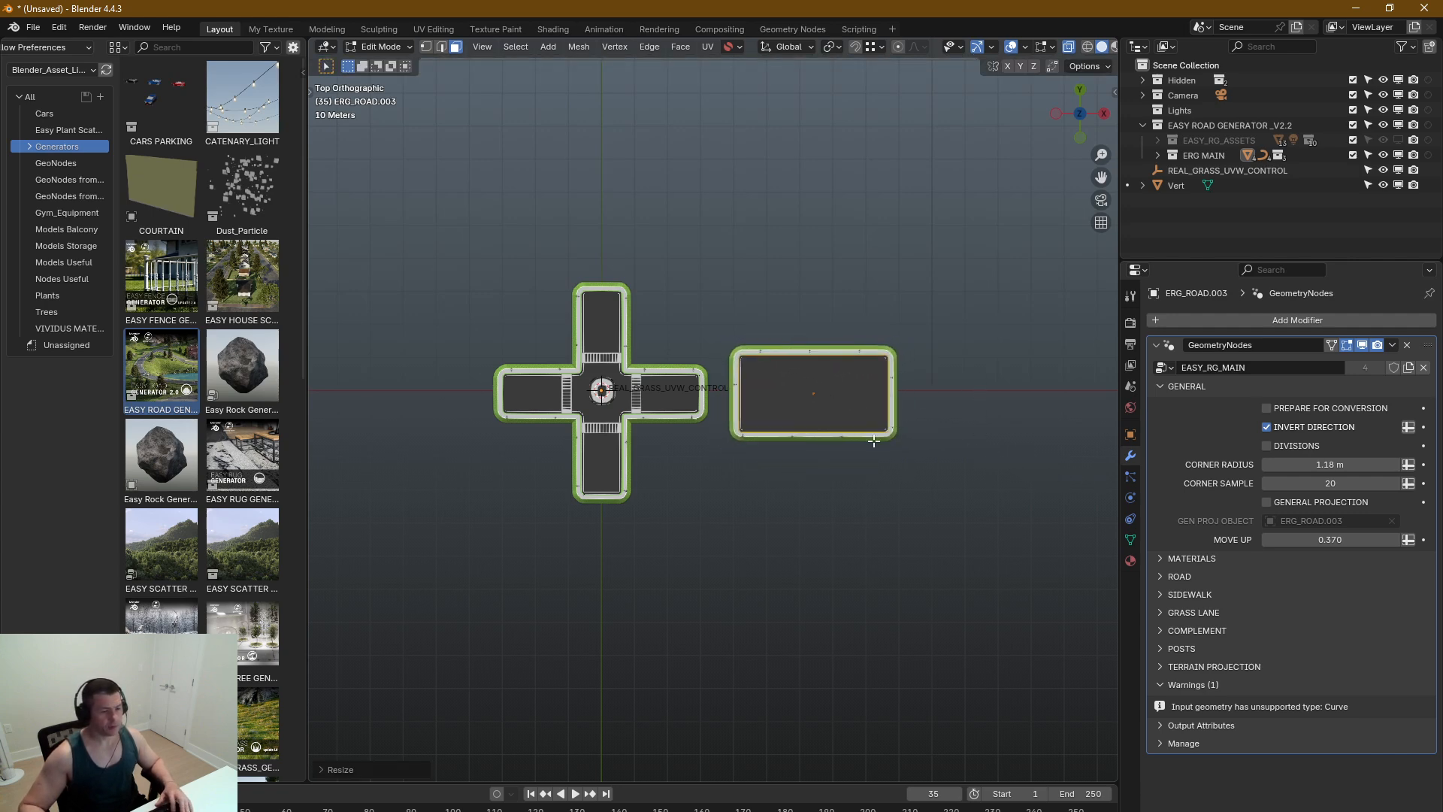
Step: Move the enlarged rectangular face farther right, away from the intersection, and return to Object Mode
{"action": "middle_click_drag", "start_coordinate": [915, 422], "coordinate": [965, 403], "text": "shift"}
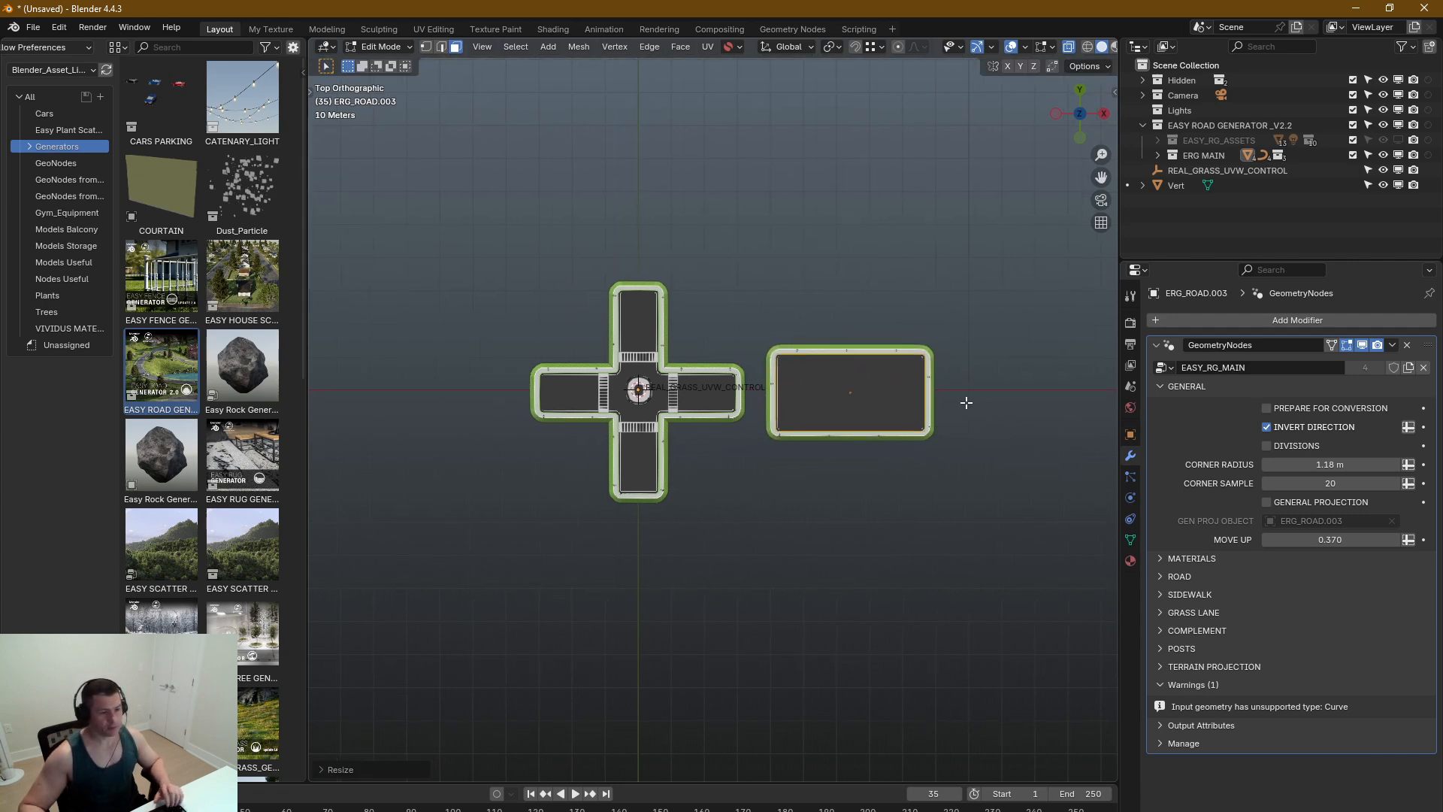
{"action": "middle_click_drag", "start_coordinate": [934, 468], "coordinate": [912, 429], "text": "shift"}
{"action": "key", "text": "g"}
{"action": "left_click", "coordinate": [937, 483]}
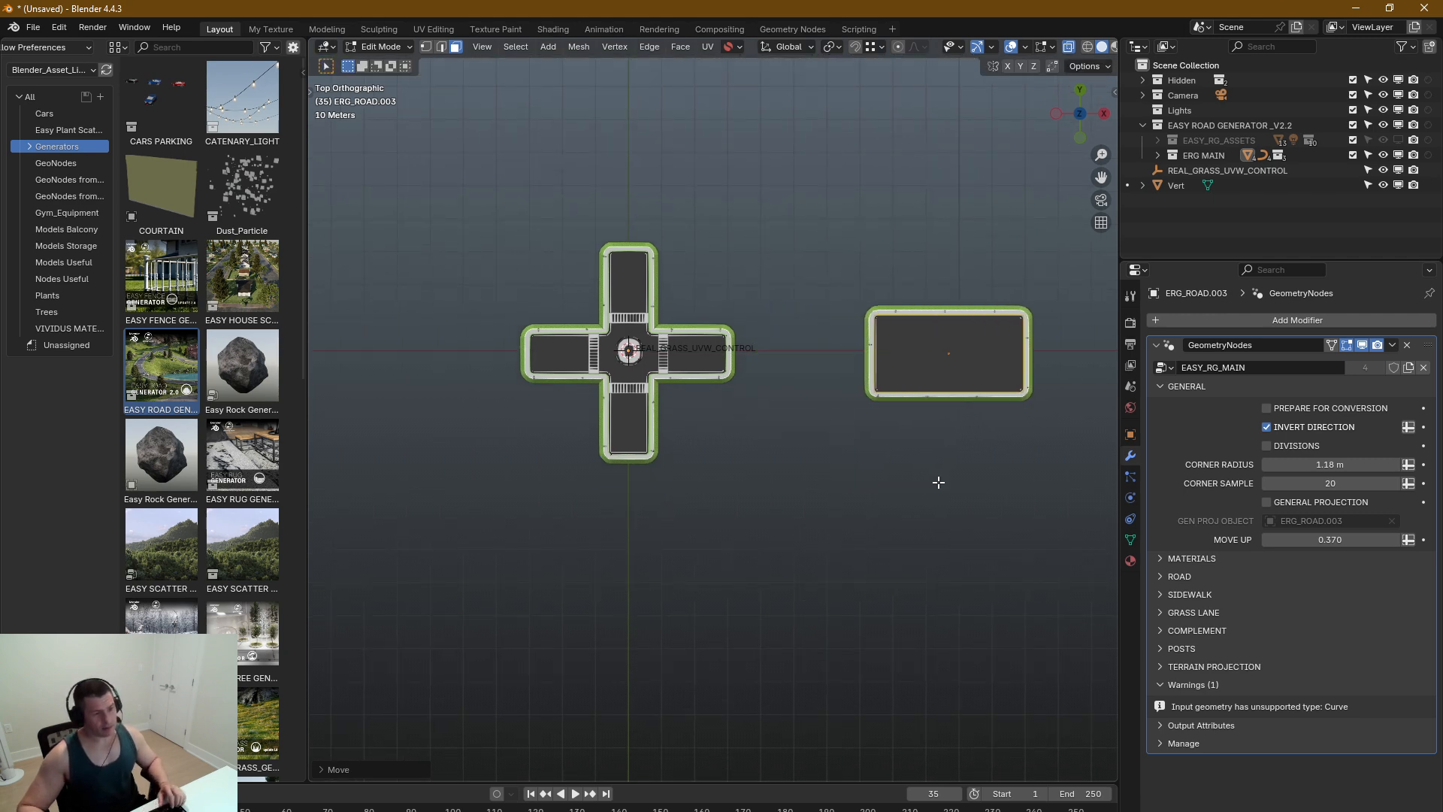
{"action": "scroll", "coordinate": [919, 376], "scroll_direction": "up", "scroll_amount": 3}
{"action": "key", "text": "Tab"}
Step: Collapse the General settings of the rectangular road, look over its Road options, and return to top view
{"action": "middle_click_drag", "start_coordinate": [919, 371], "coordinate": [925, 308]}
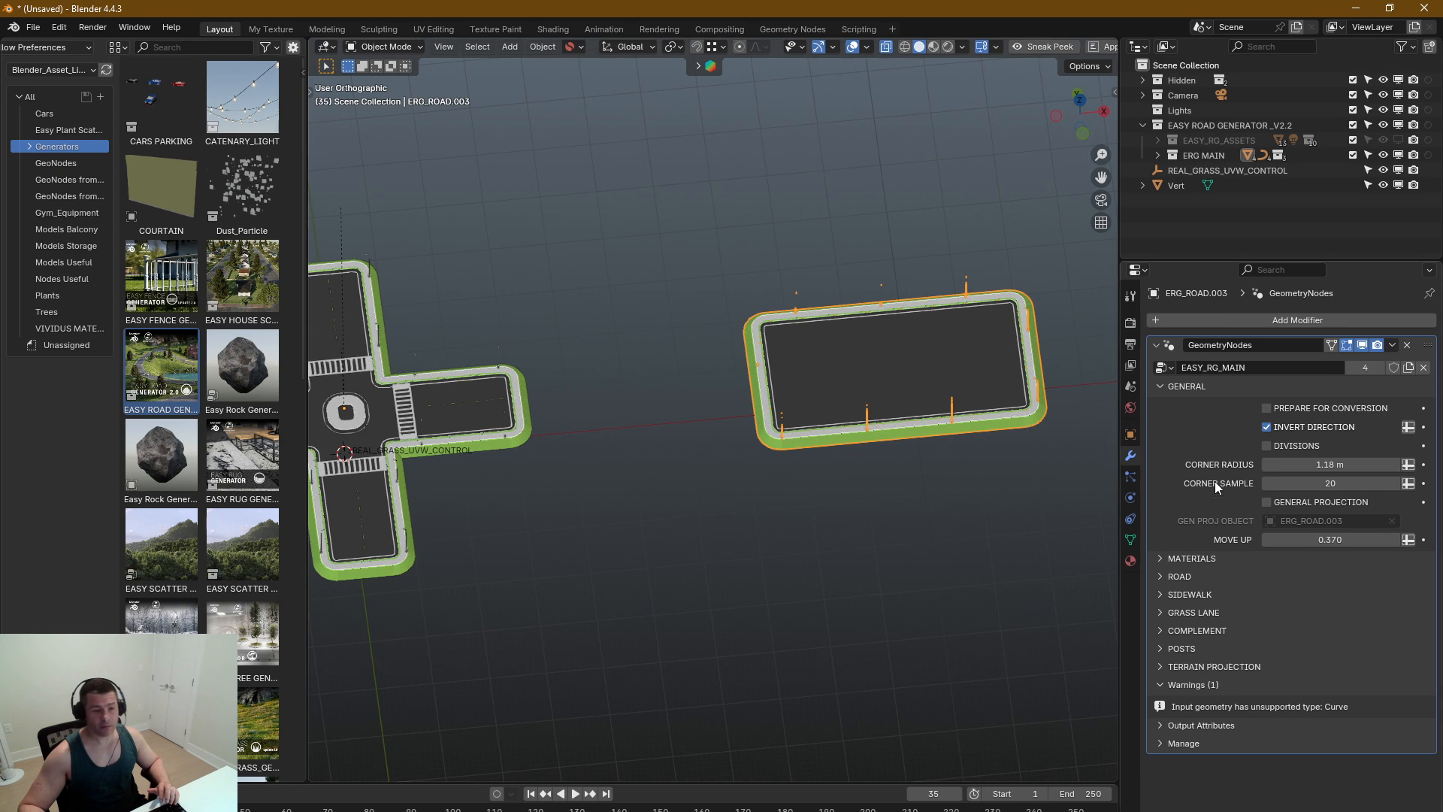
{"action": "left_click", "coordinate": [1158, 389]}
{"action": "left_click", "coordinate": [1166, 423]}
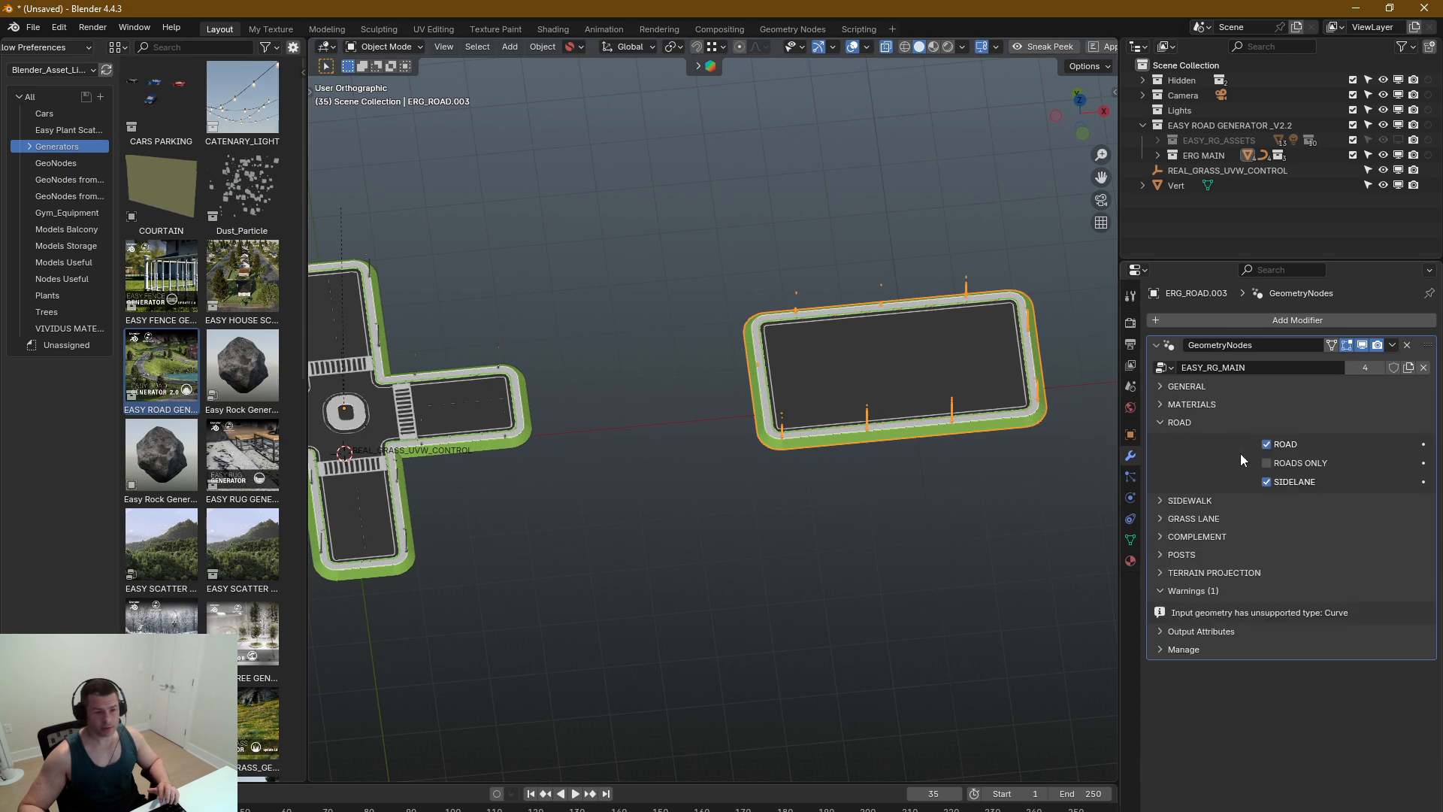
{"action": "left_click", "coordinate": [1161, 424]}
{"action": "key", "text": "KP_7"}
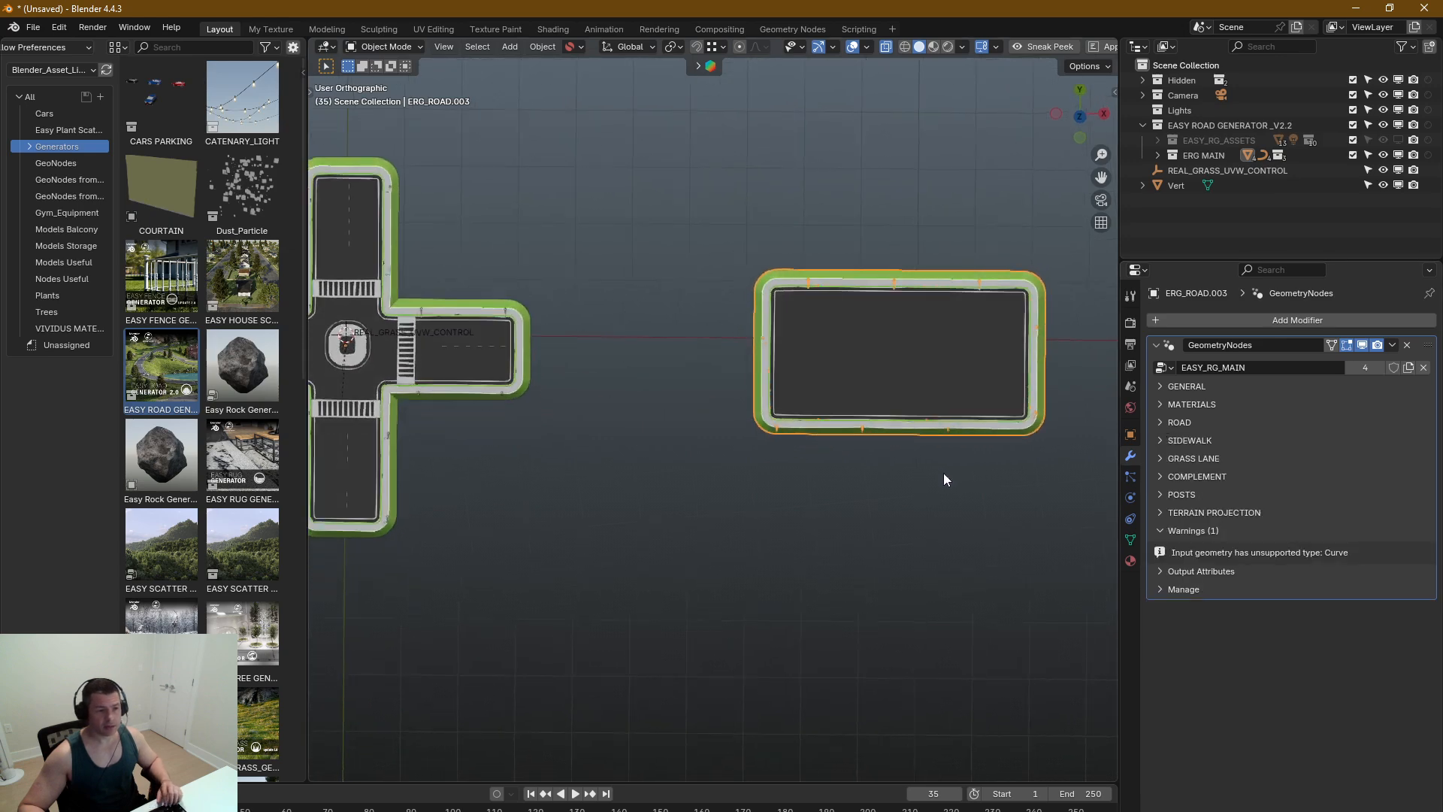
{"action": "scroll", "coordinate": [856, 436], "scroll_direction": "down", "scroll_amount": 2}
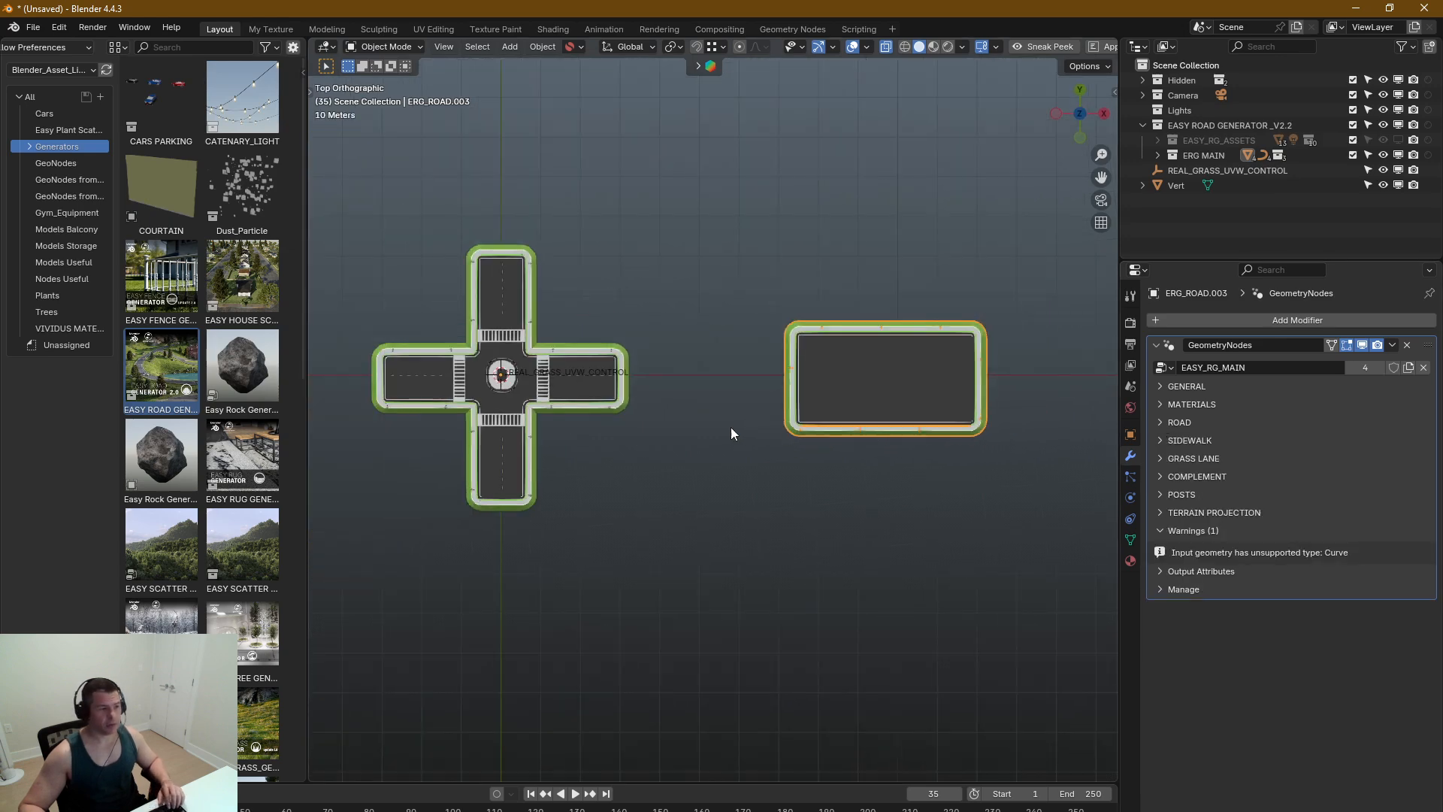
Step: Duplicate the intersection's central island and place the copy inside the left half of the rectangular road
{"action": "left_click", "coordinate": [512, 384]}
{"action": "key", "text": "shift+d"}
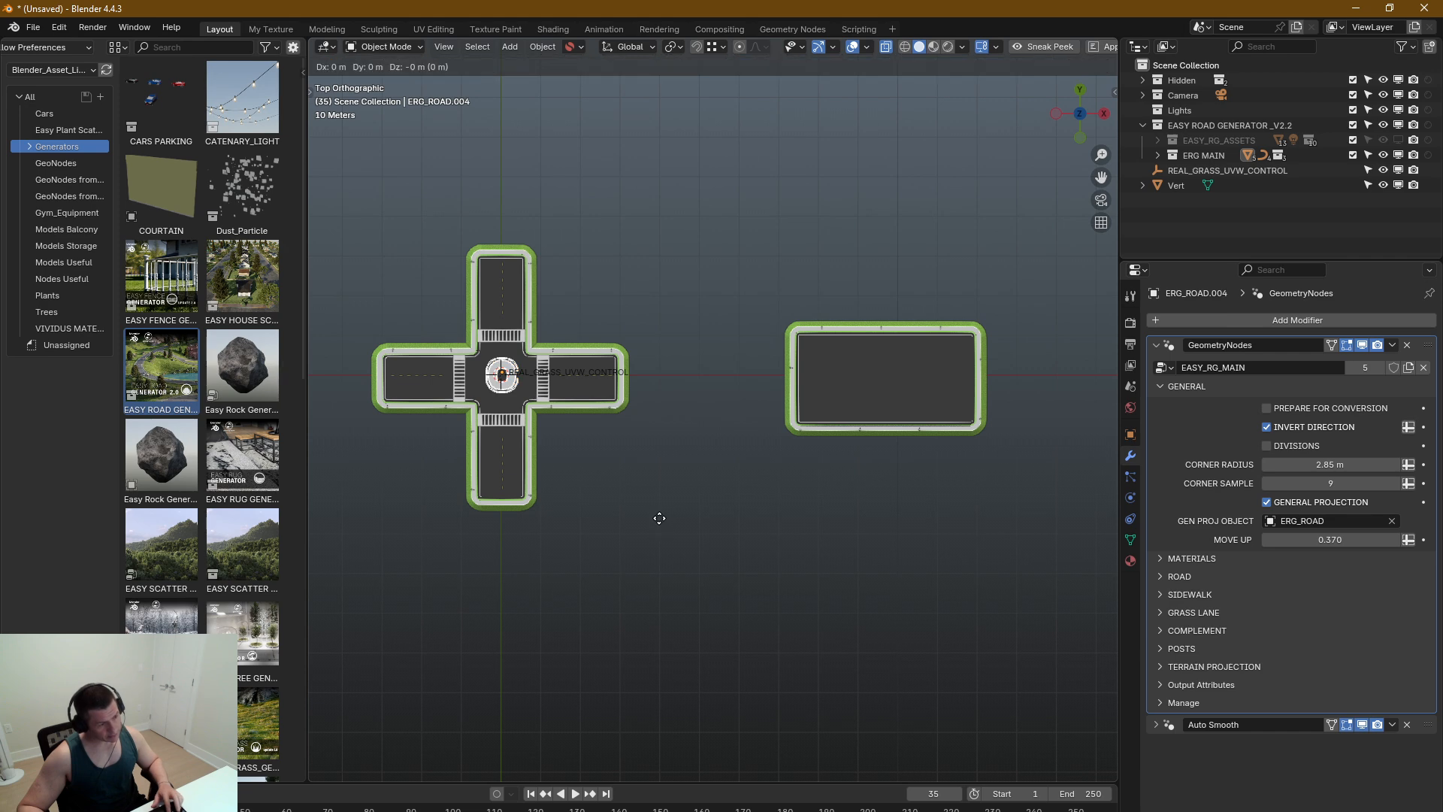
{"action": "left_click", "coordinate": [992, 522]}
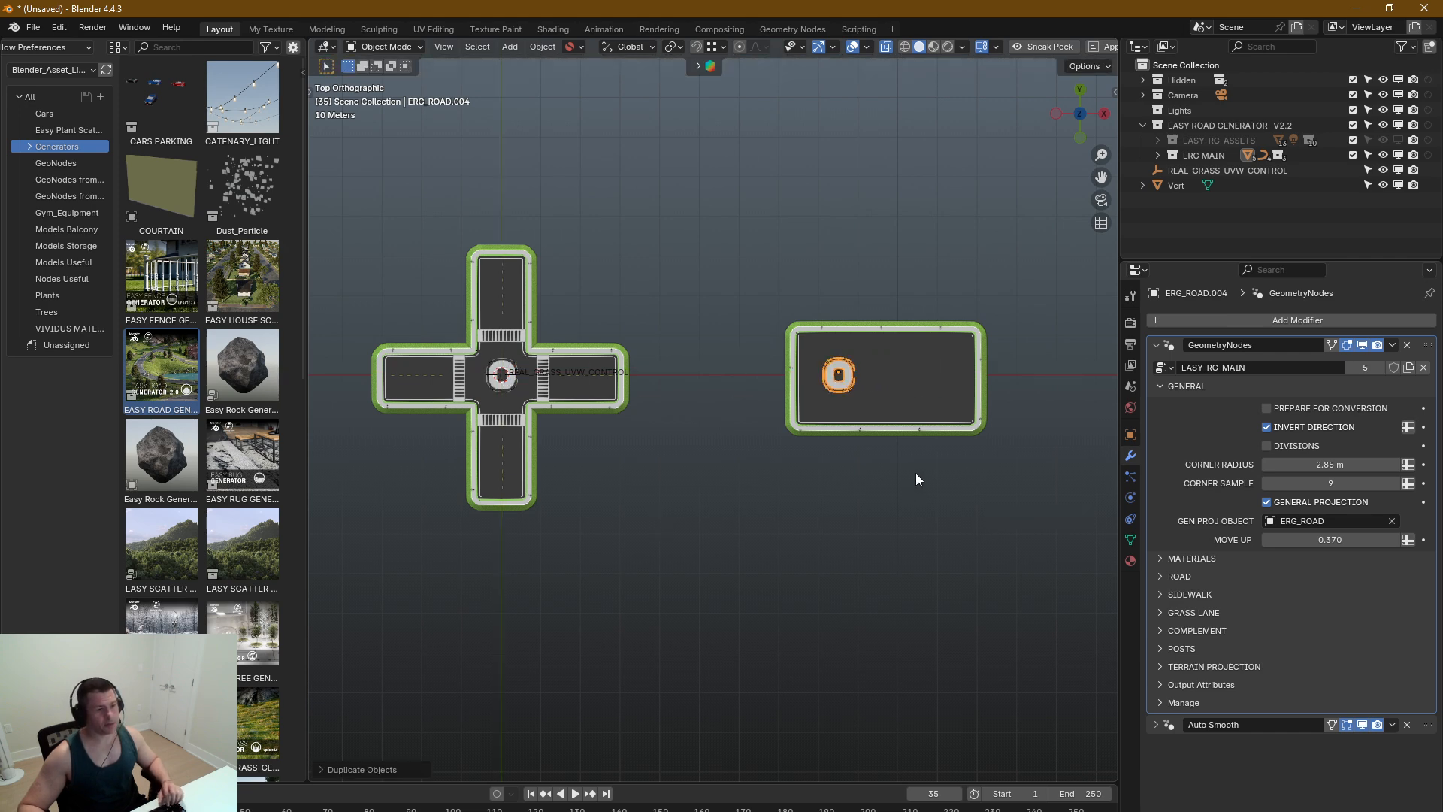
Step: Enlarge the rectangular road's face in Edit Mode to about 2.5 times its width and three times its height
{"action": "left_click", "coordinate": [953, 381]}
{"action": "key", "text": "Tab"}
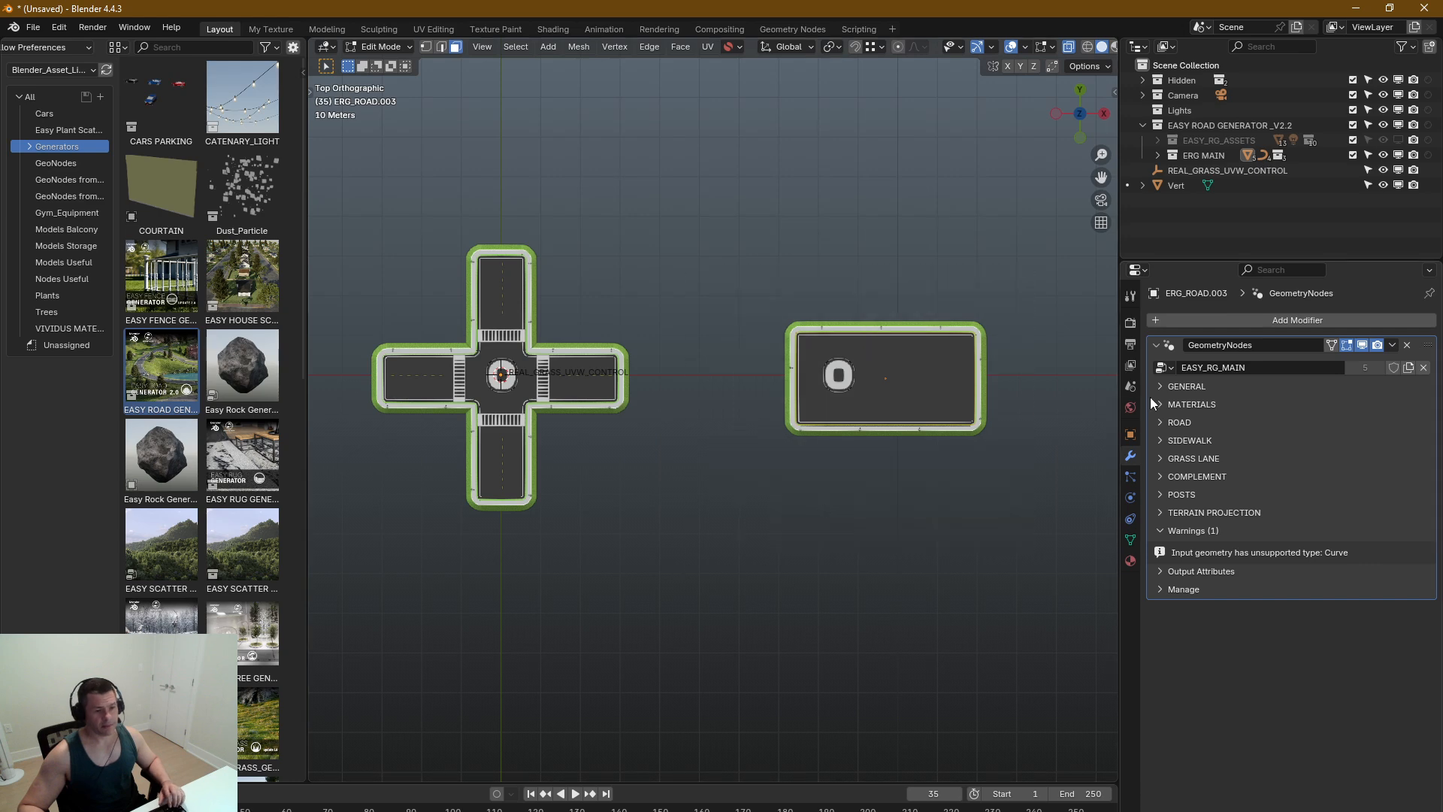
{"action": "left_click", "coordinate": [1180, 386]}
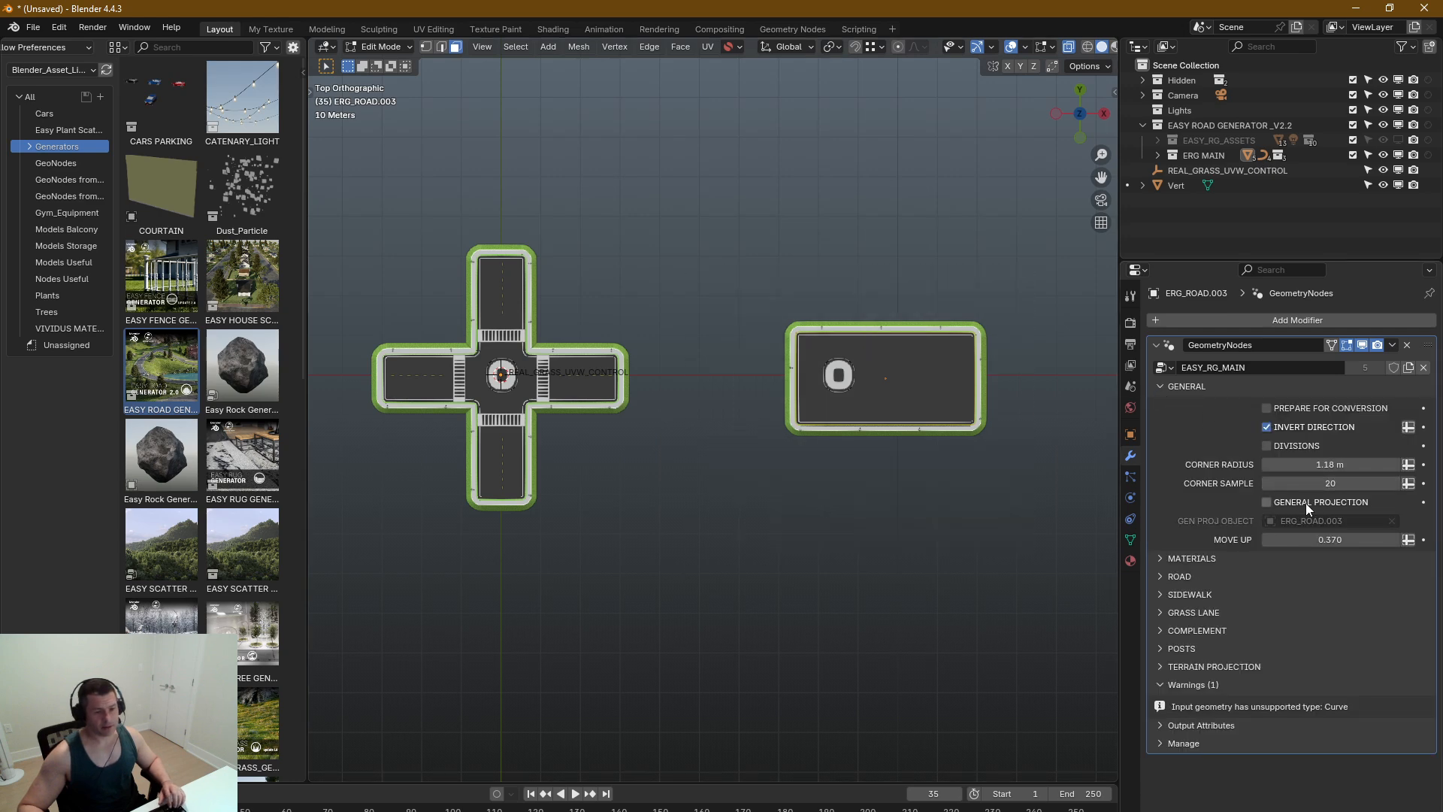
{"action": "middle_click_drag", "start_coordinate": [991, 444], "coordinate": [895, 436], "text": "shift"}
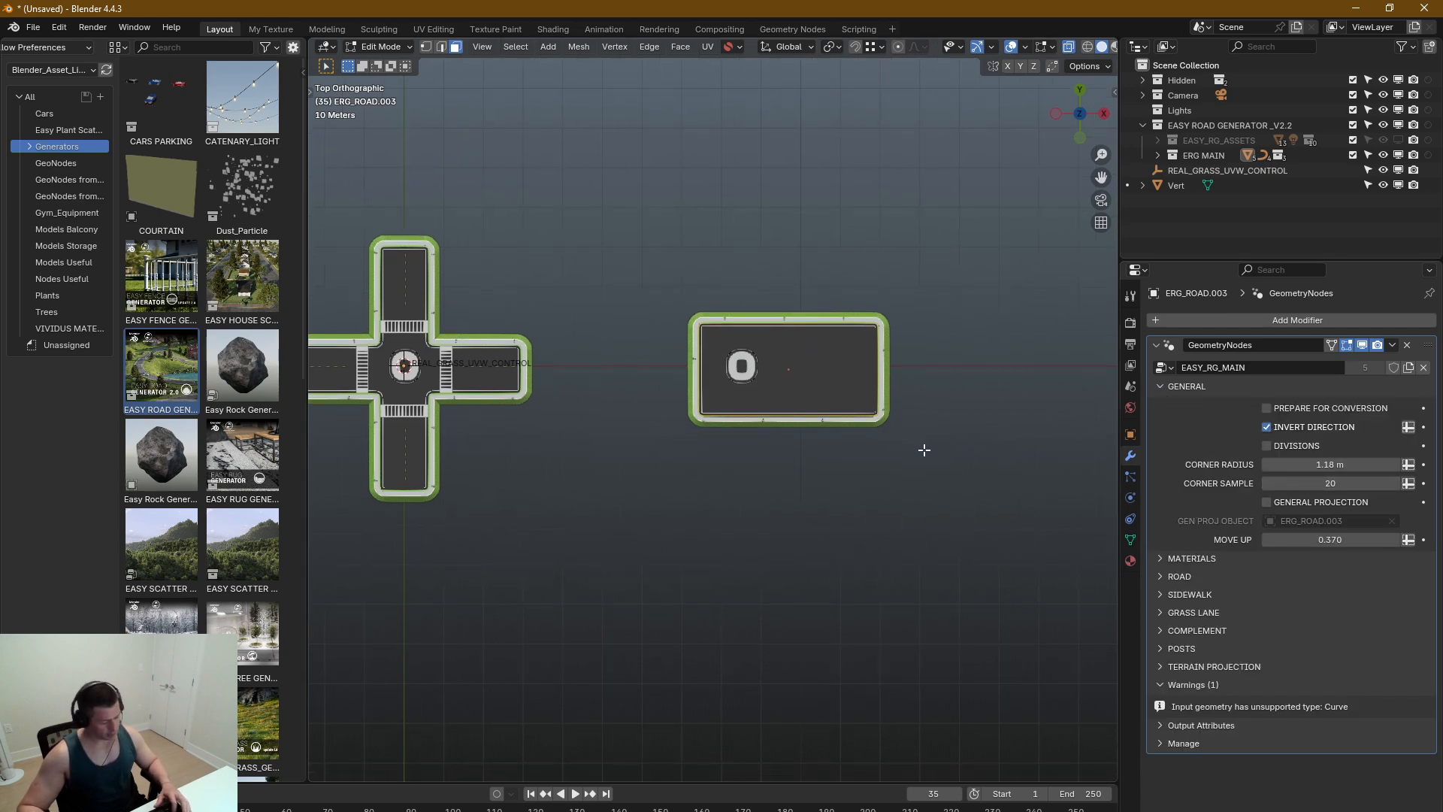
{"action": "key", "text": "s"}
{"action": "left_click", "coordinate": [1052, 514]}
{"action": "middle_click_drag", "start_coordinate": [952, 467], "coordinate": [867, 464], "text": "shift"}
{"action": "key", "text": "s"}
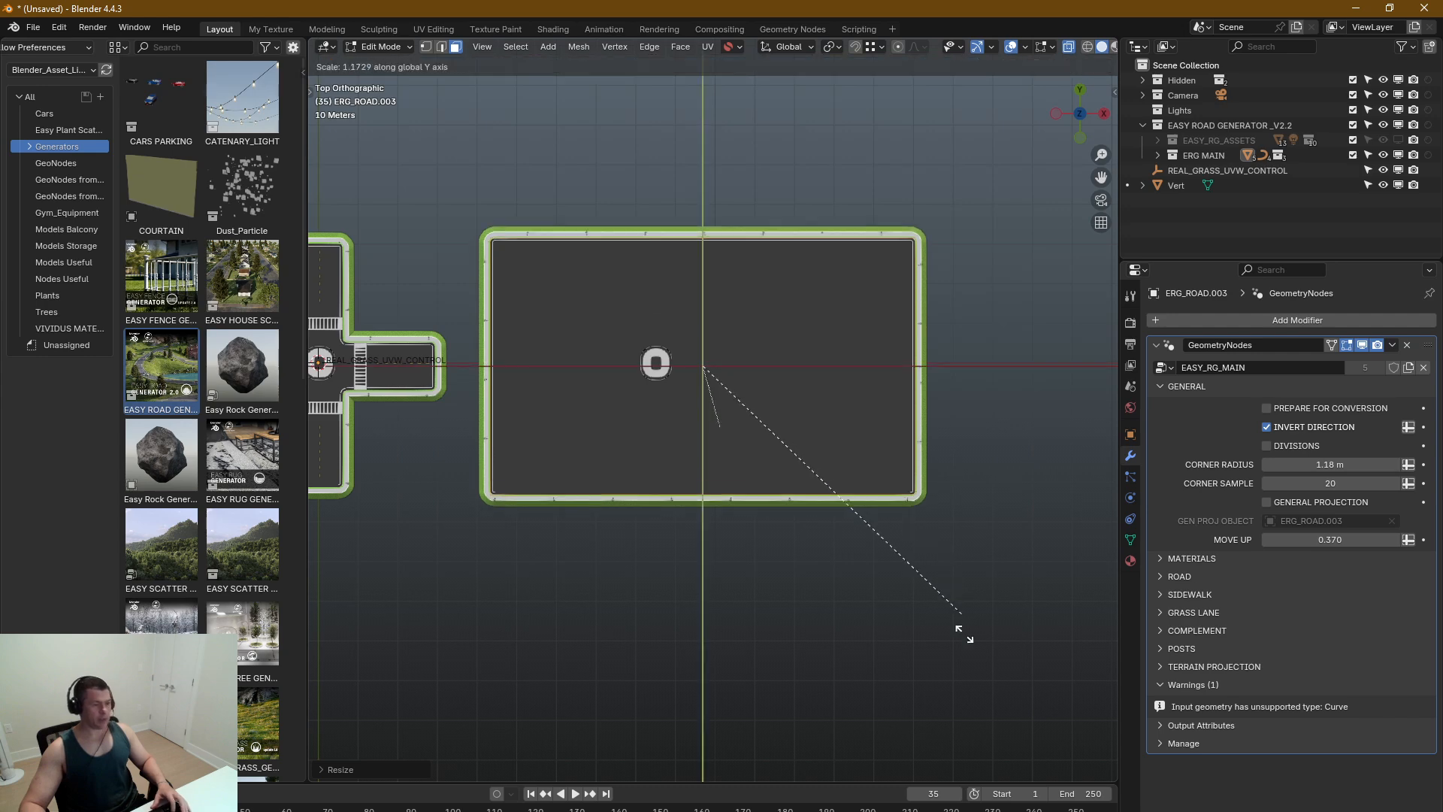
{"action": "left_click", "coordinate": [1072, 636]}
Step: Move the enlarged rectangular road face farther away from the intersection and return to Object Mode
{"action": "middle_click_drag", "start_coordinate": [944, 618], "coordinate": [886, 624], "text": "shift"}
{"action": "key", "text": "g"}
{"action": "left_click", "coordinate": [989, 654]}
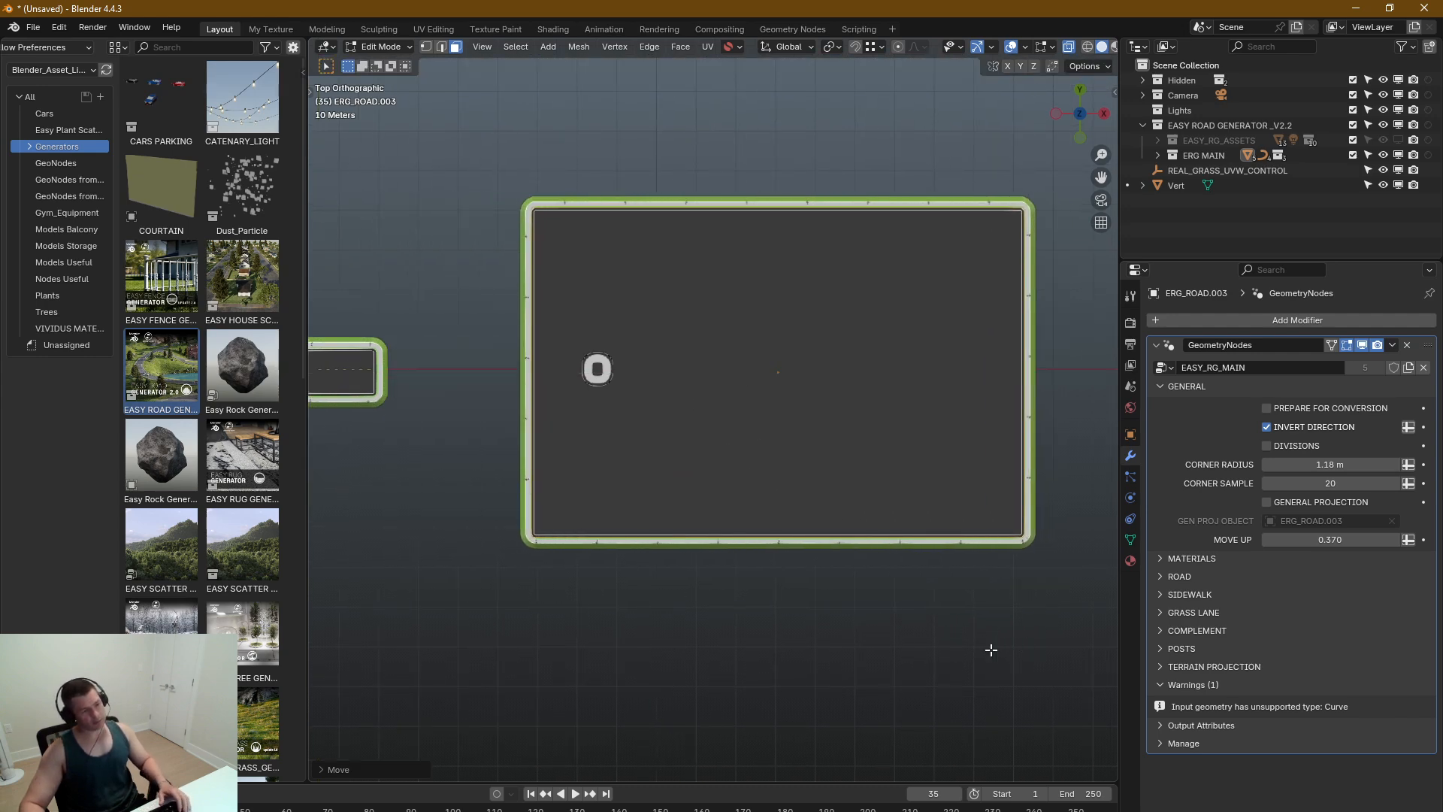
{"action": "key", "text": "Tab"}
Step: Set the copied island's general projection object to the rectangular road, ERG_ROAD.003
{"action": "left_click", "coordinate": [607, 372]}
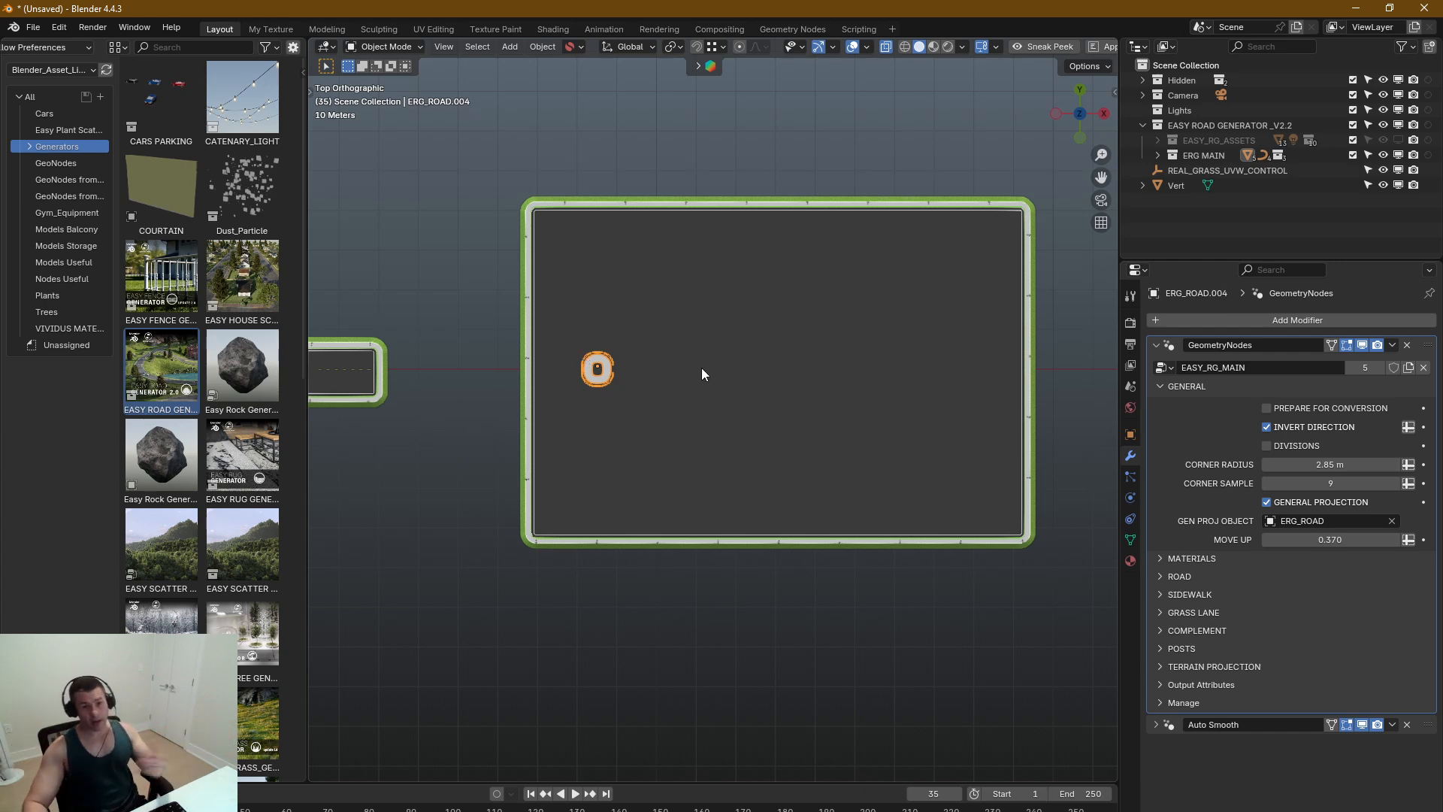
{"action": "middle_click_drag", "start_coordinate": [592, 384], "coordinate": [723, 371]}
{"action": "scroll", "coordinate": [618, 265], "scroll_direction": "up", "scroll_amount": 3}
{"action": "scroll", "coordinate": [624, 368], "scroll_direction": "up", "scroll_amount": 2}
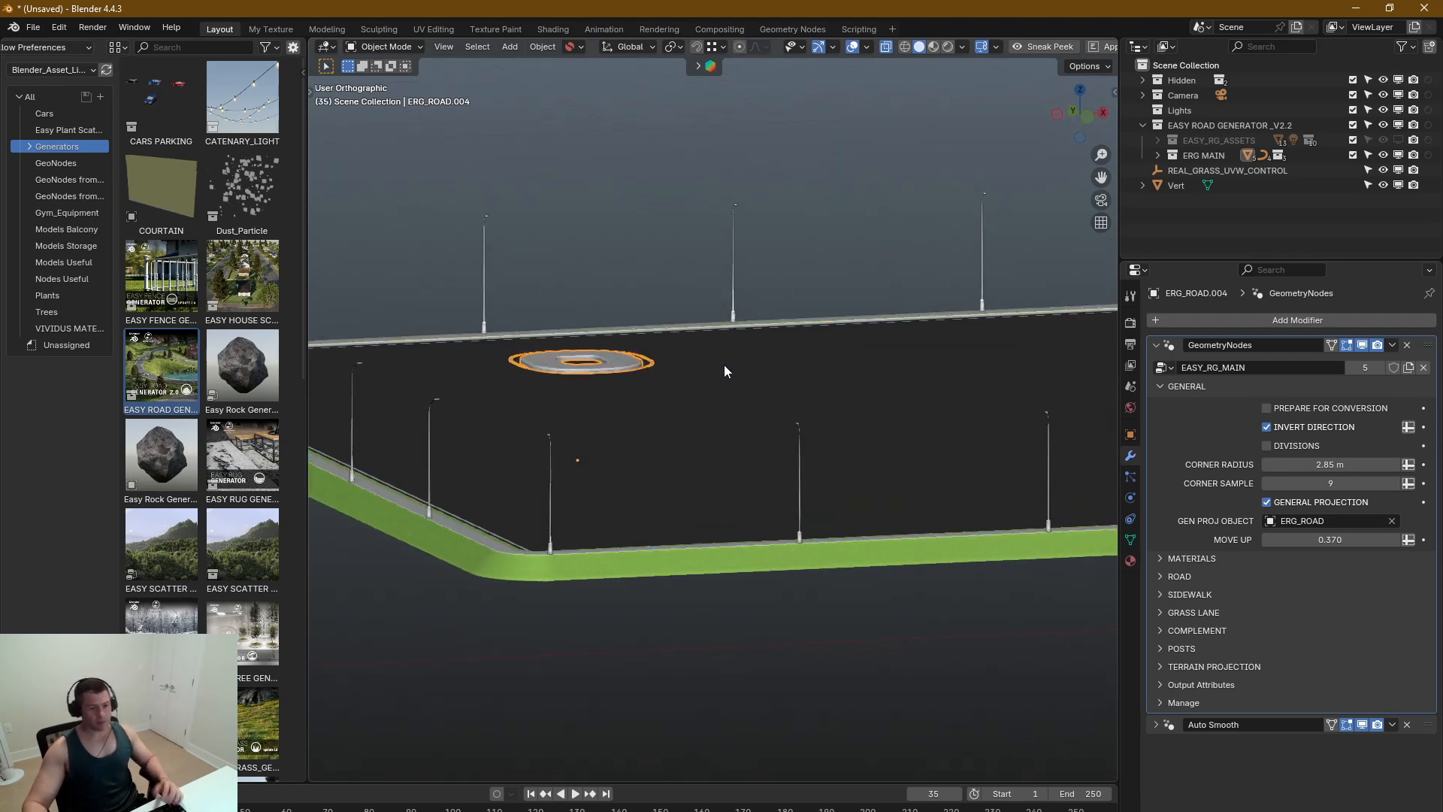
{"action": "left_click", "coordinate": [1391, 521]}
{"action": "left_click", "coordinate": [1393, 521]}
{"action": "left_click", "coordinate": [908, 422]}
Step: From top view in Edit Mode, scale the island's face up about 2.5 times and stretch it about 3.5 times along Y
{"action": "mouse_move", "coordinate": [765, 502]}
{"action": "middle_mouse_down"}
{"action": "mouse_move", "coordinate": [728, 476]}
{"action": "mouse_move", "coordinate": [742, 519]}
{"action": "middle_mouse_up"}
{"action": "middle_click_drag", "start_coordinate": [628, 446], "coordinate": [629, 579]}
{"action": "scroll", "coordinate": [678, 502], "scroll_direction": "down", "scroll_amount": 3}
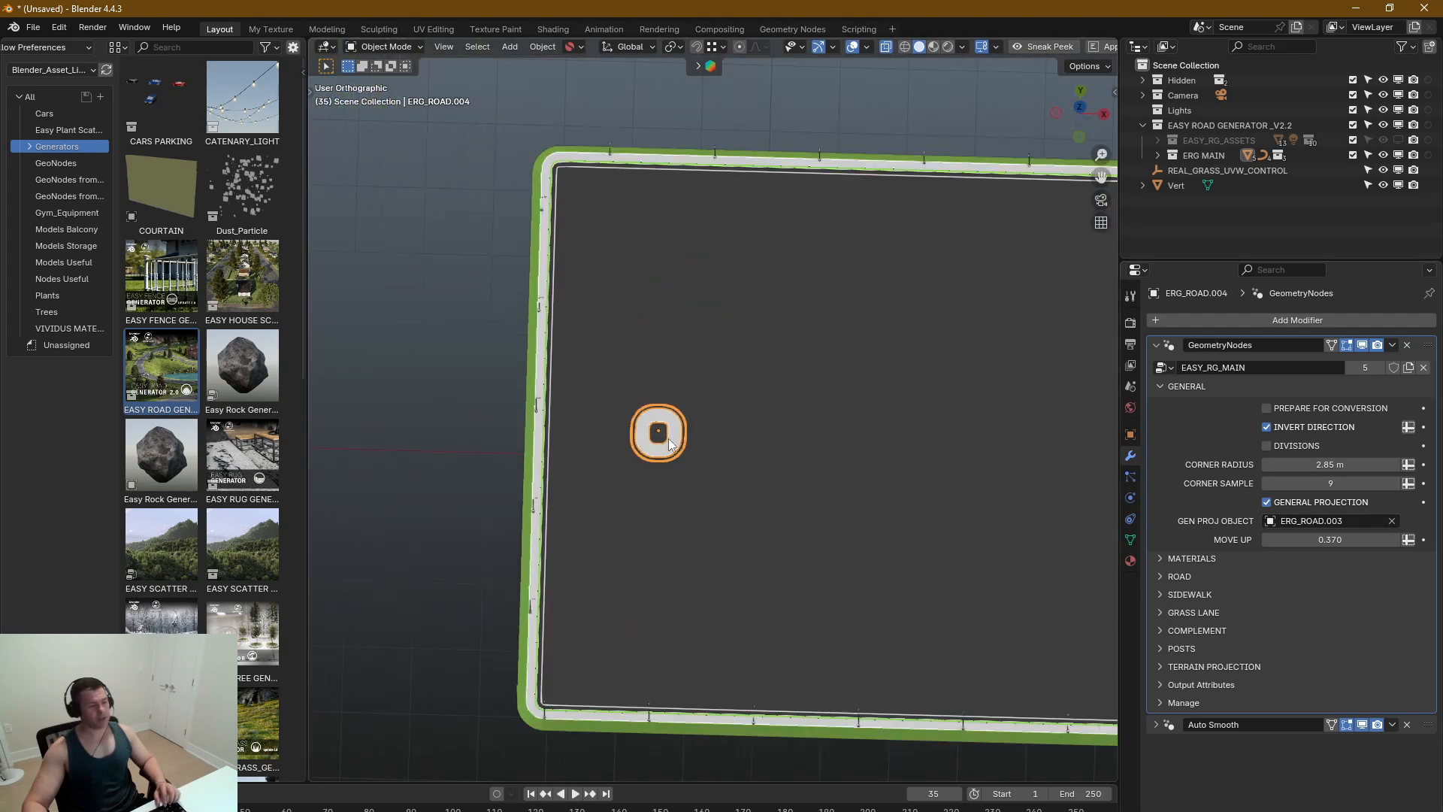
{"action": "mouse_move", "coordinate": [668, 439]}
{"action": "middle_mouse_down"}
{"action": "mouse_move", "coordinate": [682, 481]}
{"action": "mouse_move", "coordinate": [669, 442]}
{"action": "middle_mouse_up"}
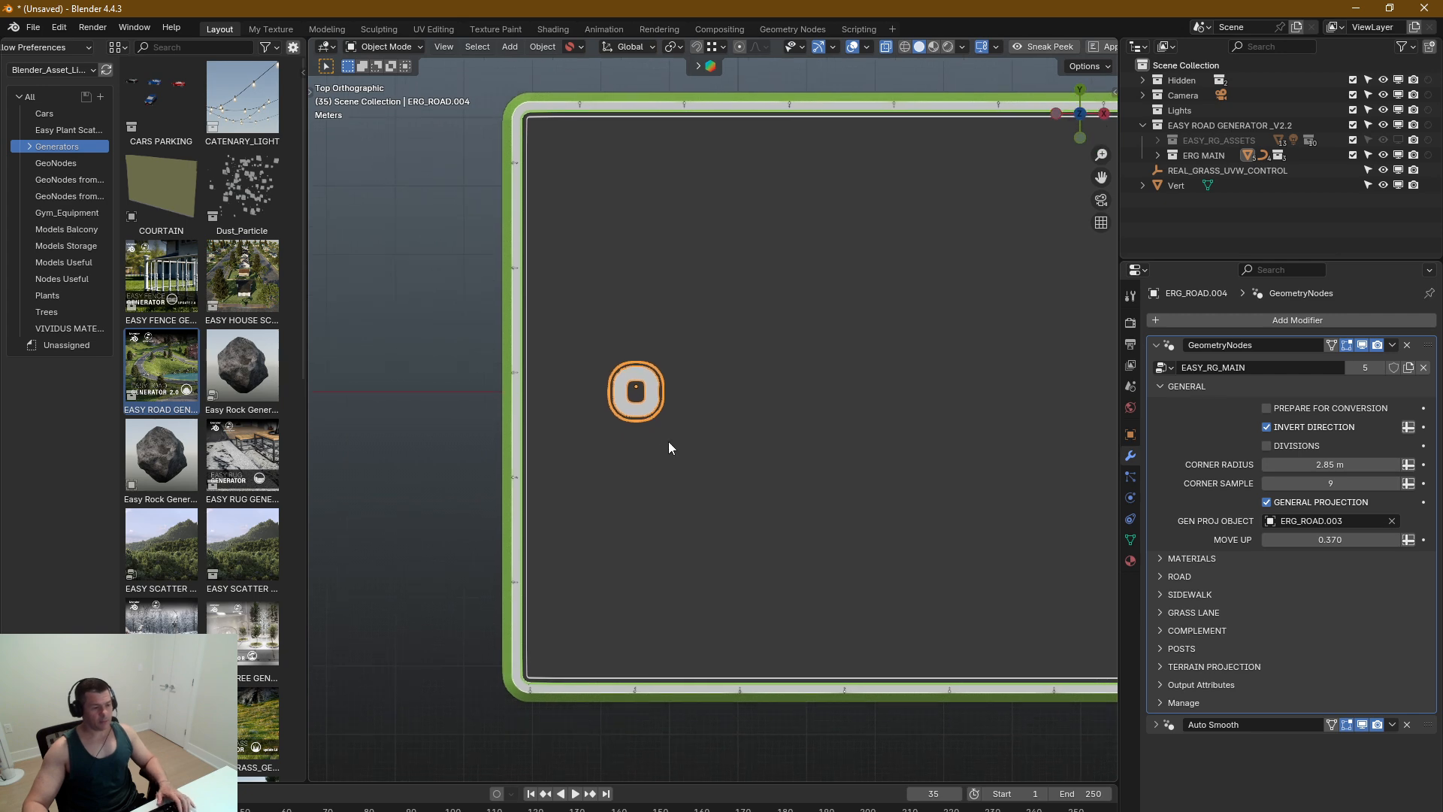
{"action": "key", "text": "Tab"}
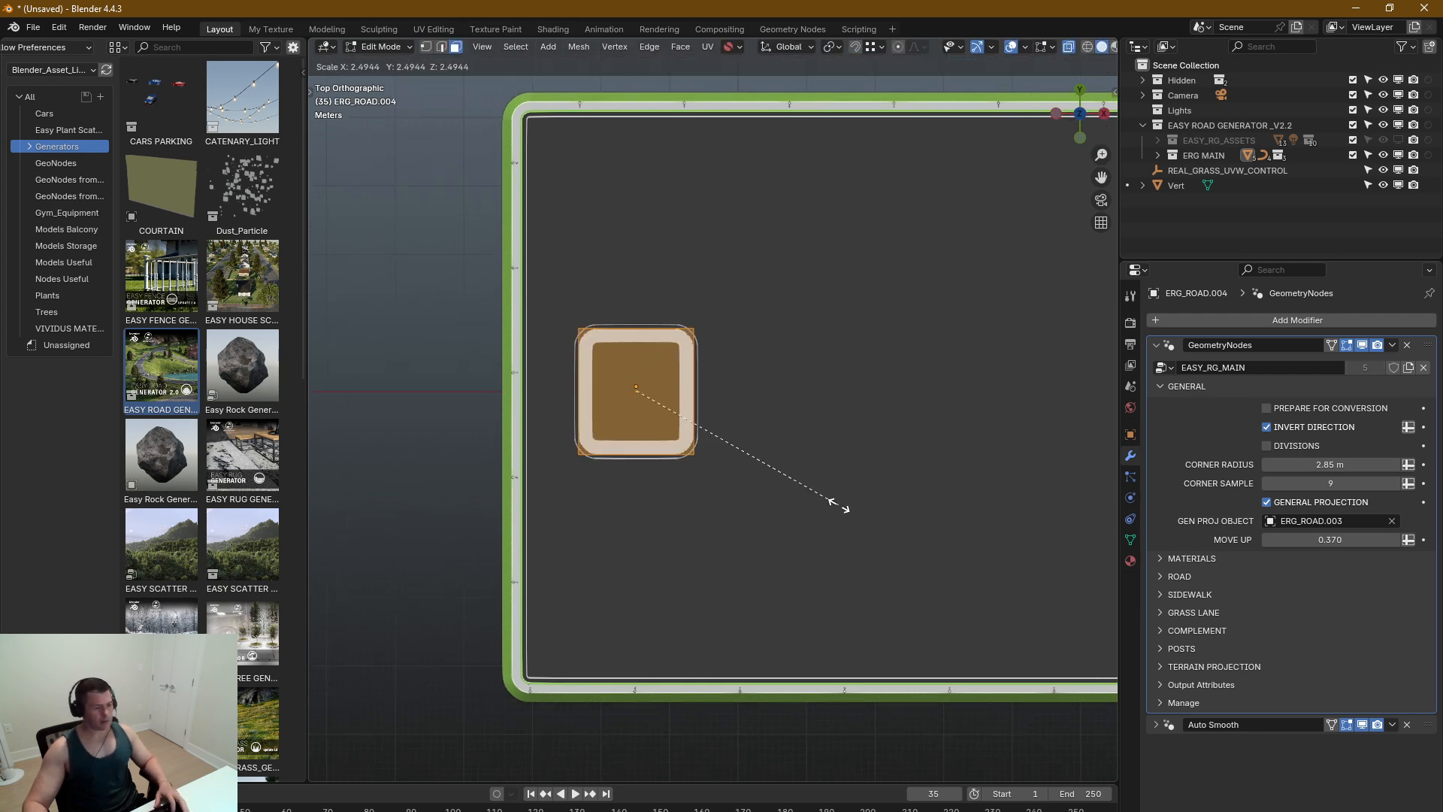
{"action": "left_click", "coordinate": [834, 500]}
{"action": "key", "text": "s"}
{"action": "key", "text": "y"}
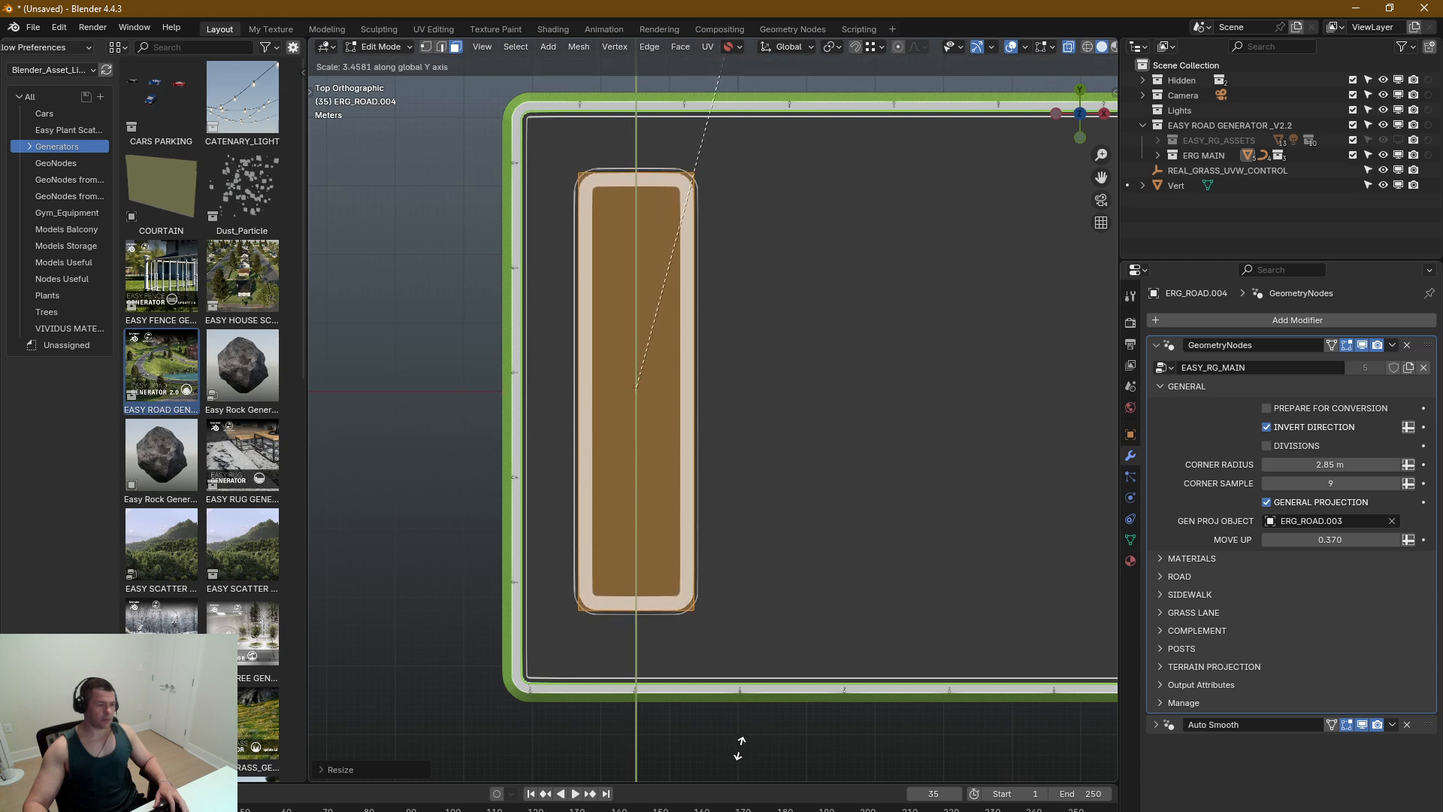
{"action": "left_click", "coordinate": [751, 733]}
Step: Duplicate the elongated island face about 26 m along the X axis, placing it beside the first
{"action": "middle_click_drag", "start_coordinate": [761, 509], "coordinate": [702, 521], "text": "shift"}
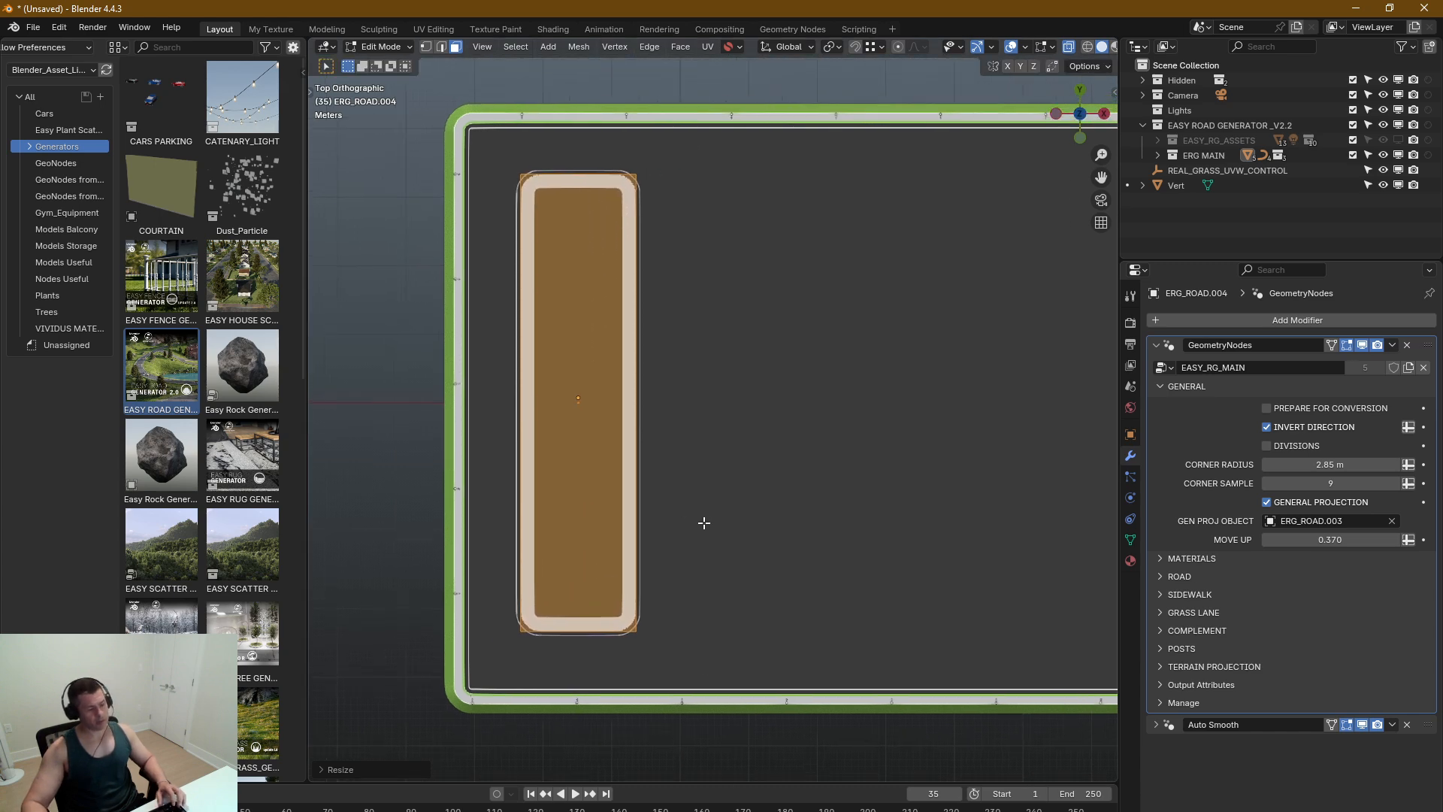
{"action": "key", "text": "shift+d"}
{"action": "key", "text": "x"}
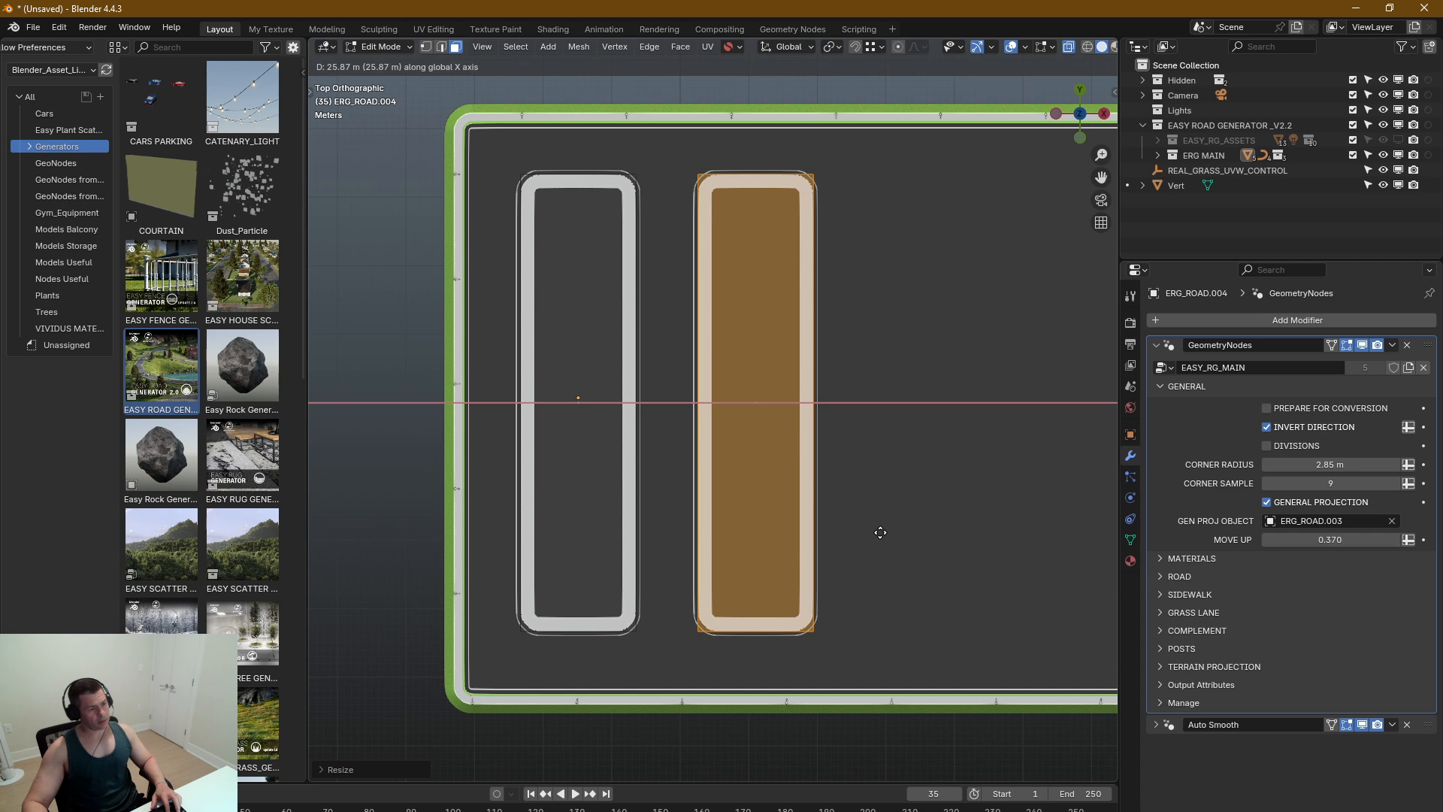
{"action": "left_click", "coordinate": [876, 526]}
Step: Duplicate the second island face farther along X and shorten the copy along Y to a nearly square block
{"action": "middle_click_drag", "start_coordinate": [894, 535], "coordinate": [662, 549], "text": "shift"}
{"action": "key", "text": "shift+d"}
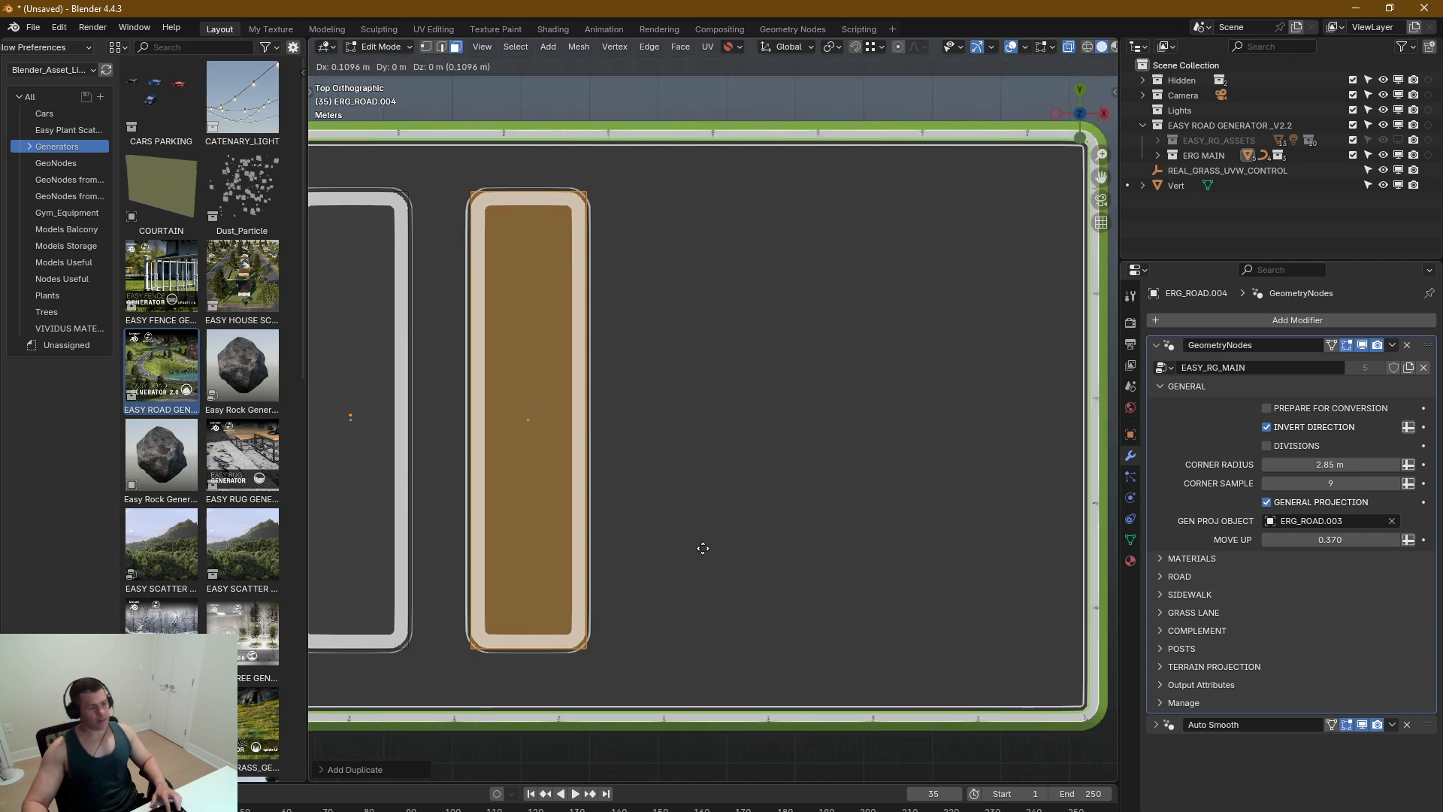
{"action": "key", "text": "x"}
{"action": "left_click", "coordinate": [864, 553]}
{"action": "key", "text": "s"}
{"action": "key", "text": "y"}
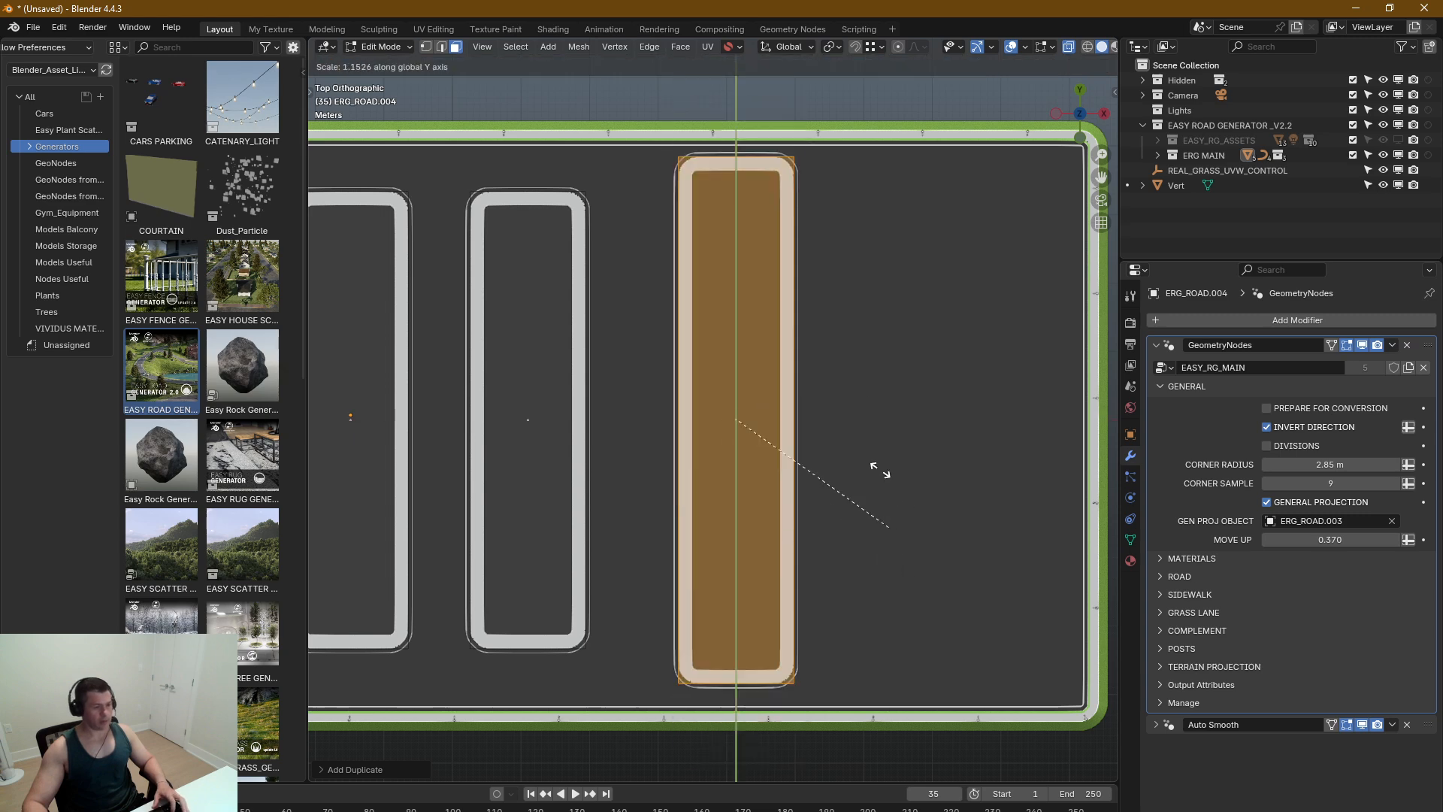
{"action": "left_click", "coordinate": [768, 398]}
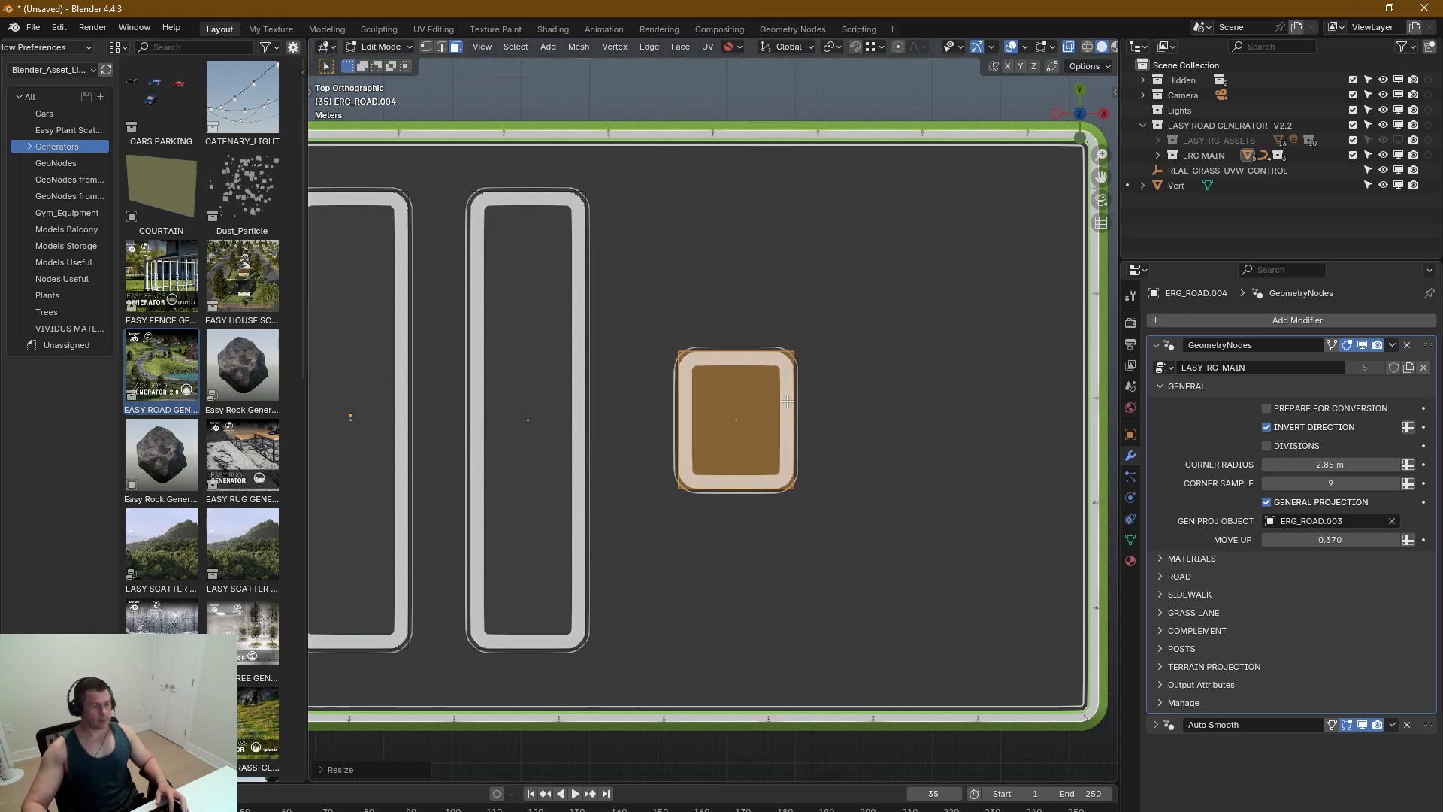
Step: Stretch the short island face about three times along X and move it into the road's upper-right area
{"action": "key", "text": "s"}
{"action": "key", "text": "x"}
{"action": "left_click", "coordinate": [335, 470]}
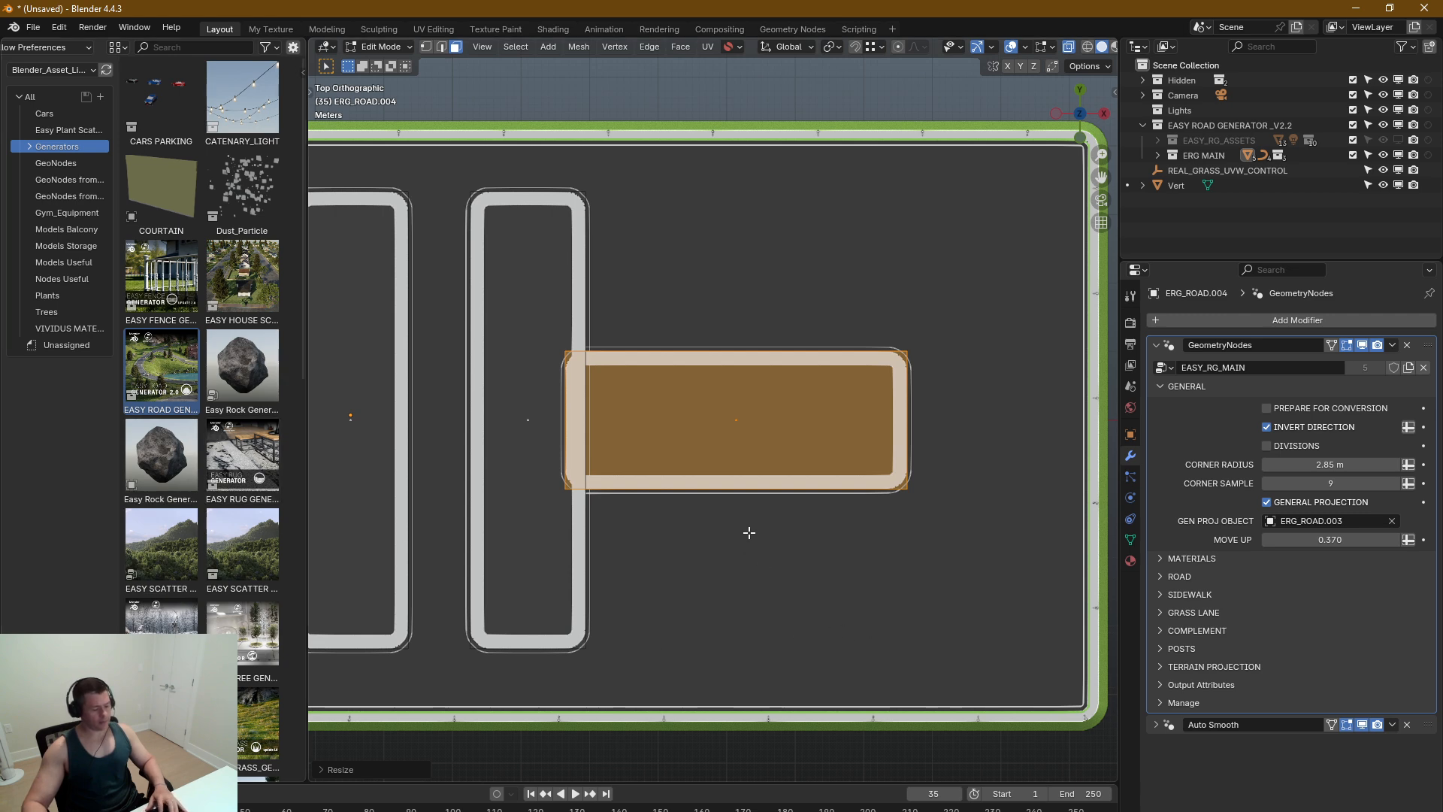
{"action": "key", "text": "g"}
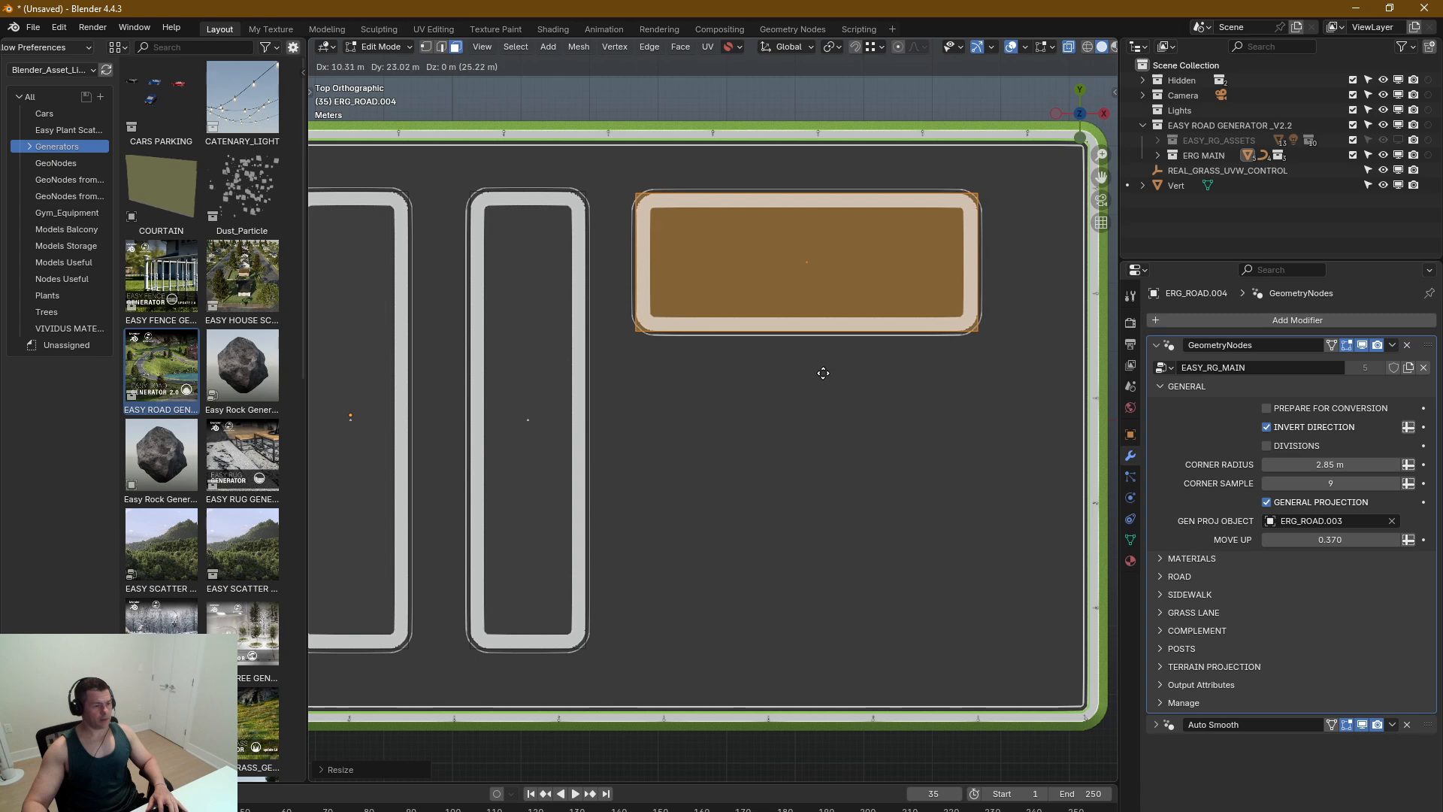
{"action": "left_click", "coordinate": [824, 375]}
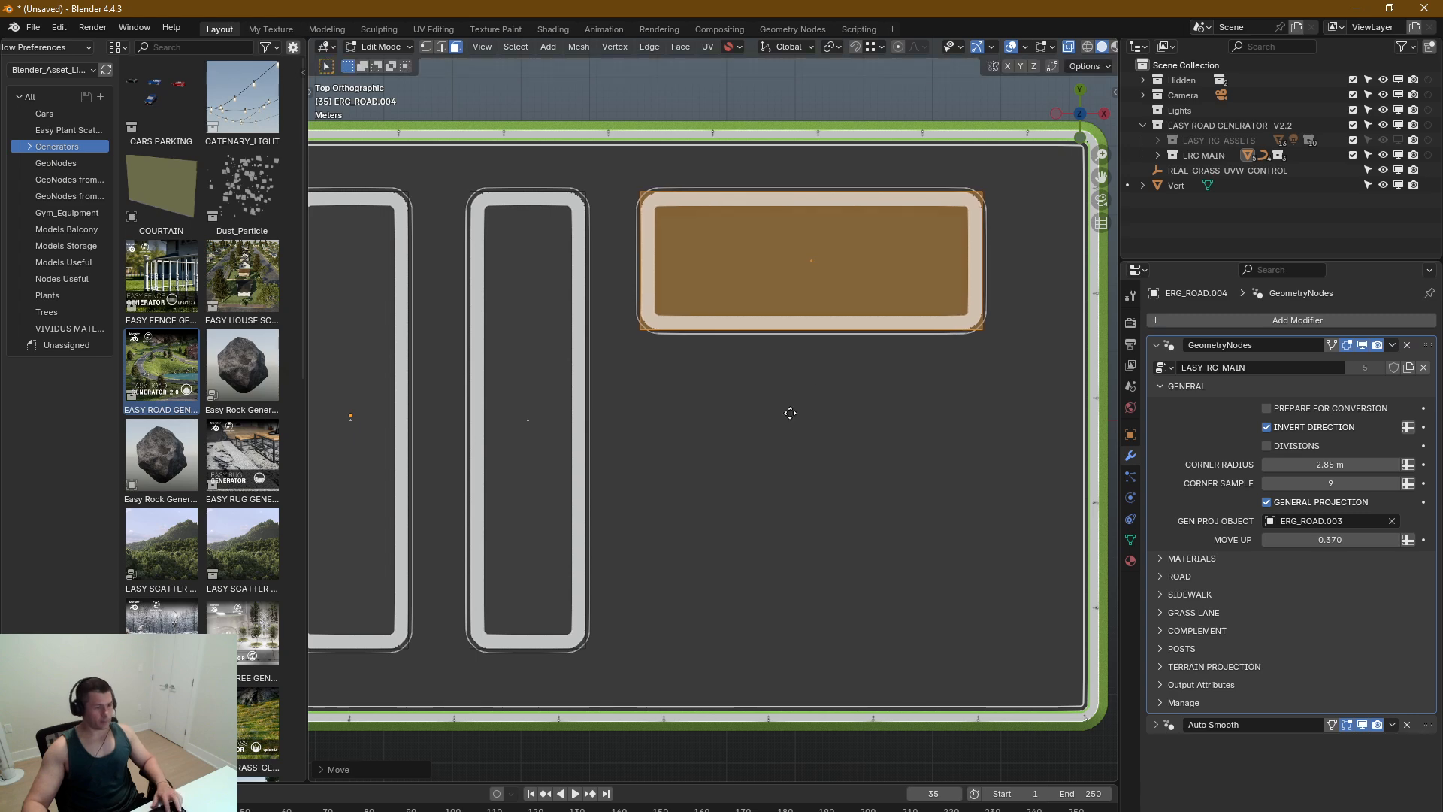
Step: Duplicate the horizontal island face twice, stacking the copies below it in the right part of the road
{"action": "key", "text": "shift+d"}
{"action": "left_click", "coordinate": [827, 601]}
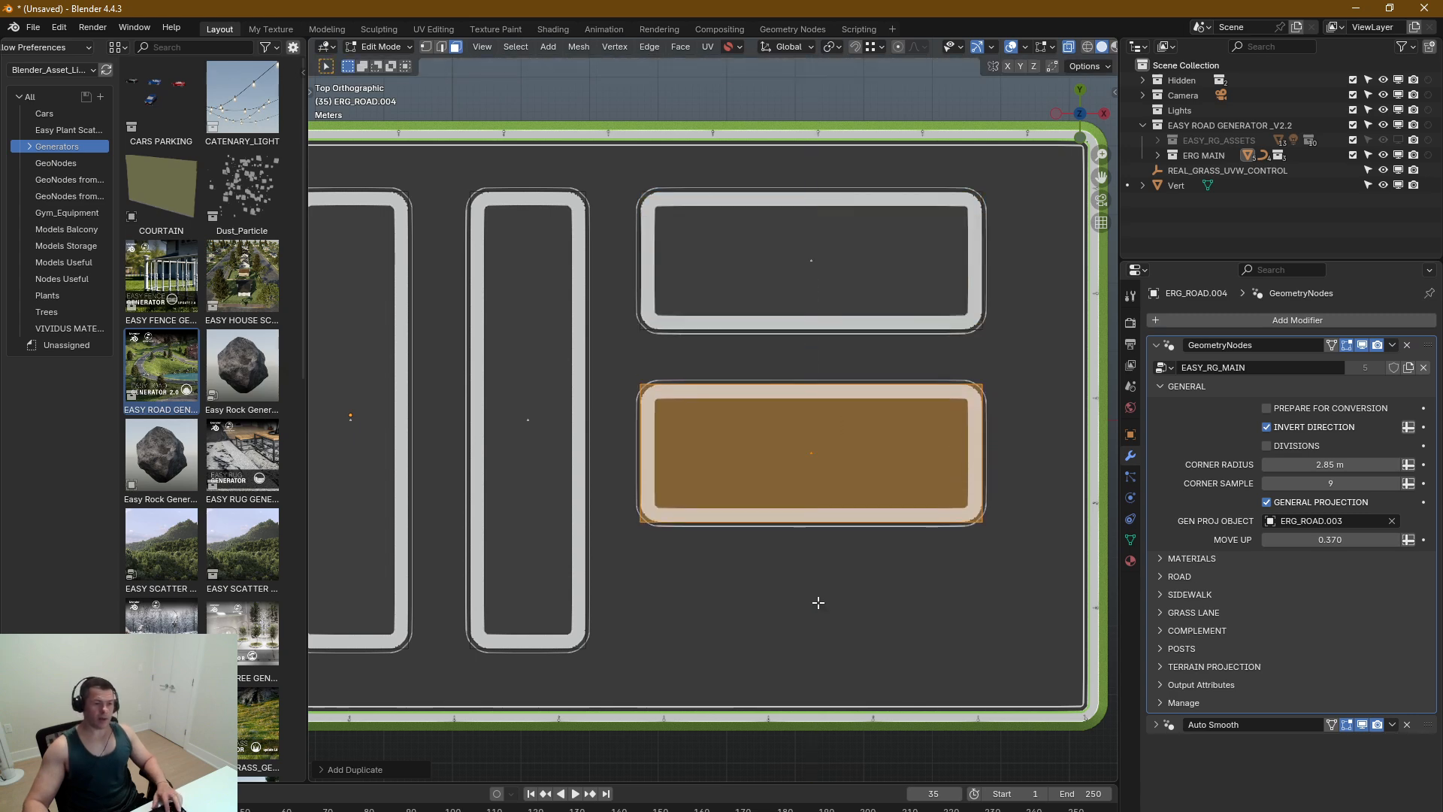
{"action": "key", "text": "shift+d"}
{"action": "left_click", "coordinate": [828, 532]}
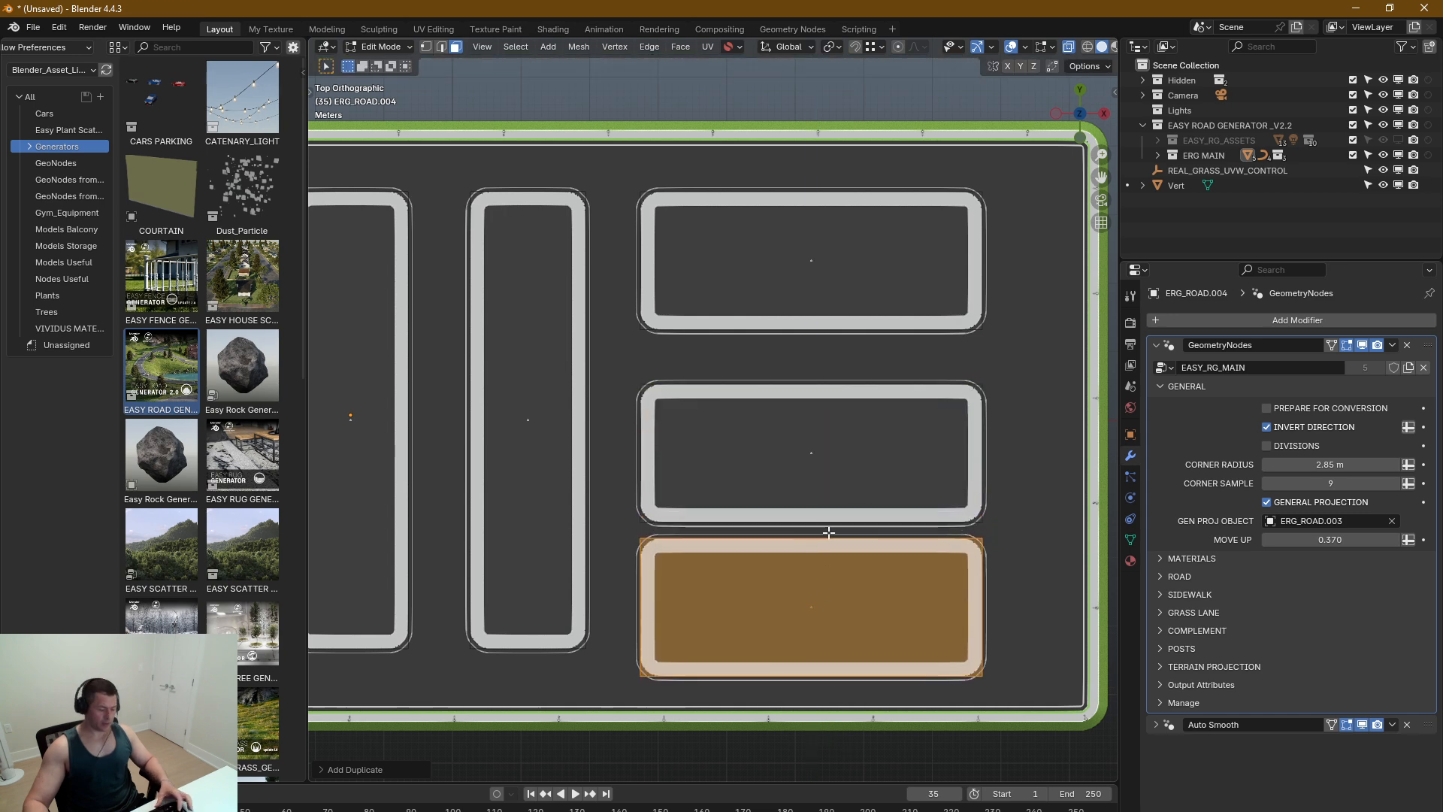
Step: Scale the lowest island face to about half its depth along Y and shift it slightly down along Y
{"action": "key", "text": "s"}
{"action": "key", "text": "y"}
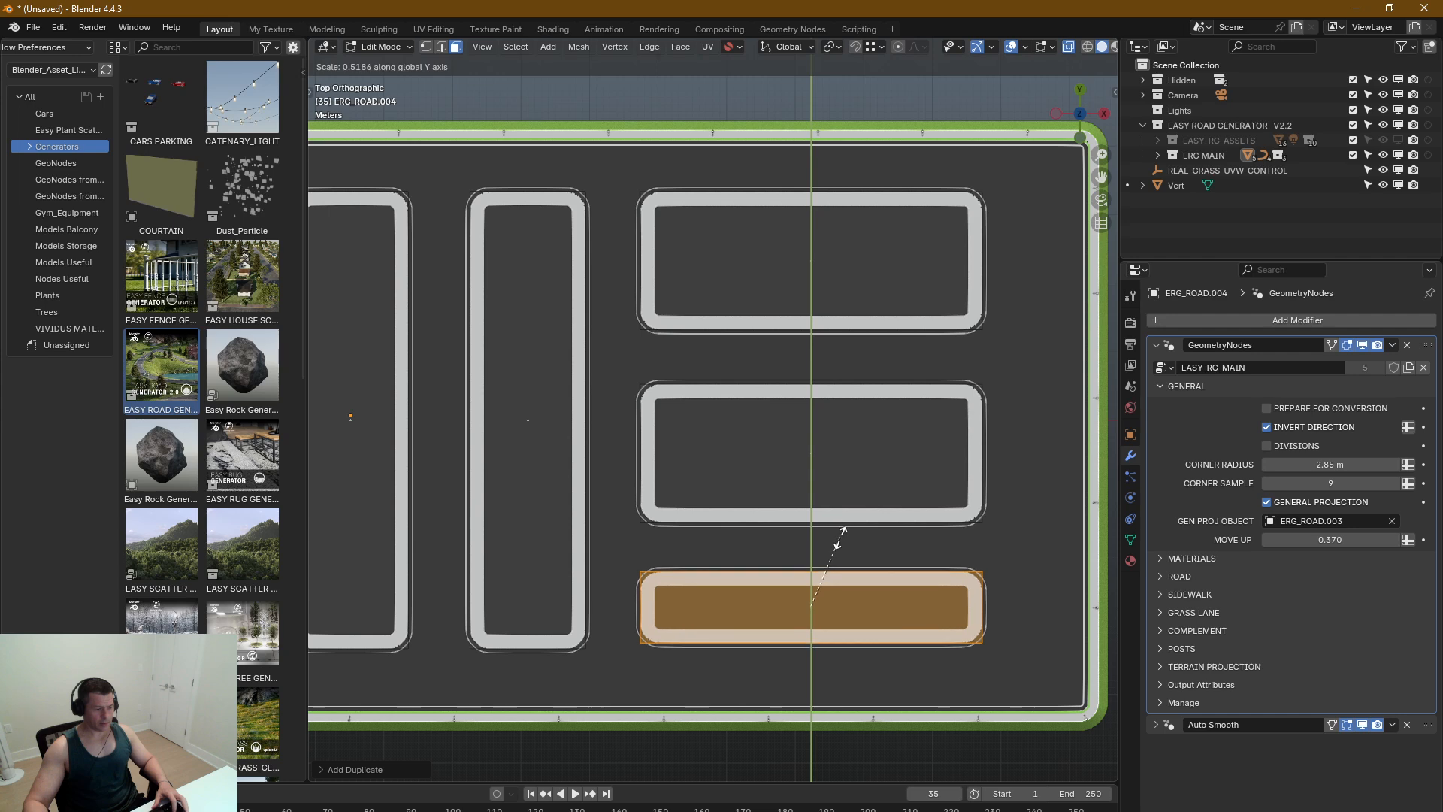
{"action": "left_click", "coordinate": [843, 538]}
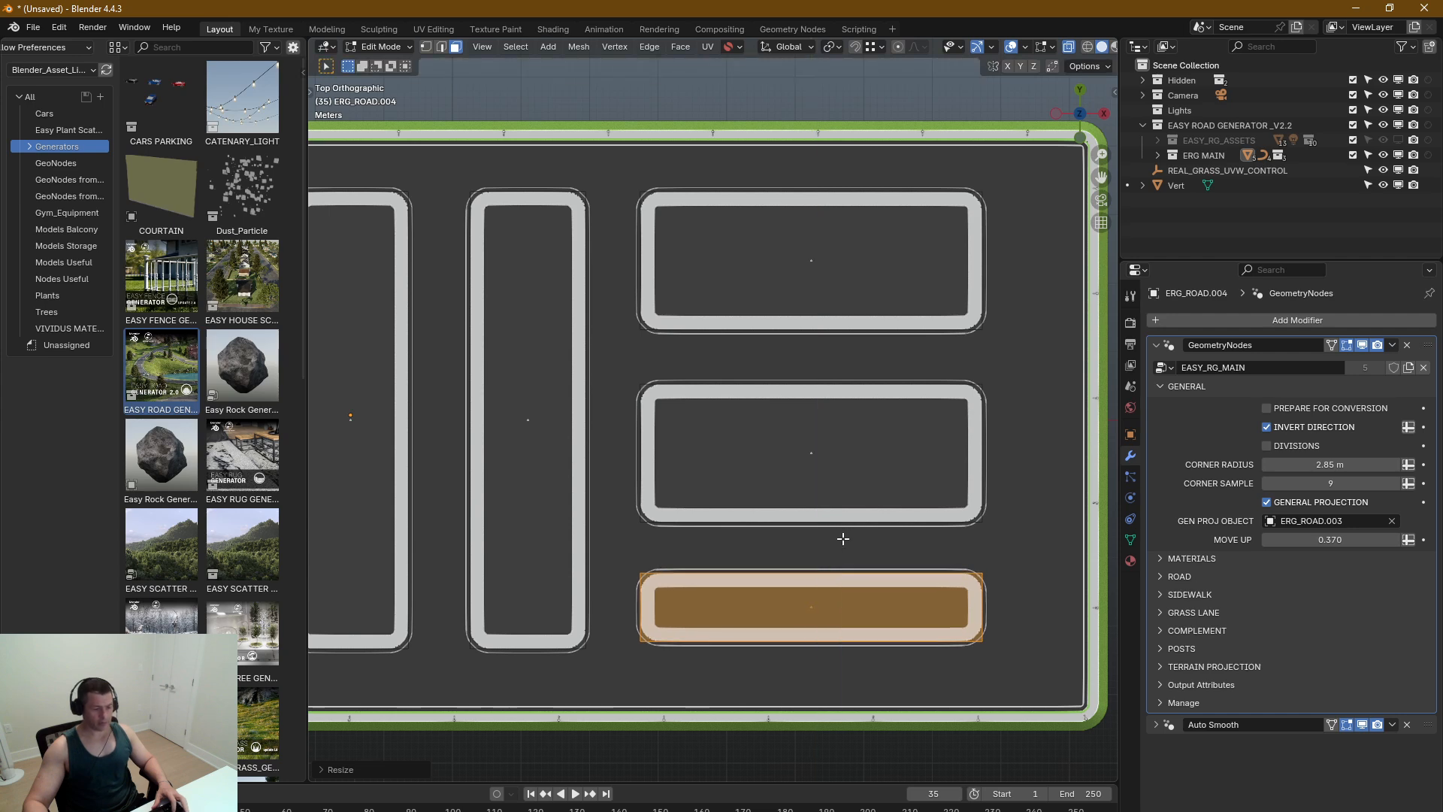
{"action": "key", "text": "g"}
{"action": "key", "text": "y"}
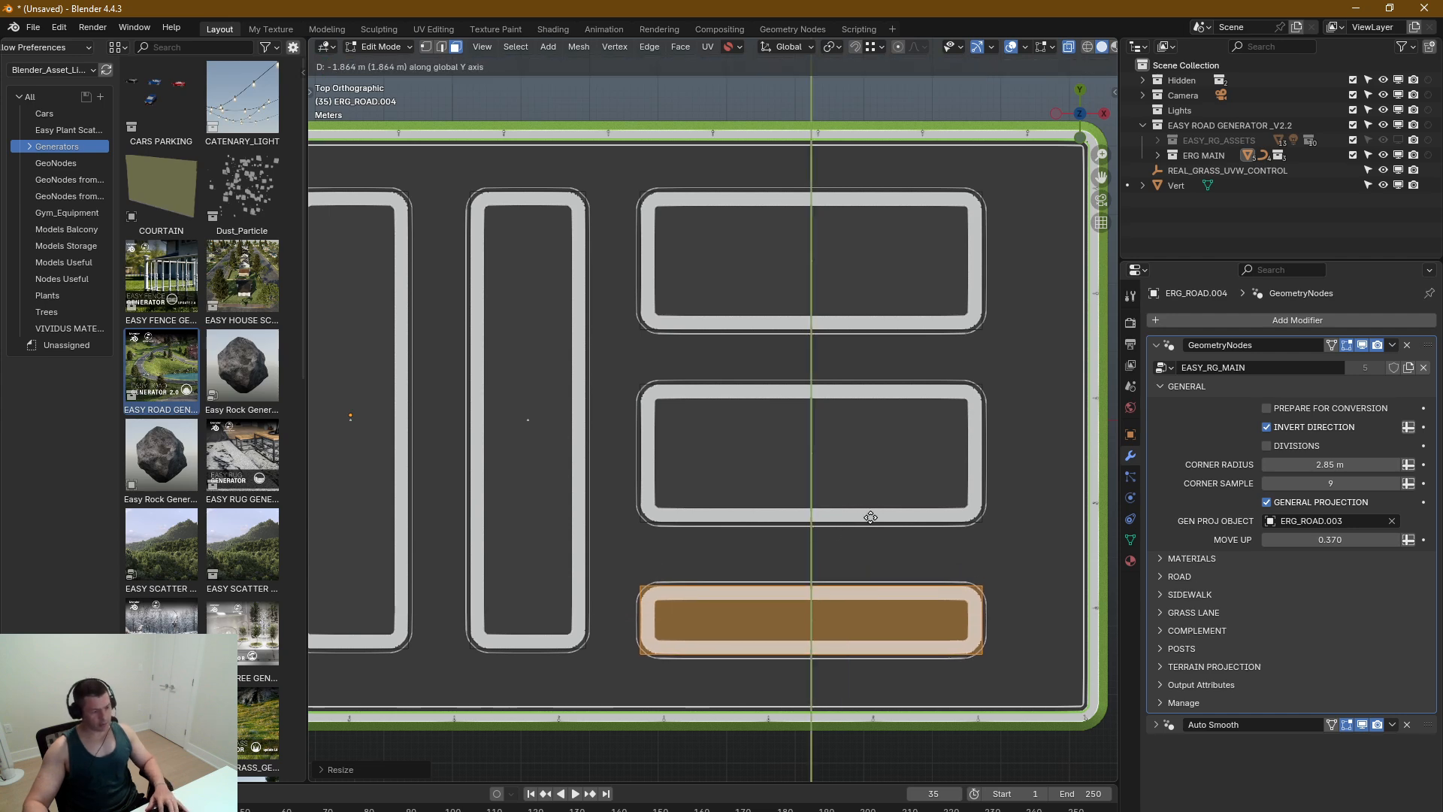
{"action": "left_click", "coordinate": [871, 514]}
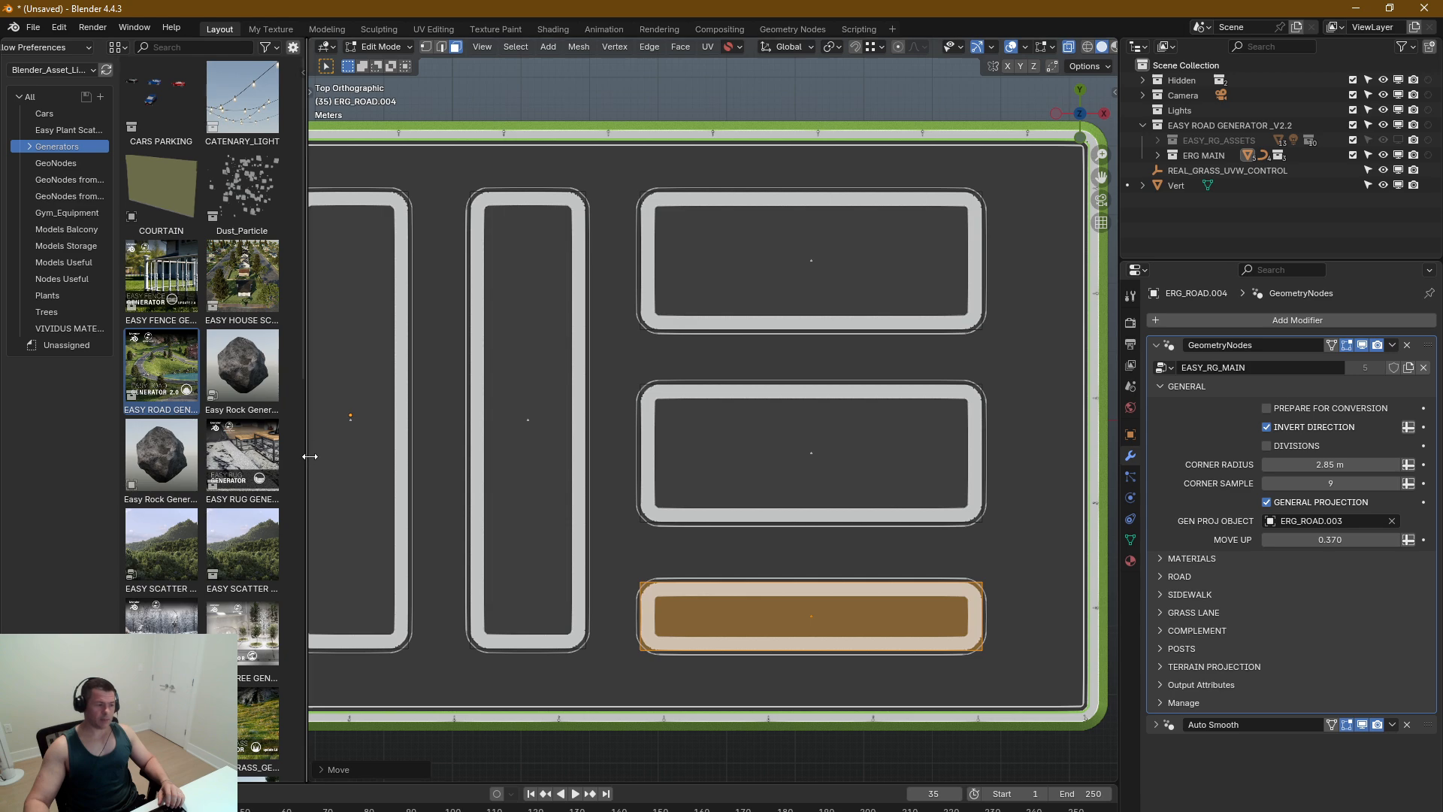
Step: Widen the 3D viewport, return to Object Mode, and examine the projected islands up close and from above
{"action": "left_click_drag", "start_coordinate": [306, 455], "coordinate": [75, 466]}
{"action": "middle_click_drag", "start_coordinate": [395, 481], "coordinate": [610, 518], "text": "shift"}
{"action": "scroll", "coordinate": [548, 483], "scroll_direction": "down", "scroll_amount": 4}
{"action": "scroll", "coordinate": [610, 518], "scroll_direction": "up", "scroll_amount": 5}
{"action": "key", "text": "Tab"}
{"action": "middle_click_drag", "start_coordinate": [797, 534], "coordinate": [827, 486]}
{"action": "scroll", "coordinate": [828, 486], "scroll_direction": "up", "scroll_amount": 8}
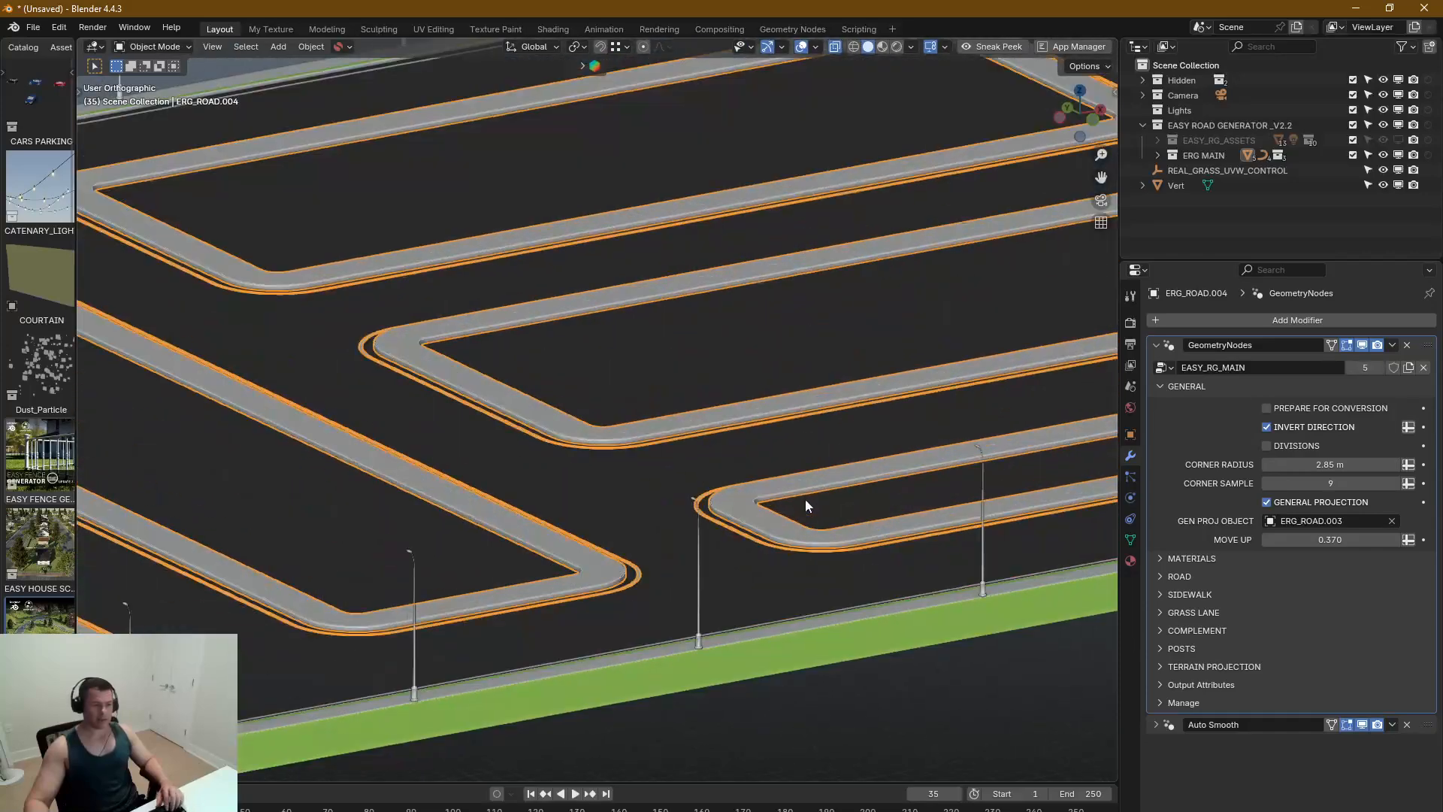
{"action": "middle_click_drag", "start_coordinate": [660, 499], "coordinate": [598, 517]}
{"action": "scroll", "coordinate": [621, 530], "scroll_direction": "up", "scroll_amount": 2}
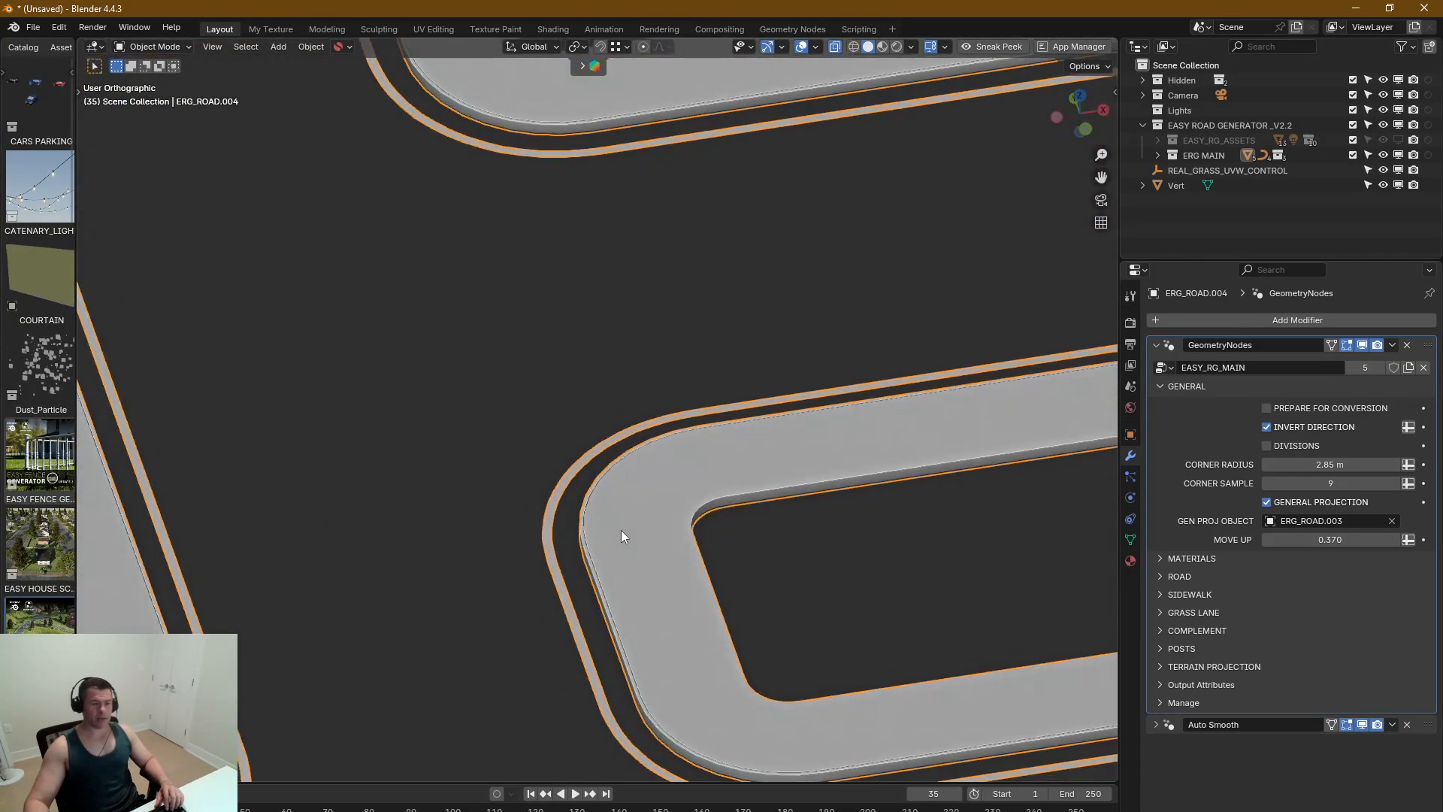
{"action": "scroll", "coordinate": [621, 531], "scroll_direction": "down", "scroll_amount": 5}
{"action": "scroll", "coordinate": [621, 530], "scroll_direction": "down", "scroll_amount": 4}
{"action": "middle_click_drag", "start_coordinate": [620, 530], "coordinate": [620, 622]}
{"action": "scroll", "coordinate": [710, 520], "scroll_direction": "up", "scroll_amount": 2}
{"action": "scroll", "coordinate": [737, 528], "scroll_direction": "up", "scroll_amount": 2}
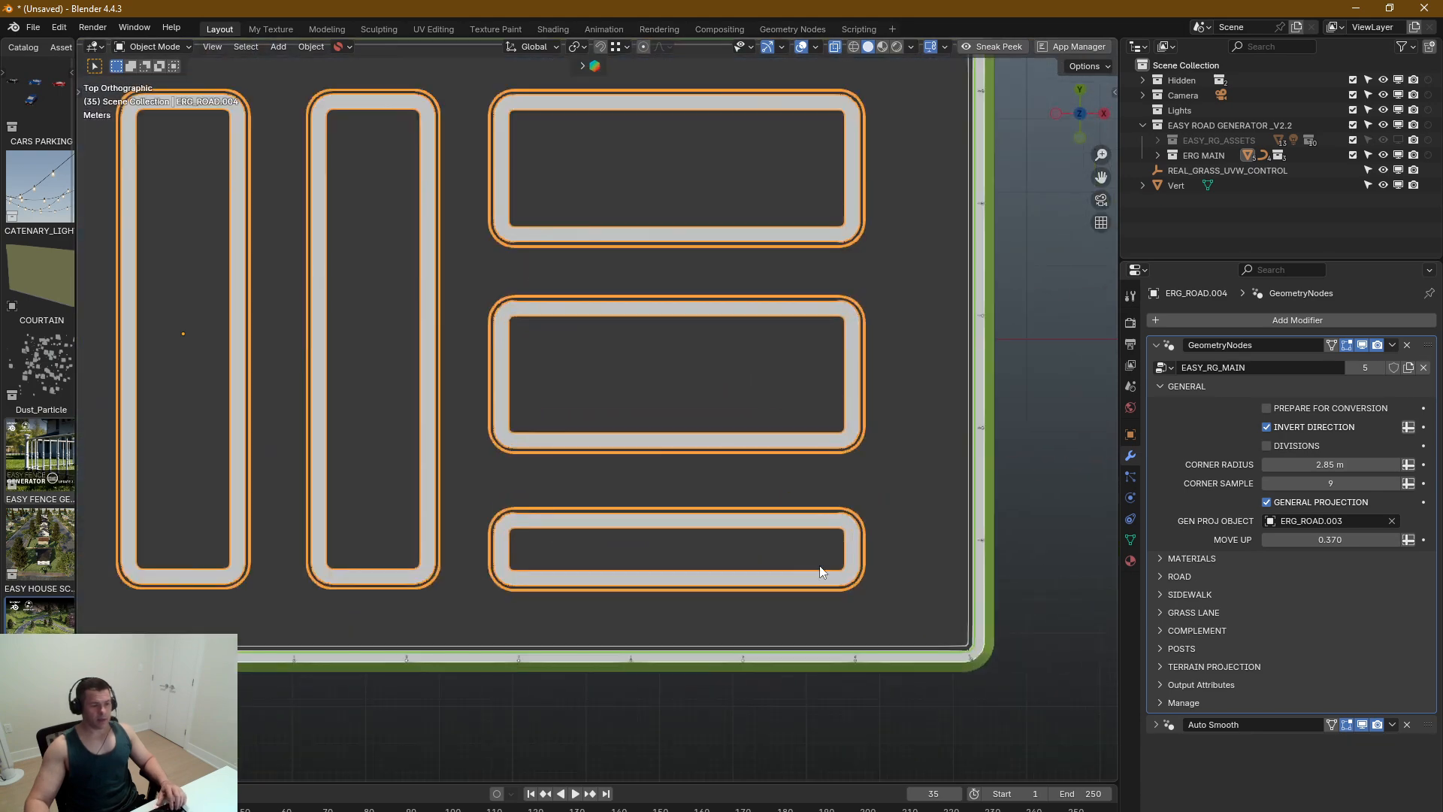
{"action": "middle_click_drag", "start_coordinate": [819, 565], "coordinate": [696, 562], "text": "shift"}
{"action": "middle_click_drag", "start_coordinate": [546, 526], "coordinate": [539, 547], "text": "shift"}
{"action": "scroll", "coordinate": [697, 517], "scroll_direction": "down", "scroll_amount": 4}
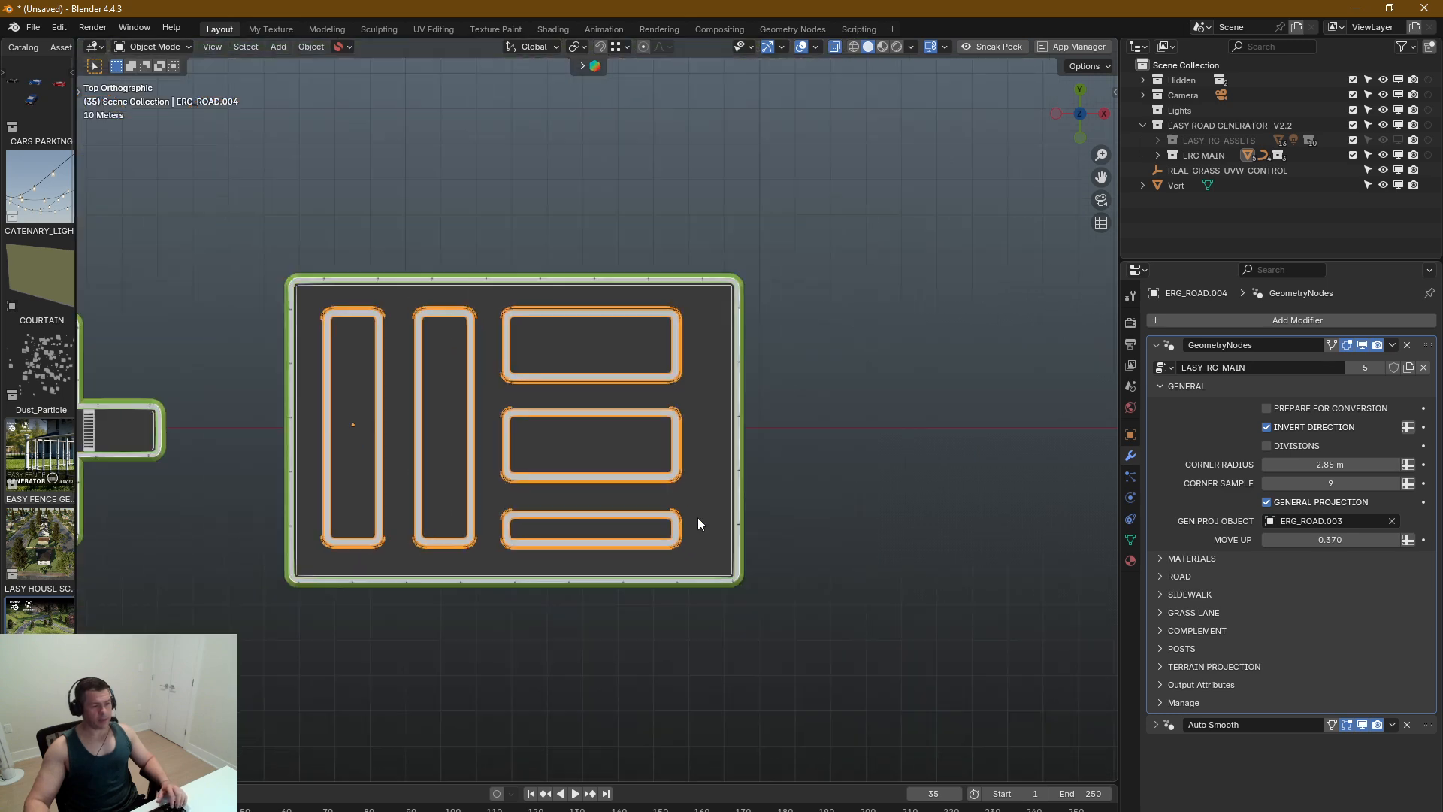
Step: Extend the rectangular road by moving its right-hand vertices outward along X in Edit Mode, then return to Object Mode
{"action": "left_click", "coordinate": [718, 512]}
{"action": "key", "text": "Tab"}
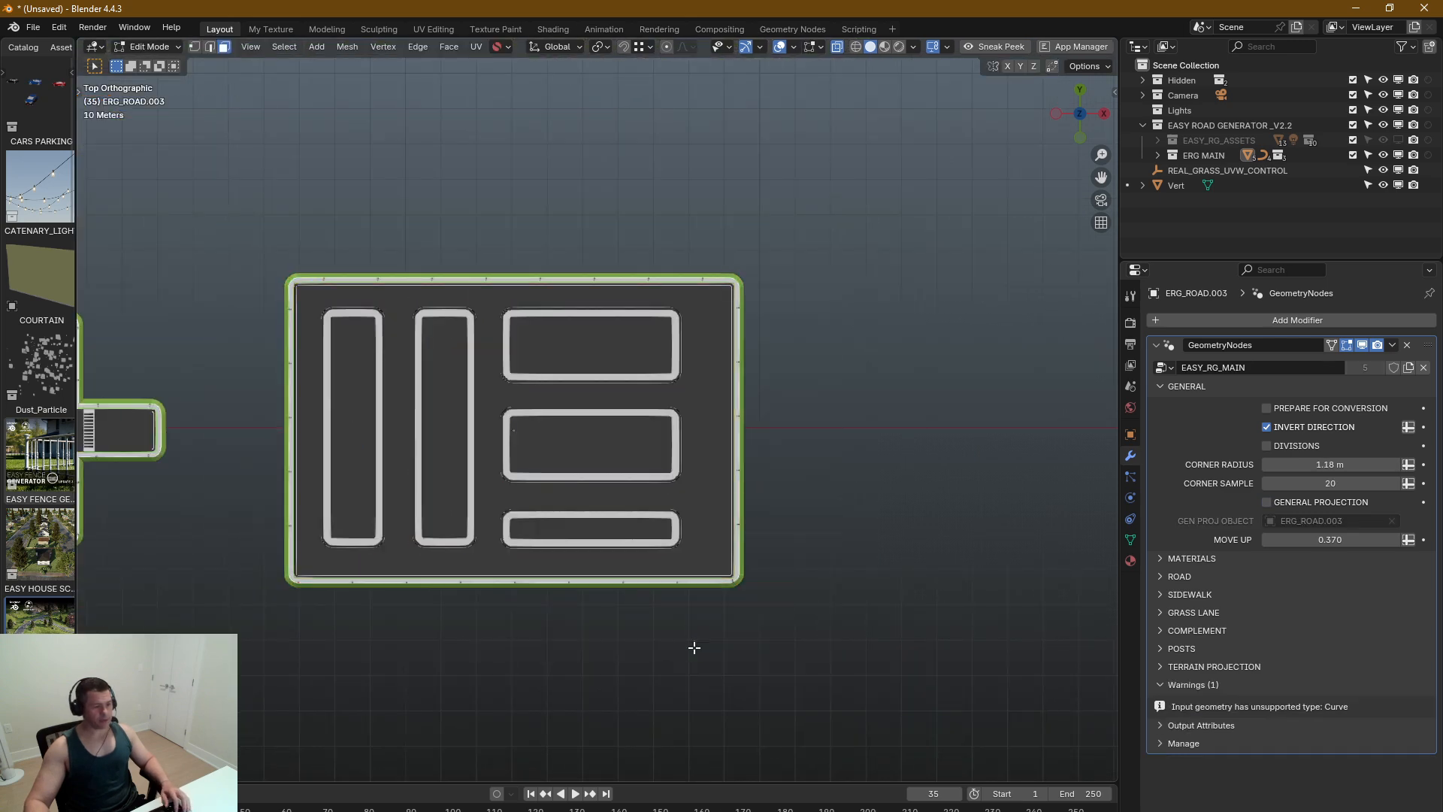
{"action": "middle_click_drag", "start_coordinate": [831, 538], "coordinate": [730, 537]}
{"action": "key", "text": "KP_7"}
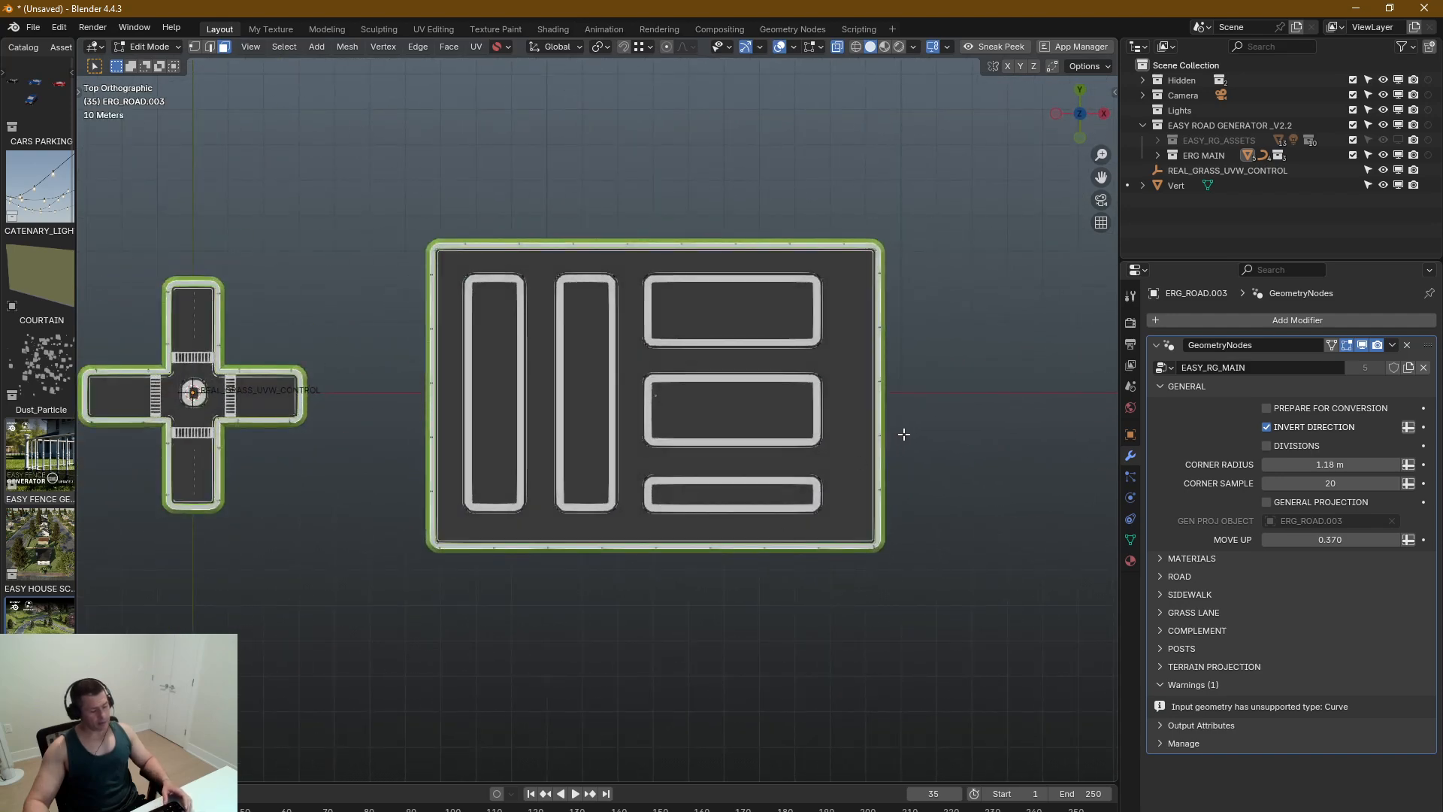
{"action": "key", "text": "1"}
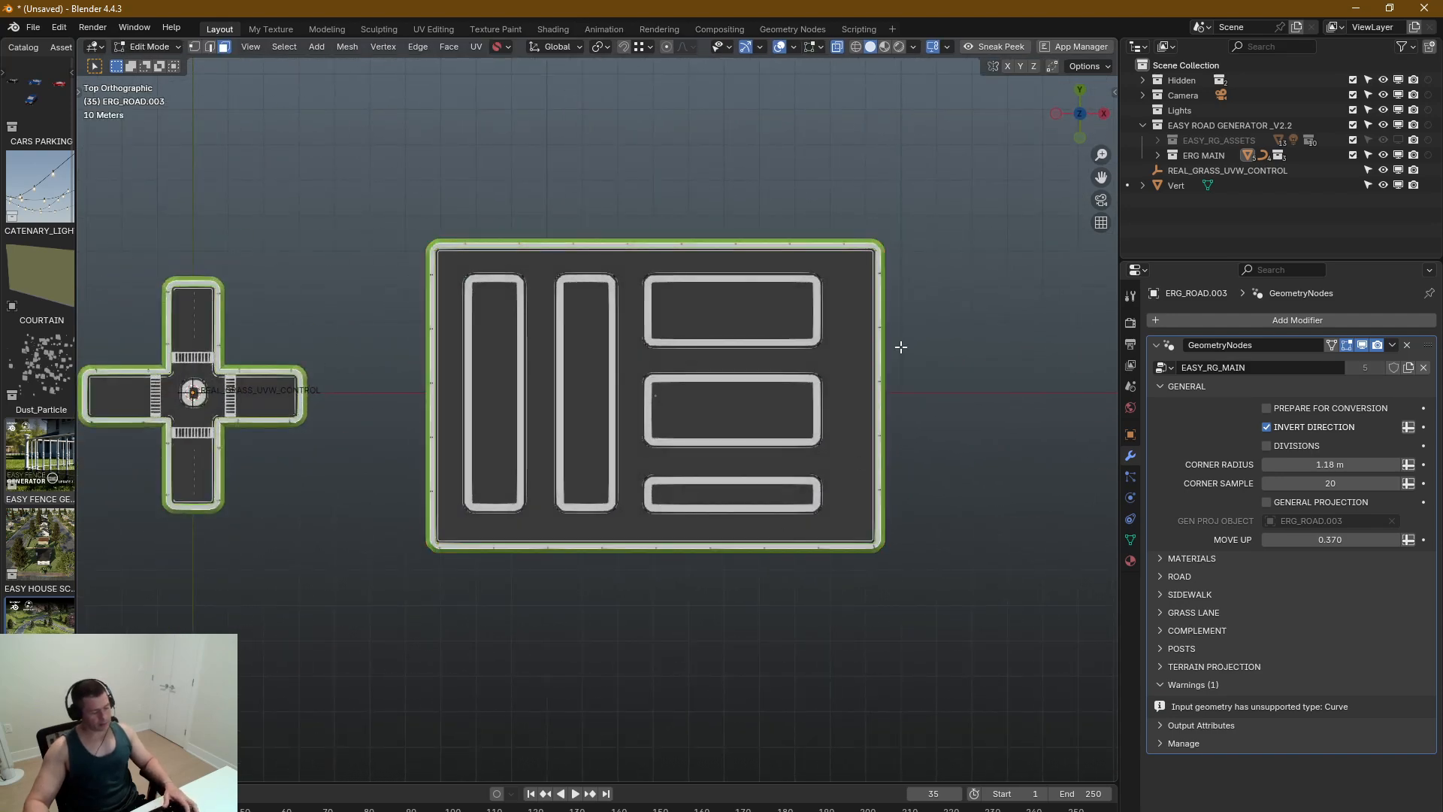
{"action": "left_click_drag", "start_coordinate": [971, 179], "coordinate": [834, 645]}
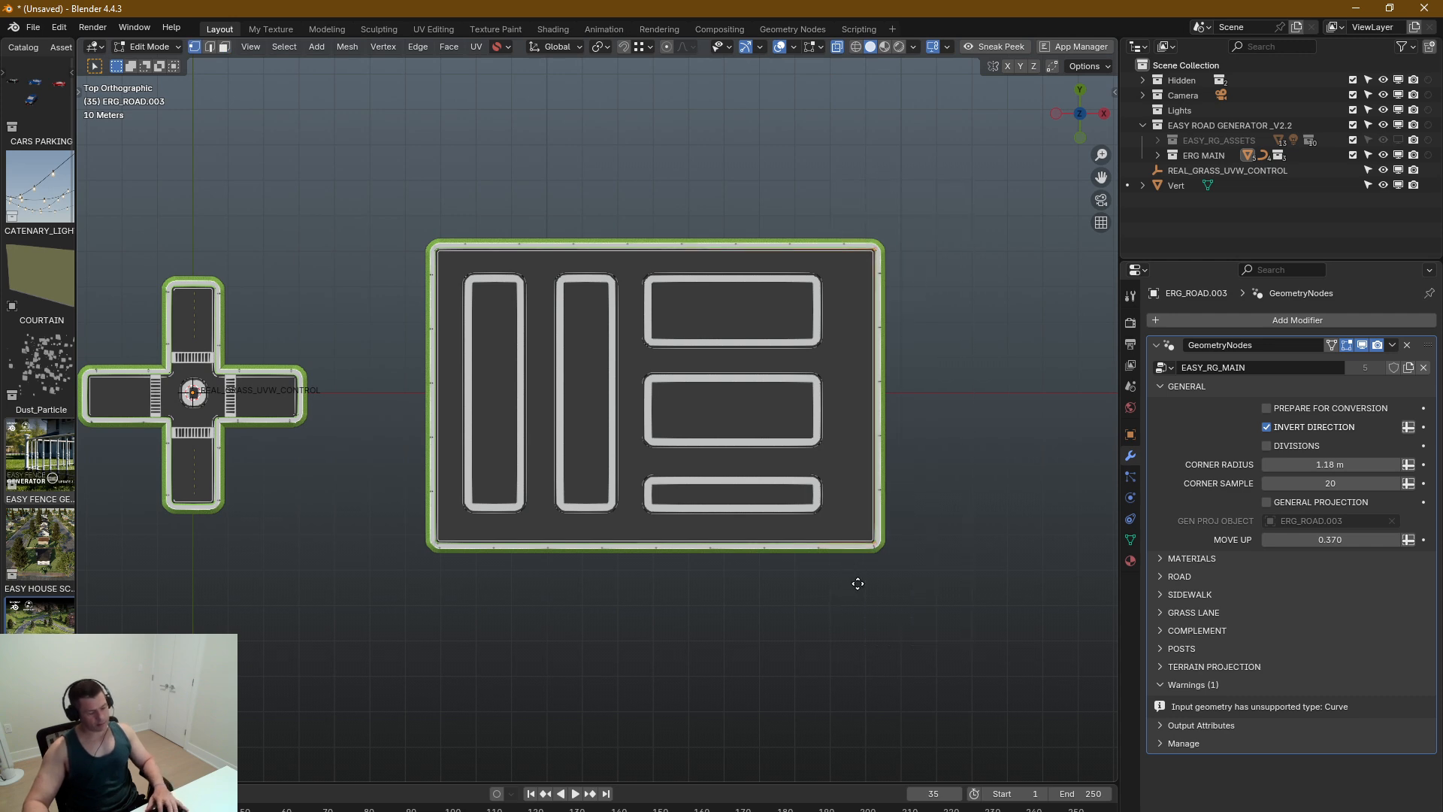
{"action": "key", "text": "g"}
{"action": "key", "text": "x"}
{"action": "left_click", "coordinate": [1112, 575]}
{"action": "key", "text": "Tab"}
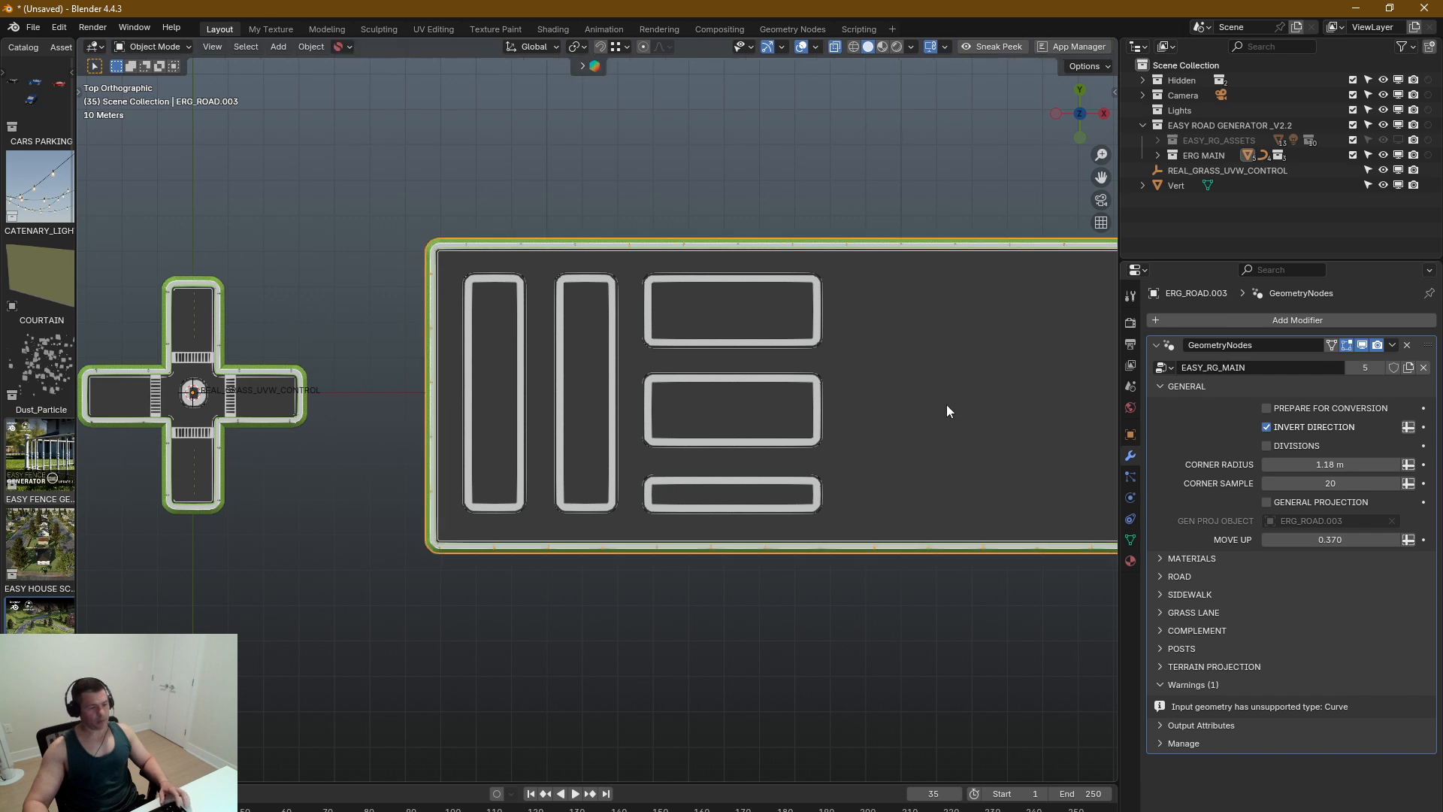
Step: Duplicate the lowest island face in the islands mesh and place the copy about 59 m away along X
{"action": "left_click", "coordinate": [818, 337]}
{"action": "key", "text": "Tab"}
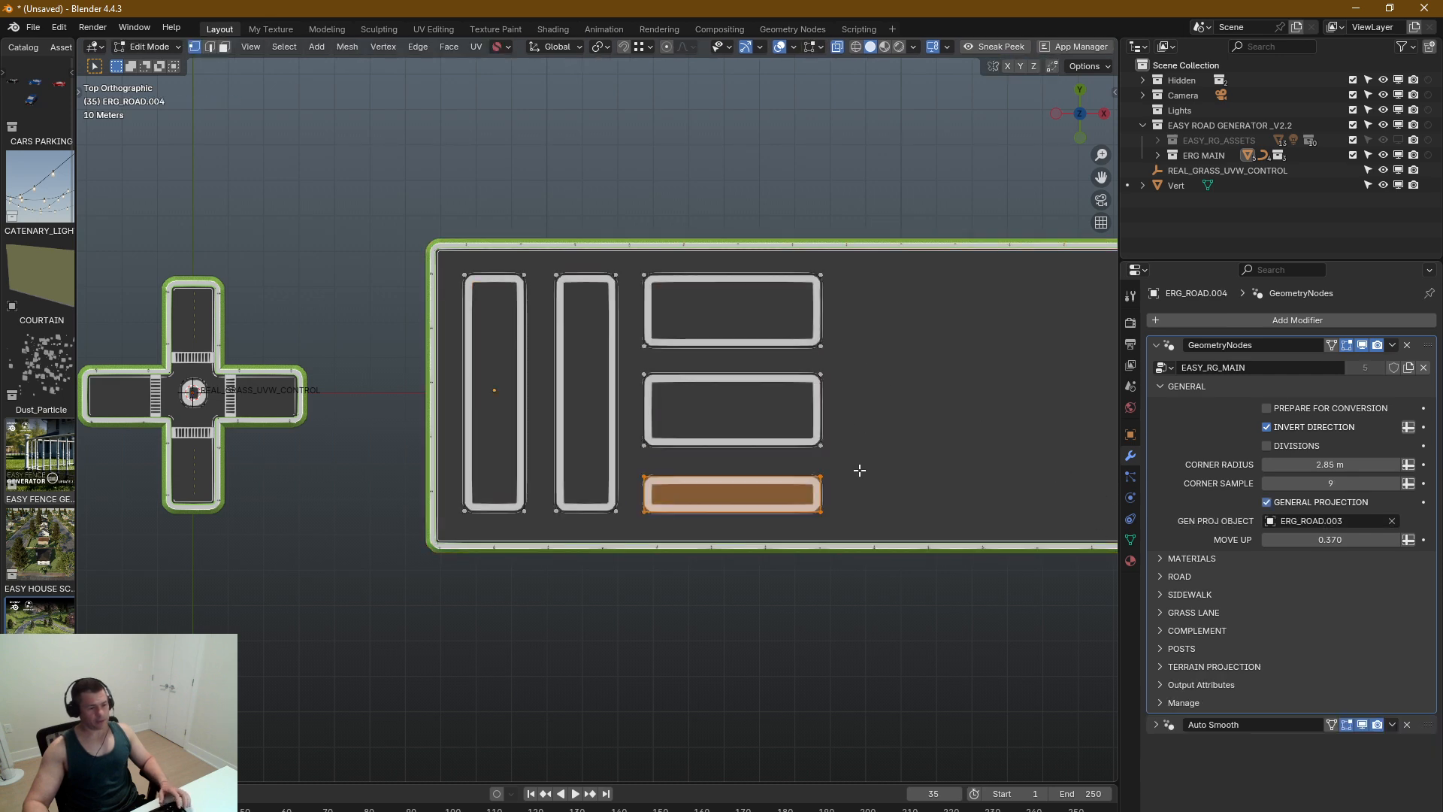
{"action": "left_click_drag", "start_coordinate": [854, 465], "coordinate": [623, 541]}
{"action": "middle_click_drag", "start_coordinate": [877, 563], "coordinate": [703, 573], "text": "shift"}
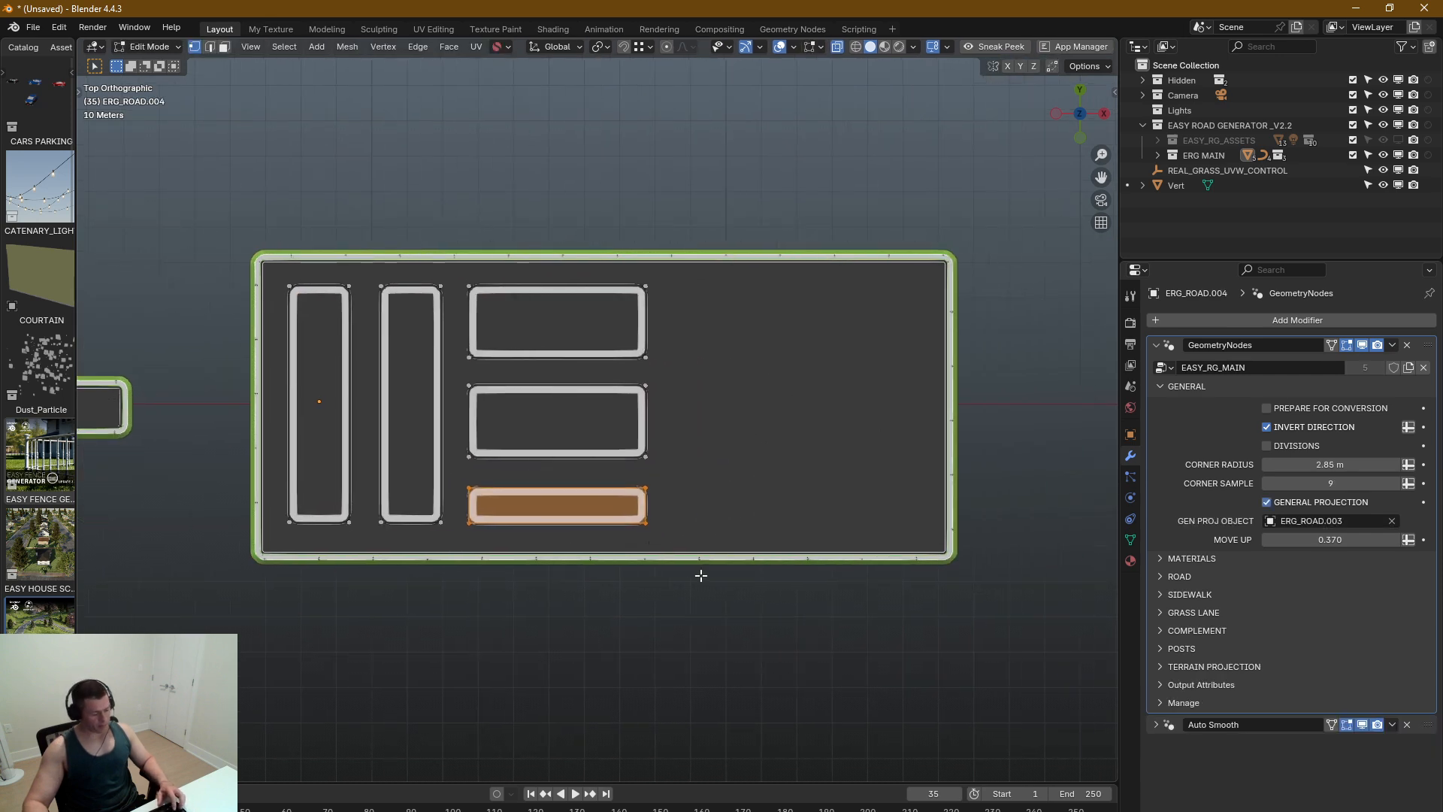
{"action": "key", "text": "shift+d"}
{"action": "key", "text": "x"}
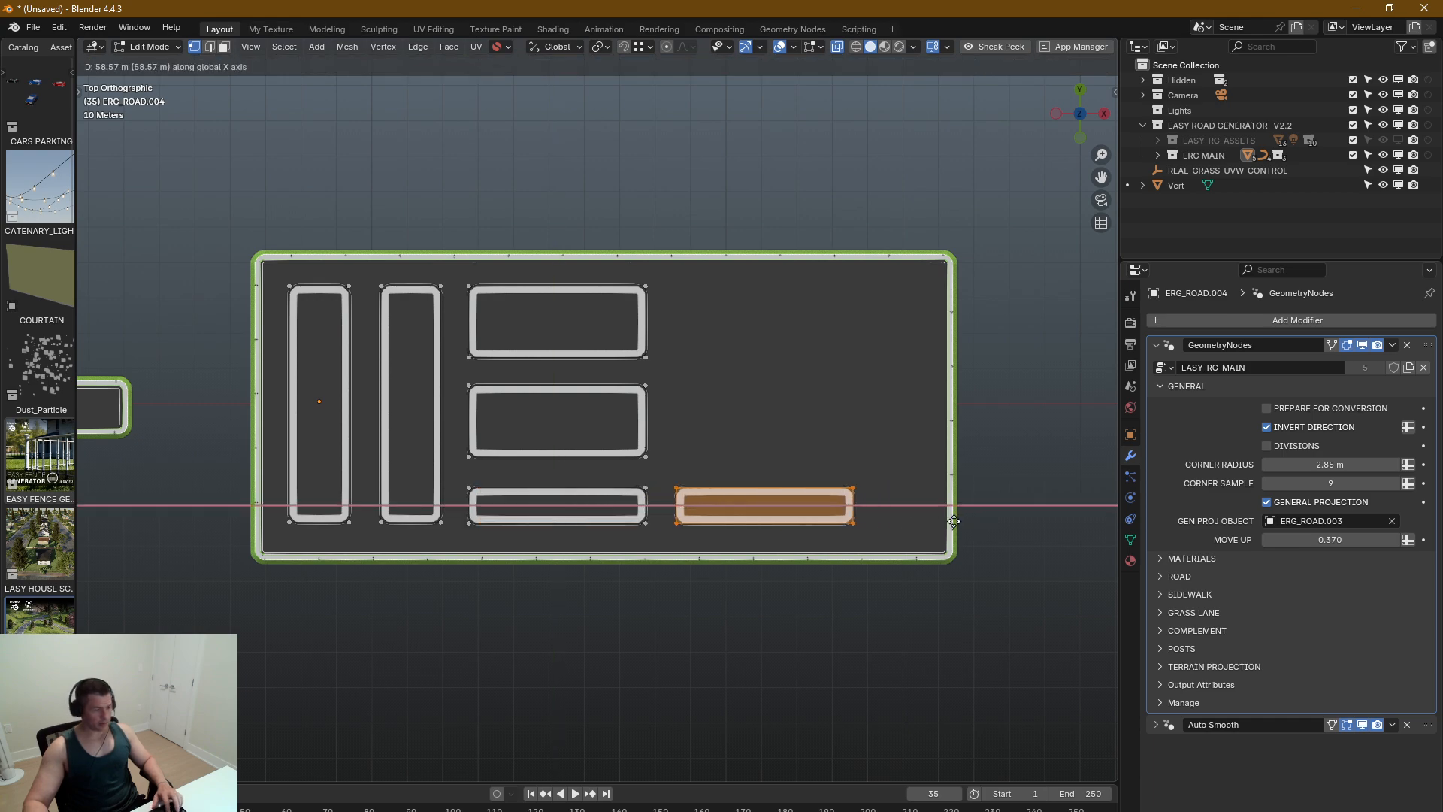
{"action": "left_click", "coordinate": [944, 509]}
Step: Scale the copied island face to about three times its depth along Y and move it up along Y inside the road border
{"action": "middle_click_drag", "start_coordinate": [756, 431], "coordinate": [763, 409]}
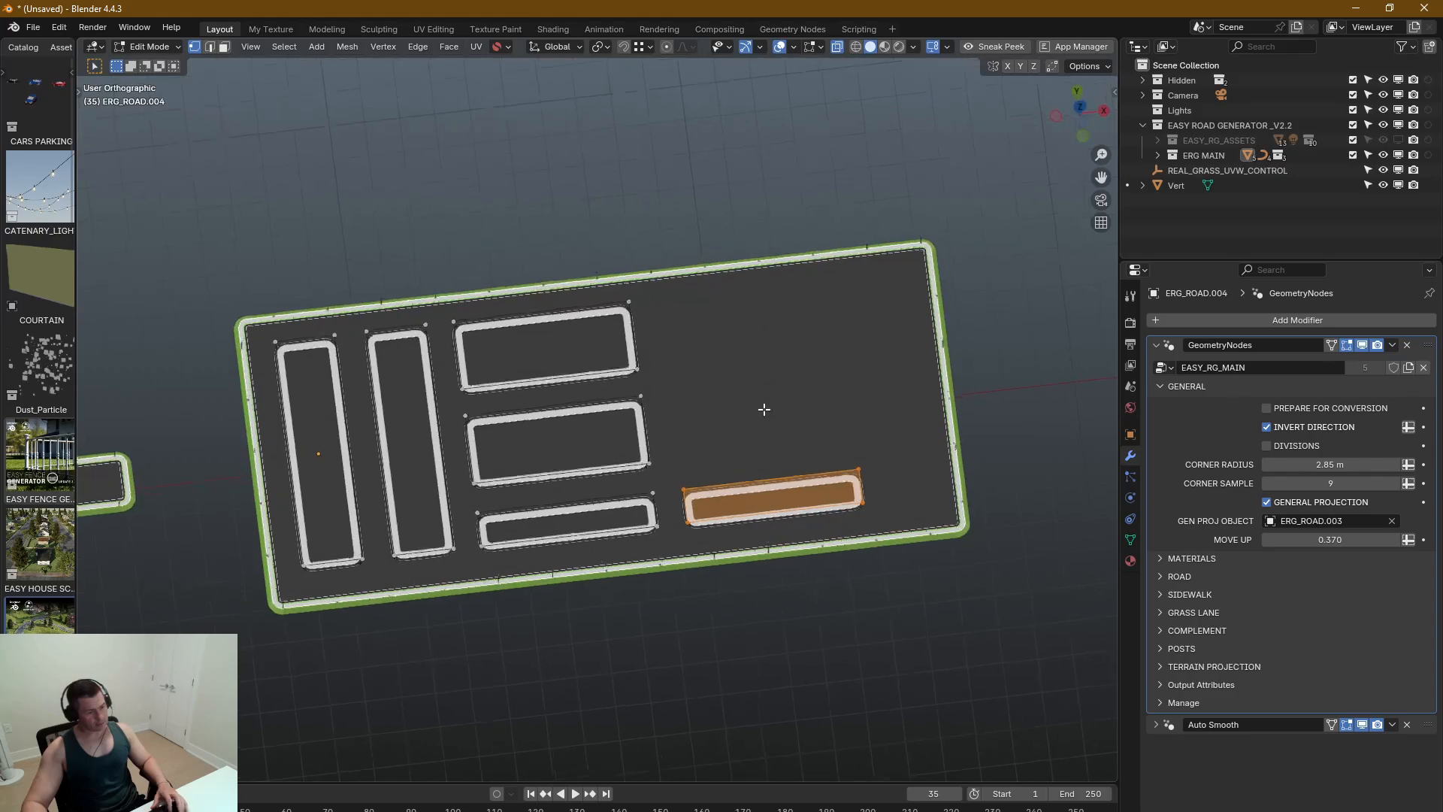
{"action": "key", "text": "KP_7"}
{"action": "key", "text": "s"}
{"action": "key", "text": "y"}
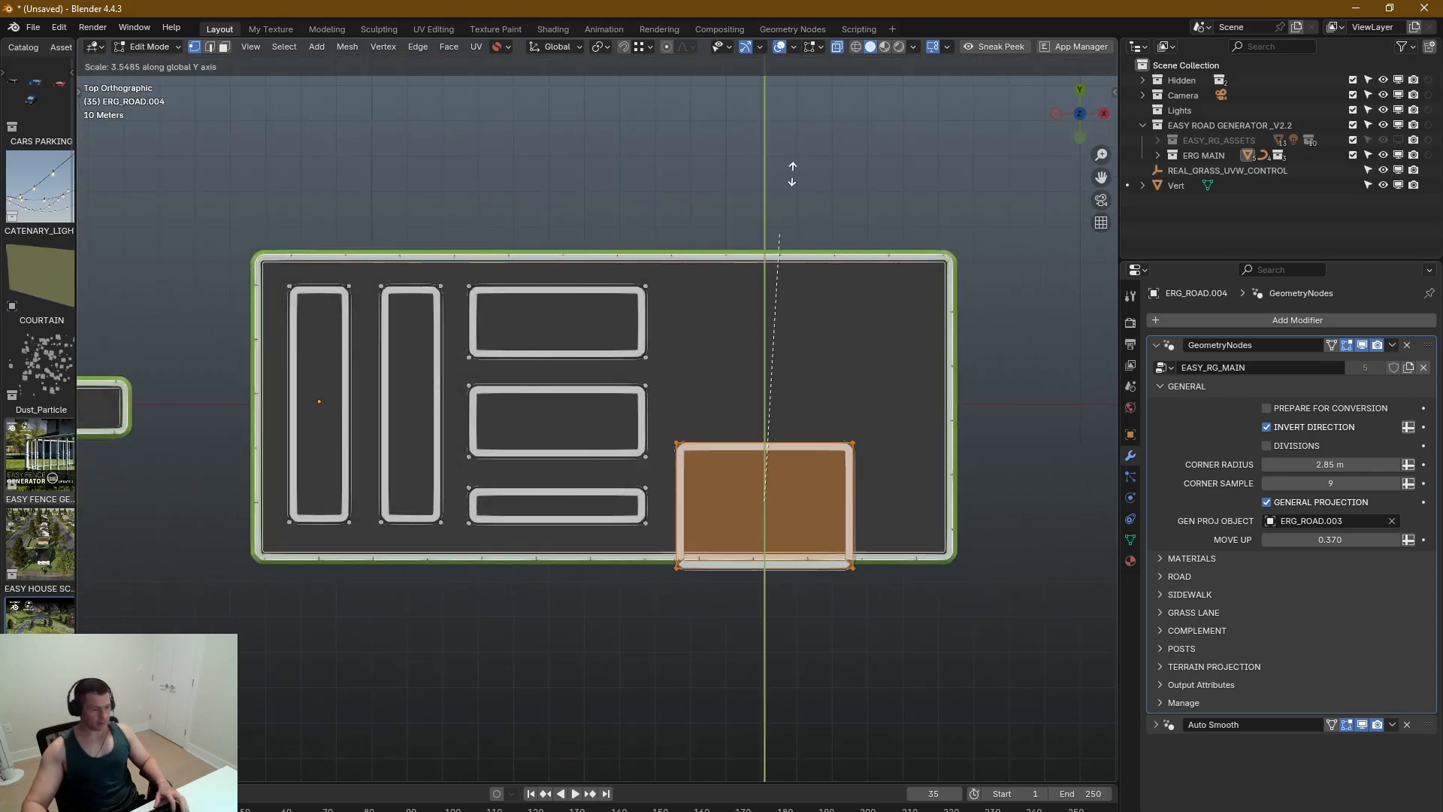
{"action": "left_click", "coordinate": [769, 297]}
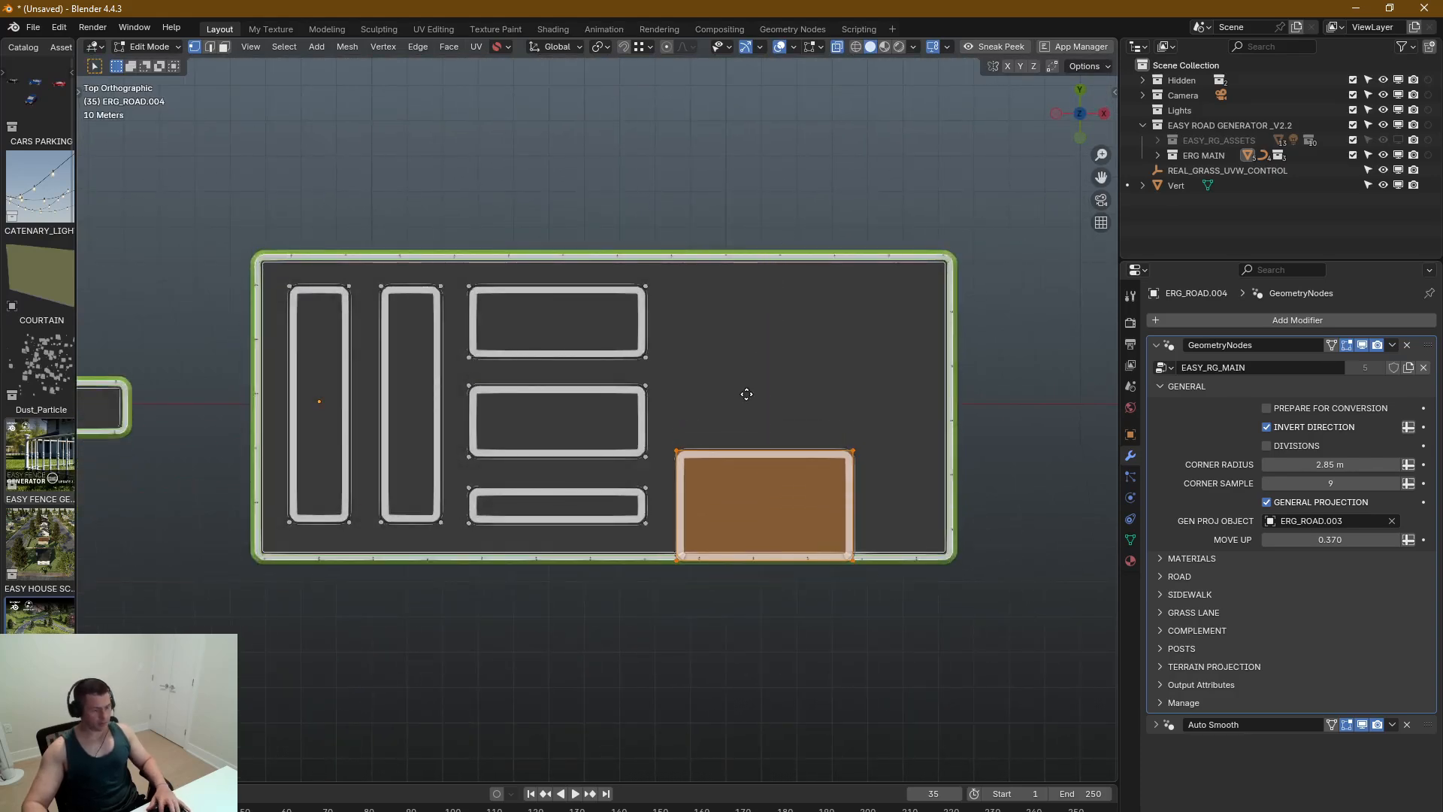
{"action": "key", "text": "g"}
{"action": "key", "text": "y"}
{"action": "left_click", "coordinate": [777, 378]}
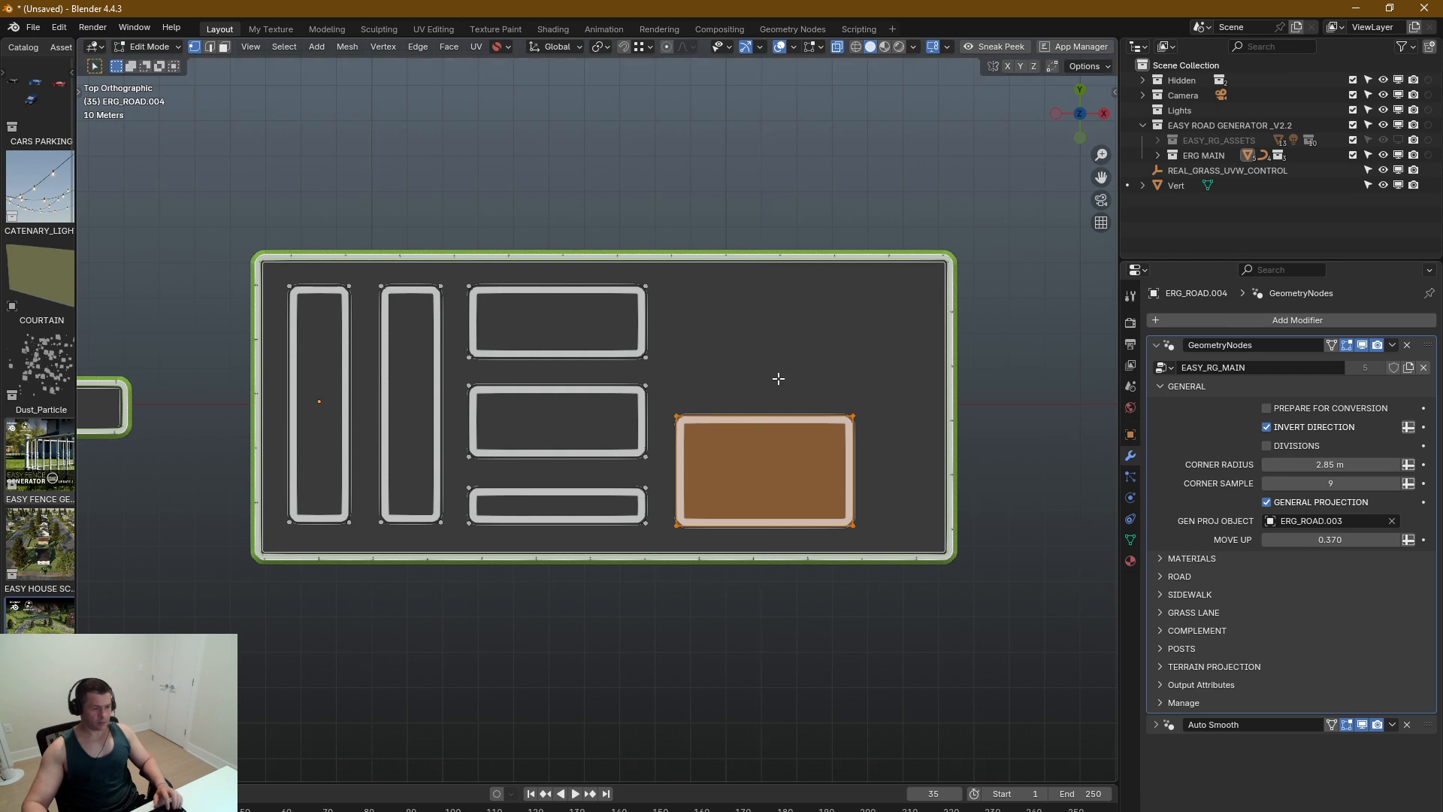
Step: Duplicate the large island face about 38 m upward along Y
{"action": "key", "text": "shift+d"}
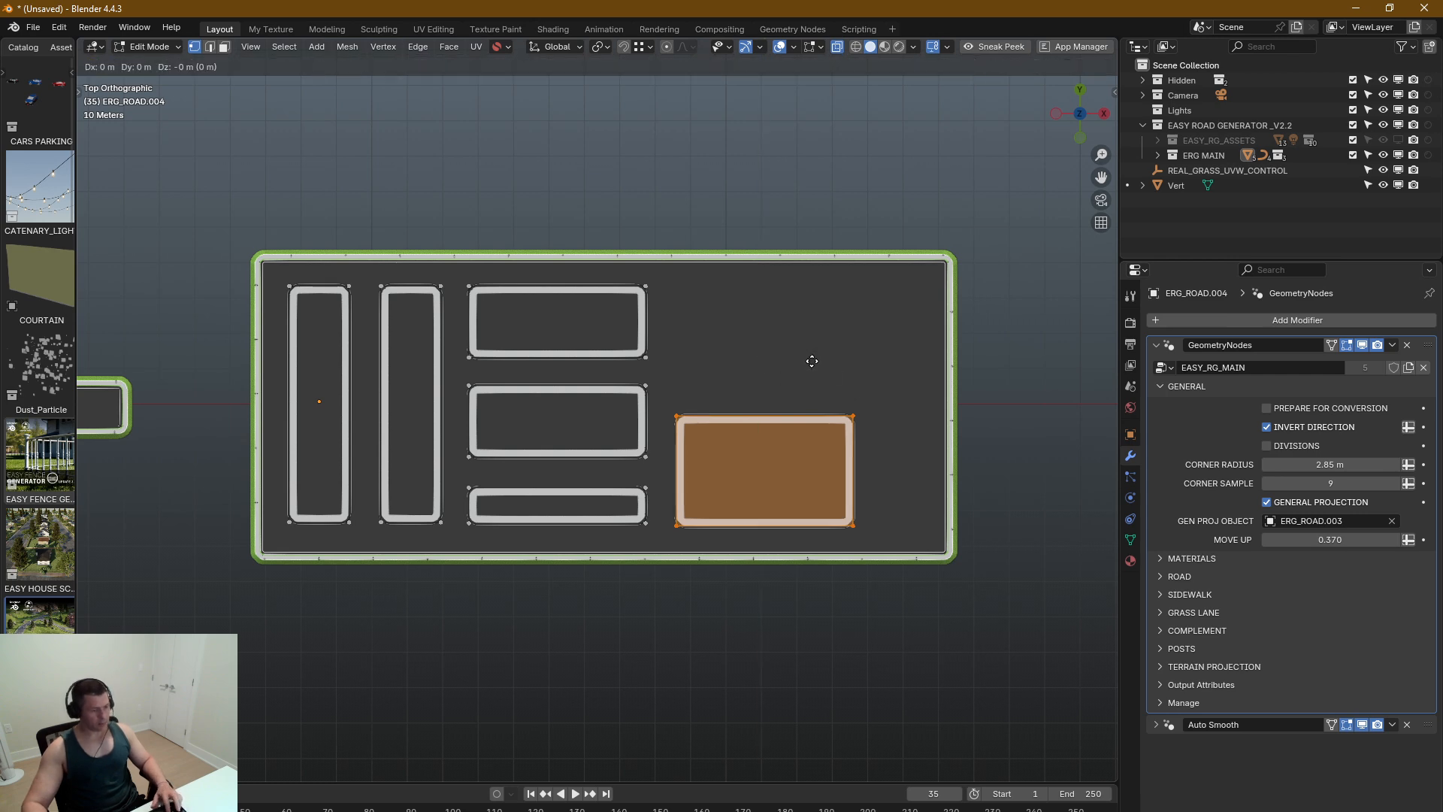
{"action": "key", "text": "y"}
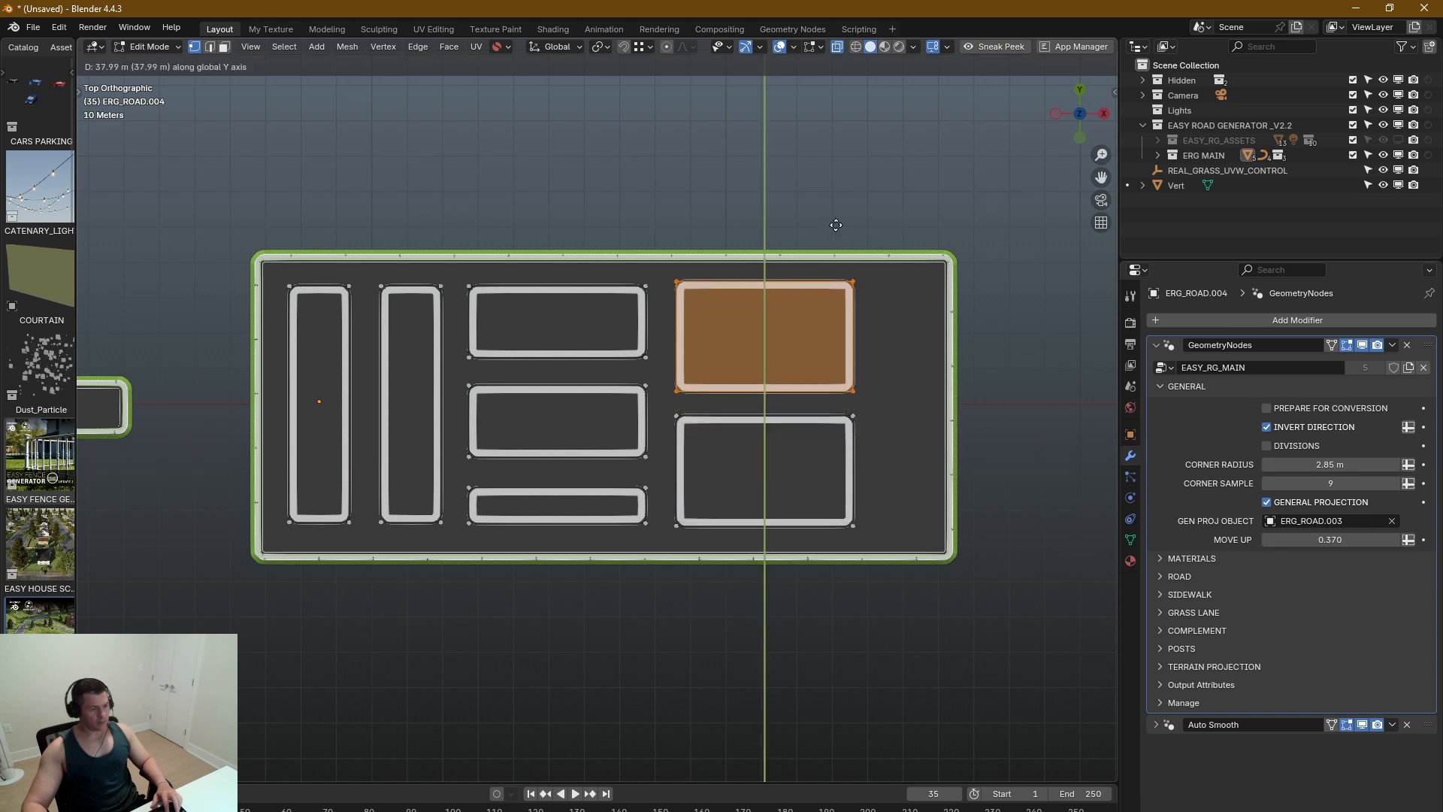
{"action": "left_click", "coordinate": [827, 246]}
Step: Lower the top edge of the upper large island to line up with the neighbouring island's top edge
{"action": "scroll", "coordinate": [854, 304], "scroll_direction": "up", "scroll_amount": 2}
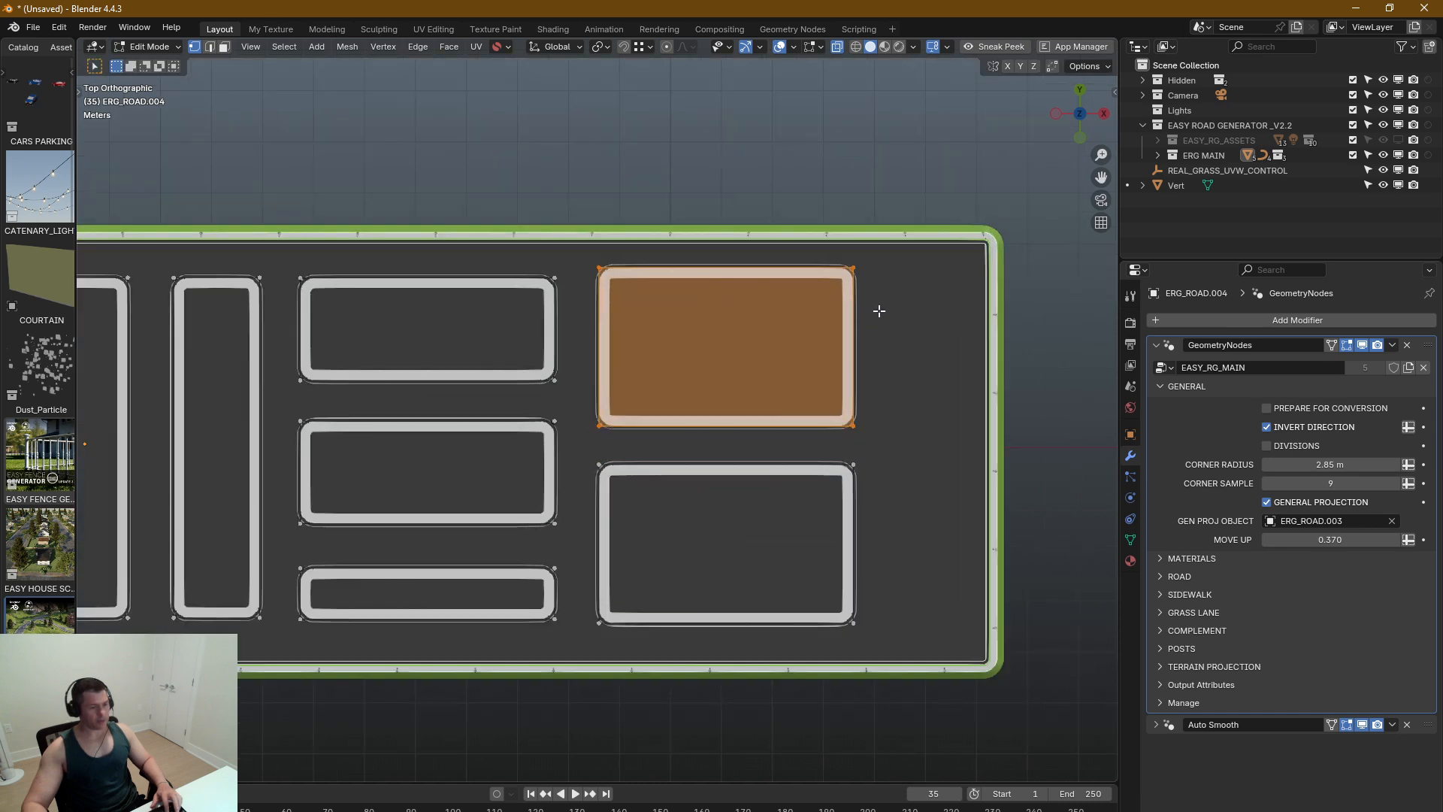
{"action": "left_click_drag", "start_coordinate": [894, 254], "coordinate": [556, 318]}
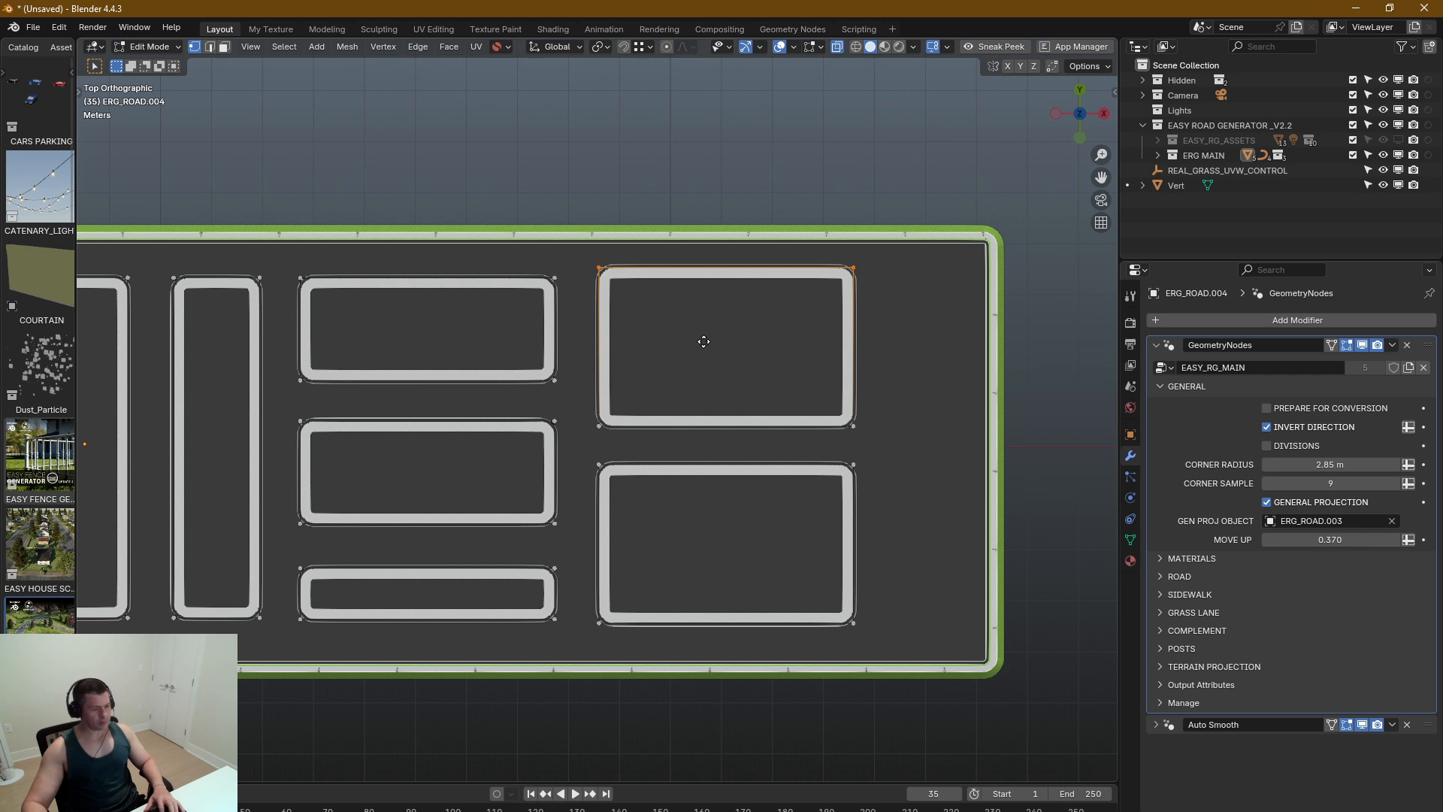
{"action": "key", "text": "g"}
{"action": "left_click", "coordinate": [712, 347]}
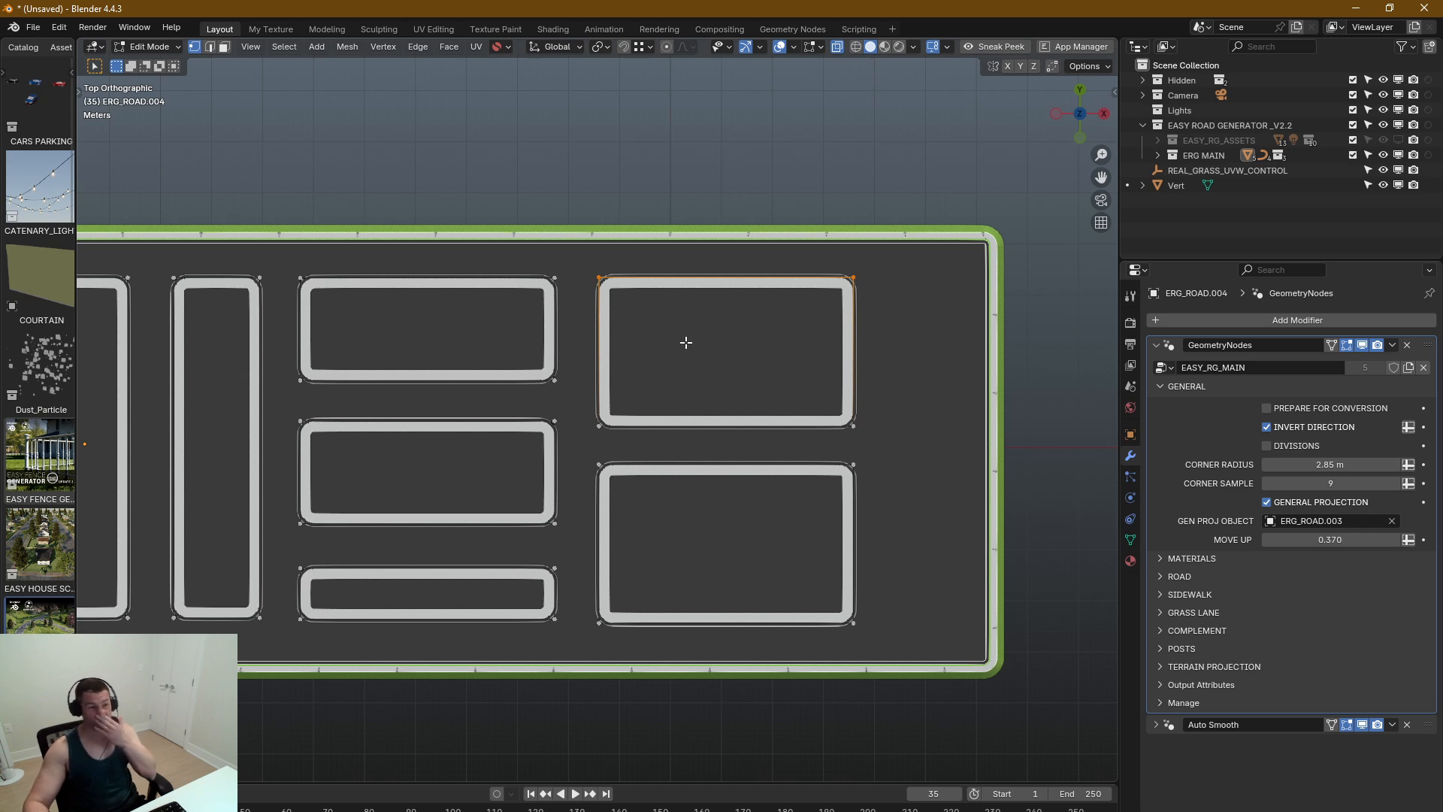
Step: Return to Object Mode and examine the corners and gaps of the projected islands from above
{"action": "scroll", "coordinate": [612, 409], "scroll_direction": "up", "scroll_amount": 6}
{"action": "key", "text": "Tab"}
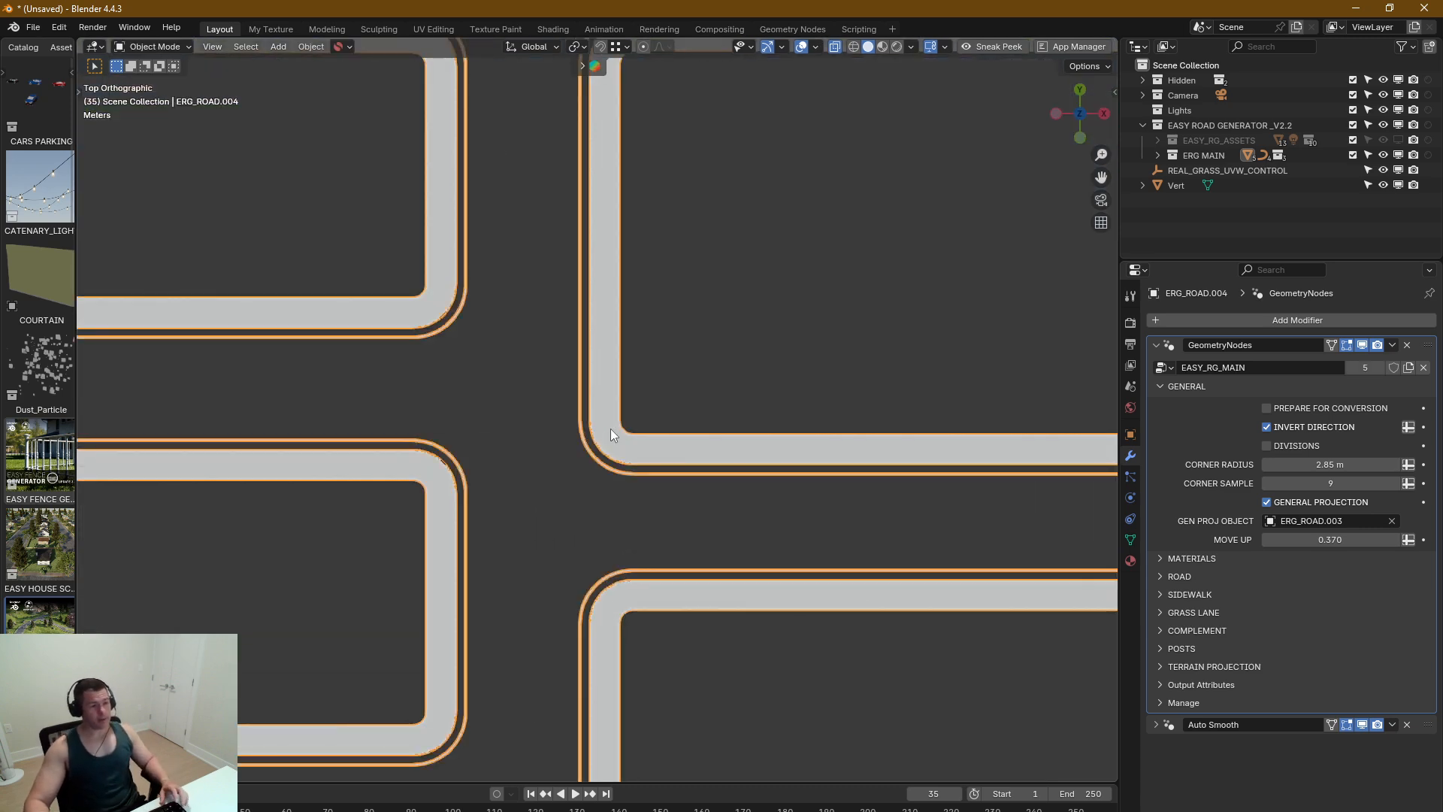
{"action": "scroll", "coordinate": [612, 434], "scroll_direction": "down", "scroll_amount": 4}
{"action": "middle_click_drag", "start_coordinate": [615, 439], "coordinate": [609, 481]}
{"action": "scroll", "coordinate": [675, 479], "scroll_direction": "down", "scroll_amount": 3}
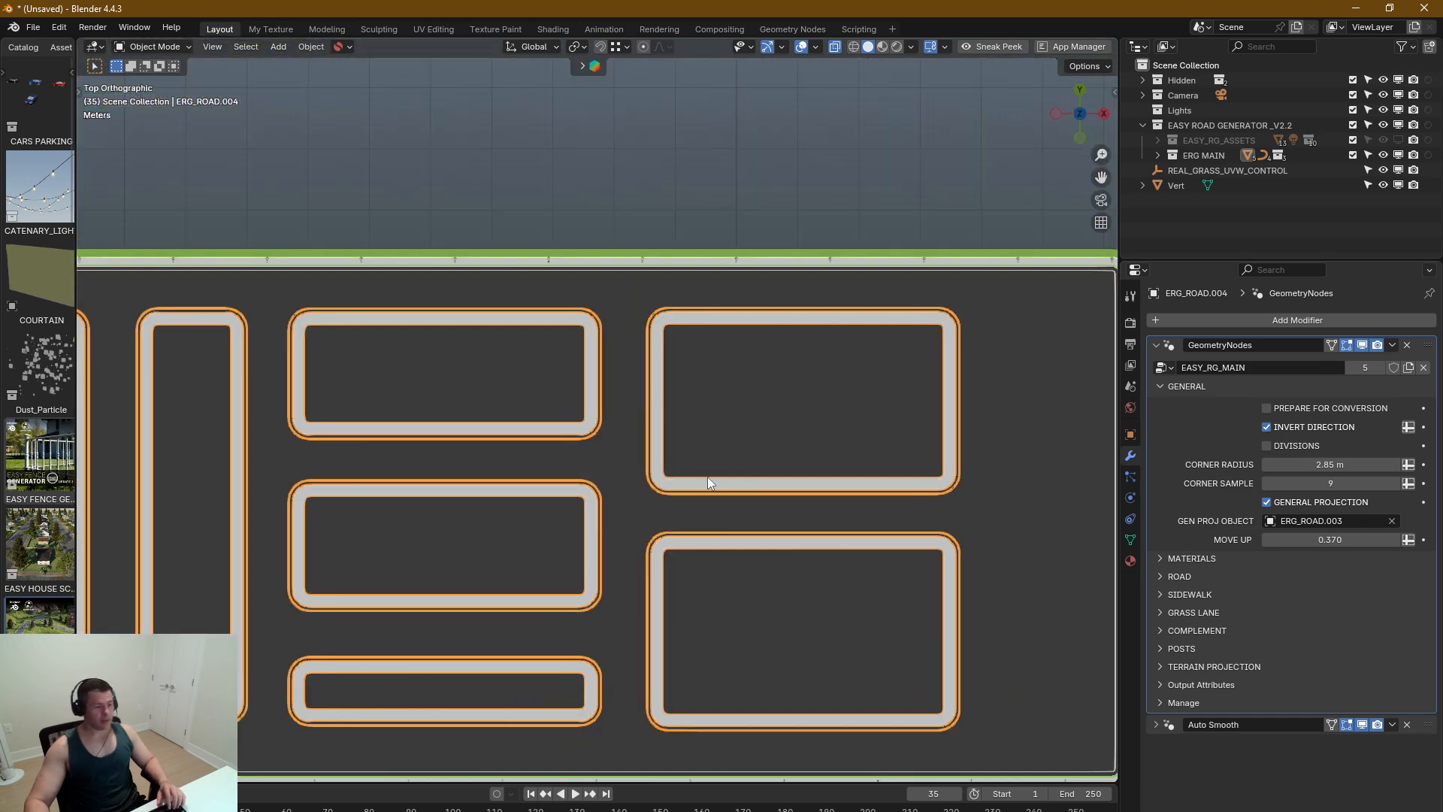
{"action": "middle_click_drag", "start_coordinate": [706, 476], "coordinate": [810, 395], "text": "shift"}
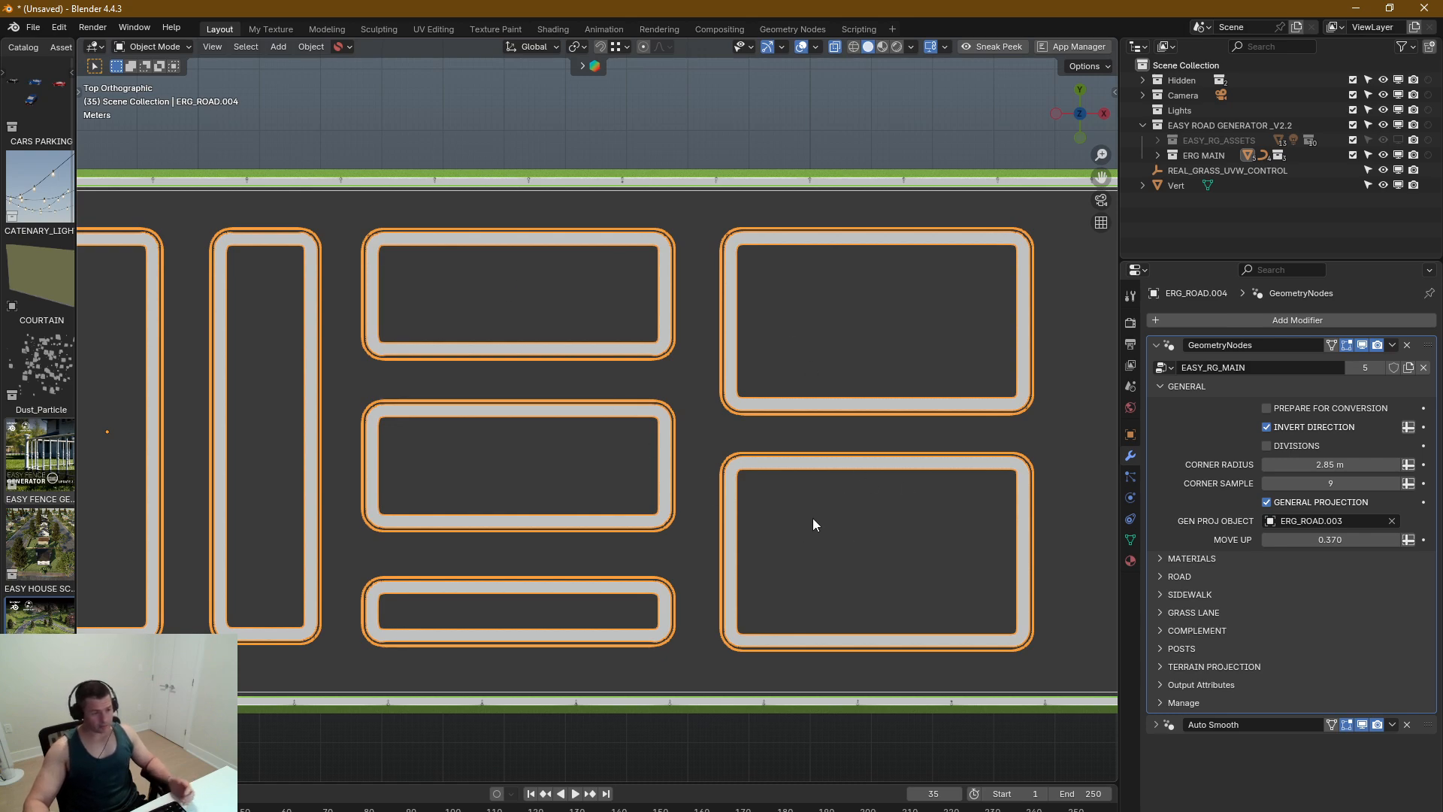
{"action": "middle_click_drag", "start_coordinate": [813, 525], "coordinate": [815, 454]}
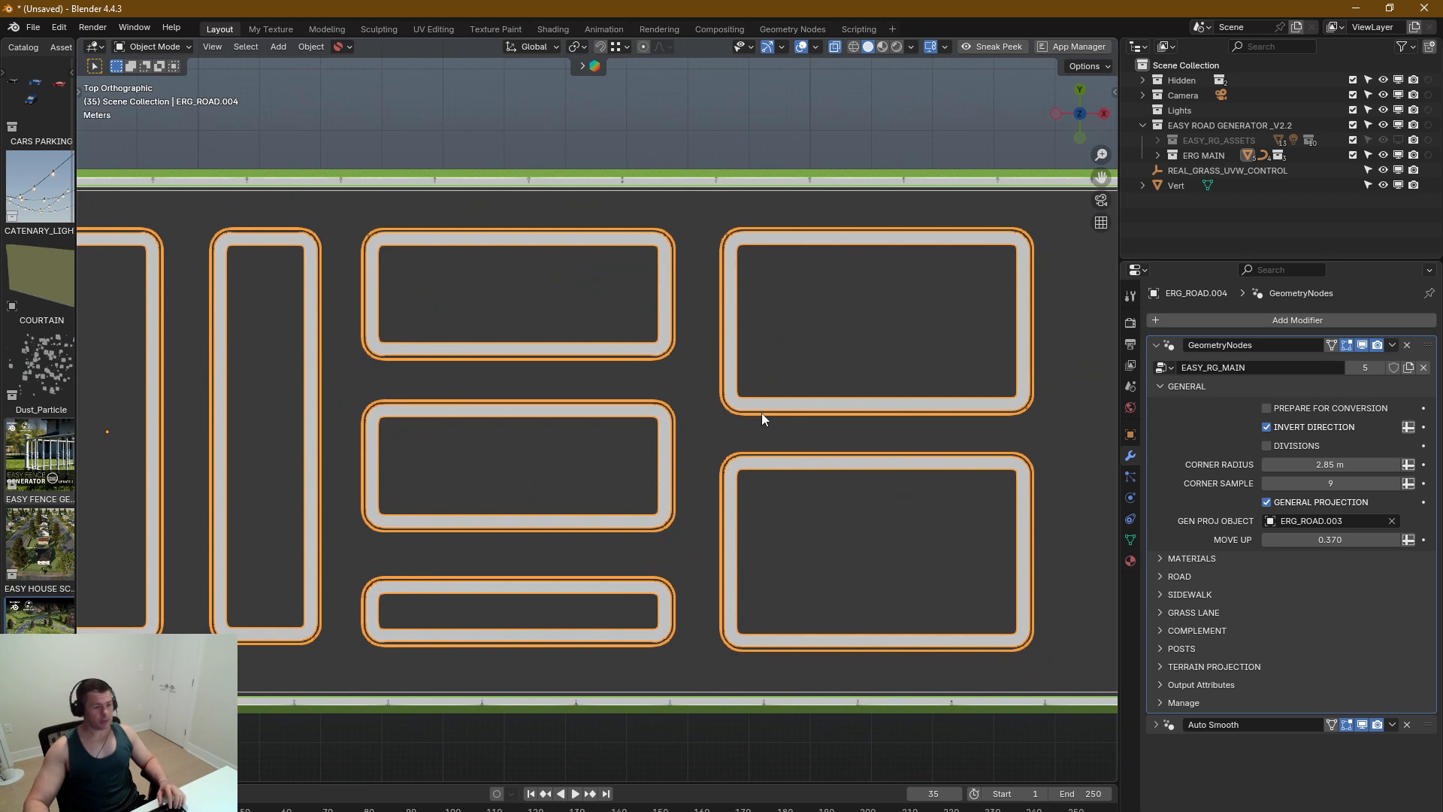
{"action": "middle_click_drag", "start_coordinate": [760, 413], "coordinate": [760, 438], "text": "shift"}
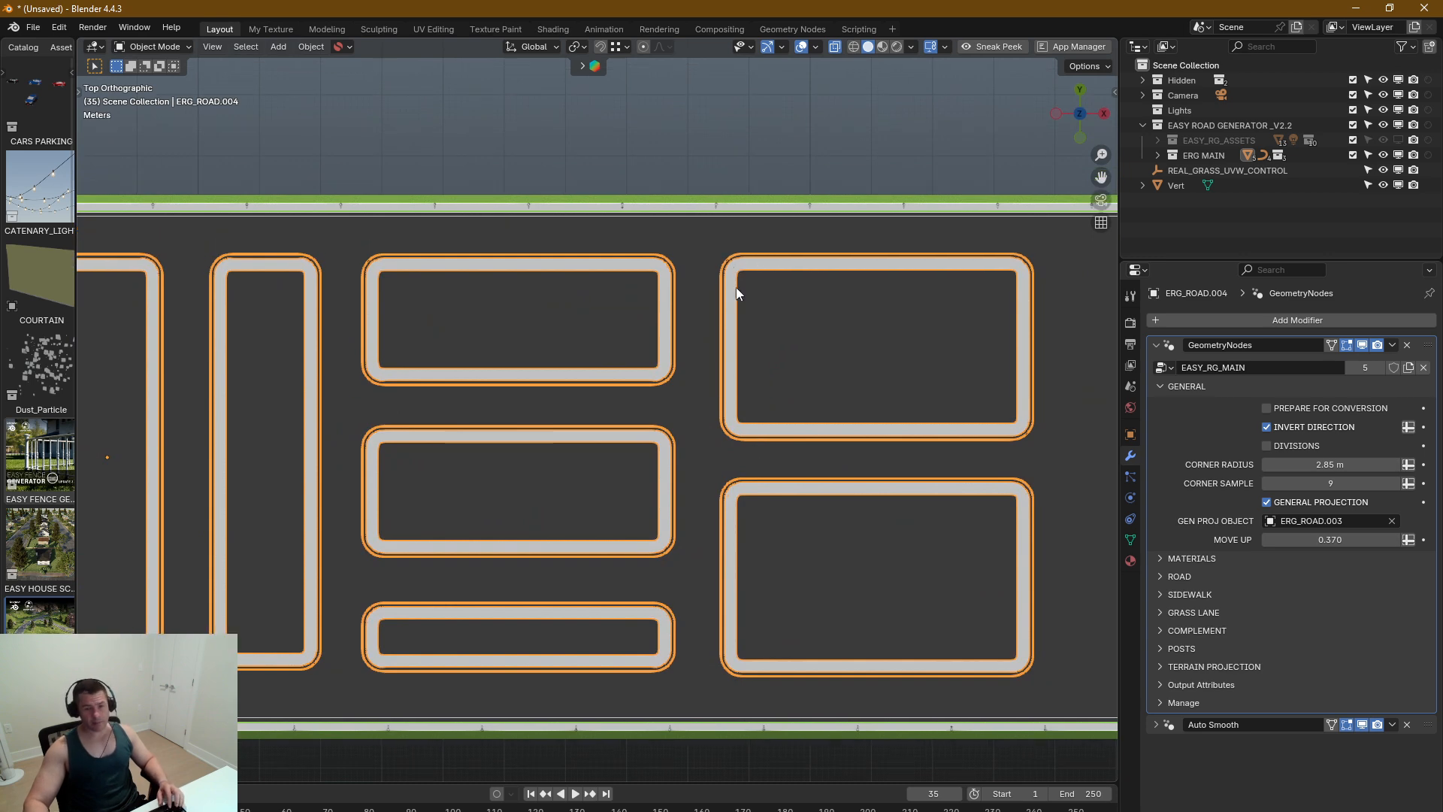
{"action": "scroll", "coordinate": [736, 293], "scroll_direction": "up", "scroll_amount": 6}
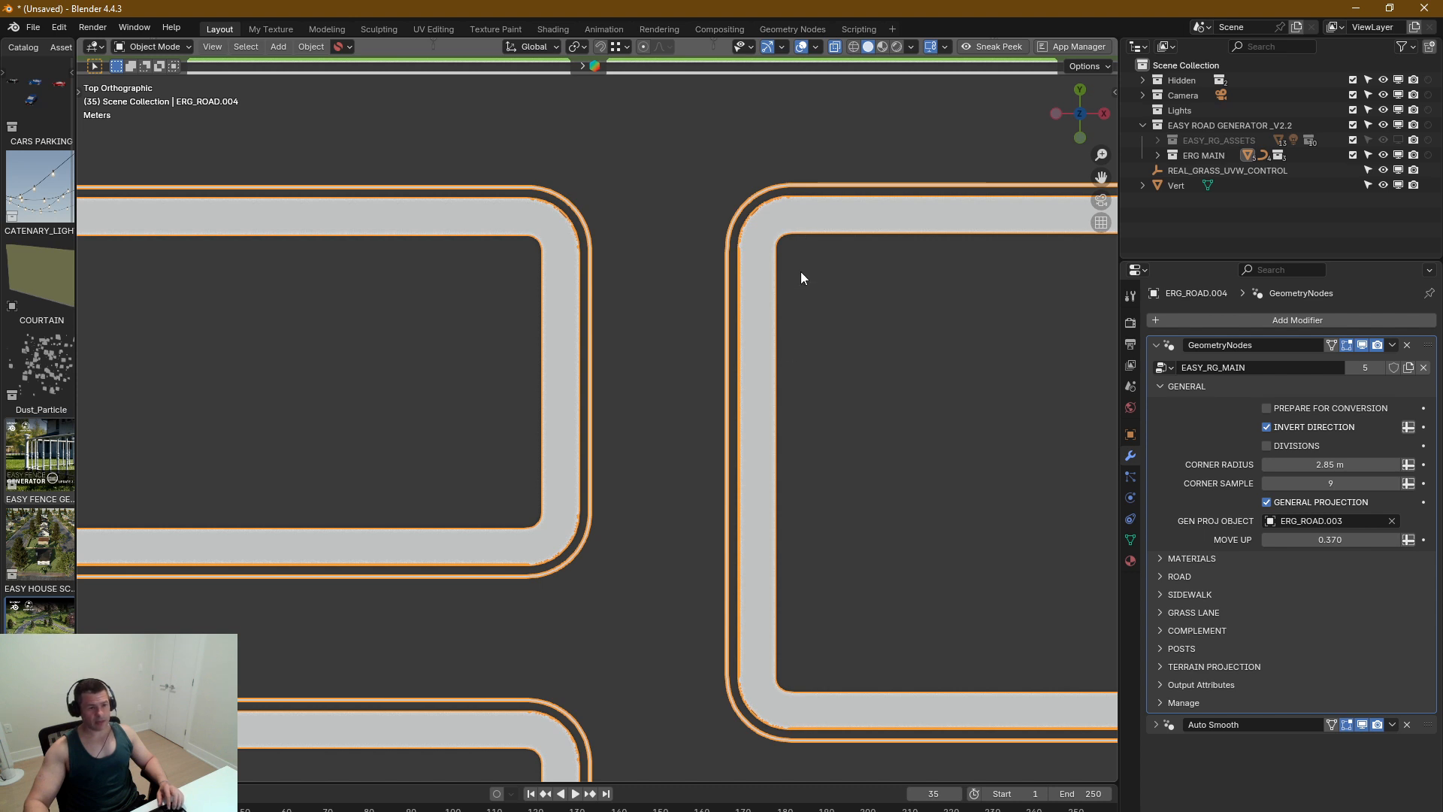
{"action": "scroll", "coordinate": [765, 211], "scroll_direction": "down", "scroll_amount": 2}
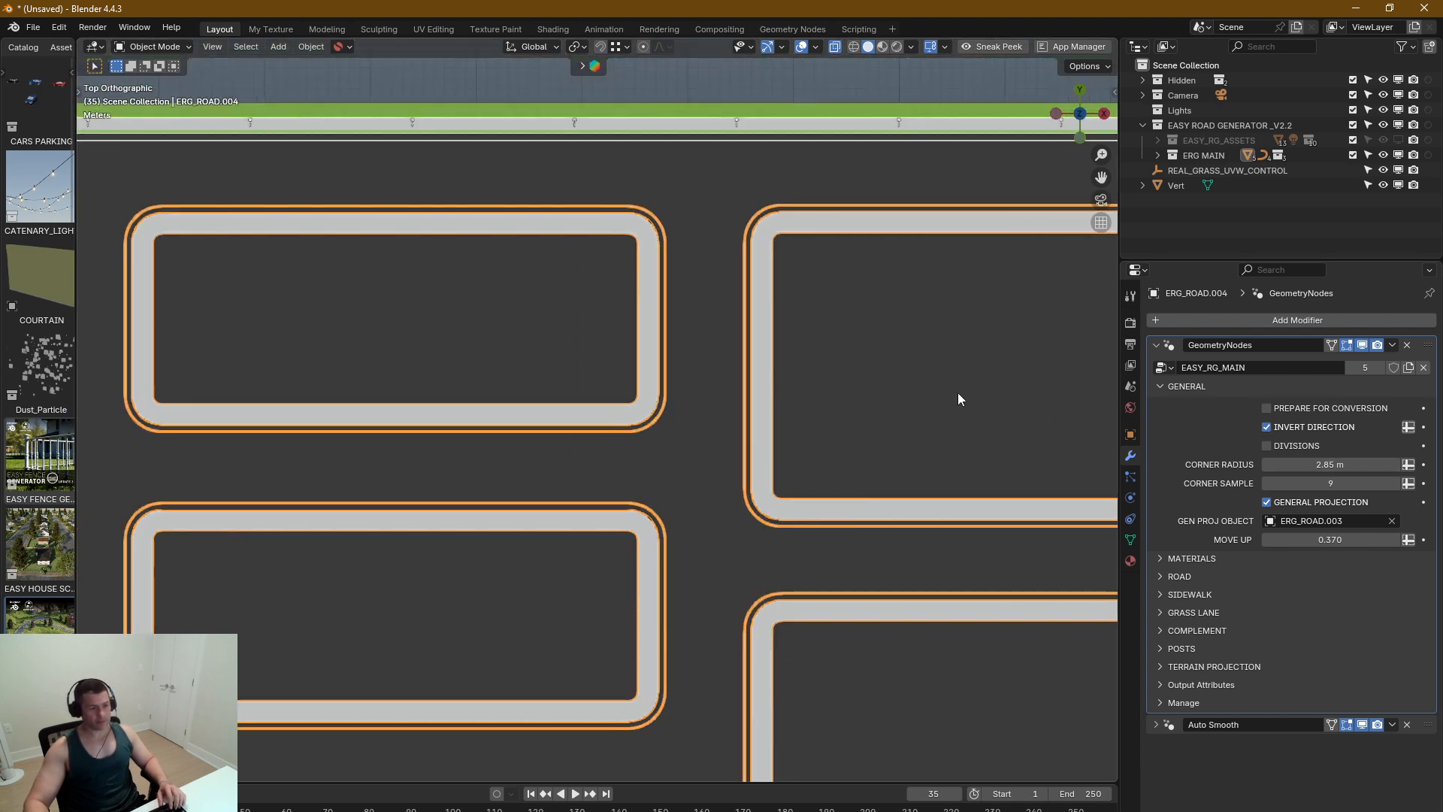
Step: Turn Invert Direction off and back on for the whole islands object to compare the sidewalk's side
{"action": "middle_click_drag", "start_coordinate": [957, 392], "coordinate": [765, 373], "text": "shift"}
{"action": "left_click", "coordinate": [1267, 427]}
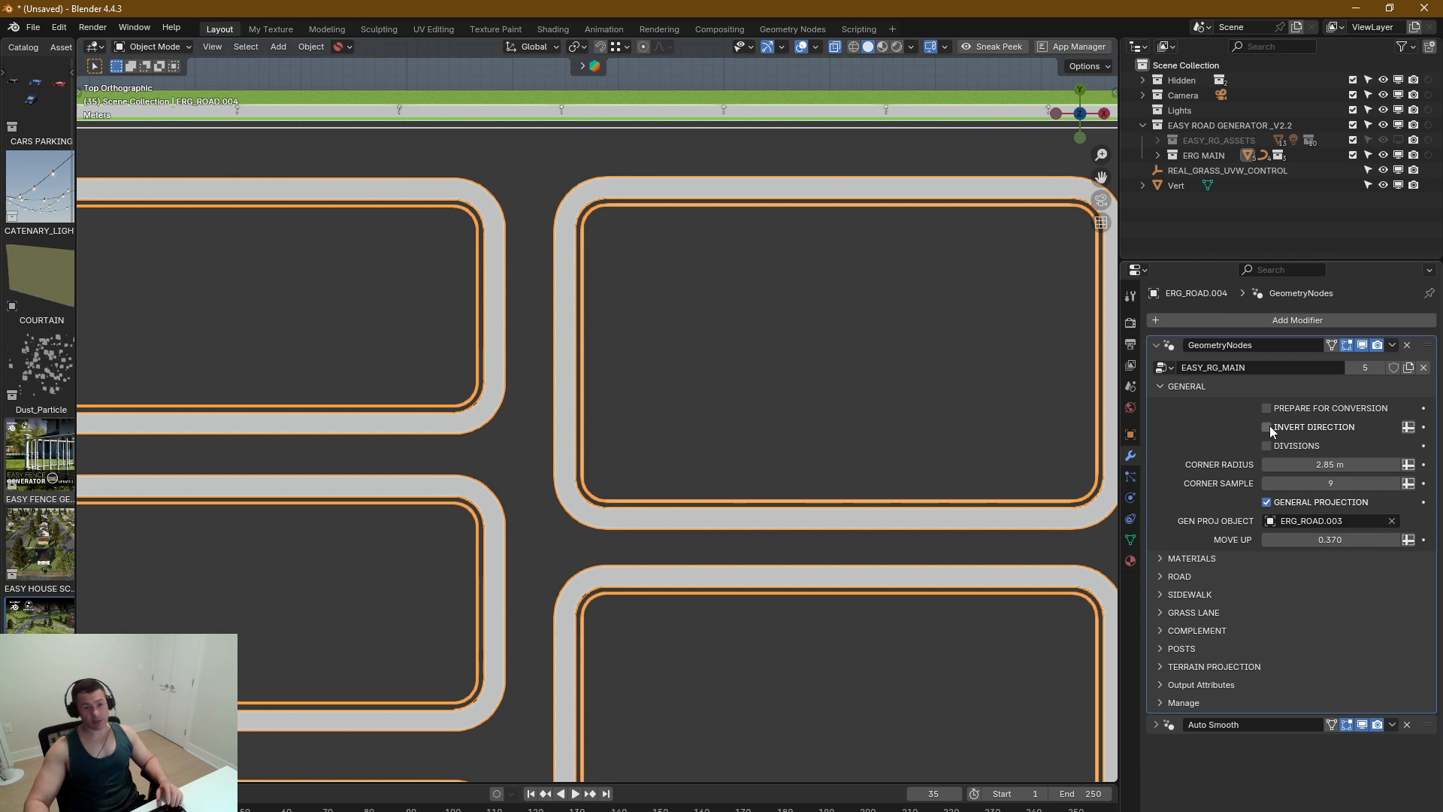
{"action": "left_click", "coordinate": [1266, 427]}
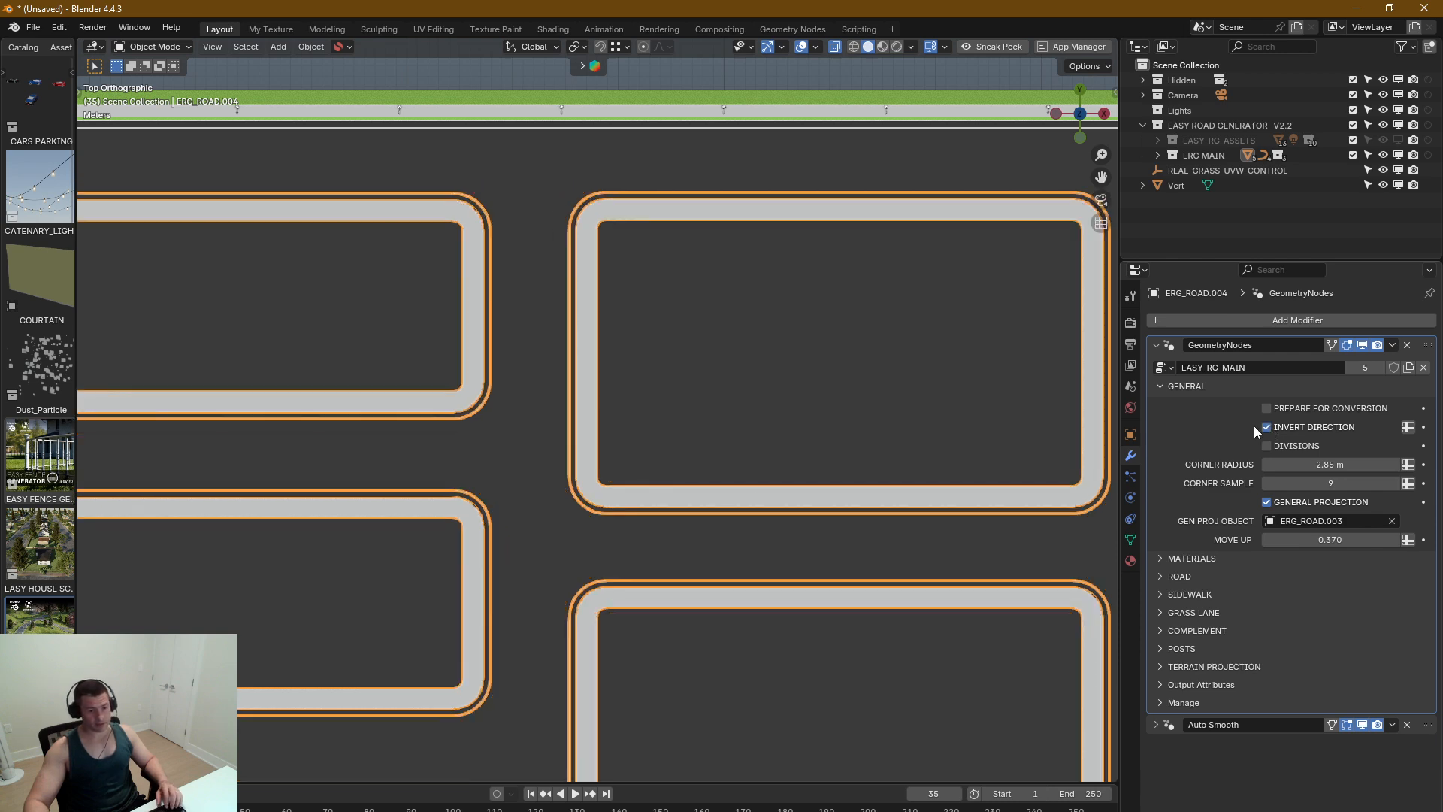
Step: Separate the upper large island face into its own object and return to Object Mode
{"action": "scroll", "coordinate": [577, 410], "scroll_direction": "down", "scroll_amount": 3}
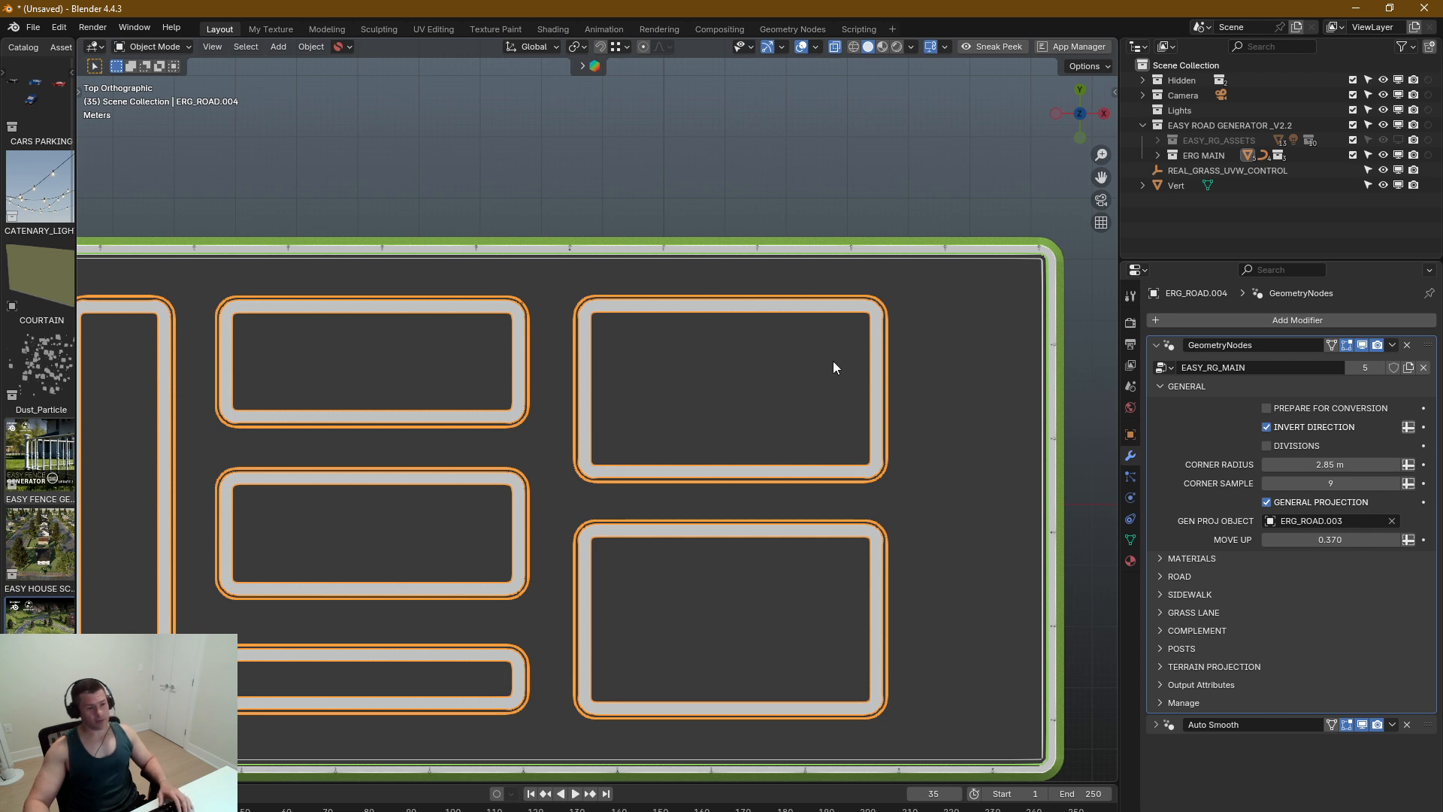
{"action": "key", "text": "Tab"}
{"action": "left_click_drag", "start_coordinate": [930, 278], "coordinate": [565, 492]}
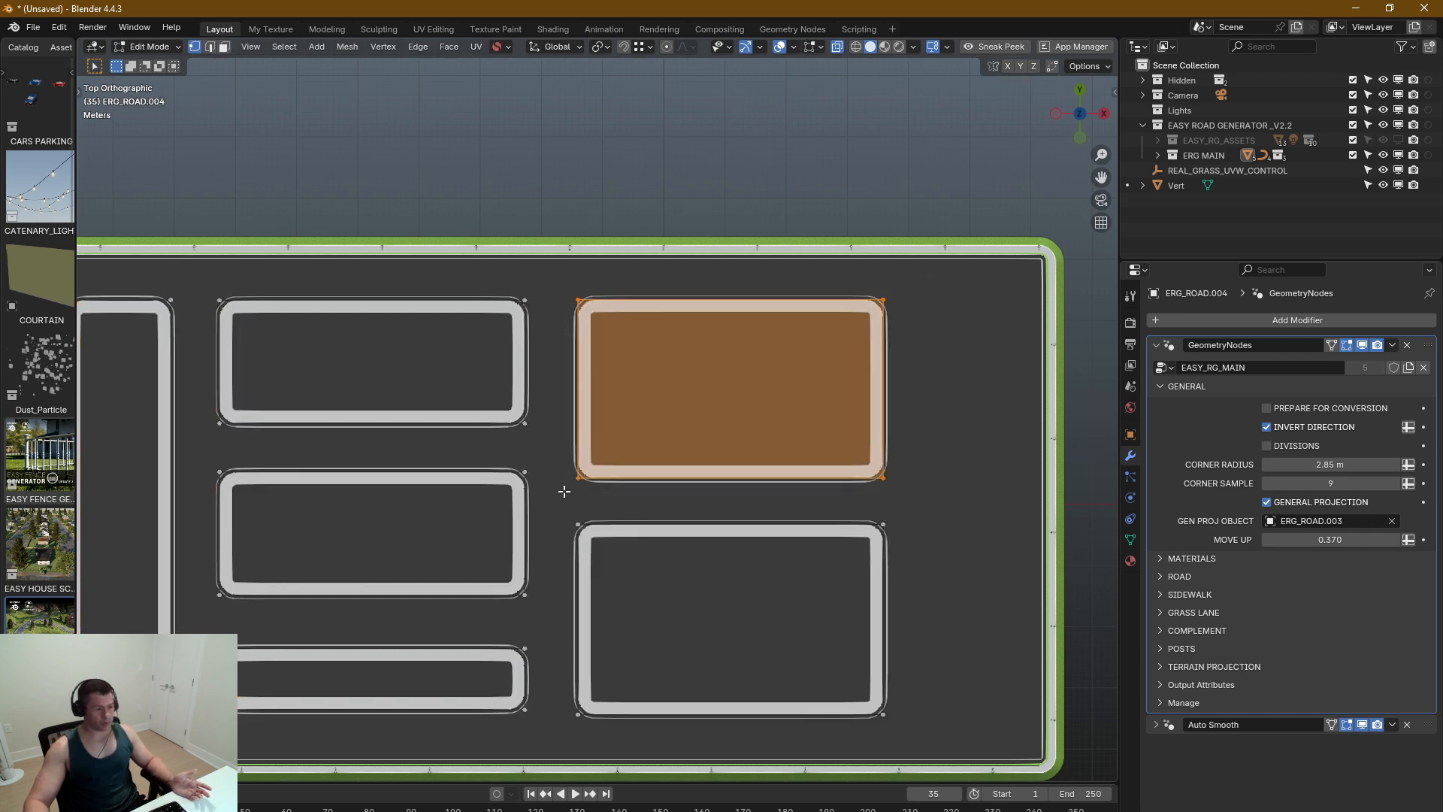
{"action": "key", "text": "x"}
{"action": "left_click", "coordinate": [733, 441]}
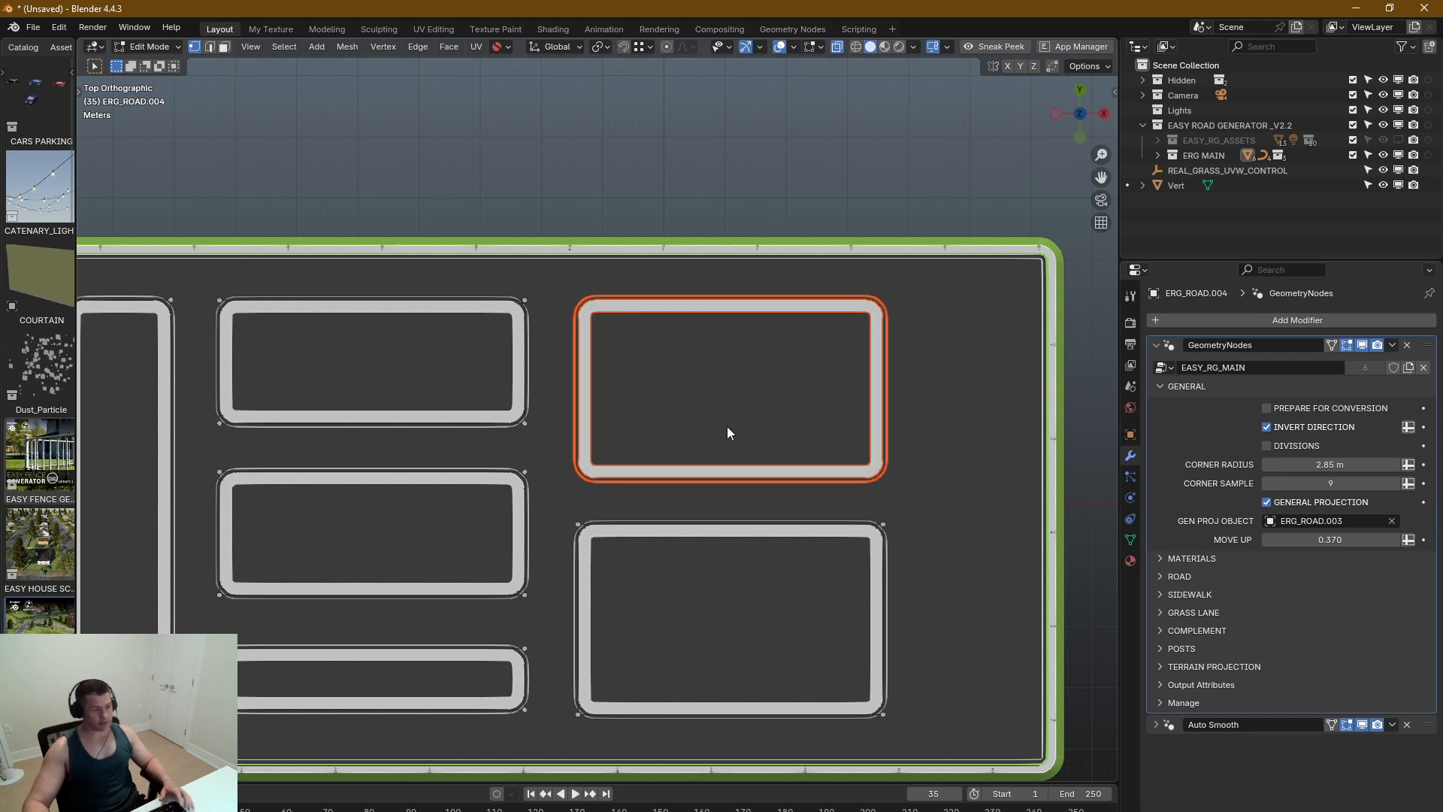
{"action": "key", "text": "Tab"}
Step: Toggle Invert Direction off and on for the separated island to compare both sidewalk directions, leaving it enabled
{"action": "left_click", "coordinate": [597, 312]}
{"action": "left_click", "coordinate": [1265, 428]}
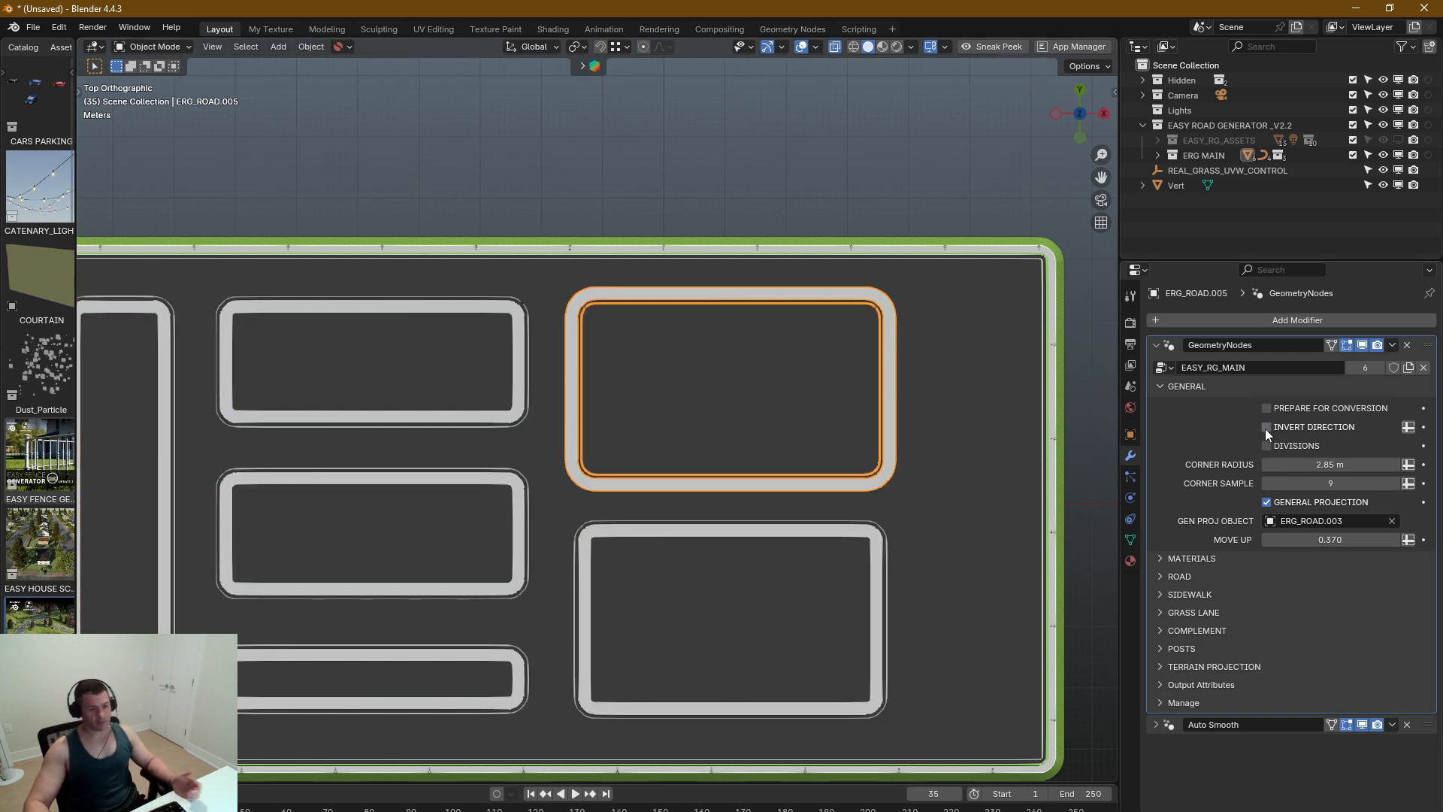
{"action": "left_click", "coordinate": [1265, 428]}
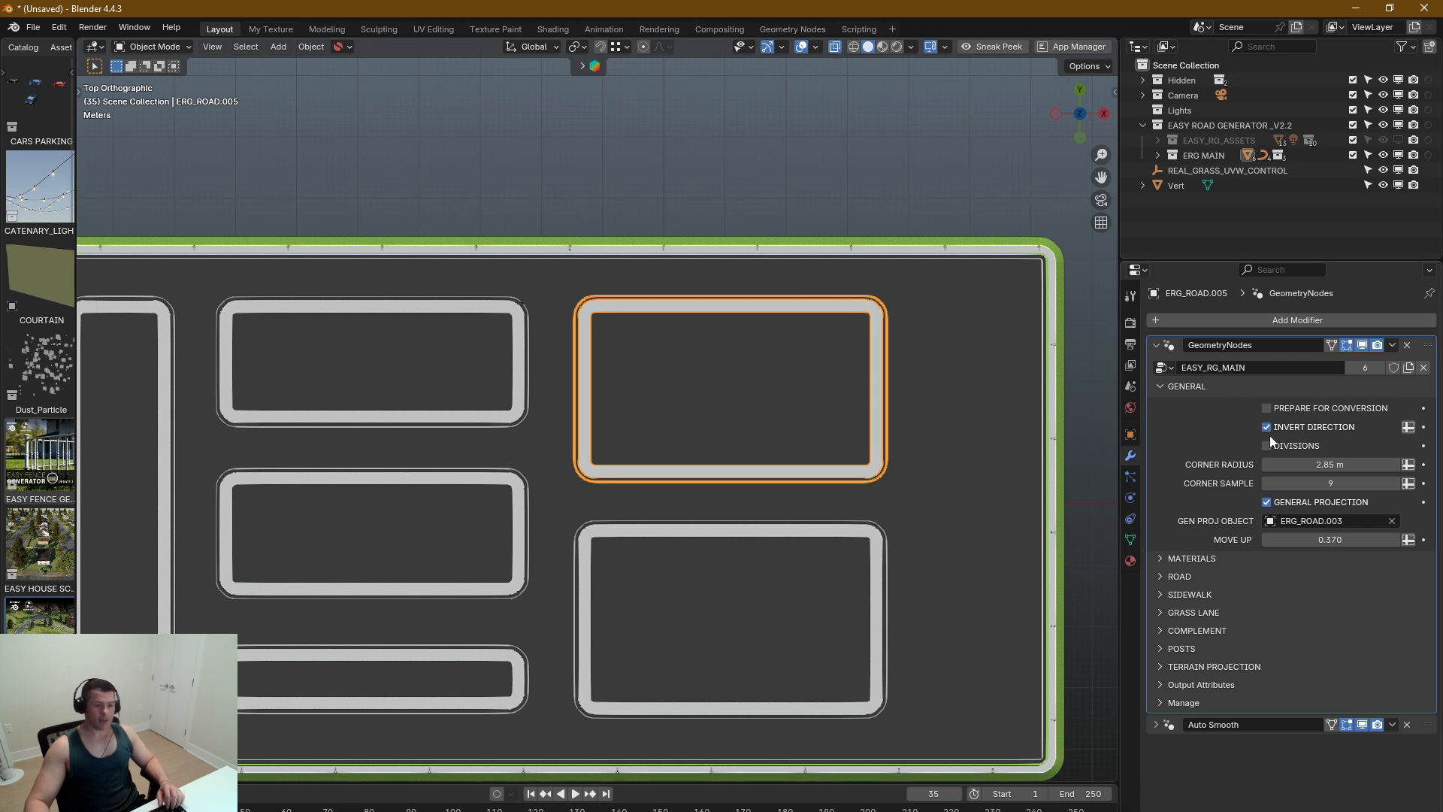
{"action": "left_click", "coordinate": [1270, 427]}
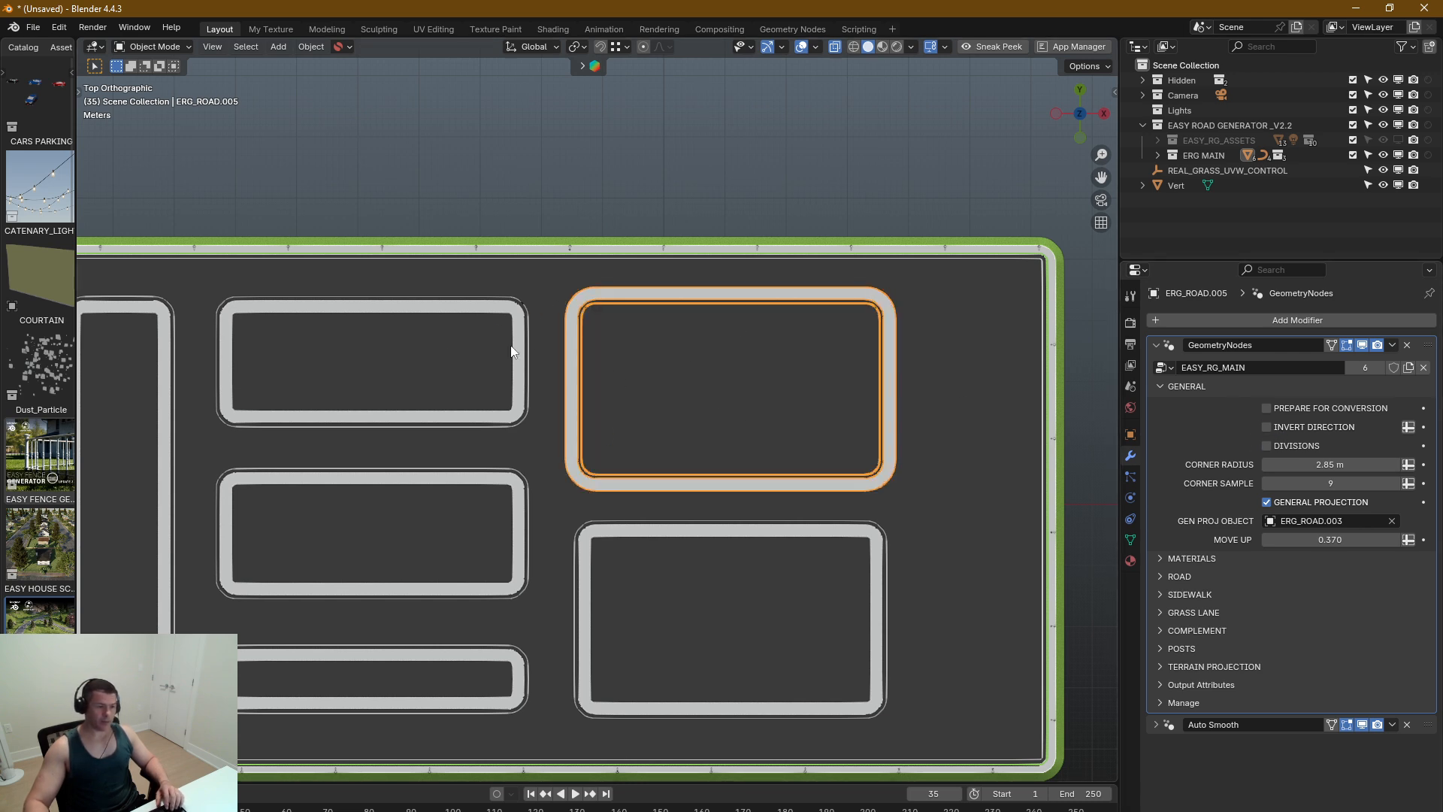
{"action": "scroll", "coordinate": [667, 385], "scroll_direction": "up", "scroll_amount": 3}
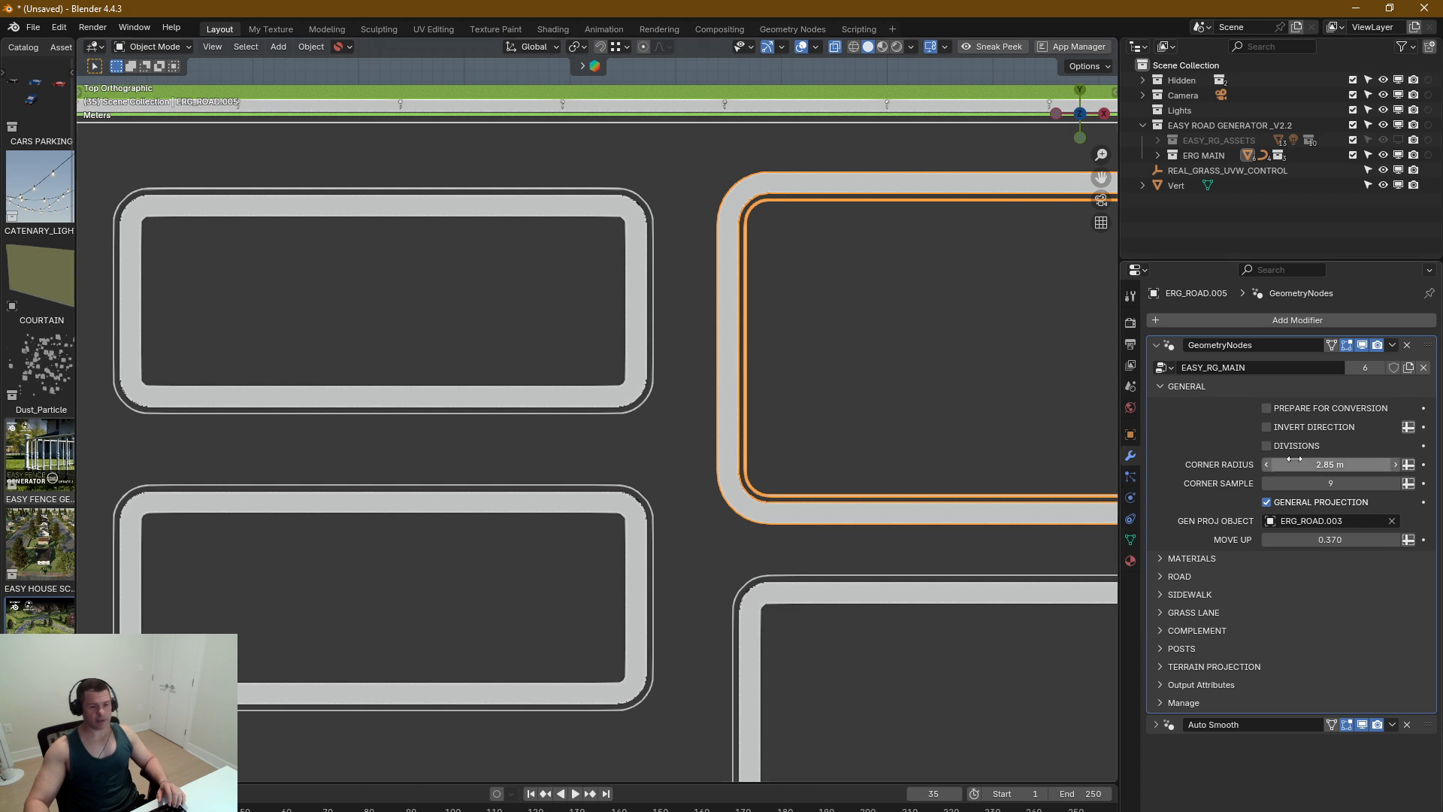
{"action": "left_click", "coordinate": [1266, 427]}
Step: Examine the complete island layout on the rectangular road from an angled view and from above
{"action": "scroll", "coordinate": [759, 352], "scroll_direction": "down", "scroll_amount": 1}
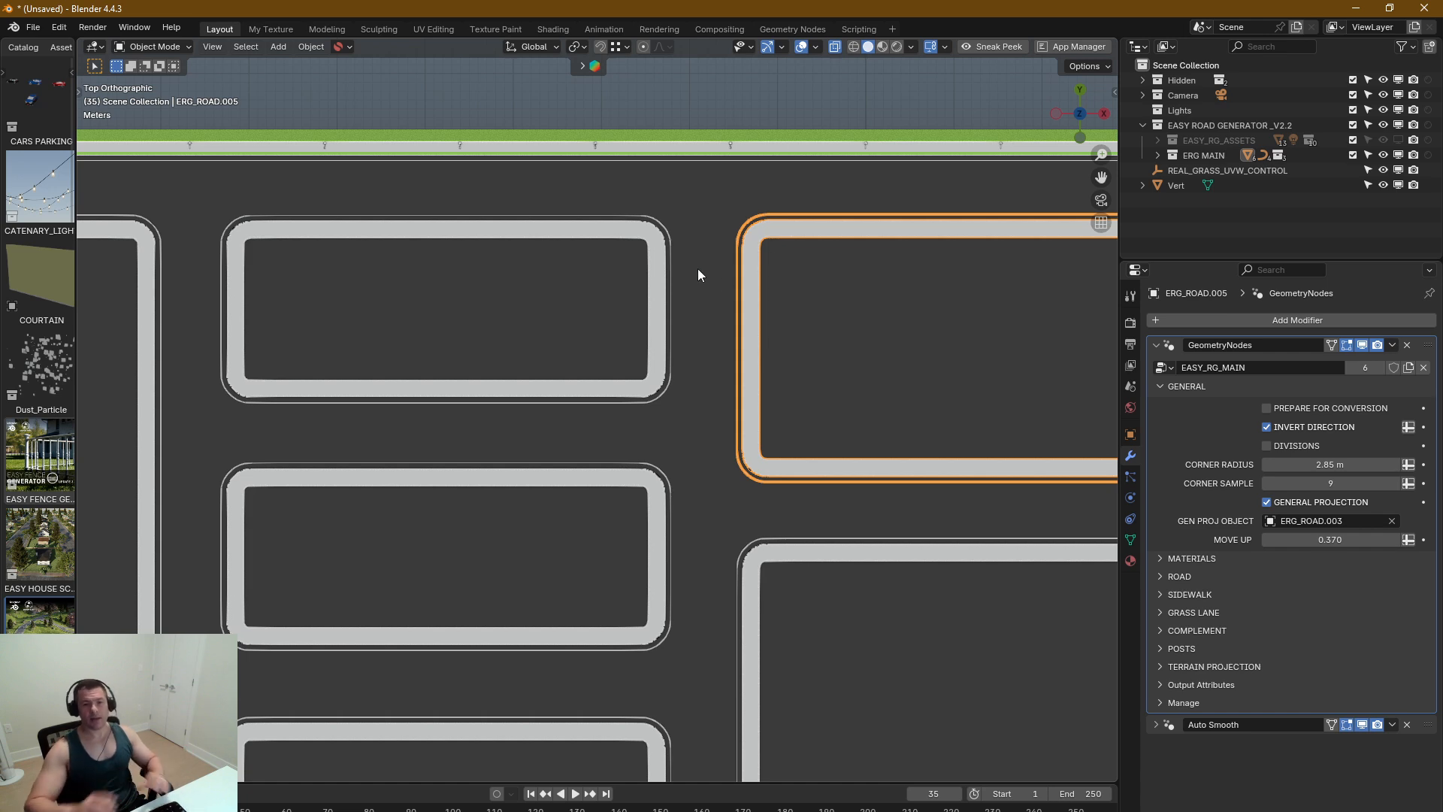
{"action": "middle_click_drag", "start_coordinate": [750, 434], "coordinate": [716, 411]}
{"action": "scroll", "coordinate": [715, 410], "scroll_direction": "down", "scroll_amount": 4}
{"action": "middle_click_drag", "start_coordinate": [673, 463], "coordinate": [686, 403], "text": "shift"}
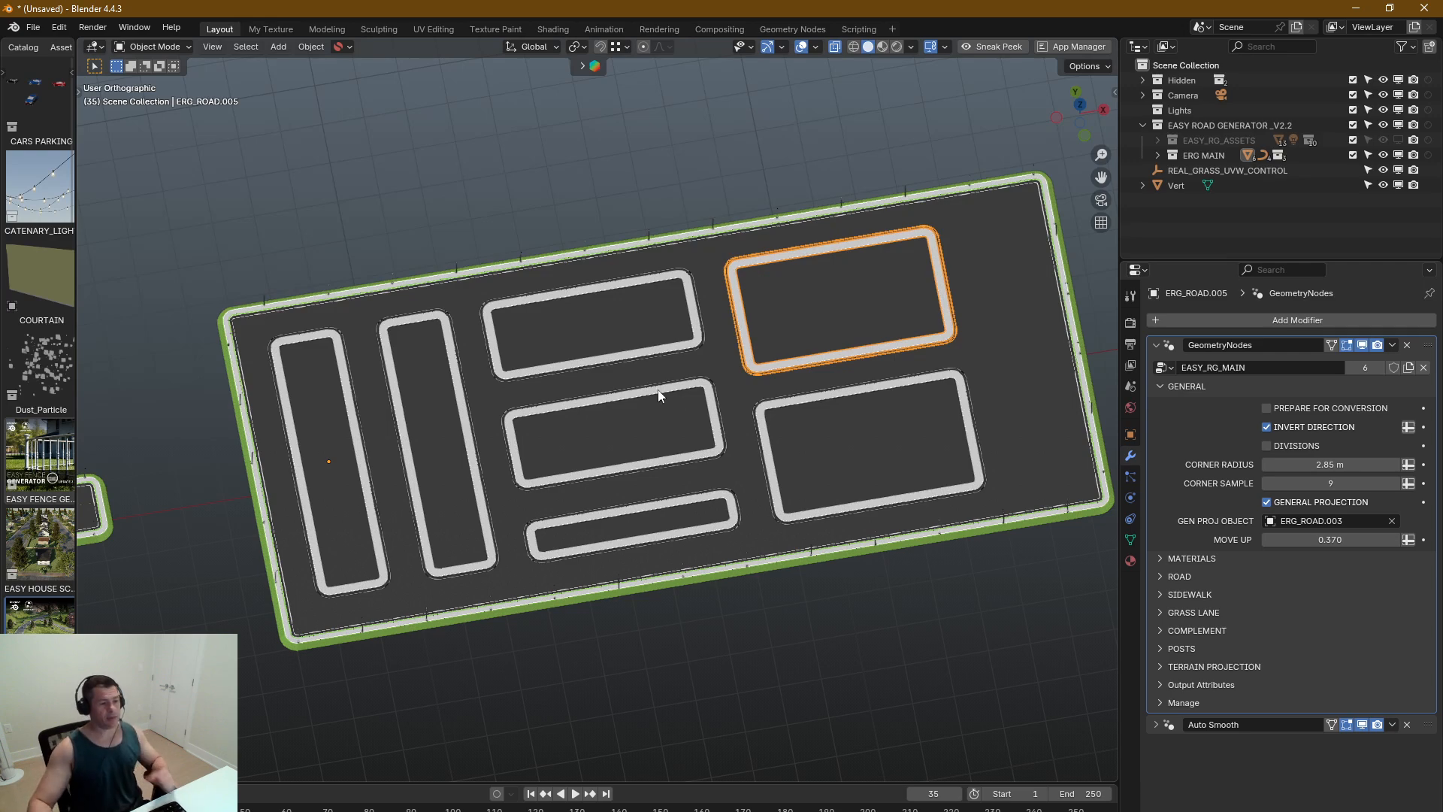
{"action": "scroll", "coordinate": [718, 377], "scroll_direction": "down", "scroll_amount": 4}
{"action": "middle_click_drag", "start_coordinate": [746, 389], "coordinate": [722, 407]}
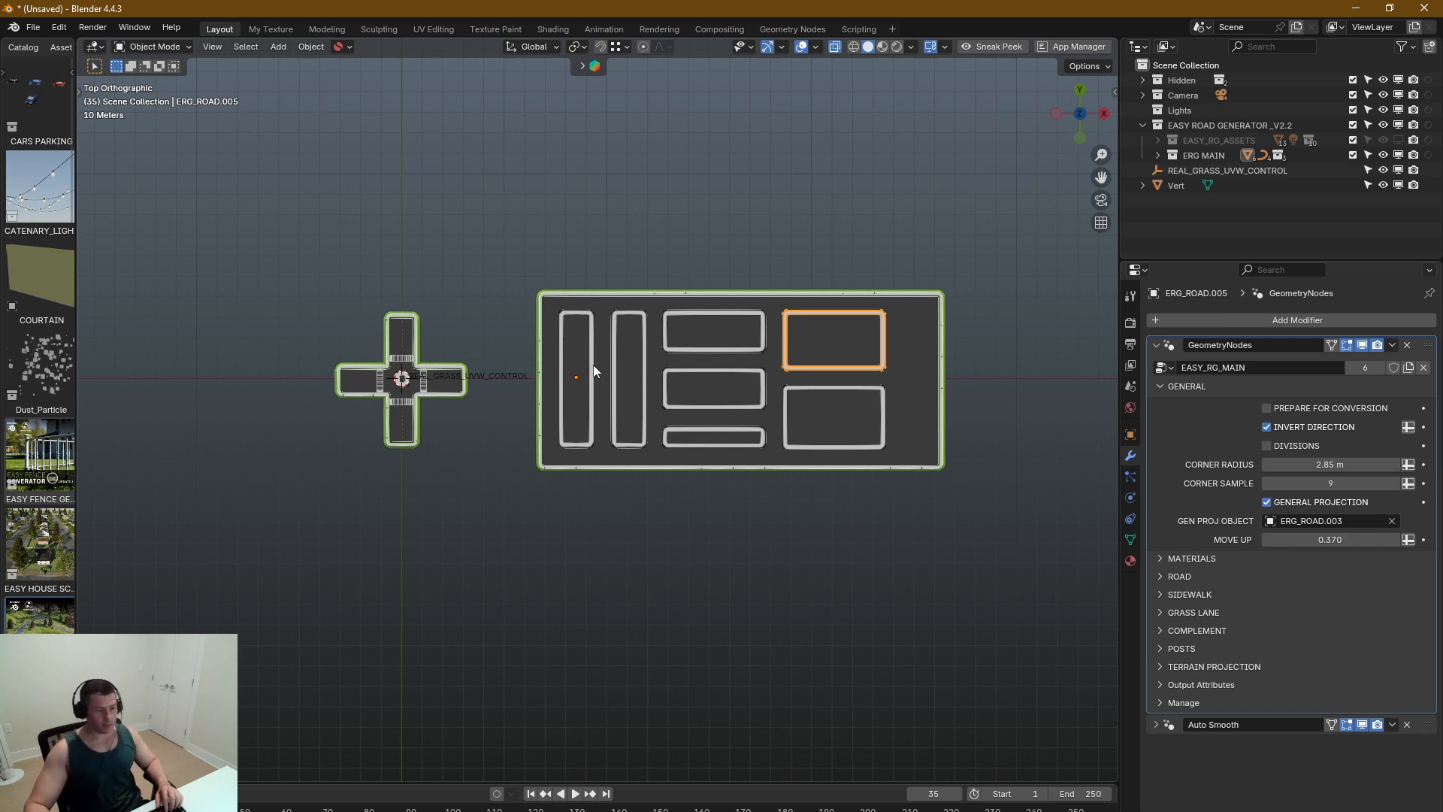
Step: Duplicate the cross intersection's east crosswalk curve along X onto the rectangular road and separate it into its own object
{"action": "scroll", "coordinate": [470, 372], "scroll_direction": "up", "scroll_amount": 10}
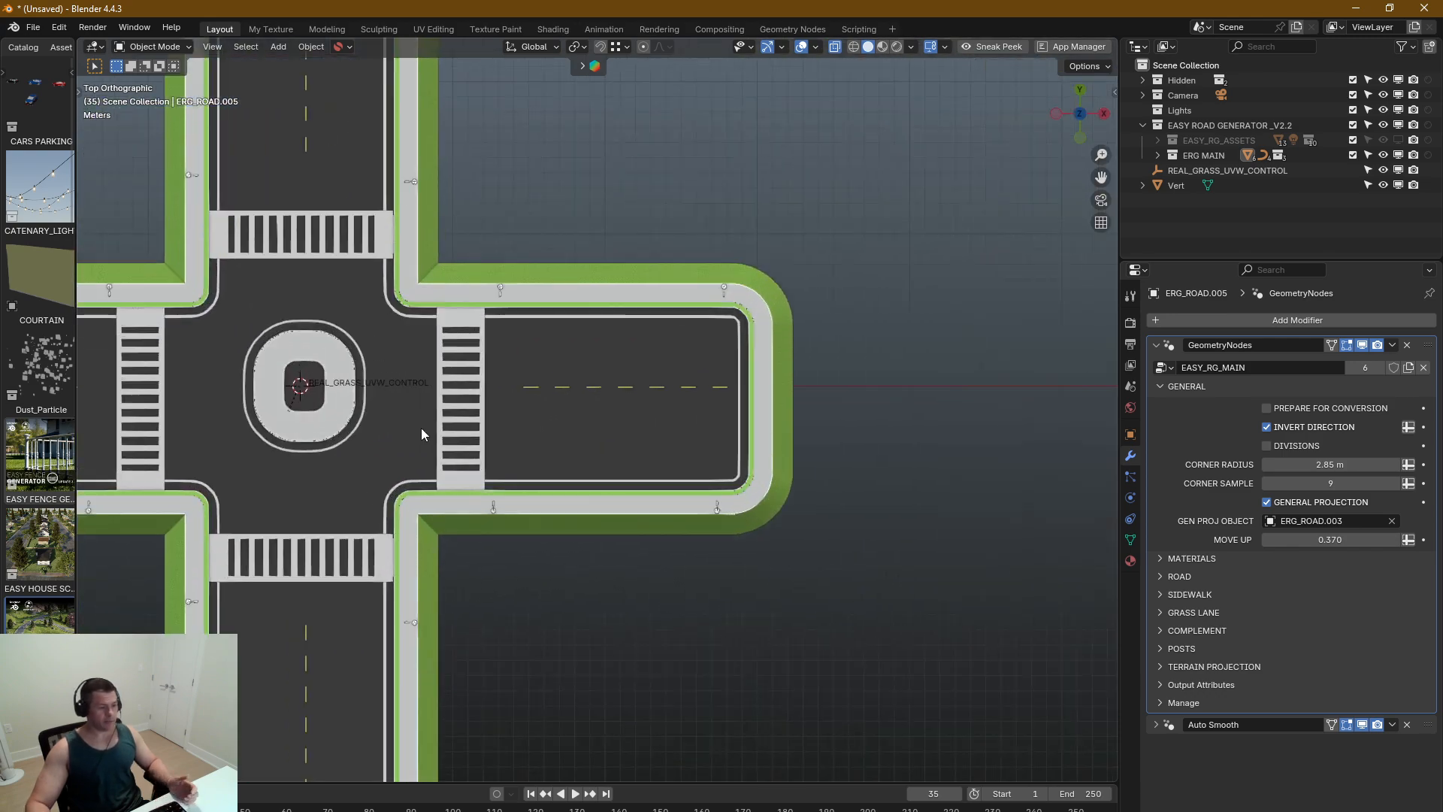
{"action": "left_click", "coordinate": [439, 439]}
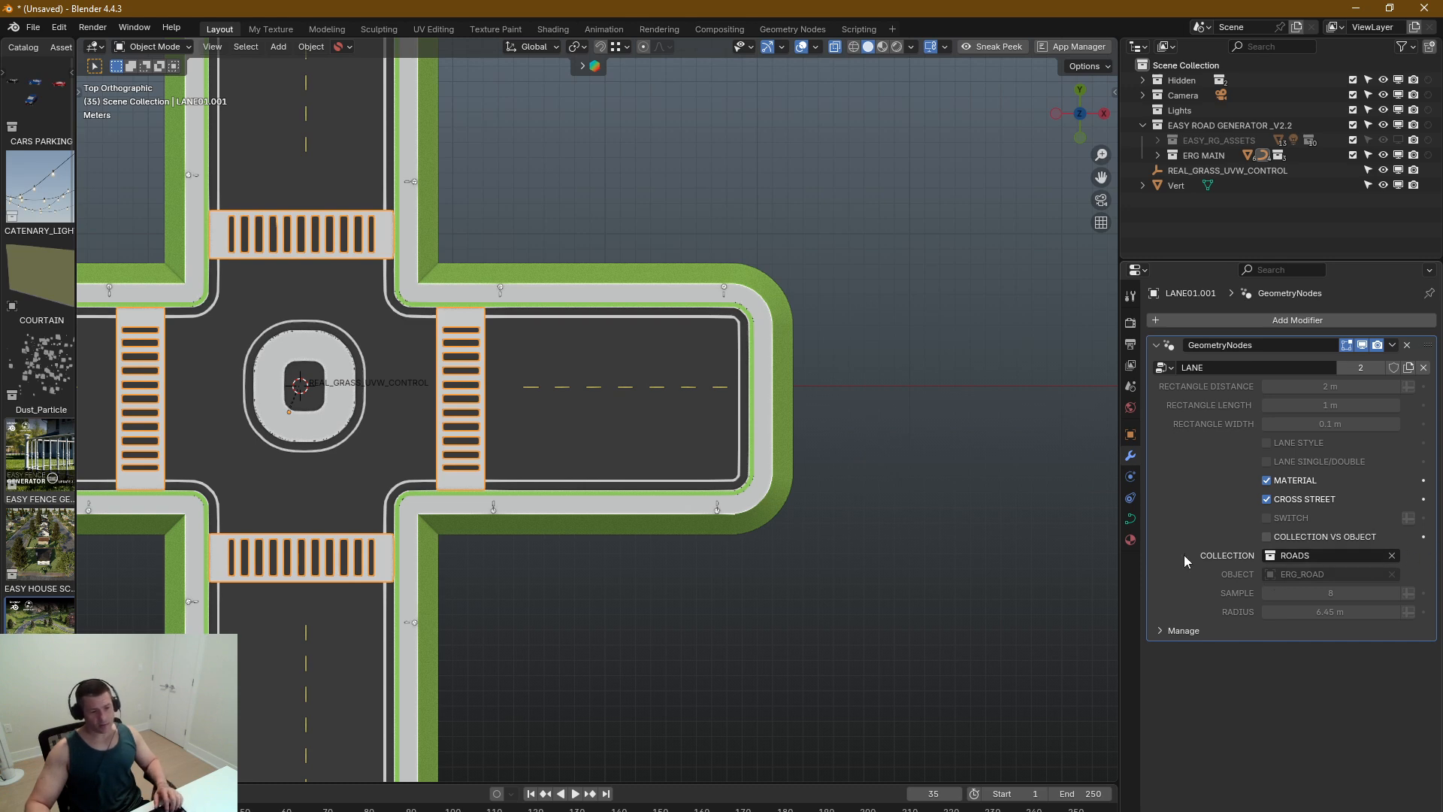
{"action": "scroll", "coordinate": [666, 482], "scroll_direction": "down", "scroll_amount": 5}
{"action": "middle_click_drag", "start_coordinate": [758, 519], "coordinate": [527, 490], "text": "shift"}
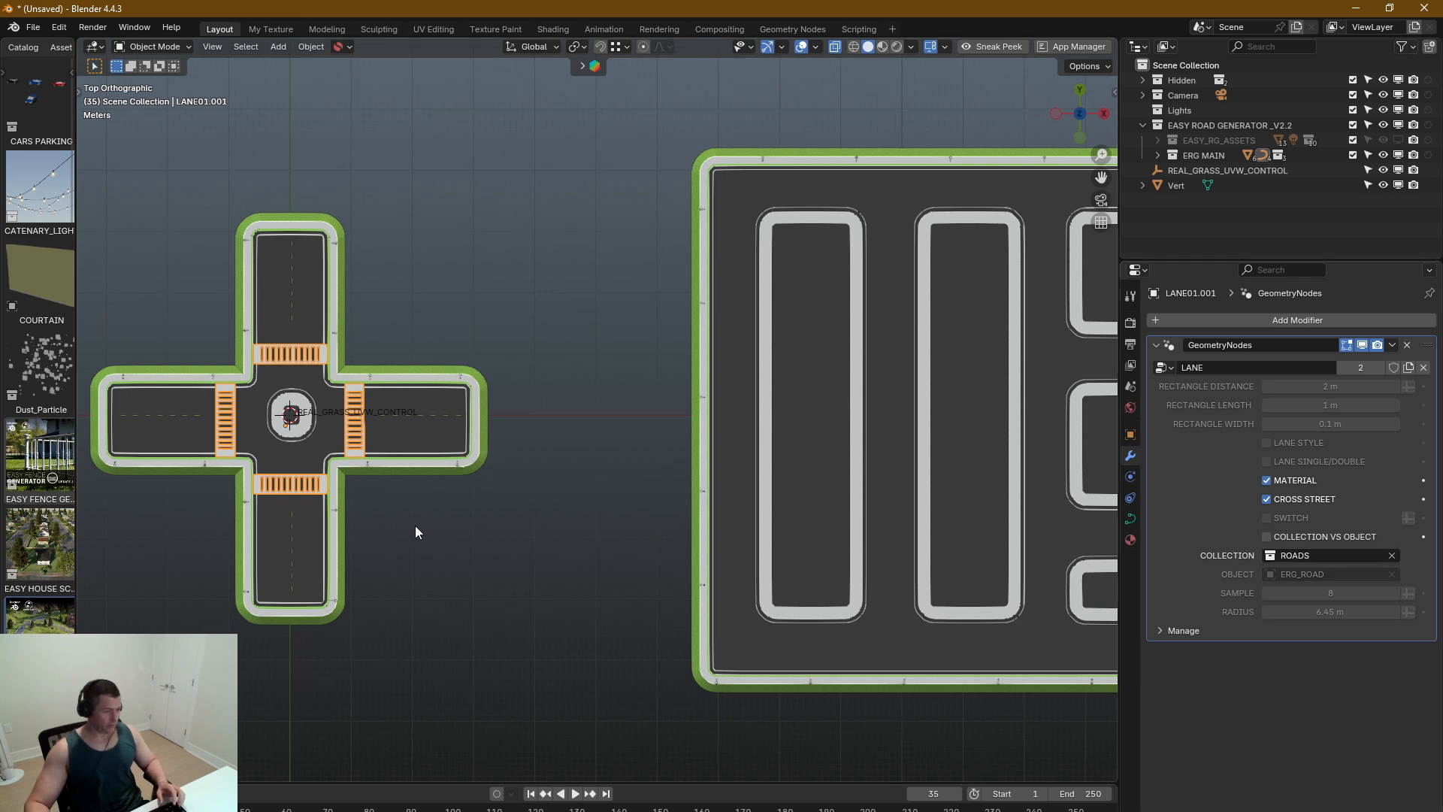
{"action": "key", "text": "Tab"}
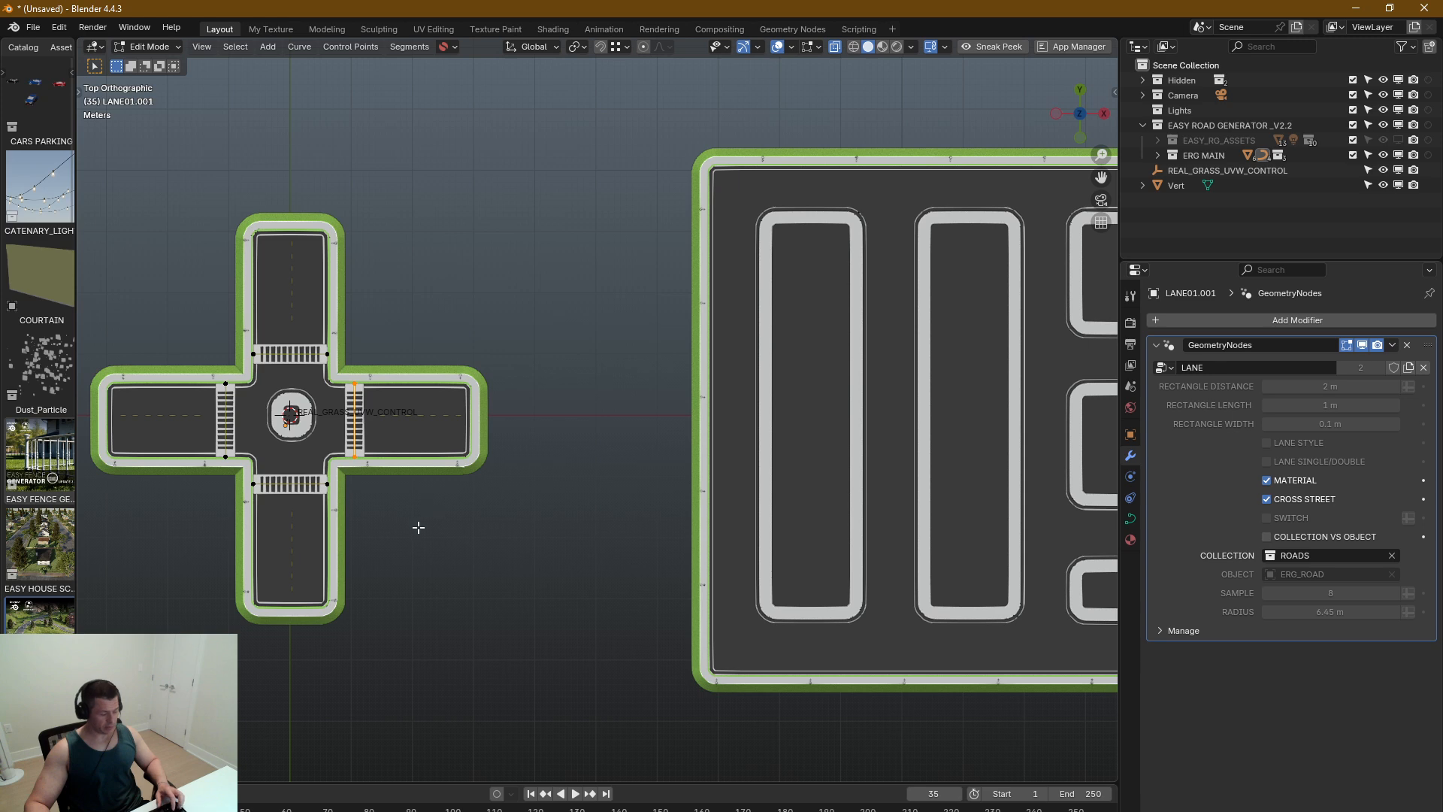
{"action": "key", "text": "shift+d"}
{"action": "key", "text": "x"}
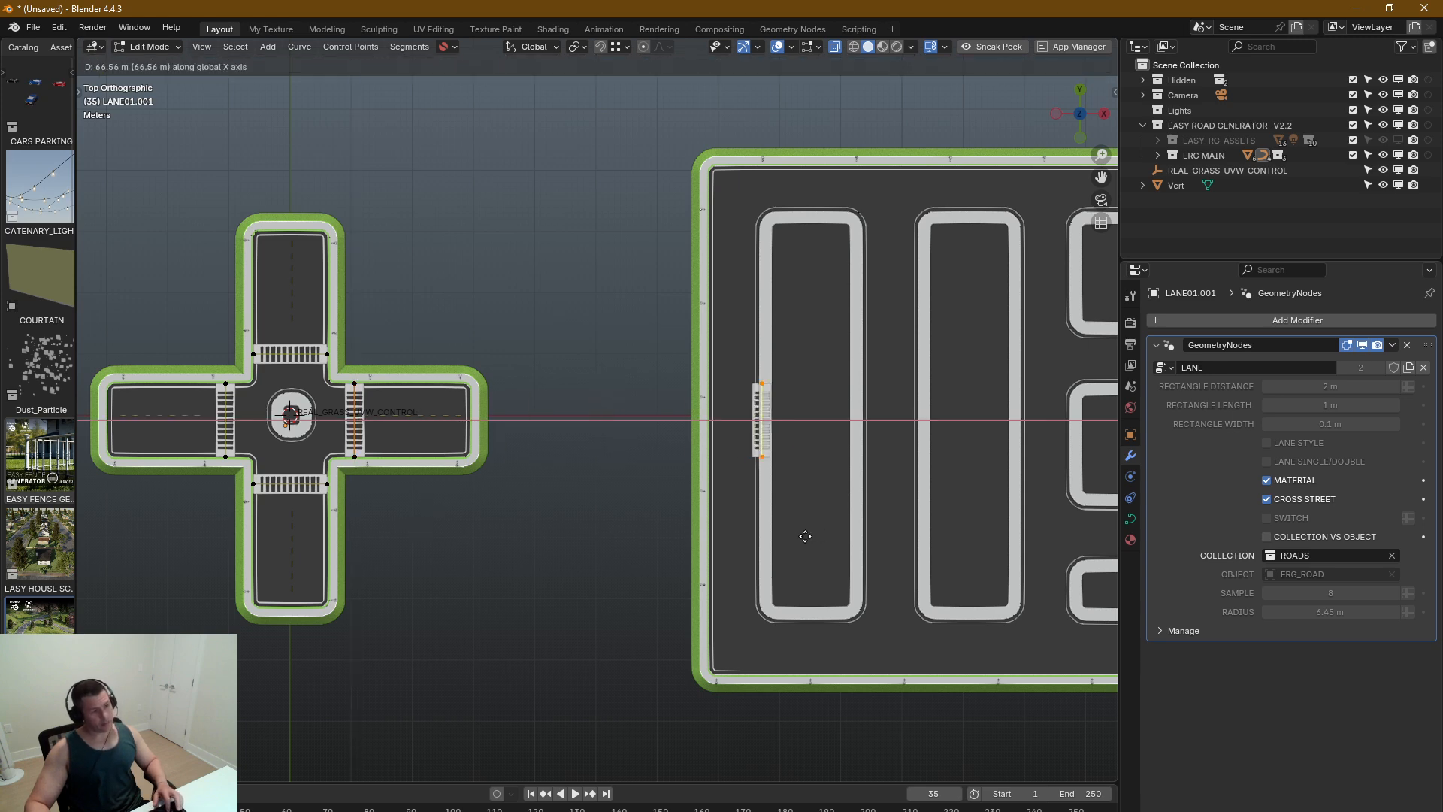
{"action": "left_click", "coordinate": [801, 535]}
{"action": "key", "text": "p"}
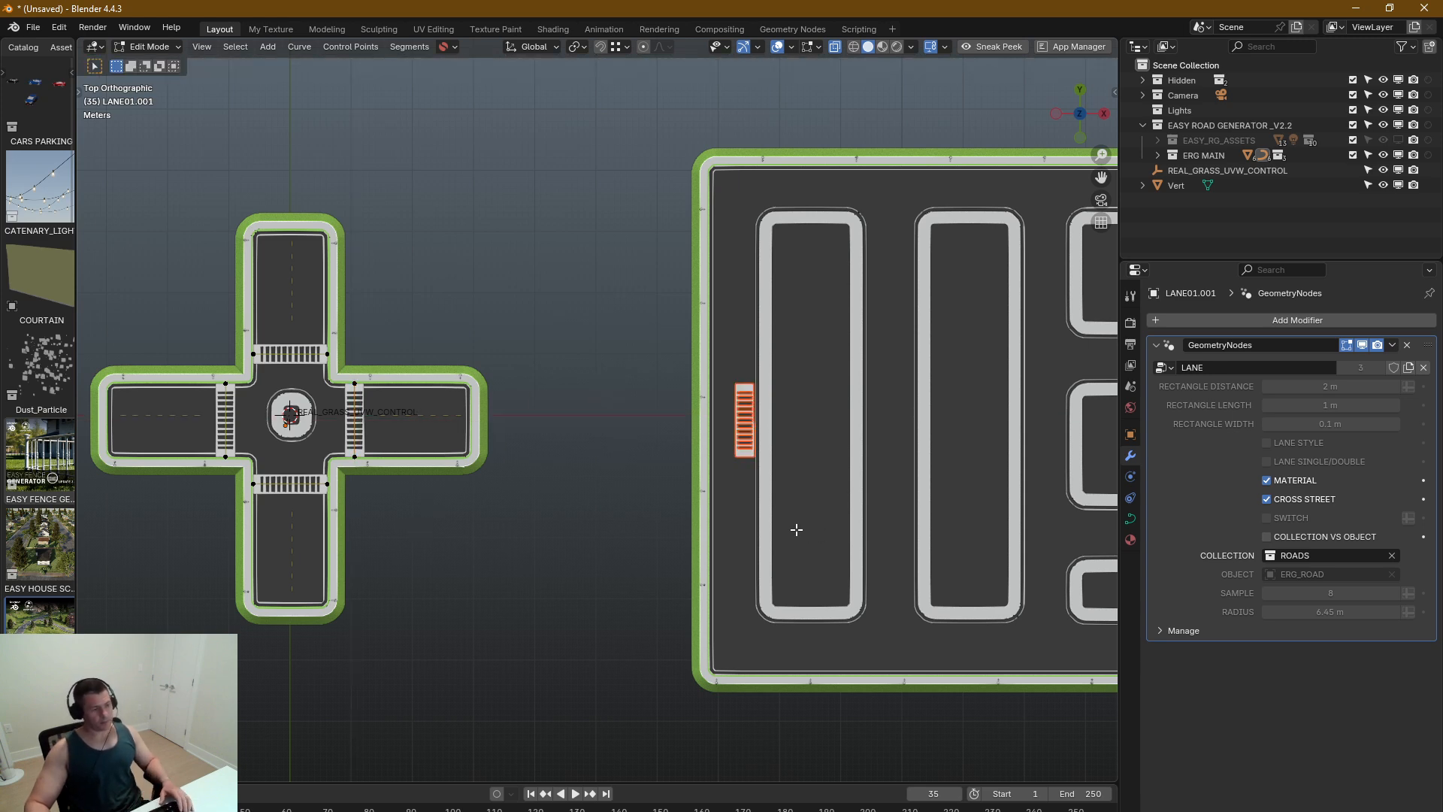
{"action": "key", "text": "Tab"}
Step: Clear the copied crosswalk's ROADS collection, enable Collection vs Object, and set its object to the rectangular road, ERG_ROAD.003
{"action": "left_click", "coordinate": [742, 456]}
{"action": "middle_click_drag", "start_coordinate": [741, 463], "coordinate": [776, 455]}
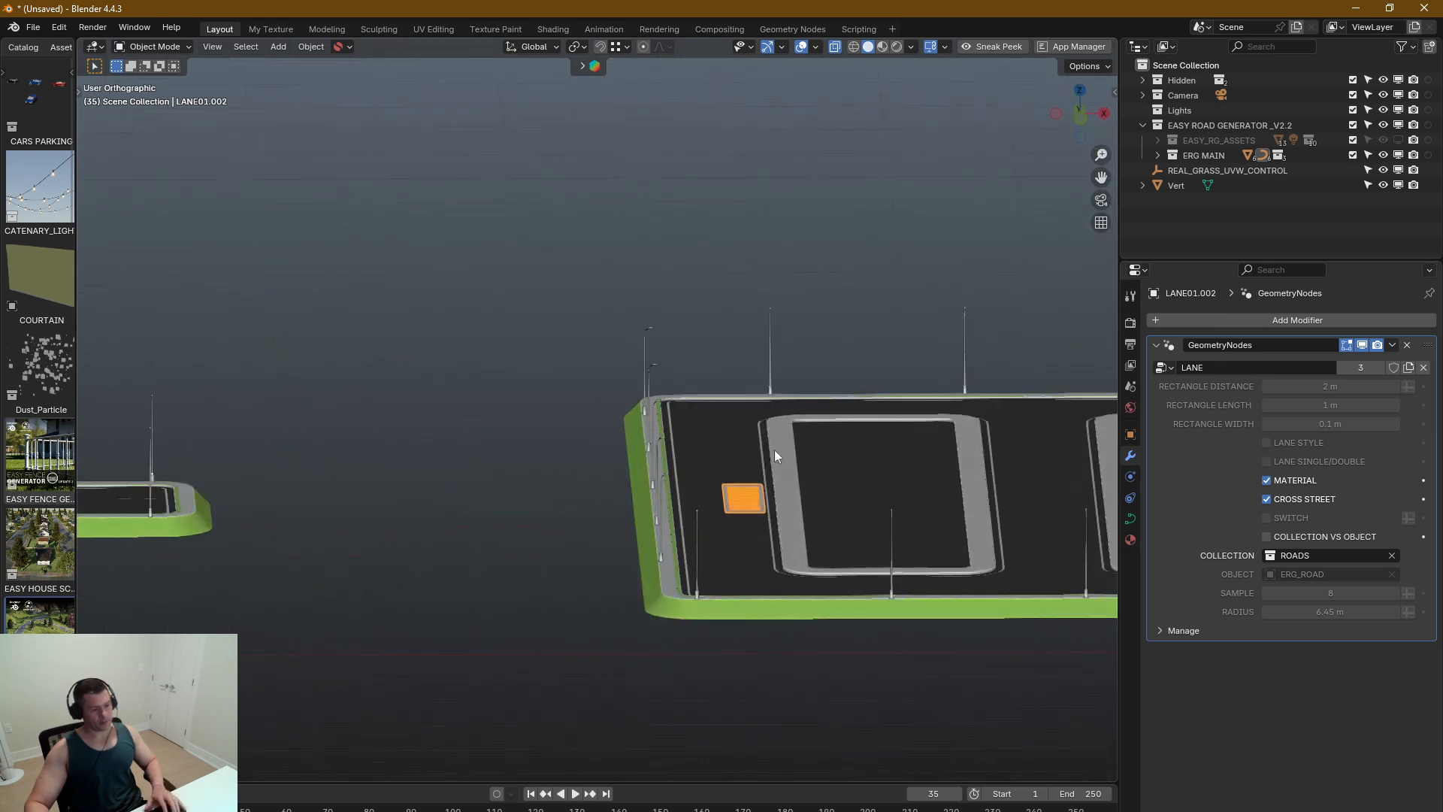
{"action": "mouse_move", "coordinate": [806, 389]}
{"action": "middle_mouse_down"}
{"action": "mouse_move", "coordinate": [818, 372]}
{"action": "mouse_move", "coordinate": [801, 386]}
{"action": "middle_mouse_up"}
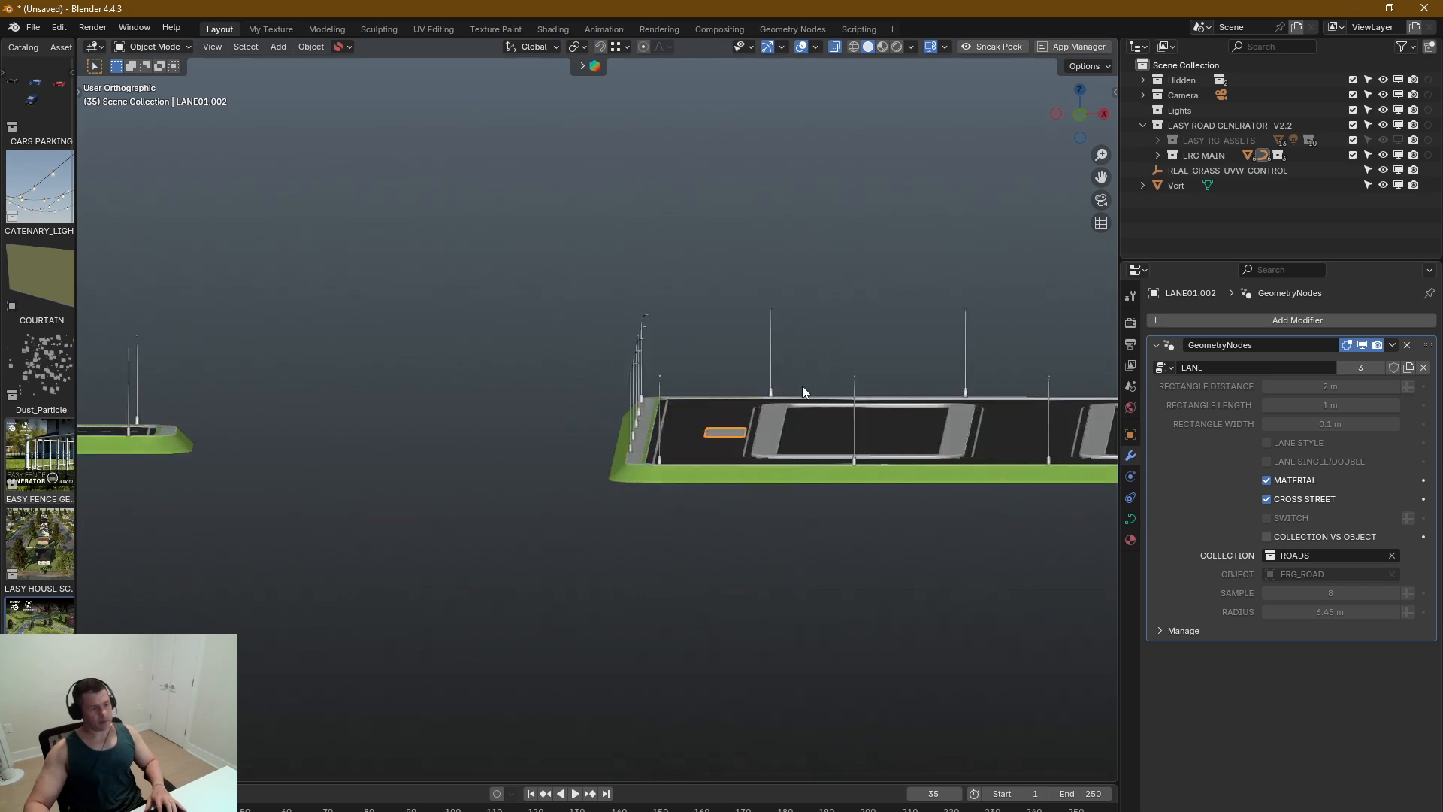
{"action": "left_click", "coordinate": [1393, 556]}
{"action": "middle_click_drag", "start_coordinate": [818, 299], "coordinate": [713, 454]}
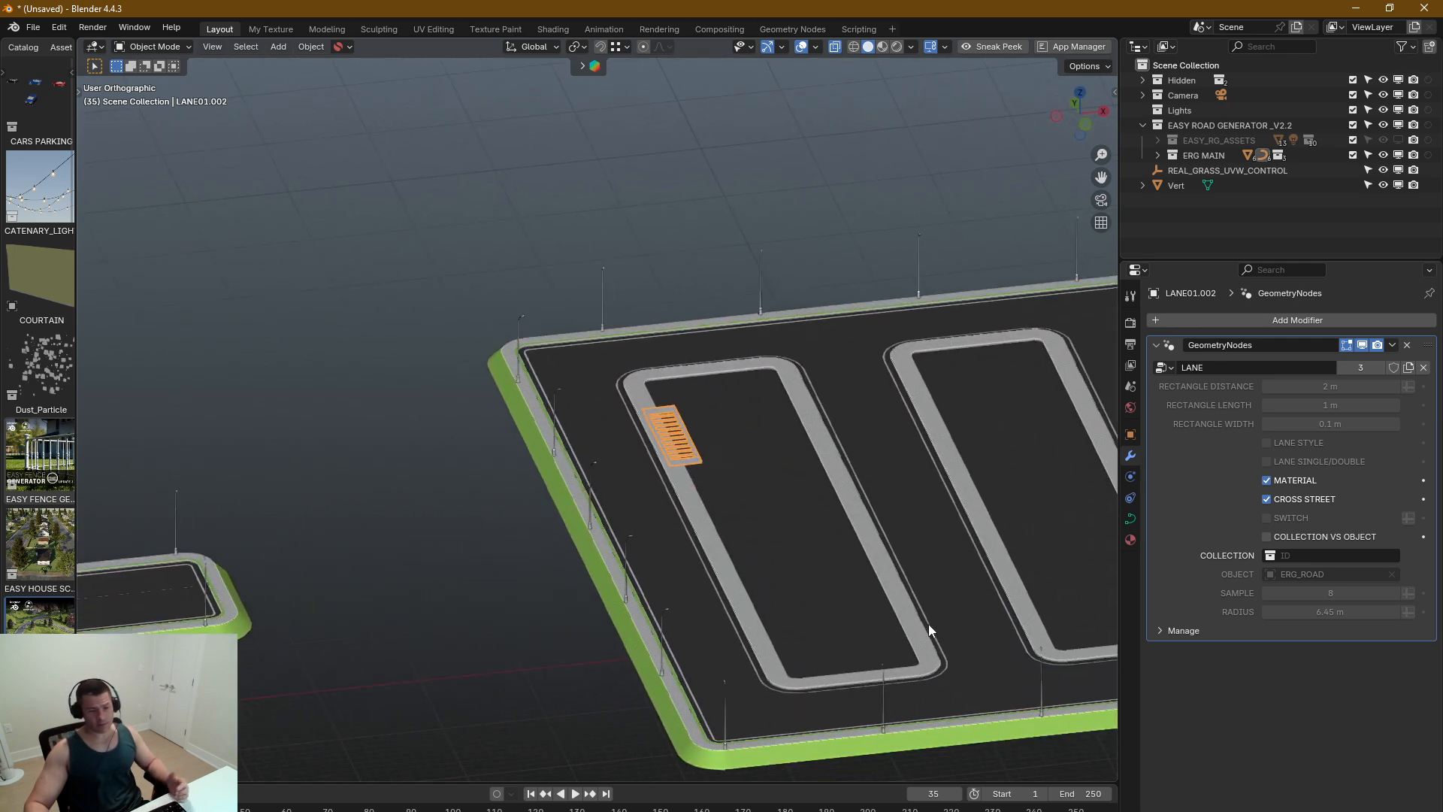
{"action": "left_click", "coordinate": [1269, 537]}
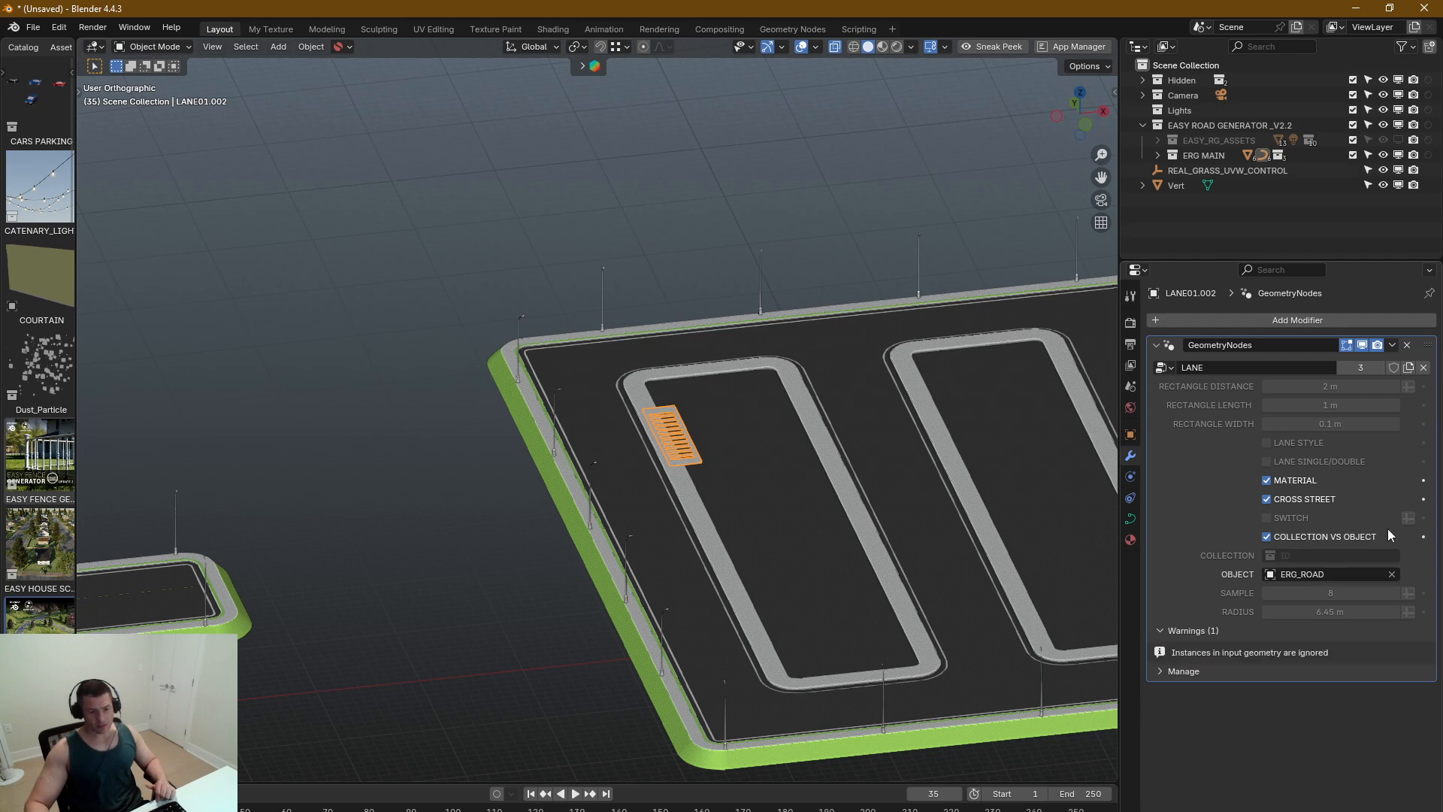
{"action": "left_click", "coordinate": [1392, 573]}
{"action": "left_click", "coordinate": [1392, 574]}
{"action": "left_click", "coordinate": [719, 597]}
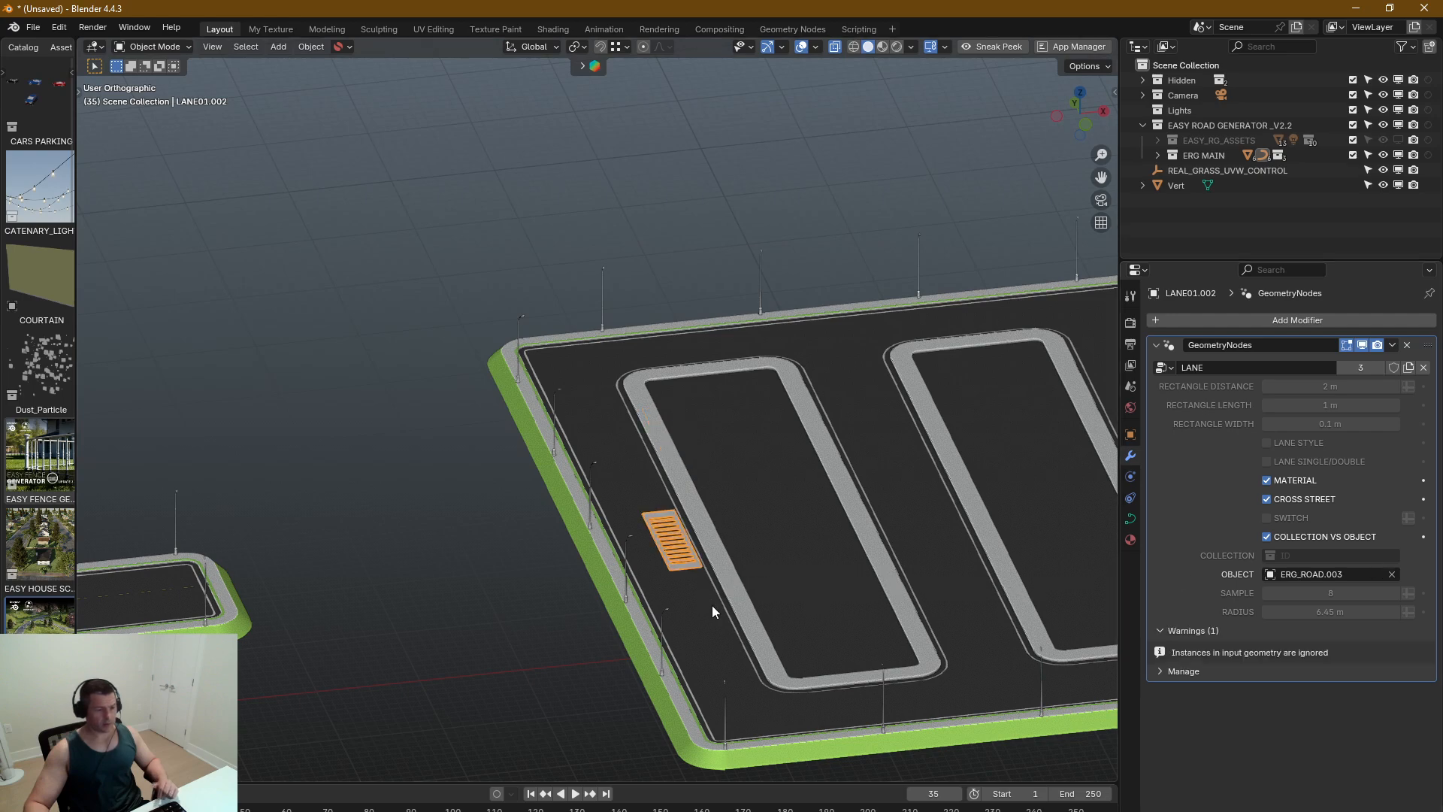
Step: Turn off Cross Street for the copied crosswalk and enable Lane Style and Lane Single/Double for a continuous double line
{"action": "key", "text": "KP_7"}
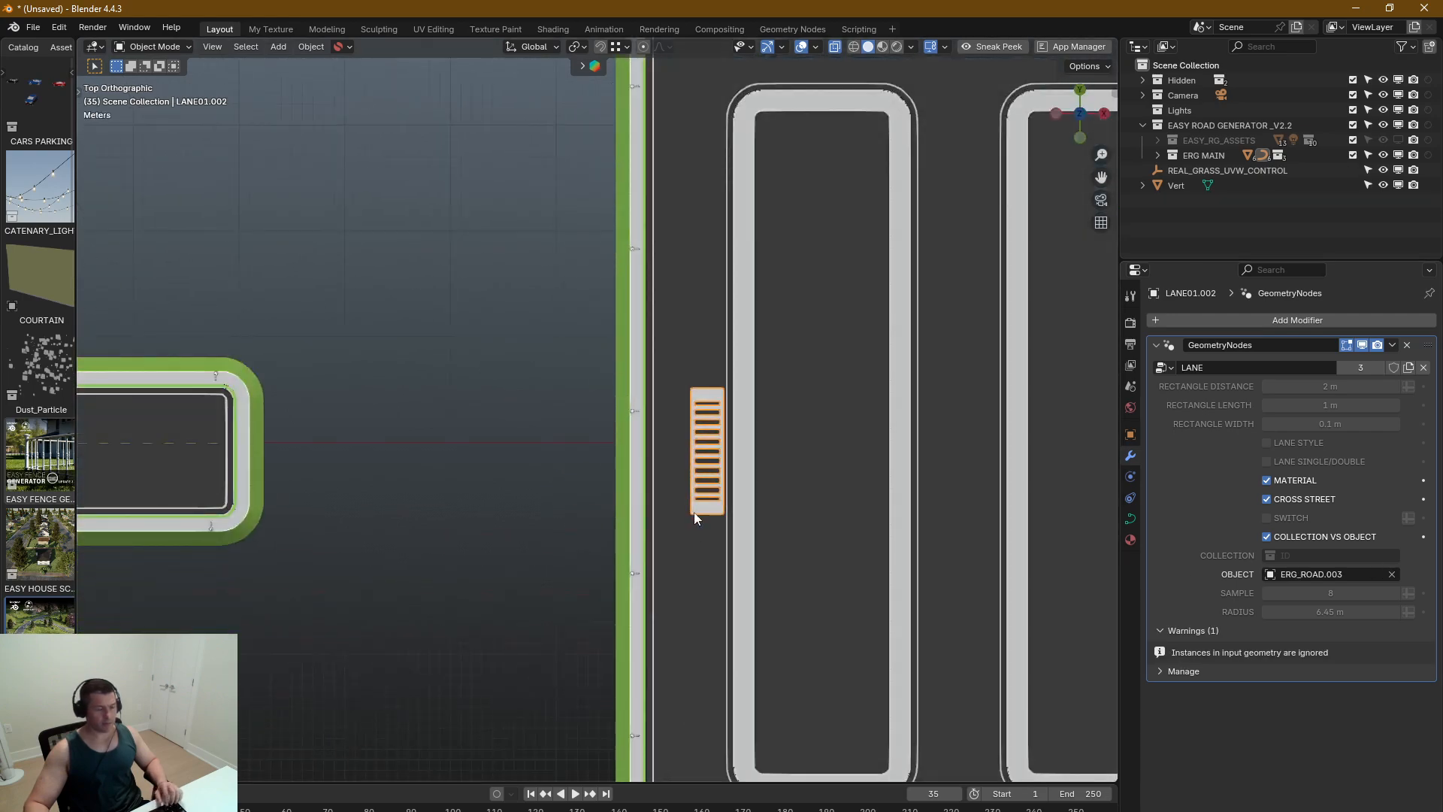
{"action": "scroll", "coordinate": [698, 489], "scroll_direction": "up", "scroll_amount": 3}
{"action": "scroll", "coordinate": [721, 451], "scroll_direction": "down", "scroll_amount": 6}
{"action": "middle_click_drag", "start_coordinate": [728, 440], "coordinate": [749, 476], "text": "shift"}
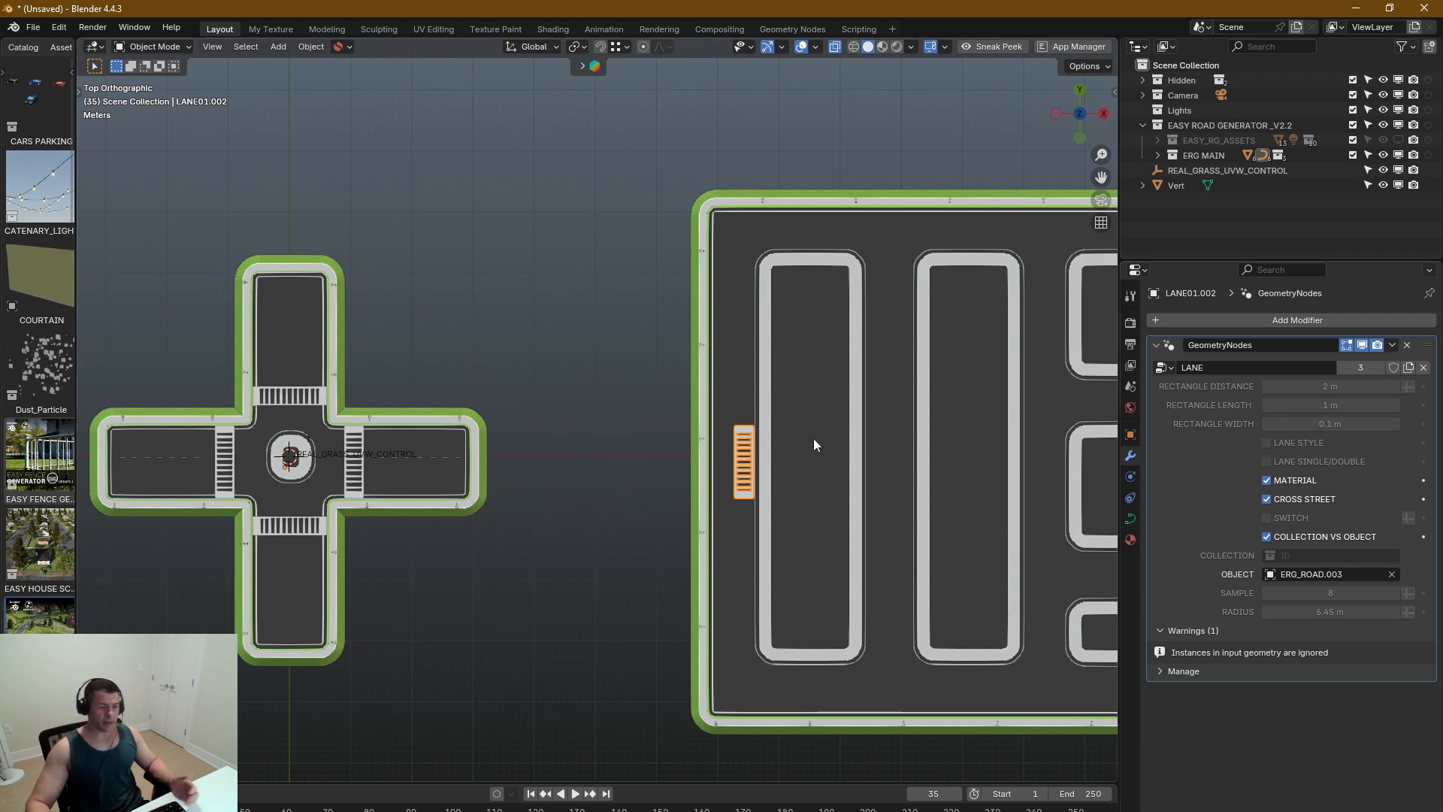
{"action": "scroll", "coordinate": [743, 459], "scroll_direction": "up", "scroll_amount": 7}
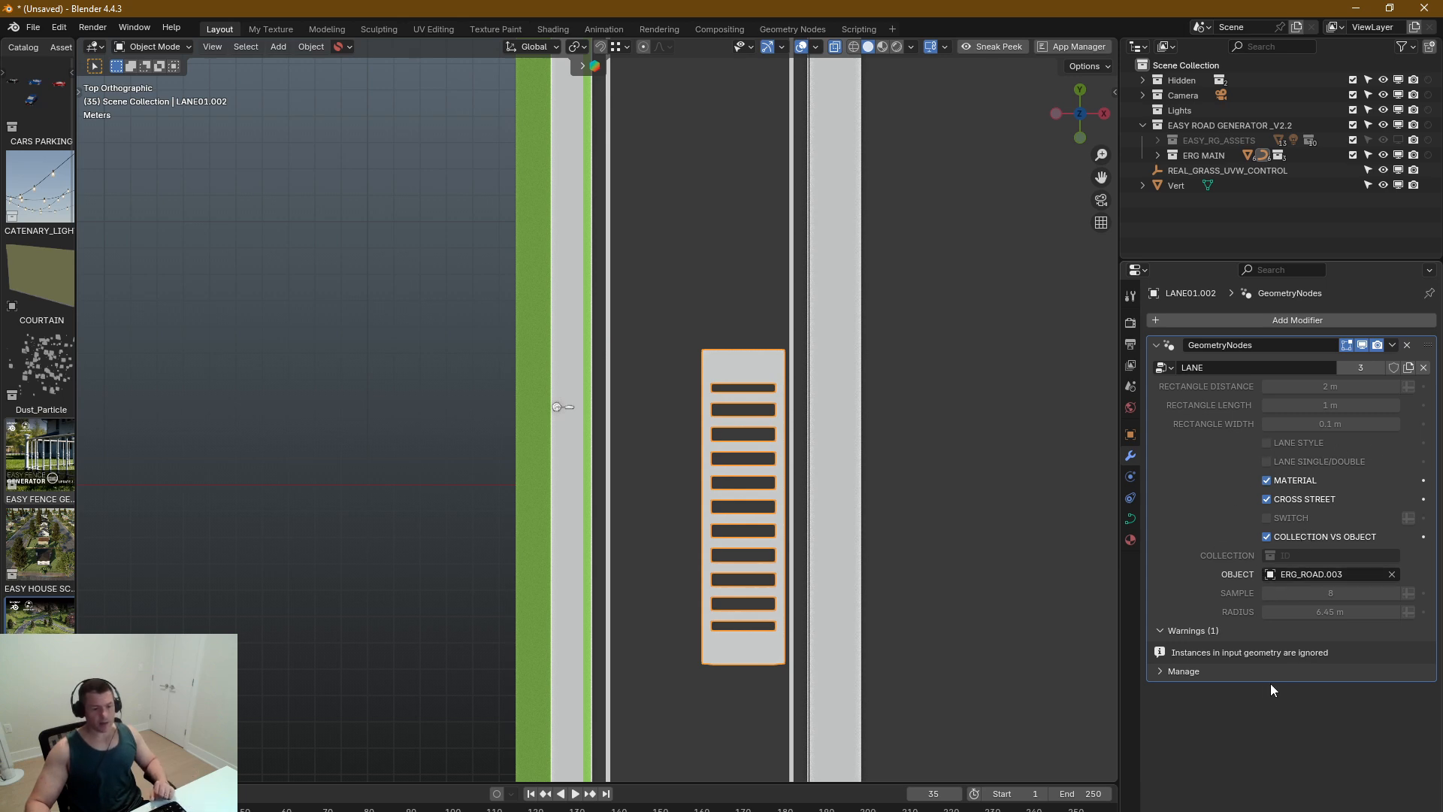
{"action": "left_click", "coordinate": [1267, 499]}
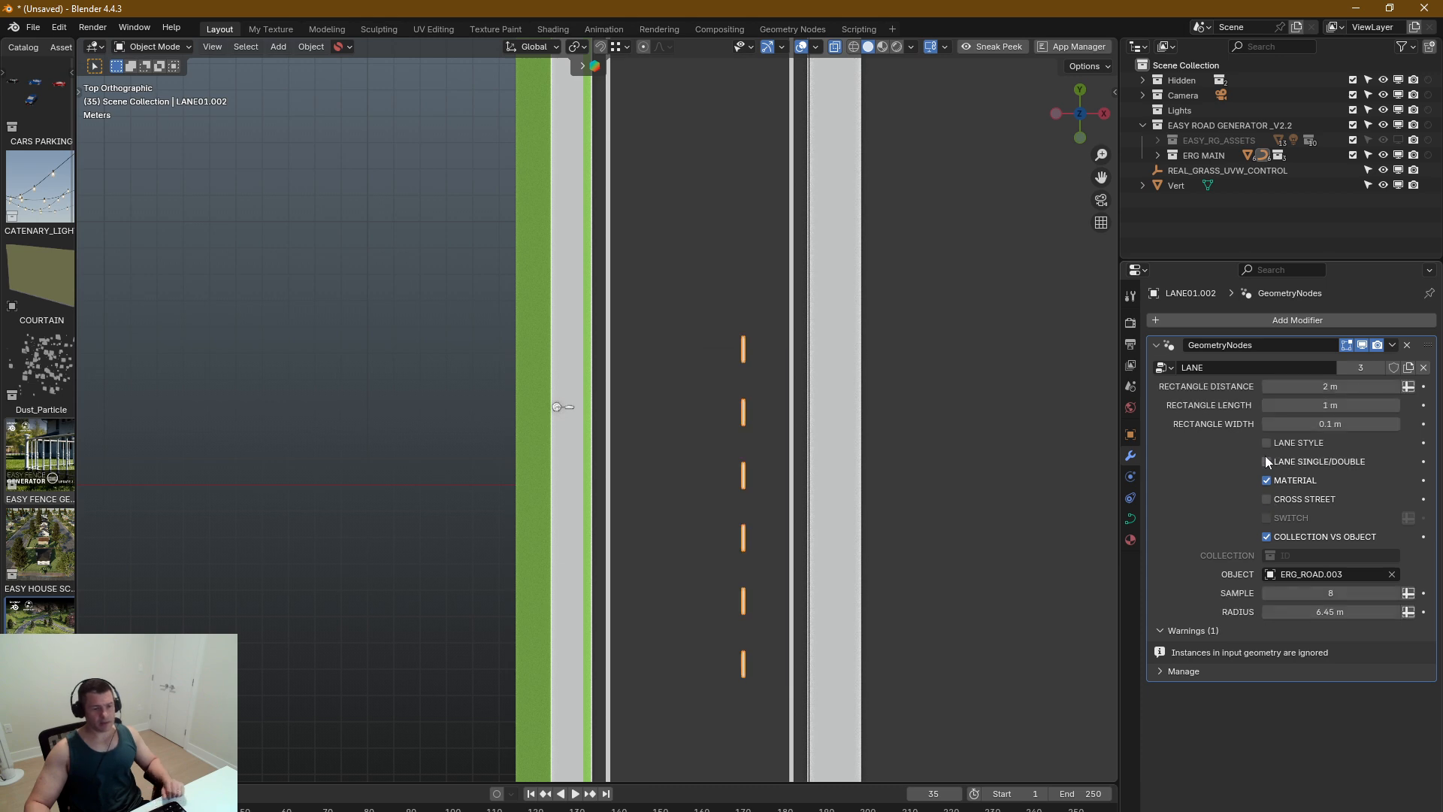
{"action": "left_click", "coordinate": [1267, 443]}
{"action": "left_click", "coordinate": [1267, 461]}
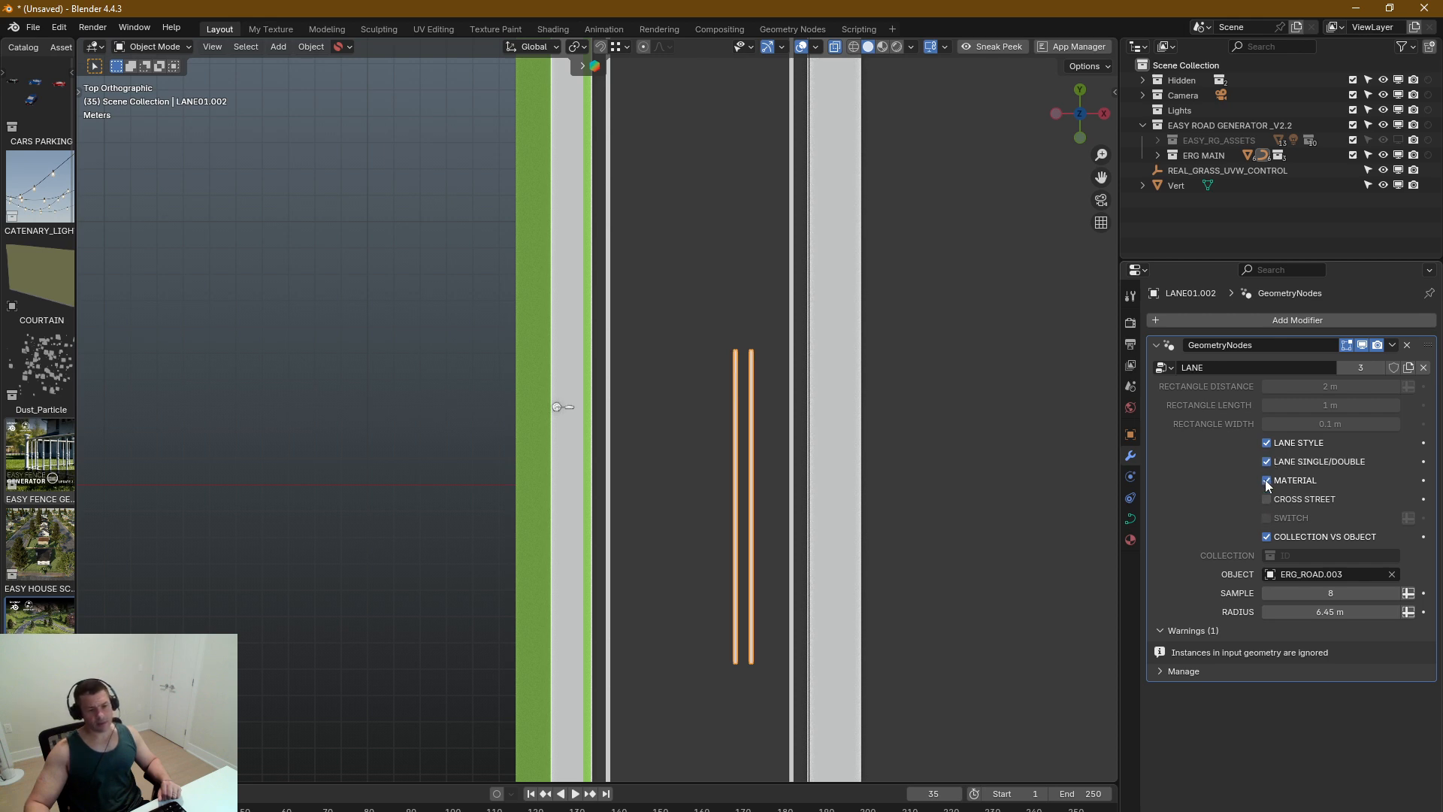
Step: Toggle the double line's Material option to compare yellow with white paint, and inspect the white lines in Rendered shading
{"action": "left_click", "coordinate": [1267, 480]}
{"action": "scroll", "coordinate": [769, 500], "scroll_direction": "up", "scroll_amount": 6}
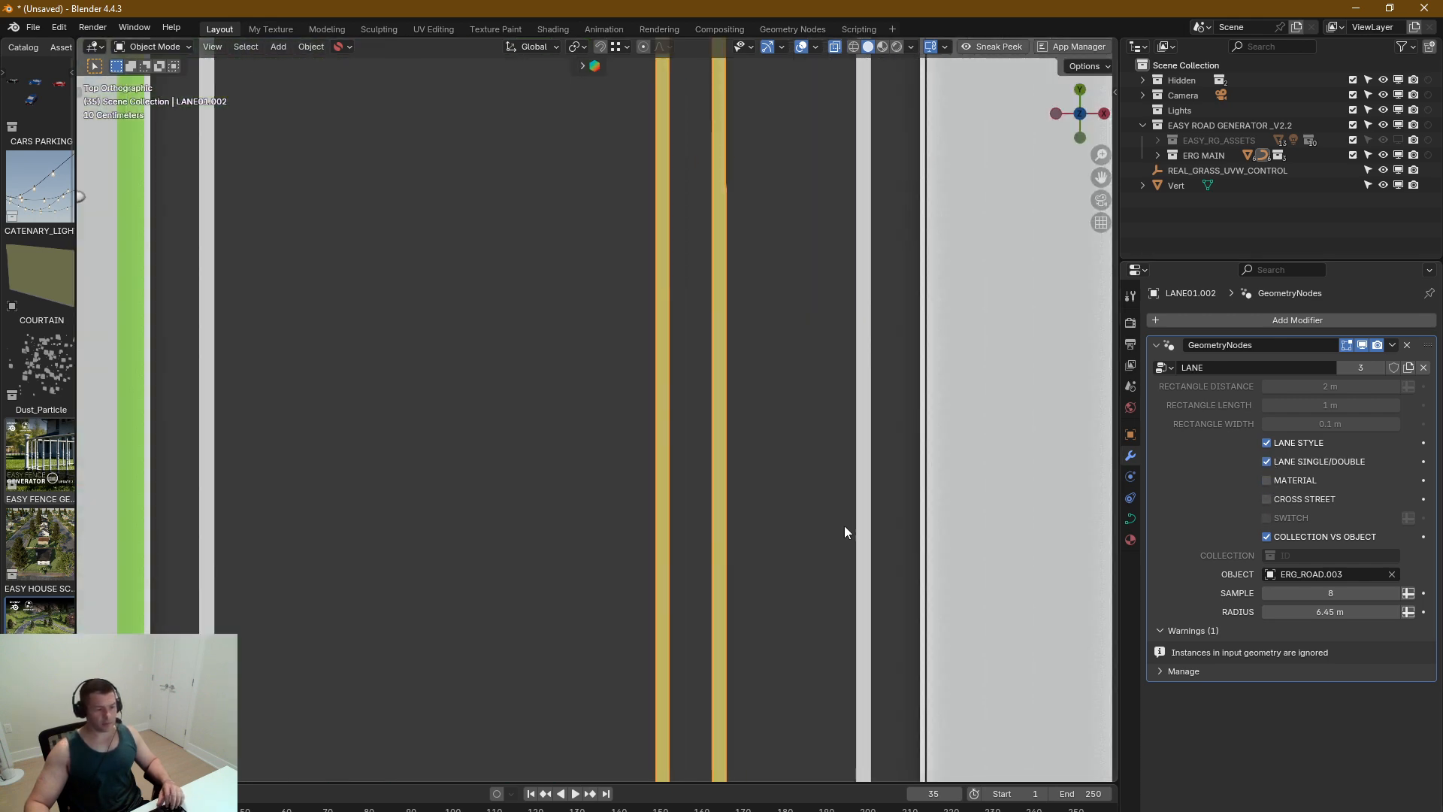
{"action": "left_click", "coordinate": [1264, 479]}
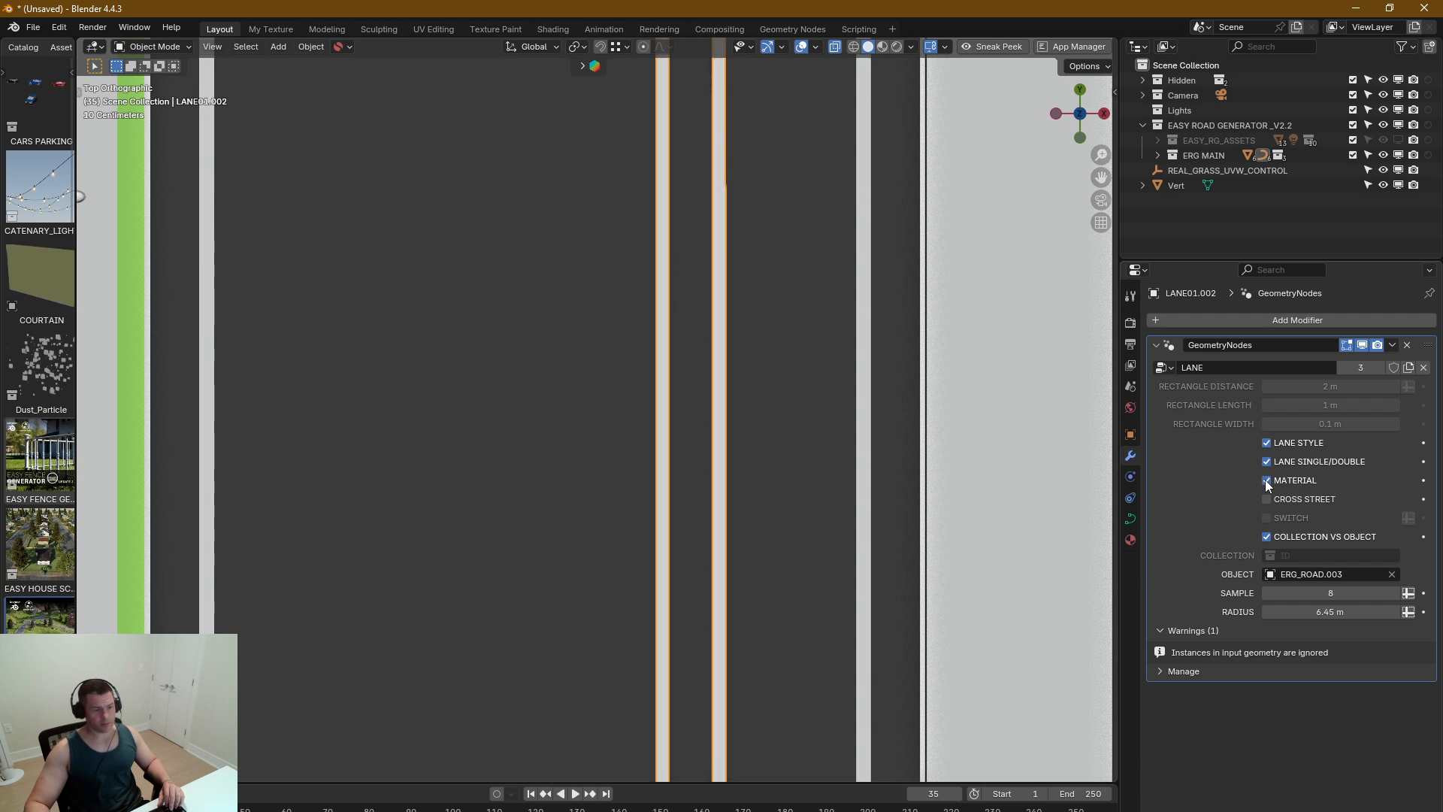
{"action": "middle_click_drag", "start_coordinate": [659, 498], "coordinate": [704, 467]}
{"action": "key", "text": "z"}
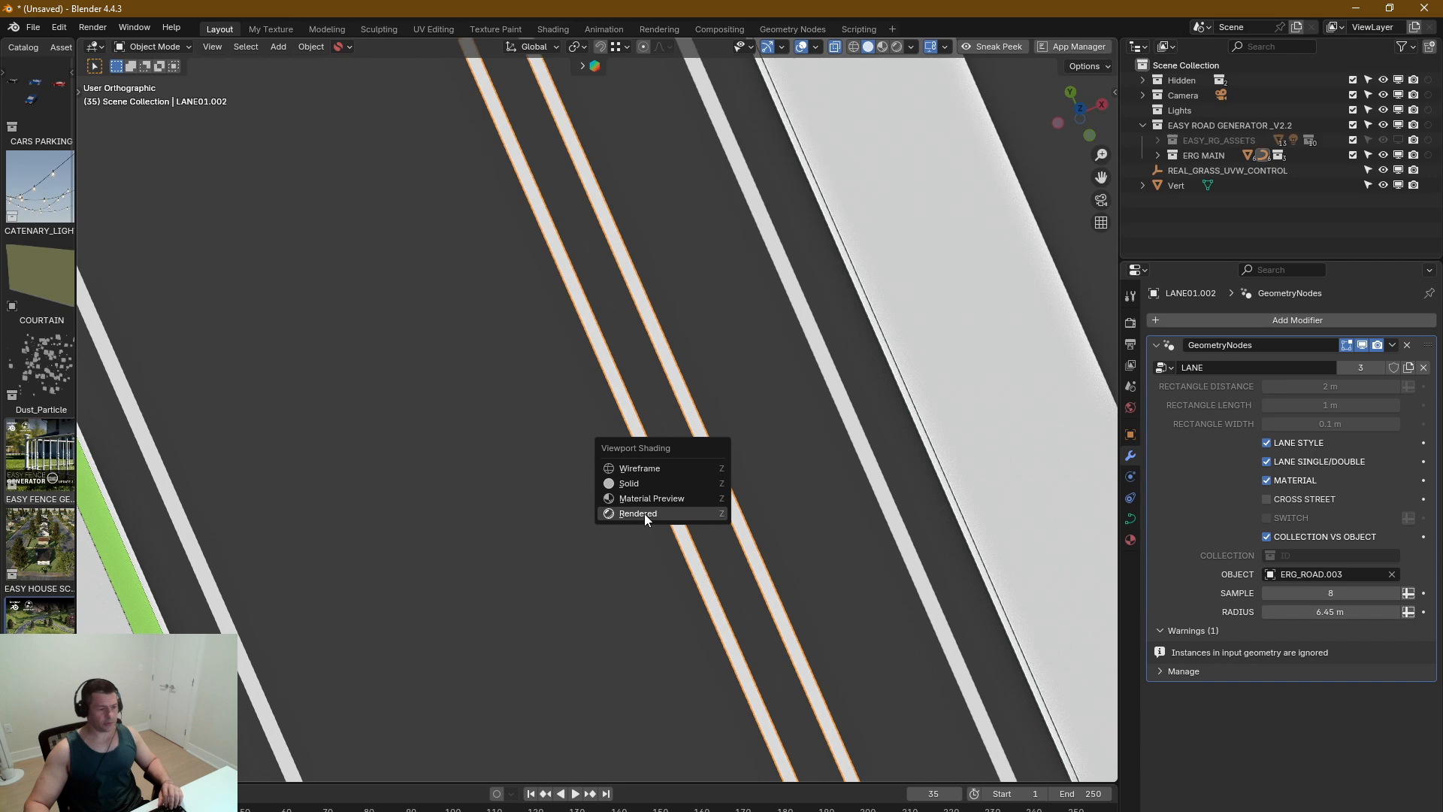
{"action": "left_click", "coordinate": [644, 515]}
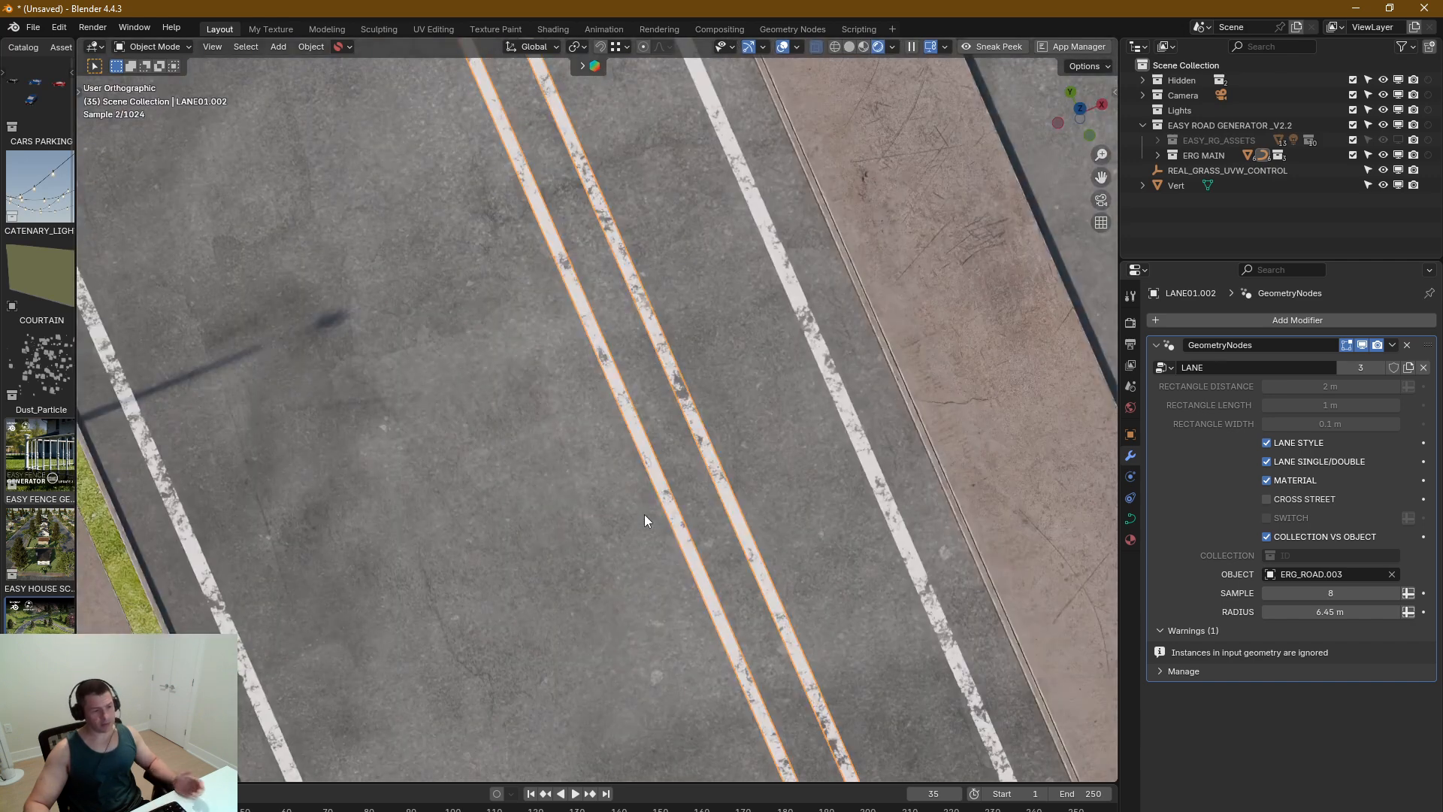
{"action": "middle_click_drag", "start_coordinate": [763, 475], "coordinate": [768, 454]}
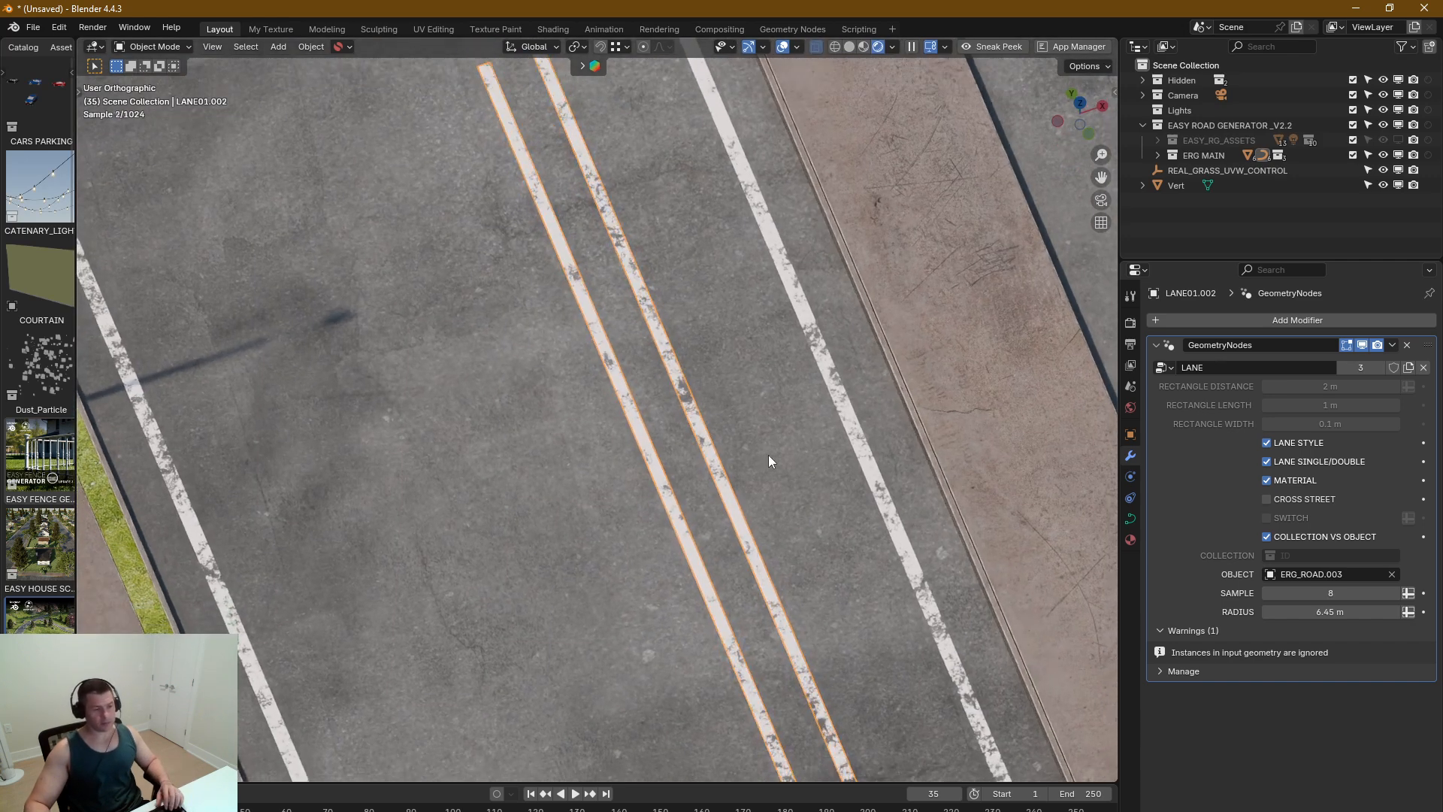
{"action": "left_click", "coordinate": [1267, 480]}
Step: Turn off Lane Style and Lane Single/Double for a single dashed lane, and return to Solid shading in top view
{"action": "left_click", "coordinate": [1267, 443]}
{"action": "scroll", "coordinate": [965, 488], "scroll_direction": "down", "scroll_amount": 4}
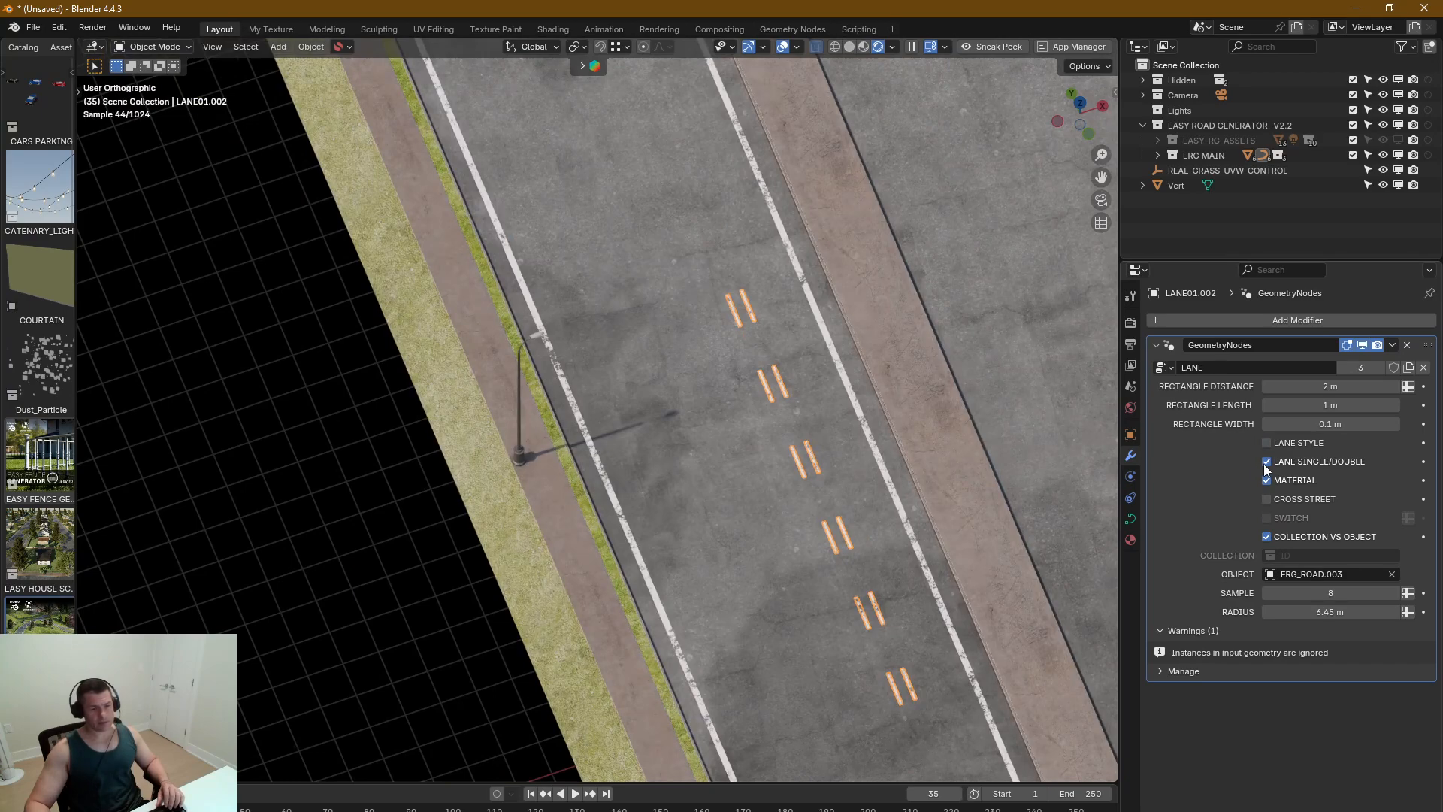
{"action": "left_click", "coordinate": [1266, 461]}
{"action": "key", "text": "z"}
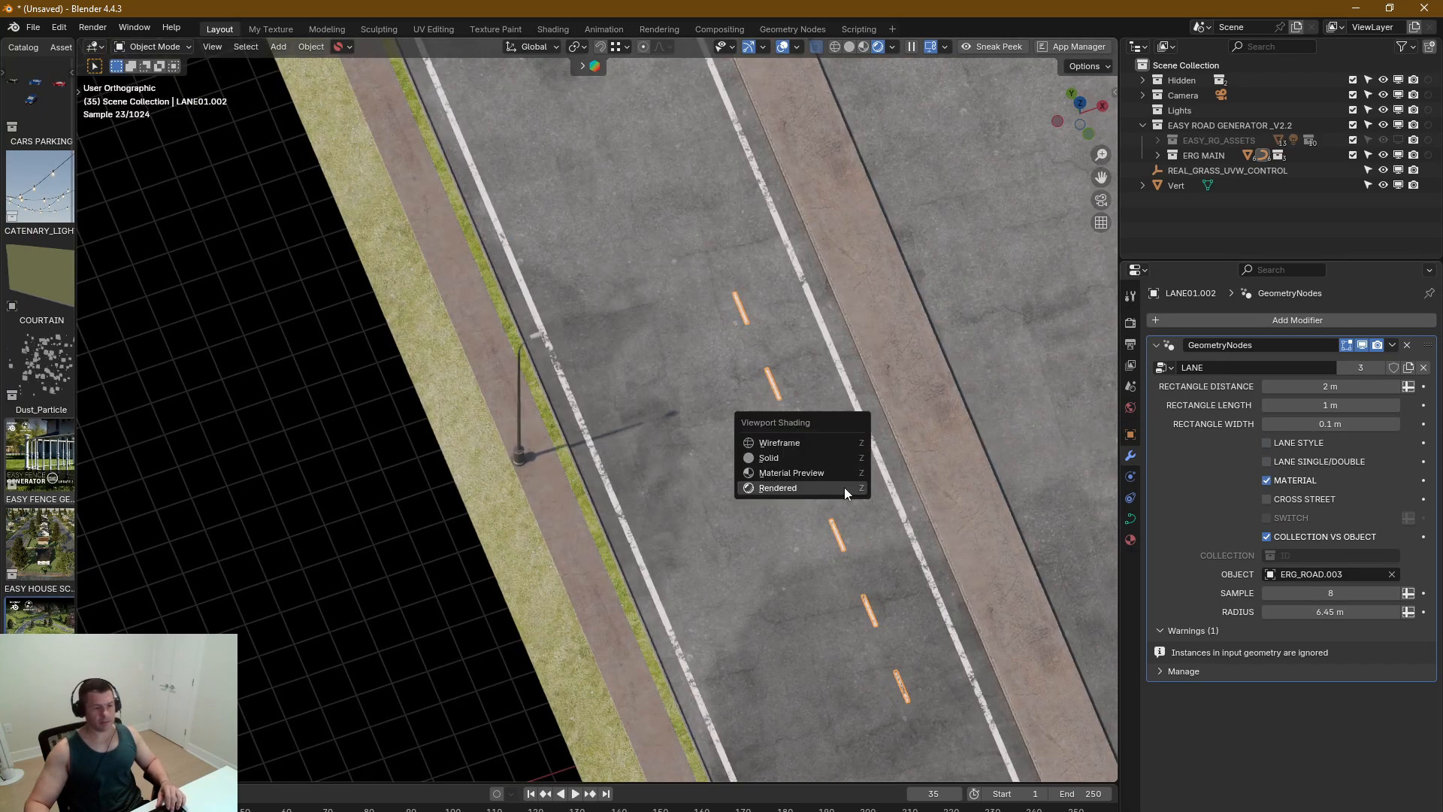
{"action": "left_click", "coordinate": [791, 460]}
{"action": "key", "text": "KP_7"}
{"action": "scroll", "coordinate": [797, 517], "scroll_direction": "down", "scroll_amount": 5}
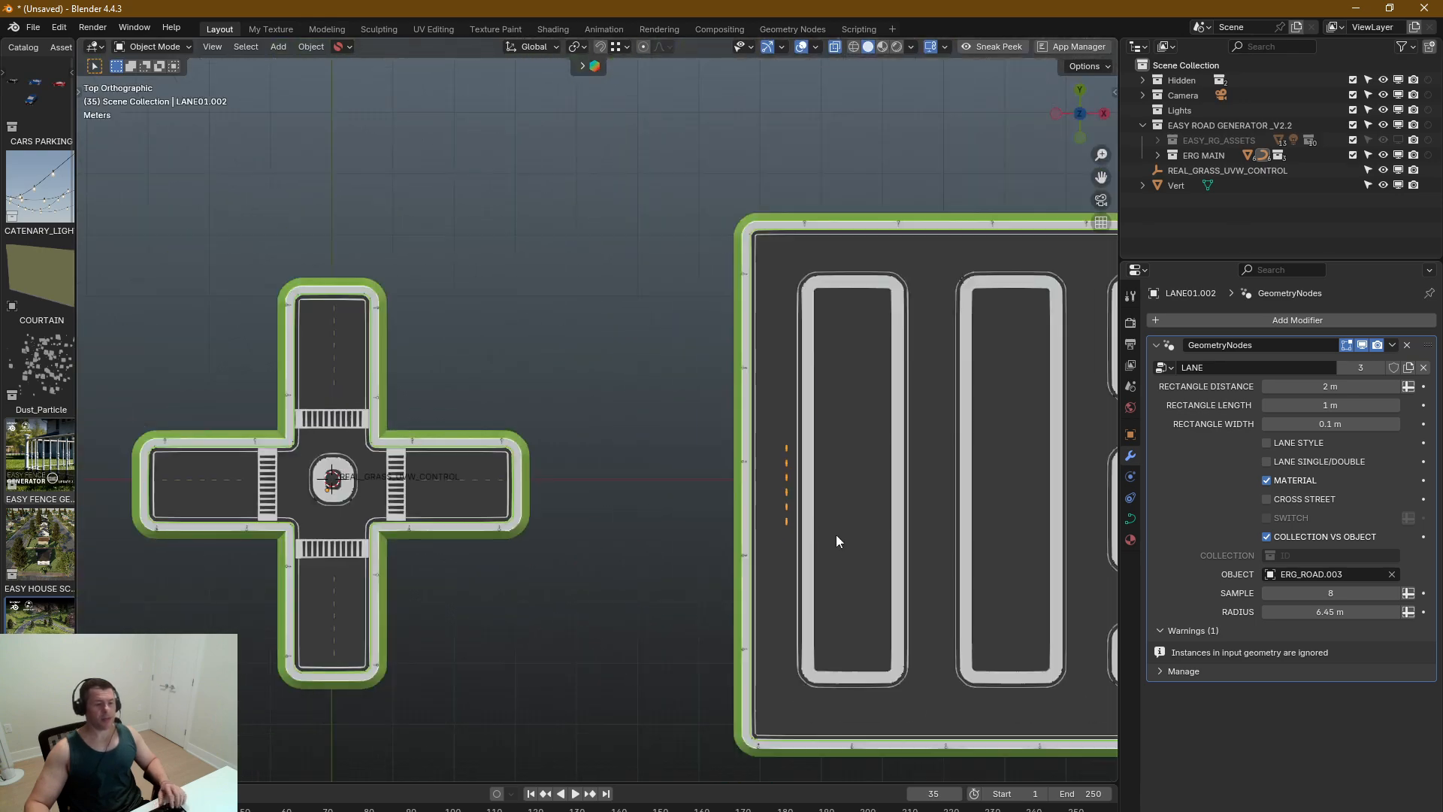
Step: Move the lower end point of the dashed lane's curve along Y to just beyond the first narrow island's lower end
{"action": "middle_click_drag", "start_coordinate": [836, 535], "coordinate": [652, 332], "text": "shift"}
{"action": "key", "text": "Tab"}
{"action": "left_click", "coordinate": [685, 426]}
{"action": "scroll", "coordinate": [693, 381], "scroll_direction": "up", "scroll_amount": 1}
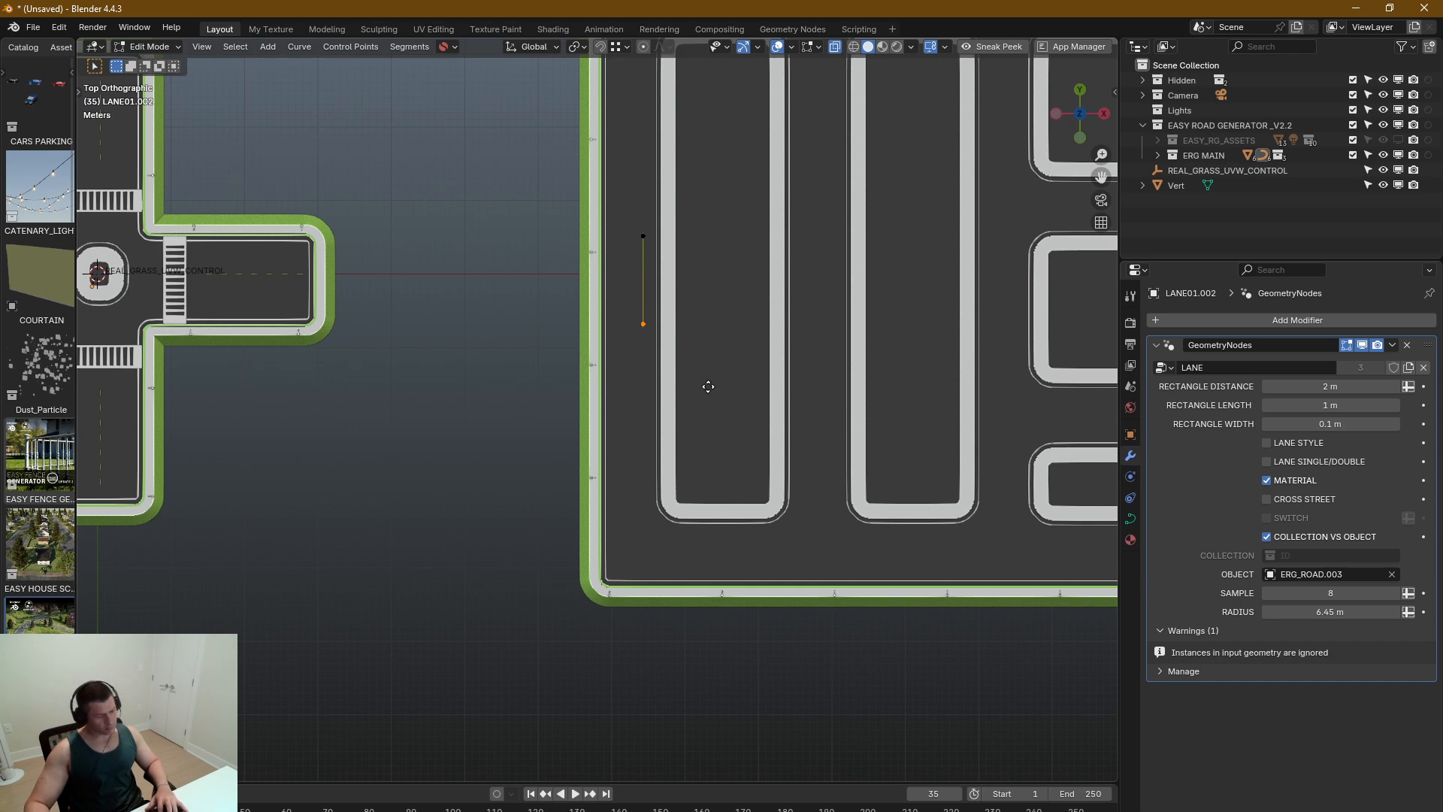
{"action": "key", "text": "y"}
{"action": "left_click", "coordinate": [733, 608]}
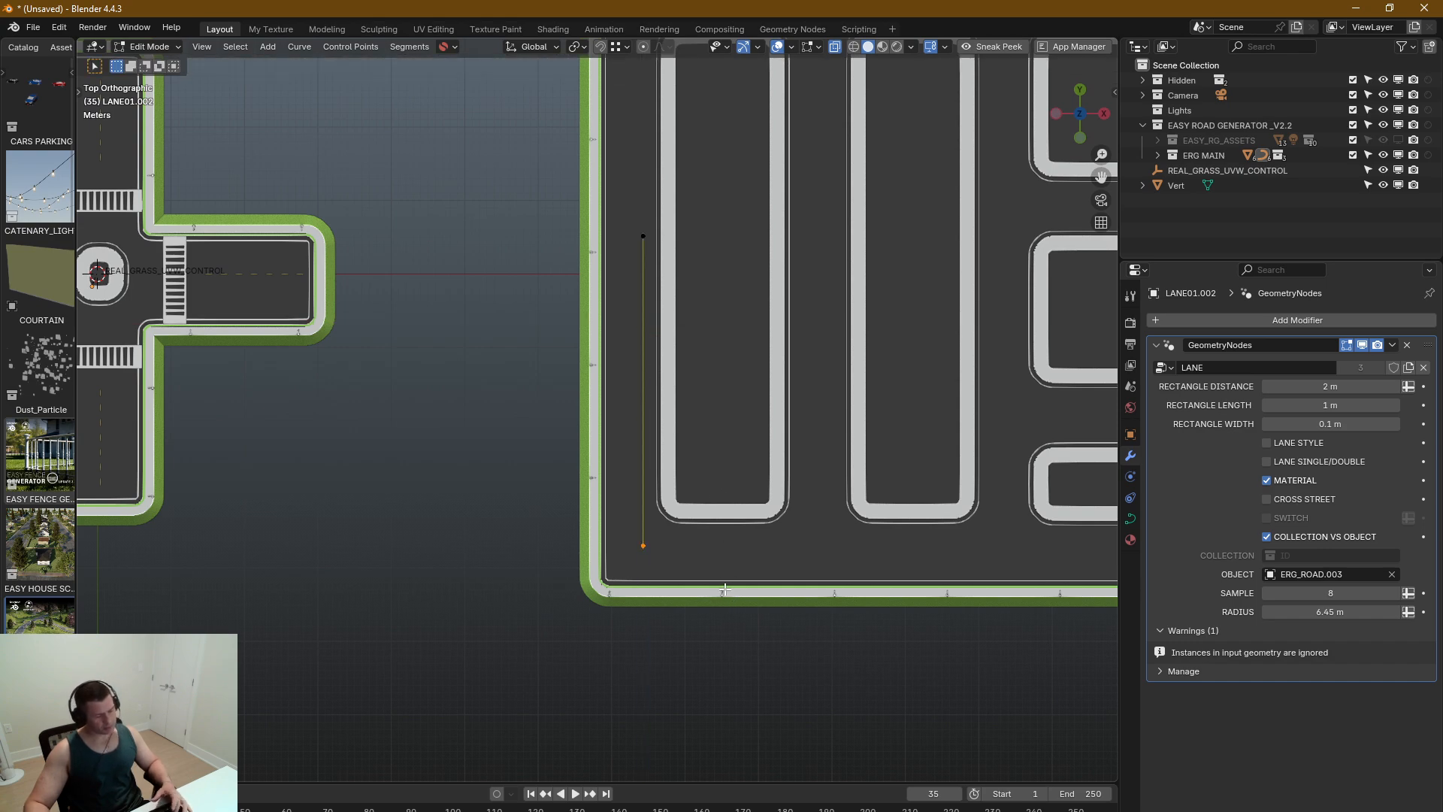
Step: Extrude the lane curve about 48 m along X and up along Y to wrap both narrow islands, and return to Object Mode
{"action": "key", "text": "g"}
{"action": "key", "text": "x"}
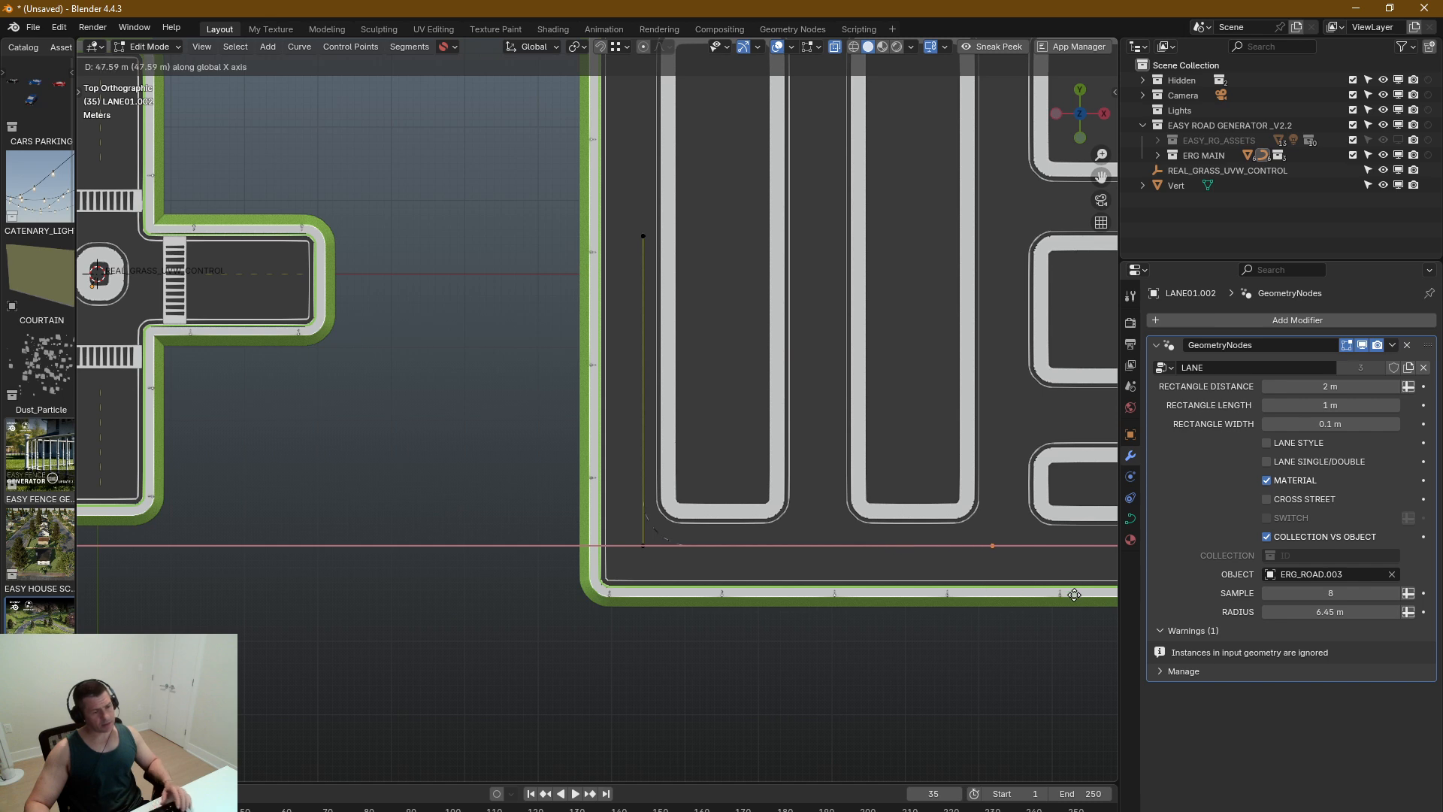
{"action": "left_click", "coordinate": [1071, 590]}
{"action": "key", "text": "e"}
{"action": "key", "text": "y"}
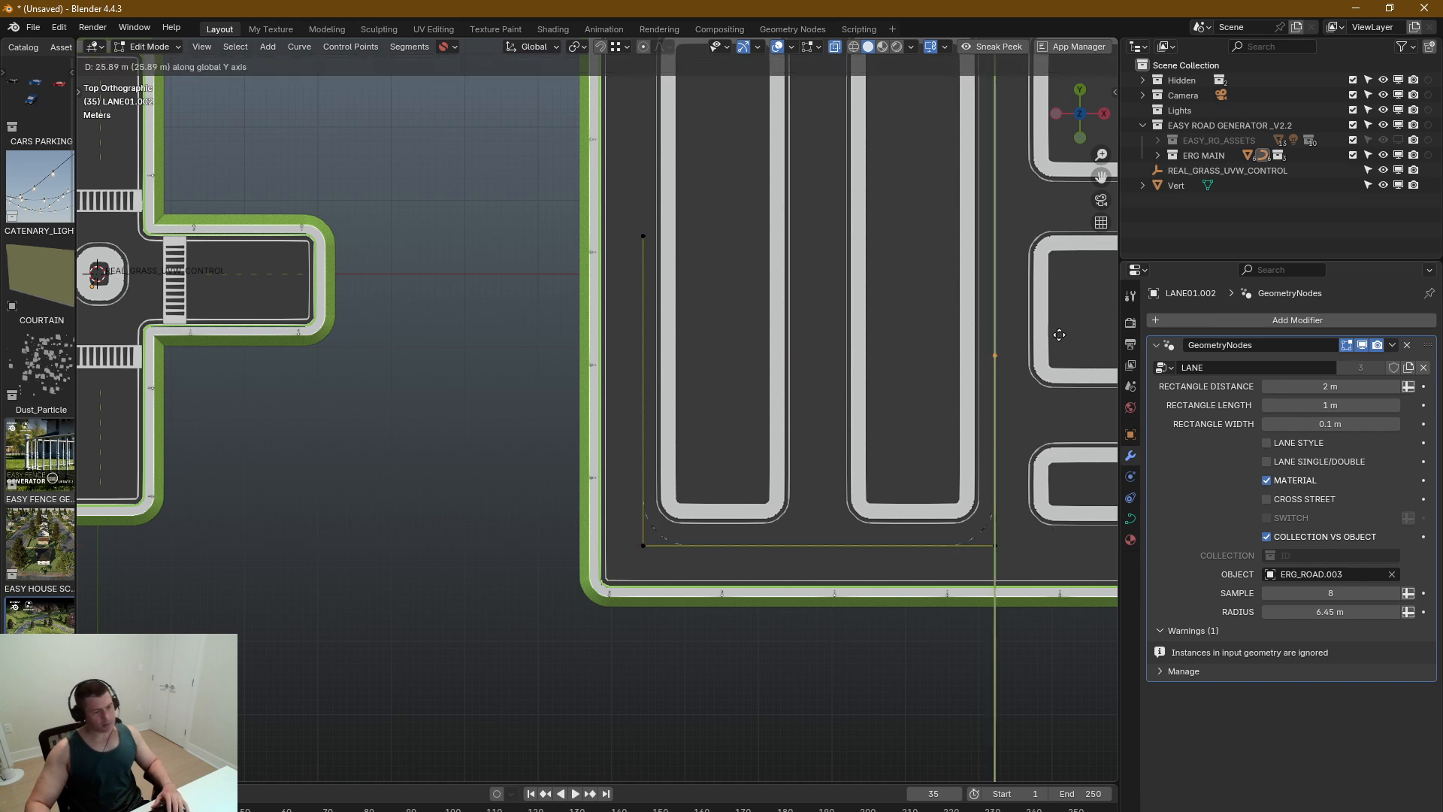
{"action": "left_click", "coordinate": [1070, 160]}
{"action": "key", "text": "Tab"}
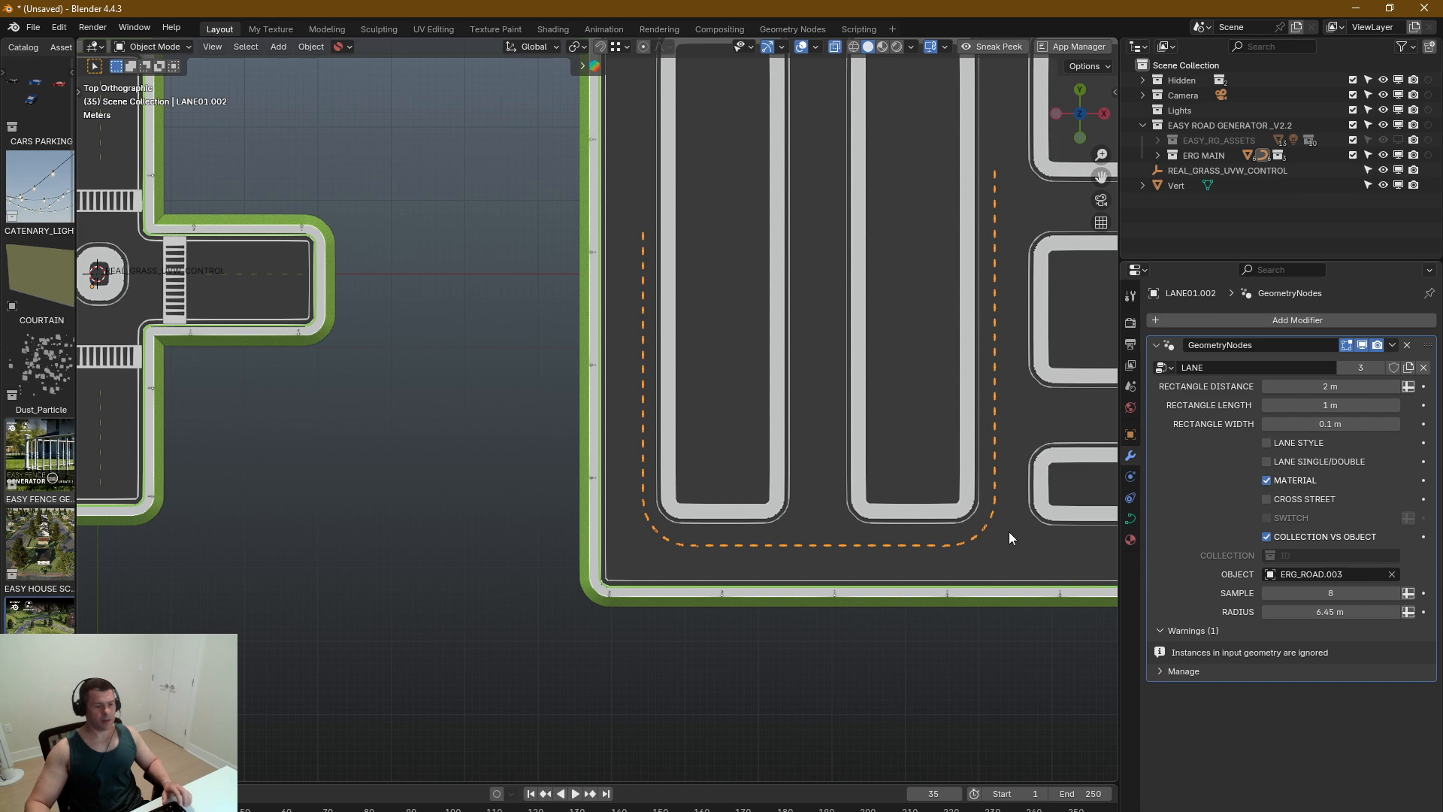
Step: Set the dashed lane's corner Radius to 2.12 m
{"action": "scroll", "coordinate": [1008, 530], "scroll_direction": "up", "scroll_amount": 2}
{"action": "scroll", "coordinate": [1007, 520], "scroll_direction": "down", "scroll_amount": 2}
{"action": "scroll", "coordinate": [948, 478], "scroll_direction": "up", "scroll_amount": 5}
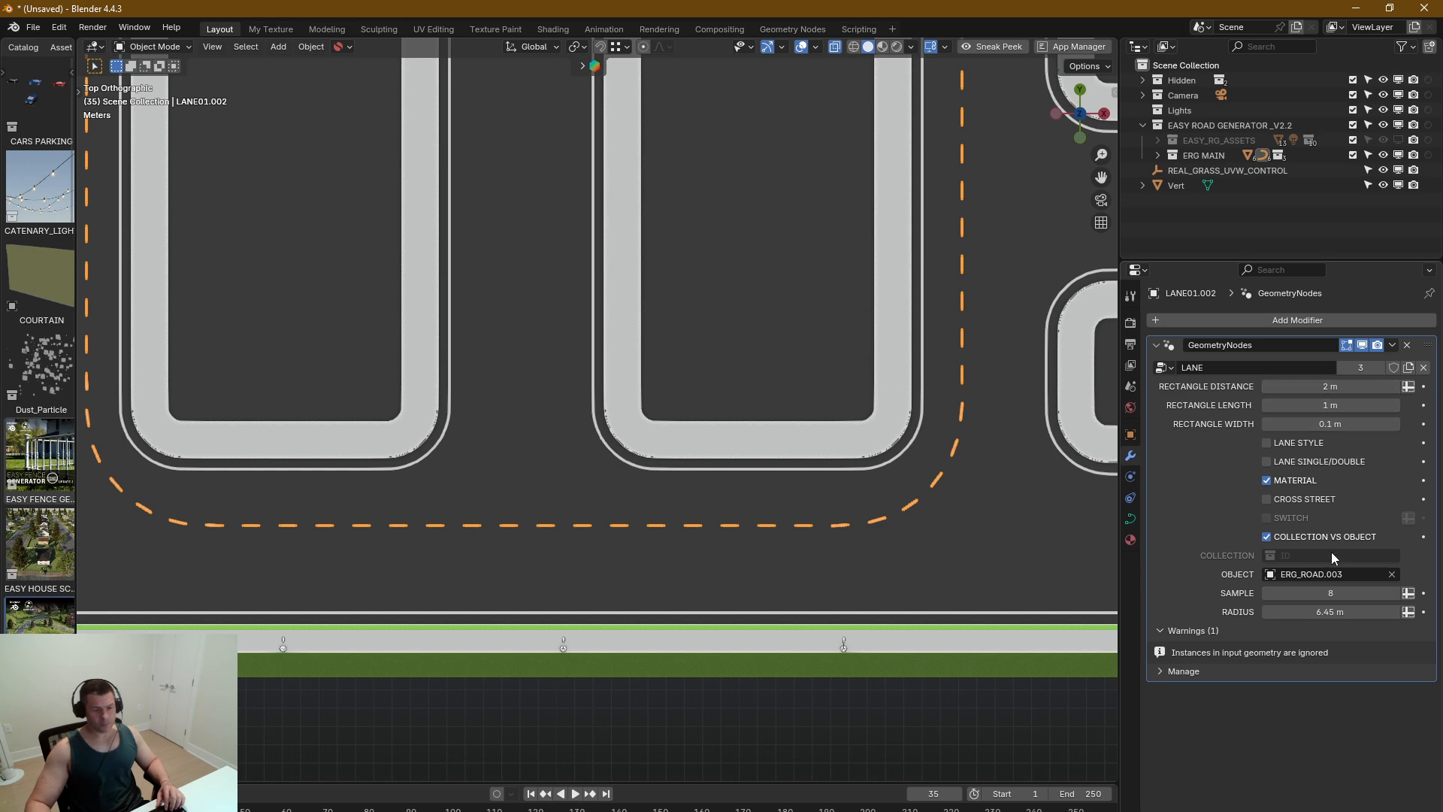
{"action": "left_click_drag", "start_coordinate": [1355, 612], "coordinate": [1285, 593]}
{"action": "scroll", "coordinate": [833, 440], "scroll_direction": "down", "scroll_amount": 5}
{"action": "scroll", "coordinate": [861, 458], "scroll_direction": "down", "scroll_amount": 8}
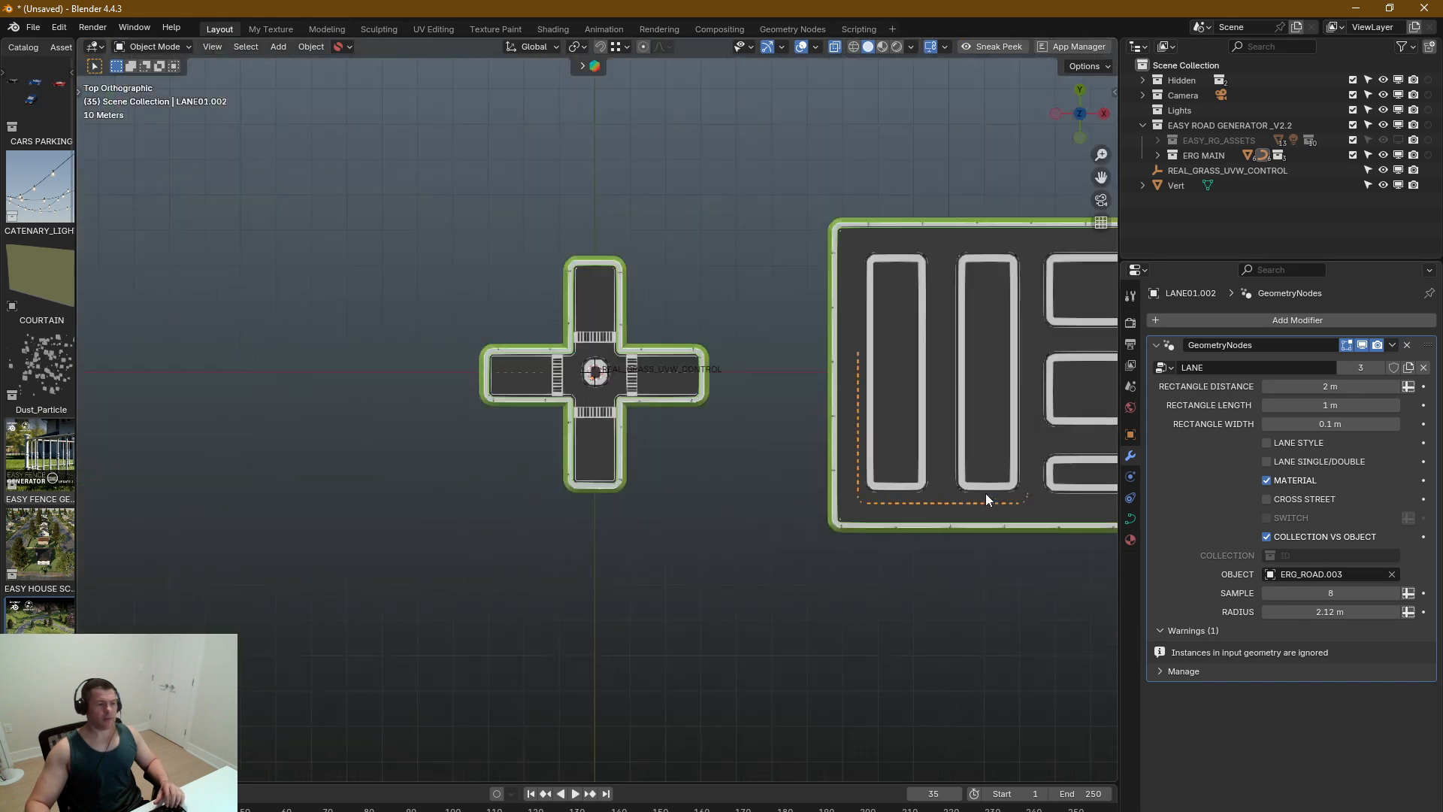
Step: Delete the rectangular road together with all its islands and the dashed lane, keeping the cross intersection
{"action": "middle_click_drag", "start_coordinate": [577, 459], "coordinate": [927, 423], "text": "shift"}
{"action": "scroll", "coordinate": [854, 445], "scroll_direction": "up", "scroll_amount": 12}
{"action": "scroll", "coordinate": [957, 377], "scroll_direction": "down", "scroll_amount": 6}
{"action": "scroll", "coordinate": [1079, 415], "scroll_direction": "down", "scroll_amount": 8}
{"action": "middle_click_drag", "start_coordinate": [967, 467], "coordinate": [623, 535], "text": "shift"}
{"action": "left_click_drag", "start_coordinate": [976, 191], "coordinate": [755, 553]}
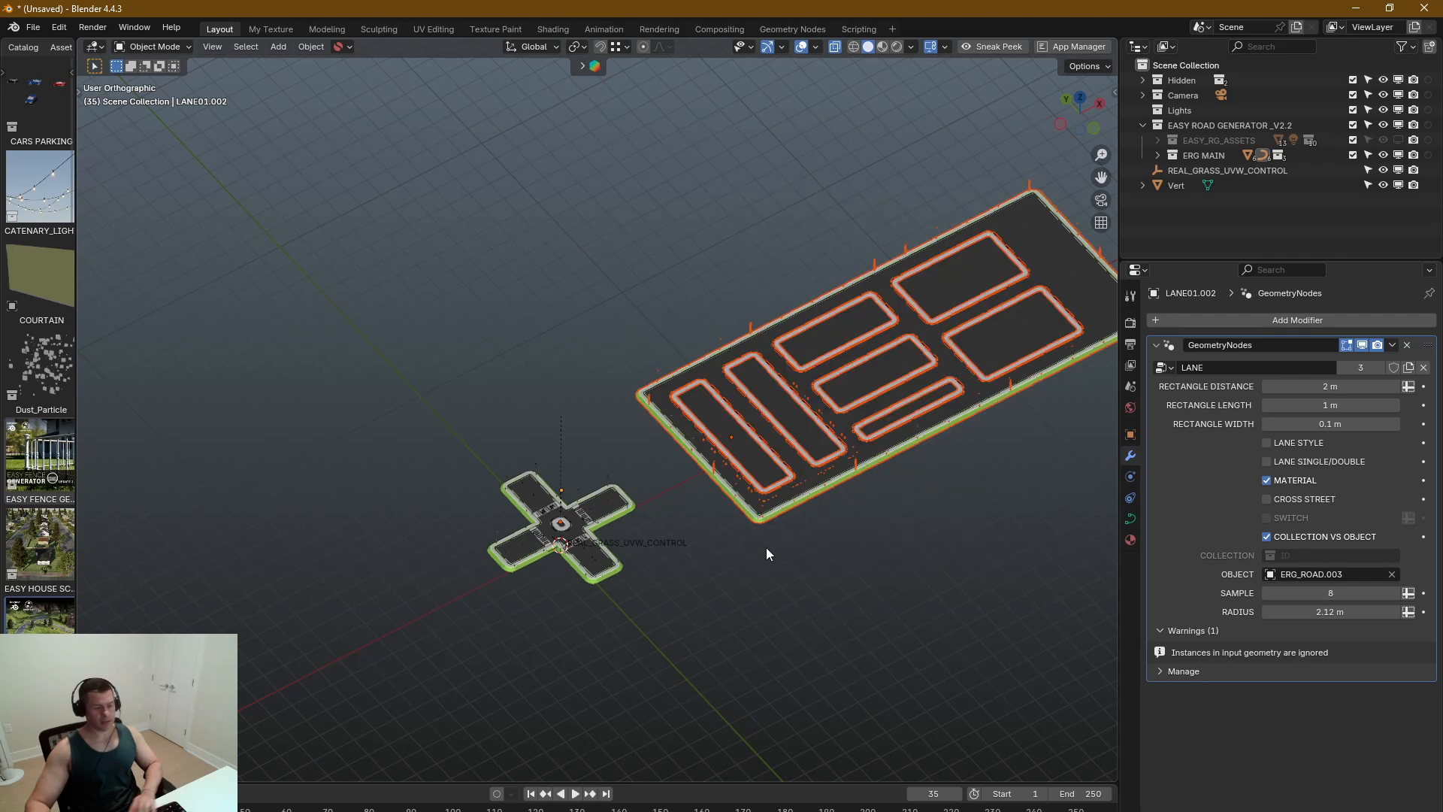
{"action": "key", "text": "Delete"}
Step: Examine the cross intersection and its crosswalks from an angled view, and select the central island
{"action": "scroll", "coordinate": [601, 547], "scroll_direction": "up", "scroll_amount": 9}
{"action": "middle_click_drag", "start_coordinate": [560, 524], "coordinate": [735, 498], "text": "shift"}
{"action": "middle_click_drag", "start_coordinate": [664, 466], "coordinate": [596, 448]}
{"action": "scroll", "coordinate": [646, 395], "scroll_direction": "up", "scroll_amount": 4}
{"action": "scroll", "coordinate": [674, 404], "scroll_direction": "up", "scroll_amount": 2}
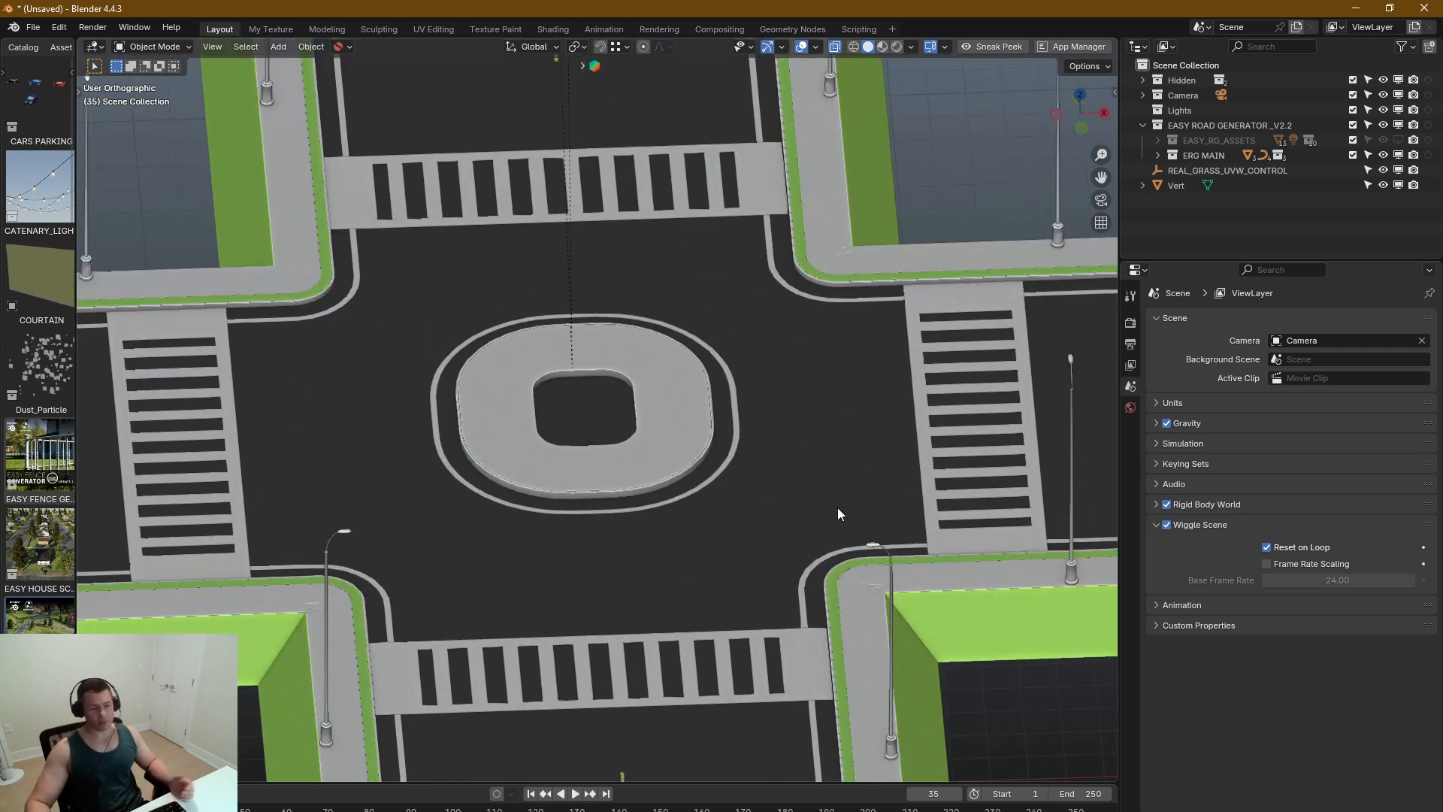
{"action": "scroll", "coordinate": [815, 512], "scroll_direction": "down", "scroll_amount": 4}
{"action": "middle_click_drag", "start_coordinate": [812, 511], "coordinate": [738, 492]}
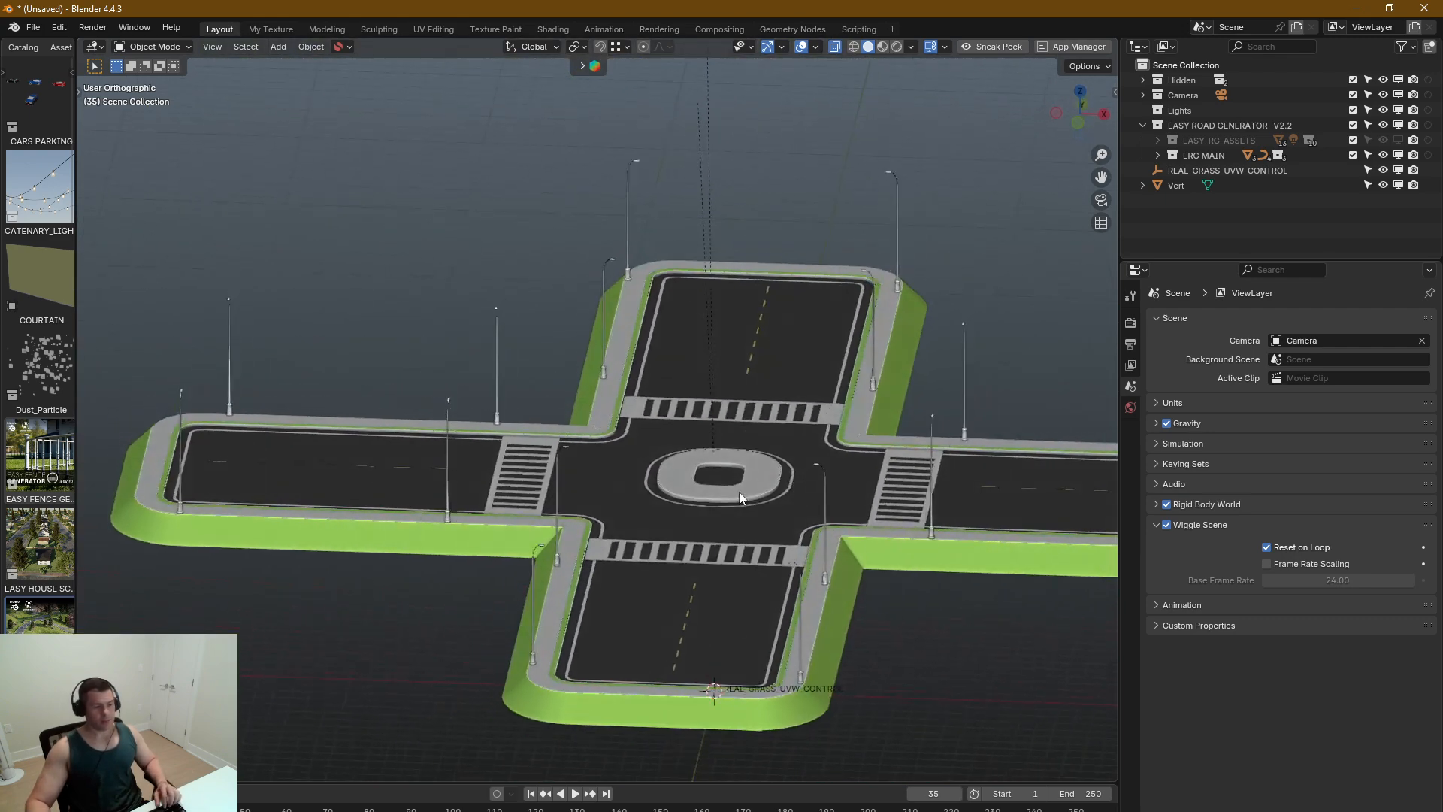
{"action": "left_click", "coordinate": [742, 481]}
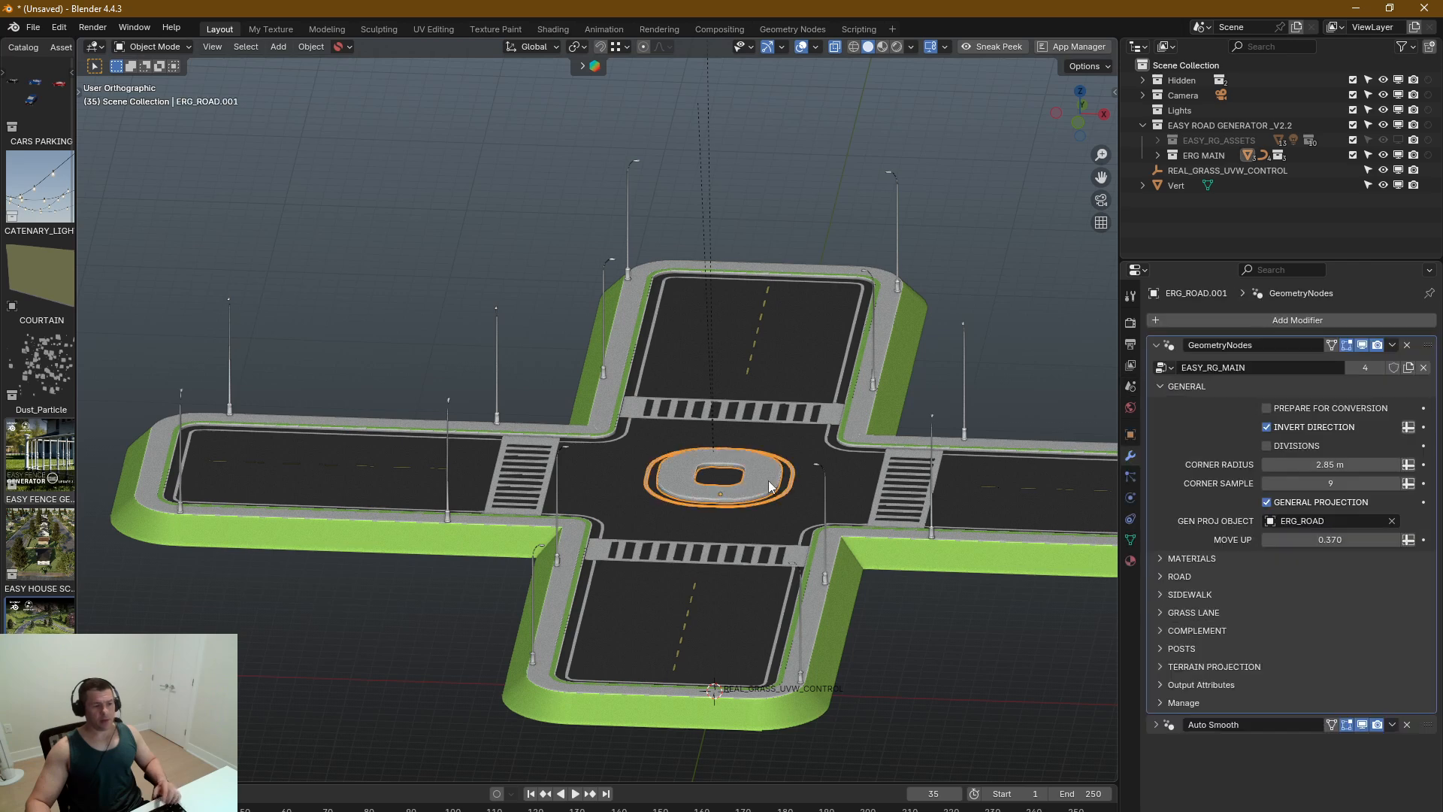
Step: Review the central island's Road options
{"action": "left_click", "coordinate": [1166, 576]}
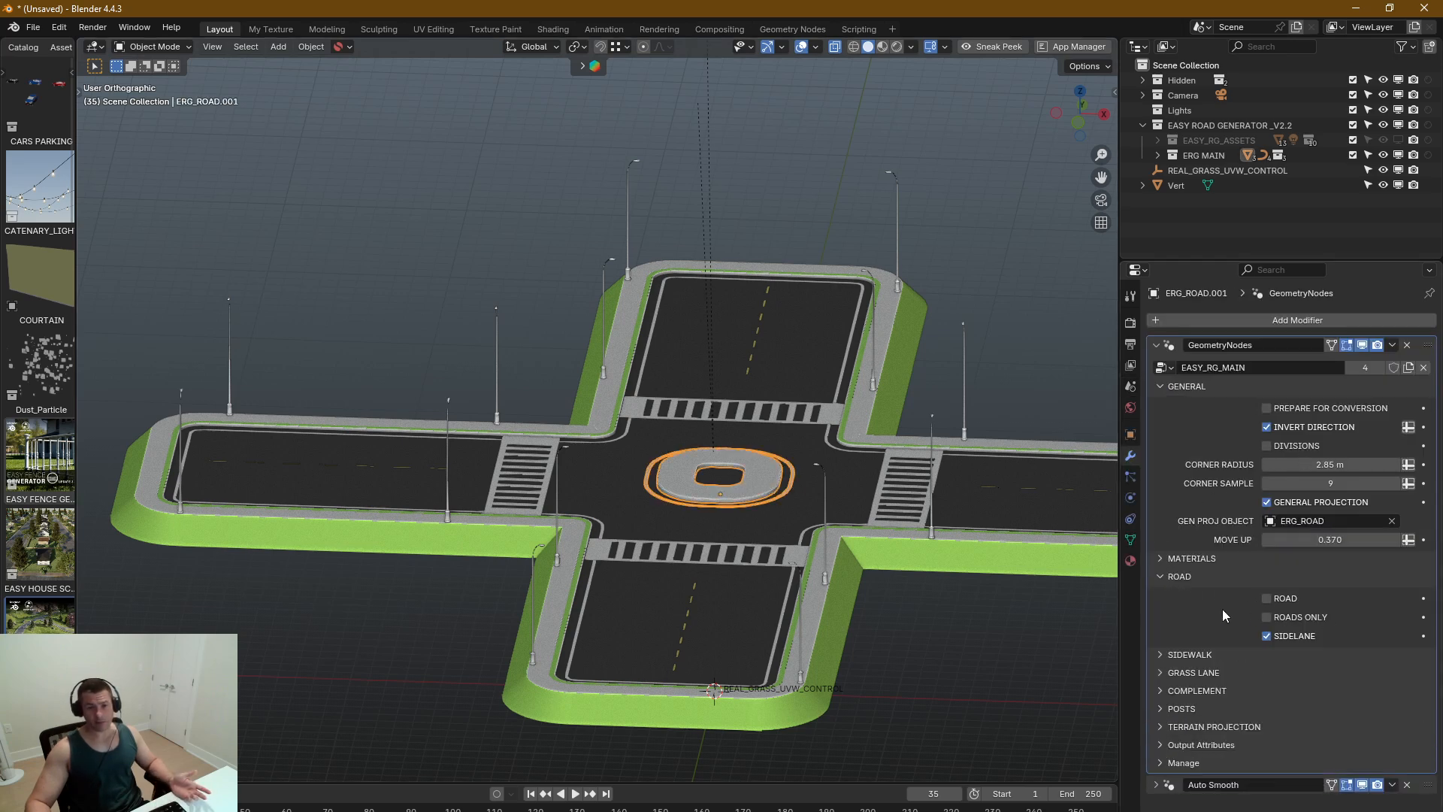
{"action": "left_click", "coordinate": [1161, 579]}
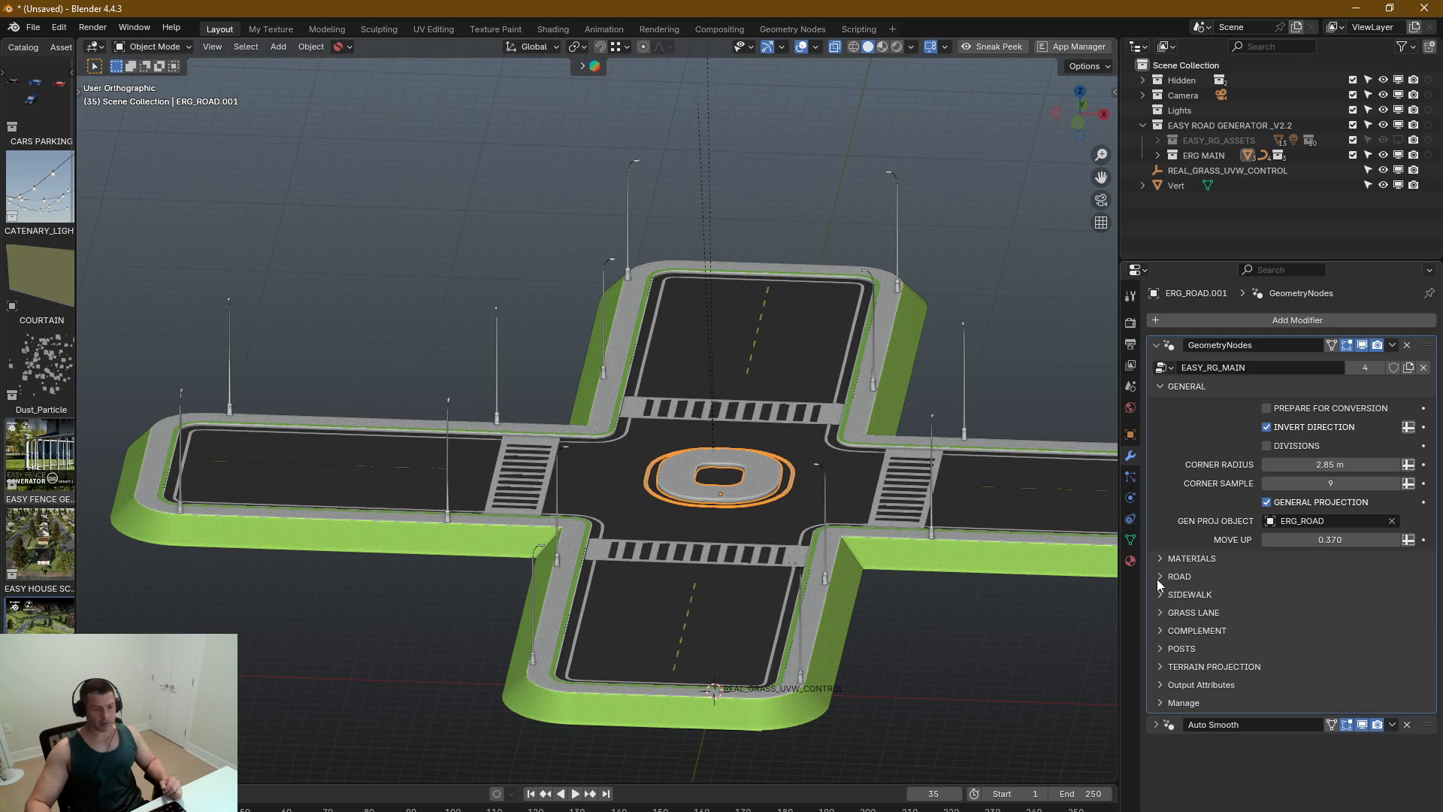
{"action": "middle_click_drag", "start_coordinate": [715, 557], "coordinate": [715, 499]}
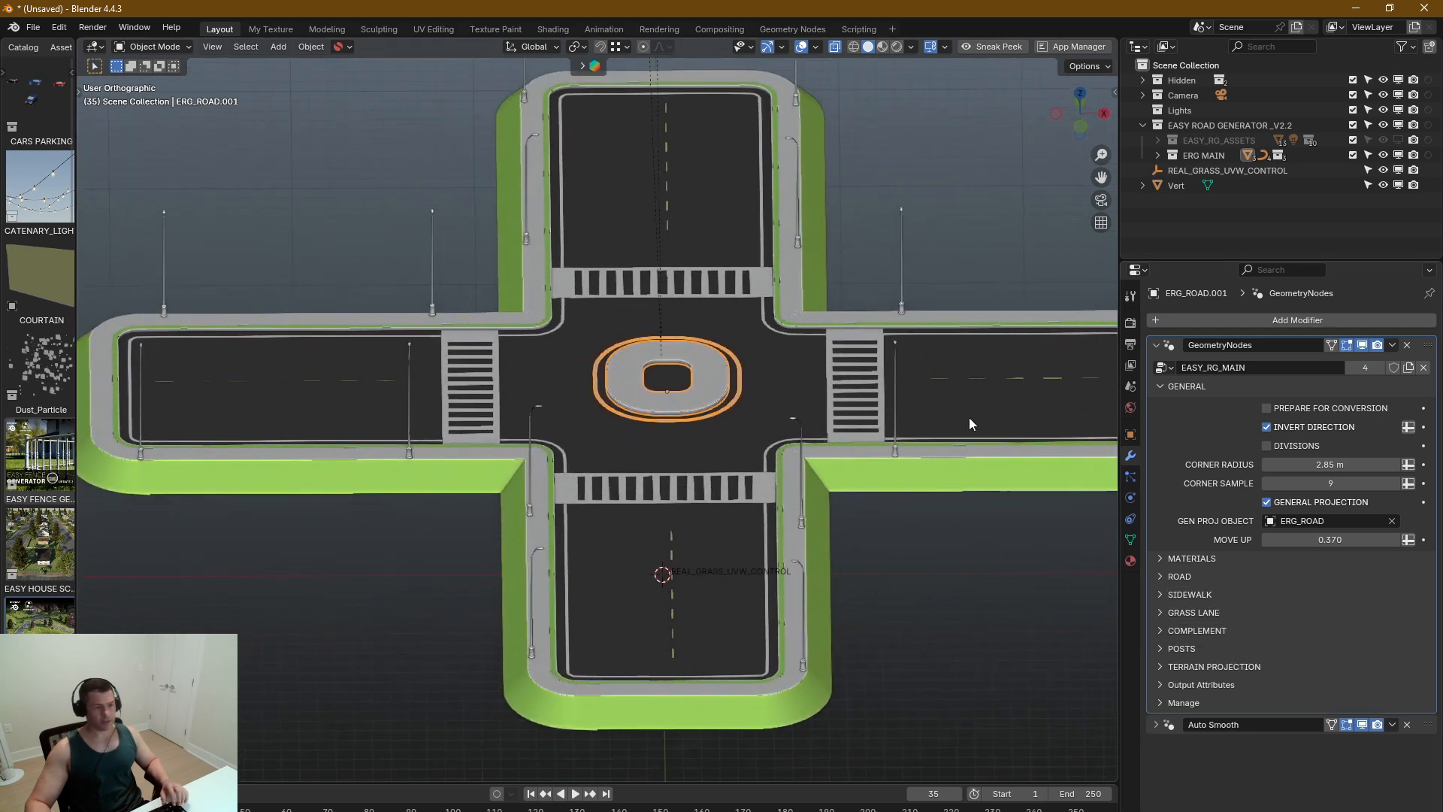
Step: Select the cross intersection road and show its Materials settings, with the General settings collapsed
{"action": "left_click", "coordinate": [981, 456]}
{"action": "middle_click_drag", "start_coordinate": [998, 452], "coordinate": [803, 477], "text": "shift"}
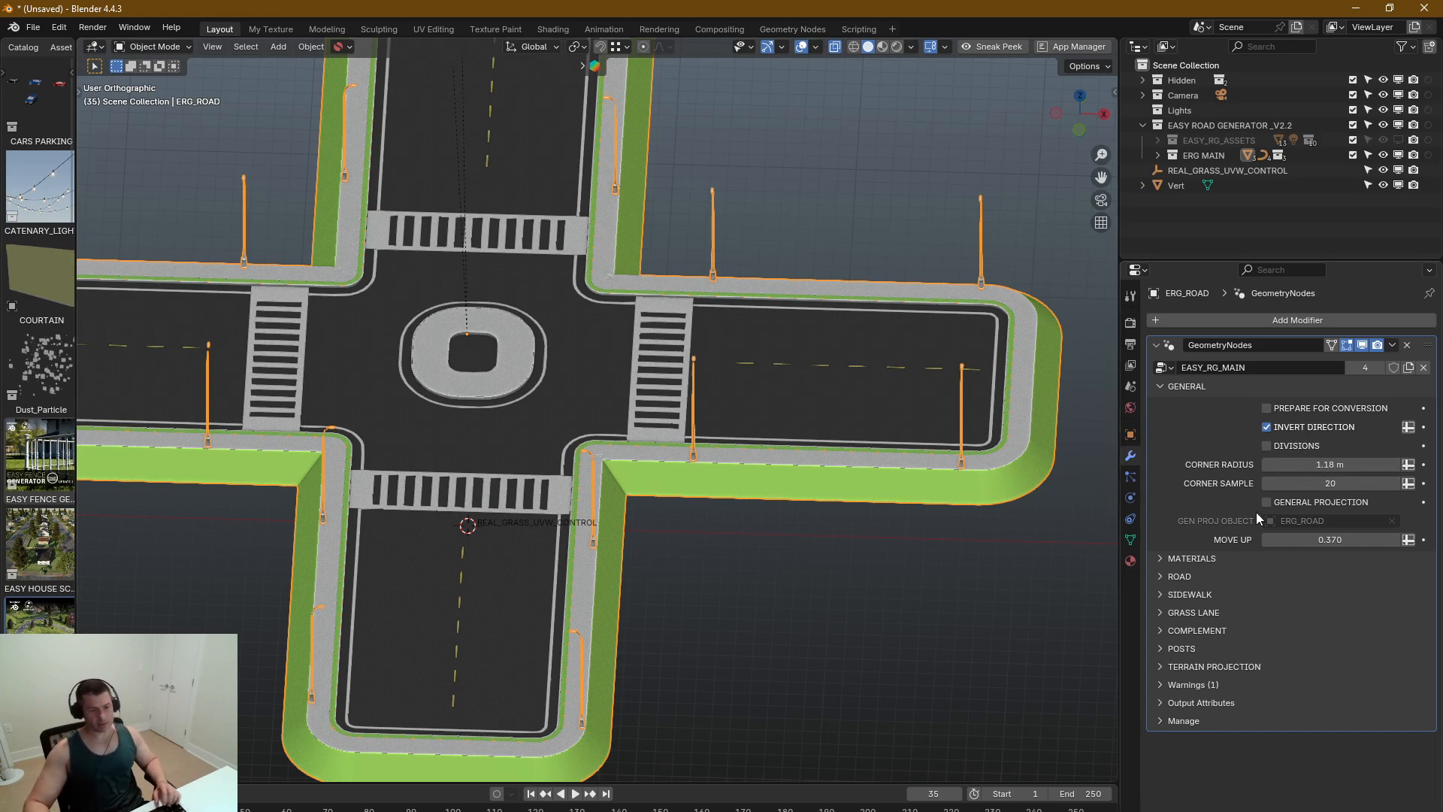
{"action": "left_click", "coordinate": [1160, 387]}
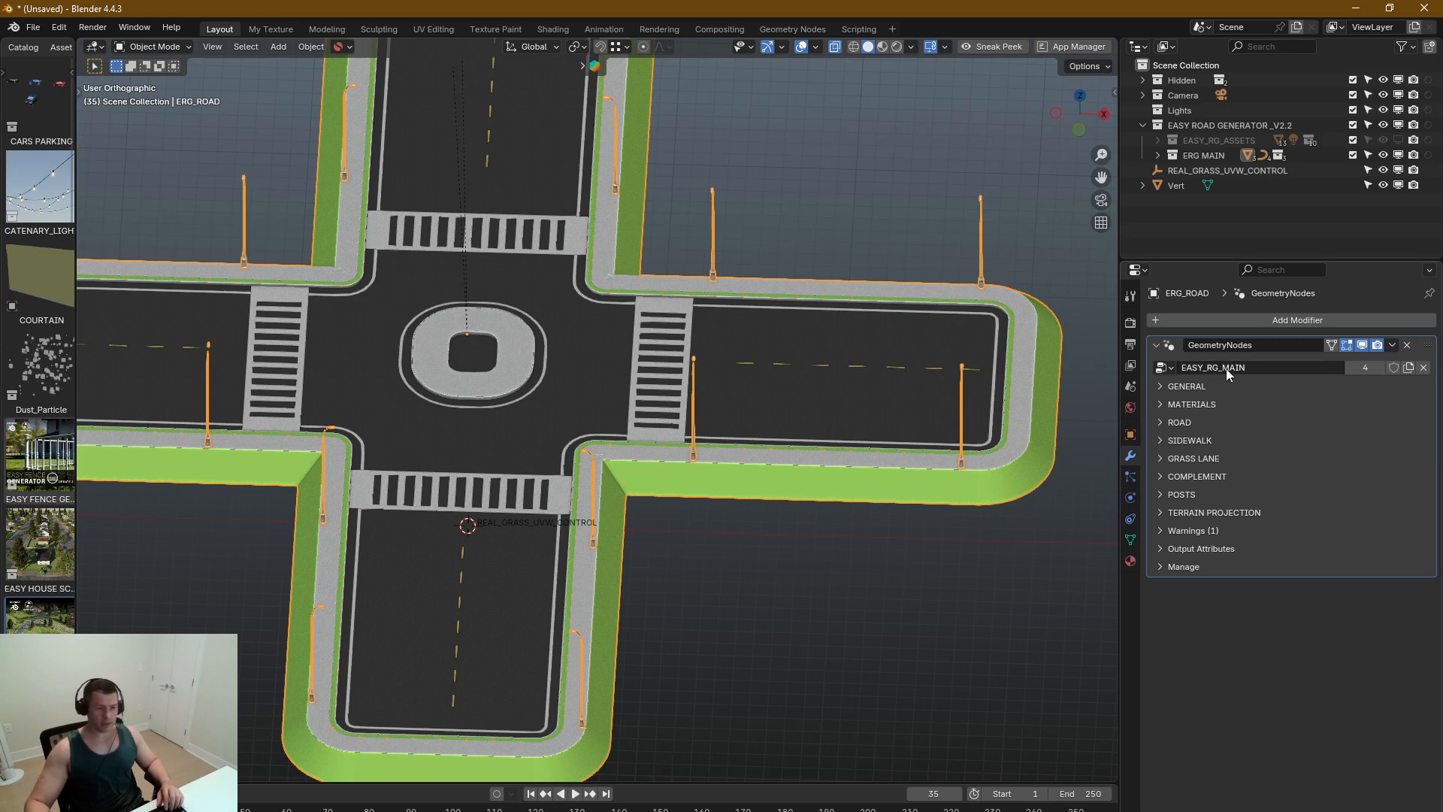
{"action": "left_click", "coordinate": [1169, 410]}
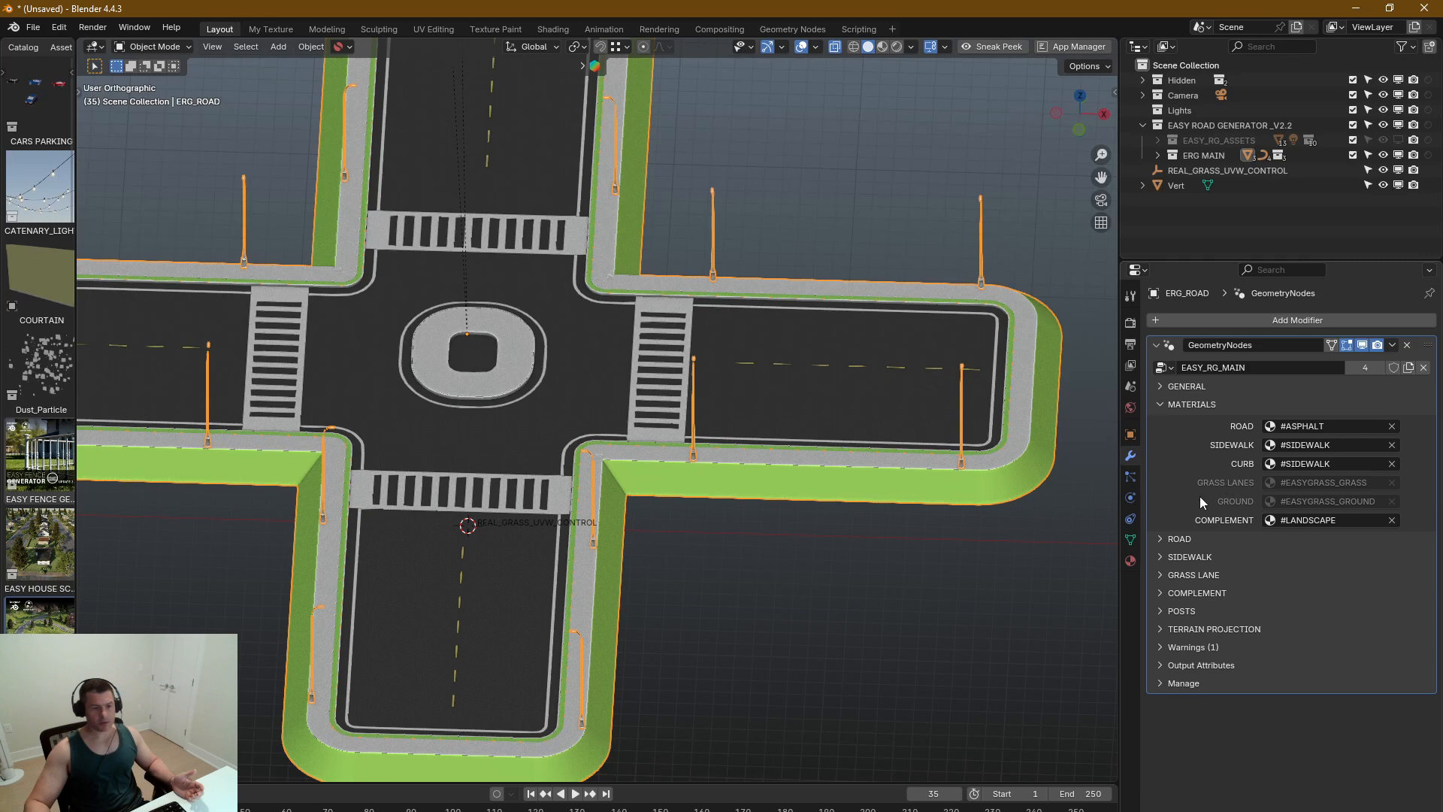
Step: Examine the grass strip, curb and sidewalk corners of the cross intersection up close from several angles
{"action": "scroll", "coordinate": [753, 433], "scroll_direction": "up", "scroll_amount": 6}
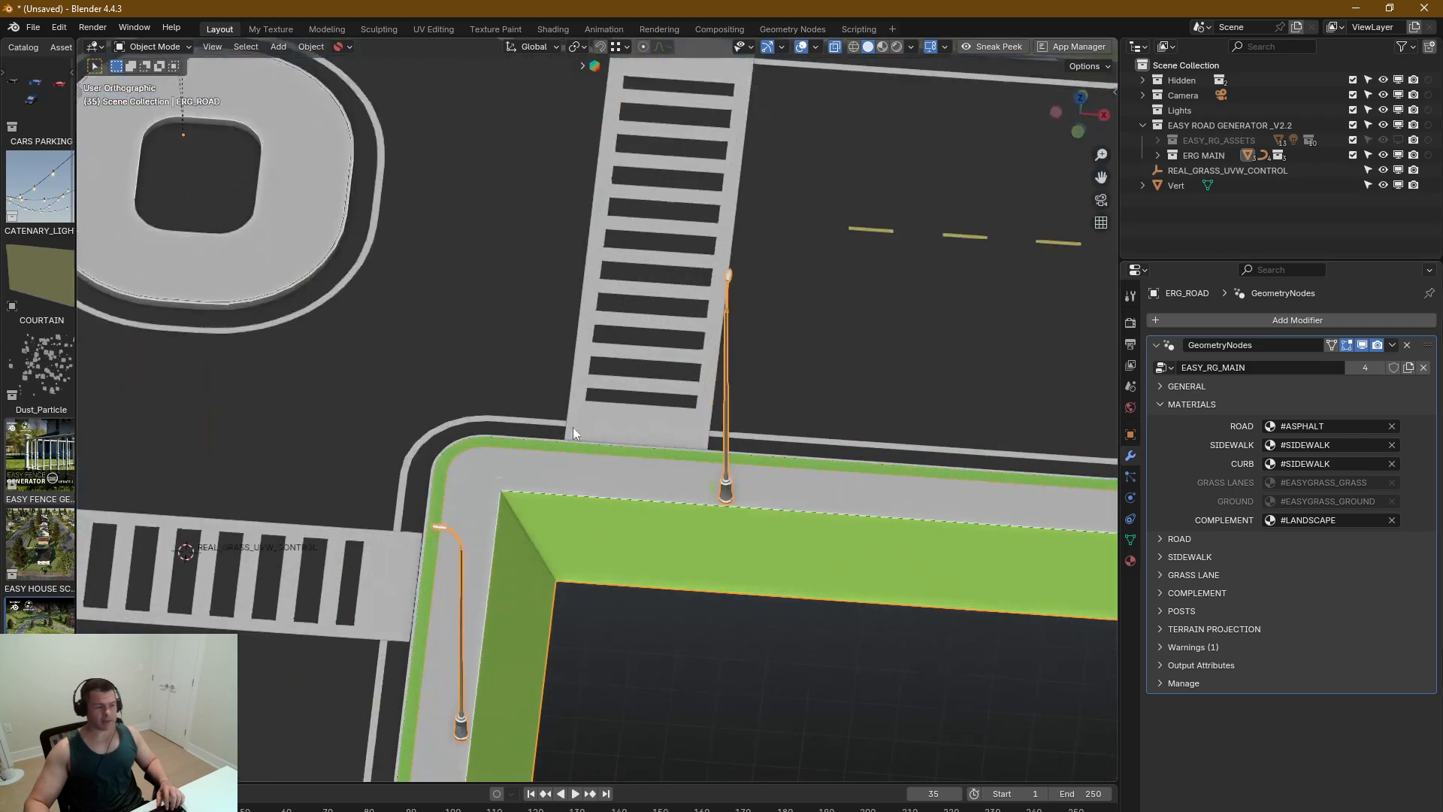
{"action": "scroll", "coordinate": [572, 430], "scroll_direction": "up", "scroll_amount": 5}
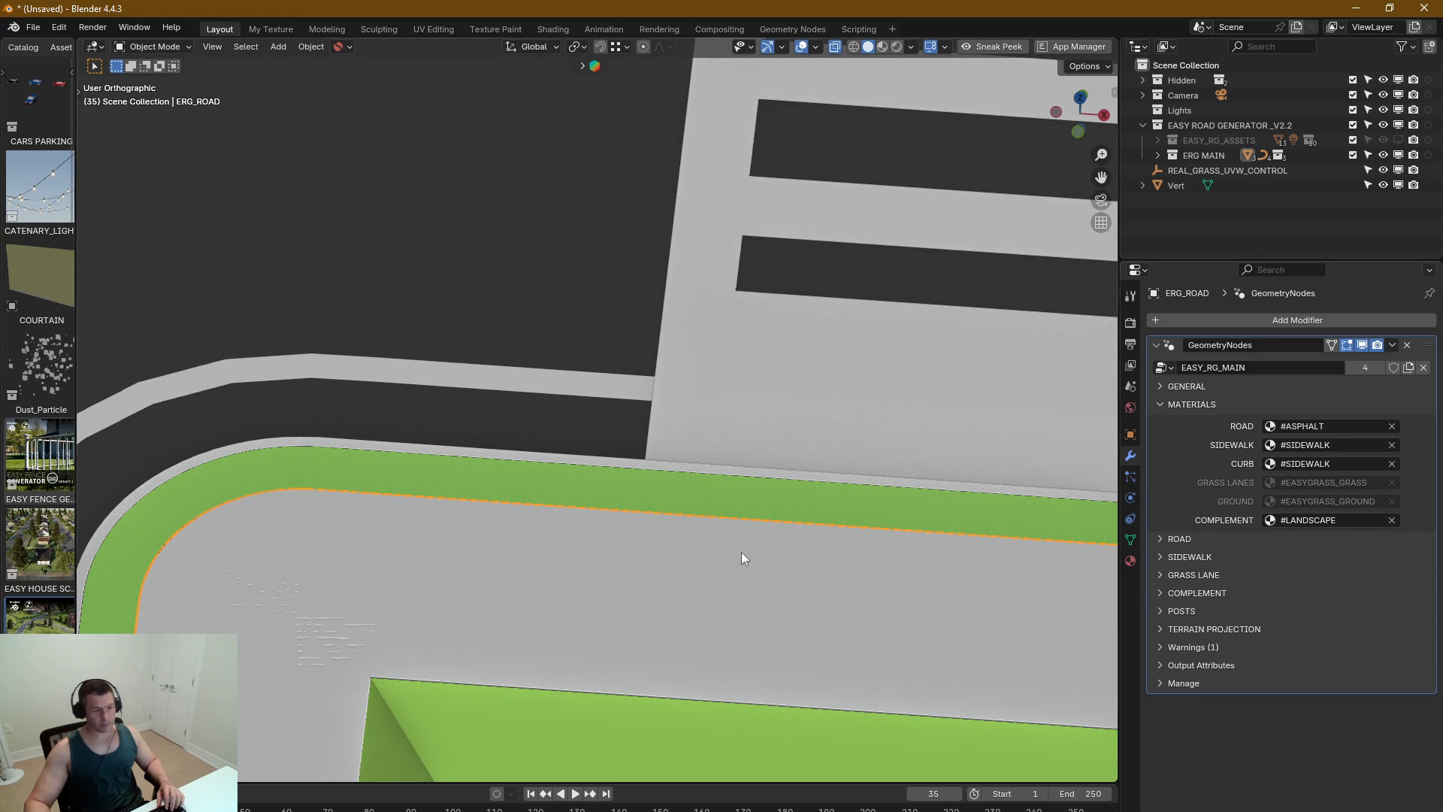
{"action": "middle_click_drag", "start_coordinate": [740, 558], "coordinate": [695, 507]}
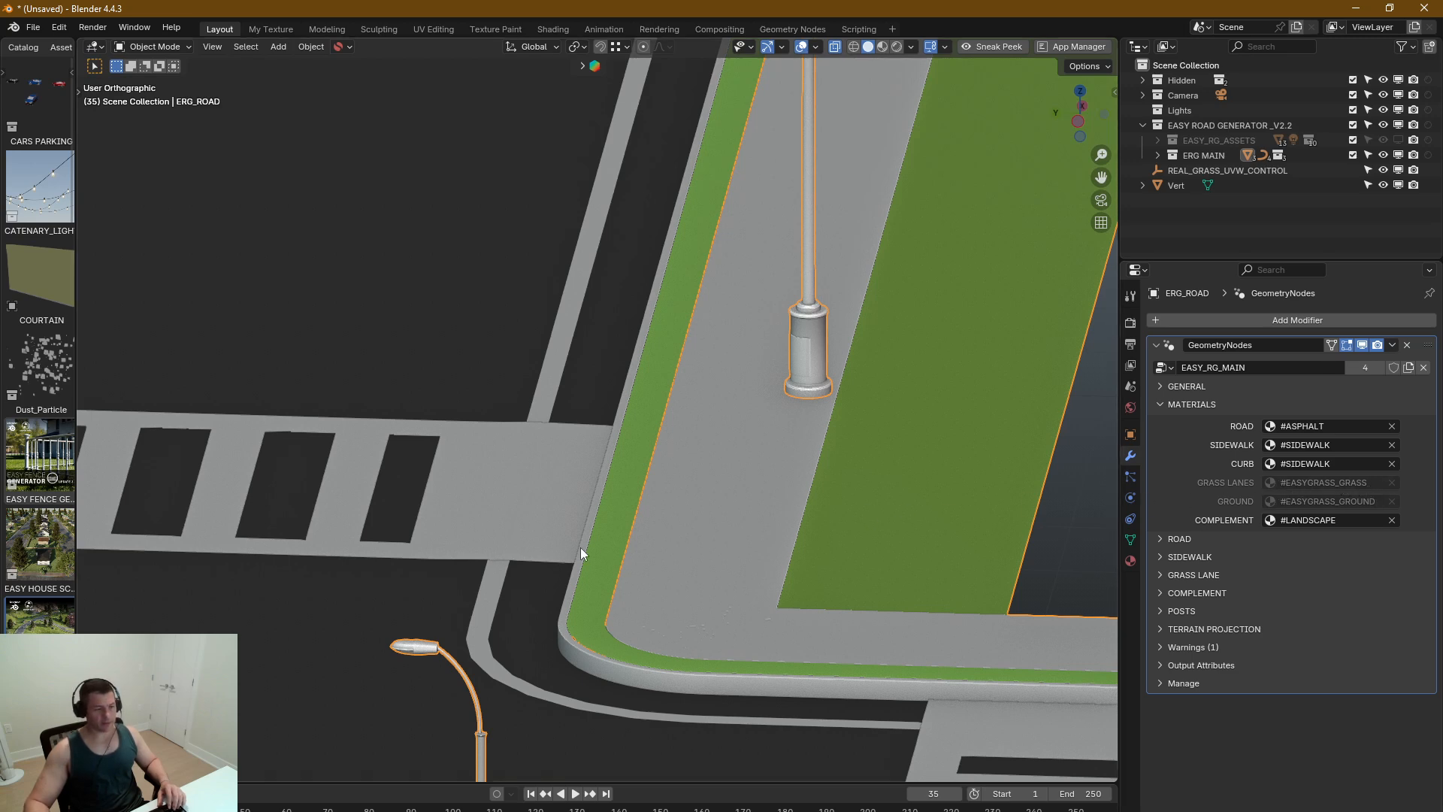
{"action": "middle_click_drag", "start_coordinate": [580, 548], "coordinate": [617, 499], "text": "shift"}
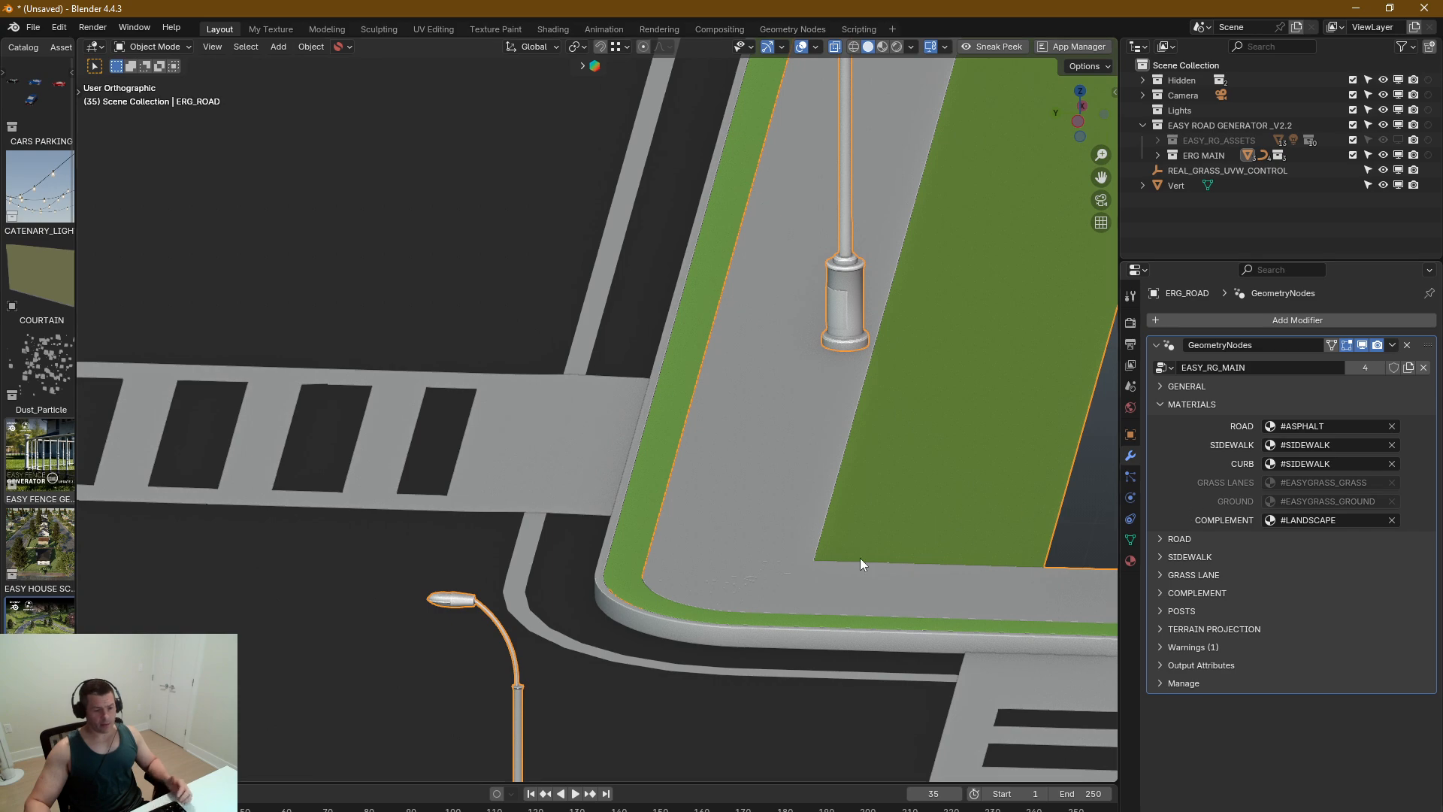
{"action": "middle_click_drag", "start_coordinate": [860, 557], "coordinate": [678, 616]}
{"action": "scroll", "coordinate": [665, 565], "scroll_direction": "down", "scroll_amount": 3}
{"action": "scroll", "coordinate": [670, 570], "scroll_direction": "up", "scroll_amount": 2}
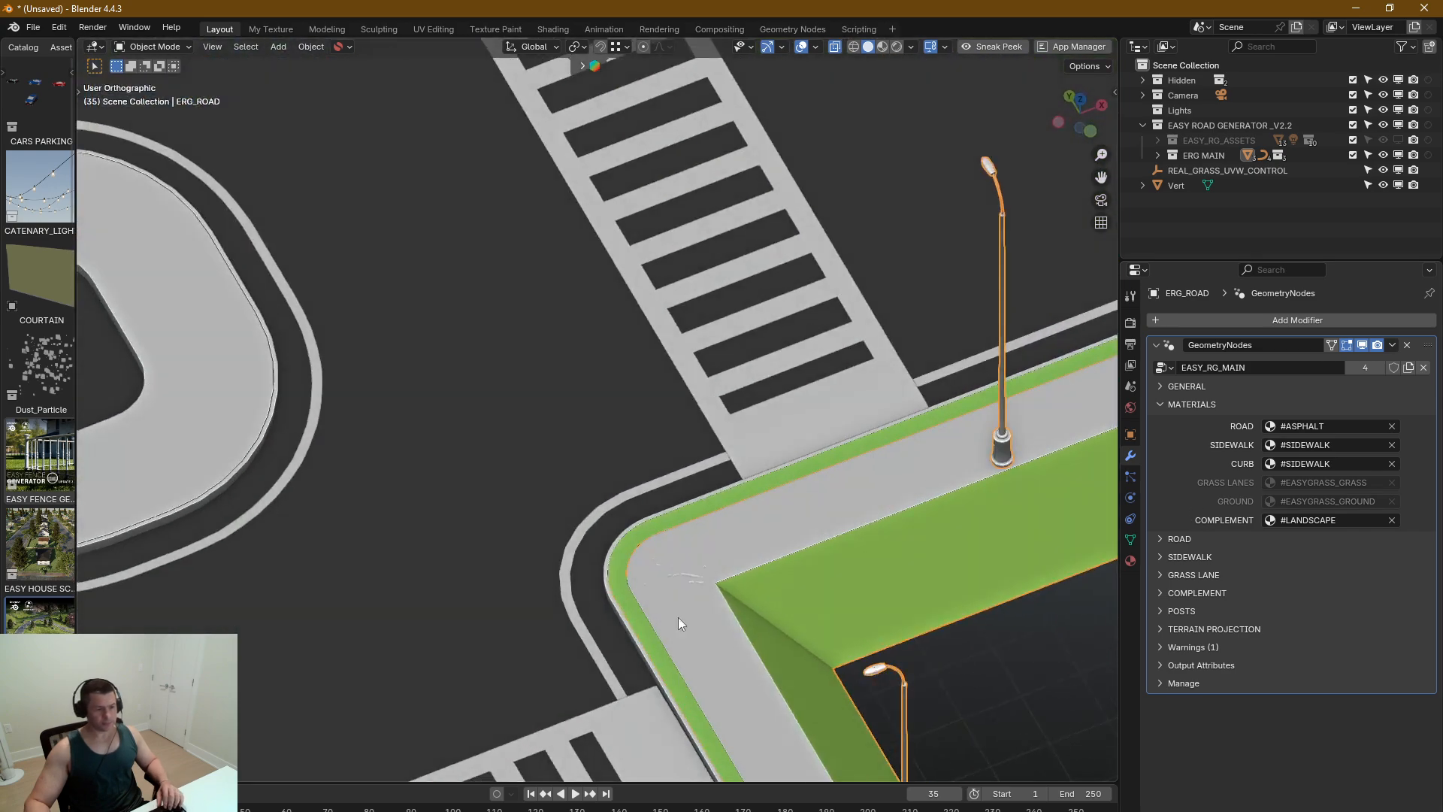
{"action": "scroll", "coordinate": [720, 602], "scroll_direction": "down", "scroll_amount": 5}
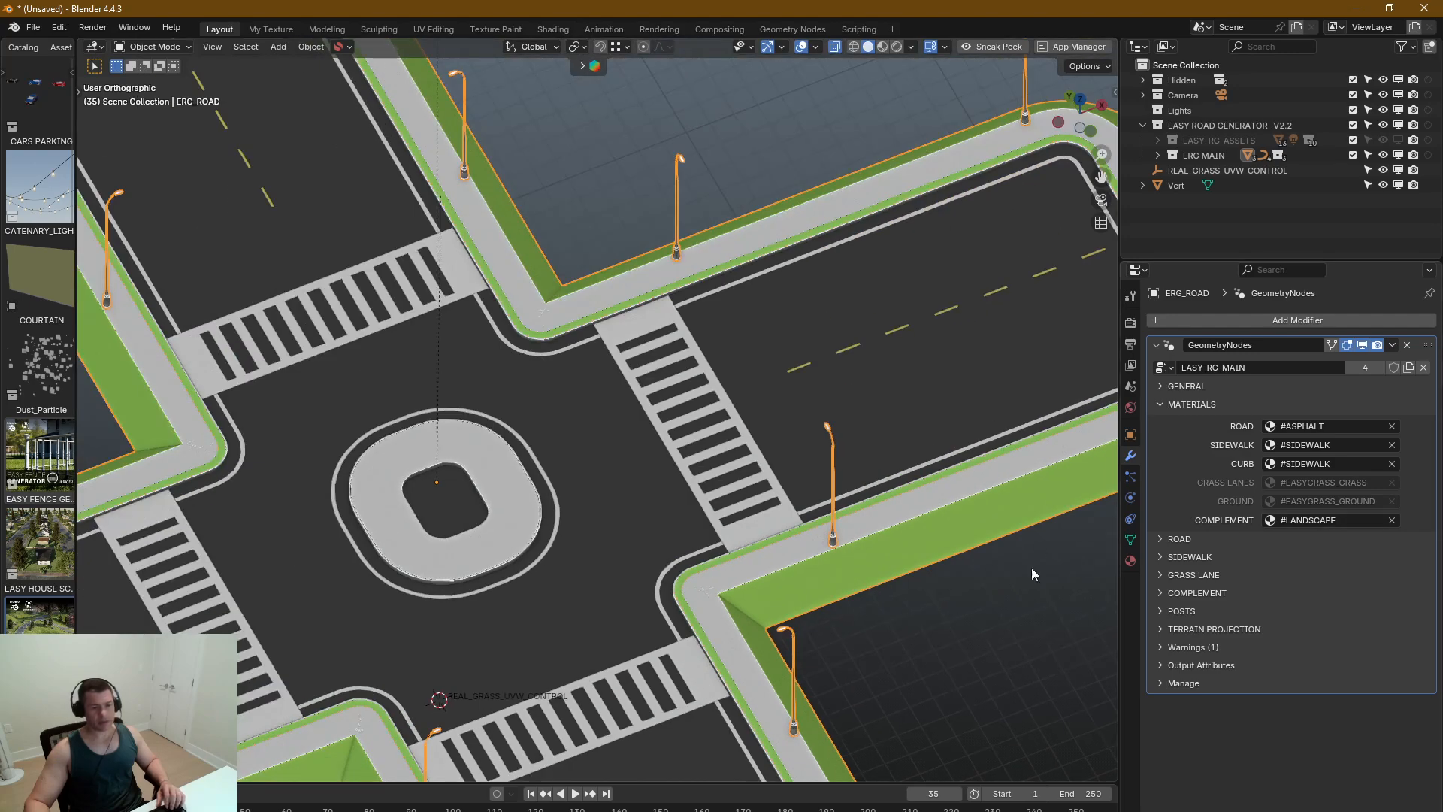
{"action": "middle_click_drag", "start_coordinate": [1030, 567], "coordinate": [492, 432]}
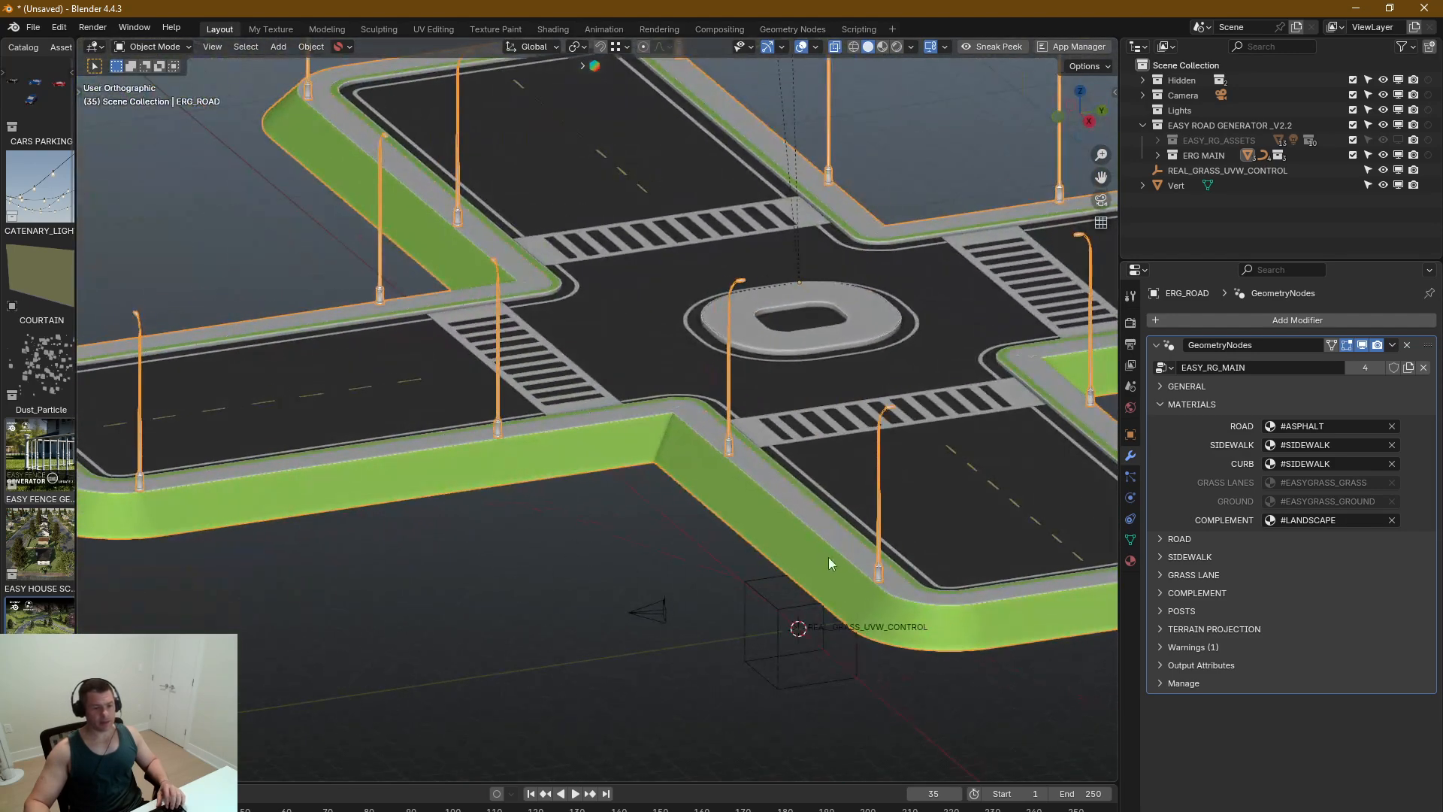
{"action": "middle_click_drag", "start_coordinate": [828, 557], "coordinate": [782, 535], "text": "shift"}
{"action": "scroll", "coordinate": [653, 391], "scroll_direction": "up", "scroll_amount": 4}
{"action": "scroll", "coordinate": [669, 372], "scroll_direction": "up", "scroll_amount": 2}
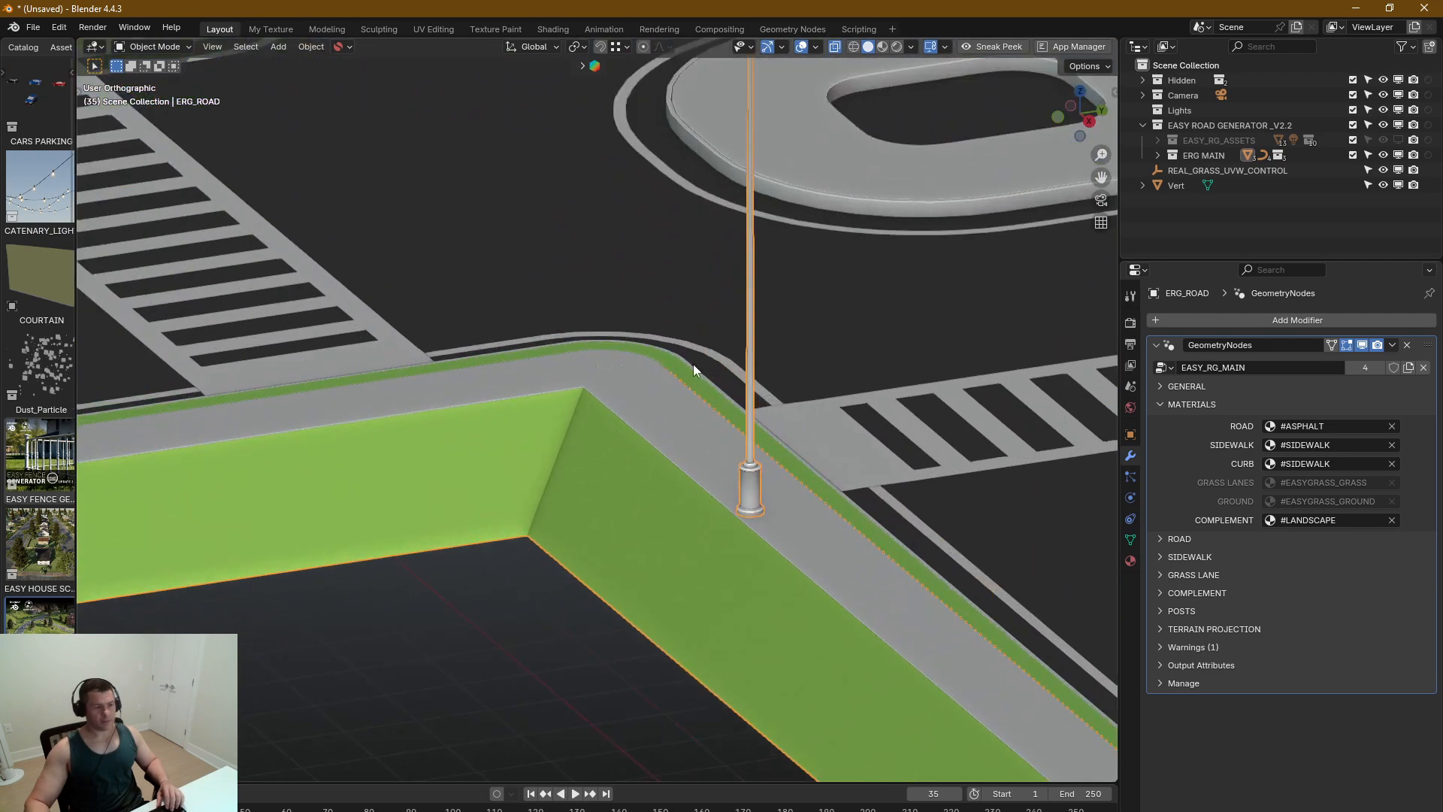
{"action": "key", "text": "z"}
{"action": "scroll", "coordinate": [914, 529], "scroll_direction": "up", "scroll_amount": 6}
{"action": "scroll", "coordinate": [767, 550], "scroll_direction": "down", "scroll_amount": 1}
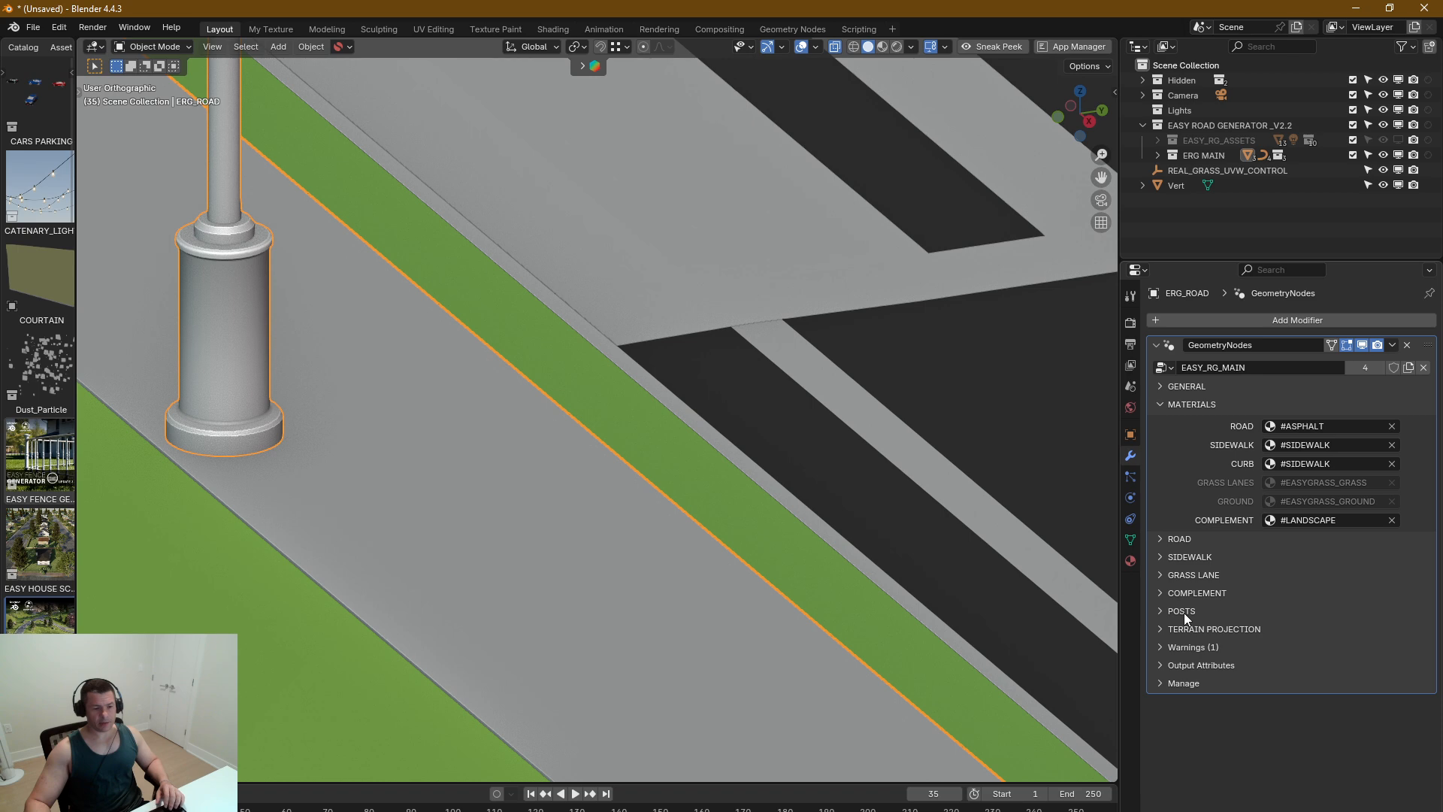
Step: Enable Real Grass for the cross intersection's grass lane
{"action": "left_click", "coordinate": [1161, 574]}
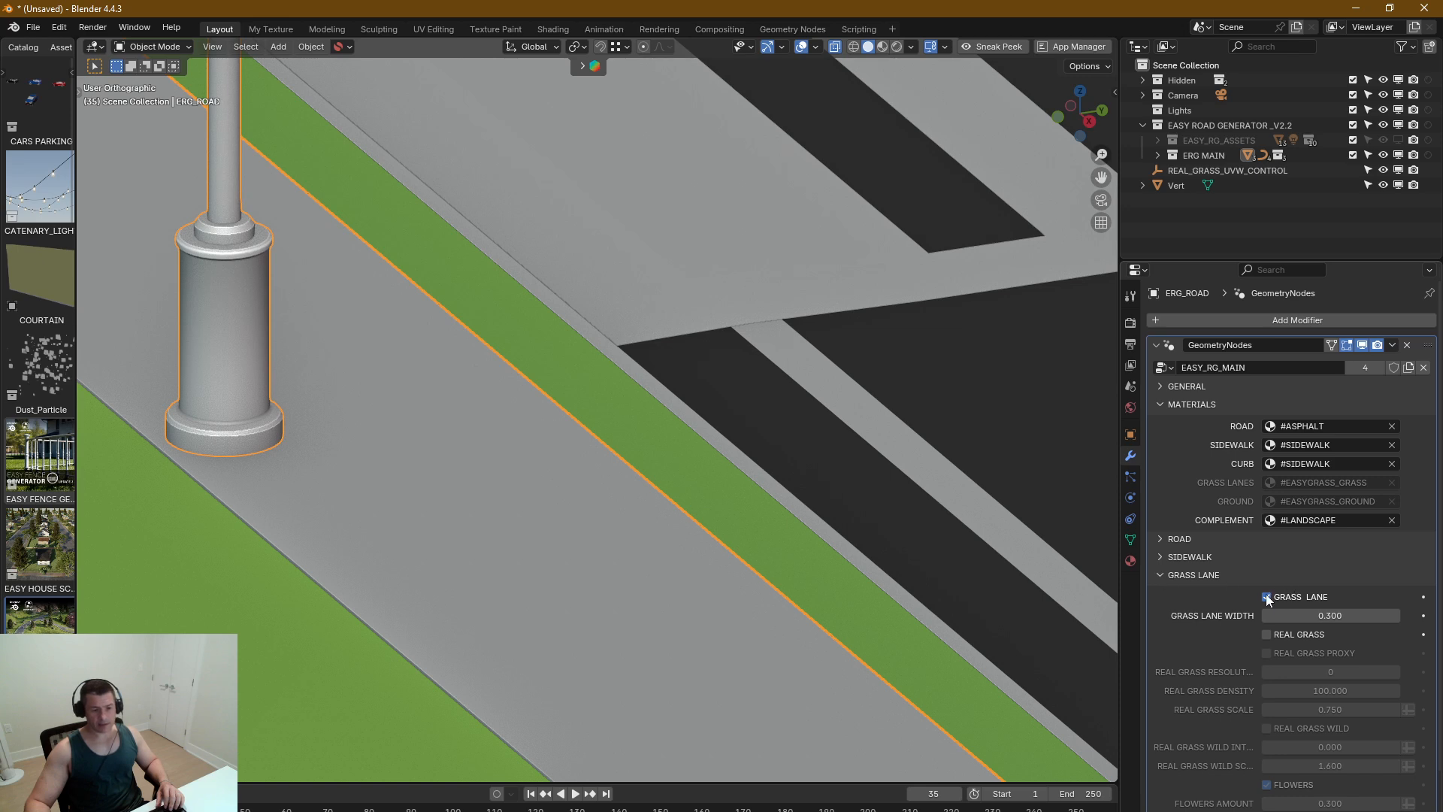
{"action": "left_click", "coordinate": [1270, 634]}
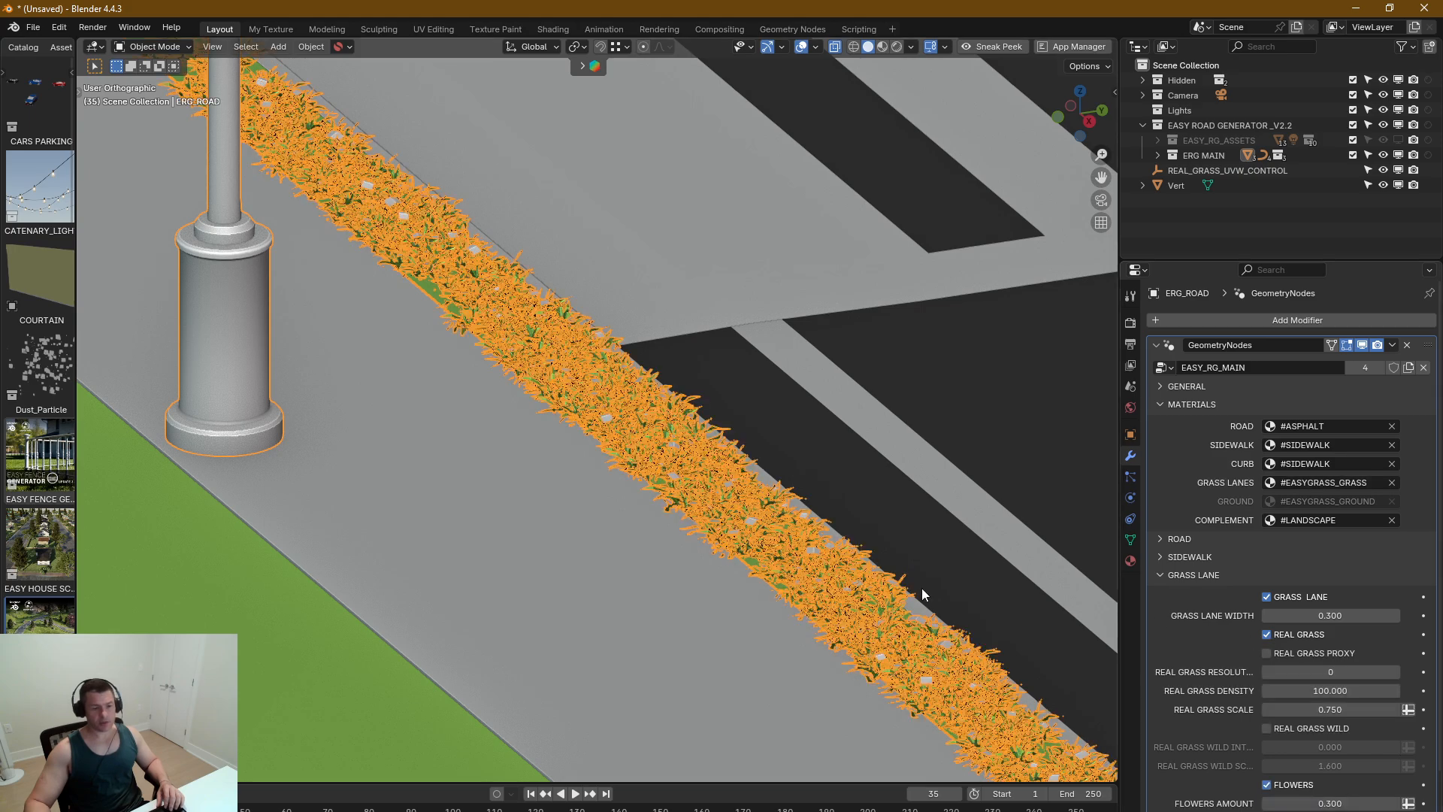
{"action": "middle_click_drag", "start_coordinate": [922, 588], "coordinate": [750, 544]}
{"action": "scroll", "coordinate": [752, 542], "scroll_direction": "down", "scroll_amount": 4}
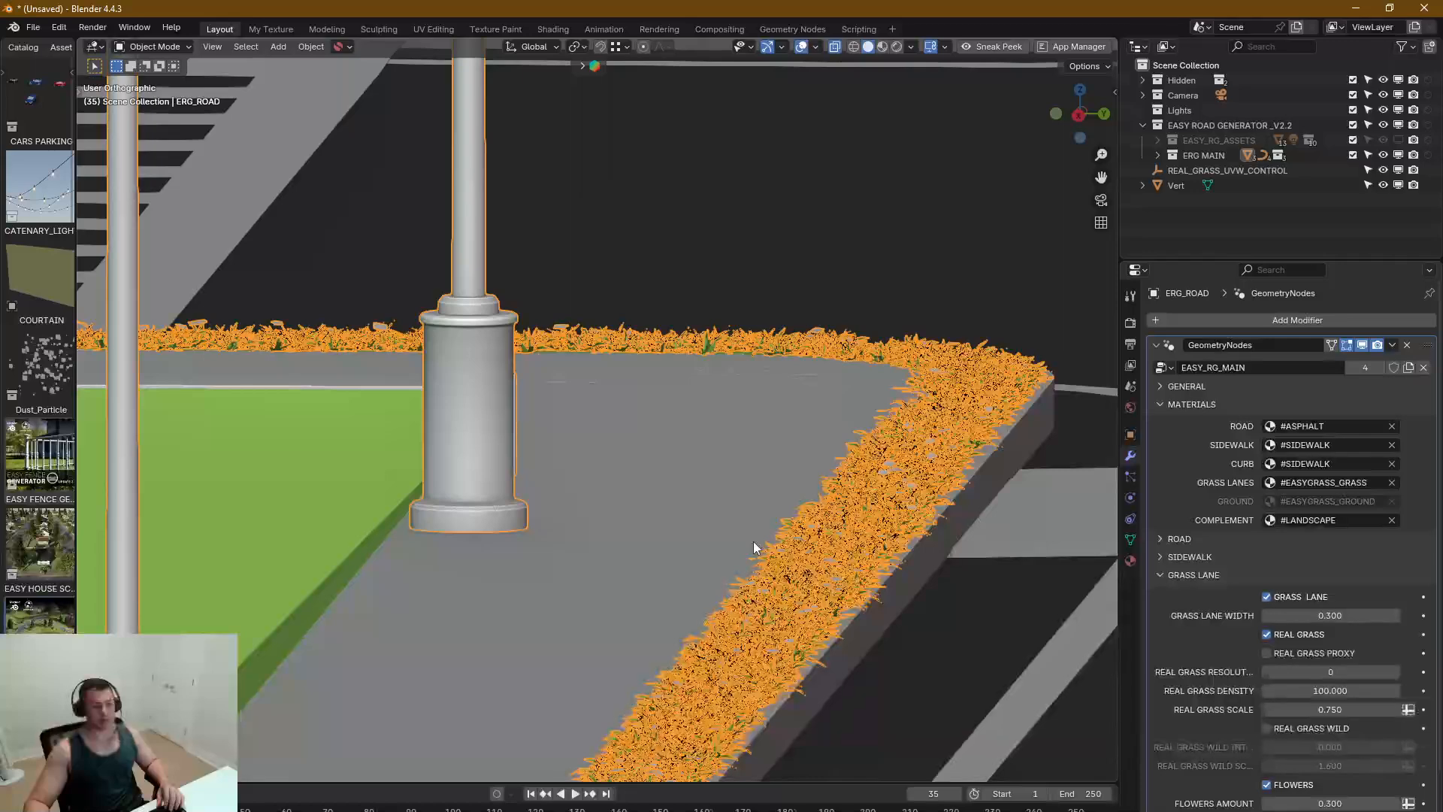
Step: Select the crosswalk lane and examine the real grass along the sidewalk edge in perspective view
{"action": "left_click", "coordinate": [999, 551]}
{"action": "scroll", "coordinate": [836, 543], "scroll_direction": "up", "scroll_amount": 2}
{"action": "key", "text": "KP_5"}
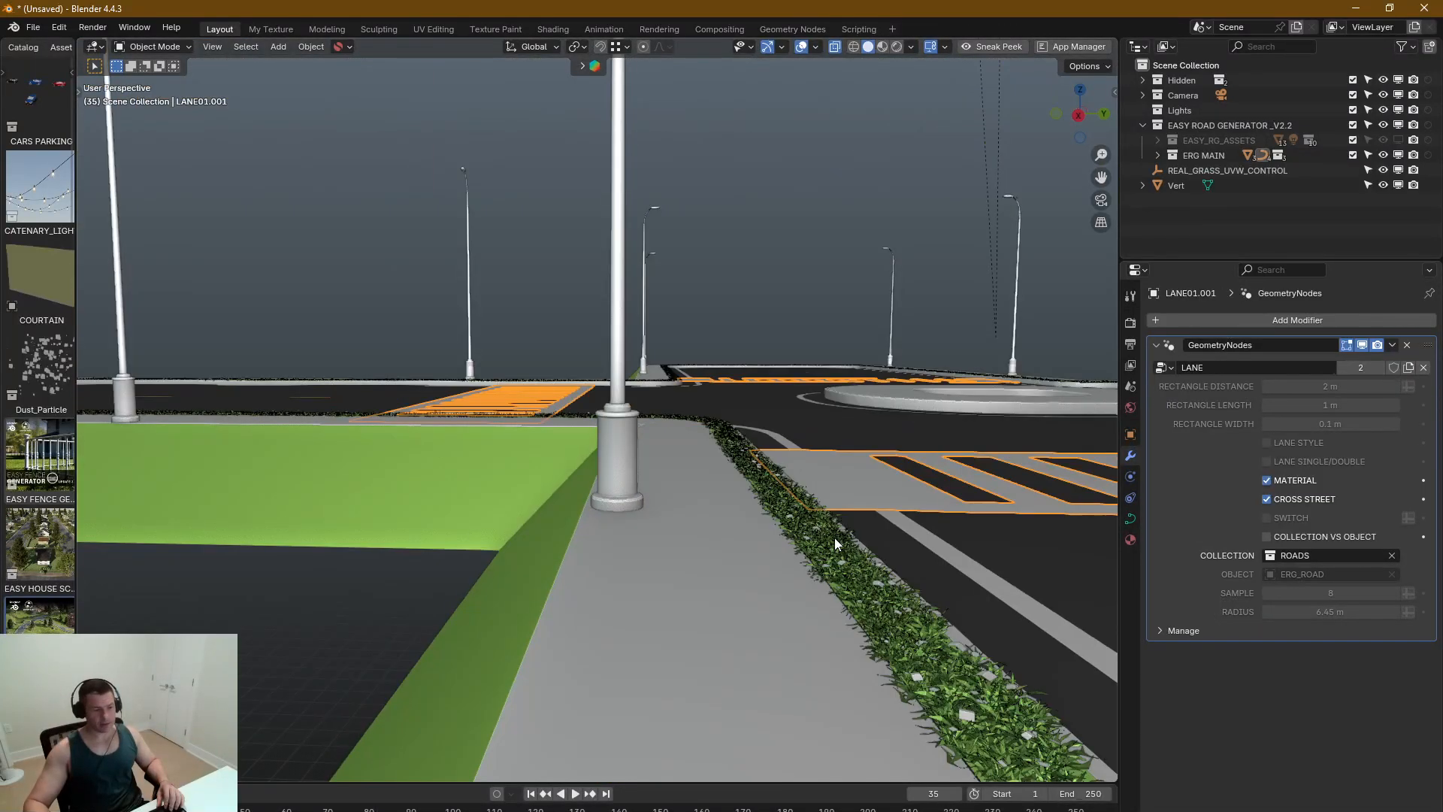
{"action": "middle_click_drag", "start_coordinate": [854, 543], "coordinate": [827, 547]}
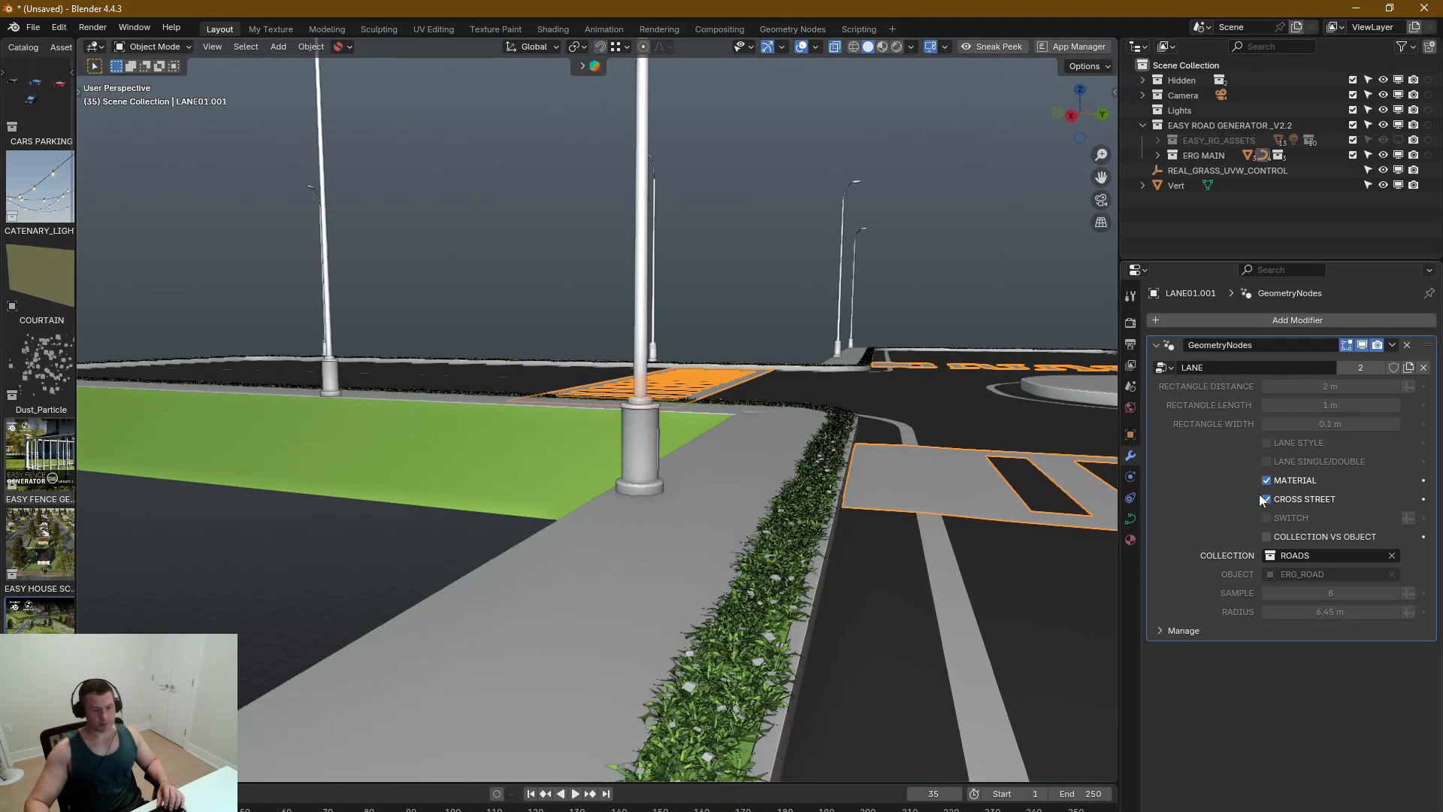
{"action": "middle_click_drag", "start_coordinate": [734, 637], "coordinate": [525, 630]}
{"action": "scroll", "coordinate": [525, 630], "scroll_direction": "down", "scroll_amount": 3}
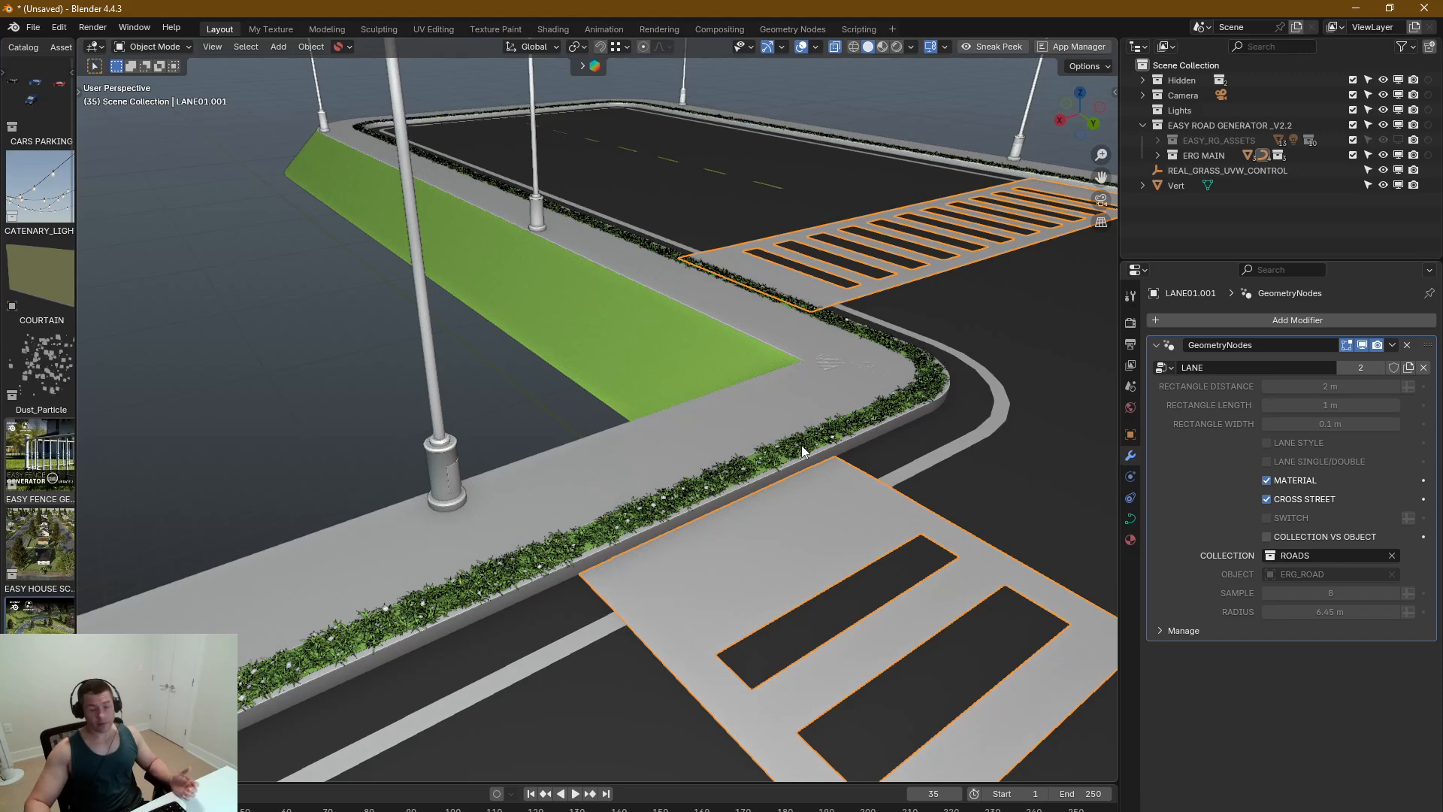
{"action": "scroll", "coordinate": [933, 367], "scroll_direction": "up", "scroll_amount": 3}
{"action": "scroll", "coordinate": [934, 368], "scroll_direction": "up", "scroll_amount": 2}
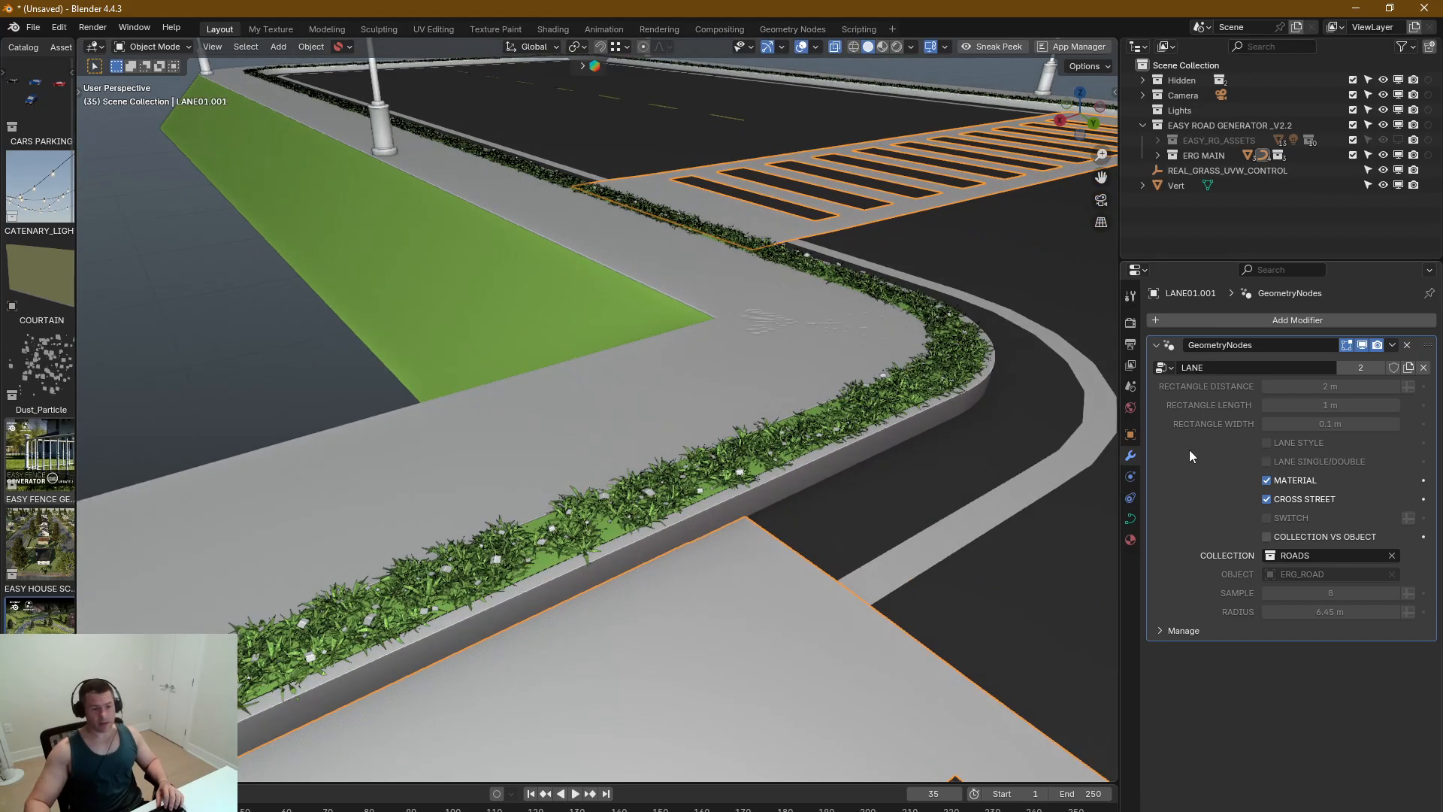
Step: Select the intersection road and view its grass strip and materials in Rendered viewport shading
{"action": "left_click", "coordinate": [923, 384]}
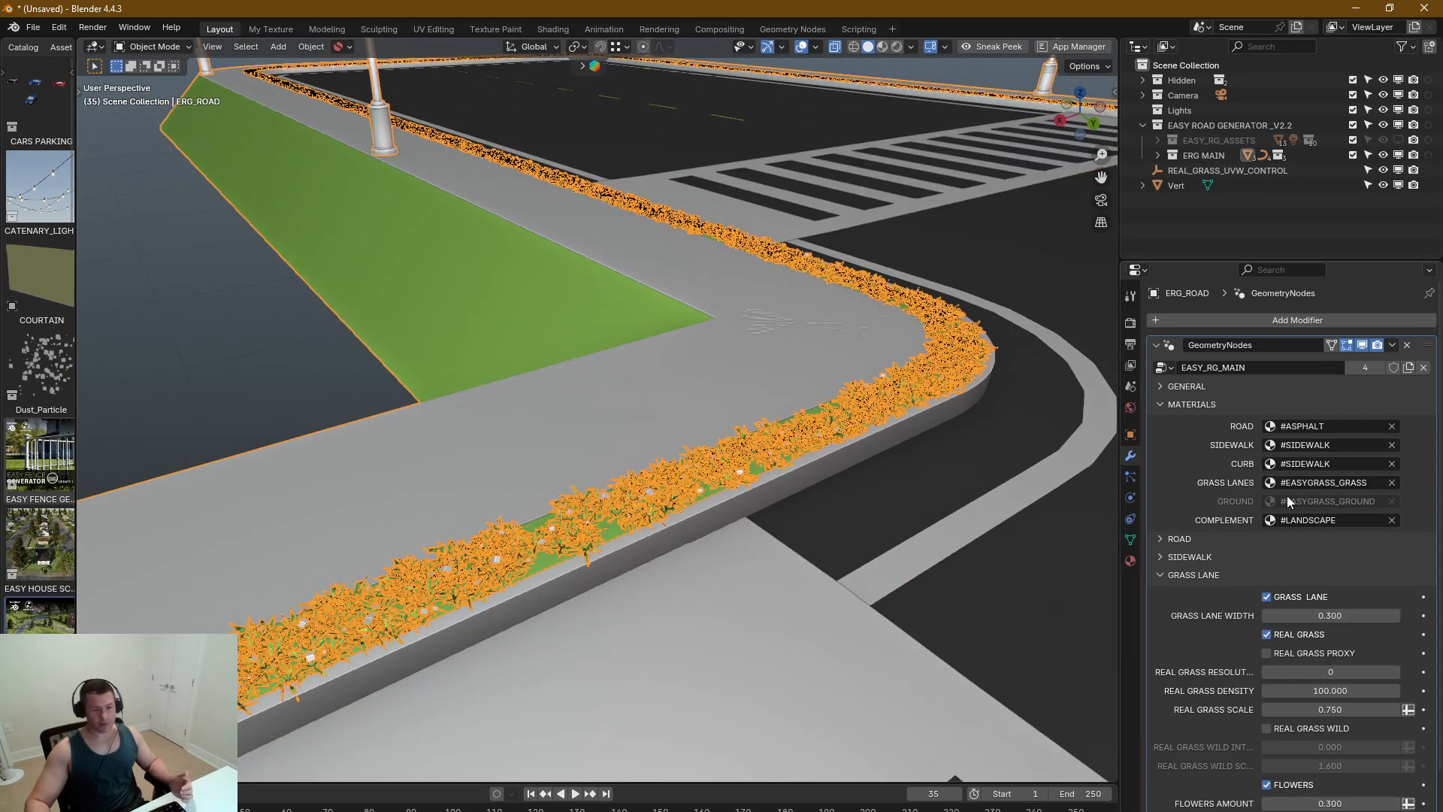
{"action": "scroll", "coordinate": [692, 466], "scroll_direction": "up", "scroll_amount": 3}
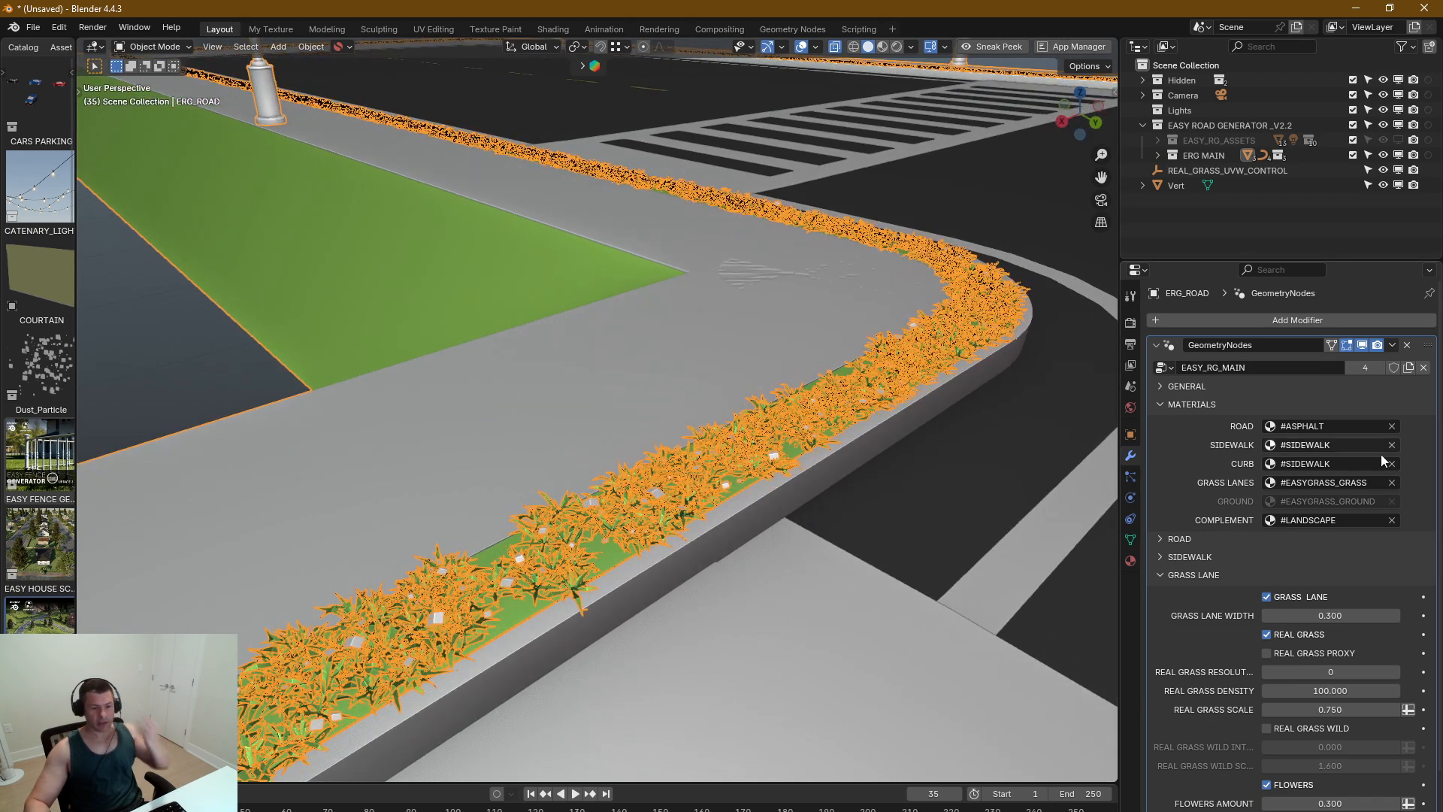
{"action": "key", "text": "z"}
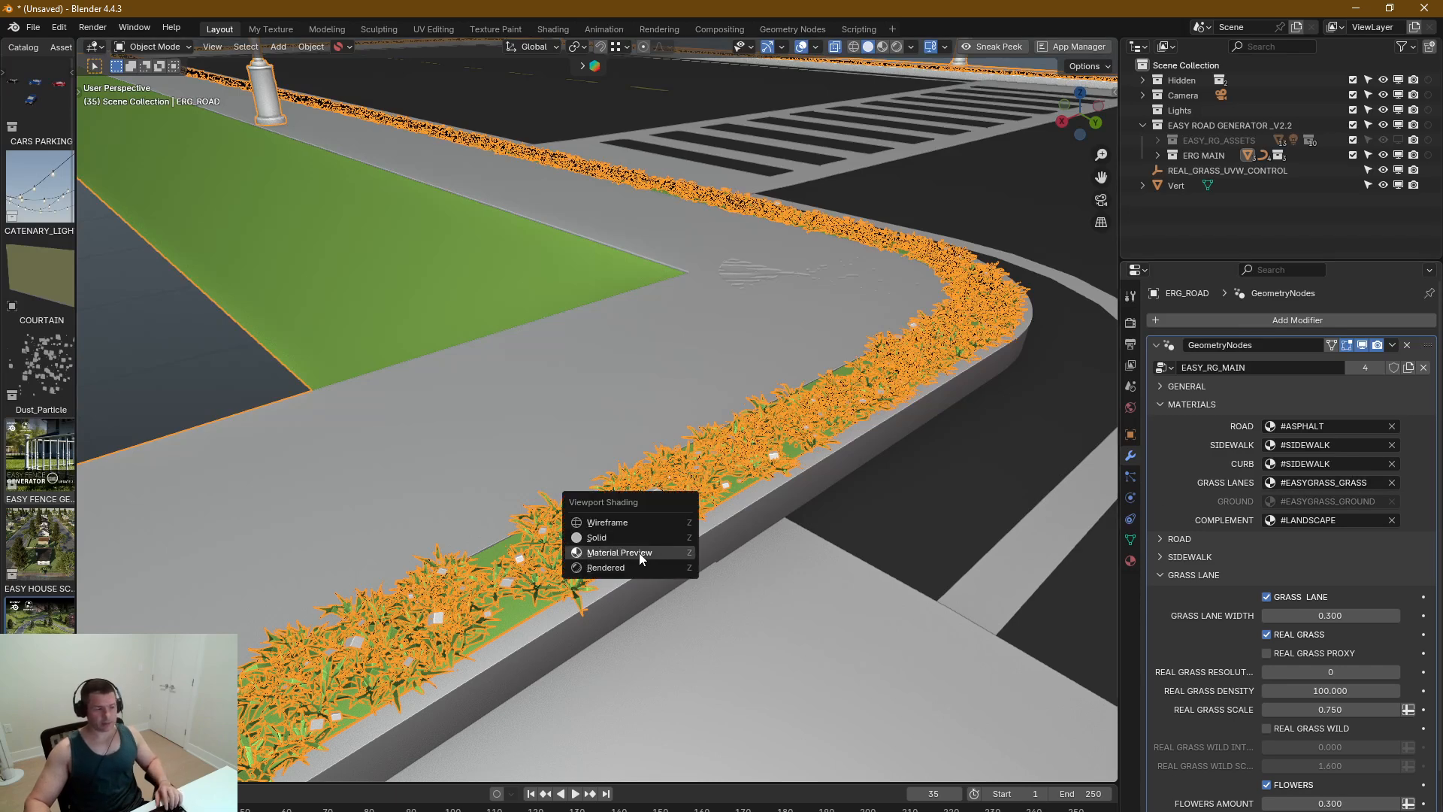
{"action": "left_click", "coordinate": [934, 442]}
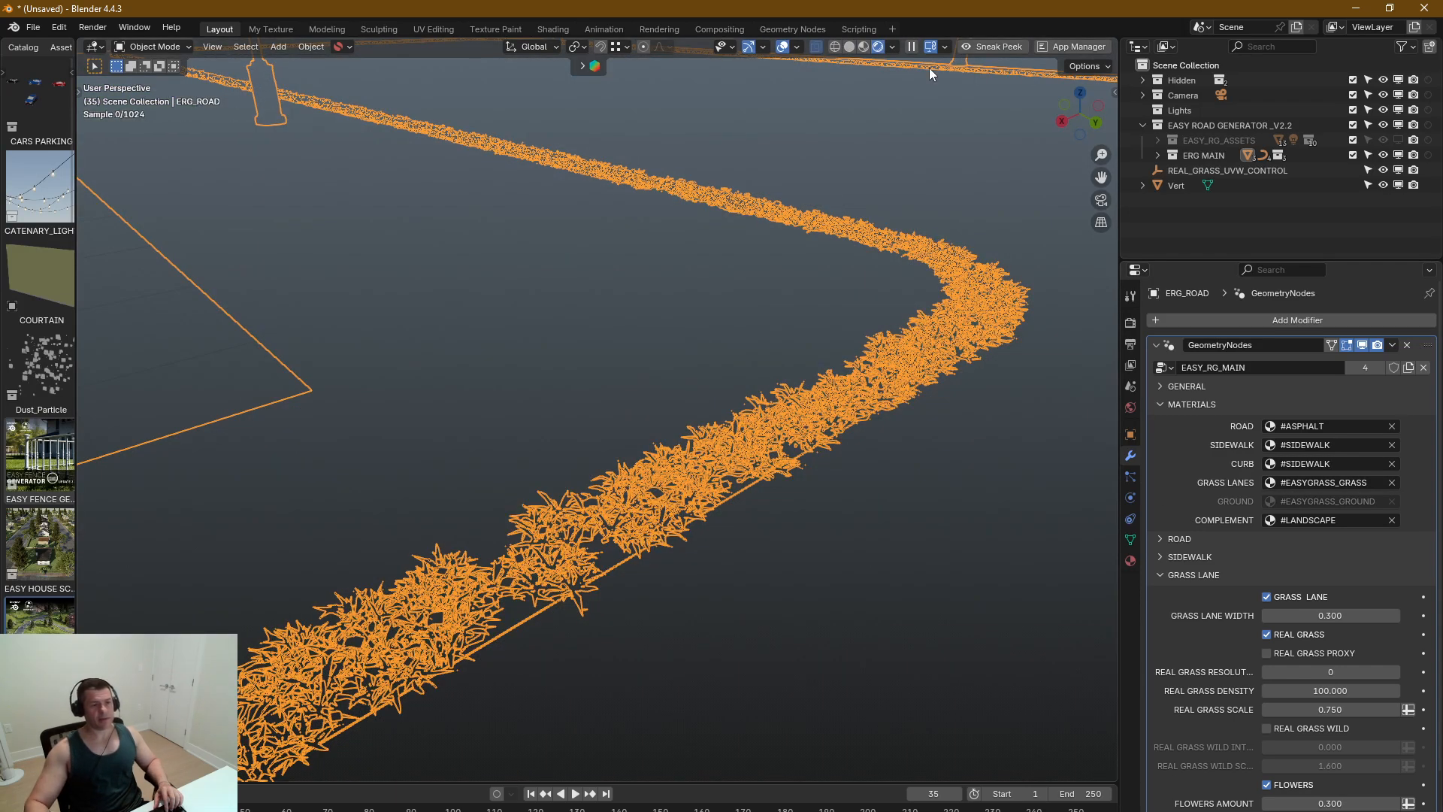
{"action": "scroll", "coordinate": [867, 345], "scroll_direction": "down", "scroll_amount": 3}
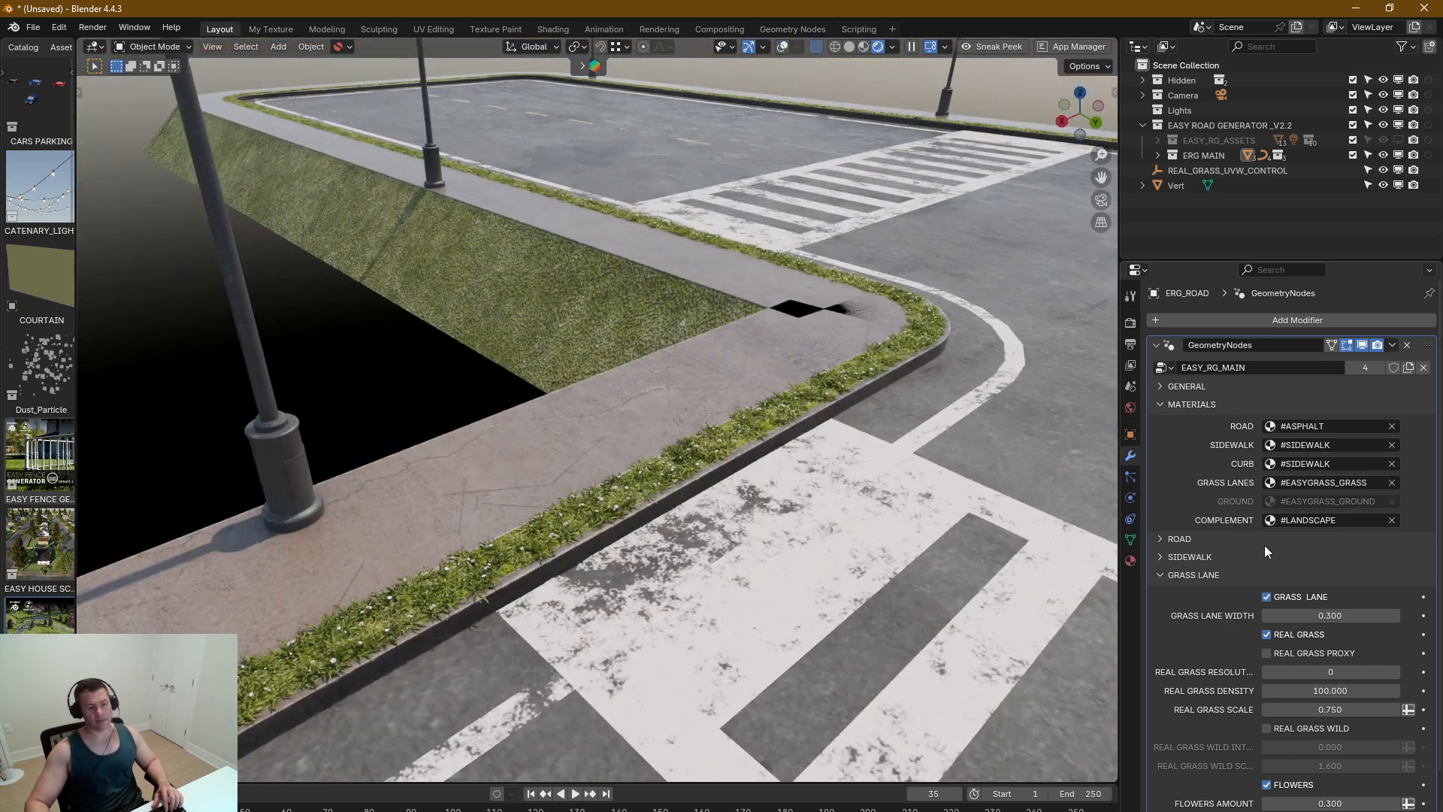
Step: Disable Real Grass for the road's grass lane and inspect the sidewalk corner from above
{"action": "left_click", "coordinate": [1268, 634]}
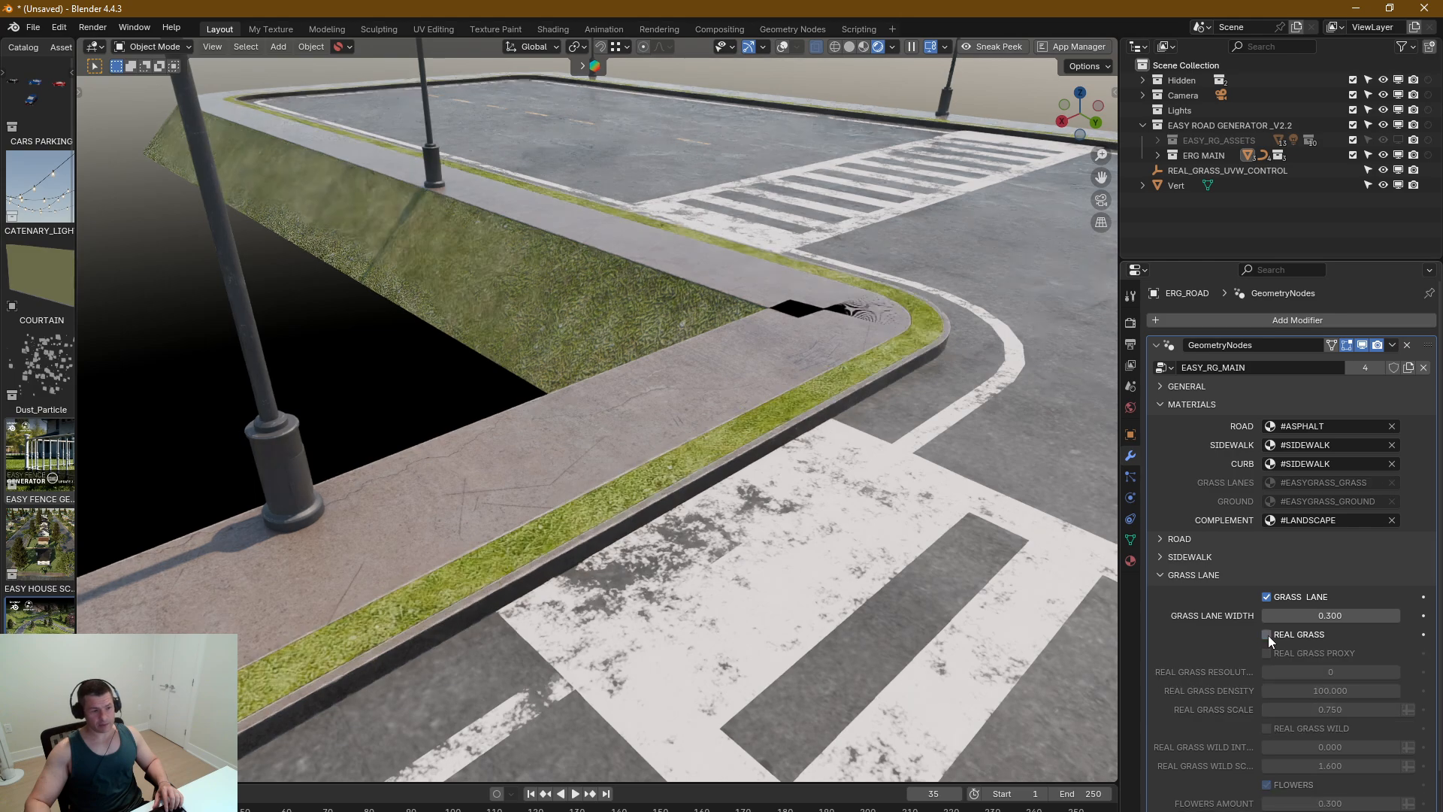
{"action": "mouse_move", "coordinate": [695, 488]}
{"action": "middle_mouse_down"}
{"action": "mouse_move", "coordinate": [731, 498]}
{"action": "mouse_move", "coordinate": [684, 458]}
{"action": "mouse_move", "coordinate": [653, 394]}
{"action": "mouse_move", "coordinate": [705, 488]}
{"action": "middle_mouse_up"}
{"action": "scroll", "coordinate": [630, 304], "scroll_direction": "up", "scroll_amount": 2}
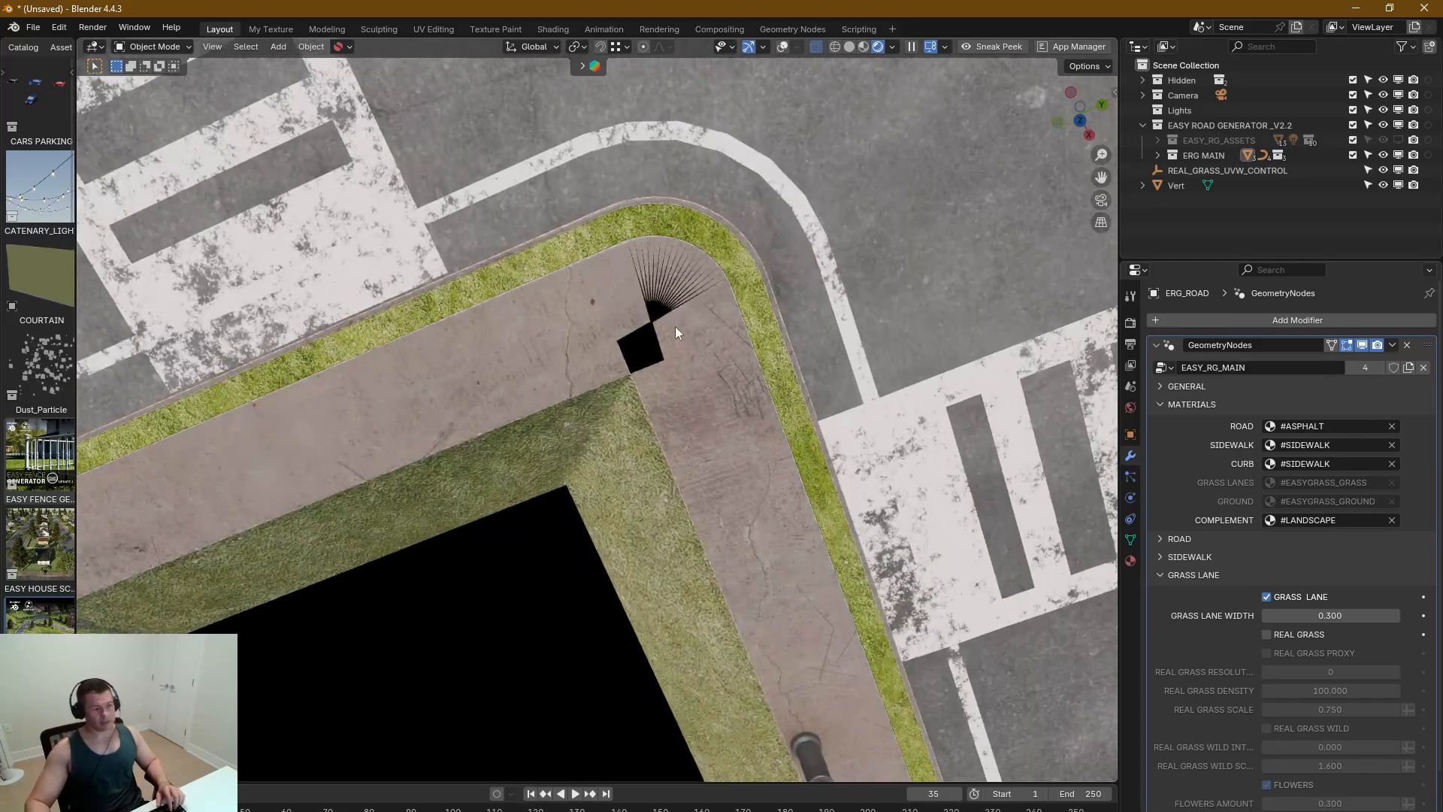
{"action": "mouse_move", "coordinate": [675, 330]}
{"action": "middle_mouse_down"}
{"action": "mouse_move", "coordinate": [619, 266]}
{"action": "mouse_move", "coordinate": [493, 315]}
{"action": "mouse_move", "coordinate": [577, 331]}
{"action": "mouse_move", "coordinate": [517, 294]}
{"action": "mouse_move", "coordinate": [529, 293]}
{"action": "middle_mouse_up"}
Step: Return the viewport to Solid shading, view the sidewalk corner from the top and turn the viewport overlays on
{"action": "key", "text": "z"}
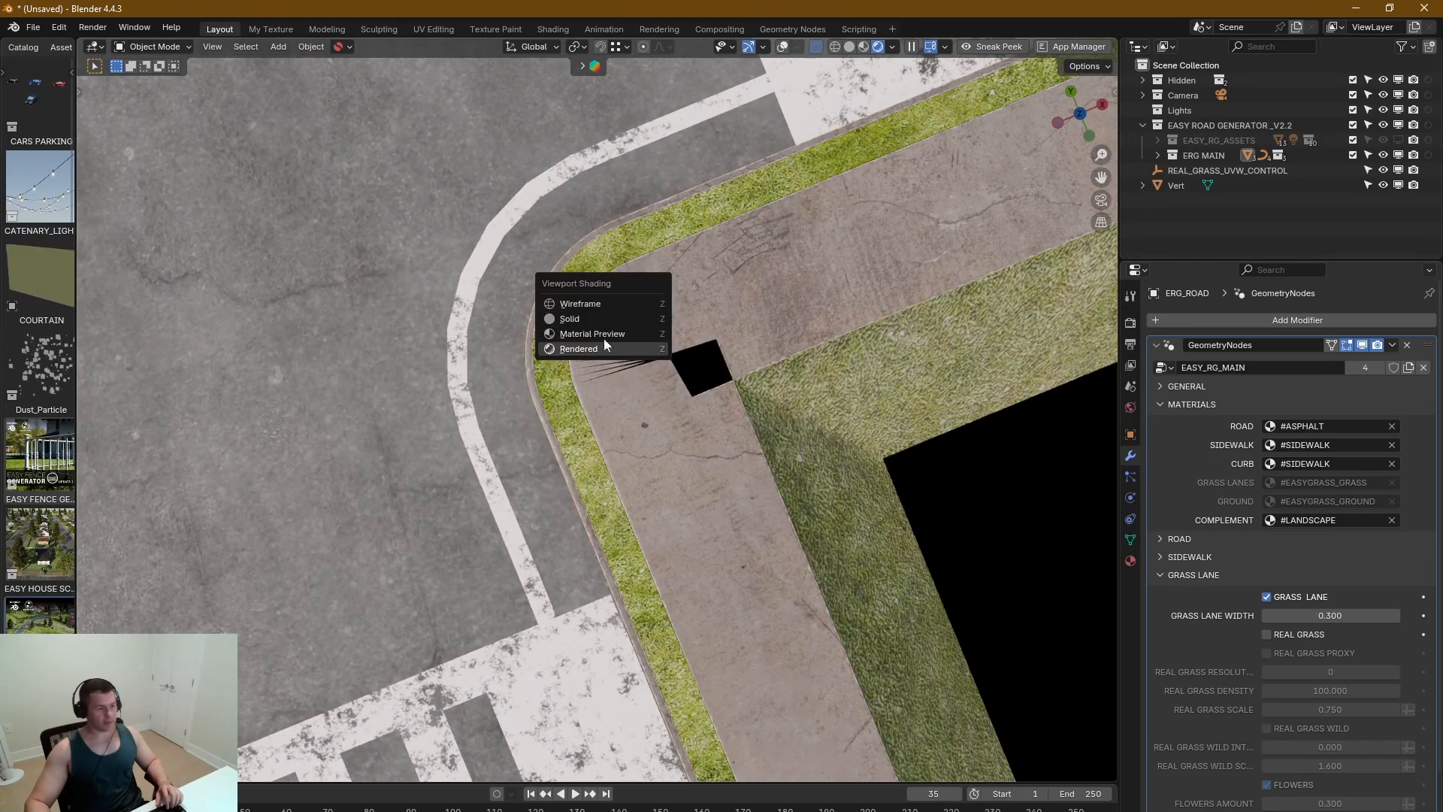
{"action": "left_click", "coordinate": [584, 318]}
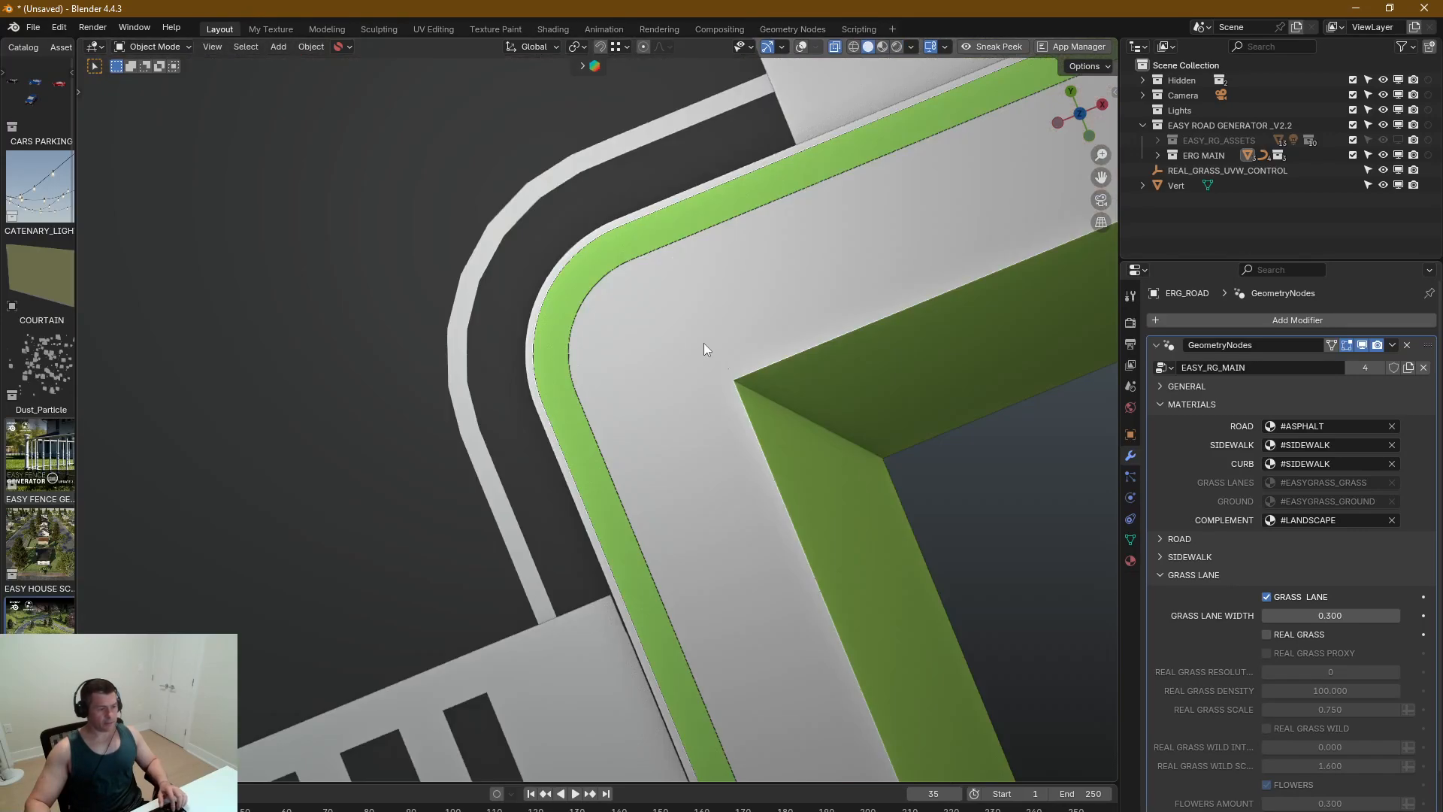
{"action": "right_click", "coordinate": [684, 382]}
{"action": "mouse_move", "coordinate": [752, 374]}
{"action": "middle_mouse_down"}
{"action": "mouse_move", "coordinate": [712, 390]}
{"action": "mouse_move", "coordinate": [778, 374]}
{"action": "middle_mouse_up"}
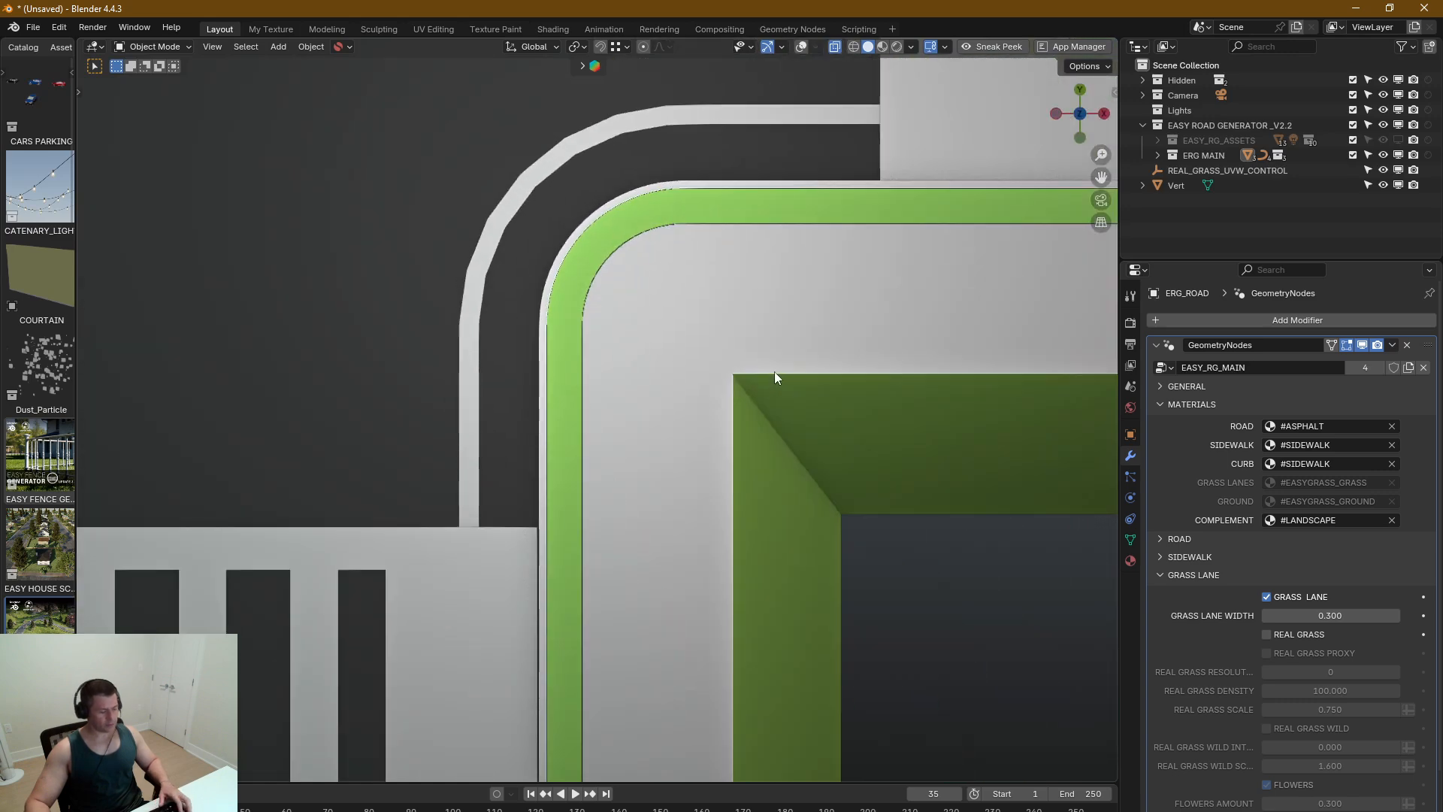
{"action": "left_click", "coordinate": [801, 47]}
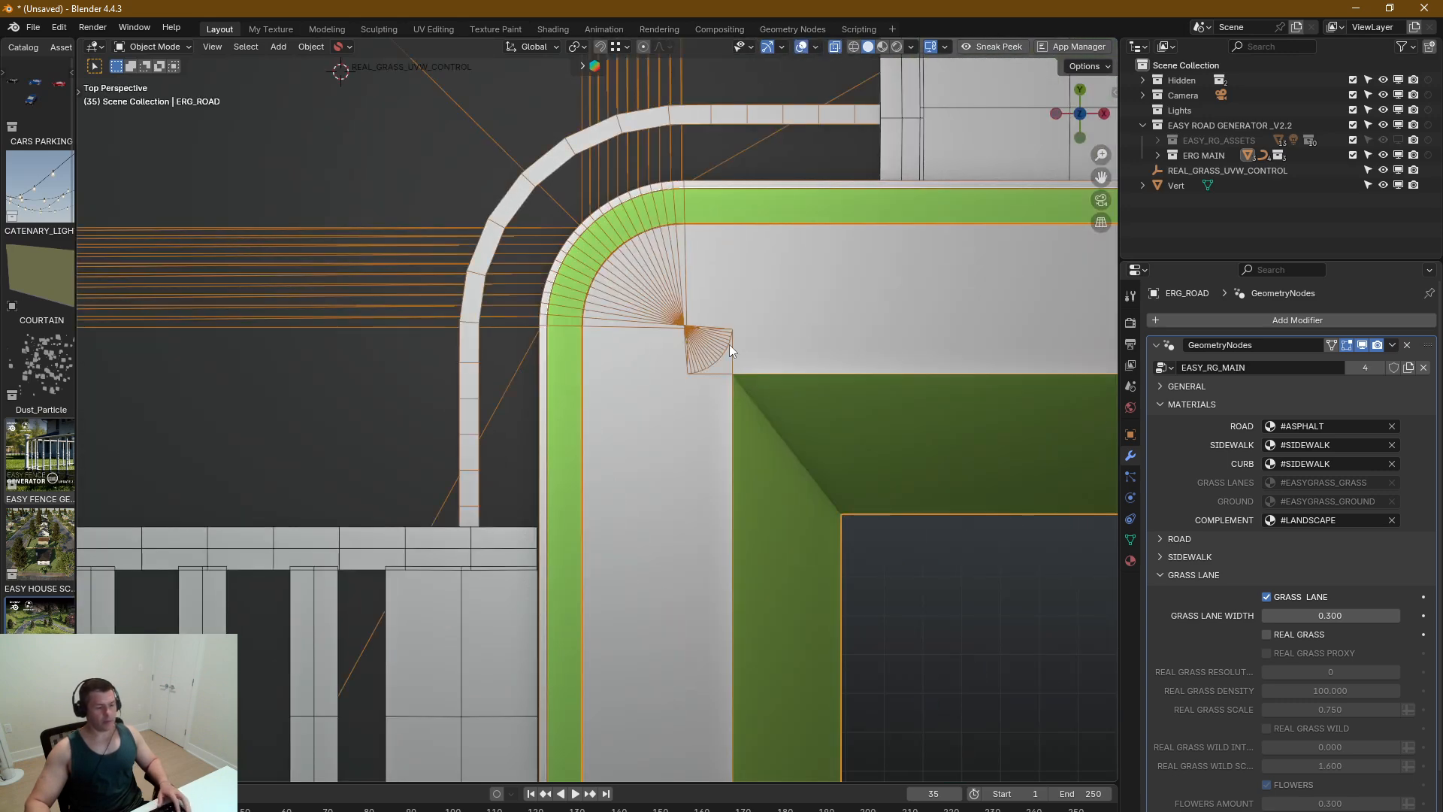
Step: Show the intersection road's General settings to check its corner options against the sidewalk corner wireframe
{"action": "left_click", "coordinate": [1130, 323]}
{"action": "left_click", "coordinate": [1130, 460]}
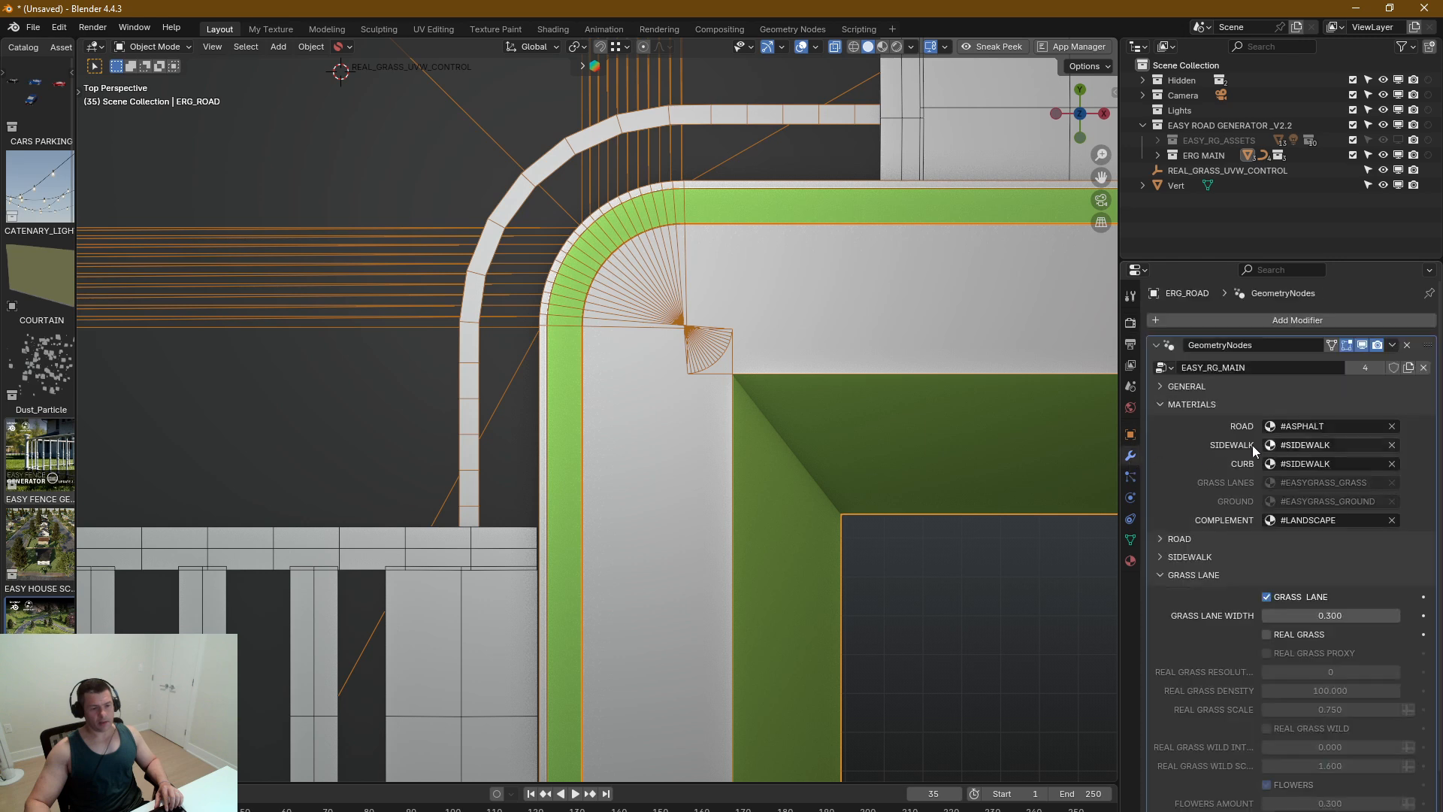
{"action": "left_click", "coordinate": [1159, 386]}
{"action": "left_click", "coordinate": [1158, 386]}
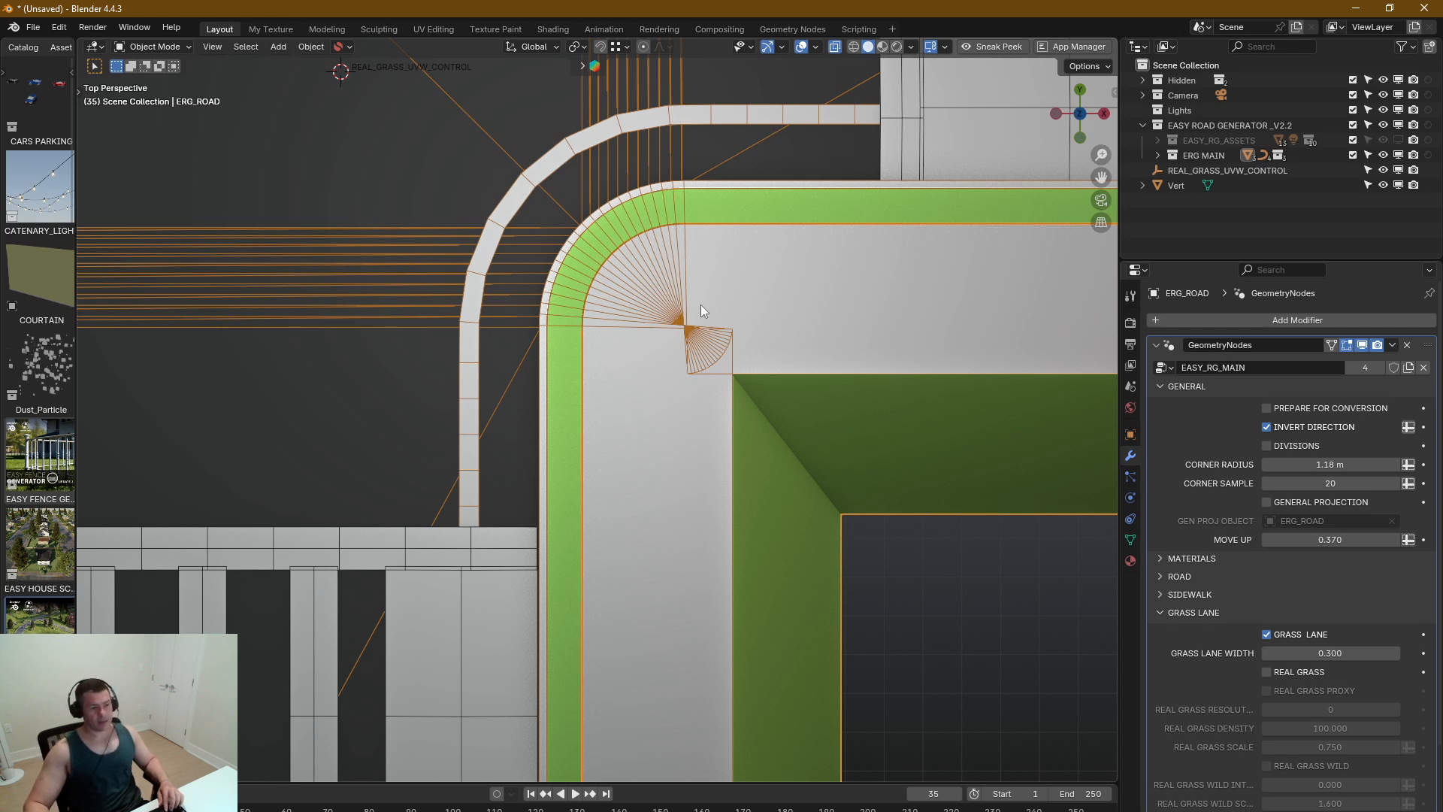
Step: Enable Divisions in the road's General settings and inspect the segmented sidewalks around the crossings and corners
{"action": "left_click", "coordinate": [1267, 447]}
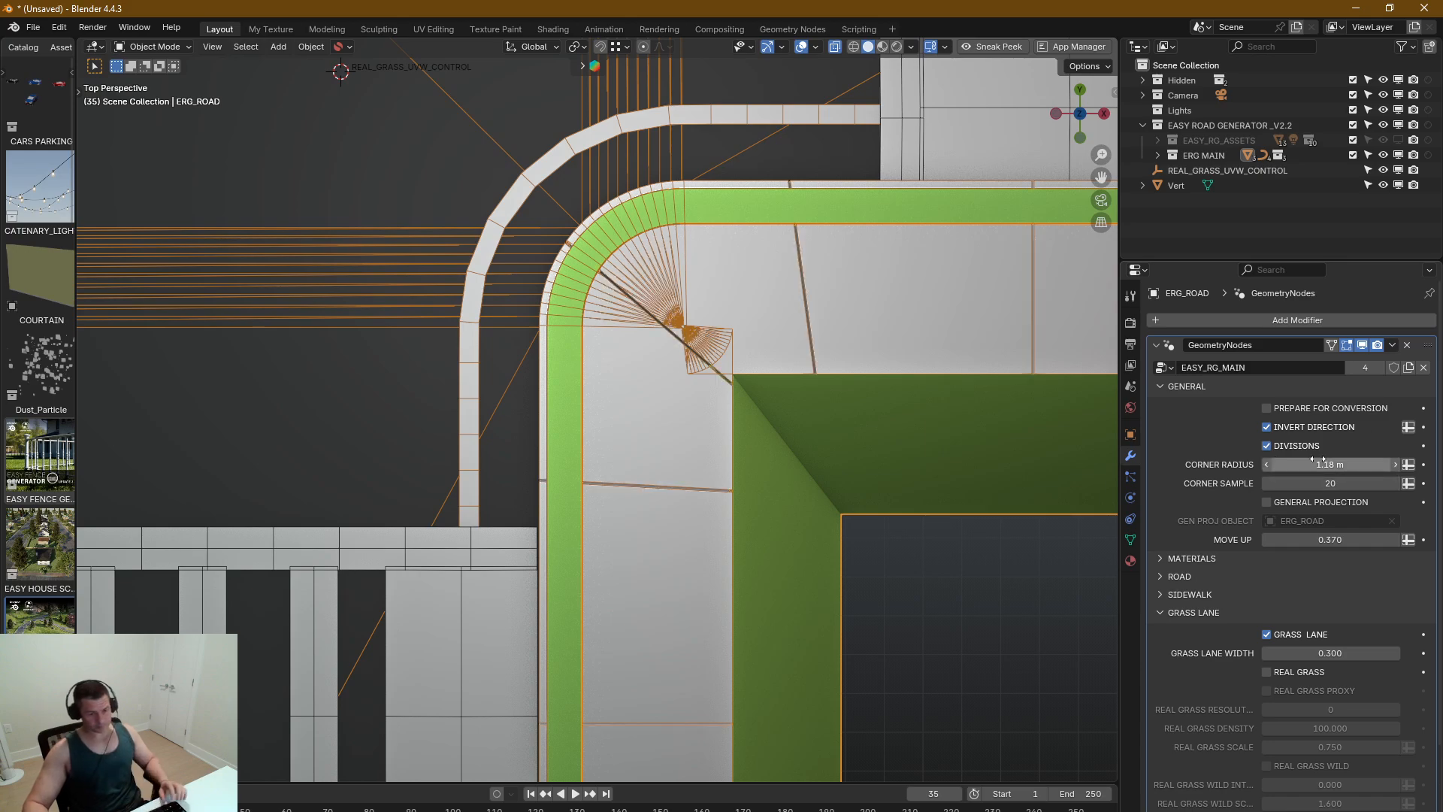
{"action": "middle_click_drag", "start_coordinate": [805, 368], "coordinate": [517, 432]}
{"action": "scroll", "coordinate": [654, 384], "scroll_direction": "up", "scroll_amount": 5}
{"action": "scroll", "coordinate": [582, 377], "scroll_direction": "down", "scroll_amount": 5}
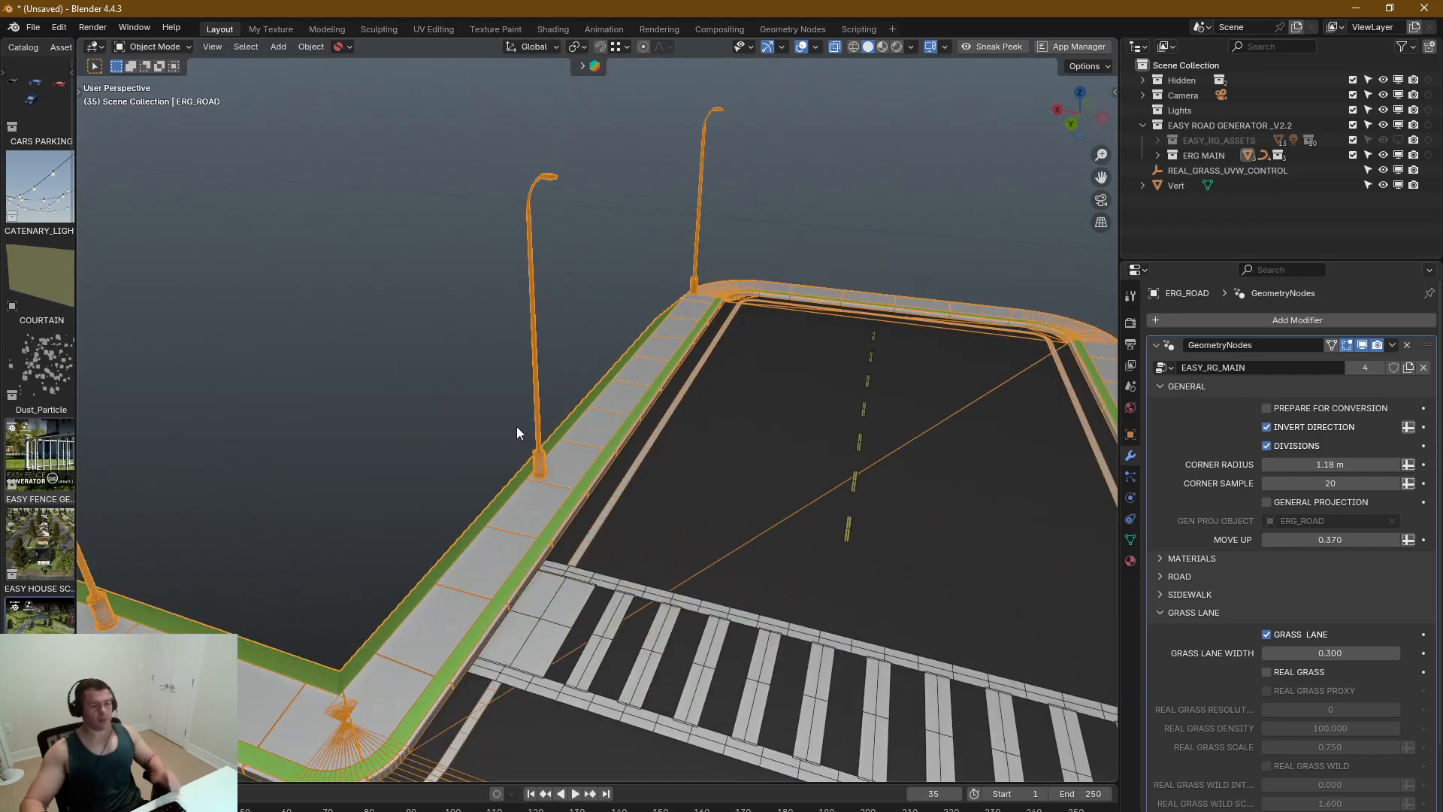
{"action": "middle_click_drag", "start_coordinate": [437, 494], "coordinate": [809, 425]}
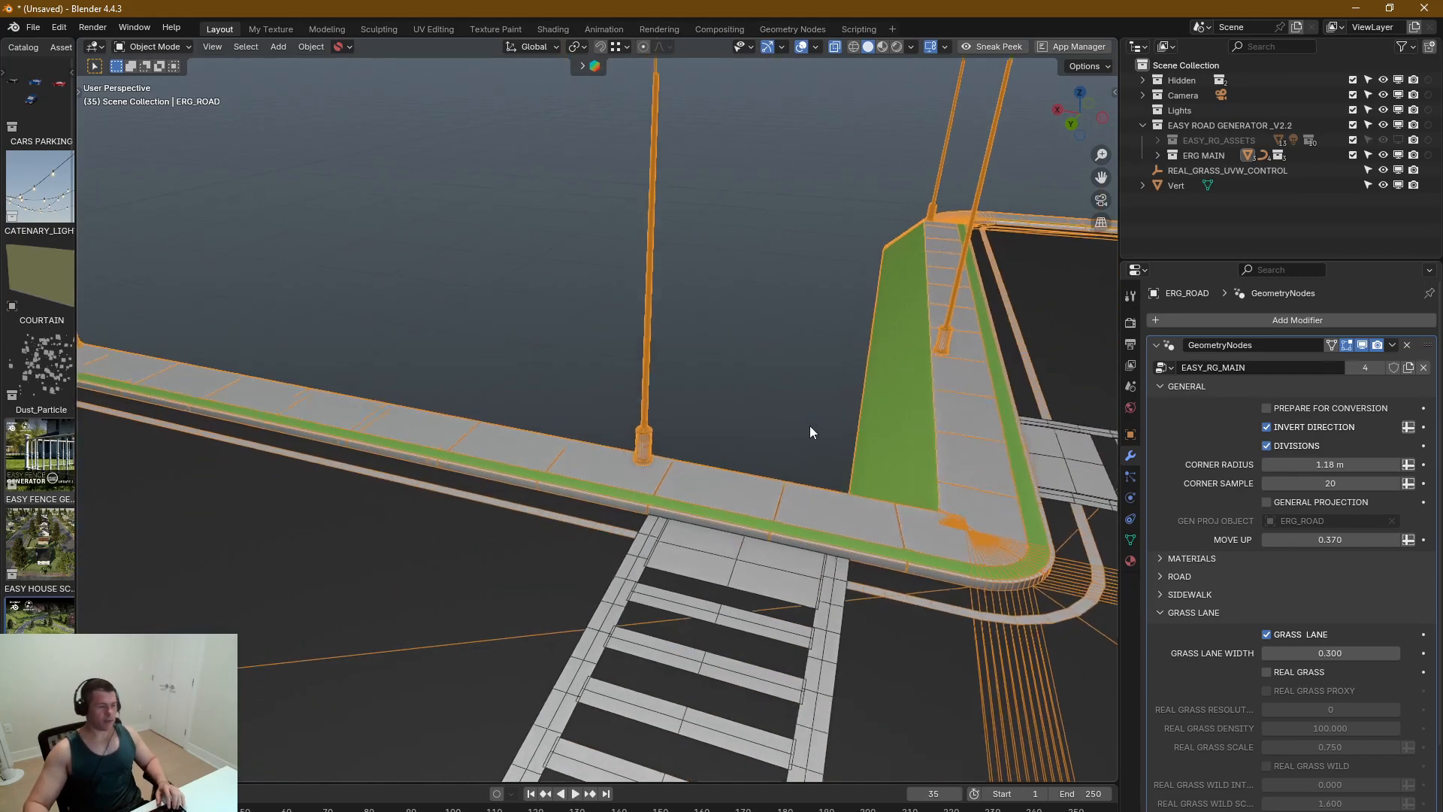
{"action": "scroll", "coordinate": [750, 498], "scroll_direction": "up", "scroll_amount": 3}
{"action": "middle_click_drag", "start_coordinate": [750, 497], "coordinate": [800, 612]}
{"action": "middle_click_drag", "start_coordinate": [669, 602], "coordinate": [517, 625]}
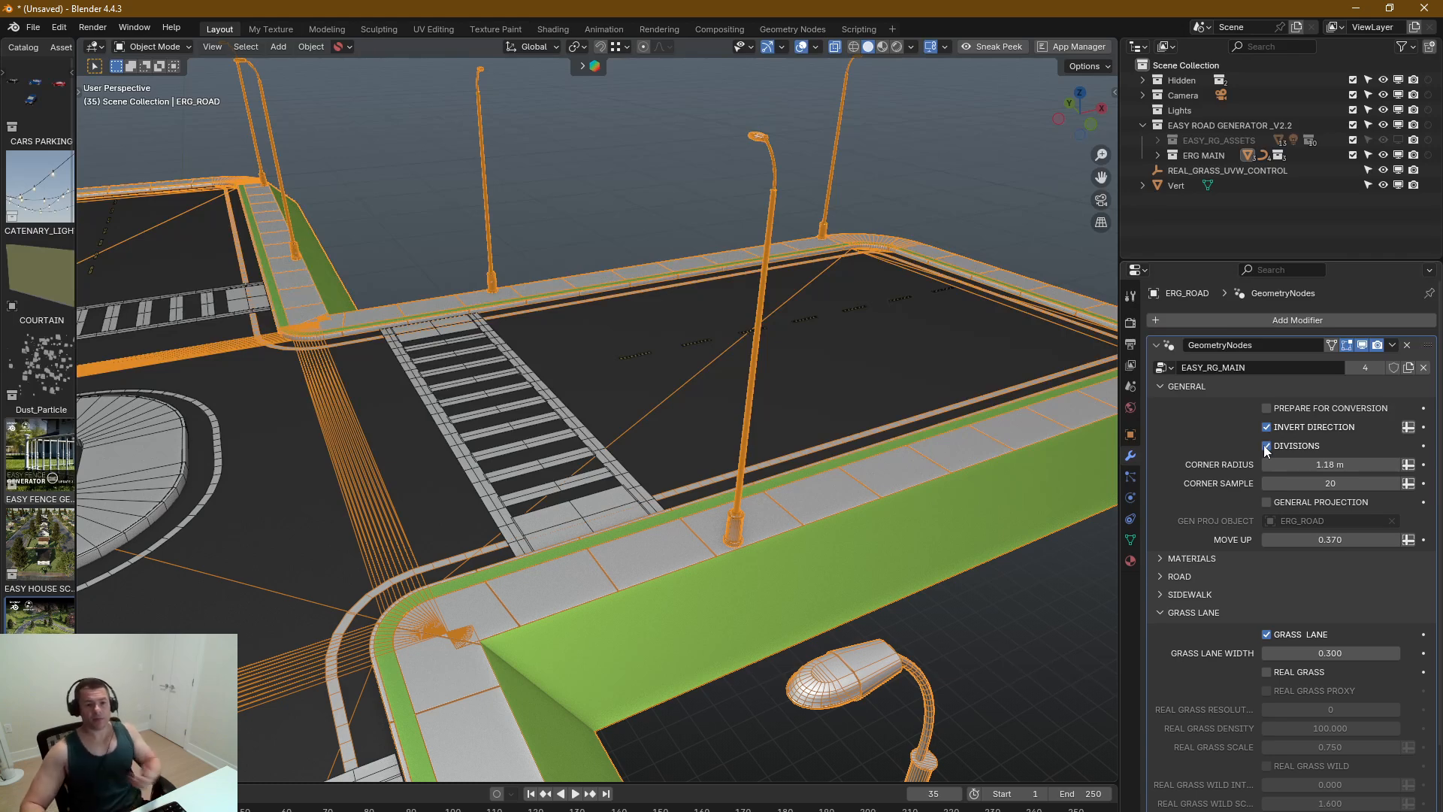
Step: Disable Divisions for the road and view the sidewalk corner from the top
{"action": "left_click", "coordinate": [1266, 446]}
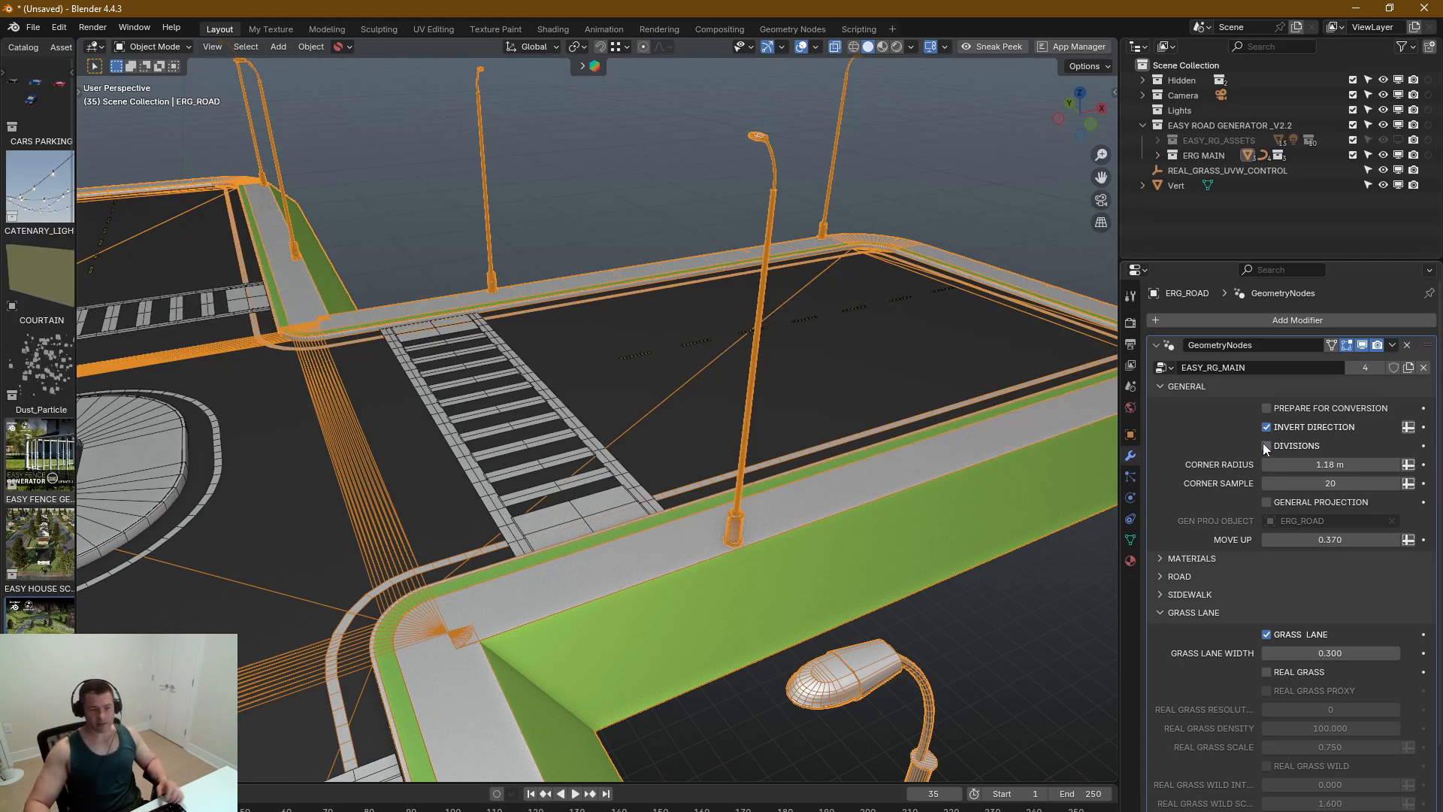
{"action": "middle_click_drag", "start_coordinate": [595, 553], "coordinate": [890, 546]}
{"action": "scroll", "coordinate": [890, 545], "scroll_direction": "up", "scroll_amount": 4}
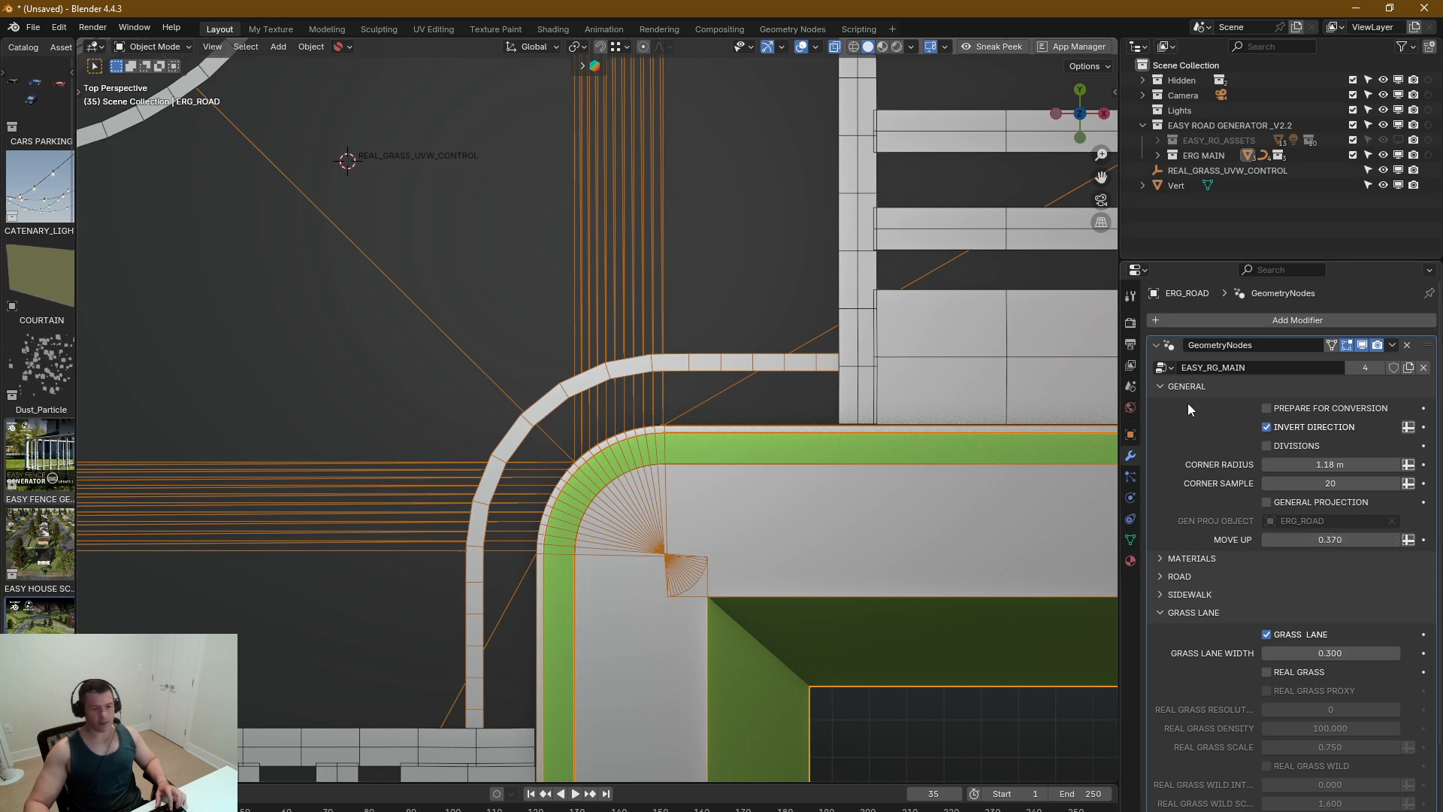
Step: Collapse the road's open setting groups except General and set the Corner Radius to 1.65 m
{"action": "left_click", "coordinate": [1163, 386]}
{"action": "left_click", "coordinate": [1181, 460]}
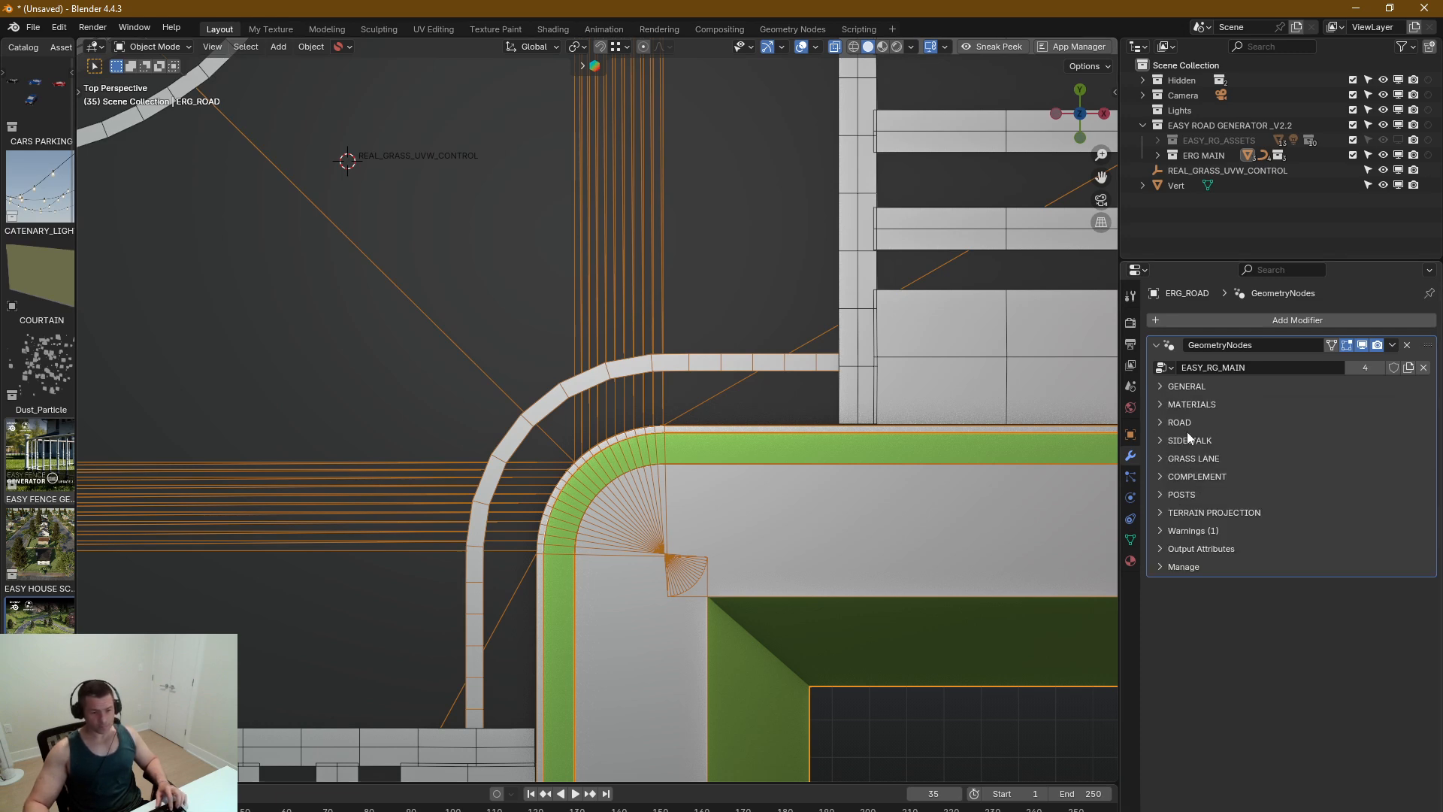
{"action": "left_click", "coordinate": [1162, 422]}
{"action": "left_click", "coordinate": [1162, 422]}
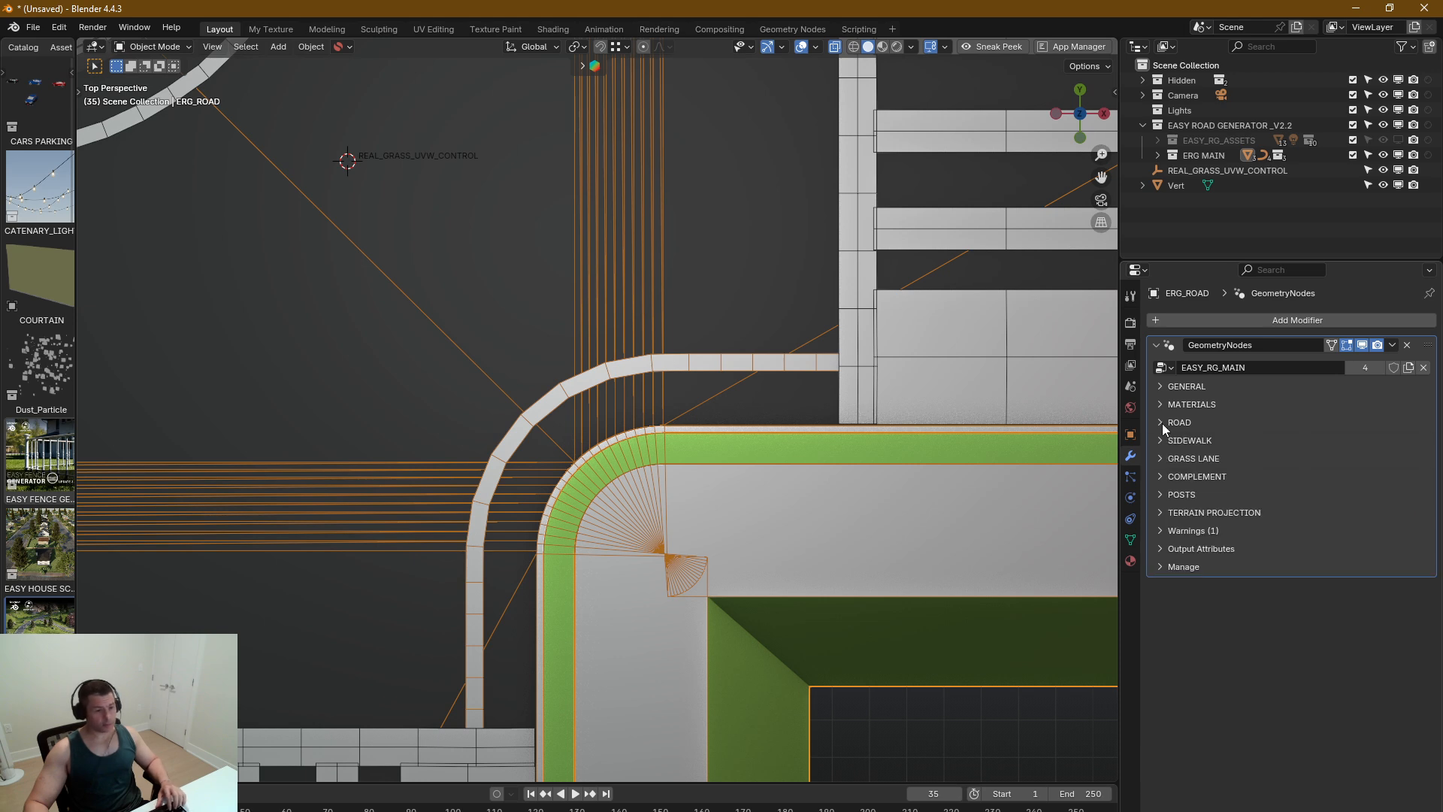
{"action": "left_click", "coordinate": [1161, 388]}
{"action": "mouse_move", "coordinate": [1332, 465]}
{"action": "left_mouse_down"}
{"action": "mouse_move", "coordinate": [1313, 465]}
{"action": "mouse_move", "coordinate": [1344, 465]}
{"action": "left_mouse_up"}
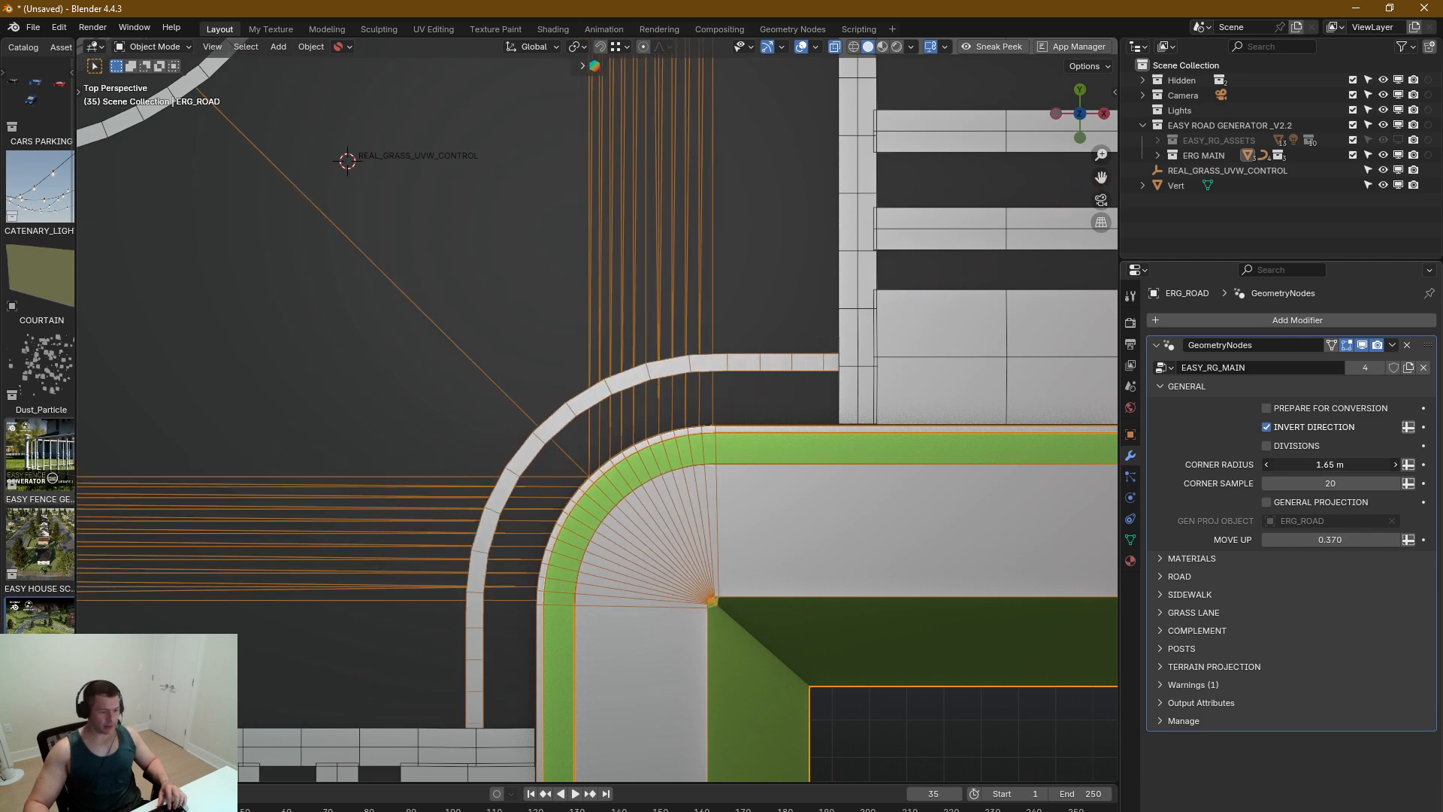
Step: Frame the whole intersection from above and hide its wireframe lines
{"action": "key", "text": "Home"}
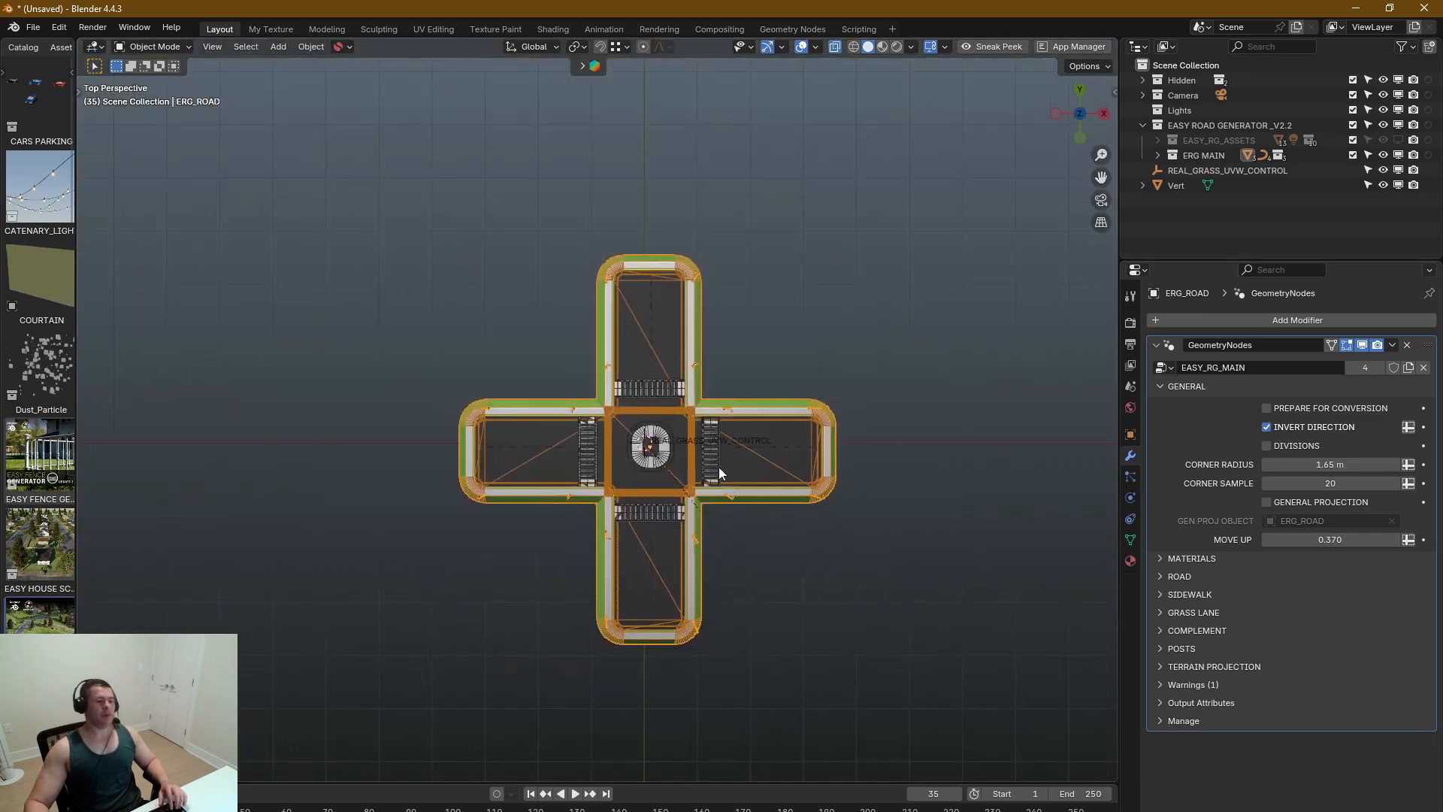
{"action": "scroll", "coordinate": [713, 469], "scroll_direction": "up", "scroll_amount": 4}
{"action": "key", "text": "q"}
{"action": "left_click", "coordinate": [604, 465]}
Step: Switch the viewport to Rendered shading and enable Divisions for the road
{"action": "key", "text": "z"}
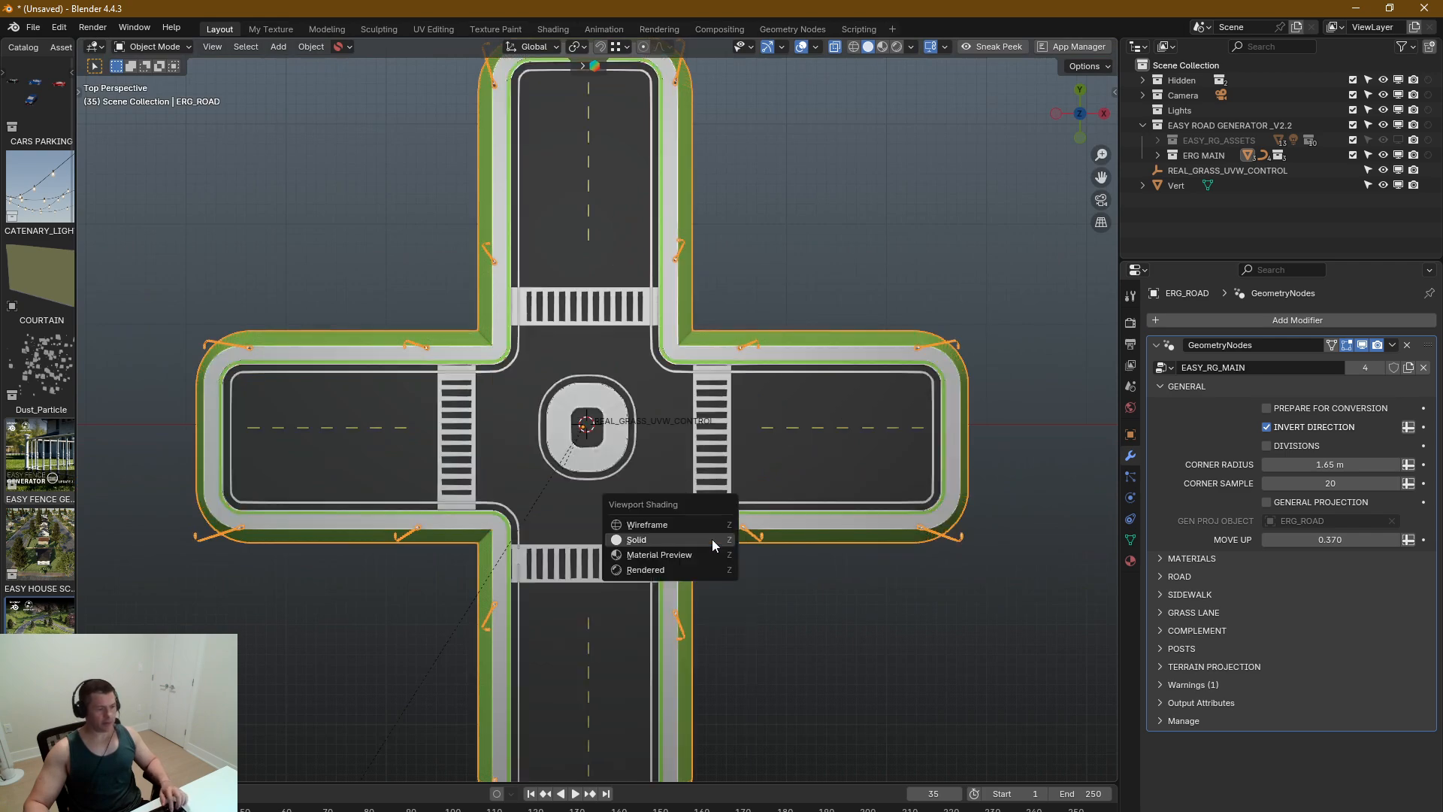
{"action": "left_click", "coordinate": [690, 556]}
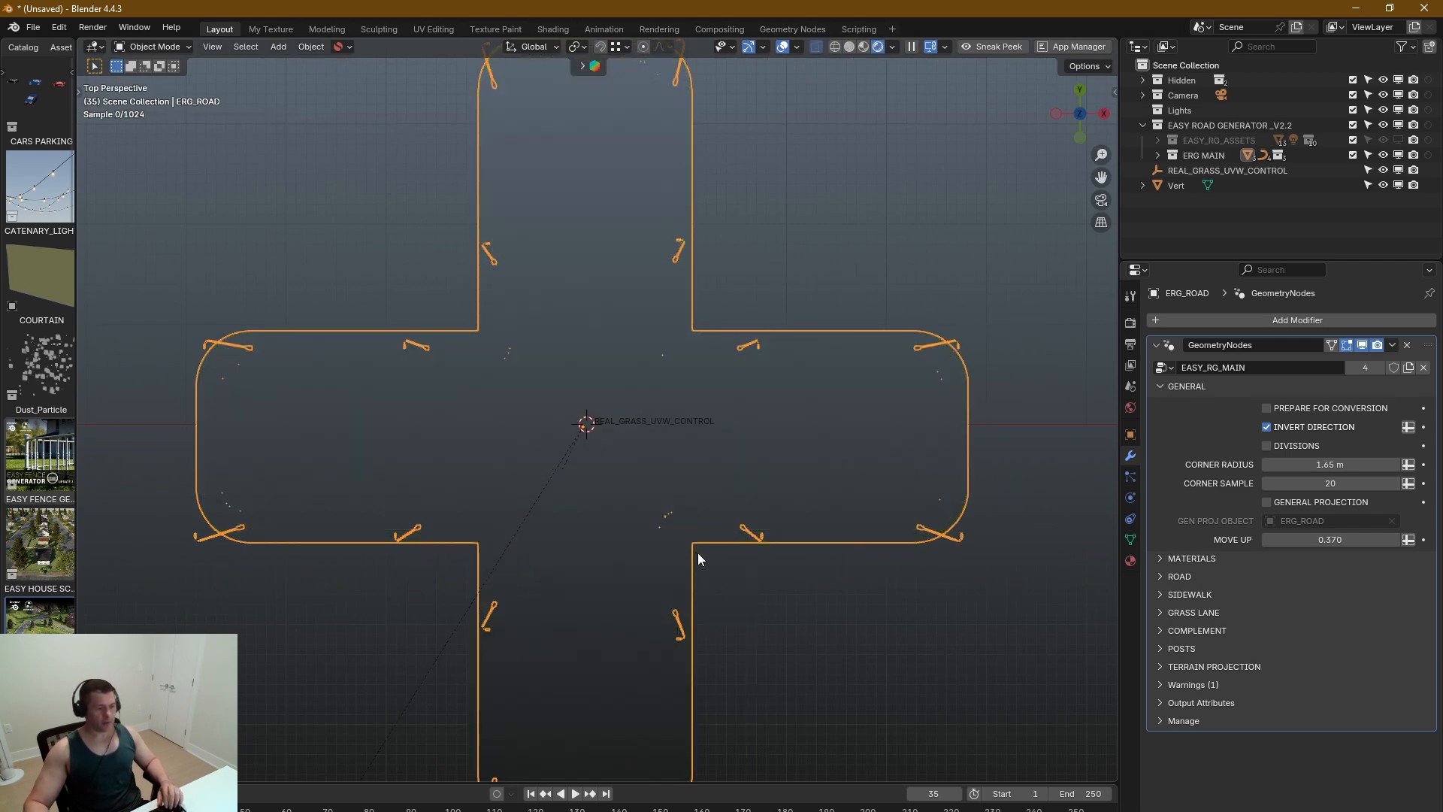
{"action": "mouse_move", "coordinate": [677, 539]}
{"action": "middle_mouse_down"}
{"action": "mouse_move", "coordinate": [688, 507]}
{"action": "mouse_move", "coordinate": [700, 545]}
{"action": "mouse_move", "coordinate": [713, 524]}
{"action": "middle_mouse_up"}
{"action": "scroll", "coordinate": [687, 507], "scroll_direction": "up", "scroll_amount": 5}
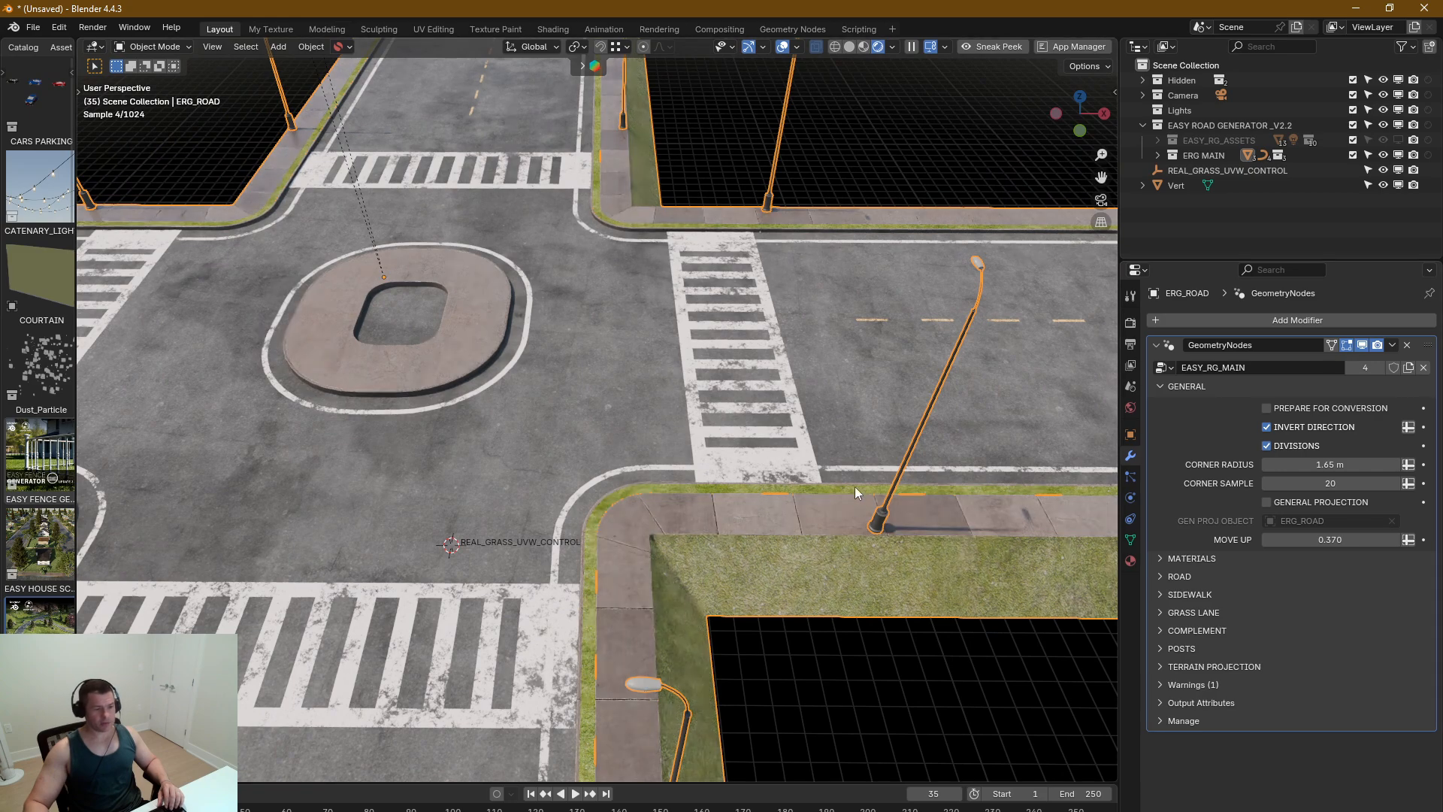
Step: Examine the rendered sidewalk divisions along the road edges and around the intersection's corners
{"action": "middle_click_drag", "start_coordinate": [869, 556], "coordinate": [470, 484]}
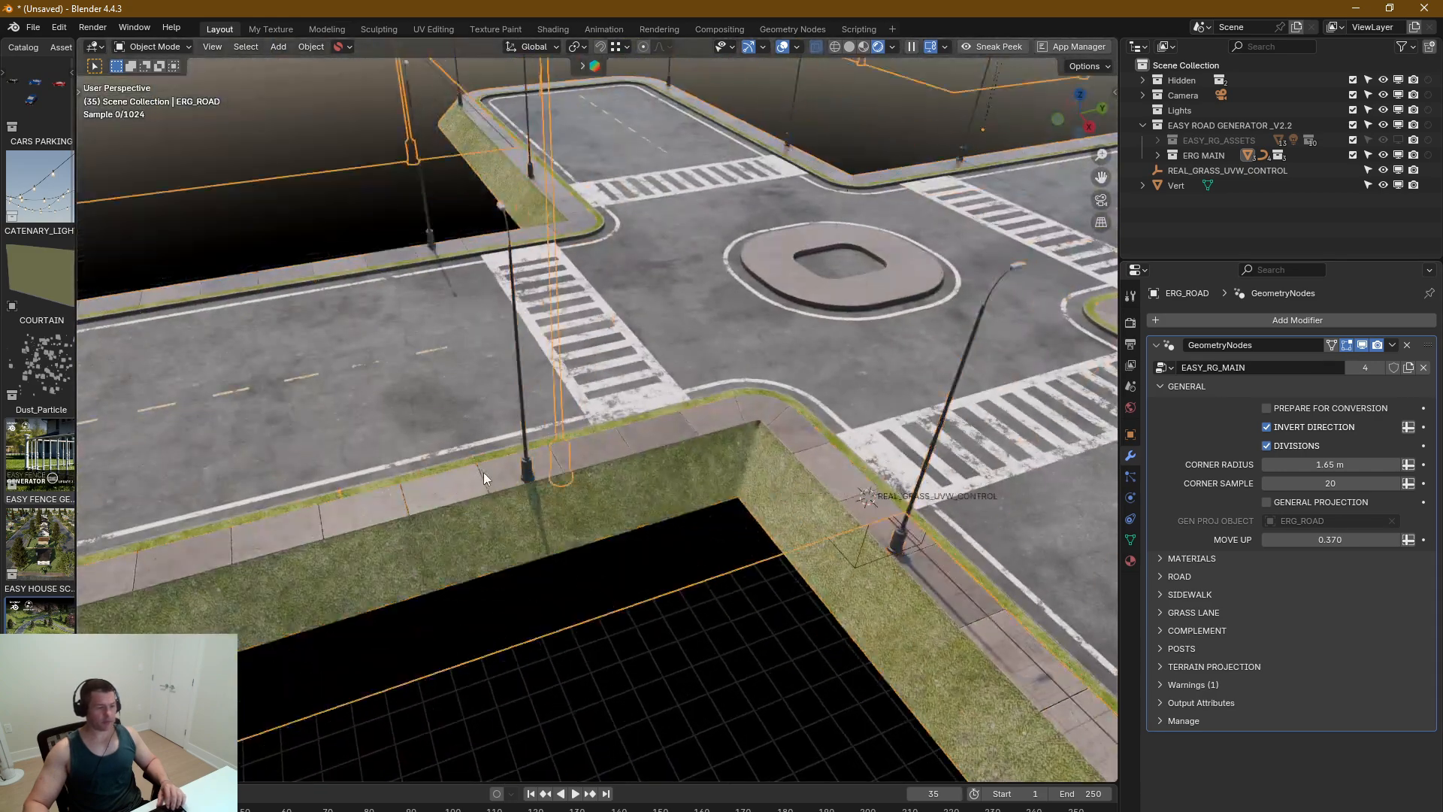
{"action": "scroll", "coordinate": [484, 472], "scroll_direction": "up", "scroll_amount": 3}
{"action": "middle_click_drag", "start_coordinate": [590, 457], "coordinate": [748, 457]}
{"action": "scroll", "coordinate": [749, 458], "scroll_direction": "down", "scroll_amount": 3}
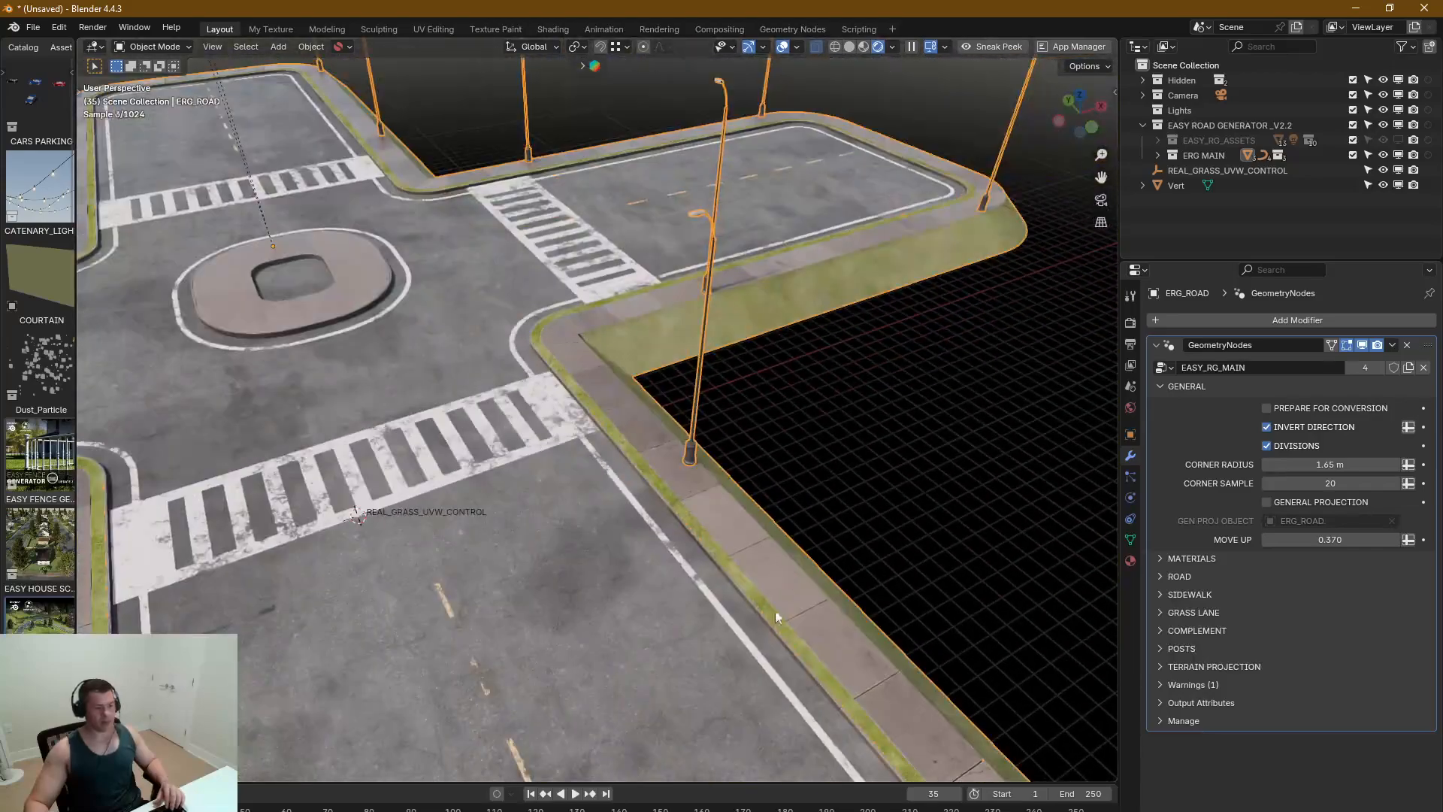
{"action": "middle_click_drag", "start_coordinate": [774, 610], "coordinate": [828, 517], "text": "shift"}
{"action": "scroll", "coordinate": [792, 515], "scroll_direction": "down", "scroll_amount": 2}
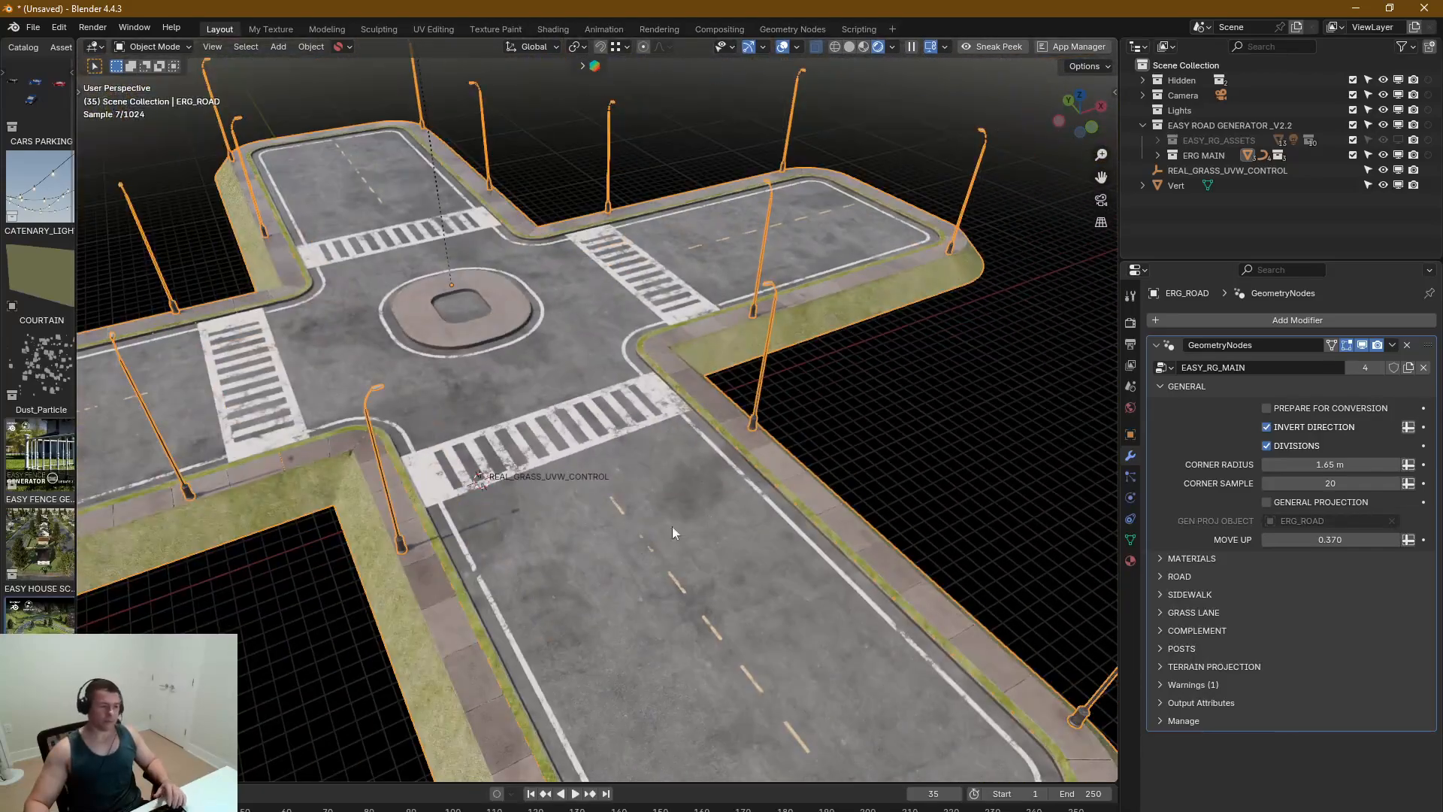
{"action": "middle_click_drag", "start_coordinate": [571, 550], "coordinate": [686, 465], "text": "shift"}
{"action": "scroll", "coordinate": [610, 549], "scroll_direction": "up", "scroll_amount": 4}
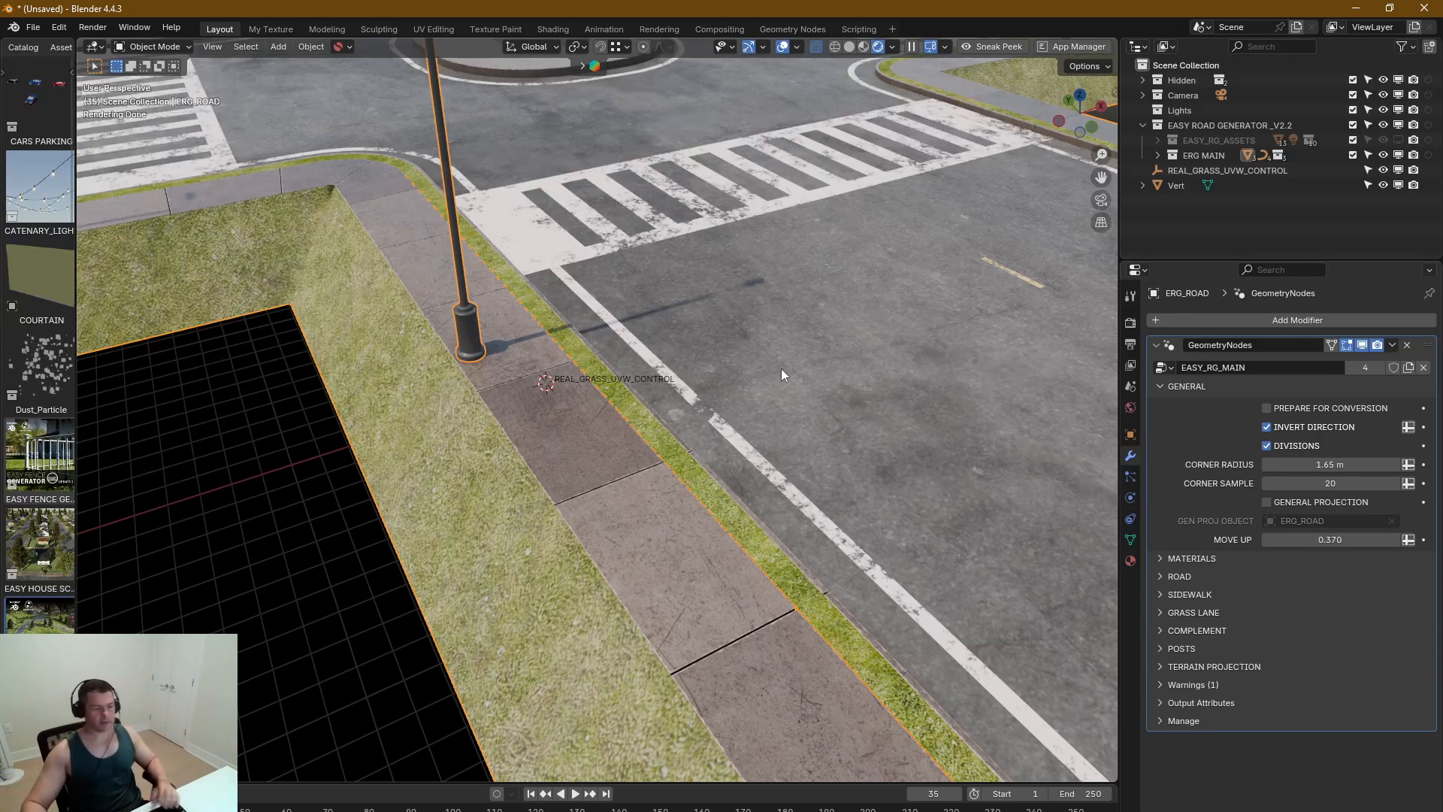
{"action": "scroll", "coordinate": [743, 372], "scroll_direction": "down", "scroll_amount": 4}
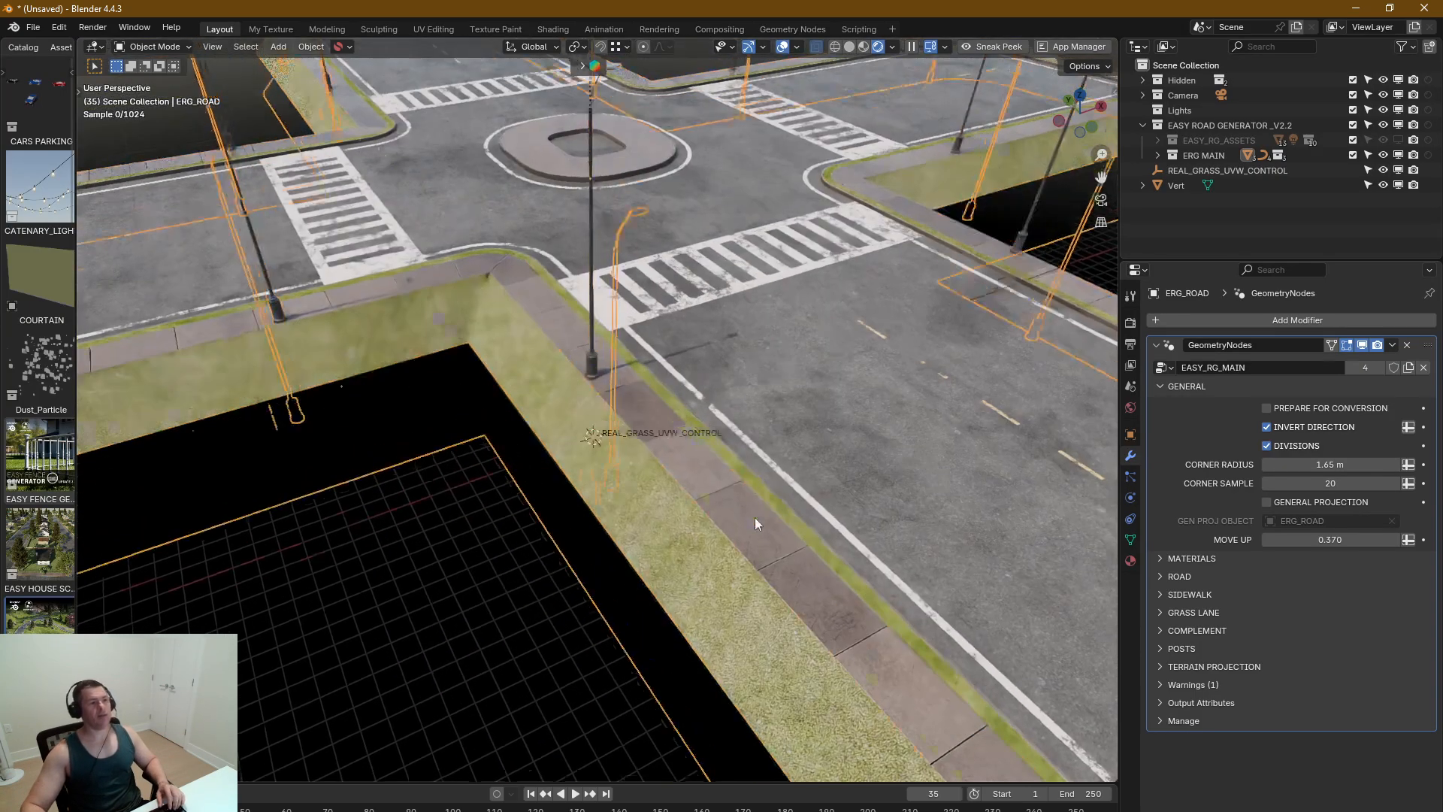
{"action": "middle_click_drag", "start_coordinate": [755, 517], "coordinate": [687, 574], "text": "shift"}
{"action": "middle_click_drag", "start_coordinate": [1039, 362], "coordinate": [683, 428], "text": "shift"}
{"action": "scroll", "coordinate": [683, 428], "scroll_direction": "up", "scroll_amount": 3}
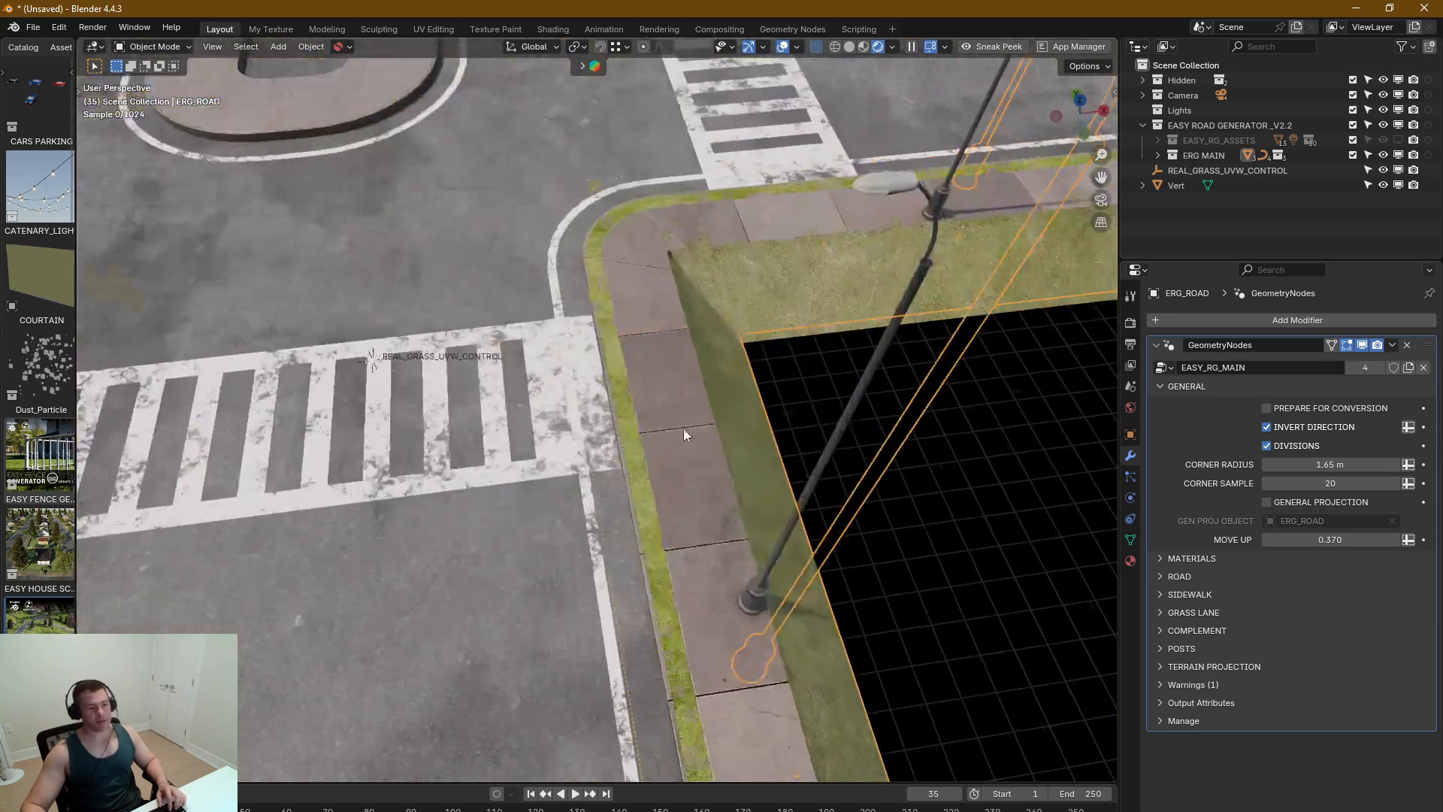
{"action": "scroll", "coordinate": [610, 274], "scroll_direction": "up", "scroll_amount": 4}
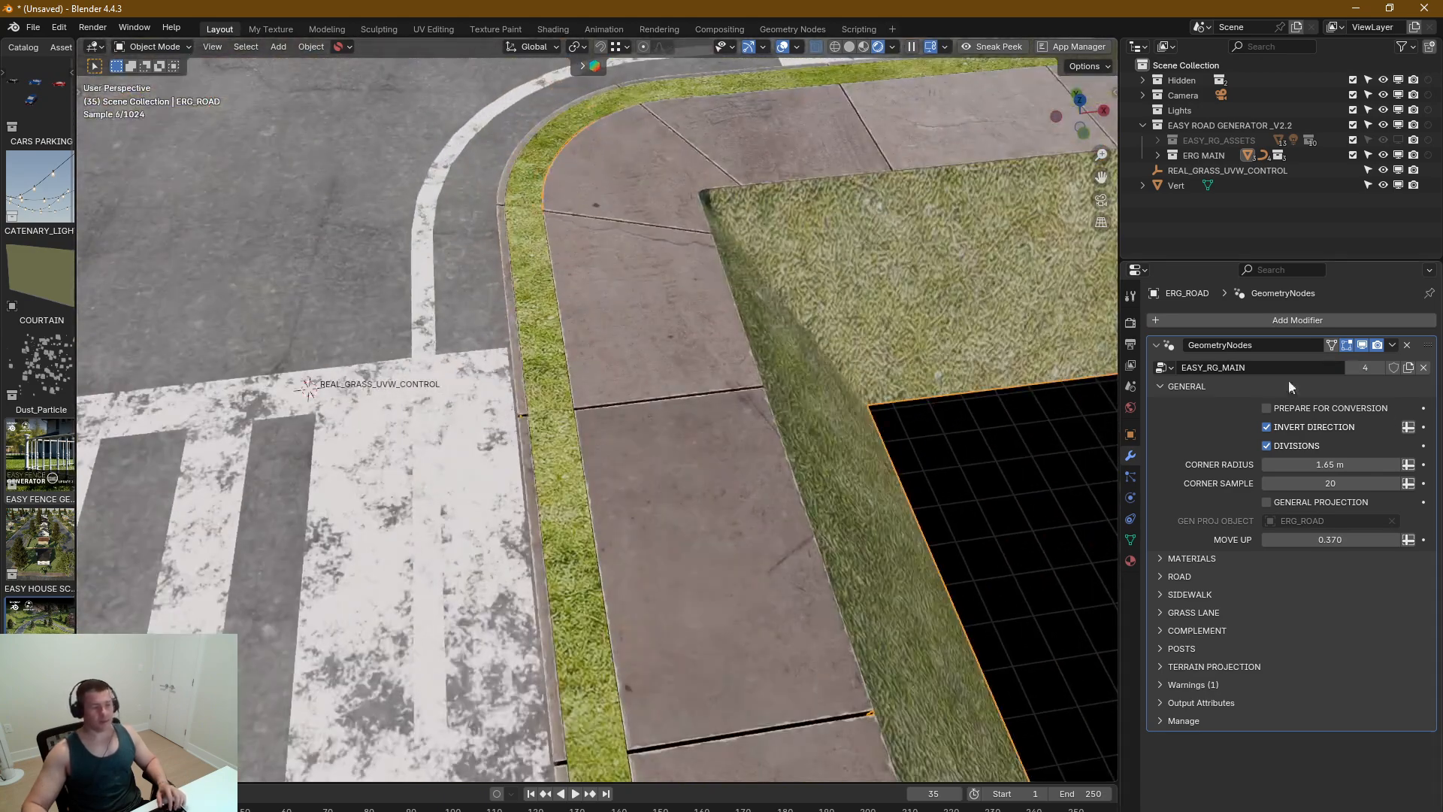
Step: Show the road's Materials settings and clear the Sidewalk material
{"action": "left_click", "coordinate": [1267, 446]}
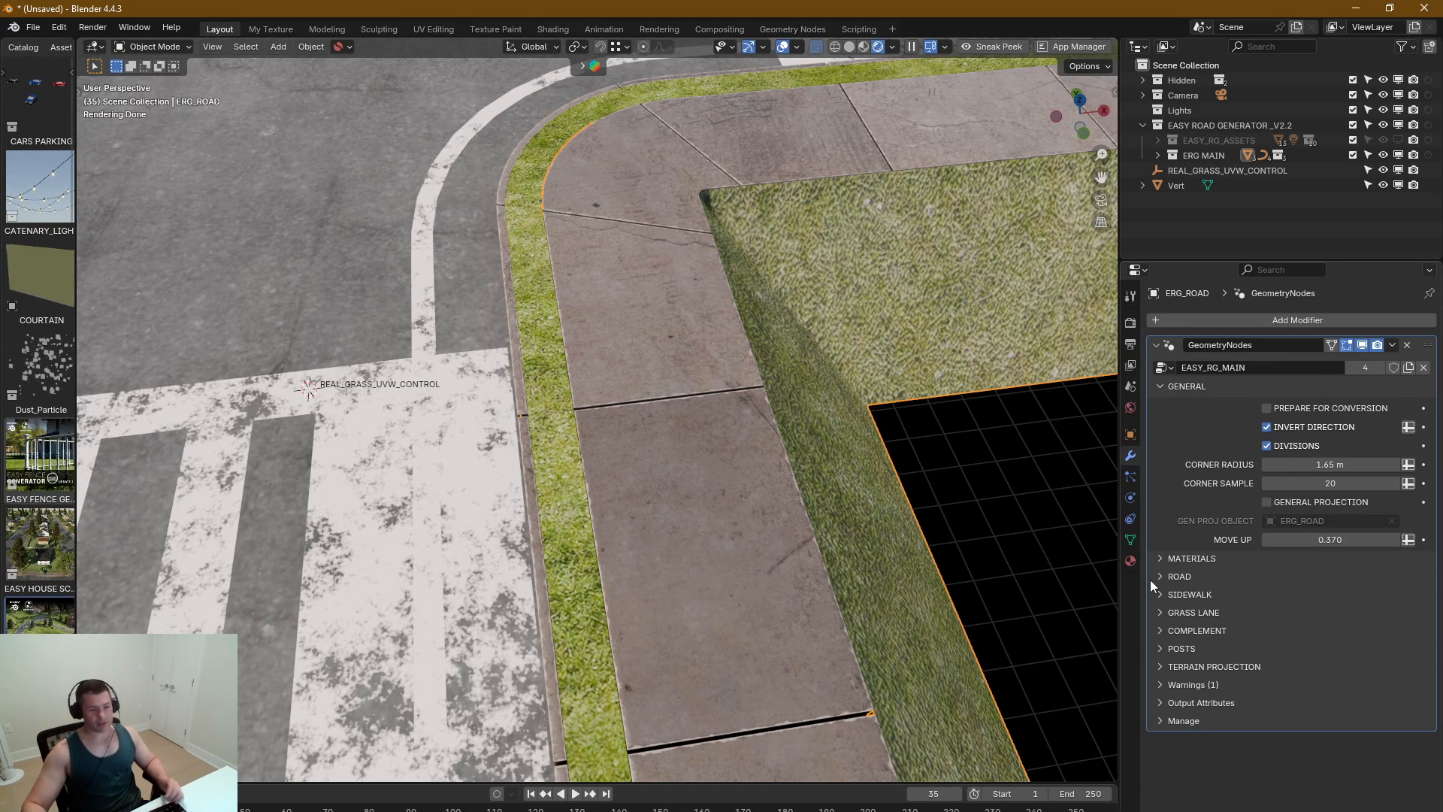
{"action": "left_click", "coordinate": [1161, 558]}
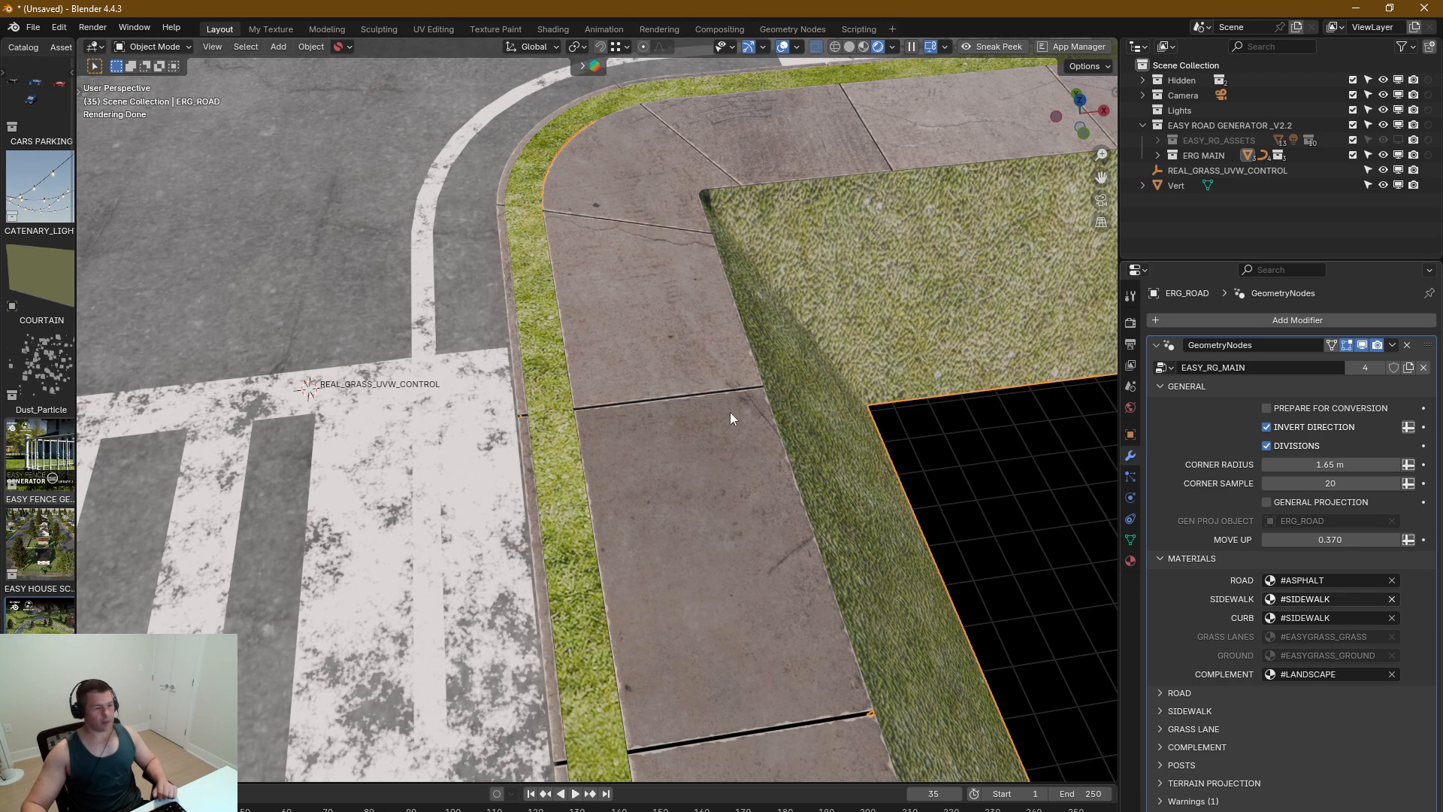
{"action": "scroll", "coordinate": [747, 321], "scroll_direction": "up", "scroll_amount": 1}
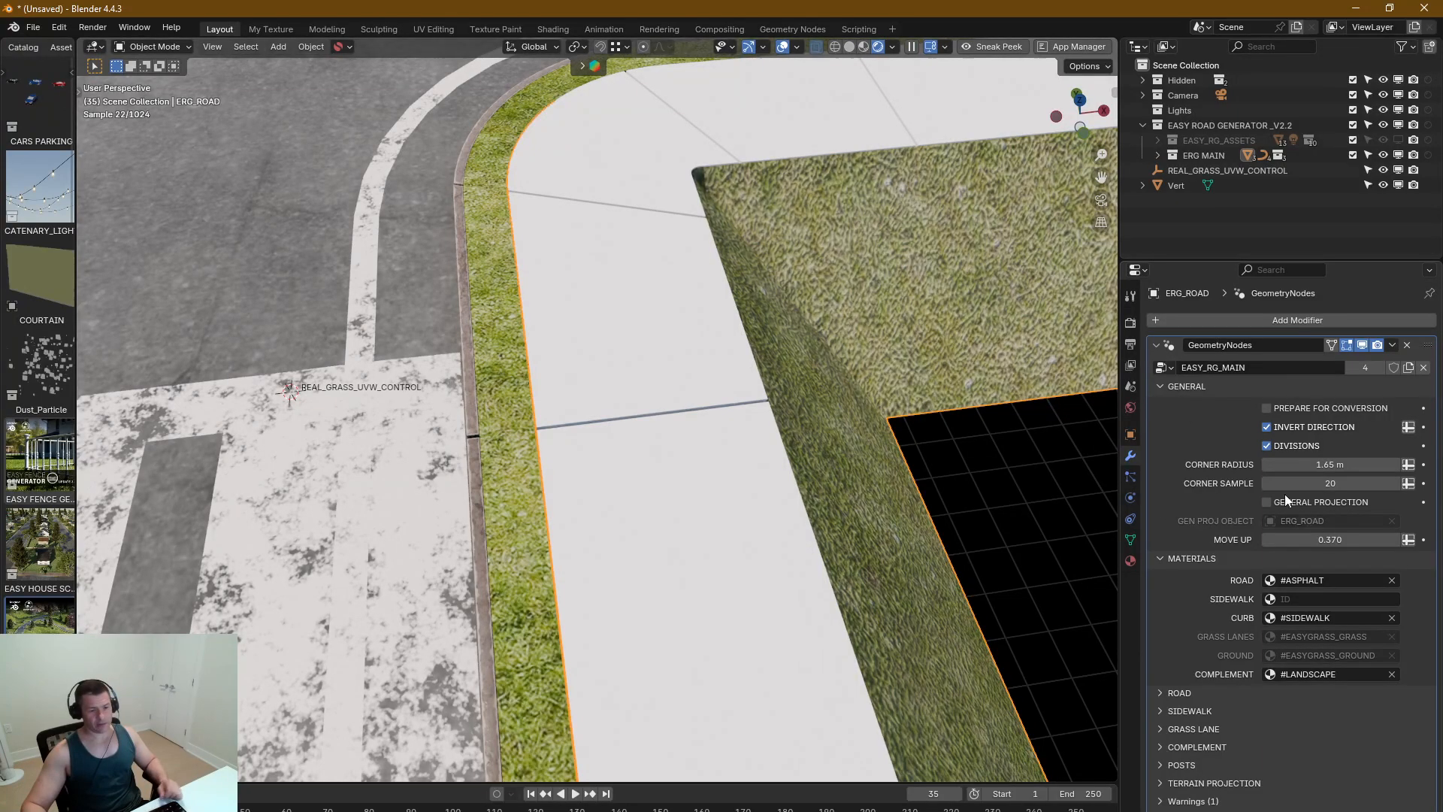
Step: Toggle Divisions off and on to compare the plain sidewalk, and assign #SIDEWALK as the Sidewalk material
{"action": "left_click", "coordinate": [1266, 445]}
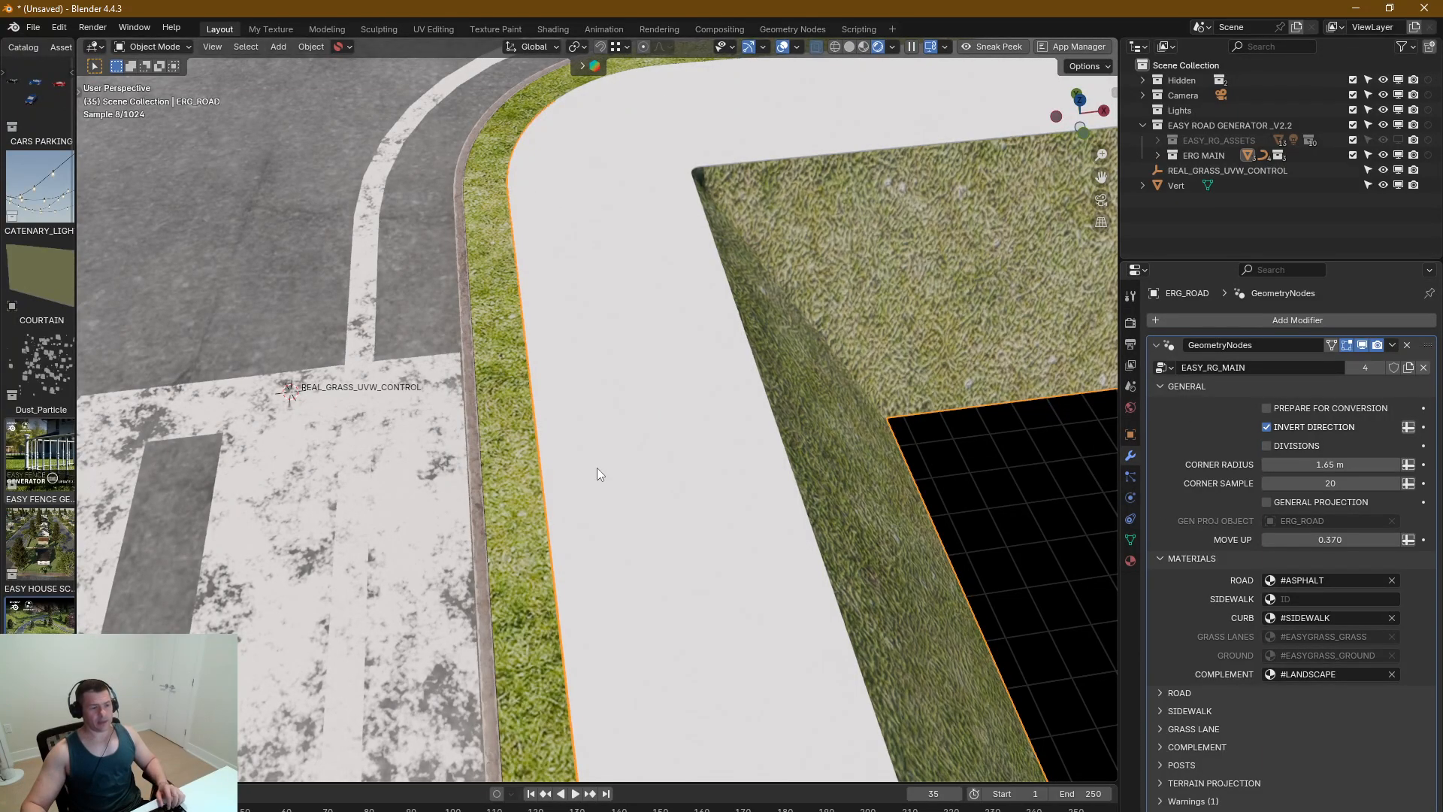
{"action": "scroll", "coordinate": [597, 467], "scroll_direction": "down", "scroll_amount": 3}
{"action": "left_click", "coordinate": [1266, 445]}
{"action": "left_click", "coordinate": [1161, 558]}
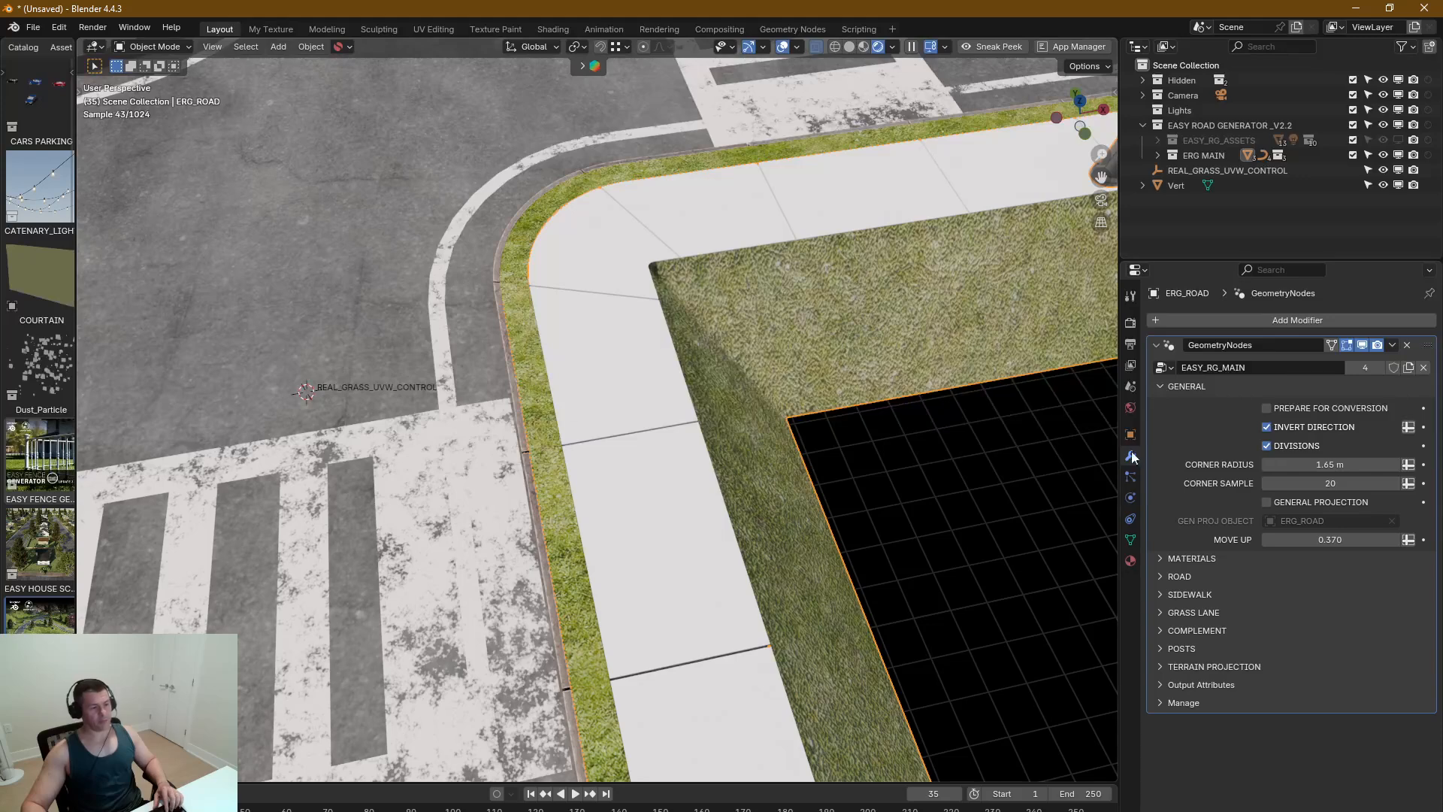
{"action": "left_click", "coordinate": [1161, 559]}
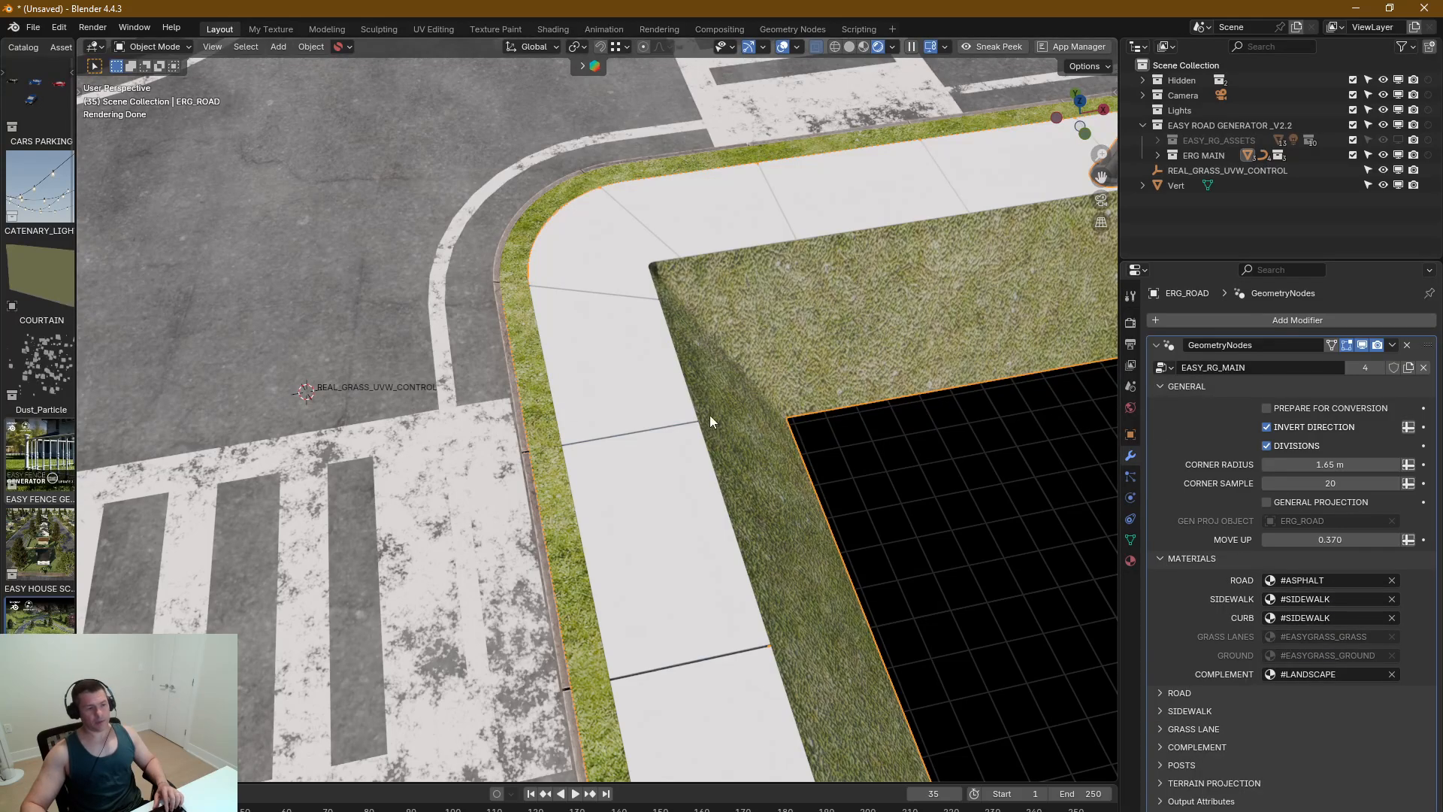
Step: Switch the viewport to Solid shading and turn Divisions off for the road
{"action": "key", "text": "z"}
{"action": "left_click", "coordinate": [635, 388]}
{"action": "left_click", "coordinate": [1267, 445]}
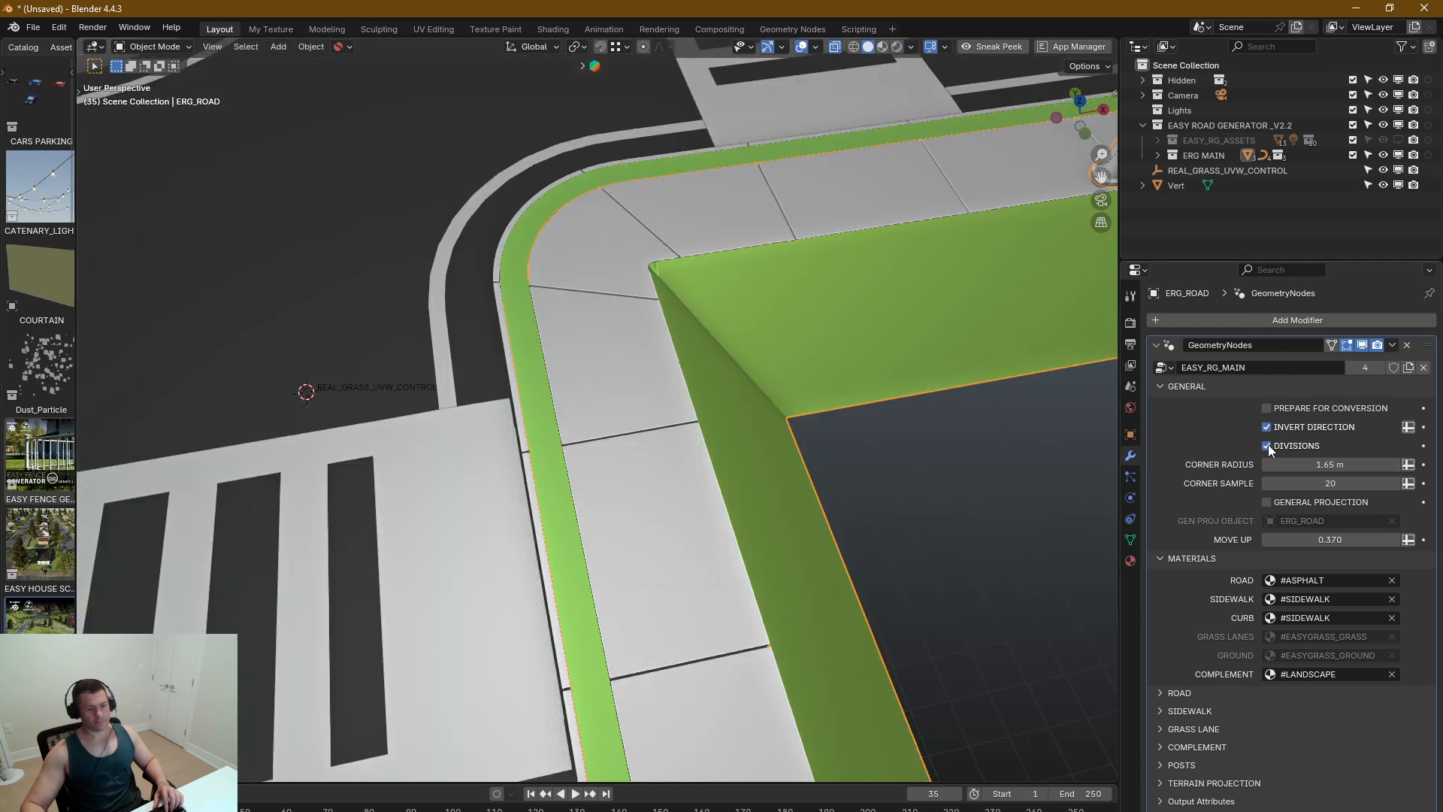
Step: View the undivided sidewalks across the intersection in Rendered shading and return to Solid shading
{"action": "scroll", "coordinate": [742, 445], "scroll_direction": "down", "scroll_amount": 6}
{"action": "scroll", "coordinate": [781, 443], "scroll_direction": "down", "scroll_amount": 2}
{"action": "key", "text": "z"}
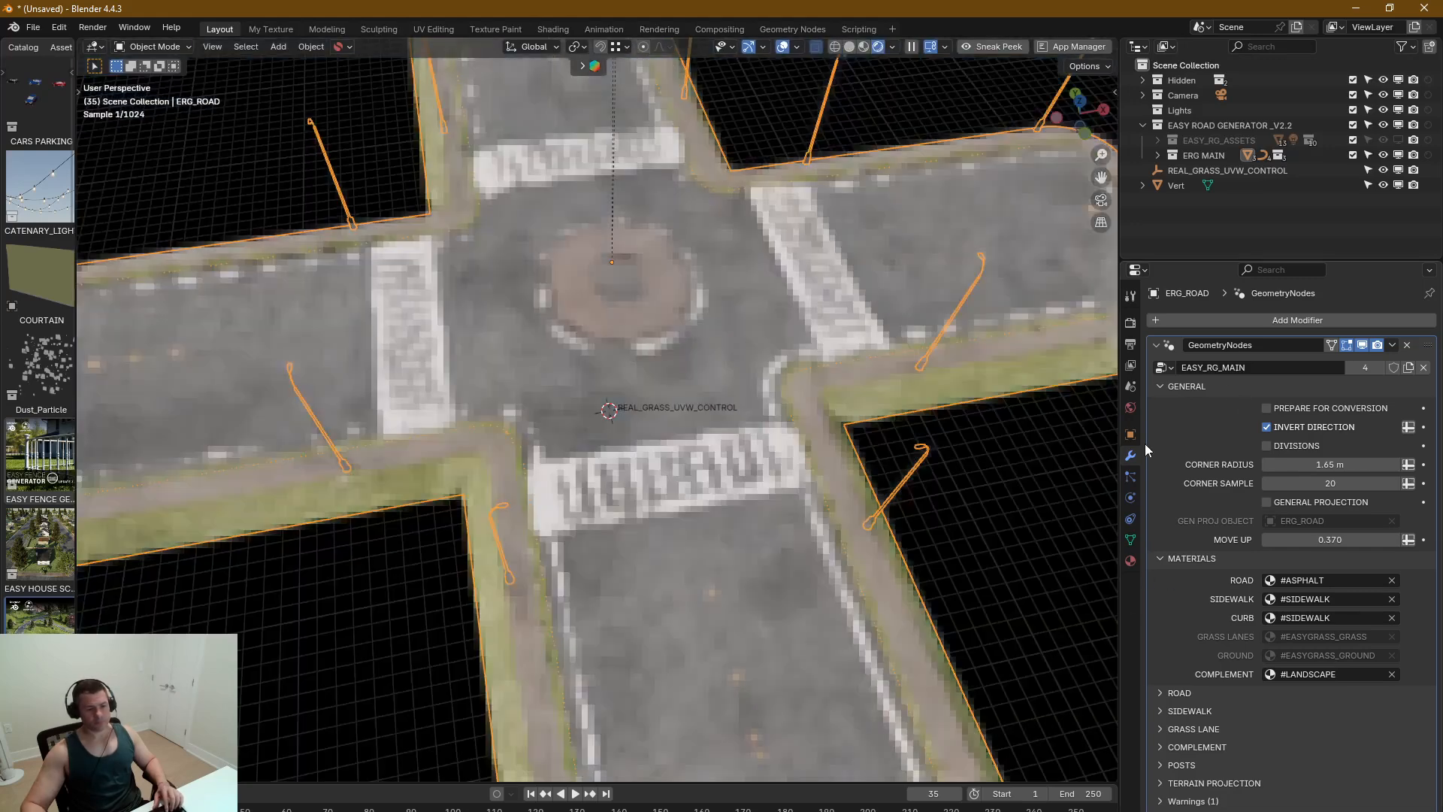
{"action": "scroll", "coordinate": [796, 438], "scroll_direction": "up", "scroll_amount": 2}
{"action": "key", "text": "z"}
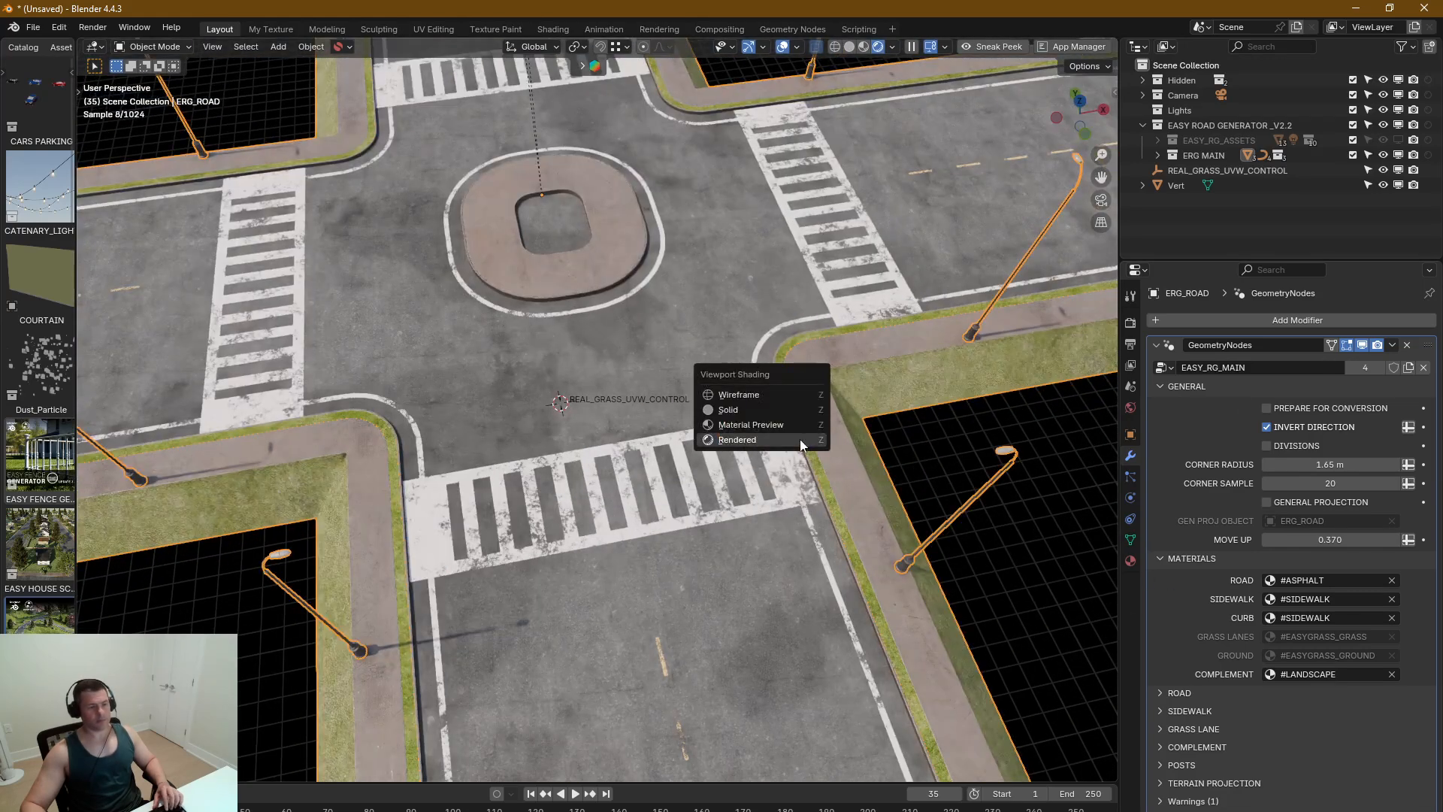
{"action": "left_click", "coordinate": [728, 409]}
{"action": "scroll", "coordinate": [760, 385], "scroll_direction": "down", "scroll_amount": 4}
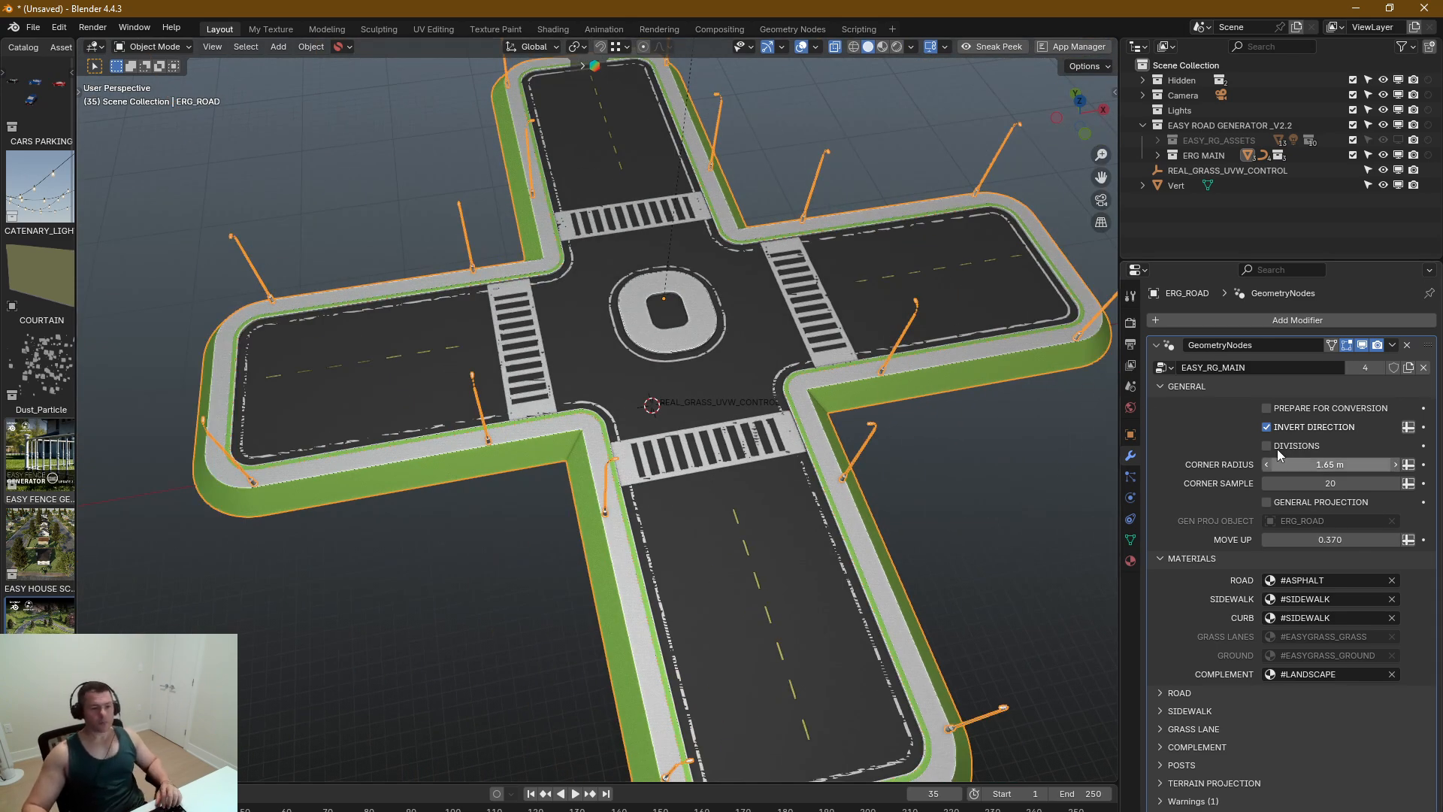
Step: Collapse the General and Materials settings and show the Road settings while viewing the whole intersection
{"action": "left_click", "coordinate": [1161, 386]}
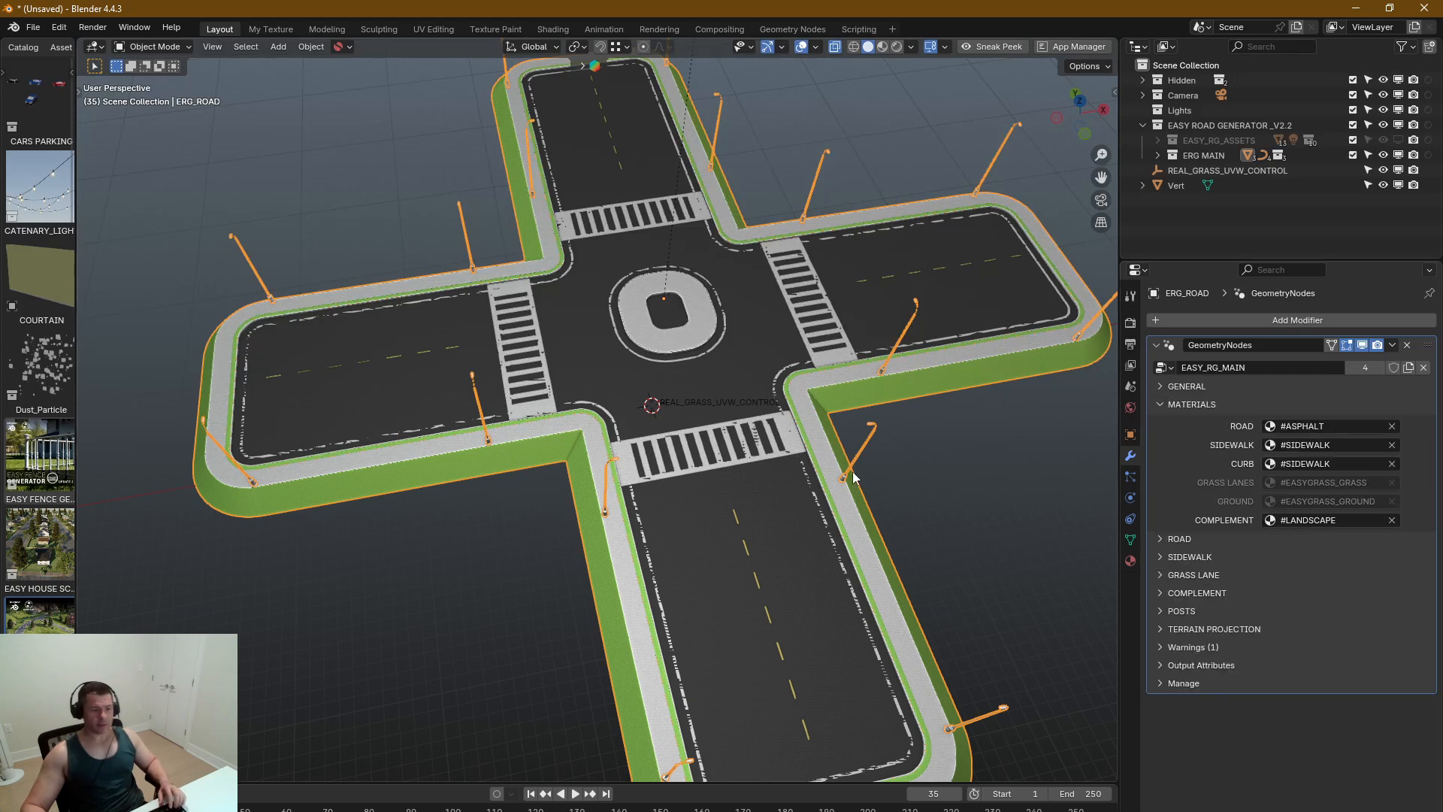
{"action": "scroll", "coordinate": [765, 386], "scroll_direction": "up", "scroll_amount": 5}
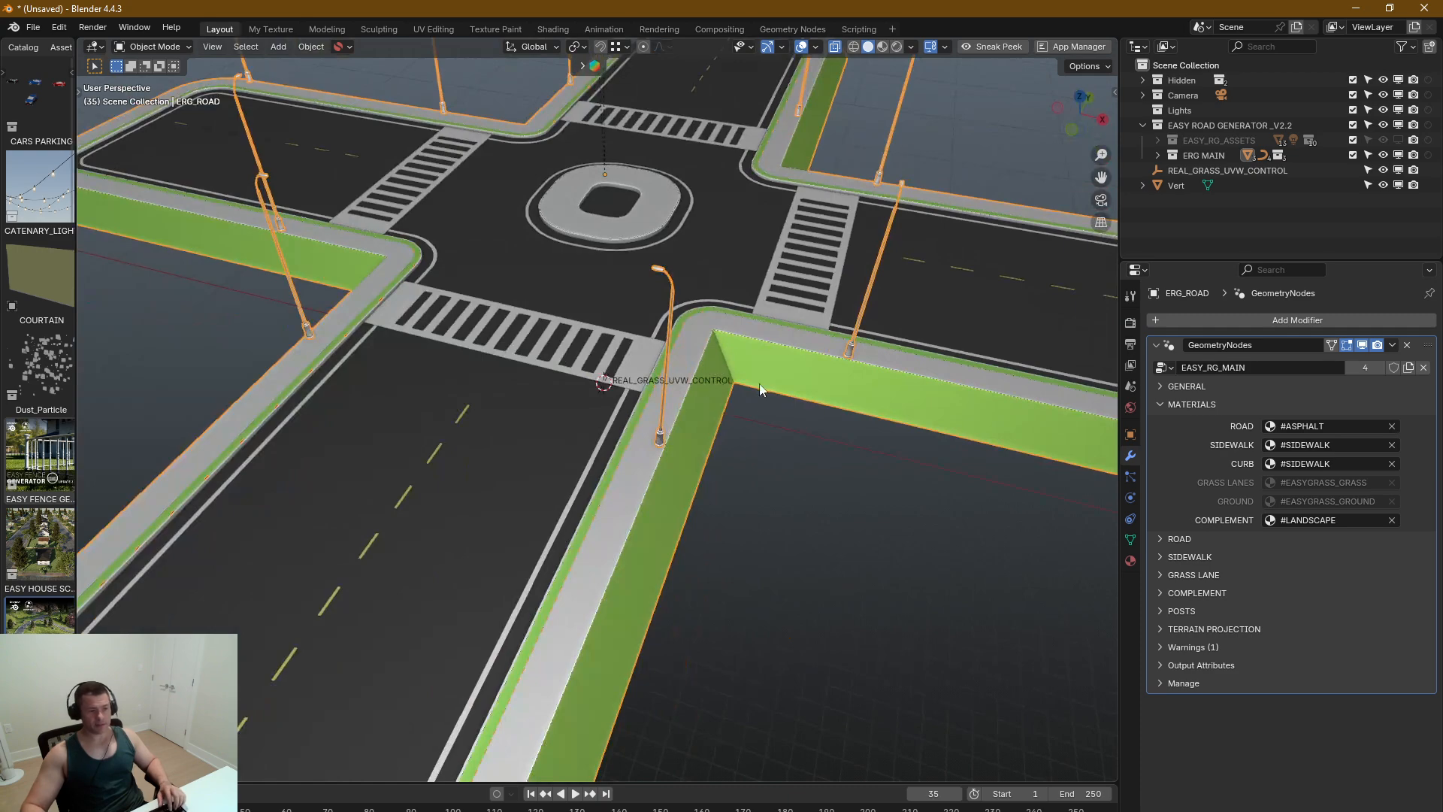
{"action": "scroll", "coordinate": [616, 358], "scroll_direction": "down", "scroll_amount": 6}
{"action": "mouse_move", "coordinate": [641, 355]}
{"action": "middle_mouse_down"}
{"action": "mouse_move", "coordinate": [580, 319]}
{"action": "mouse_move", "coordinate": [622, 336]}
{"action": "middle_mouse_up"}
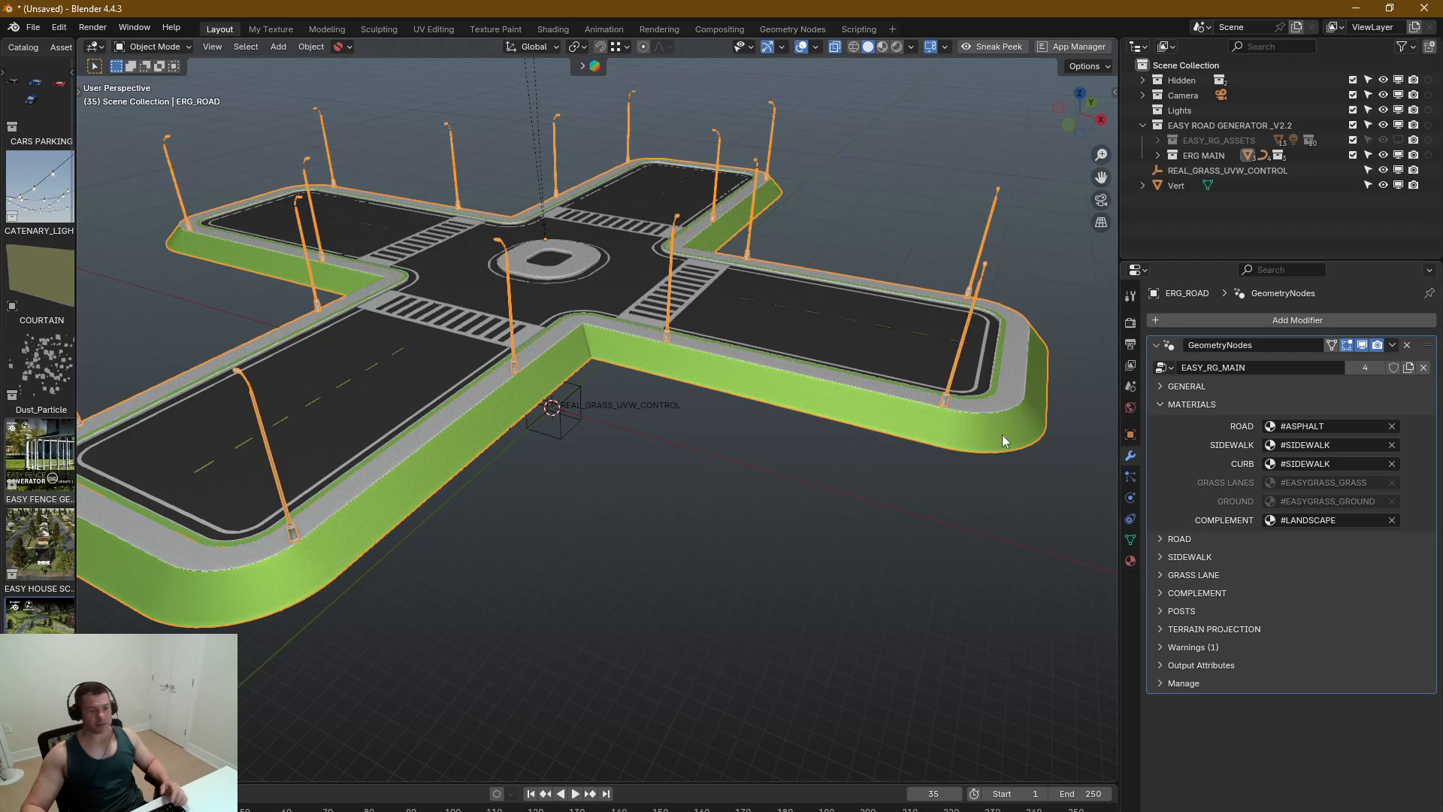
{"action": "left_click", "coordinate": [1156, 406]}
{"action": "left_click", "coordinate": [1161, 422]}
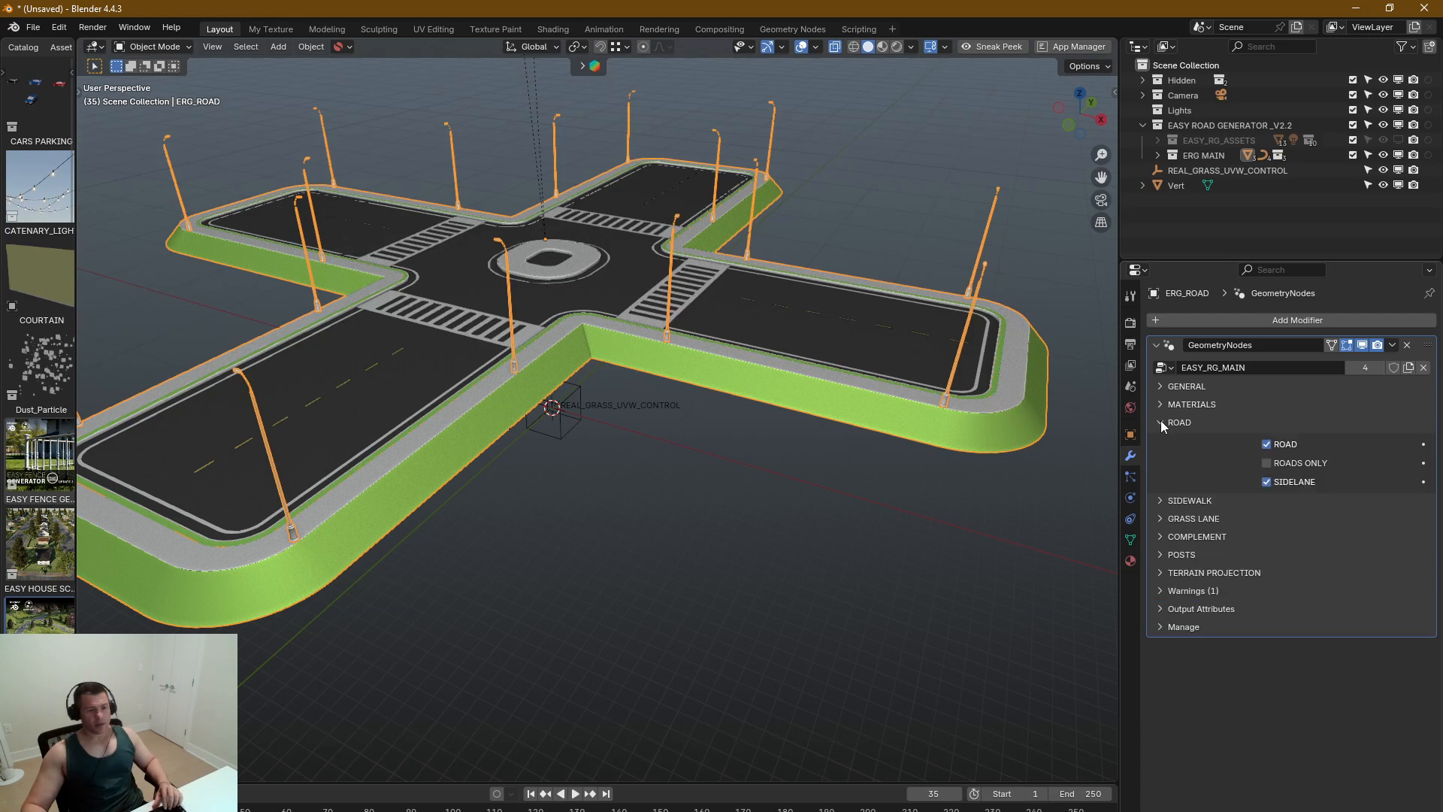
{"action": "middle_click_drag", "start_coordinate": [853, 362], "coordinate": [542, 206]}
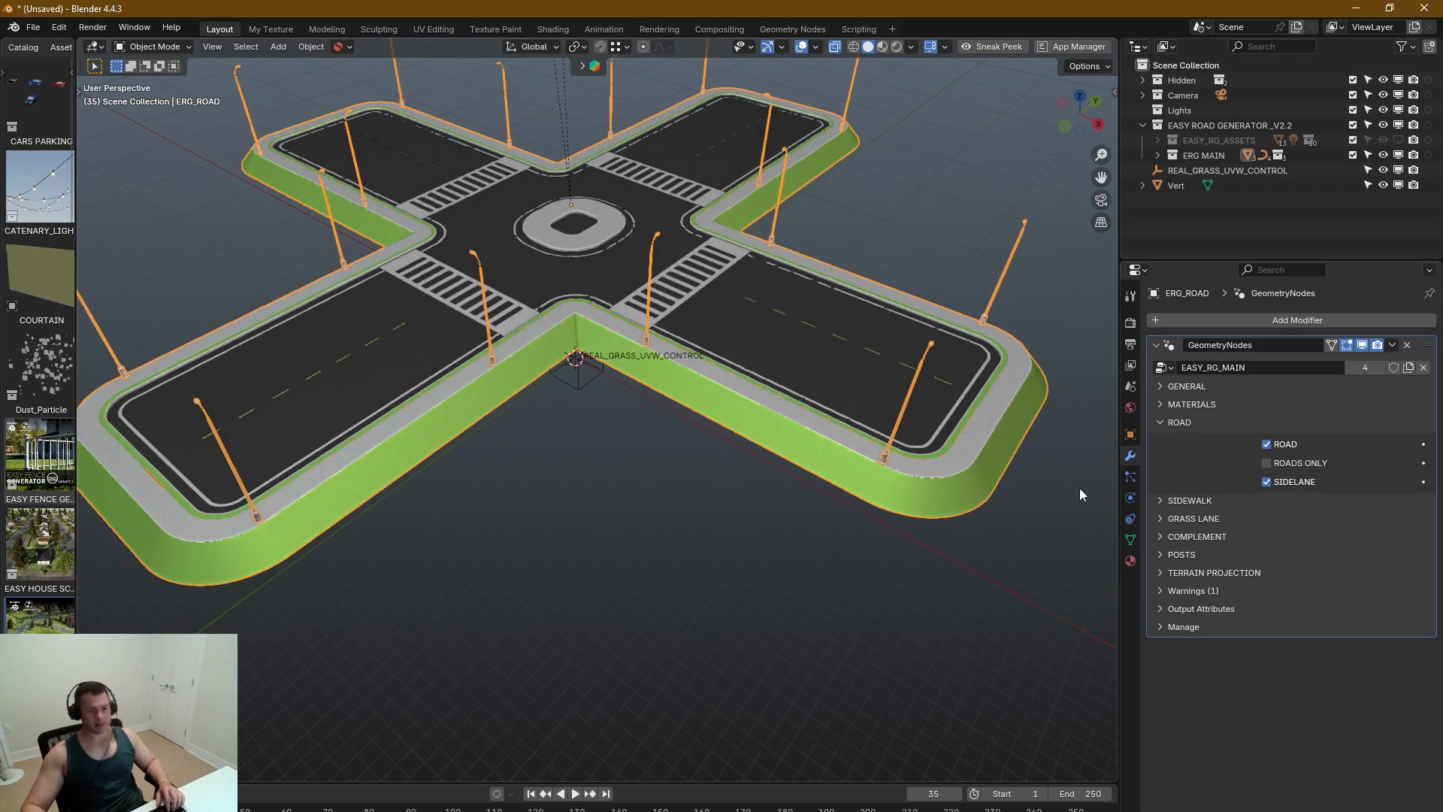
Step: Turn on Roads Only and inspect the road arms of the intersection
{"action": "left_click", "coordinate": [1266, 462]}
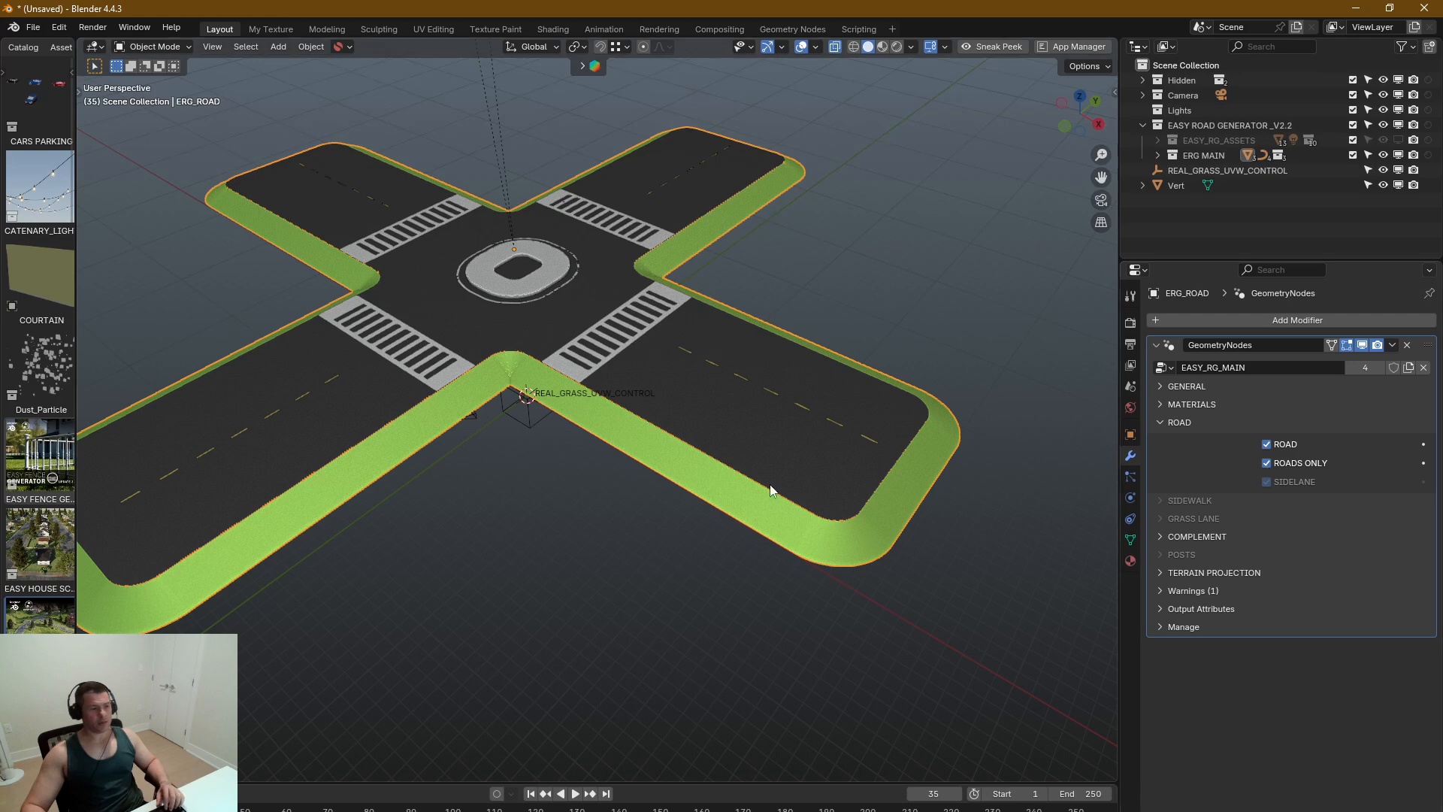
{"action": "middle_click_drag", "start_coordinate": [676, 489], "coordinate": [717, 458]}
{"action": "scroll", "coordinate": [592, 435], "scroll_direction": "up", "scroll_amount": 3}
{"action": "middle_click_drag", "start_coordinate": [729, 399], "coordinate": [624, 480]}
{"action": "scroll", "coordinate": [779, 407], "scroll_direction": "down", "scroll_amount": 4}
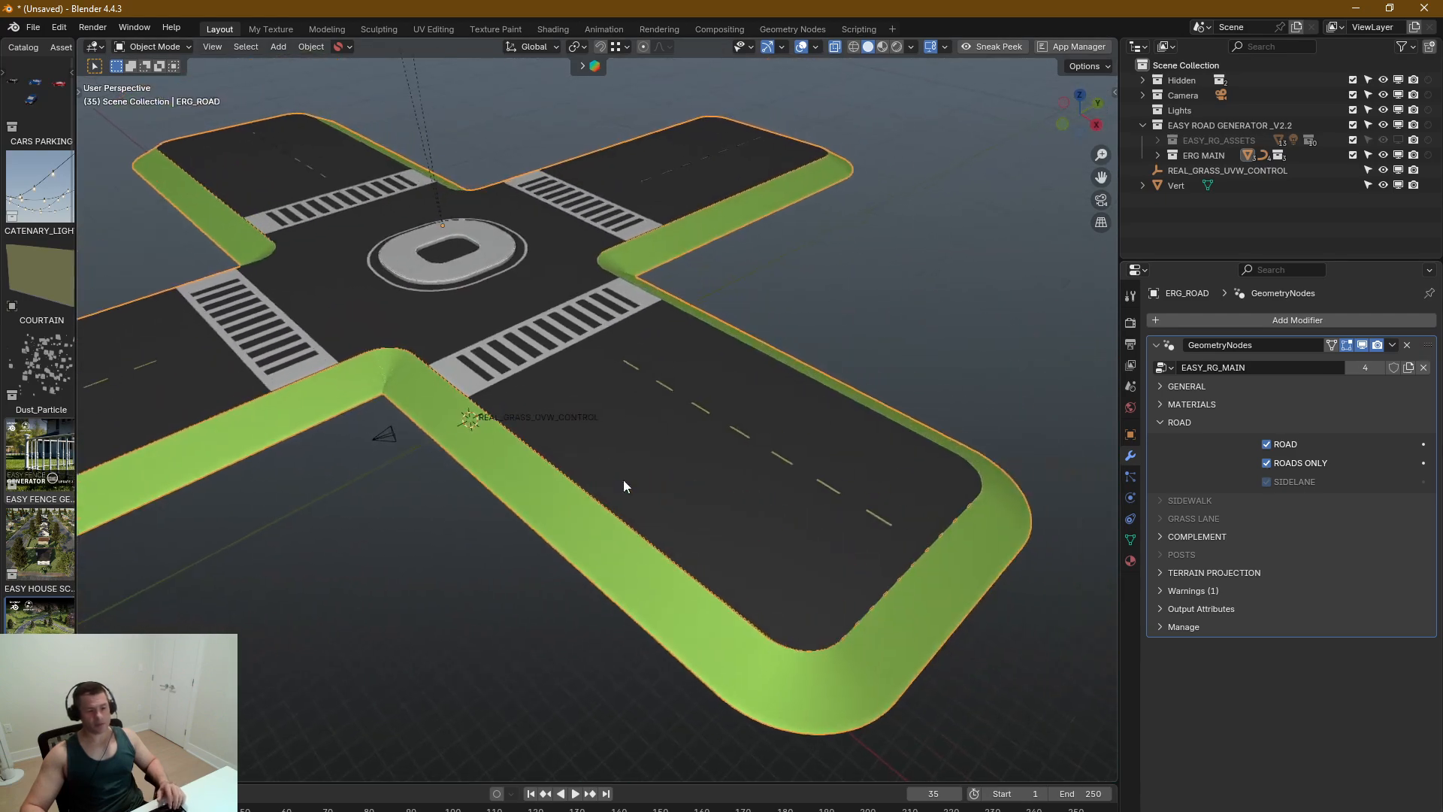
Step: Turn Sidelane off with Roads Only disabled, and re-enable Roads Only to compare the plain roads
{"action": "left_click", "coordinate": [1267, 464]}
{"action": "left_click", "coordinate": [1267, 482]}
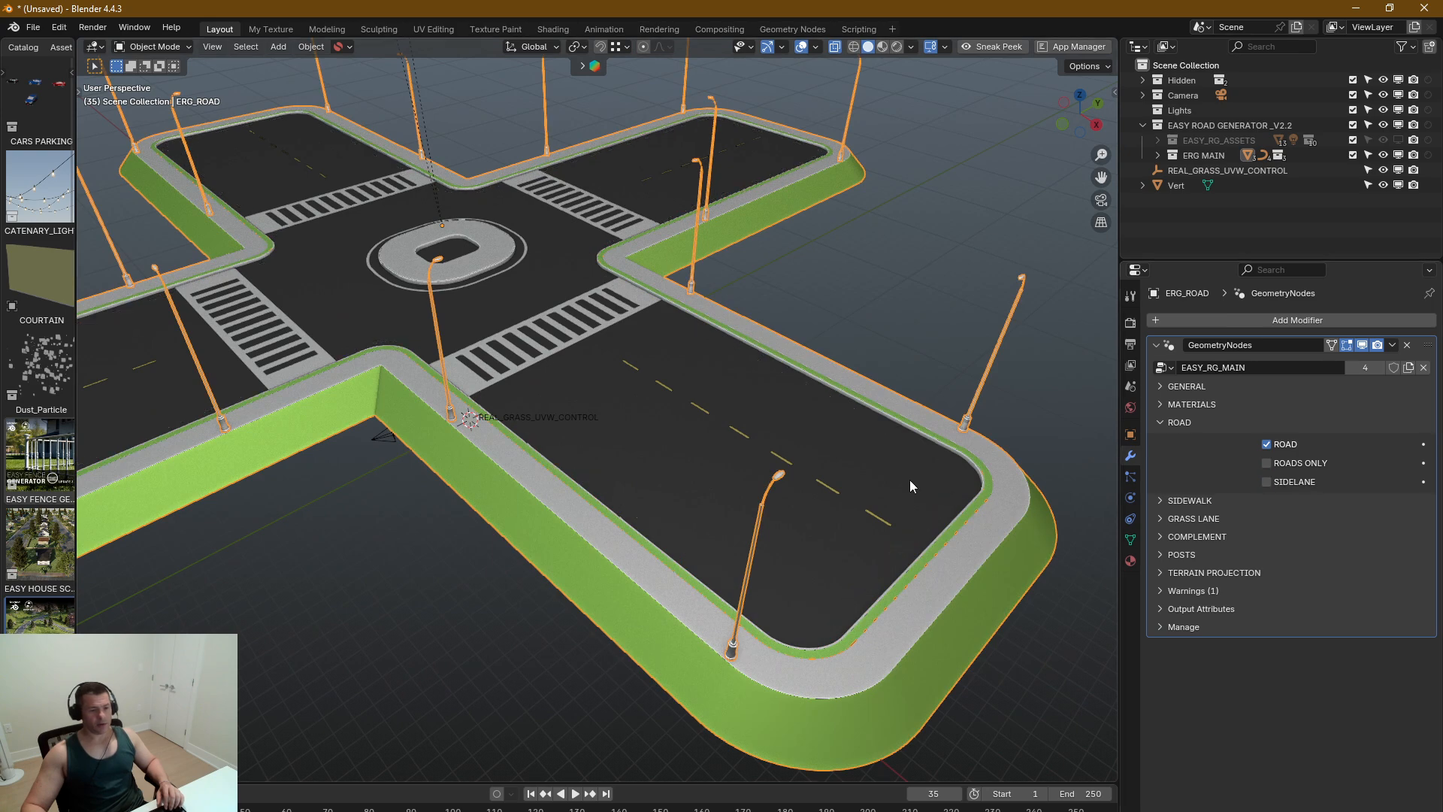
{"action": "left_click", "coordinate": [1267, 464]}
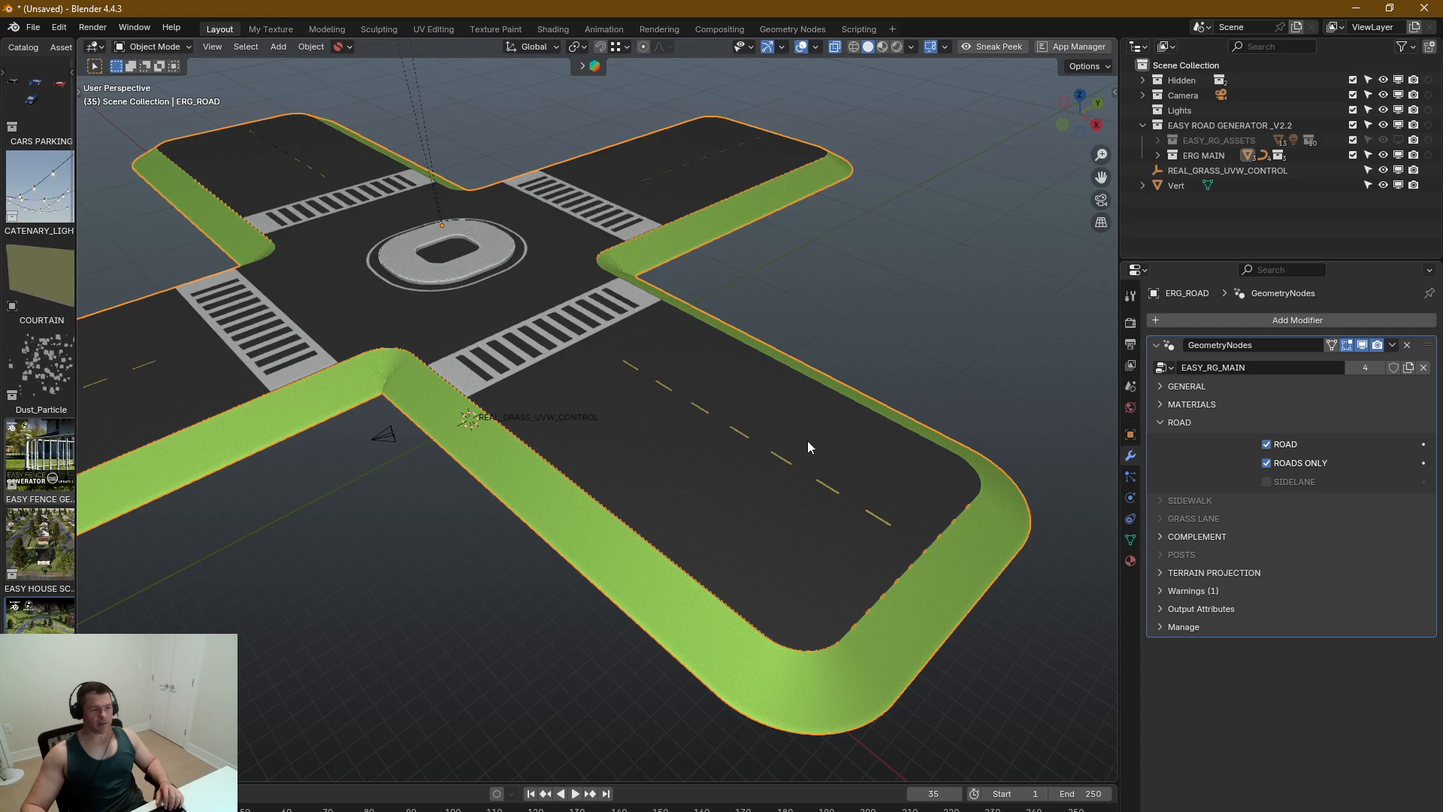
{"action": "scroll", "coordinate": [809, 421], "scroll_direction": "down", "scroll_amount": 3}
{"action": "middle_click_drag", "start_coordinate": [811, 403], "coordinate": [807, 449]}
{"action": "scroll", "coordinate": [807, 449], "scroll_direction": "up", "scroll_amount": 3}
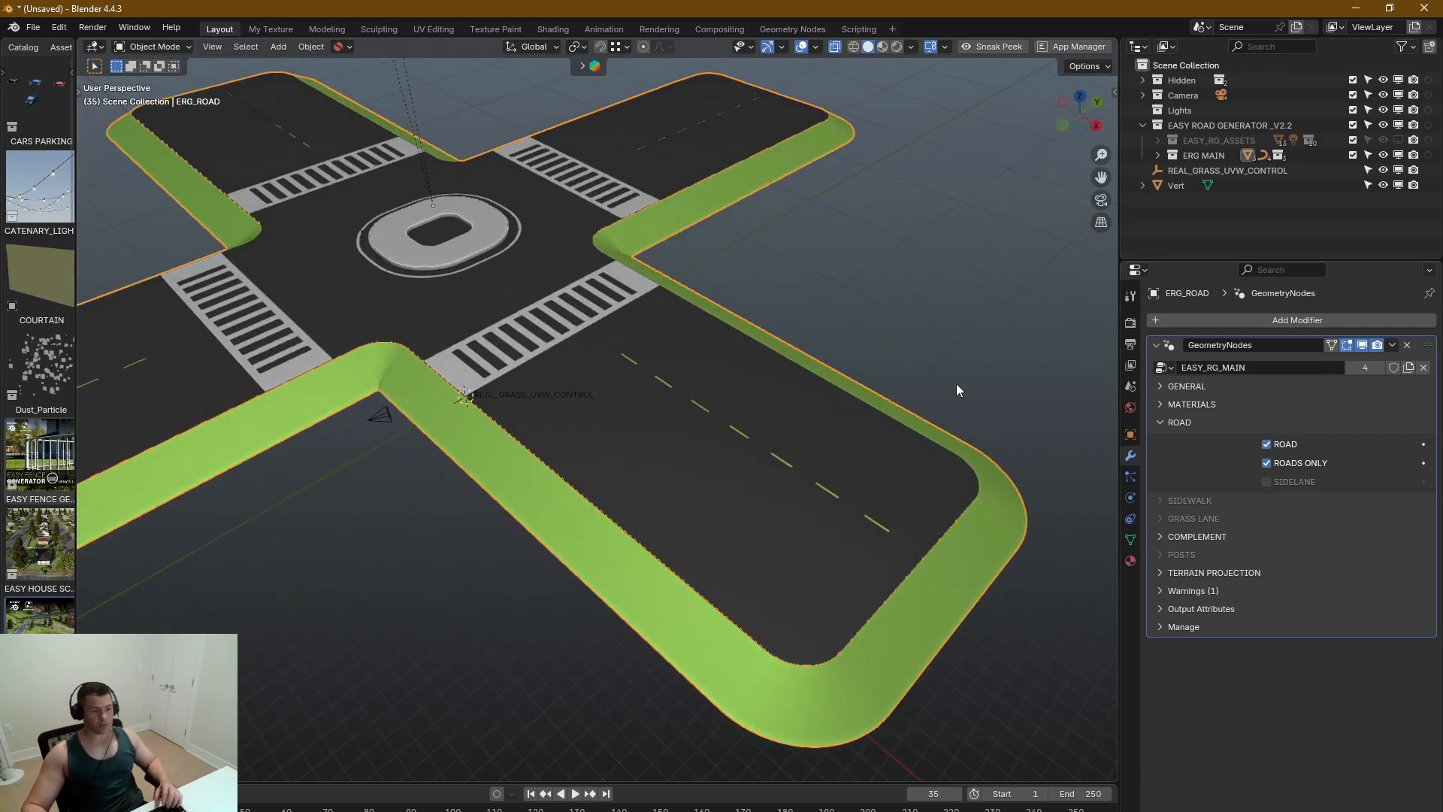
Step: Toggle Road off and on, and restore the full road with Roads Only off and Sidelane on
{"action": "left_click", "coordinate": [1267, 445]}
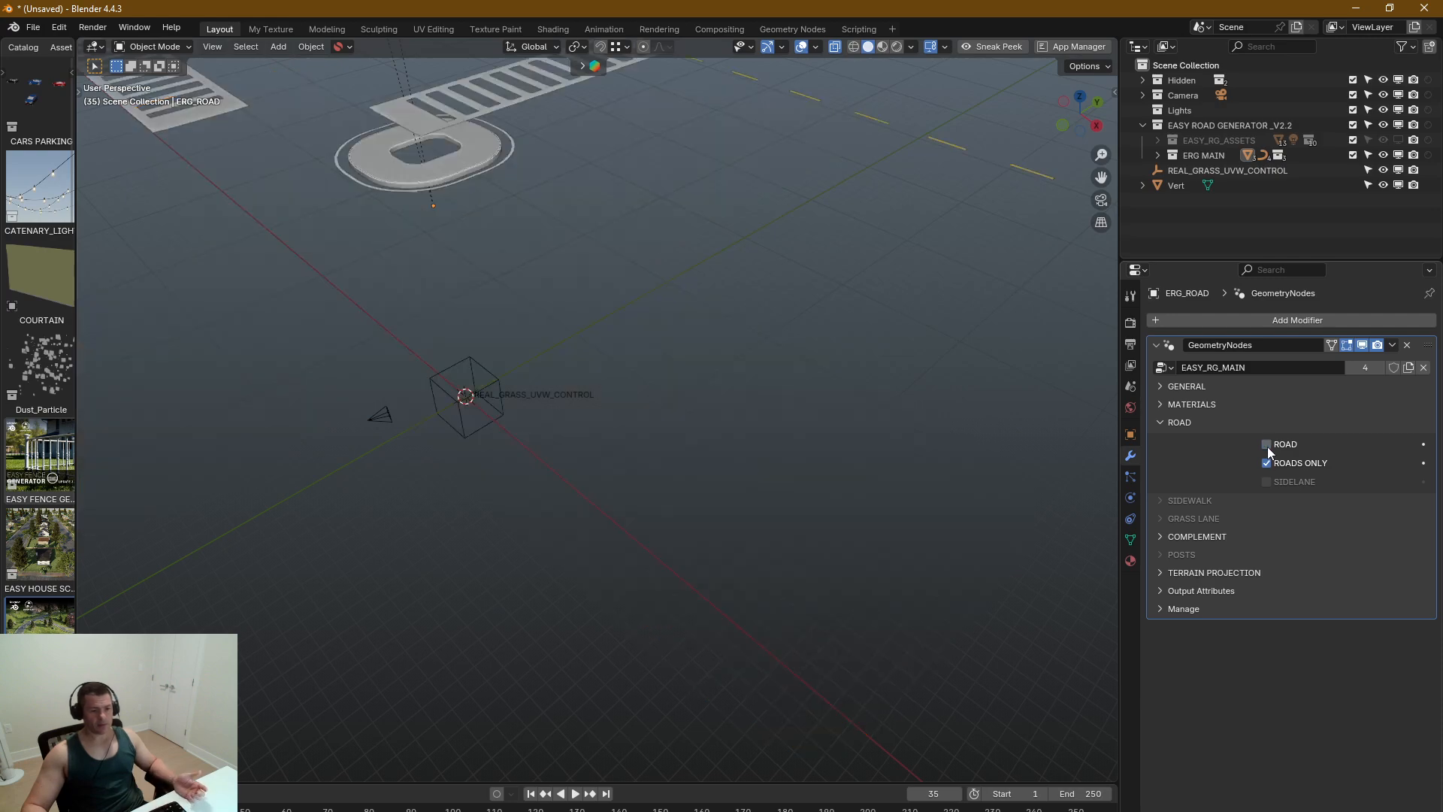
{"action": "left_click", "coordinate": [1267, 445]}
{"action": "left_click", "coordinate": [1267, 463]}
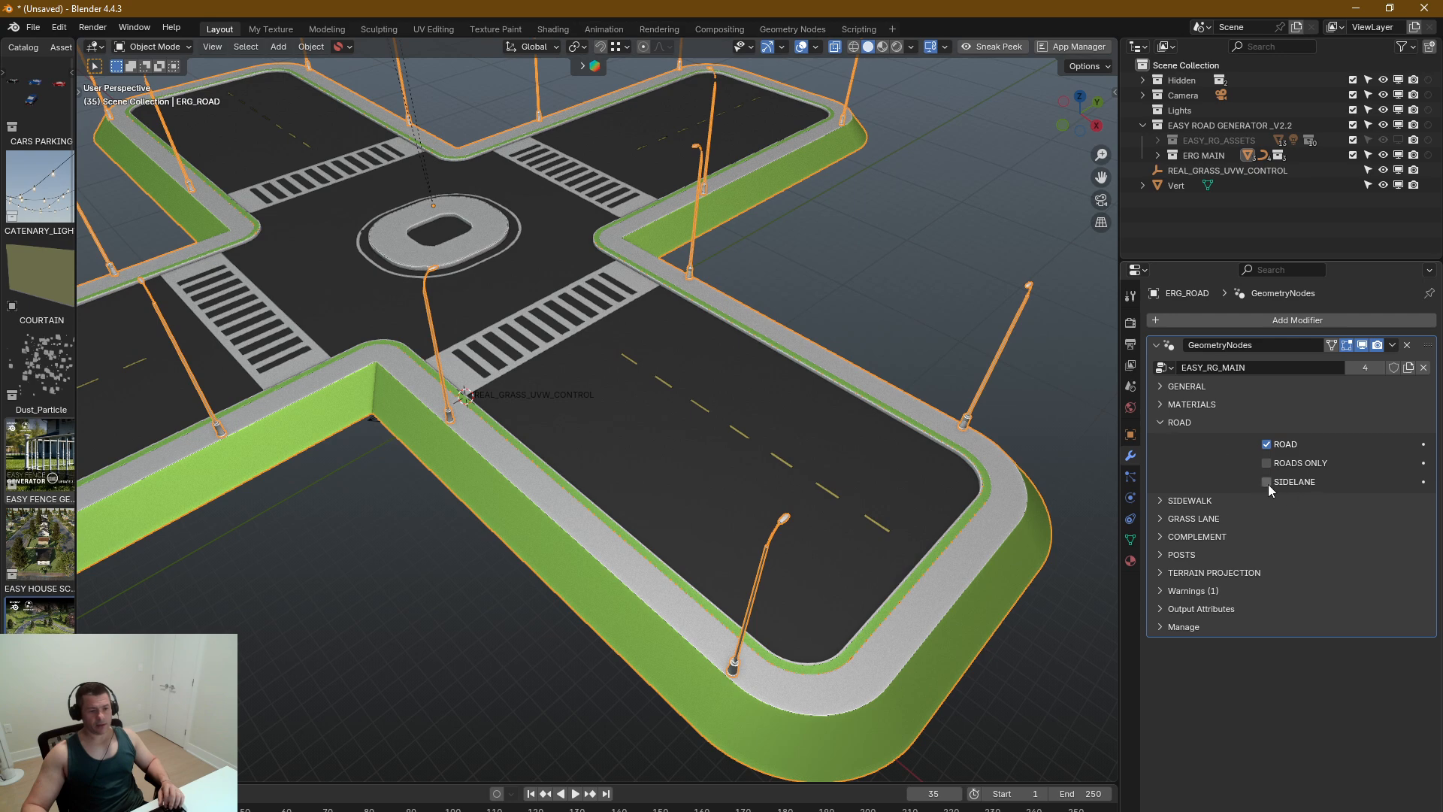
{"action": "left_click", "coordinate": [1267, 483]}
{"action": "left_click", "coordinate": [1160, 421]}
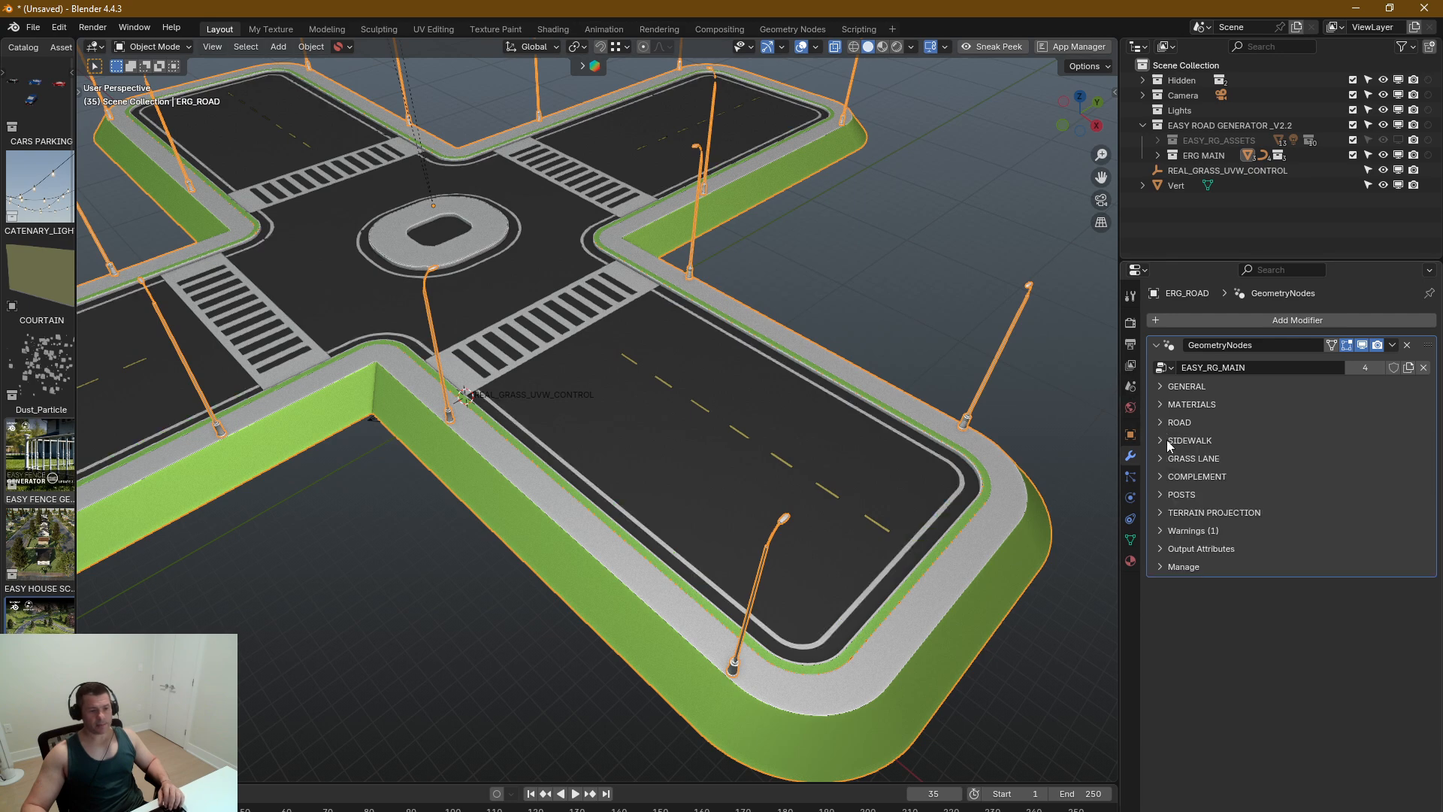
Step: Show the Sidewalk settings and toggle Sidewalk and Curb off and on to compare the road edge
{"action": "left_click", "coordinate": [1180, 441]}
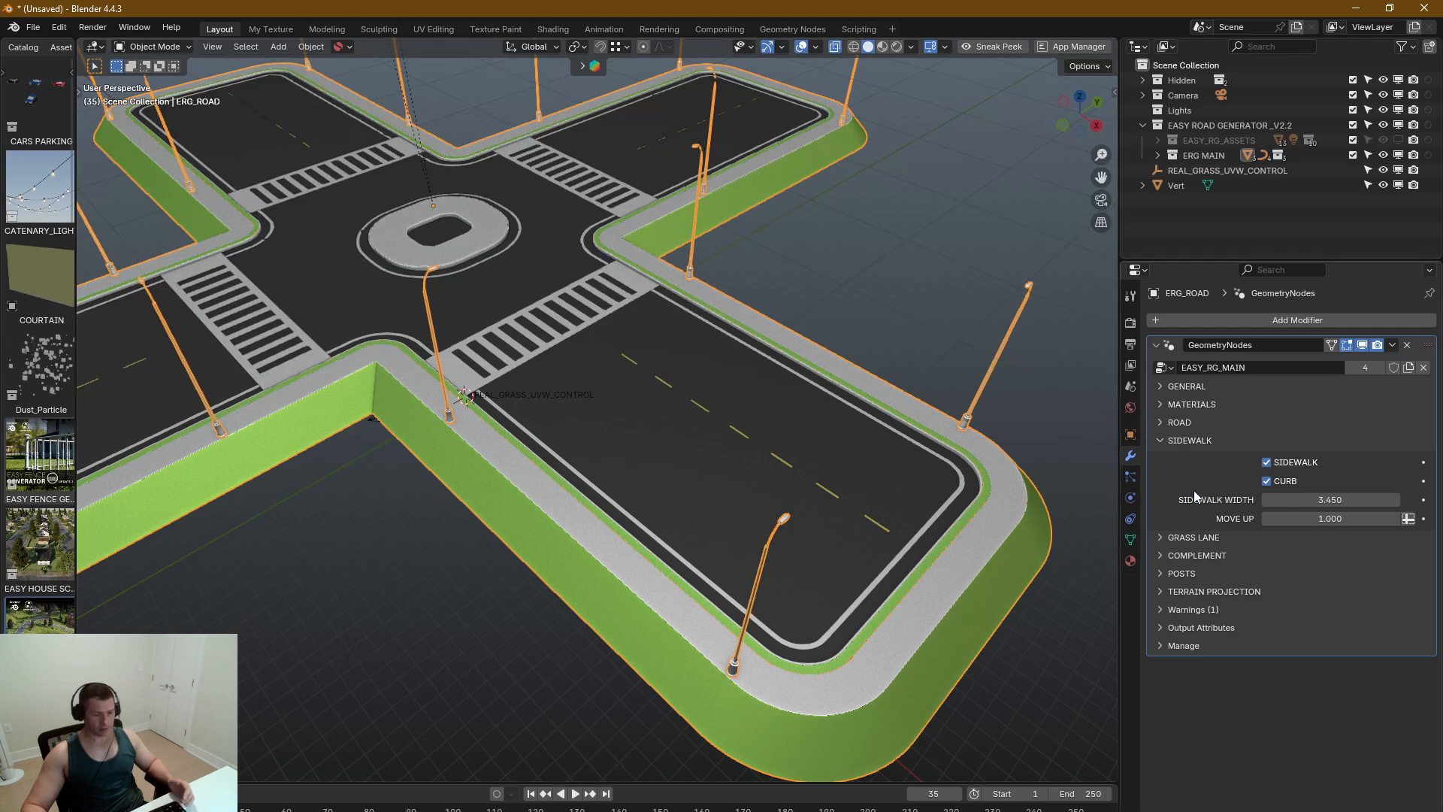
{"action": "left_click", "coordinate": [1266, 462]}
{"action": "left_click", "coordinate": [1267, 462]}
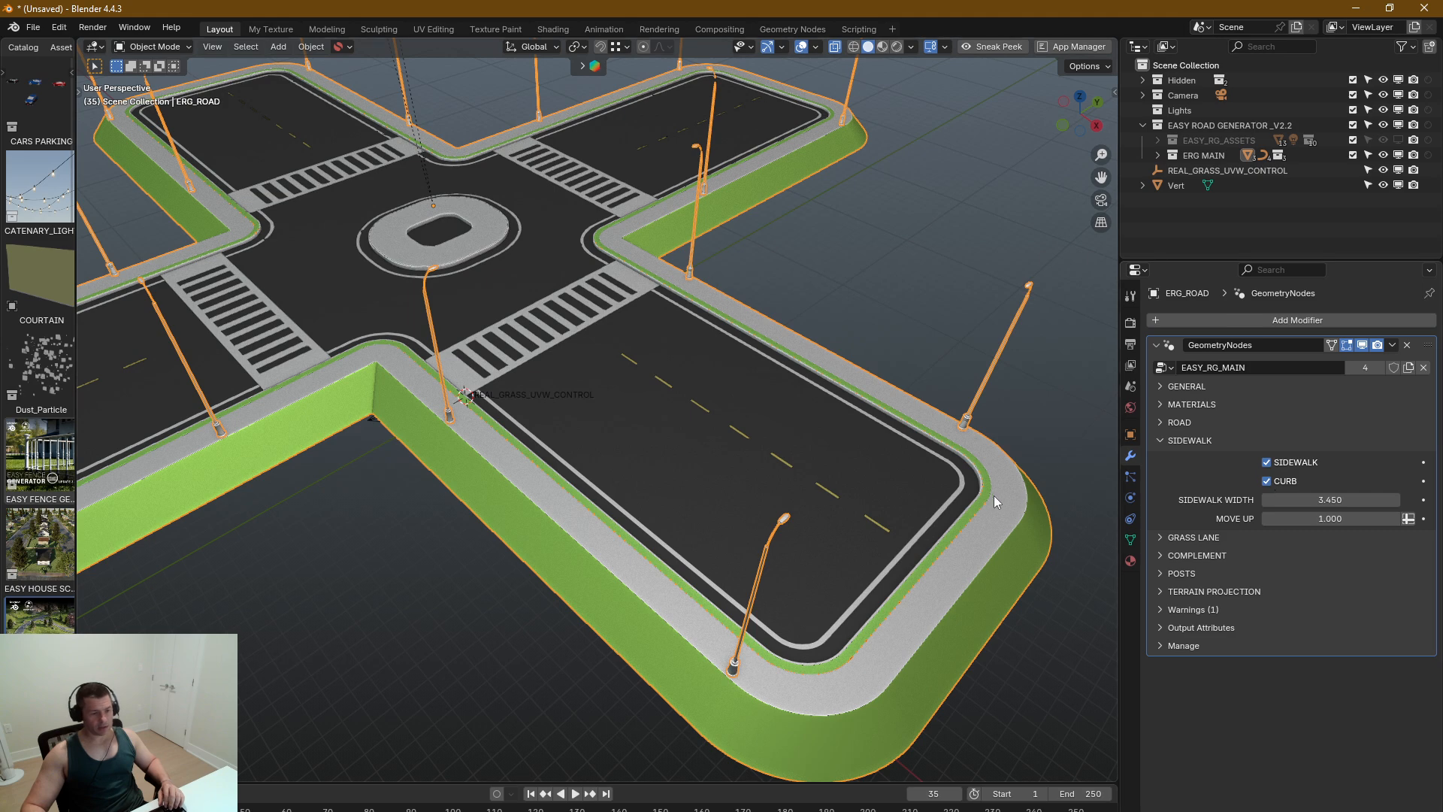
{"action": "scroll", "coordinate": [993, 495], "scroll_direction": "up", "scroll_amount": 8}
{"action": "left_click", "coordinate": [1267, 482]}
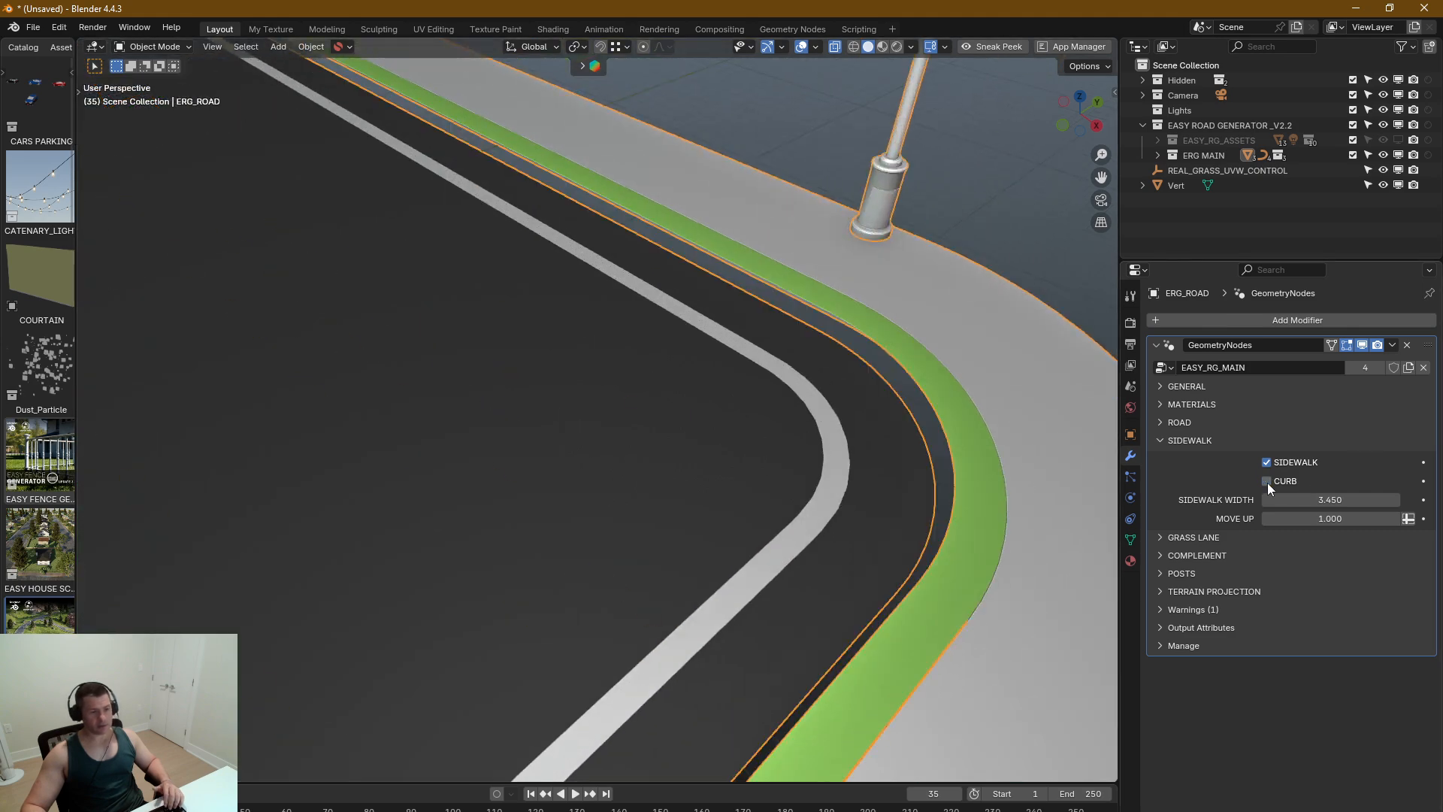
{"action": "left_click", "coordinate": [1267, 482]}
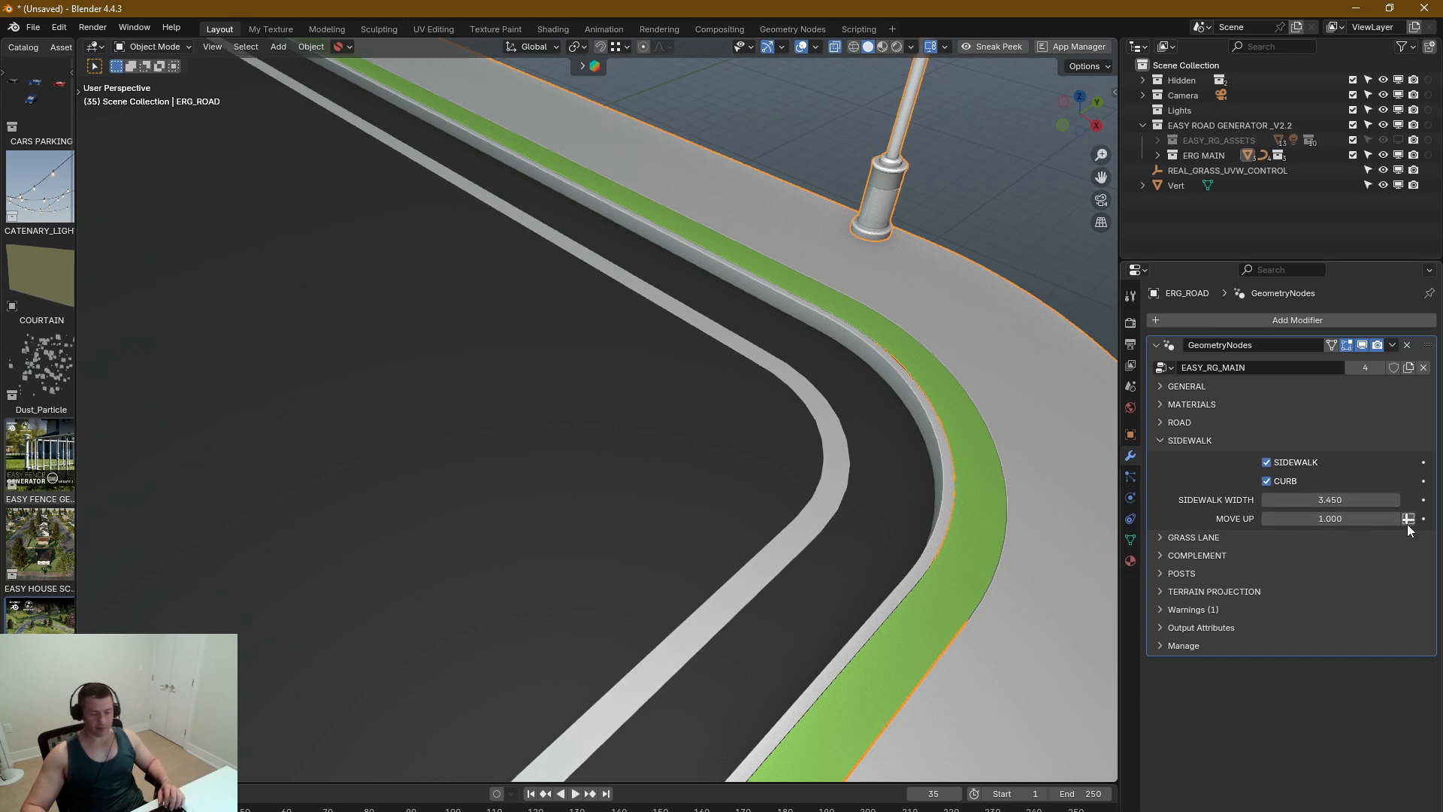
{"action": "scroll", "coordinate": [885, 496], "scroll_direction": "down", "scroll_amount": 8}
{"action": "scroll", "coordinate": [885, 539], "scroll_direction": "down", "scroll_amount": 5}
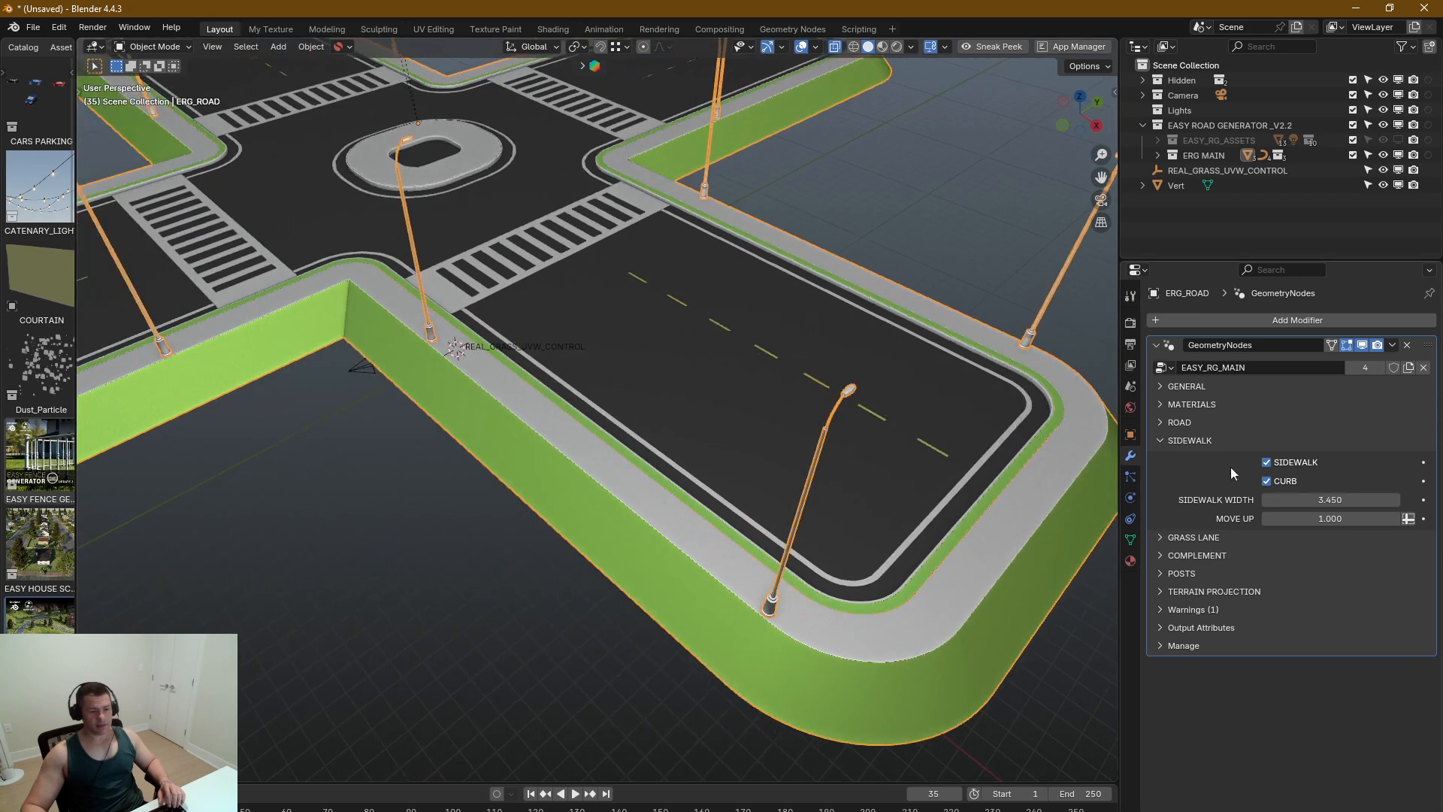
Step: Try a sidewalk width of 4.710, inspect the road's end corner against the terrain slope, and undo the change
{"action": "scroll", "coordinate": [943, 530], "scroll_direction": "up", "scroll_amount": 6}
{"action": "scroll", "coordinate": [956, 538], "scroll_direction": "down", "scroll_amount": 2}
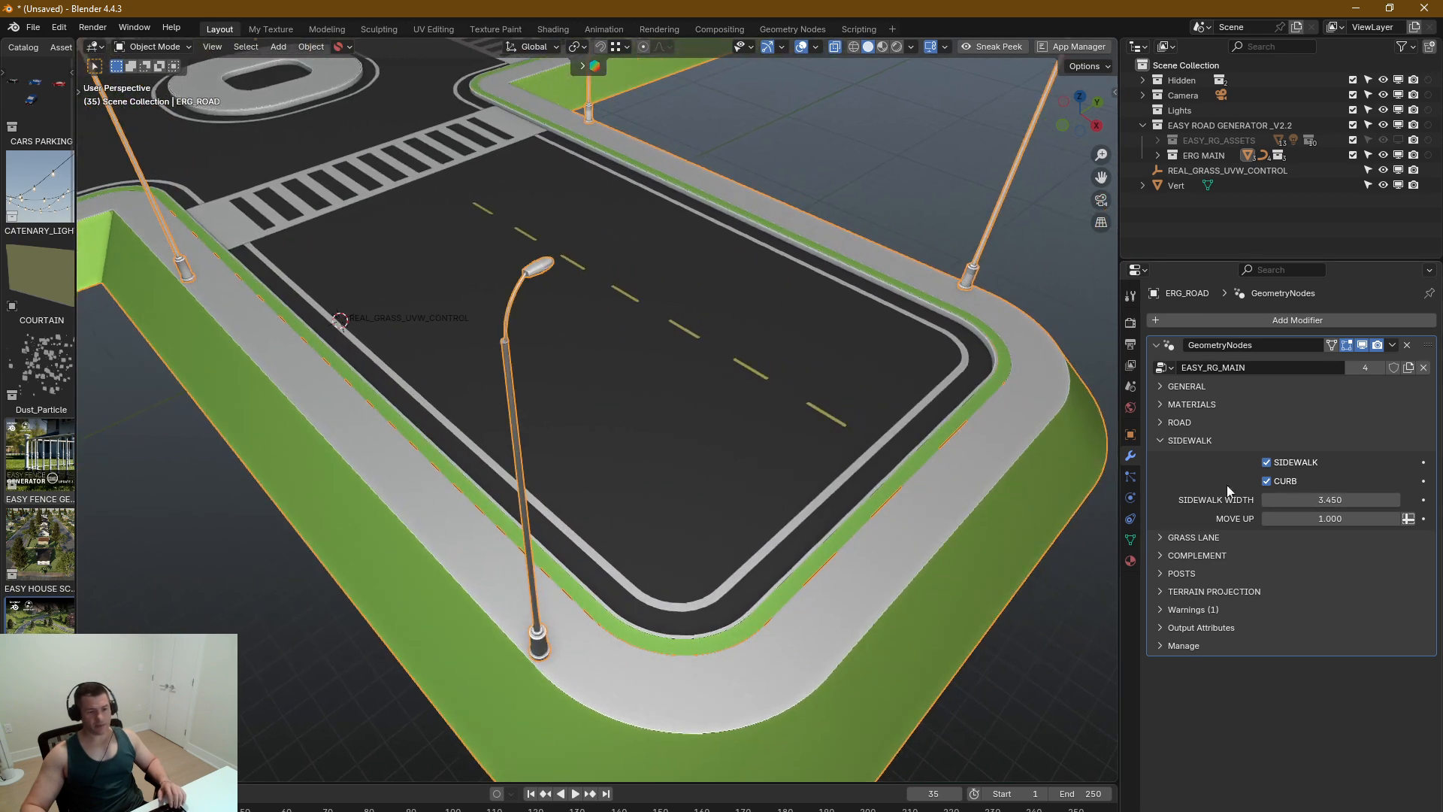
{"action": "mouse_move", "coordinate": [1329, 499]}
{"action": "left_mouse_down"}
{"action": "mouse_move", "coordinate": [1375, 499]}
{"action": "mouse_move", "coordinate": [1299, 518]}
{"action": "mouse_move", "coordinate": [1316, 518]}
{"action": "left_mouse_up"}
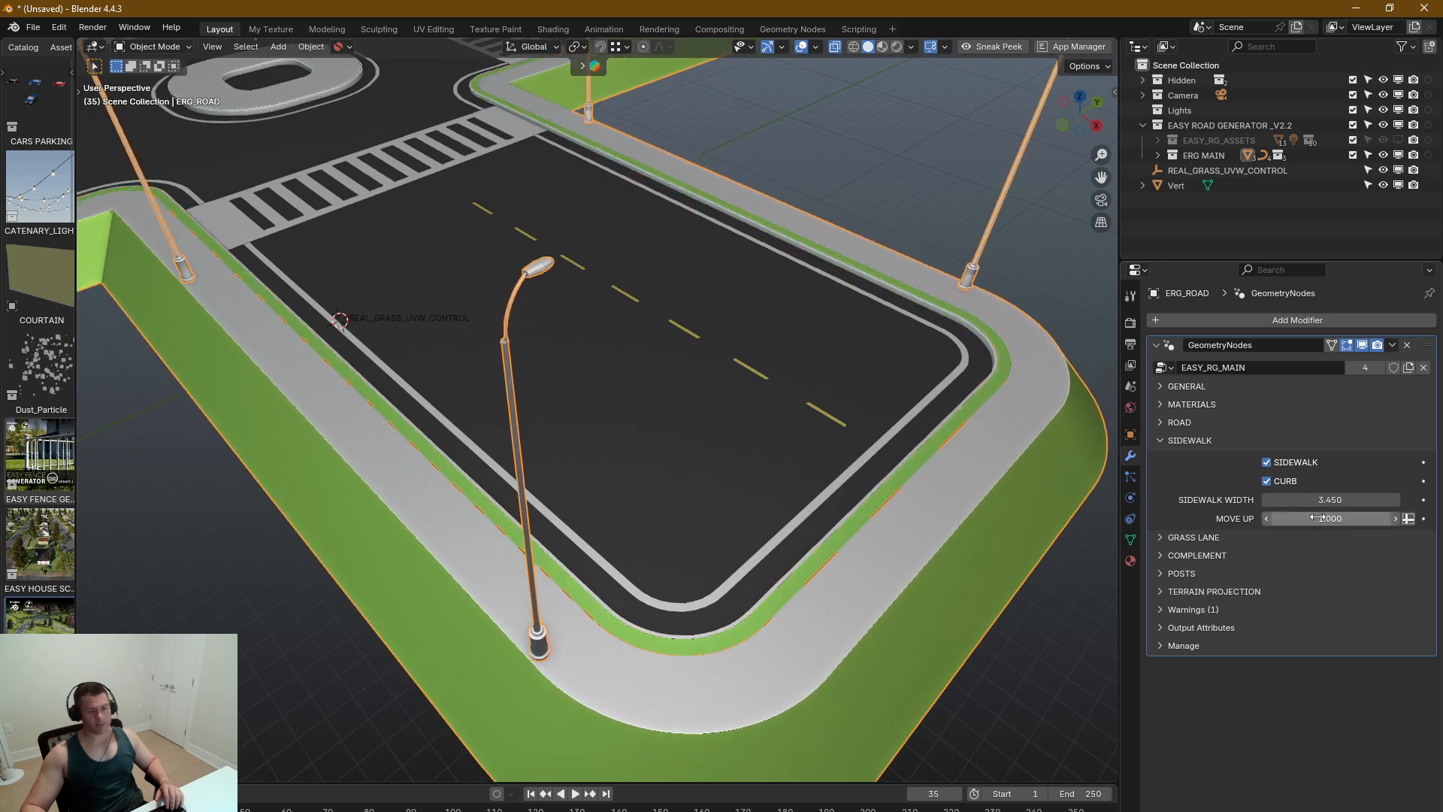
{"action": "middle_click_drag", "start_coordinate": [889, 483], "coordinate": [891, 442]}
{"action": "scroll", "coordinate": [901, 466], "scroll_direction": "down", "scroll_amount": 5}
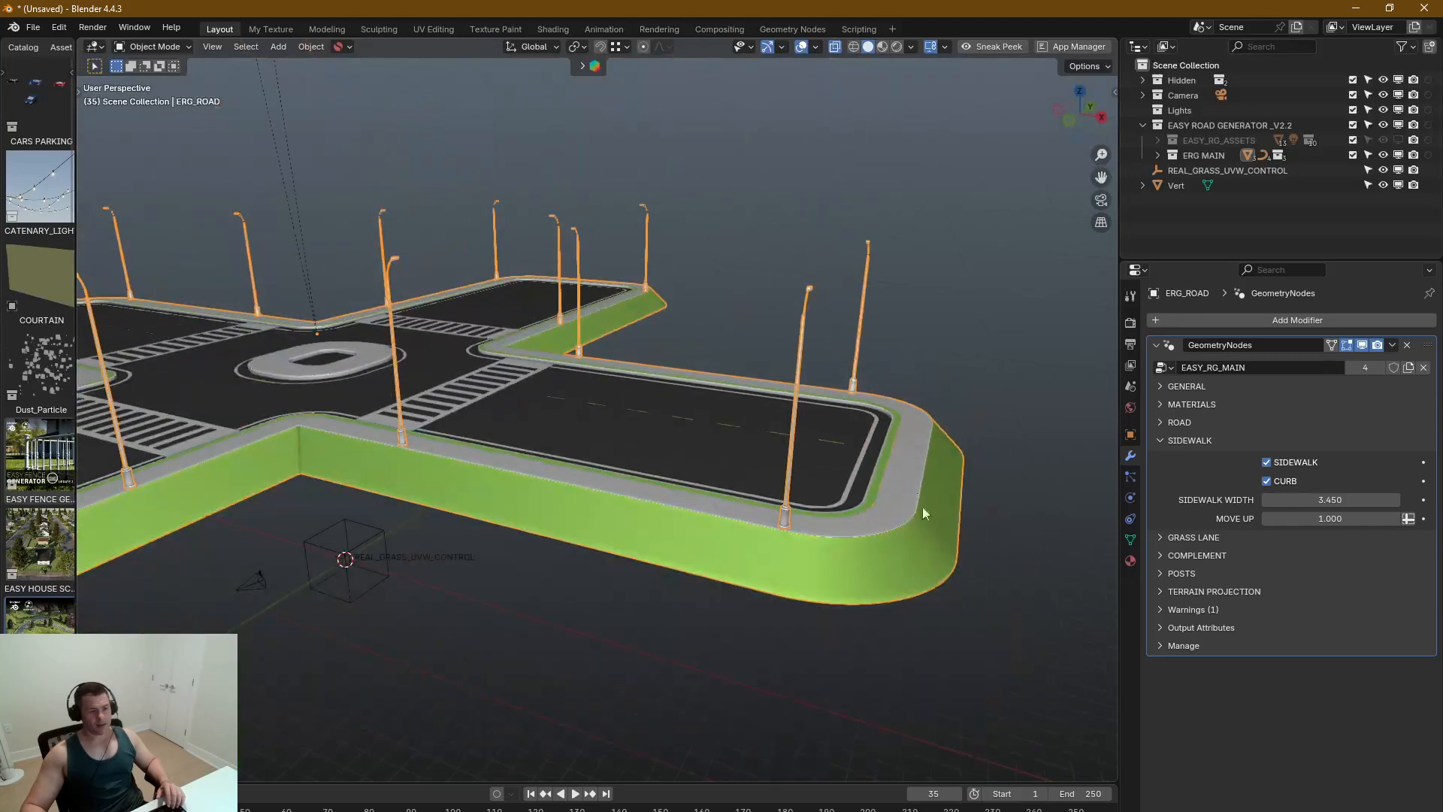
{"action": "middle_click_drag", "start_coordinate": [922, 506], "coordinate": [857, 498]}
{"action": "scroll", "coordinate": [857, 498], "scroll_direction": "up", "scroll_amount": 4}
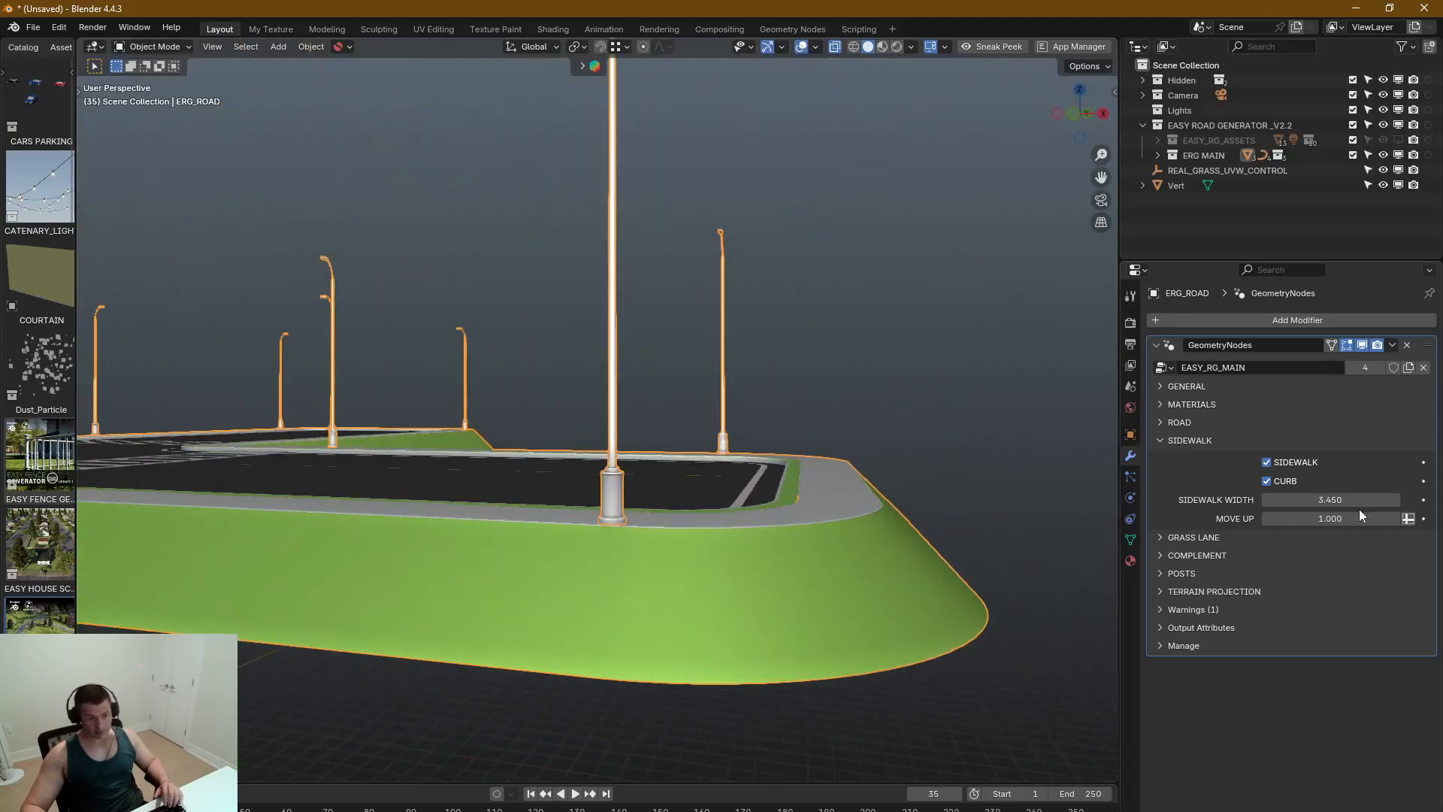
{"action": "mouse_move", "coordinate": [1345, 500]}
{"action": "left_mouse_down"}
{"action": "mouse_move", "coordinate": [1382, 499]}
{"action": "mouse_move", "coordinate": [1345, 500]}
{"action": "left_mouse_up"}
{"action": "middle_click_drag", "start_coordinate": [926, 593], "coordinate": [898, 643]}
{"action": "scroll", "coordinate": [910, 481], "scroll_direction": "up", "scroll_amount": 3}
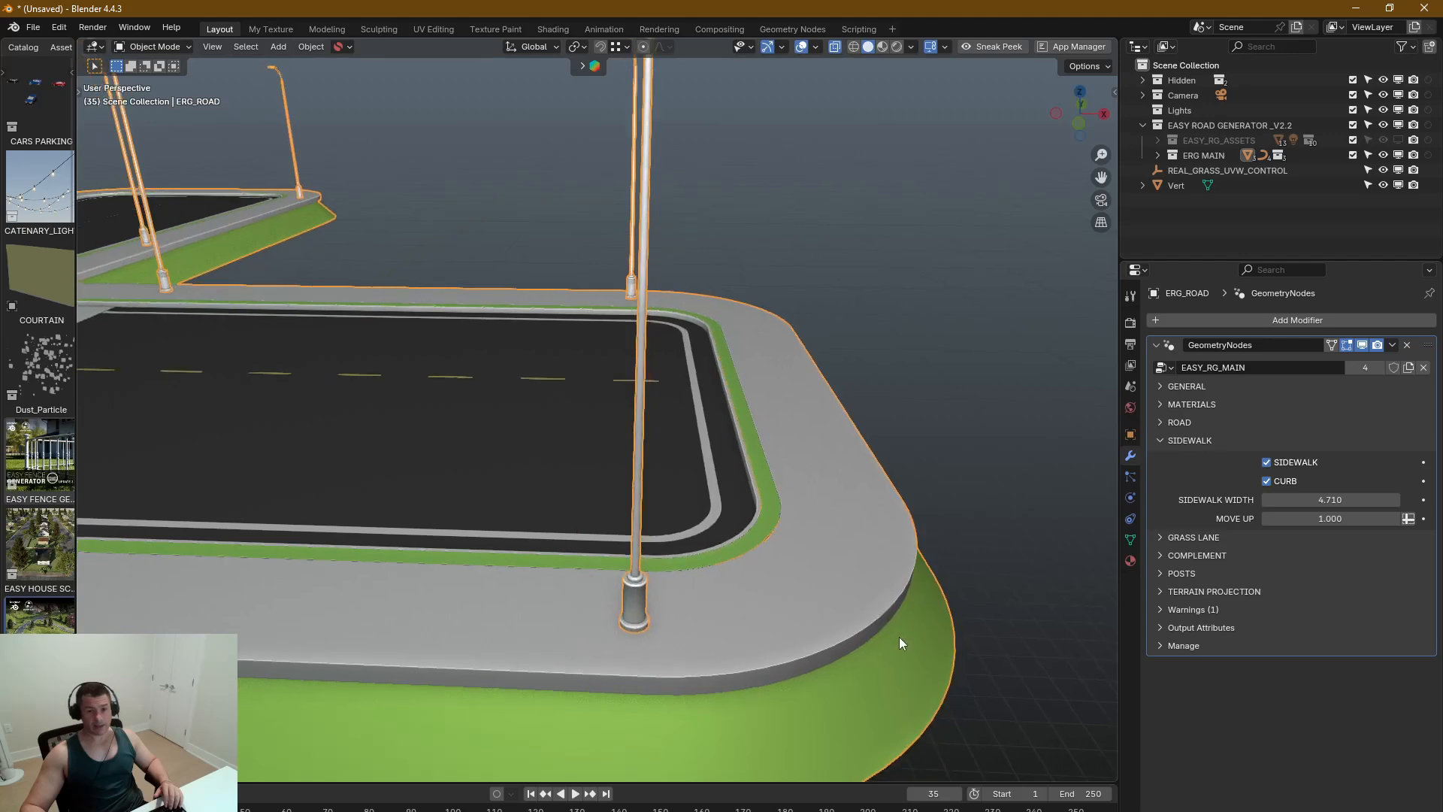
{"action": "scroll", "coordinate": [899, 639], "scroll_direction": "down", "scroll_amount": 6}
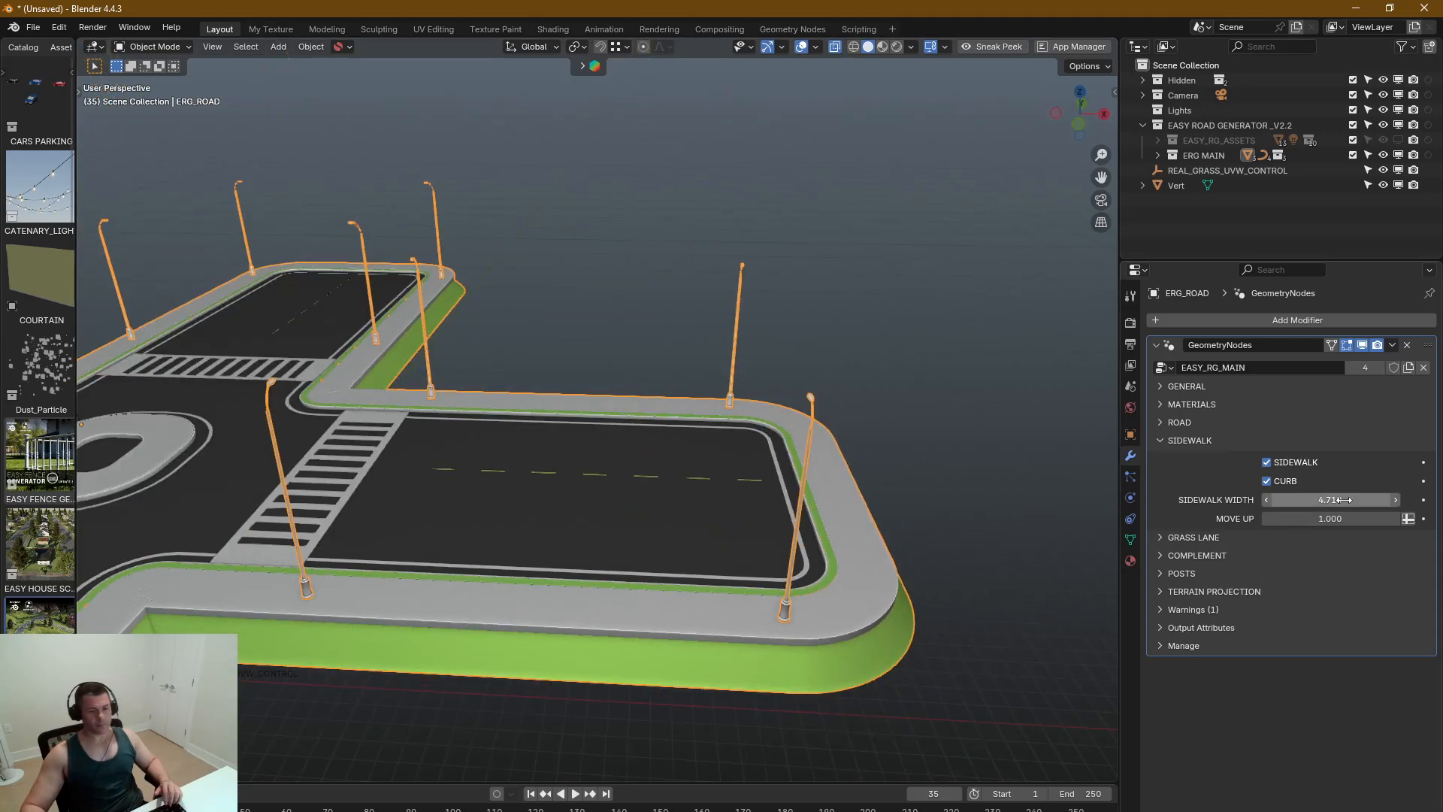
{"action": "key", "text": "ctrl+z"}
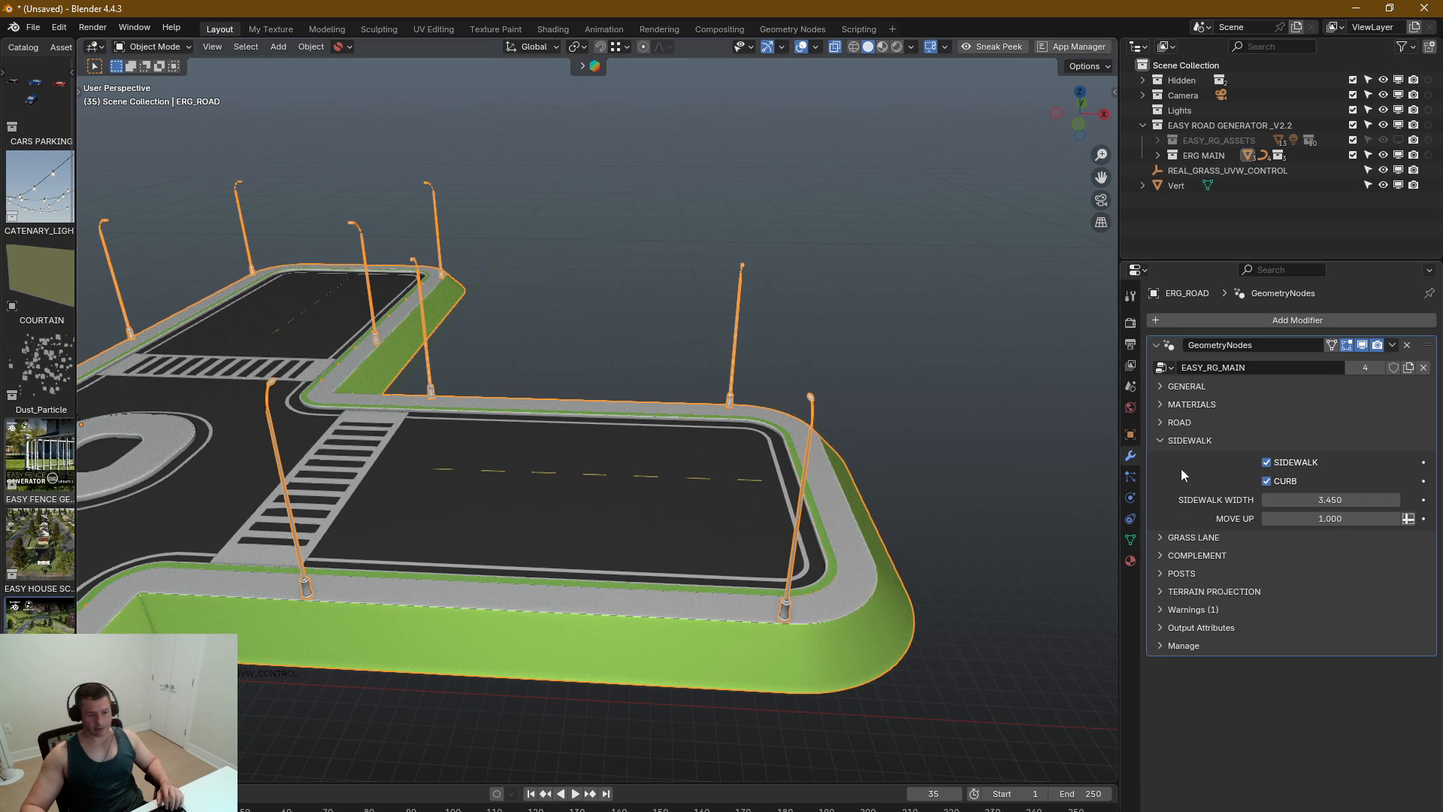
Step: Collapse the Sidewalk settings and show the Grass Lane settings with the intersection in view
{"action": "left_click", "coordinate": [1159, 441]}
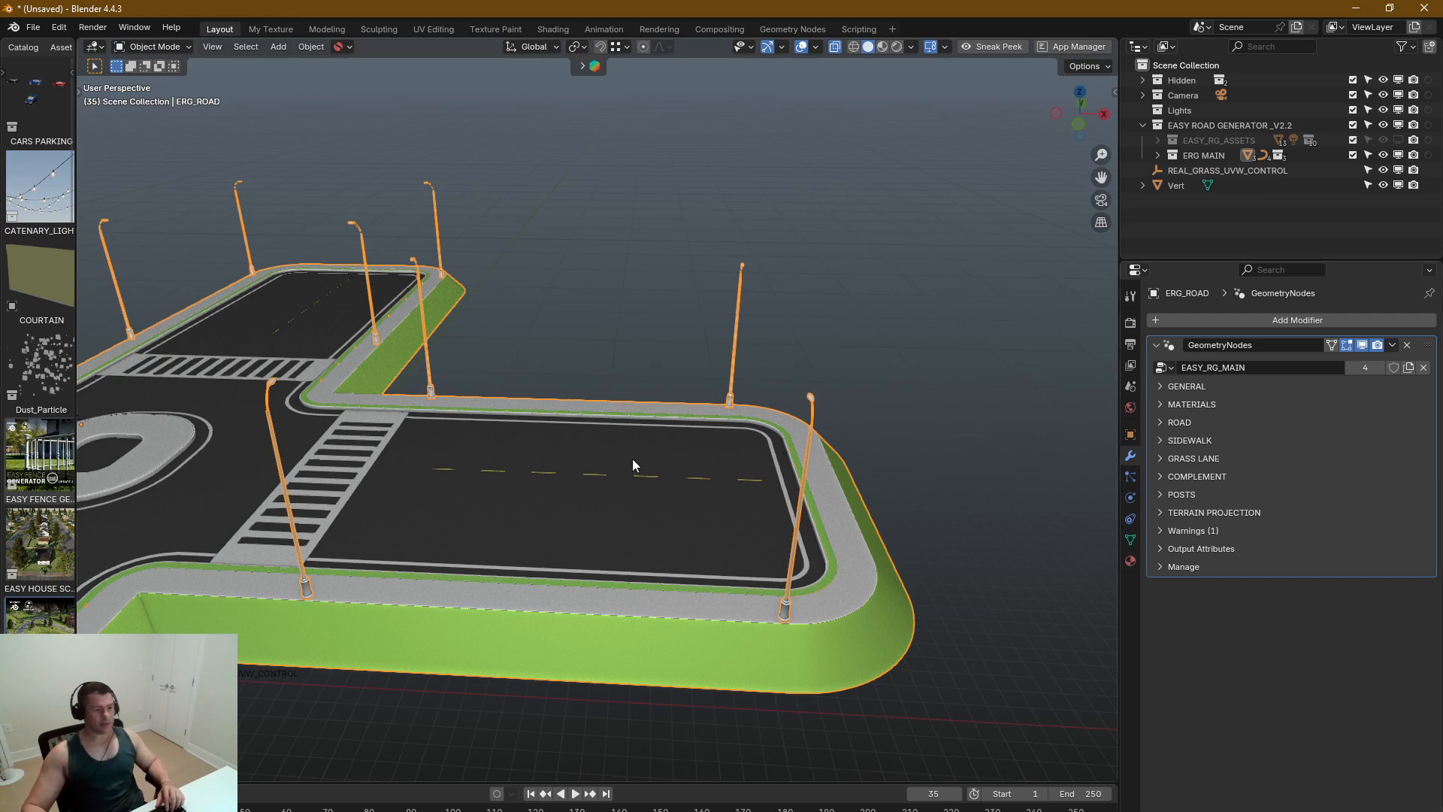
{"action": "middle_click_drag", "start_coordinate": [254, 428], "coordinate": [490, 355], "text": "shift"}
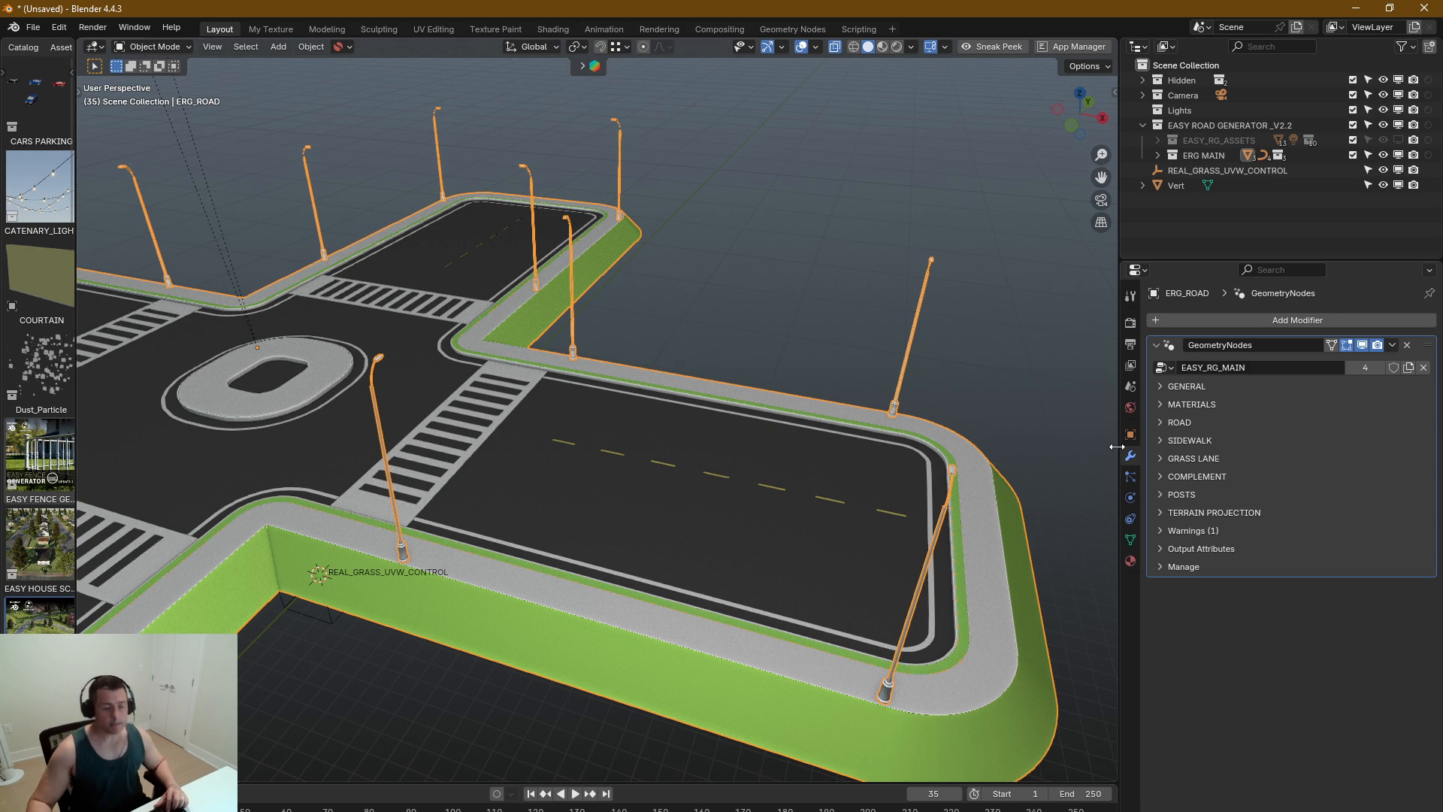
{"action": "left_click", "coordinate": [1161, 458]}
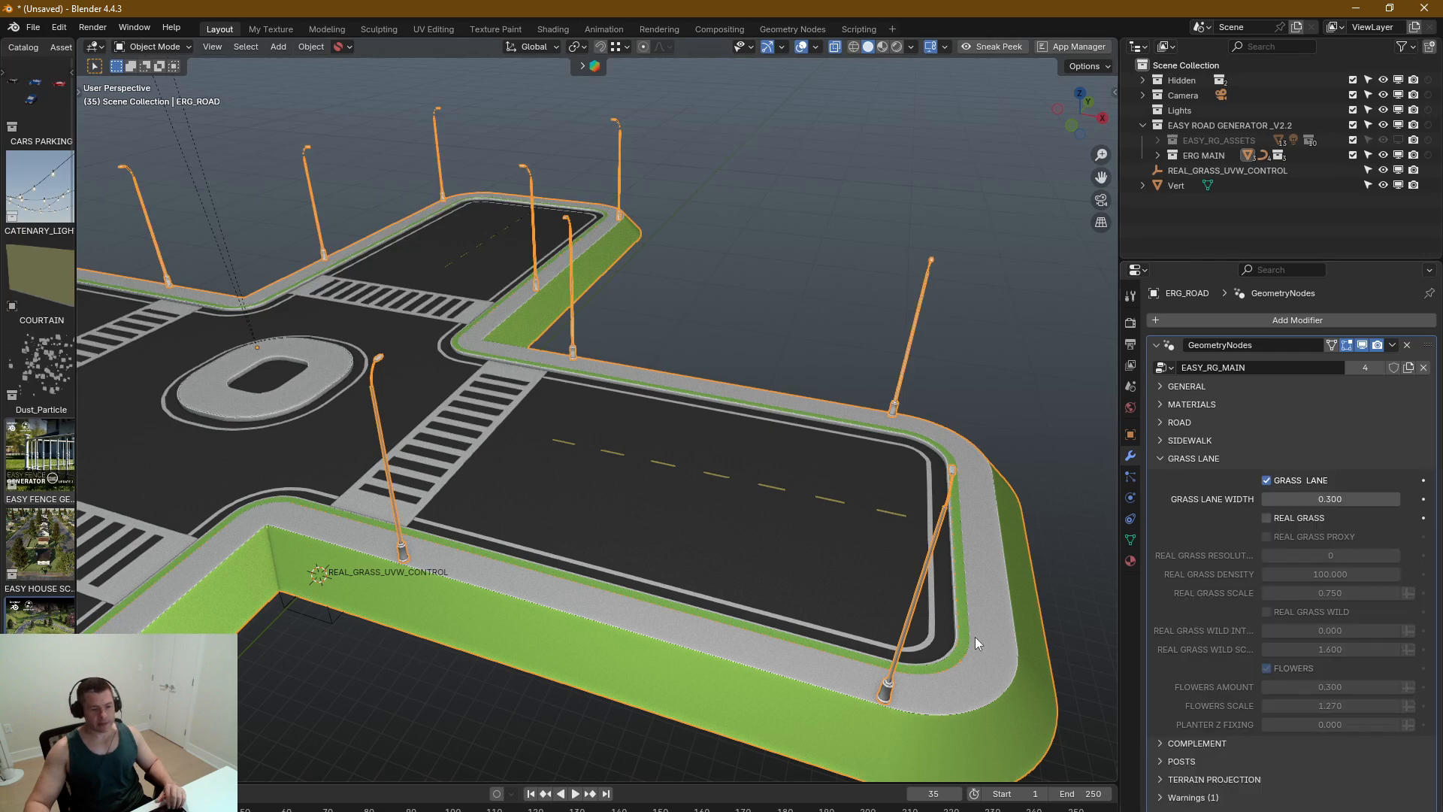
Step: Turn off Grass Lane and inspect the sidewalk's inner corner beside the crosswalks
{"action": "middle_click_drag", "start_coordinate": [975, 637], "coordinate": [783, 567]}
{"action": "scroll", "coordinate": [799, 528], "scroll_direction": "up", "scroll_amount": 4}
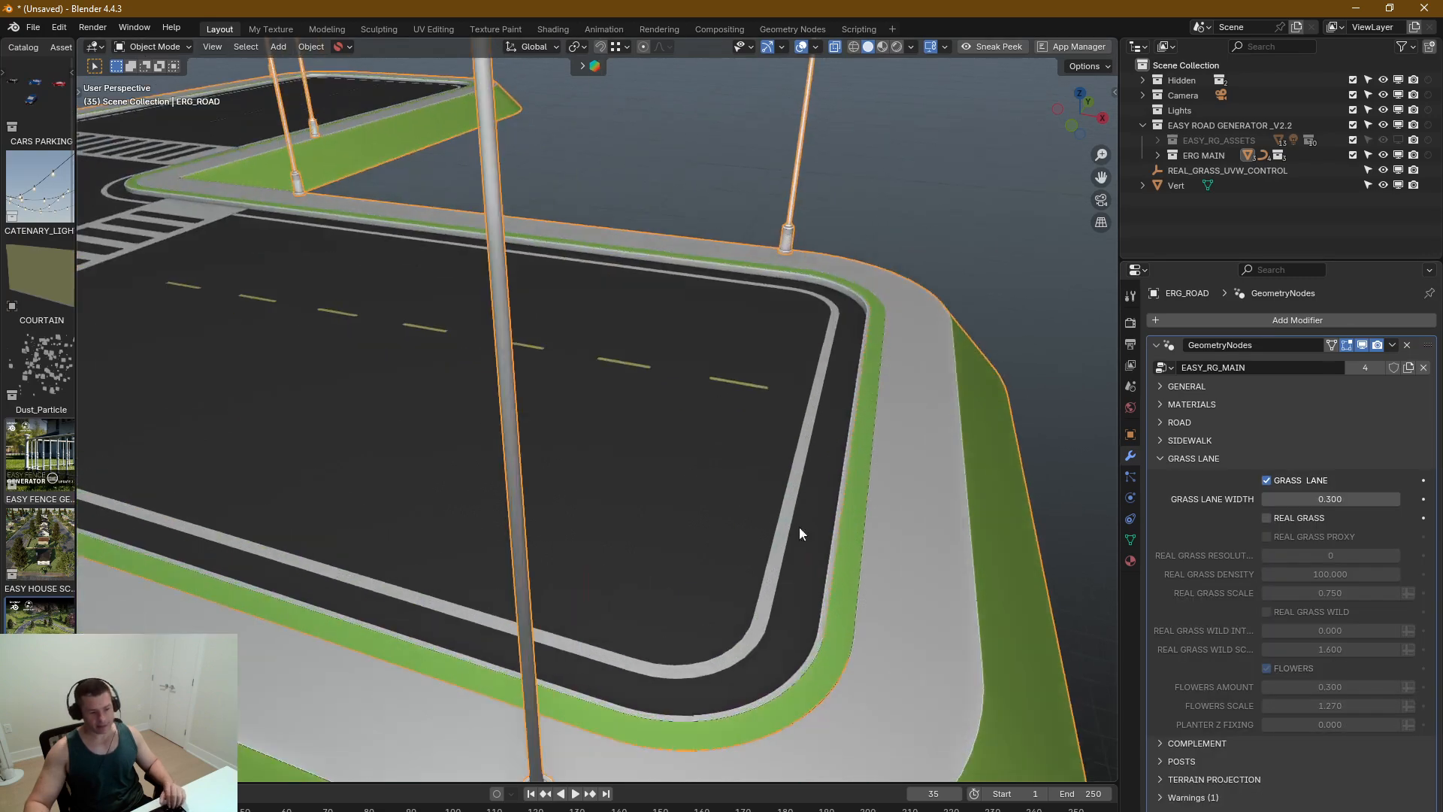
{"action": "left_click", "coordinate": [1266, 480]}
{"action": "middle_click_drag", "start_coordinate": [1047, 499], "coordinate": [669, 573]}
{"action": "scroll", "coordinate": [867, 492], "scroll_direction": "down", "scroll_amount": 4}
{"action": "middle_click_drag", "start_coordinate": [676, 488], "coordinate": [864, 508], "text": "shift"}
{"action": "scroll", "coordinate": [691, 364], "scroll_direction": "up", "scroll_amount": 5}
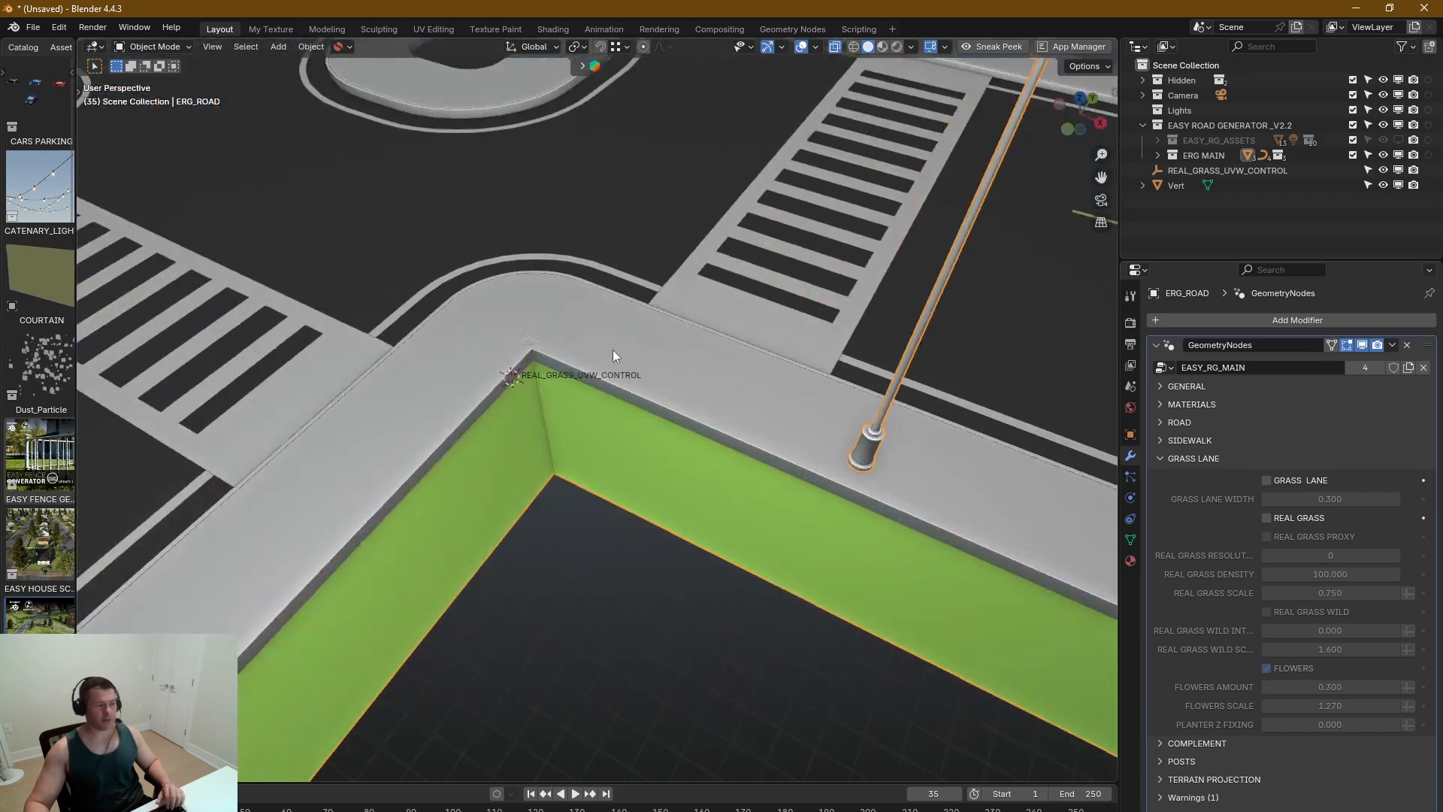
{"action": "scroll", "coordinate": [612, 349], "scroll_direction": "up", "scroll_amount": 2}
{"action": "middle_click_drag", "start_coordinate": [613, 349], "coordinate": [691, 378]}
Step: Show the Sidewalk settings and reduce the sidewalk width to 3.011 while checking the inner corner
{"action": "left_click", "coordinate": [1160, 440]}
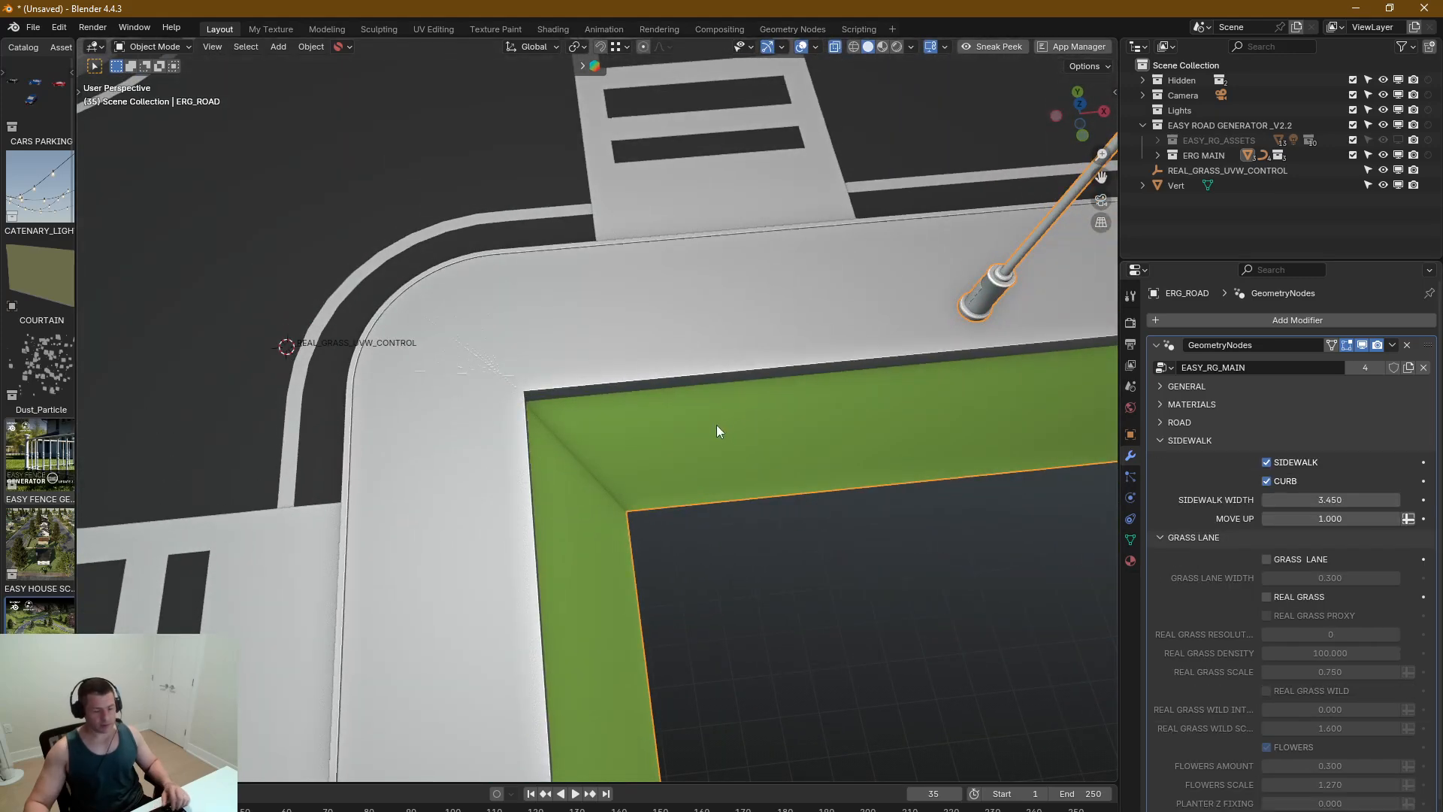
{"action": "scroll", "coordinate": [480, 363], "scroll_direction": "up", "scroll_amount": 4}
{"action": "scroll", "coordinate": [577, 386], "scroll_direction": "down", "scroll_amount": 1}
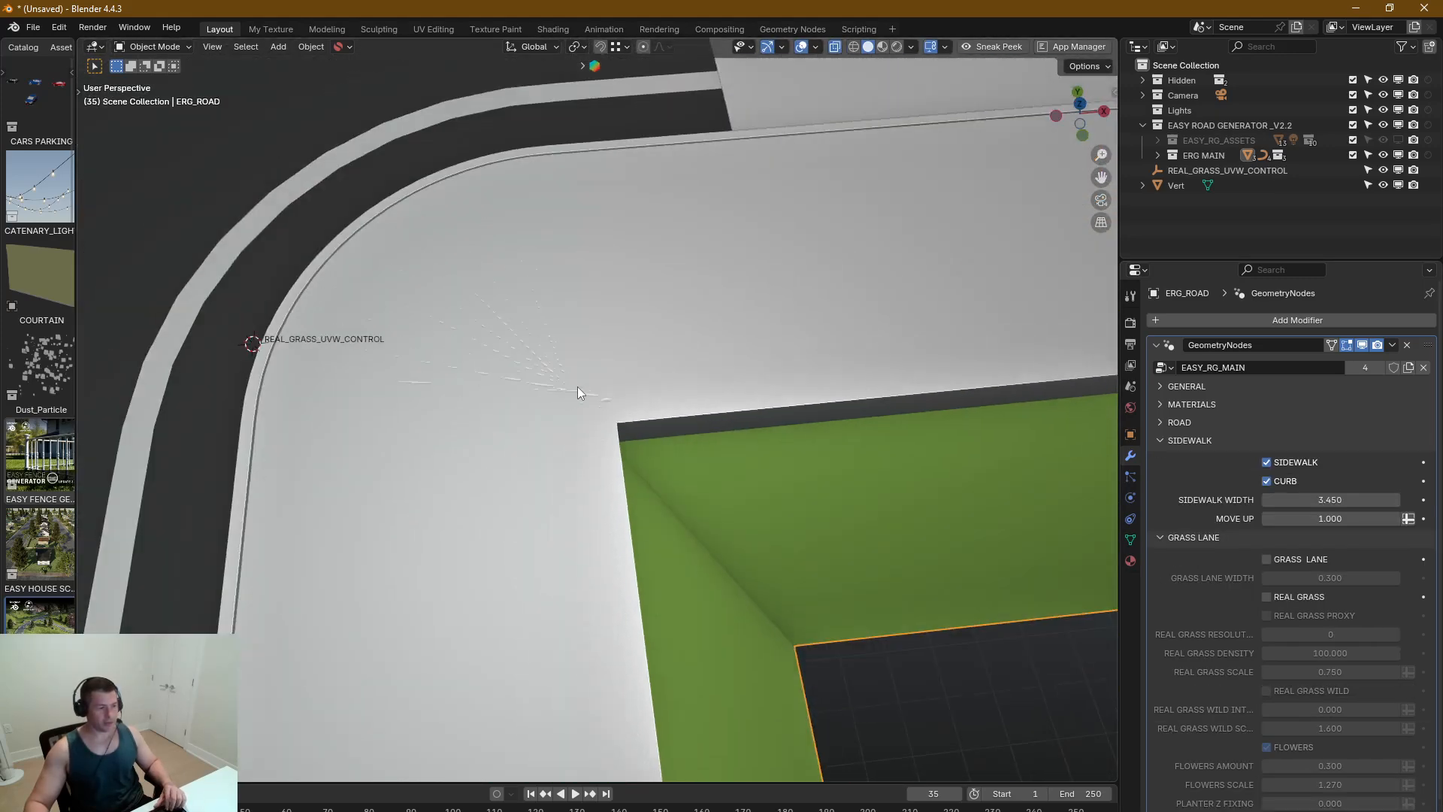
{"action": "left_click_drag", "start_coordinate": [1329, 500], "coordinate": [1285, 500]}
{"action": "scroll", "coordinate": [765, 429], "scroll_direction": "down", "scroll_amount": 4}
{"action": "middle_click_drag", "start_coordinate": [765, 428], "coordinate": [642, 336]}
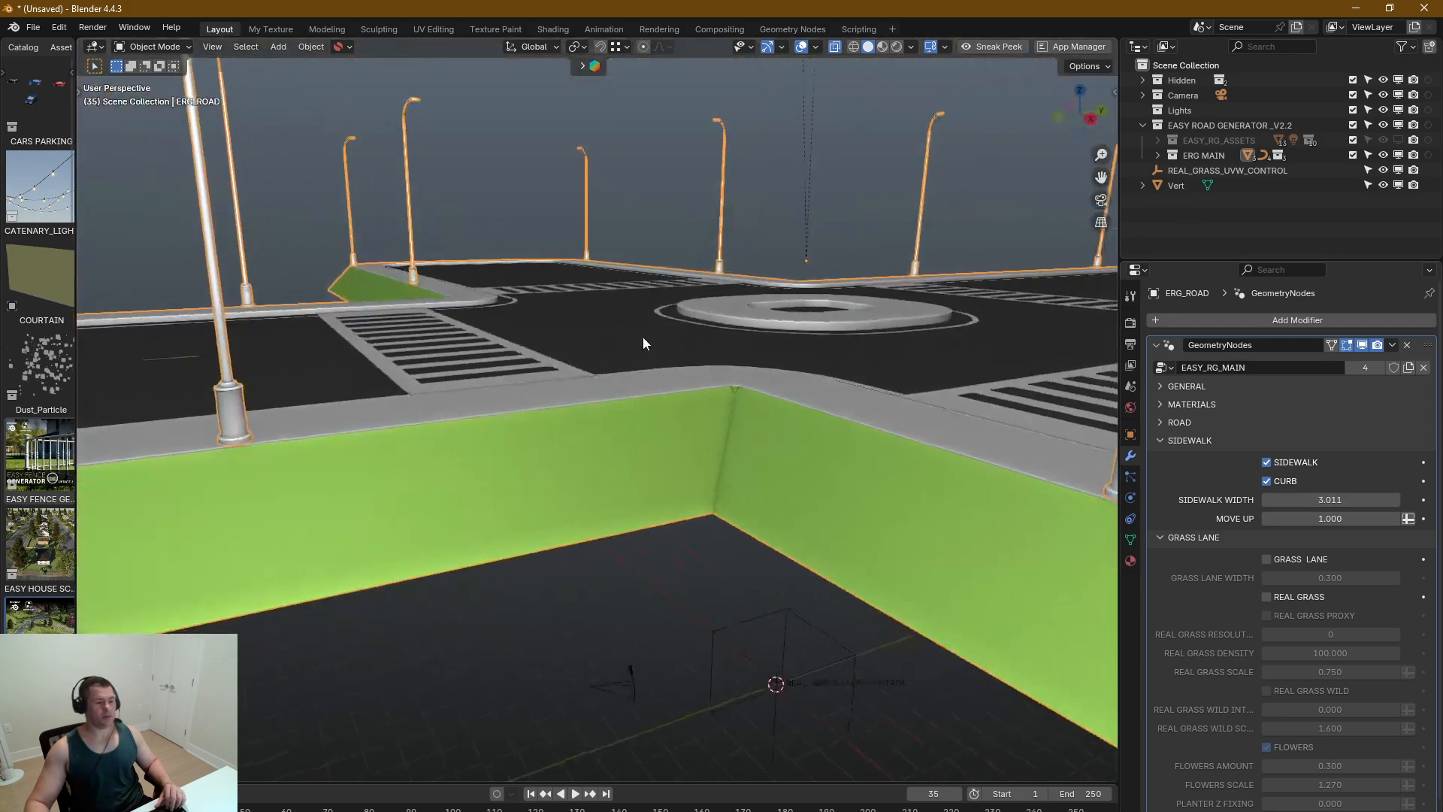
Step: Examine where the narrowed sidewalk meets the terrain slope at the intersection's inner corners
{"action": "scroll", "coordinate": [720, 381], "scroll_direction": "up", "scroll_amount": 5}
{"action": "middle_click_drag", "start_coordinate": [720, 386], "coordinate": [788, 431]}
{"action": "scroll", "coordinate": [787, 426], "scroll_direction": "down", "scroll_amount": 2}
{"action": "middle_click_drag", "start_coordinate": [844, 476], "coordinate": [562, 402]}
{"action": "scroll", "coordinate": [861, 473], "scroll_direction": "down", "scroll_amount": 4}
{"action": "scroll", "coordinate": [529, 350], "scroll_direction": "up", "scroll_amount": 4}
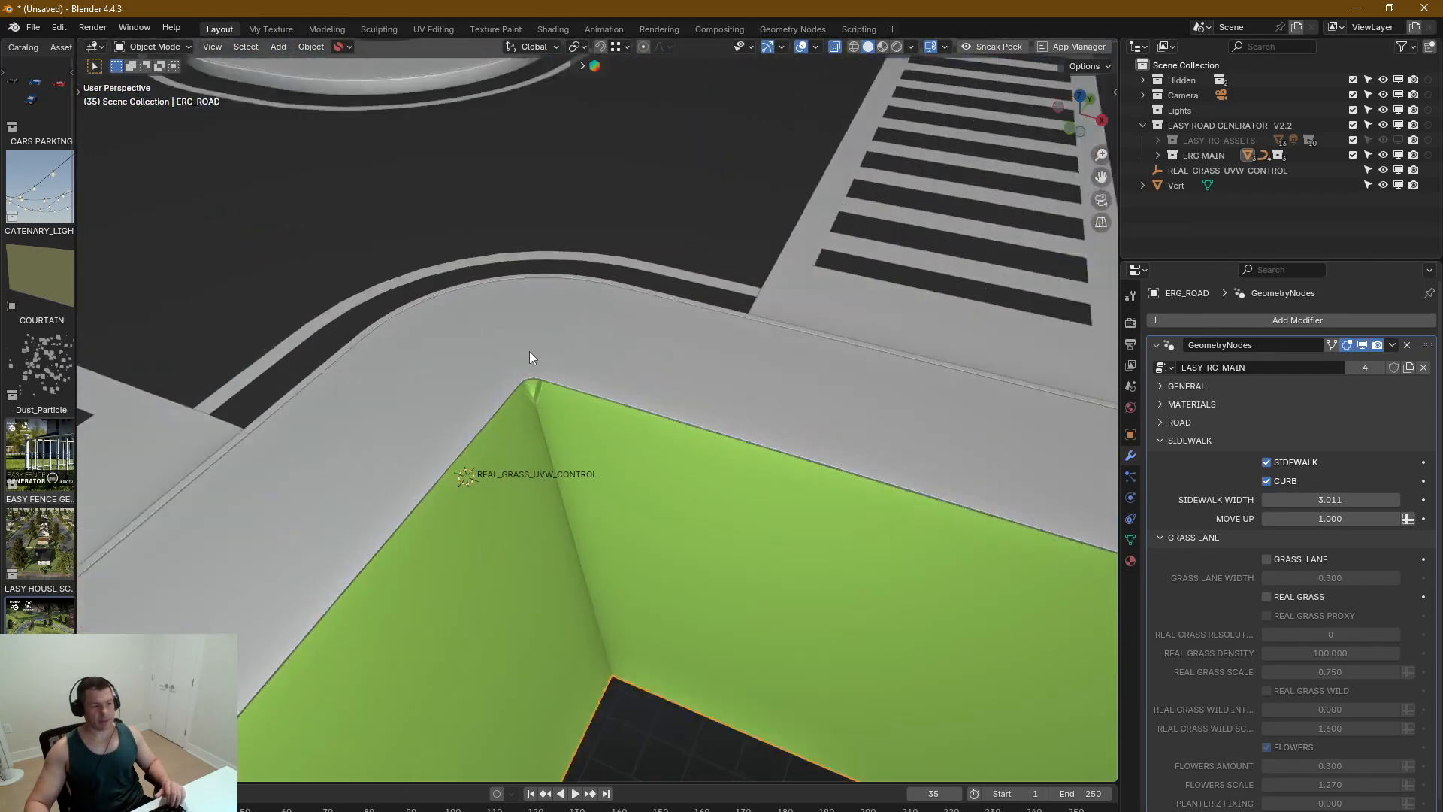
{"action": "scroll", "coordinate": [538, 407], "scroll_direction": "down", "scroll_amount": 4}
{"action": "scroll", "coordinate": [579, 423], "scroll_direction": "down", "scroll_amount": 5}
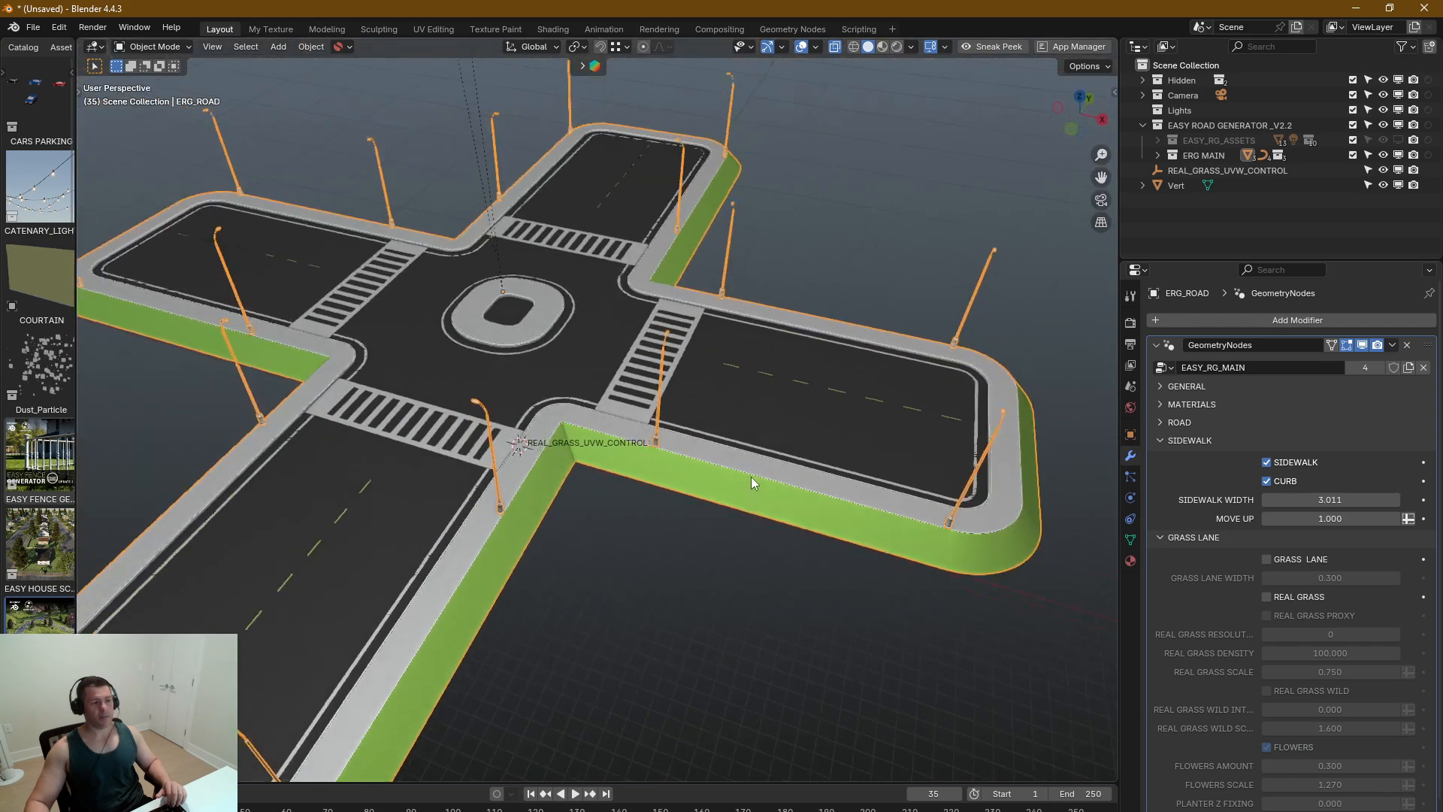
{"action": "middle_click_drag", "start_coordinate": [751, 476], "coordinate": [802, 476]}
{"action": "scroll", "coordinate": [800, 477], "scroll_direction": "up", "scroll_amount": 2}
{"action": "middle_click_drag", "start_coordinate": [922, 445], "coordinate": [1121, 389], "text": "shift"}
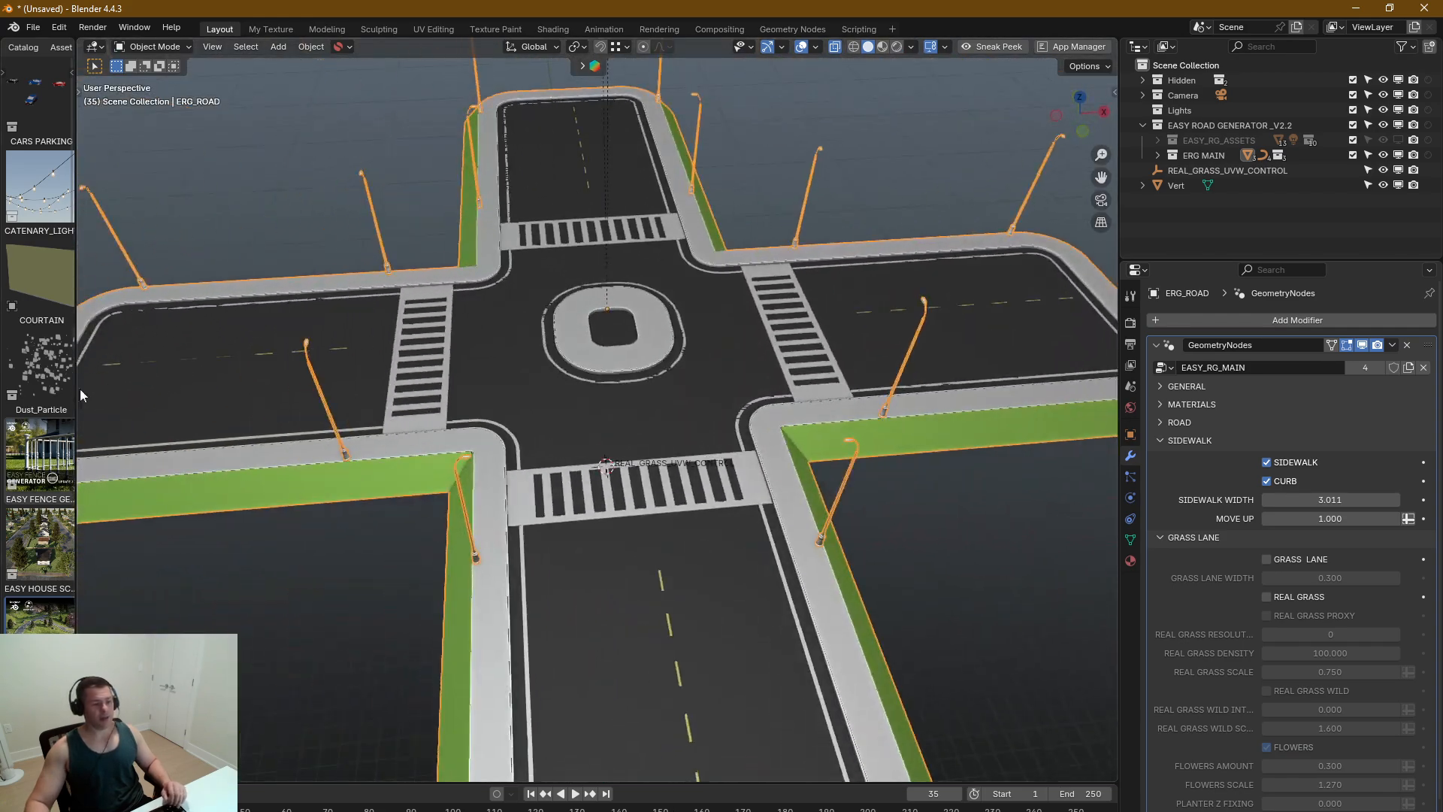
{"action": "scroll", "coordinate": [179, 390], "scroll_direction": "up", "scroll_amount": 1}
{"action": "middle_click_drag", "start_coordinate": [906, 383], "coordinate": [620, 490], "text": "shift"}
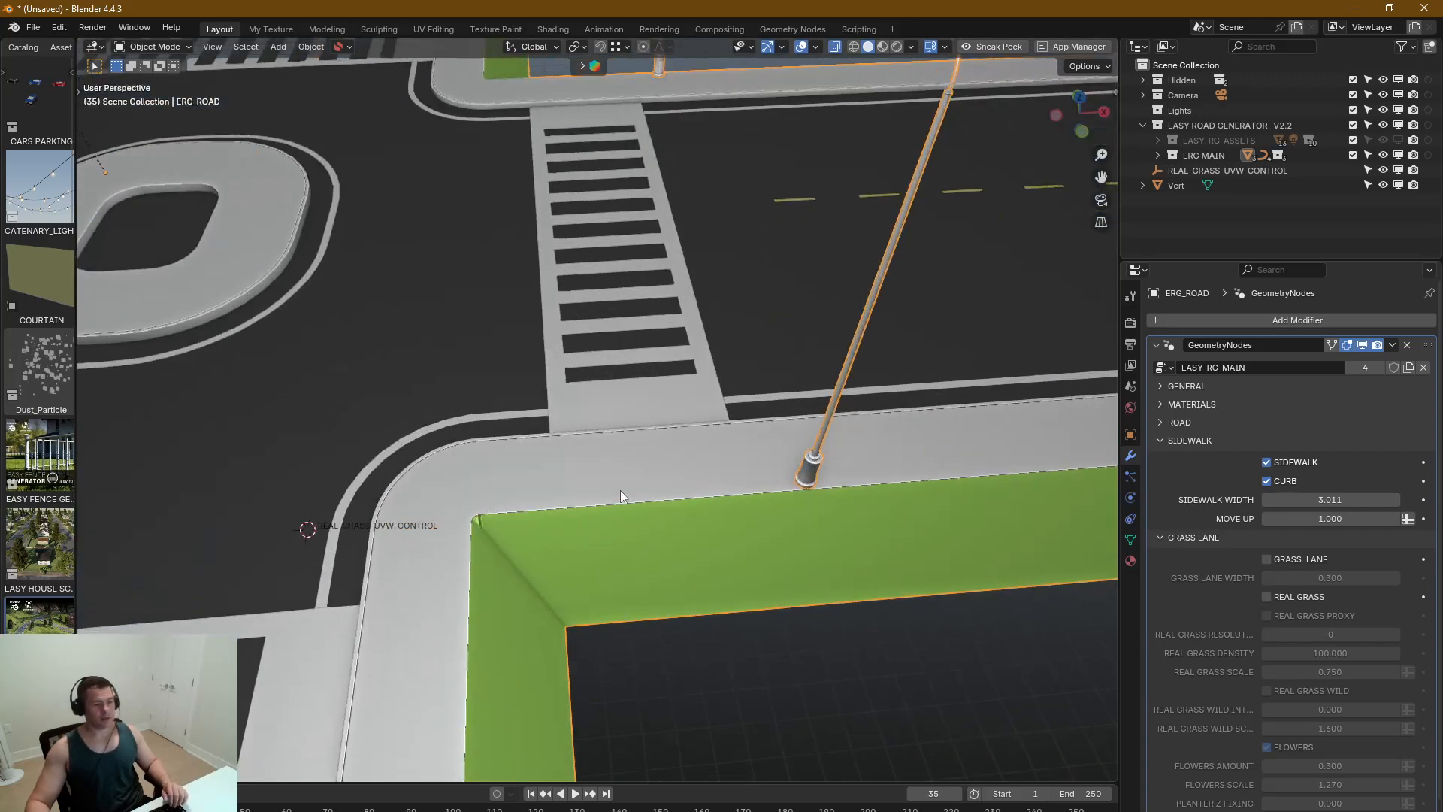
{"action": "scroll", "coordinate": [613, 534], "scroll_direction": "up", "scroll_amount": 4}
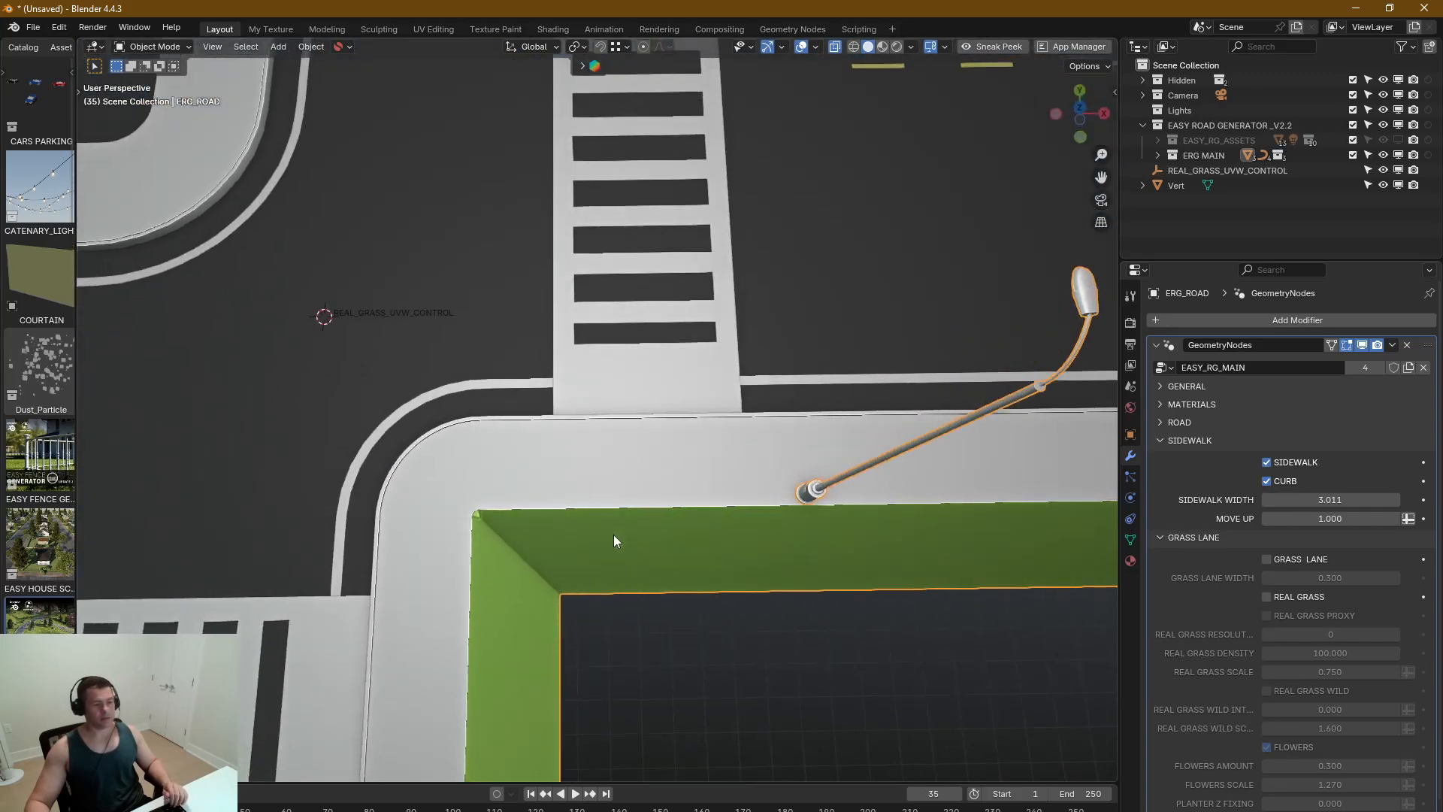
Step: Collapse the Sidewalk settings, and turn Grass Lane back on to check the sidewalk's inner corner
{"action": "left_click", "coordinate": [1156, 441]}
{"action": "left_click", "coordinate": [1266, 479]}
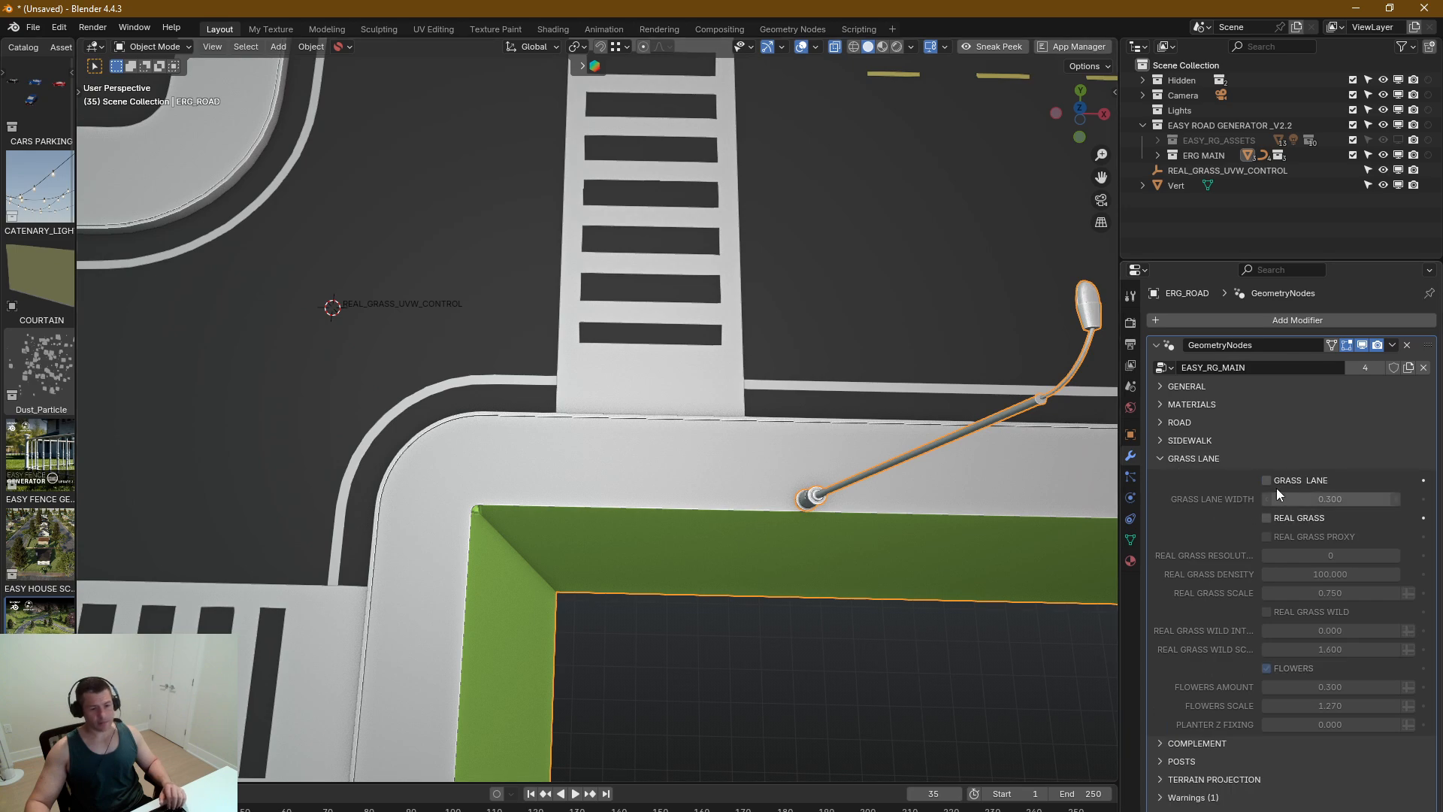
{"action": "middle_click_drag", "start_coordinate": [597, 536], "coordinate": [693, 493], "text": "shift"}
{"action": "scroll", "coordinate": [661, 451], "scroll_direction": "up", "scroll_amount": 3}
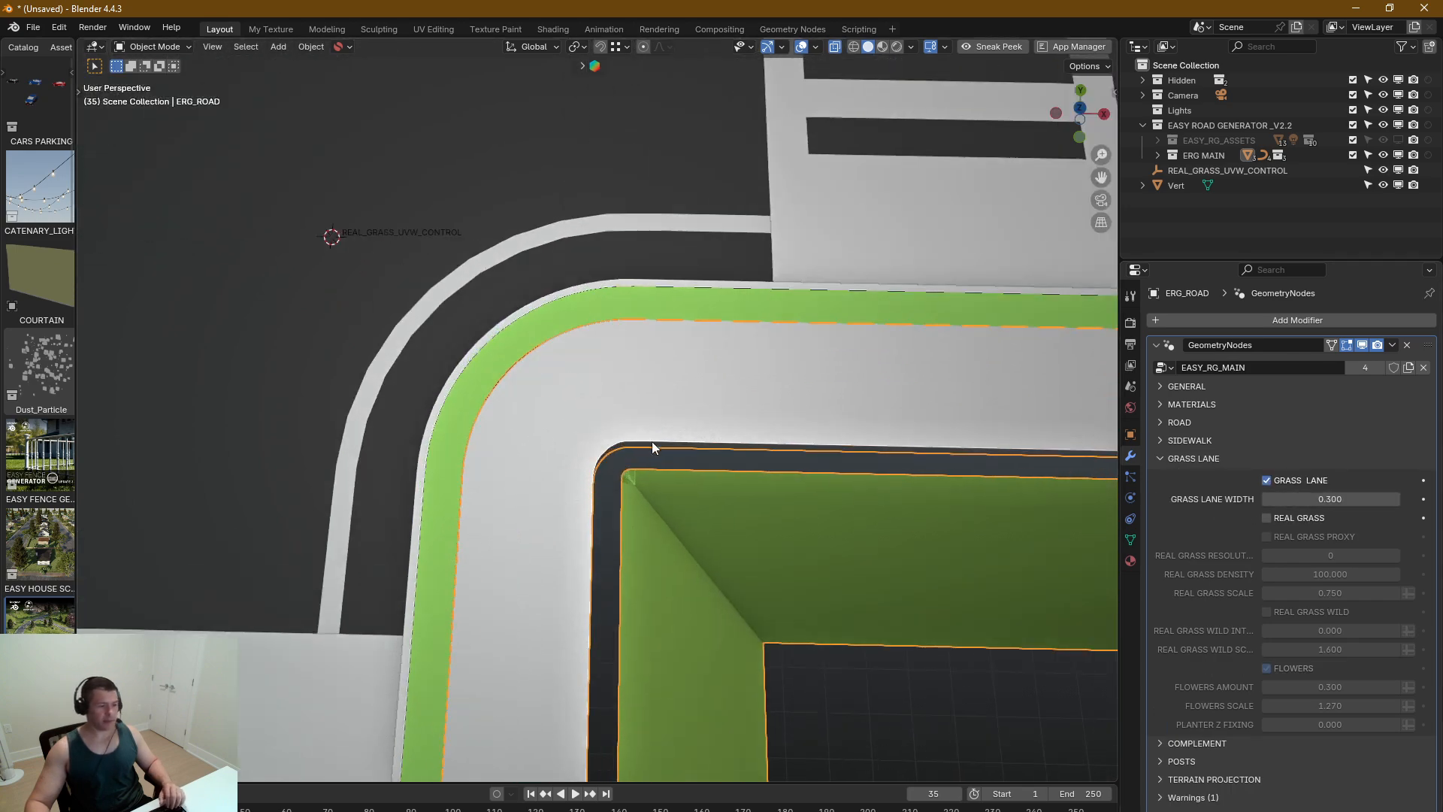
Step: Widen the grass lane to 0.535 and check the strip along the road's inner and outer corners
{"action": "middle_click_drag", "start_coordinate": [652, 440], "coordinate": [605, 376]}
{"action": "scroll", "coordinate": [498, 400], "scroll_direction": "up", "scroll_amount": 2}
{"action": "middle_click_drag", "start_coordinate": [497, 399], "coordinate": [586, 386]}
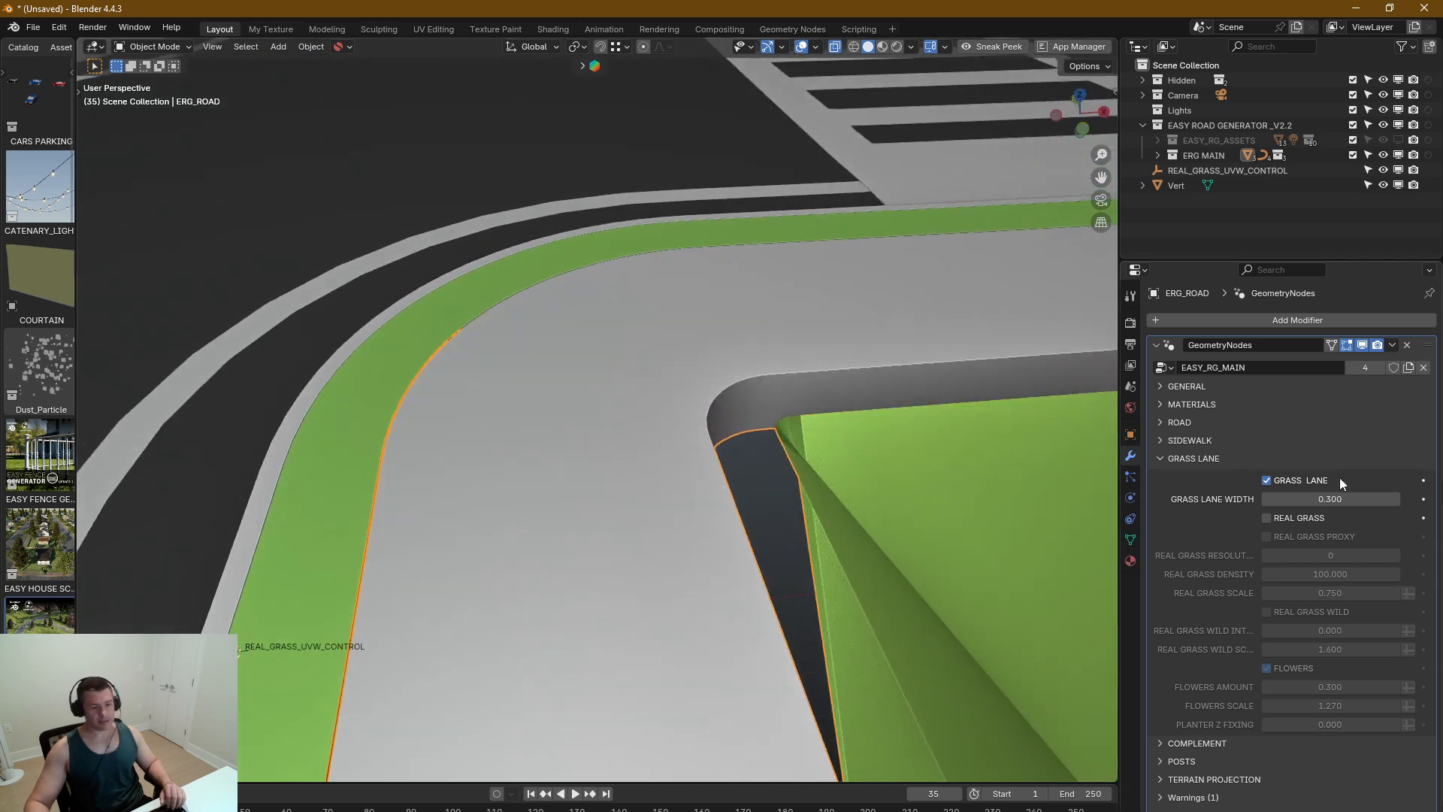
{"action": "left_click_drag", "start_coordinate": [1374, 496], "coordinate": [1431, 496]}
{"action": "scroll", "coordinate": [769, 481], "scroll_direction": "down", "scroll_amount": 10}
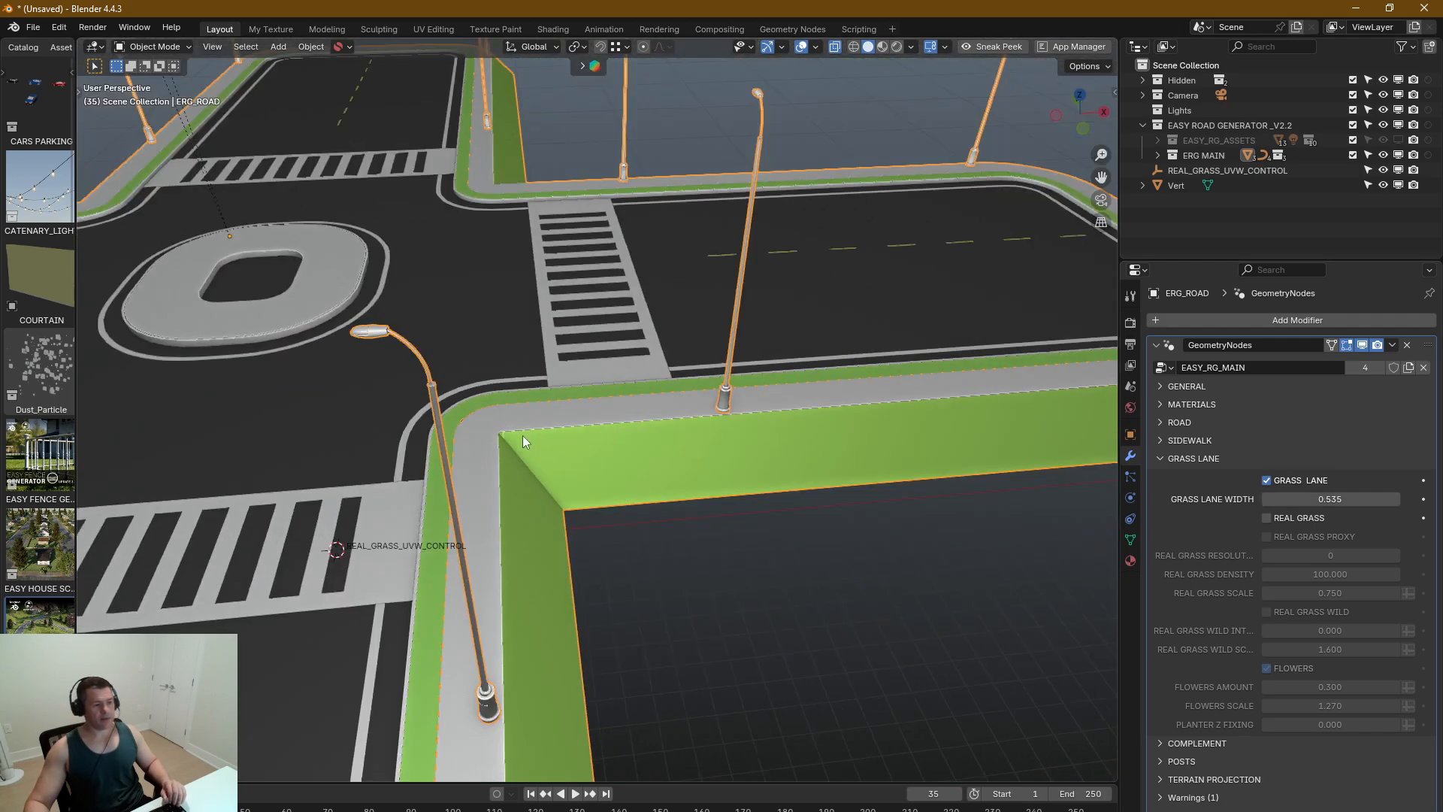
{"action": "middle_click_drag", "start_coordinate": [595, 446], "coordinate": [850, 378]}
{"action": "scroll", "coordinate": [786, 417], "scroll_direction": "up", "scroll_amount": 8}
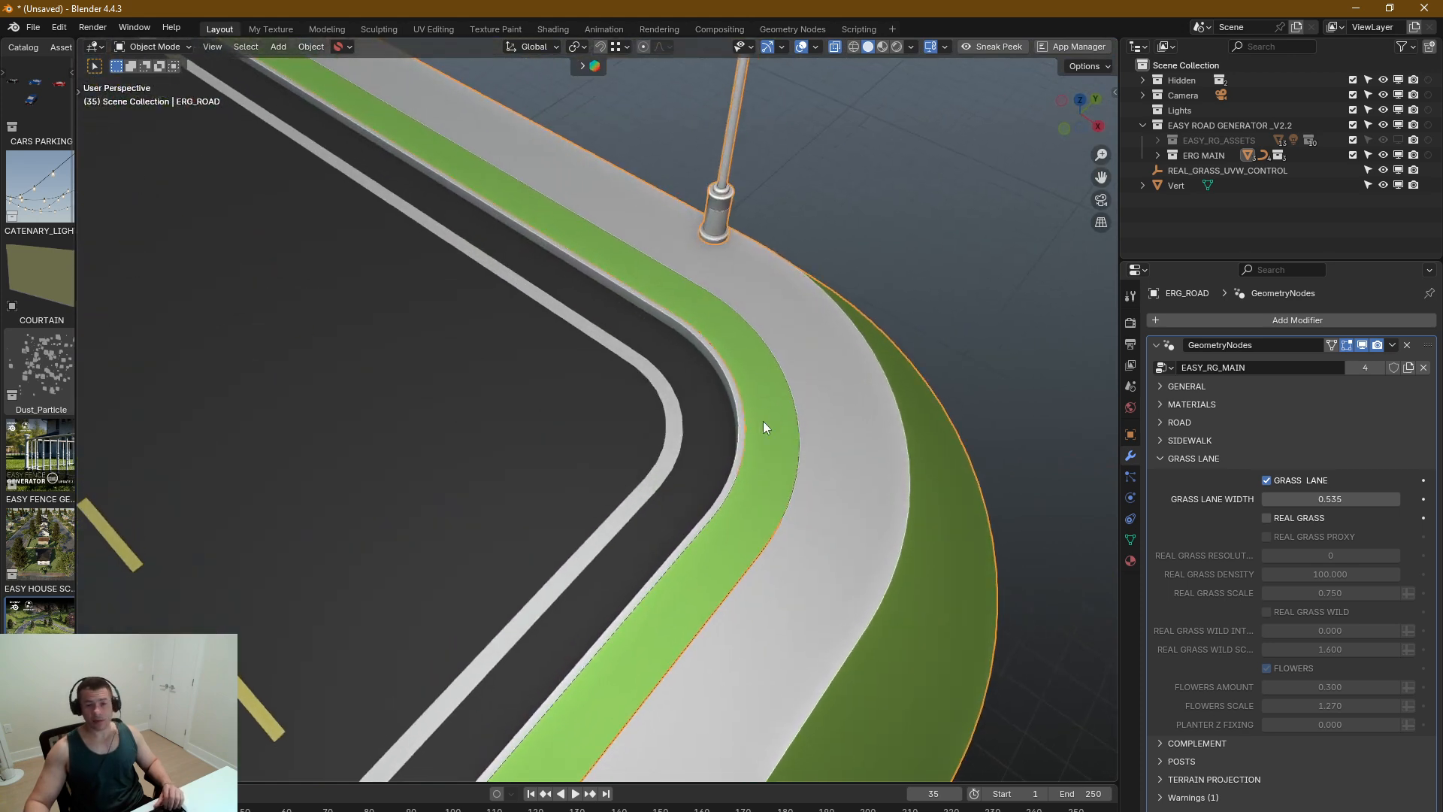
{"action": "middle_click_drag", "start_coordinate": [745, 408], "coordinate": [770, 433], "text": "shift"}
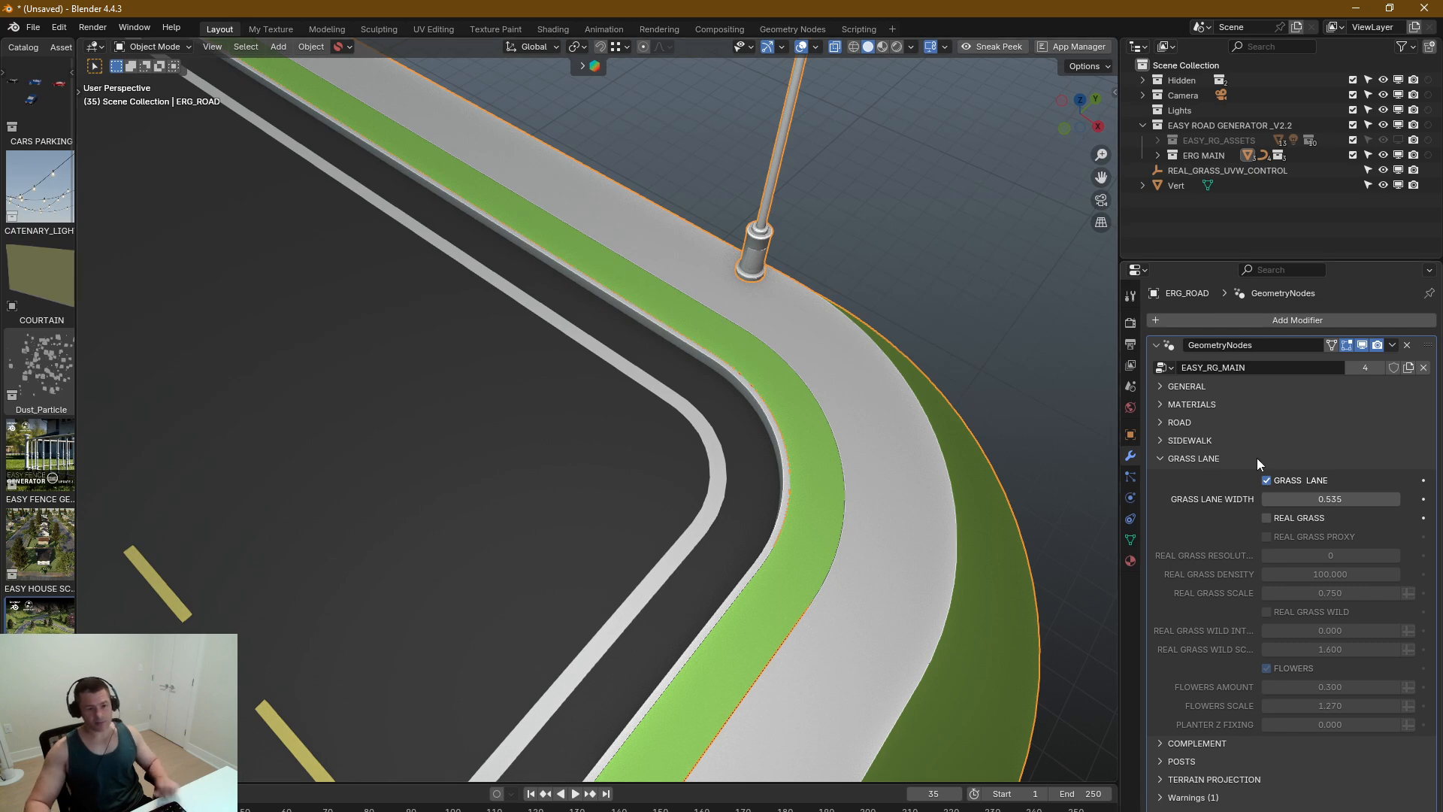
Step: Turn on Real Grass for the grass lane and switch it to Real Grass Proxy
{"action": "scroll", "coordinate": [790, 389], "scroll_direction": "down", "scroll_amount": 5}
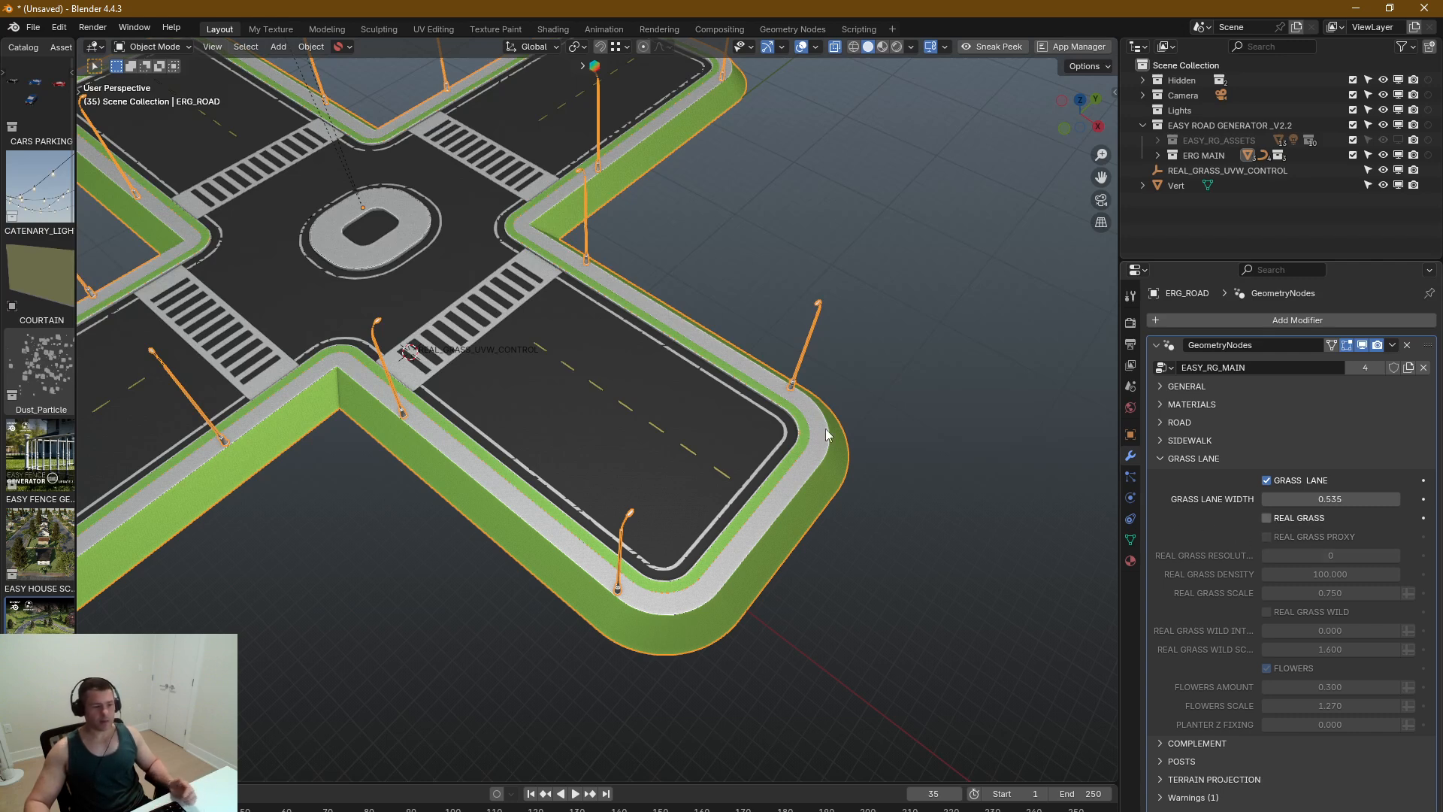
{"action": "scroll", "coordinate": [809, 444], "scroll_direction": "up", "scroll_amount": 6}
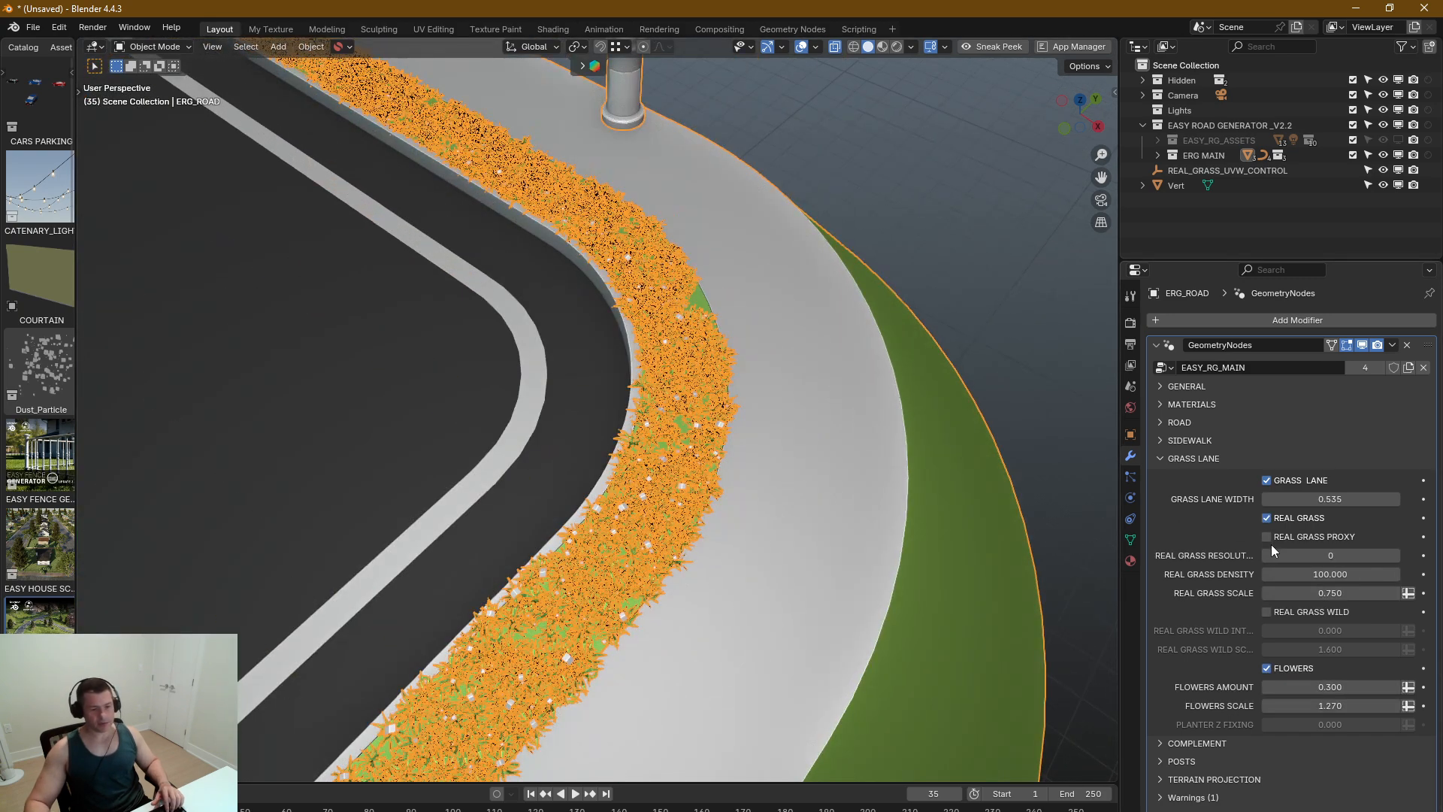
{"action": "left_click", "coordinate": [1265, 536]}
{"action": "middle_click_drag", "start_coordinate": [736, 512], "coordinate": [801, 518]}
{"action": "scroll", "coordinate": [801, 518], "scroll_direction": "down", "scroll_amount": 10}
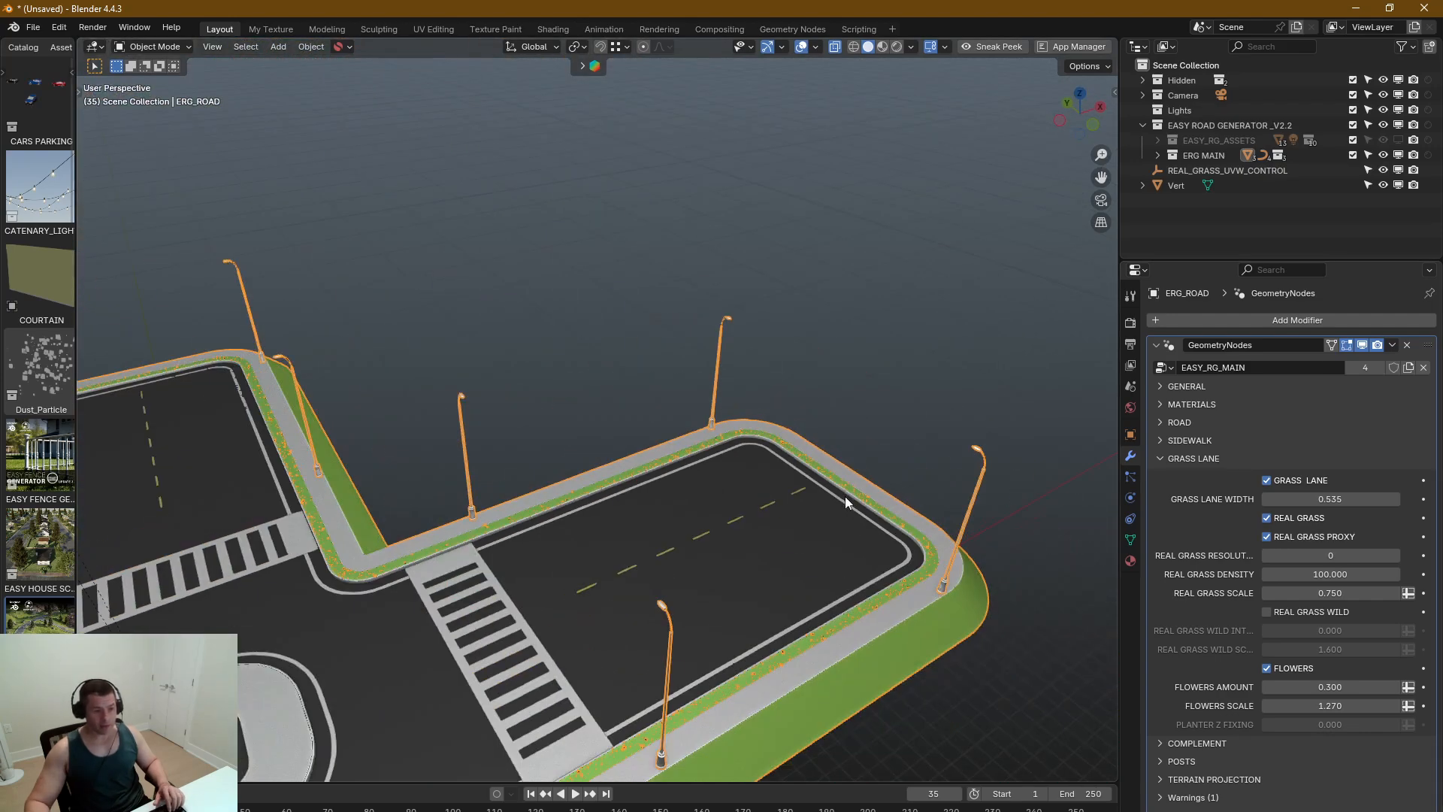
Step: Frame the intersection through the camera, render the image, and return to the free perspective view
{"action": "scroll", "coordinate": [992, 361], "scroll_direction": "down", "scroll_amount": 2}
{"action": "key", "text": "KP_0"}
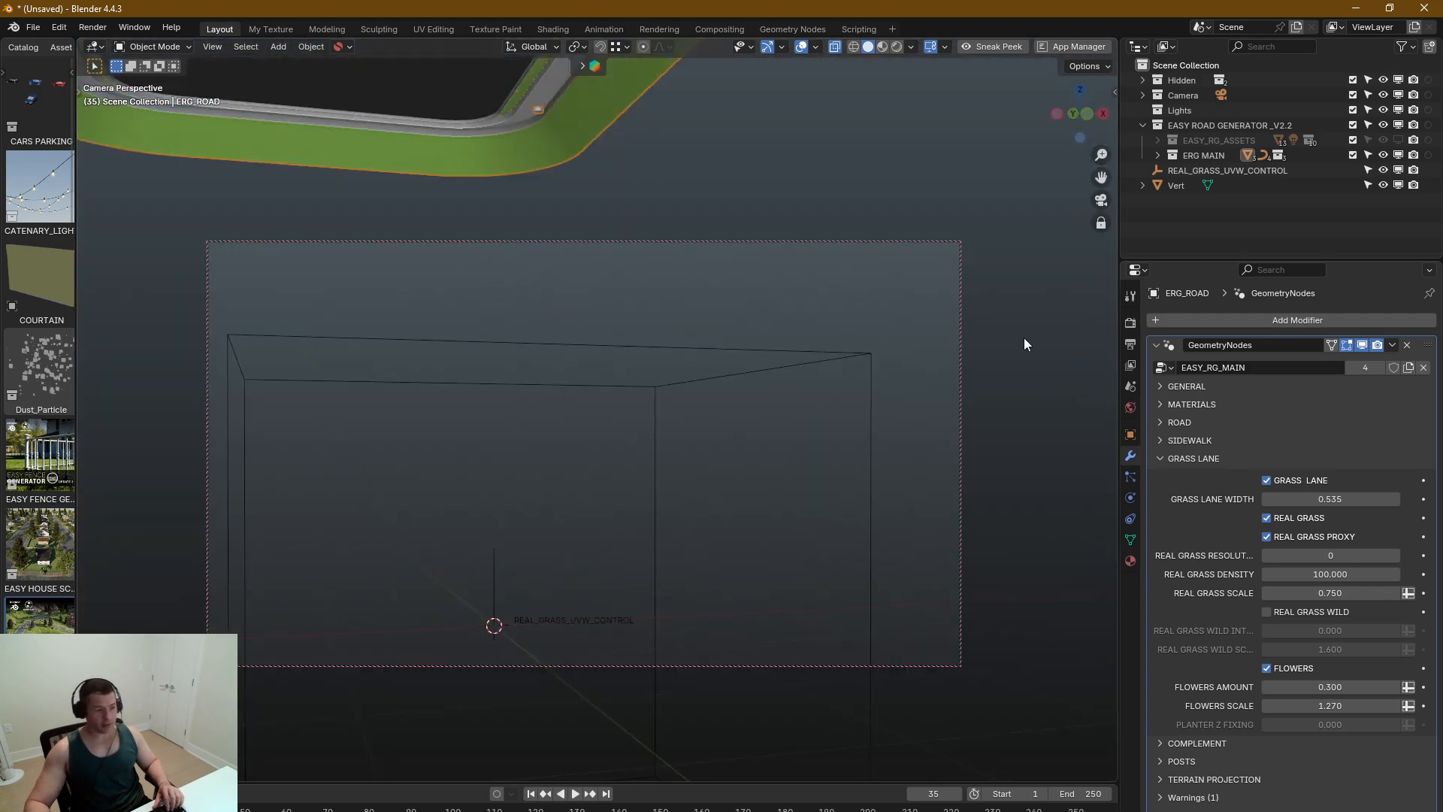
{"action": "middle_click_drag", "start_coordinate": [881, 375], "coordinate": [701, 504]}
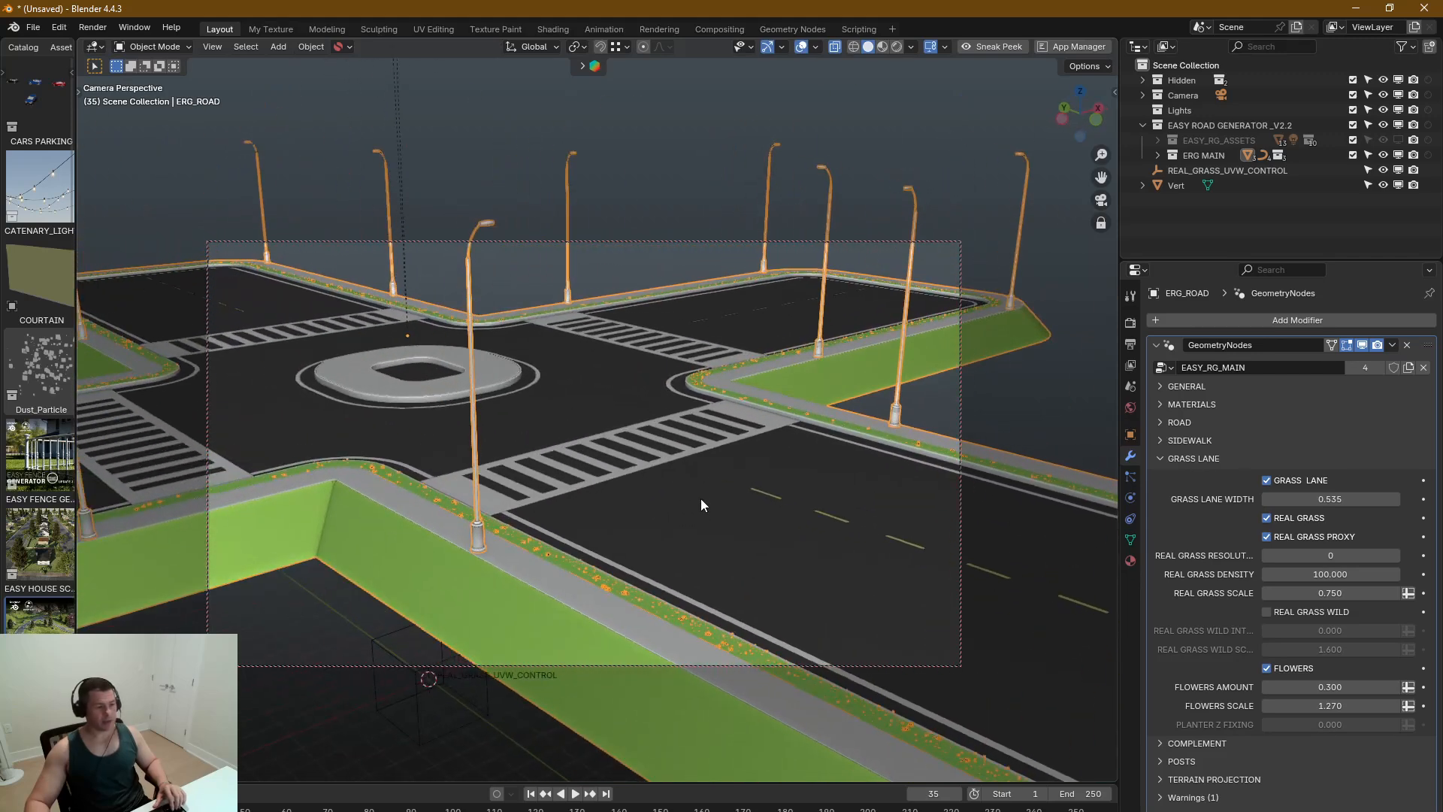
{"action": "key", "text": "F12"}
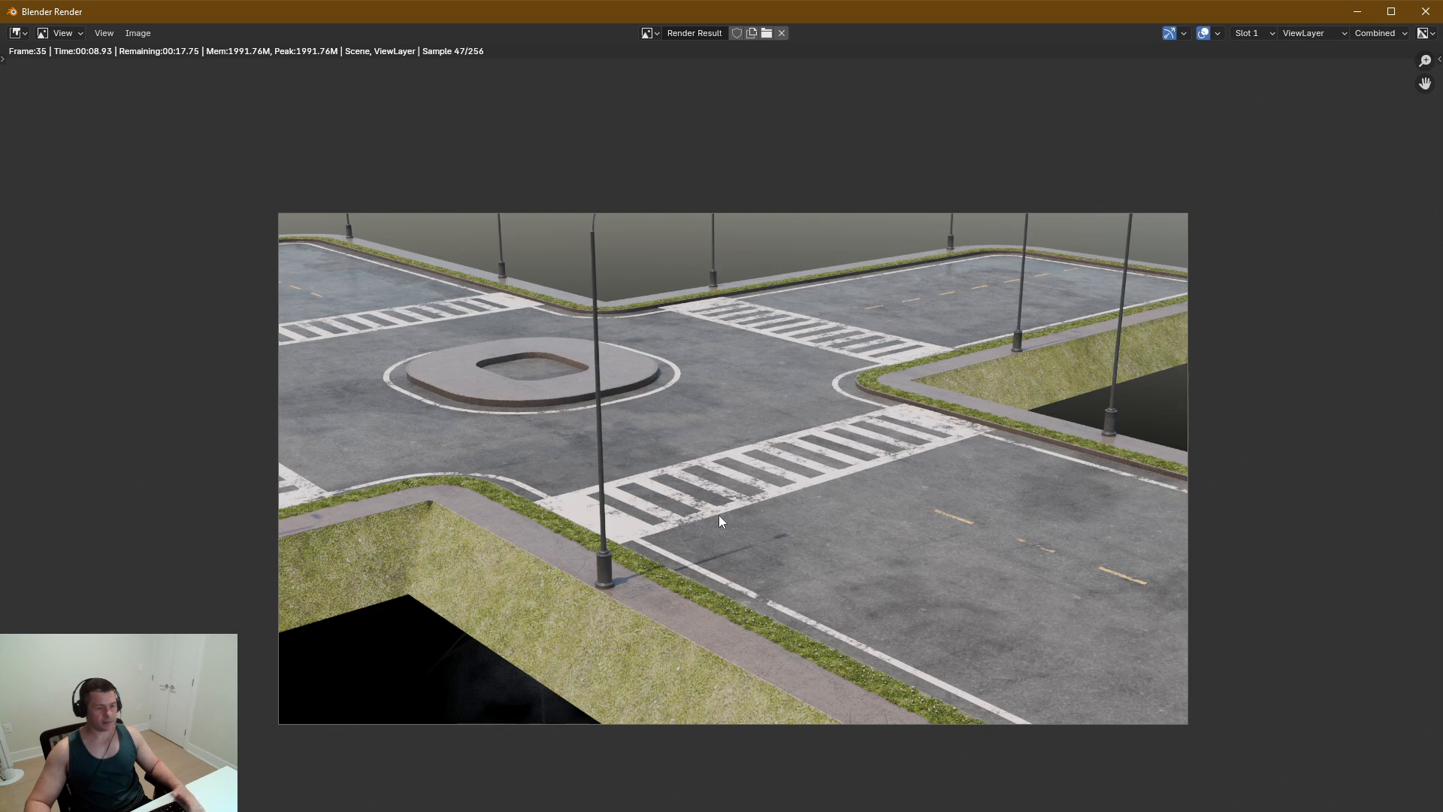
{"action": "key", "text": "Escape"}
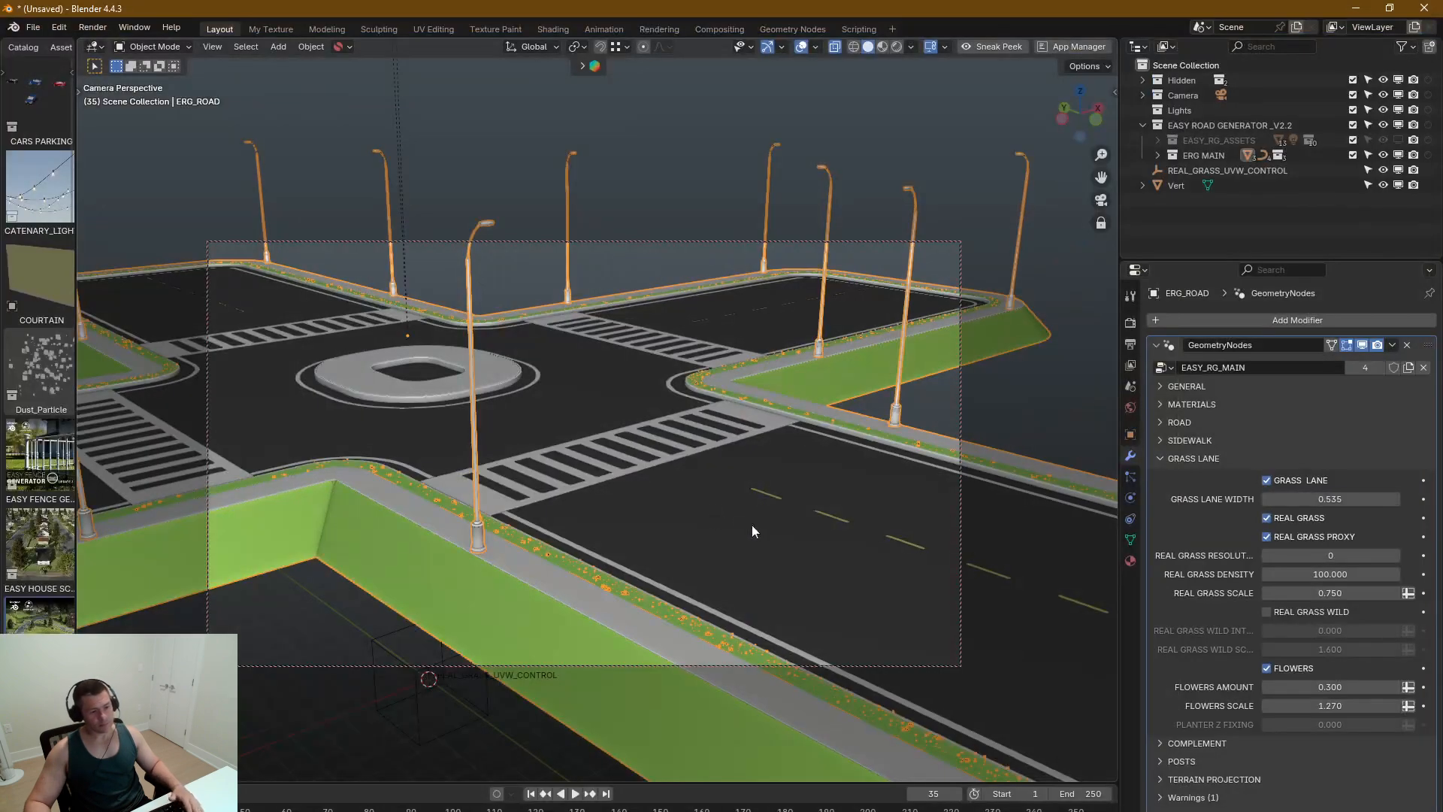
{"action": "key", "text": "KP_0"}
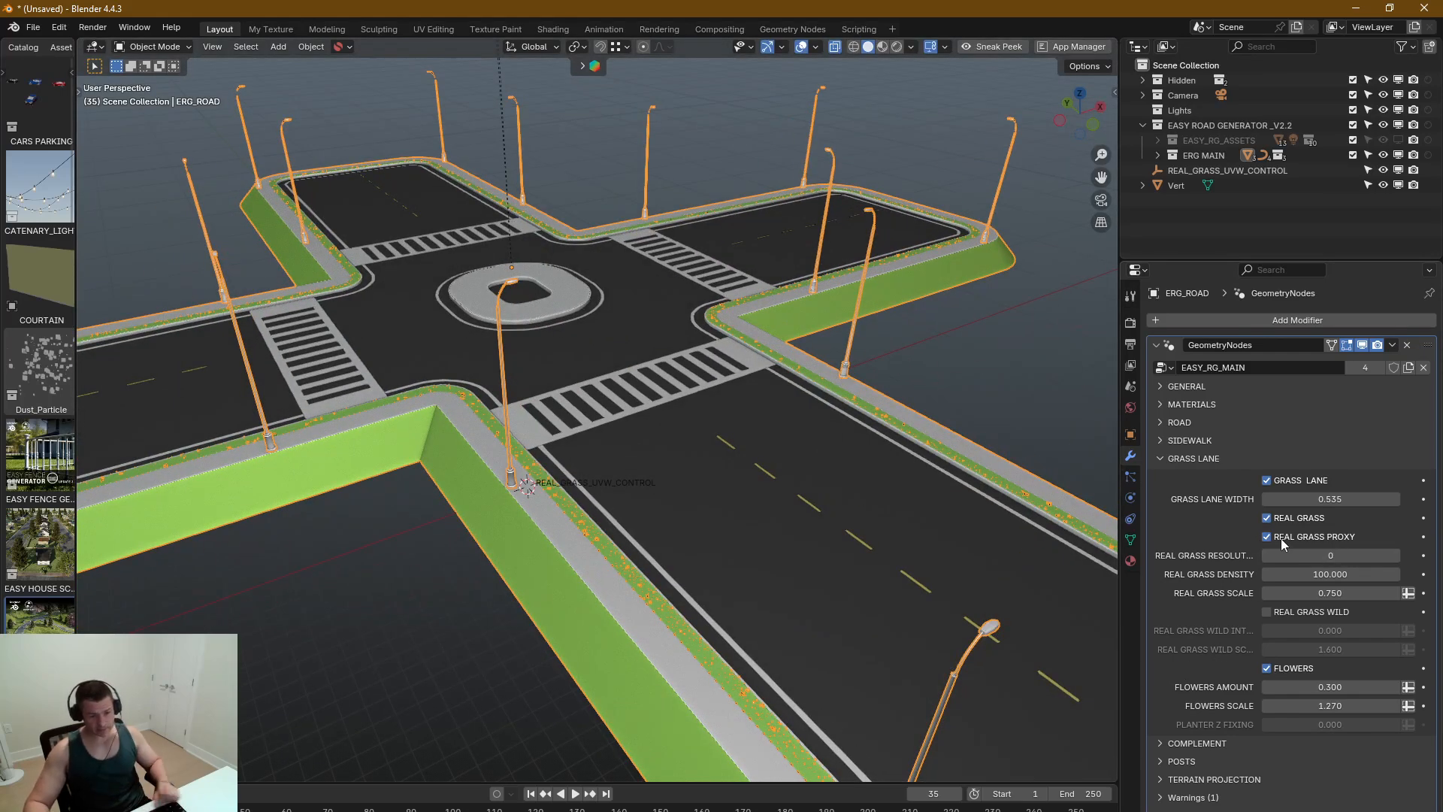
Step: Try a Real Grass Resolution of 1 on a plant viewed up close, and restore it to 0
{"action": "middle_click_drag", "start_coordinate": [647, 406], "coordinate": [629, 437]}
{"action": "middle_click_drag", "start_coordinate": [756, 327], "coordinate": [646, 366], "text": "shift"}
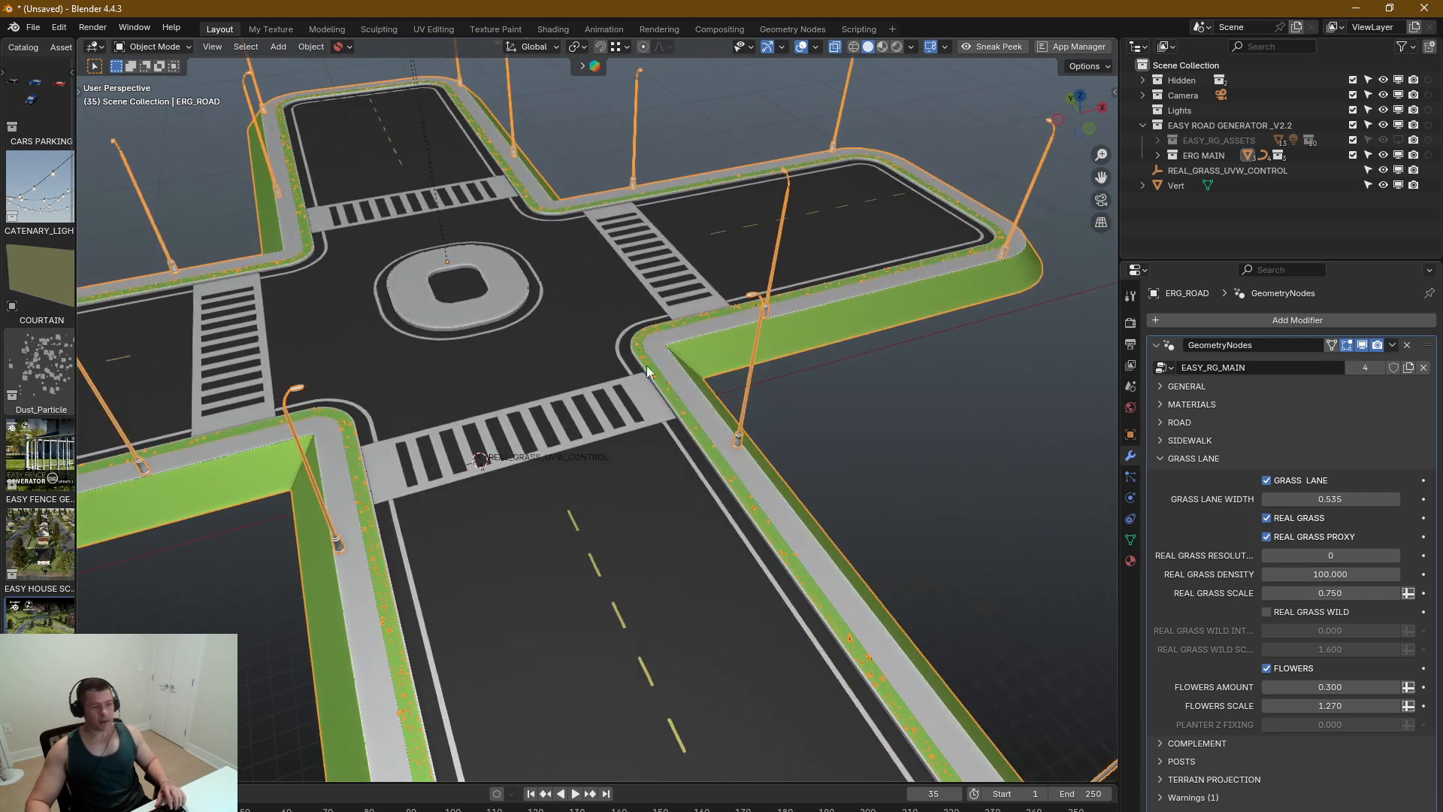
{"action": "scroll", "coordinate": [649, 364], "scroll_direction": "up", "scroll_amount": 6}
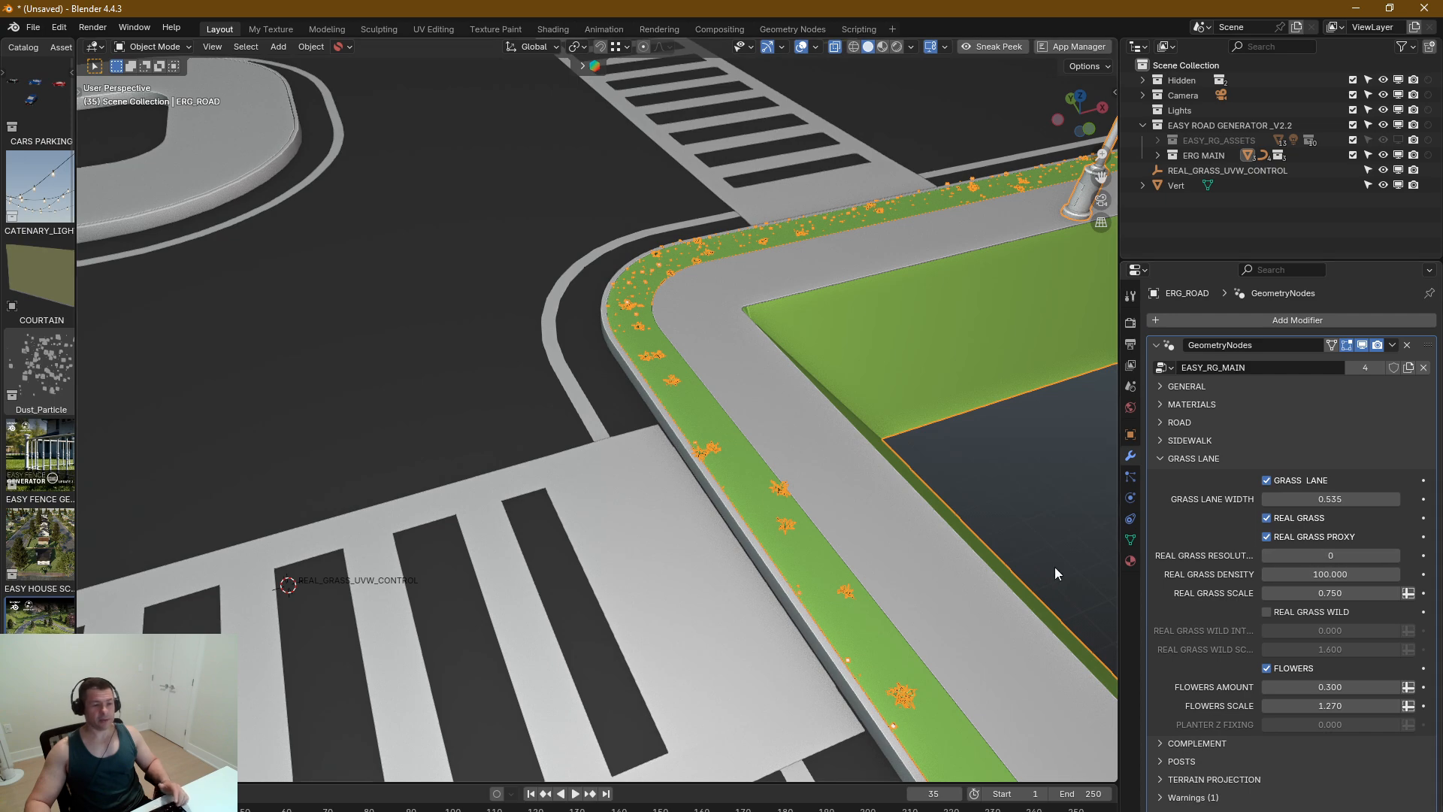
{"action": "scroll", "coordinate": [765, 481], "scroll_direction": "up", "scroll_amount": 6}
{"action": "middle_click_drag", "start_coordinate": [801, 490], "coordinate": [805, 441]}
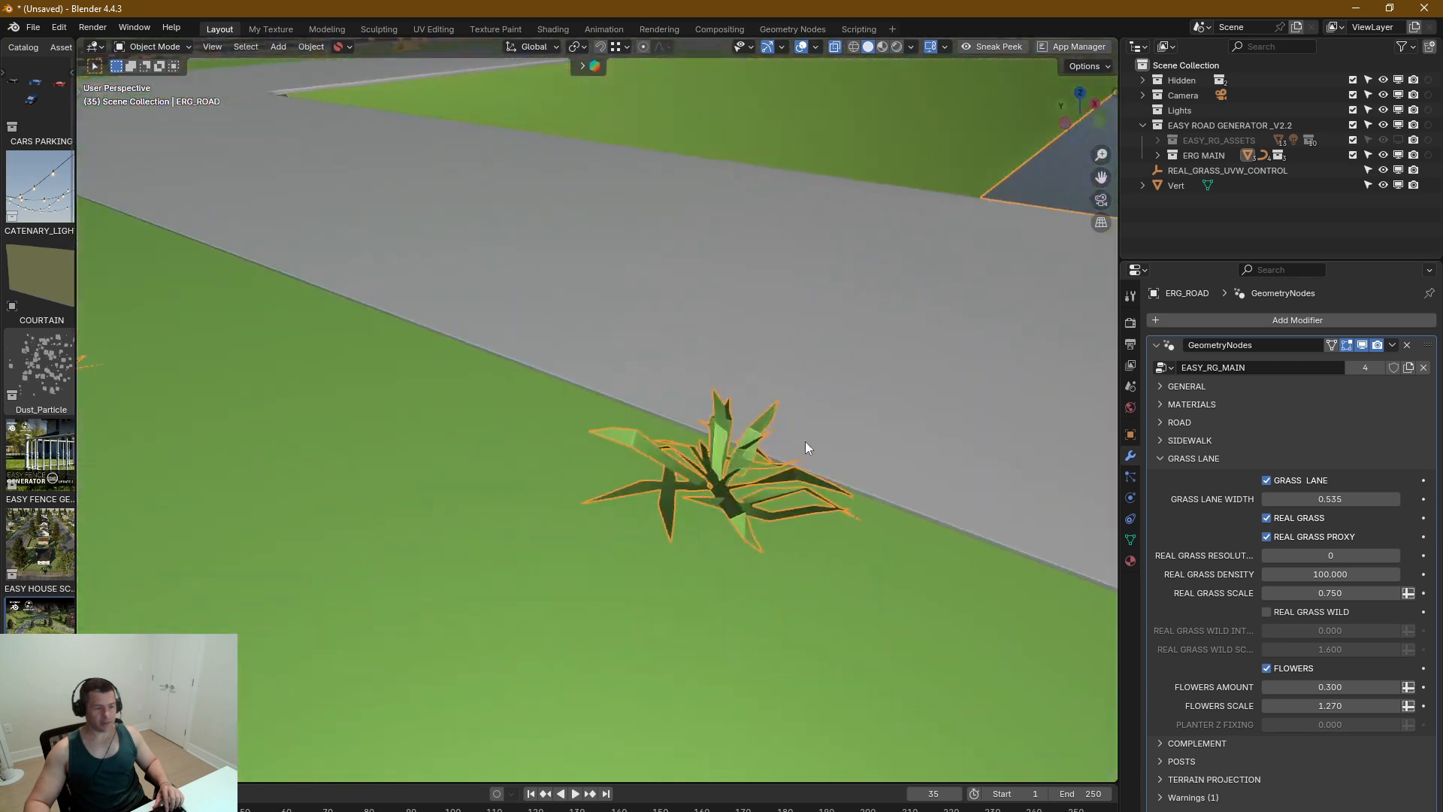
{"action": "left_click", "coordinate": [1396, 555]}
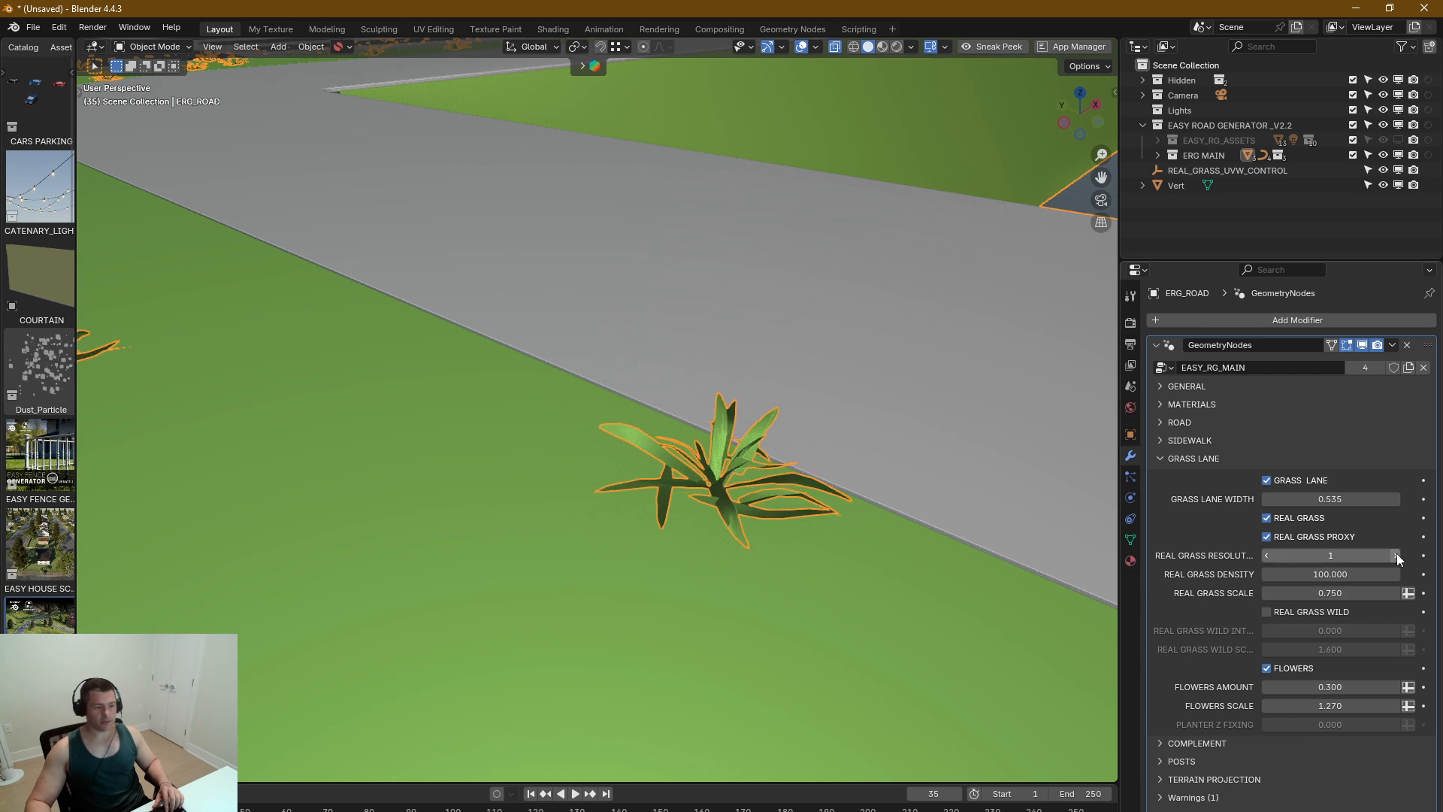
{"action": "middle_click_drag", "start_coordinate": [711, 435], "coordinate": [768, 488]}
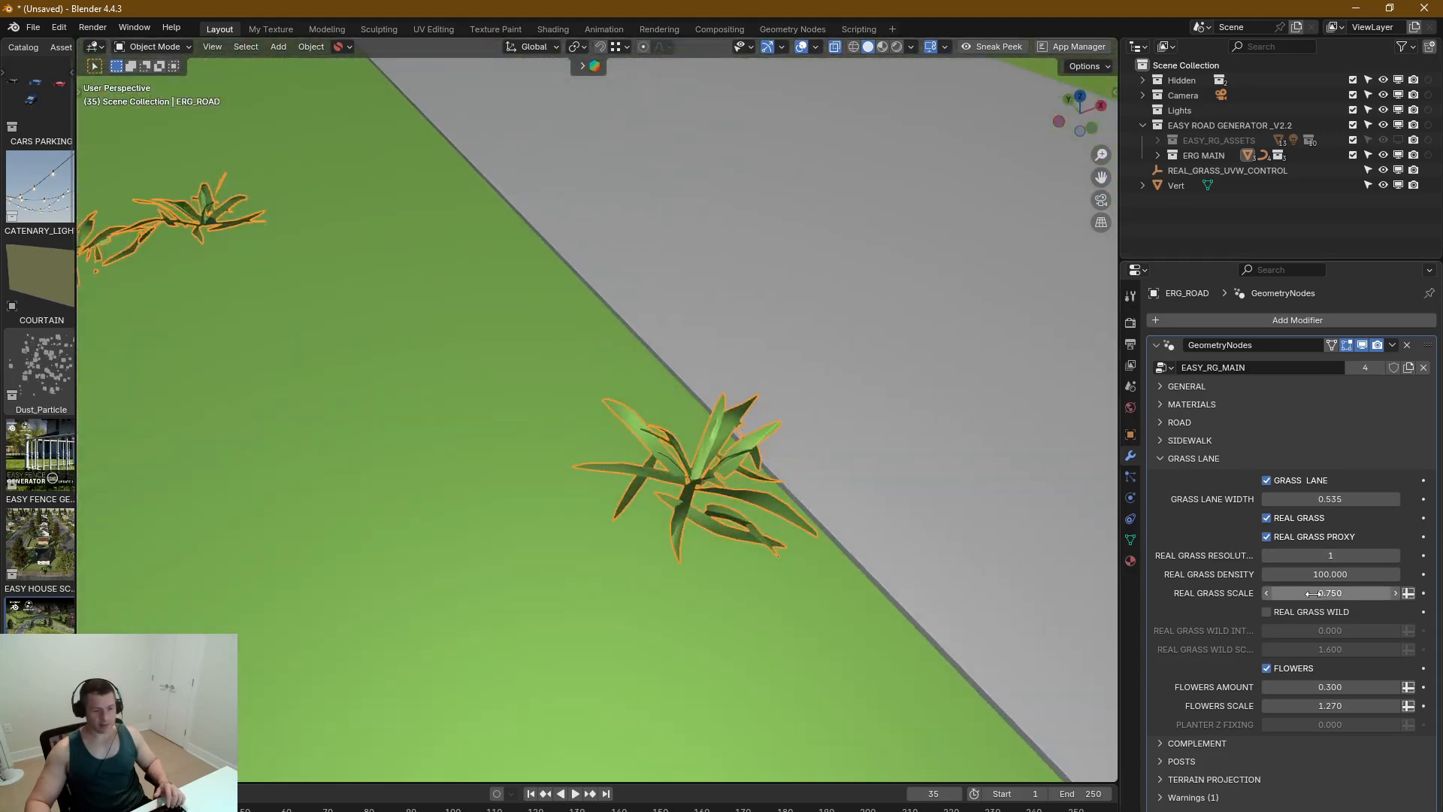
{"action": "left_click", "coordinate": [1272, 554]}
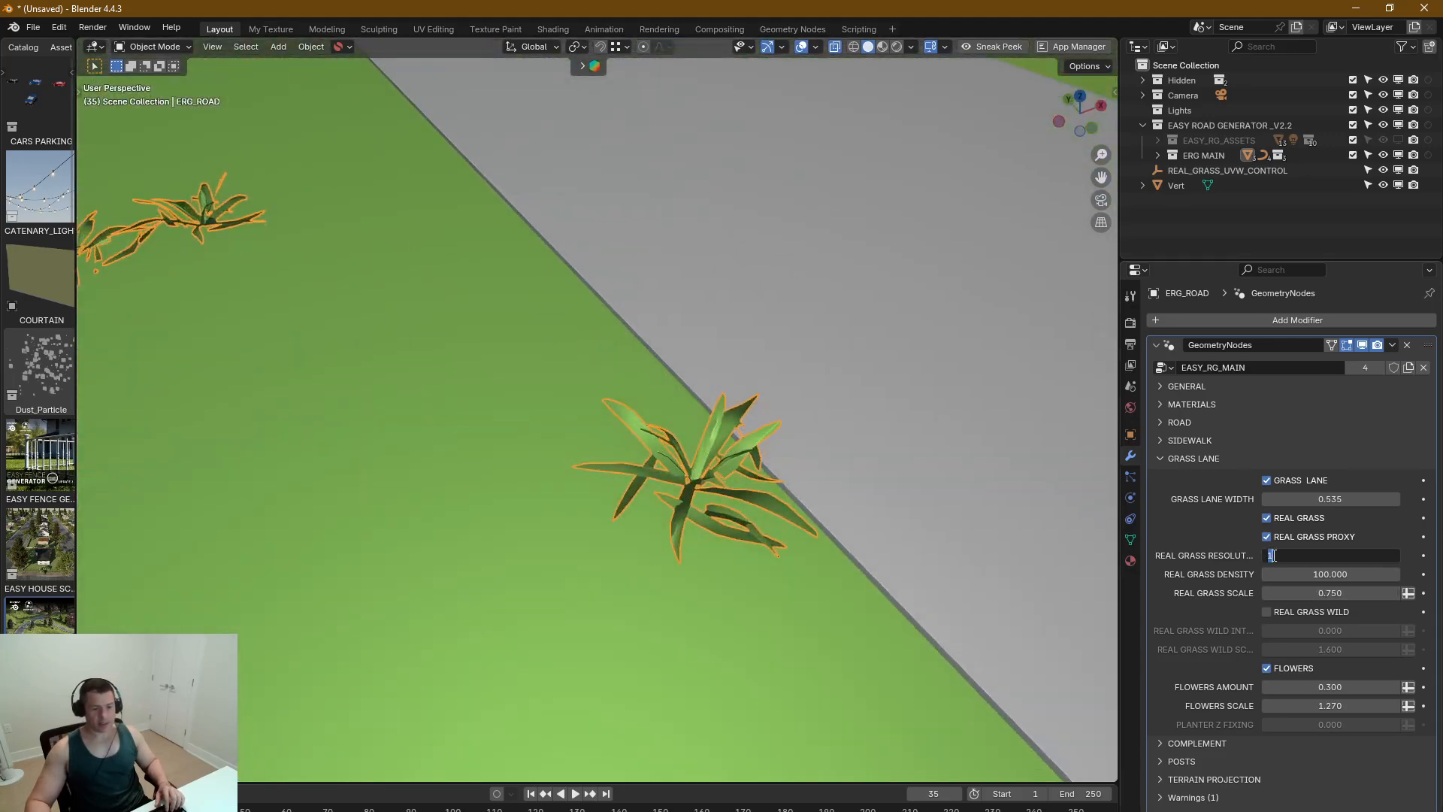
{"action": "type", "text": "0"}
{"action": "key", "text": "Return"}
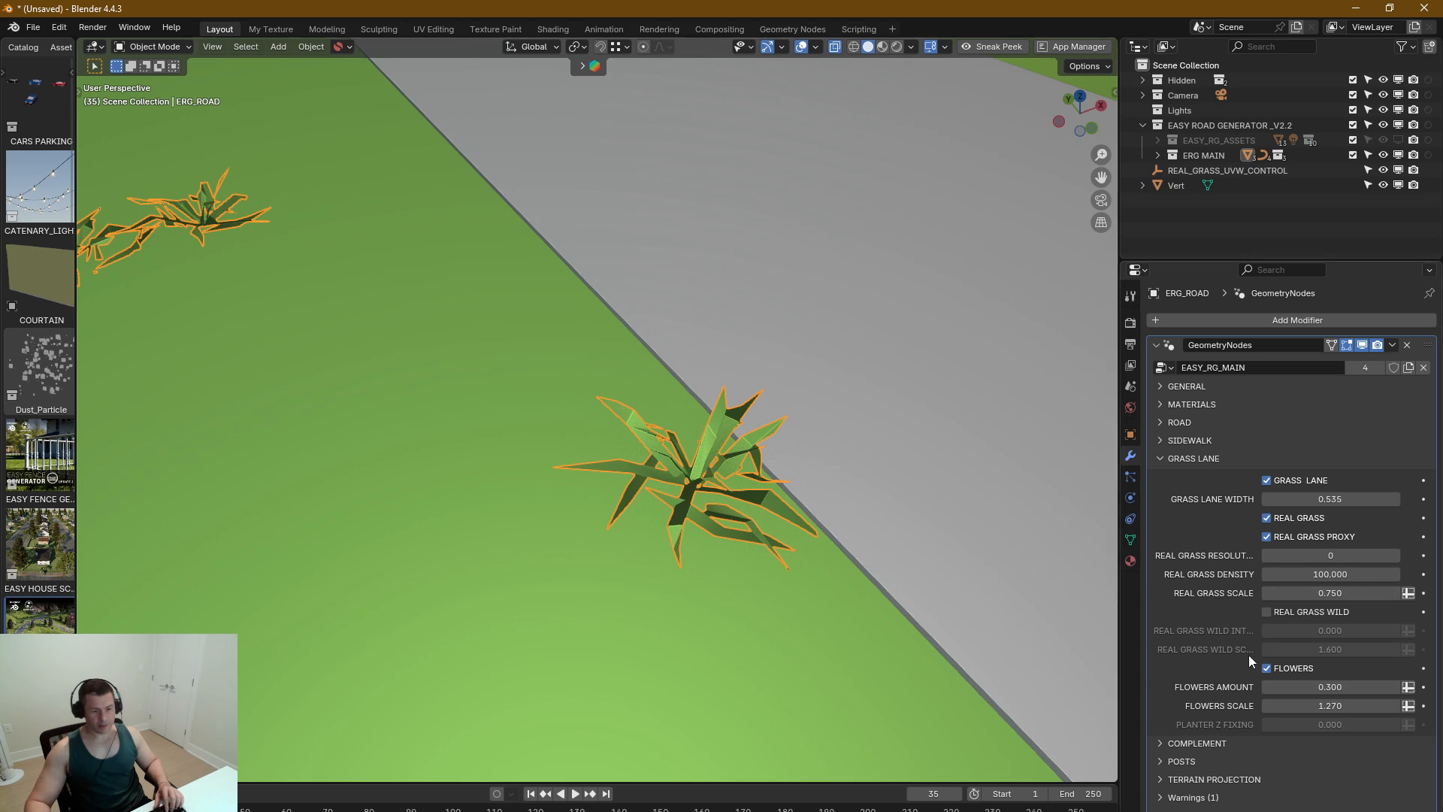
Step: Turn off Flowers on the grass lane, comparing the strip beside the crosswalk with and without them
{"action": "scroll", "coordinate": [723, 538], "scroll_direction": "down", "scroll_amount": 8}
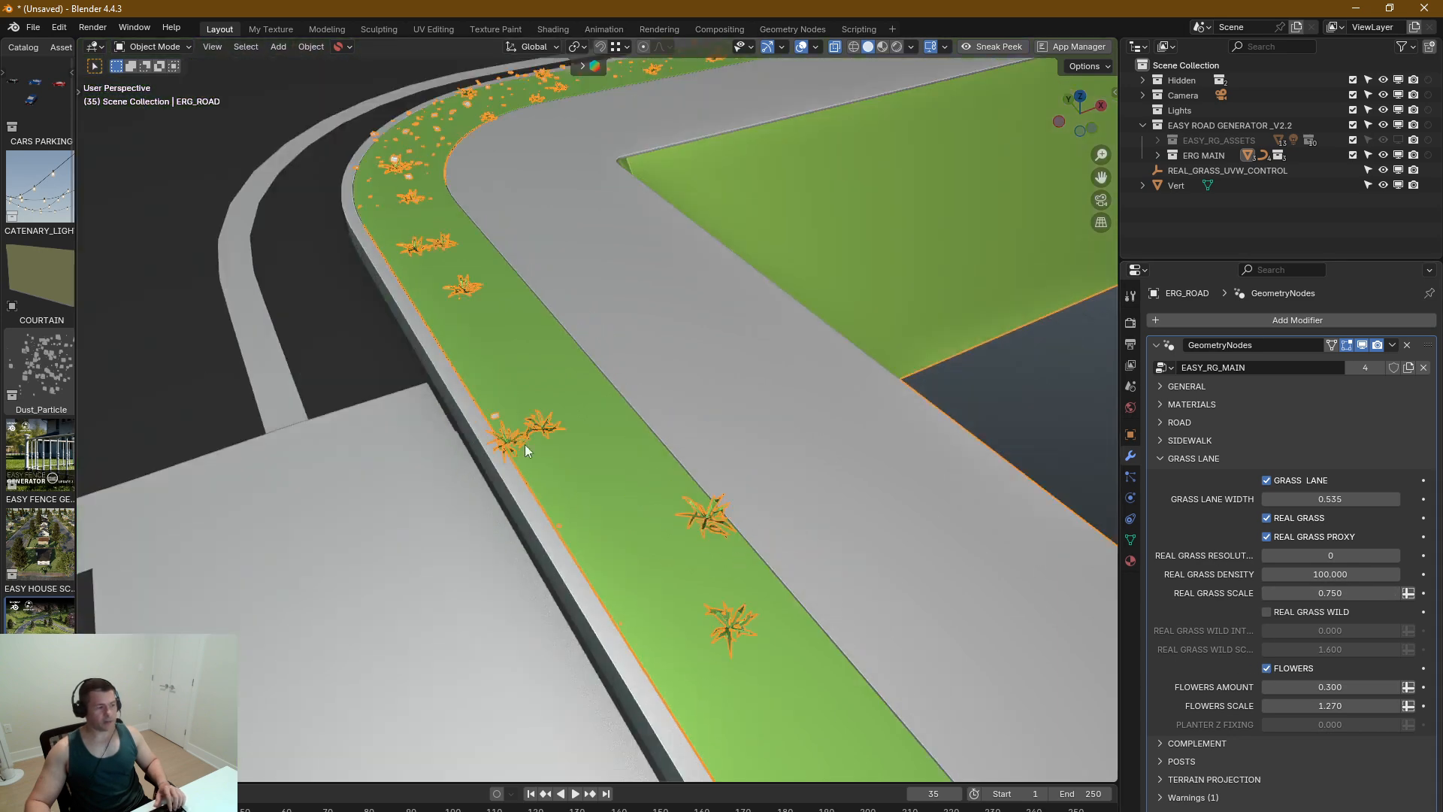
{"action": "middle_click_drag", "start_coordinate": [524, 444], "coordinate": [659, 445]}
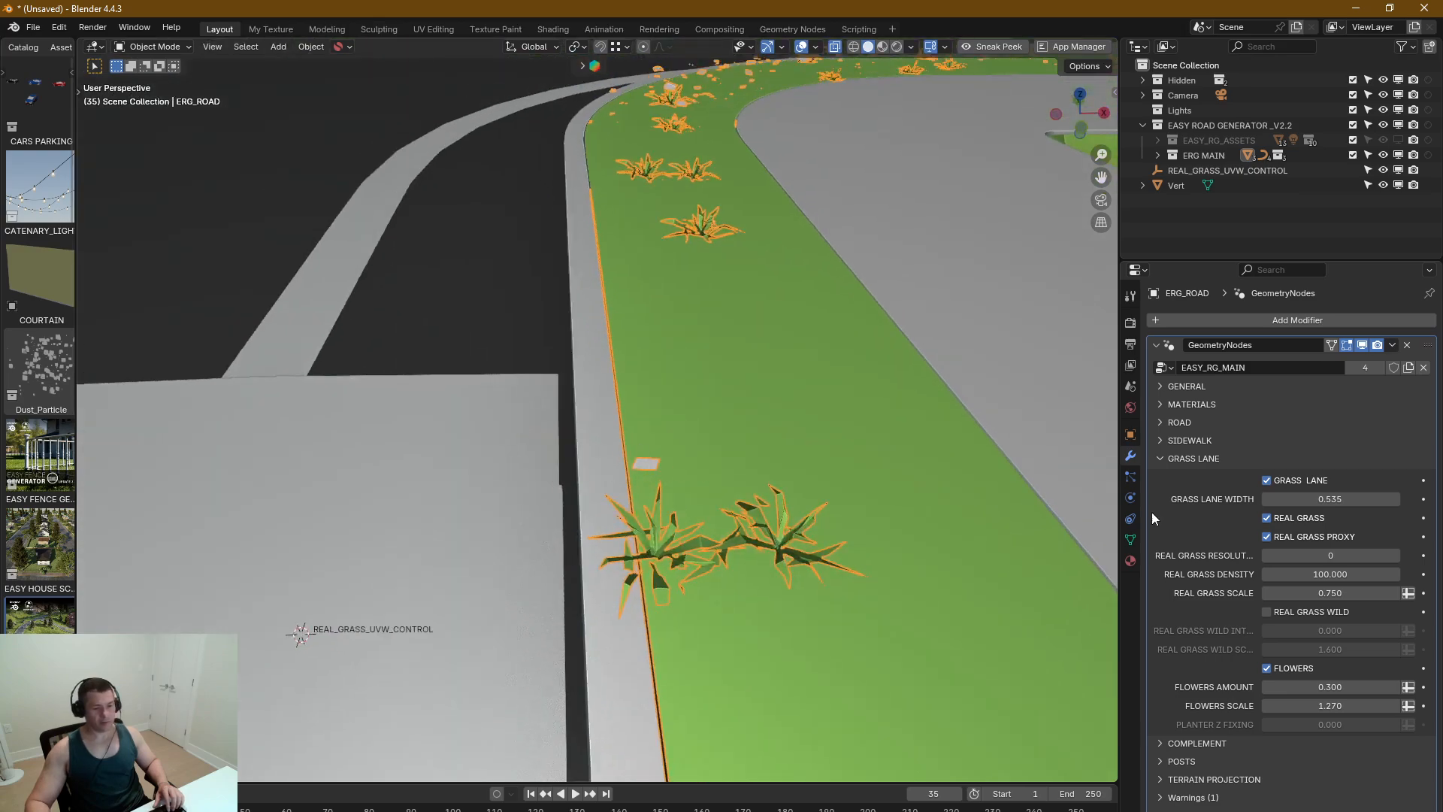
{"action": "left_click", "coordinate": [1267, 669]}
{"action": "left_click", "coordinate": [1267, 669]}
{"action": "left_click", "coordinate": [1267, 669]}
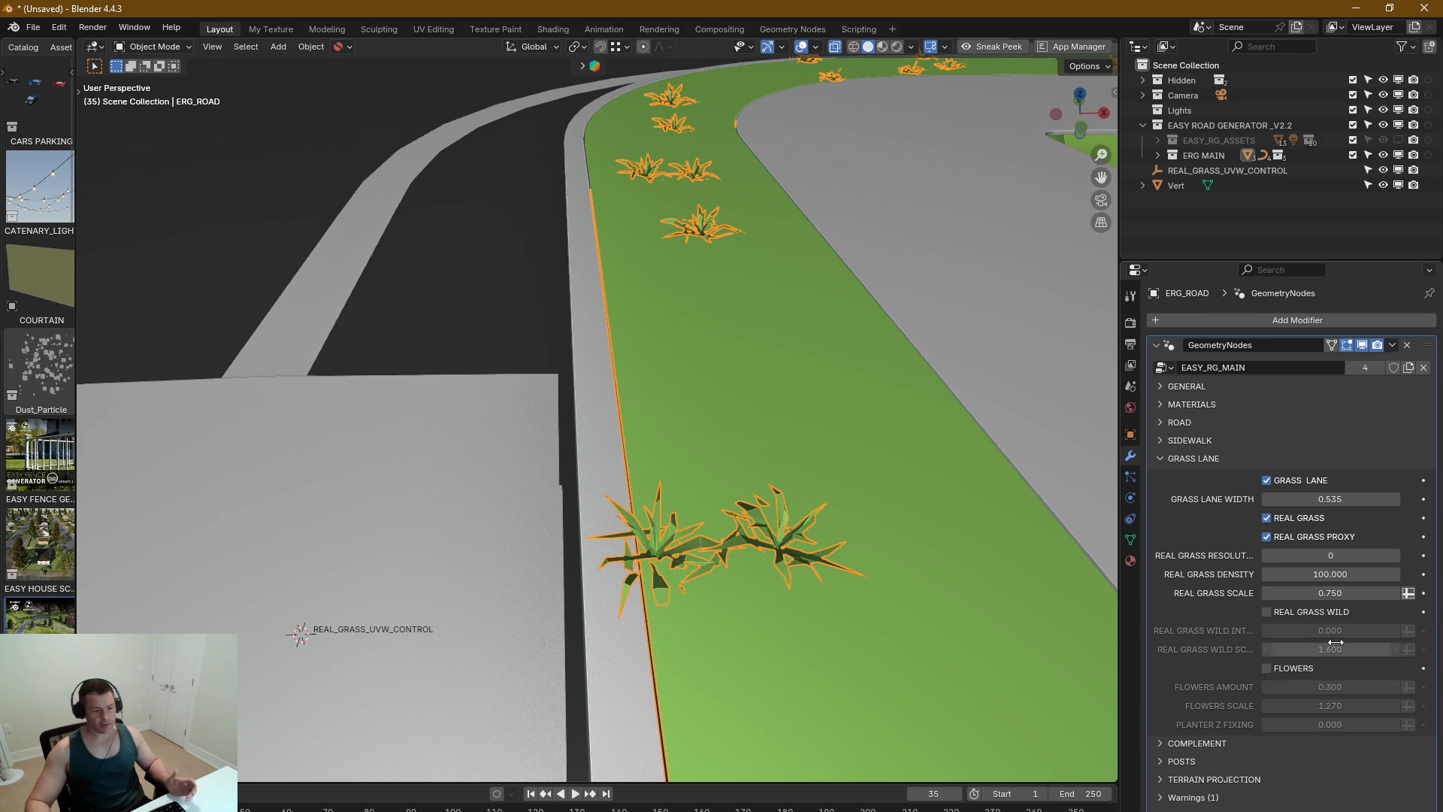
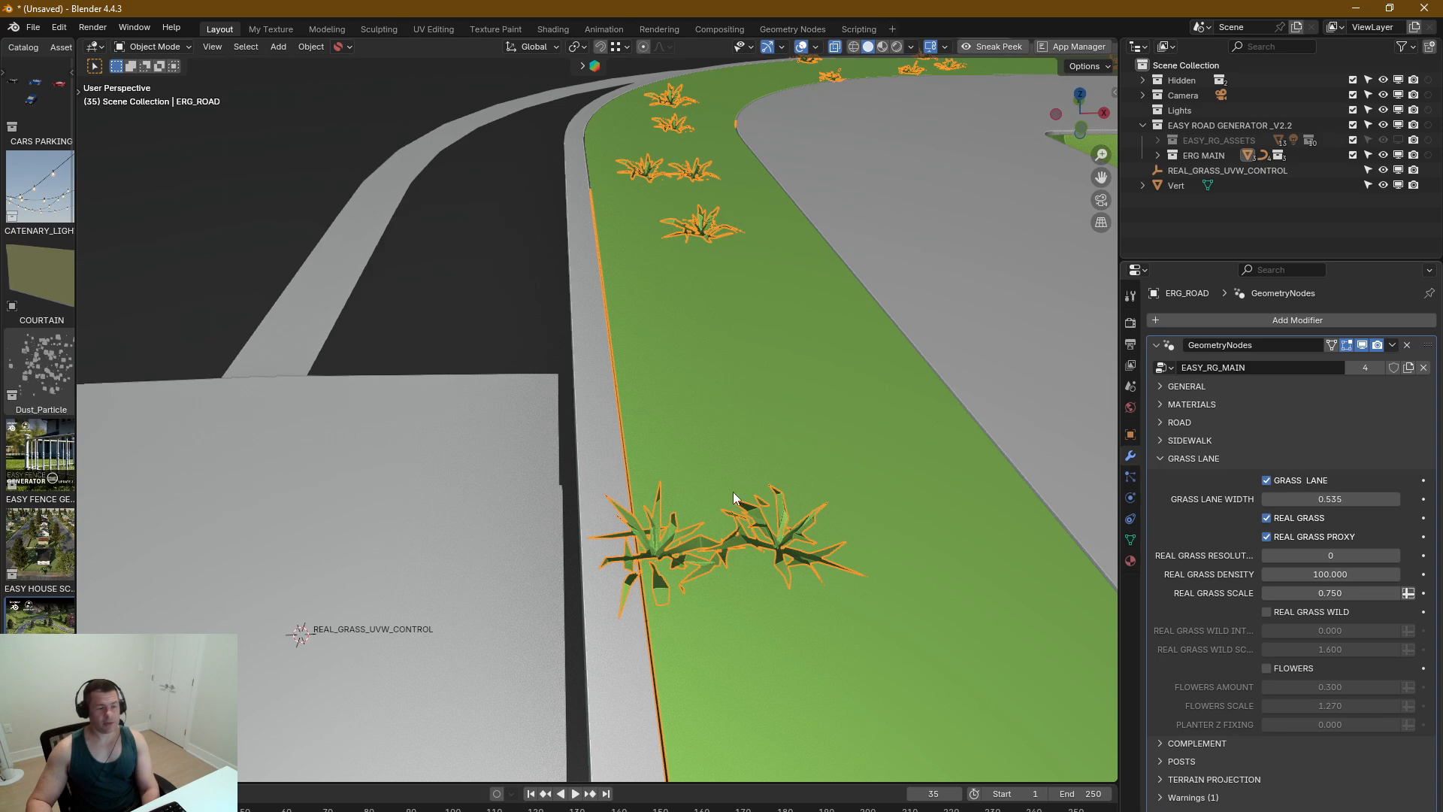
Step: Hide the viewport overlays and display the full grass with Real Grass Proxy off and Real Grass Wild on
{"action": "middle_click_drag", "start_coordinate": [736, 497], "coordinate": [800, 173]}
{"action": "left_click", "coordinate": [801, 48]}
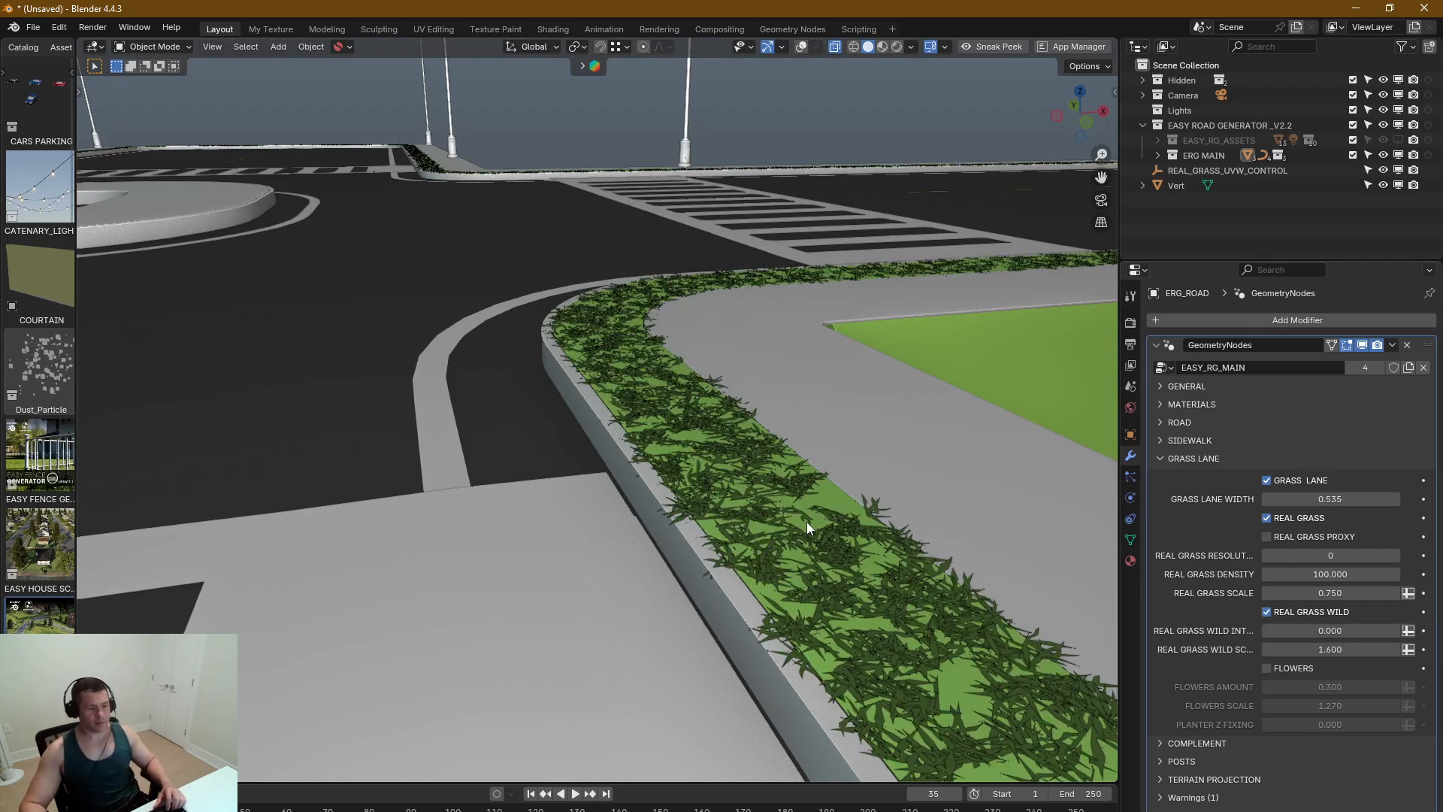
{"action": "scroll", "coordinate": [810, 521], "scroll_direction": "down", "scroll_amount": 2}
{"action": "scroll", "coordinate": [854, 522], "scroll_direction": "down", "scroll_amount": 1}
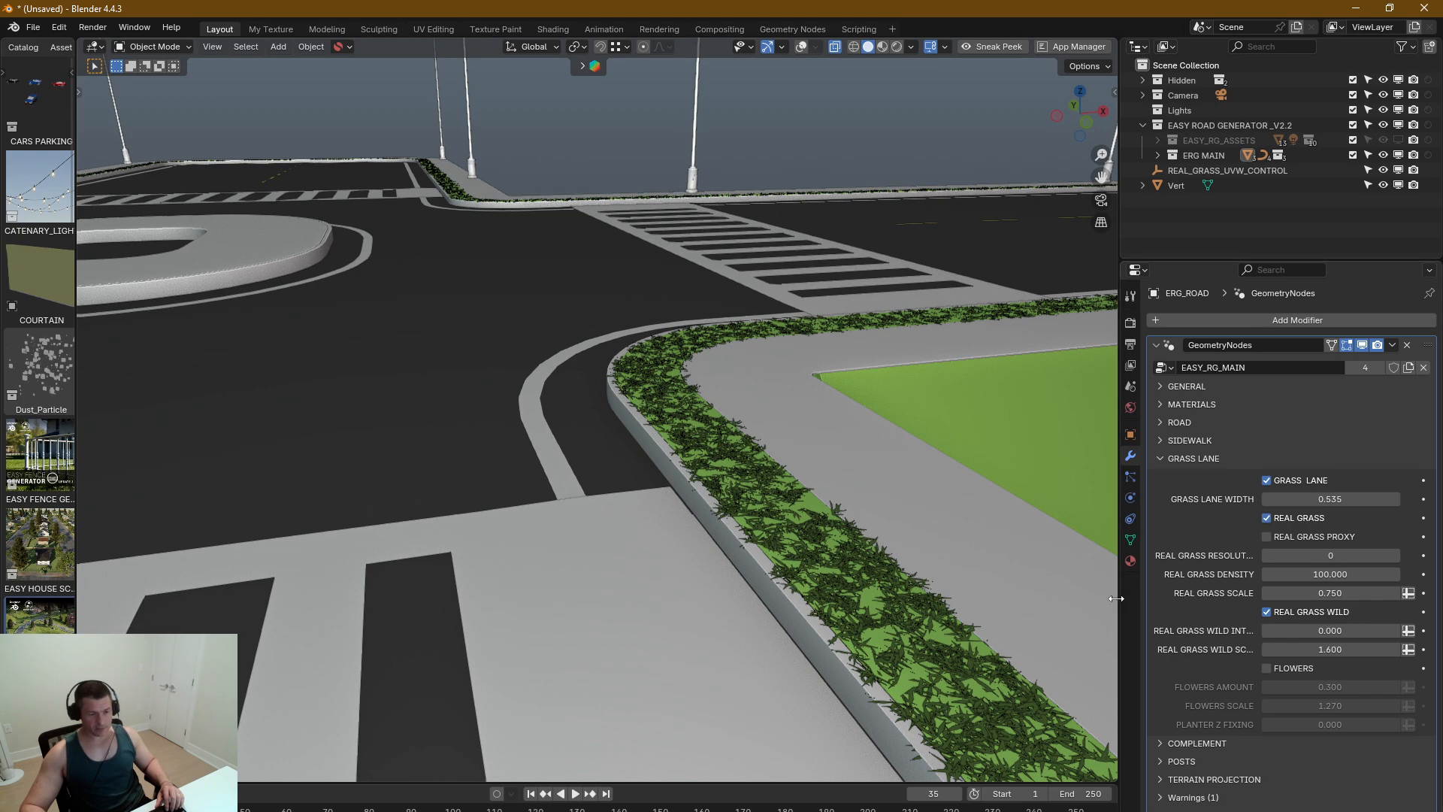
Step: Widen the modifier settings area and set the Real Grass Wild Intensity to 1, checking the grass at the corner
{"action": "left_click_drag", "start_coordinate": [1116, 598], "coordinate": [977, 615]}
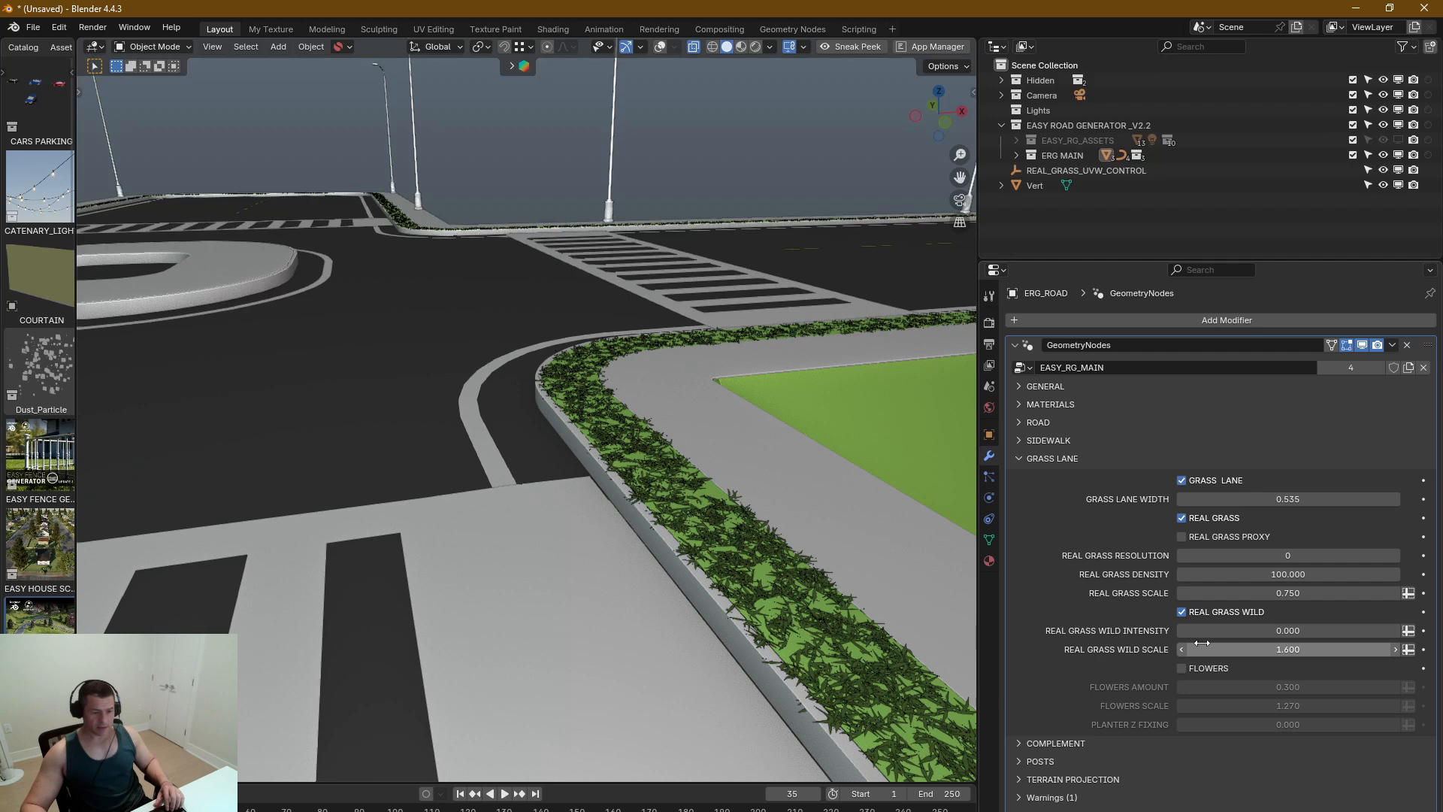
{"action": "left_click", "coordinate": [1306, 632]}
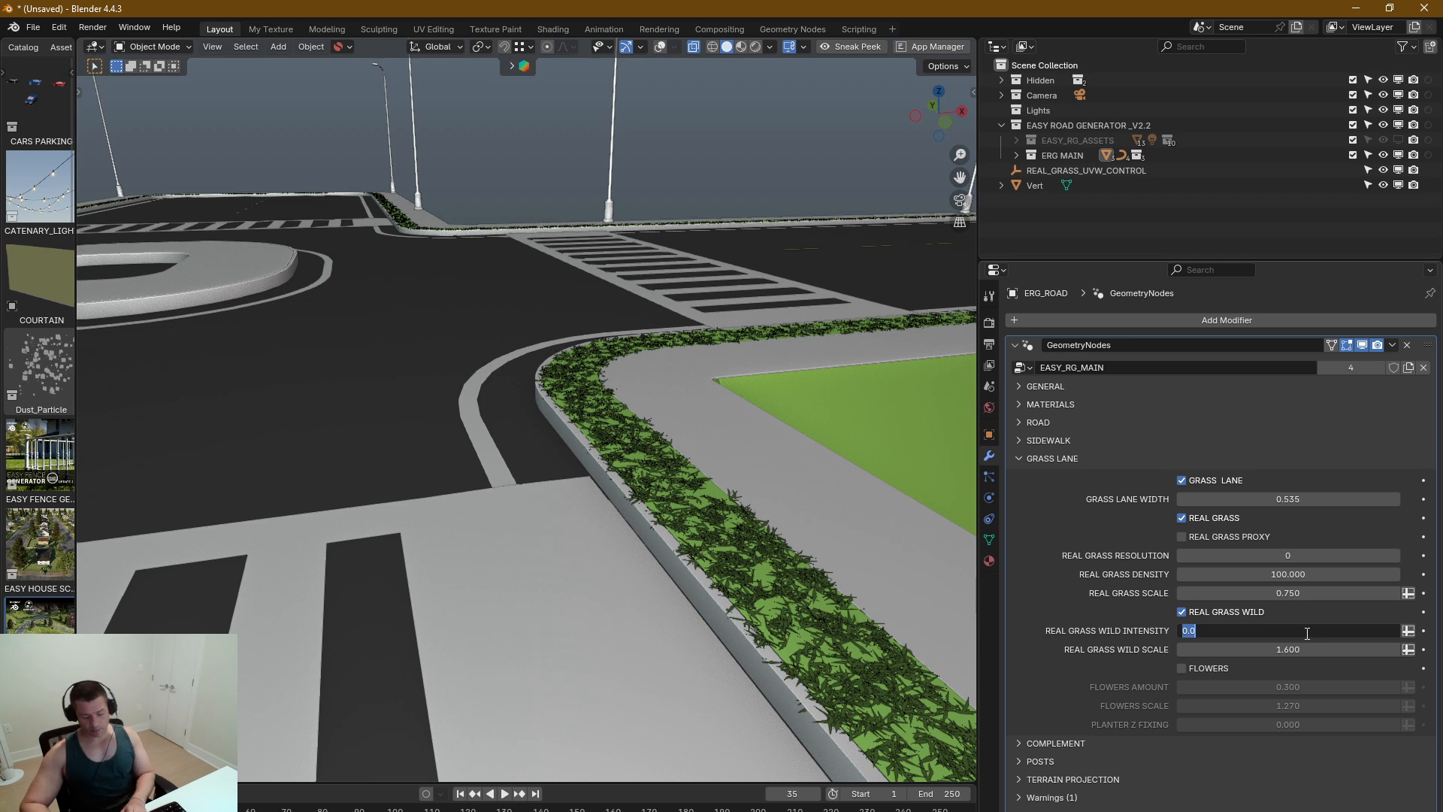
{"action": "type", "text": "1"}
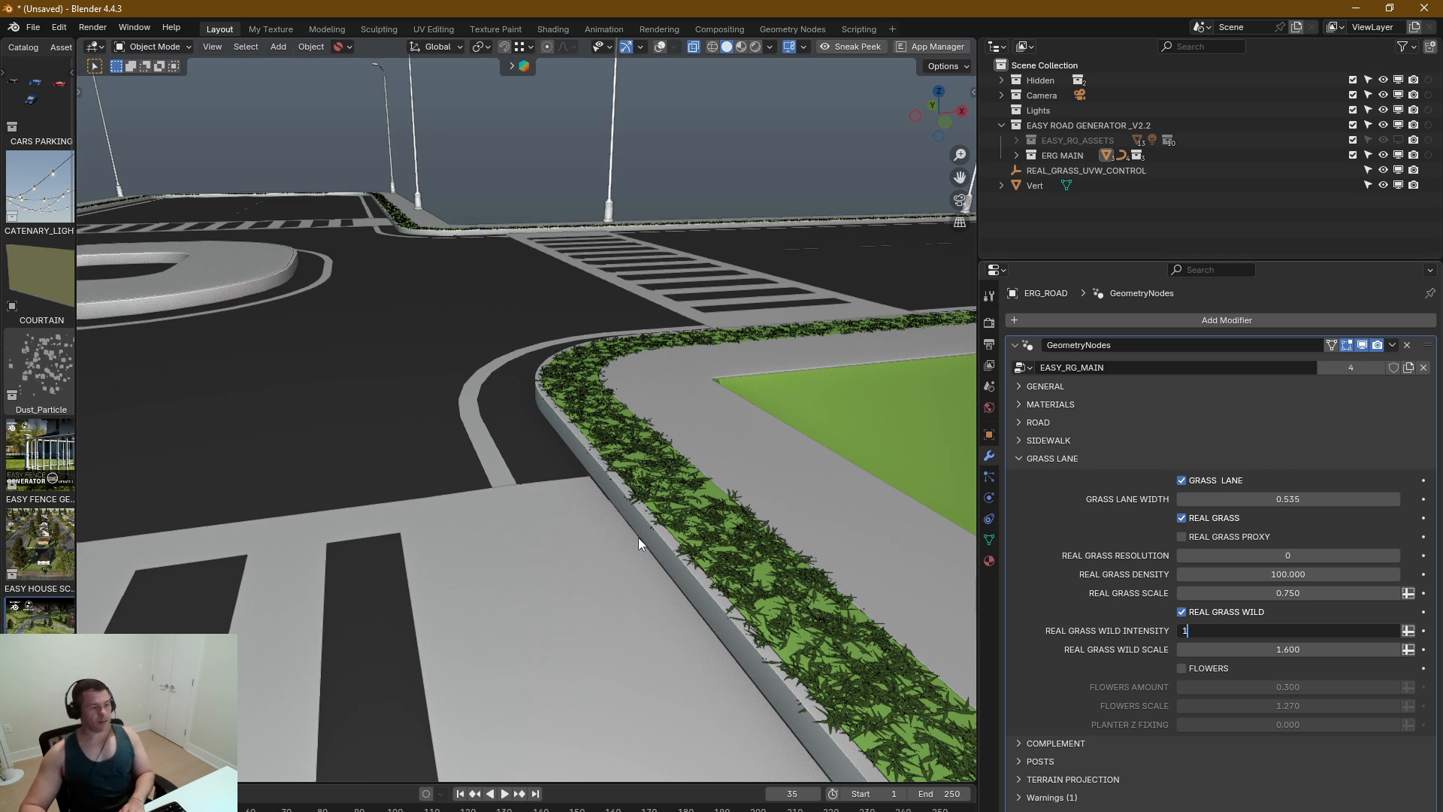
{"action": "key", "text": "Return"}
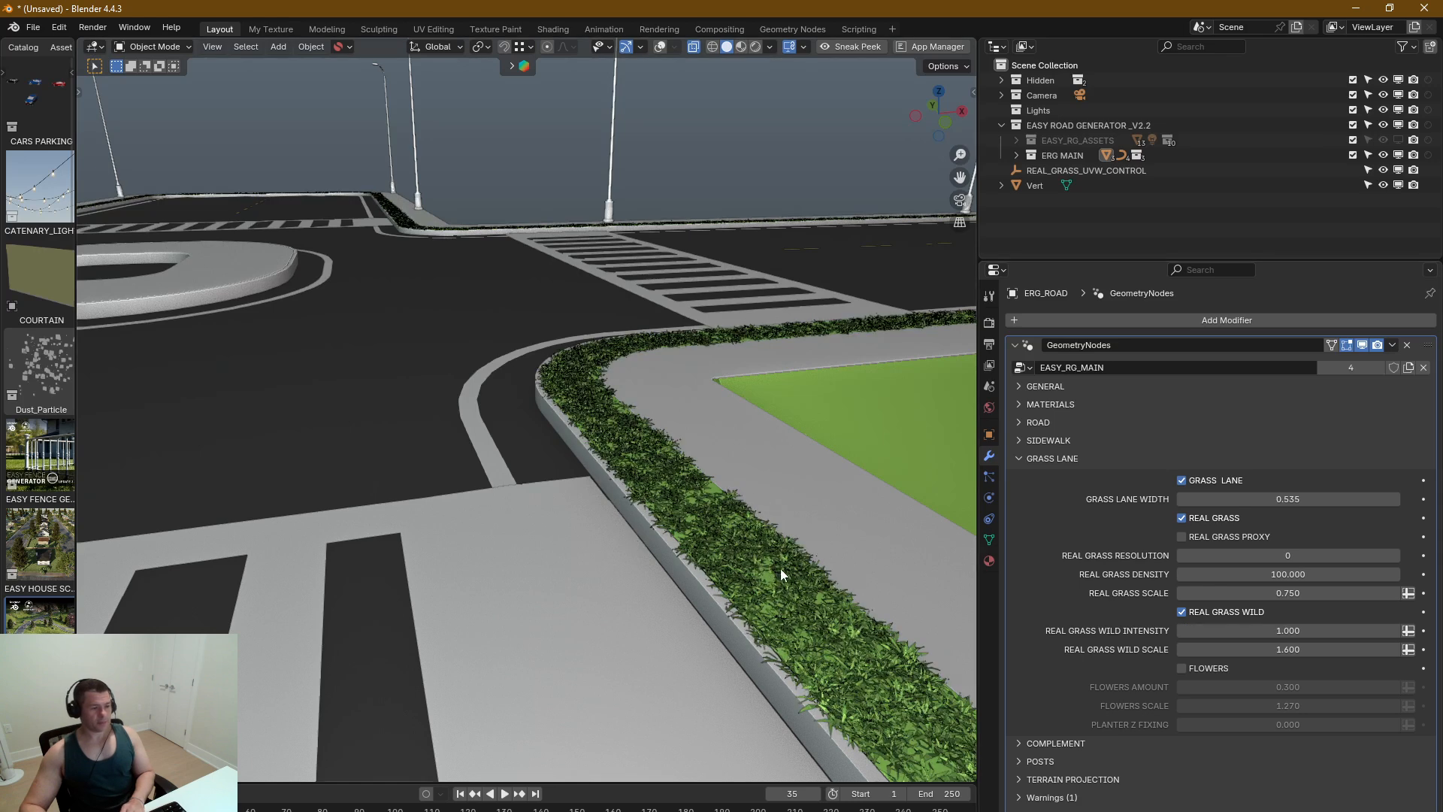
{"action": "middle_click_drag", "start_coordinate": [780, 568], "coordinate": [830, 522]}
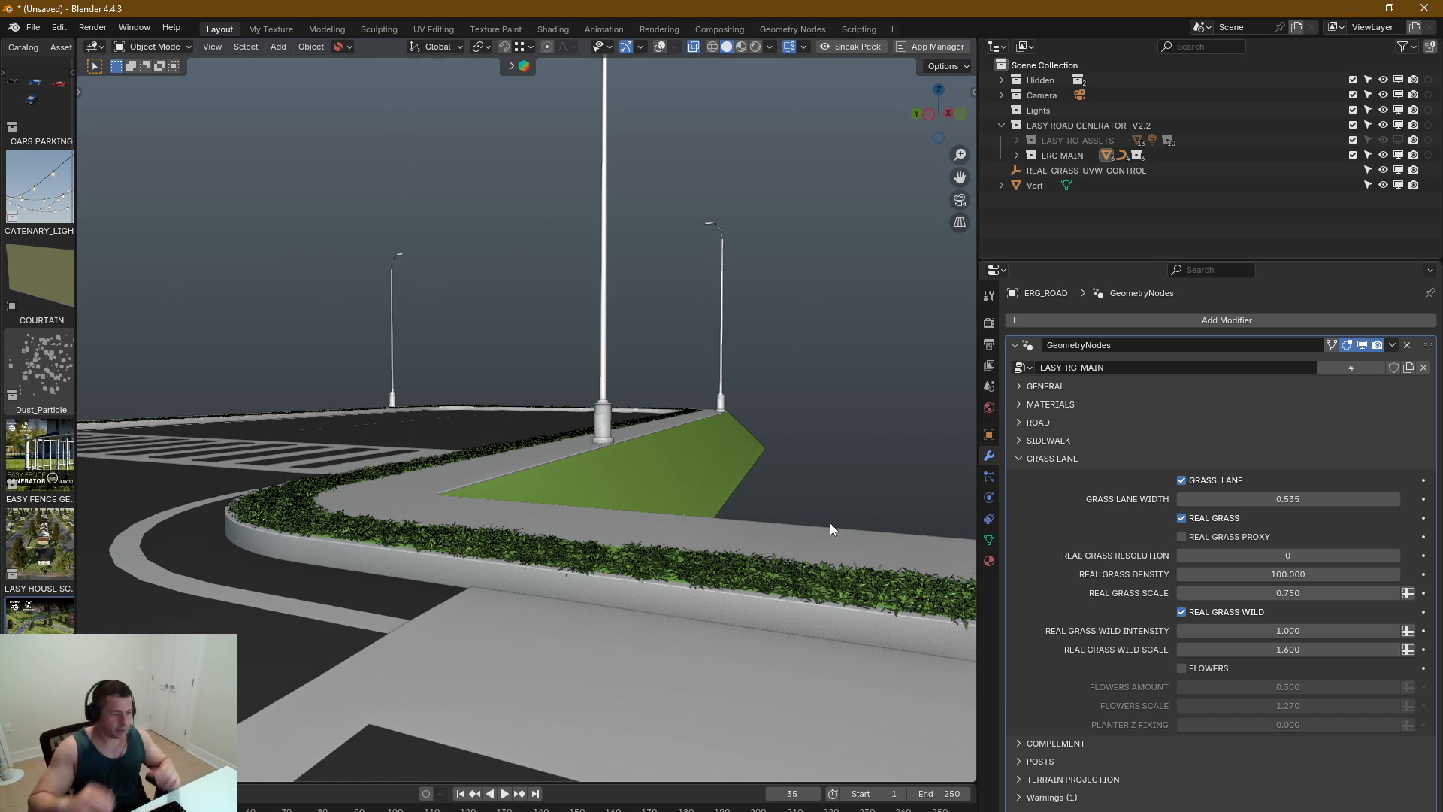
Step: Raise the Real Grass Wild Intensity to 3 and inspect the grass strip from road level
{"action": "left_click", "coordinate": [1287, 630]}
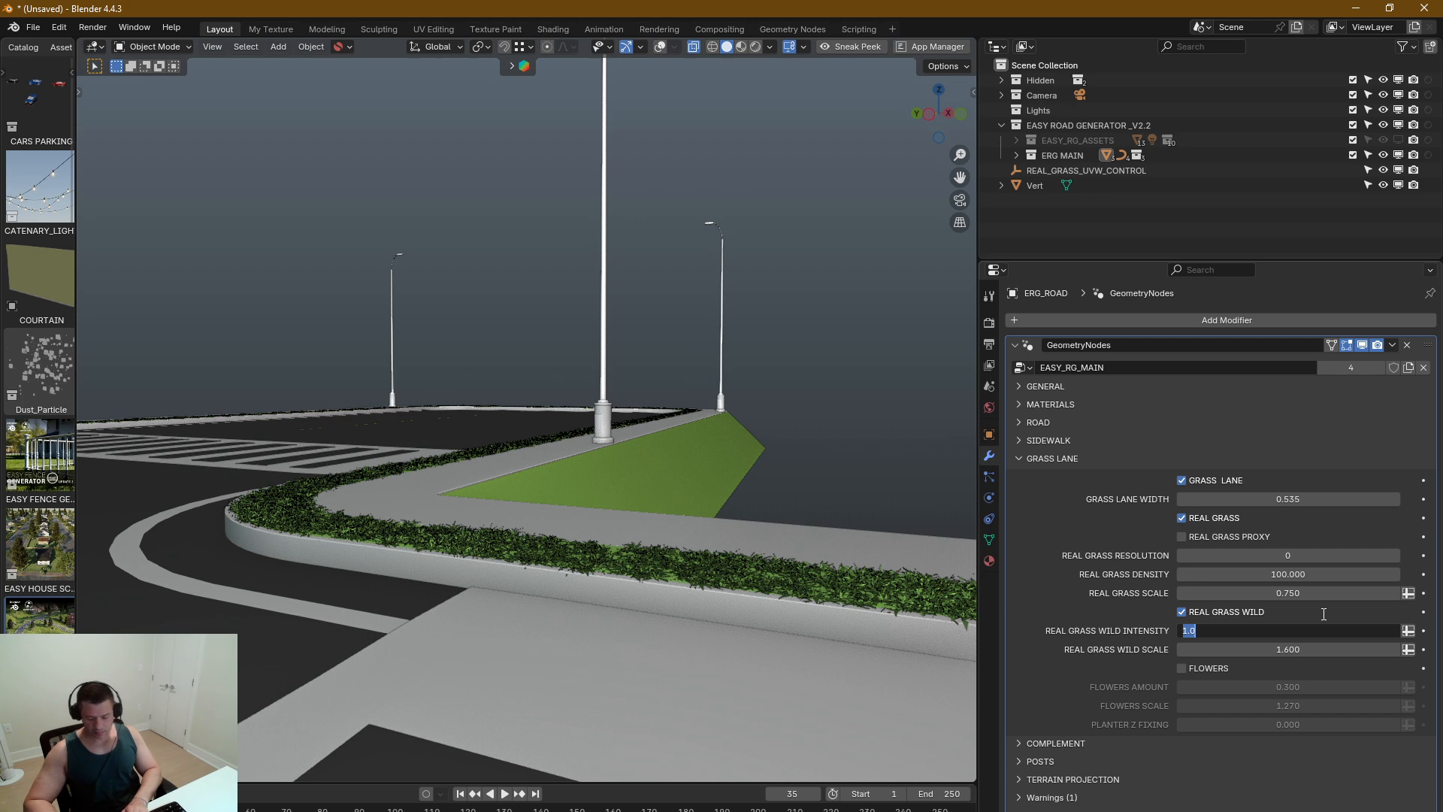
{"action": "type", "text": "3"}
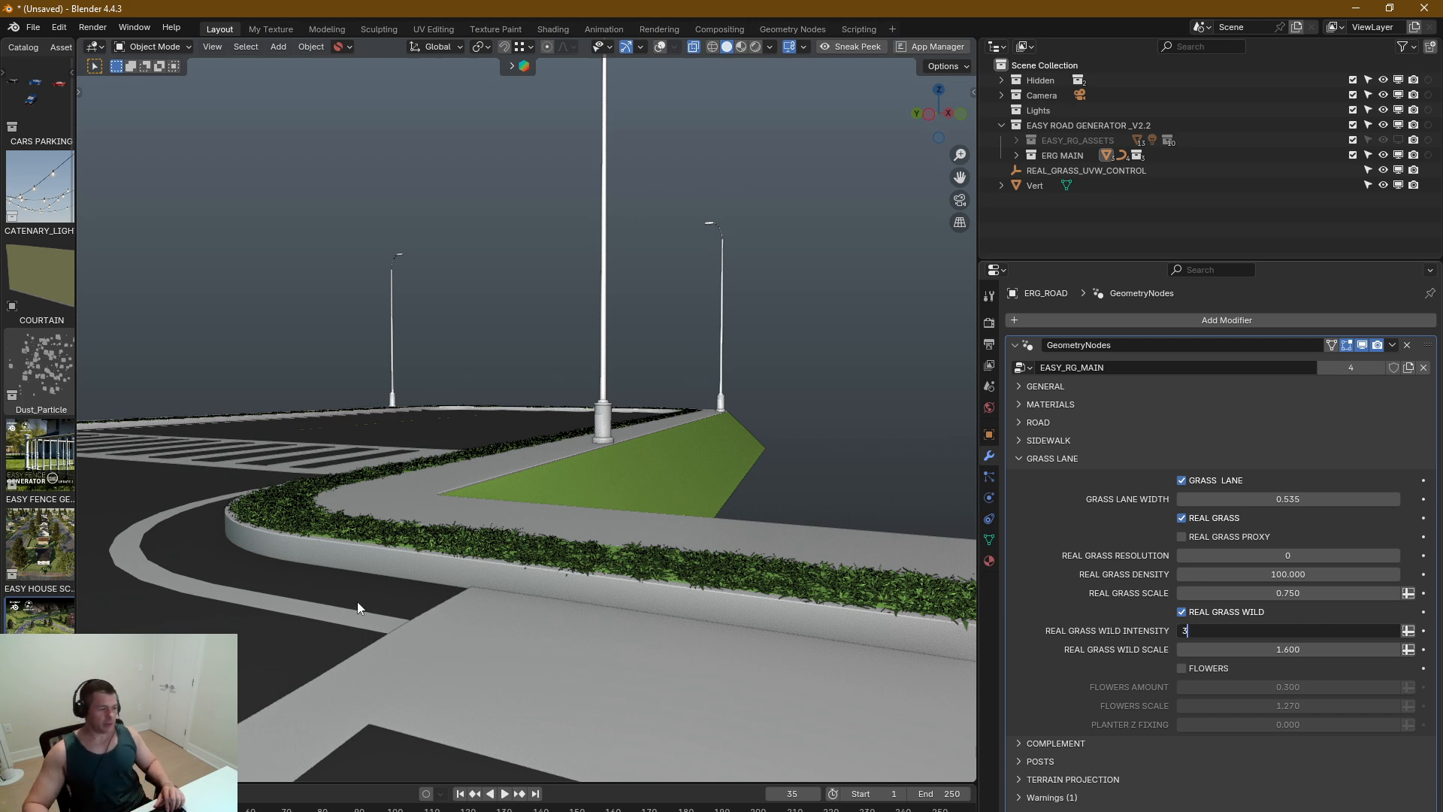
{"action": "key", "text": "Return"}
{"action": "middle_click_drag", "start_coordinate": [473, 546], "coordinate": [872, 502]}
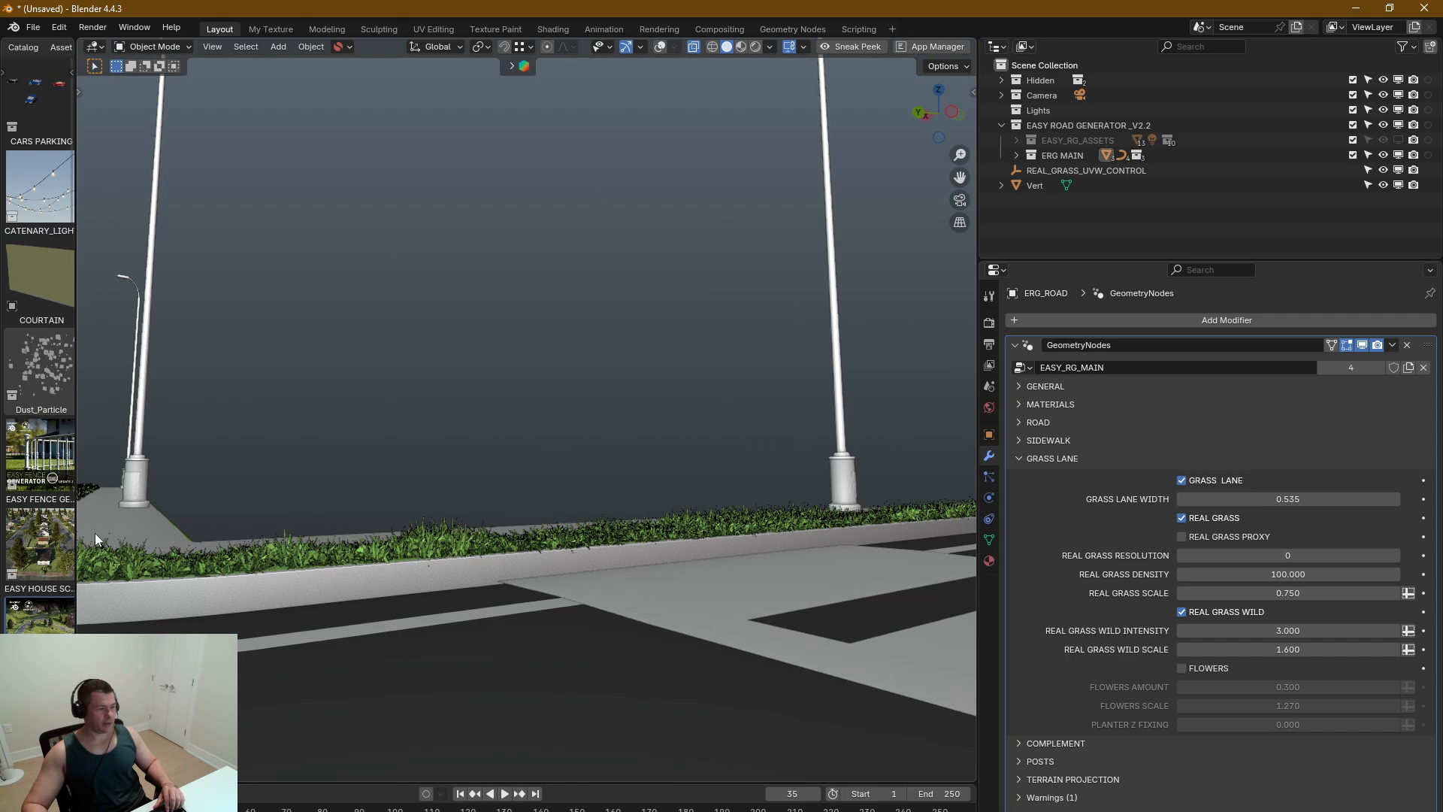
Step: View the grass strip beside the crosswalk in Rendered viewport shading
{"action": "mouse_move", "coordinate": [667, 515]}
{"action": "middle_mouse_down"}
{"action": "mouse_move", "coordinate": [751, 517]}
{"action": "mouse_move", "coordinate": [724, 531]}
{"action": "mouse_move", "coordinate": [401, 503]}
{"action": "mouse_move", "coordinate": [421, 516]}
{"action": "middle_mouse_up"}
{"action": "key", "text": "z"}
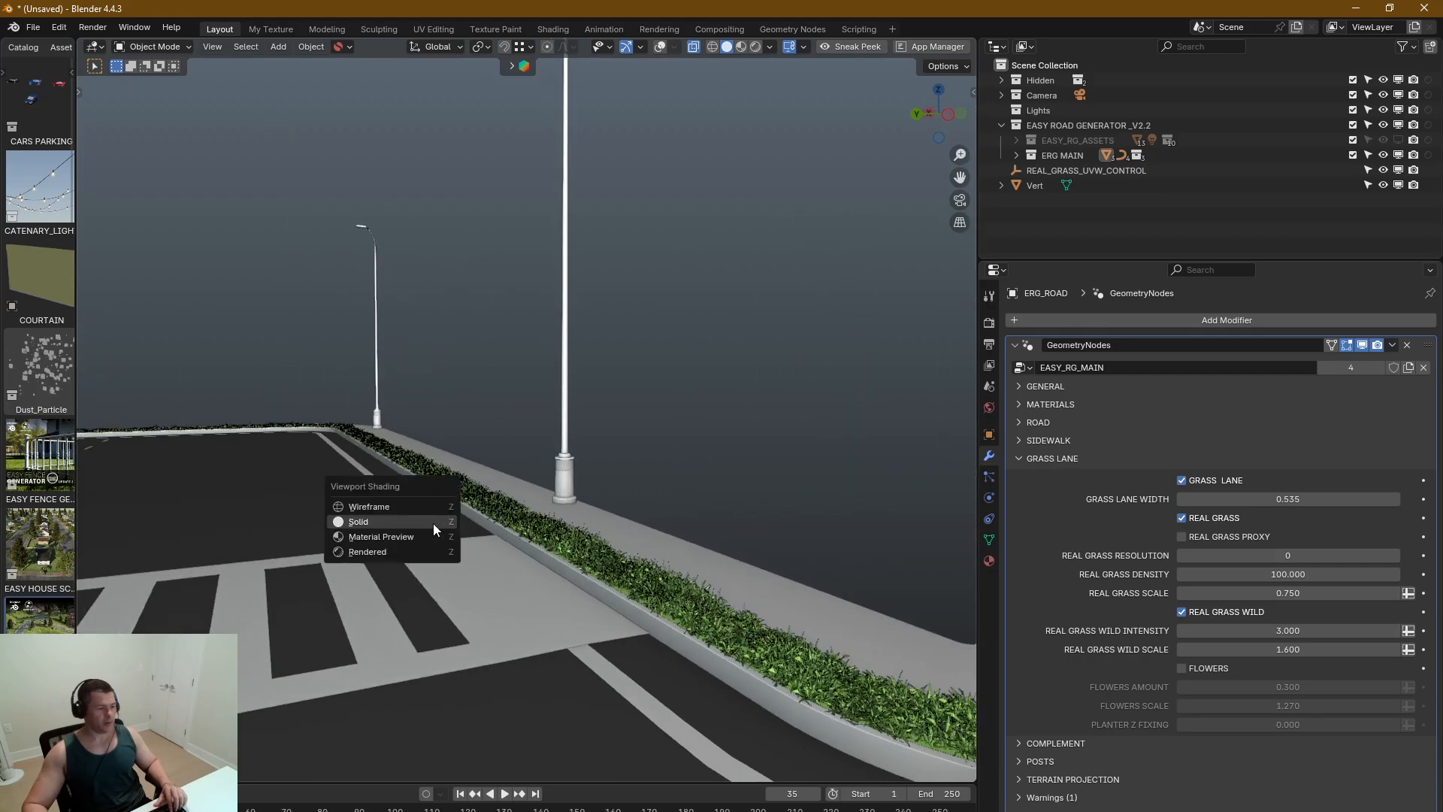
{"action": "left_click", "coordinate": [395, 550]}
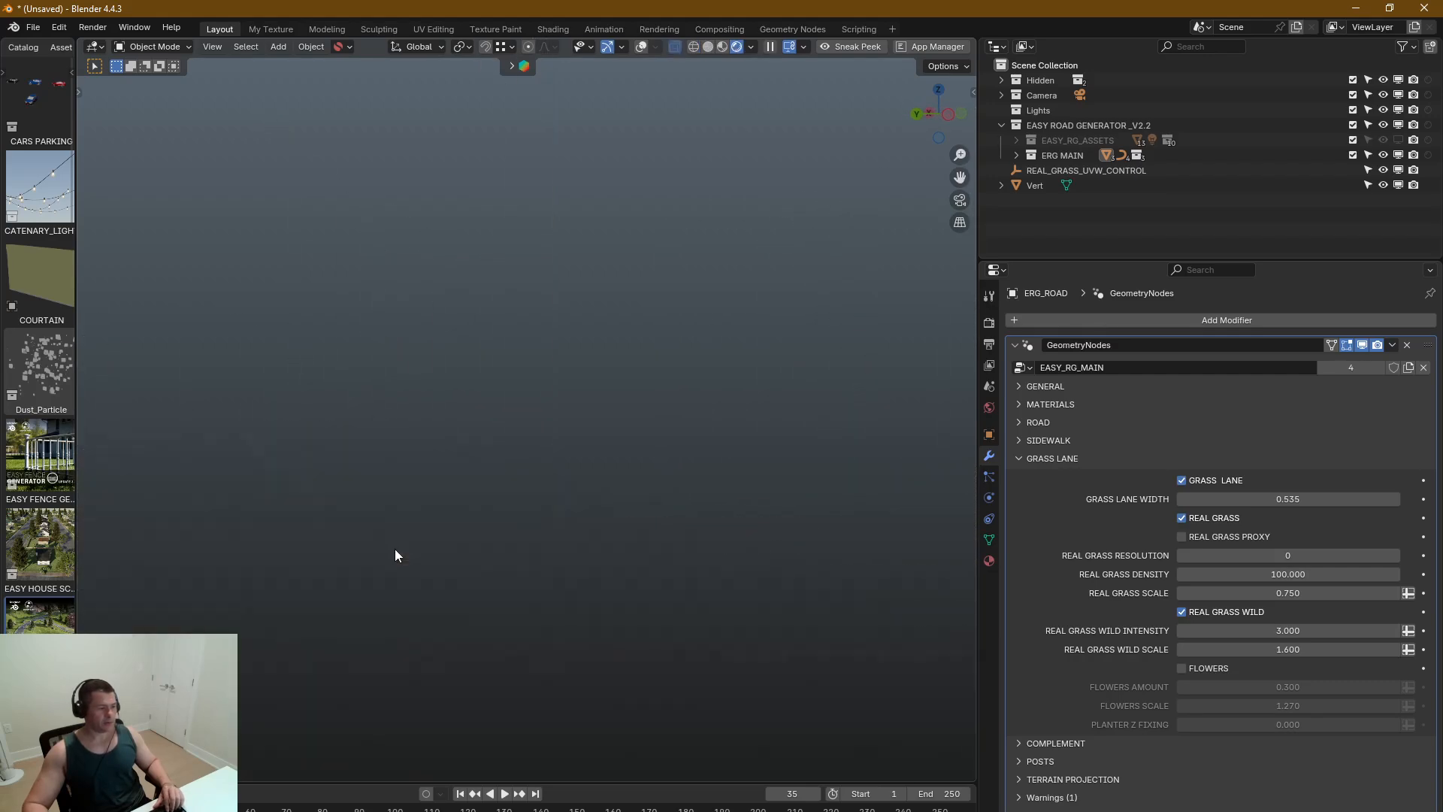
Step: Return the viewport to Solid shading and set the grass lane to Real Grass Proxy on with Real Grass Wild off
{"action": "middle_click_drag", "start_coordinate": [617, 584], "coordinate": [724, 583]}
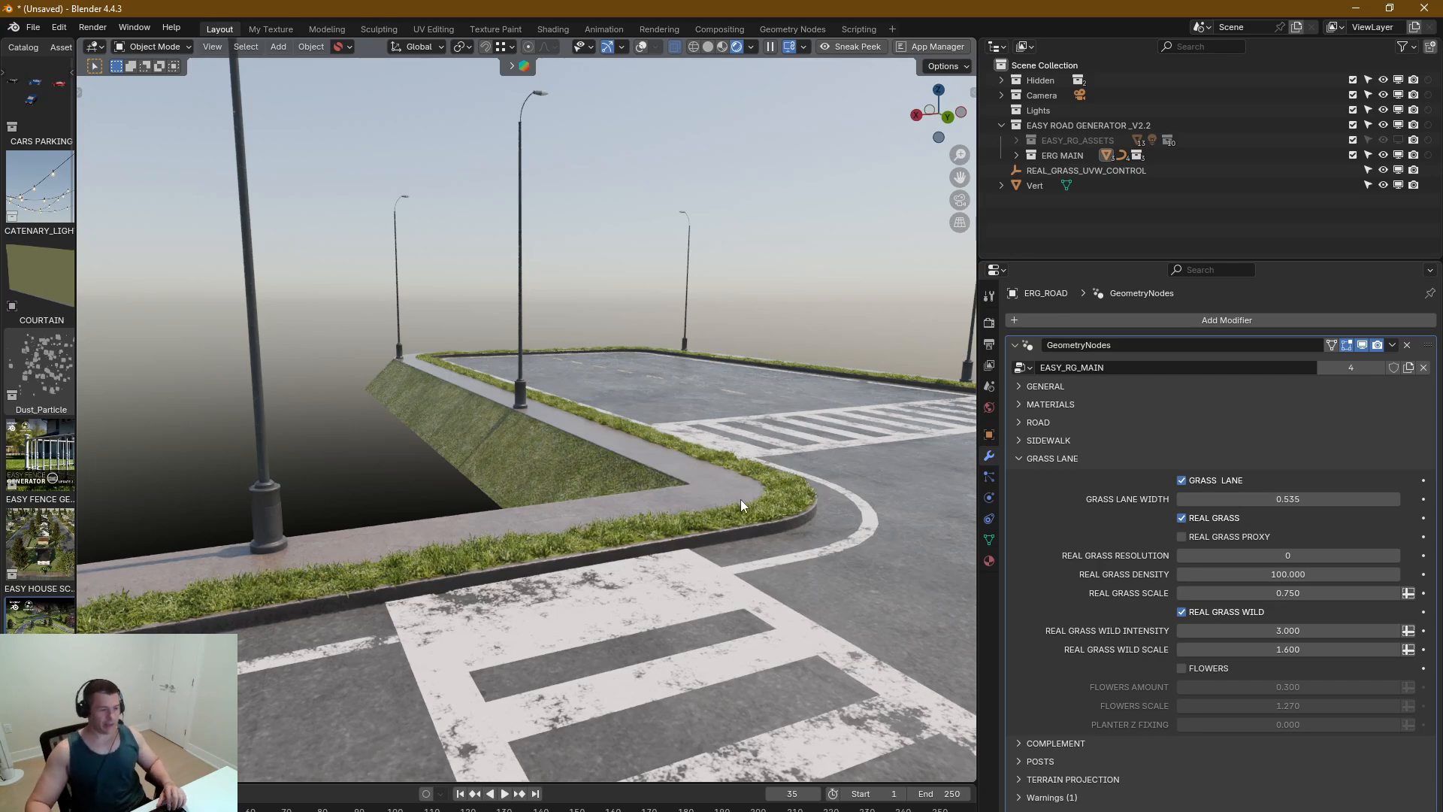
{"action": "middle_click_drag", "start_coordinate": [742, 506], "coordinate": [646, 524], "text": "shift"}
{"action": "key", "text": "z"}
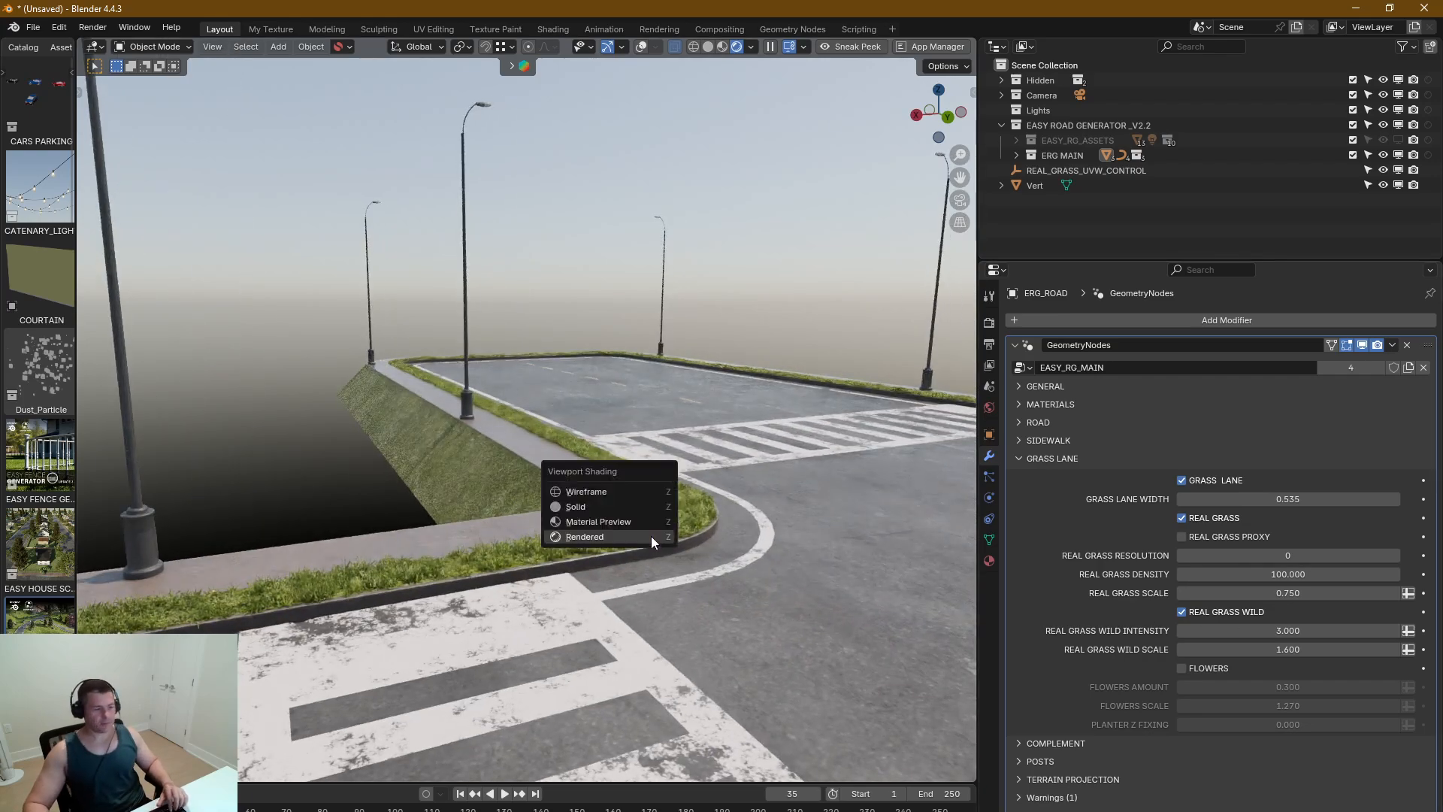
{"action": "left_click", "coordinate": [605, 505]}
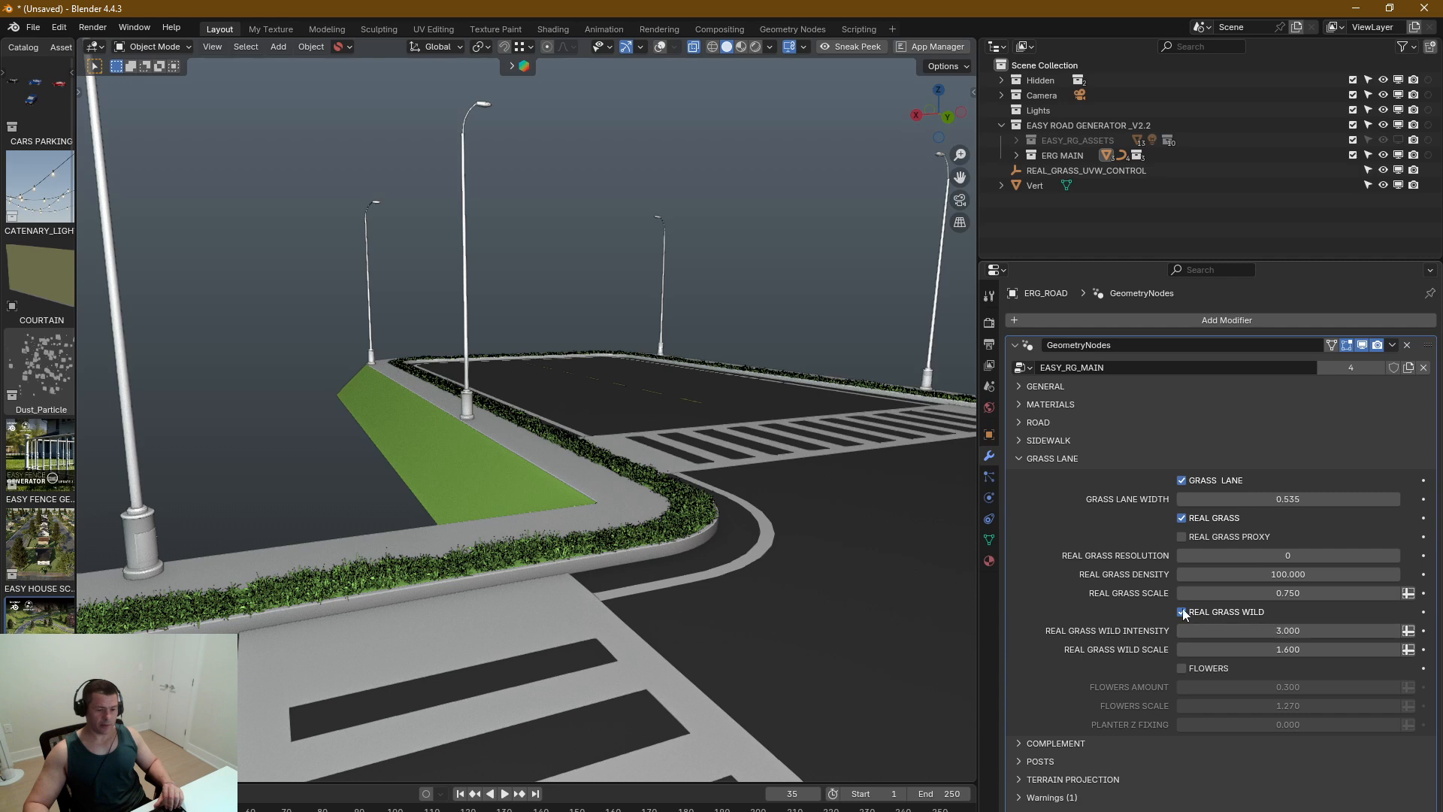
{"action": "left_click", "coordinate": [1183, 536]}
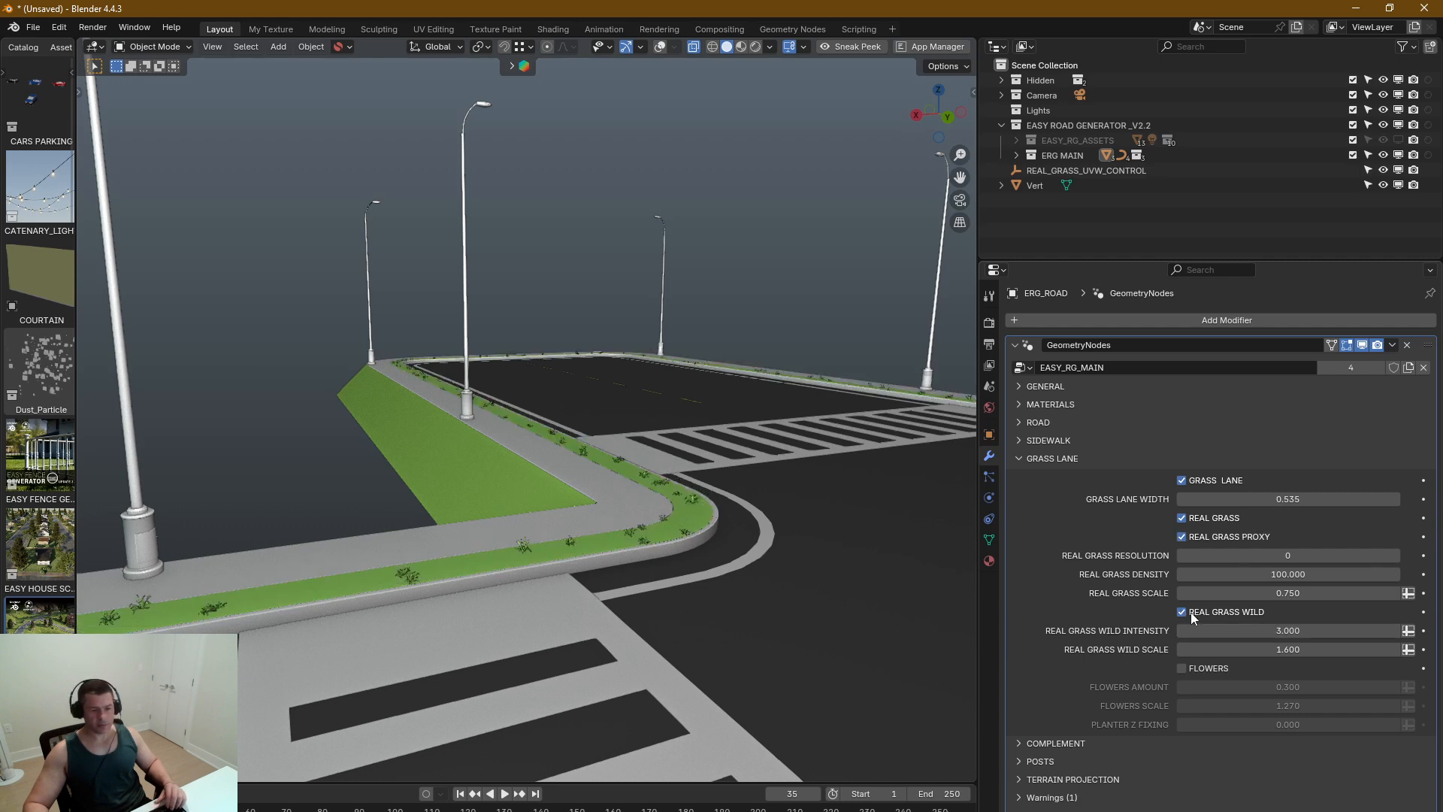
{"action": "left_click", "coordinate": [1181, 611]}
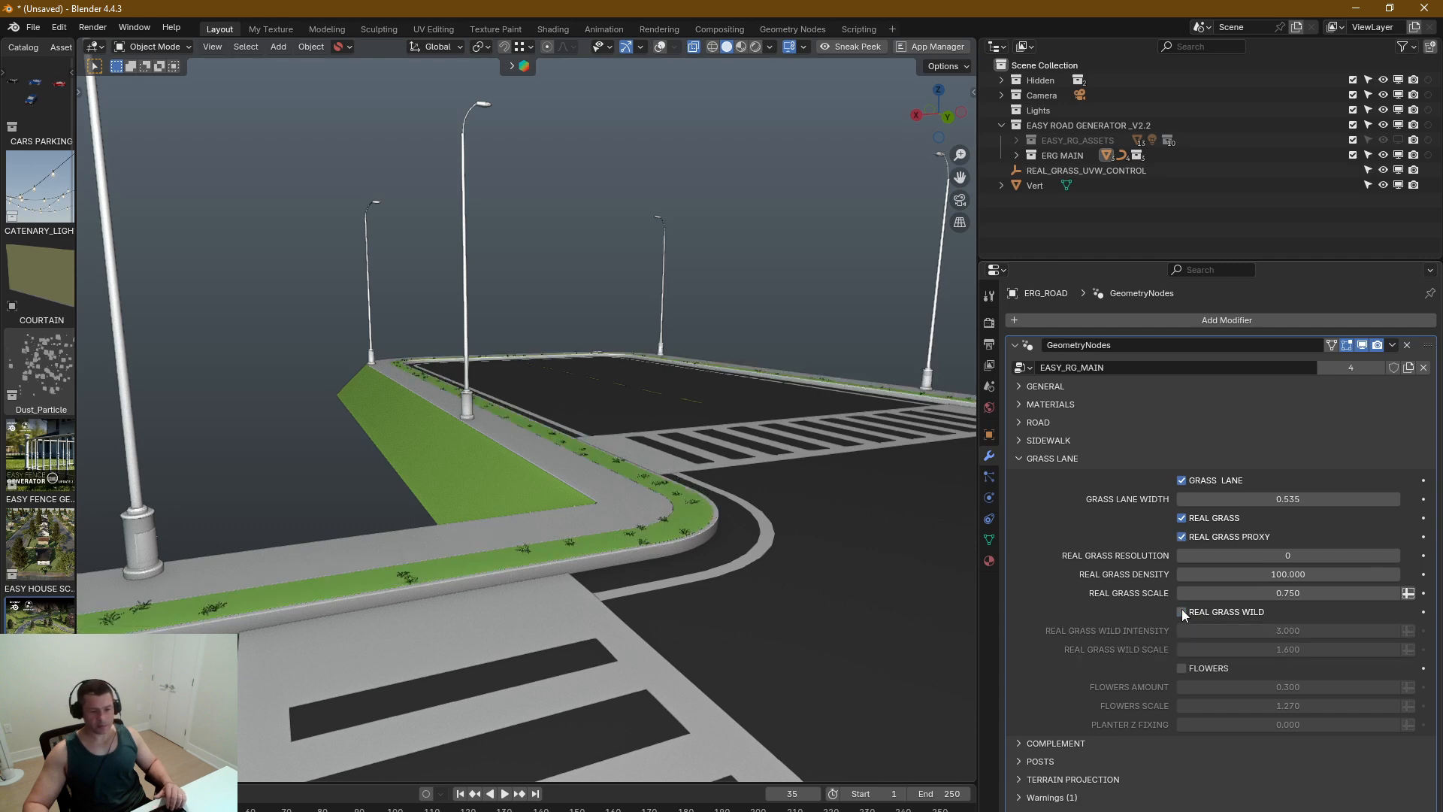
Step: Enable Flowers on the grass lane, inspect them around the curved corner, and set Planter Z Fixing back to 0
{"action": "left_click", "coordinate": [1182, 668]}
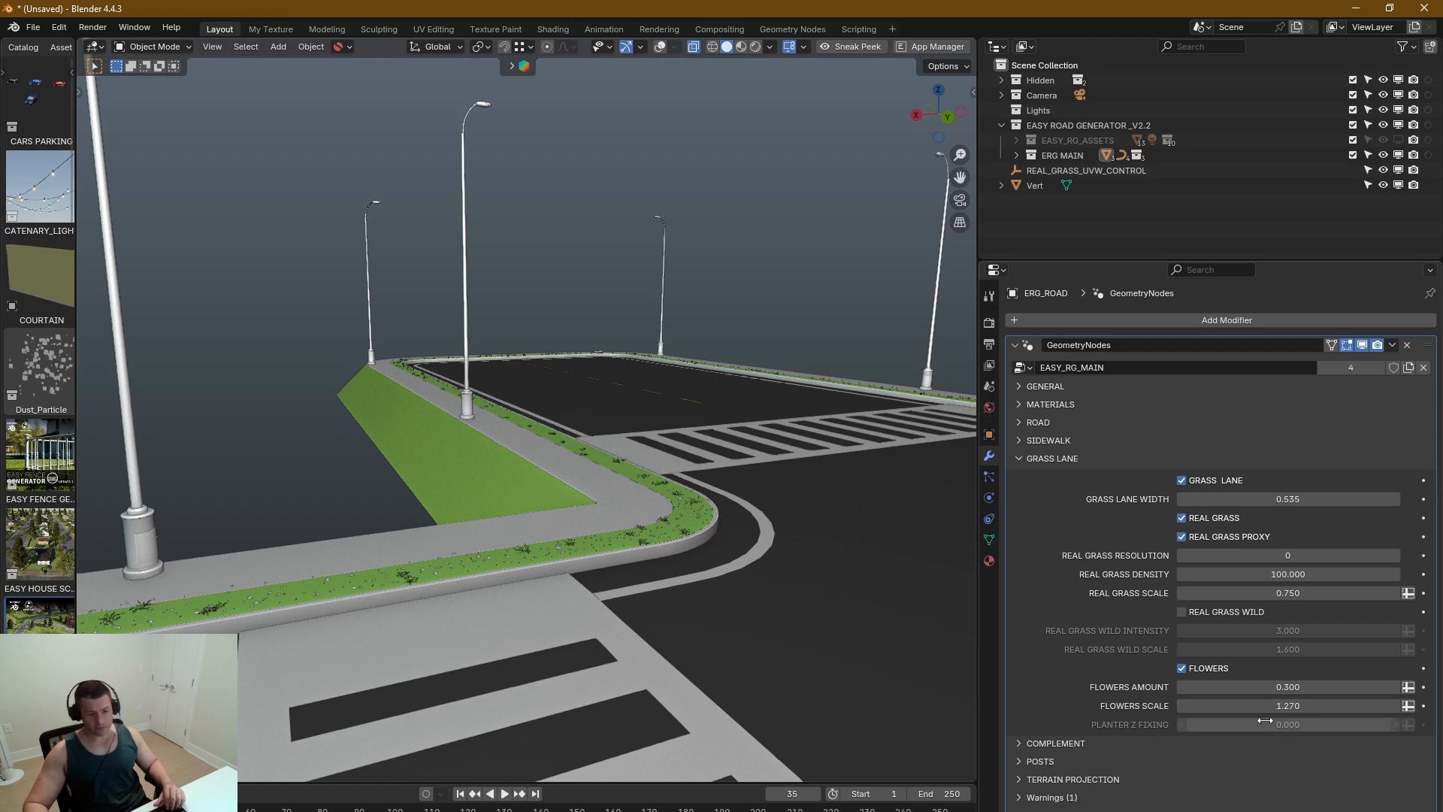
{"action": "scroll", "coordinate": [471, 458], "scroll_direction": "up", "scroll_amount": 3}
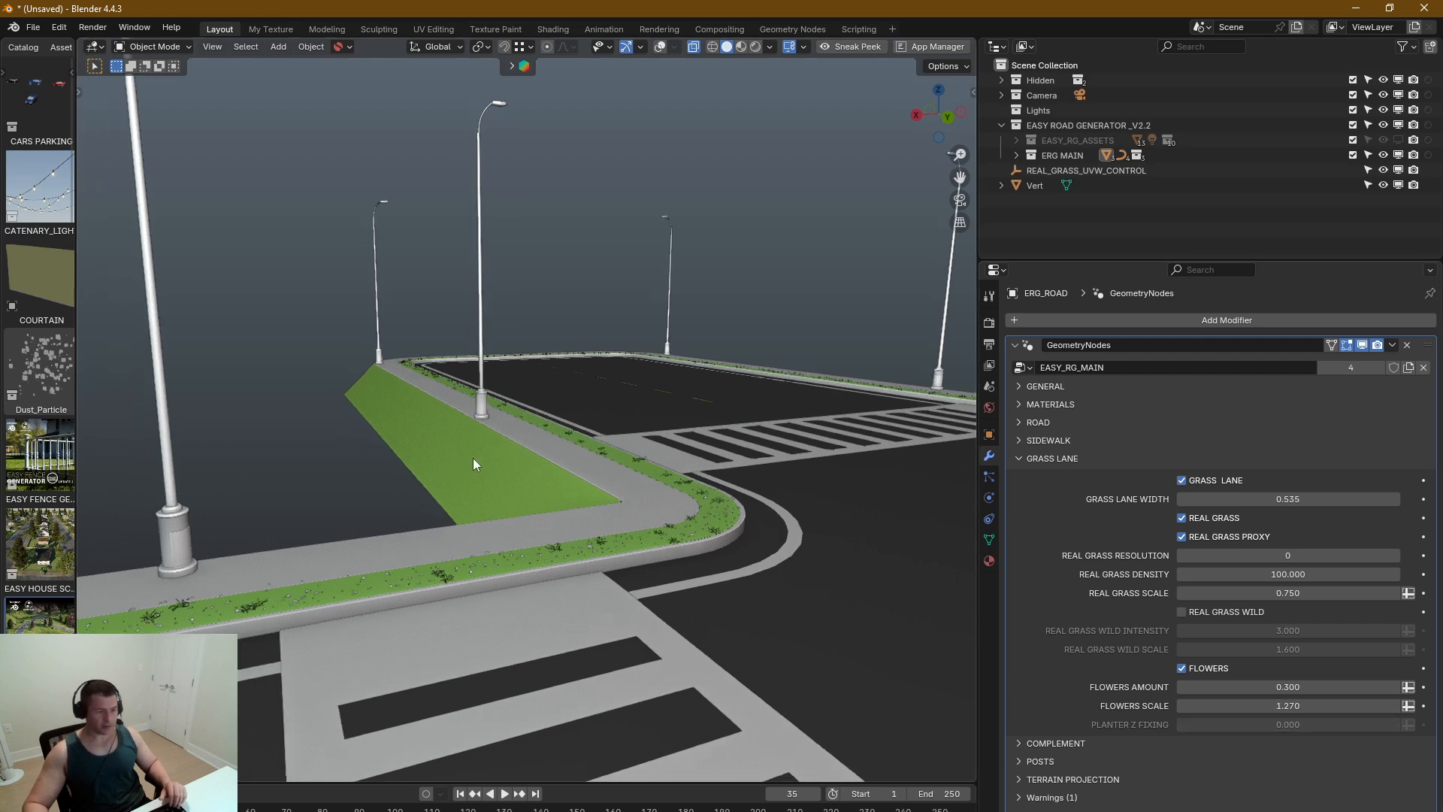
{"action": "scroll", "coordinate": [670, 502], "scroll_direction": "up", "scroll_amount": 5}
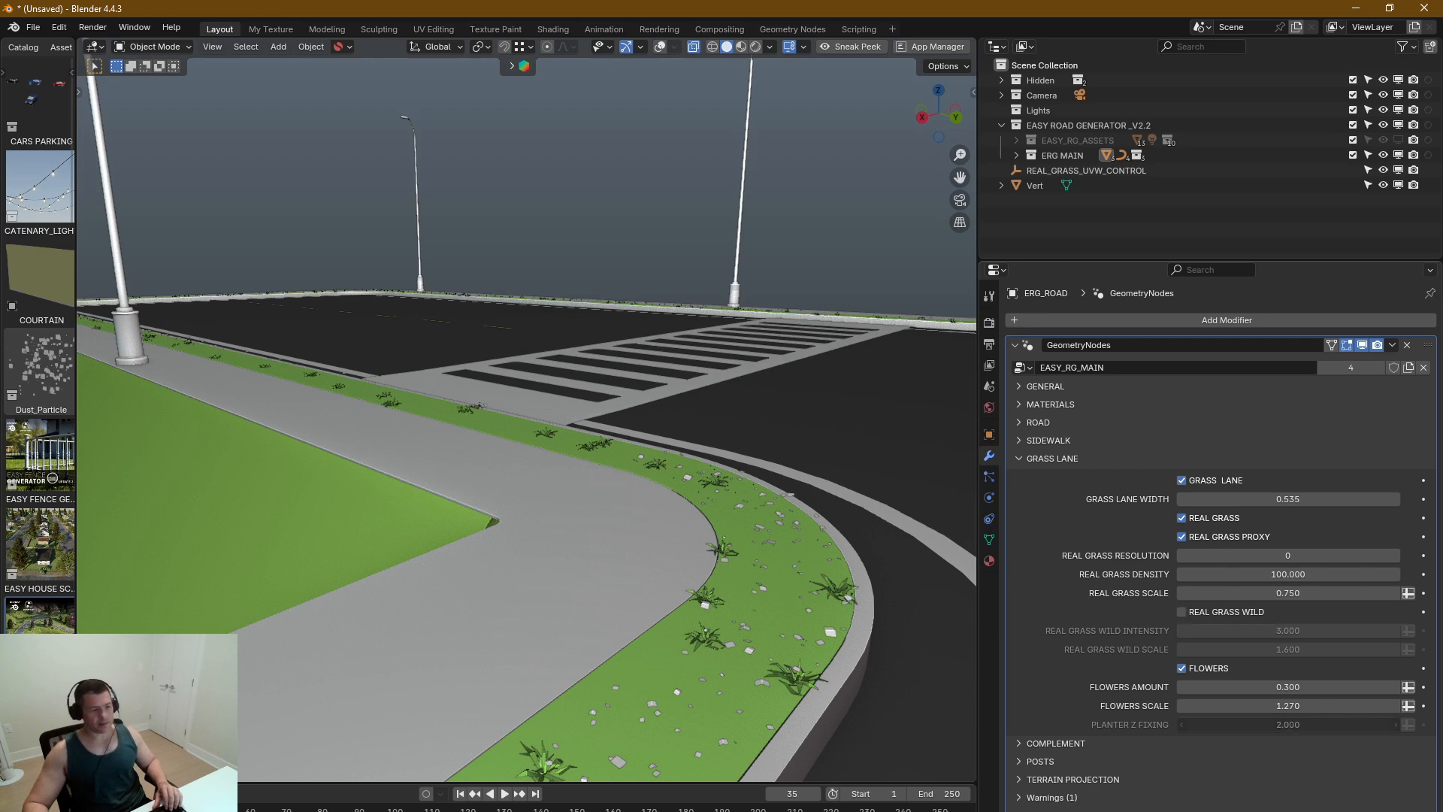
{"action": "left_click_drag", "start_coordinate": [1288, 724], "coordinate": [1218, 724]}
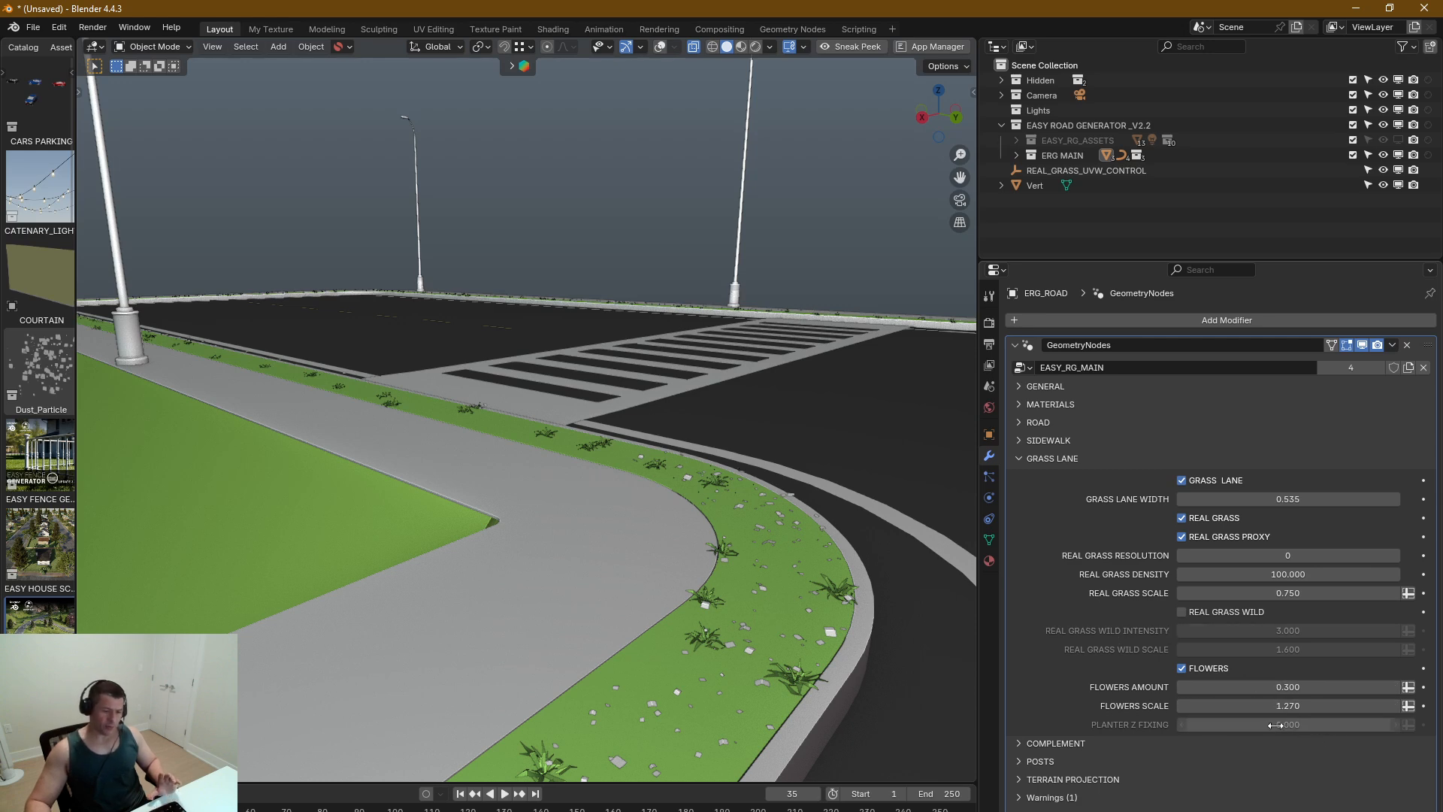
{"action": "middle_click_drag", "start_coordinate": [959, 680], "coordinate": [386, 628]}
{"action": "scroll", "coordinate": [771, 697], "scroll_direction": "down", "scroll_amount": 3}
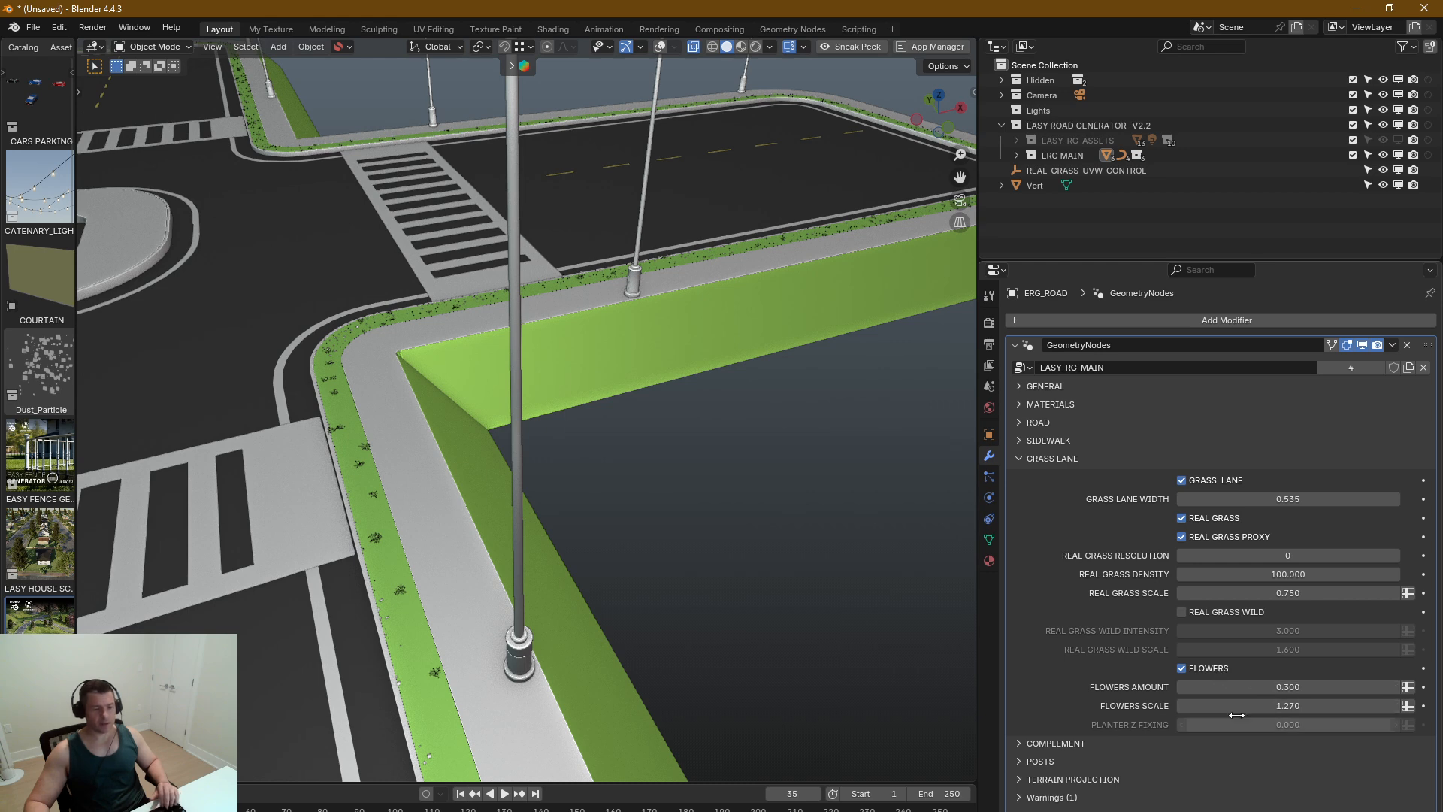
Step: Turn off Flowers and Real Grass for the grass lane and collapse its settings
{"action": "left_click", "coordinate": [1181, 668]}
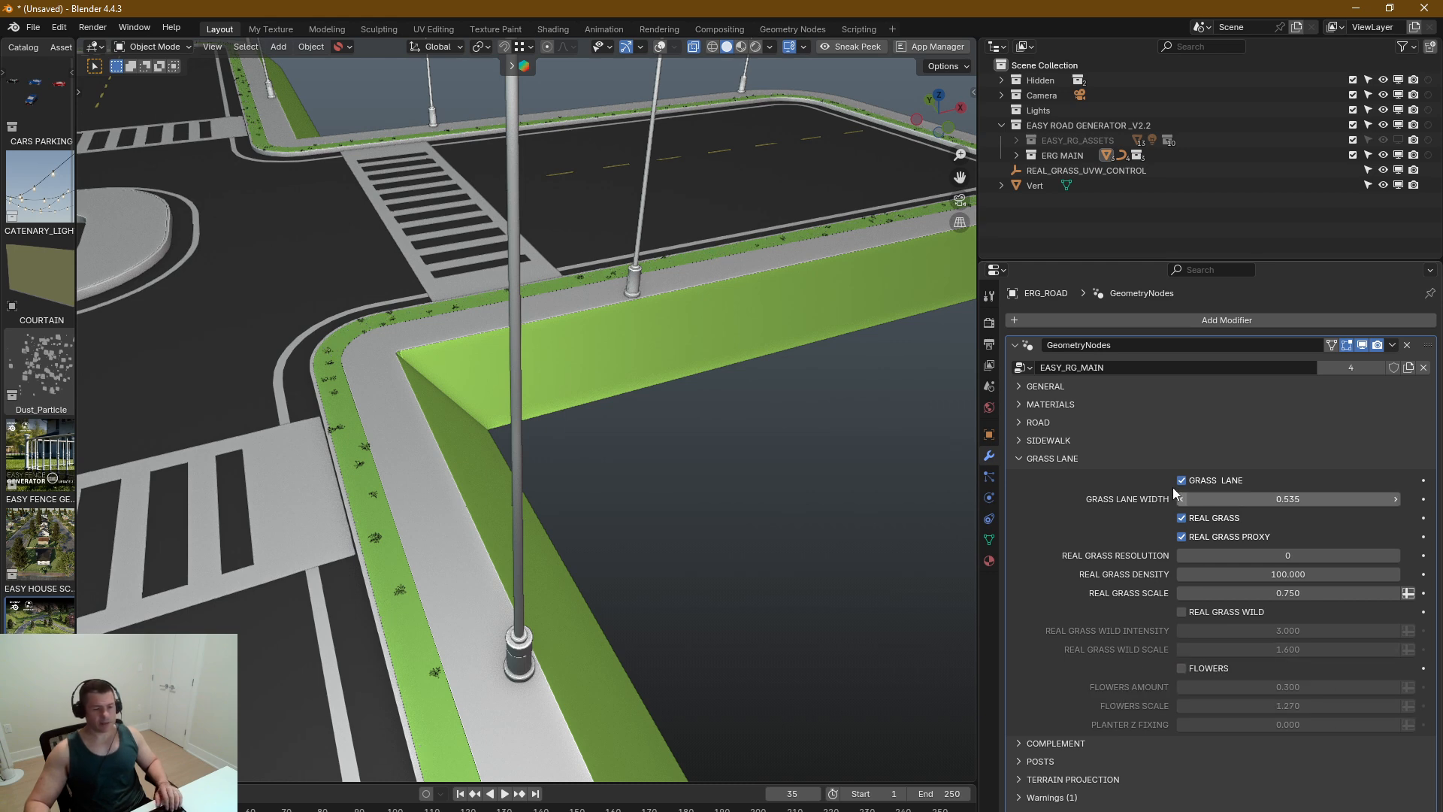
{"action": "left_click", "coordinate": [1181, 518]}
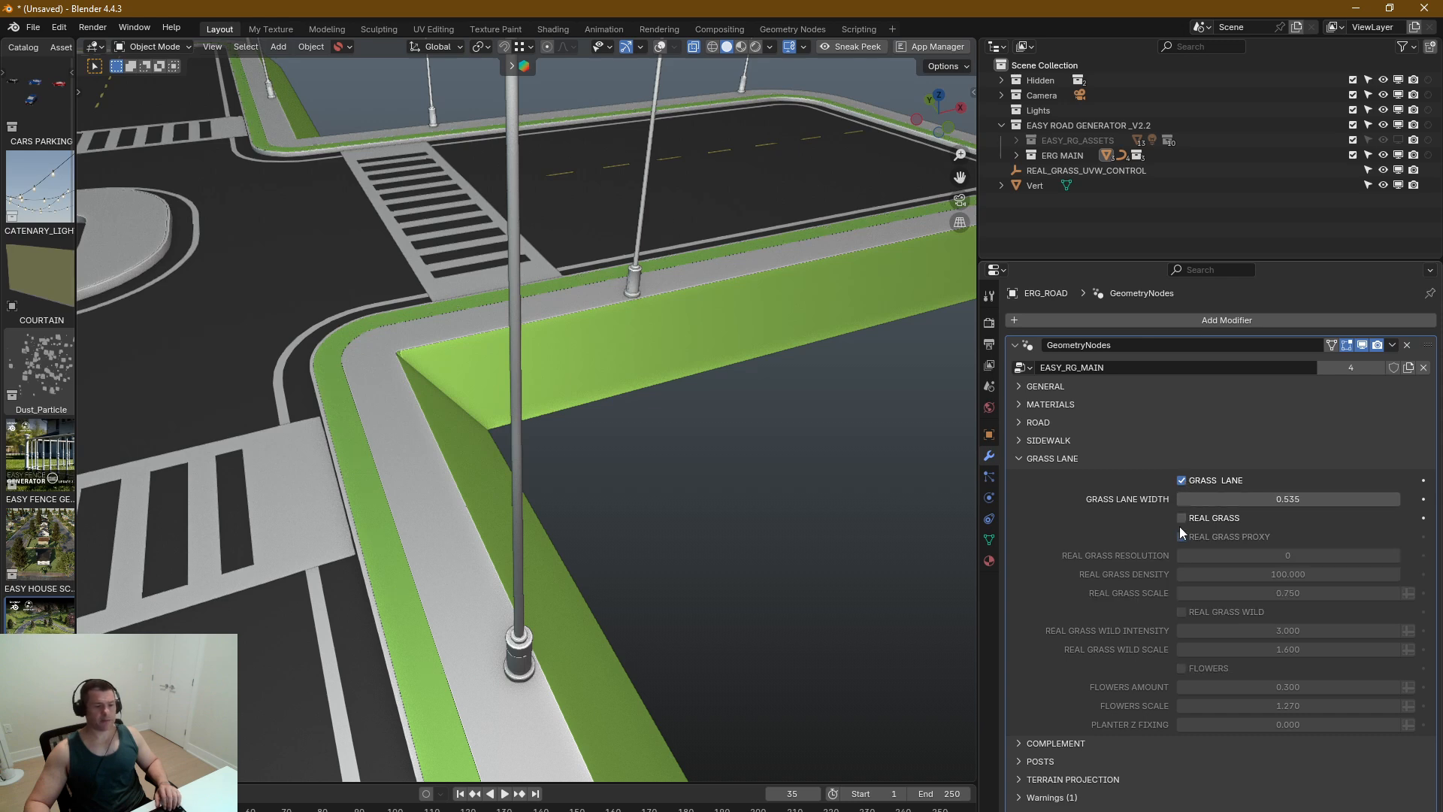
{"action": "left_click", "coordinate": [1020, 459]}
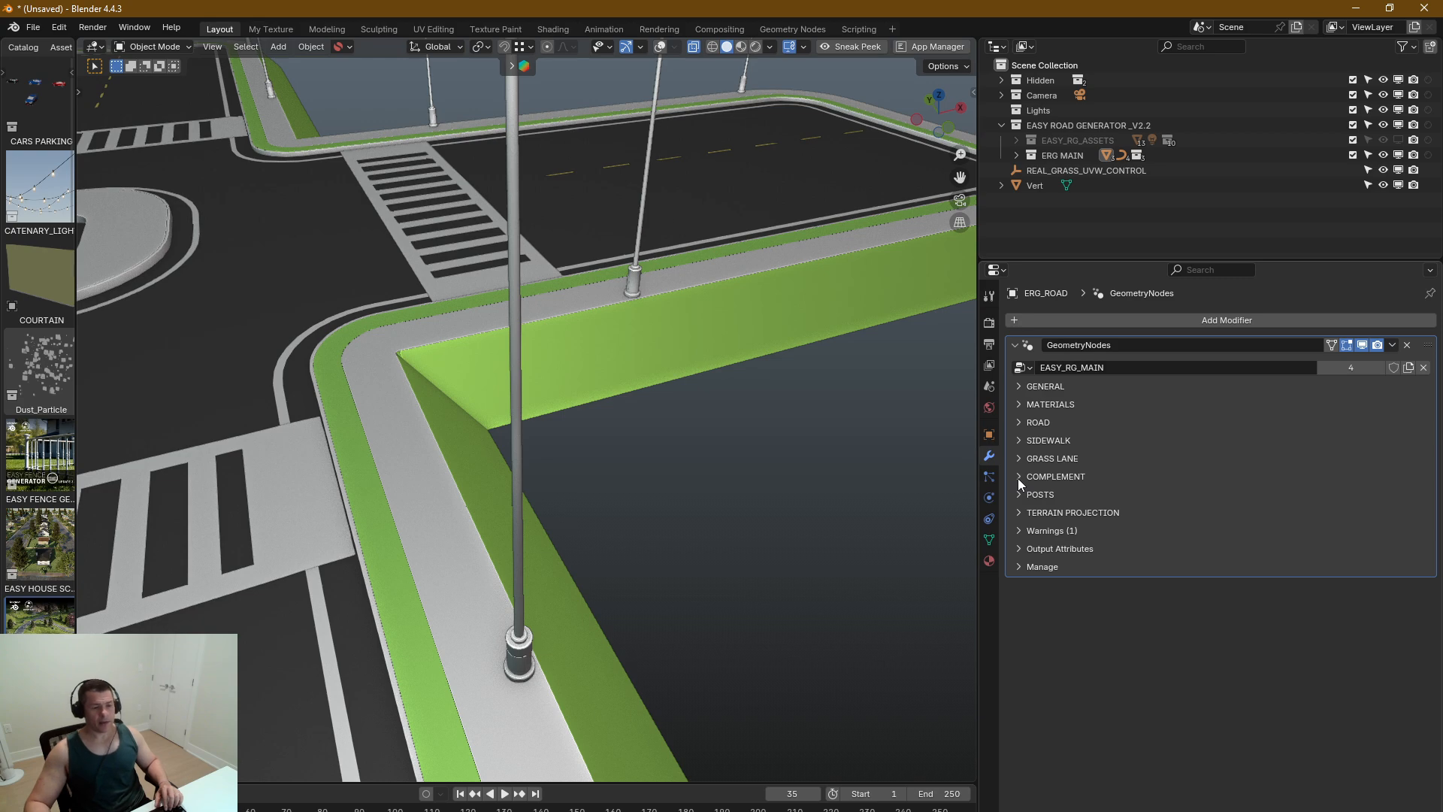
Step: Open the Complement settings and try a Complement Offset of 8.583 on the green slope at the sidewalk corner
{"action": "left_click", "coordinate": [1018, 478]}
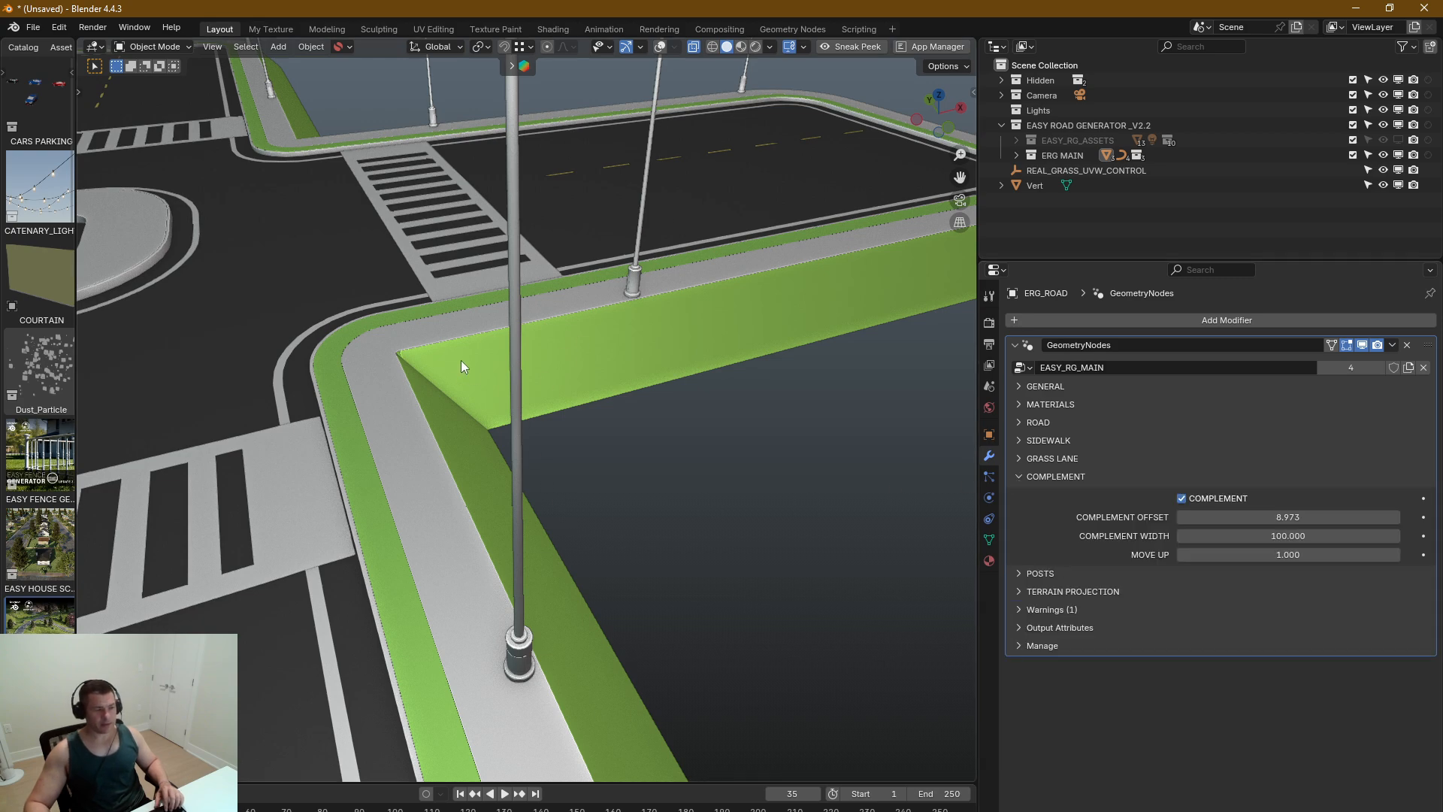
{"action": "middle_click_drag", "start_coordinate": [461, 360], "coordinate": [412, 329]}
{"action": "scroll", "coordinate": [464, 381], "scroll_direction": "up", "scroll_amount": 4}
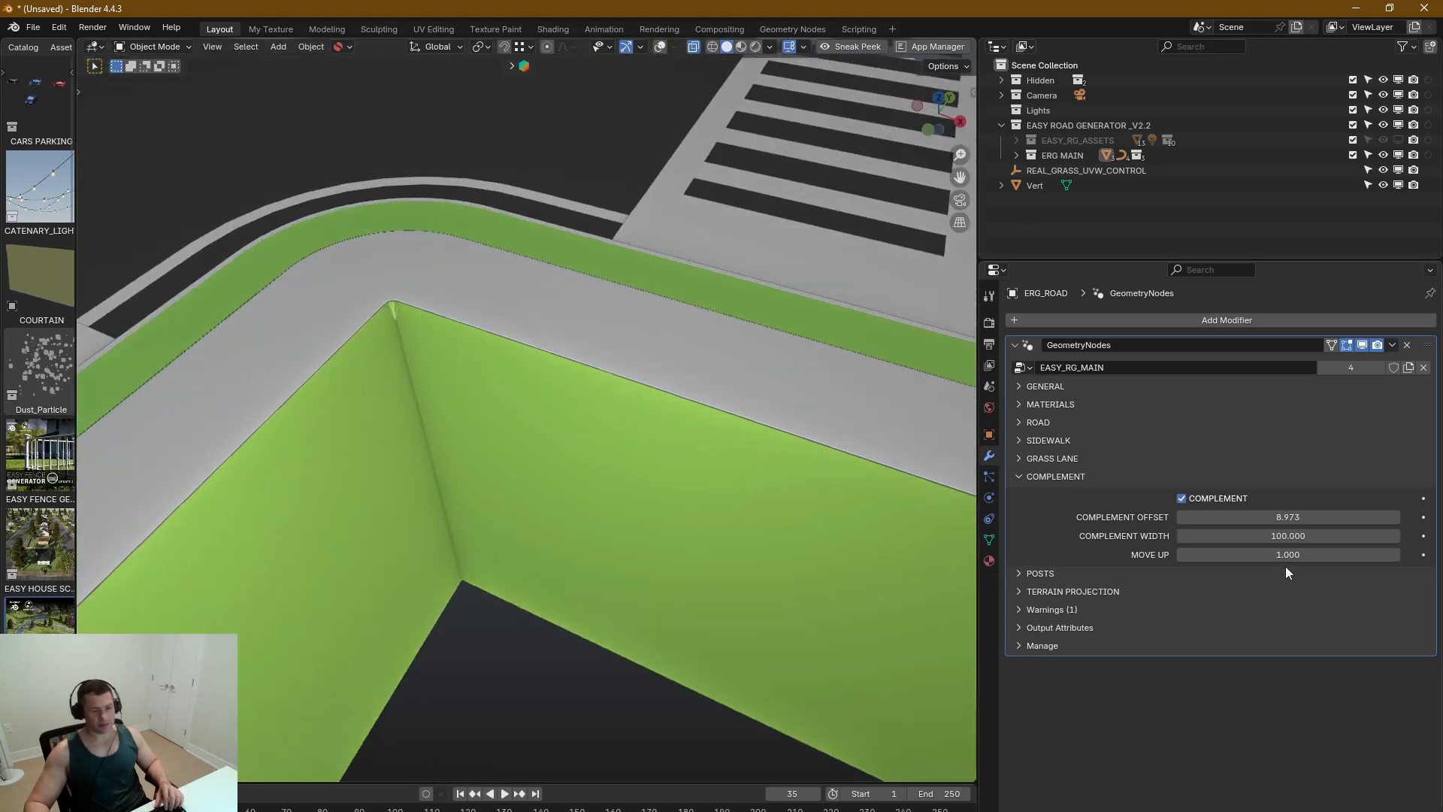
{"action": "mouse_move", "coordinate": [1281, 517]}
{"action": "left_mouse_down"}
{"action": "mouse_move", "coordinate": [1217, 517]}
{"action": "mouse_move", "coordinate": [1255, 517]}
{"action": "left_mouse_up"}
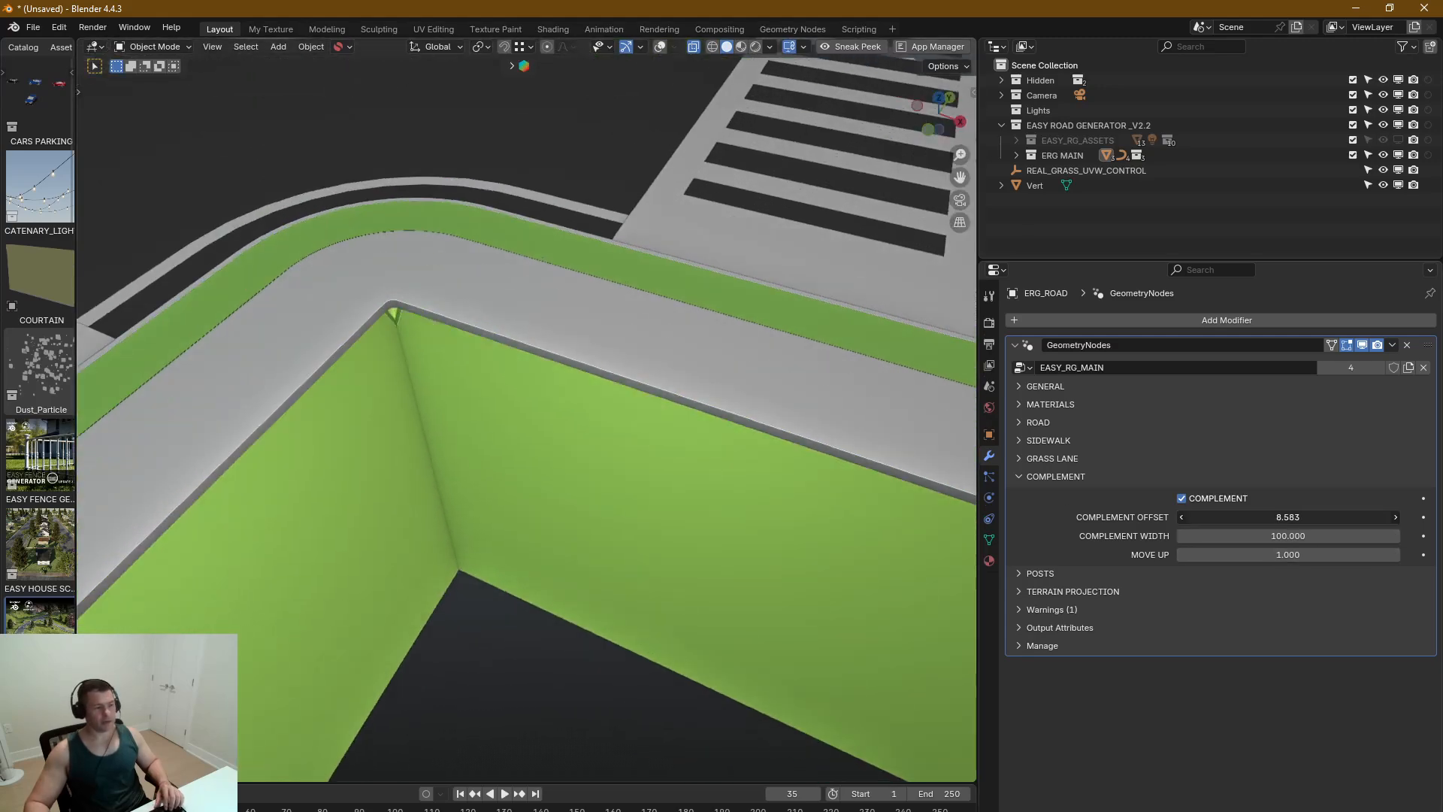
{"action": "right_click", "coordinate": [1281, 517]}
Step: Set the Complement Offset to 10.923 while viewing the inner sidewalk corner from above
{"action": "scroll", "coordinate": [570, 434], "scroll_direction": "down", "scroll_amount": 3}
{"action": "middle_click_drag", "start_coordinate": [452, 447], "coordinate": [483, 383], "text": "shift"}
{"action": "scroll", "coordinate": [381, 281], "scroll_direction": "up", "scroll_amount": 5}
{"action": "middle_click_drag", "start_coordinate": [378, 281], "coordinate": [498, 380]}
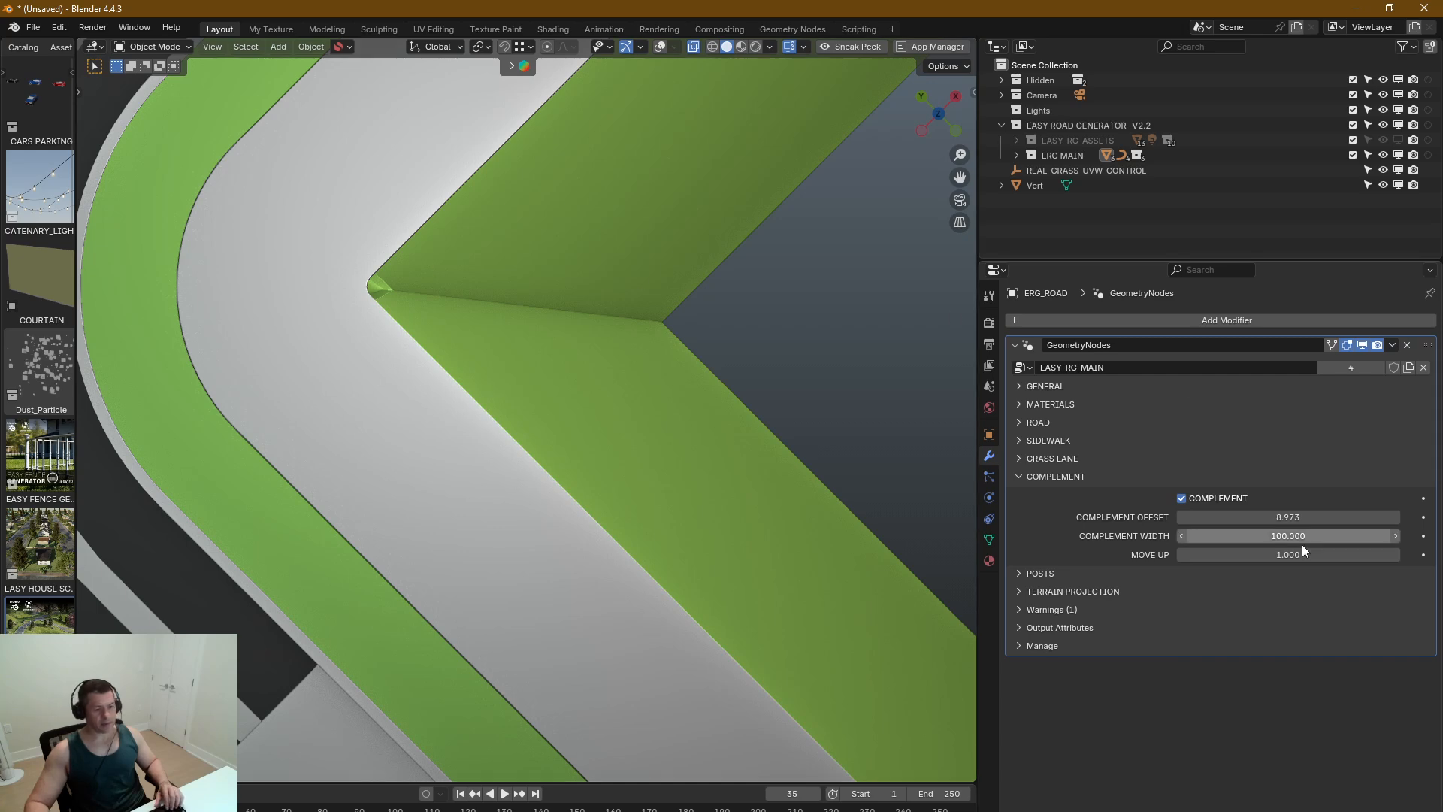
{"action": "left_click_drag", "start_coordinate": [1287, 517], "coordinate": [1328, 517]}
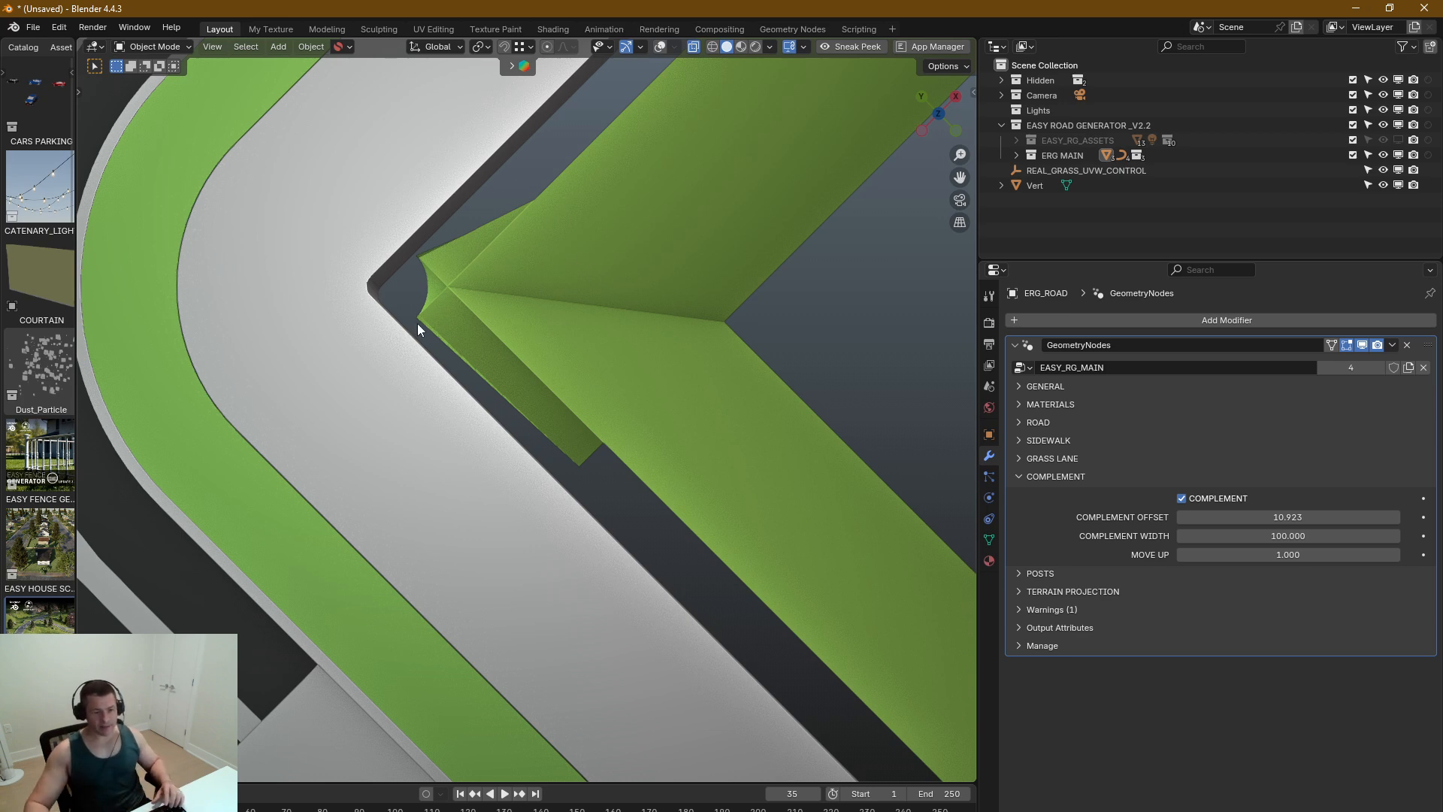
Step: Set the Complement Width to 137.8 and check the slope along the whole intersection
{"action": "left_click_drag", "start_coordinate": [1292, 535], "coordinate": [1339, 535]}
{"action": "scroll", "coordinate": [561, 358], "scroll_direction": "down", "scroll_amount": 6}
{"action": "middle_click_drag", "start_coordinate": [495, 319], "coordinate": [459, 260]}
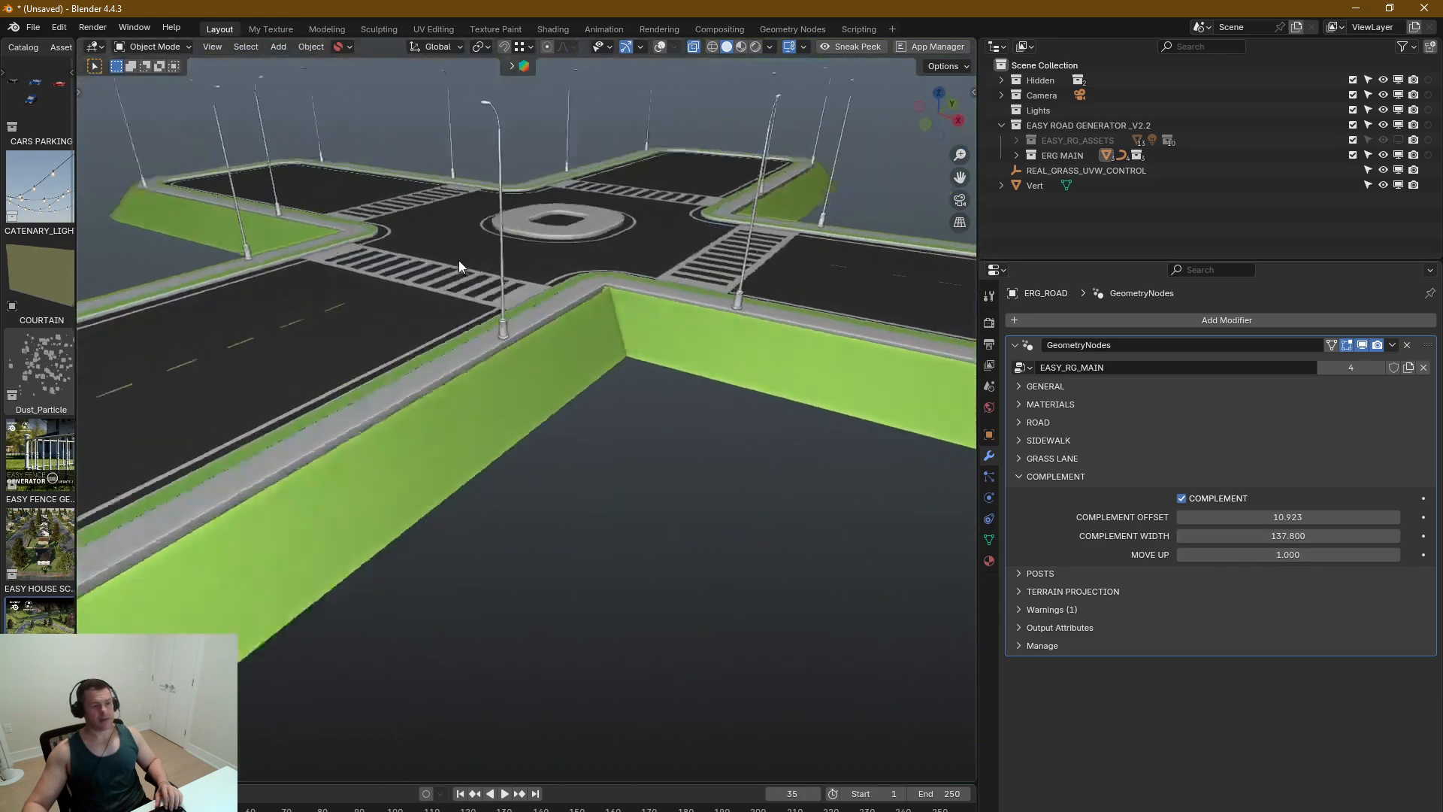
{"action": "scroll", "coordinate": [458, 260], "scroll_direction": "up", "scroll_amount": 1}
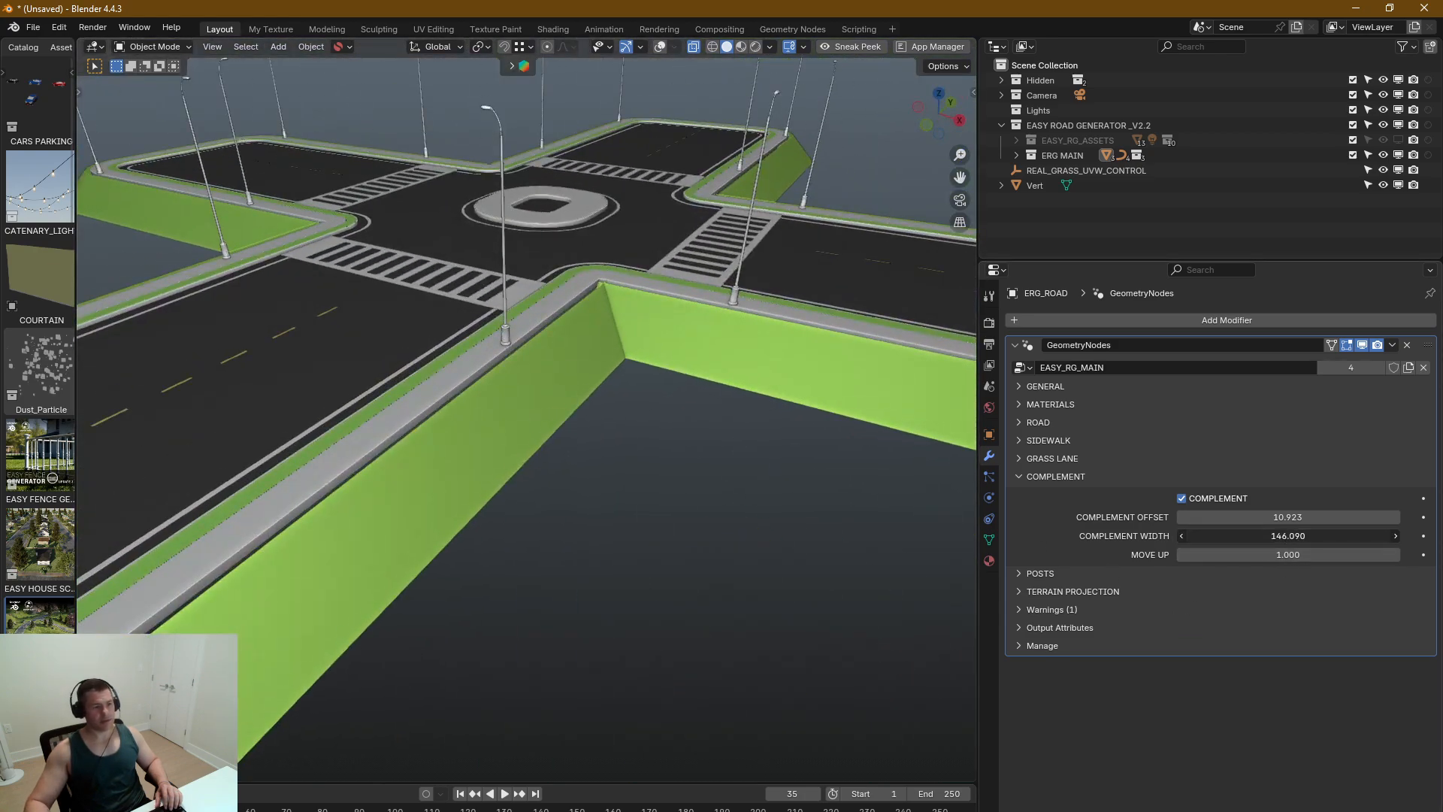
{"action": "mouse_move", "coordinate": [1288, 553]}
{"action": "left_mouse_down"}
{"action": "mouse_move", "coordinate": [1322, 554]}
{"action": "mouse_move", "coordinate": [1287, 553]}
{"action": "left_mouse_up"}
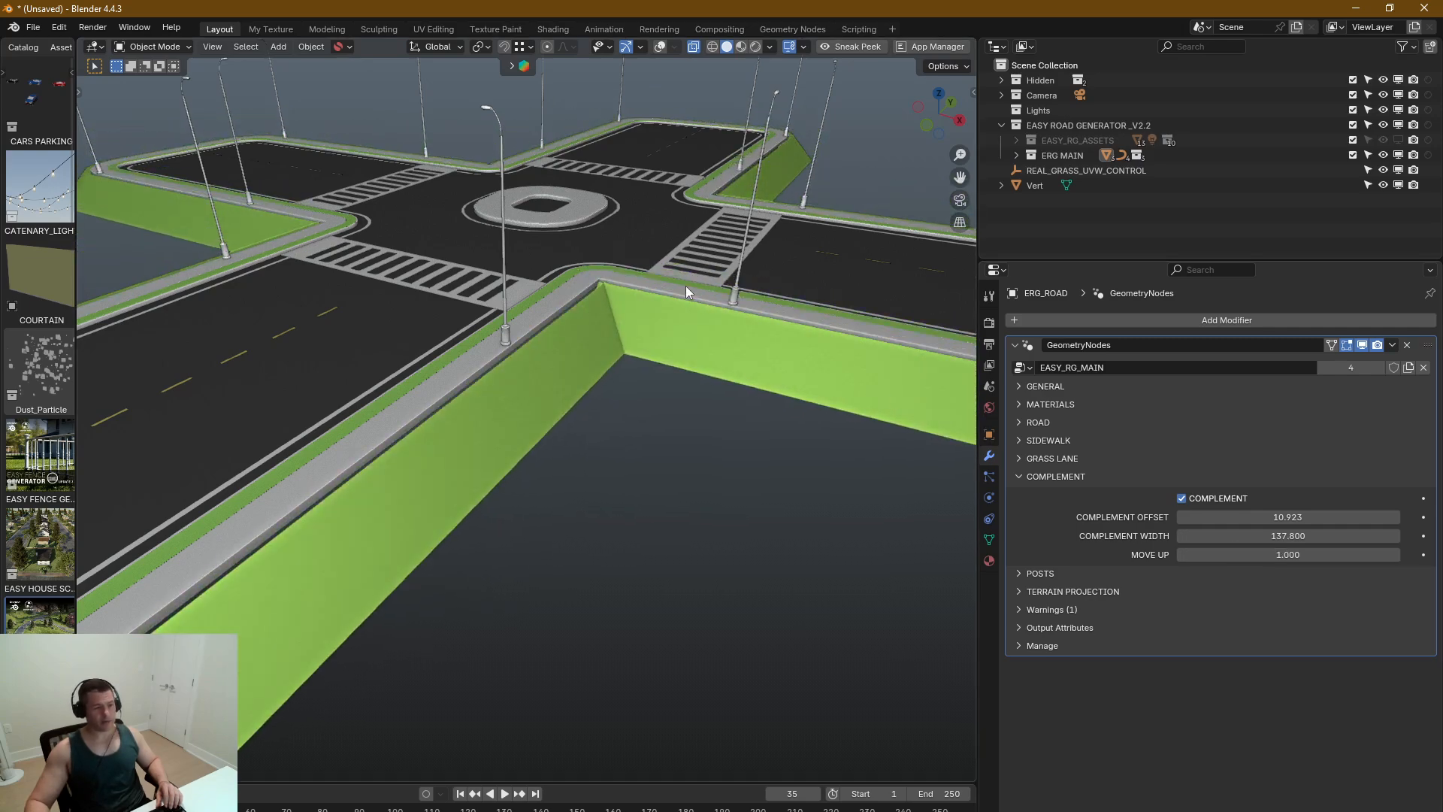
Step: Set the Complement Offset to 7.573 and its Move Up to 0.52 so the slope meets the sidewalk edge
{"action": "scroll", "coordinate": [626, 282], "scroll_direction": "up", "scroll_amount": 4}
{"action": "middle_click_drag", "start_coordinate": [567, 292], "coordinate": [777, 392]}
{"action": "left_click_drag", "start_coordinate": [1309, 518], "coordinate": [1273, 553]}
{"action": "scroll", "coordinate": [835, 442], "scroll_direction": "down", "scroll_amount": 5}
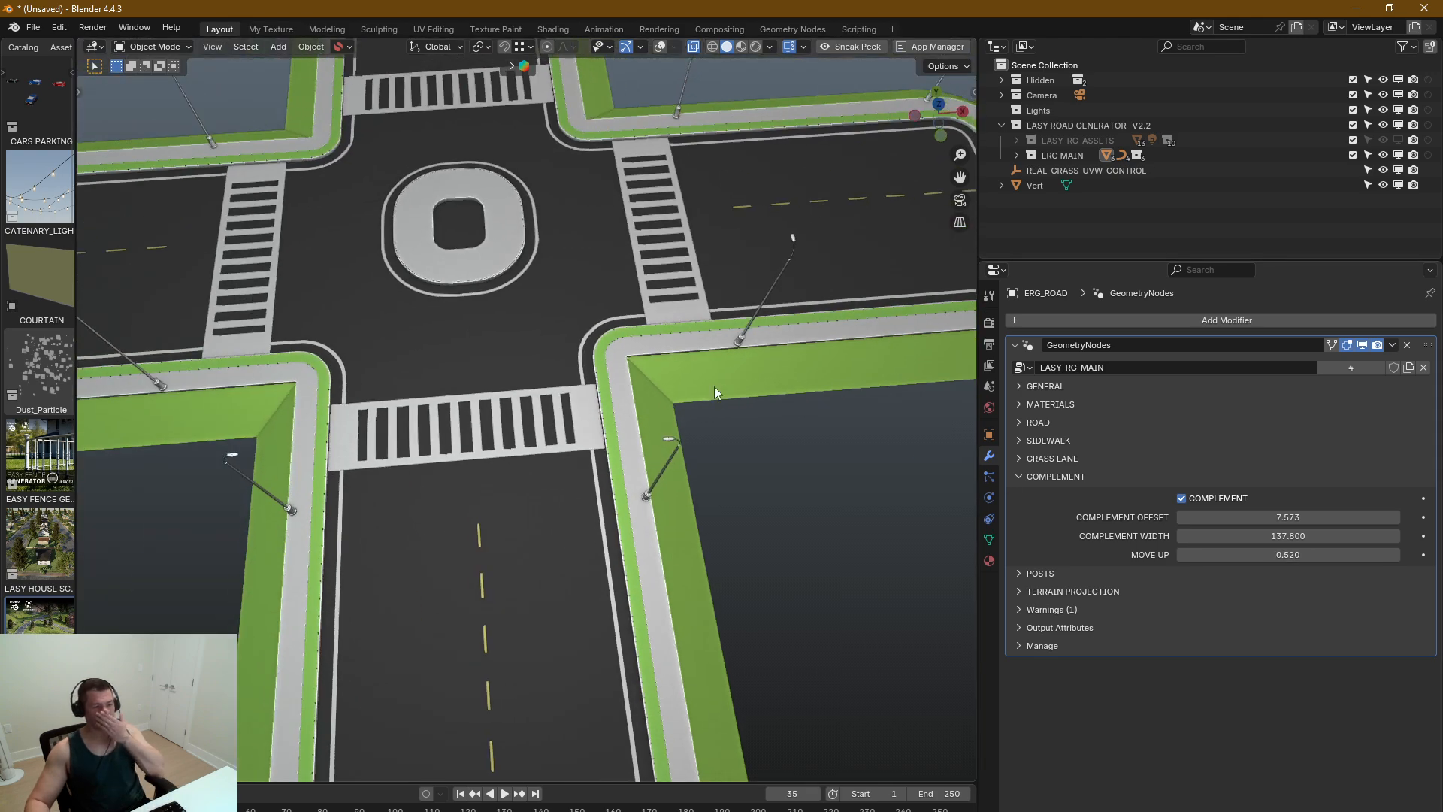
Step: Toggle the Complement off and on again to compare the road with and without the slope, and collapse its settings
{"action": "middle_click_drag", "start_coordinate": [714, 387], "coordinate": [580, 321]}
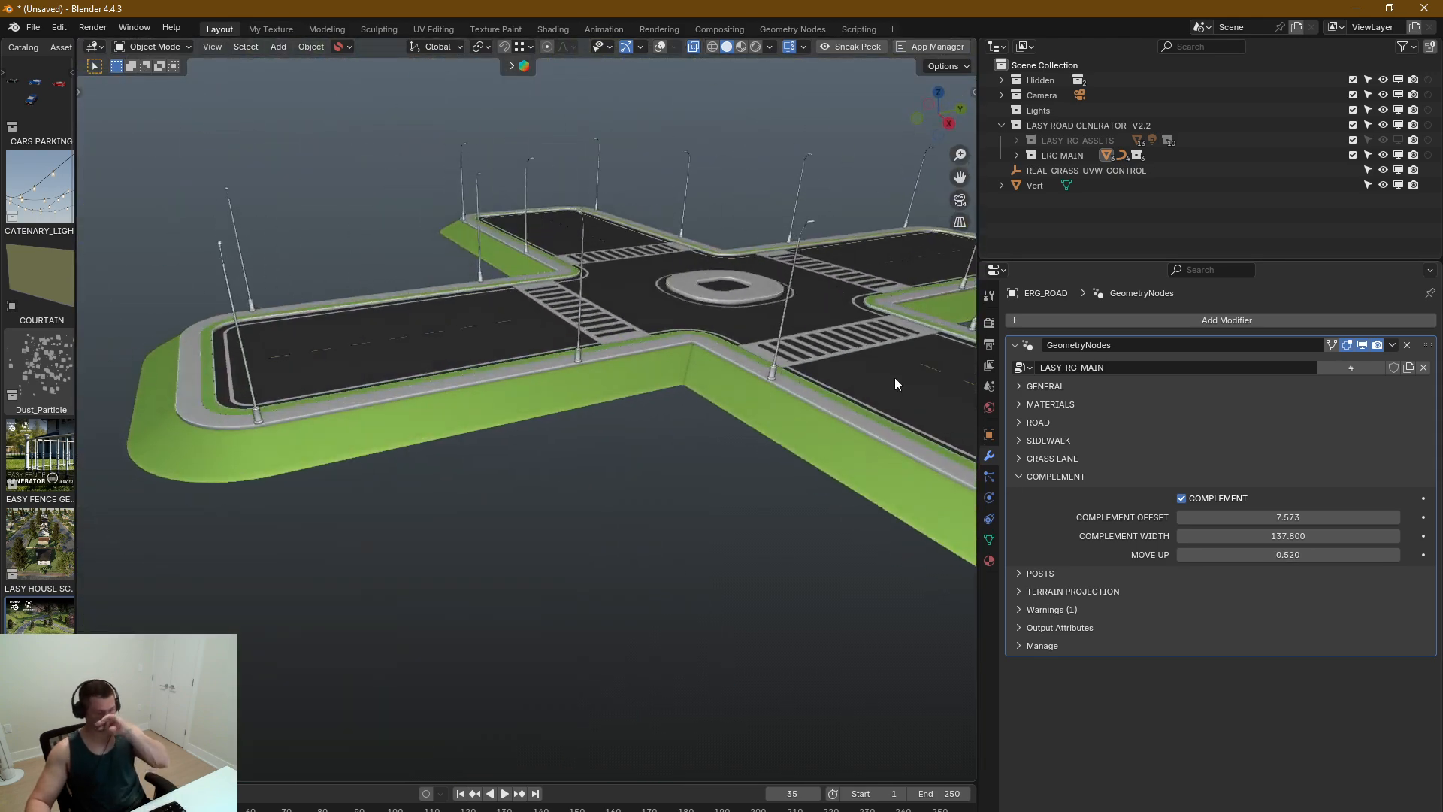
{"action": "left_click", "coordinate": [1180, 499]}
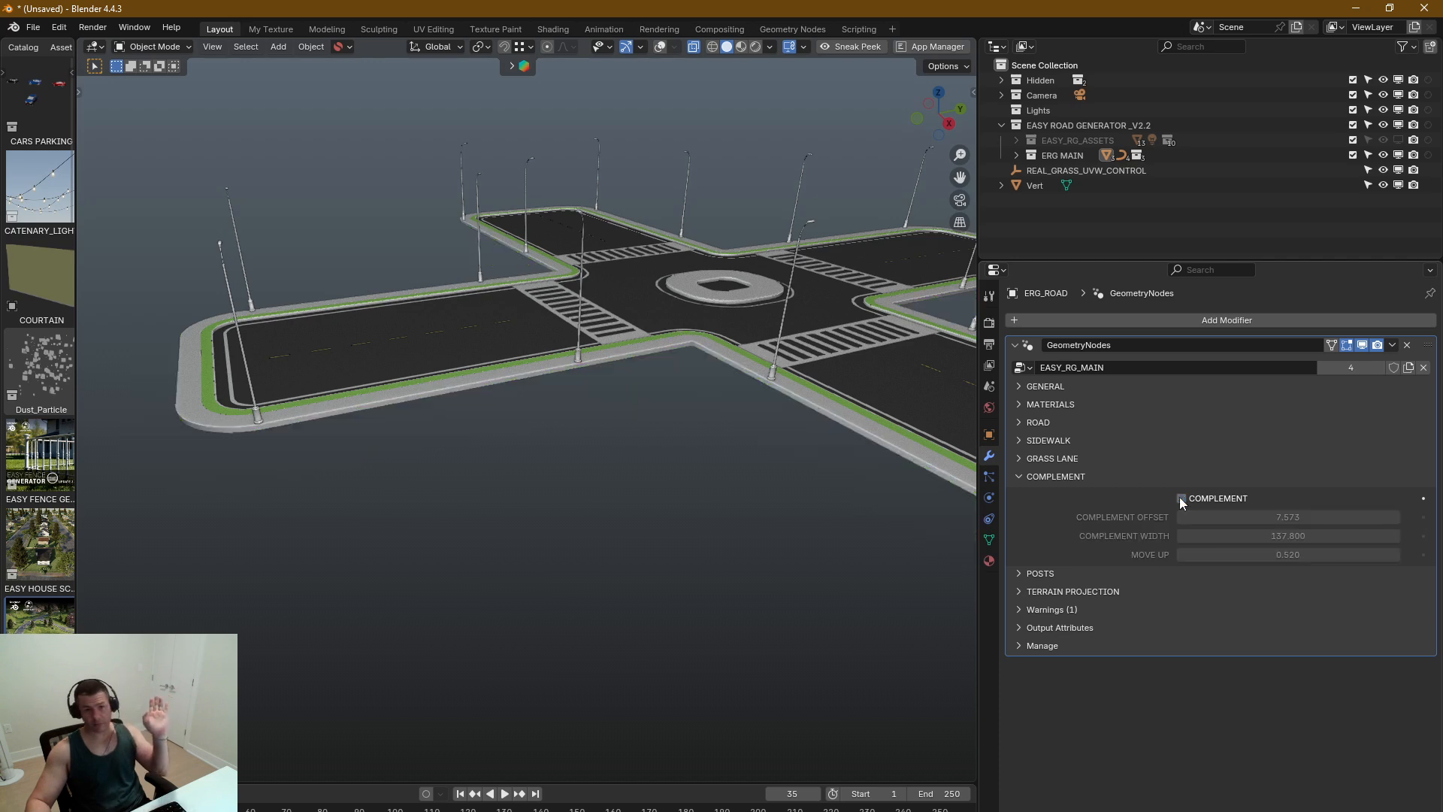
{"action": "left_click", "coordinate": [1180, 498]}
{"action": "left_click", "coordinate": [1021, 476]}
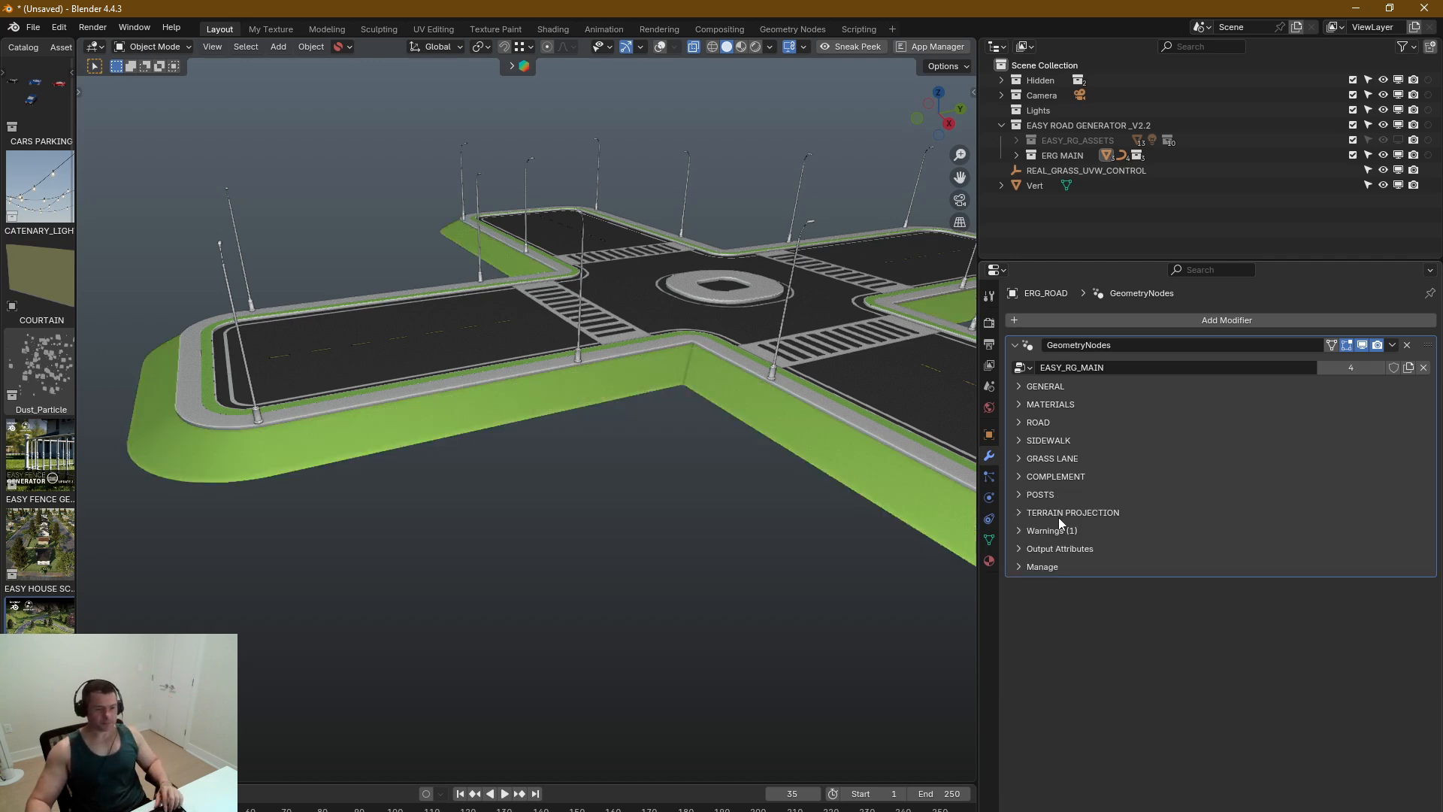
Step: Open the Posts settings and try the Posts and Posts Light options, leaving Posts on and Posts Light off
{"action": "middle_click_drag", "start_coordinate": [621, 465], "coordinate": [1164, 422]}
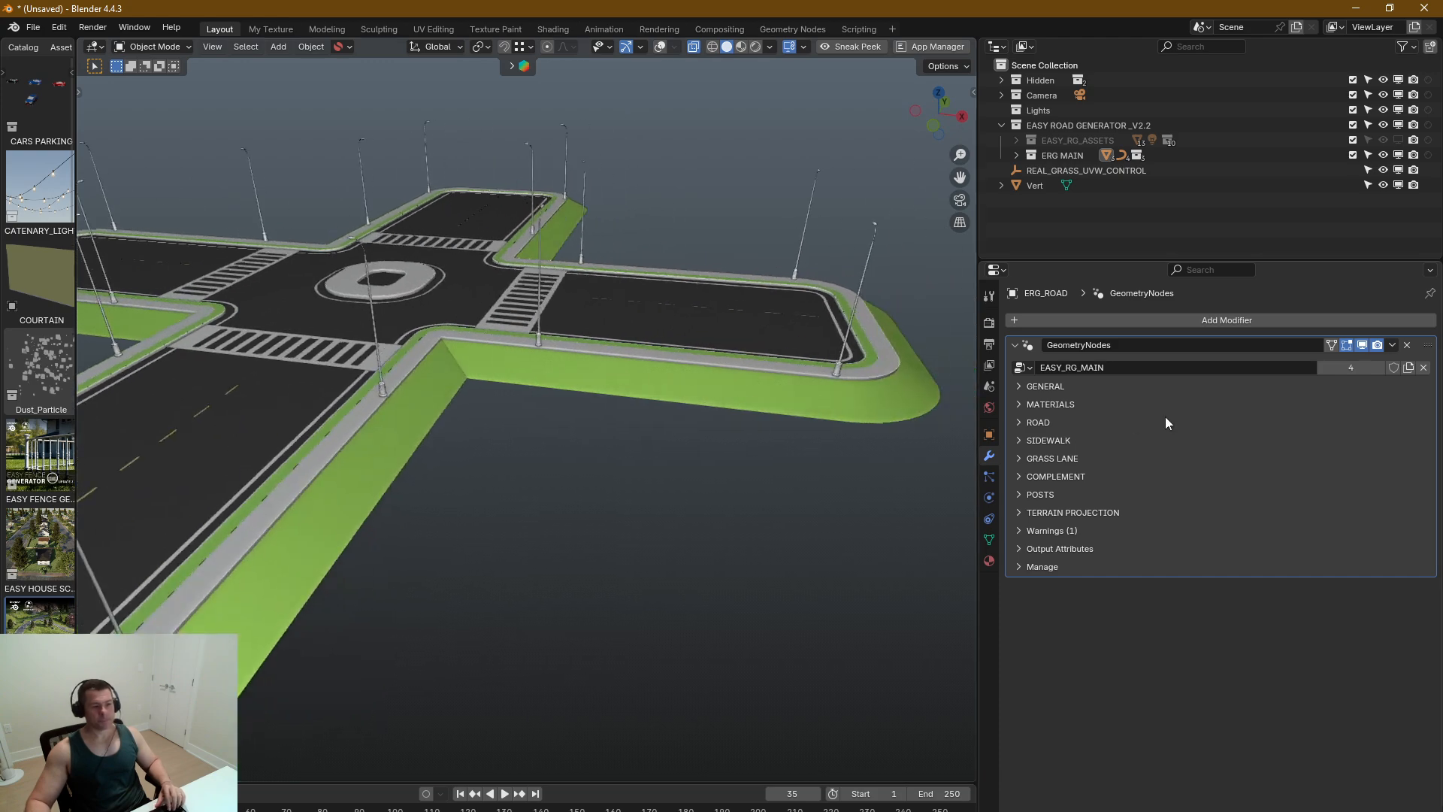
{"action": "left_click", "coordinate": [1019, 494]}
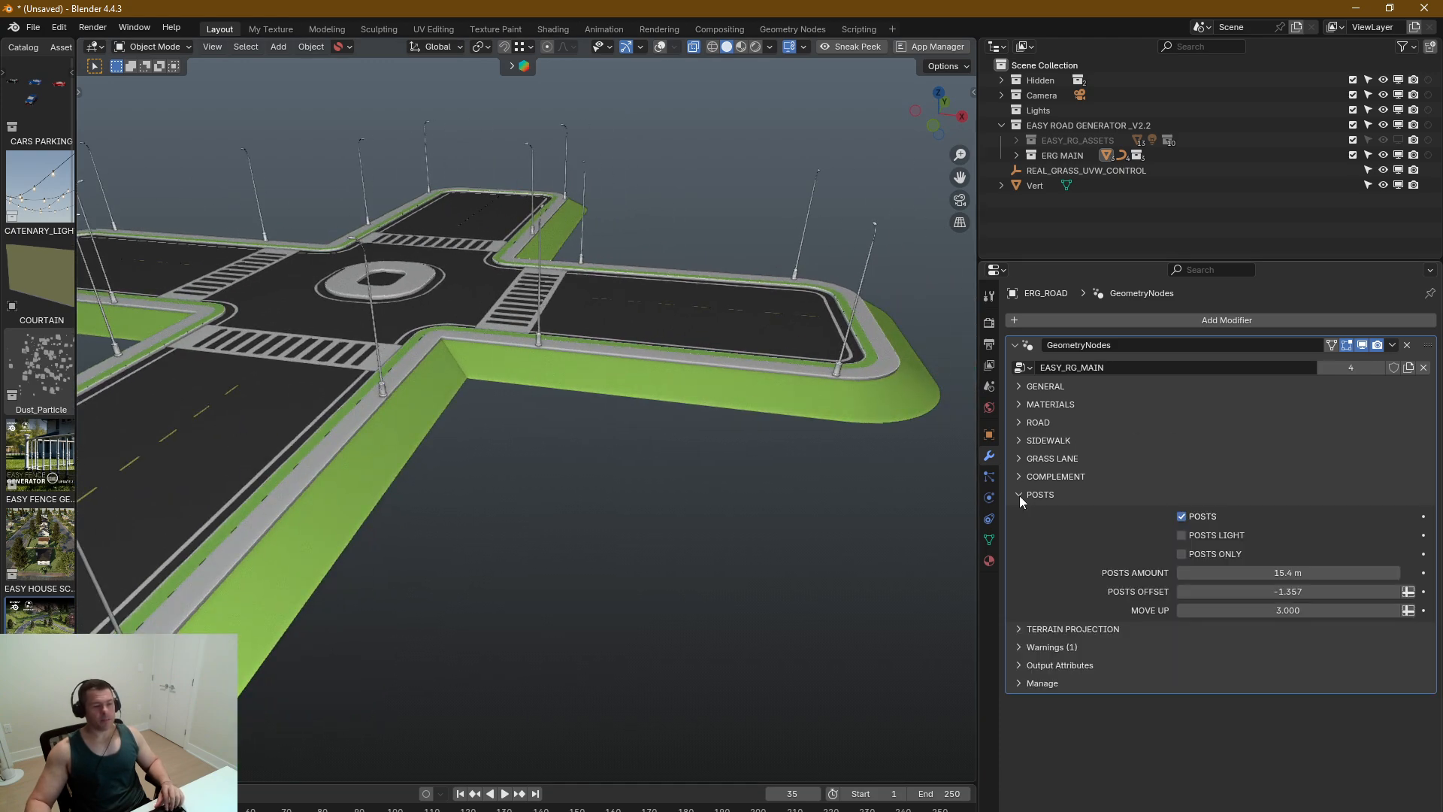
{"action": "left_click", "coordinate": [1181, 517]}
{"action": "left_click", "coordinate": [1182, 517]}
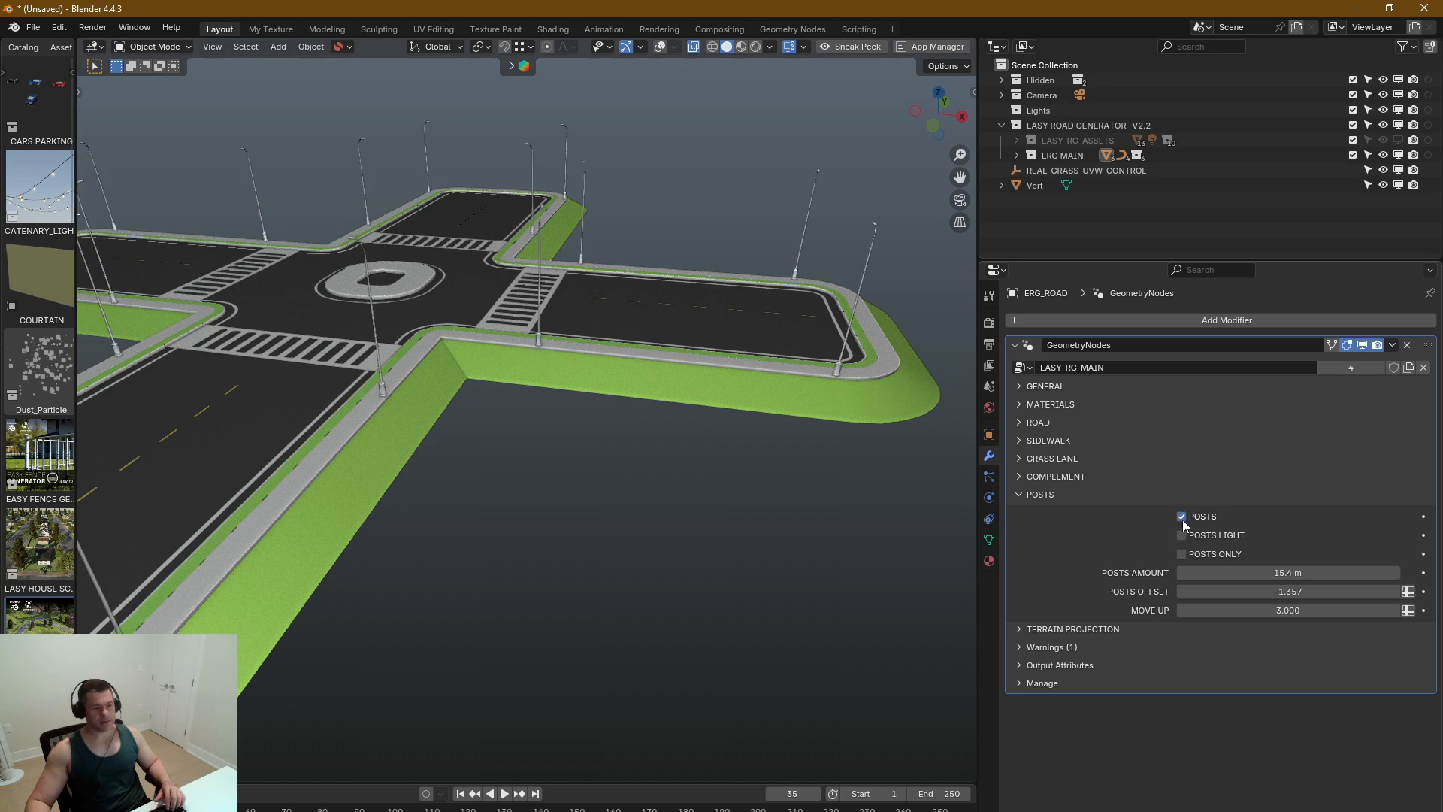
{"action": "left_click", "coordinate": [1181, 535]}
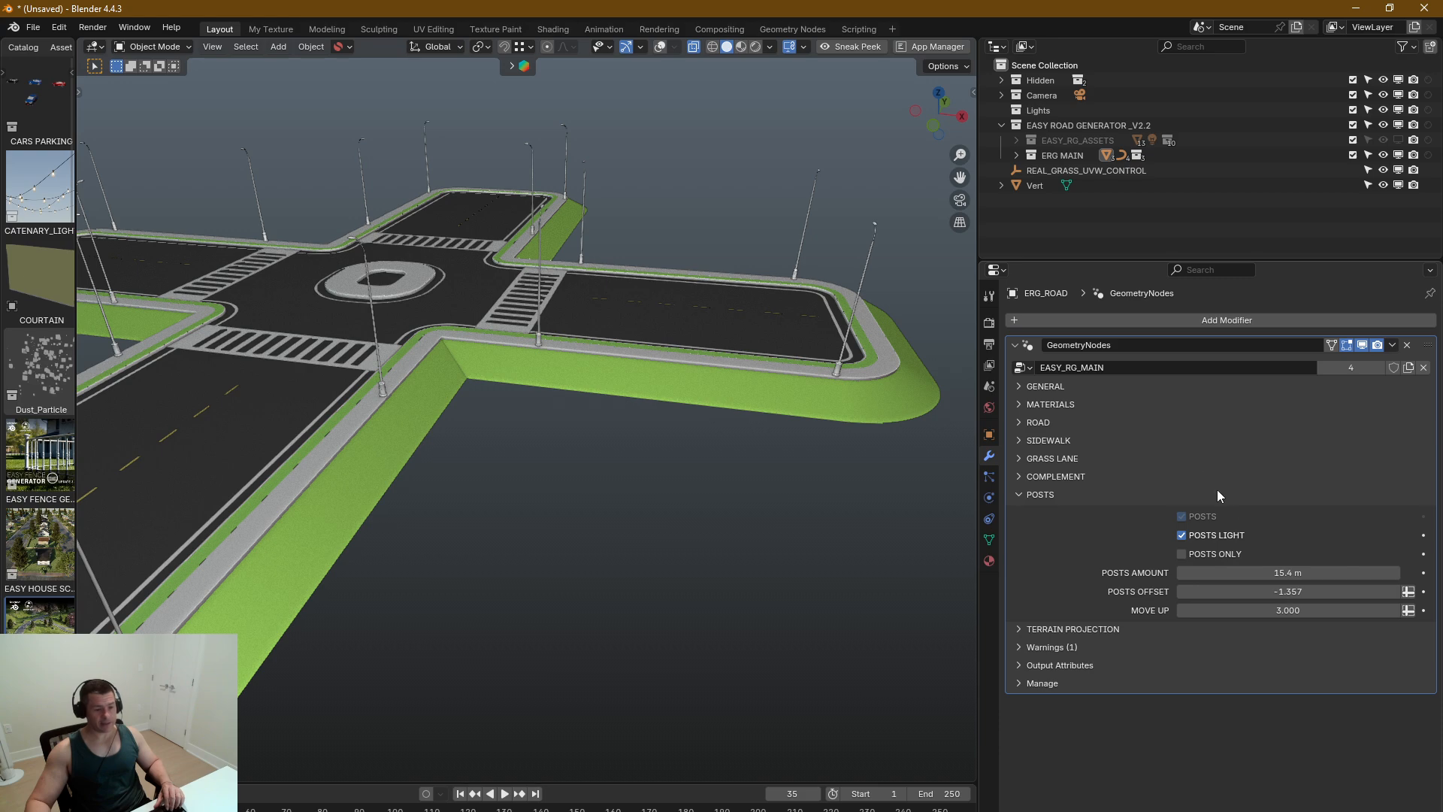
{"action": "left_click", "coordinate": [1182, 536]}
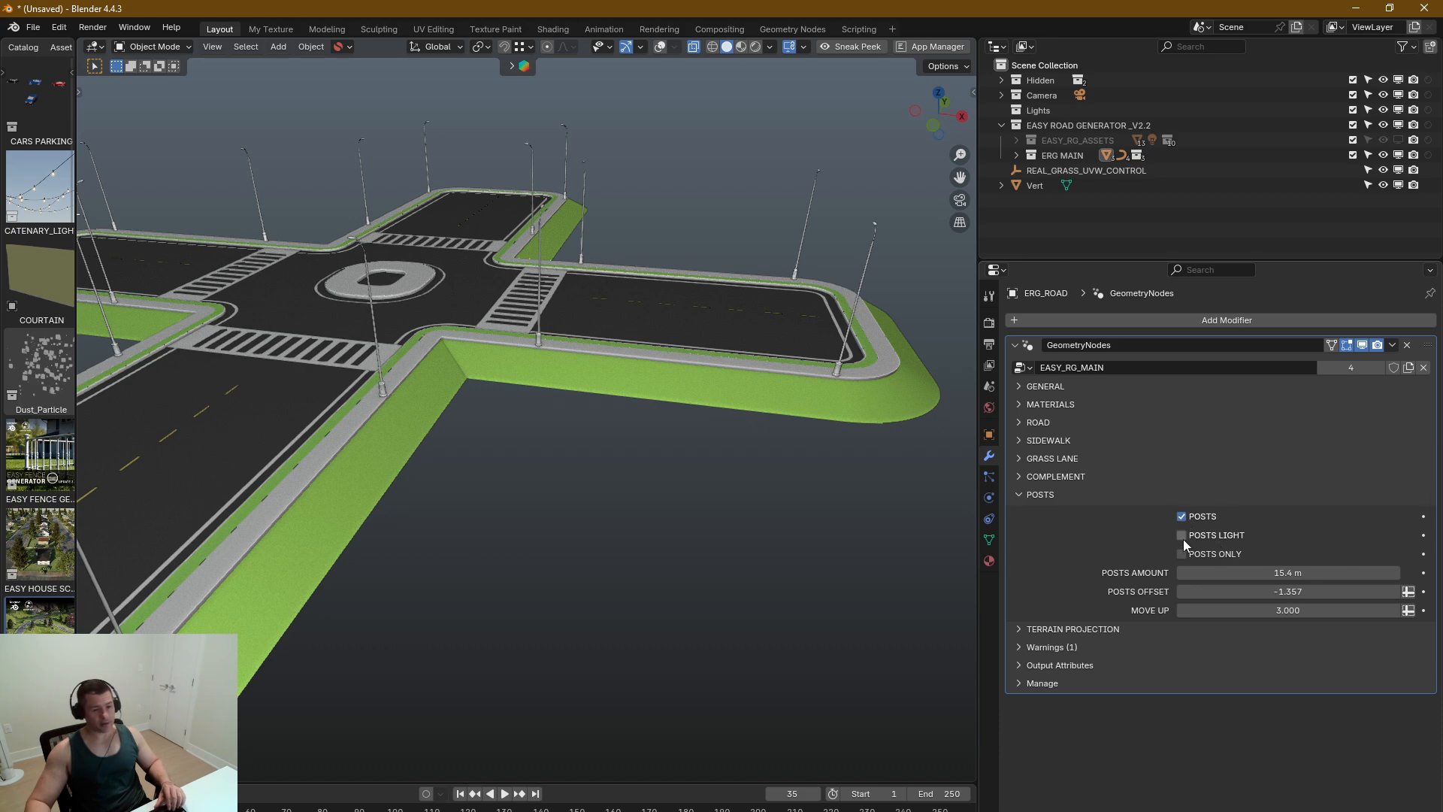
Step: View the intersection in Rendered shading and disable the Sun Disc of the world's direct Nishita sky texture
{"action": "middle_click_drag", "start_coordinate": [801, 346], "coordinate": [819, 418]}
{"action": "key", "text": "z"}
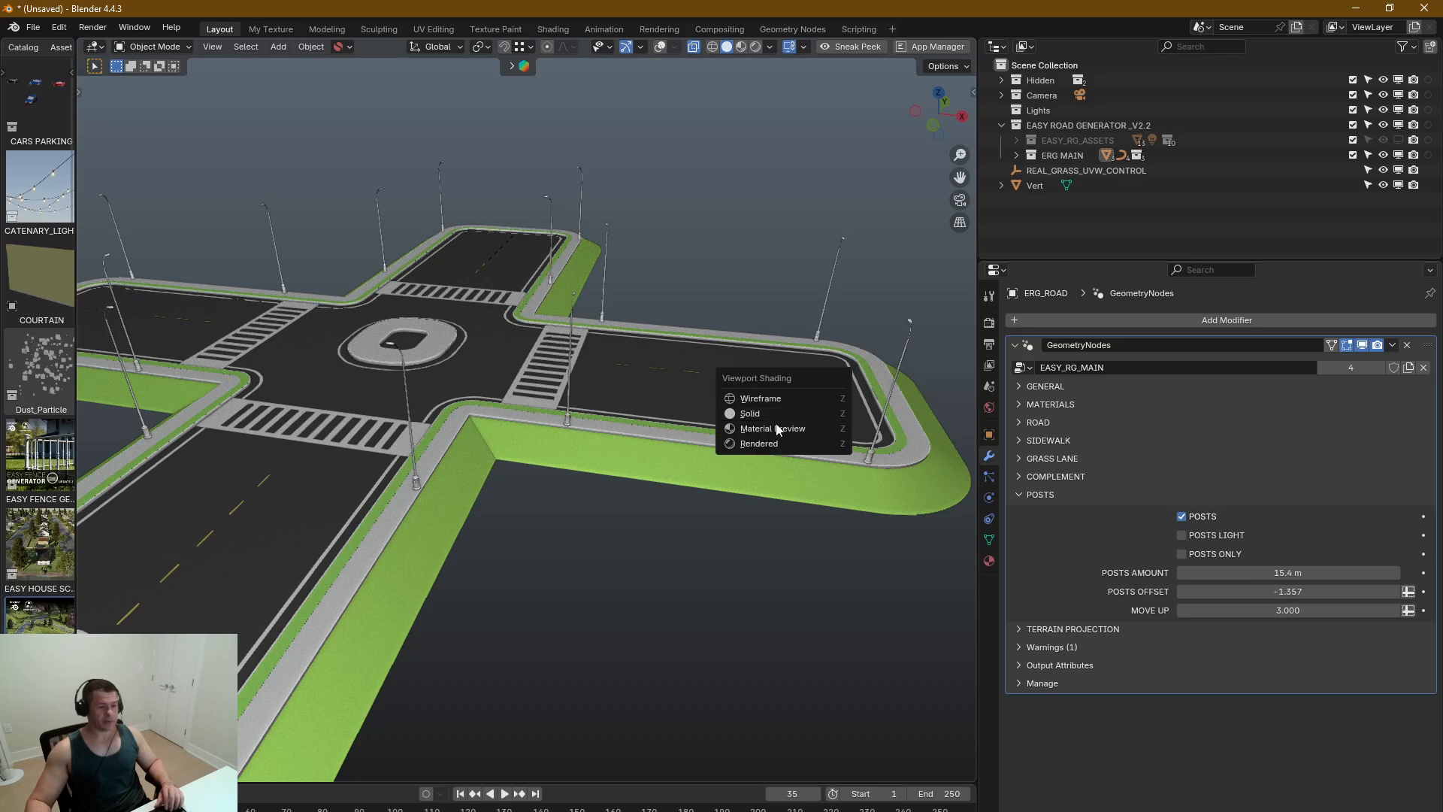
{"action": "left_click", "coordinate": [1016, 218]}
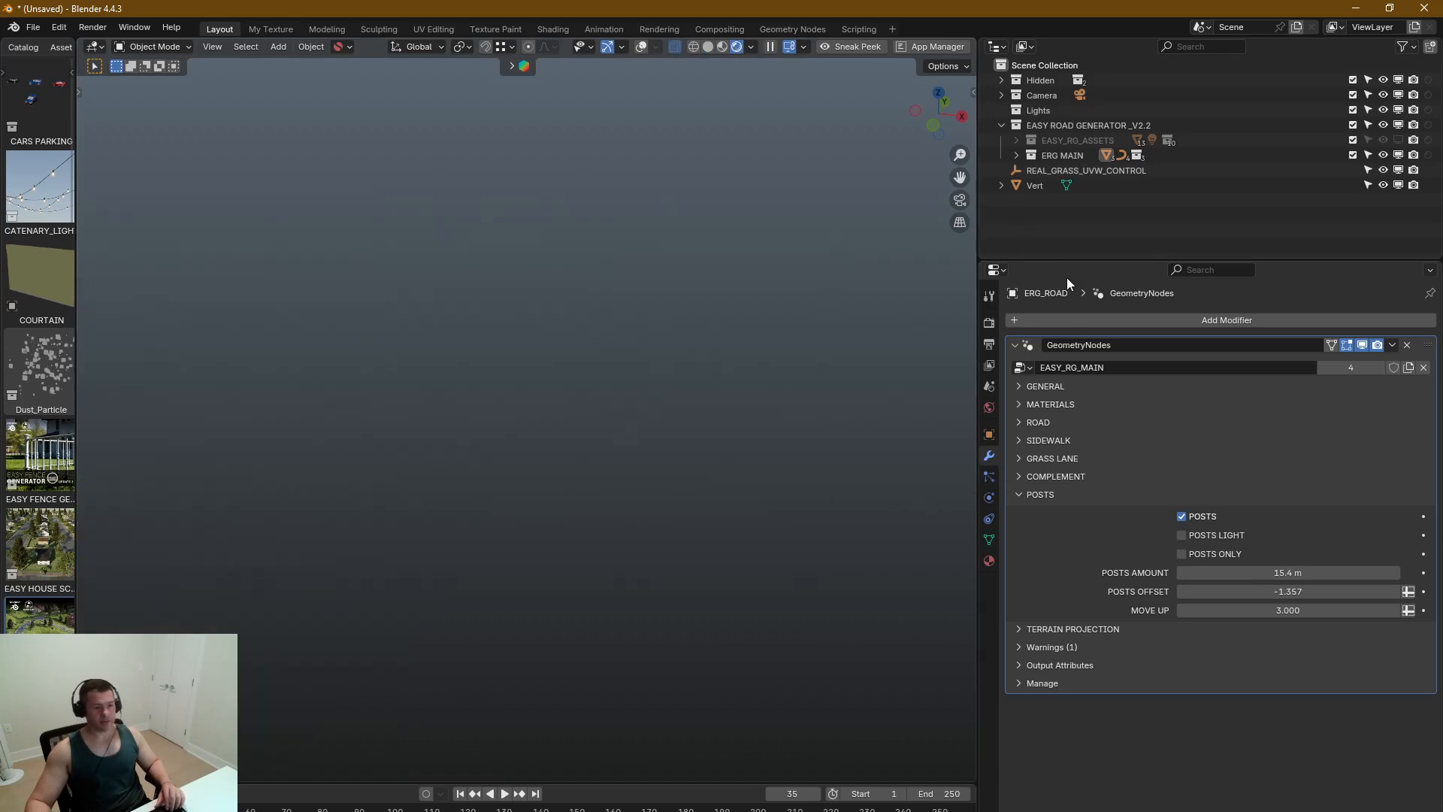
{"action": "left_click", "coordinate": [989, 407]}
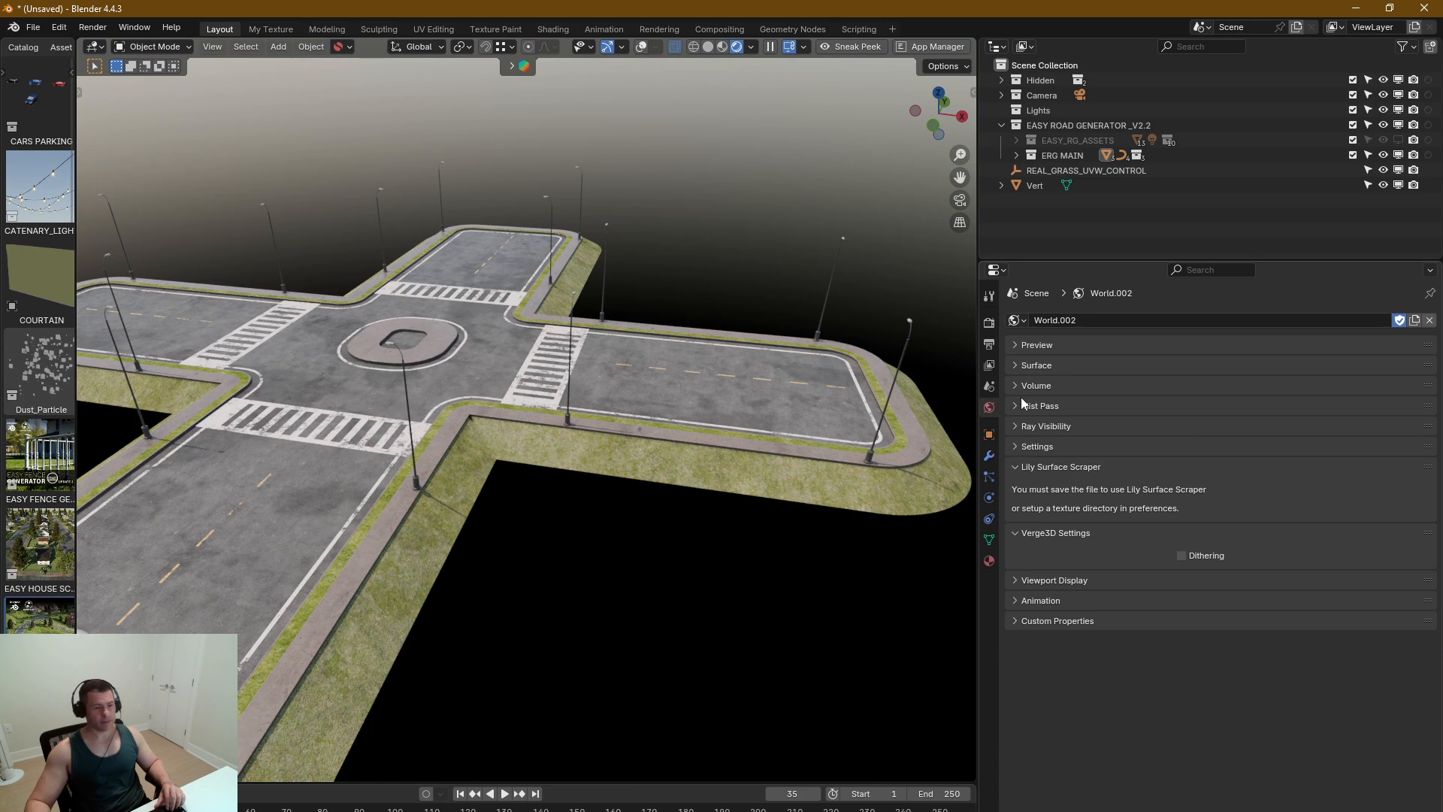
{"action": "left_click", "coordinate": [1014, 366]}
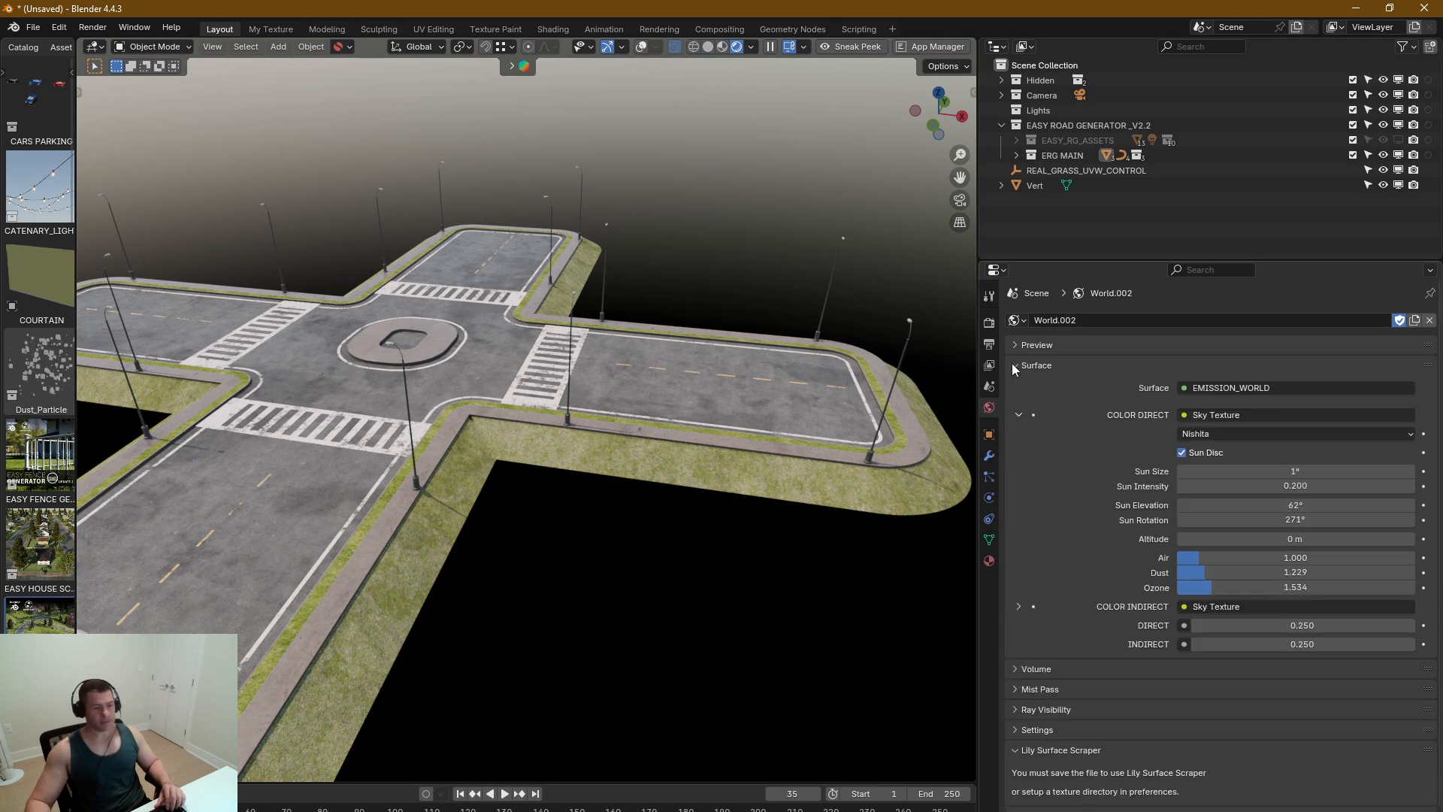
{"action": "left_click", "coordinate": [1183, 453]}
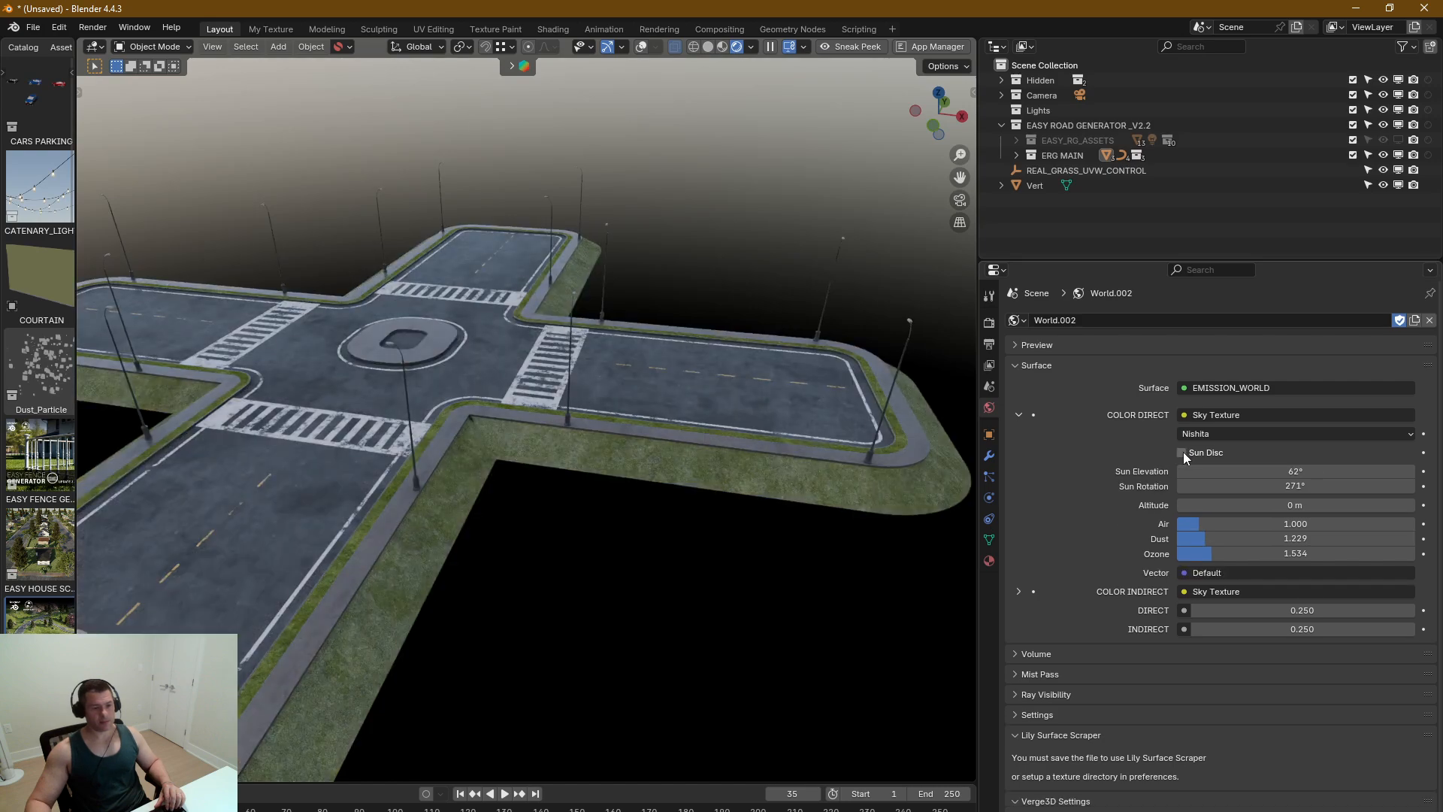
Step: Turn the Posts Light option of the road modifier on and off to compare the post lighting under the current sky
{"action": "left_click", "coordinate": [988, 457]}
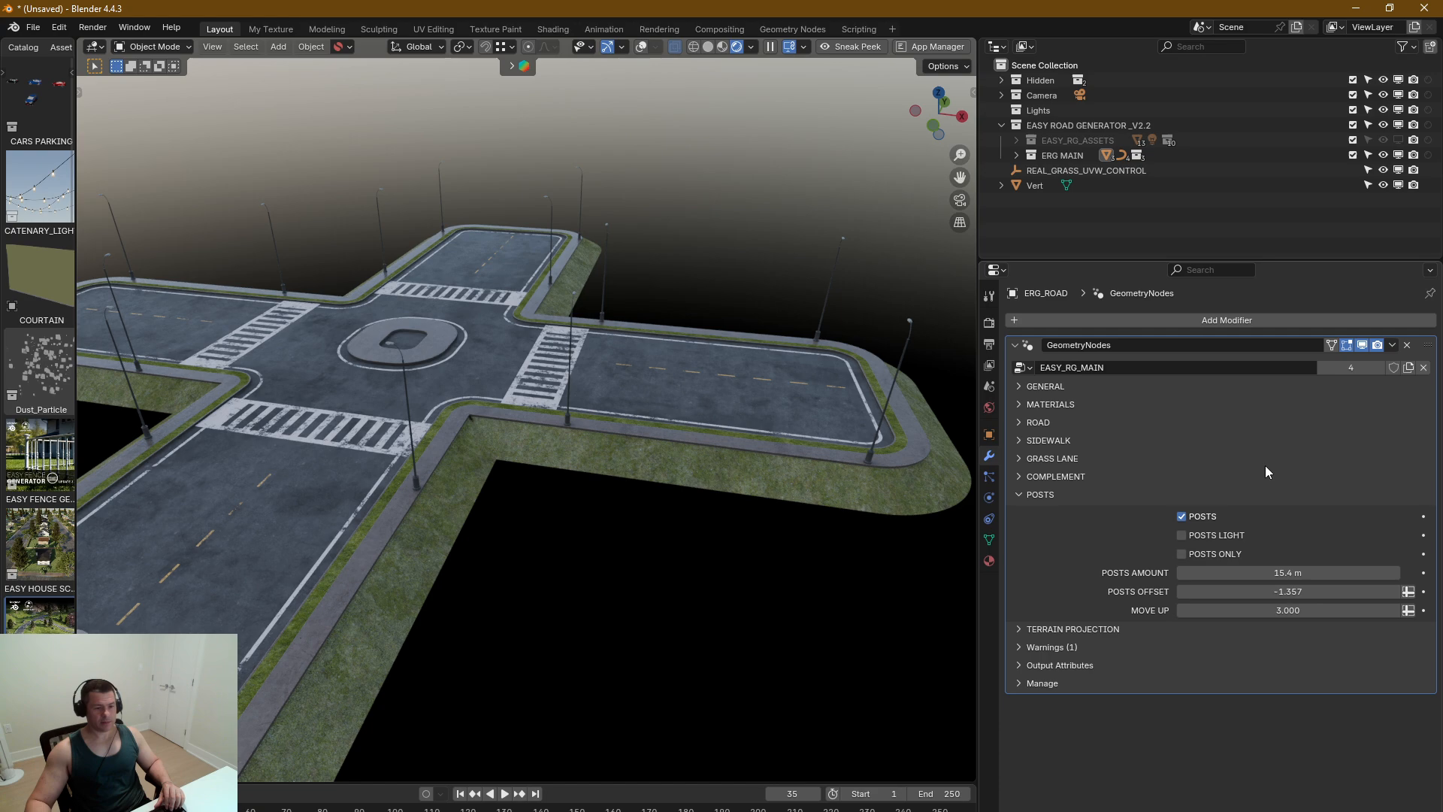
{"action": "left_click", "coordinate": [1180, 535]}
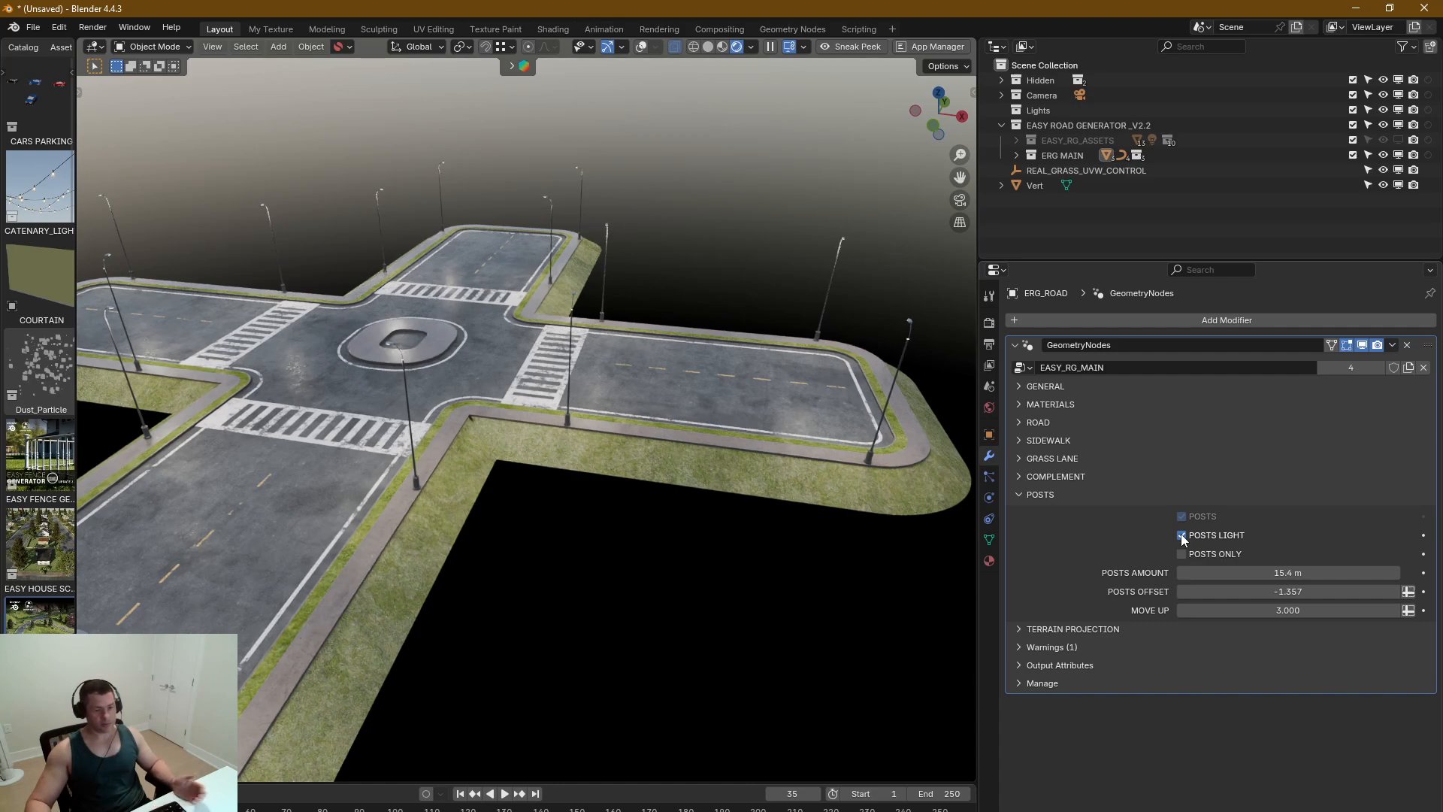
{"action": "left_click", "coordinate": [1181, 535]}
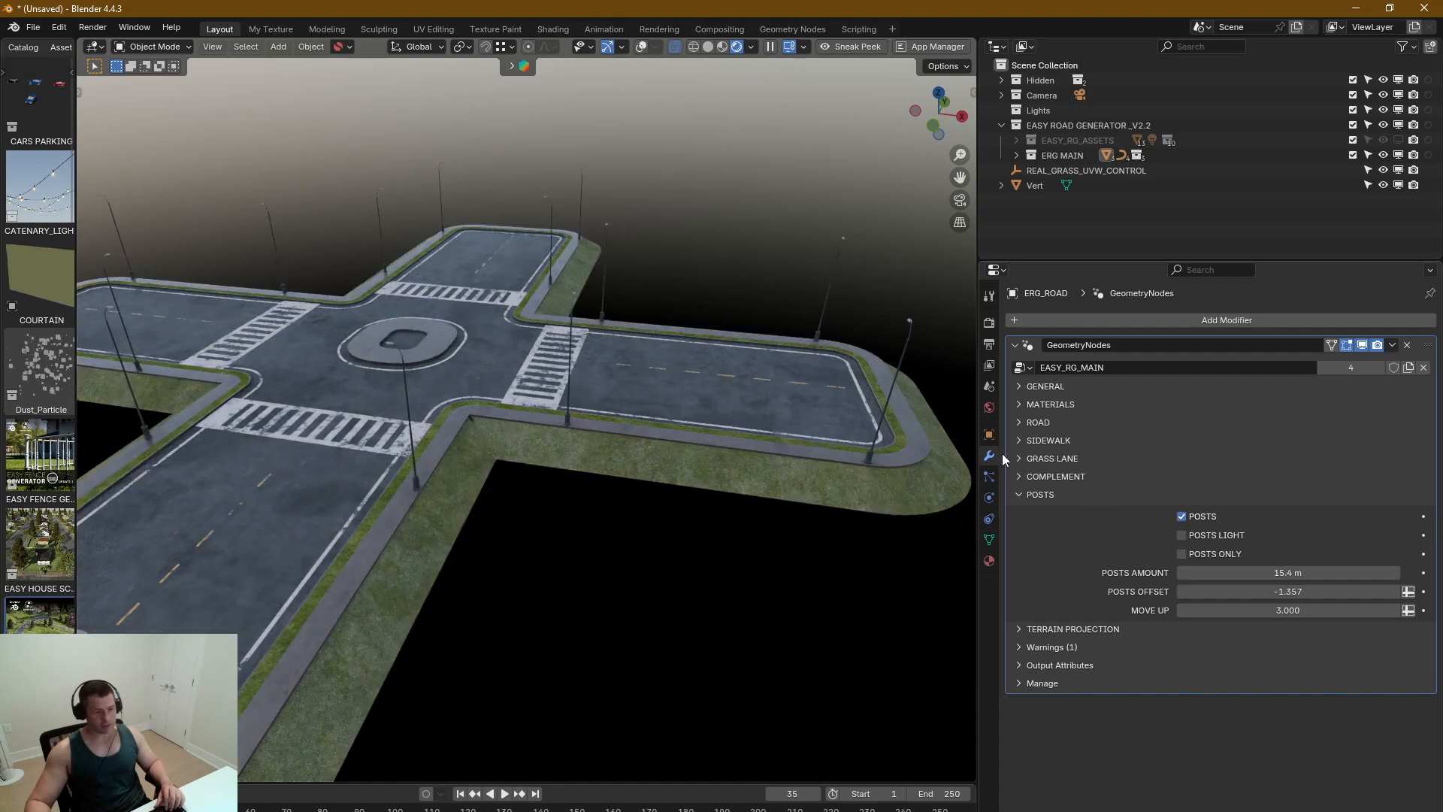
Step: Set both the Direct and Indirect strengths of the world surface to 0 to black out the sky
{"action": "left_click", "coordinate": [989, 407]}
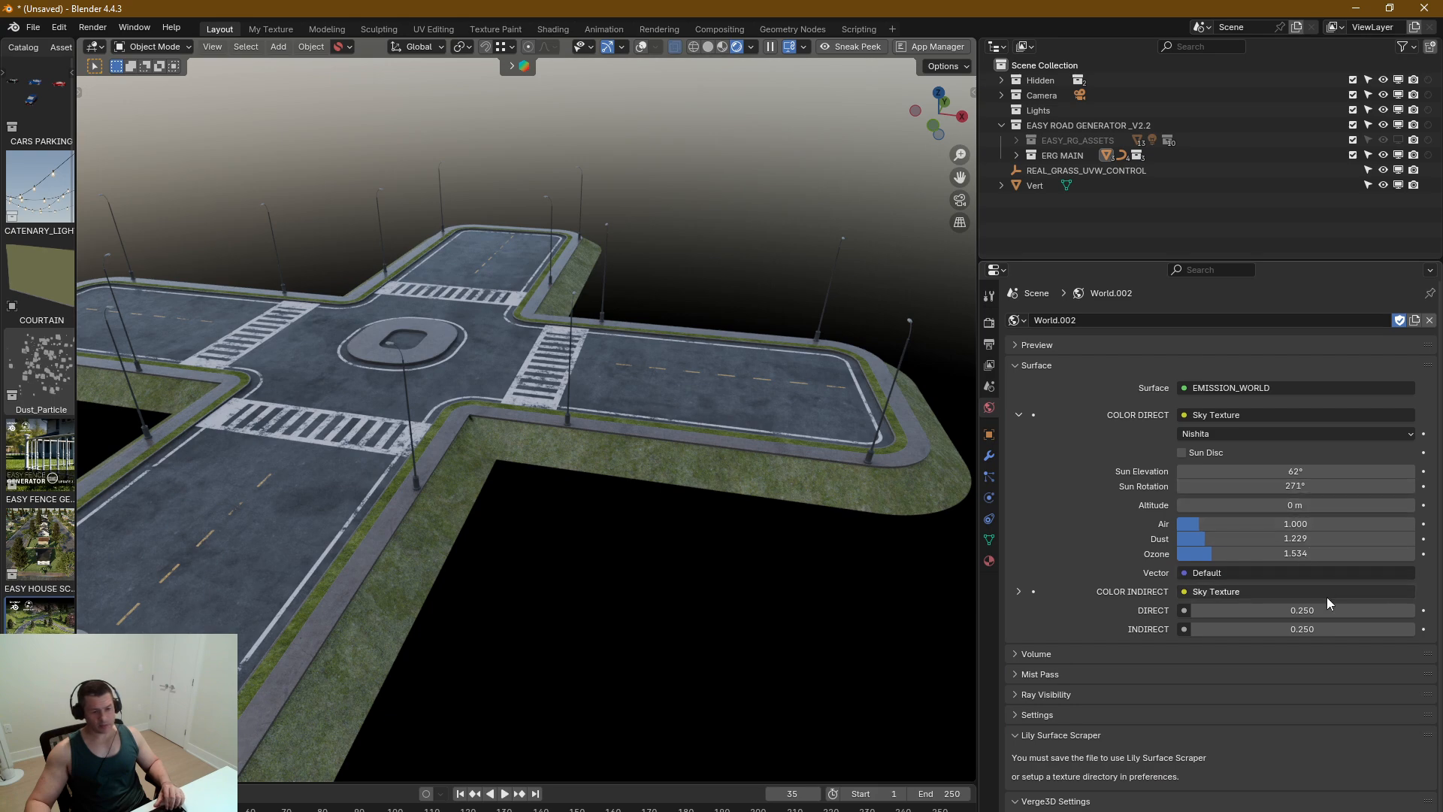
{"action": "left_click_drag", "start_coordinate": [1306, 629], "coordinate": [1304, 610]}
{"action": "type", "text": "0"}
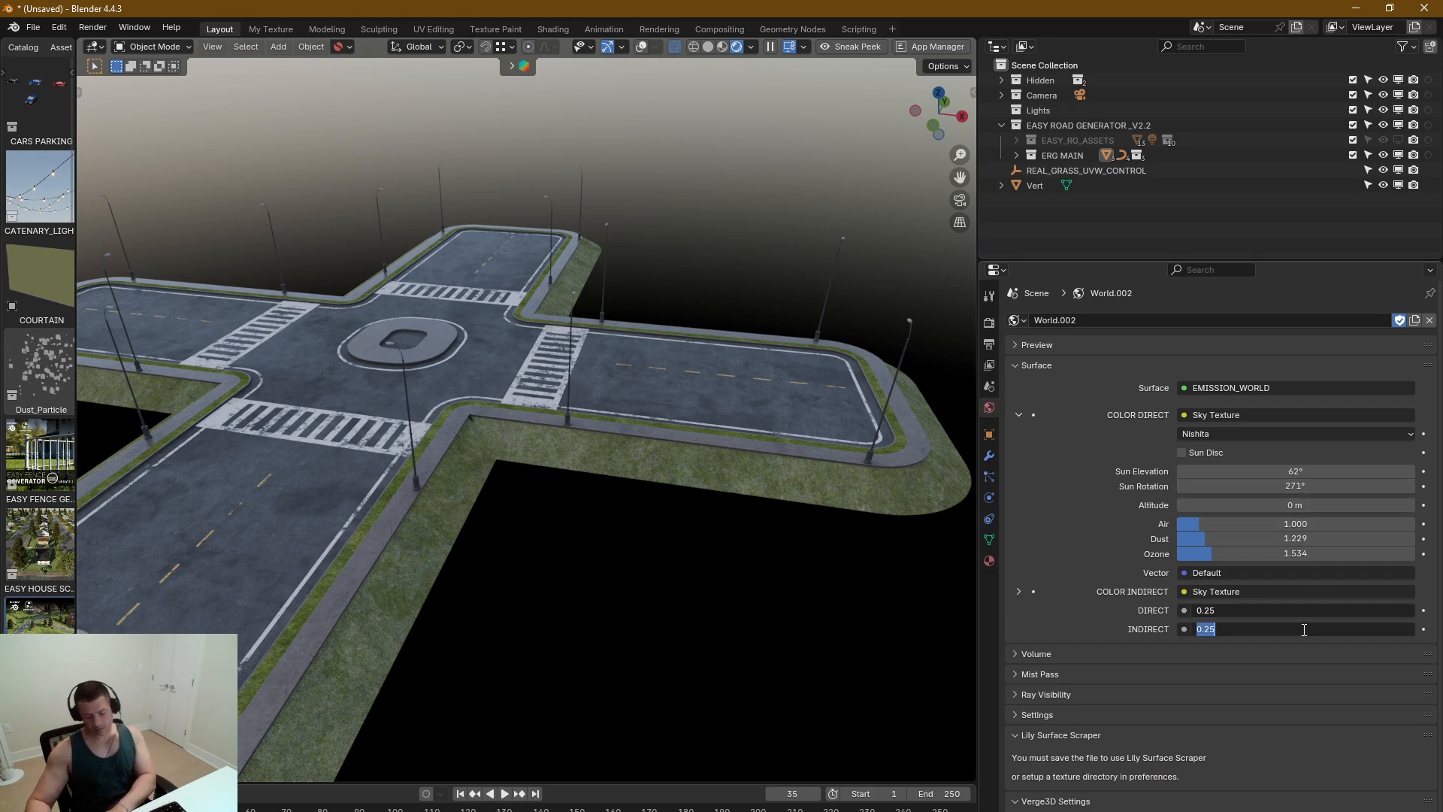
{"action": "key", "text": "Return"}
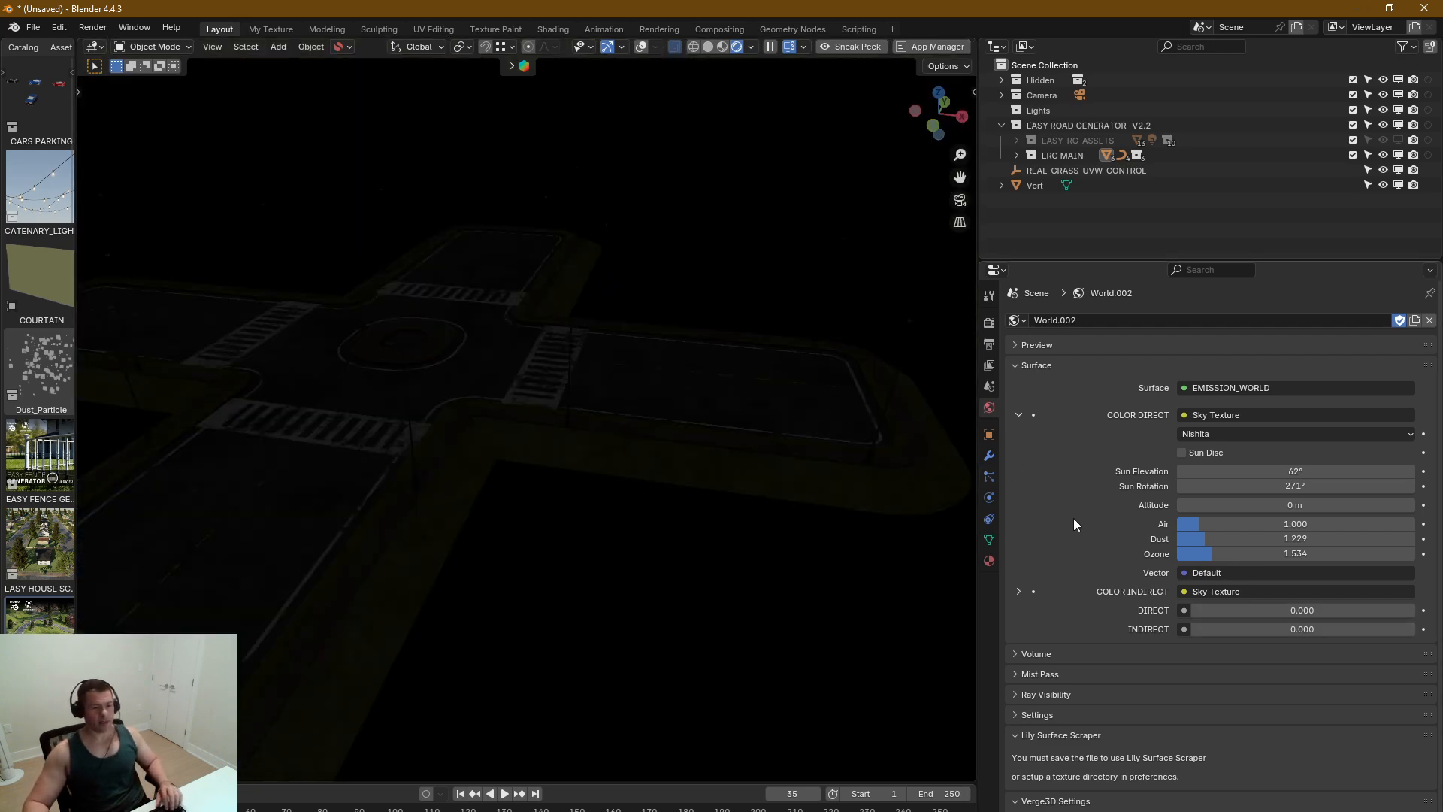
Step: Enable Posts Light to view the whole intersection lit only by the posts, and disable it again
{"action": "left_click", "coordinate": [989, 456]}
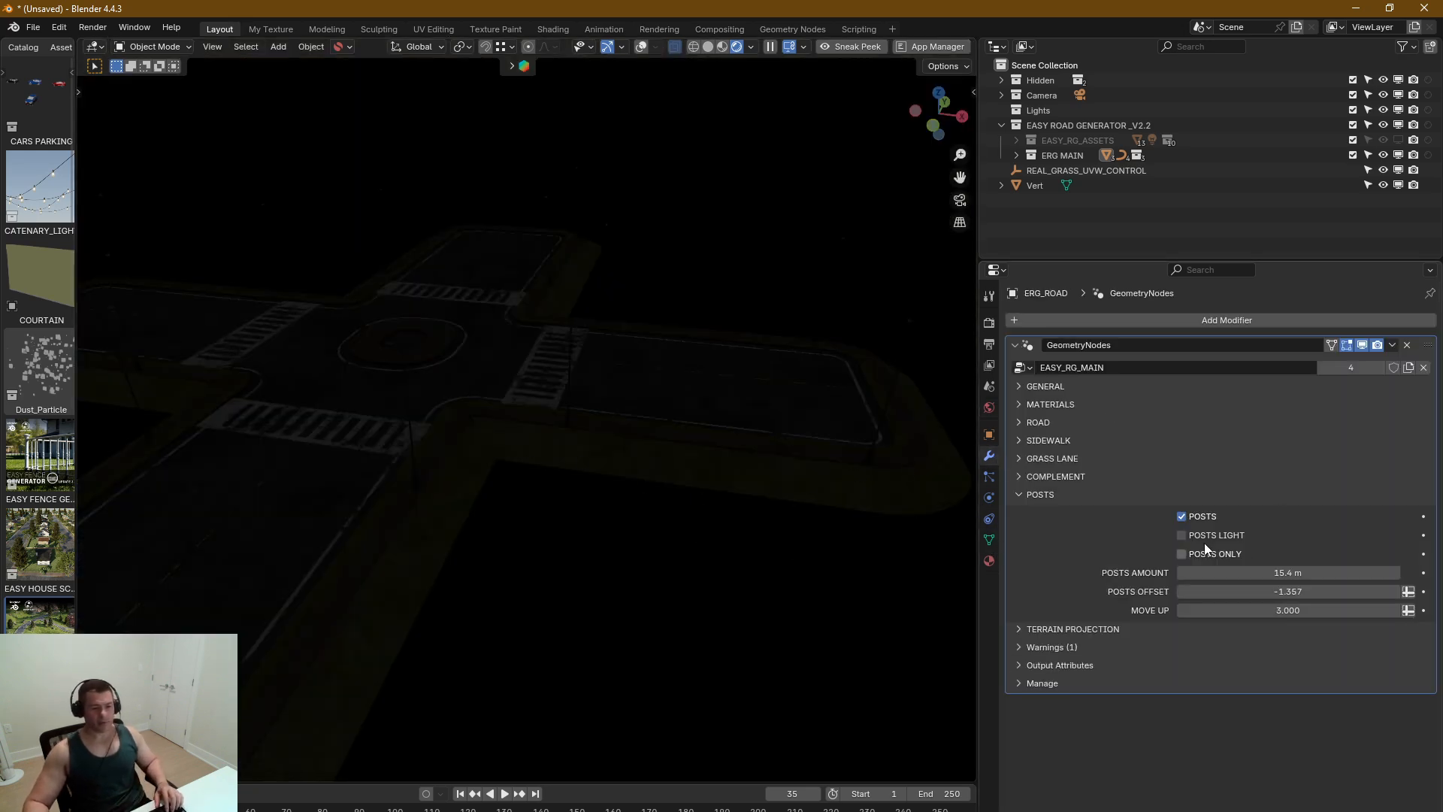
{"action": "middle_click_drag", "start_coordinate": [645, 422], "coordinate": [708, 455]}
{"action": "scroll", "coordinate": [708, 456], "scroll_direction": "down", "scroll_amount": 5}
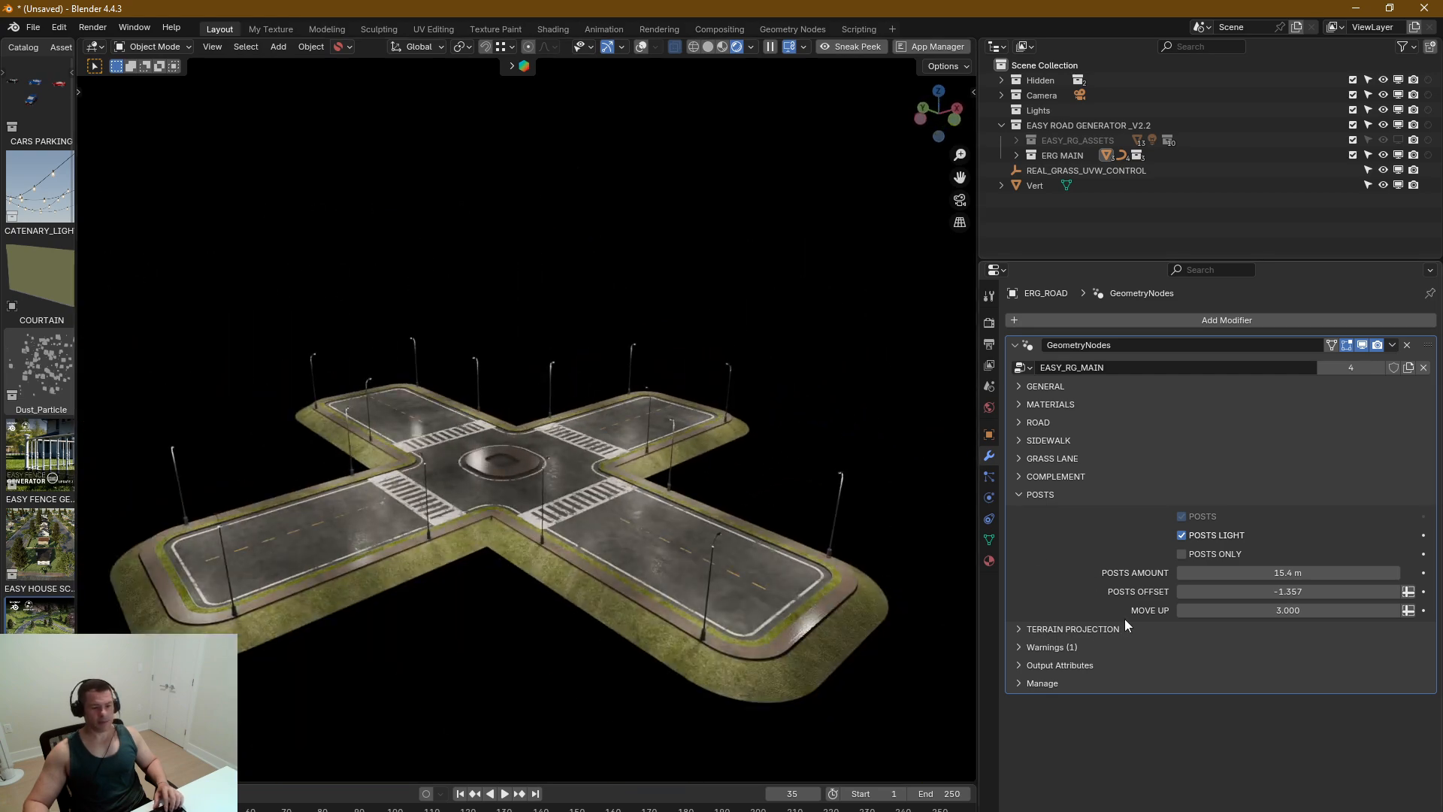
{"action": "left_click", "coordinate": [1183, 536]}
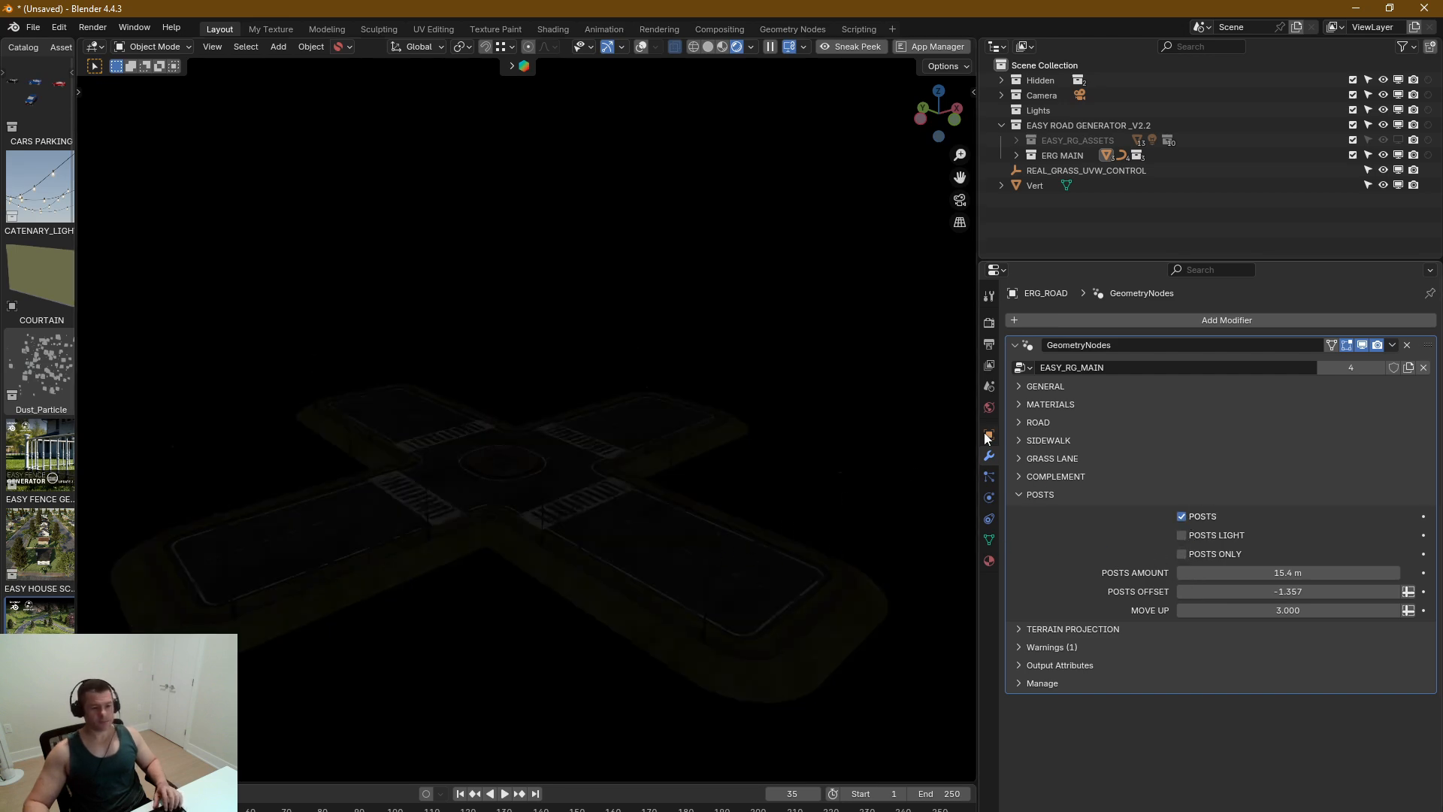
Step: Set the world's Direct and Indirect strengths to 0.25 and enable the Sun Disc of the direct sky texture
{"action": "left_click", "coordinate": [989, 408]}
{"action": "mouse_move", "coordinate": [1286, 628]}
{"action": "left_mouse_down"}
{"action": "mouse_move", "coordinate": [1264, 628]}
{"action": "mouse_move", "coordinate": [1284, 612]}
{"action": "left_mouse_up"}
{"action": "type", "text": "0.25"}
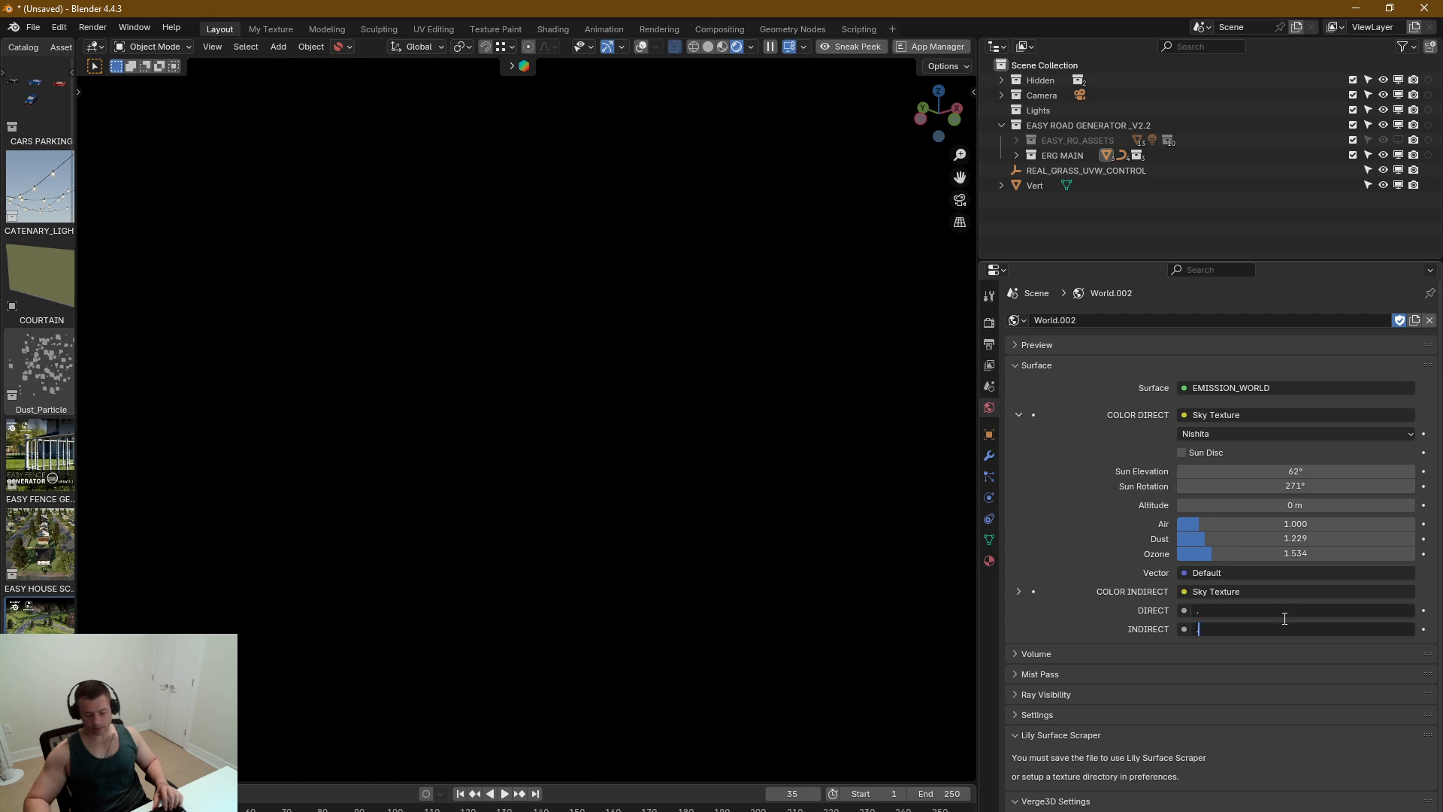
{"action": "key", "text": "Return"}
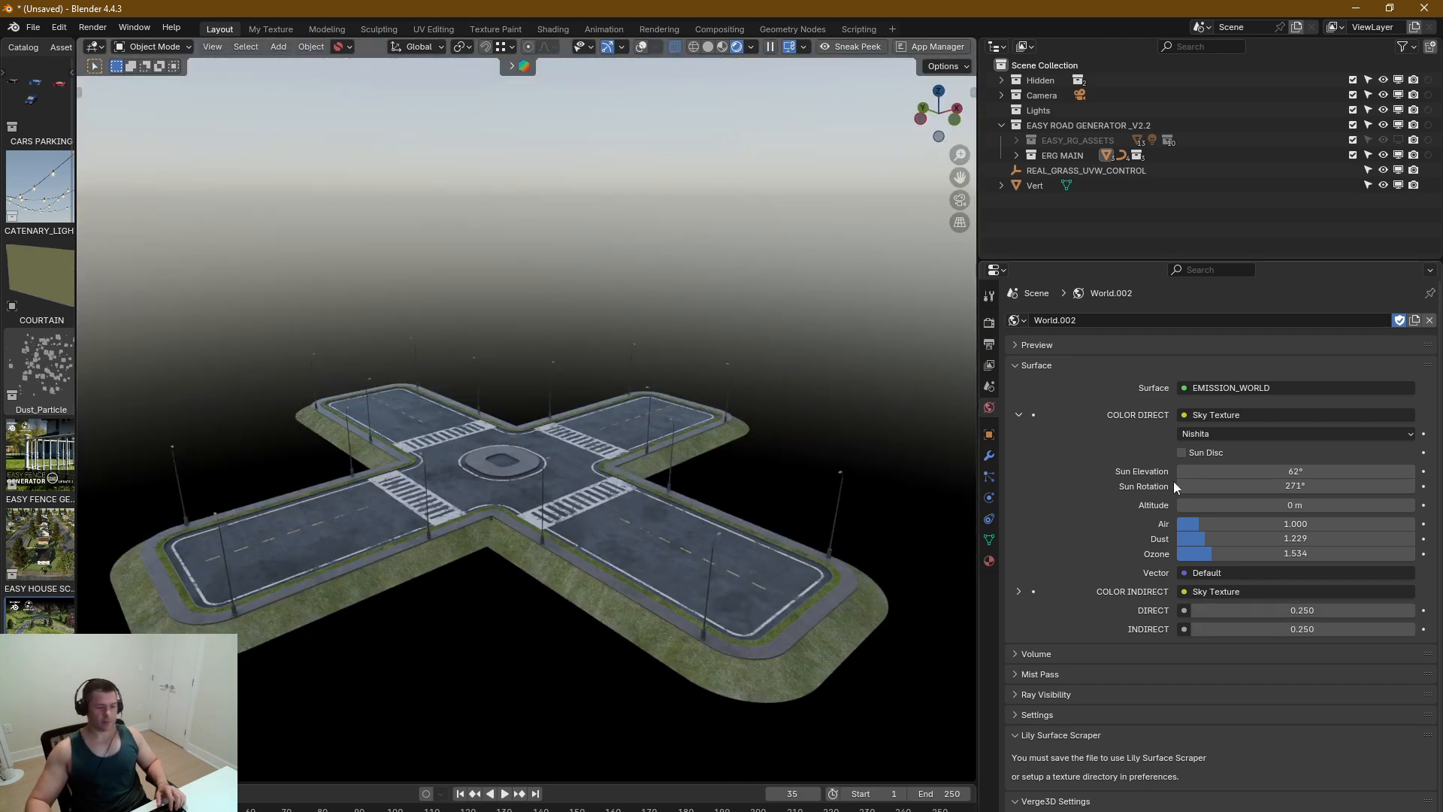
{"action": "left_click", "coordinate": [1181, 453]}
{"action": "scroll", "coordinate": [583, 460], "scroll_direction": "up", "scroll_amount": 5}
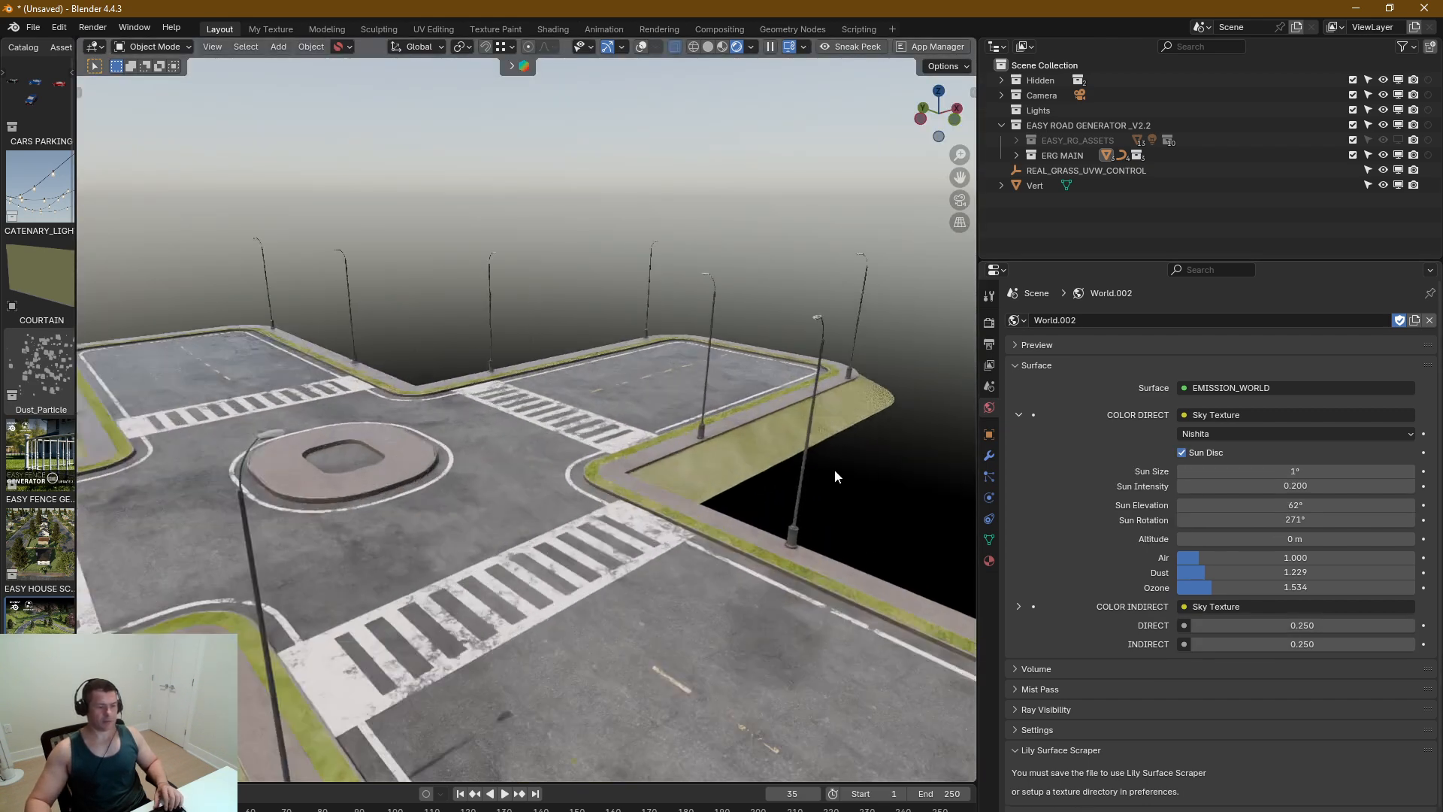
Step: Isolate the posts with Posts Only, switch the viewport to Solid shading, and turn Posts Only off again
{"action": "left_click", "coordinate": [989, 455]}
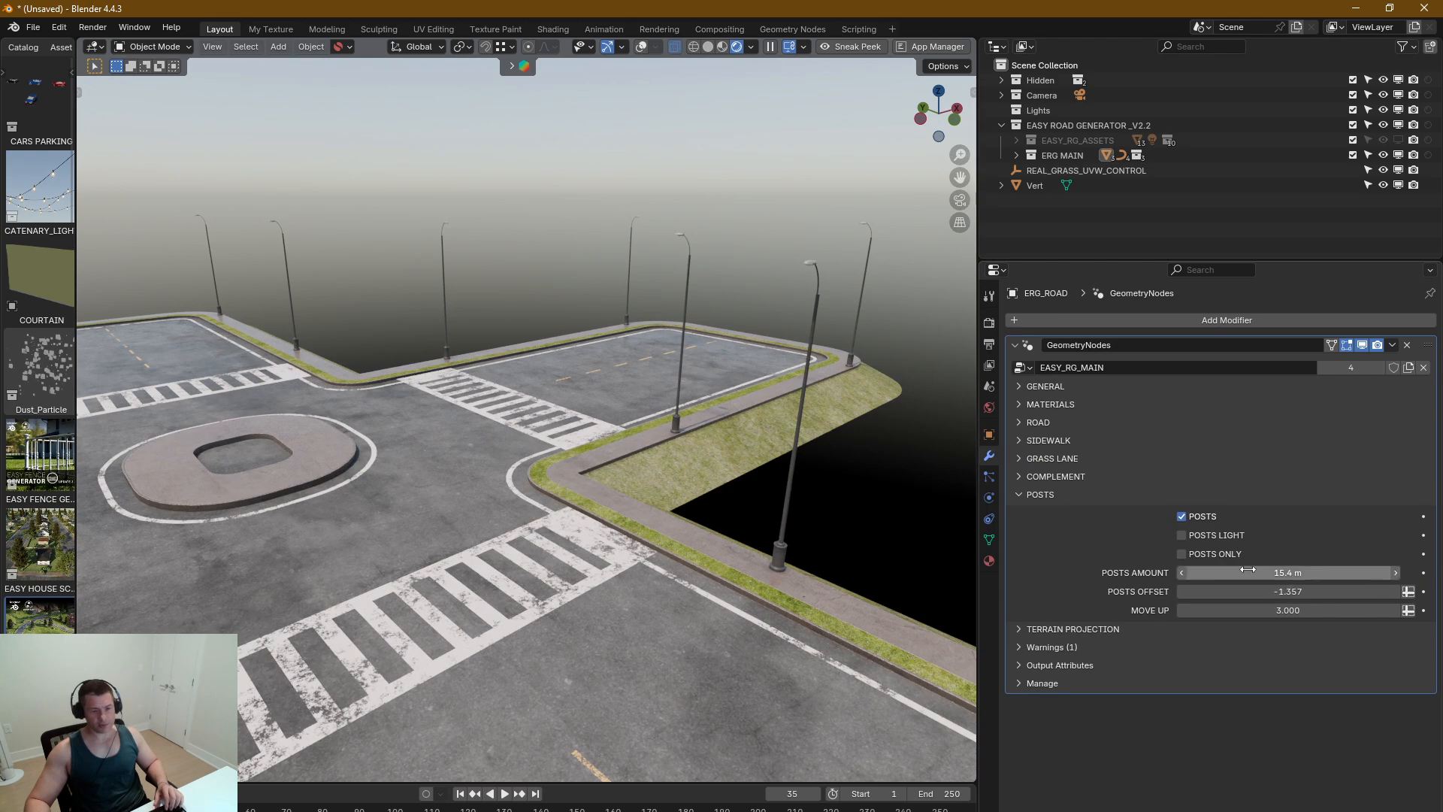
{"action": "left_click", "coordinate": [1181, 554]}
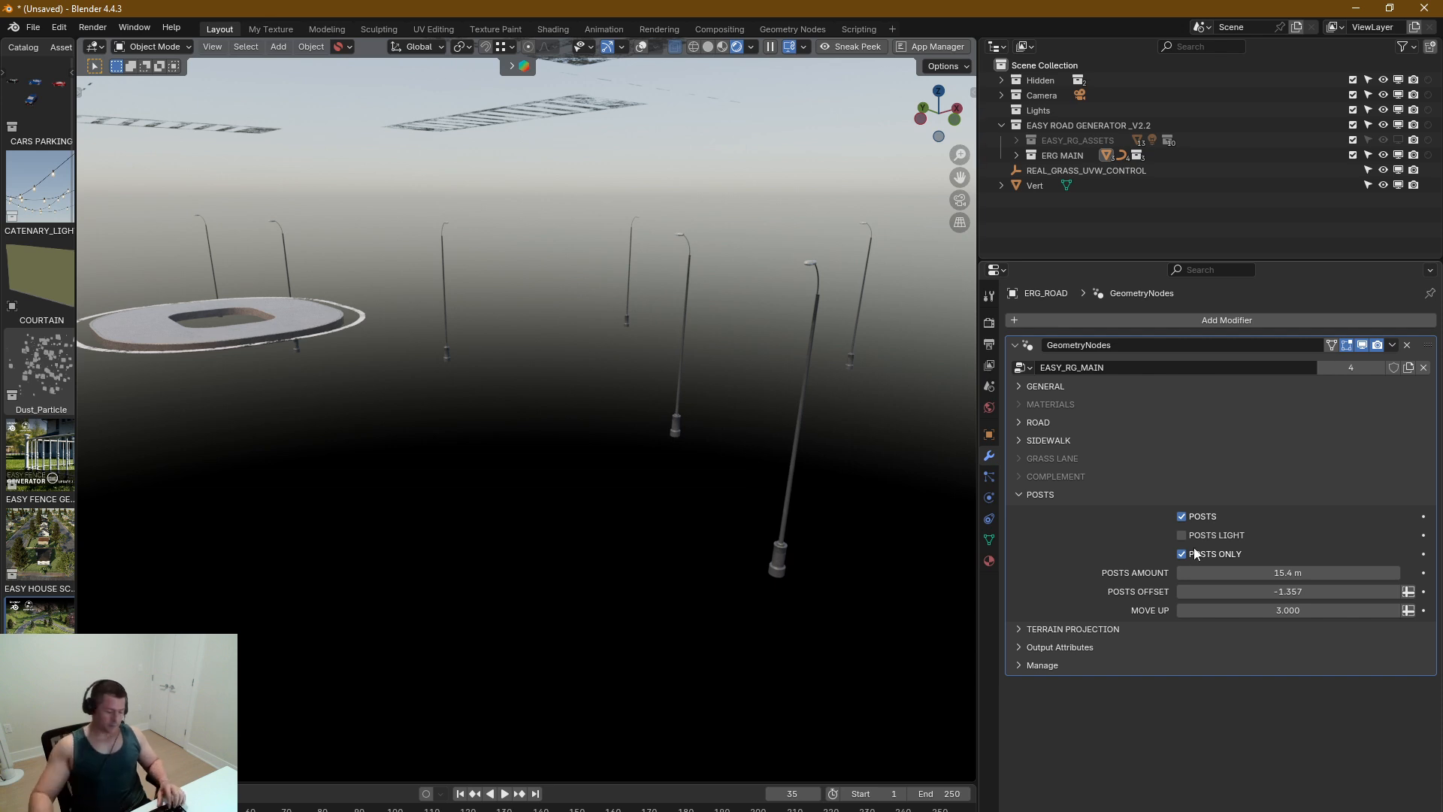
{"action": "key", "text": "z"}
{"action": "left_click", "coordinate": [795, 377]}
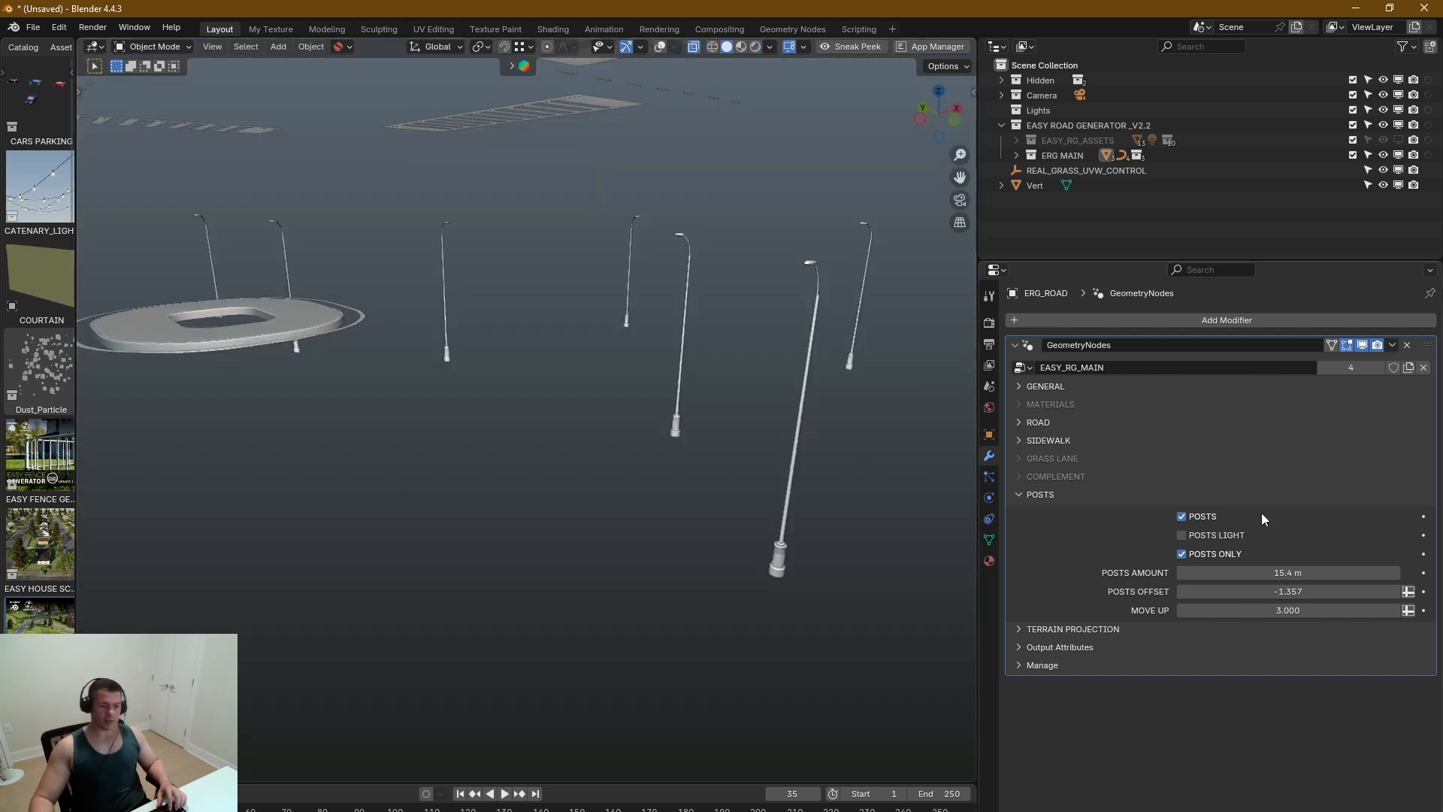
{"action": "left_click", "coordinate": [1182, 554]}
Step: Examine the light posts along the sidewalks and the whole intersection from several angles and distances
{"action": "scroll", "coordinate": [694, 460], "scroll_direction": "down", "scroll_amount": 4}
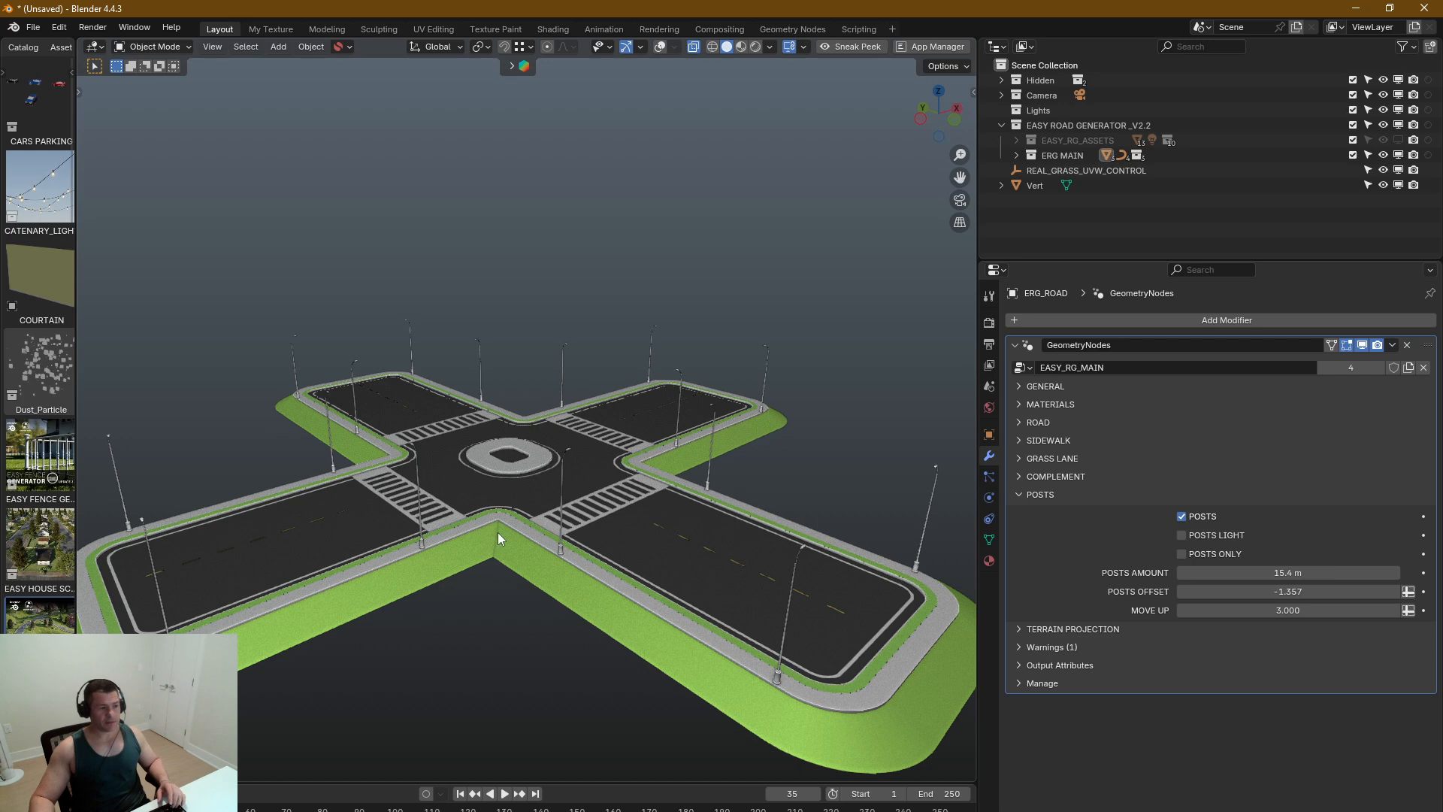
{"action": "middle_click_drag", "start_coordinate": [497, 532], "coordinate": [648, 485], "text": "shift"}
{"action": "scroll", "coordinate": [652, 481], "scroll_direction": "up", "scroll_amount": 2}
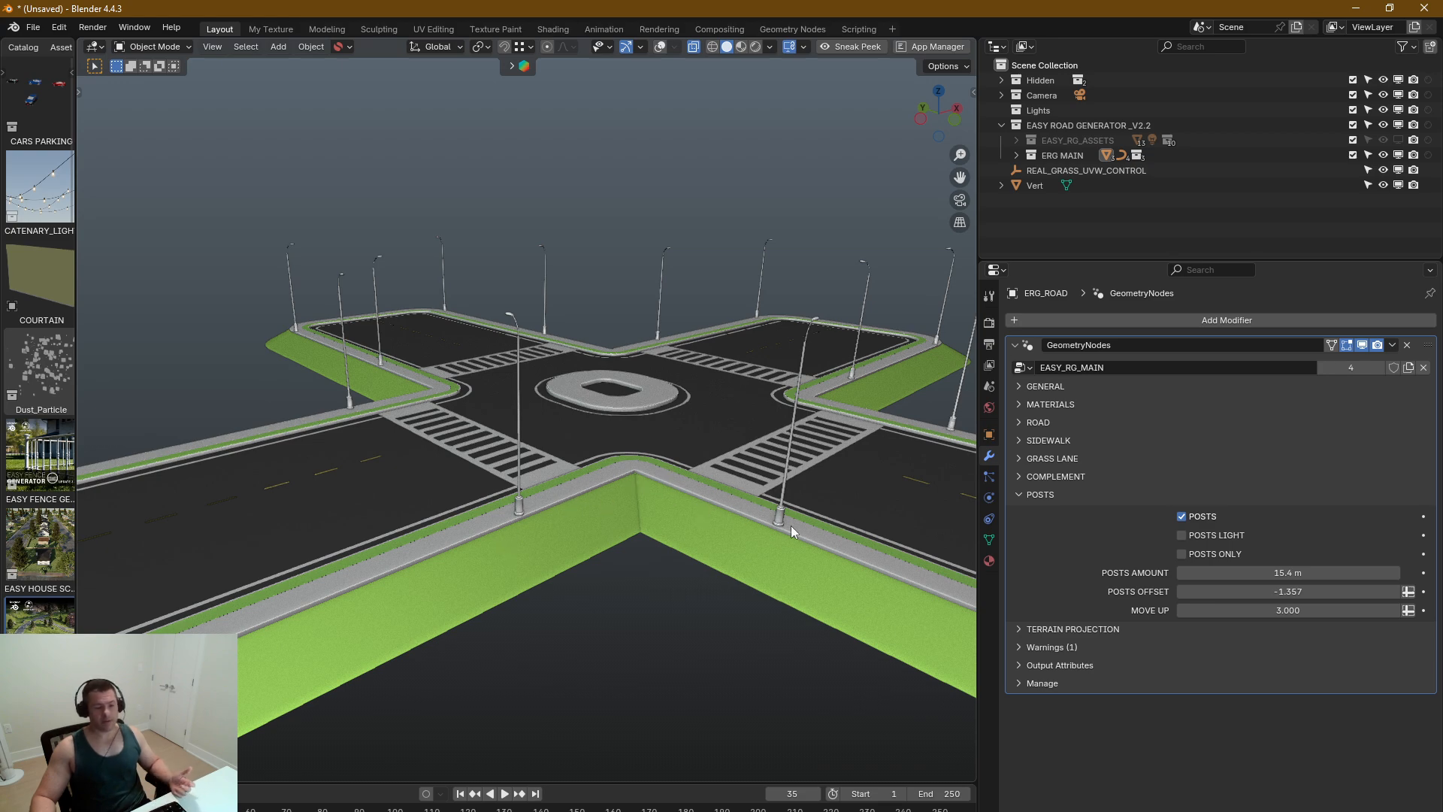
{"action": "scroll", "coordinate": [729, 493], "scroll_direction": "up", "scroll_amount": 4}
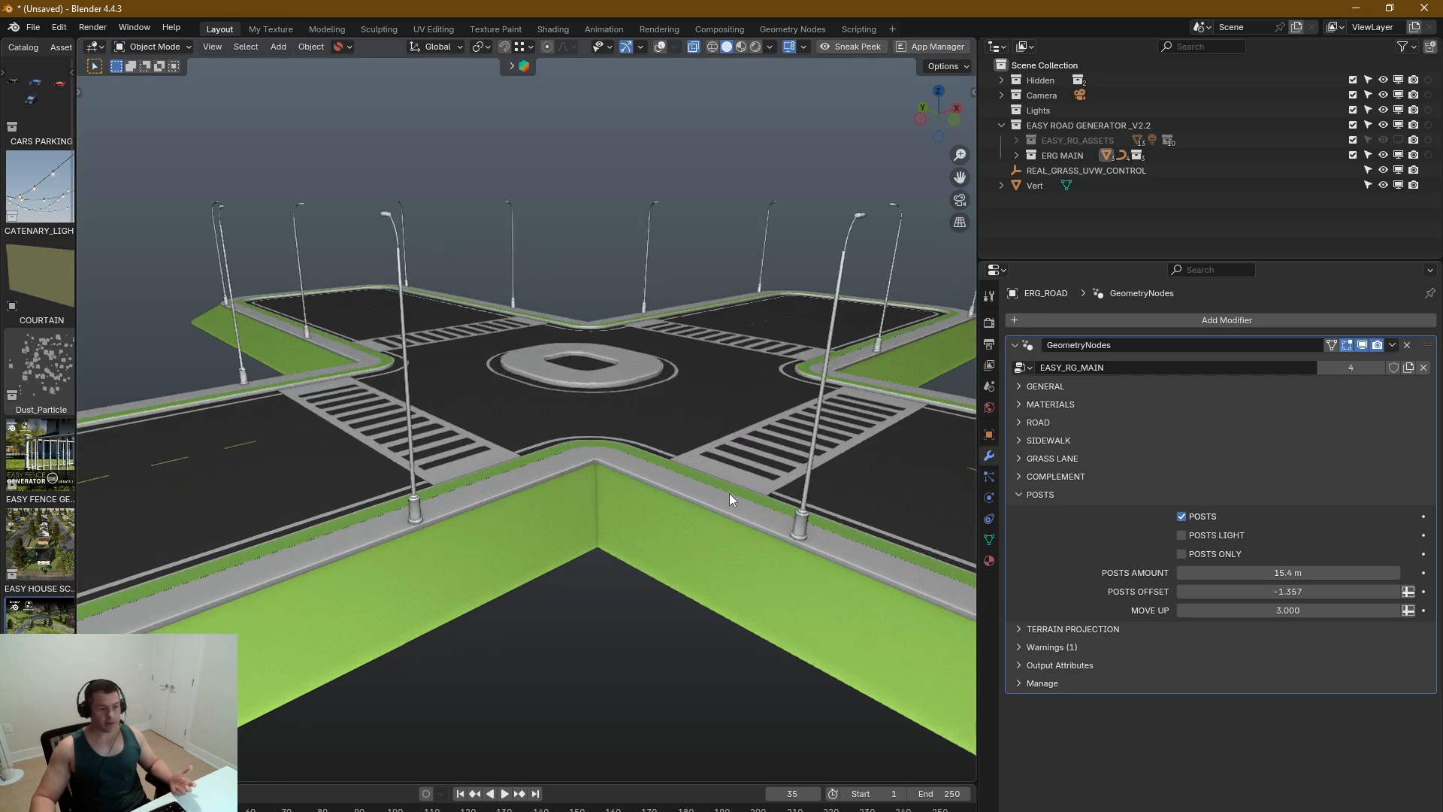
{"action": "middle_click_drag", "start_coordinate": [687, 494], "coordinate": [791, 496]}
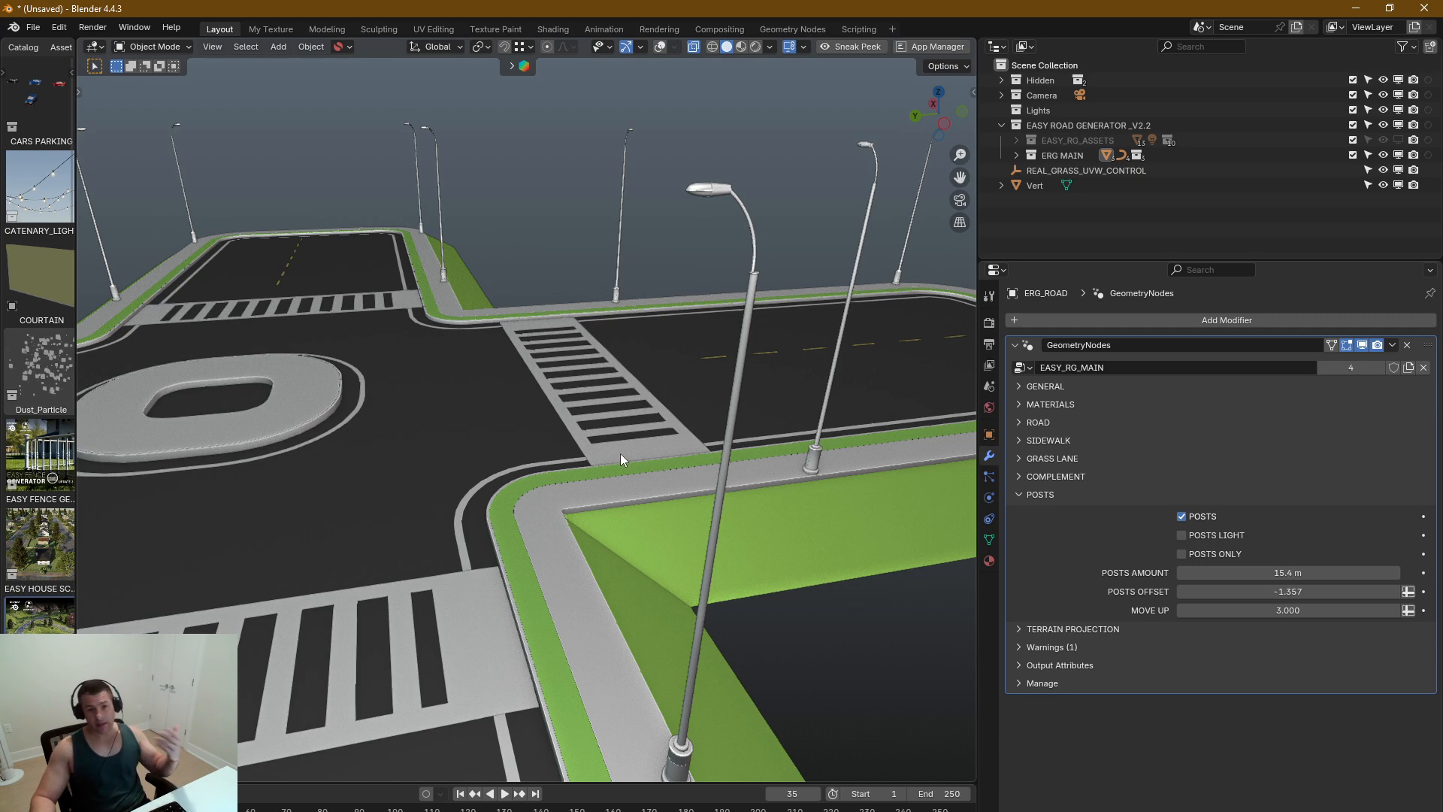
{"action": "scroll", "coordinate": [619, 453], "scroll_direction": "down", "scroll_amount": 8}
{"action": "middle_click_drag", "start_coordinate": [571, 485], "coordinate": [557, 522]}
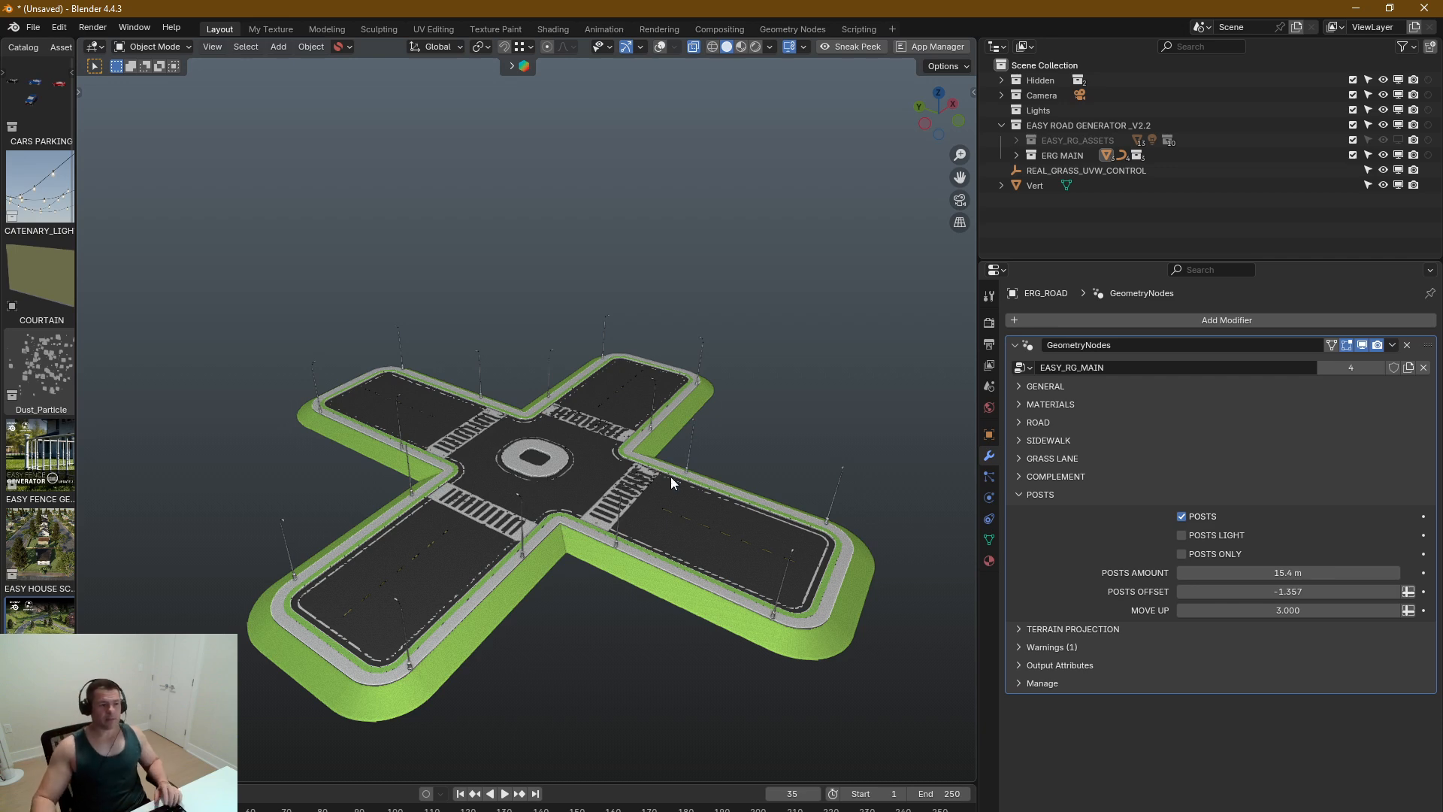
{"action": "middle_click_drag", "start_coordinate": [805, 486], "coordinate": [779, 471]}
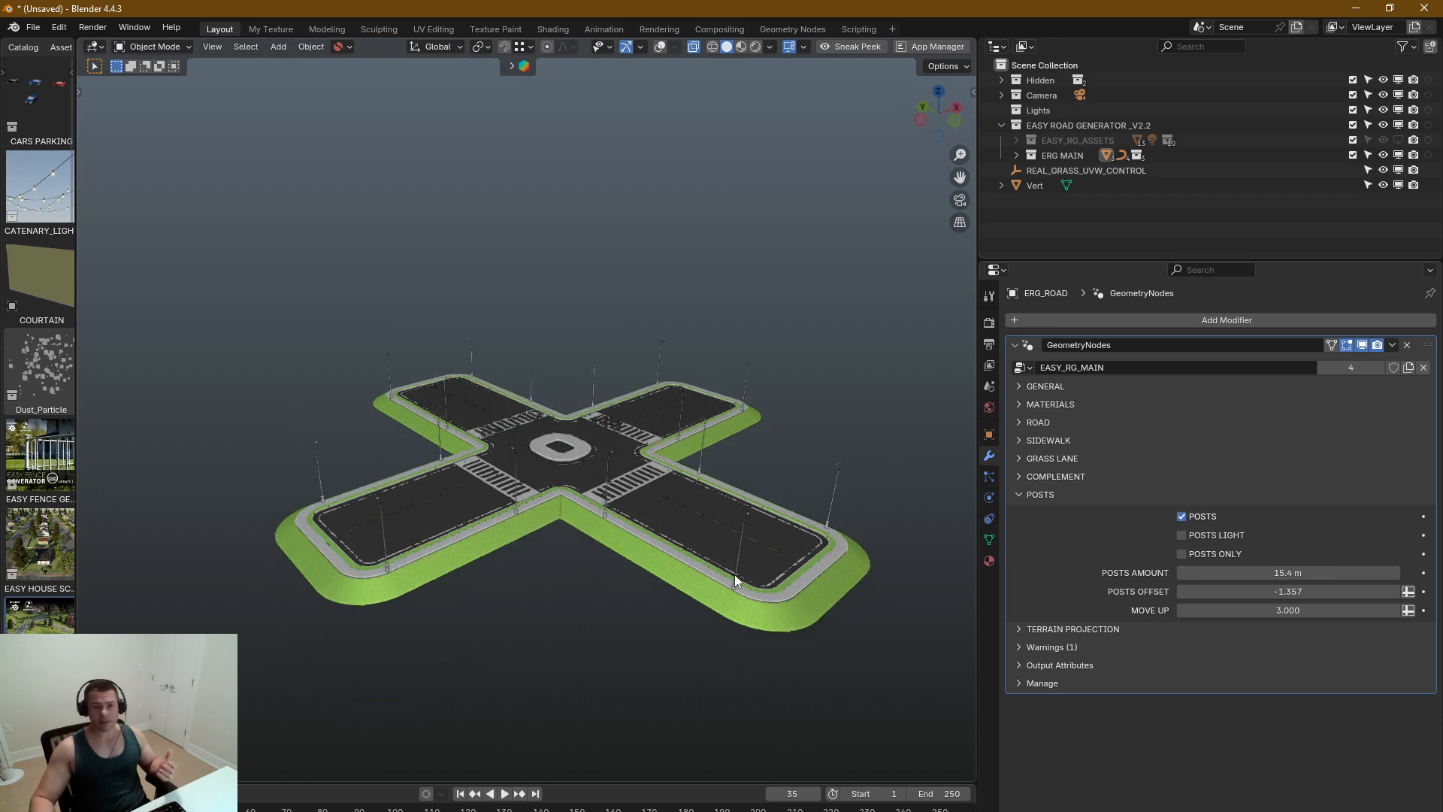
Step: Turn on the viewport overlays and view the whole road intersection with its street posts
{"action": "scroll", "coordinate": [837, 501], "scroll_direction": "up", "scroll_amount": 4}
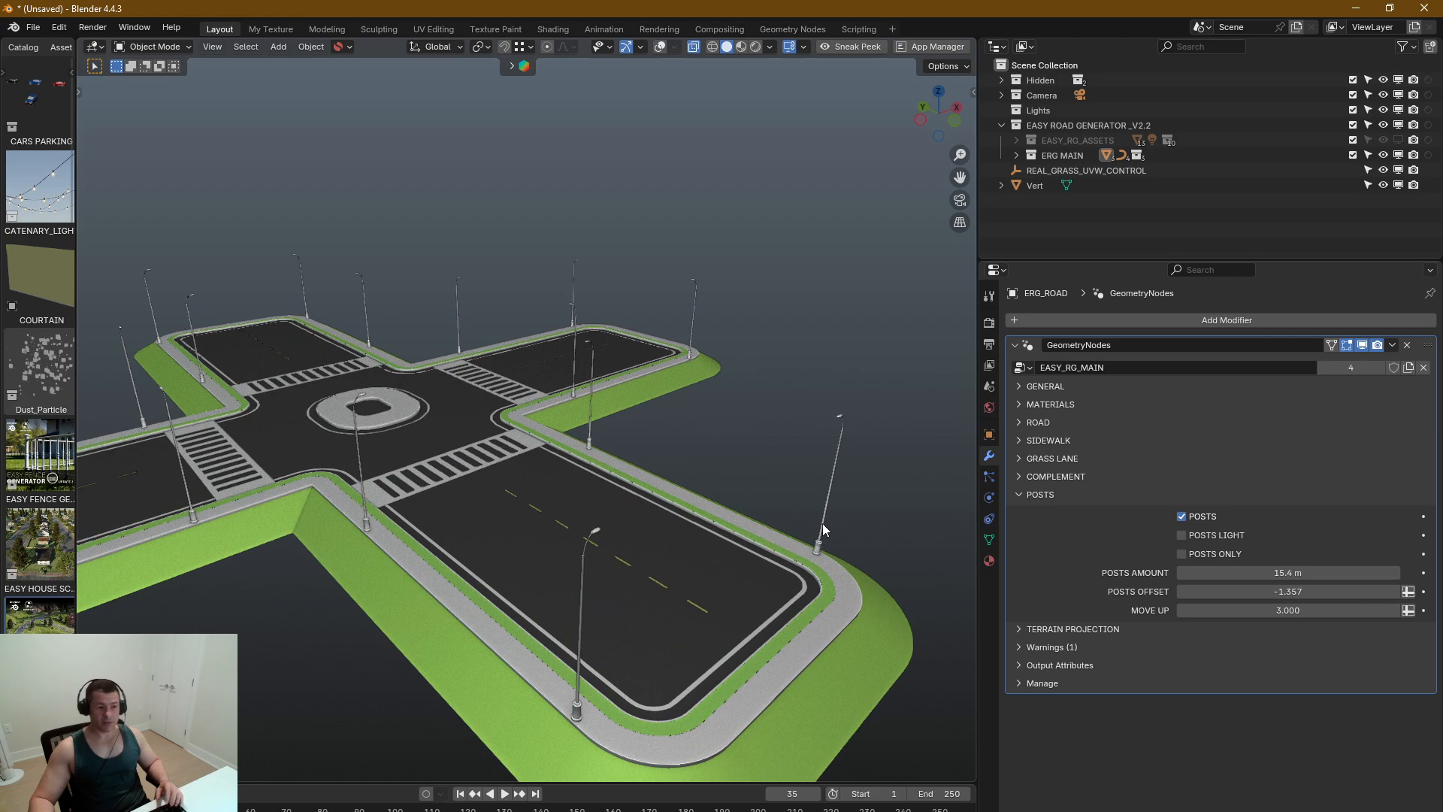
{"action": "left_click", "coordinate": [661, 46]}
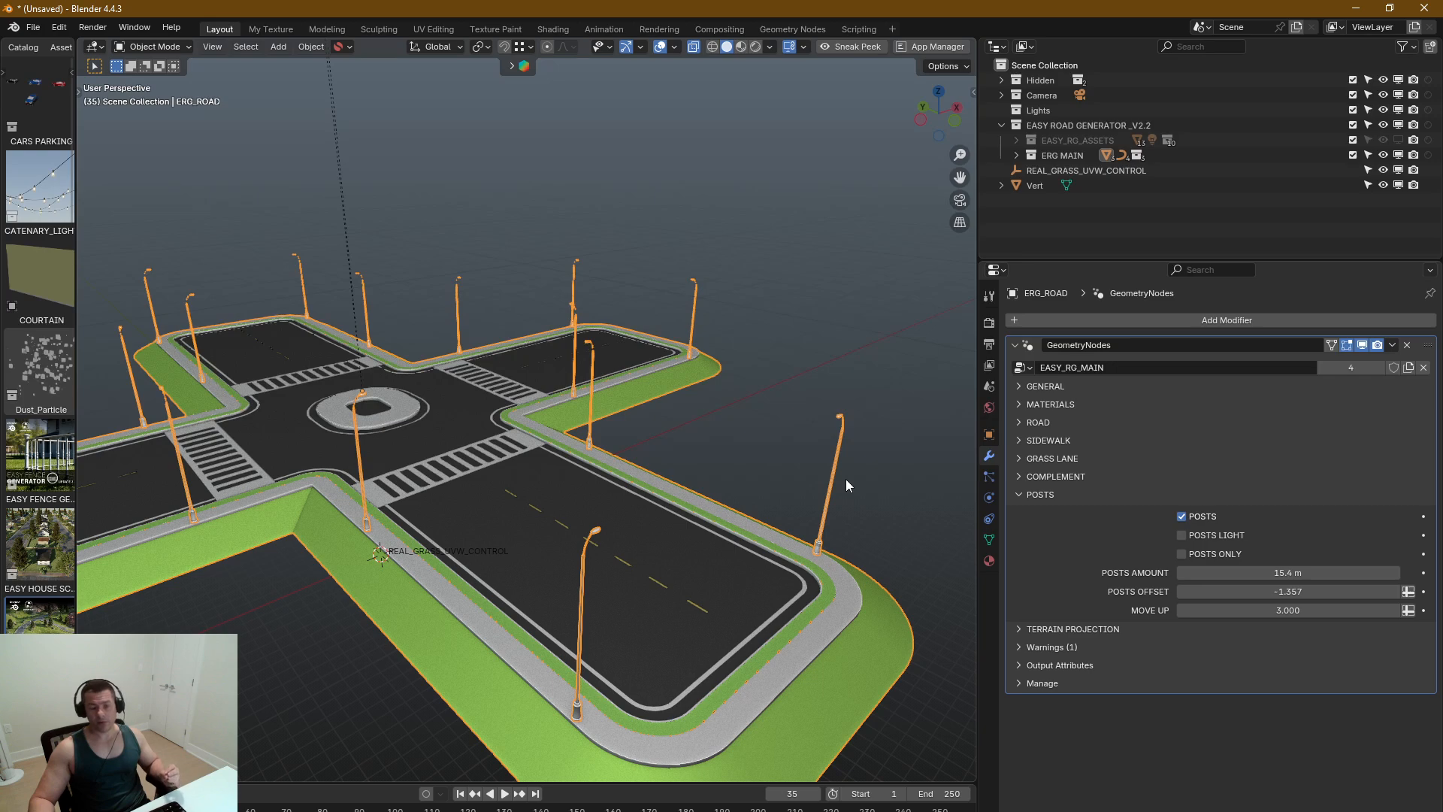
{"action": "scroll", "coordinate": [846, 479], "scroll_direction": "down", "scroll_amount": 5}
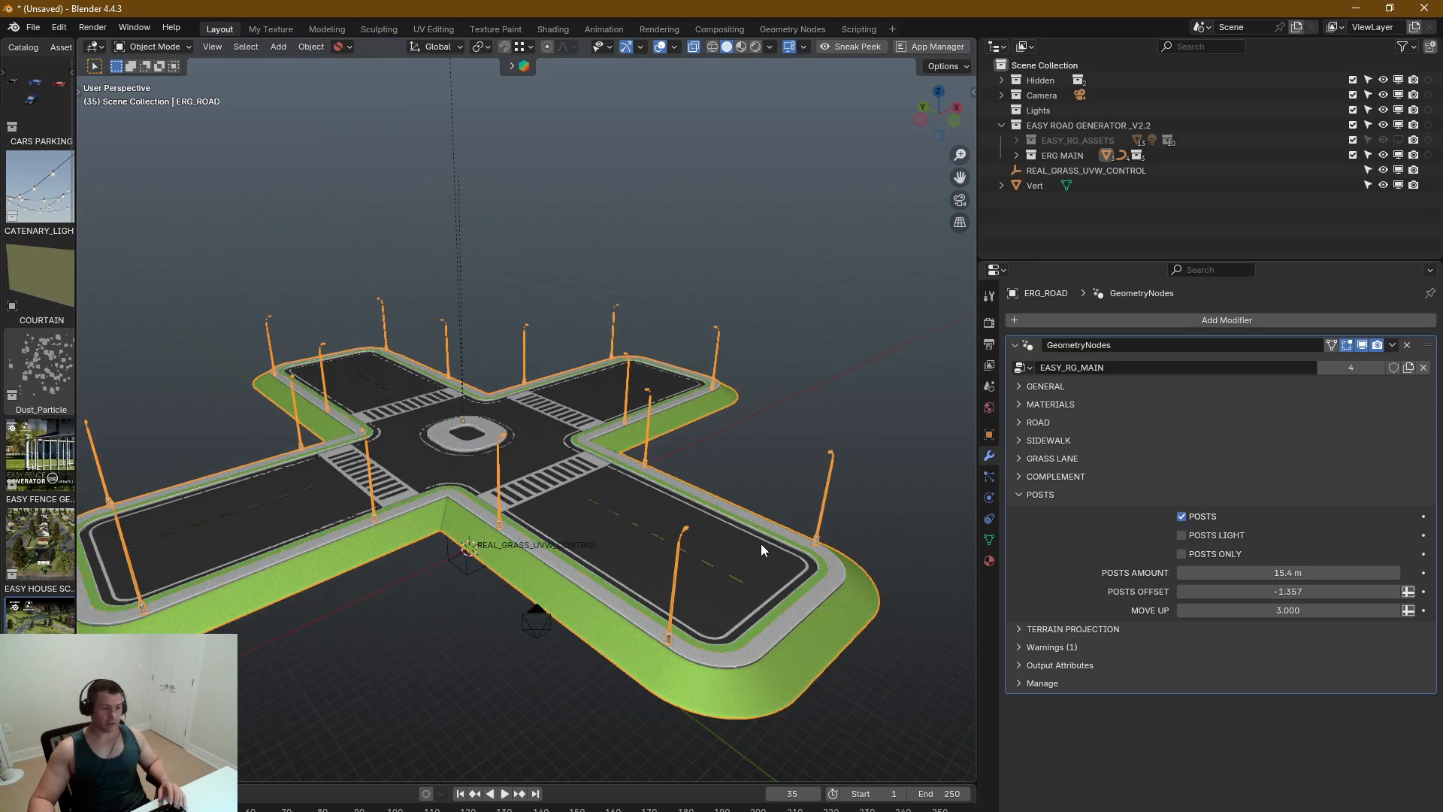
{"action": "middle_click_drag", "start_coordinate": [745, 532], "coordinate": [905, 509]}
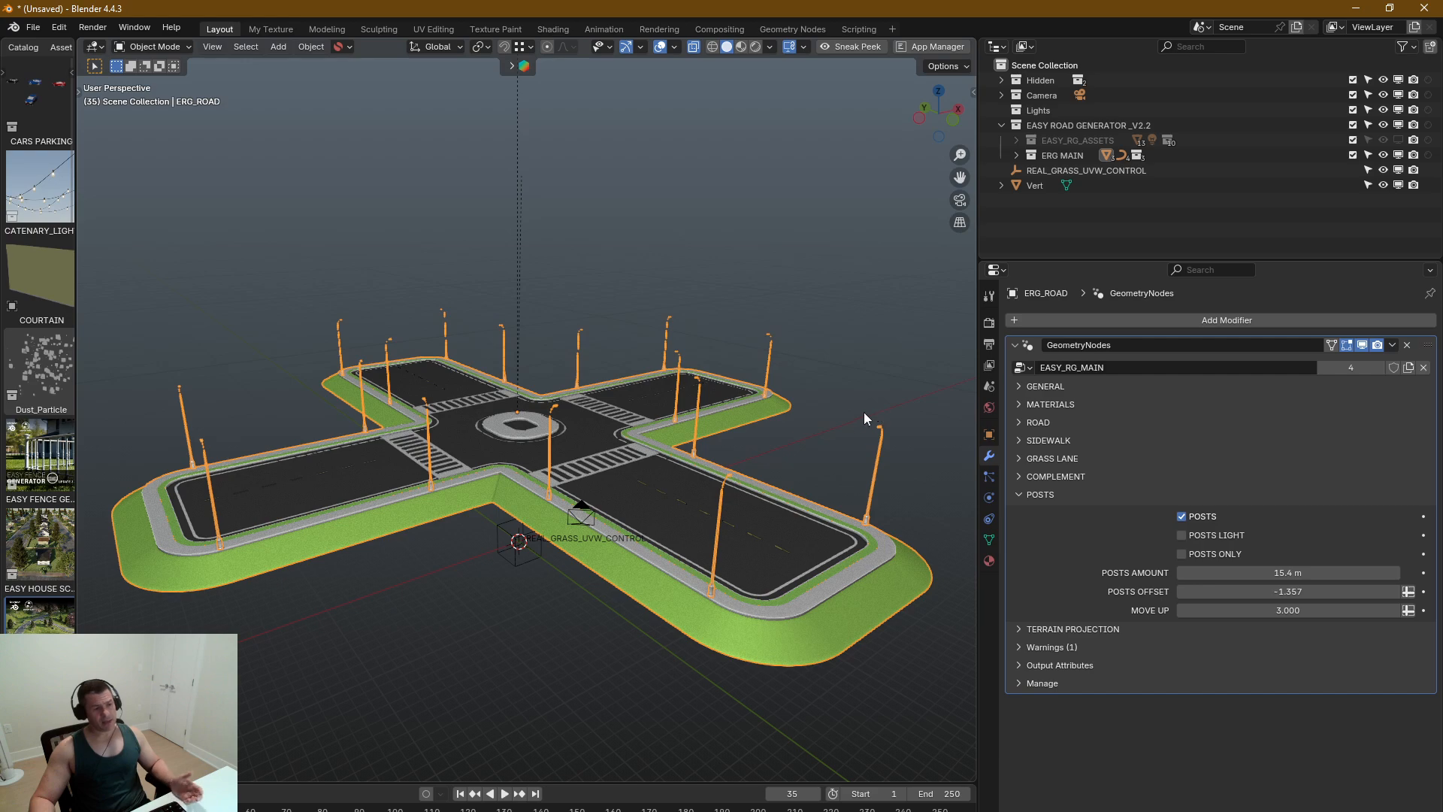
{"action": "scroll", "coordinate": [841, 425], "scroll_direction": "down", "scroll_amount": 4}
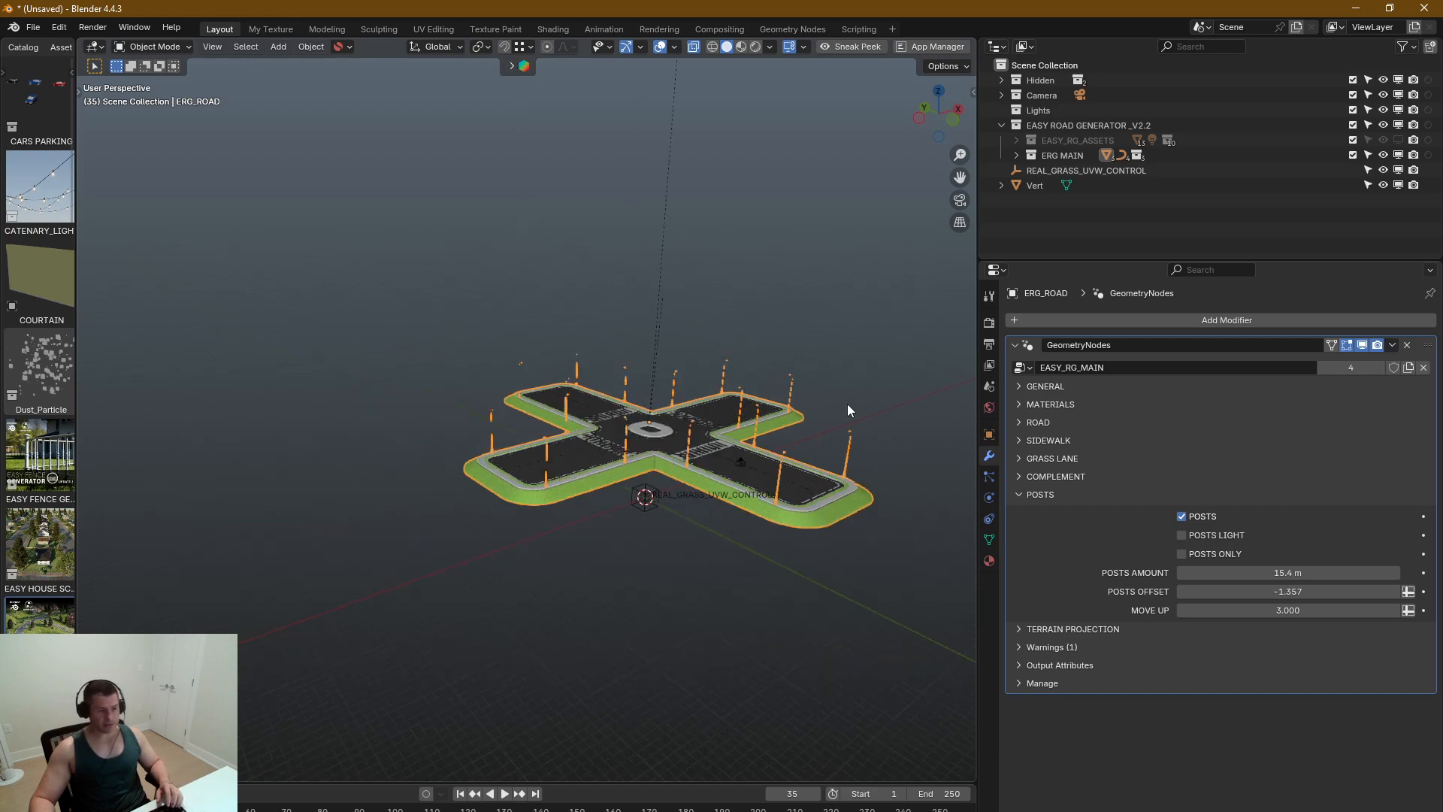
Step: Duplicate the road intersection in place and enable Posts Only on the copy
{"action": "key", "text": "shift+d"}
{"action": "right_click", "coordinate": [871, 403]}
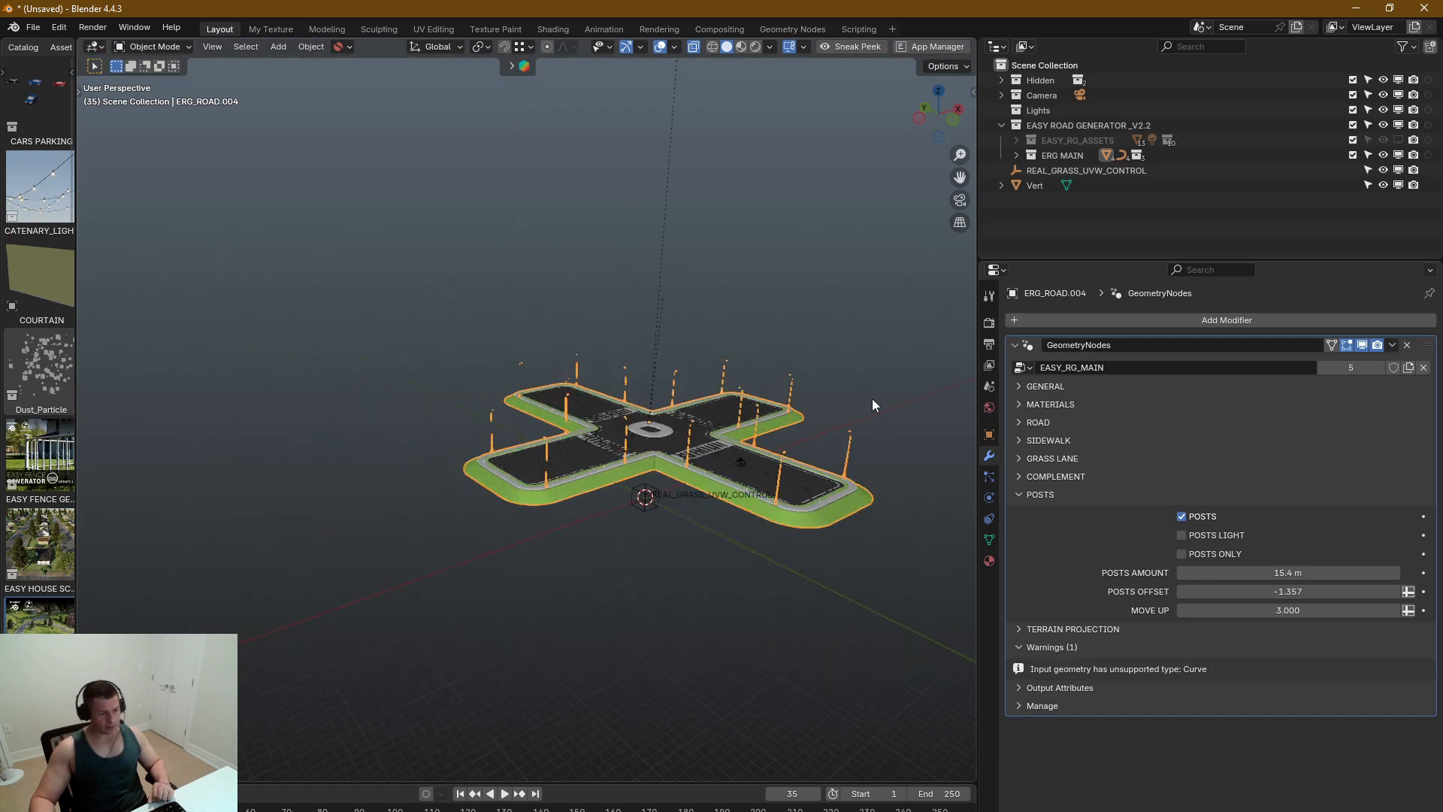
{"action": "left_click", "coordinate": [1181, 553]}
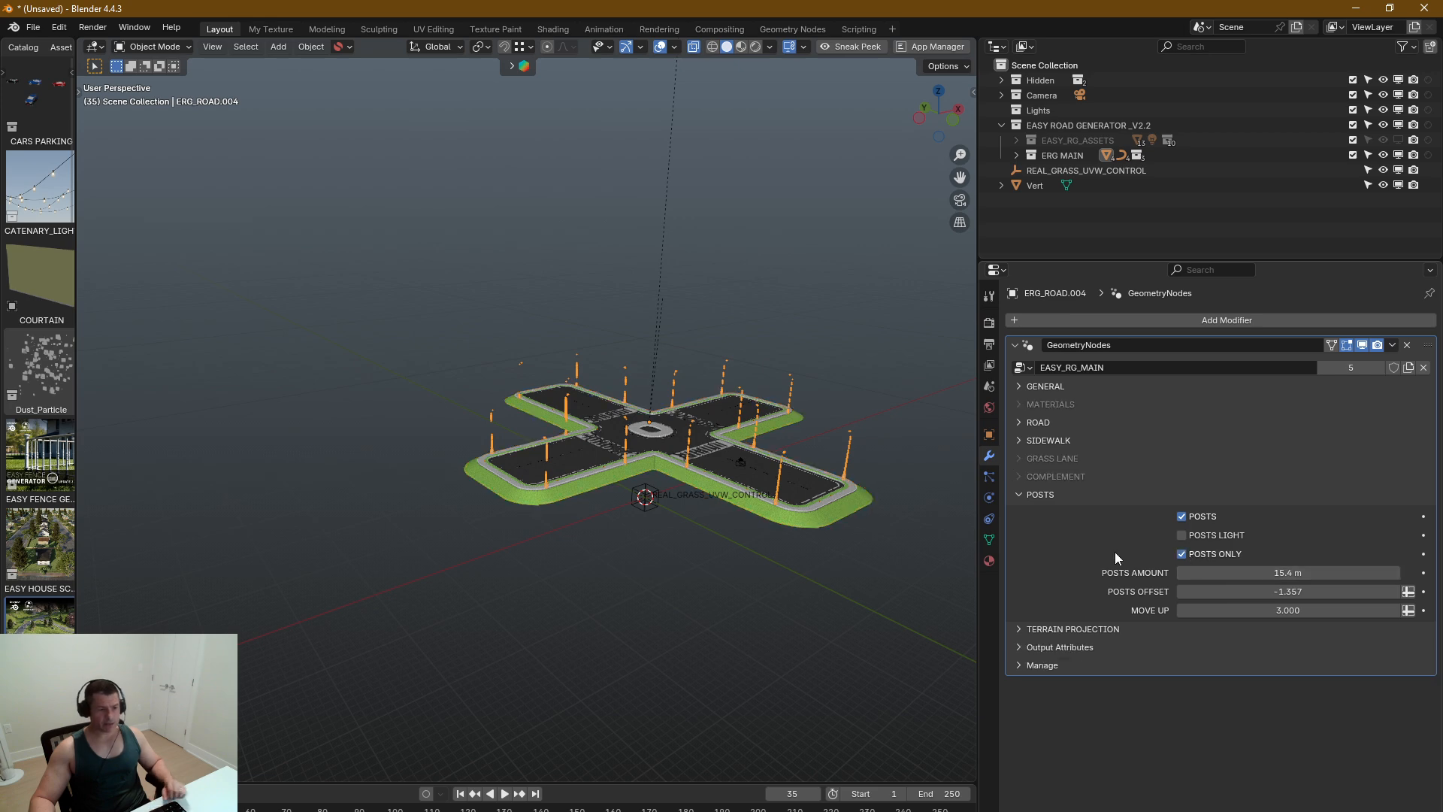
Step: Turn off Posts on the original road ERG_ROAD and convert it to a mesh
{"action": "scroll", "coordinate": [846, 484], "scroll_direction": "up", "scroll_amount": 5}
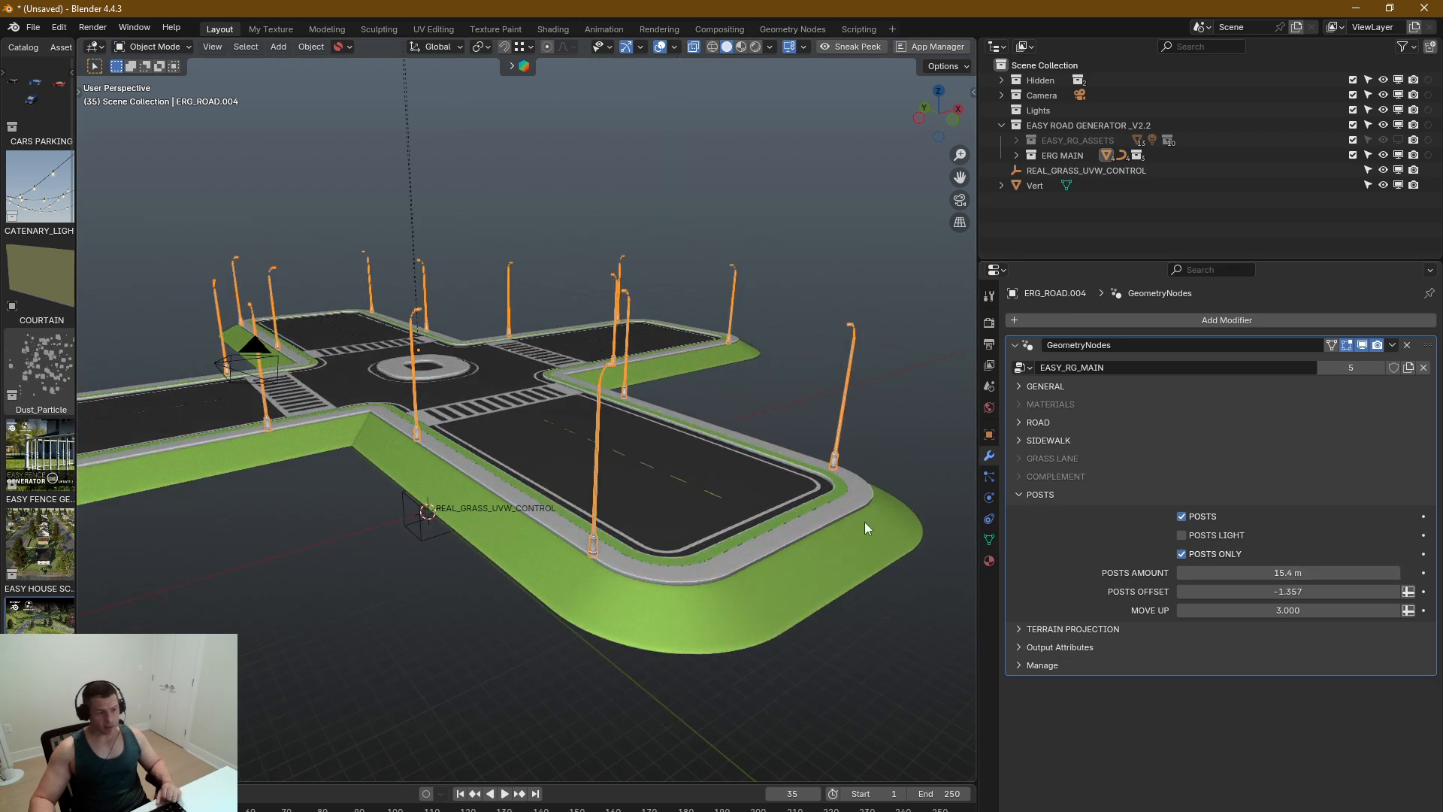
{"action": "left_click", "coordinate": [864, 522]}
{"action": "left_click", "coordinate": [1181, 516]}
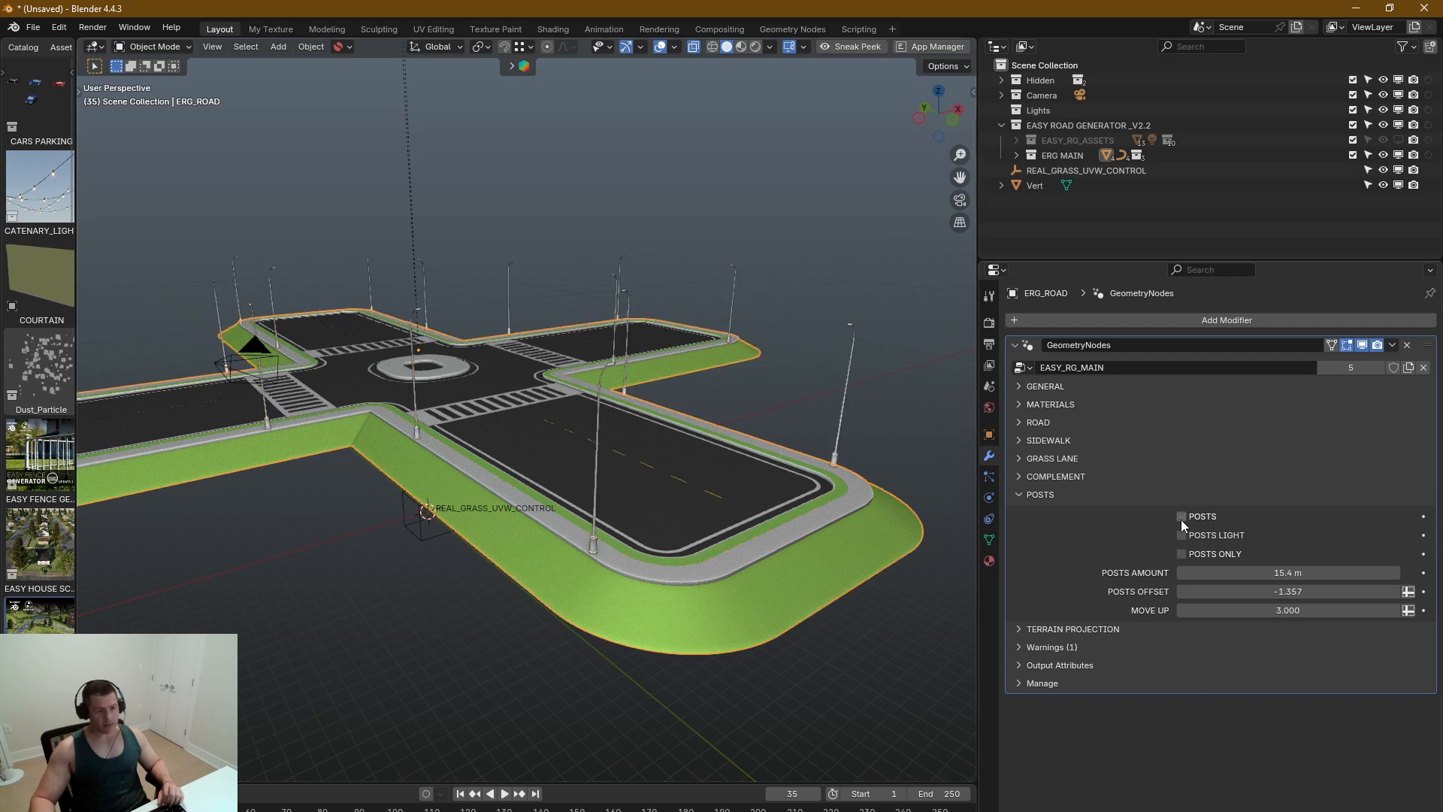
{"action": "right_click", "coordinate": [858, 516]}
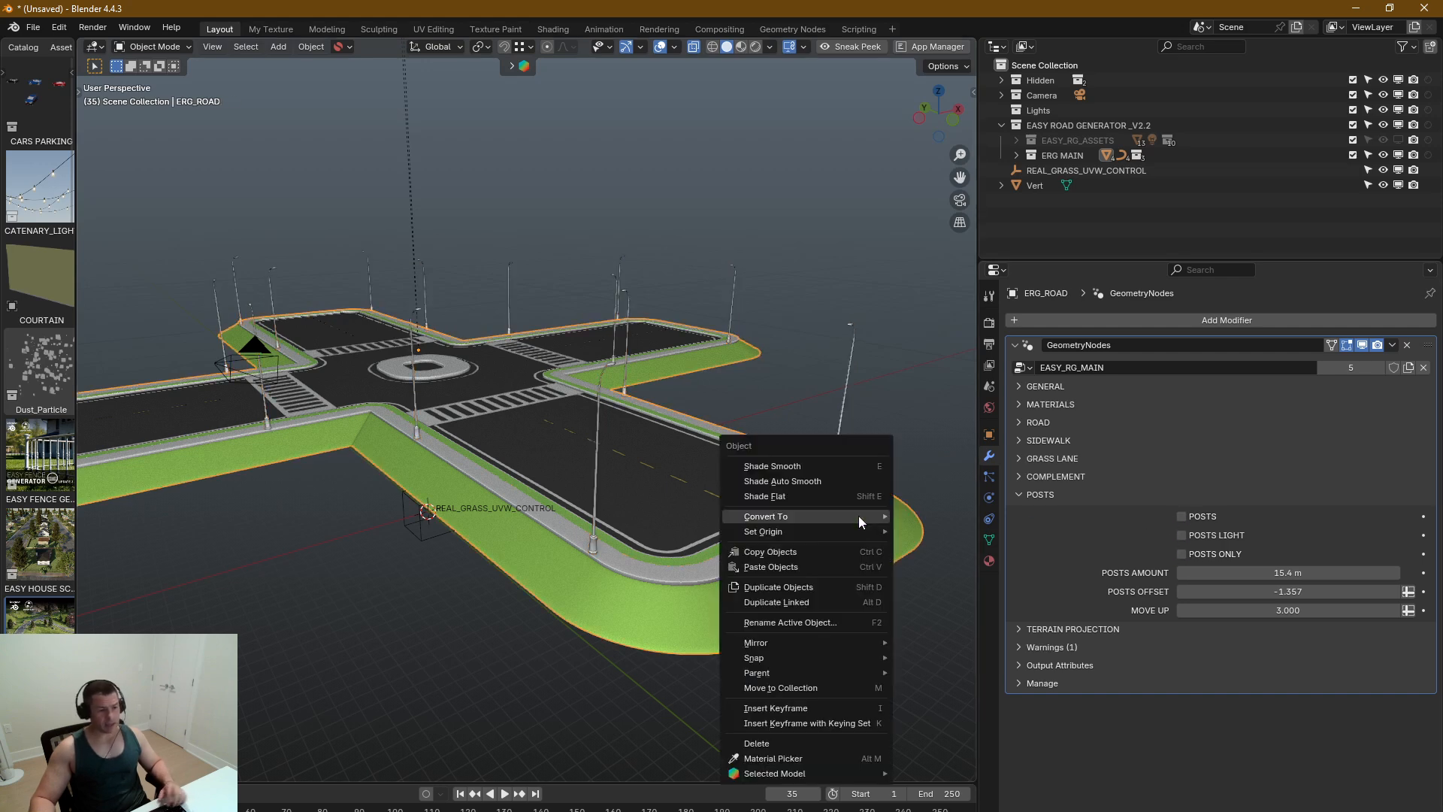
{"action": "mouse_move", "coordinate": [886, 514]}
{"action": "left_click", "coordinate": [948, 517]}
{"action": "scroll", "coordinate": [832, 500], "scroll_direction": "down", "scroll_amount": 4}
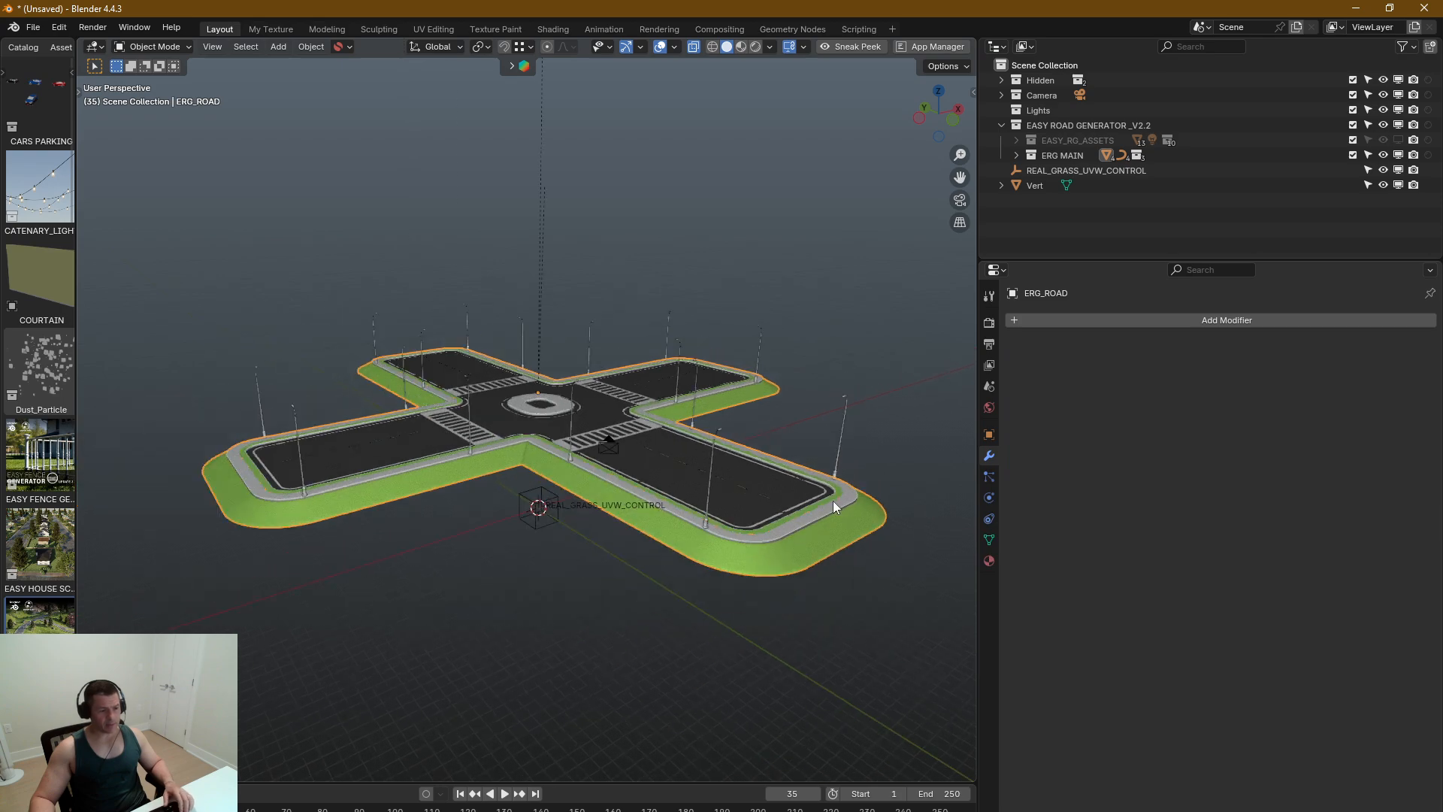
Step: Check the converted road's geometry in Edit Mode, return to Object Mode and select the posts-only copy
{"action": "key", "text": "Tab"}
{"action": "scroll", "coordinate": [879, 472], "scroll_direction": "up", "scroll_amount": 5}
{"action": "key", "text": "Tab"}
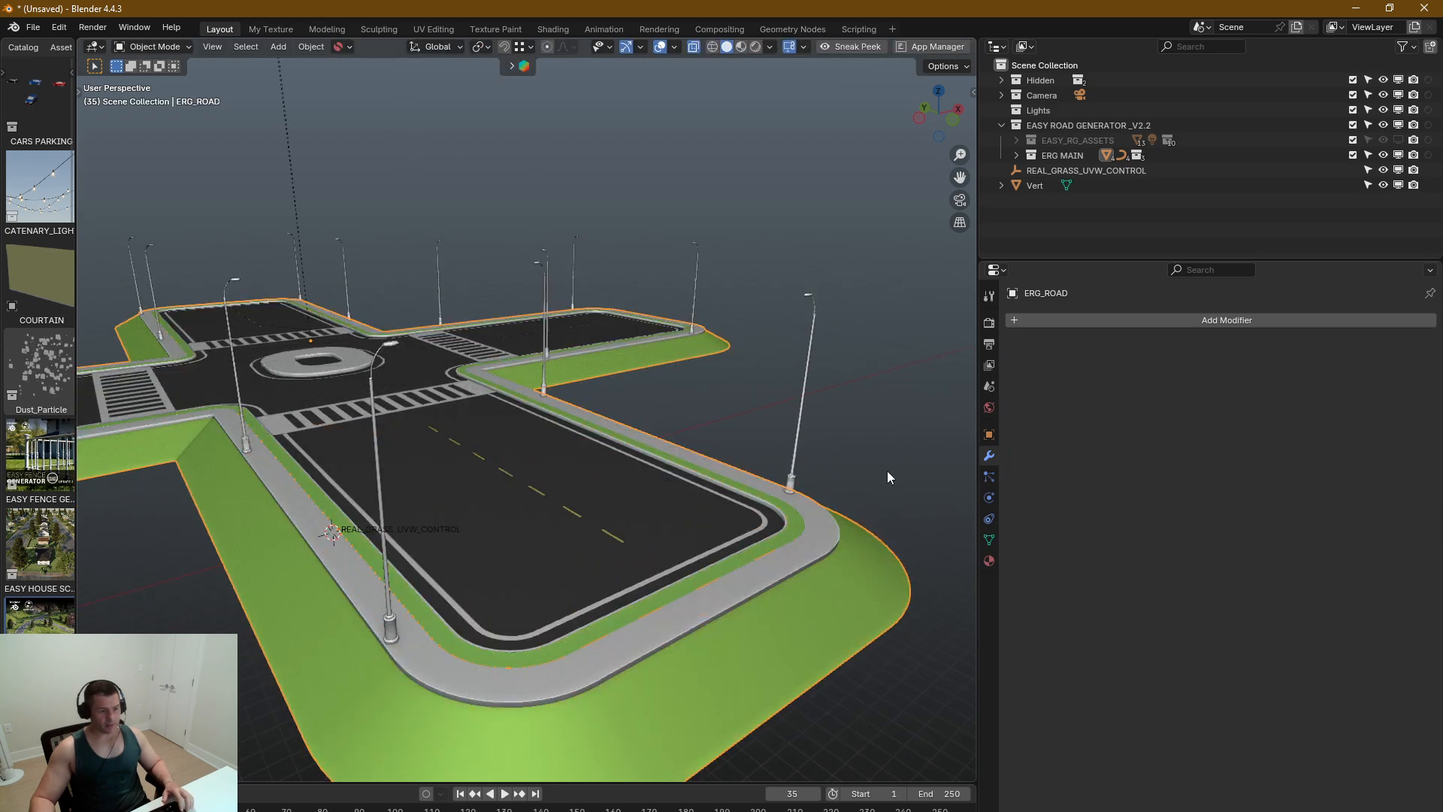
{"action": "left_click", "coordinate": [797, 462]}
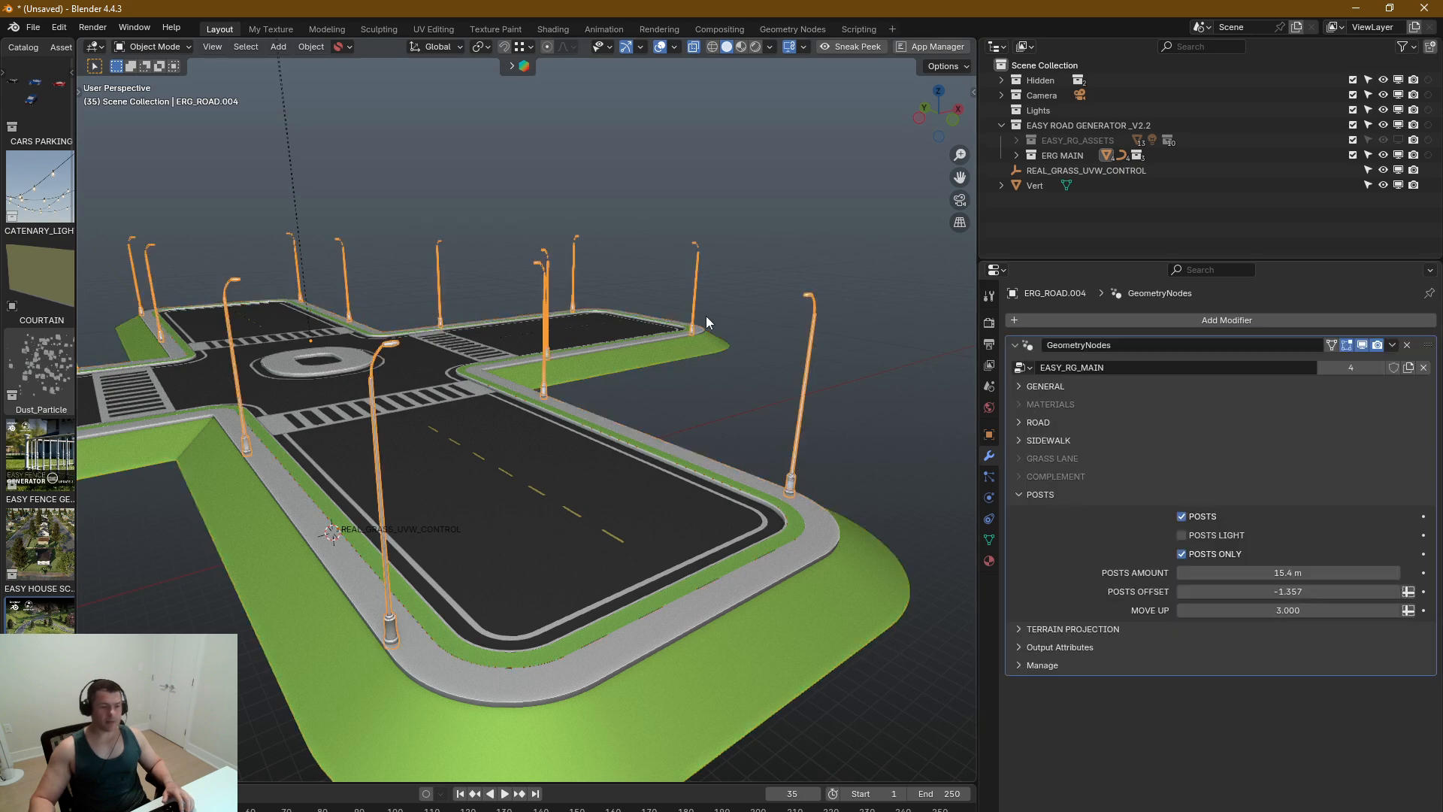
Step: Preview the intersection and posts in Rendered shading, and return the viewport to Solid shading
{"action": "scroll", "coordinate": [706, 318], "scroll_direction": "down", "scroll_amount": 5}
{"action": "key", "text": "z"}
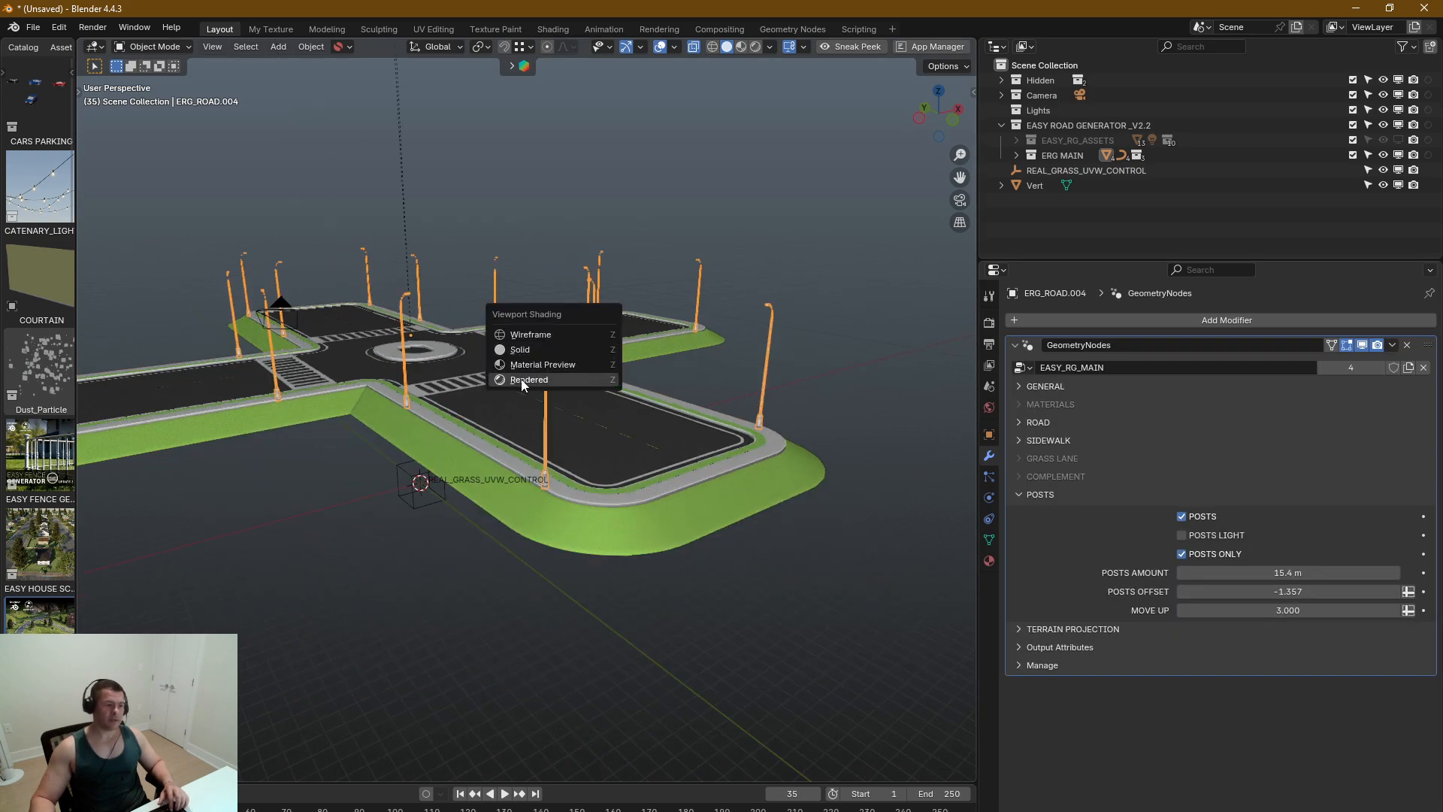
{"action": "left_click", "coordinate": [527, 382]}
{"action": "middle_click_drag", "start_coordinate": [757, 364], "coordinate": [836, 401], "text": "shift"}
{"action": "left_click", "coordinate": [871, 320]}
{"action": "key", "text": "z"}
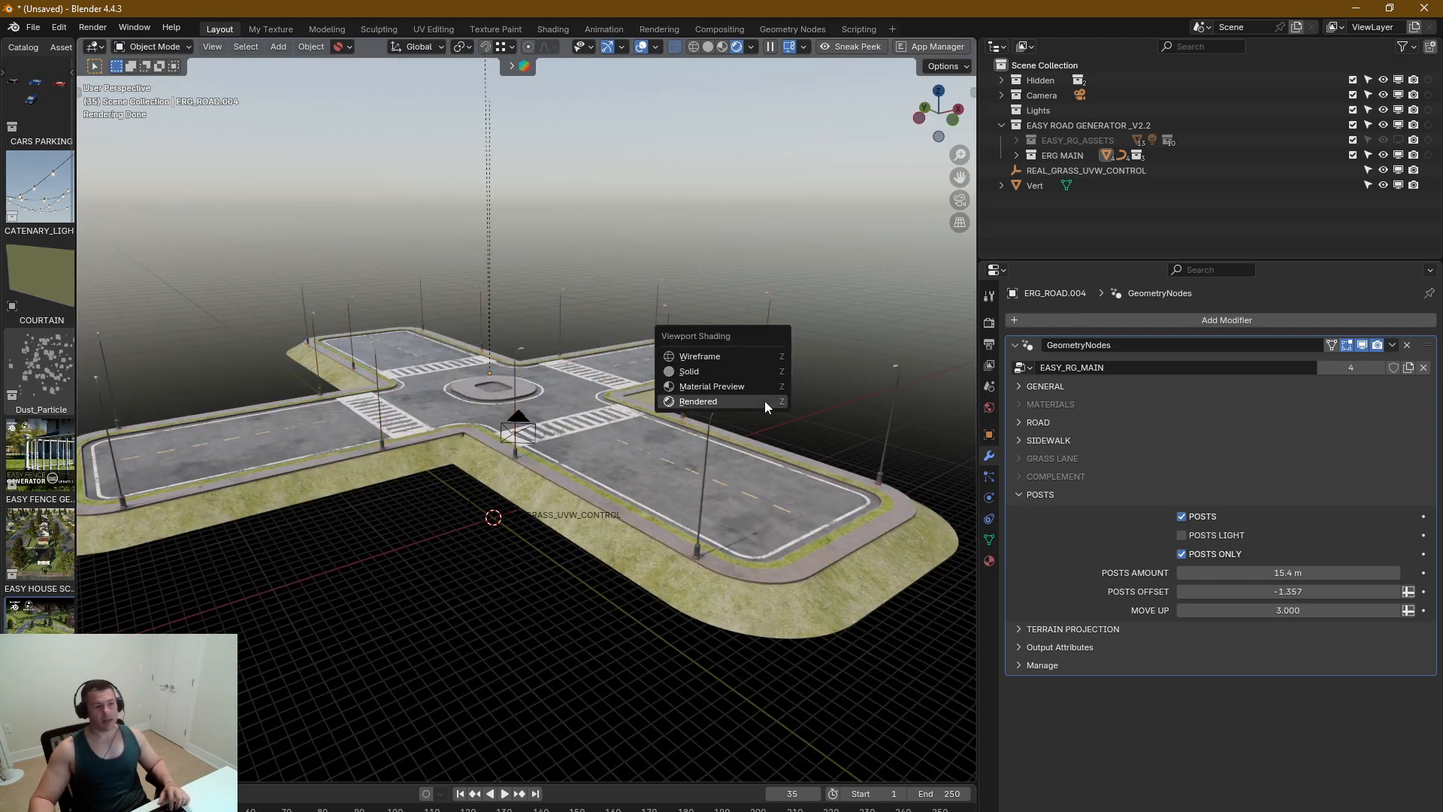
{"action": "left_click", "coordinate": [740, 370]}
{"action": "scroll", "coordinate": [901, 391], "scroll_direction": "up", "scroll_amount": 3}
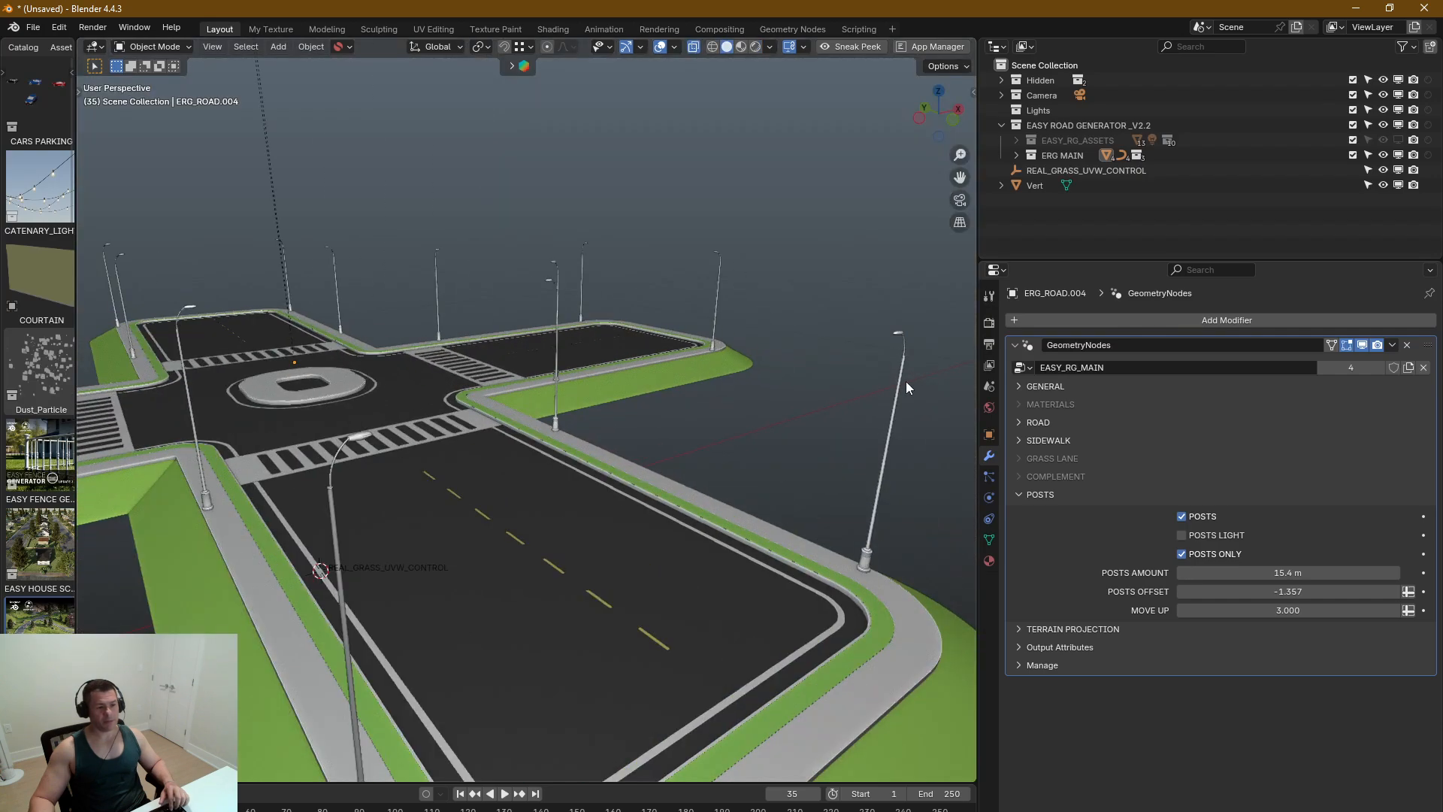
Step: Select the posts-only copy and examine its General settings
{"action": "left_click", "coordinate": [900, 380]}
{"action": "left_click", "coordinate": [1016, 385]}
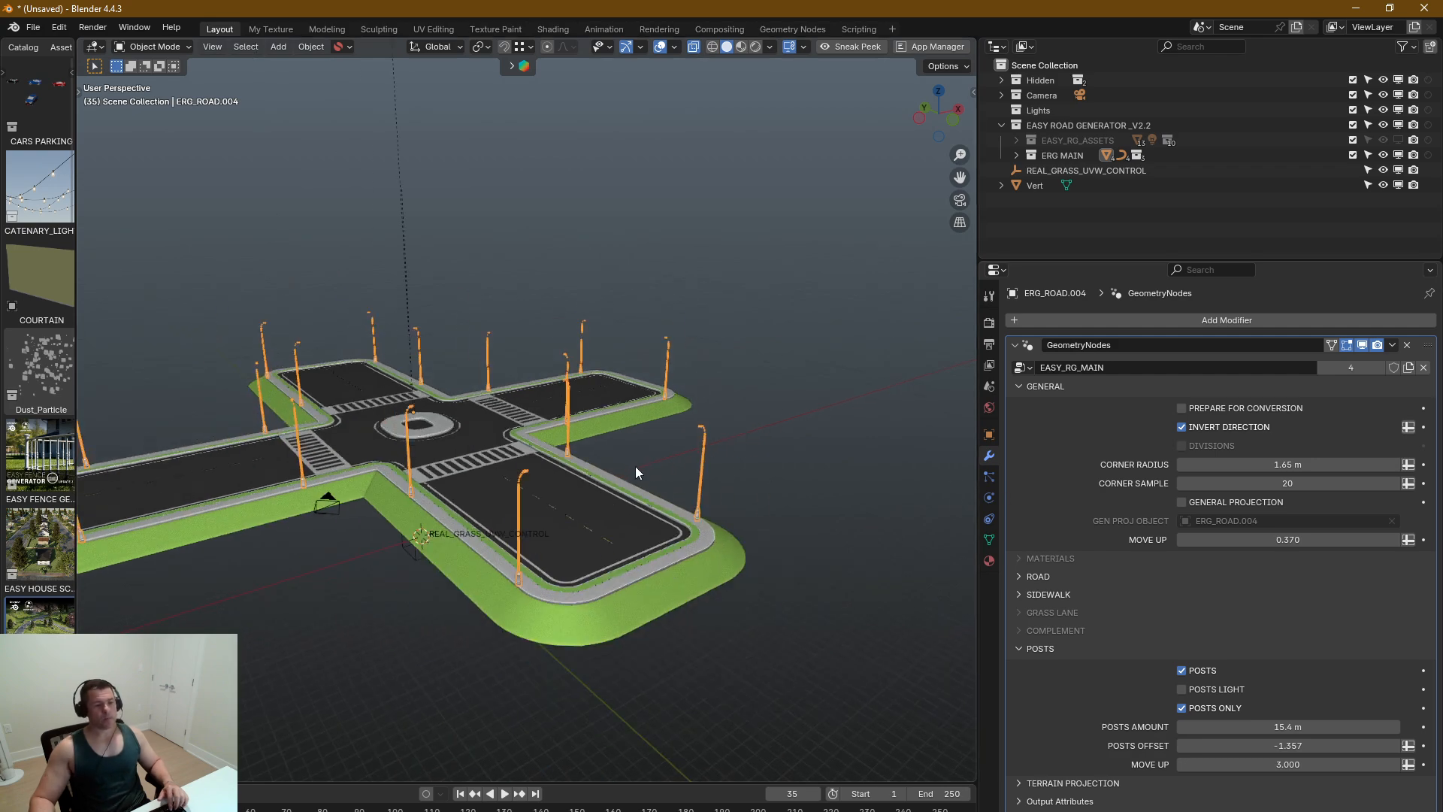
{"action": "left_click", "coordinate": [701, 517]}
{"action": "left_click", "coordinate": [696, 531]}
{"action": "key", "text": "Tab"}
Step: Undo the original road's mesh conversion and the disabling of its posts
{"action": "key", "text": "ctrl+z"}
{"action": "key", "text": "ctrl+z"}
{"action": "key", "text": "ctrl+z"}
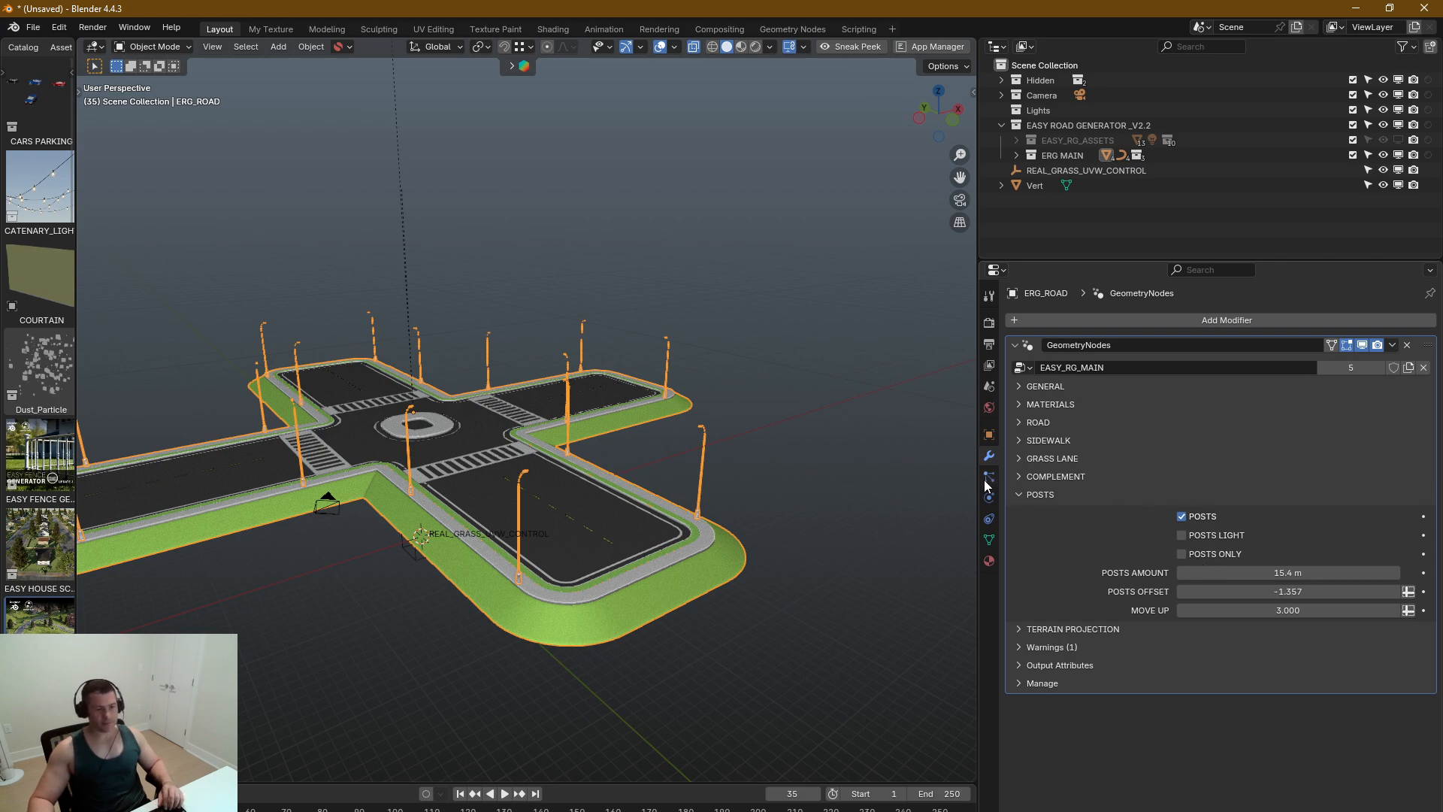
Step: Collapse the road modifier's Posts settings and expand its Terrain Projection settings
{"action": "left_click", "coordinate": [1018, 496]}
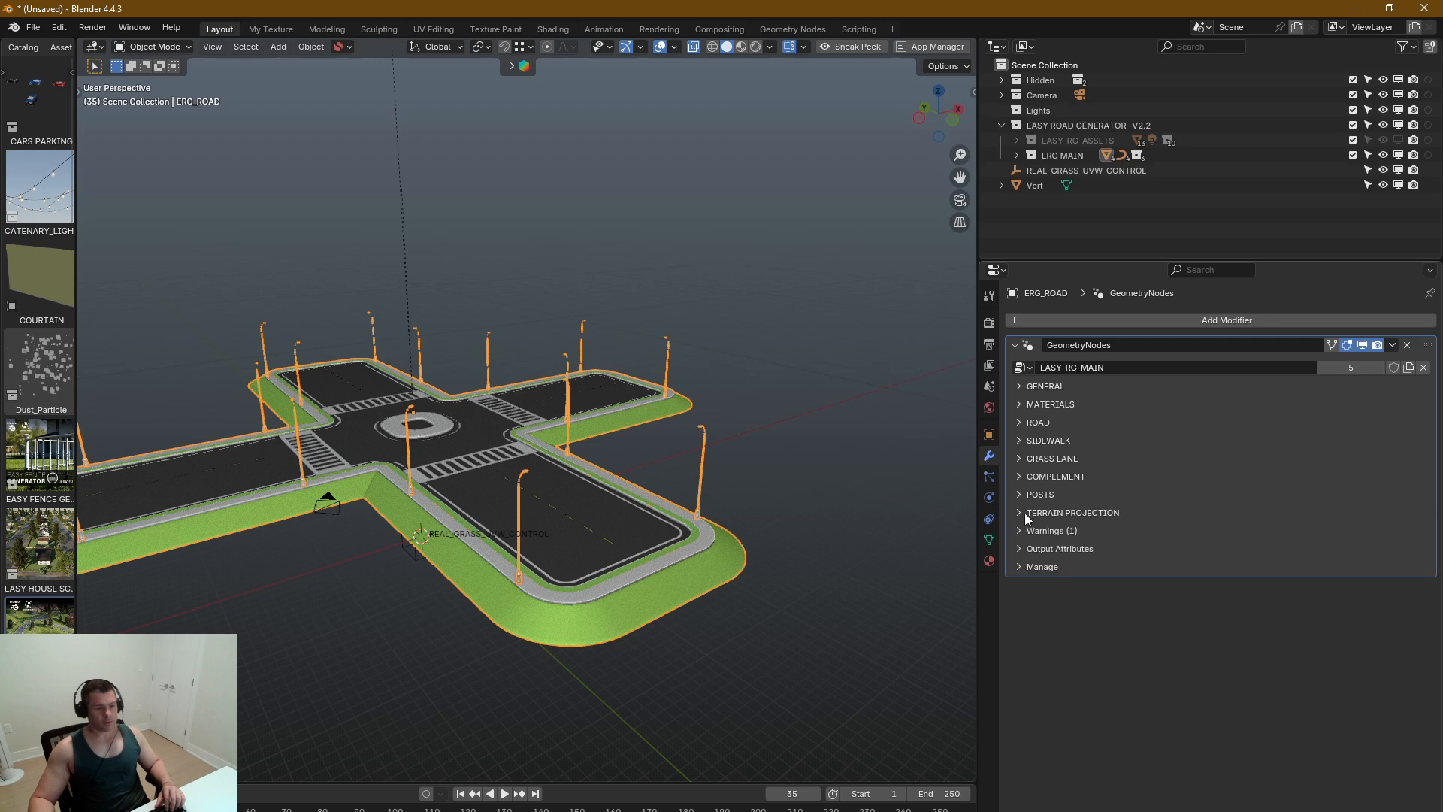
{"action": "left_click", "coordinate": [1019, 513]}
{"action": "left_click", "coordinate": [1019, 512]}
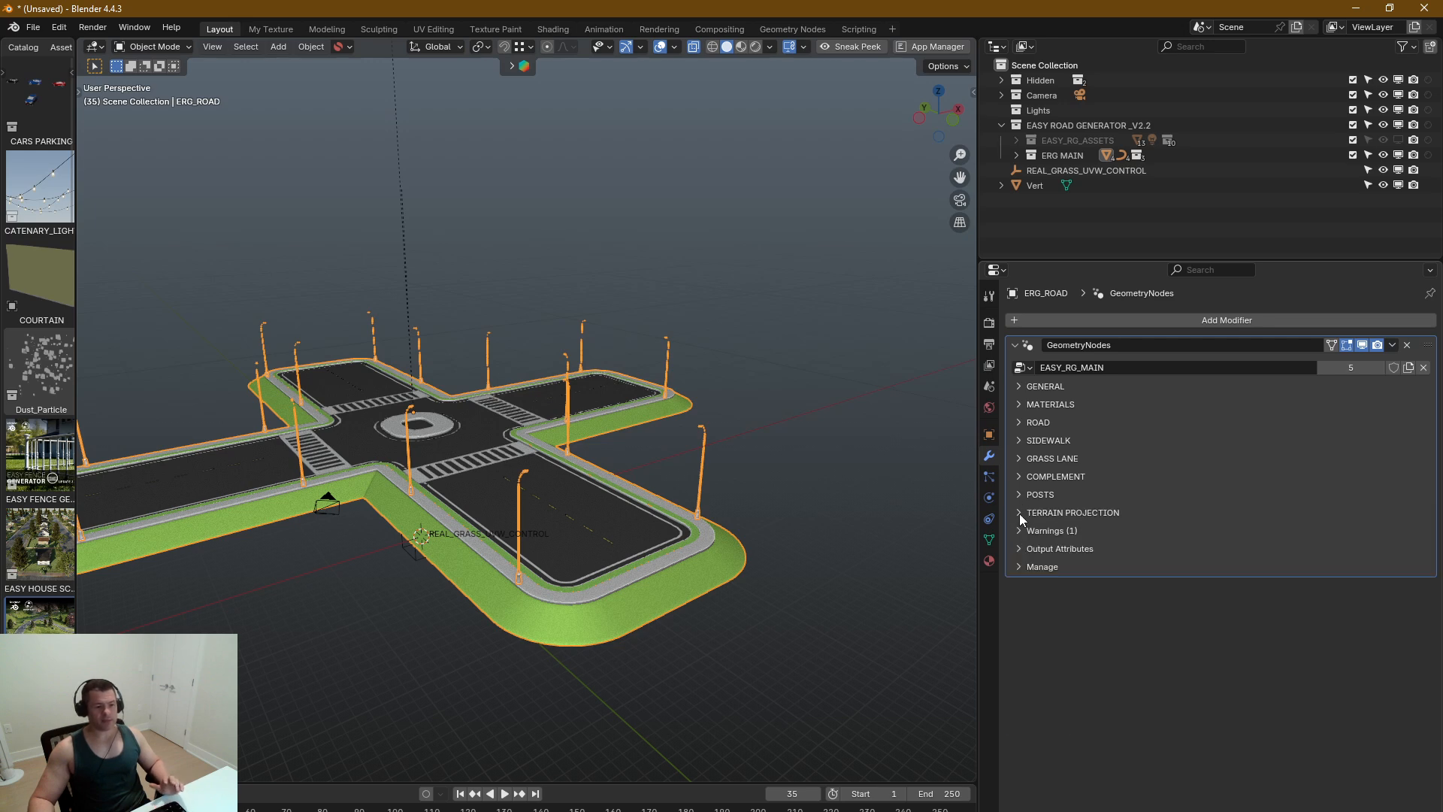
{"action": "left_click", "coordinate": [1020, 530]}
{"action": "left_click", "coordinate": [1021, 530]}
{"action": "left_click", "coordinate": [1015, 511]}
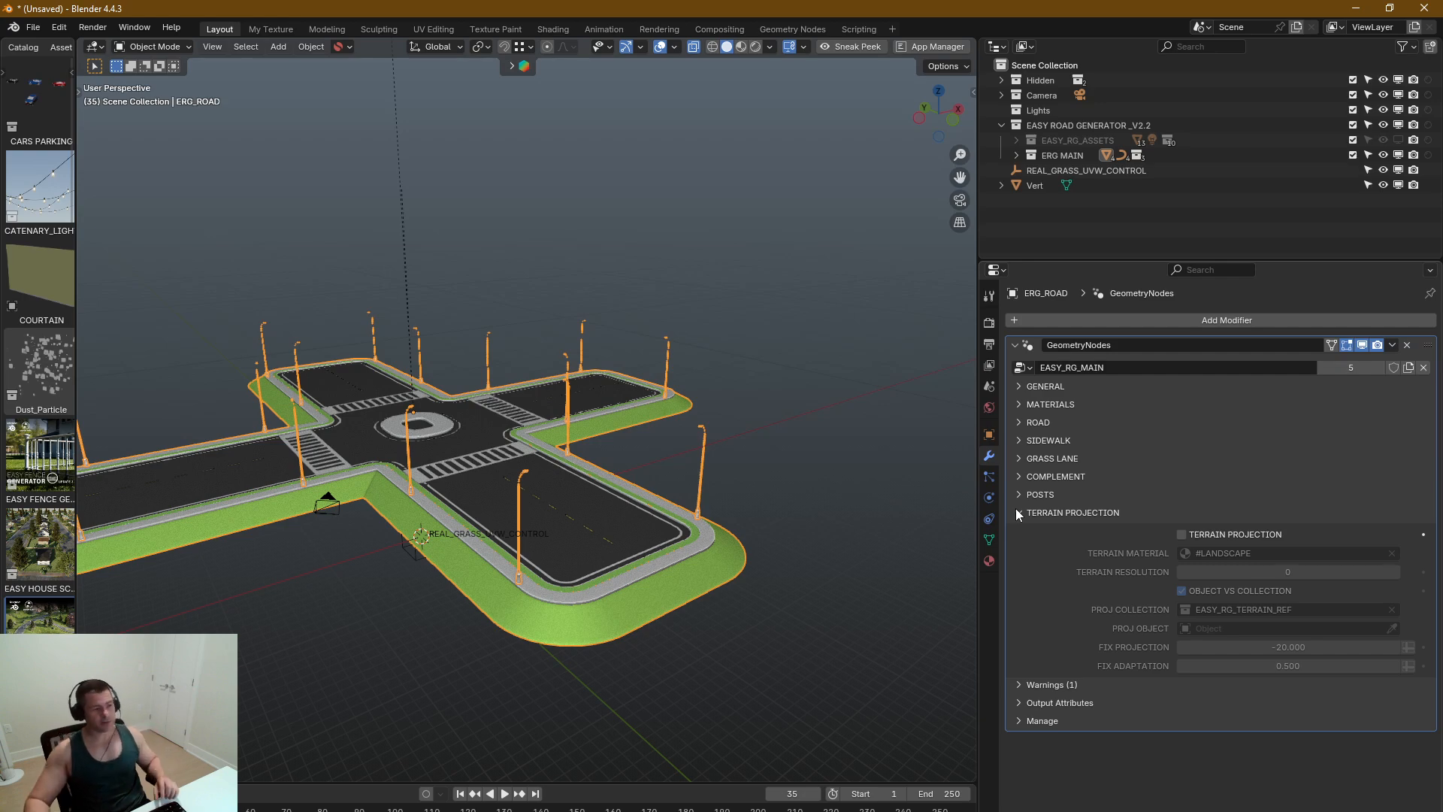
Step: Add a Landscape mesh at the centre of the road intersection
{"action": "scroll", "coordinate": [437, 494], "scroll_direction": "down", "scroll_amount": 4}
{"action": "middle_click_drag", "start_coordinate": [465, 526], "coordinate": [547, 396]}
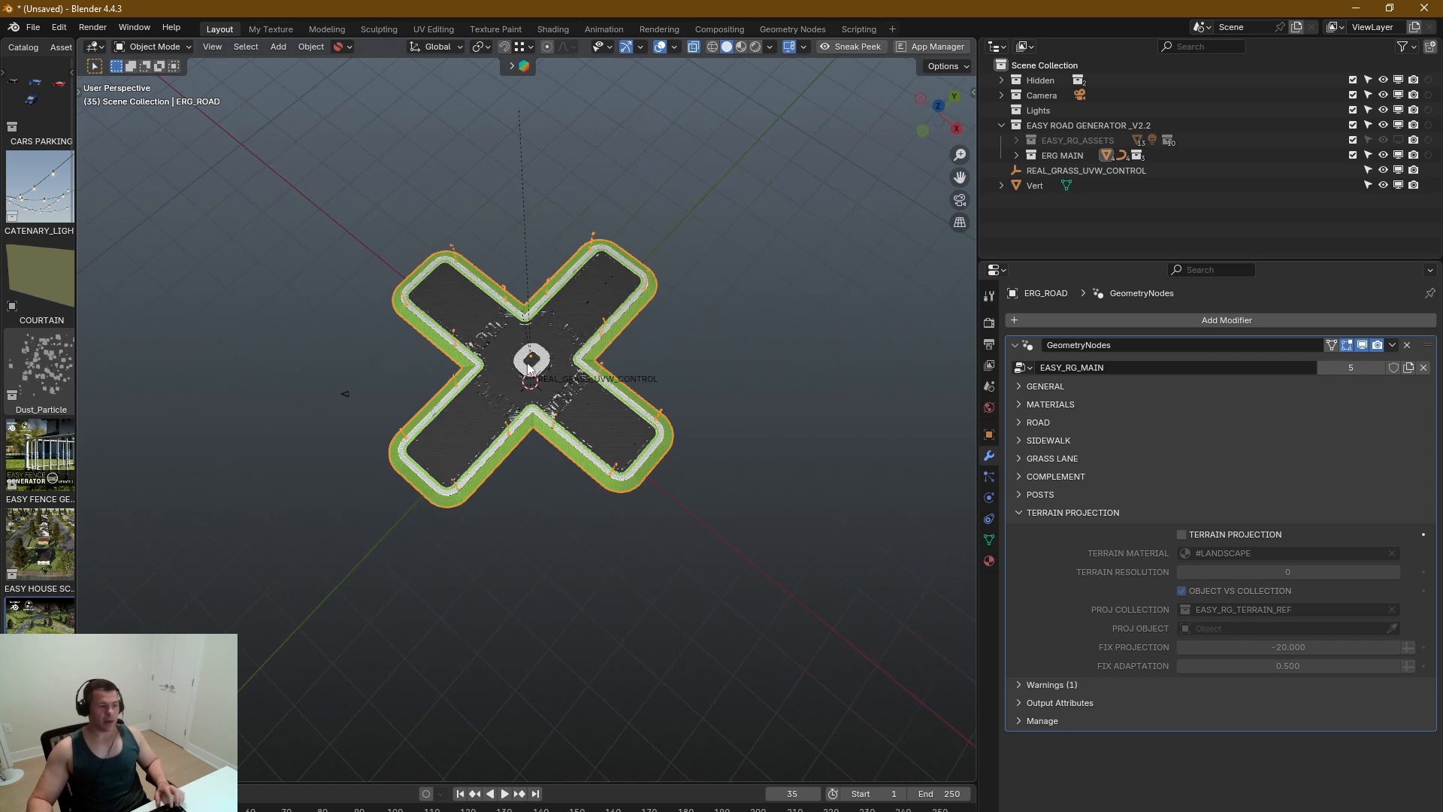
{"action": "key", "text": "shift+a"}
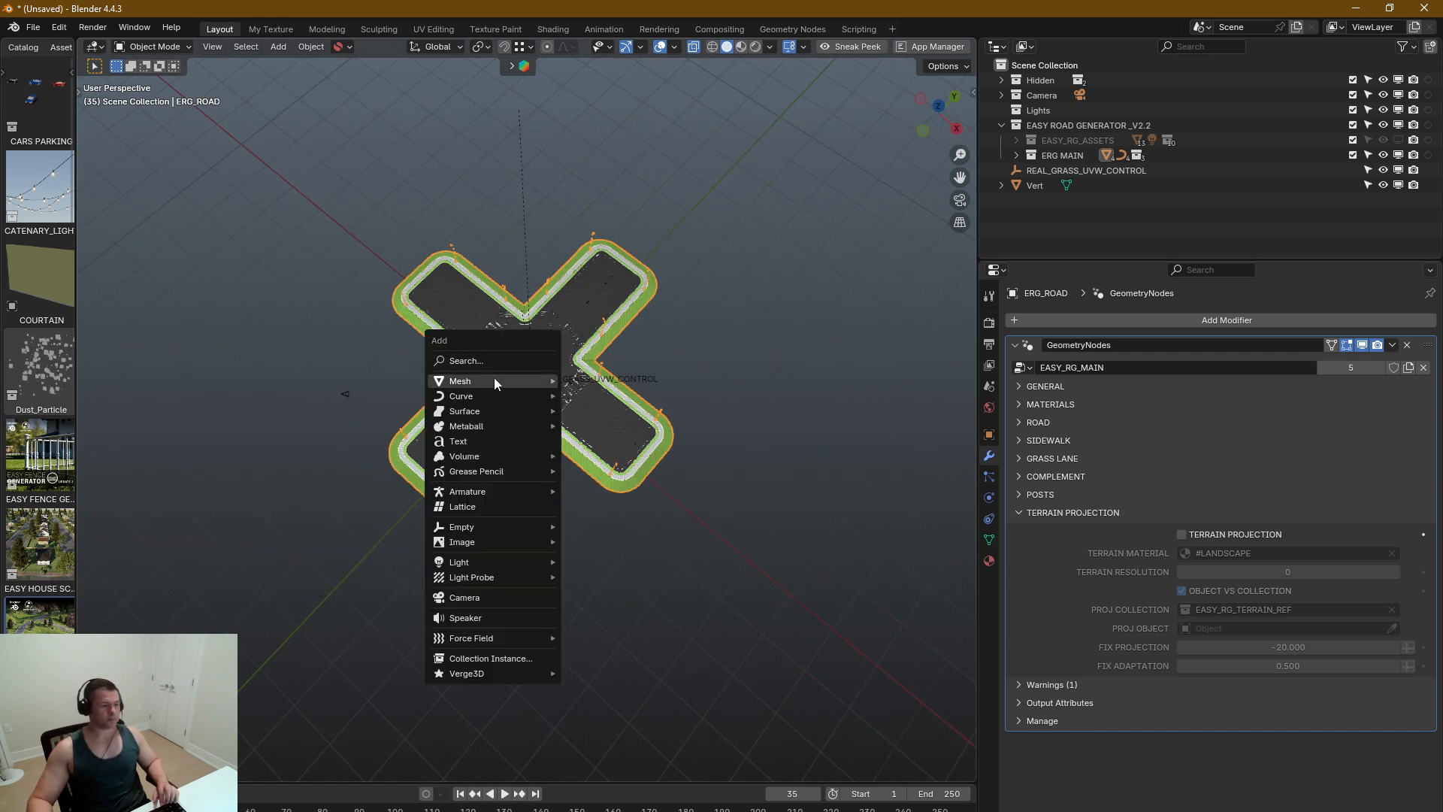
{"action": "mouse_move", "coordinate": [494, 377]}
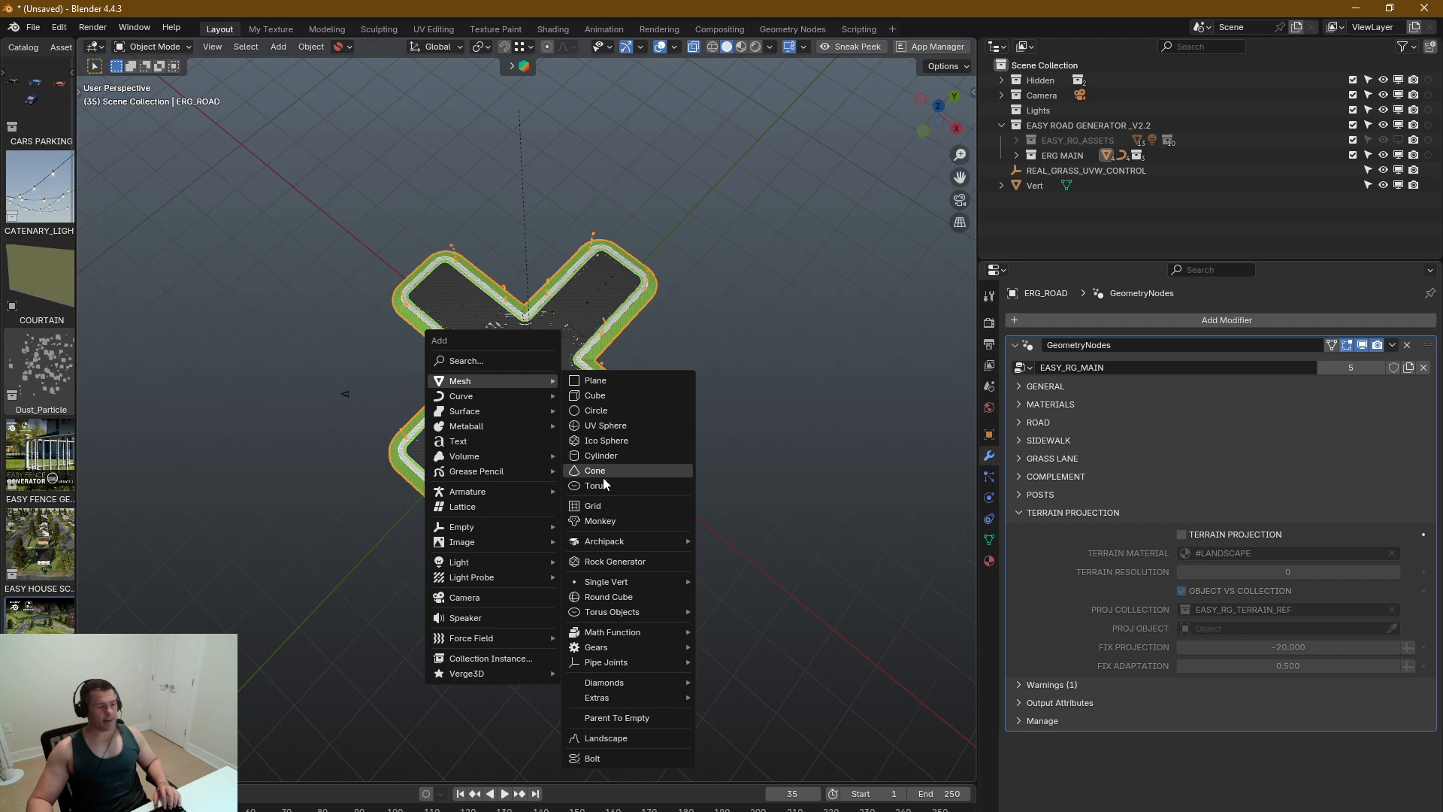
{"action": "left_click", "coordinate": [641, 740]}
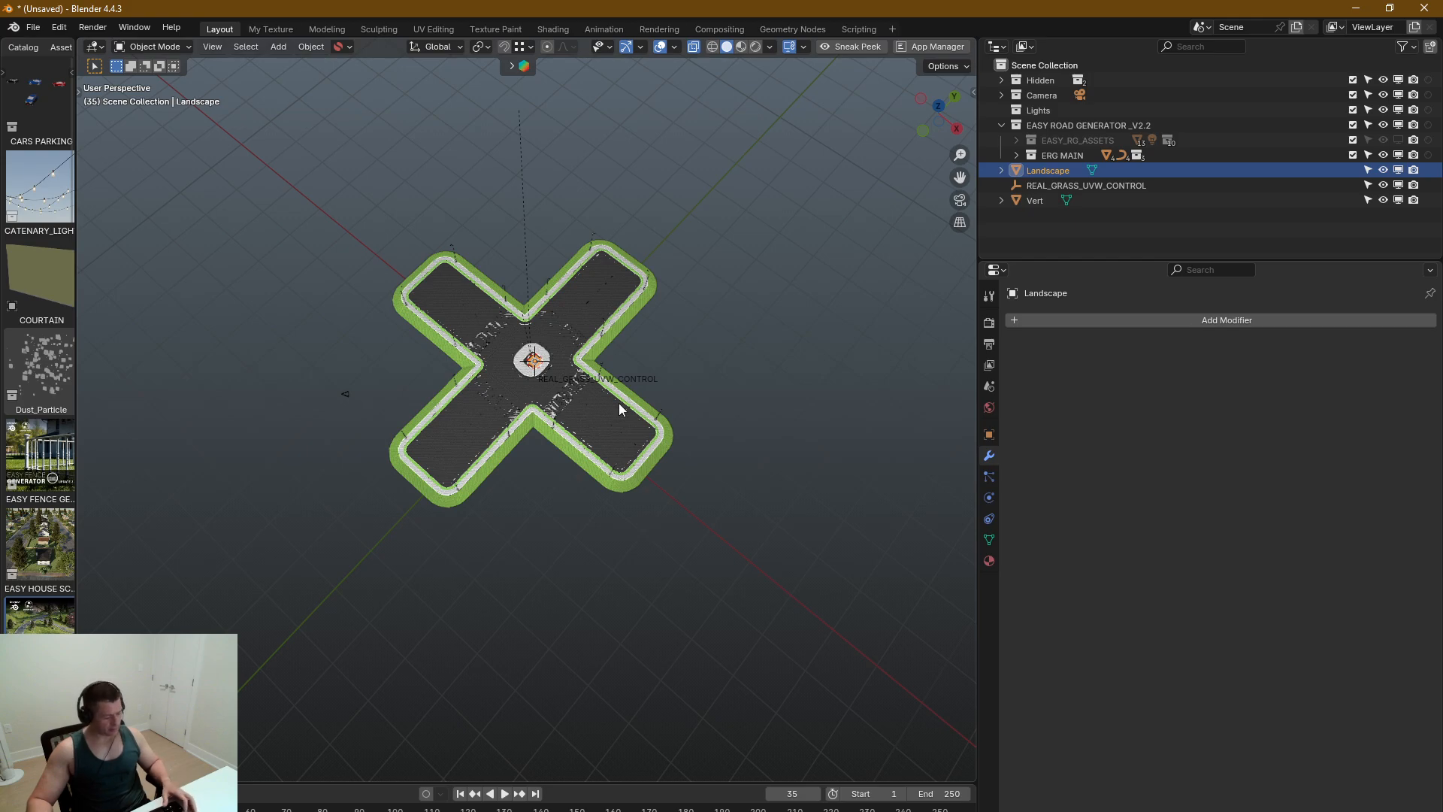
Step: Scale the whole landscape mesh in Edit Mode so it extends well beyond the road intersection
{"action": "key", "text": "Tab"}
{"action": "key", "text": "s"}
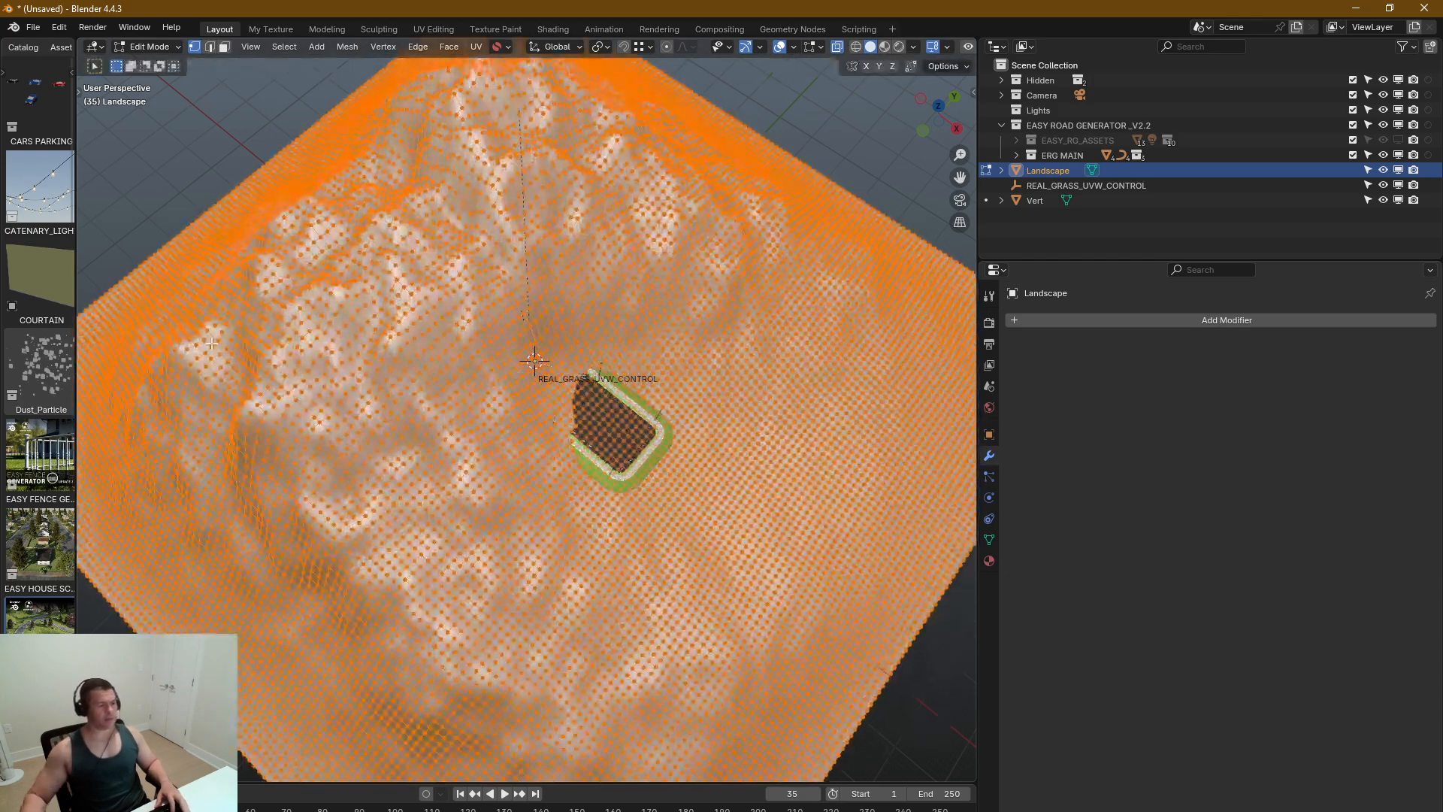
{"action": "left_click", "coordinate": [238, 259]}
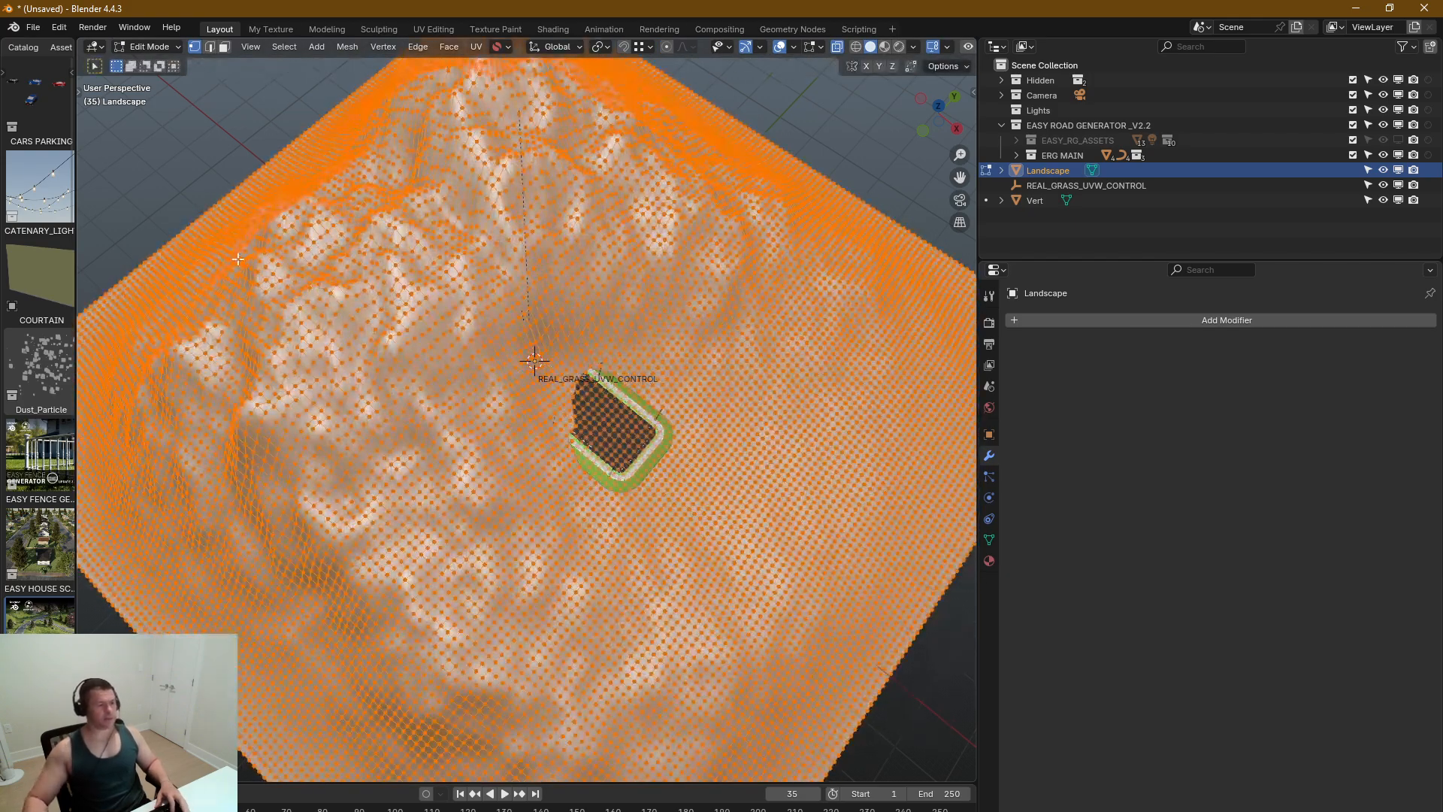
{"action": "key", "text": "s"}
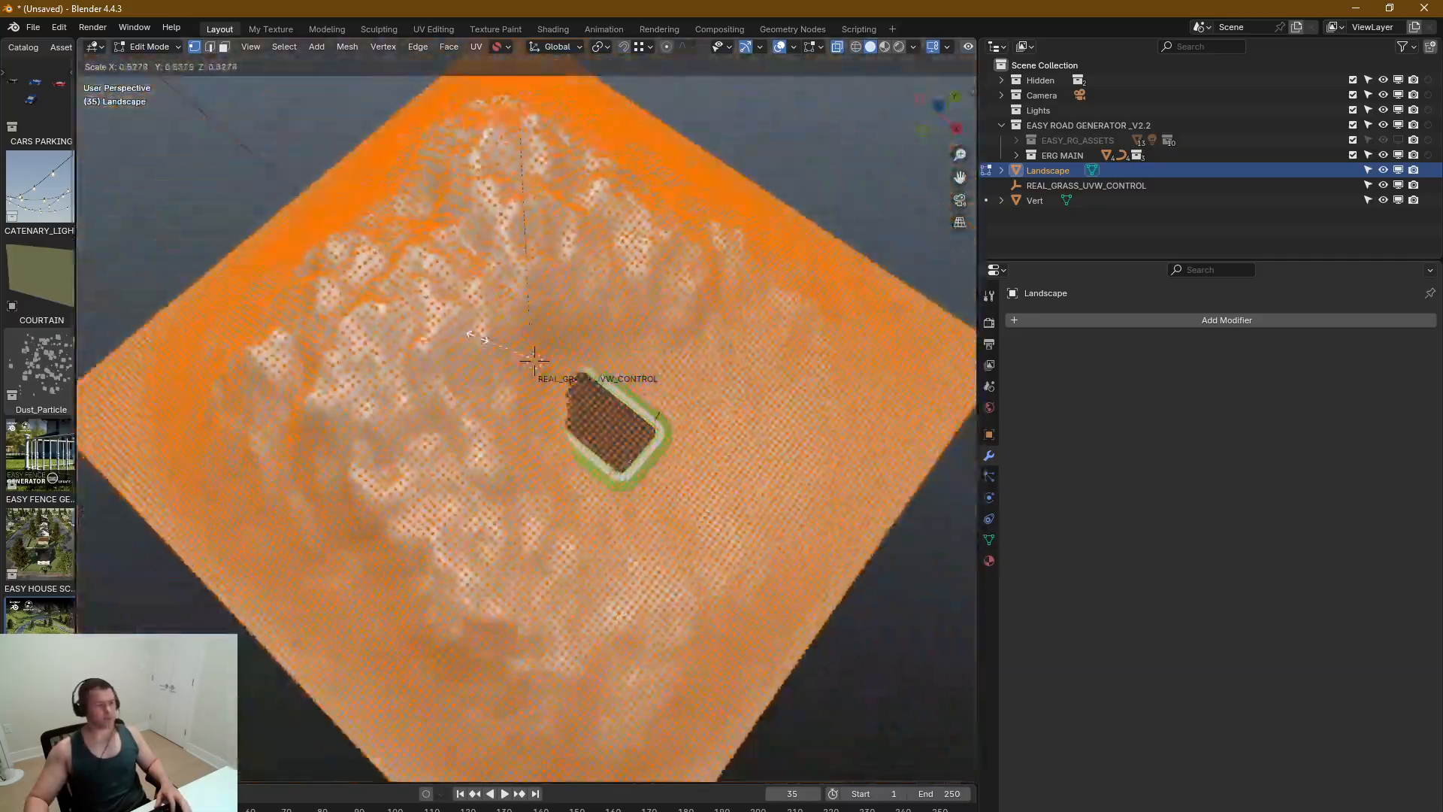
{"action": "left_click", "coordinate": [471, 347]}
Step: Flatten the landscape's hills by scaling the mesh down along Z, and return to Object Mode
{"action": "middle_click_drag", "start_coordinate": [471, 347], "coordinate": [434, 211]}
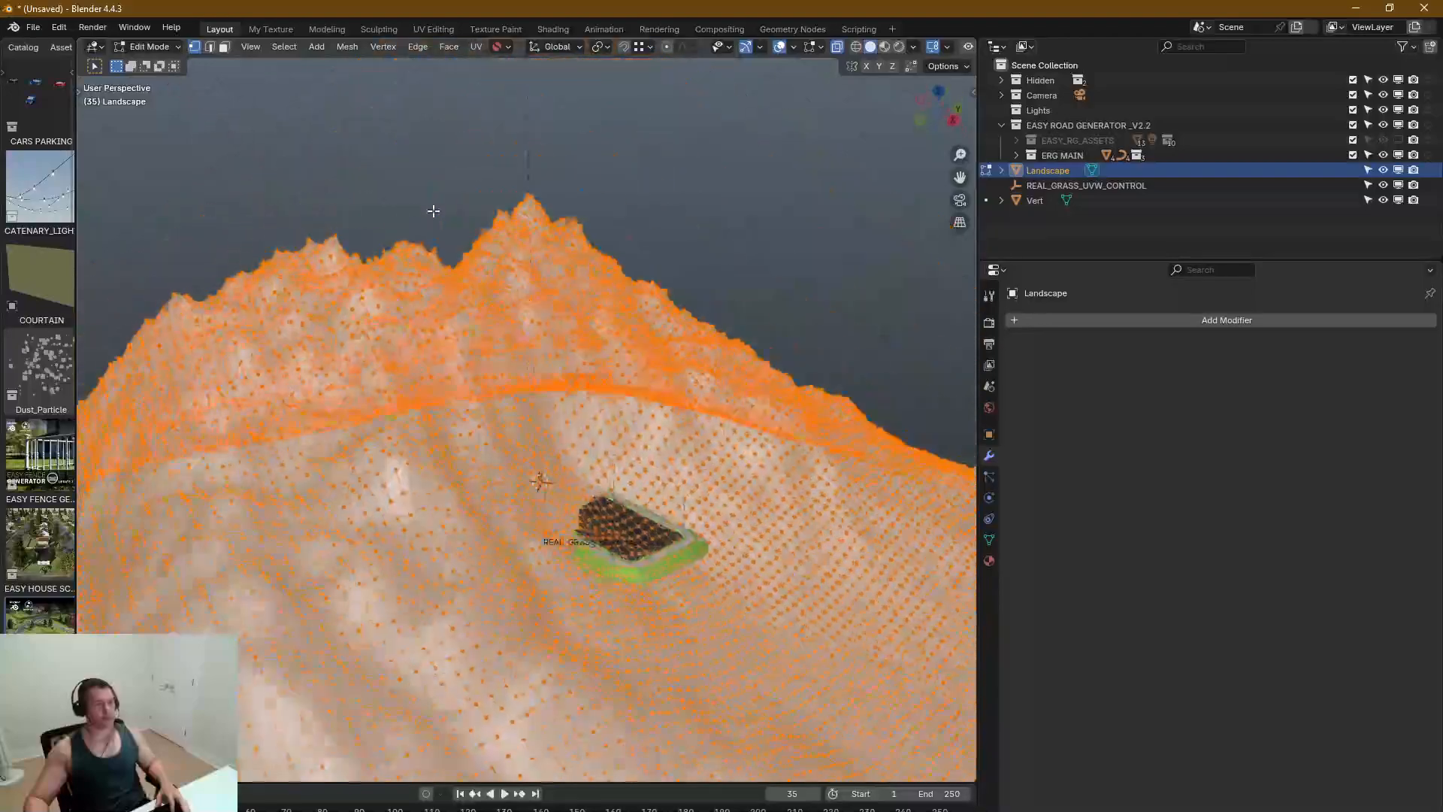
{"action": "key", "text": "s"}
{"action": "key", "text": "z"}
{"action": "left_click", "coordinate": [512, 433]}
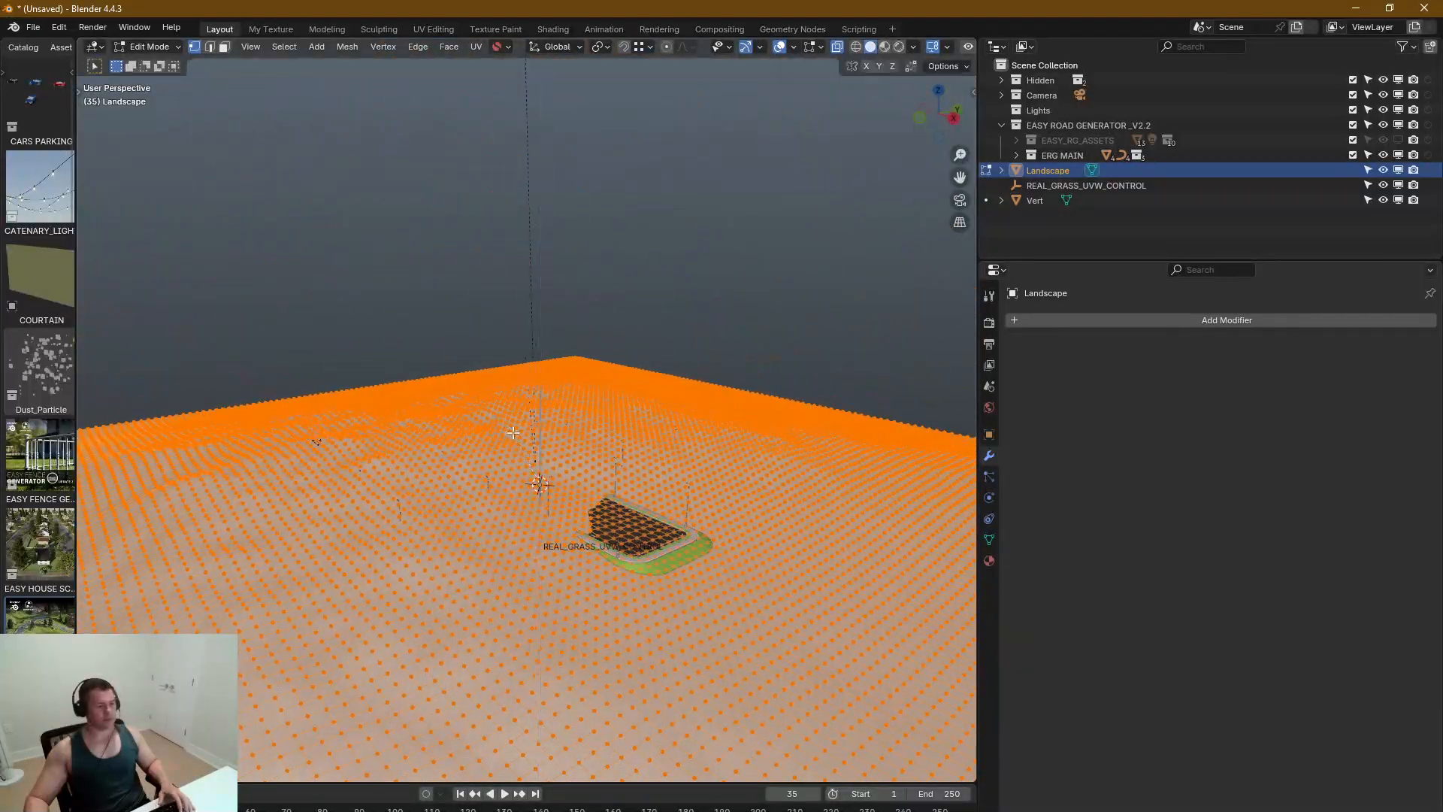
{"action": "key", "text": "Tab"}
Step: Lower the landscape about 13 m along the global Z axis so the road sits above it
{"action": "middle_click_drag", "start_coordinate": [517, 403], "coordinate": [525, 241]}
{"action": "scroll", "coordinate": [596, 200], "scroll_direction": "down", "scroll_amount": 4}
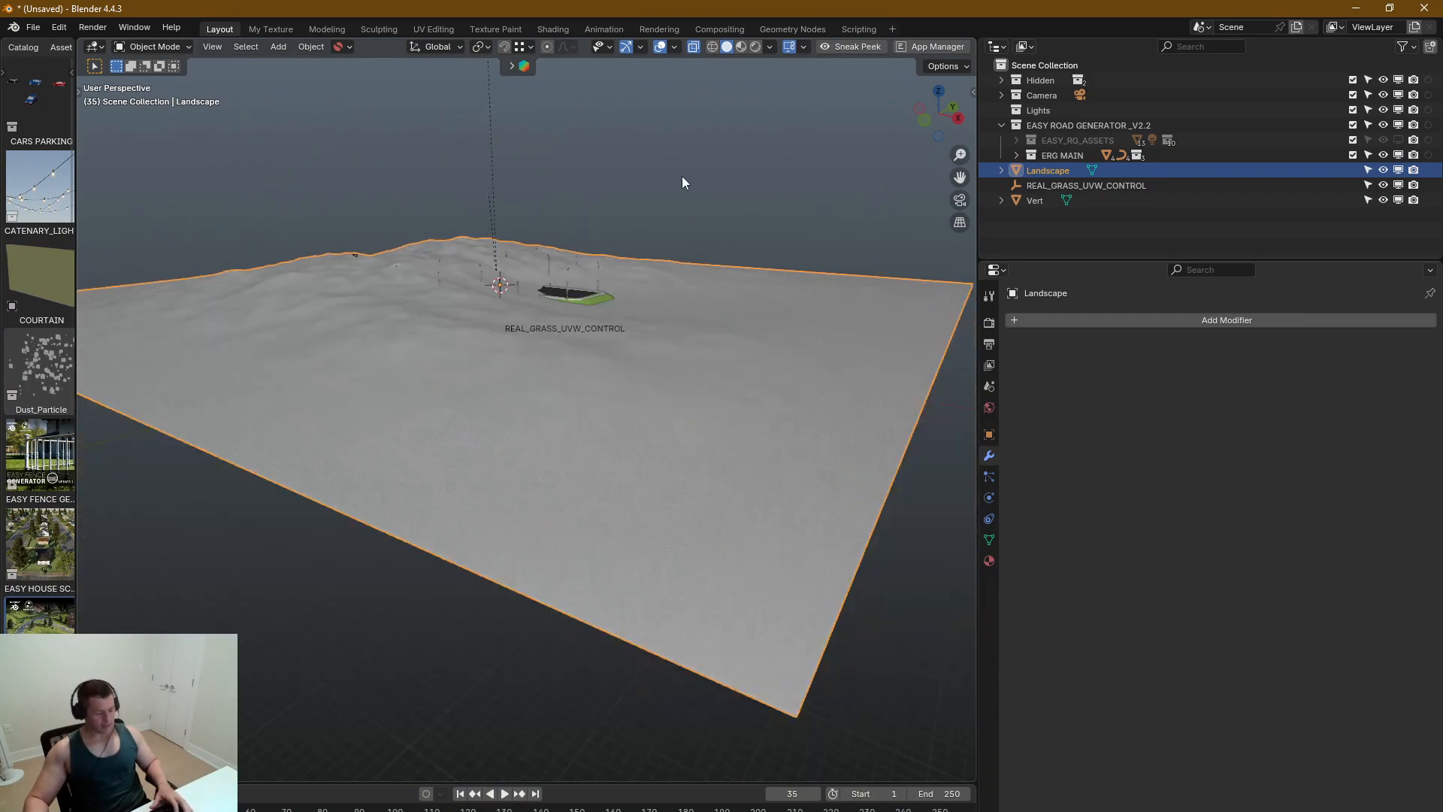
{"action": "key", "text": "g"}
{"action": "key", "text": "z"}
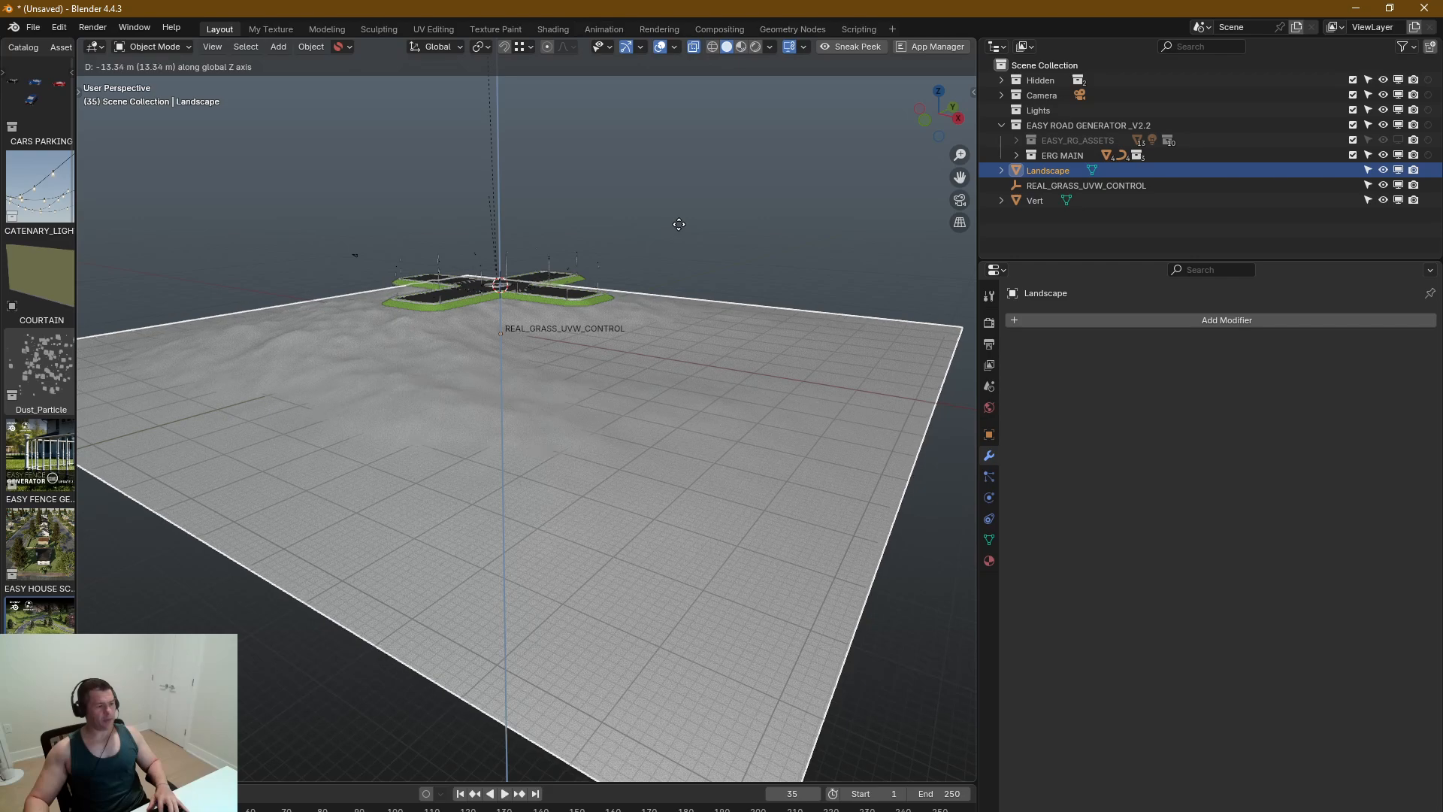
{"action": "left_click", "coordinate": [678, 224]}
Step: Scale the landscape mesh up further in Edit Mode to widen the terrain, and return to Object Mode
{"action": "middle_click_drag", "start_coordinate": [646, 246], "coordinate": [544, 259]}
{"action": "key", "text": "Tab"}
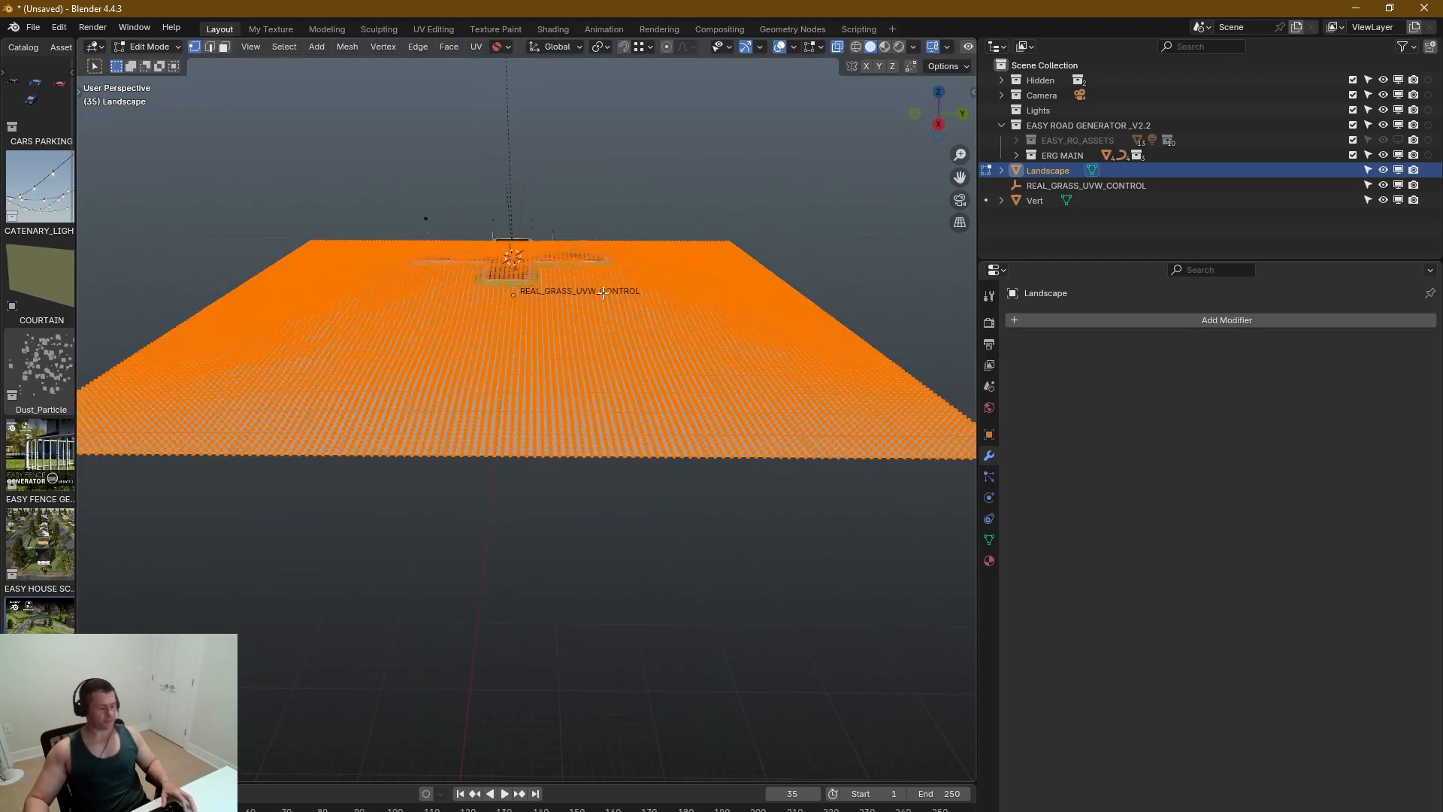
{"action": "key", "text": "s"}
{"action": "left_click", "coordinate": [900, 363]}
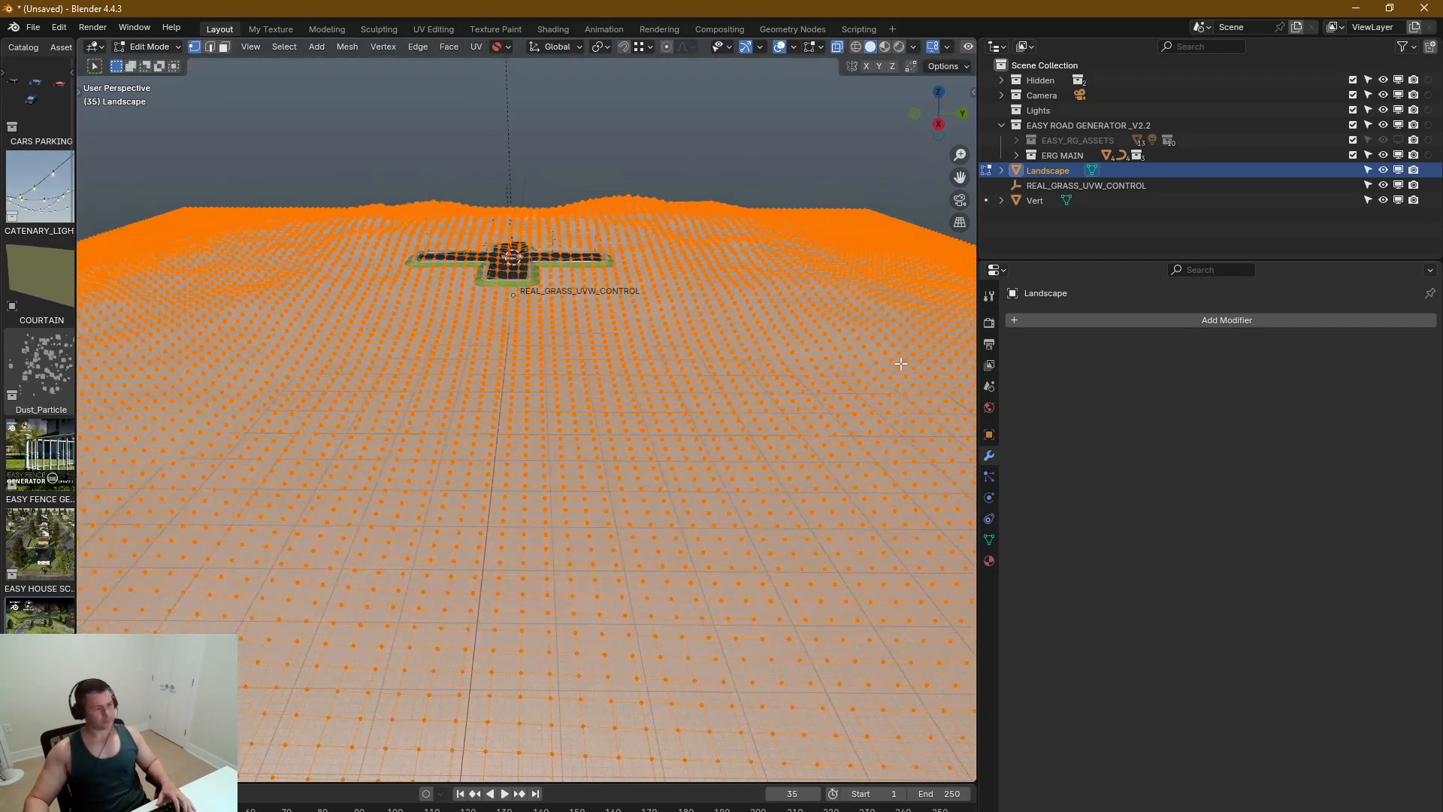
{"action": "key", "text": "Tab"}
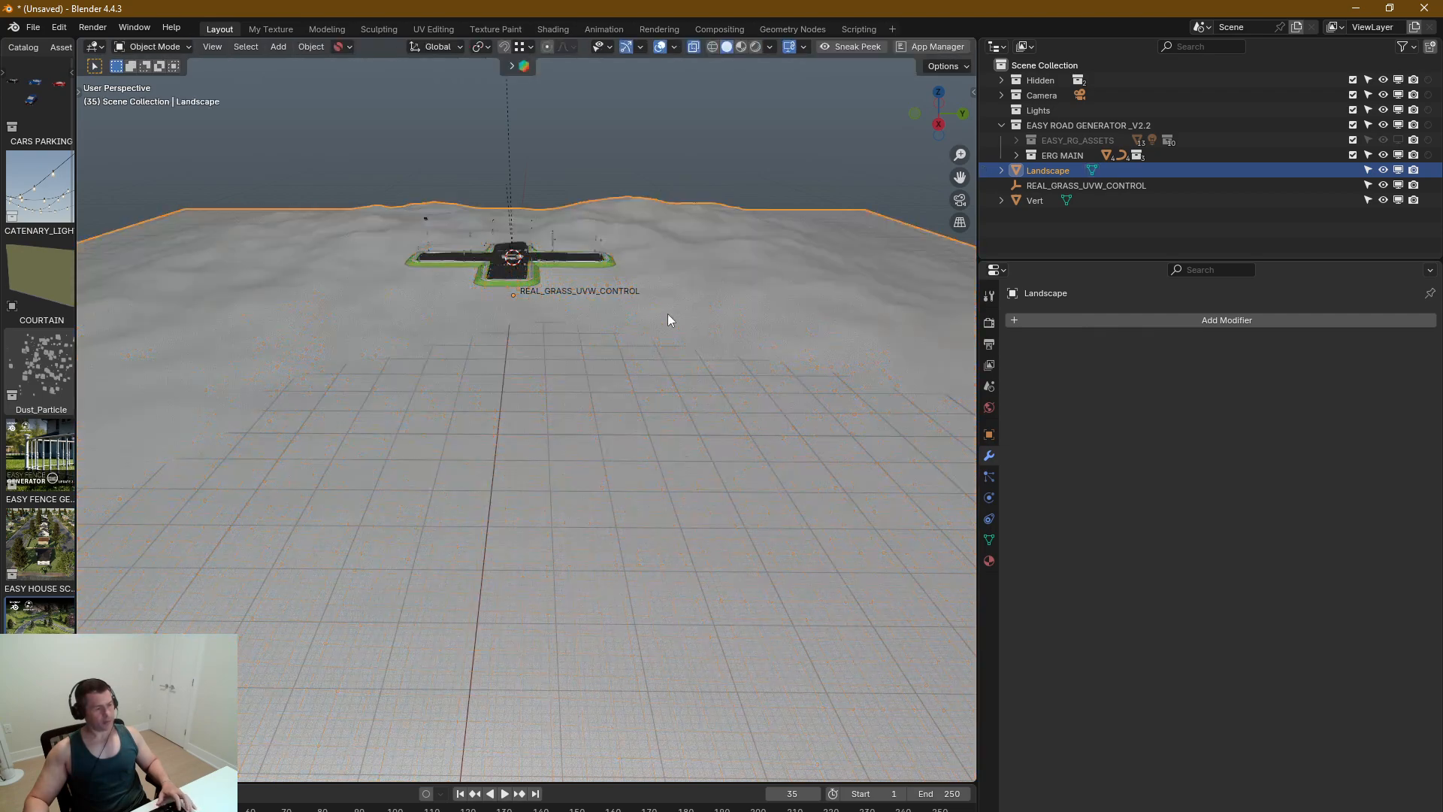
Step: Reposition the landscape beneath the road intersection
{"action": "middle_click_drag", "start_coordinate": [668, 316], "coordinate": [506, 263]}
{"action": "key", "text": "g"}
{"action": "left_click", "coordinate": [740, 235]}
{"action": "scroll", "coordinate": [494, 280], "scroll_direction": "up", "scroll_amount": 5}
{"action": "scroll", "coordinate": [535, 323], "scroll_direction": "down", "scroll_amount": 4}
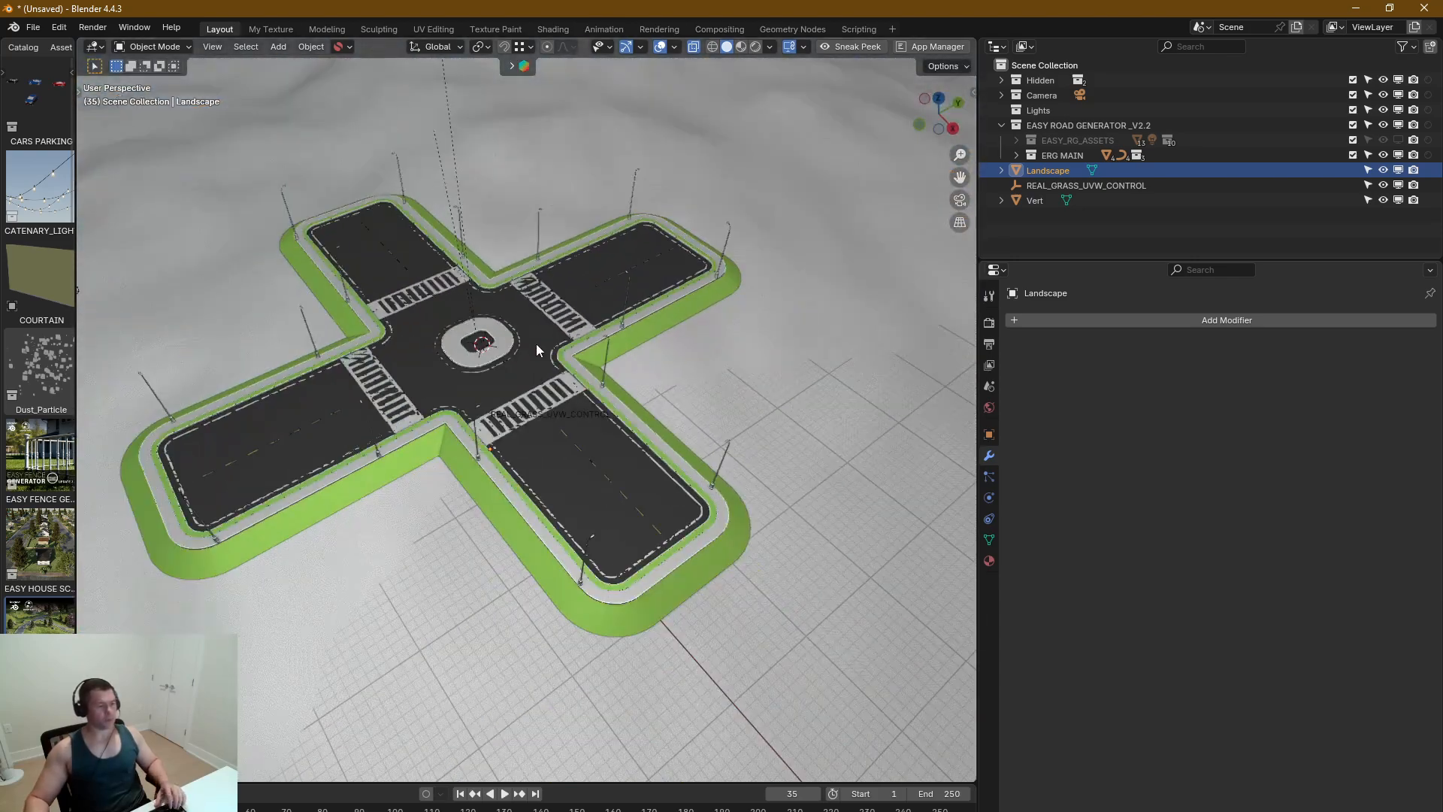
Step: Select the road intersection and enable Terrain Projection in its generator settings
{"action": "scroll", "coordinate": [535, 344], "scroll_direction": "up", "scroll_amount": 2}
{"action": "left_click", "coordinate": [597, 370]}
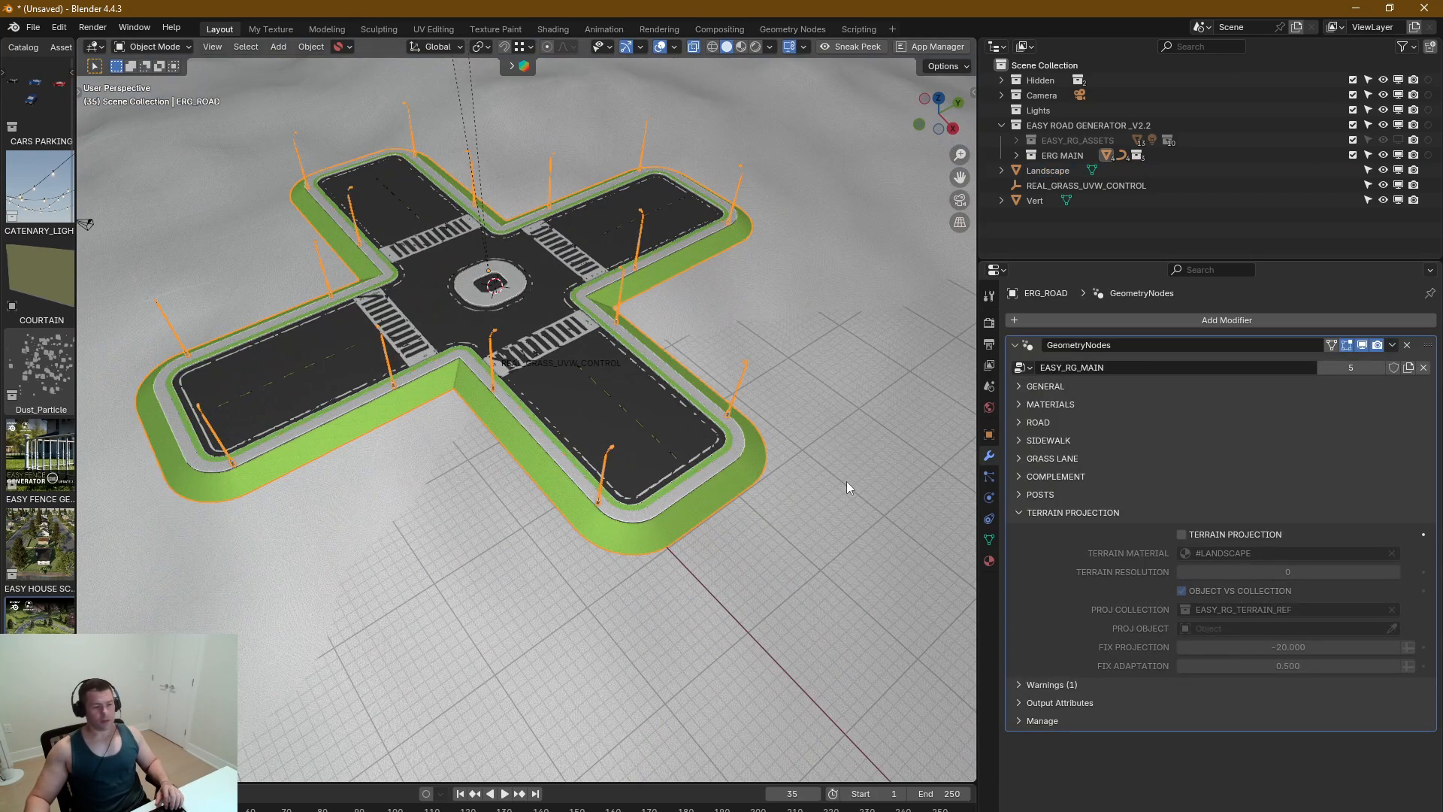
{"action": "left_click", "coordinate": [1182, 534]}
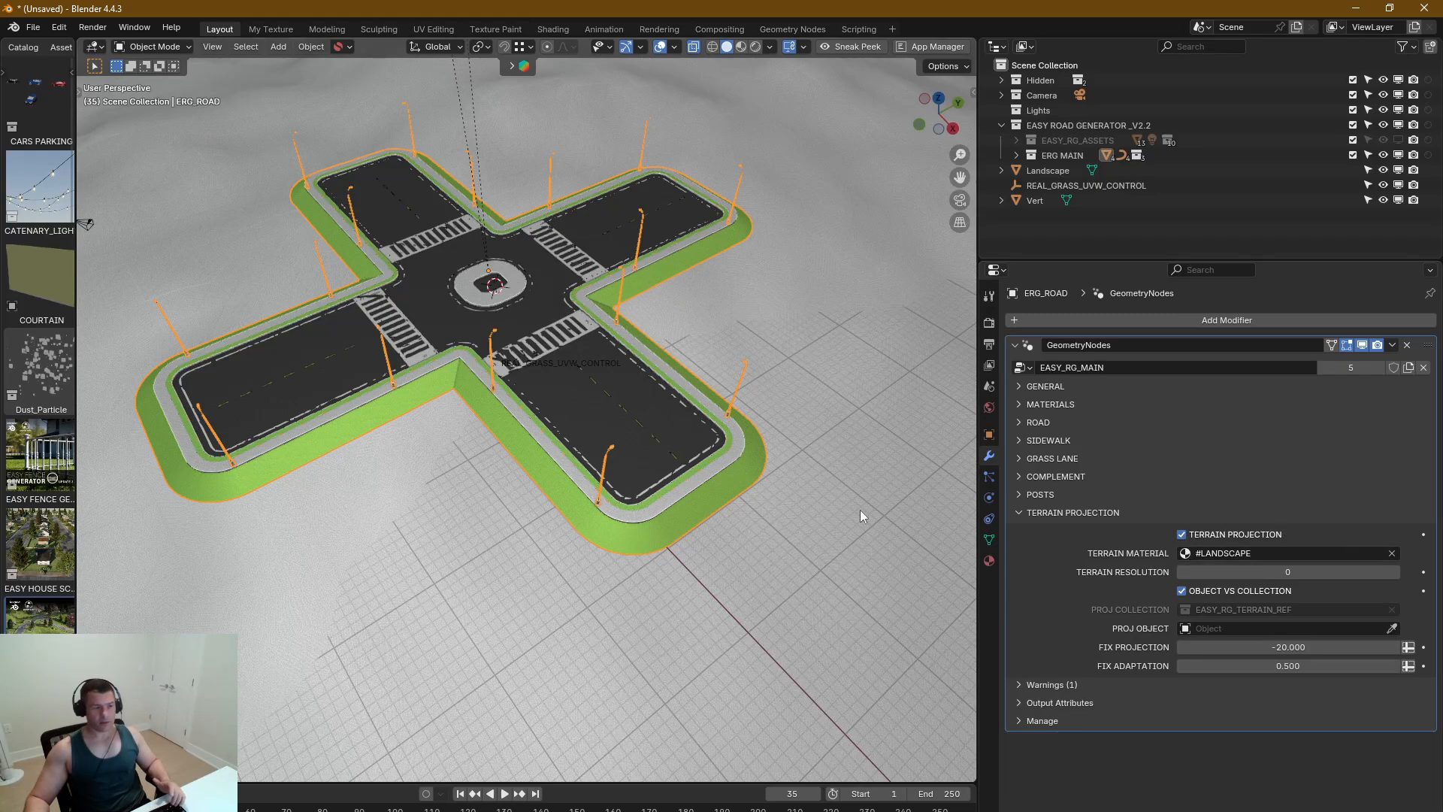
Step: Assign Landscape as the road's terrain projection object by picking it in the scene
{"action": "scroll", "coordinate": [796, 465], "scroll_direction": "down", "scroll_amount": 4}
{"action": "scroll", "coordinate": [732, 421], "scroll_direction": "up", "scroll_amount": 1}
{"action": "left_click", "coordinate": [773, 383]}
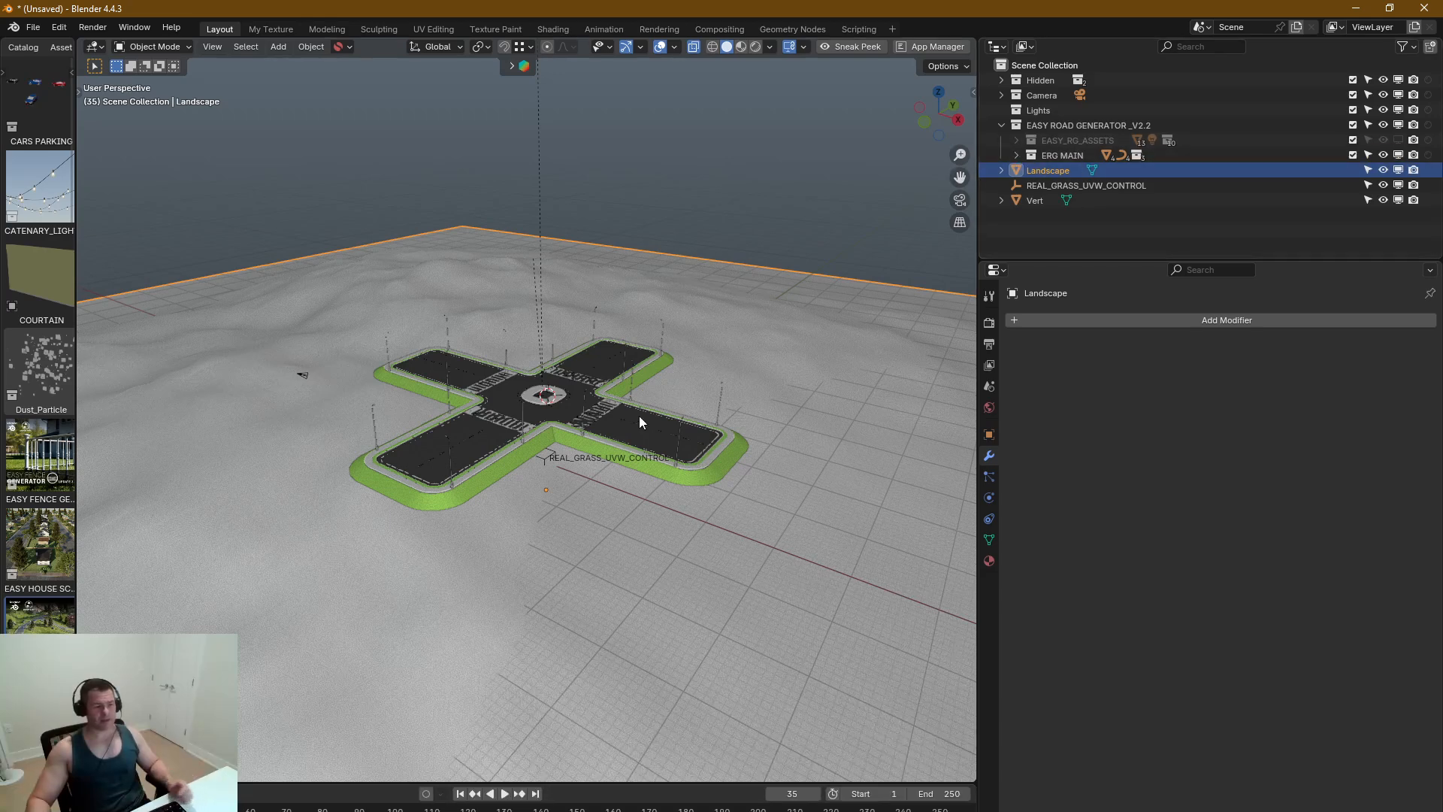
{"action": "left_click", "coordinate": [618, 429]}
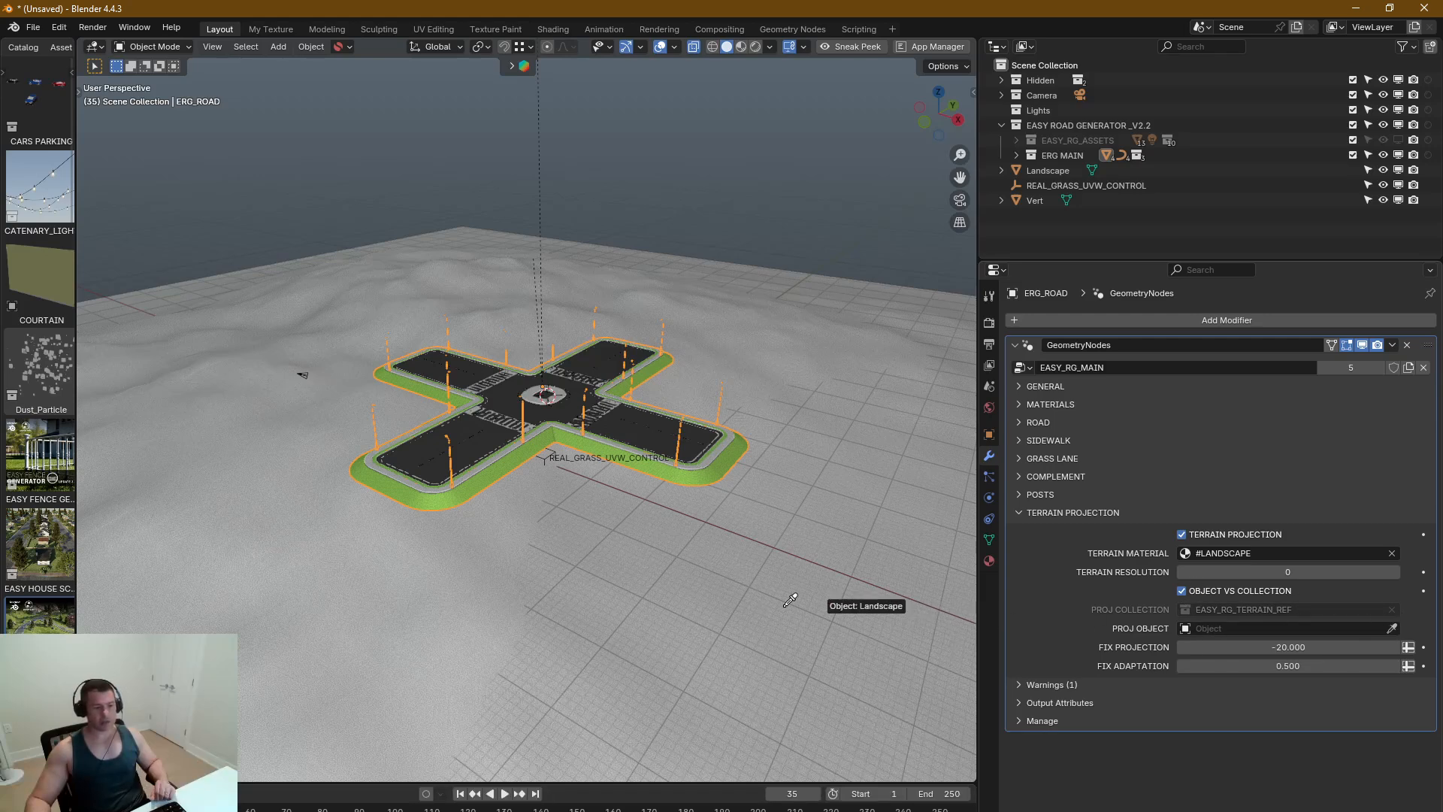
{"action": "left_click", "coordinate": [759, 601]}
{"action": "middle_click_drag", "start_coordinate": [642, 620], "coordinate": [692, 579]}
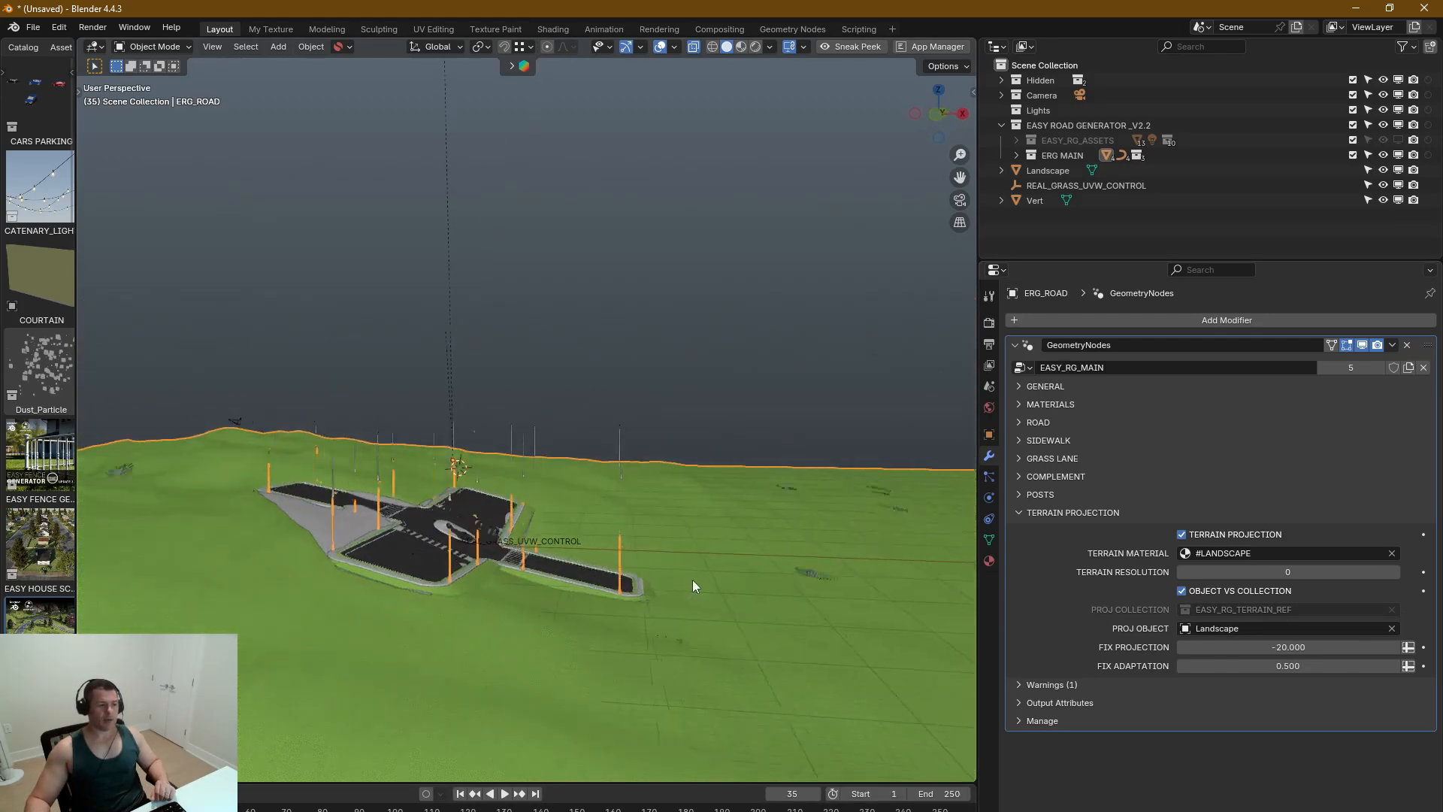
Step: Disable the original Landscape object in viewports and renders, and deselect the road
{"action": "scroll", "coordinate": [692, 579], "scroll_direction": "down", "scroll_amount": 3}
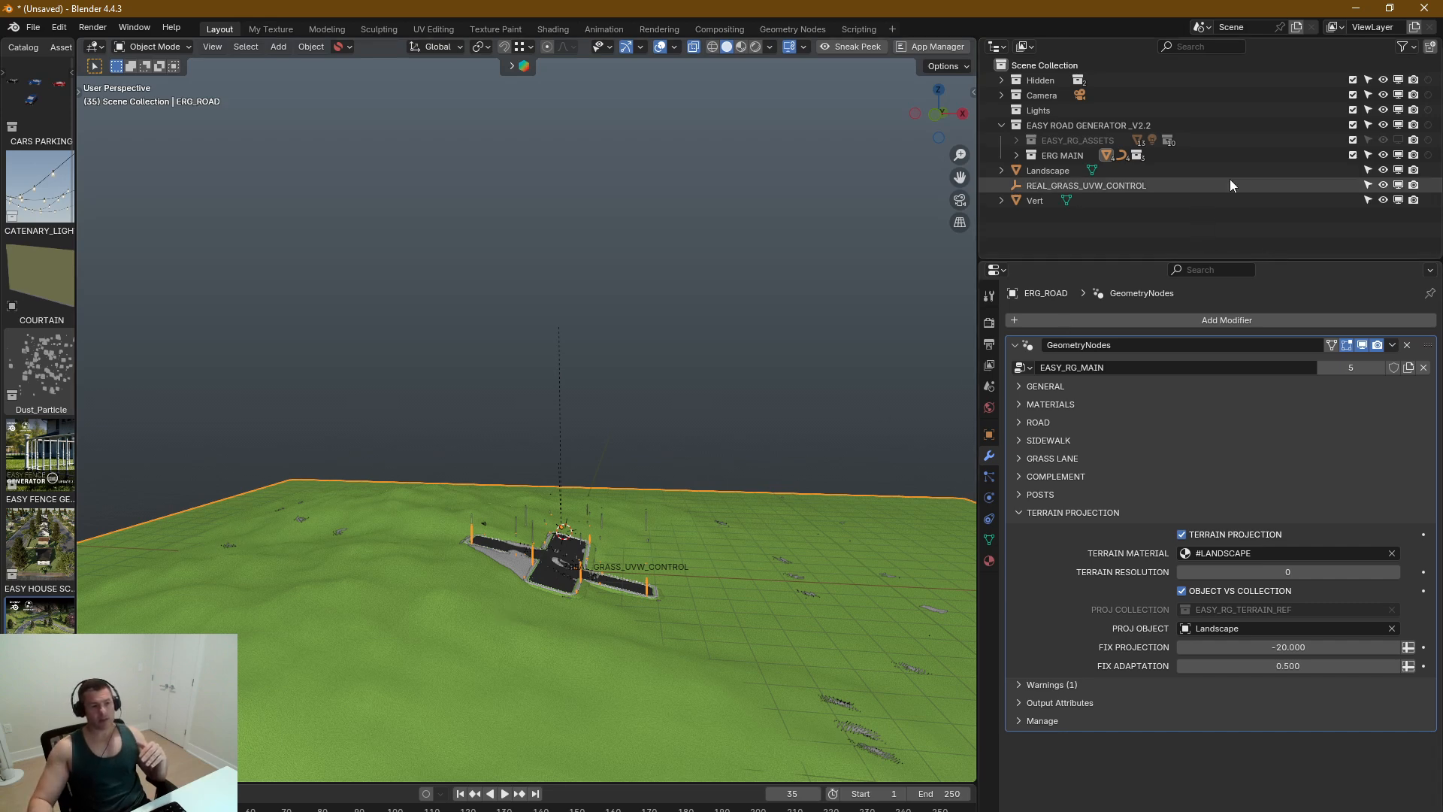
{"action": "left_click", "coordinate": [1398, 171]}
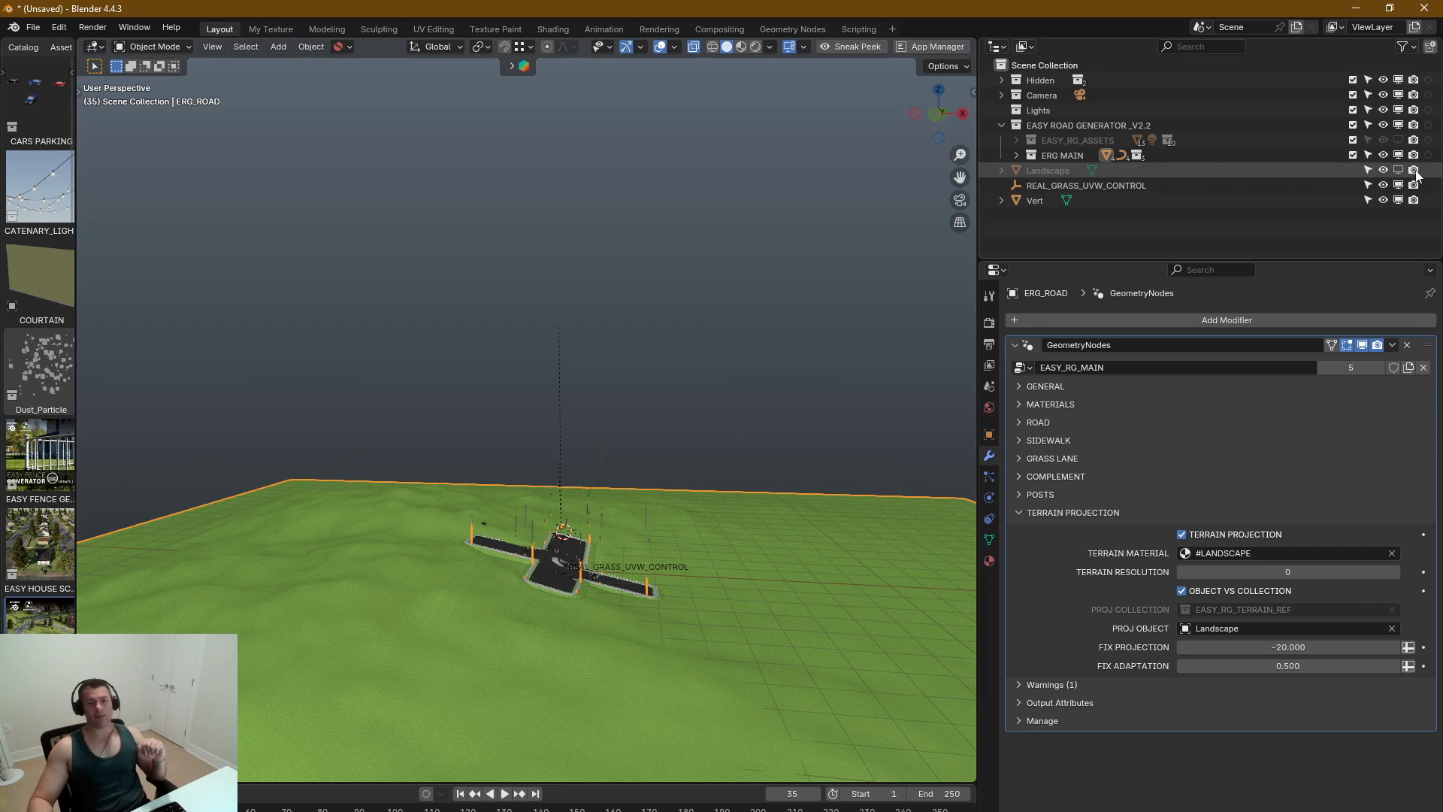
{"action": "middle_click_drag", "start_coordinate": [526, 593], "coordinate": [443, 577]}
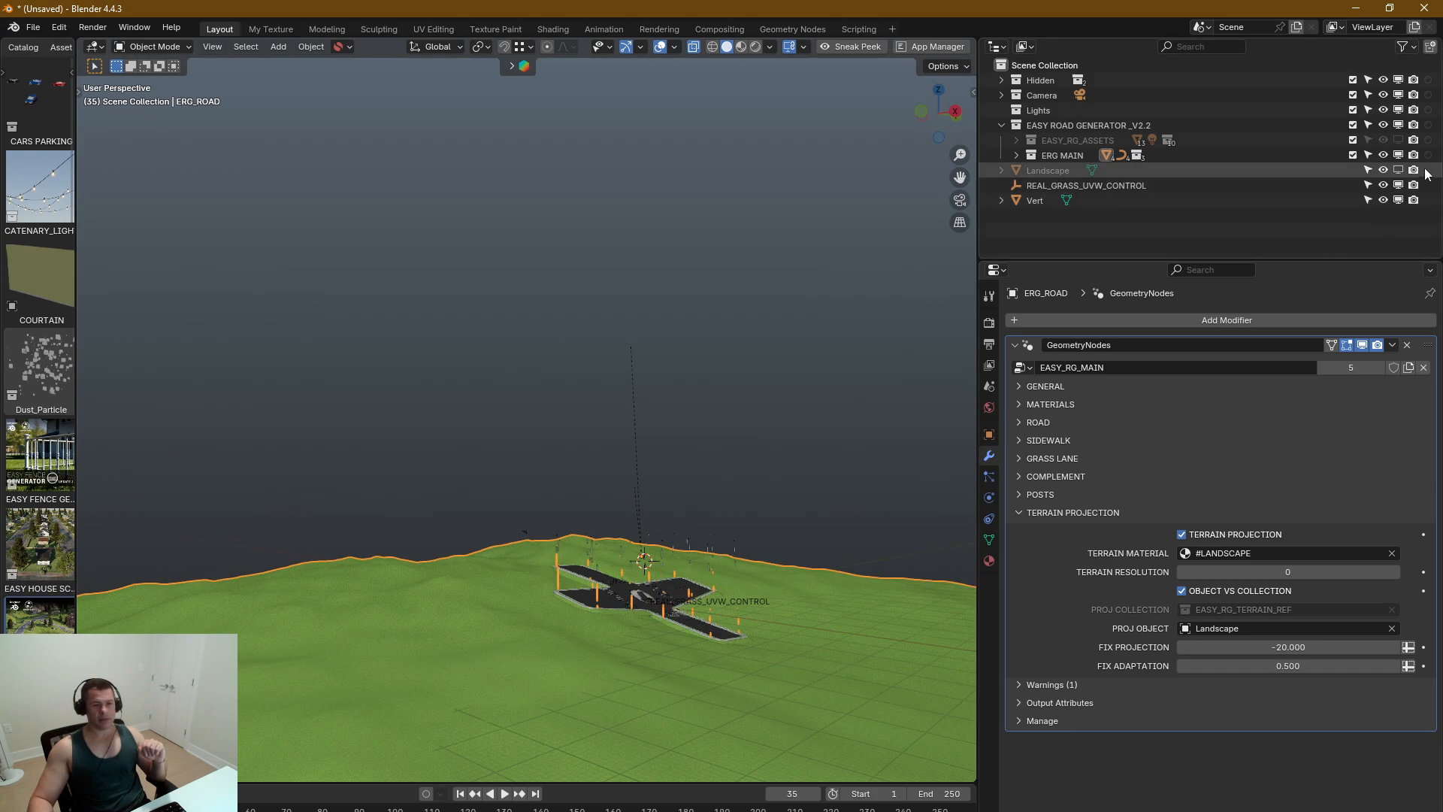
{"action": "scroll", "coordinate": [702, 639], "scroll_direction": "up", "scroll_amount": 6}
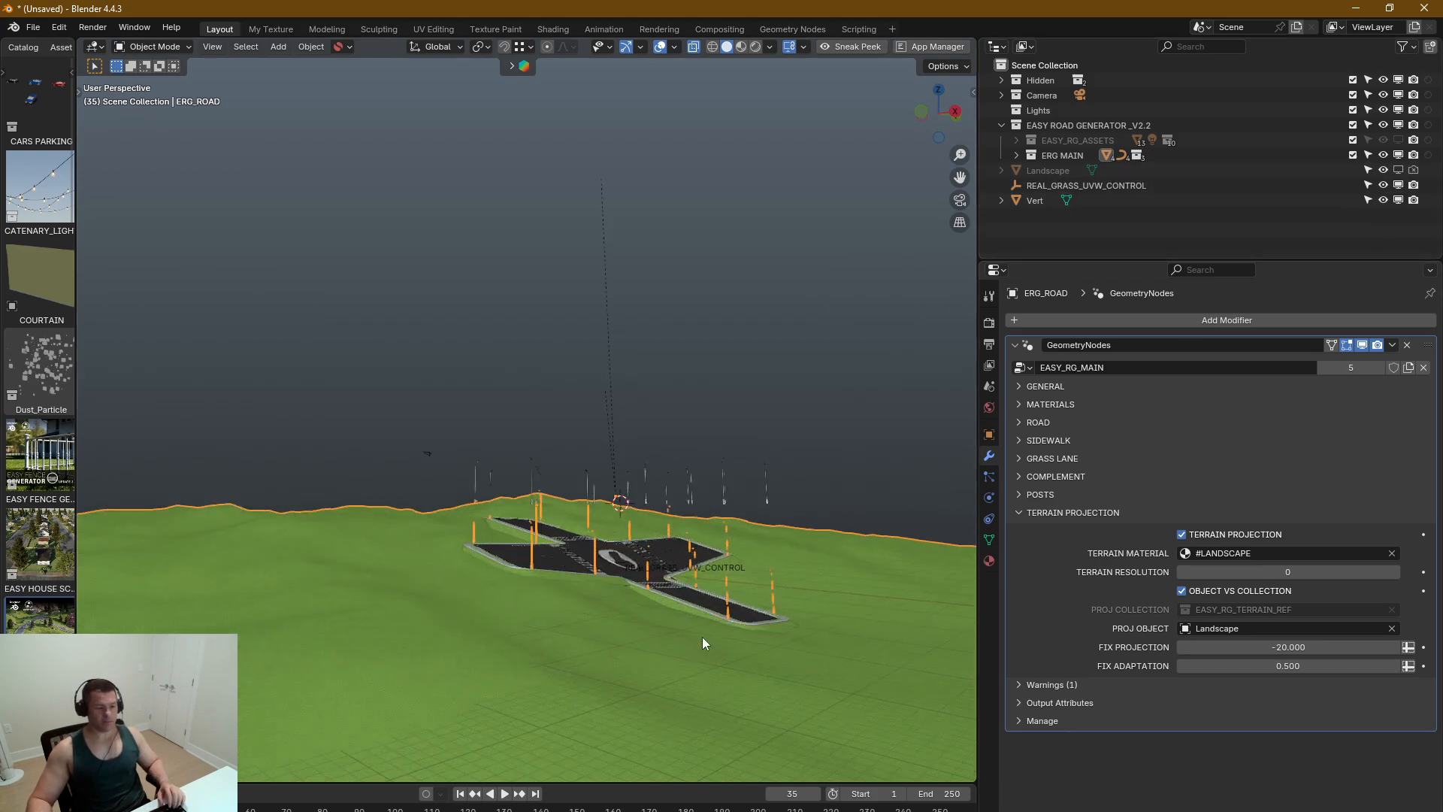
{"action": "middle_click_drag", "start_coordinate": [611, 606], "coordinate": [683, 544]}
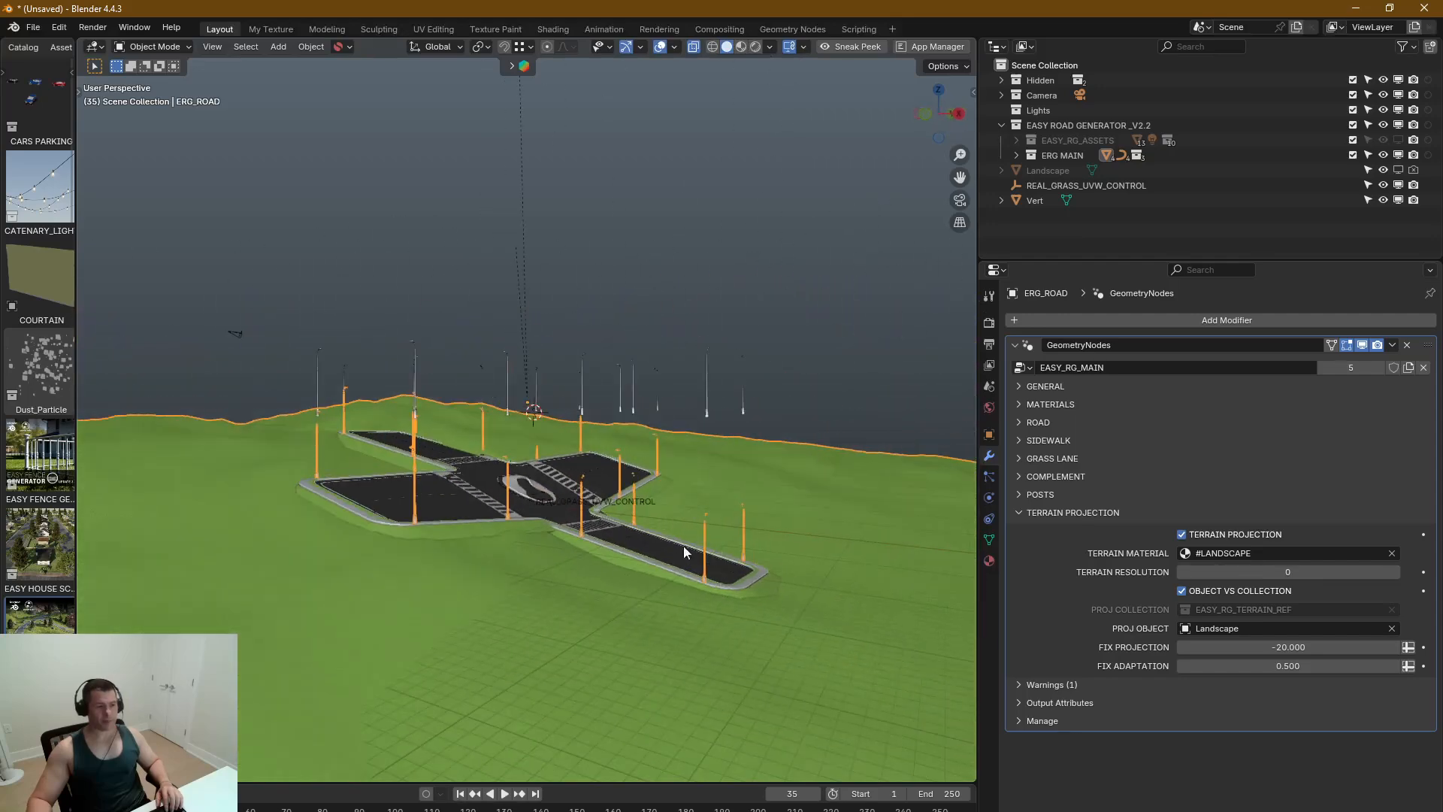
{"action": "left_click", "coordinate": [750, 370]}
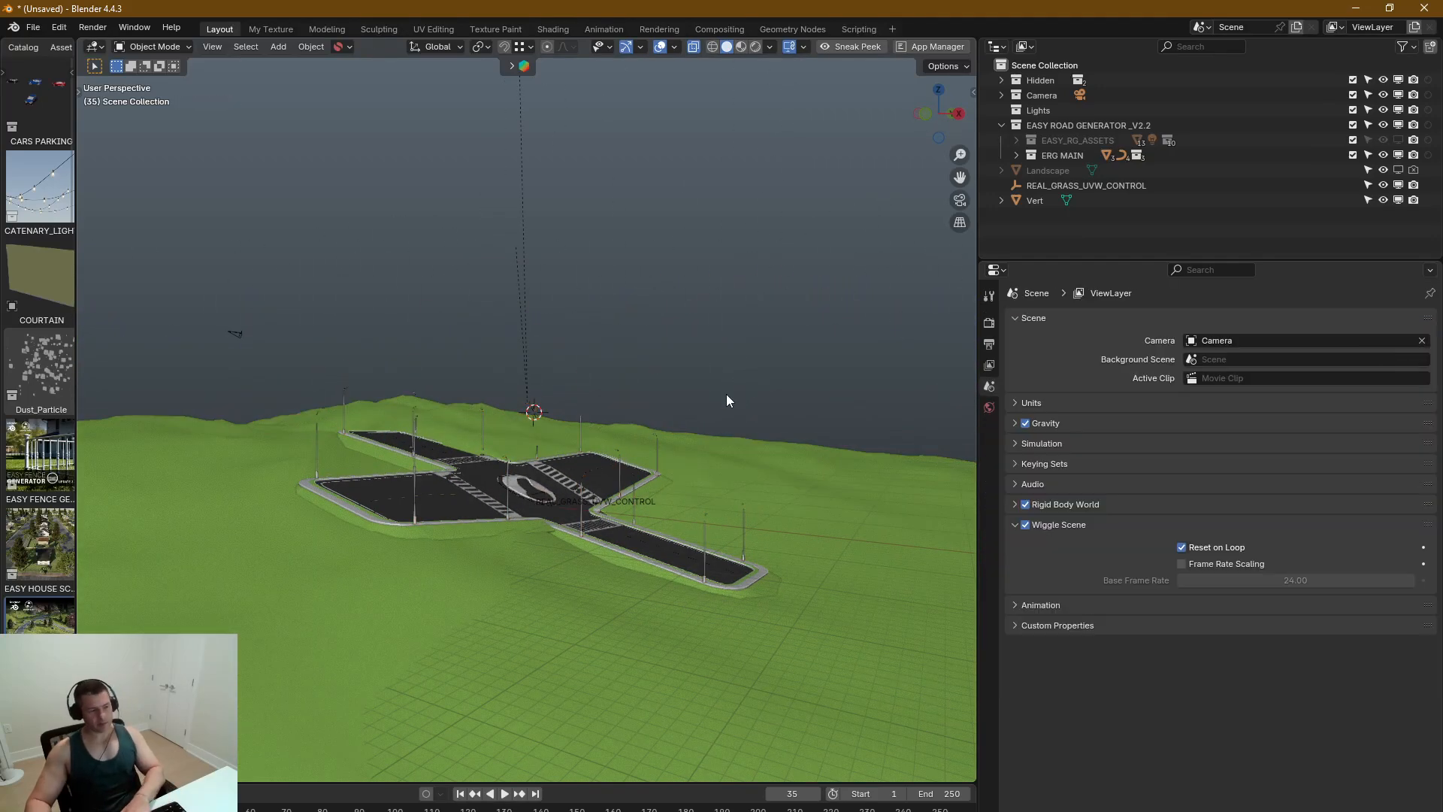
Step: Examine how the projected road, sidewalks and lamp posts follow the terrain around the intersection
{"action": "scroll", "coordinate": [598, 509], "scroll_direction": "up", "scroll_amount": 4}
{"action": "scroll", "coordinate": [598, 506], "scroll_direction": "up", "scroll_amount": 1}
{"action": "left_click", "coordinate": [583, 422]}
{"action": "scroll", "coordinate": [583, 422], "scroll_direction": "down", "scroll_amount": 5}
{"action": "middle_click_drag", "start_coordinate": [587, 443], "coordinate": [438, 450]}
{"action": "scroll", "coordinate": [535, 451], "scroll_direction": "up", "scroll_amount": 6}
{"action": "scroll", "coordinate": [513, 410], "scroll_direction": "down", "scroll_amount": 5}
{"action": "scroll", "coordinate": [439, 451], "scroll_direction": "down", "scroll_amount": 4}
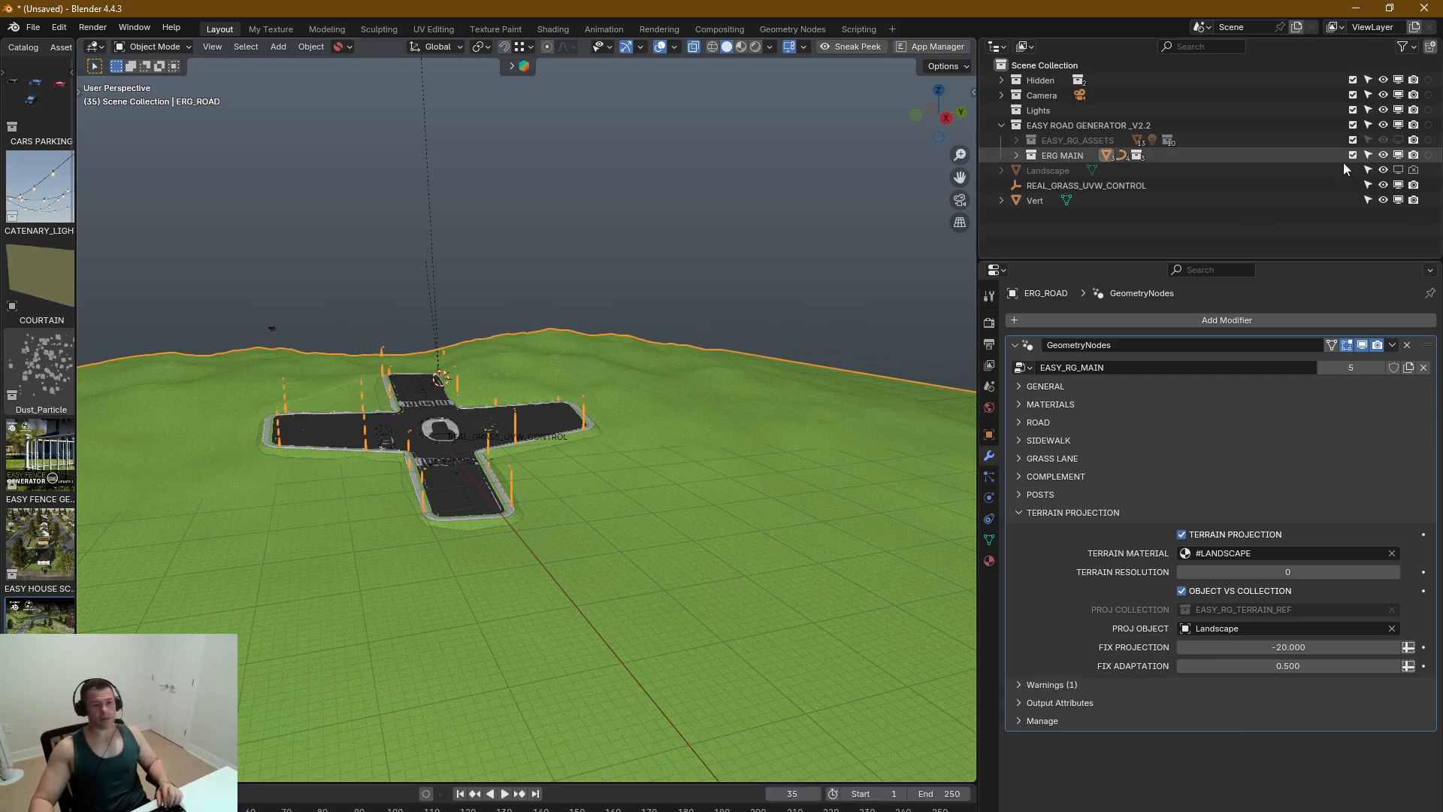
Step: Enable Landscape in viewports again, view it from above and put it into Sculpt Mode
{"action": "left_click", "coordinate": [1398, 170]}
{"action": "left_click", "coordinate": [1052, 170]}
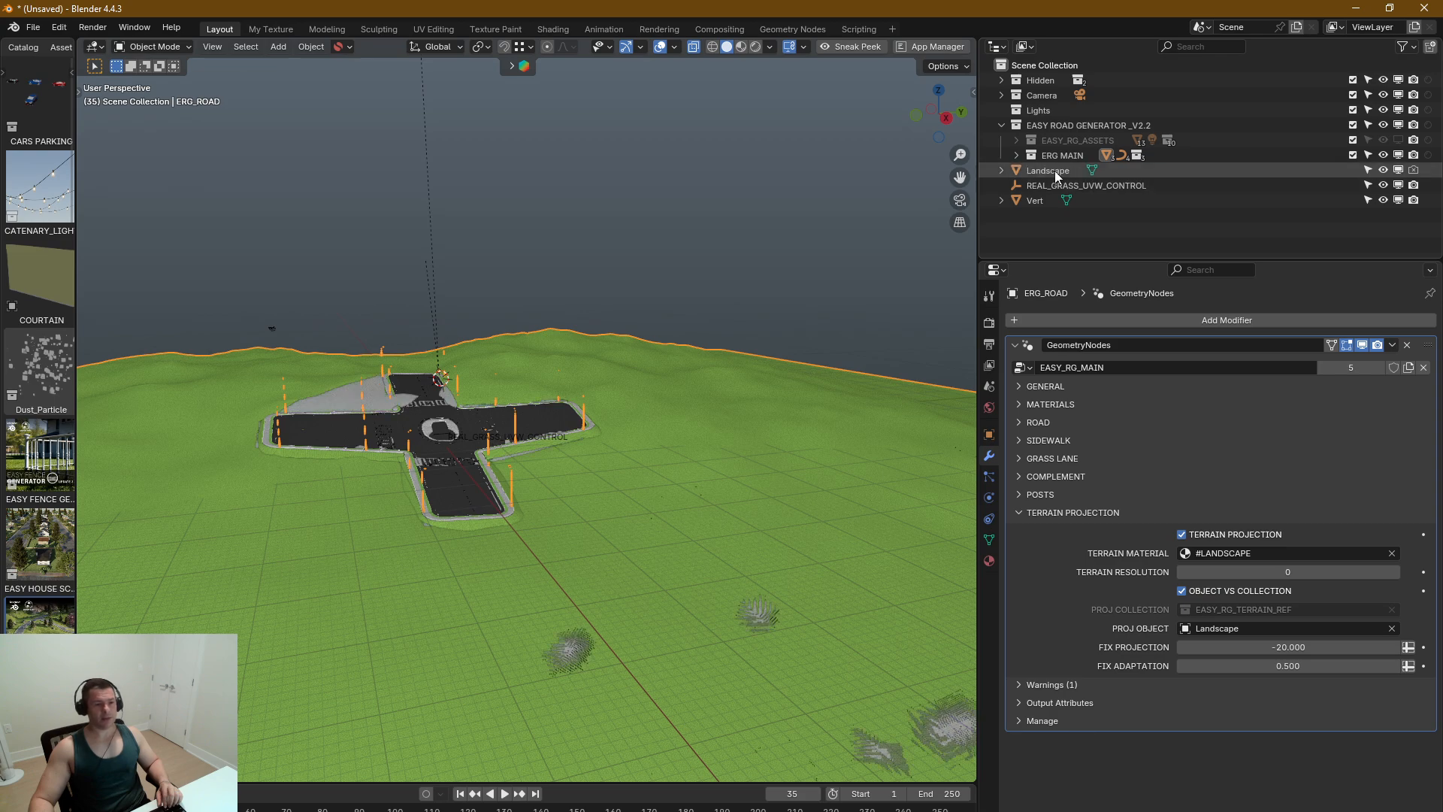
{"action": "key", "text": "KP_7"}
{"action": "key", "text": "ctrl+Tab"}
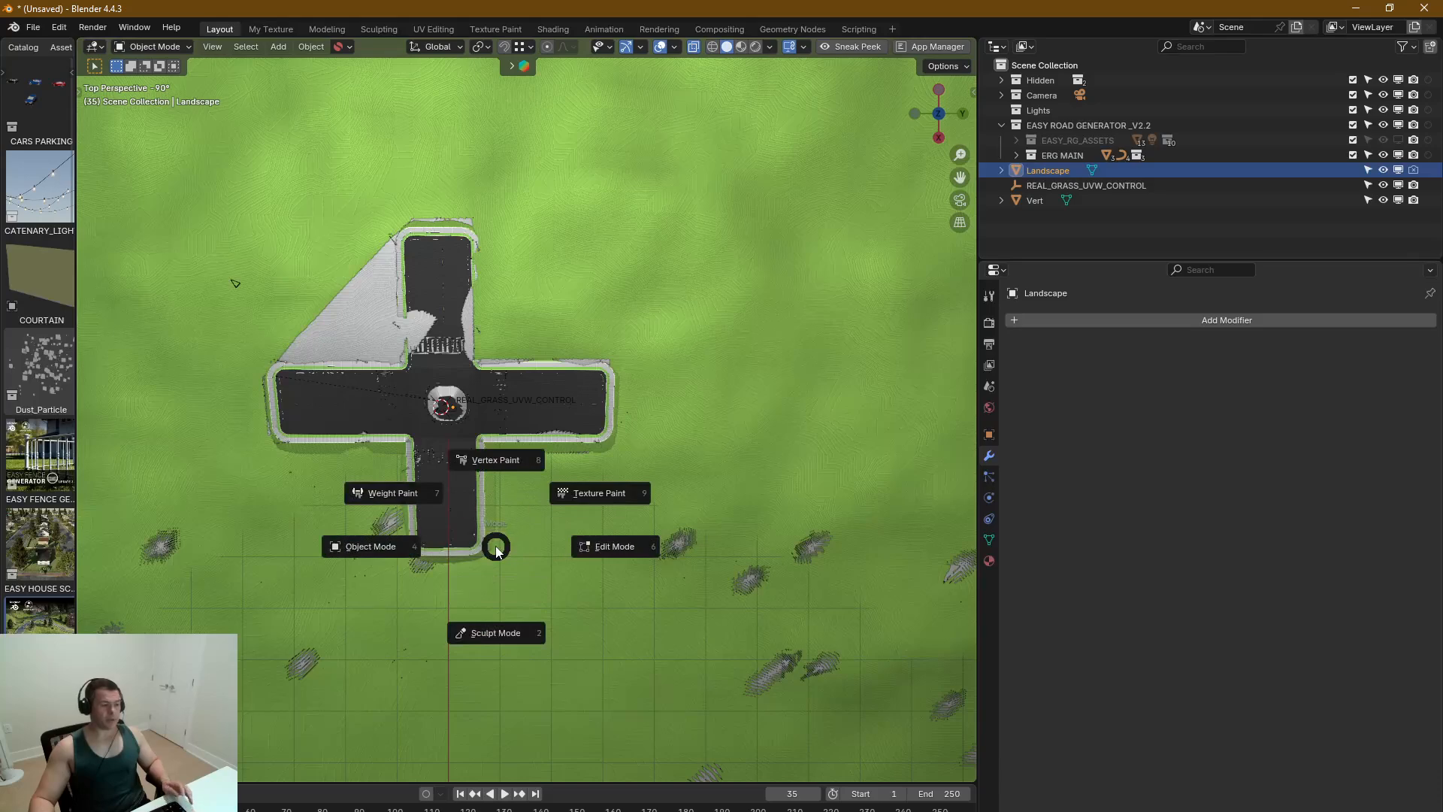
{"action": "left_click", "coordinate": [504, 634]}
Step: Sculpt the landscape around the intersection with freehand Draw brush strokes at 0.500 strength, and return to Object Mode
{"action": "middle_click_drag", "start_coordinate": [451, 619], "coordinate": [662, 513], "text": "shift"}
{"action": "scroll", "coordinate": [662, 513], "scroll_direction": "down", "scroll_amount": 4}
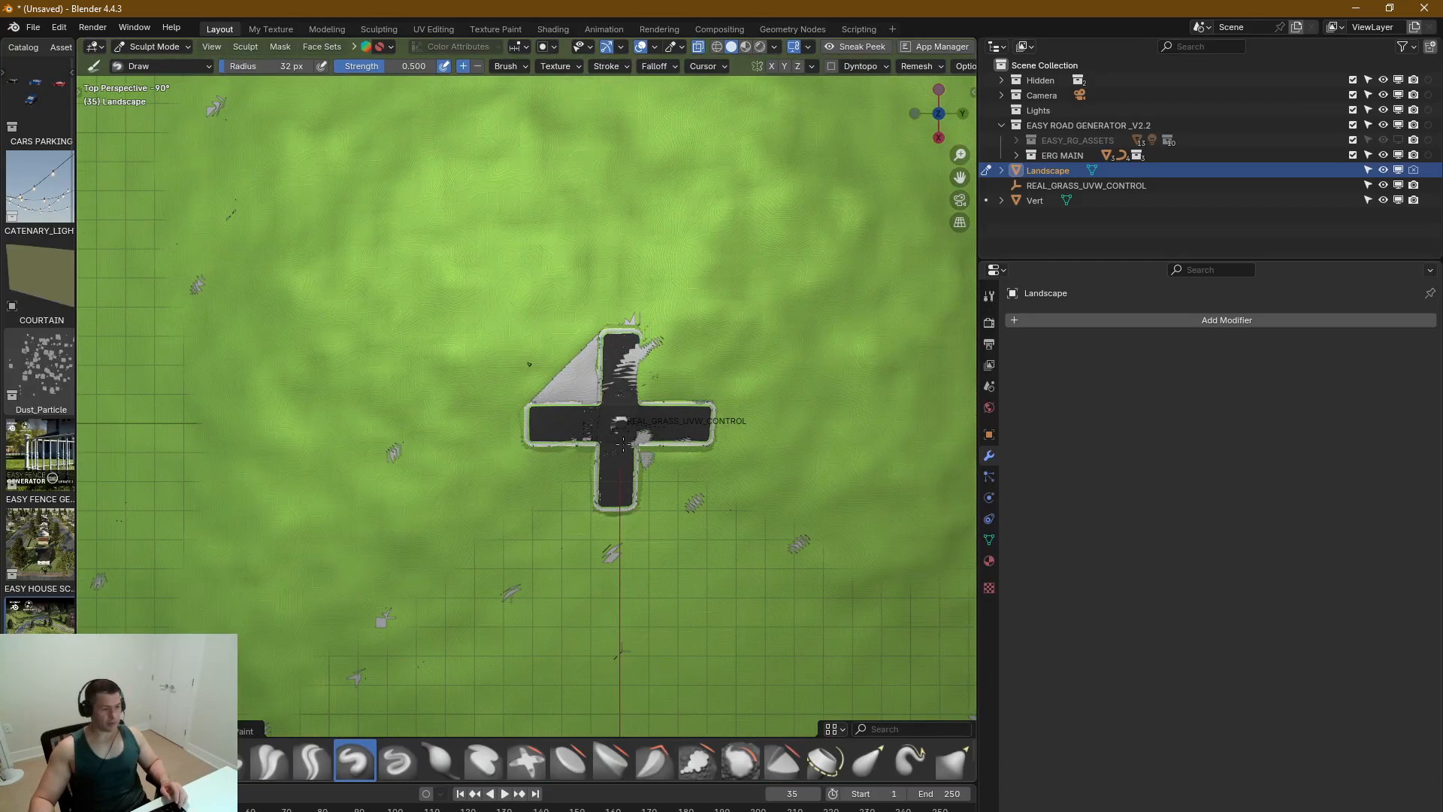
{"action": "mouse_move", "coordinate": [625, 545]}
{"action": "left_mouse_down"}
{"action": "mouse_move", "coordinate": [583, 477]}
{"action": "mouse_move", "coordinate": [599, 449]}
{"action": "mouse_move", "coordinate": [664, 424]}
{"action": "mouse_move", "coordinate": [570, 438]}
{"action": "left_mouse_up"}
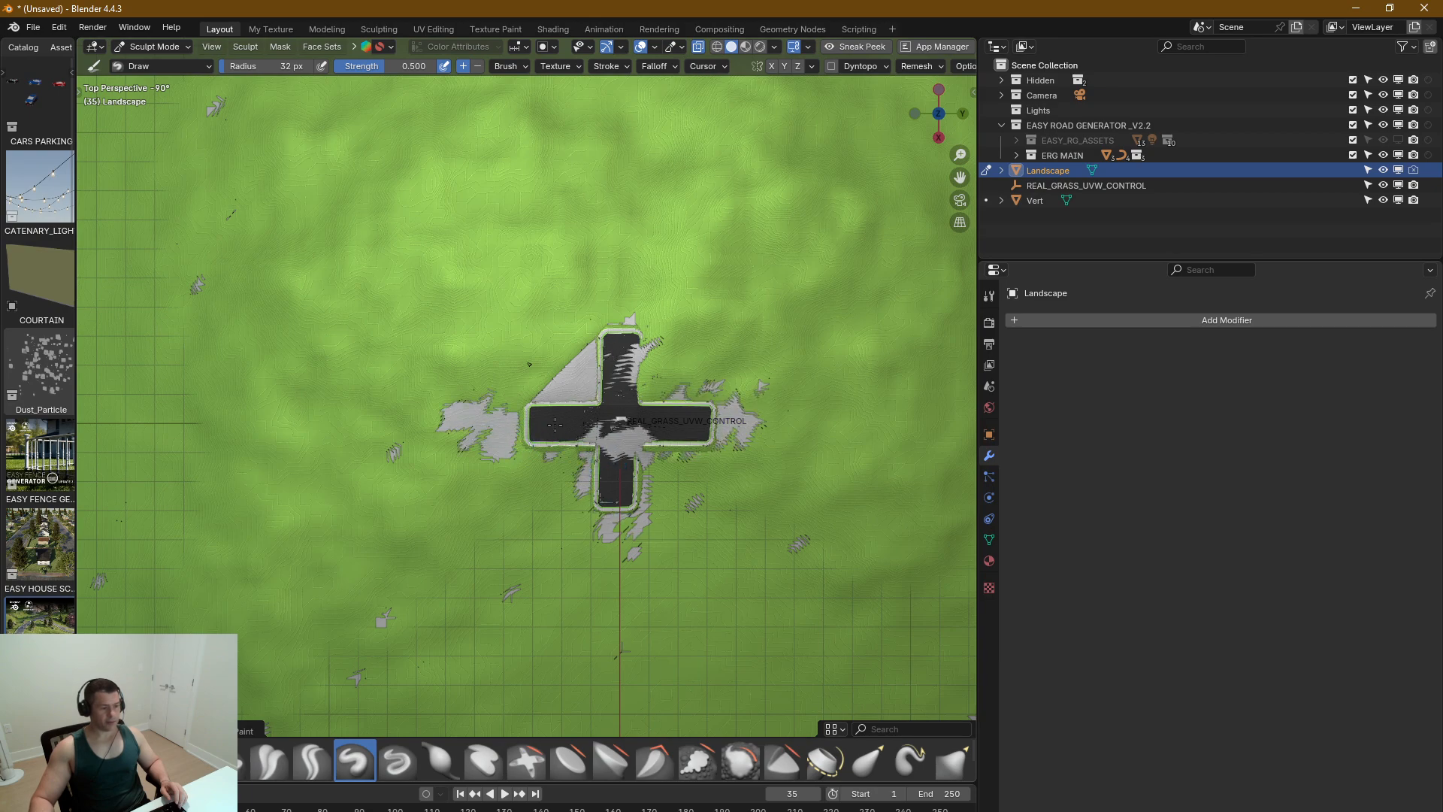
{"action": "left_click_drag", "start_coordinate": [623, 394], "coordinate": [625, 444]}
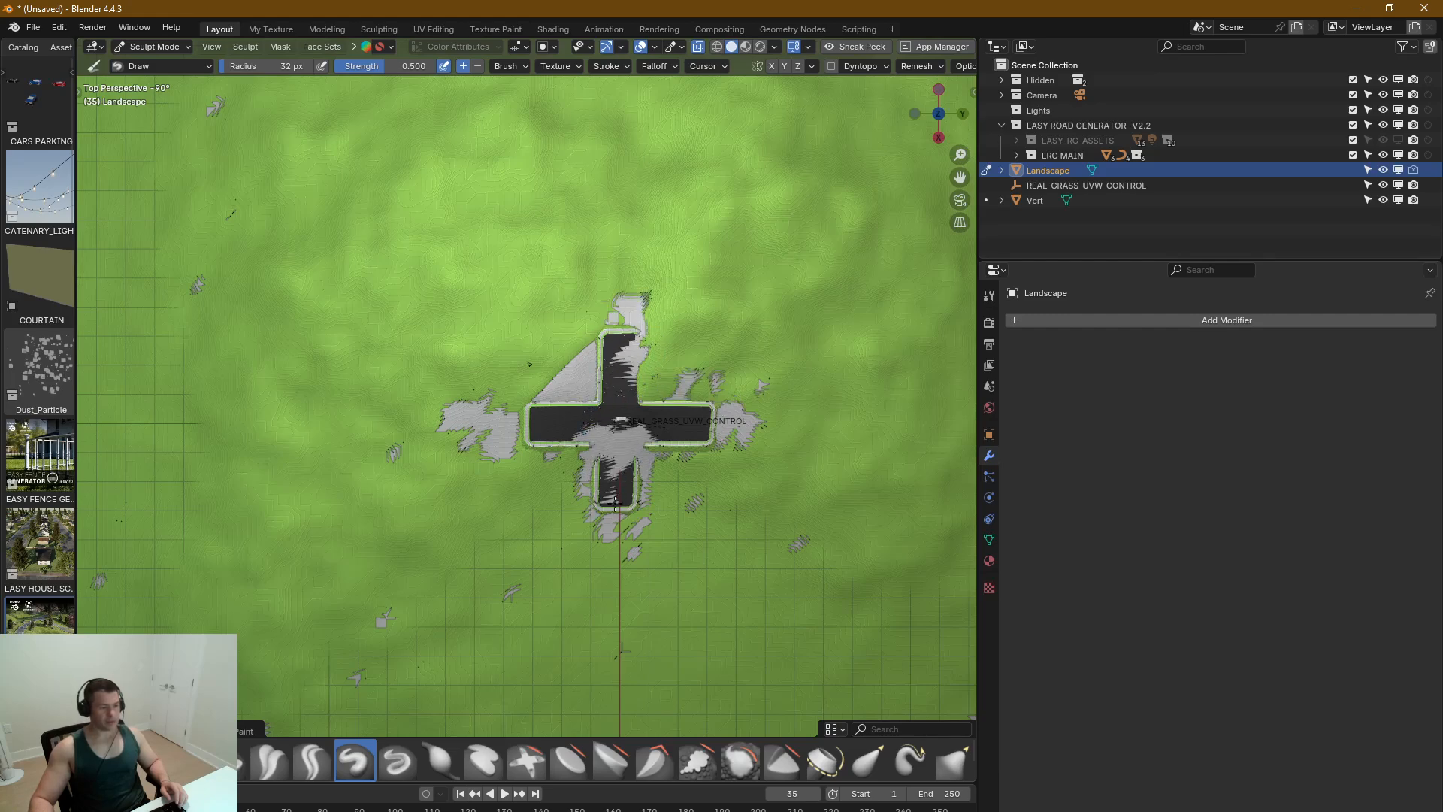
{"action": "middle_click_drag", "start_coordinate": [614, 481], "coordinate": [613, 402]}
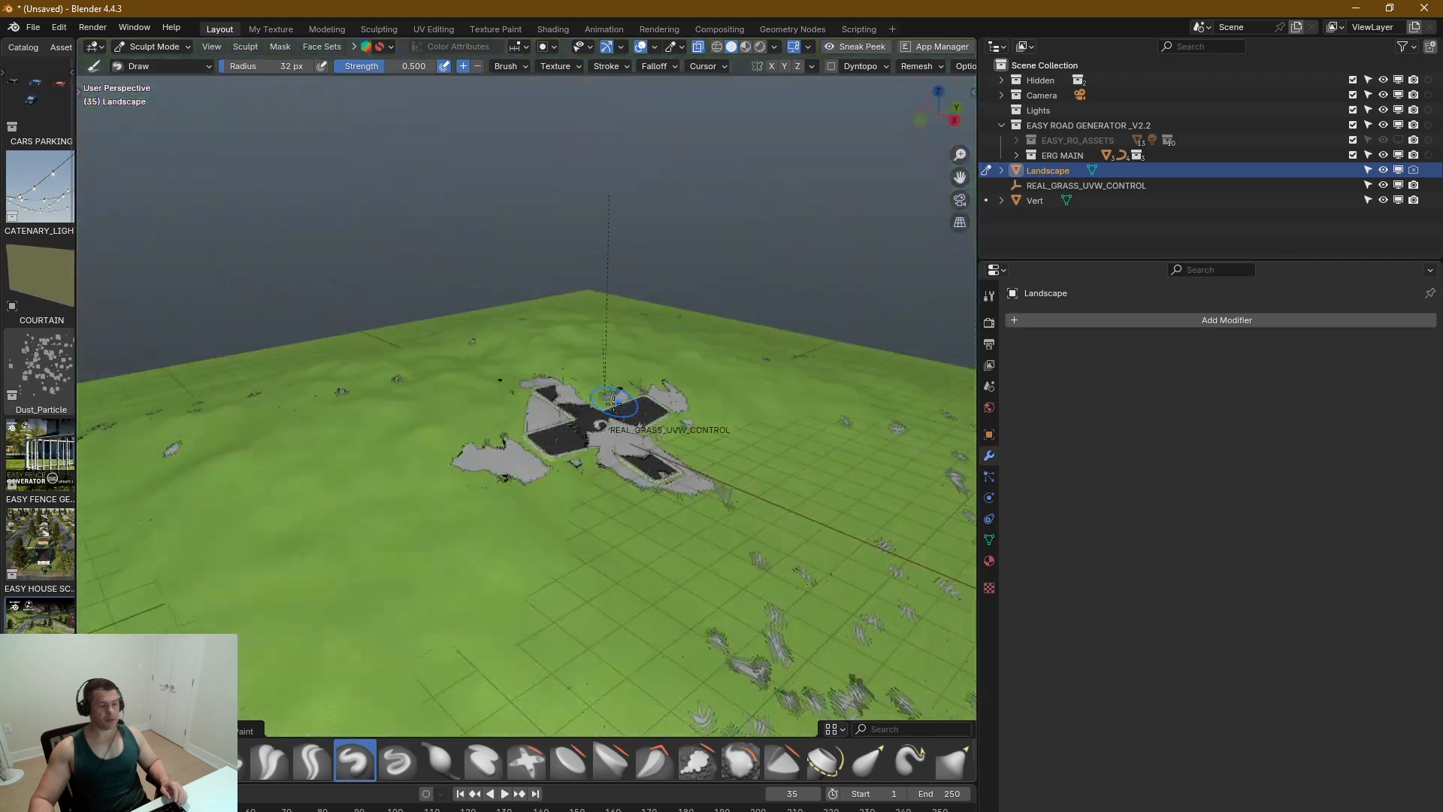
{"action": "scroll", "coordinate": [613, 403], "scroll_direction": "up", "scroll_amount": 3}
{"action": "key", "text": "ctrl+Tab"}
{"action": "left_click", "coordinate": [439, 442]}
{"action": "scroll", "coordinate": [601, 455], "scroll_direction": "up", "scroll_amount": 4}
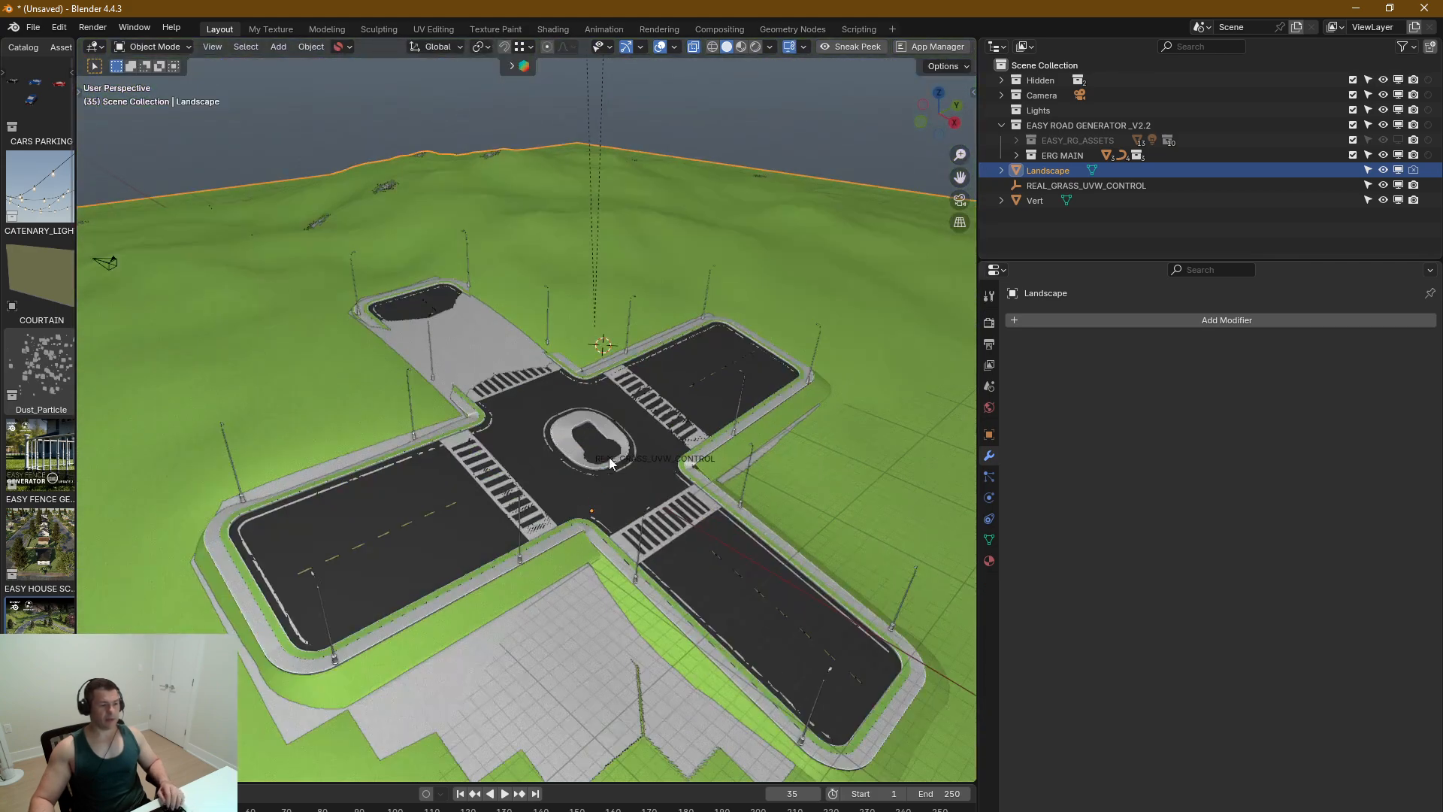
Step: Exclude the EASY ROAD GENERATOR _V2.2 collection to view the bare landscape, and include it again
{"action": "mouse_move", "coordinate": [609, 457]}
{"action": "middle_mouse_down"}
{"action": "mouse_move", "coordinate": [656, 448]}
{"action": "mouse_move", "coordinate": [540, 433]}
{"action": "mouse_move", "coordinate": [515, 398]}
{"action": "mouse_move", "coordinate": [728, 434]}
{"action": "mouse_move", "coordinate": [591, 575]}
{"action": "mouse_move", "coordinate": [700, 482]}
{"action": "mouse_move", "coordinate": [492, 504]}
{"action": "mouse_move", "coordinate": [624, 445]}
{"action": "middle_mouse_up"}
{"action": "scroll", "coordinate": [711, 440], "scroll_direction": "up", "scroll_amount": 5}
{"action": "scroll", "coordinate": [721, 436], "scroll_direction": "down", "scroll_amount": 8}
{"action": "key", "text": "KP_5"}
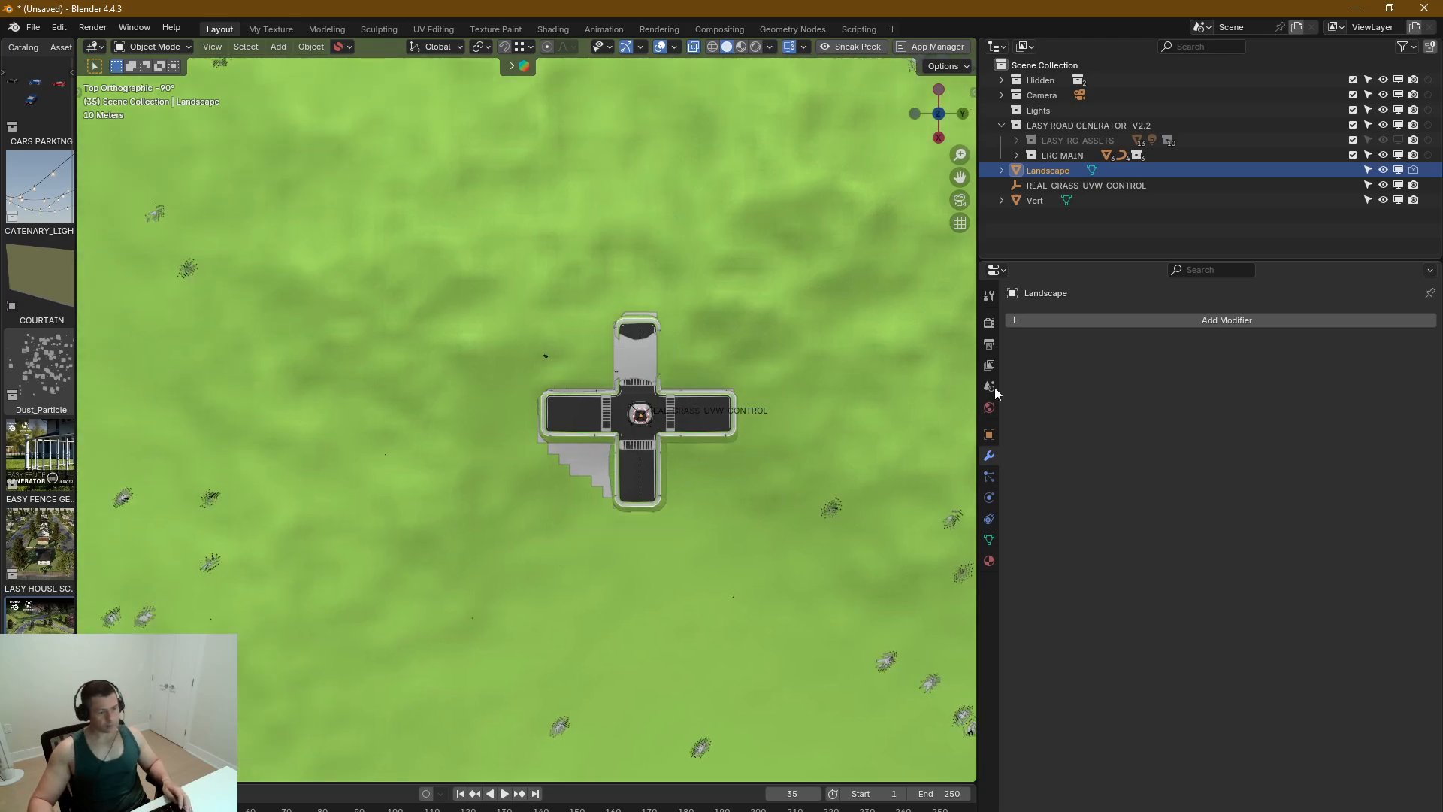
{"action": "middle_click_drag", "start_coordinate": [648, 502], "coordinate": [734, 427]}
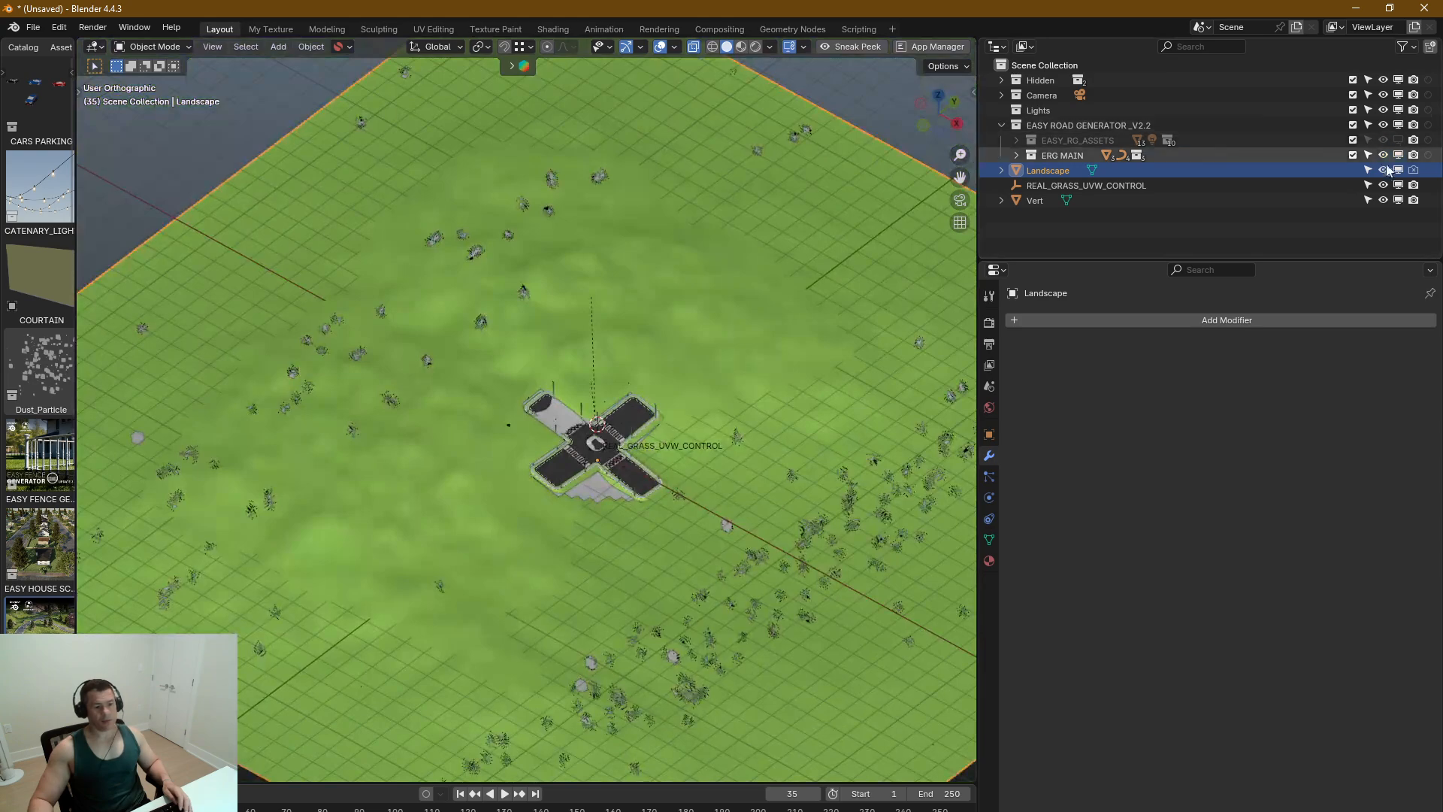
{"action": "scroll", "coordinate": [768, 381], "scroll_direction": "up", "scroll_amount": 3}
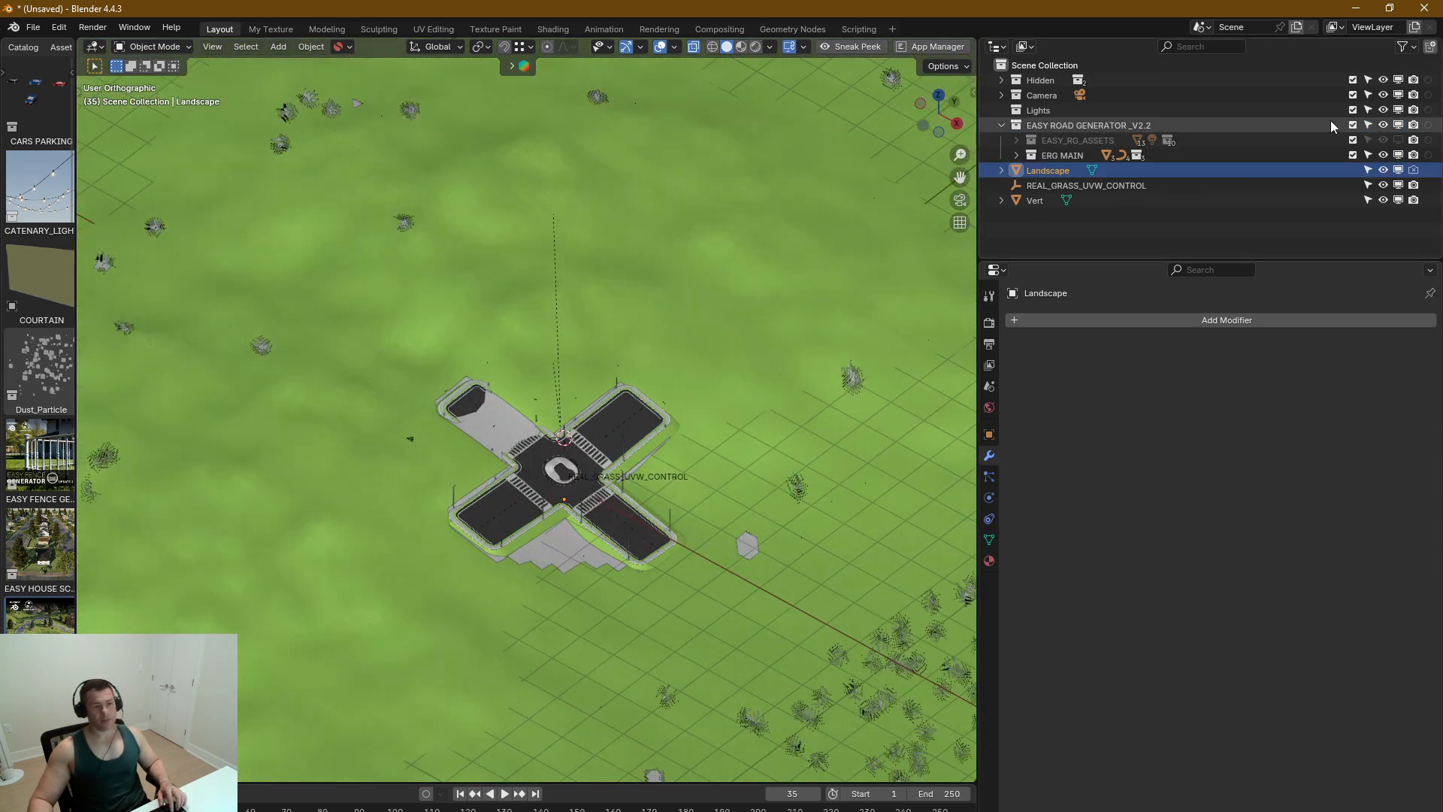
{"action": "left_click", "coordinate": [1353, 124]}
{"action": "middle_click_drag", "start_coordinate": [680, 458], "coordinate": [748, 444]}
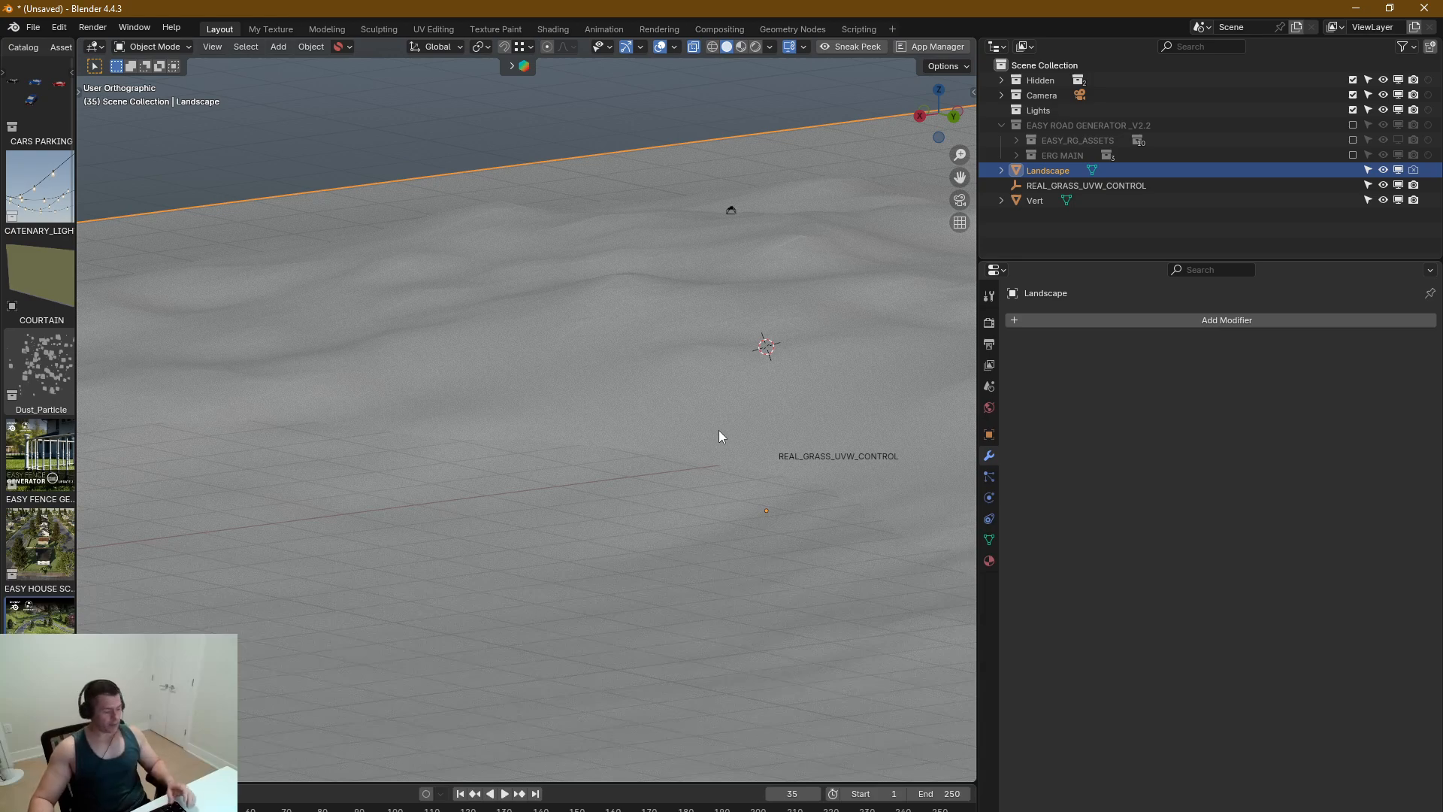
{"action": "middle_click_drag", "start_coordinate": [719, 436], "coordinate": [789, 427]}
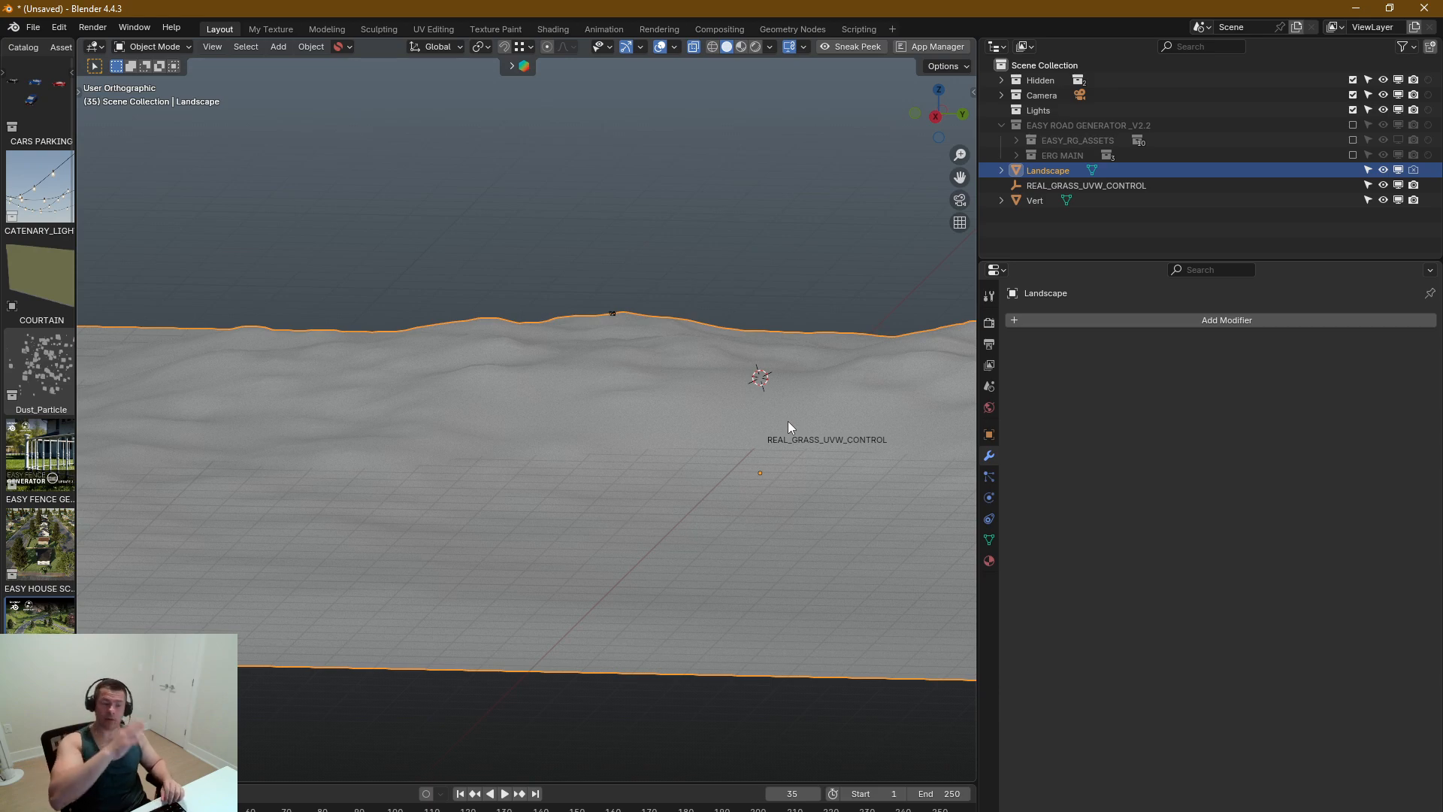
{"action": "left_click", "coordinate": [1353, 125]}
Step: Examine the road projection on the sculpted terrain from several angles, including the crosswalks, road edges and lamp posts
{"action": "middle_click_drag", "start_coordinate": [759, 429], "coordinate": [794, 494]}
{"action": "scroll", "coordinate": [834, 431], "scroll_direction": "up", "scroll_amount": 2}
{"action": "scroll", "coordinate": [562, 422], "scroll_direction": "up", "scroll_amount": 4}
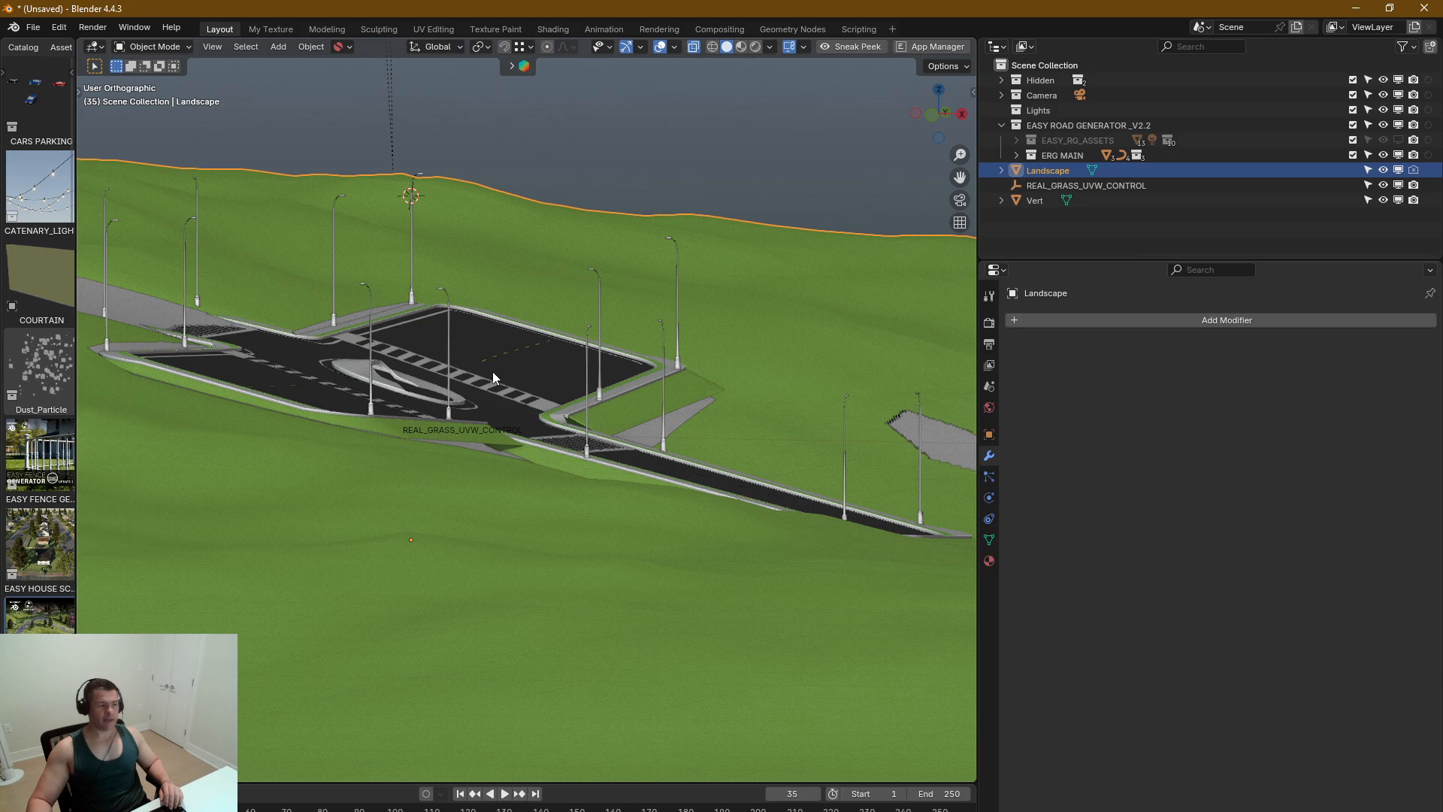
{"action": "middle_click_drag", "start_coordinate": [493, 371], "coordinate": [575, 383]}
{"action": "scroll", "coordinate": [376, 419], "scroll_direction": "down", "scroll_amount": 3}
{"action": "scroll", "coordinate": [657, 326], "scroll_direction": "down", "scroll_amount": 2}
{"action": "scroll", "coordinate": [623, 353], "scroll_direction": "up", "scroll_amount": 4}
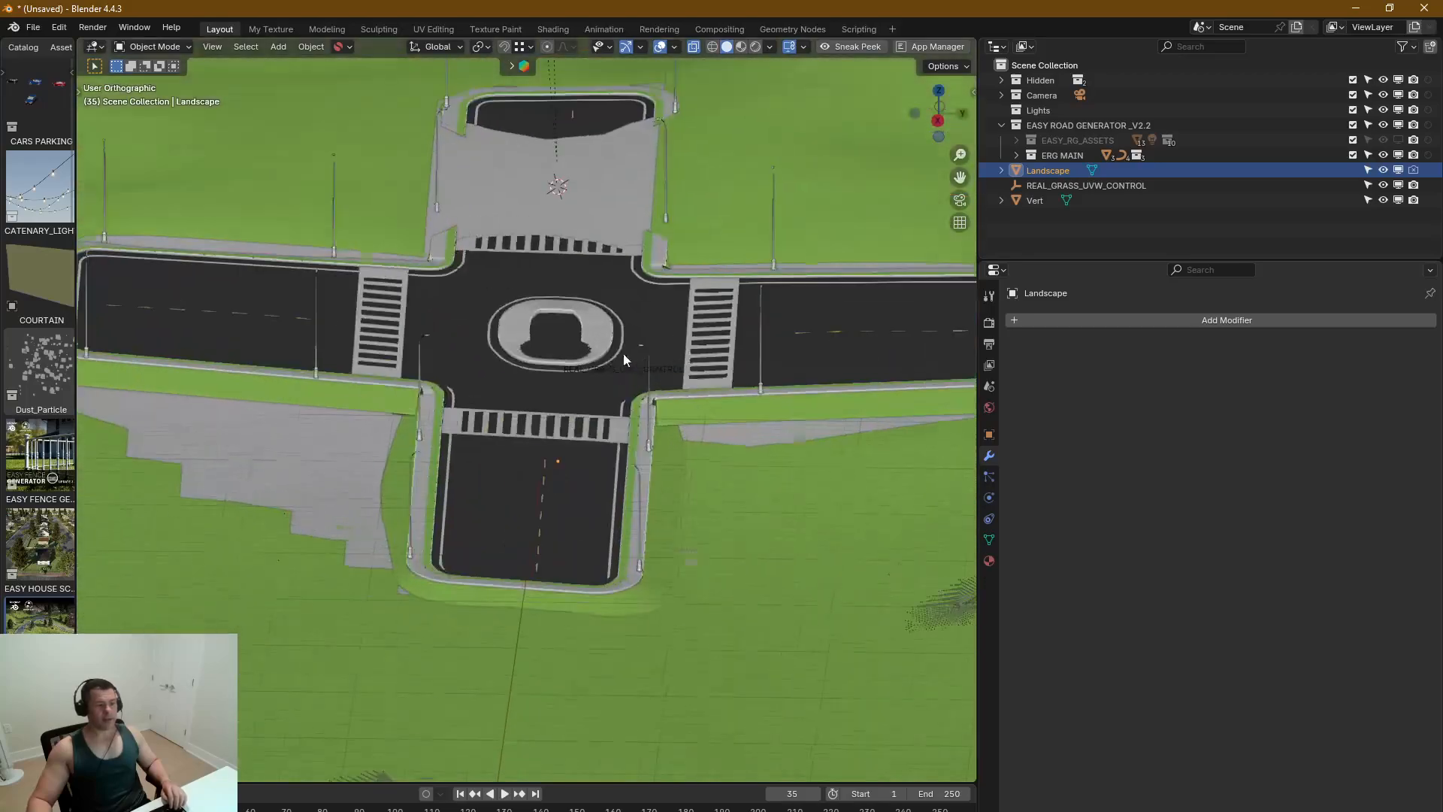
{"action": "scroll", "coordinate": [715, 443], "scroll_direction": "up", "scroll_amount": 2}
{"action": "middle_click_drag", "start_coordinate": [716, 443], "coordinate": [806, 441]}
{"action": "scroll", "coordinate": [663, 440], "scroll_direction": "up", "scroll_amount": 3}
{"action": "scroll", "coordinate": [756, 423], "scroll_direction": "up", "scroll_amount": 2}
{"action": "middle_click_drag", "start_coordinate": [583, 400], "coordinate": [701, 478]}
Step: Select the road and open its EASY_RG_MAIN node tree in an enlarged Geometry Node Editor beneath the viewport
{"action": "left_click", "coordinate": [607, 416]}
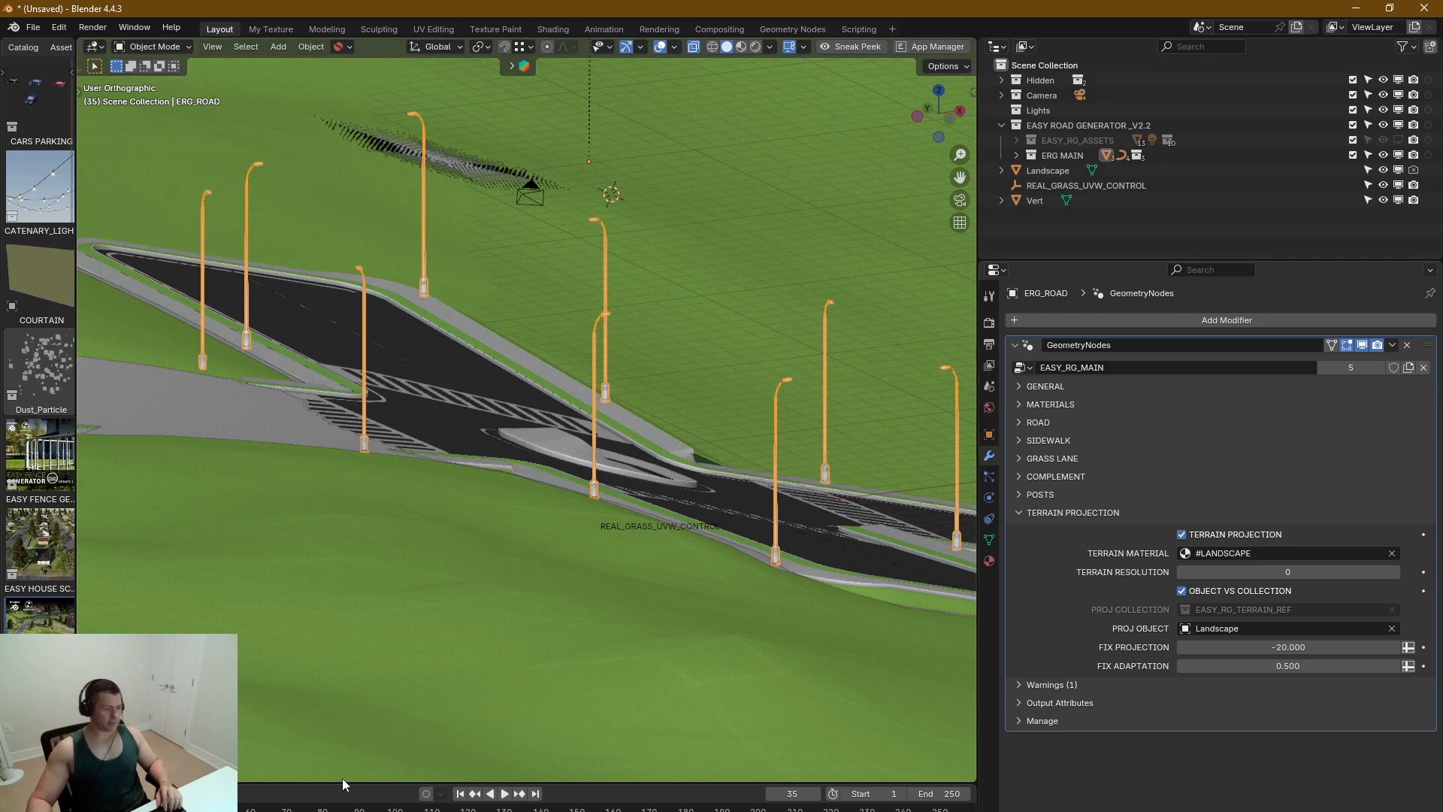
{"action": "left_click_drag", "start_coordinate": [336, 782], "coordinate": [336, 569]}
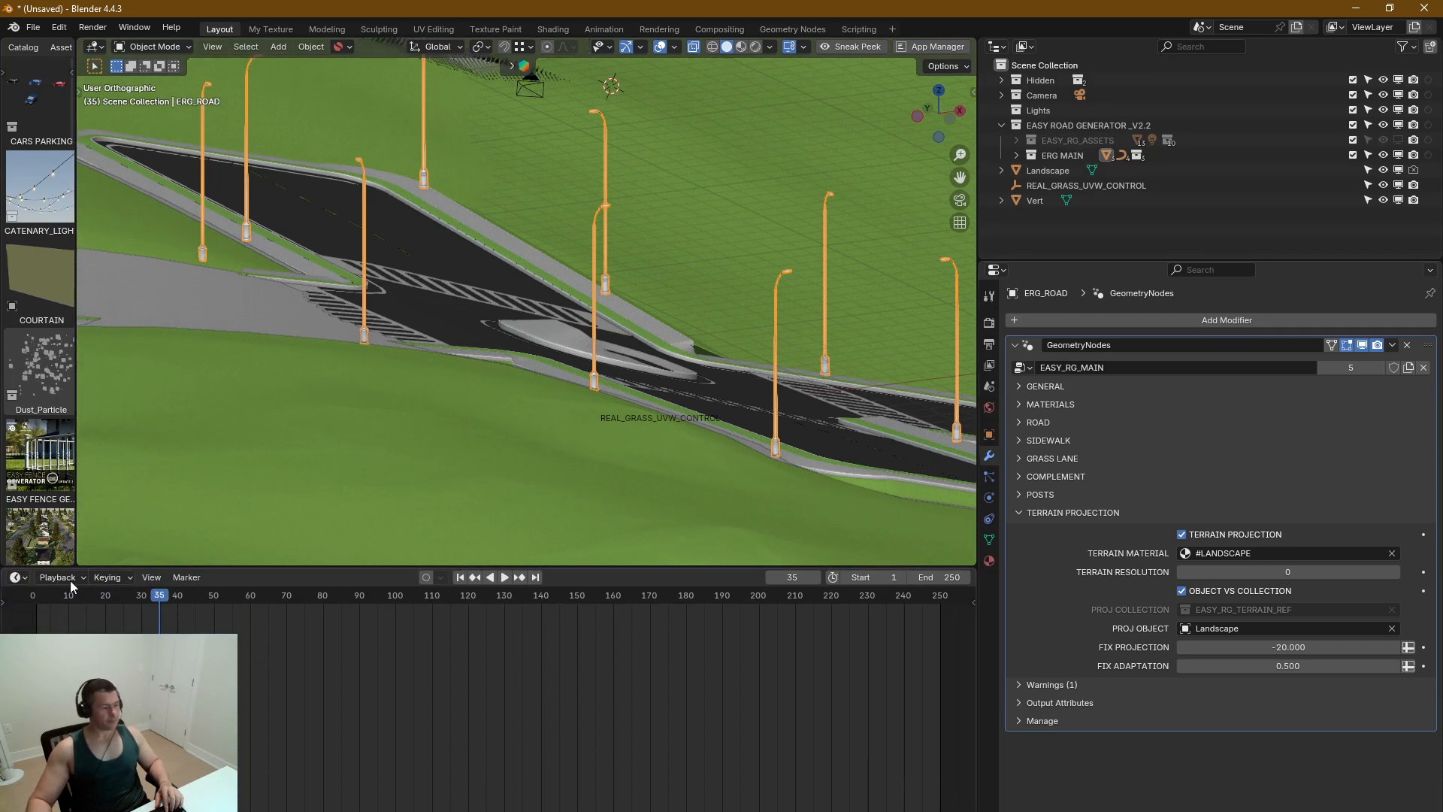
{"action": "left_click", "coordinate": [18, 577]}
{"action": "left_click", "coordinate": [68, 700]}
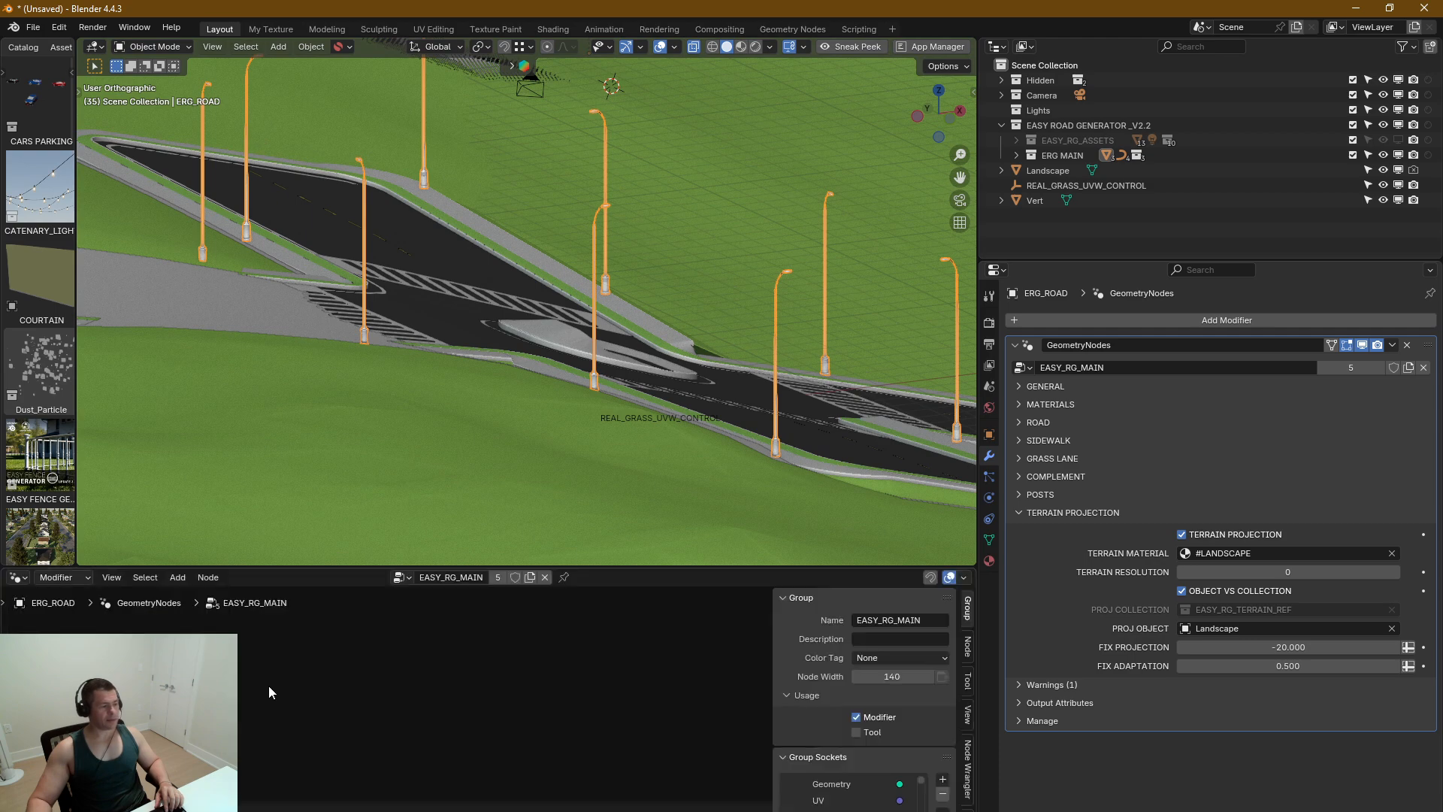
Step: In the ROAD_&_SIDEWALK part of the EASY_RG_MAIN node tree, set the Set Curve Normal node's mode to Minimum Twist
{"action": "scroll", "coordinate": [389, 684], "scroll_direction": "down", "scroll_amount": 8}
{"action": "middle_click_drag", "start_coordinate": [394, 630], "coordinate": [603, 788]}
{"action": "scroll", "coordinate": [503, 733], "scroll_direction": "down", "scroll_amount": 3}
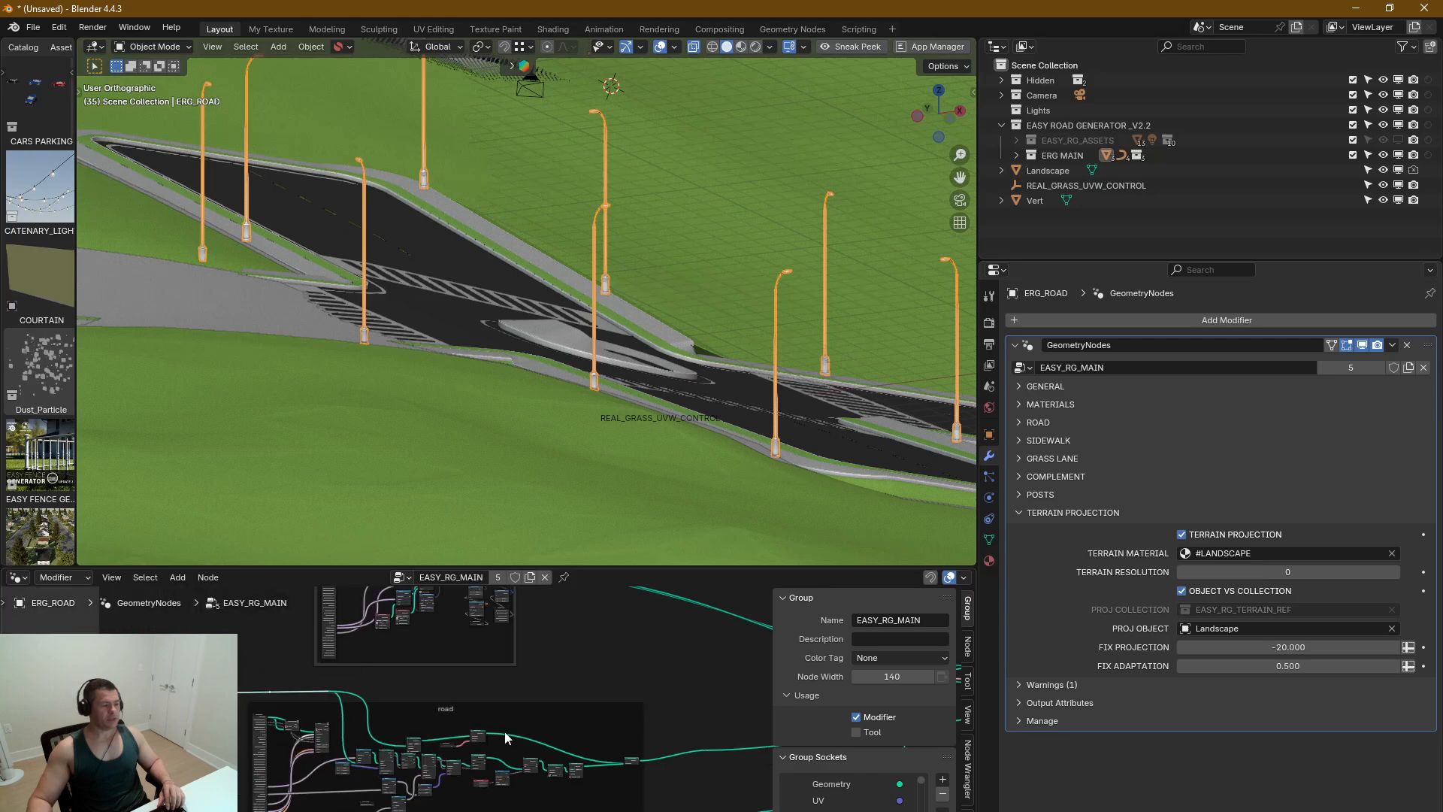
{"action": "middle_click_drag", "start_coordinate": [500, 740], "coordinate": [964, 793]}
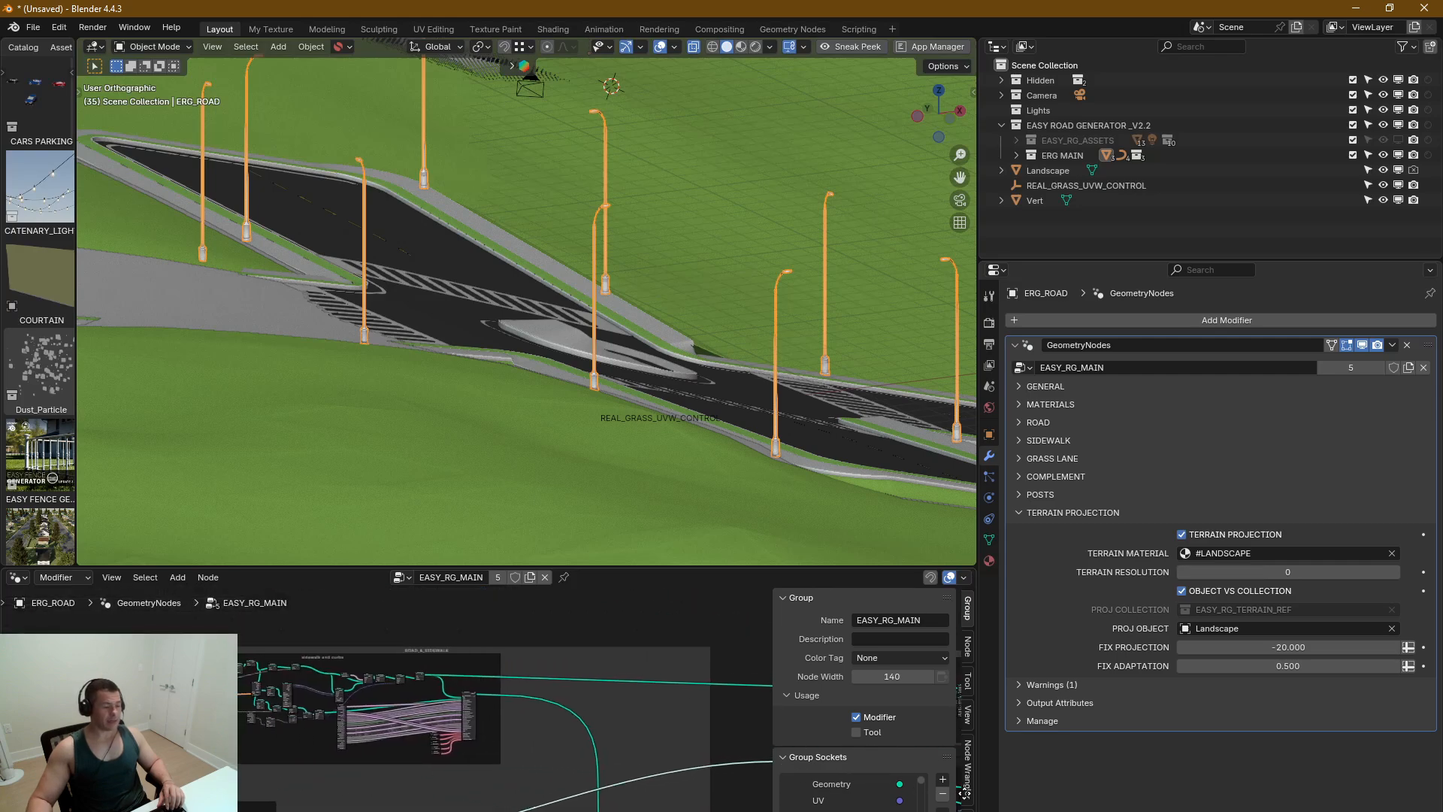
{"action": "scroll", "coordinate": [494, 688], "scroll_direction": "up", "scroll_amount": 12}
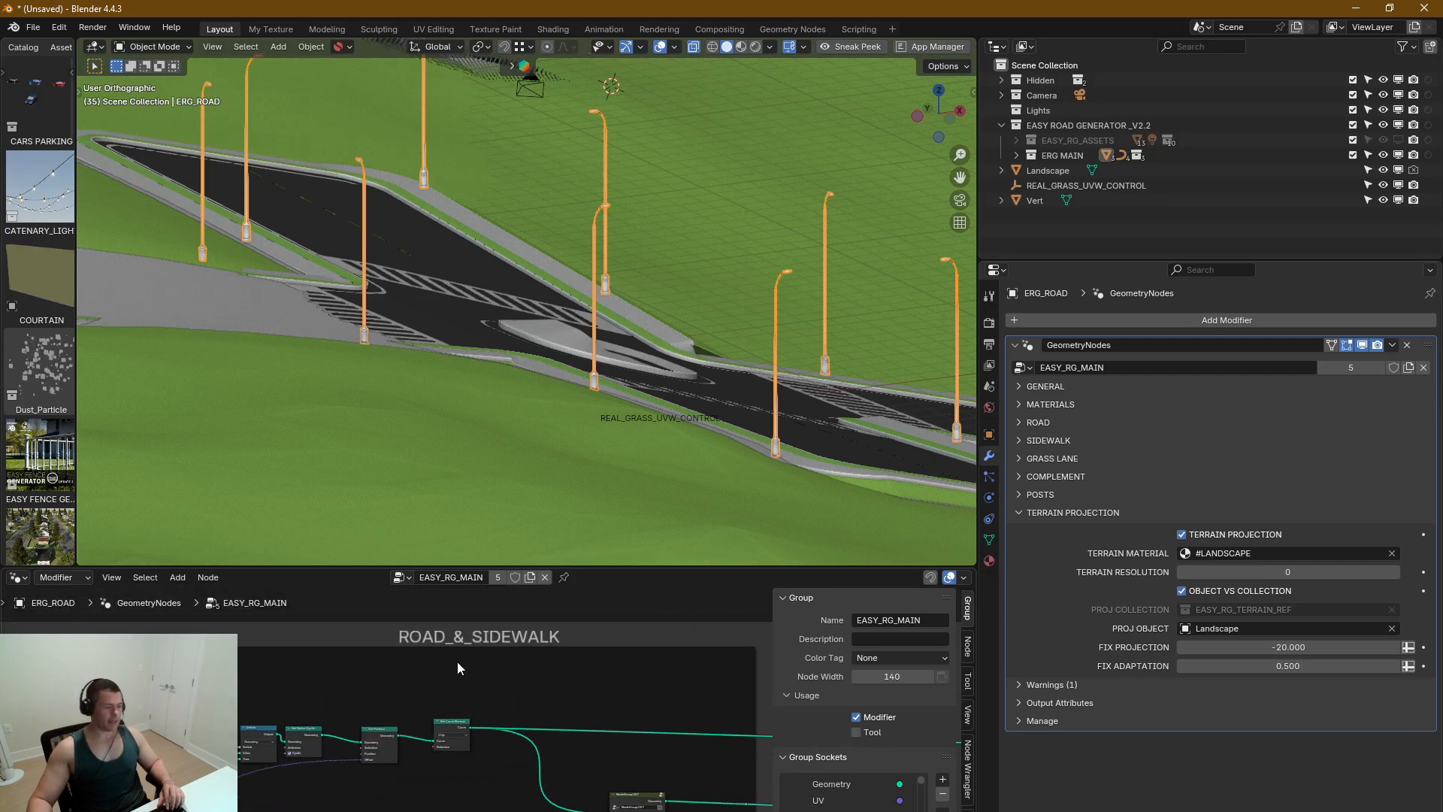
{"action": "middle_click_drag", "start_coordinate": [467, 800], "coordinate": [673, 732]}
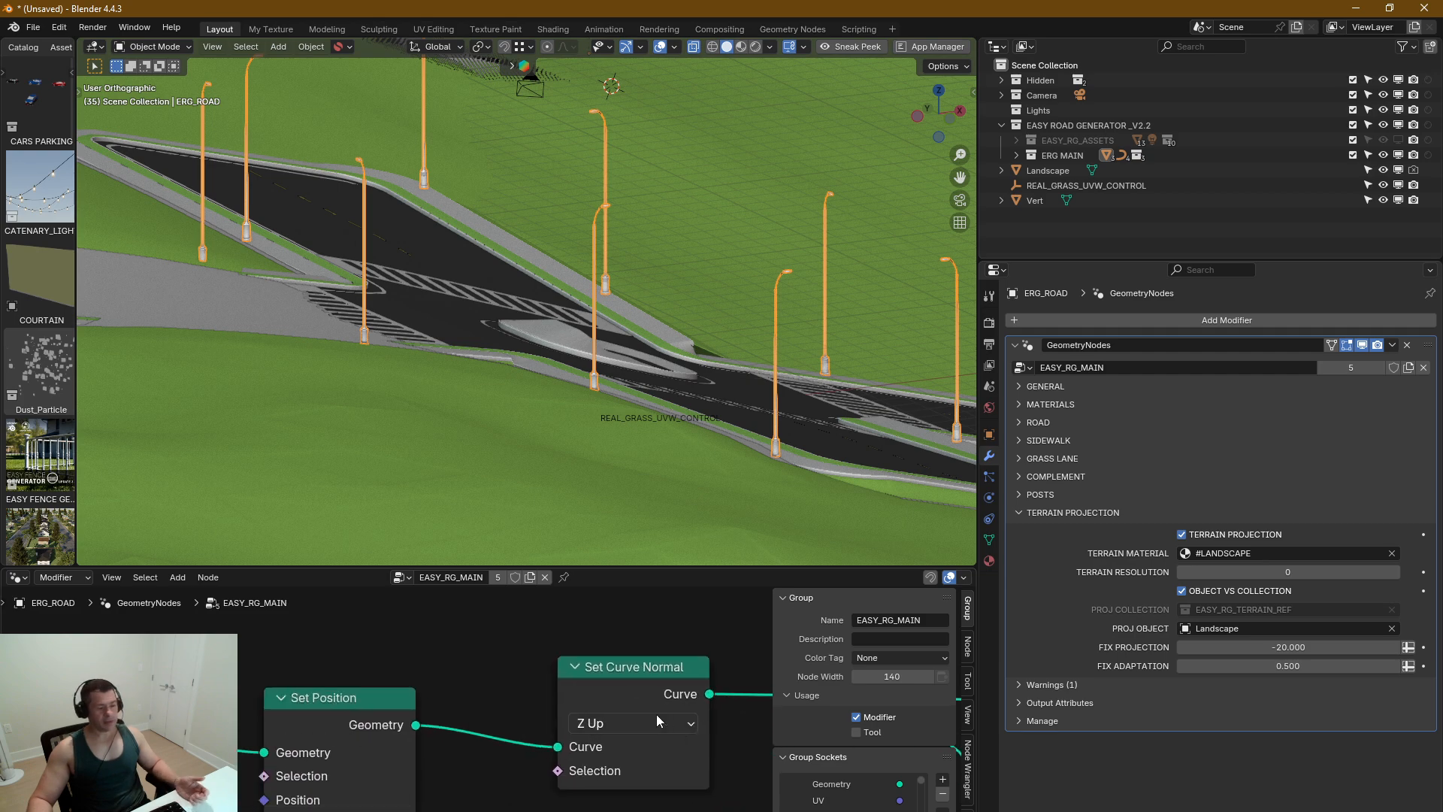
{"action": "left_click", "coordinate": [644, 725]}
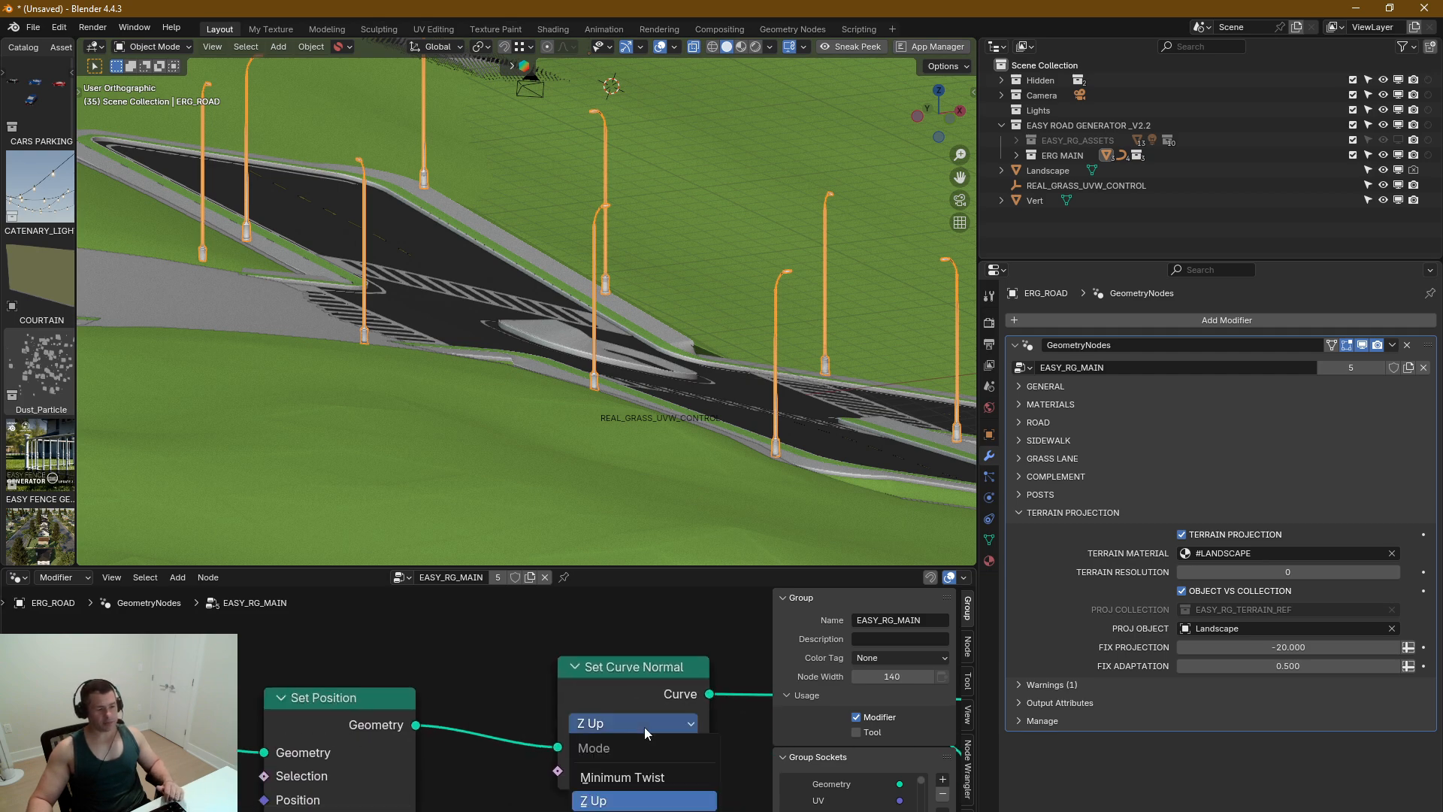
{"action": "left_click", "coordinate": [633, 776]}
Step: Examine the sidewalks, corners and crosswalks around the intersection from several angles with the Minimum Twist curve normals
{"action": "middle_click_drag", "start_coordinate": [711, 463], "coordinate": [643, 446]}
{"action": "scroll", "coordinate": [645, 447], "scroll_direction": "down", "scroll_amount": 4}
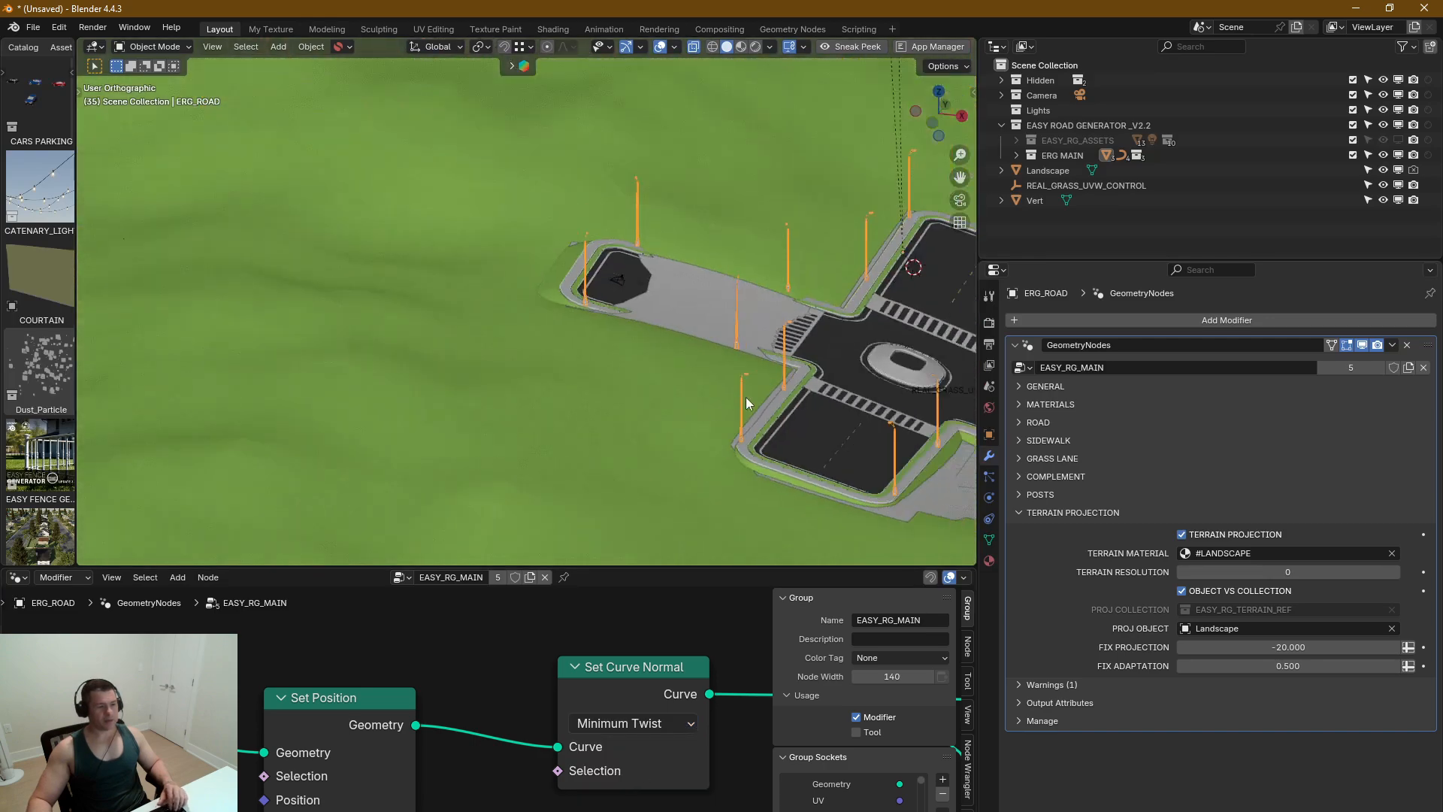
{"action": "middle_click_drag", "start_coordinate": [879, 376], "coordinate": [511, 368], "text": "shift"}
{"action": "scroll", "coordinate": [515, 368], "scroll_direction": "up", "scroll_amount": 4}
{"action": "middle_click_drag", "start_coordinate": [631, 338], "coordinate": [608, 354]}
{"action": "scroll", "coordinate": [736, 374], "scroll_direction": "up", "scroll_amount": 4}
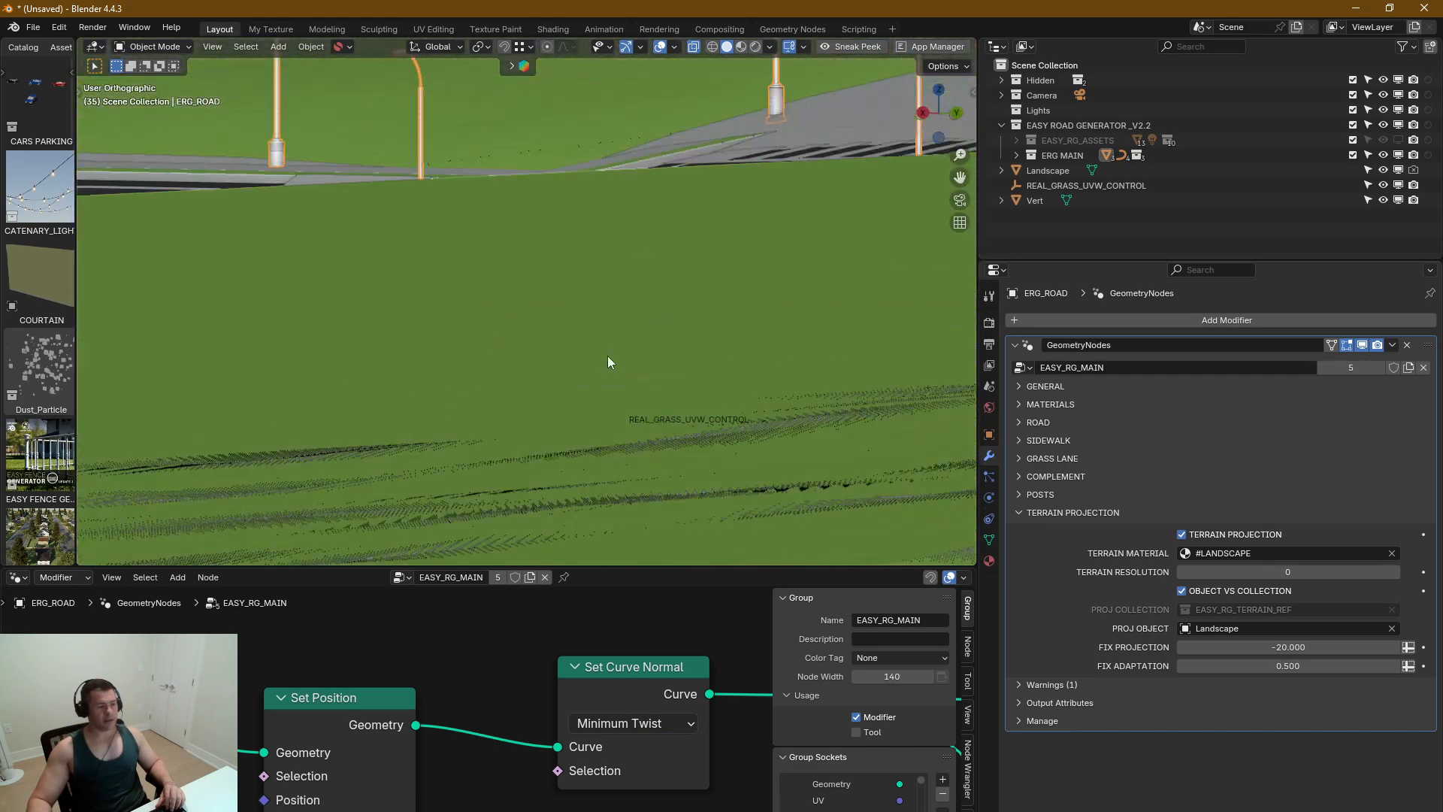
{"action": "scroll", "coordinate": [560, 241], "scroll_direction": "down", "scroll_amount": 8}
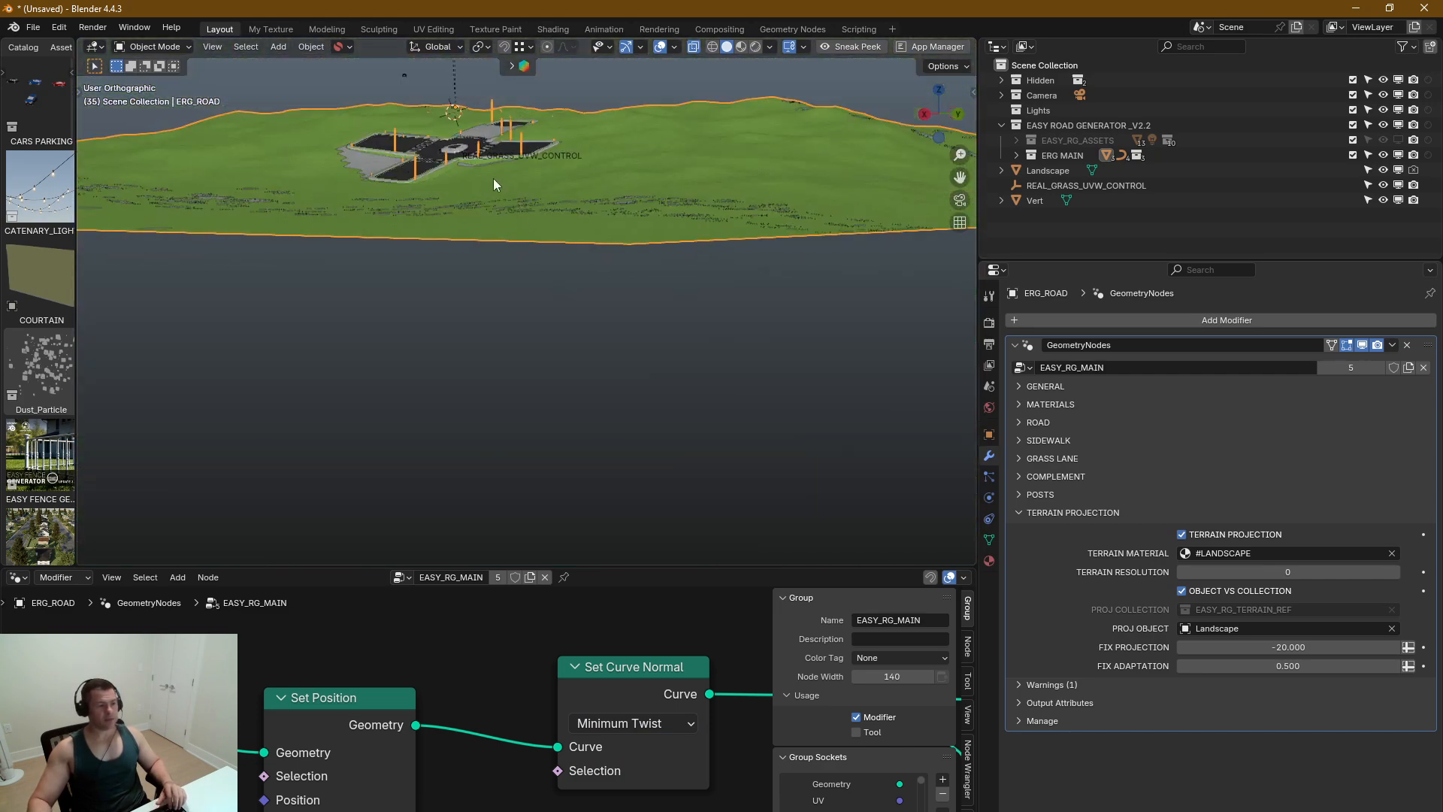
{"action": "middle_click_drag", "start_coordinate": [496, 184], "coordinate": [544, 374], "text": "shift"}
{"action": "scroll", "coordinate": [577, 295], "scroll_direction": "up", "scroll_amount": 8}
{"action": "scroll", "coordinate": [544, 374], "scroll_direction": "up", "scroll_amount": 5}
{"action": "middle_click_drag", "start_coordinate": [611, 478], "coordinate": [751, 511]}
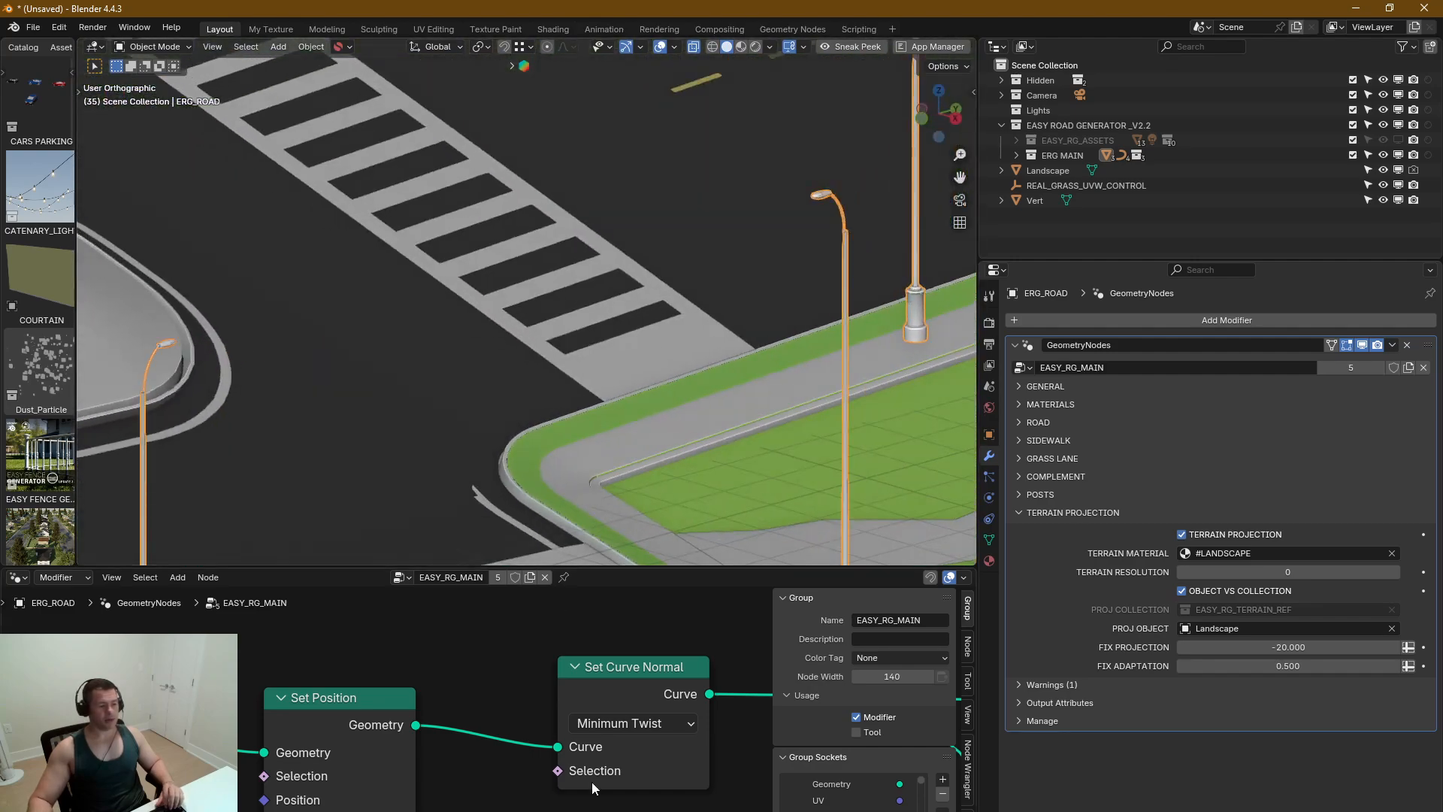
{"action": "middle_click_drag", "start_coordinate": [547, 443], "coordinate": [353, 430]}
{"action": "scroll", "coordinate": [389, 484], "scroll_direction": "up", "scroll_amount": 4}
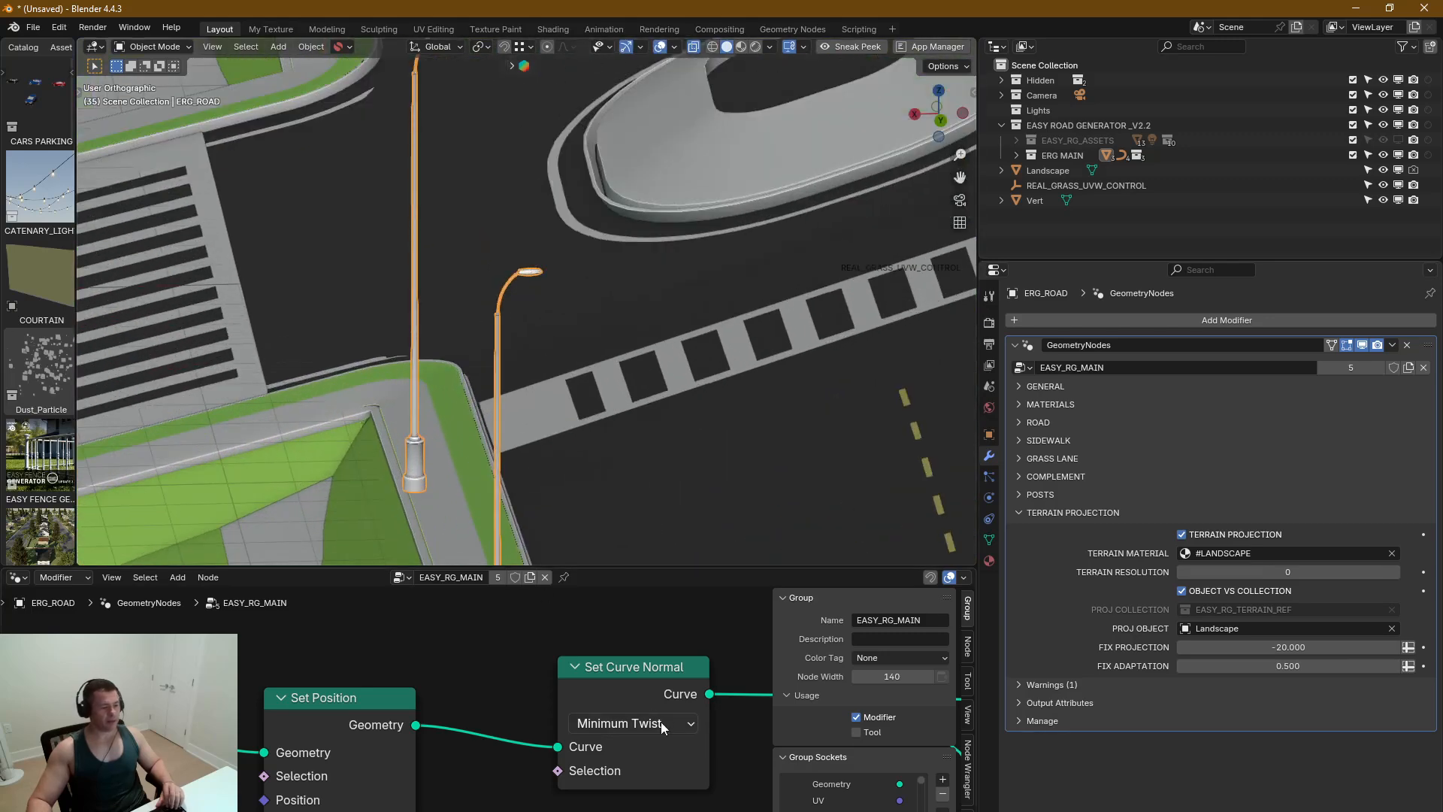
{"action": "middle_click_drag", "start_coordinate": [454, 406], "coordinate": [358, 401]}
{"action": "middle_click_drag", "start_coordinate": [395, 429], "coordinate": [326, 437]}
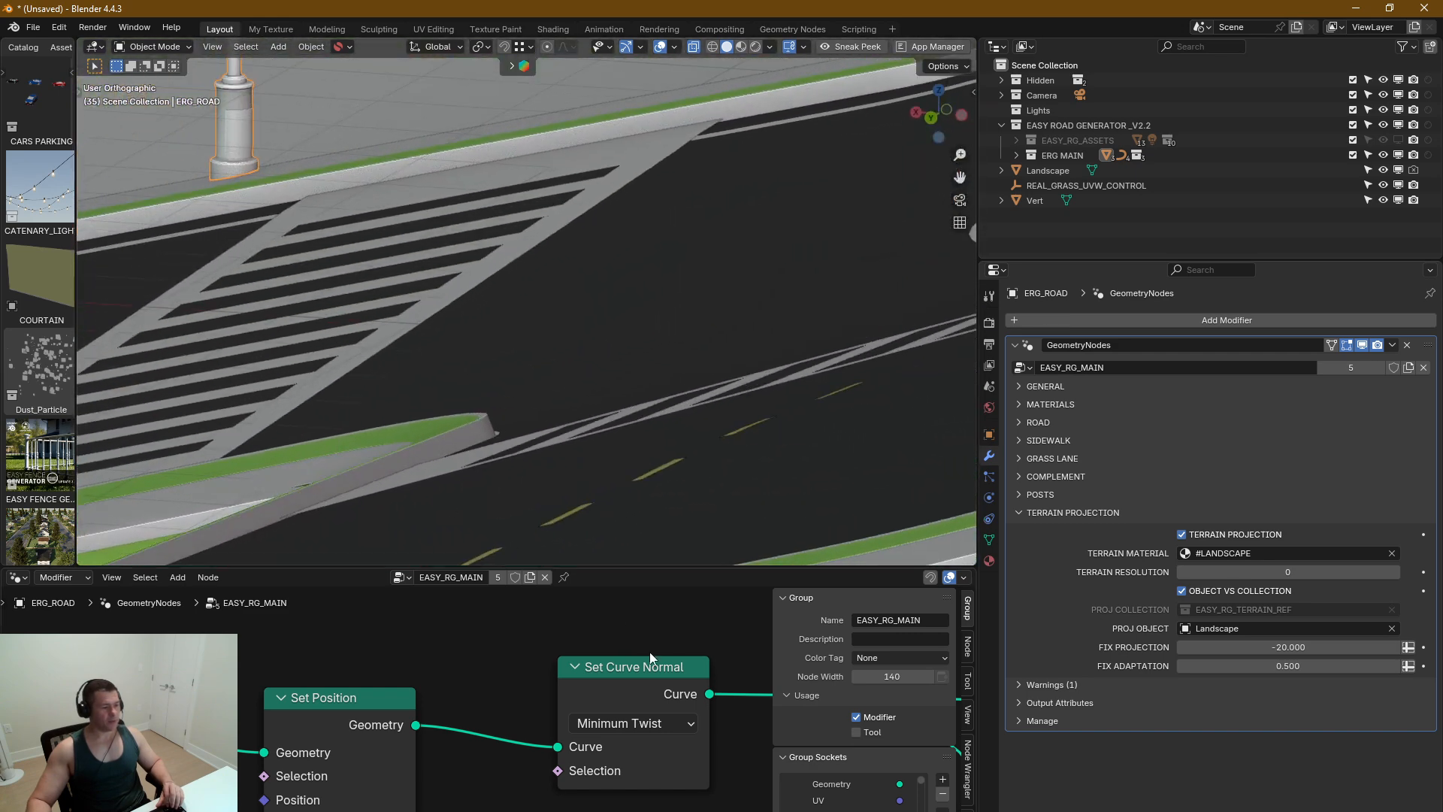
Step: Set the Set Curve Normal node's mode back to Z Up and examine the sidewalk corners and crosswalks up to the whole intersection
{"action": "left_click", "coordinate": [650, 723]}
{"action": "left_click", "coordinate": [616, 801]}
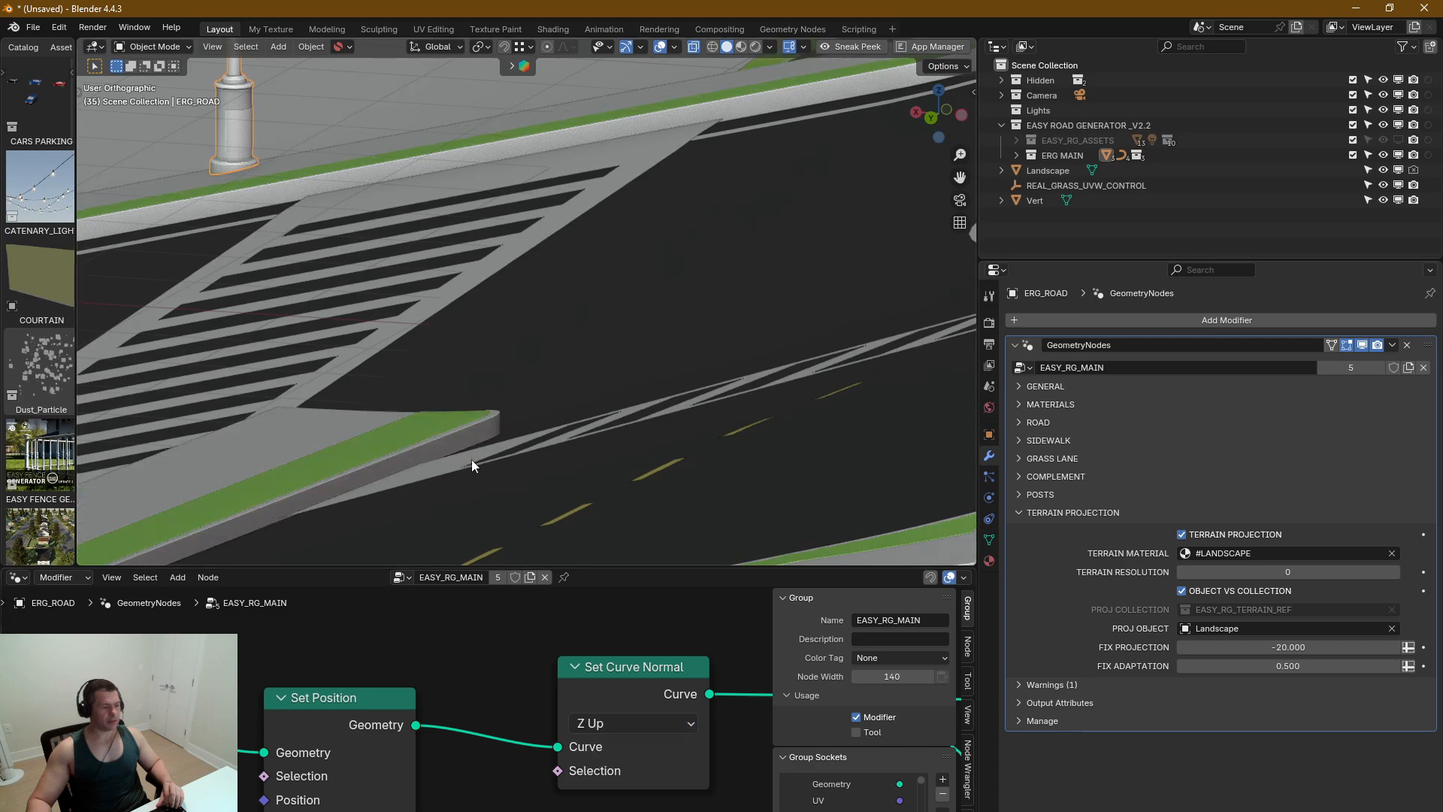
{"action": "middle_click_drag", "start_coordinate": [421, 404], "coordinate": [544, 438]}
{"action": "scroll", "coordinate": [463, 462], "scroll_direction": "up", "scroll_amount": 8}
{"action": "scroll", "coordinate": [440, 430], "scroll_direction": "down", "scroll_amount": 7}
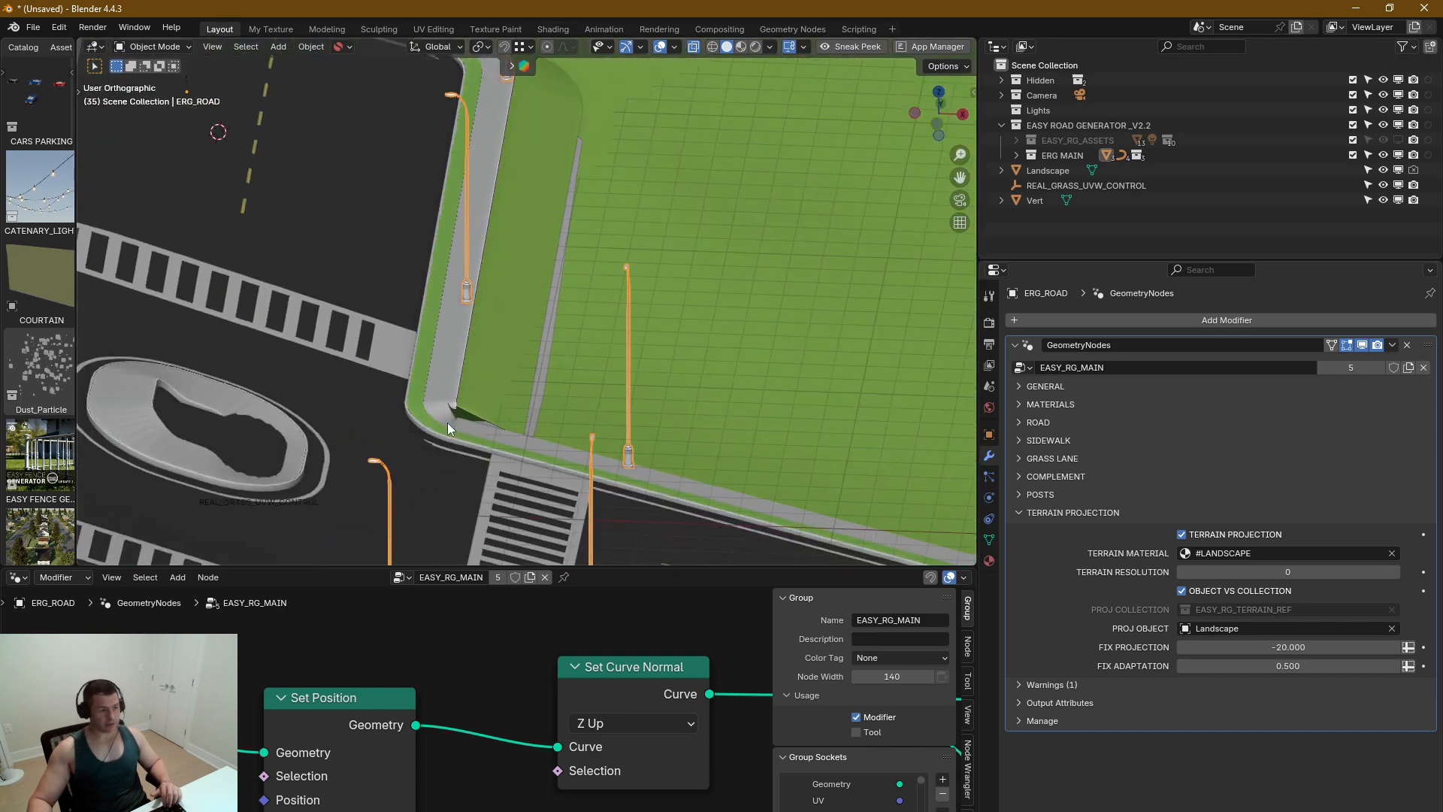
{"action": "middle_click_drag", "start_coordinate": [448, 422], "coordinate": [493, 445]}
{"action": "scroll", "coordinate": [439, 448], "scroll_direction": "down", "scroll_amount": 3}
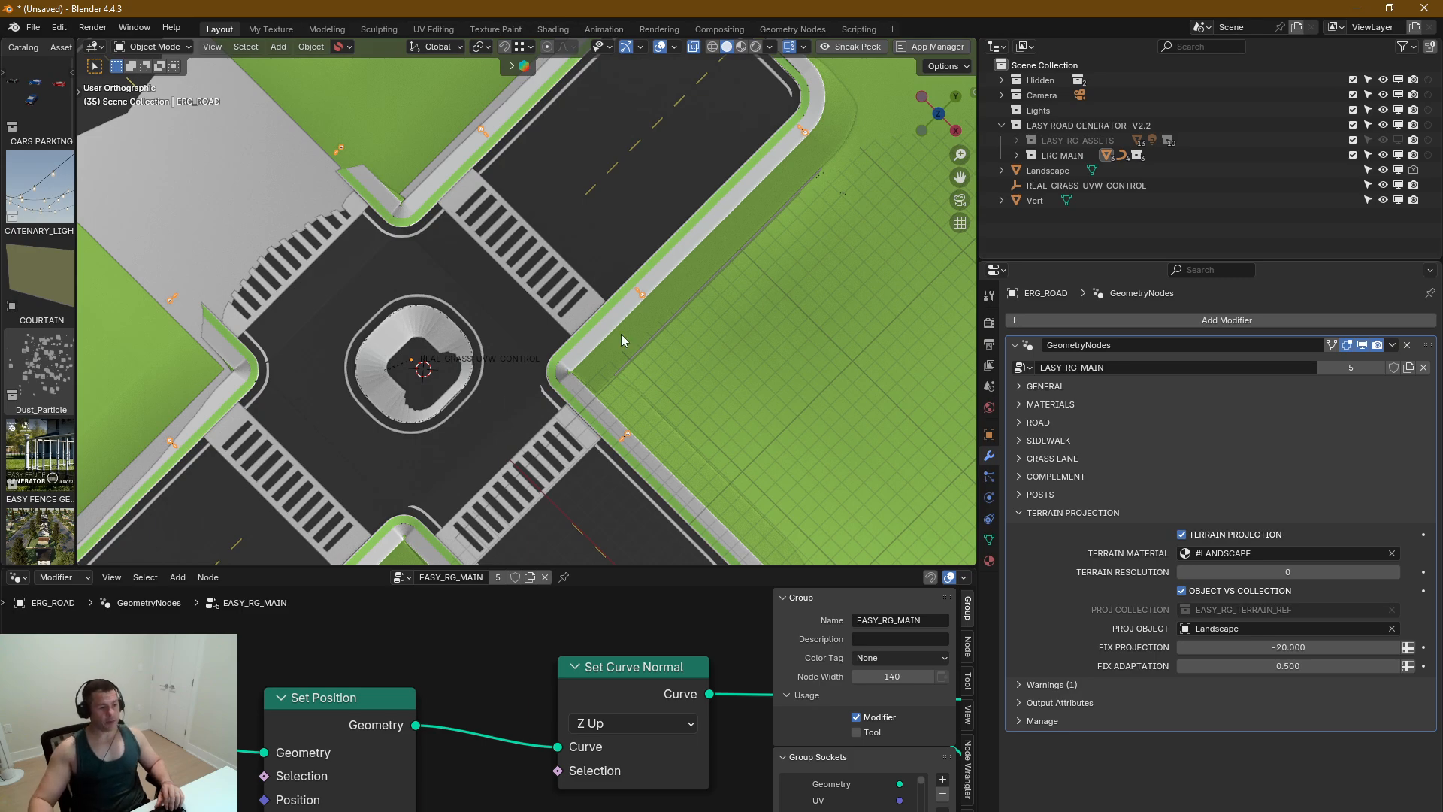
{"action": "middle_click_drag", "start_coordinate": [621, 335], "coordinate": [485, 338]}
{"action": "scroll", "coordinate": [485, 338], "scroll_direction": "down", "scroll_amount": 5}
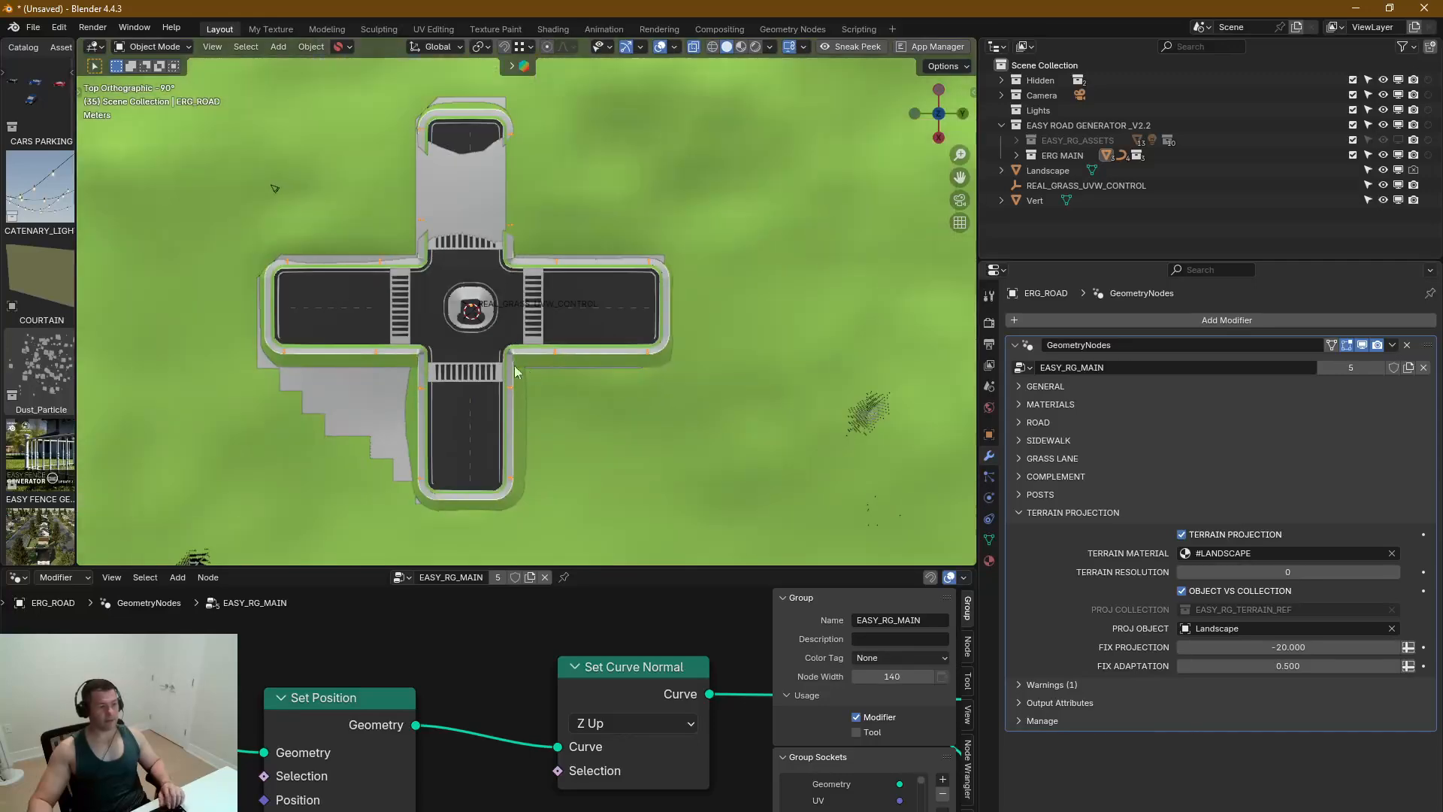
{"action": "scroll", "coordinate": [623, 440], "scroll_direction": "down", "scroll_amount": 5}
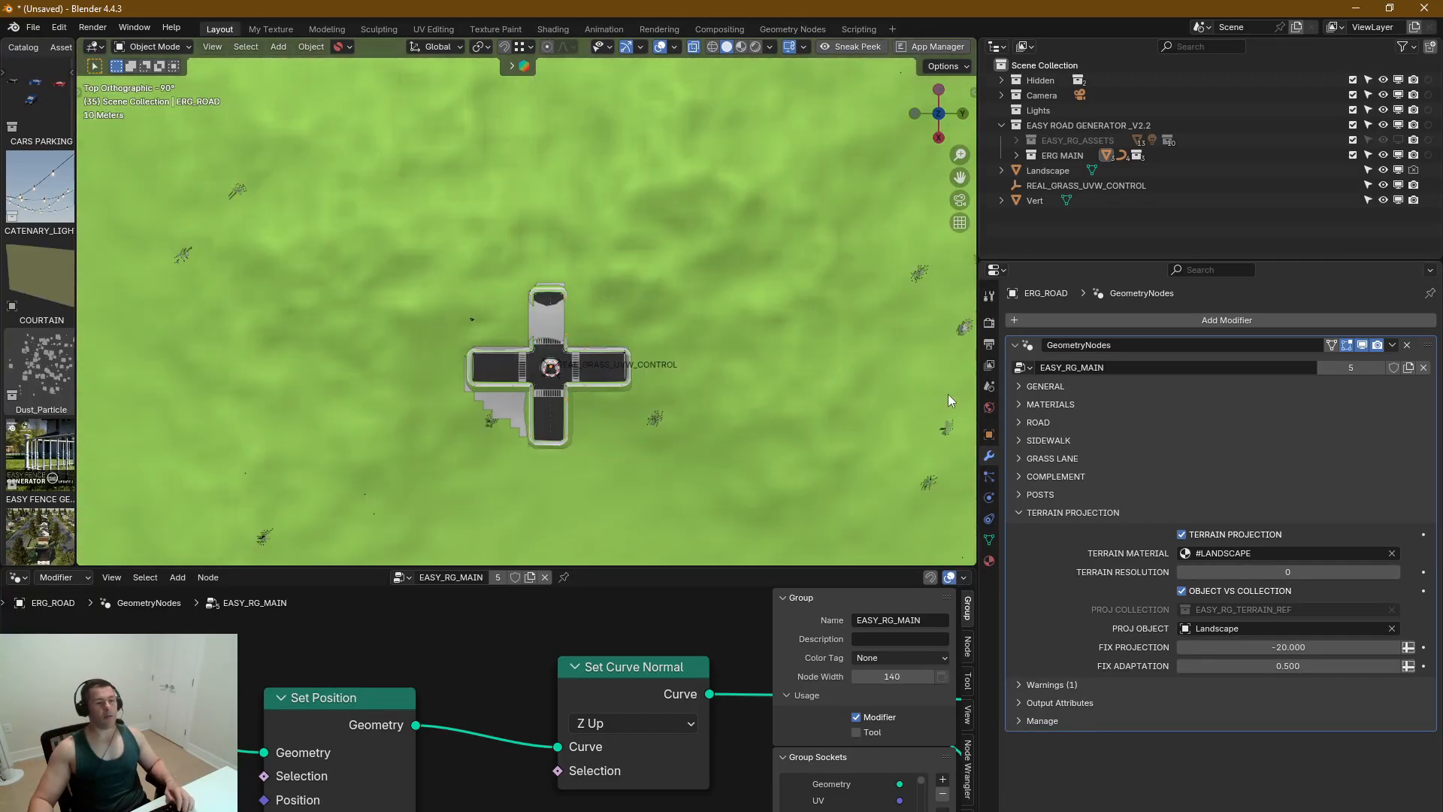
Step: Put the Landscape object into Sculpt Mode and choose the Flatten/Contrast brush
{"action": "left_click", "coordinate": [1262, 171]}
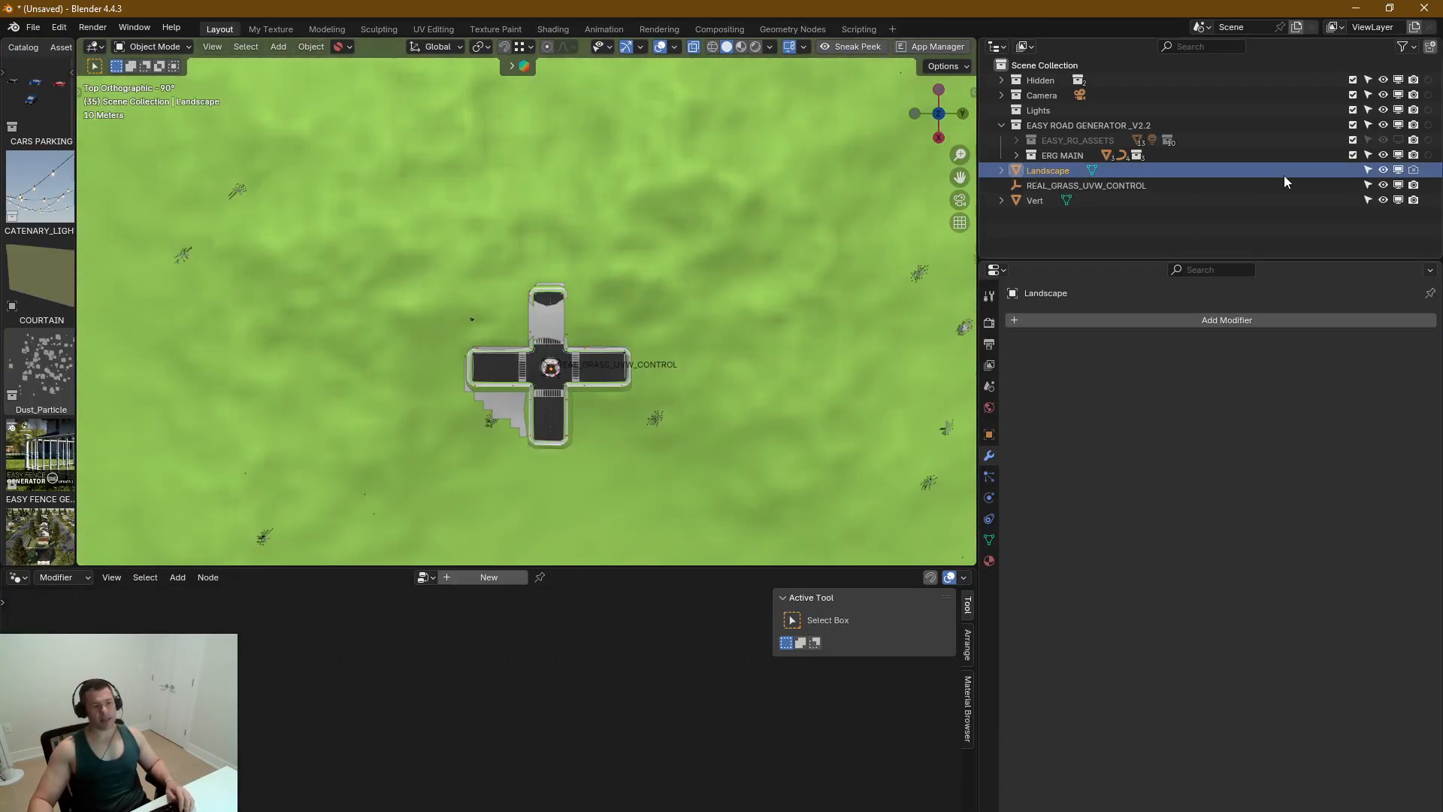
{"action": "mouse_move", "coordinate": [505, 393]}
{"action": "middle_mouse_down"}
{"action": "mouse_move", "coordinate": [502, 355]}
{"action": "mouse_move", "coordinate": [498, 405]}
{"action": "mouse_move", "coordinate": [489, 391]}
{"action": "middle_mouse_up"}
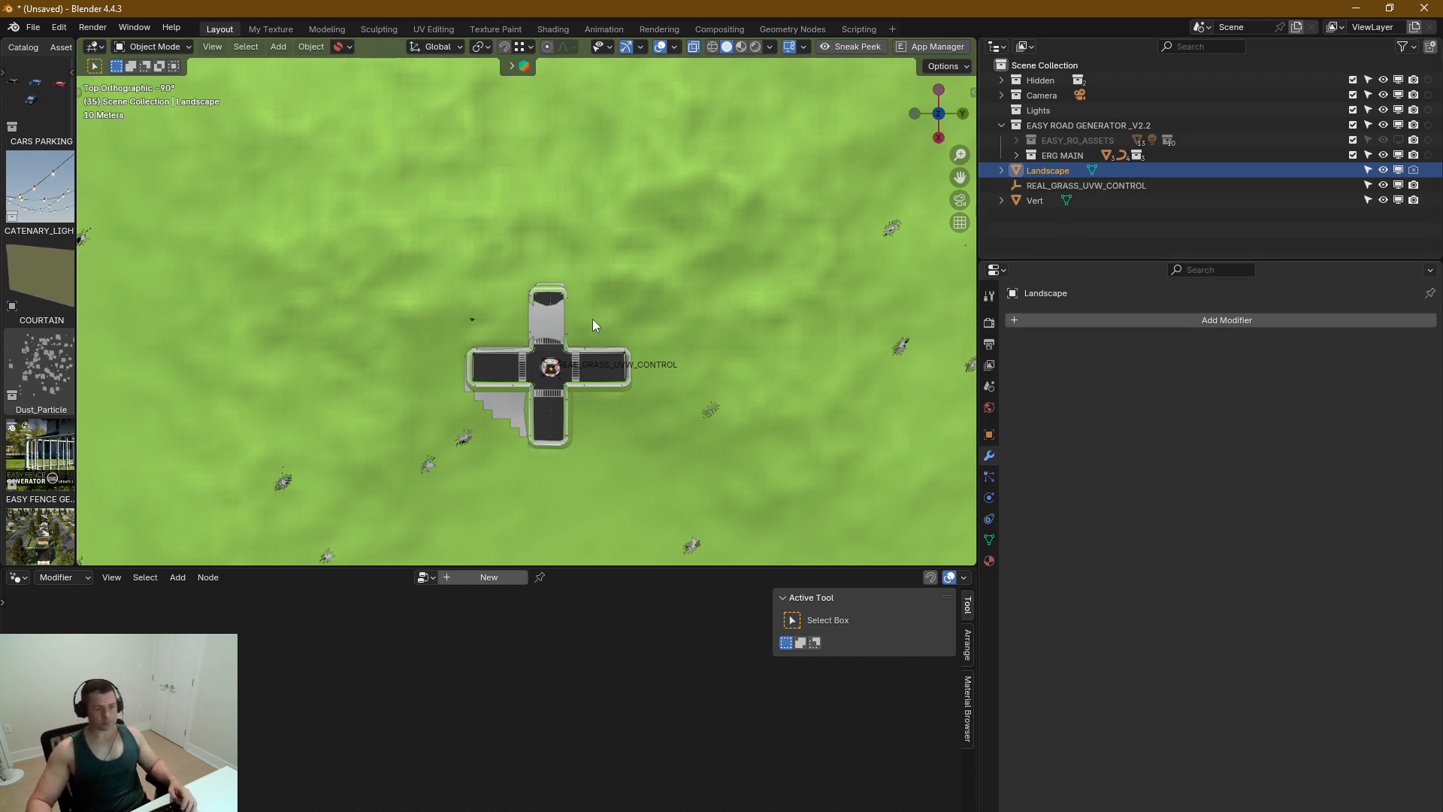
{"action": "key", "text": "ctrl+Tab"}
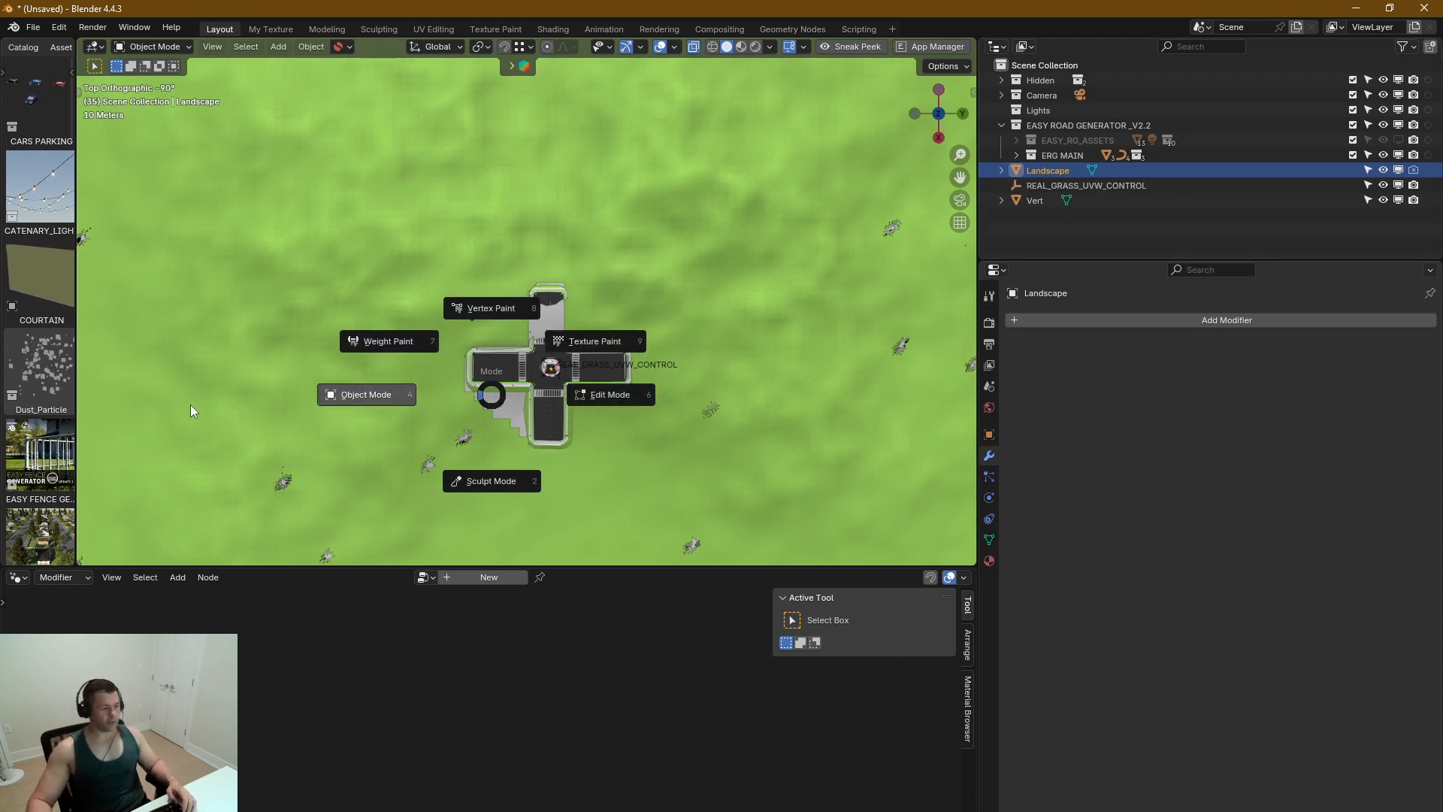
{"action": "left_click", "coordinate": [489, 481]}
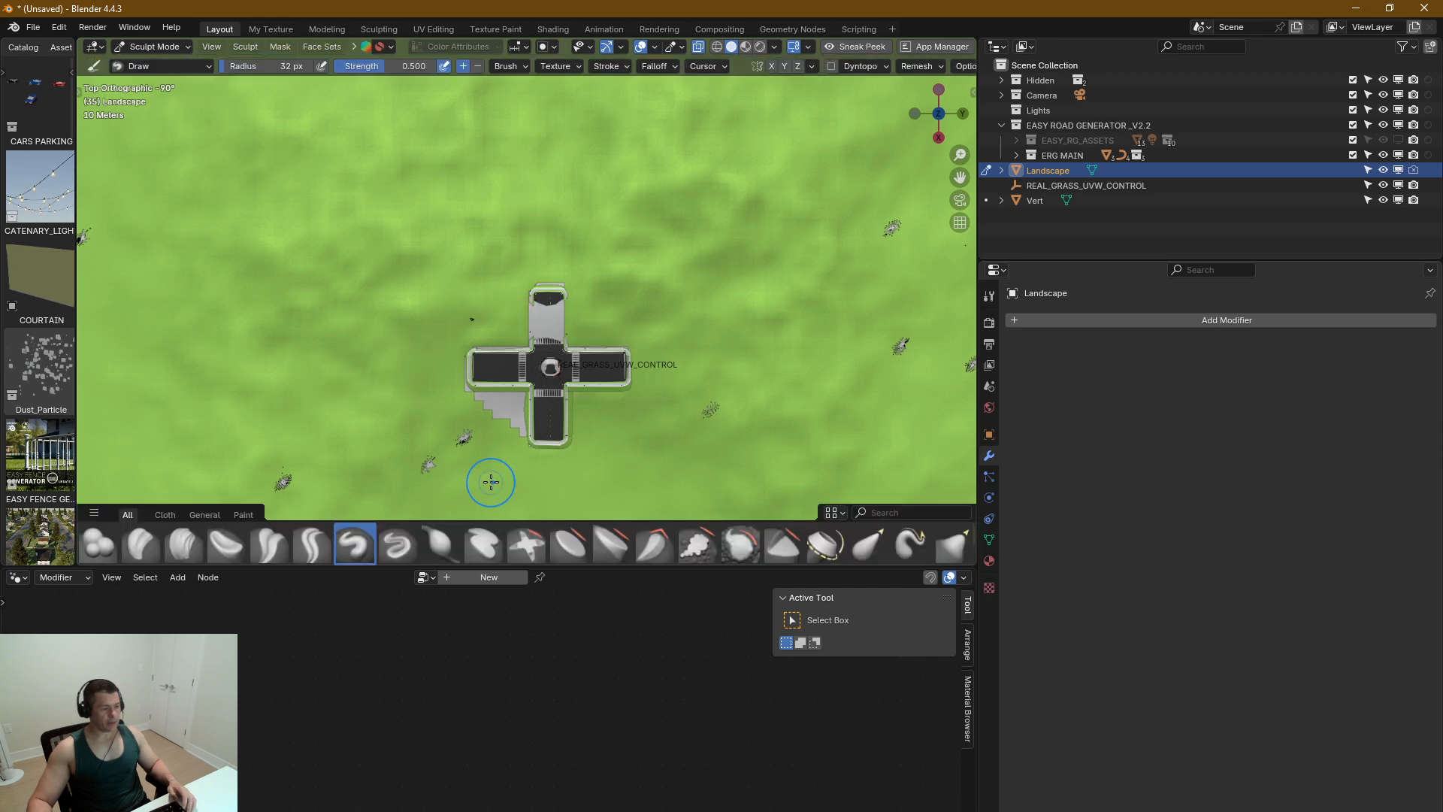
{"action": "left_click", "coordinate": [474, 544]}
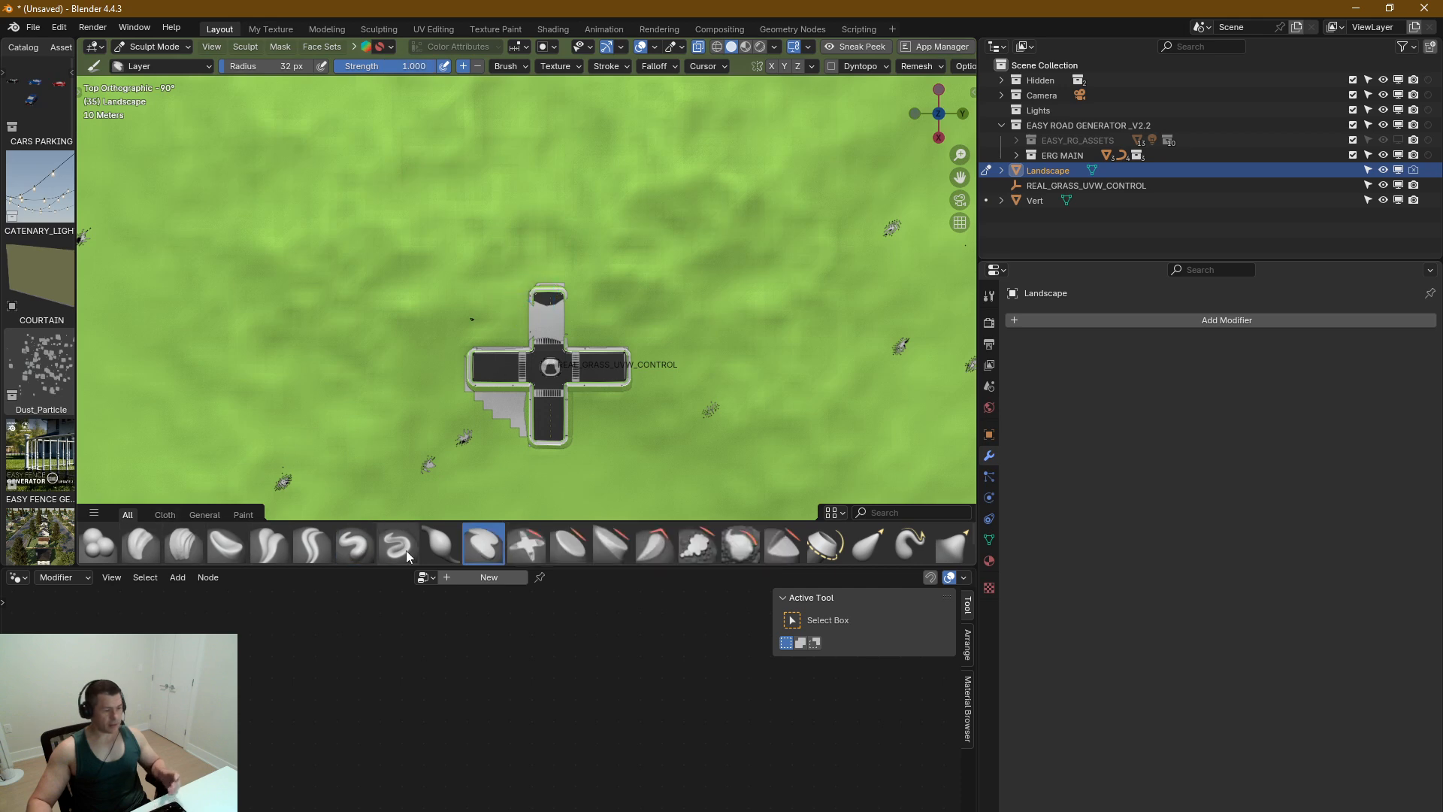
{"action": "left_click", "coordinate": [569, 544]}
Step: Flatten the landscape beneath and around the intersection's arms with freehand Flatten/Contrast strokes at 0.500 strength, and return to Object Mode
{"action": "left_click_drag", "start_coordinate": [548, 283], "coordinate": [552, 391]}
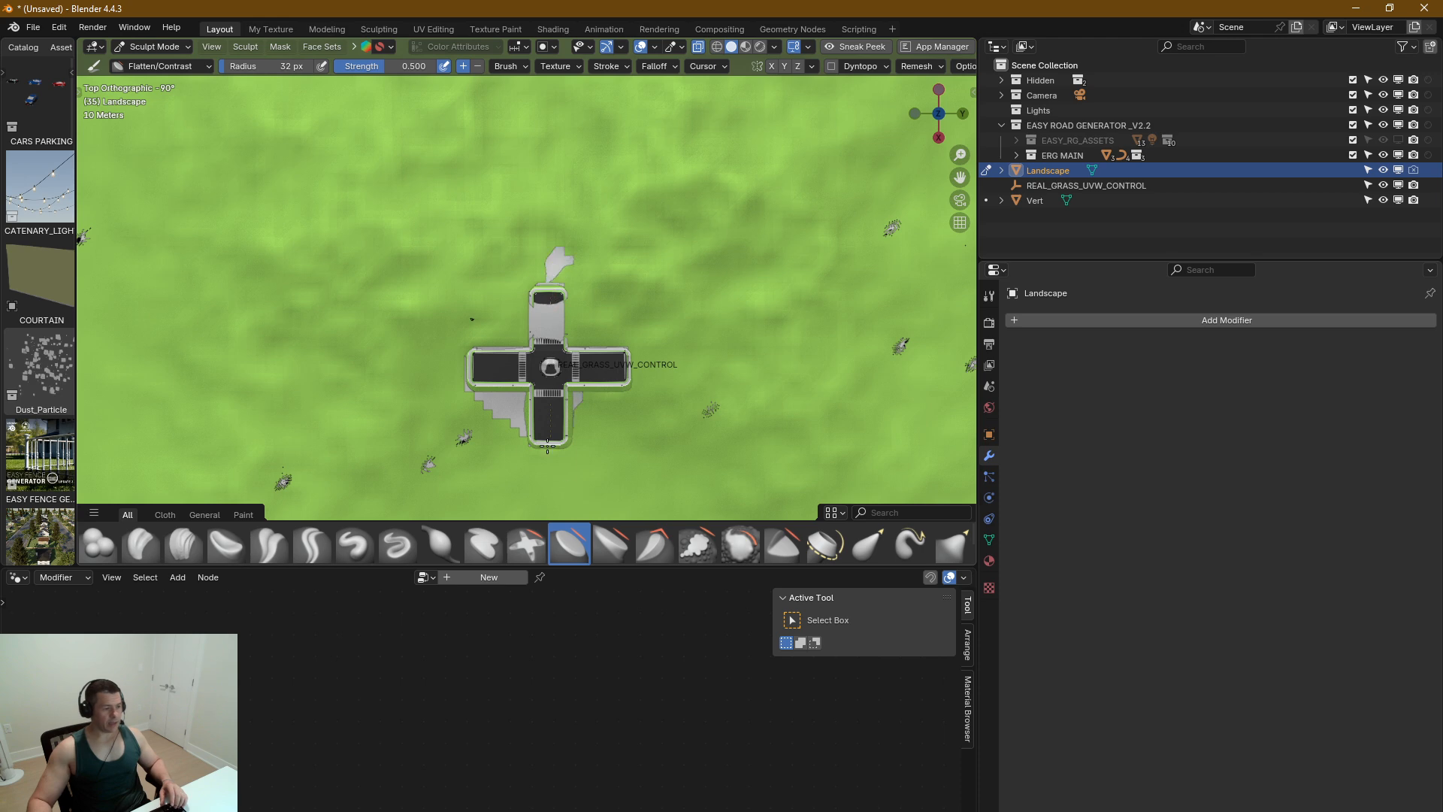
{"action": "mouse_move", "coordinate": [547, 447]}
{"action": "left_mouse_down"}
{"action": "mouse_move", "coordinate": [544, 478]}
{"action": "mouse_move", "coordinate": [546, 462]}
{"action": "left_mouse_up"}
{"action": "mouse_move", "coordinate": [510, 362]}
{"action": "left_mouse_down"}
{"action": "mouse_move", "coordinate": [420, 368]}
{"action": "mouse_move", "coordinate": [669, 359]}
{"action": "mouse_move", "coordinate": [538, 364]}
{"action": "mouse_move", "coordinate": [556, 286]}
{"action": "mouse_move", "coordinate": [536, 316]}
{"action": "left_mouse_up"}
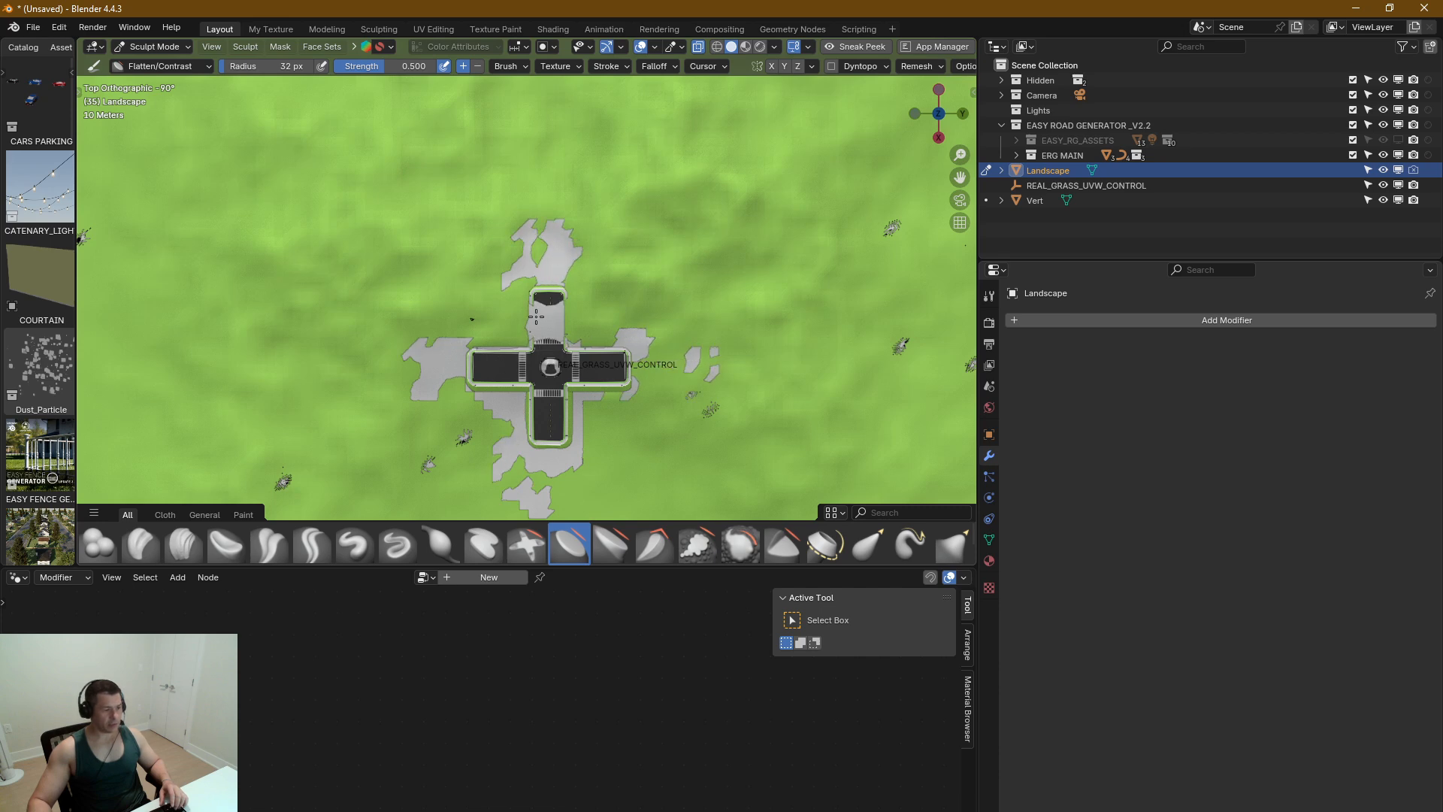
{"action": "left_click_drag", "start_coordinate": [550, 450], "coordinate": [564, 471]}
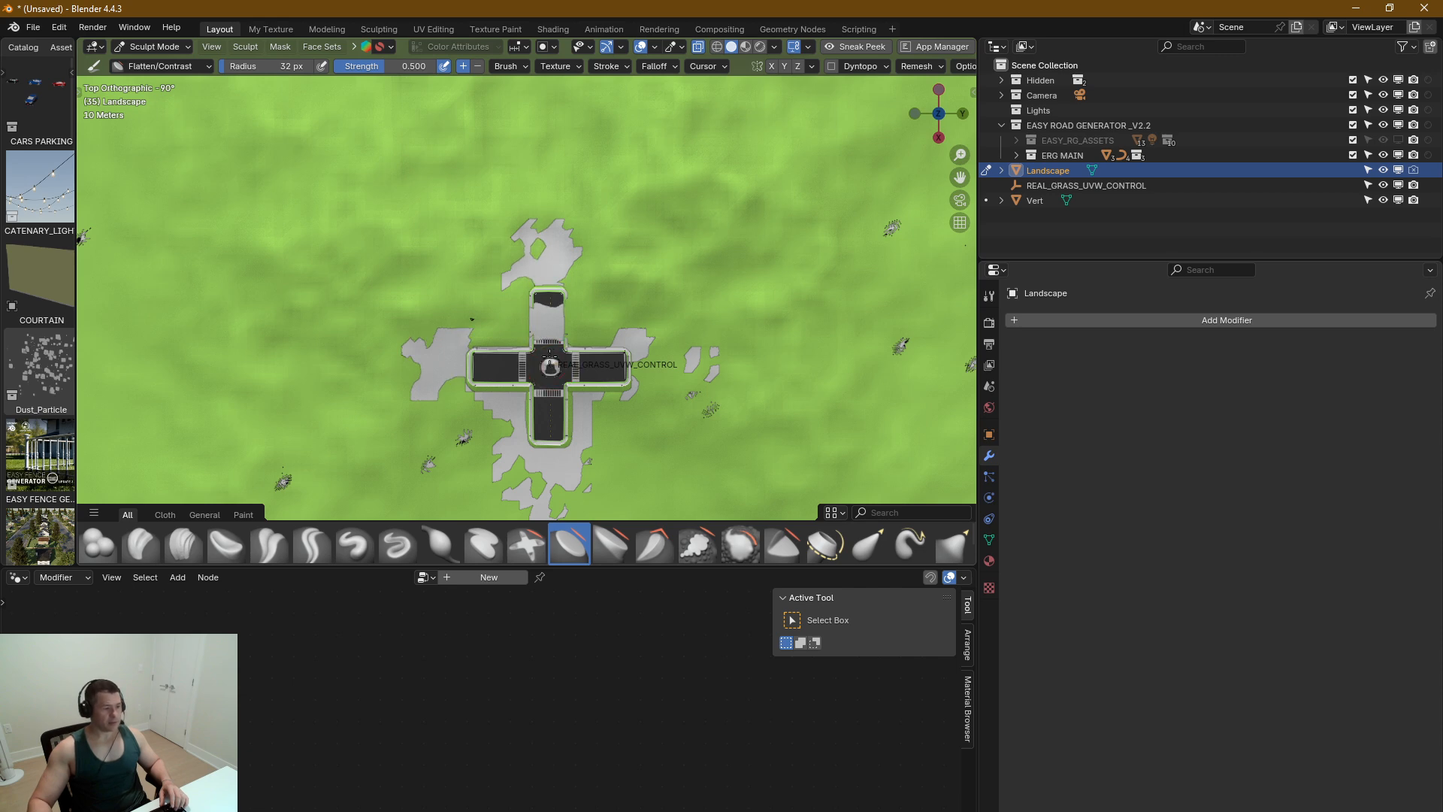
{"action": "mouse_move", "coordinate": [549, 353]}
{"action": "left_mouse_down"}
{"action": "mouse_move", "coordinate": [402, 370]}
{"action": "mouse_move", "coordinate": [495, 380]}
{"action": "mouse_move", "coordinate": [457, 352]}
{"action": "left_mouse_up"}
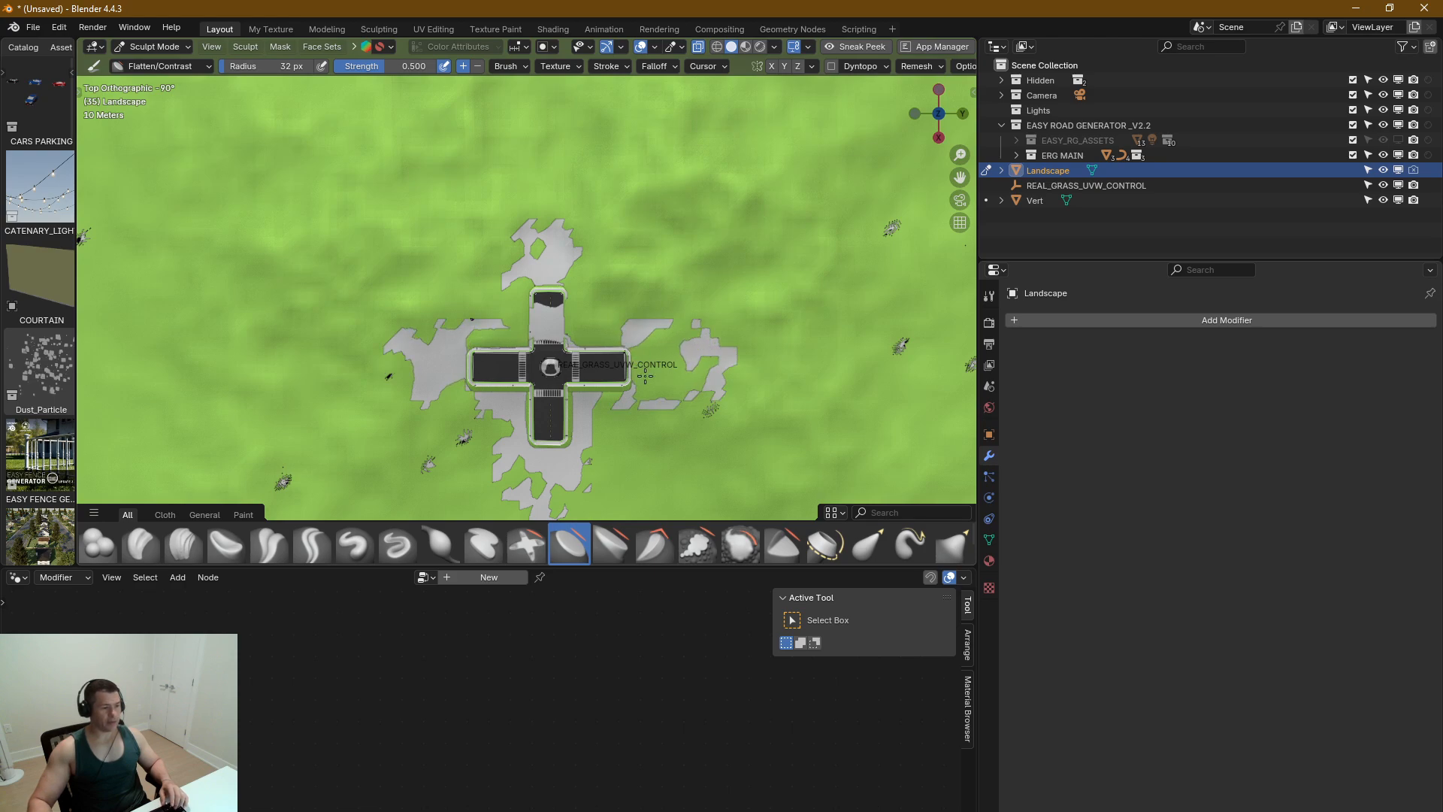
{"action": "middle_click_drag", "start_coordinate": [484, 395], "coordinate": [740, 267], "text": "shift"}
{"action": "scroll", "coordinate": [742, 260], "scroll_direction": "up", "scroll_amount": 7}
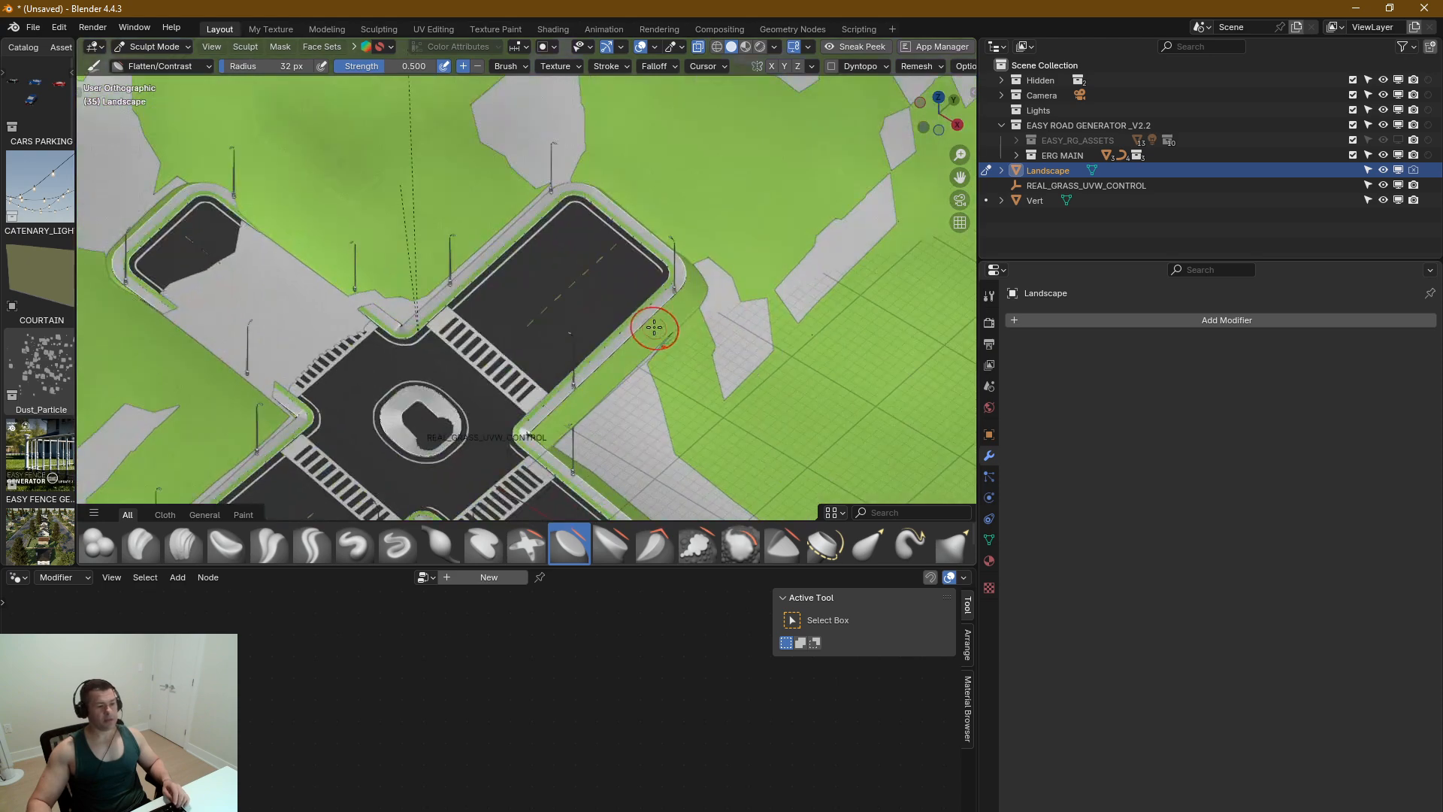
{"action": "middle_click_drag", "start_coordinate": [654, 327], "coordinate": [720, 252]}
{"action": "key", "text": "ctrl+Tab"}
{"action": "left_click", "coordinate": [471, 282]}
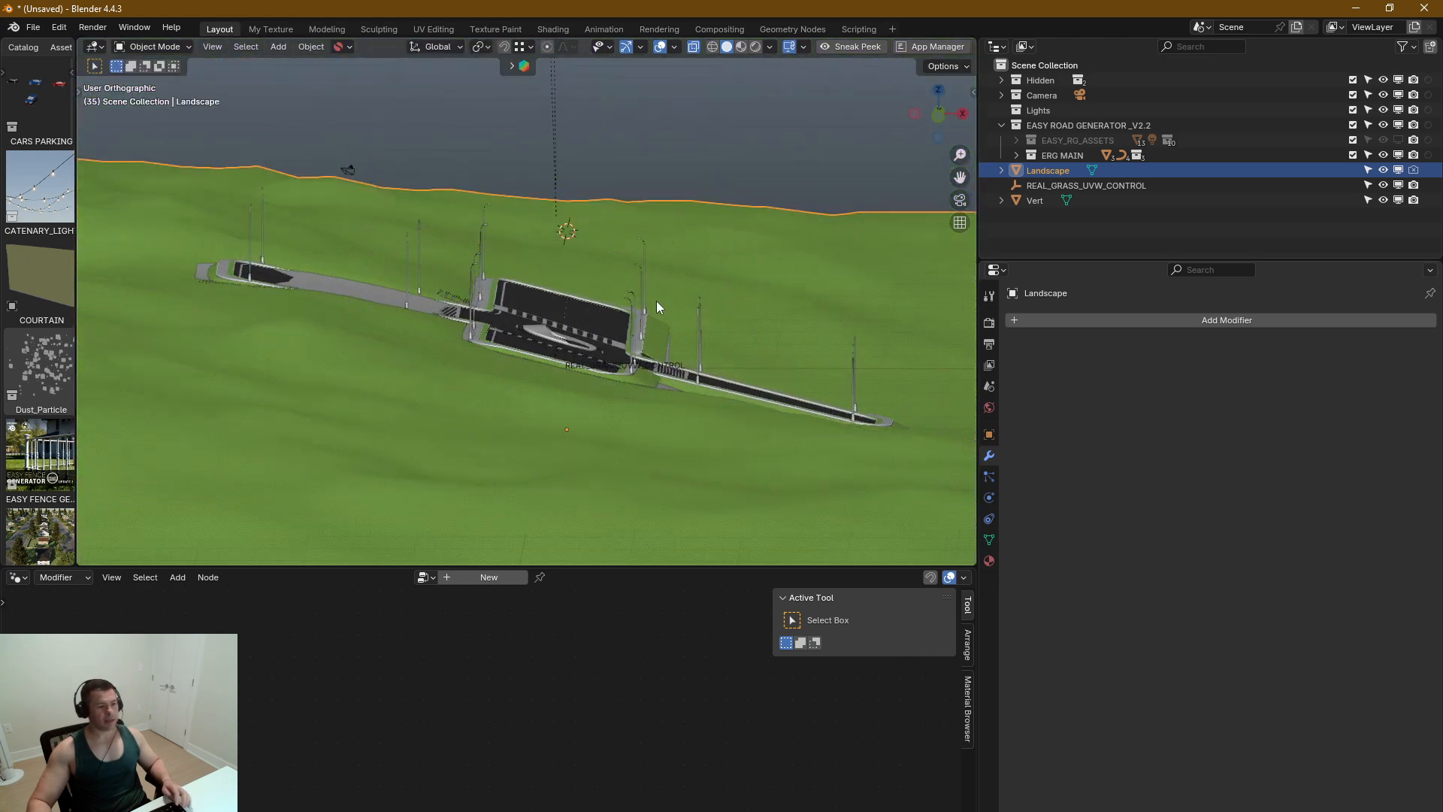
Step: Examine how the road and its lamp posts sit on the flattened terrain from low side angles
{"action": "middle_click_drag", "start_coordinate": [656, 301], "coordinate": [517, 331]}
{"action": "scroll", "coordinate": [315, 372], "scroll_direction": "up", "scroll_amount": 4}
{"action": "middle_click_drag", "start_coordinate": [296, 364], "coordinate": [449, 317], "text": "shift"}
{"action": "scroll", "coordinate": [469, 340], "scroll_direction": "down", "scroll_amount": 5}
{"action": "scroll", "coordinate": [503, 296], "scroll_direction": "up", "scroll_amount": 3}
{"action": "left_click", "coordinate": [503, 296]}
{"action": "scroll", "coordinate": [542, 295], "scroll_direction": "down", "scroll_amount": 3}
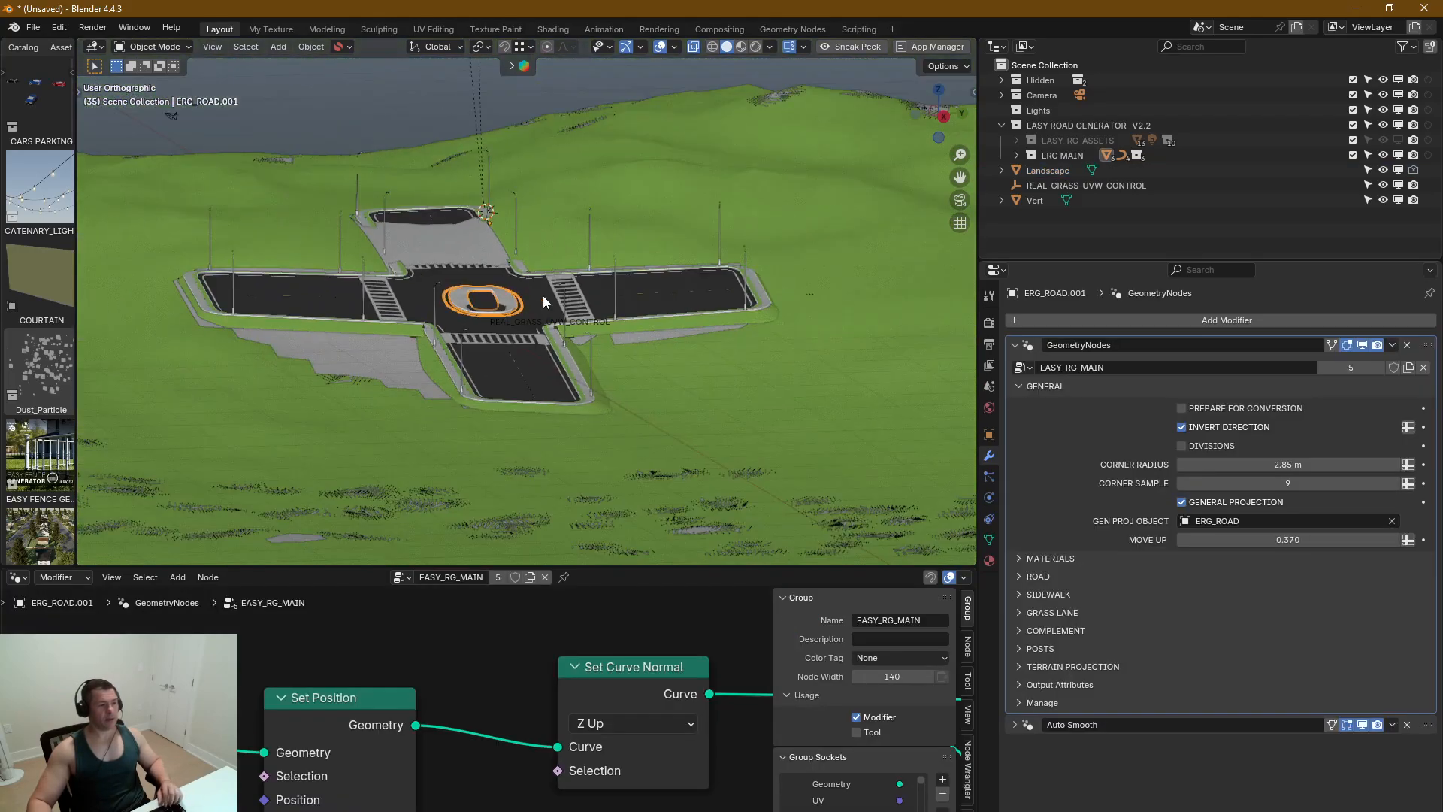
{"action": "middle_click_drag", "start_coordinate": [543, 299], "coordinate": [541, 406]}
{"action": "key", "text": "Tab"}
{"action": "middle_click_drag", "start_coordinate": [656, 357], "coordinate": [649, 398]}
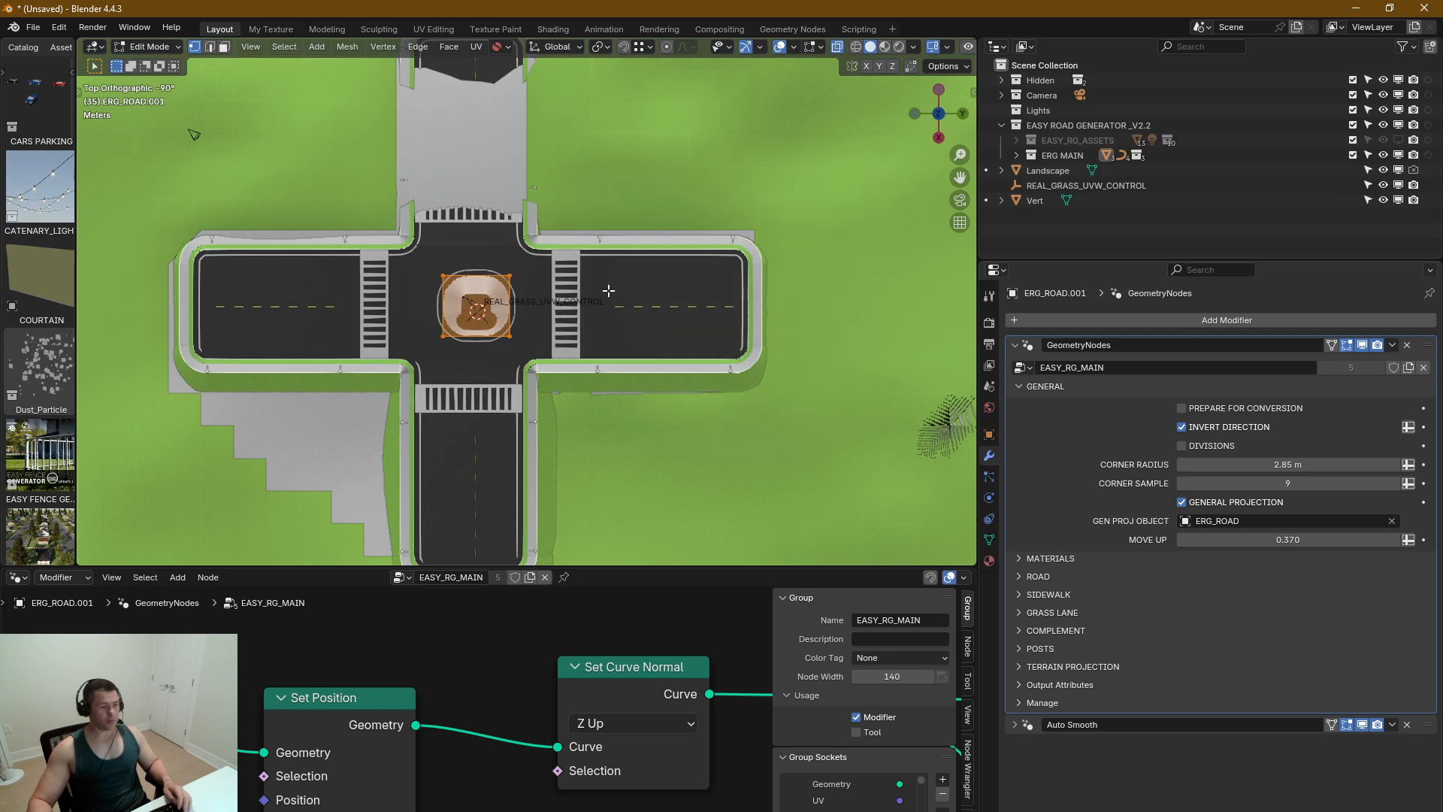
{"action": "key", "text": "Tab"}
Step: Edit the ERG_ROAD mesh and delete the faces of the intersection's two opposite side arms, keeping only the straight road
{"action": "left_click", "coordinate": [628, 265]}
{"action": "key", "text": "Tab"}
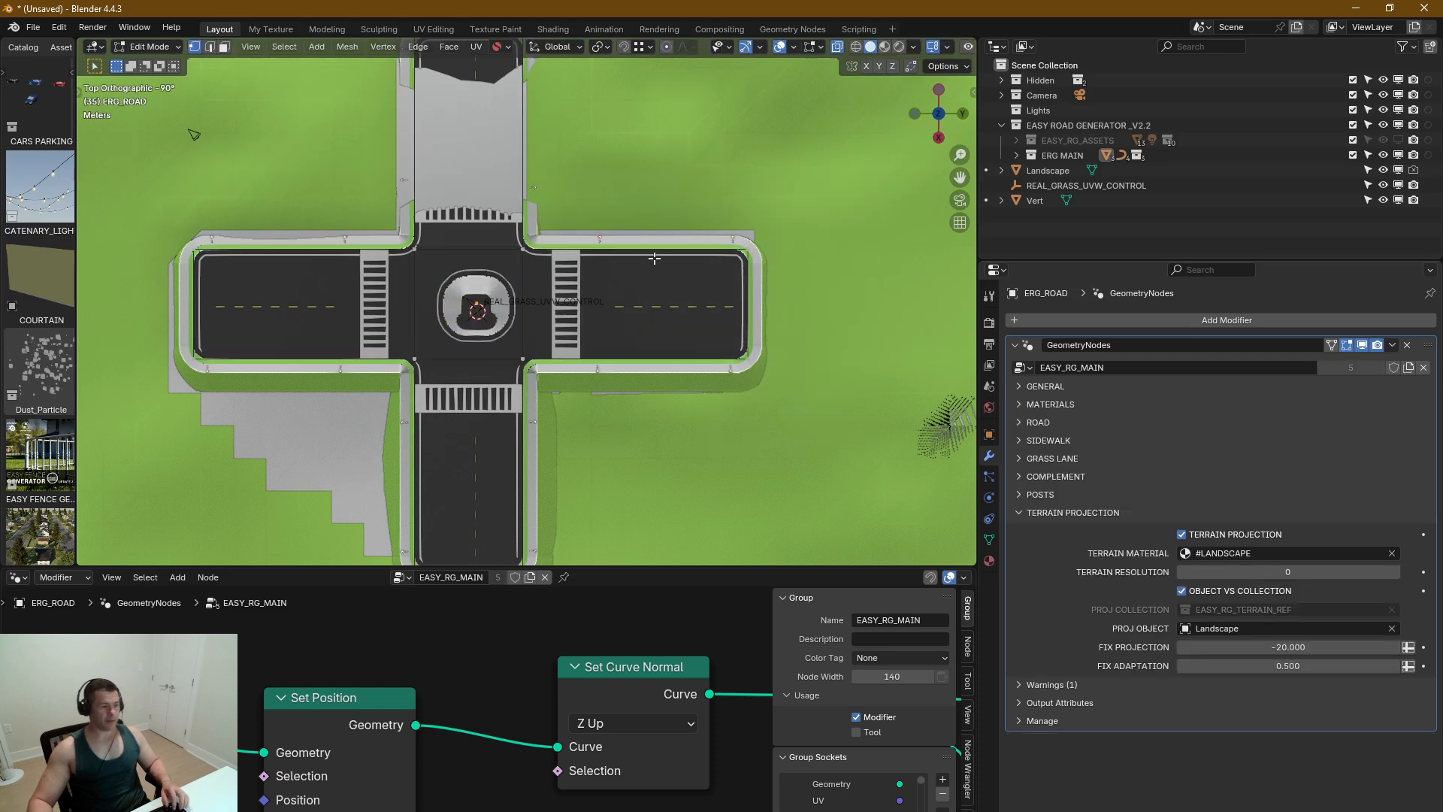
{"action": "left_click_drag", "start_coordinate": [750, 230], "coordinate": [524, 365]}
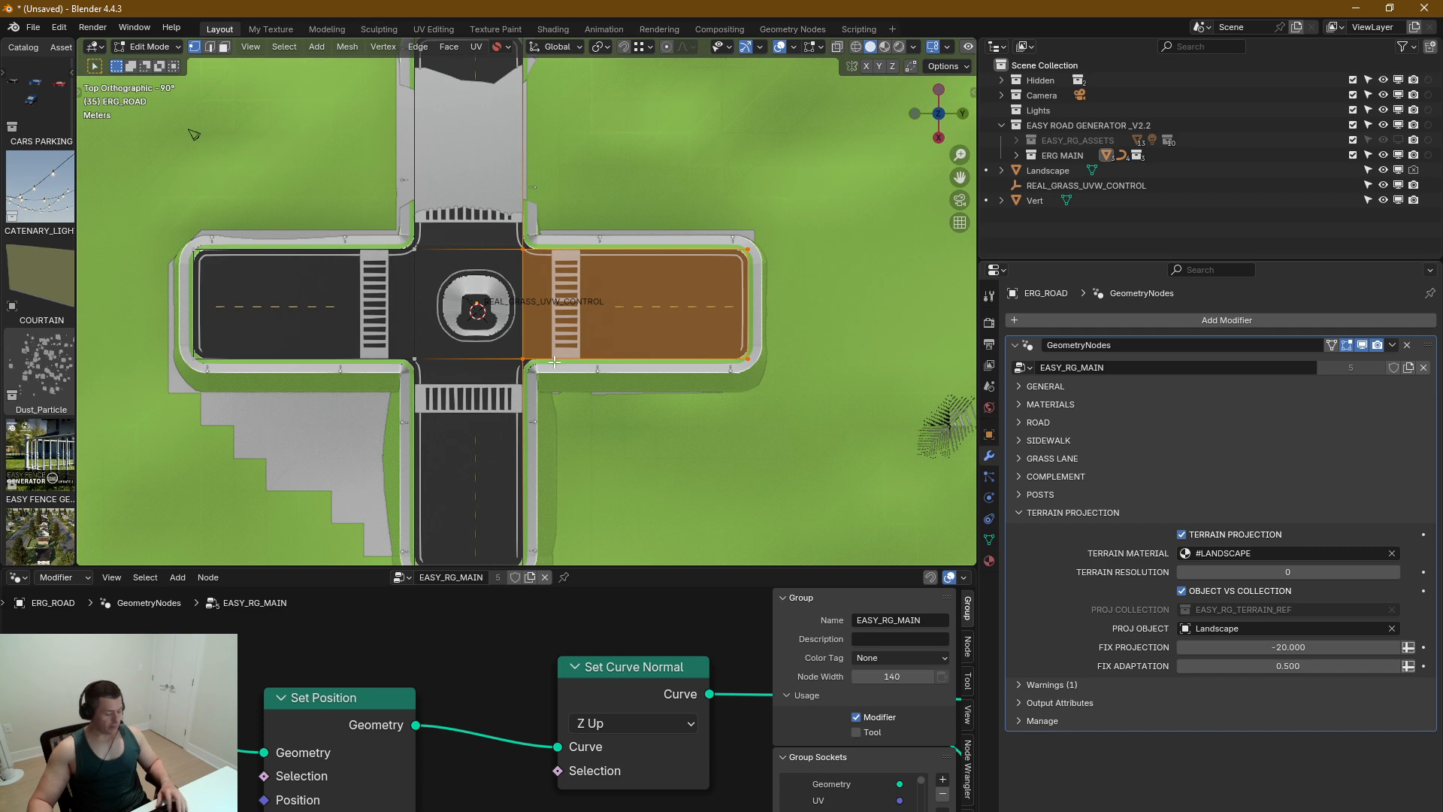
{"action": "key", "text": "x"}
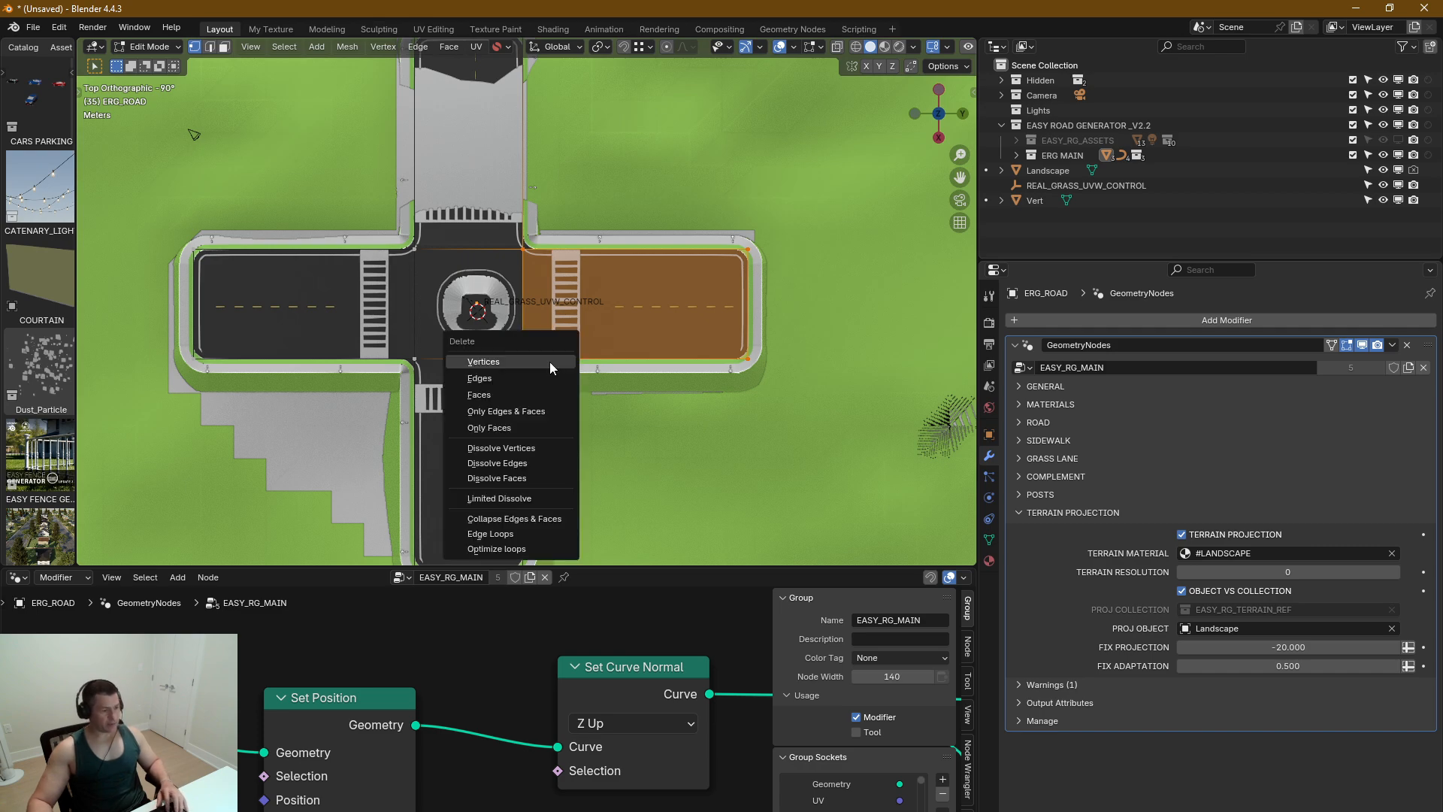
{"action": "left_click", "coordinate": [496, 396]}
{"action": "left_click_drag", "start_coordinate": [424, 229], "coordinate": [51, 479]}
{"action": "key", "text": "x"}
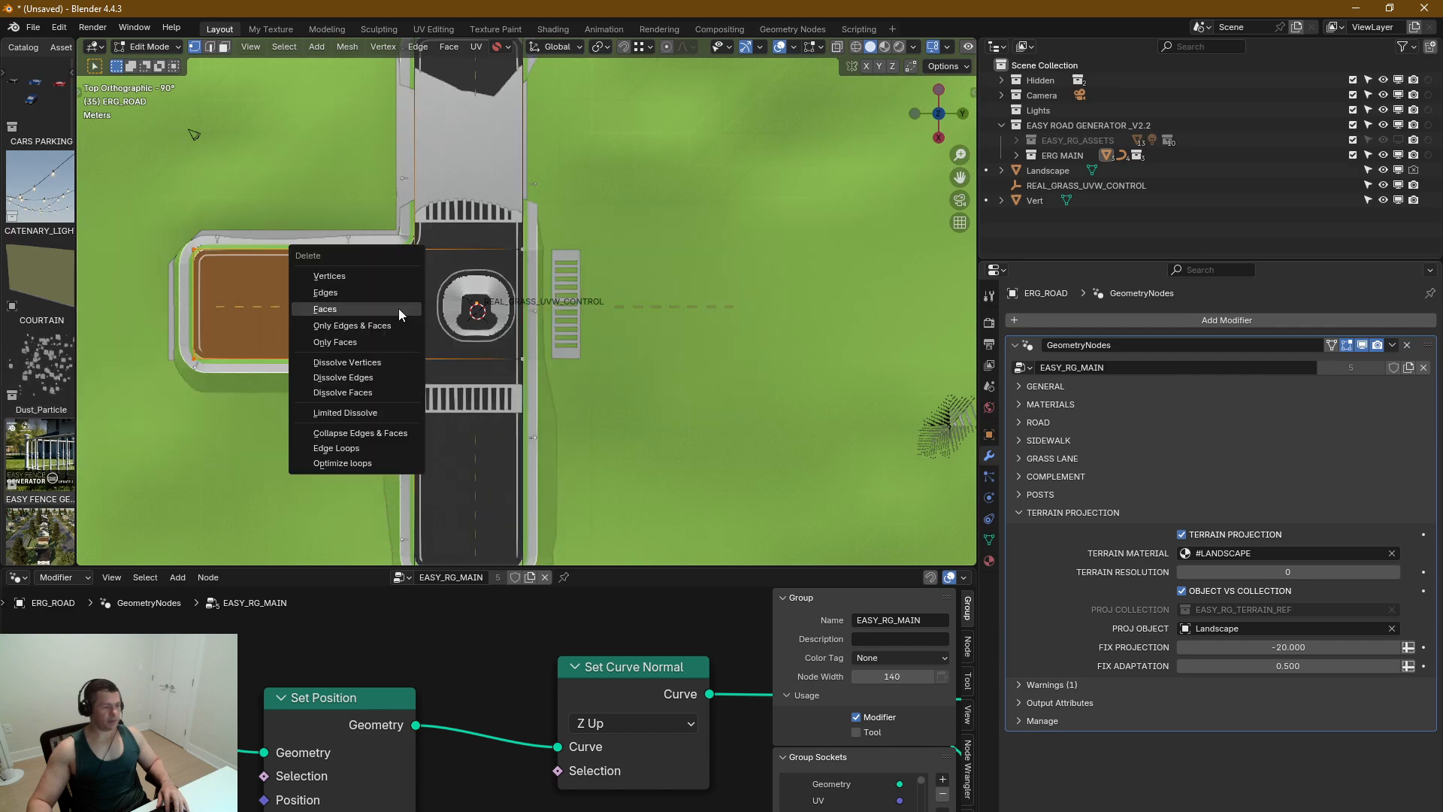
{"action": "left_click", "coordinate": [400, 309]}
Step: Select the straight road's end edge and extrude it into four new segments that bend progressively to the side
{"action": "middle_click_drag", "start_coordinate": [512, 357], "coordinate": [459, 393], "text": "shift"}
{"action": "scroll", "coordinate": [582, 252], "scroll_direction": "up", "scroll_amount": 4}
{"action": "scroll", "coordinate": [466, 290], "scroll_direction": "down", "scroll_amount": 7}
{"action": "left_click_drag", "start_coordinate": [596, 400], "coordinate": [249, 562]}
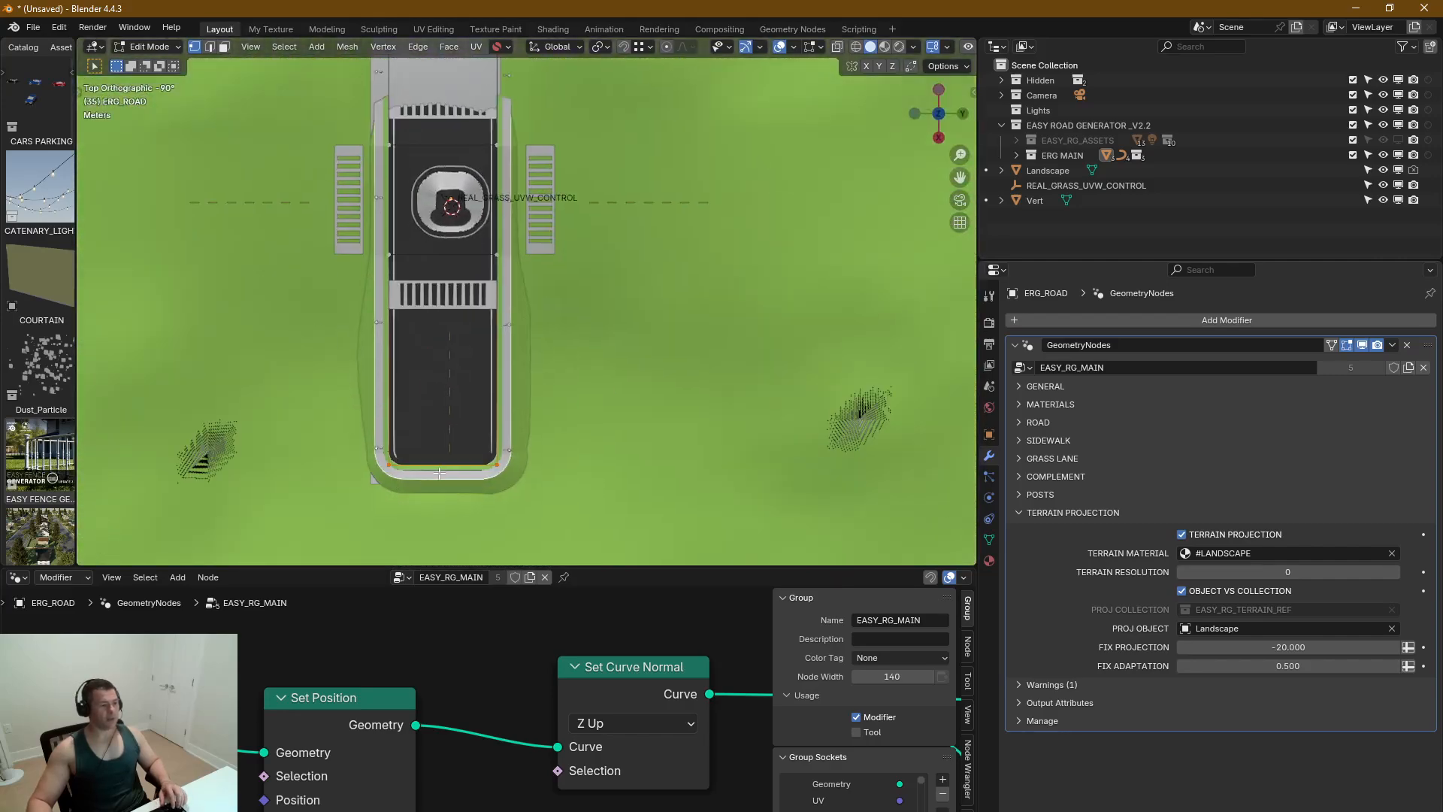
{"action": "scroll", "coordinate": [478, 416], "scroll_direction": "down", "scroll_amount": 3}
{"action": "middle_click_drag", "start_coordinate": [478, 417], "coordinate": [520, 251], "text": "shift"}
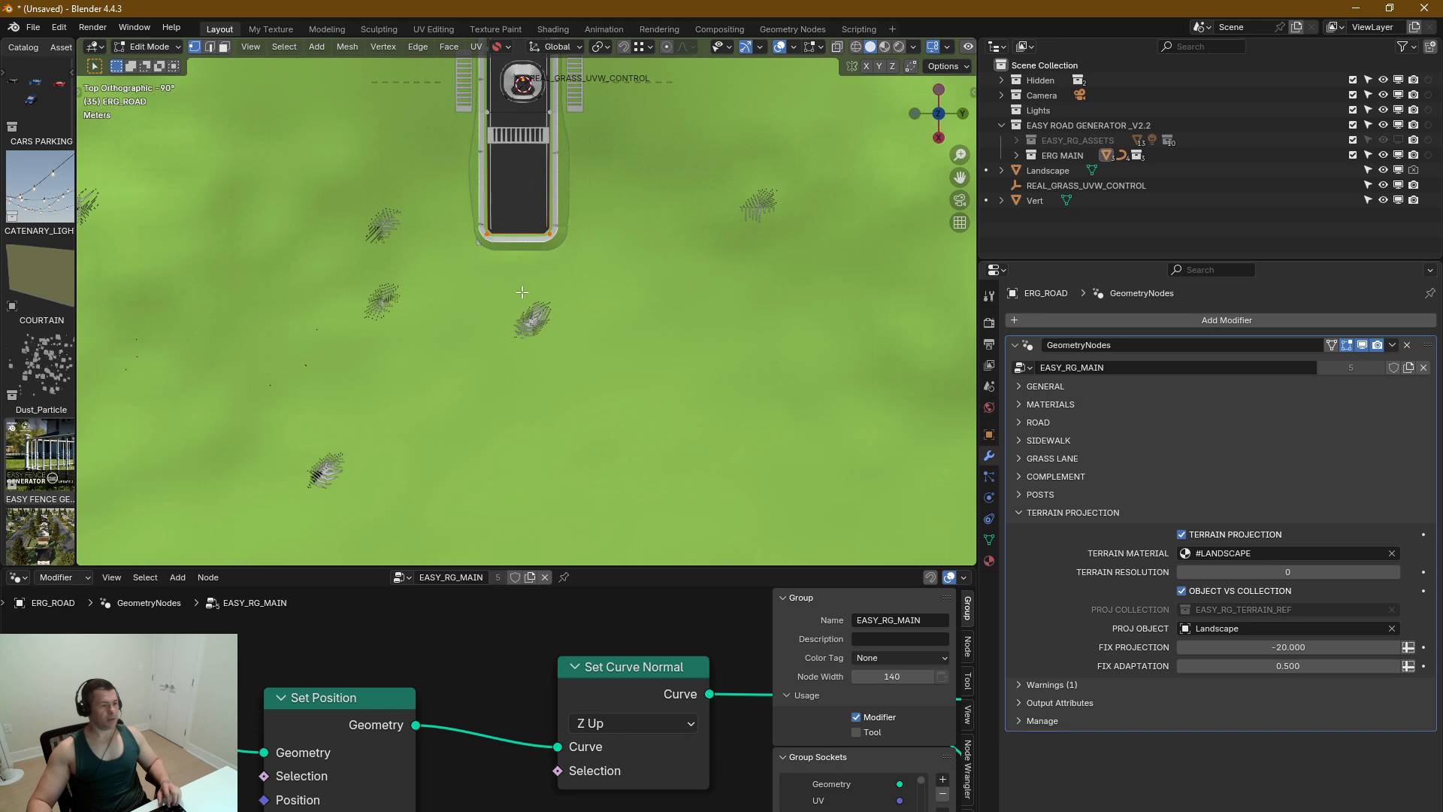
{"action": "right_click", "coordinate": [521, 333], "text": "ctrl"}
{"action": "right_click", "coordinate": [545, 407], "text": "ctrl"}
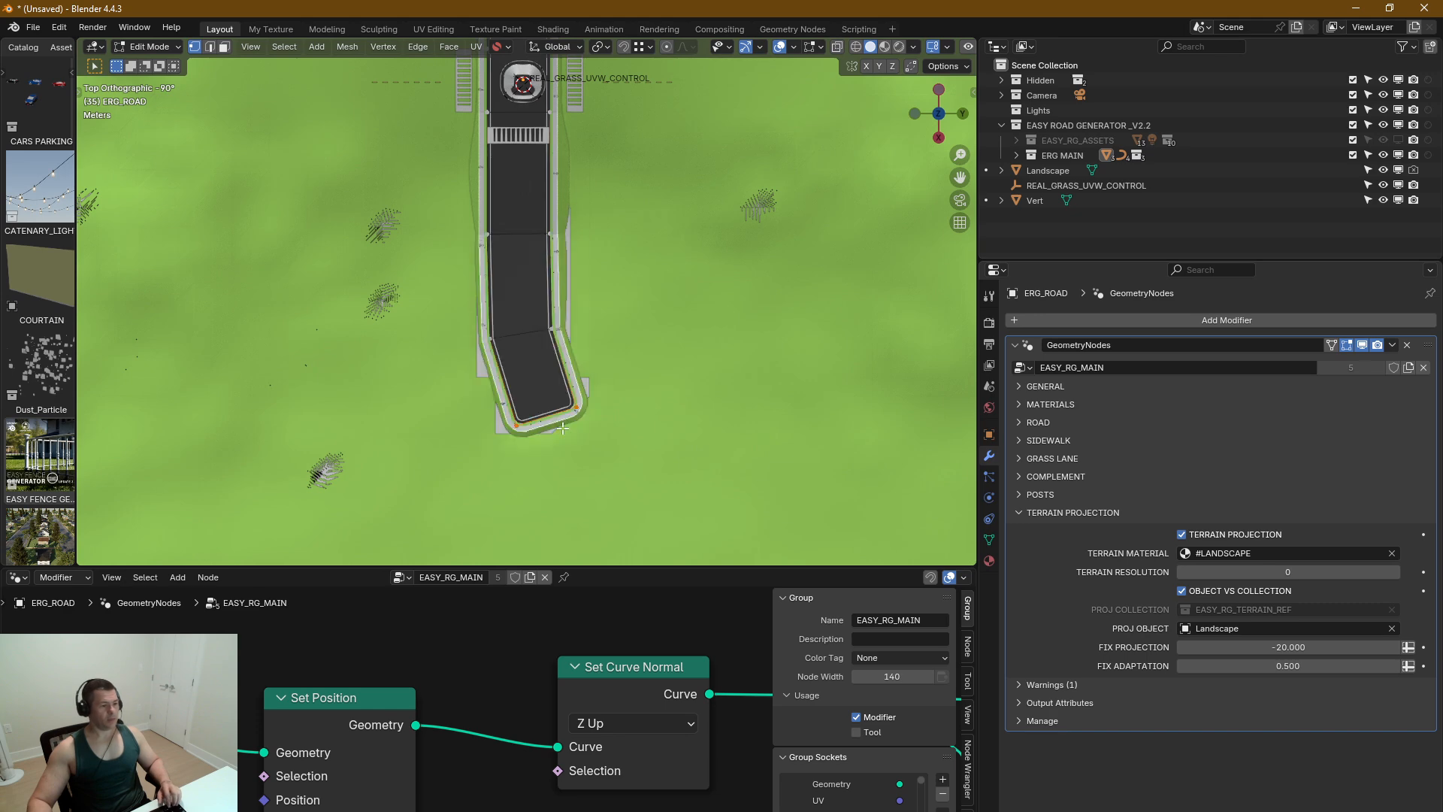
{"action": "right_click", "coordinate": [629, 496], "text": "ctrl"}
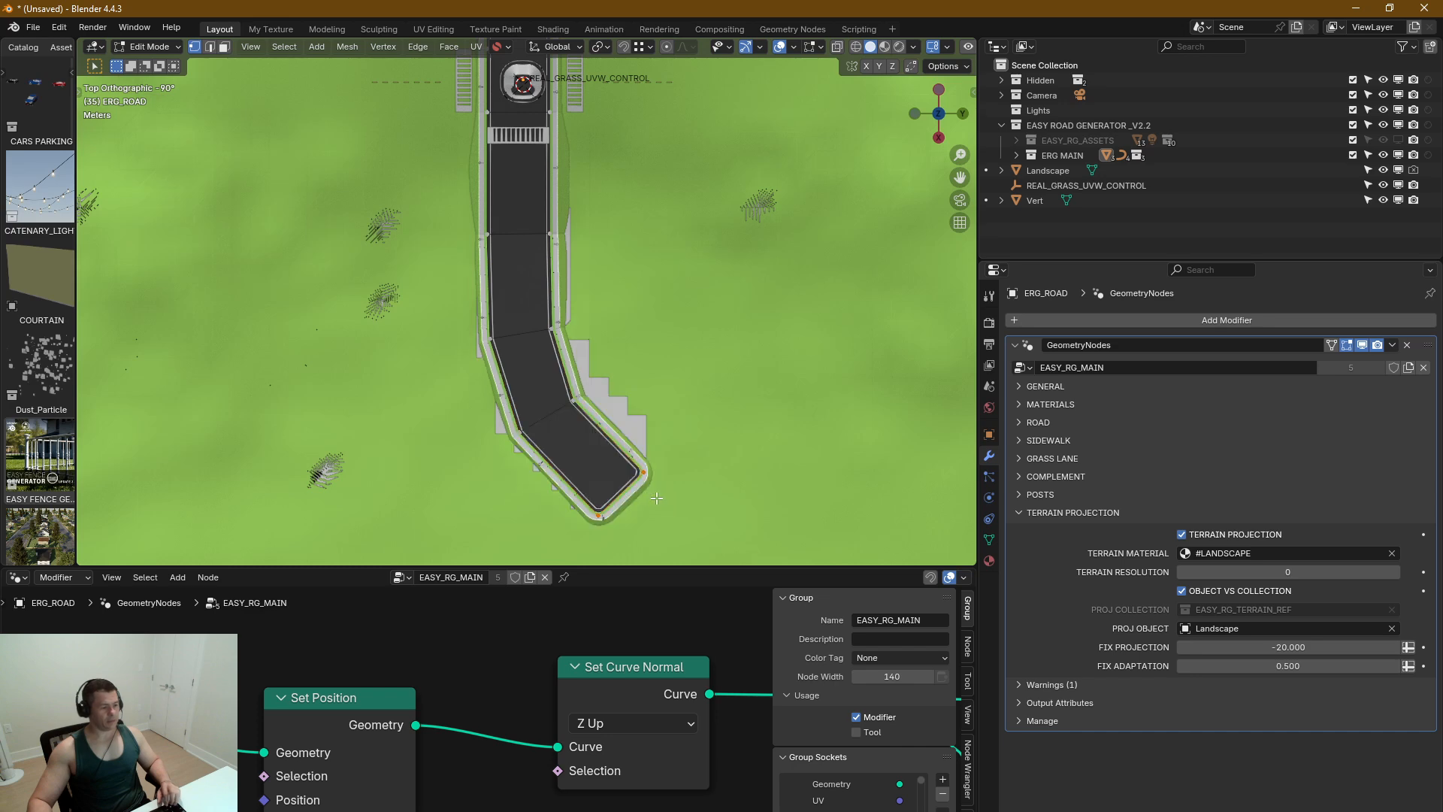
{"action": "right_click", "coordinate": [768, 534], "text": "ctrl"}
Step: Bevel the cross edge at the road's last bend with five segments and an offset of about 10 m, and return to Object Mode
{"action": "middle_click_drag", "start_coordinate": [719, 490], "coordinate": [551, 322], "text": "shift"}
{"action": "left_click_drag", "start_coordinate": [609, 260], "coordinate": [532, 337]}
{"action": "scroll", "coordinate": [596, 270], "scroll_direction": "up", "scroll_amount": 2}
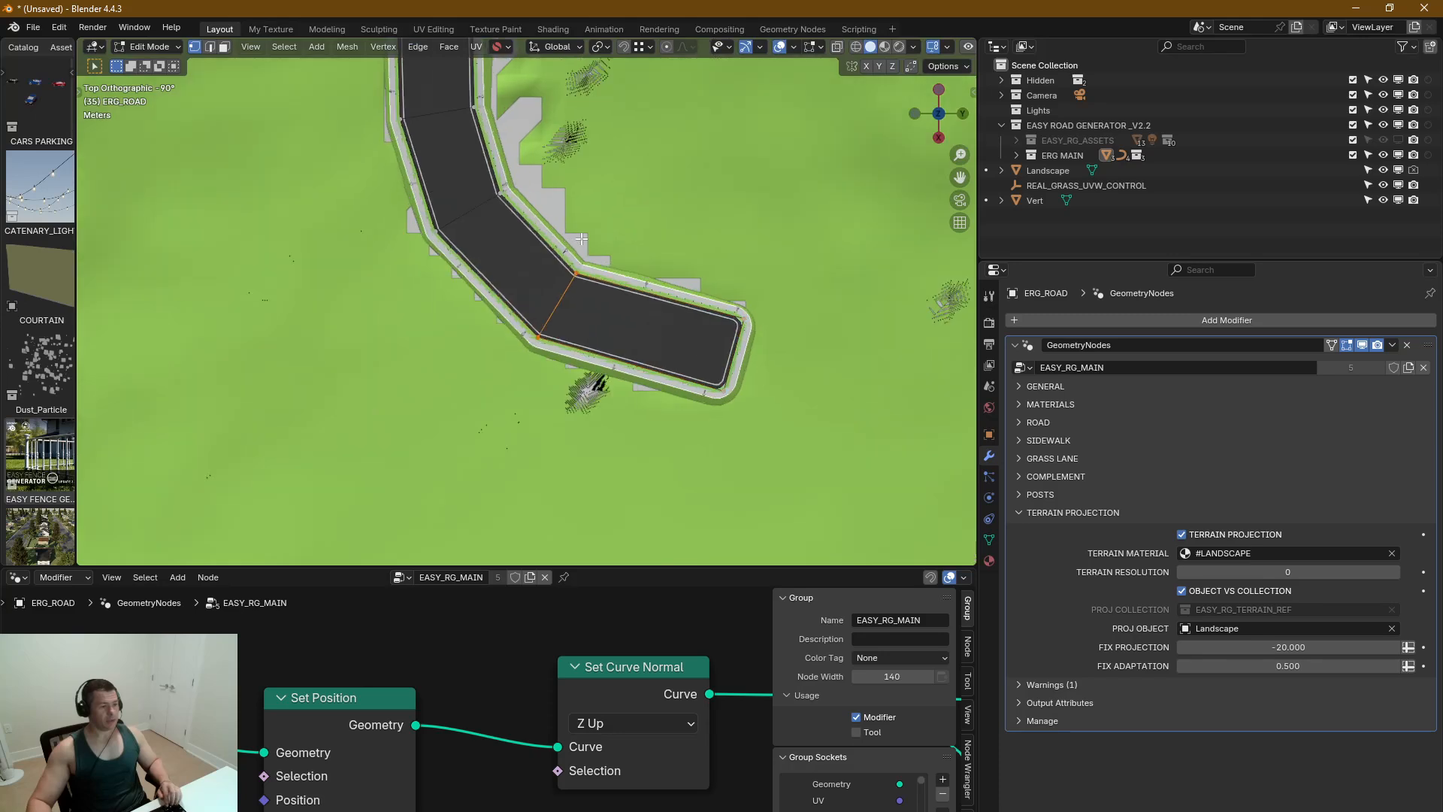
{"action": "key", "text": "ctrl+b"}
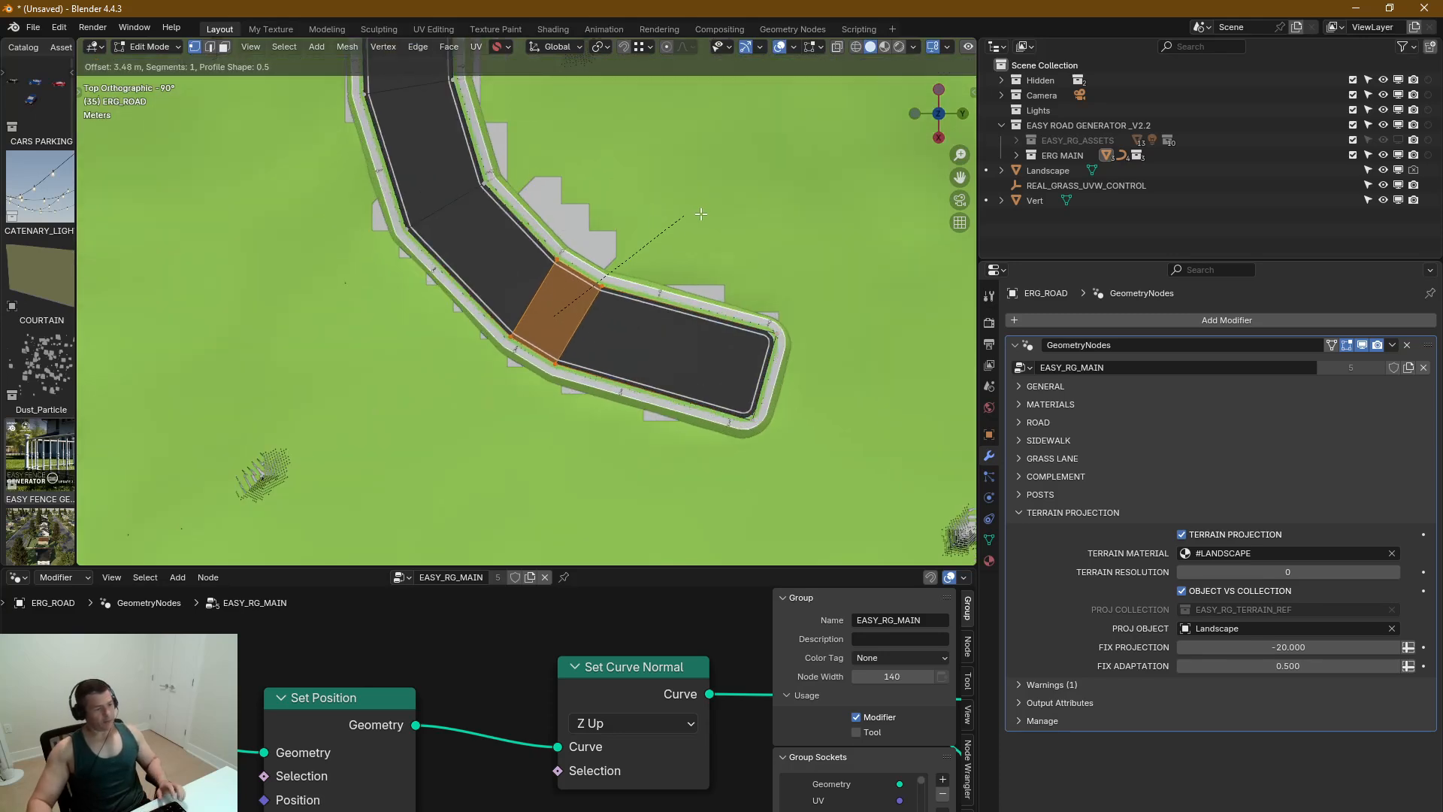
{"action": "scroll", "coordinate": [728, 210], "scroll_direction": "up", "scroll_amount": 4}
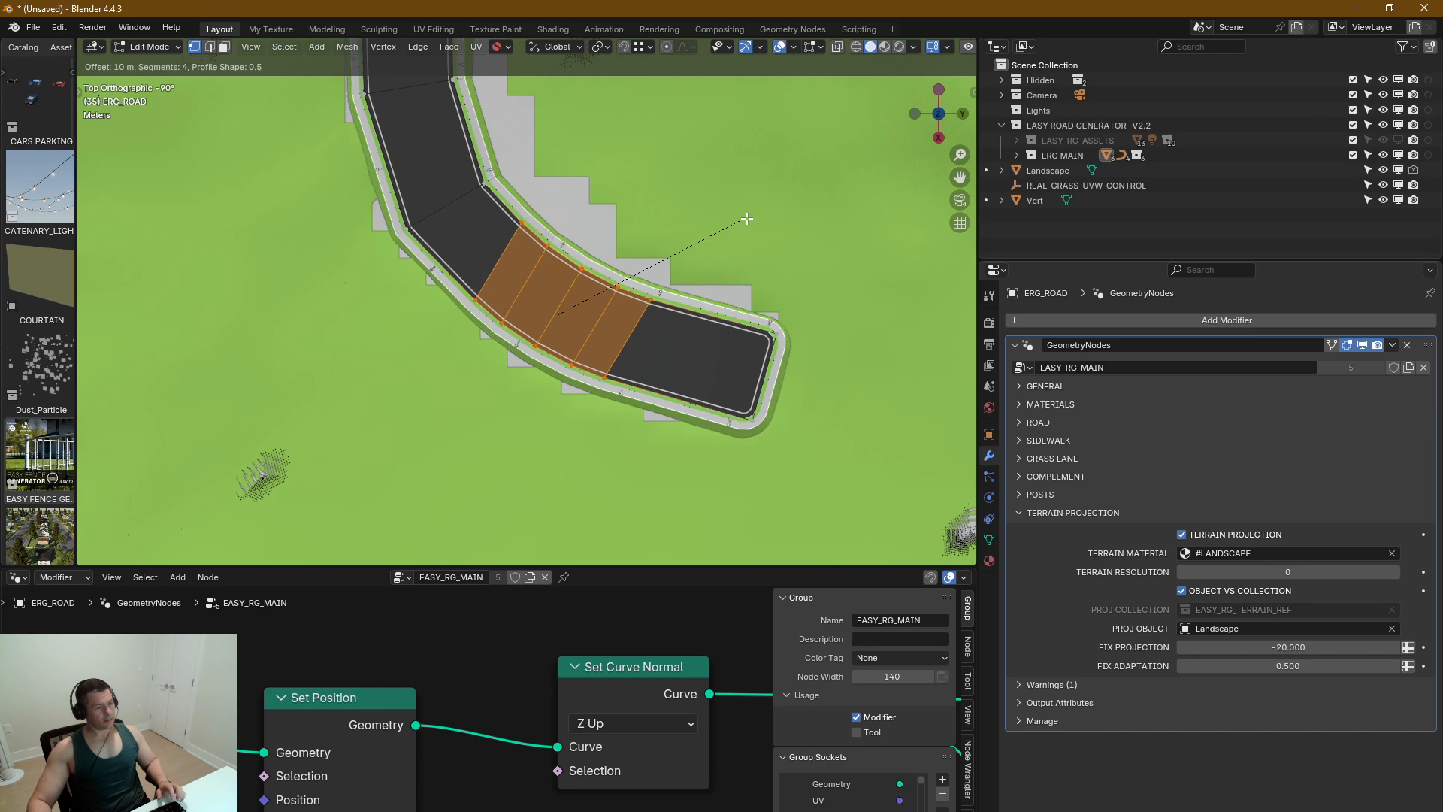
{"action": "left_click", "coordinate": [746, 218]}
{"action": "middle_click_drag", "start_coordinate": [511, 215], "coordinate": [589, 136]}
{"action": "key", "text": "Tab"}
{"action": "middle_click_drag", "start_coordinate": [373, 157], "coordinate": [511, 377], "text": "shift"}
{"action": "scroll", "coordinate": [477, 368], "scroll_direction": "up", "scroll_amount": 3}
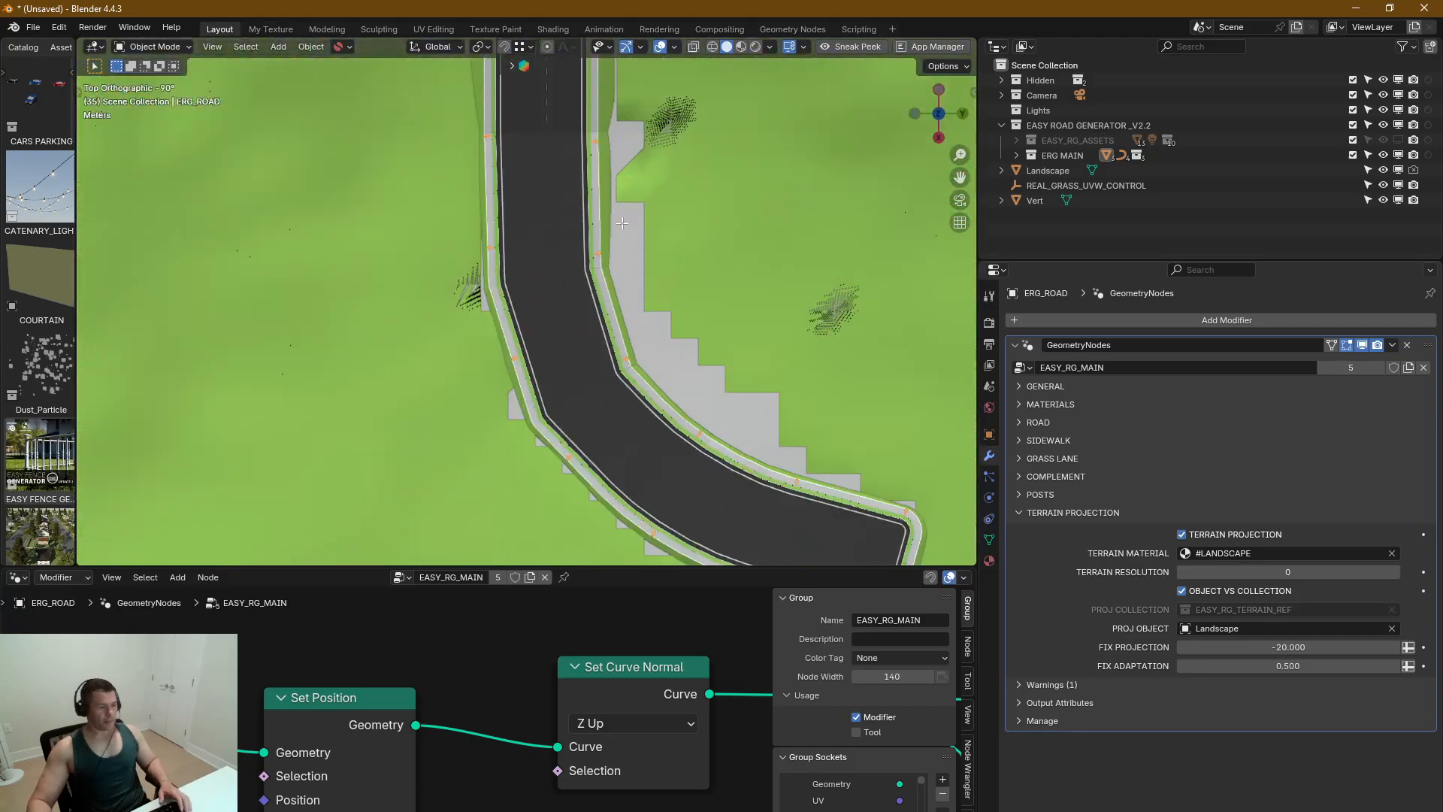
Step: Bevel the cross edges at the road's first and middle bends with three segments each, offset about 6.3 m and 5.1 m
{"action": "key", "text": "Tab"}
{"action": "left_click_drag", "start_coordinate": [475, 218], "coordinate": [621, 297]}
{"action": "key", "text": "ctrl+b"}
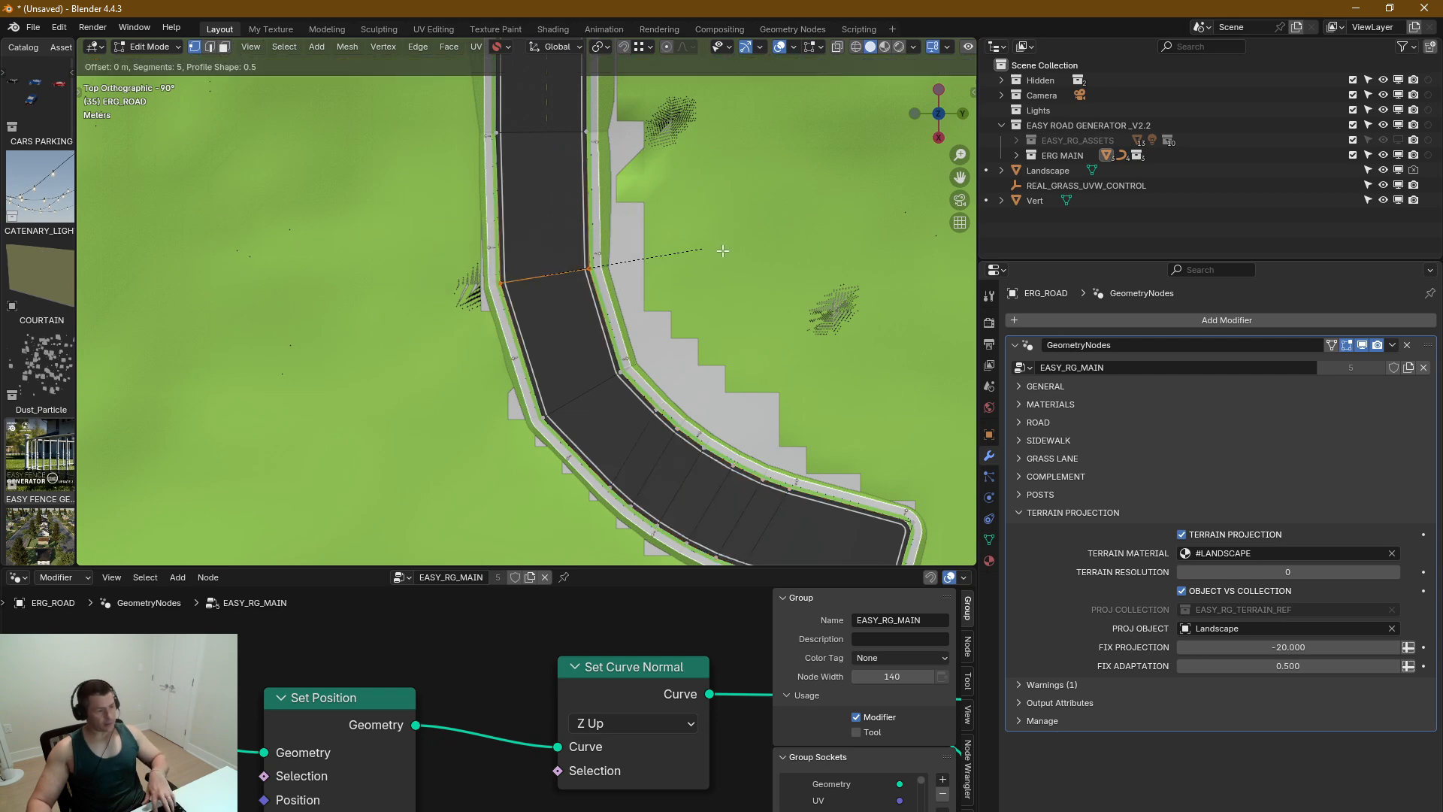
{"action": "scroll", "coordinate": [744, 251], "scroll_direction": "up", "scroll_amount": 4}
{"action": "scroll", "coordinate": [753, 249], "scroll_direction": "down", "scroll_amount": 2}
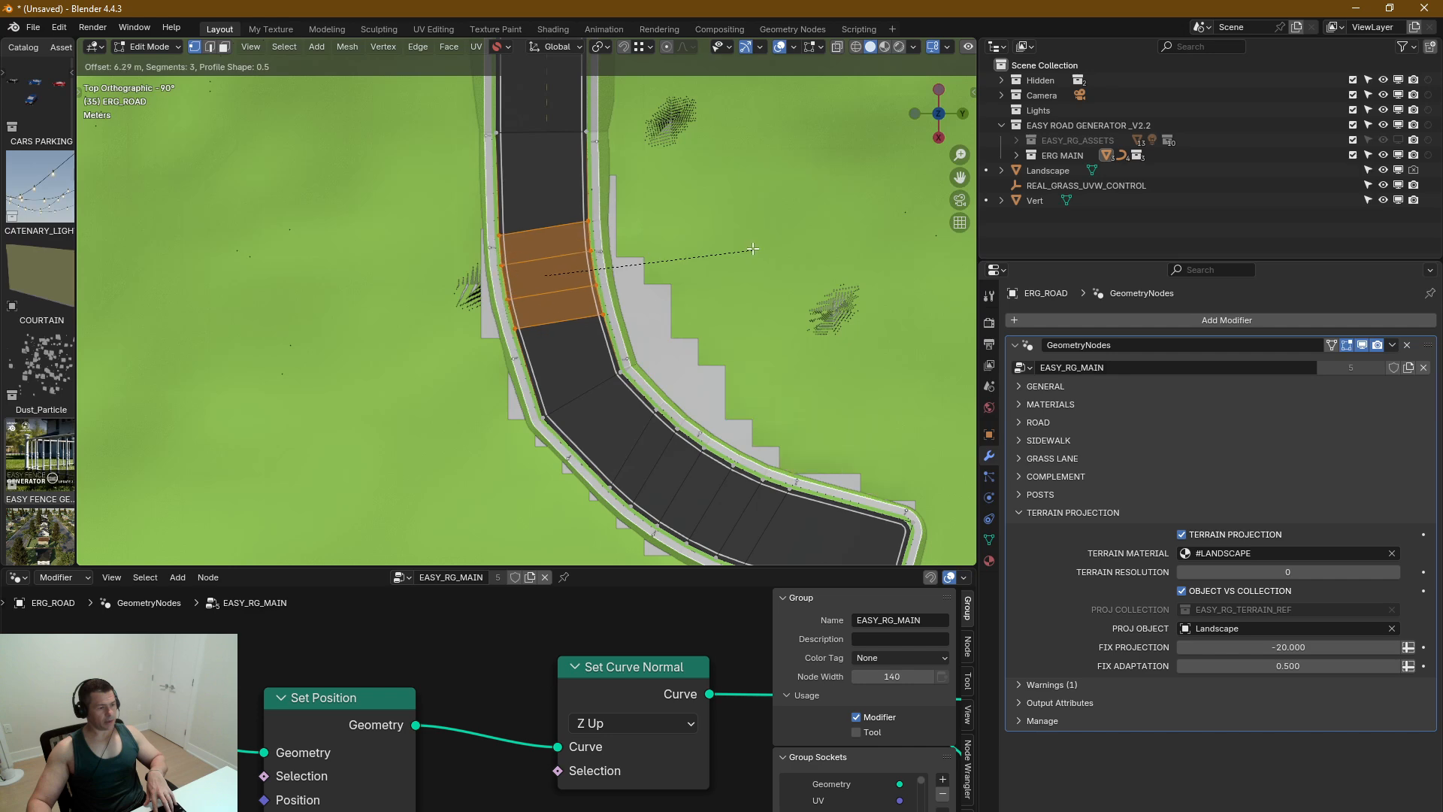
{"action": "left_click", "coordinate": [753, 248]}
{"action": "left_click", "coordinate": [509, 390]}
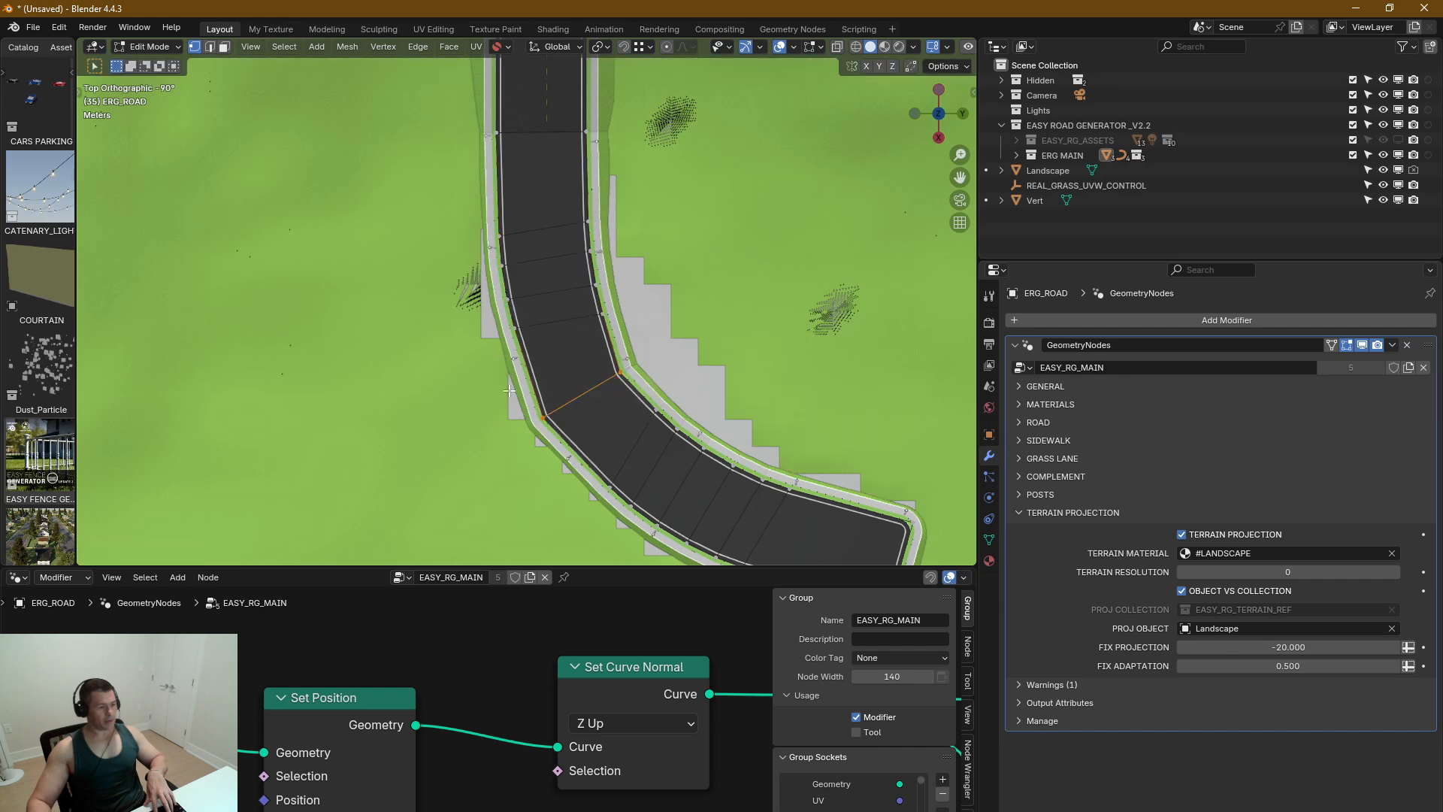
{"action": "key", "text": "ctrl+b"}
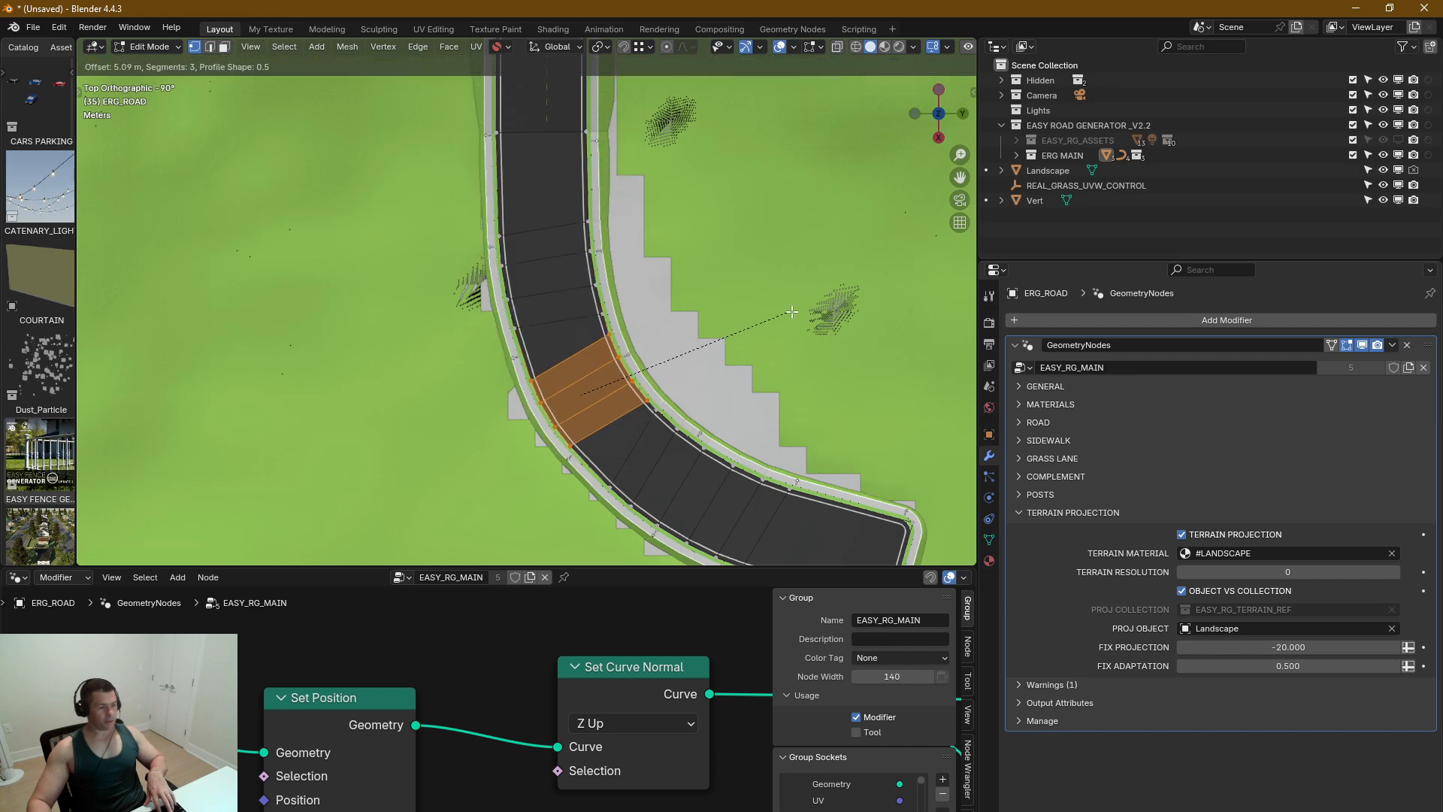
{"action": "left_click", "coordinate": [792, 310]}
{"action": "scroll", "coordinate": [770, 320], "scroll_direction": "down", "scroll_amount": 3}
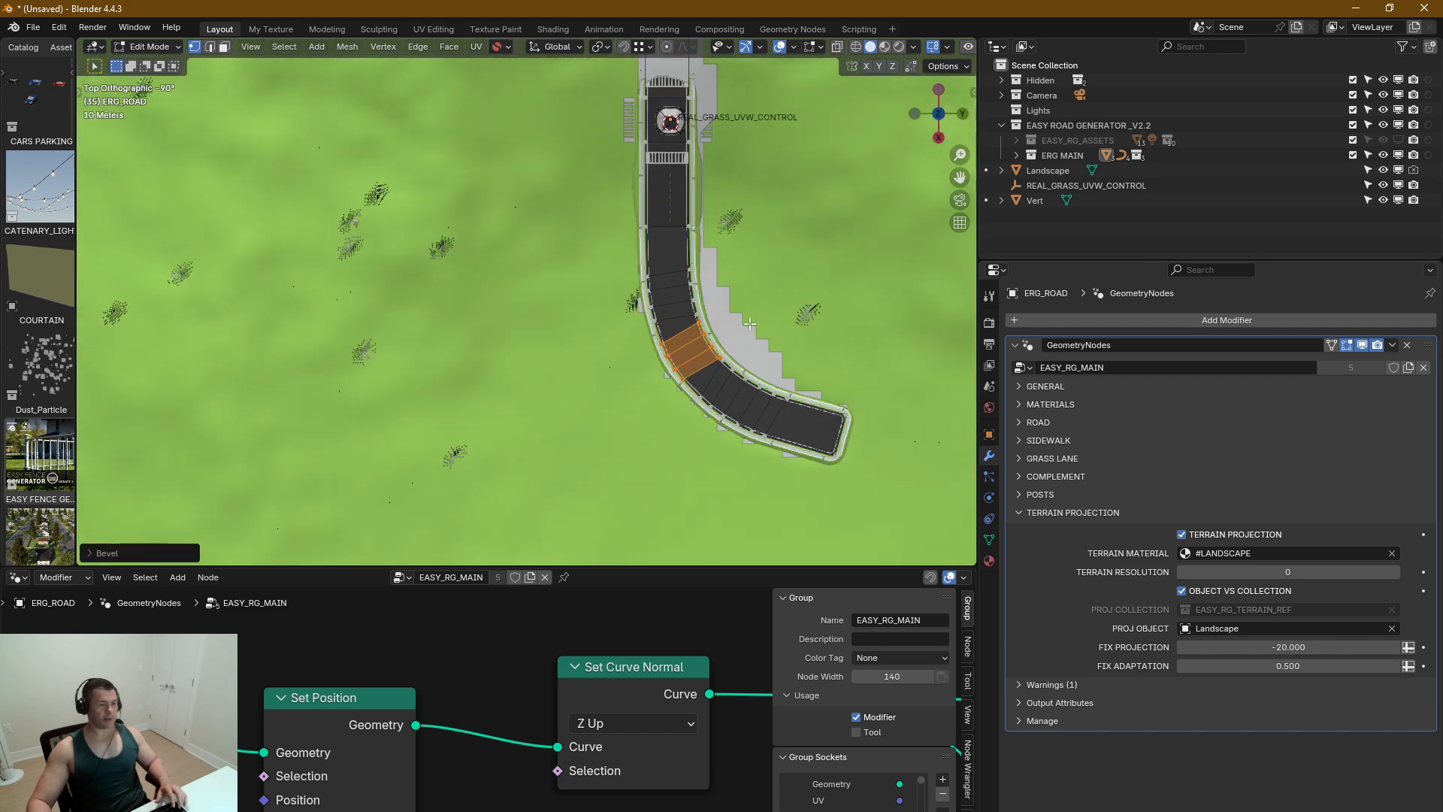
Step: Undo the separate bevels on the road's bends
{"action": "middle_click_drag", "start_coordinate": [750, 324], "coordinate": [594, 361], "text": "shift"}
{"action": "key", "text": "ctrl+z"}
{"action": "key", "text": "ctrl+z"}
{"action": "key", "text": "ctrl+z"}
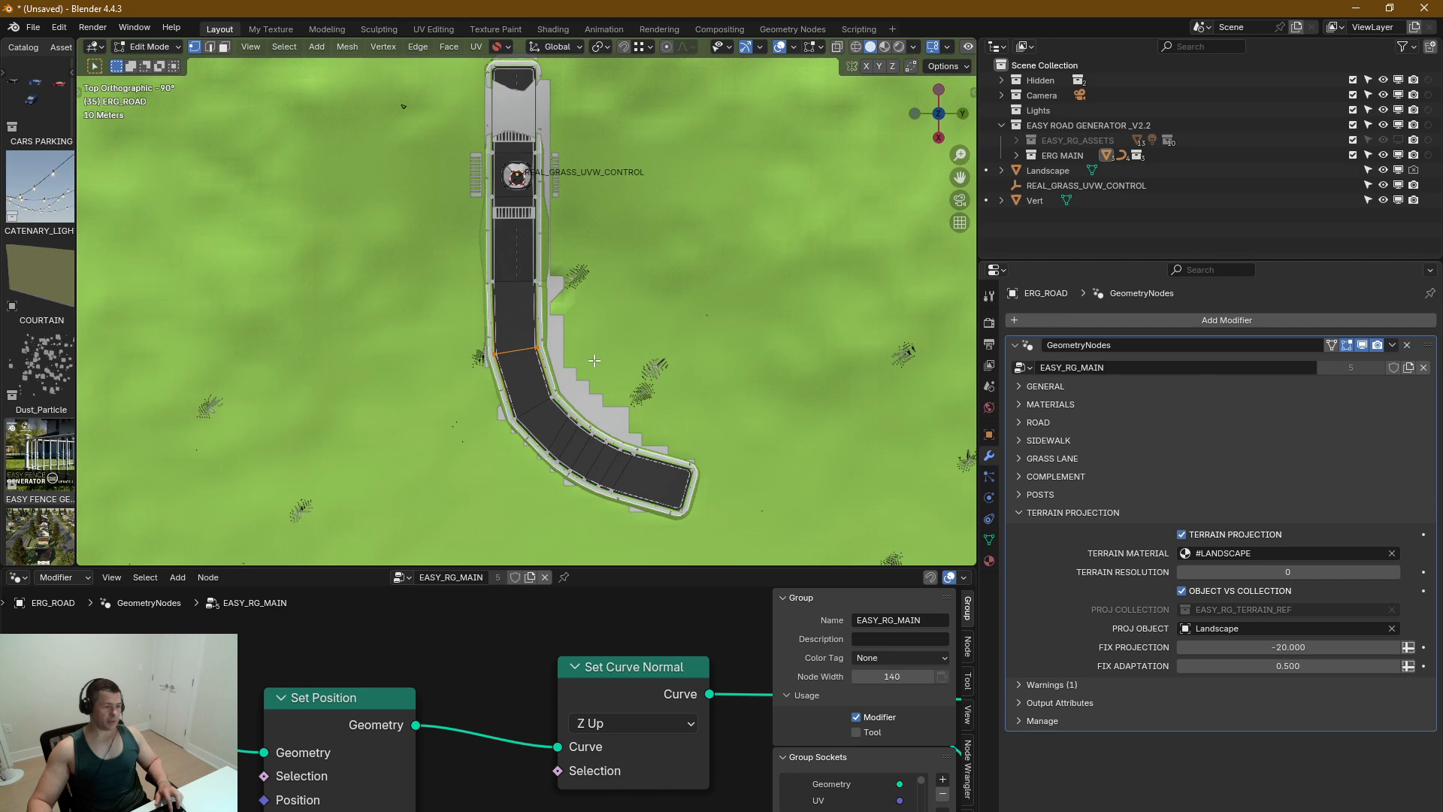
{"action": "key", "text": "ctrl+z"}
{"action": "key", "text": "Tab"}
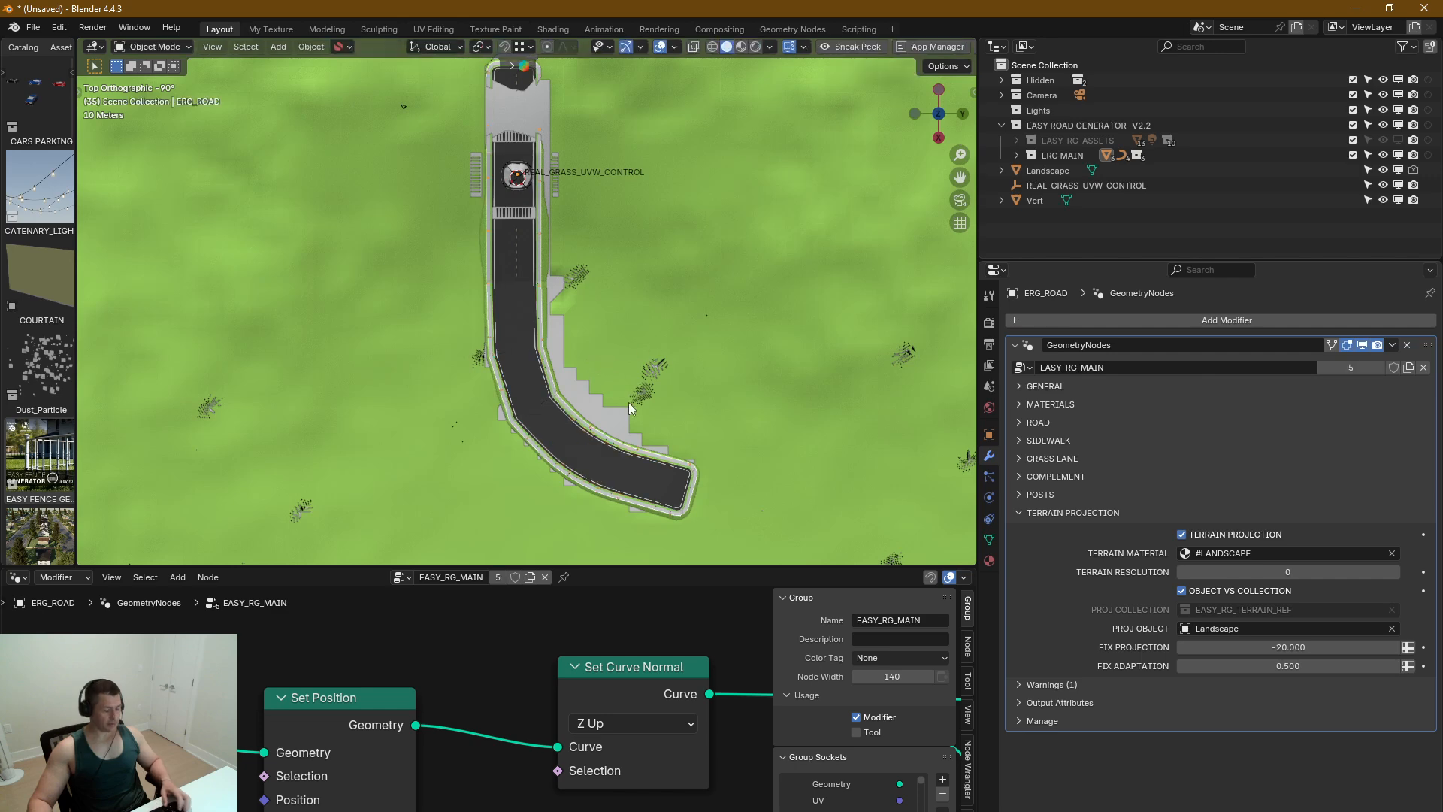
{"action": "key", "text": "2"}
{"action": "key", "text": "ctrl+z"}
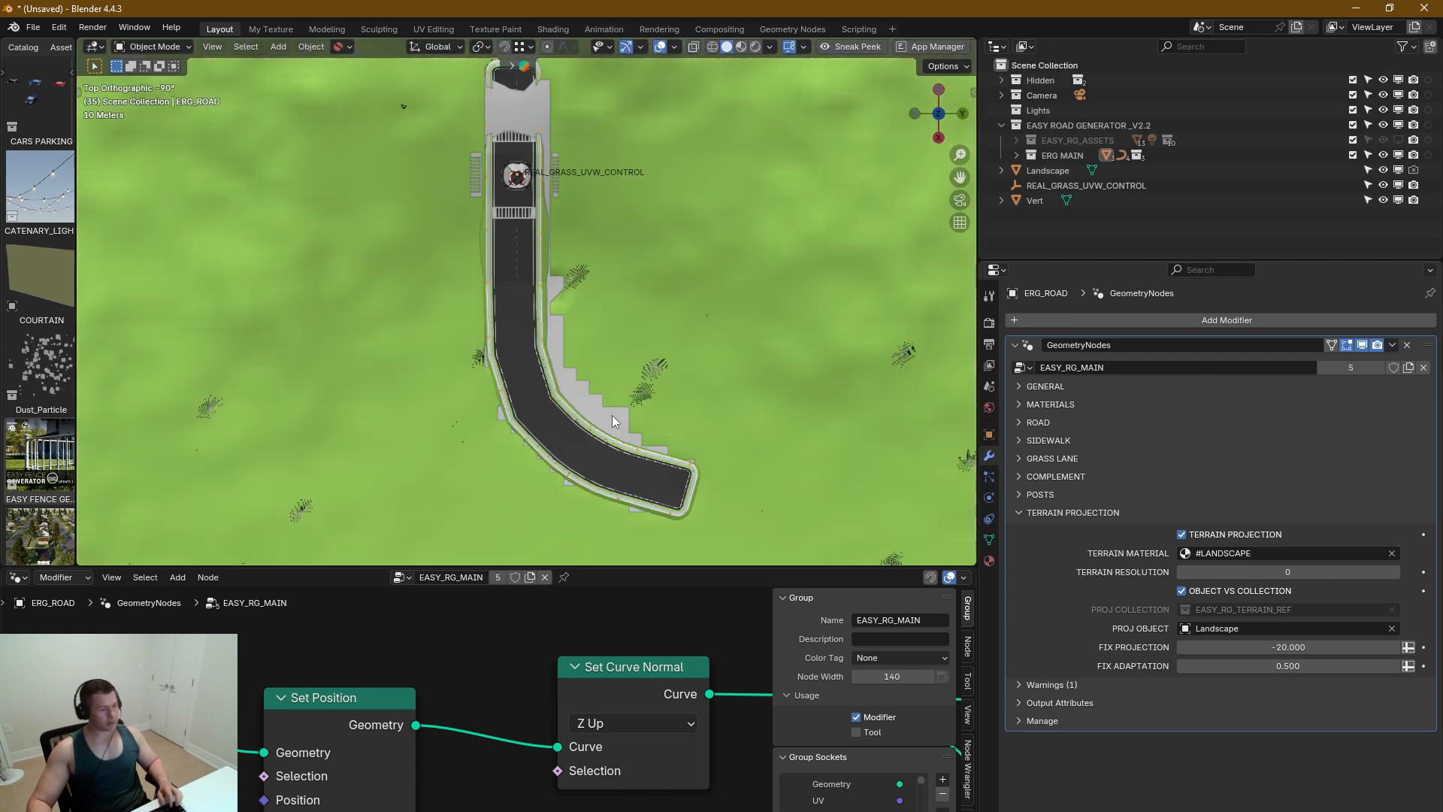
{"action": "key", "text": "Tab"}
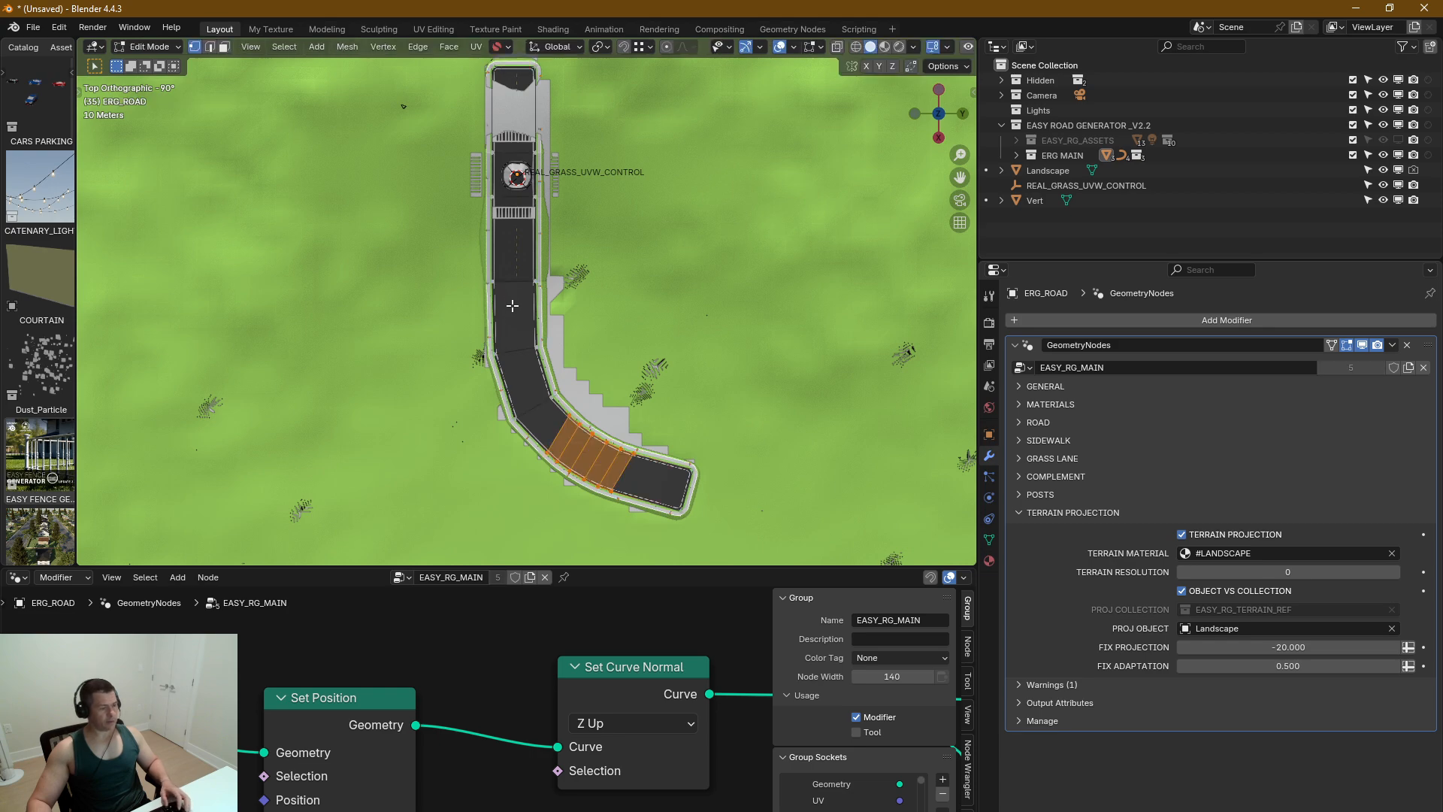
{"action": "key", "text": "Tab"}
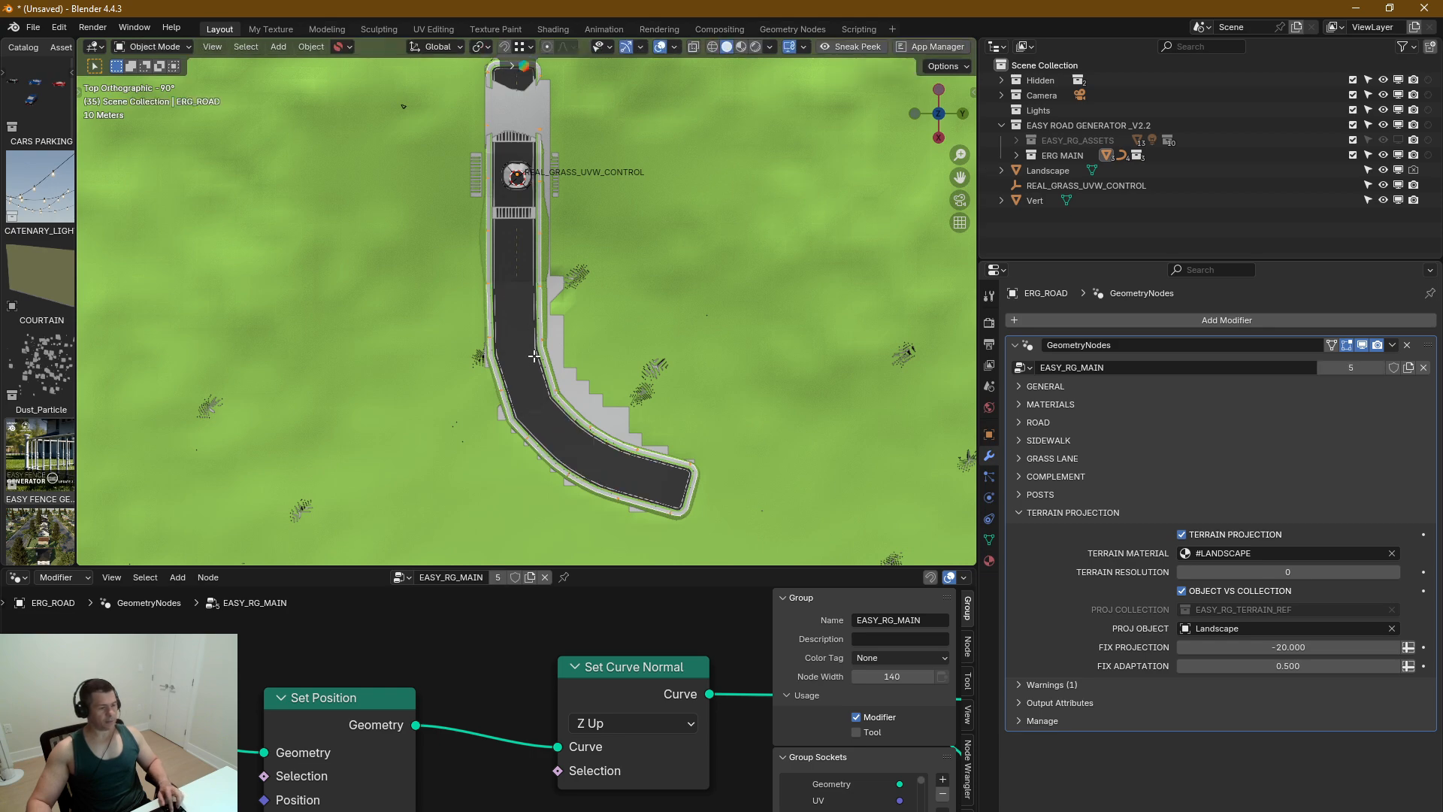
Step: Bevel the cross edges of all three road bends together with three segments and an offset of about 6.4 m
{"action": "key", "text": "Tab"}
{"action": "key", "text": "2"}
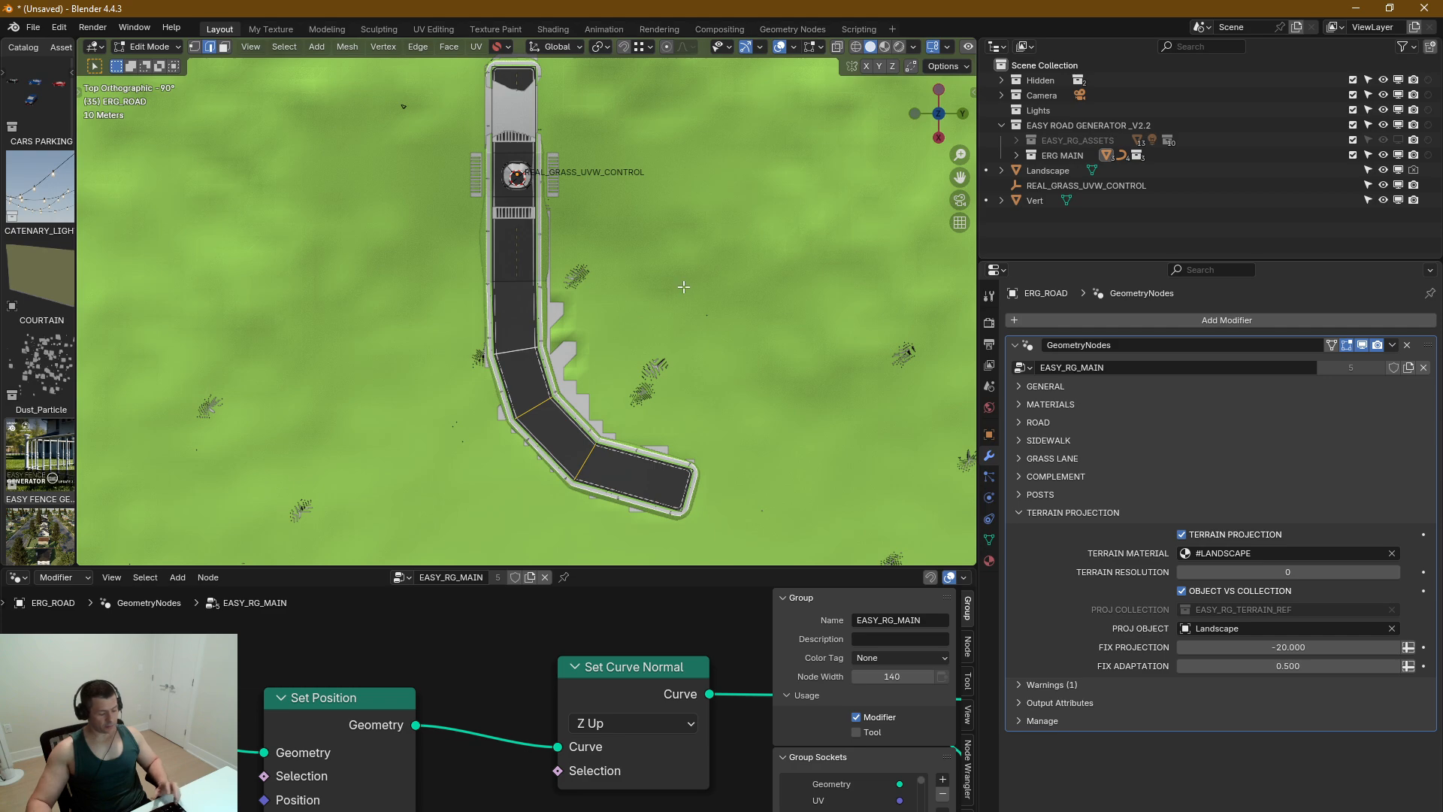
{"action": "key", "text": "ctrl+b"}
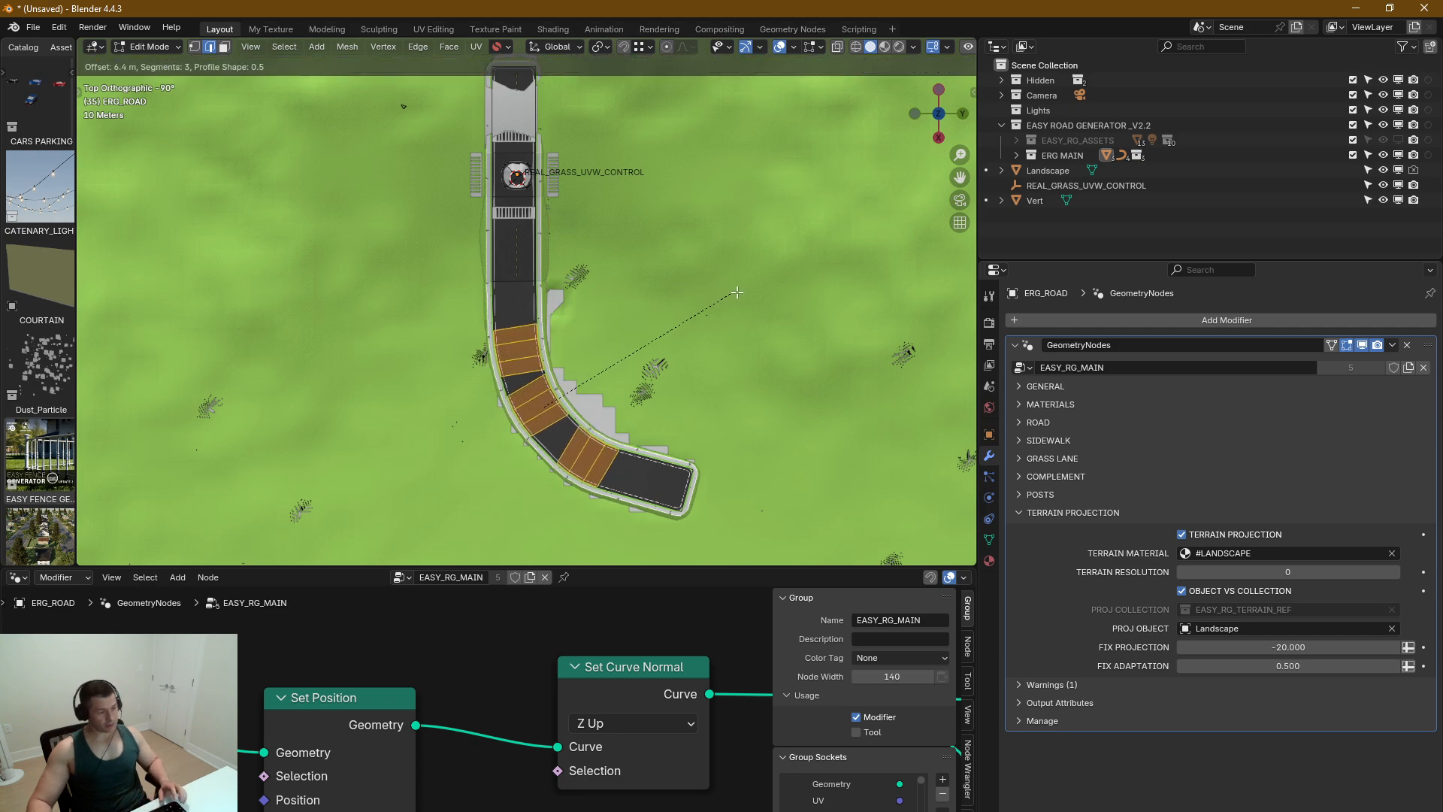
{"action": "left_click", "coordinate": [740, 294]}
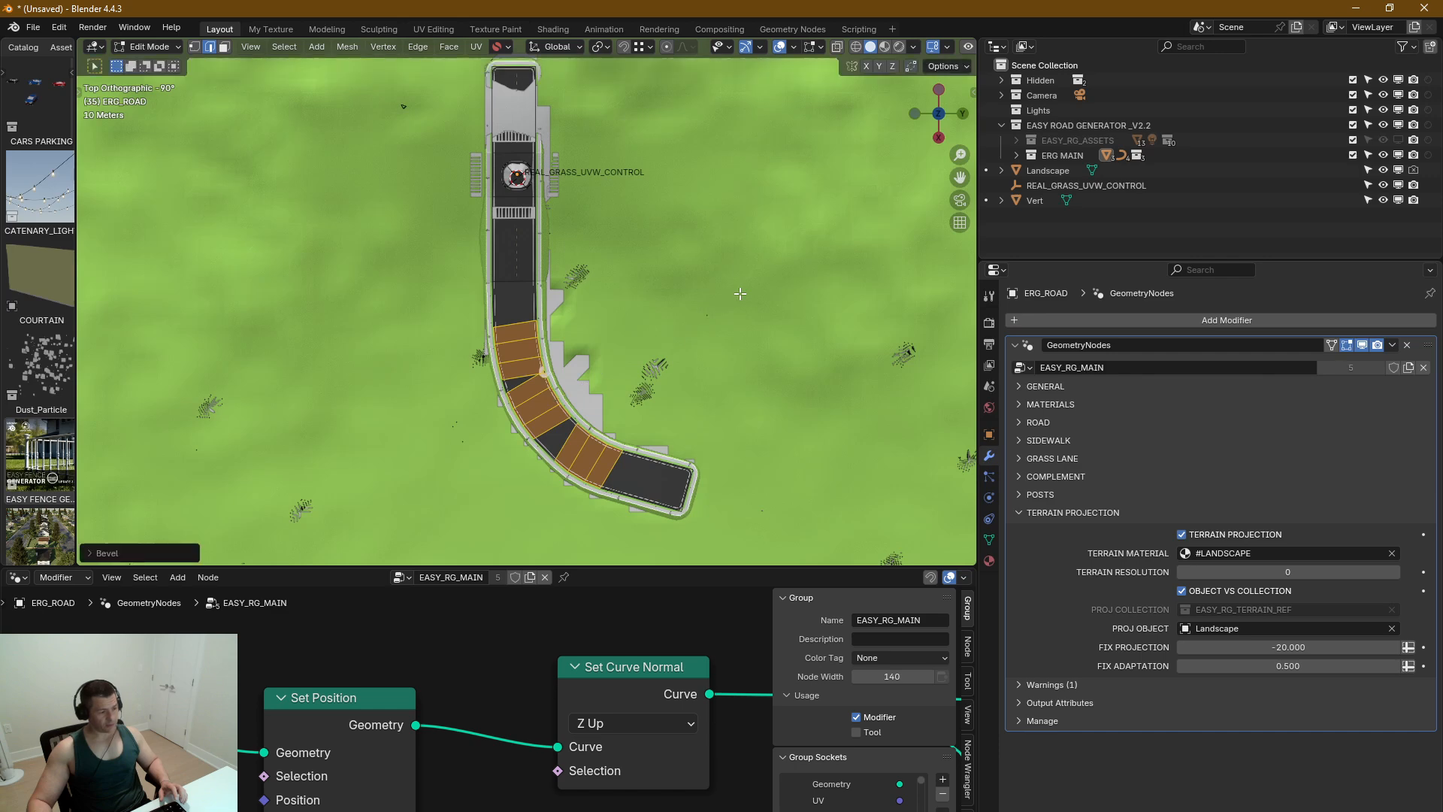
Step: Change the bevel's width type to Percent and set its width to about 43.5%
{"action": "left_click", "coordinate": [91, 553]}
{"action": "left_click", "coordinate": [215, 303]}
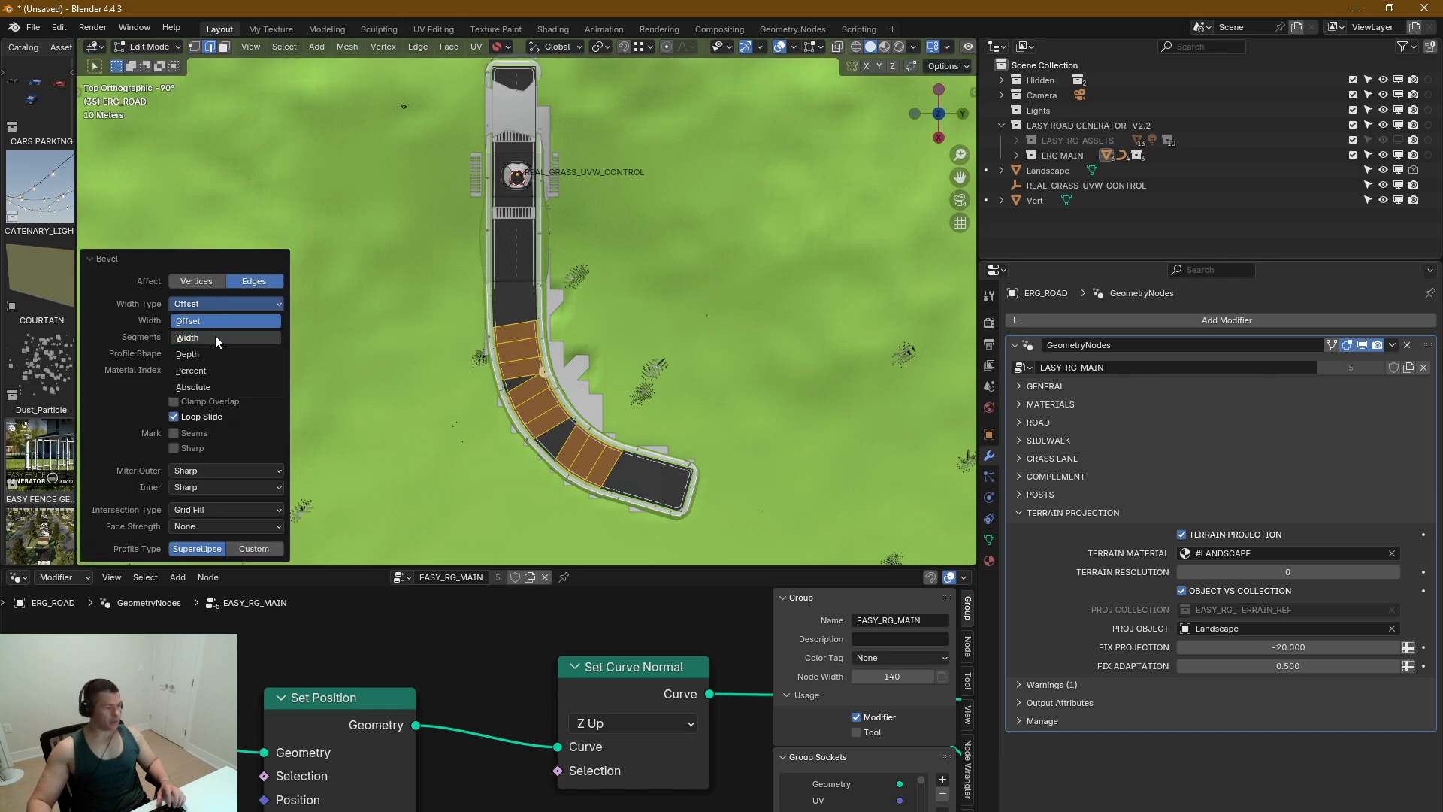
{"action": "left_click", "coordinate": [209, 369]}
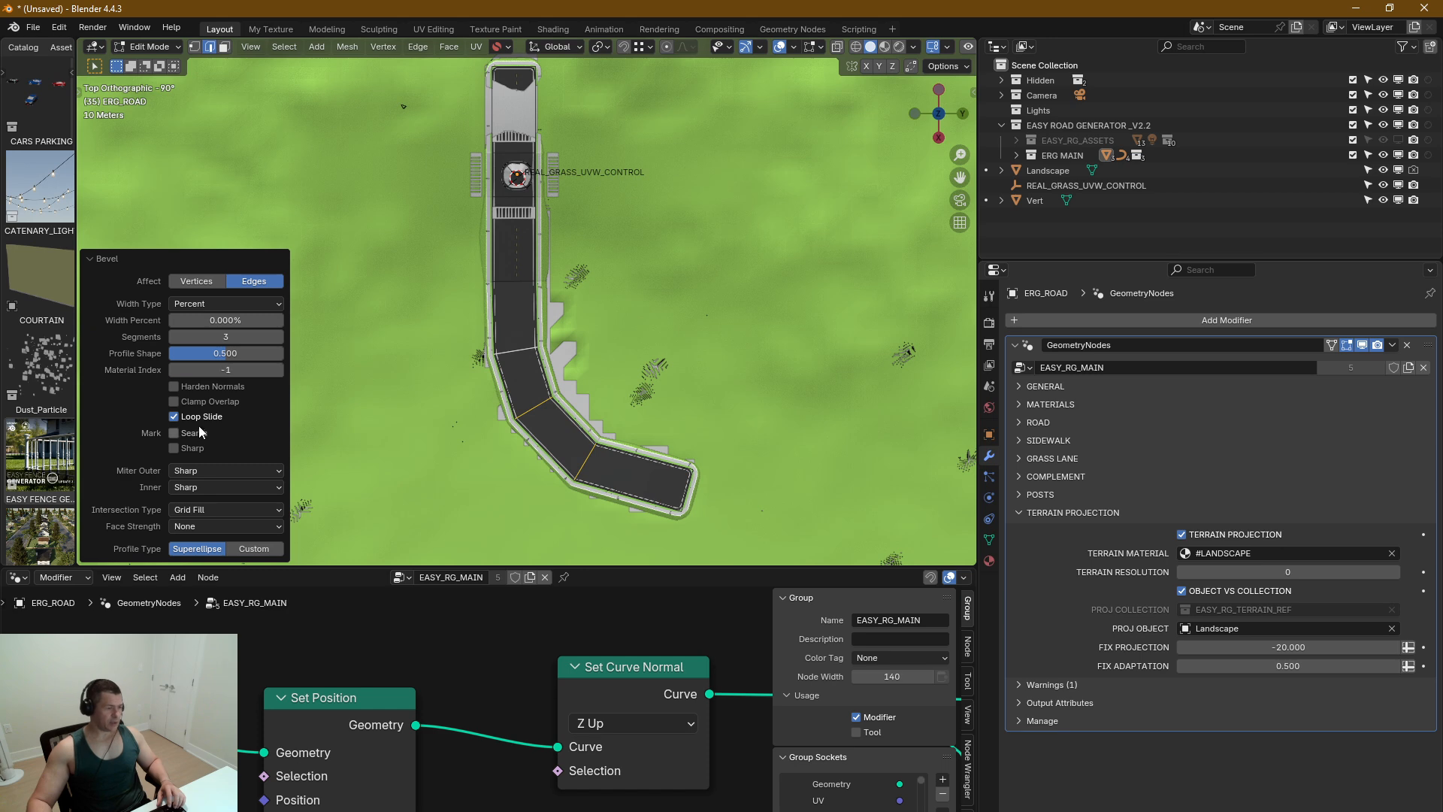
{"action": "left_click_drag", "start_coordinate": [226, 320], "coordinate": [278, 320]}
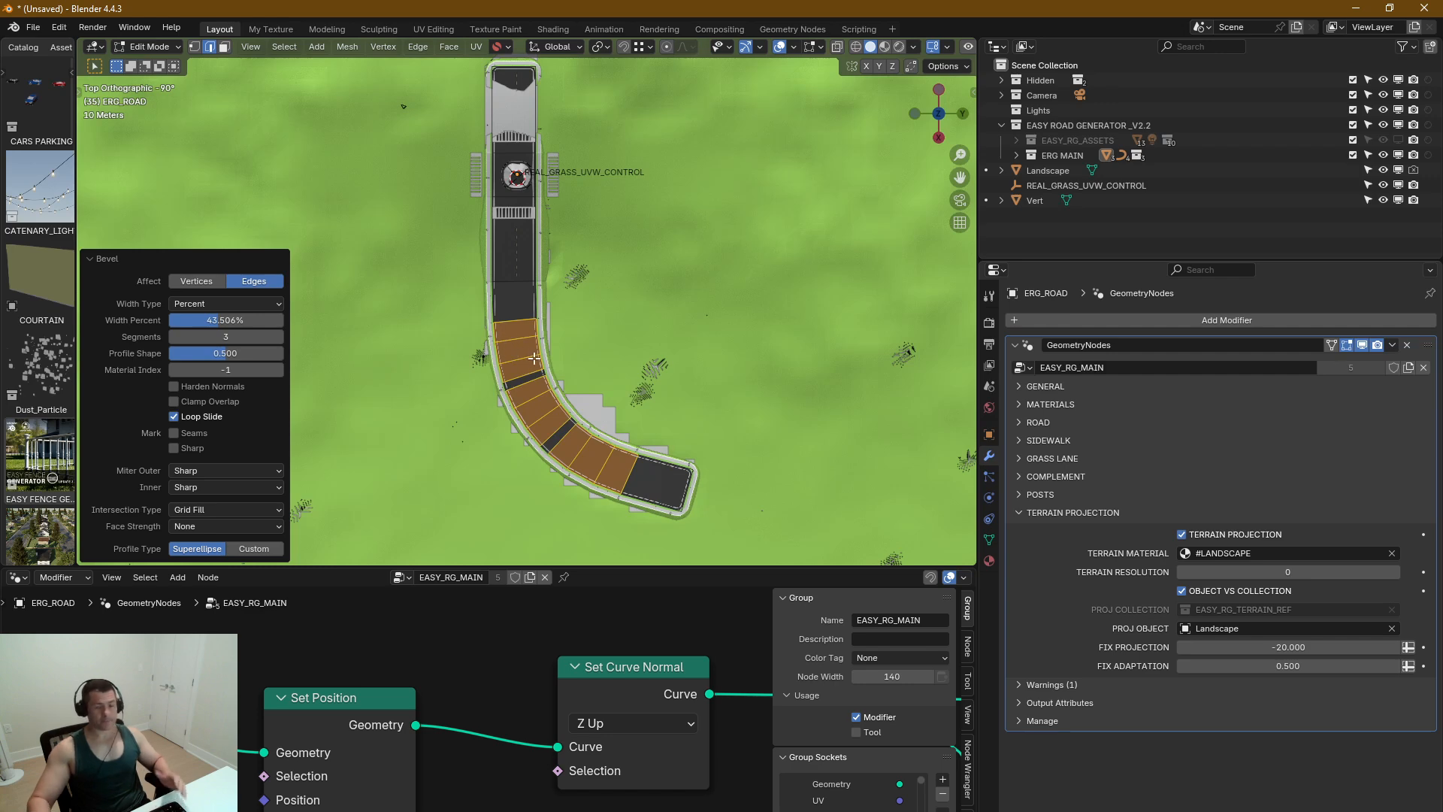
{"action": "left_click", "coordinate": [96, 260]}
Step: Return to Object Mode and hide the Landscape object in the viewport to view the curved road on its own
{"action": "middle_click_drag", "start_coordinate": [451, 428], "coordinate": [630, 319]}
{"action": "scroll", "coordinate": [535, 373], "scroll_direction": "up", "scroll_amount": 3}
{"action": "key", "text": "Tab"}
{"action": "scroll", "coordinate": [326, 331], "scroll_direction": "down", "scroll_amount": 3}
{"action": "scroll", "coordinate": [385, 309], "scroll_direction": "up", "scroll_amount": 6}
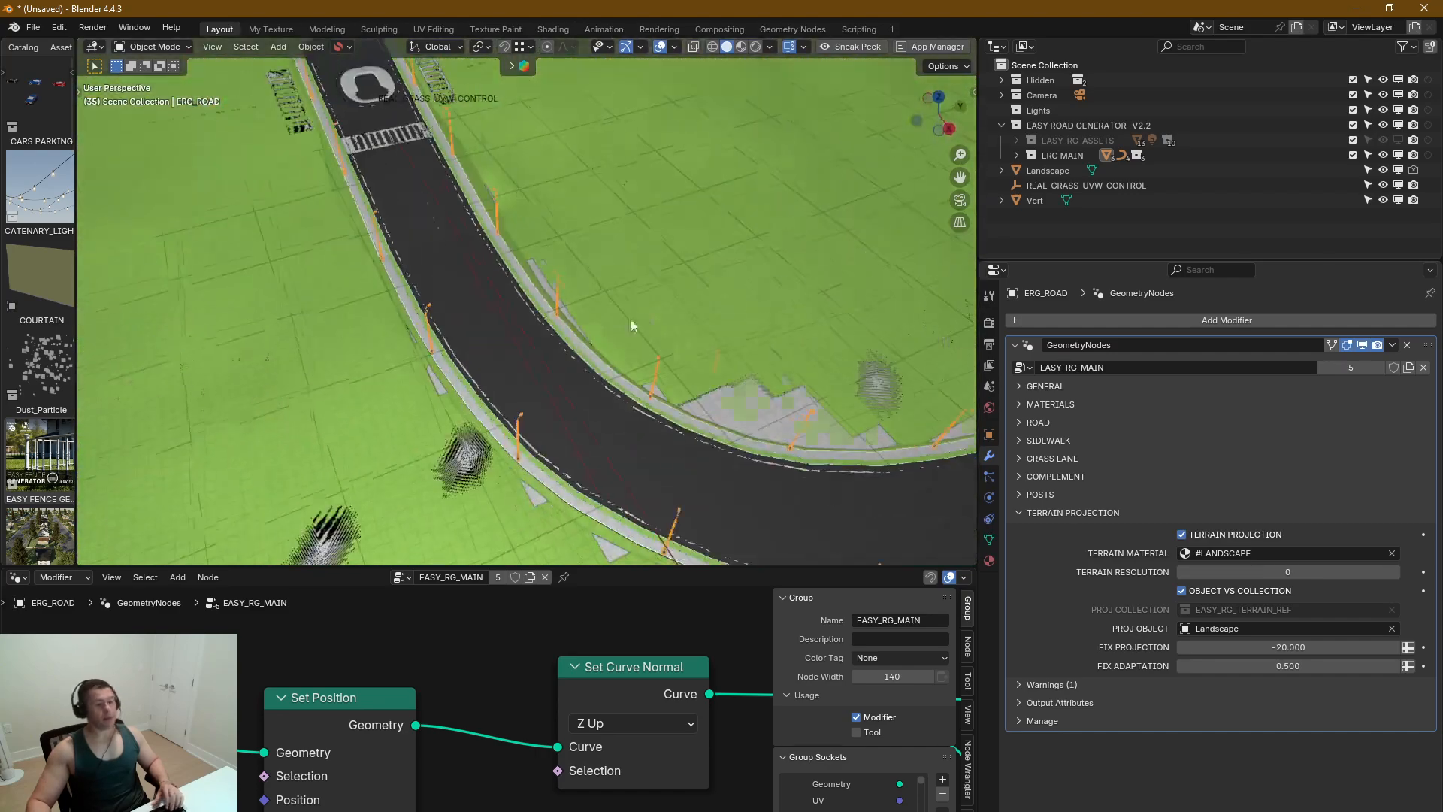
{"action": "left_click", "coordinate": [1399, 171]}
{"action": "middle_click_drag", "start_coordinate": [805, 397], "coordinate": [591, 299]}
Step: Edit the ERG_ROAD.001 island and move its mesh about 39 m along the road to the start of the curve
{"action": "left_click", "coordinate": [341, 178]}
{"action": "key", "text": "KP_7"}
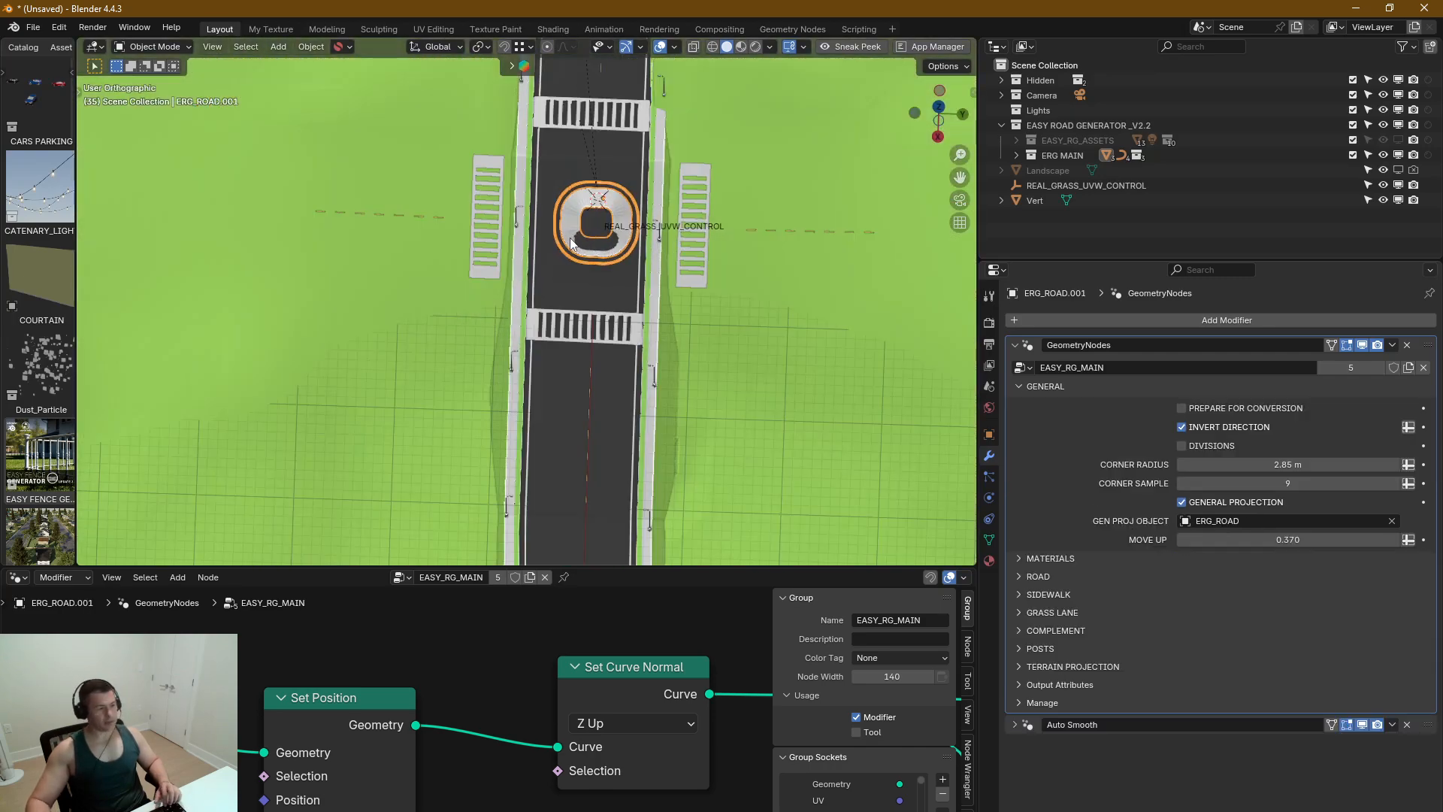
{"action": "scroll", "coordinate": [580, 255], "scroll_direction": "down", "scroll_amount": 5}
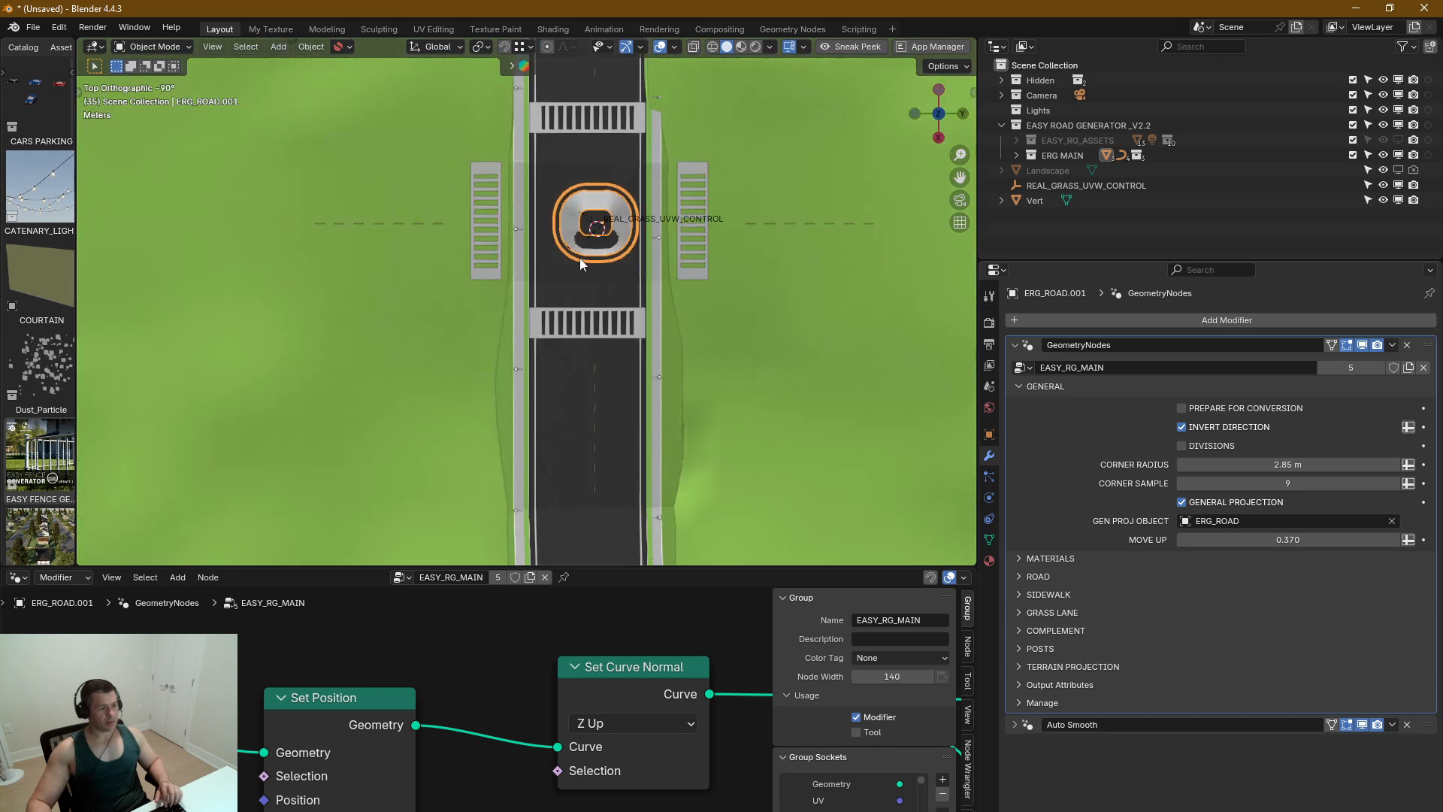
{"action": "key", "text": "KP_7"}
{"action": "middle_click_drag", "start_coordinate": [599, 197], "coordinate": [597, 154], "text": "shift"}
{"action": "key", "text": "Tab"}
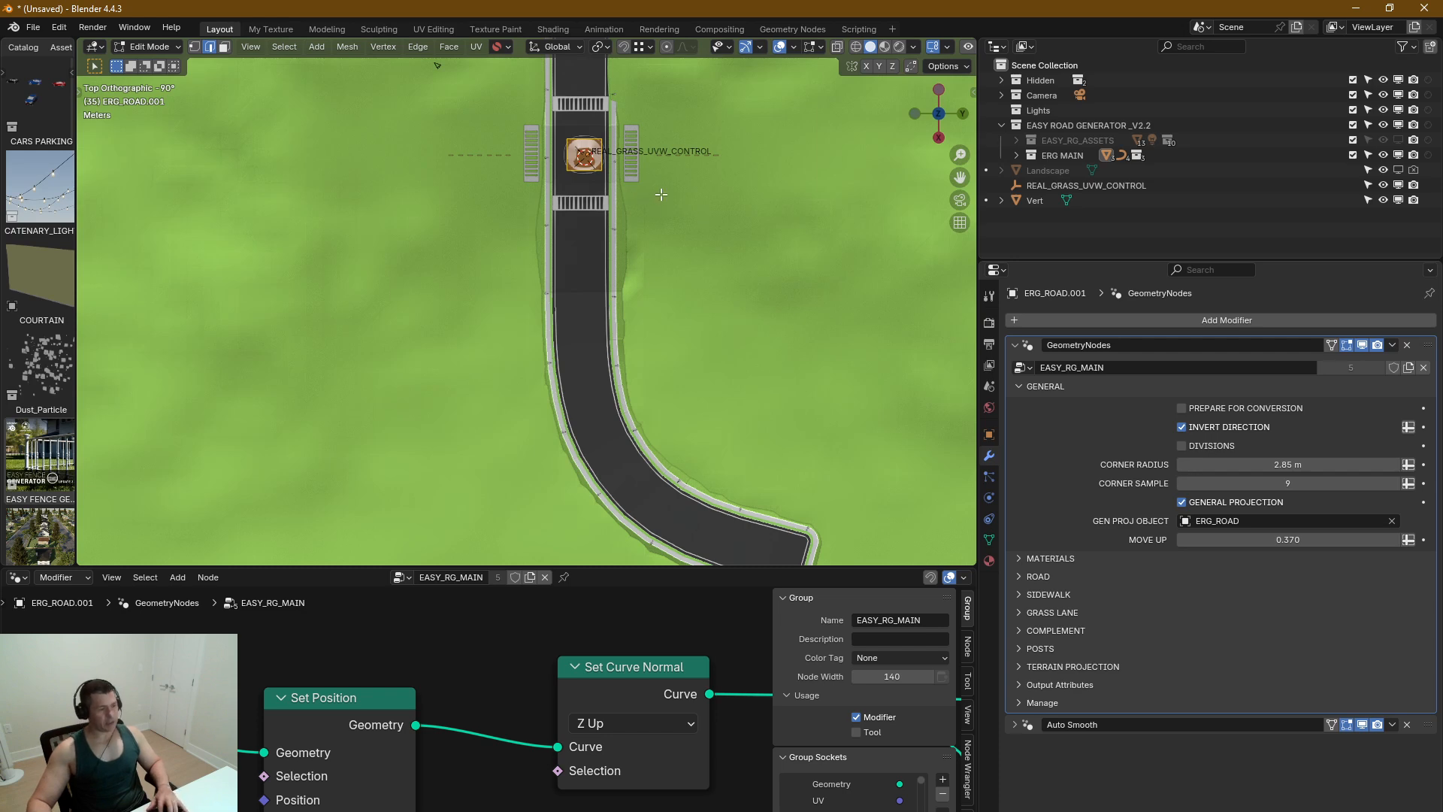
{"action": "key", "text": "g"}
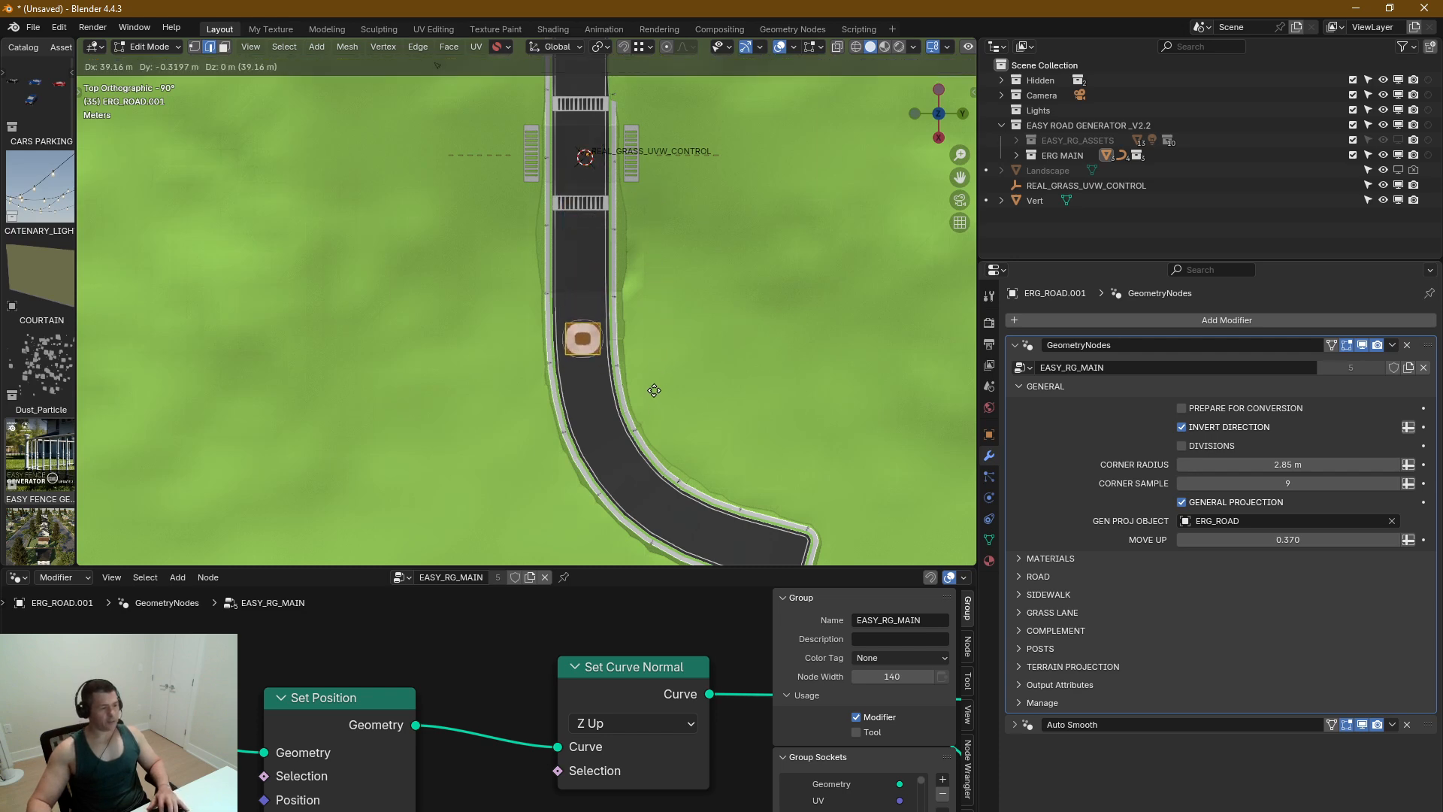
{"action": "left_click", "coordinate": [657, 392]}
Step: Move the island mesh about 31 m further, into the middle of the curve, and check how it follows the road surface
{"action": "scroll", "coordinate": [571, 348], "scroll_direction": "up", "scroll_amount": 8}
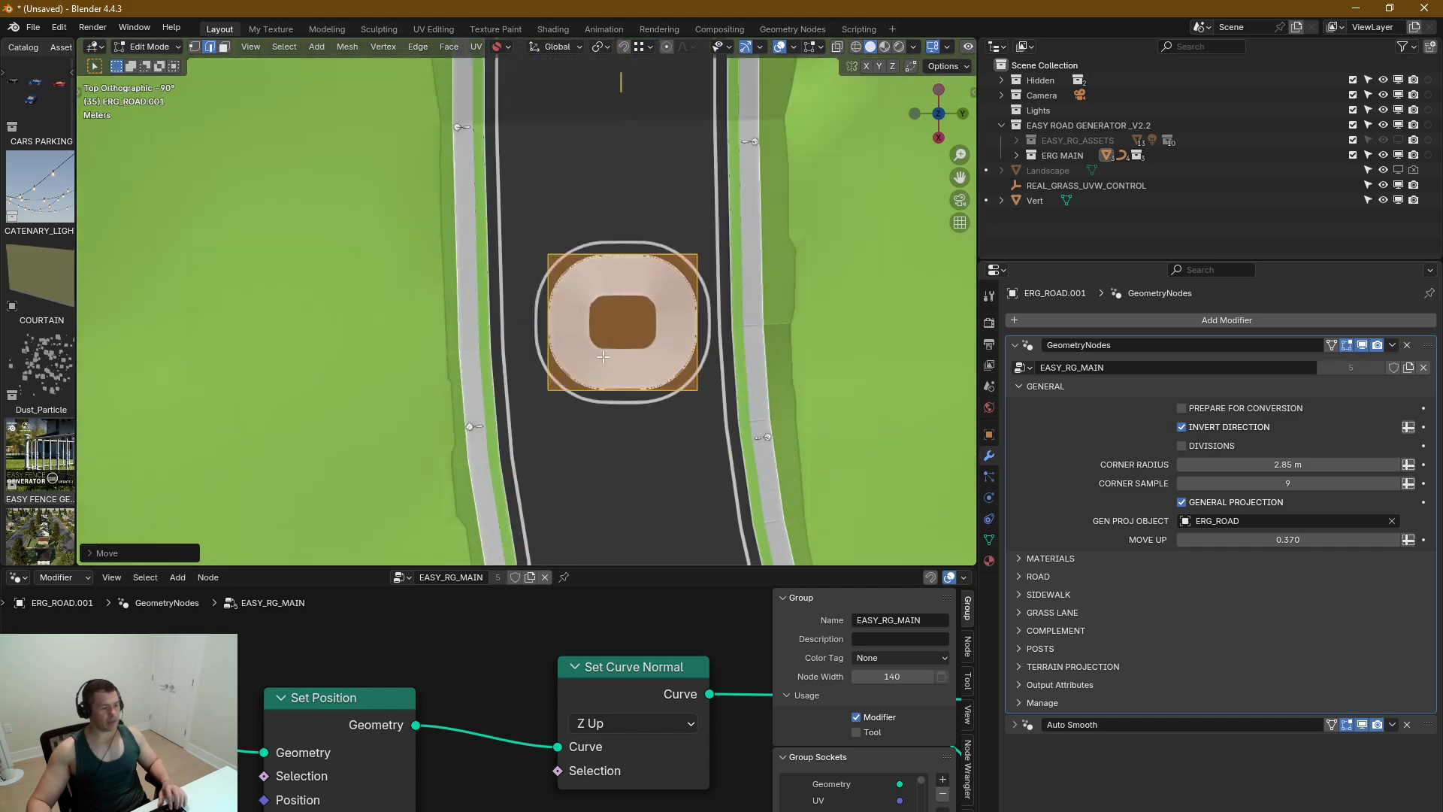
{"action": "middle_click_drag", "start_coordinate": [571, 348], "coordinate": [600, 349]}
{"action": "scroll", "coordinate": [601, 353], "scroll_direction": "down", "scroll_amount": 4}
{"action": "middle_click_drag", "start_coordinate": [701, 353], "coordinate": [610, 184], "text": "shift"}
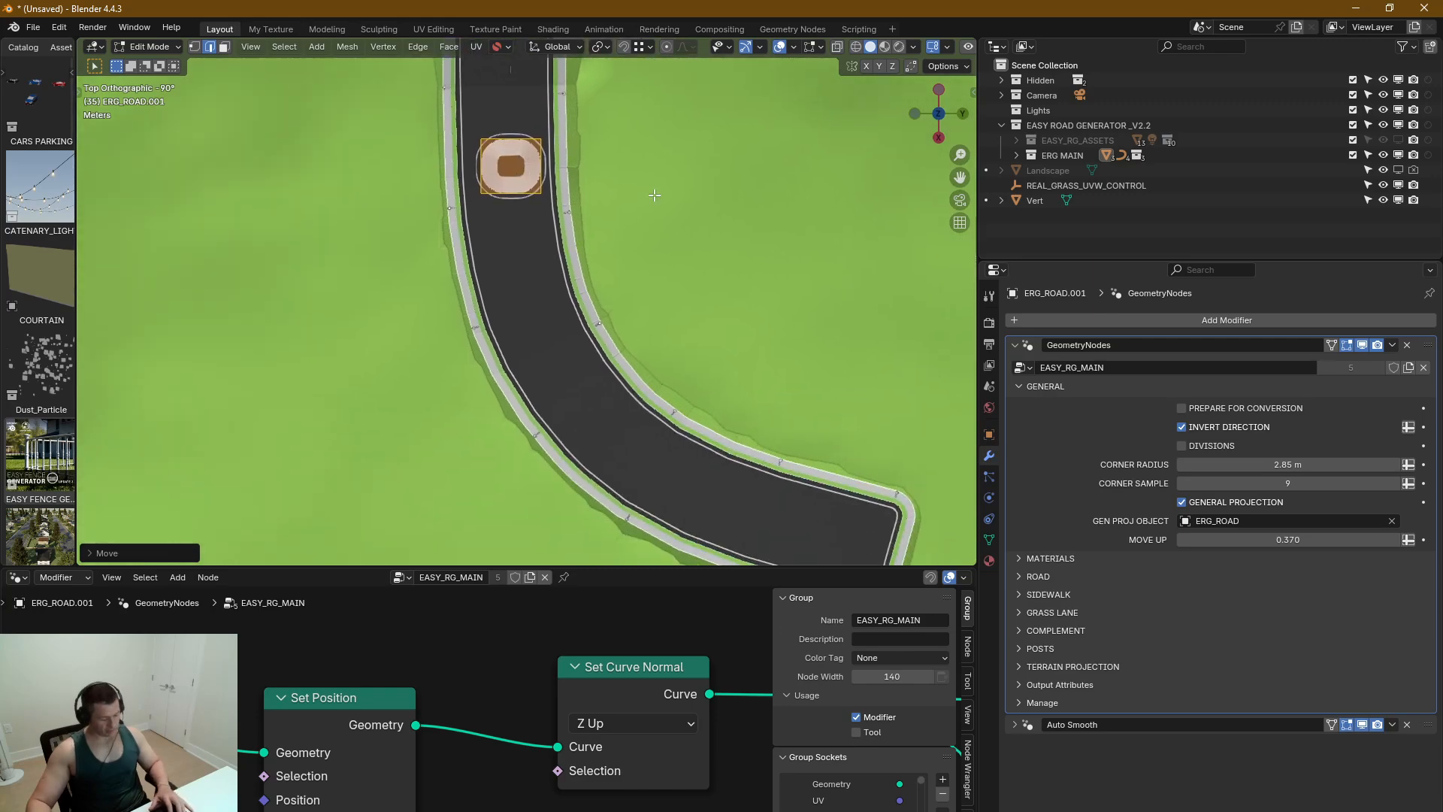
{"action": "key", "text": "g"}
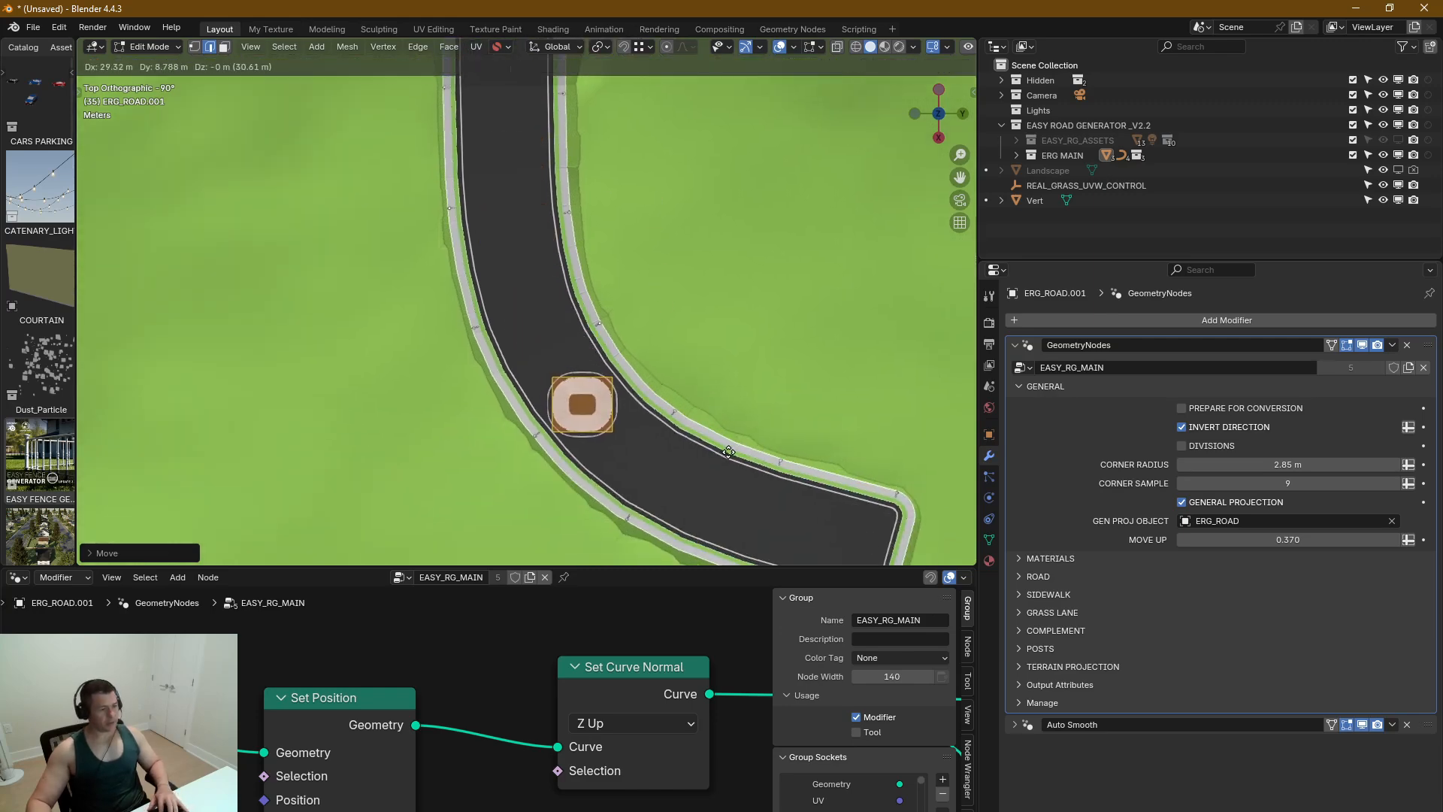
{"action": "left_click", "coordinate": [733, 456]}
{"action": "scroll", "coordinate": [571, 414], "scroll_direction": "up", "scroll_amount": 5}
{"action": "mouse_move", "coordinate": [693, 377]}
{"action": "middle_mouse_down"}
{"action": "mouse_move", "coordinate": [760, 317]}
{"action": "mouse_move", "coordinate": [698, 387]}
{"action": "middle_mouse_up"}
{"action": "scroll", "coordinate": [697, 391], "scroll_direction": "up", "scroll_amount": 3}
{"action": "scroll", "coordinate": [696, 391], "scroll_direction": "down", "scroll_amount": 6}
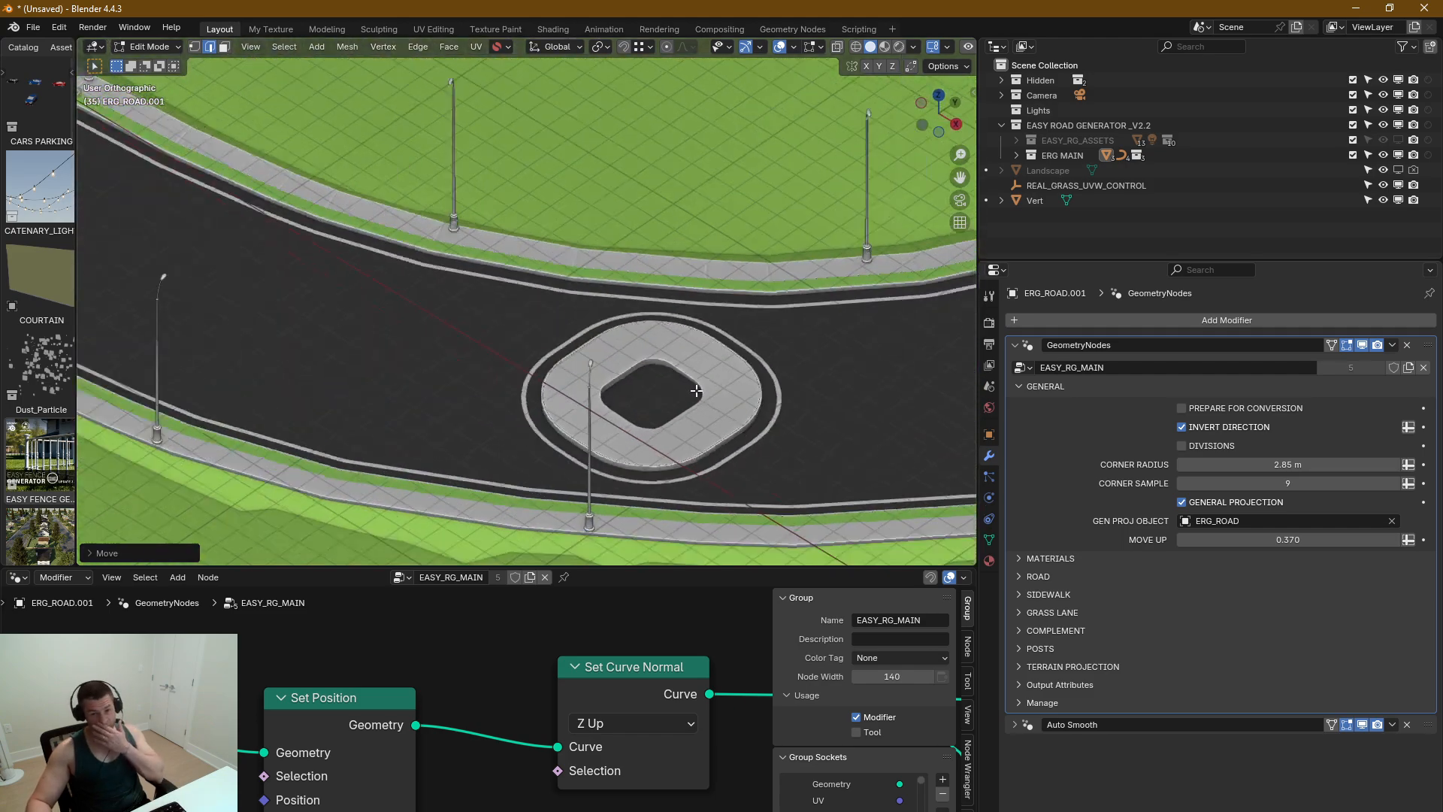
Step: Leave Edit Mode and delete the ERG_ROAD.001 island object
{"action": "key", "text": "x"}
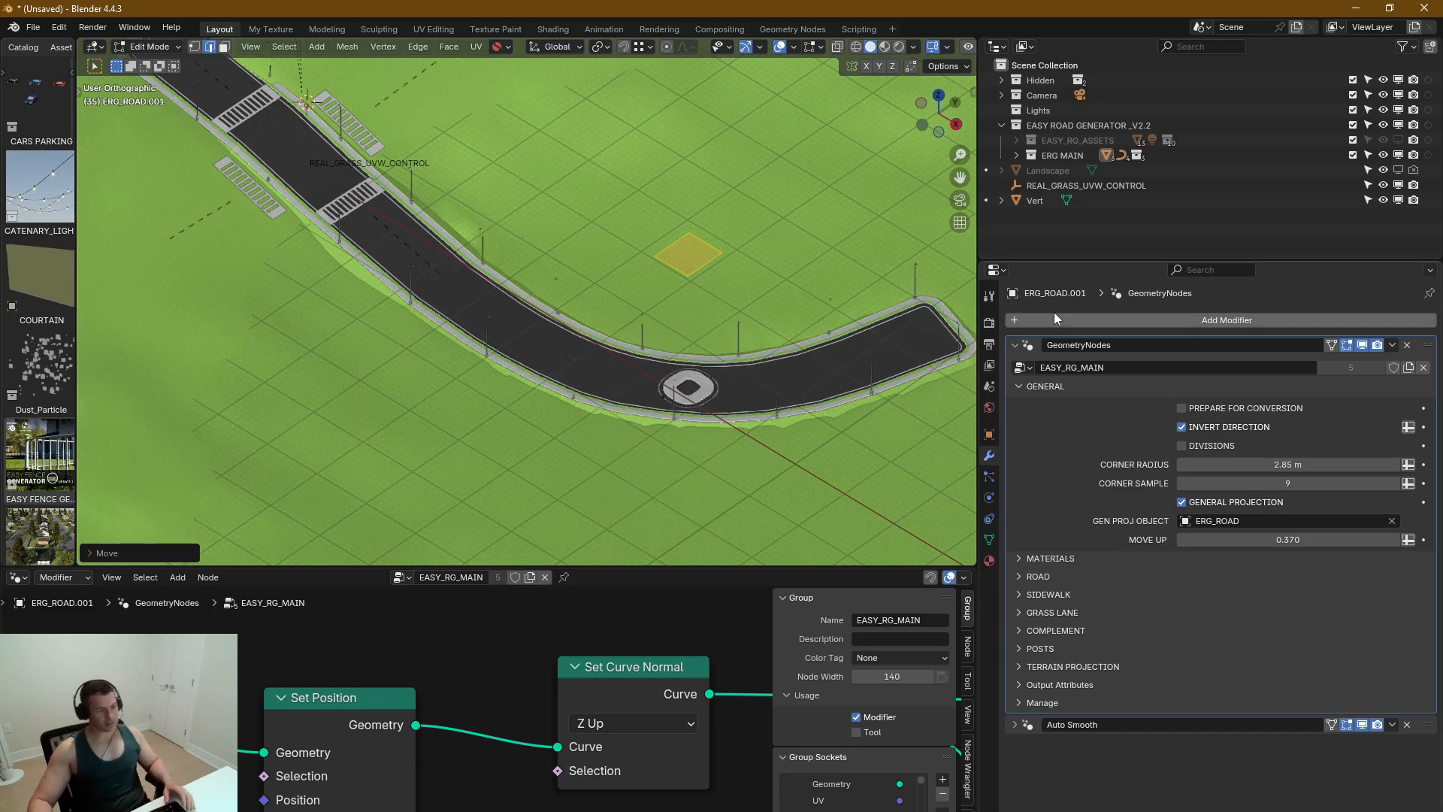
{"action": "key", "text": "Tab"}
{"action": "key", "text": "Delete"}
{"action": "scroll", "coordinate": [729, 342], "scroll_direction": "up", "scroll_amount": 3}
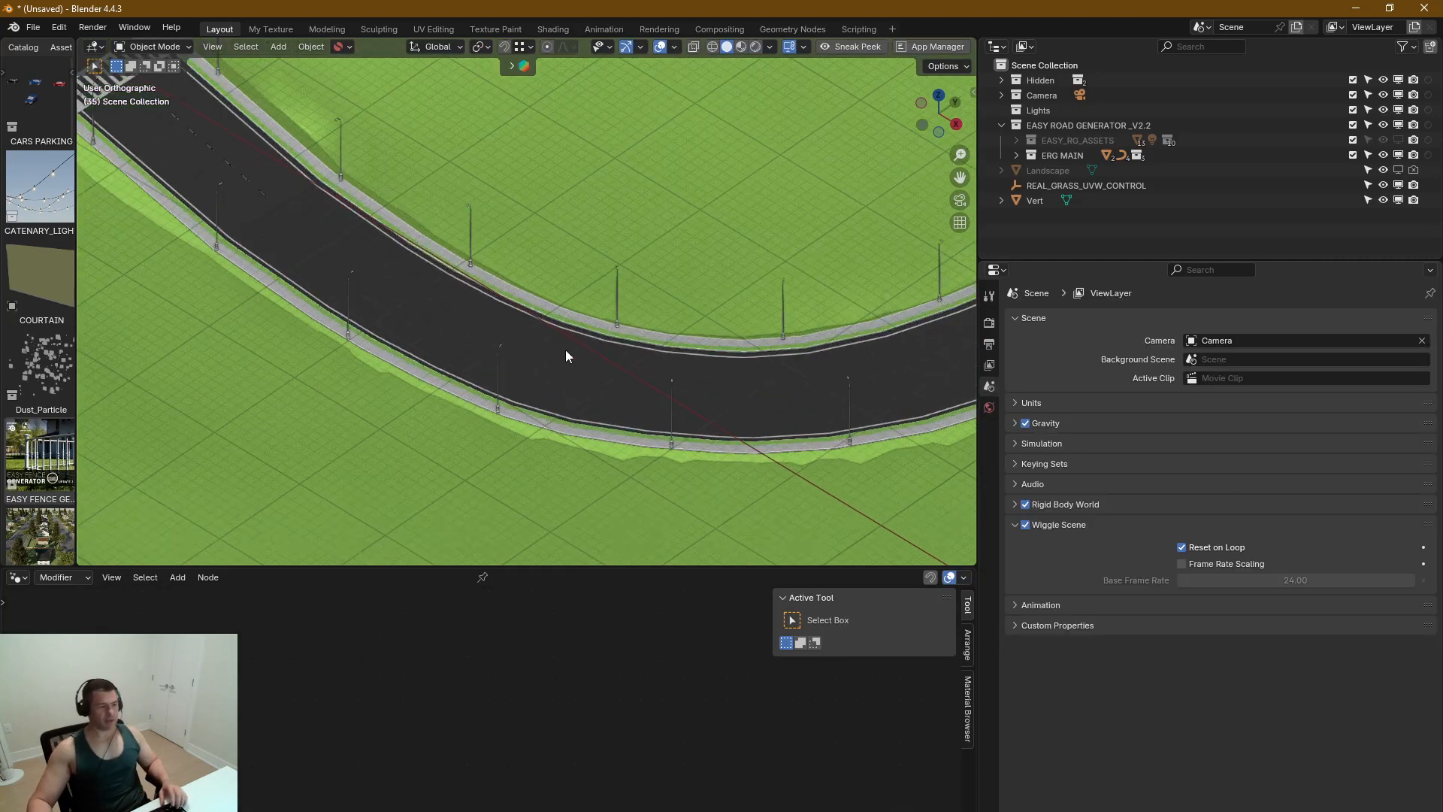
Step: Select the ERG_ROAD object and turn off its COMPLEMENT option in the geometry nodes settings
{"action": "middle_click_drag", "start_coordinate": [409, 319], "coordinate": [683, 317], "text": "shift"}
{"action": "scroll", "coordinate": [661, 324], "scroll_direction": "up", "scroll_amount": 3}
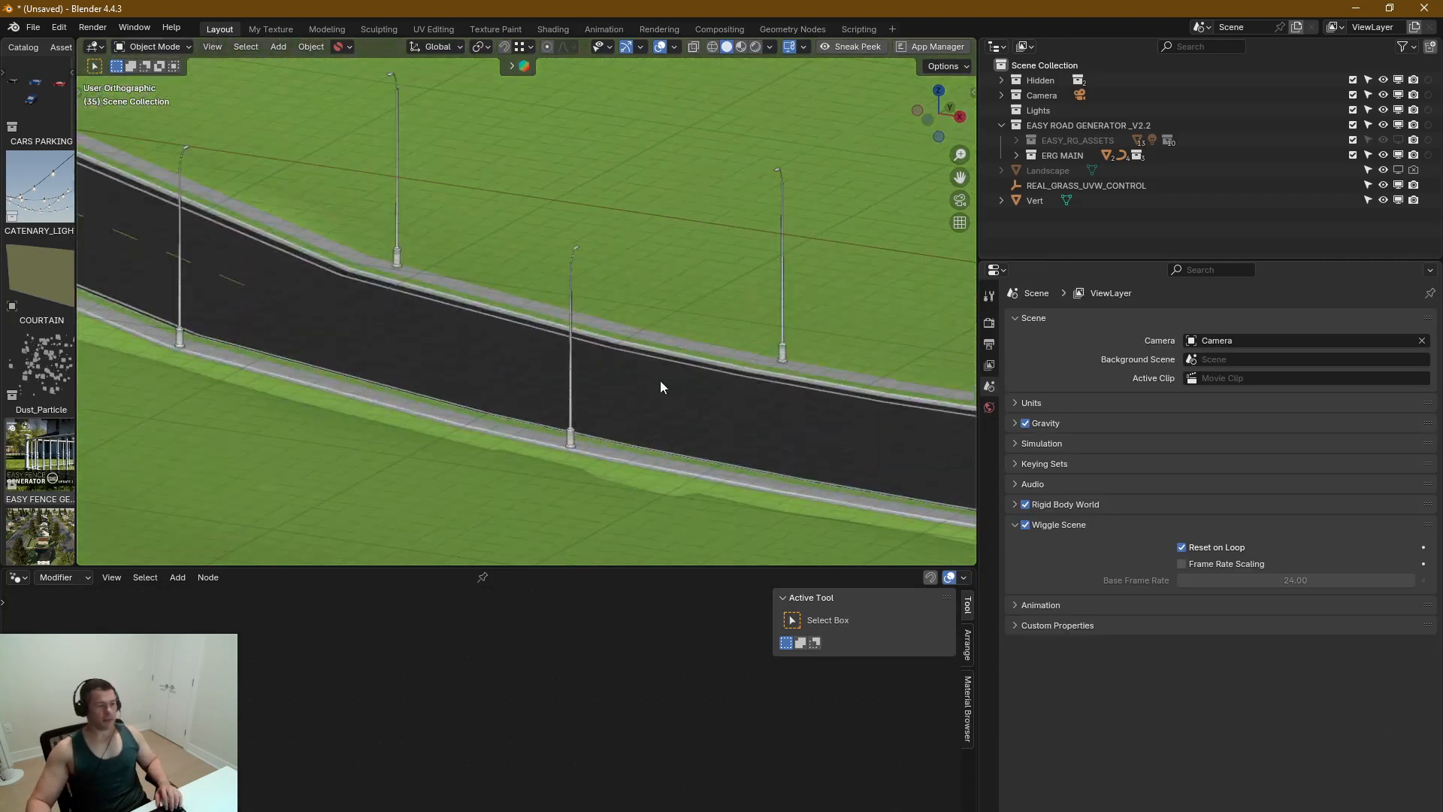
{"action": "middle_click_drag", "start_coordinate": [660, 381], "coordinate": [400, 323]}
{"action": "scroll", "coordinate": [529, 352], "scroll_direction": "down", "scroll_amount": 4}
{"action": "scroll", "coordinate": [458, 309], "scroll_direction": "up", "scroll_amount": 8}
{"action": "middle_click_drag", "start_coordinate": [601, 267], "coordinate": [695, 281], "text": "shift"}
{"action": "left_click", "coordinate": [686, 234]}
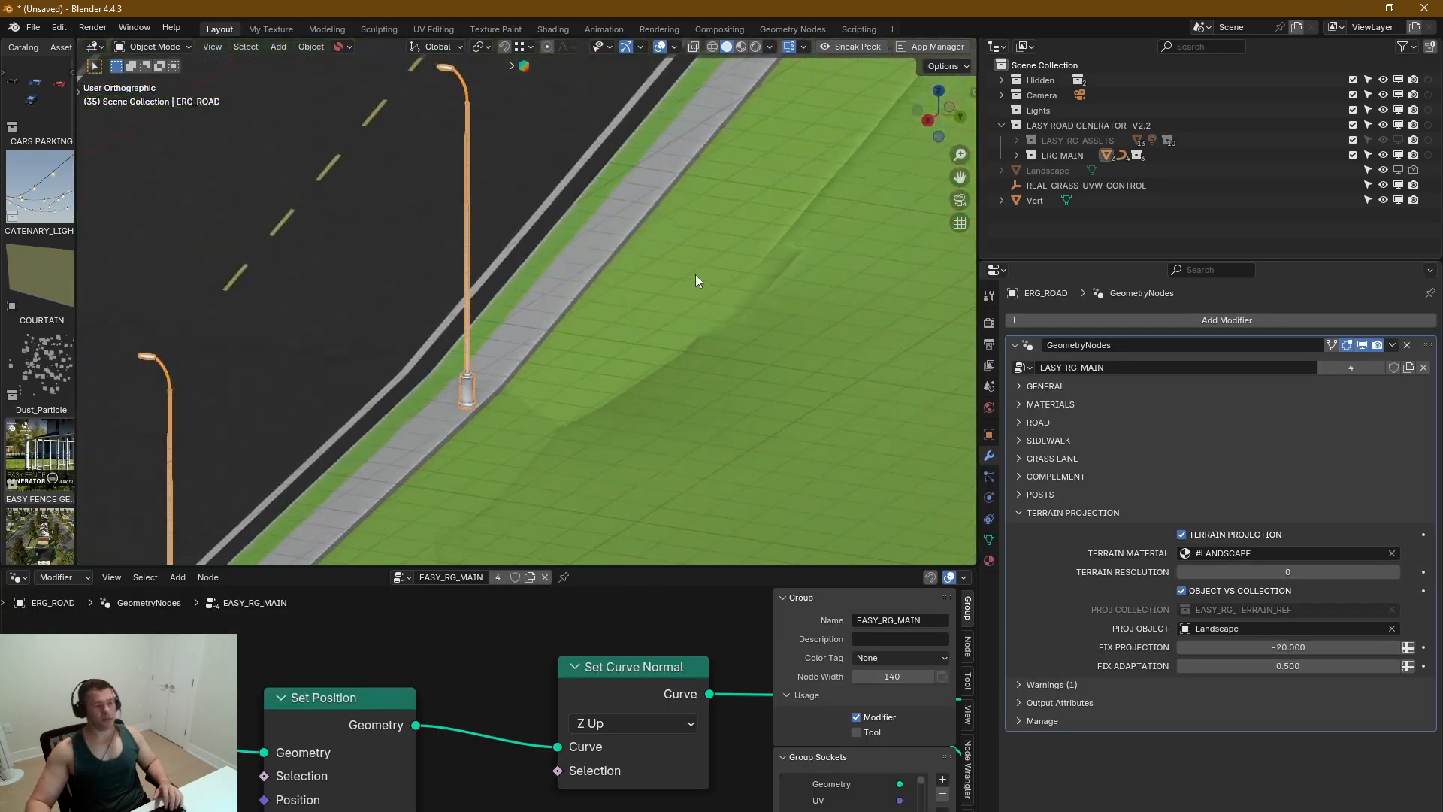
{"action": "left_click", "coordinate": [1033, 478]}
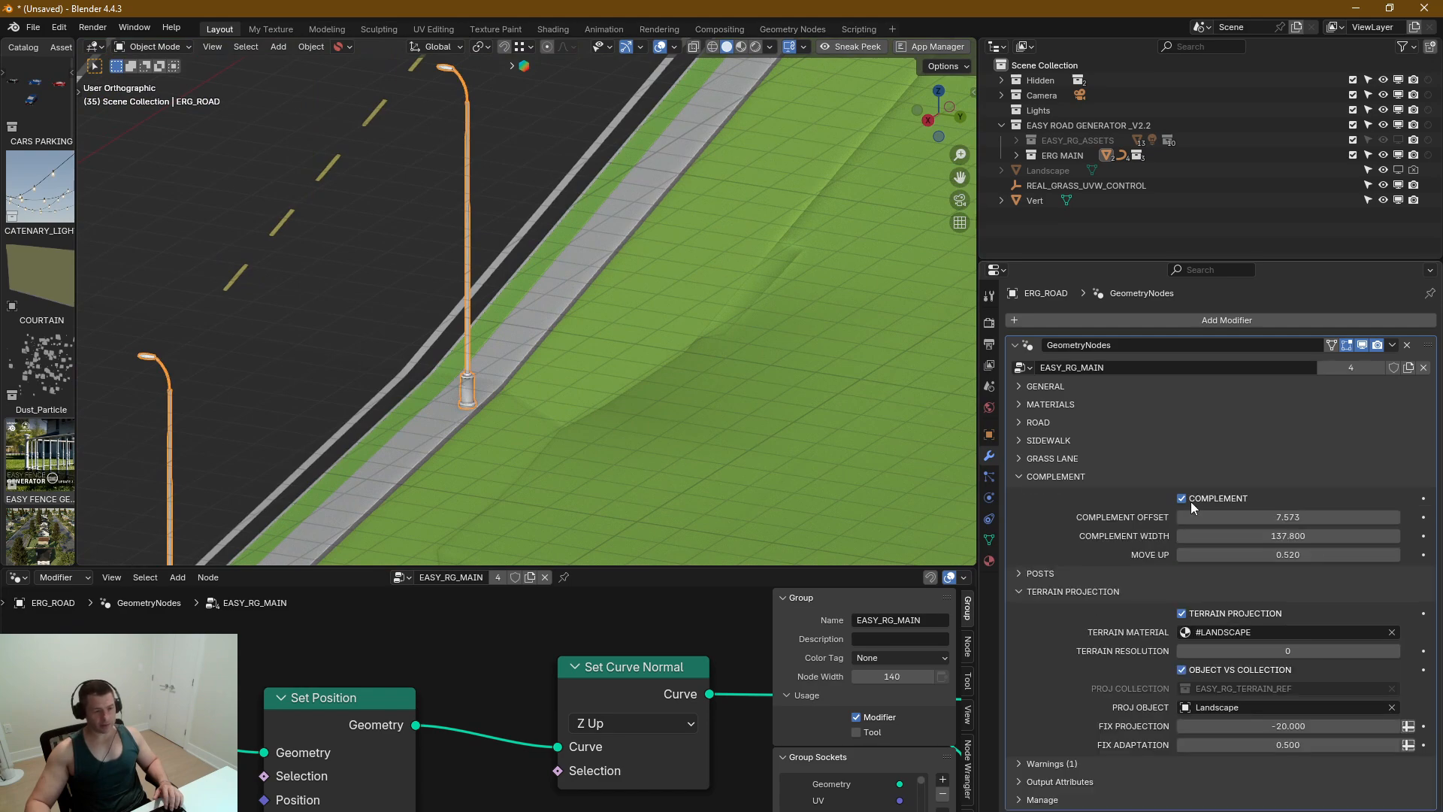
{"action": "left_click", "coordinate": [1181, 498]}
Step: Switch the viewport to rendered shading and inspect how the road edges meet the terrain without the complement
{"action": "mouse_move", "coordinate": [712, 373]}
{"action": "middle_mouse_down"}
{"action": "mouse_move", "coordinate": [726, 337]}
{"action": "mouse_move", "coordinate": [766, 350]}
{"action": "mouse_move", "coordinate": [731, 357]}
{"action": "mouse_move", "coordinate": [565, 321]}
{"action": "middle_mouse_up"}
{"action": "scroll", "coordinate": [733, 358], "scroll_direction": "down", "scroll_amount": 3}
{"action": "key", "text": "z"}
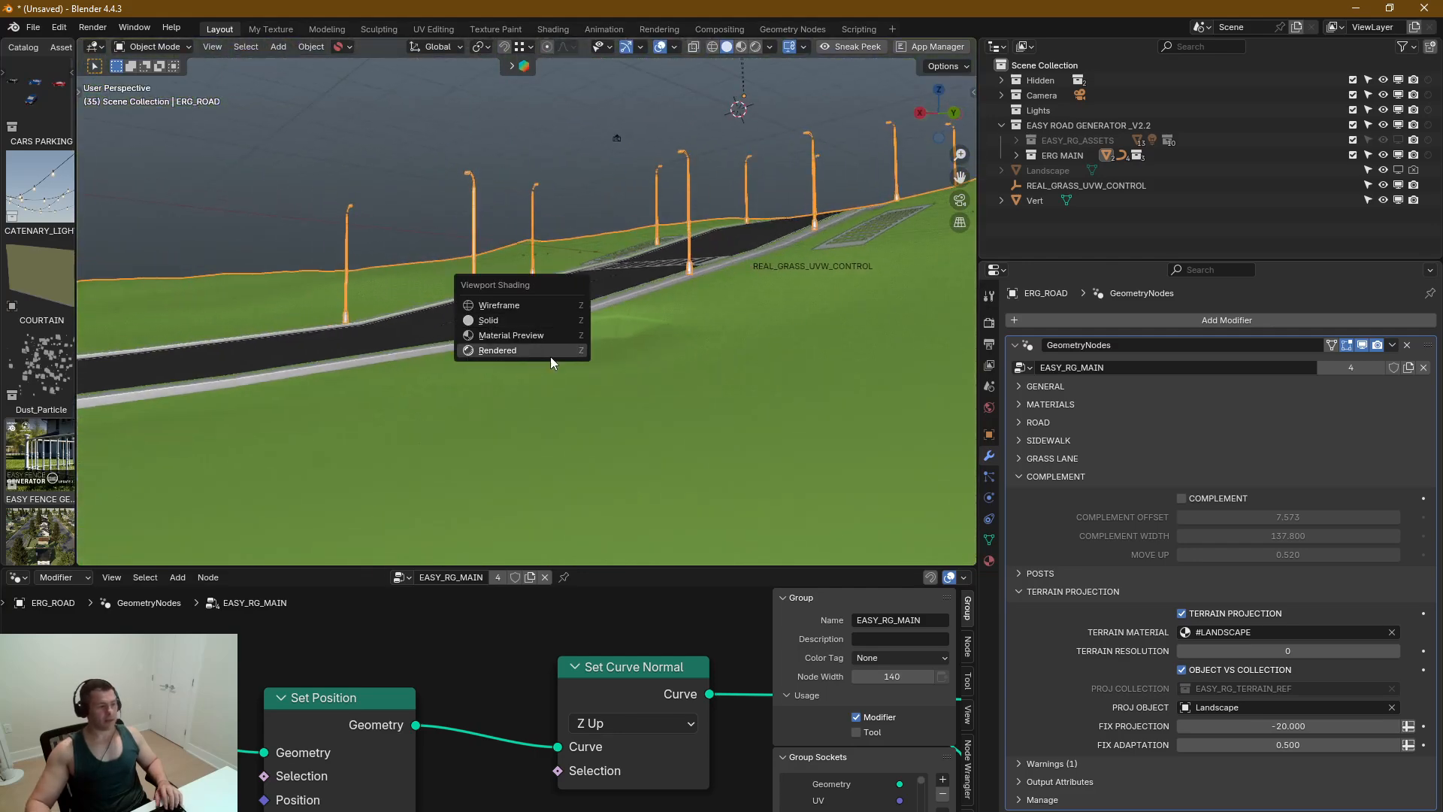
{"action": "key", "text": "Return"}
{"action": "mouse_move", "coordinate": [519, 404]}
{"action": "middle_mouse_down"}
{"action": "mouse_move", "coordinate": [683, 379]}
{"action": "mouse_move", "coordinate": [637, 379]}
{"action": "middle_mouse_up"}
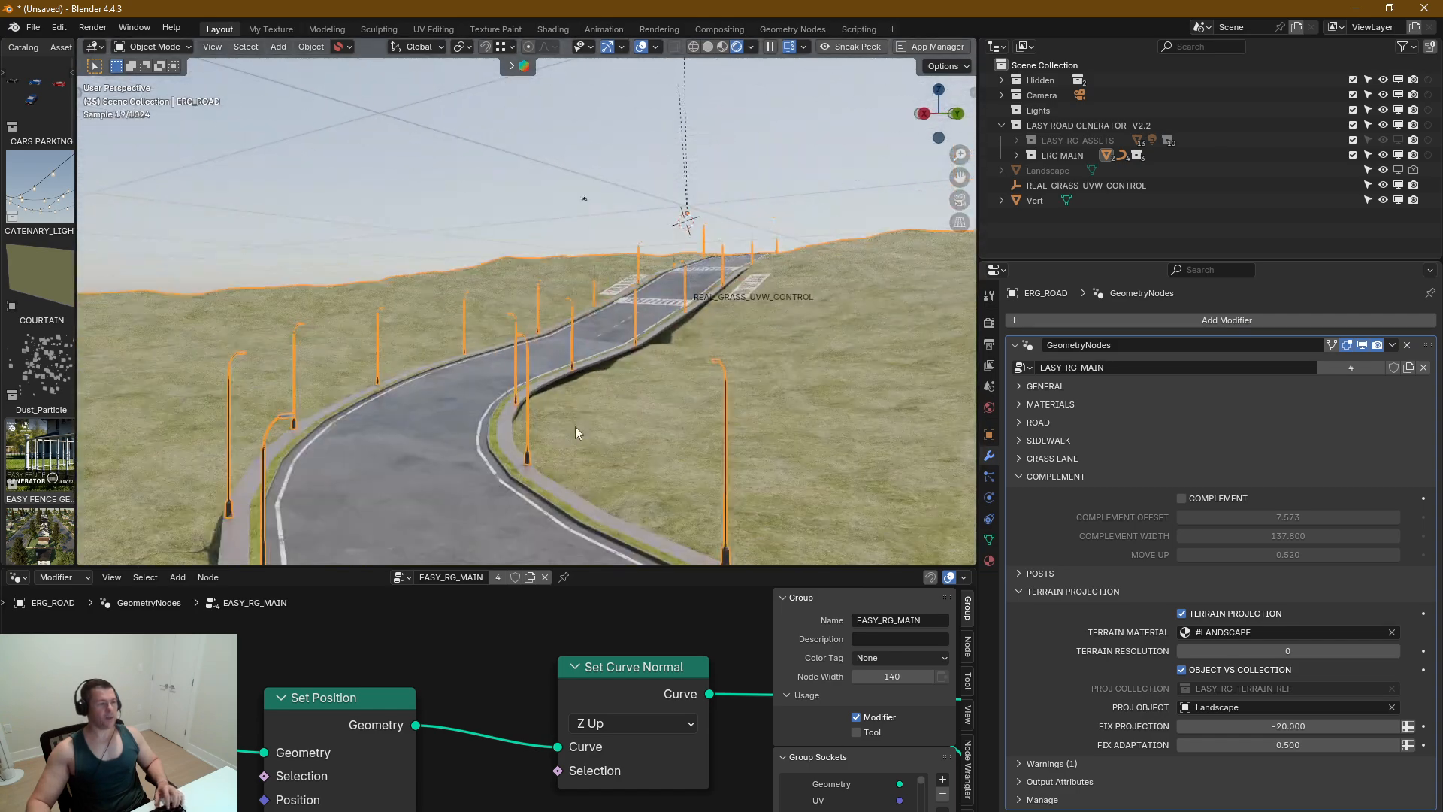
{"action": "middle_click_drag", "start_coordinate": [575, 426], "coordinate": [421, 389]}
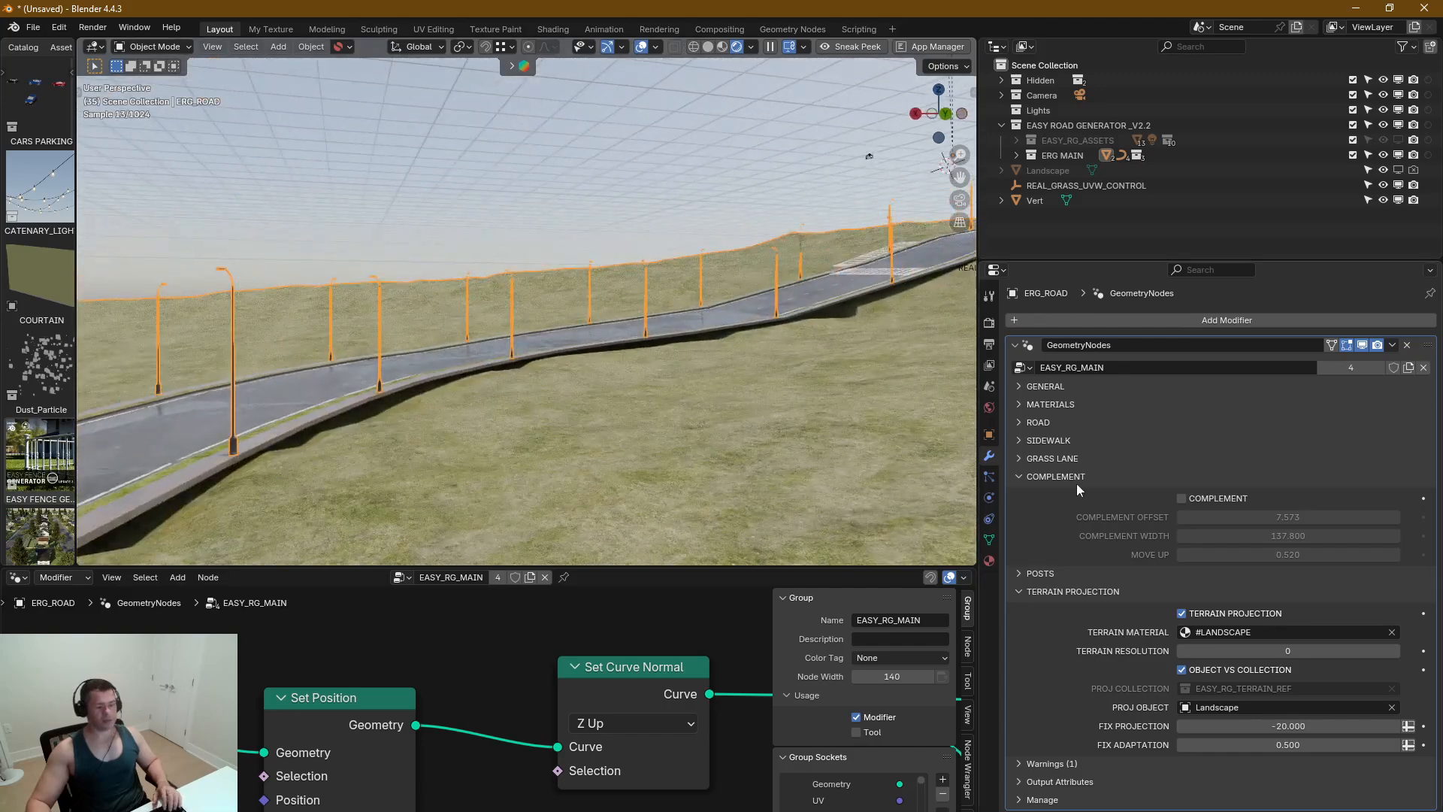
Step: Turn COMPLEMENT back on for ERG_ROAD and set COMPLEMENT WIDTH to 206.310
{"action": "left_click", "coordinate": [1181, 499]}
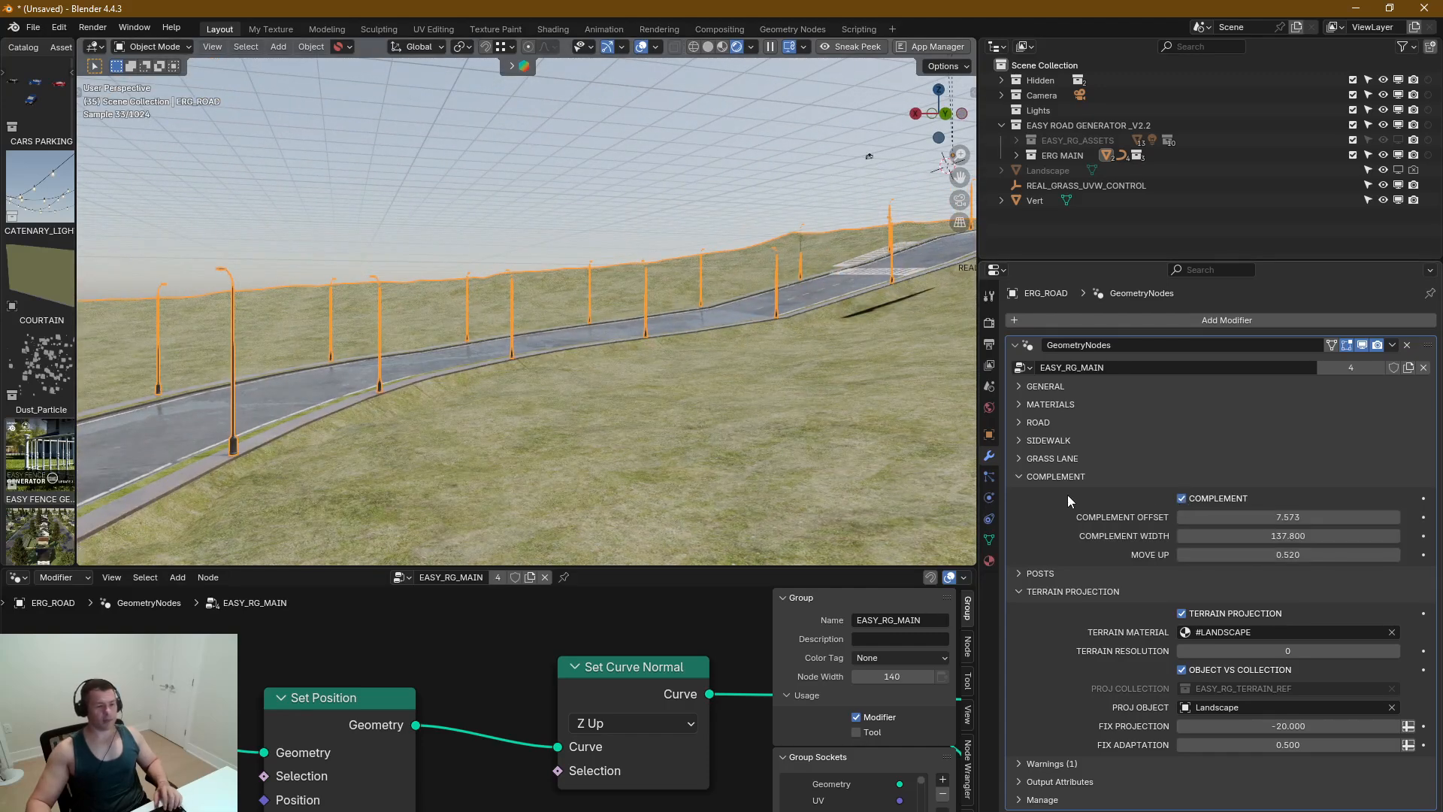
{"action": "middle_click_drag", "start_coordinate": [864, 318], "coordinate": [732, 386], "text": "shift"}
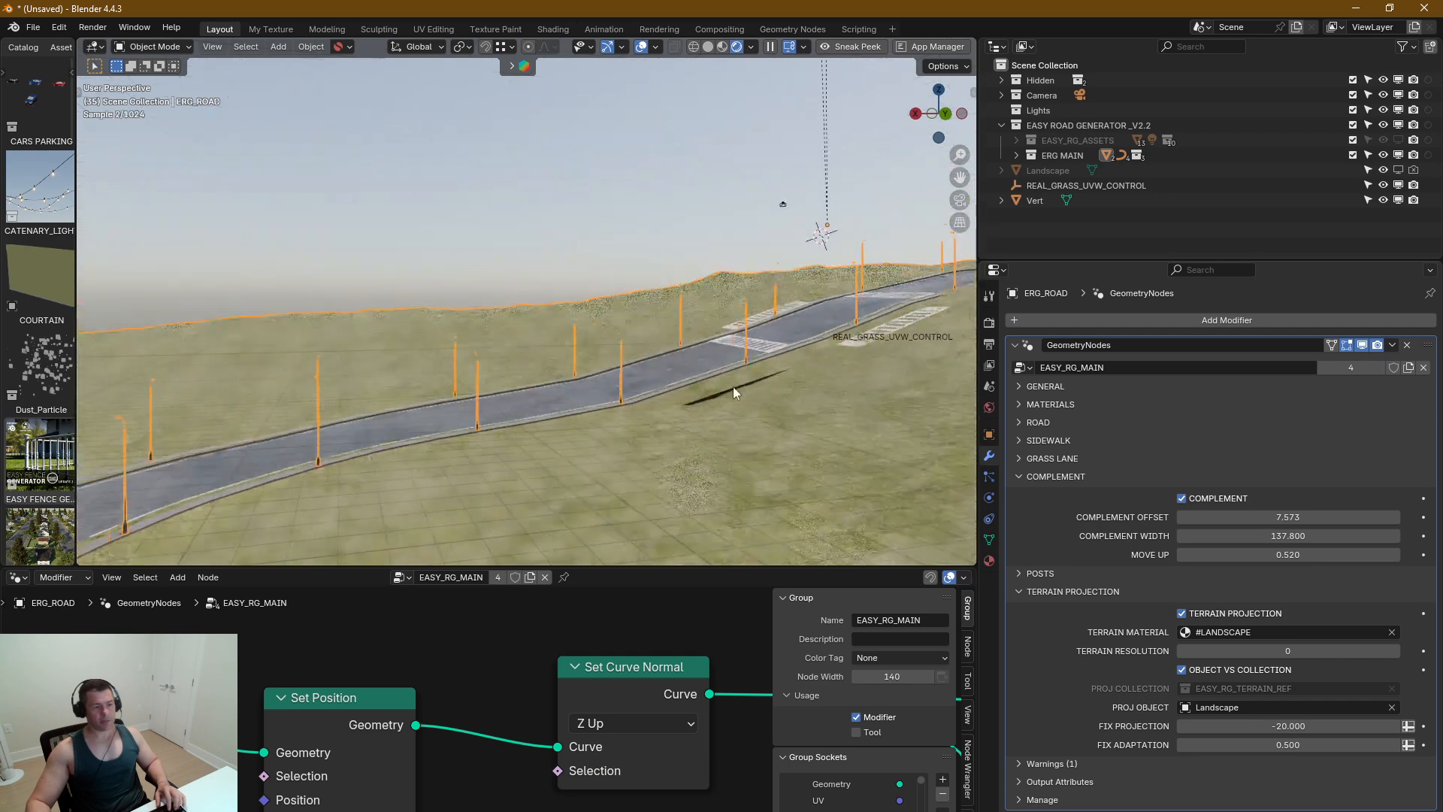
{"action": "scroll", "coordinate": [730, 398], "scroll_direction": "up", "scroll_amount": 2}
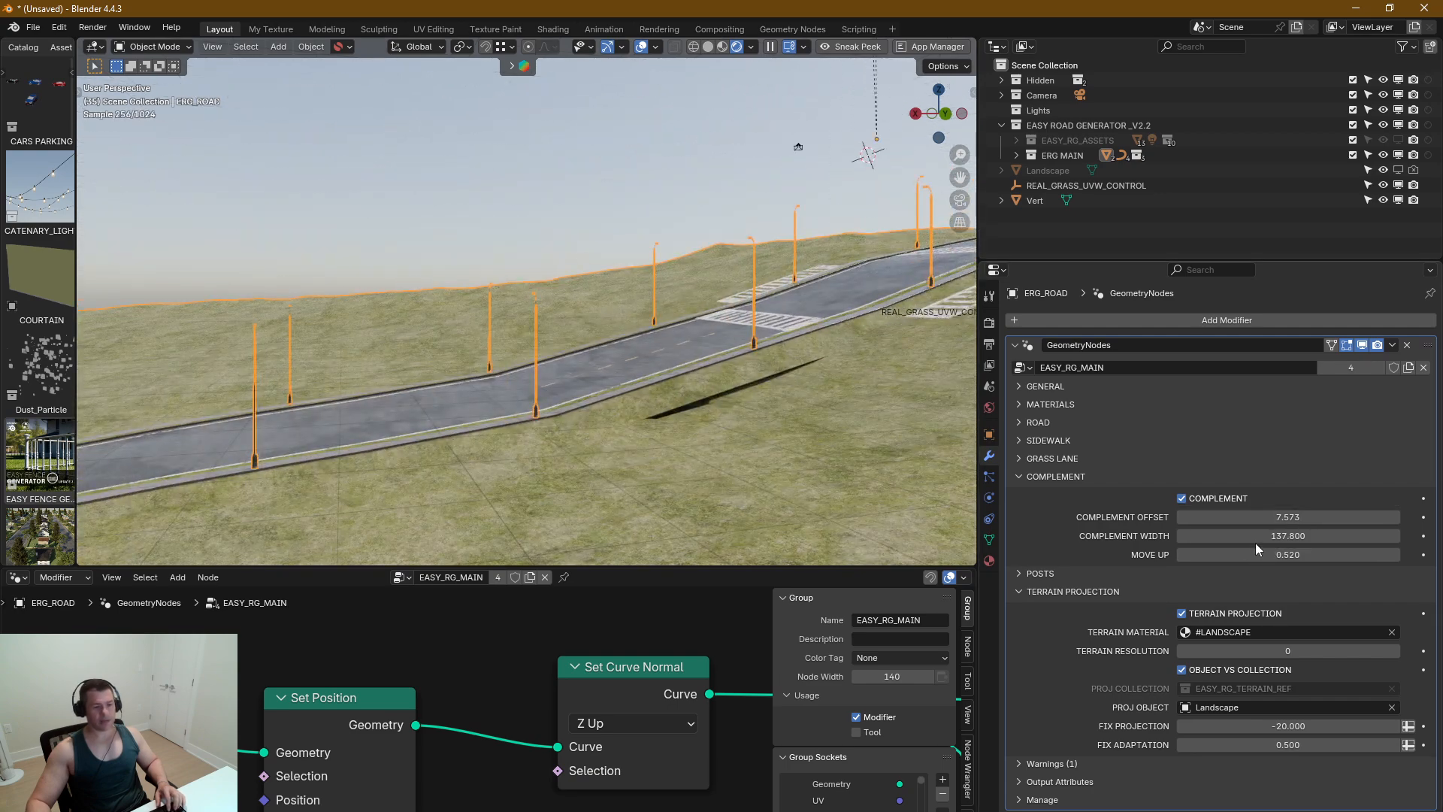
{"action": "left_click_drag", "start_coordinate": [1288, 535], "coordinate": [1354, 532]}
{"action": "middle_click_drag", "start_coordinate": [665, 267], "coordinate": [572, 354]}
{"action": "scroll", "coordinate": [466, 244], "scroll_direction": "up", "scroll_amount": 2}
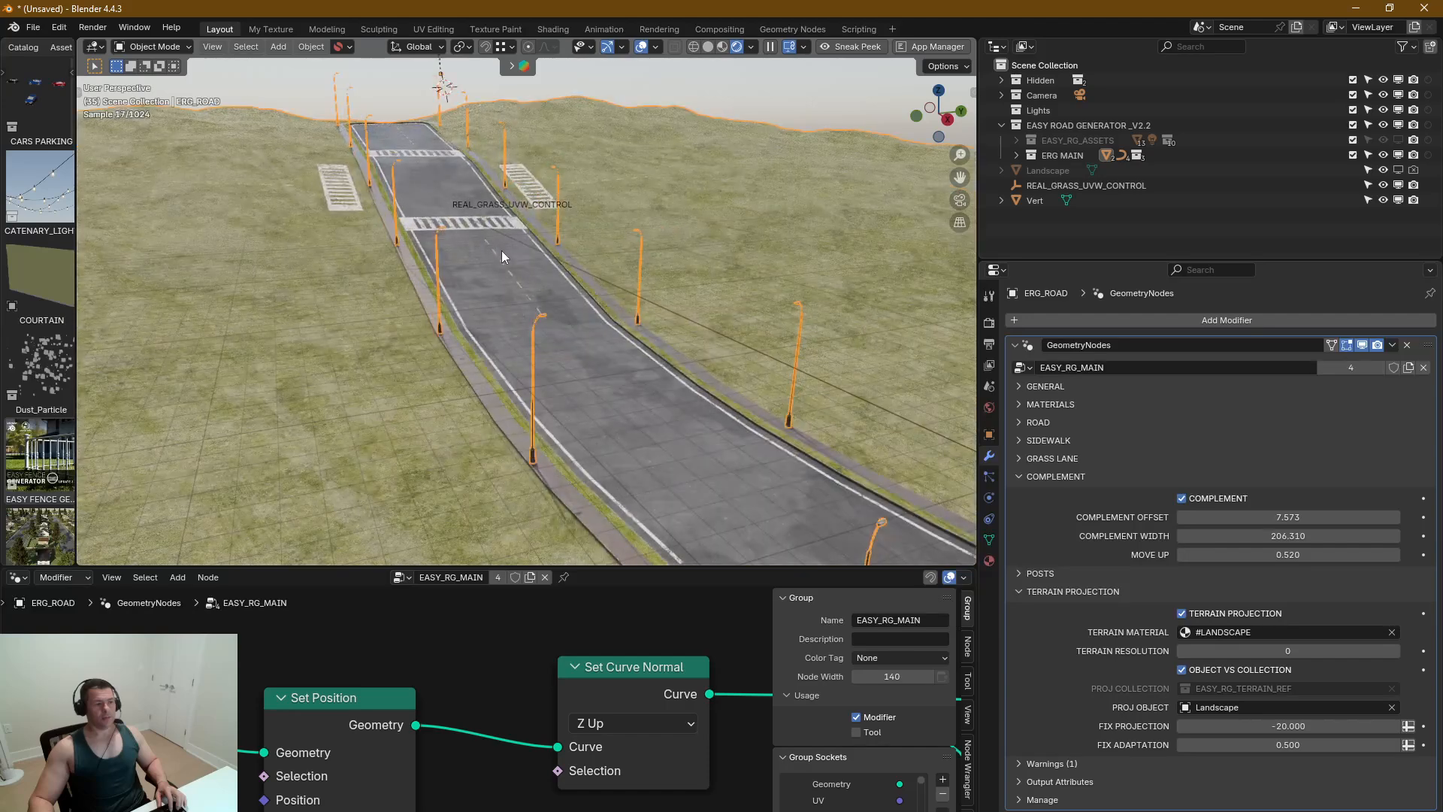
Step: Return the viewport to solid shading and collapse the COMPLEMENT and TERRAIN PROJECTION settings
{"action": "key", "text": "z"}
{"action": "left_click", "coordinate": [480, 309]}
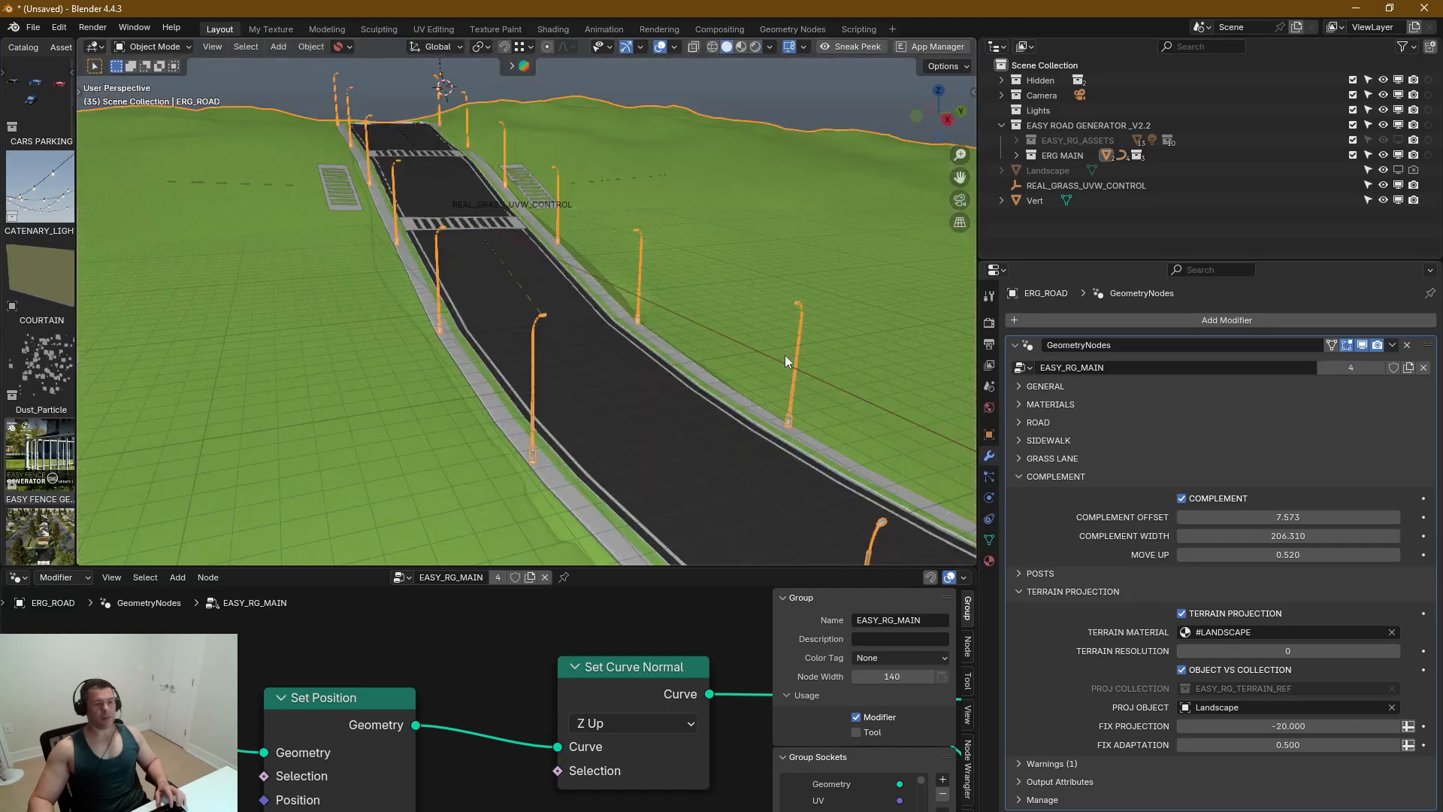
{"action": "left_click", "coordinate": [1022, 476]}
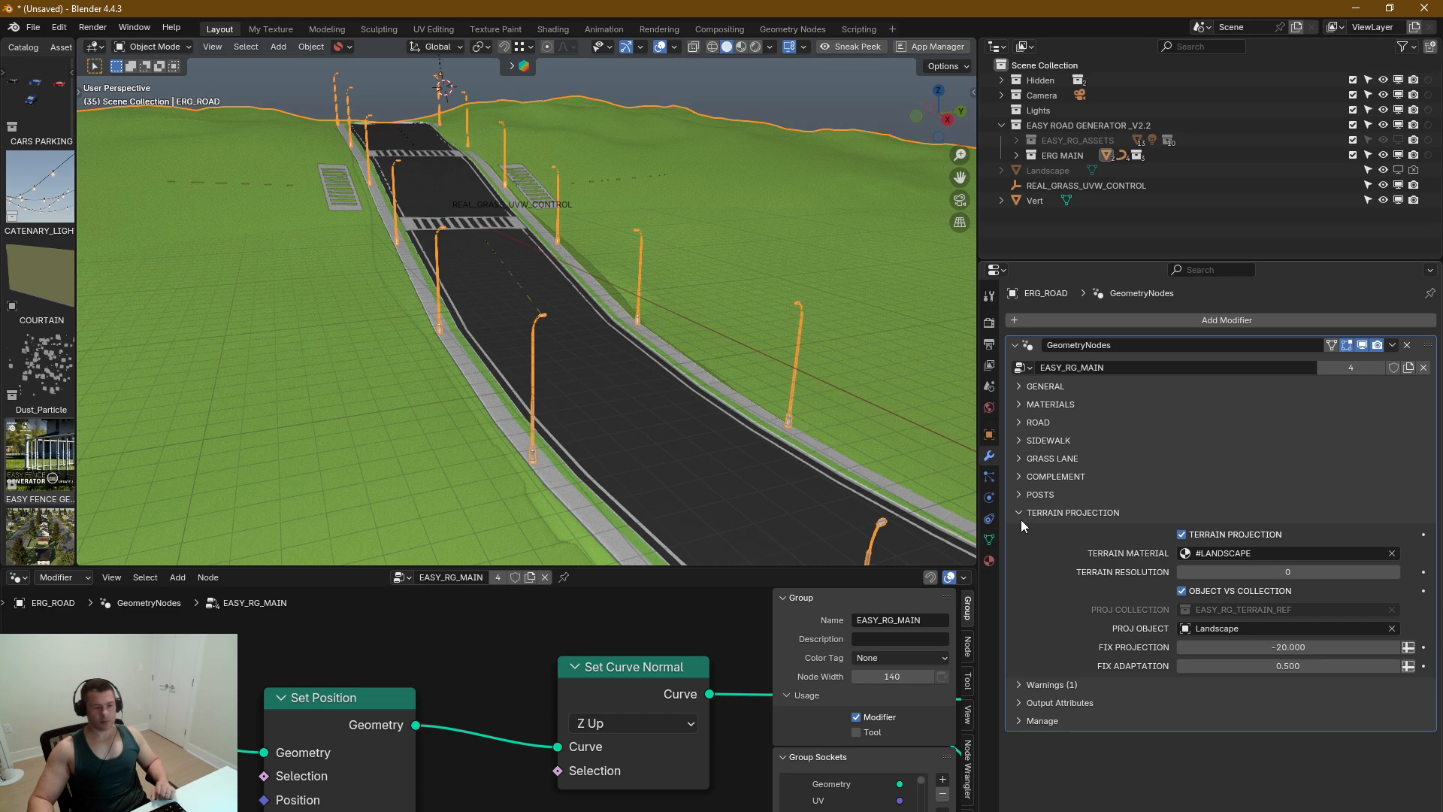
{"action": "left_click", "coordinate": [1025, 511]}
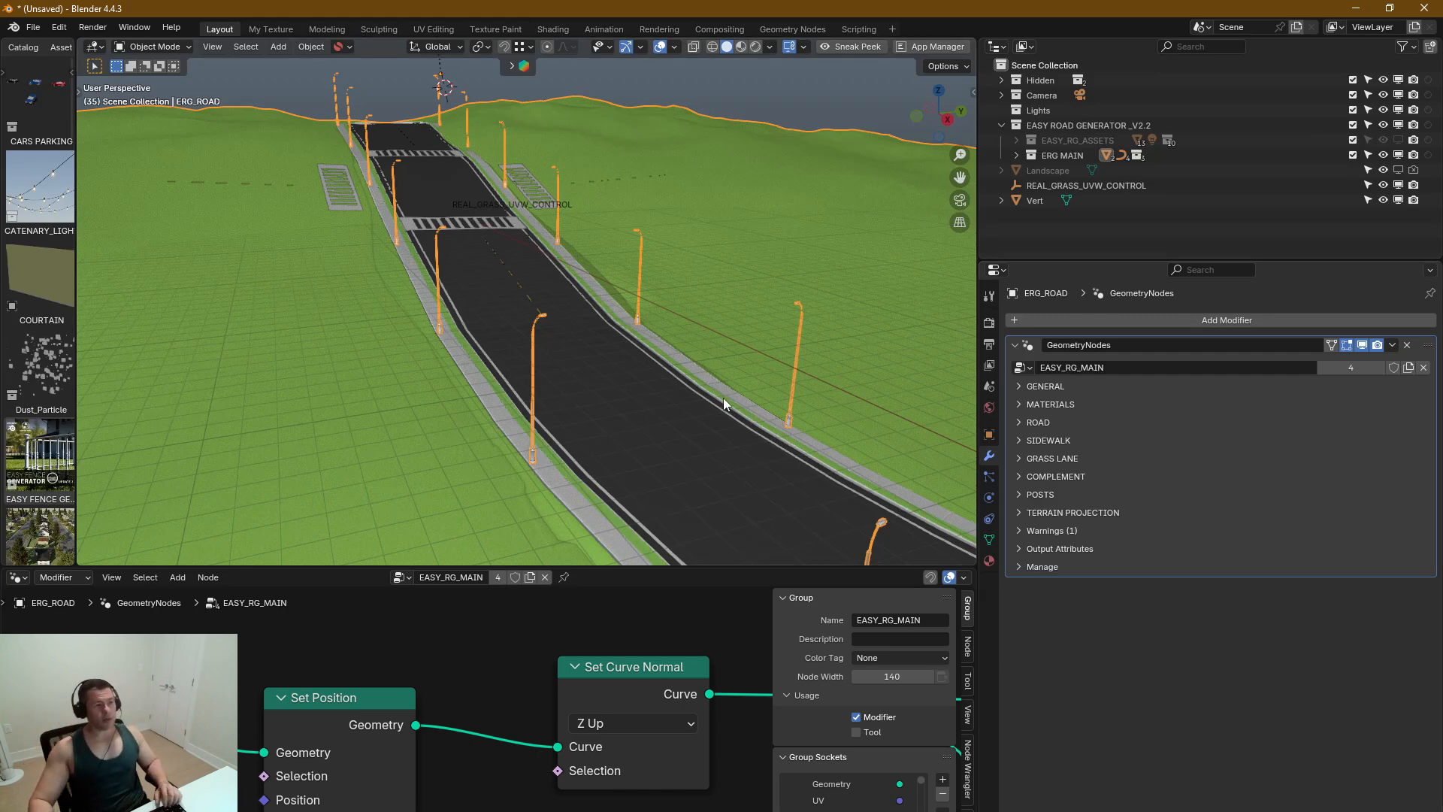
Step: Examine the whole curved road, its crossings and the surrounding terrain from above in orthographic view
{"action": "middle_click_drag", "start_coordinate": [723, 398], "coordinate": [567, 421]}
{"action": "scroll", "coordinate": [625, 391], "scroll_direction": "down", "scroll_amount": 4}
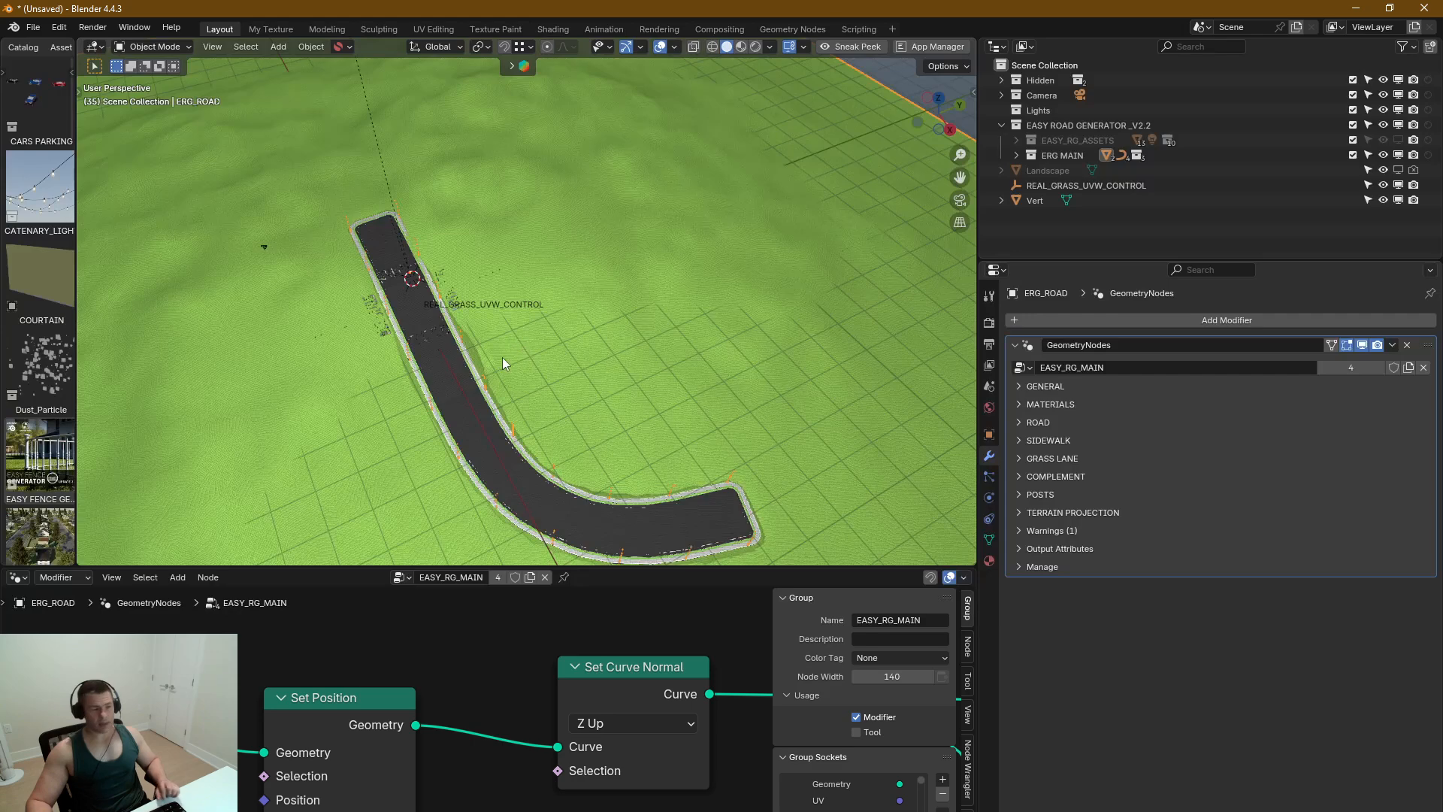
{"action": "middle_click_drag", "start_coordinate": [502, 357], "coordinate": [568, 372]}
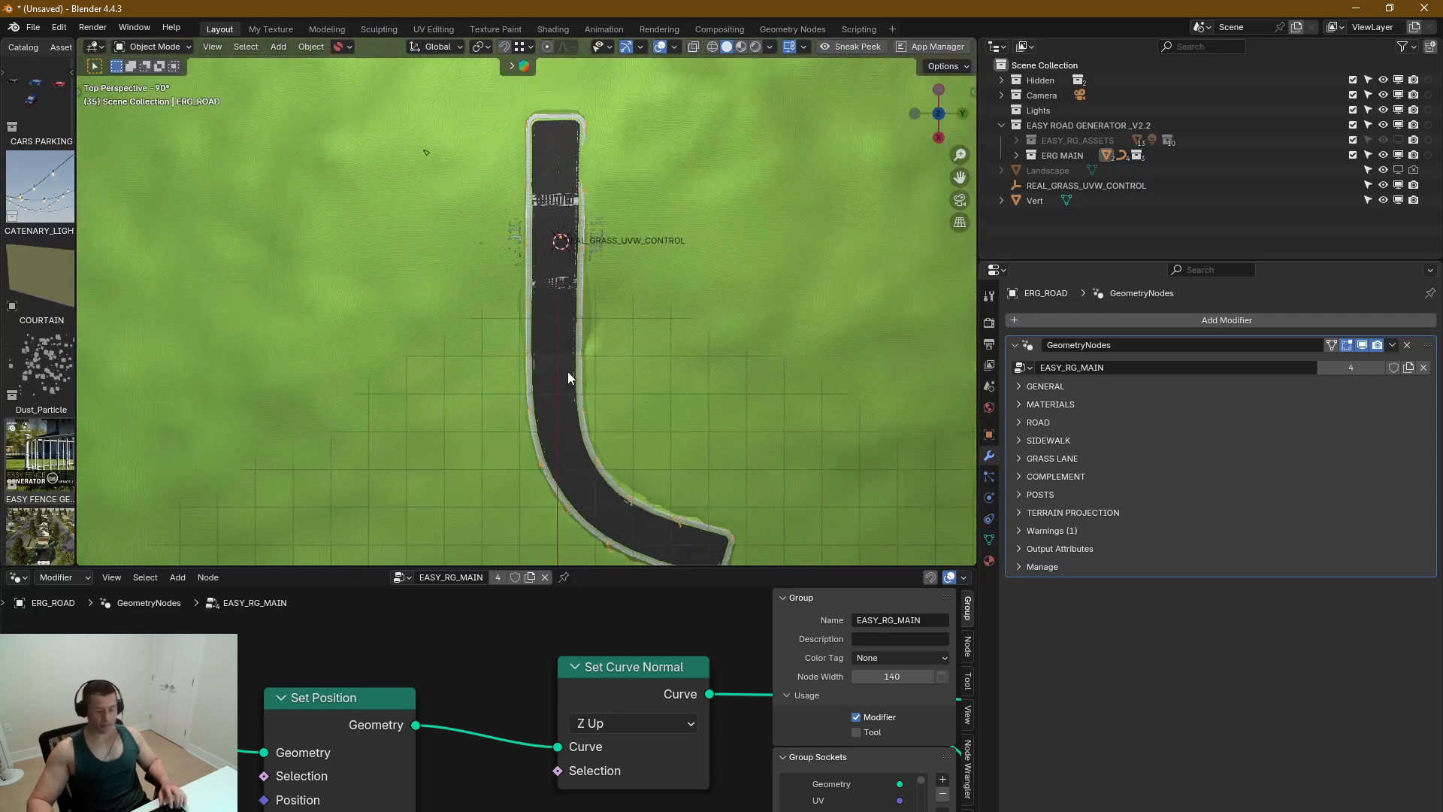
{"action": "key", "text": "KP_5"}
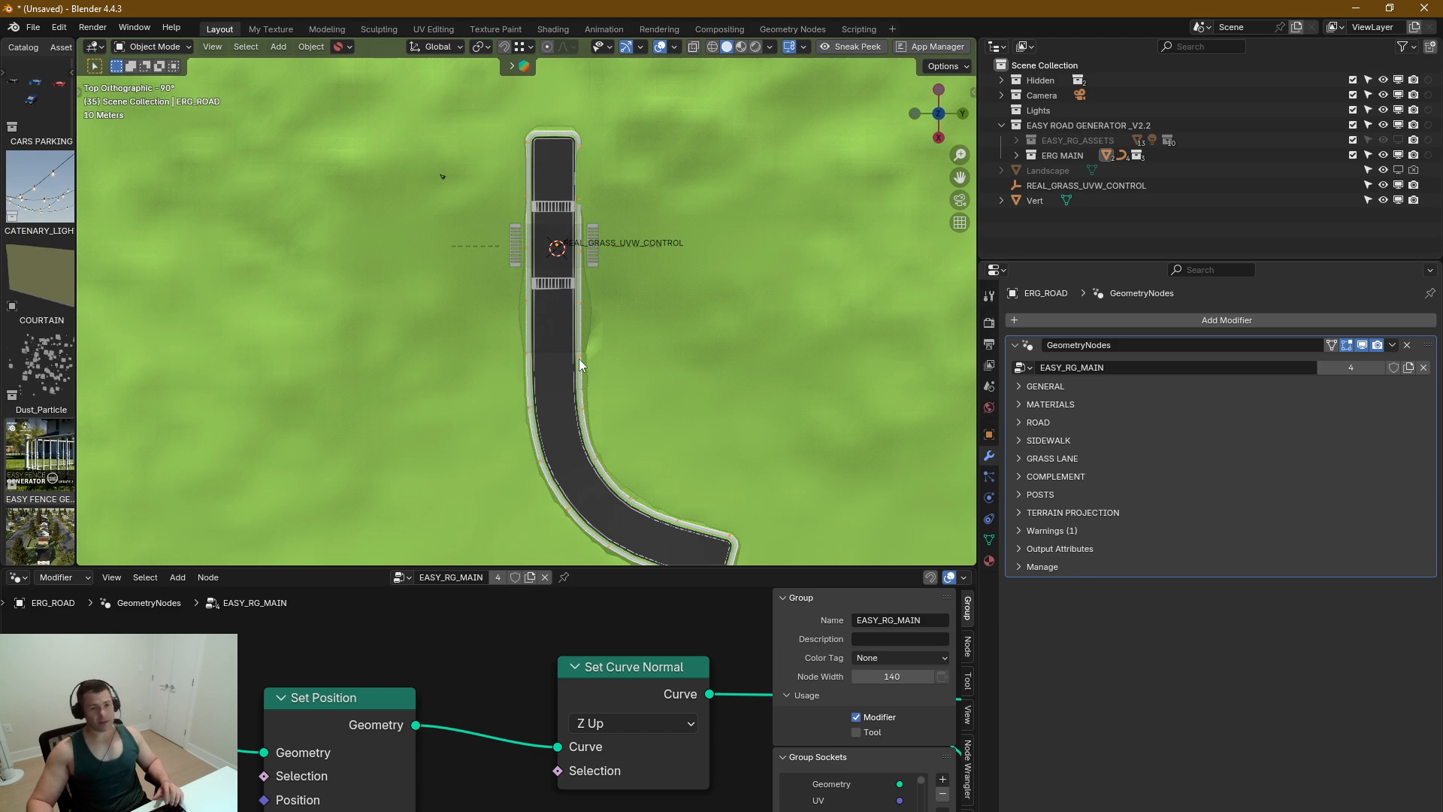
{"action": "middle_click_drag", "start_coordinate": [579, 359], "coordinate": [606, 280]}
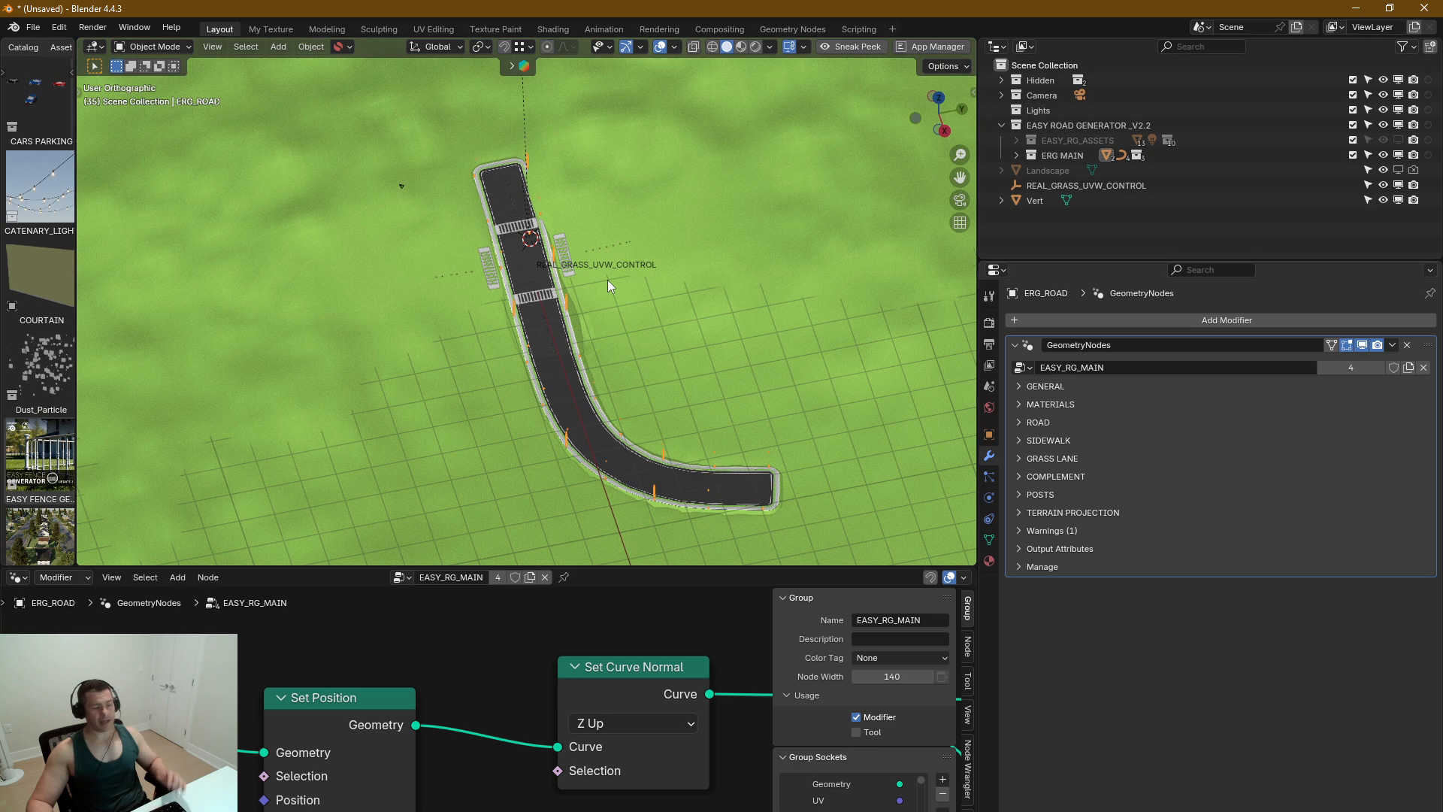
{"action": "middle_click_drag", "start_coordinate": [633, 417], "coordinate": [620, 376]}
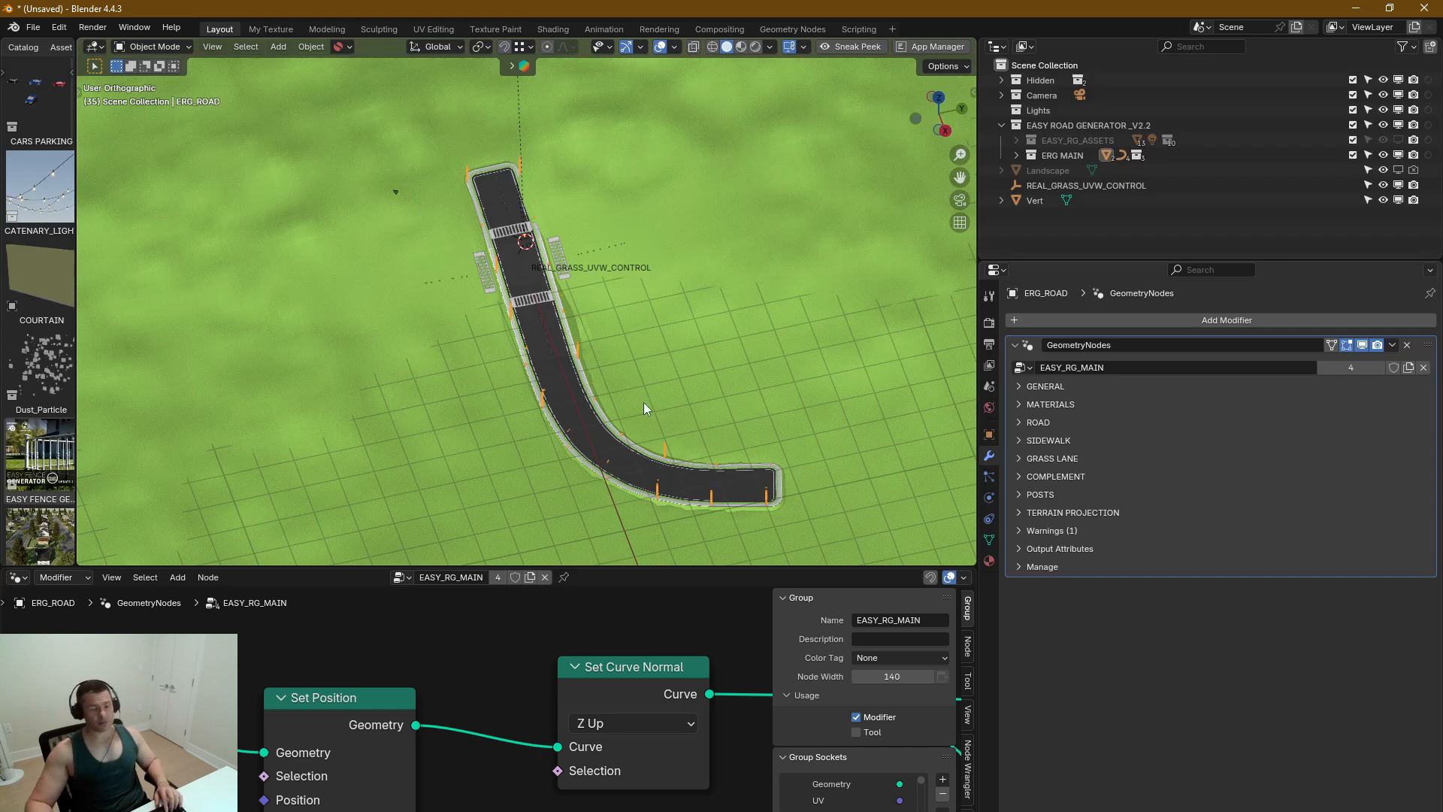
{"action": "scroll", "coordinate": [544, 315], "scroll_direction": "up", "scroll_amount": 1}
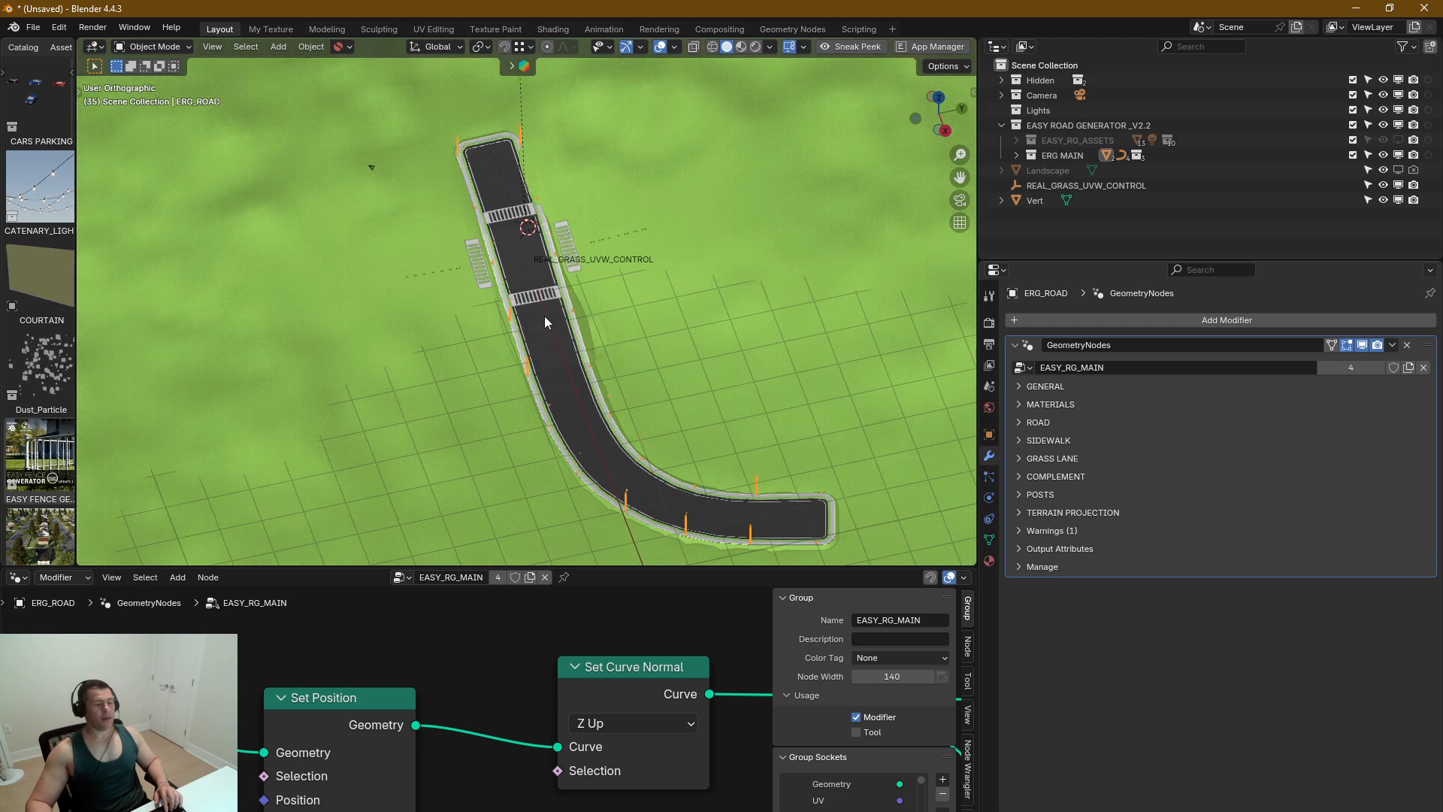
{"action": "middle_click_drag", "start_coordinate": [617, 679], "coordinate": [420, 635]}
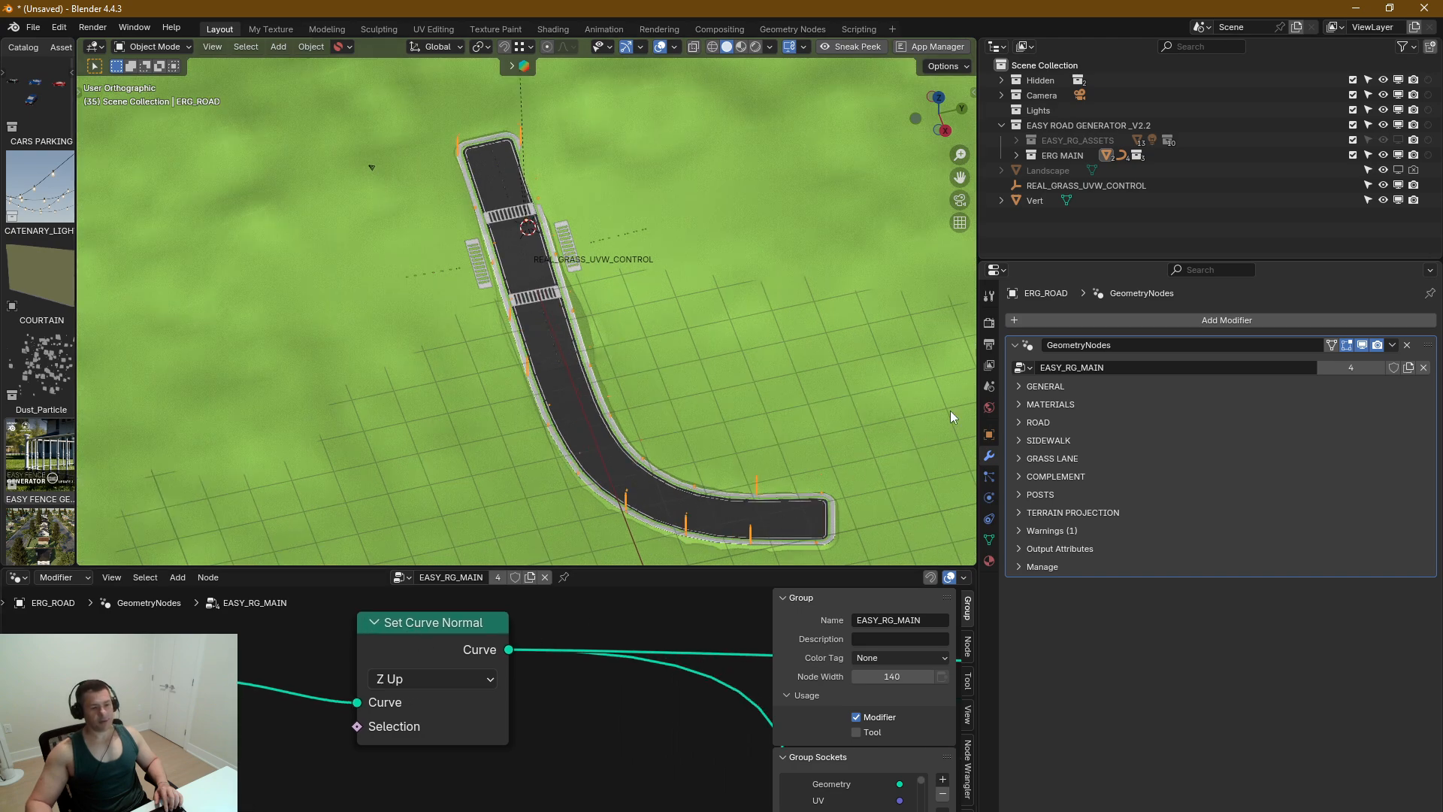
{"action": "scroll", "coordinate": [521, 209], "scroll_direction": "up", "scroll_amount": 3}
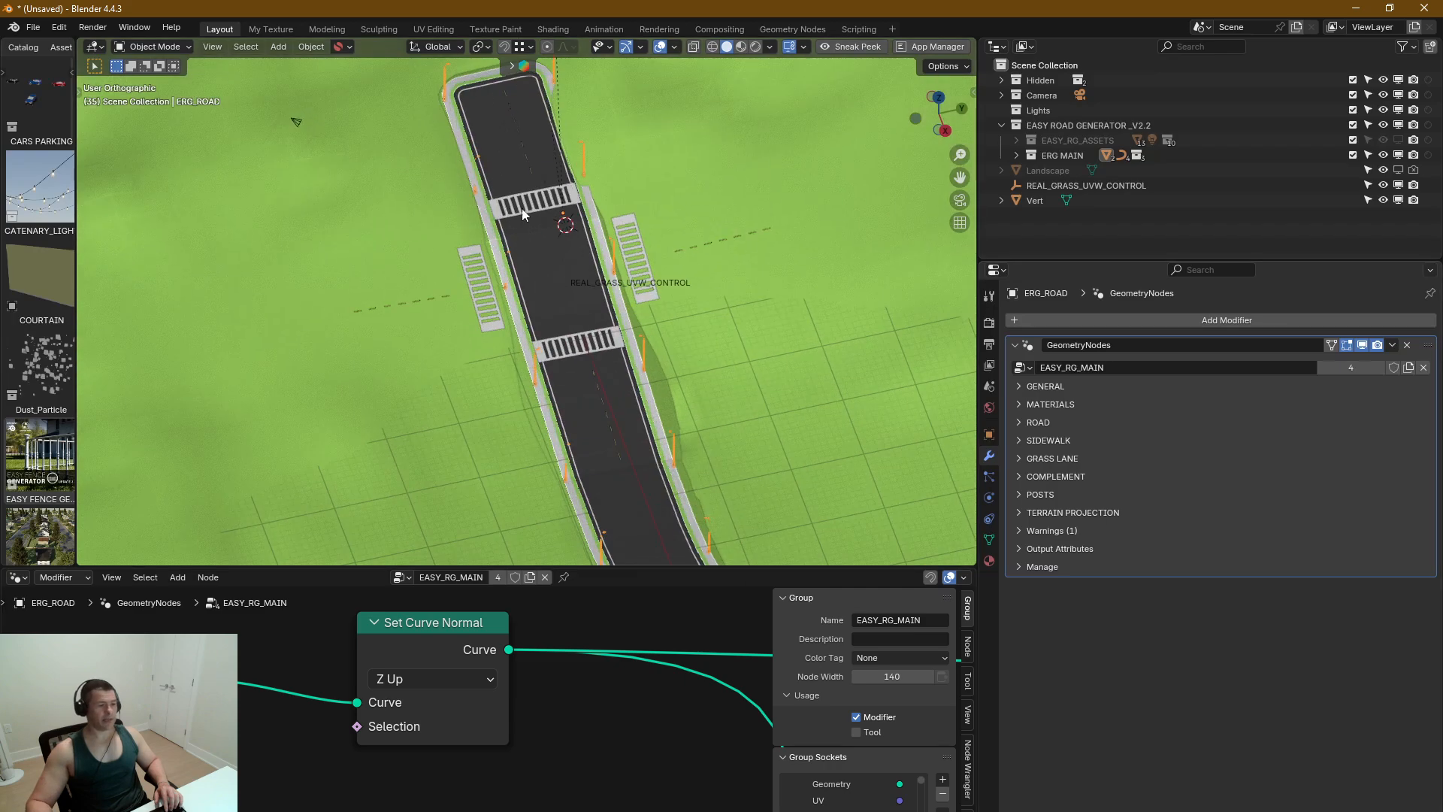
{"action": "mouse_move", "coordinate": [522, 208]}
{"action": "middle_mouse_down"}
{"action": "mouse_move", "coordinate": [529, 162]}
{"action": "mouse_move", "coordinate": [530, 205]}
{"action": "middle_mouse_up"}
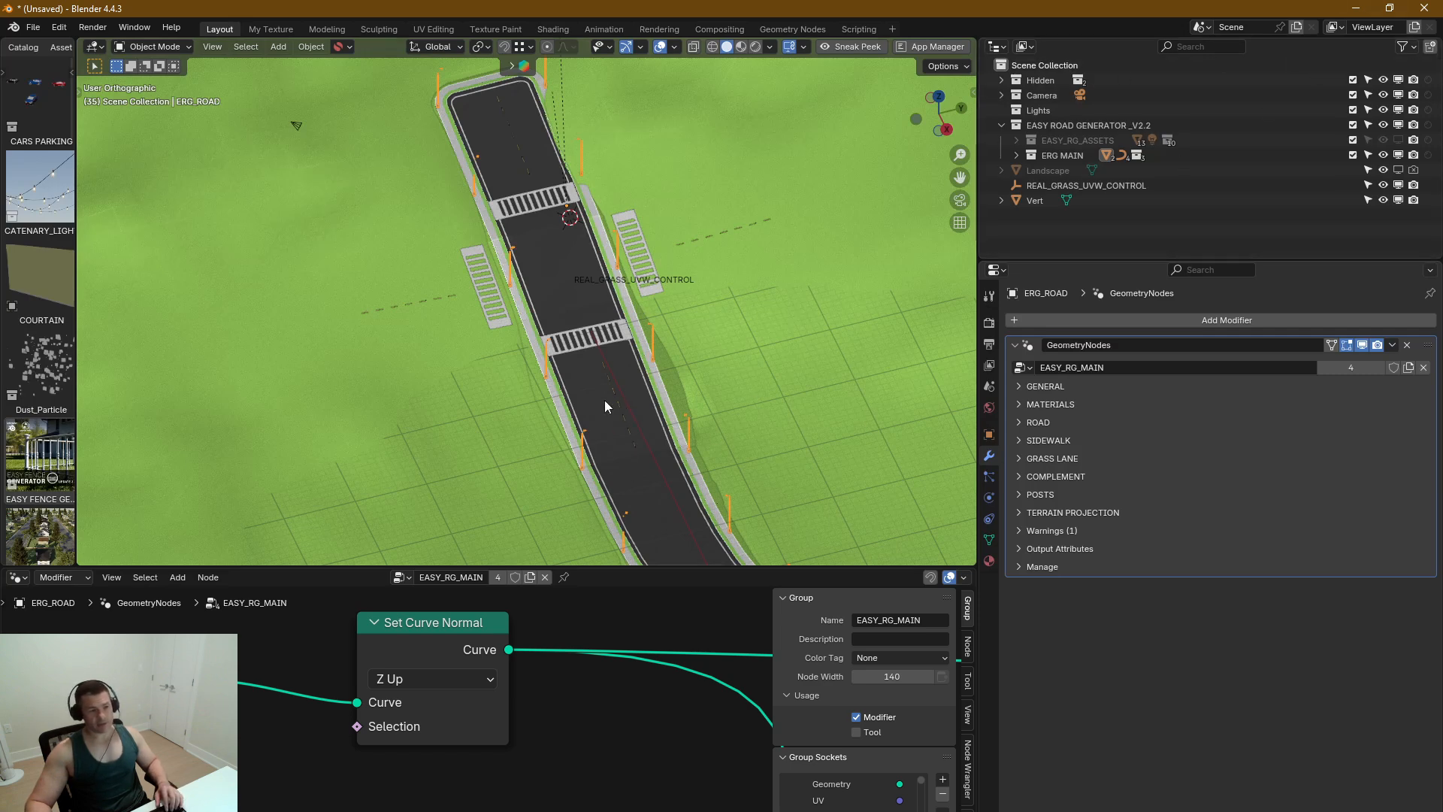
{"action": "middle_click_drag", "start_coordinate": [596, 218], "coordinate": [580, 304], "text": "alt"}
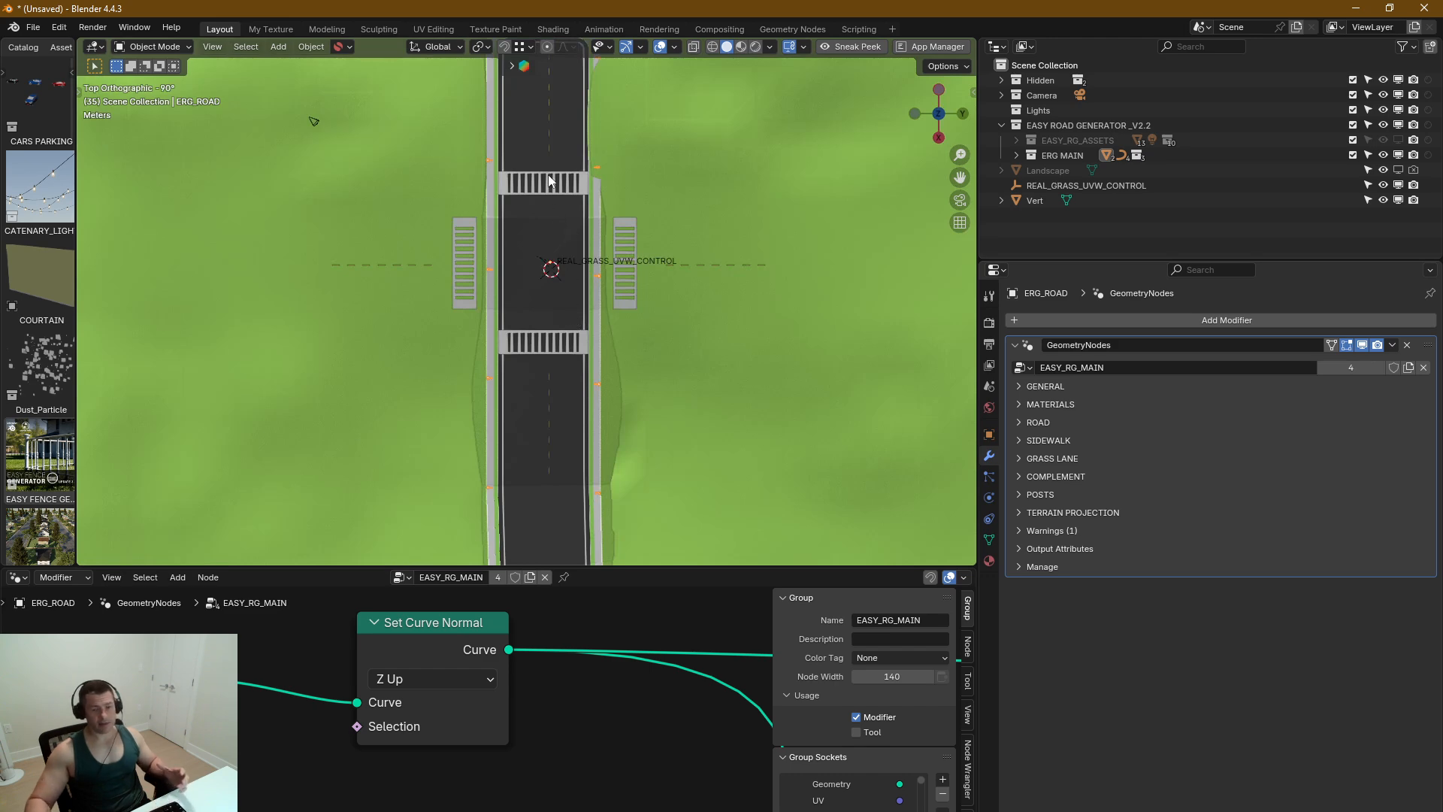
{"action": "scroll", "coordinate": [552, 195], "scroll_direction": "down", "scroll_amount": 10}
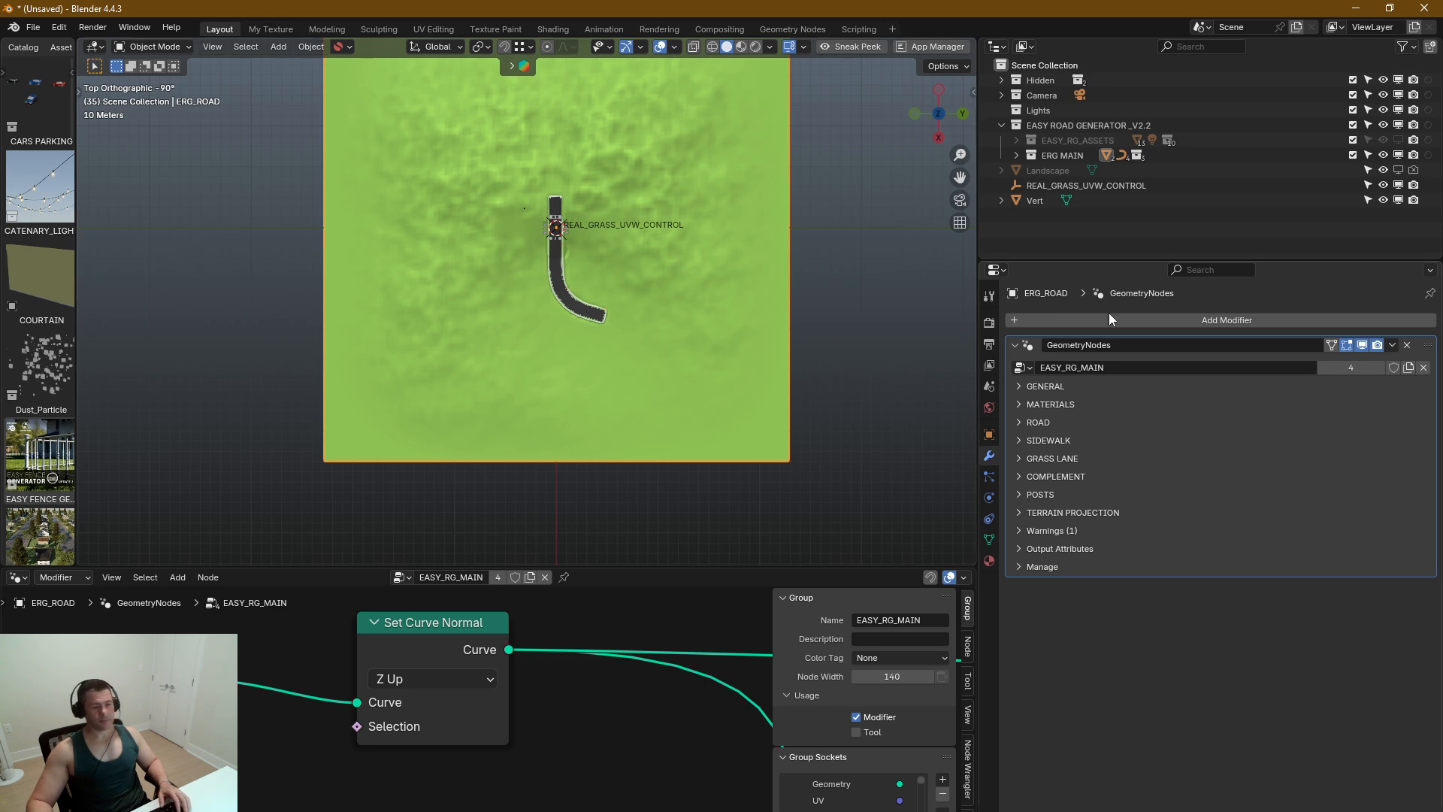
Step: Expand the TERRAIN PROJECTION settings of ERG_ROAD and turn terrain projection off
{"action": "left_click", "coordinate": [1019, 513]}
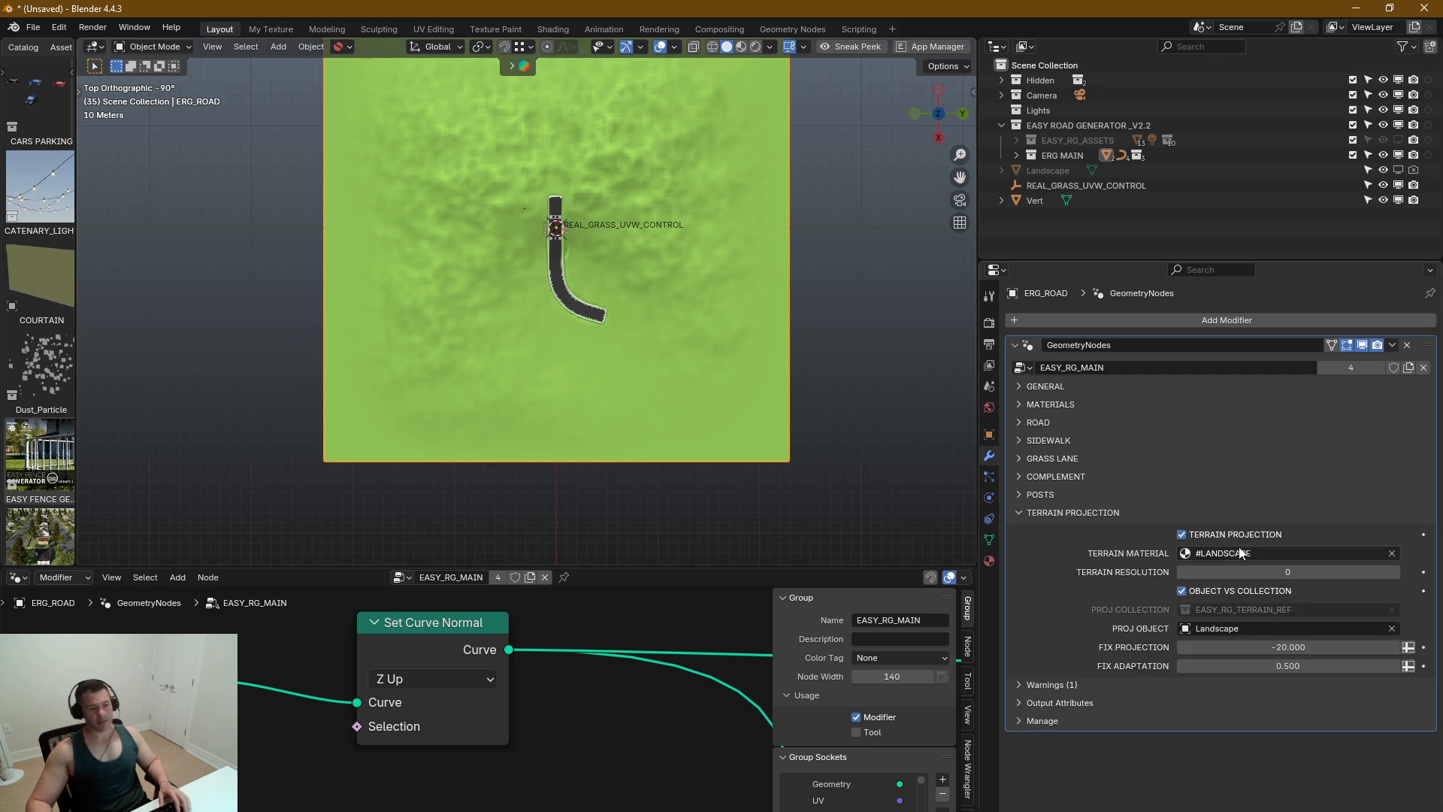
{"action": "left_click", "coordinate": [1182, 534]}
{"action": "scroll", "coordinate": [547, 243], "scroll_direction": "up", "scroll_amount": 3}
Step: Delete the curved extension from the ERG_ROAD mesh in Edit Mode, keeping only the straight section, and return to Object Mode
{"action": "key", "text": "Tab"}
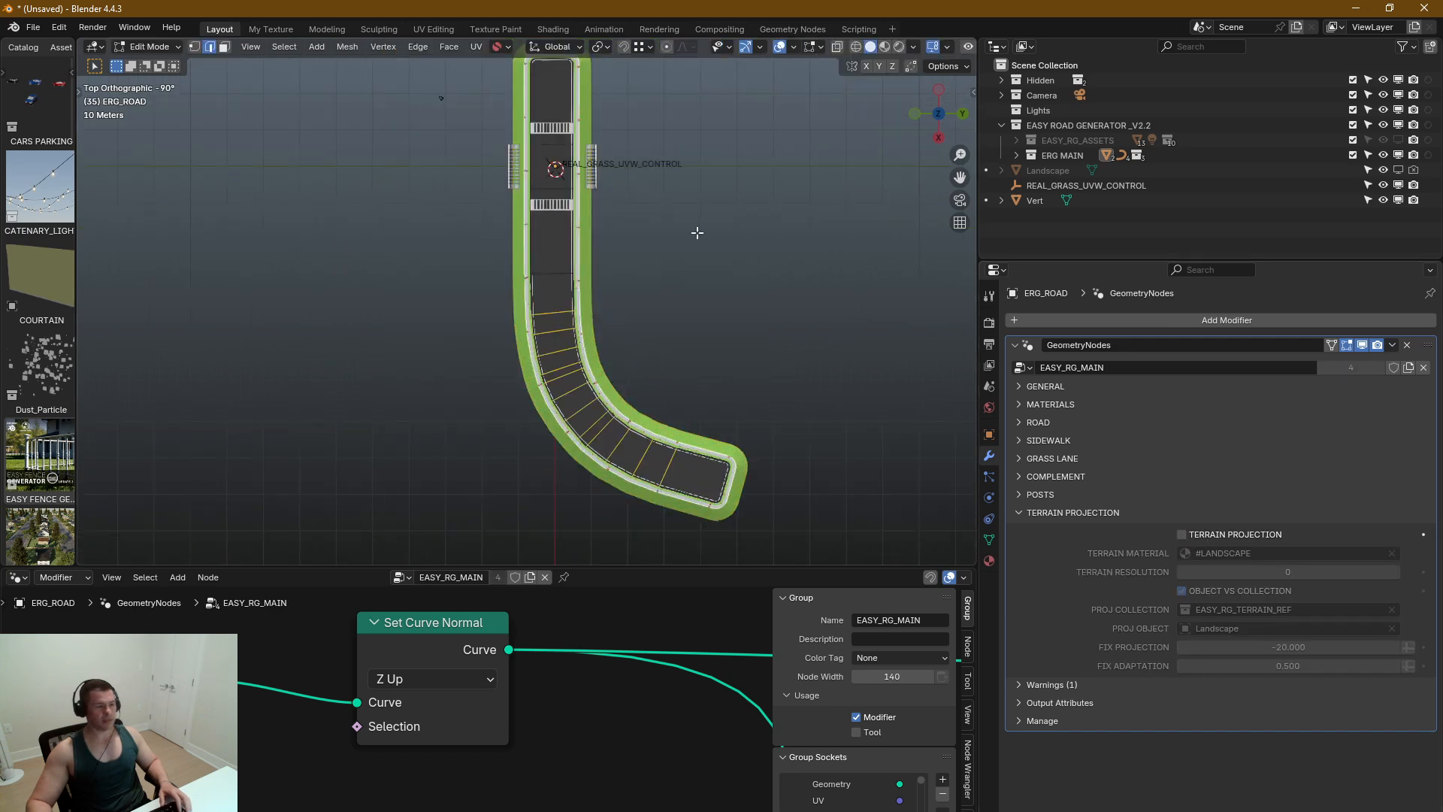
{"action": "left_click_drag", "start_coordinate": [917, 167], "coordinate": [768, 334]}
{"action": "left_click_drag", "start_coordinate": [897, 242], "coordinate": [327, 627]}
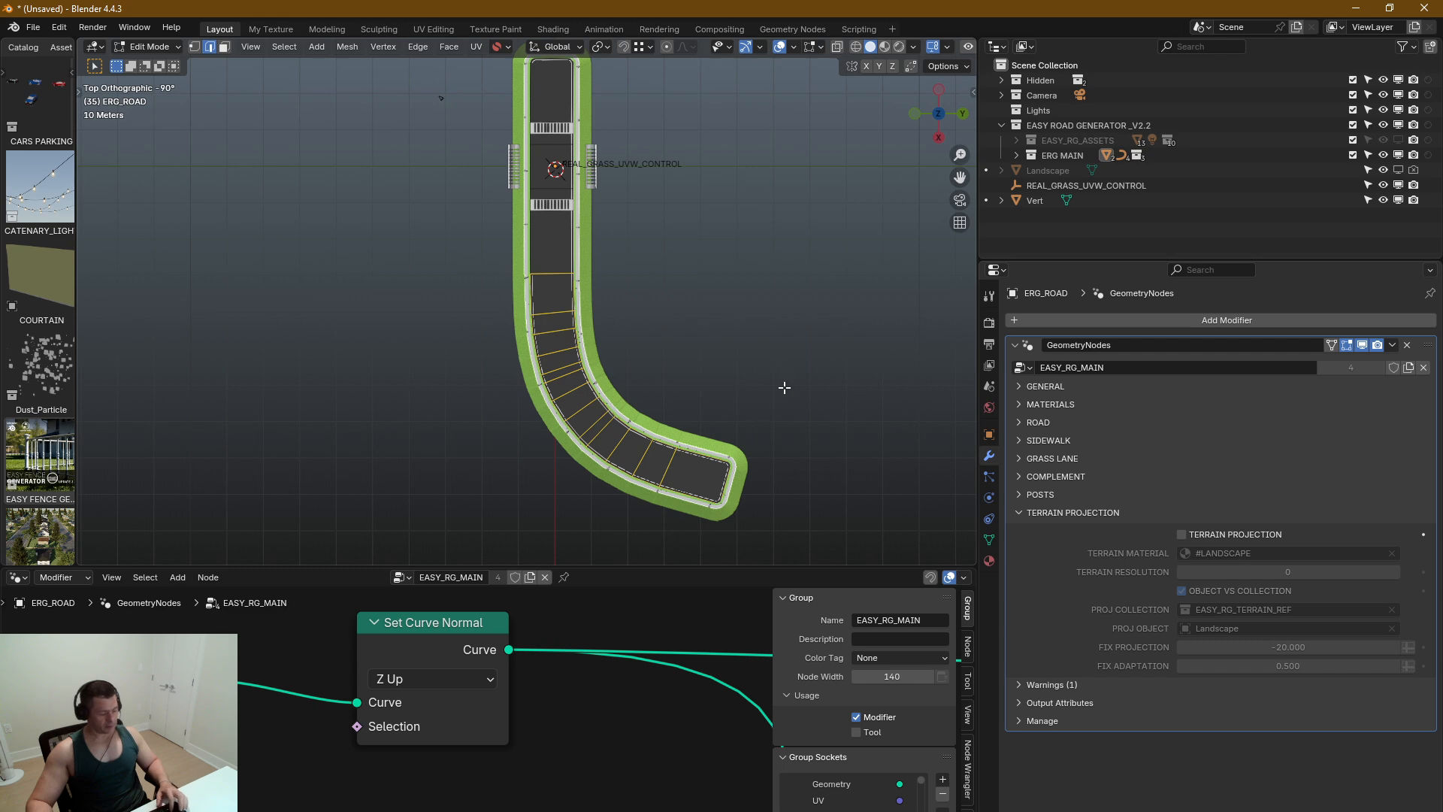
{"action": "key", "text": "x"}
{"action": "left_click", "coordinate": [780, 392]}
{"action": "key", "text": "Home"}
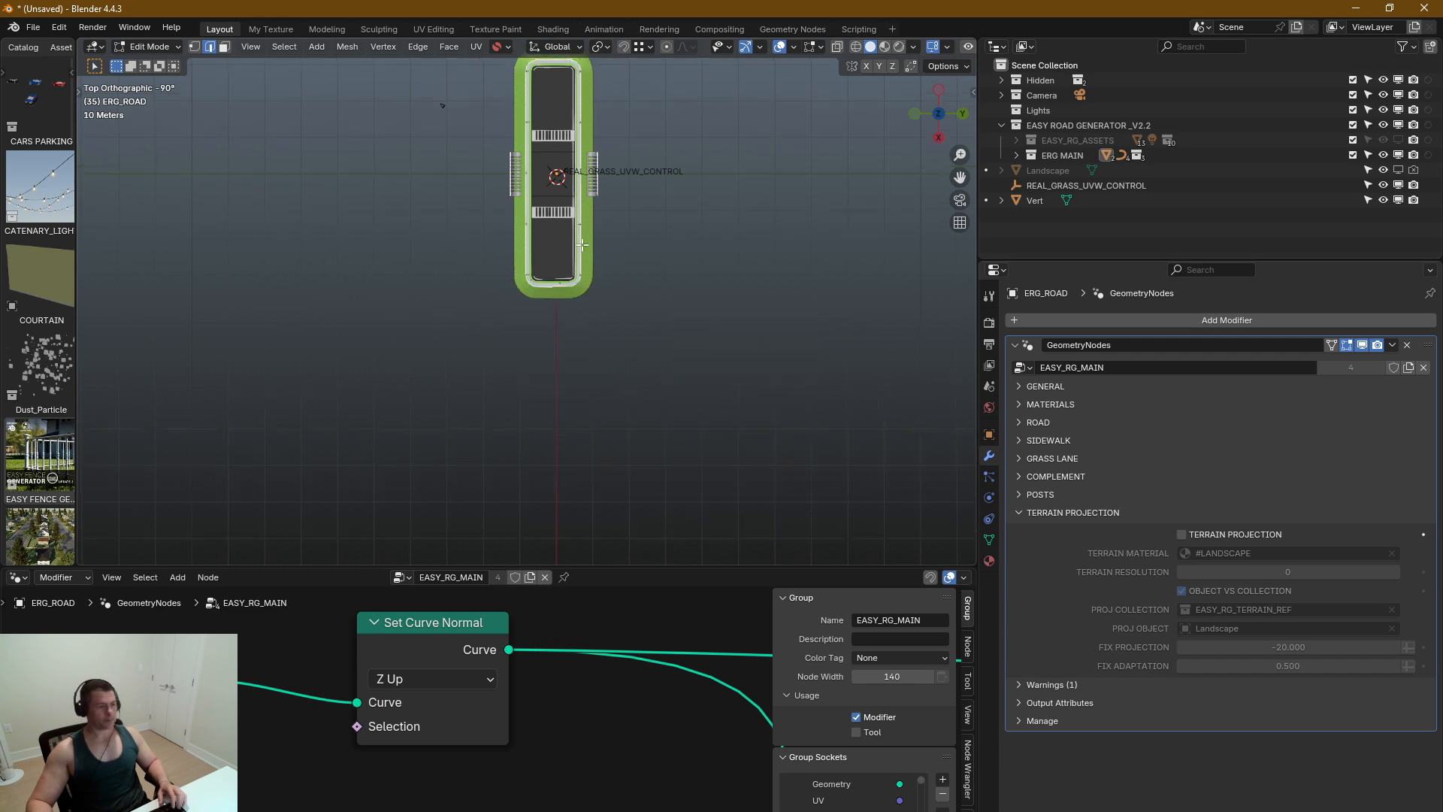
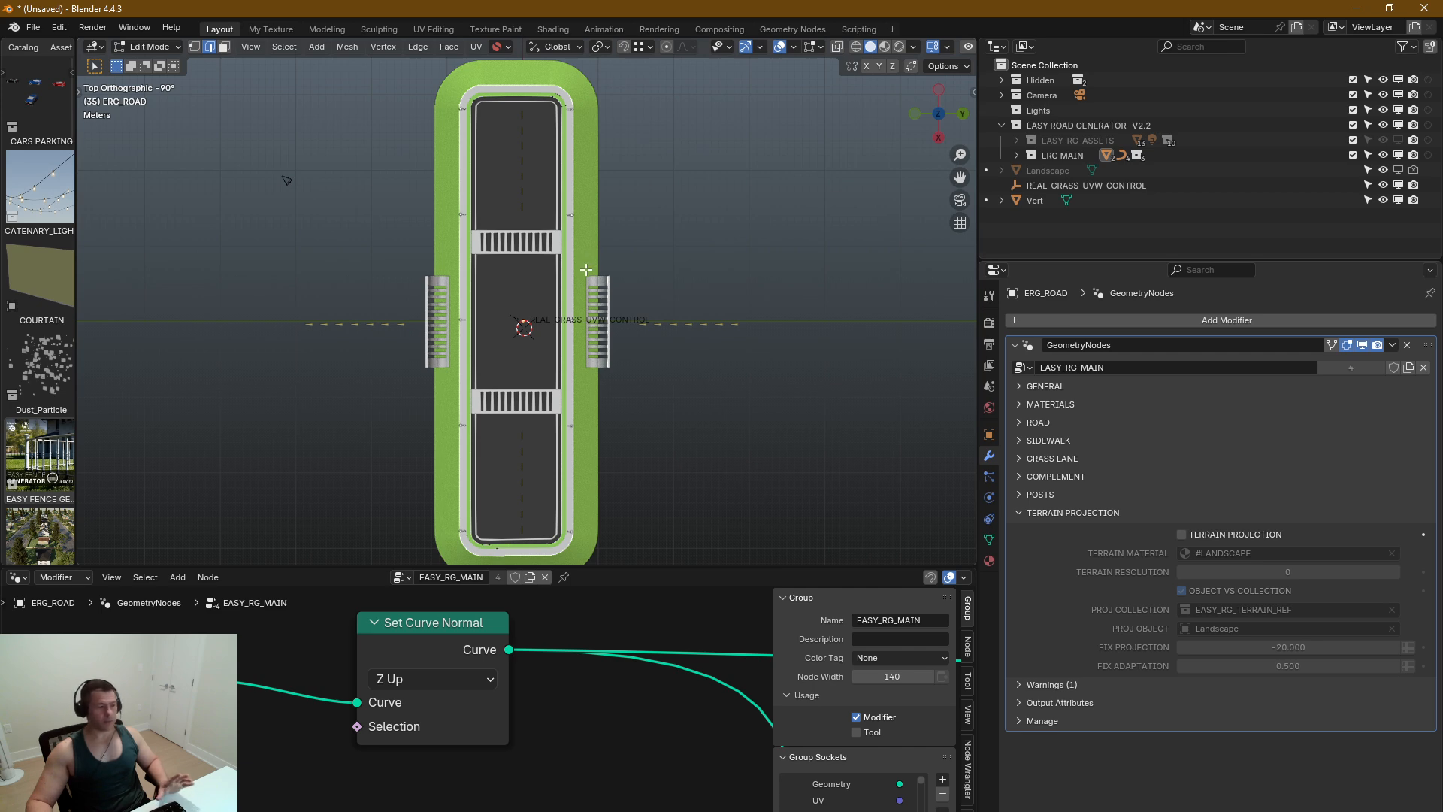
{"action": "scroll", "coordinate": [286, 181], "scroll_direction": "down", "scroll_amount": 2}
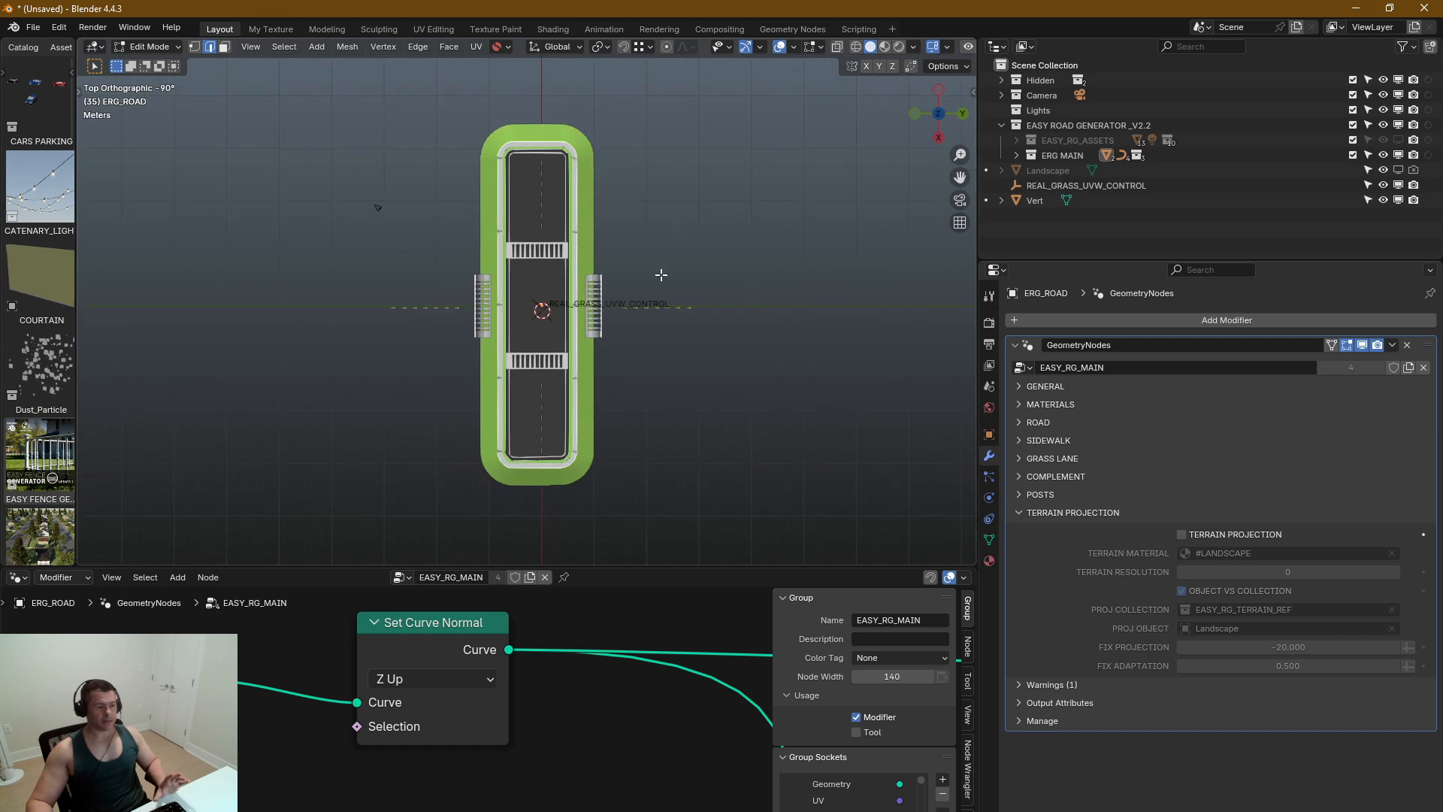
{"action": "key", "text": "Tab"}
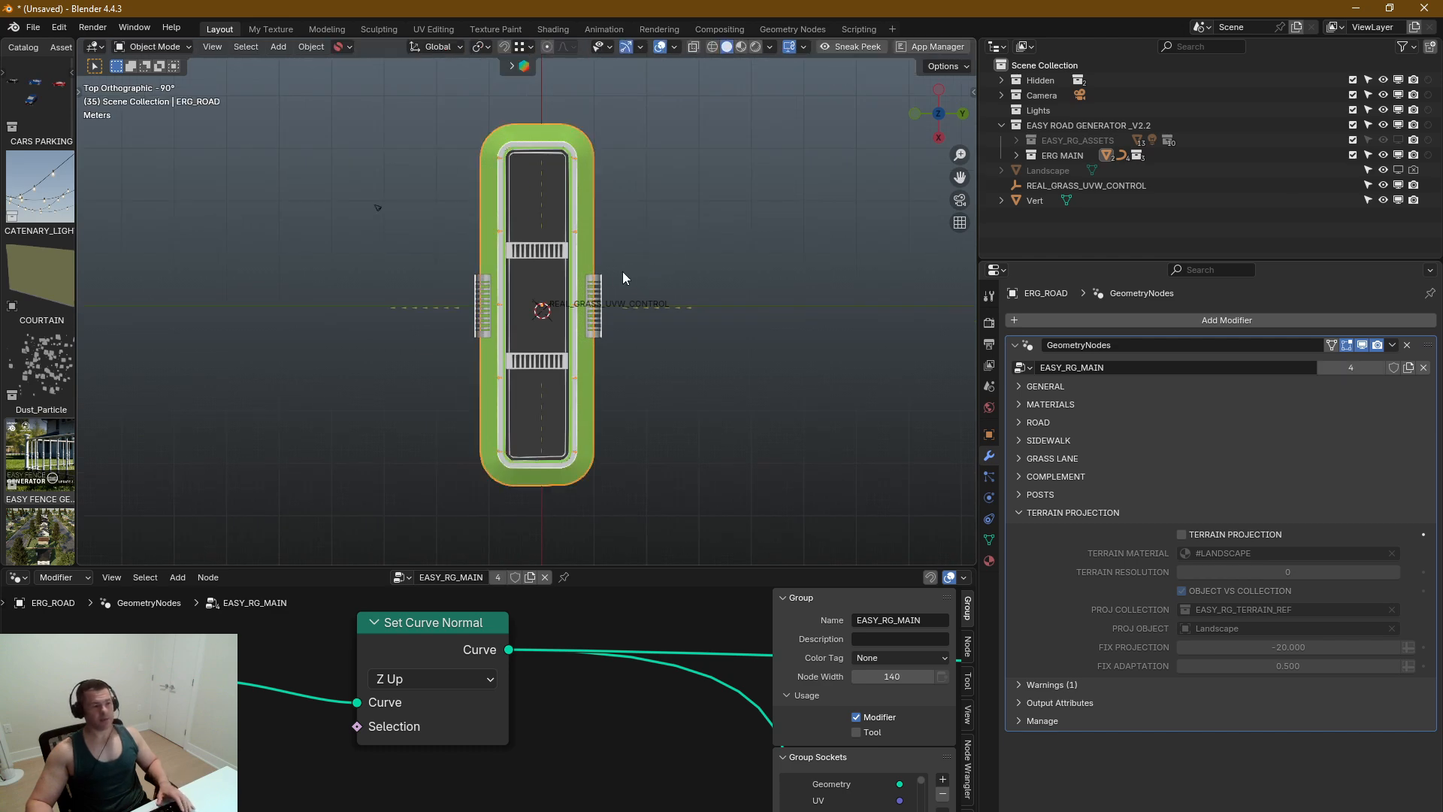
Step: Reselect ERG_ROAD and scale its remaining mesh along Y in Edit Mode into a wide rectangle
{"action": "left_click", "coordinate": [600, 284]}
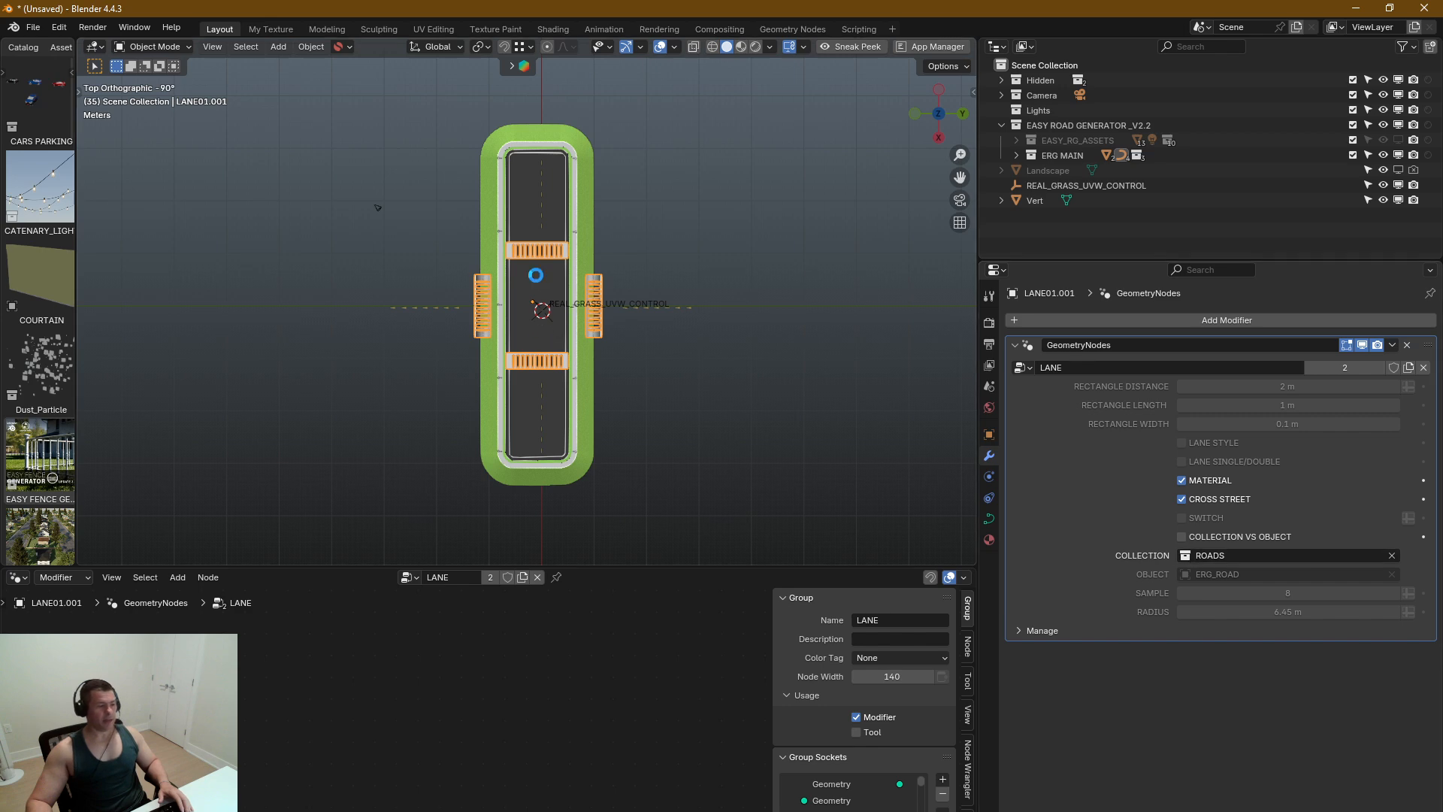
{"action": "left_click", "coordinate": [535, 275]}
{"action": "key", "text": "Tab"}
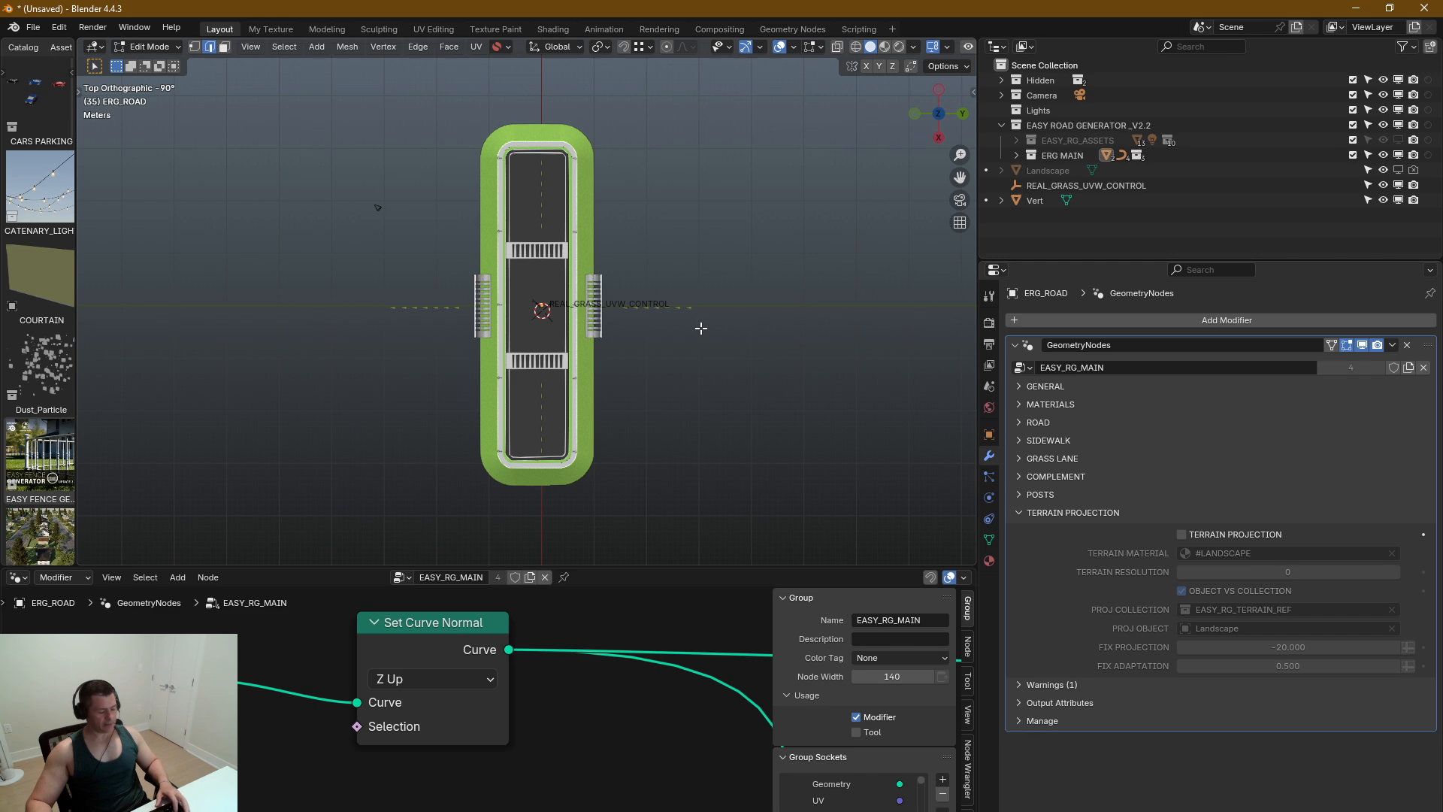
{"action": "key", "text": "s"}
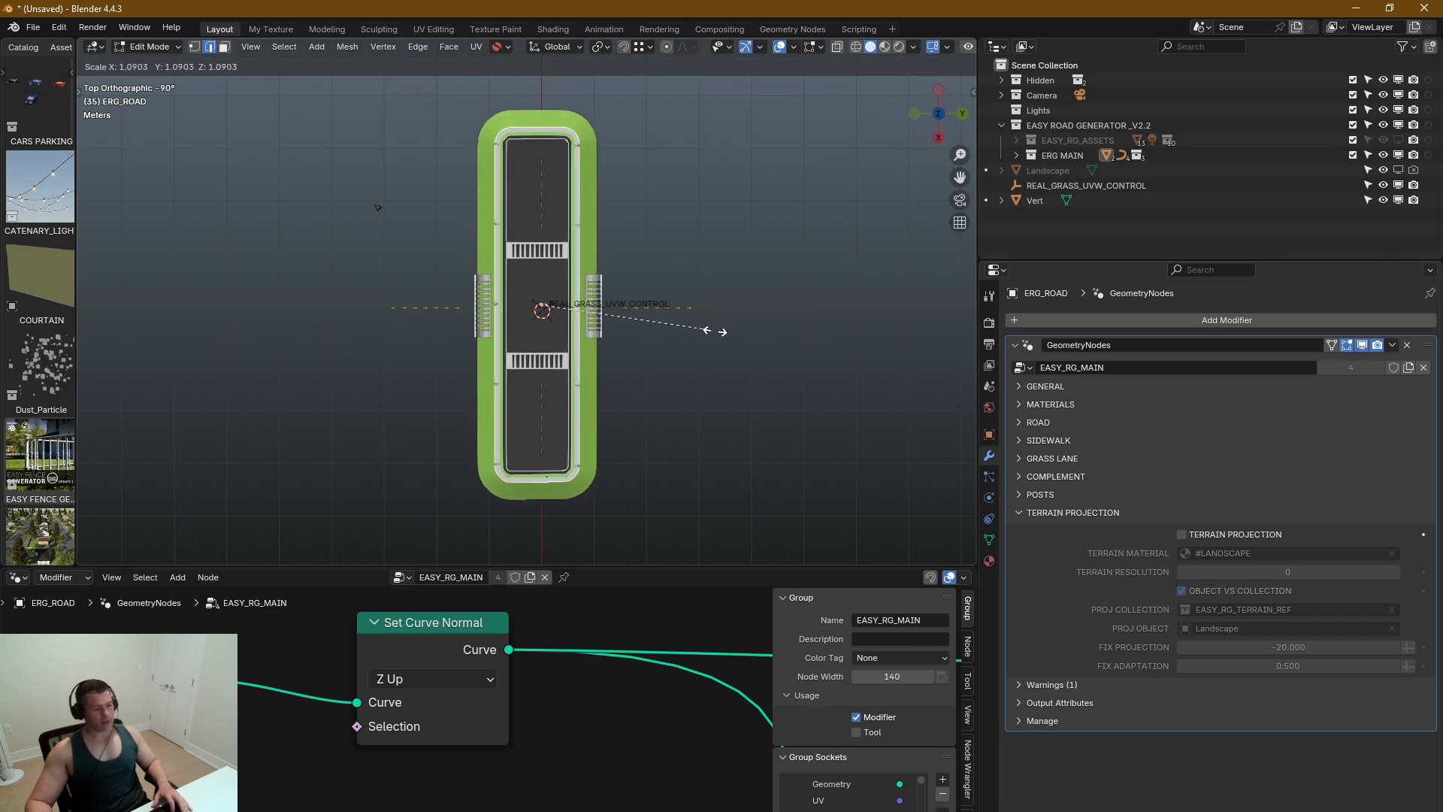
{"action": "key", "text": "y"}
{"action": "left_click", "coordinate": [197, 425]}
{"action": "scroll", "coordinate": [571, 337], "scroll_direction": "down", "scroll_amount": 3}
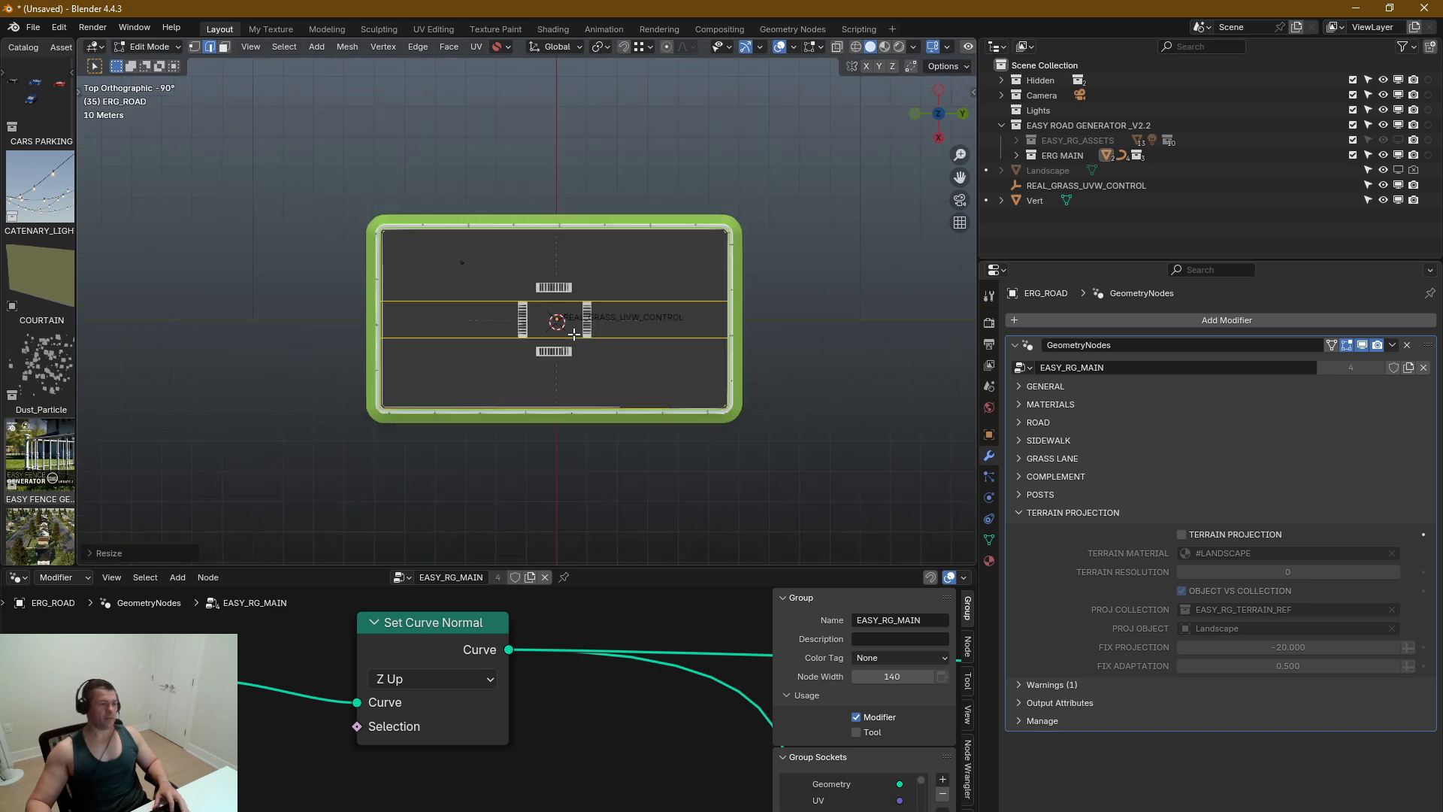
Step: Enlarge the ERG_ROAD rectangle along X and then Y by about 1.3, and return to Object Mode
{"action": "key", "text": "s"}
{"action": "key", "text": "x"}
{"action": "left_click", "coordinate": [635, 161]}
{"action": "key", "text": "s"}
{"action": "key", "text": "y"}
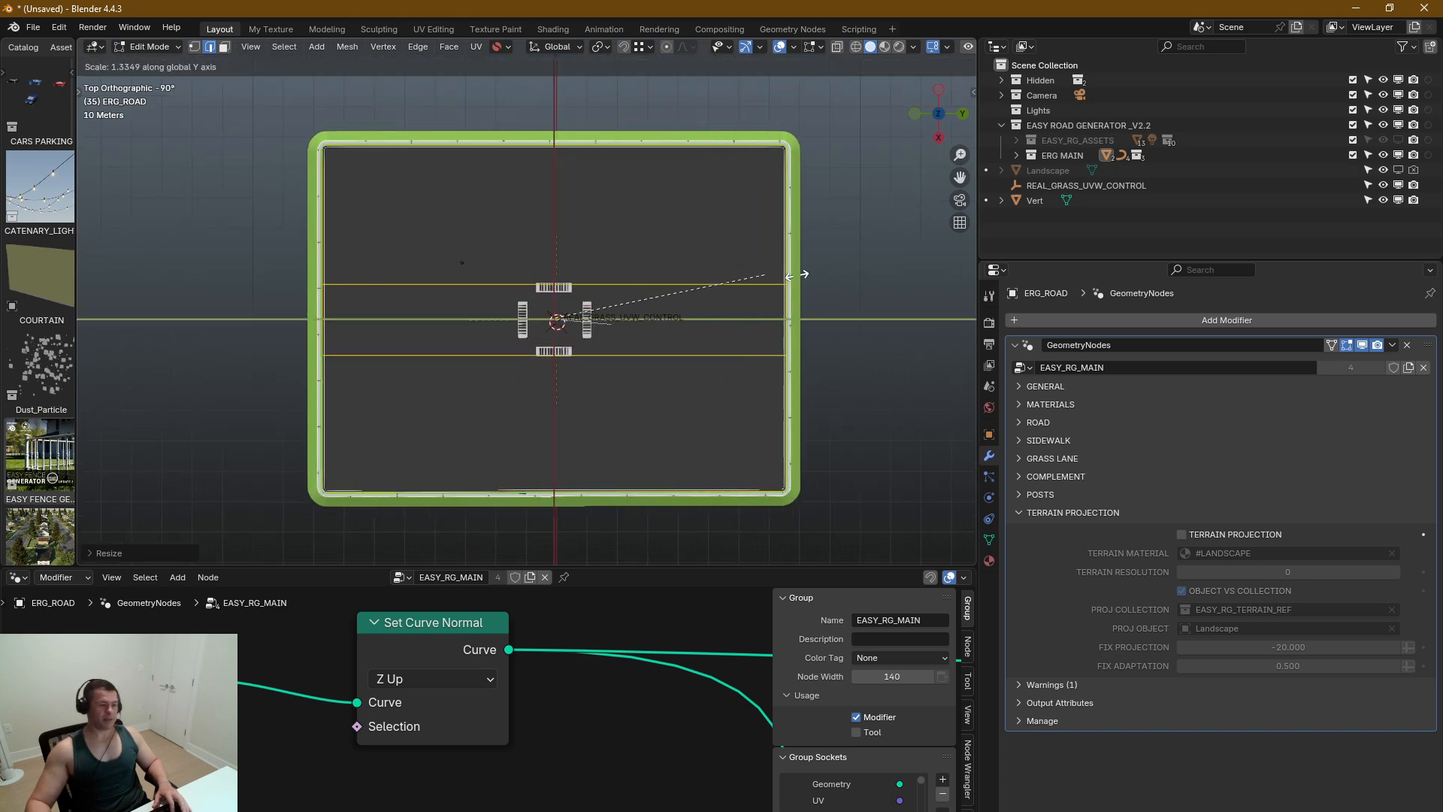
{"action": "left_click", "coordinate": [790, 283]}
{"action": "middle_click_drag", "start_coordinate": [790, 283], "coordinate": [679, 360]}
{"action": "key", "text": "Tab"}
{"action": "scroll", "coordinate": [675, 275], "scroll_direction": "up", "scroll_amount": 3}
{"action": "middle_click_drag", "start_coordinate": [675, 275], "coordinate": [710, 224]}
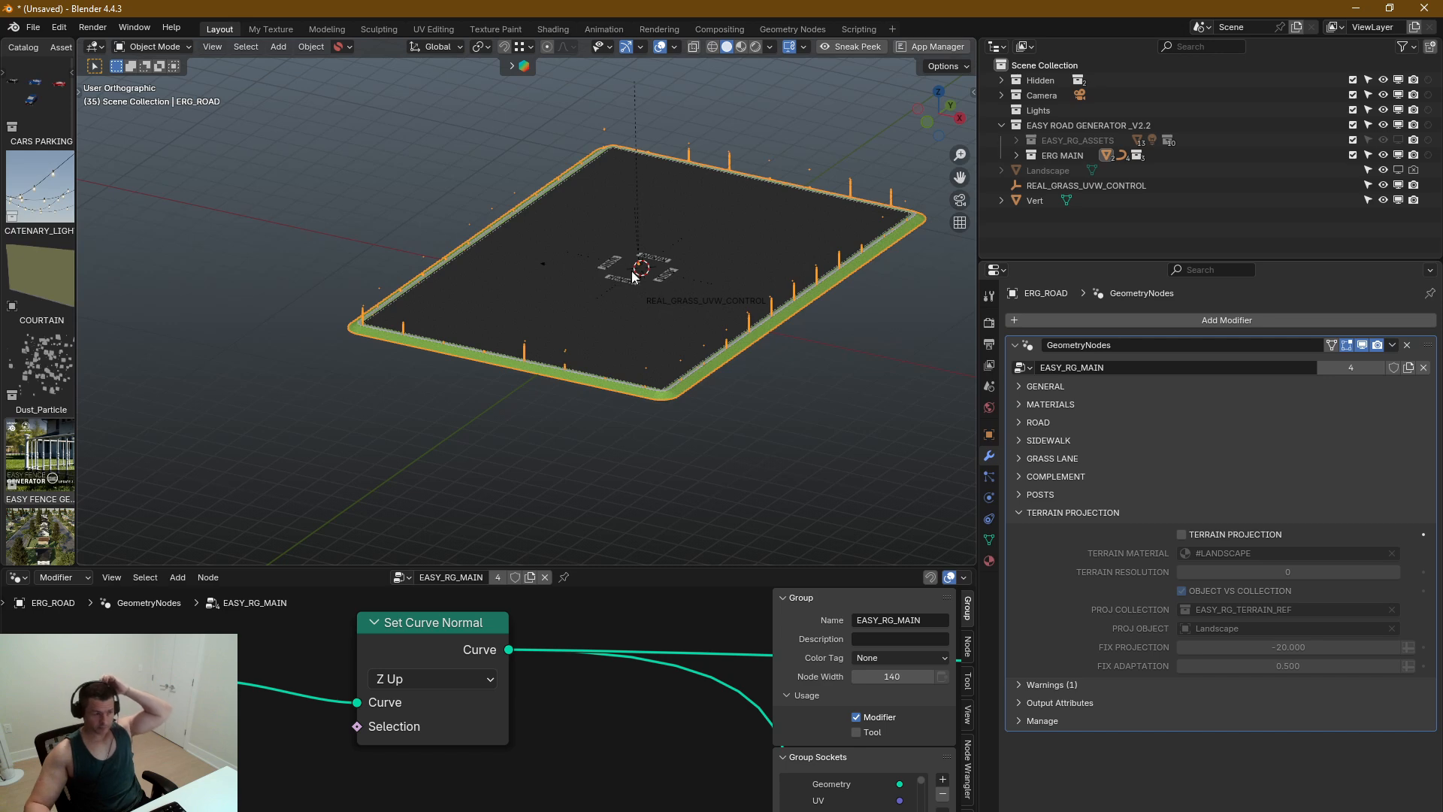
{"action": "middle_click_drag", "start_coordinate": [632, 277], "coordinate": [702, 309], "text": "alt"}
{"action": "scroll", "coordinate": [580, 457], "scroll_direction": "up", "scroll_amount": 4}
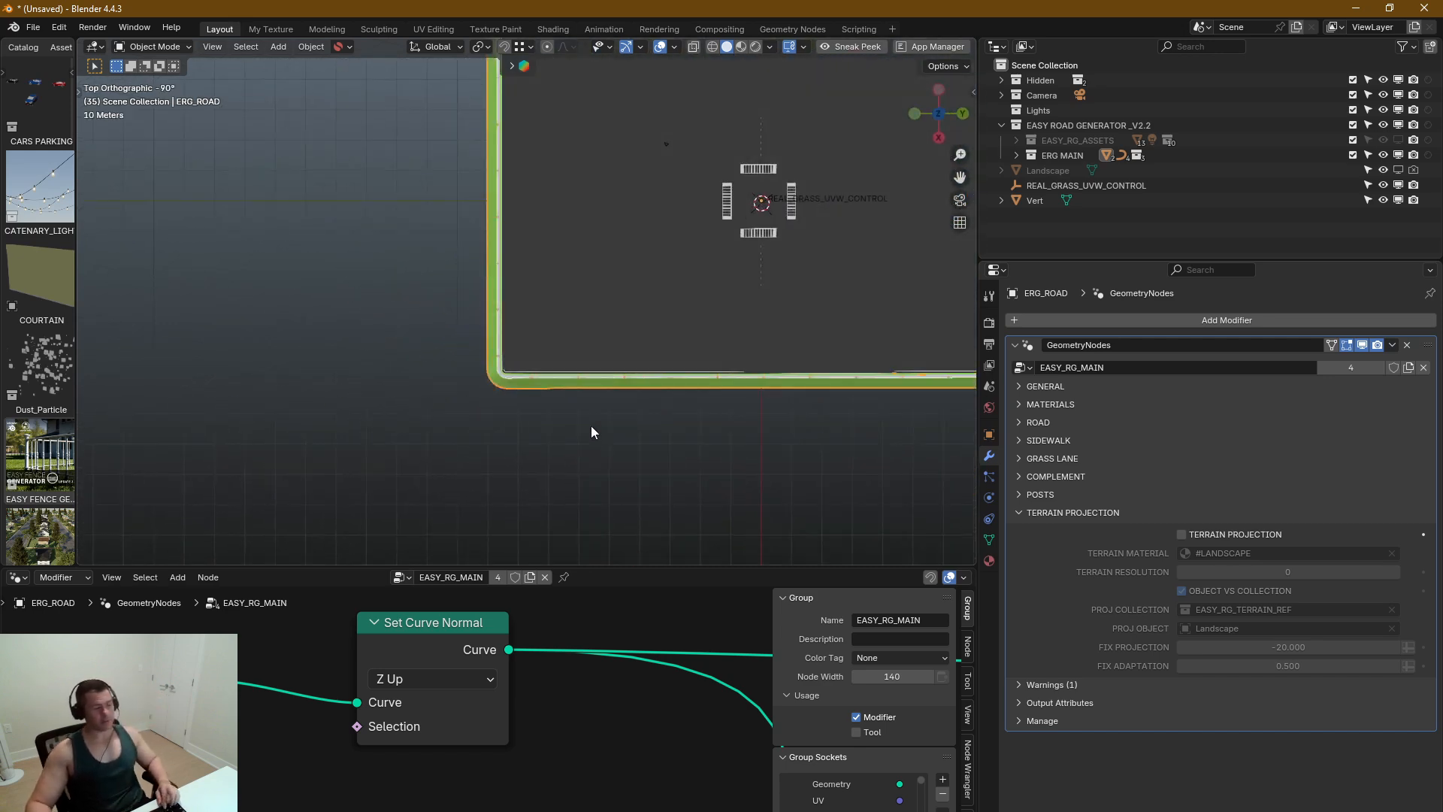
Step: Reenter Edit Mode on ERG_ROAD and dissolve the two inner edges crossing the rectangle
{"action": "key", "text": "KP_Decimal"}
{"action": "key", "text": "Tab"}
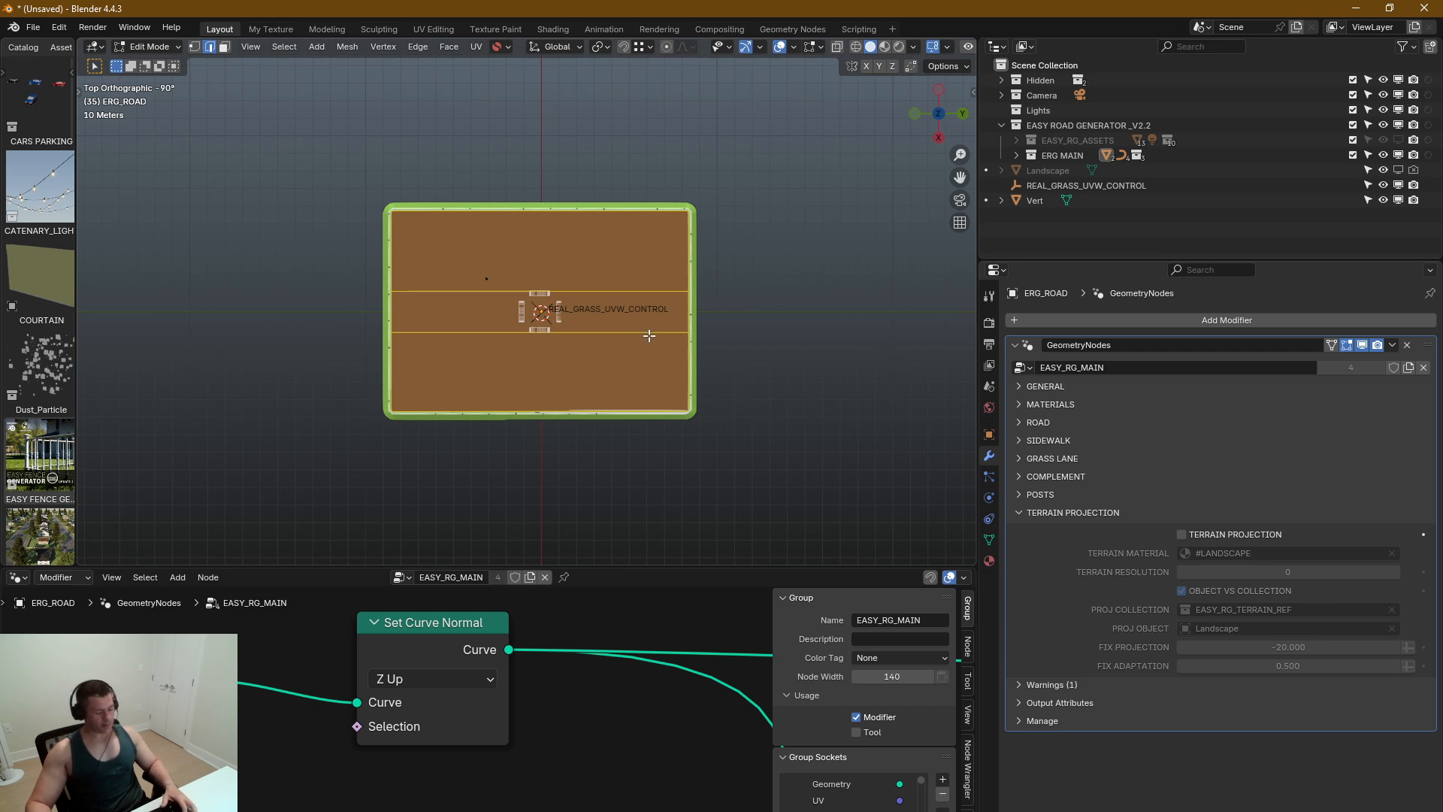
{"action": "left_click", "coordinate": [649, 307]}
{"action": "left_click", "coordinate": [650, 292], "text": "shift"}
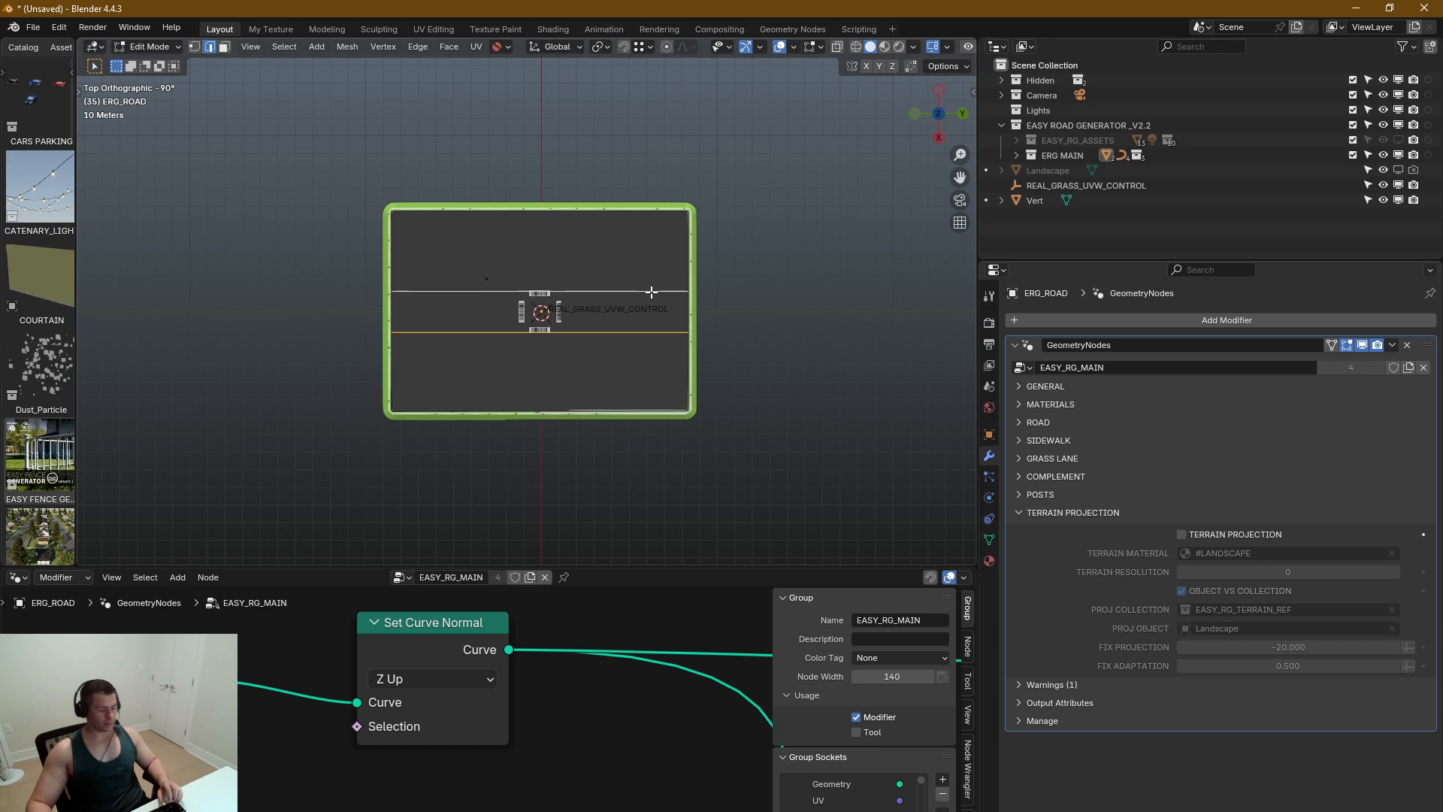
{"action": "key", "text": "ctrl+x"}
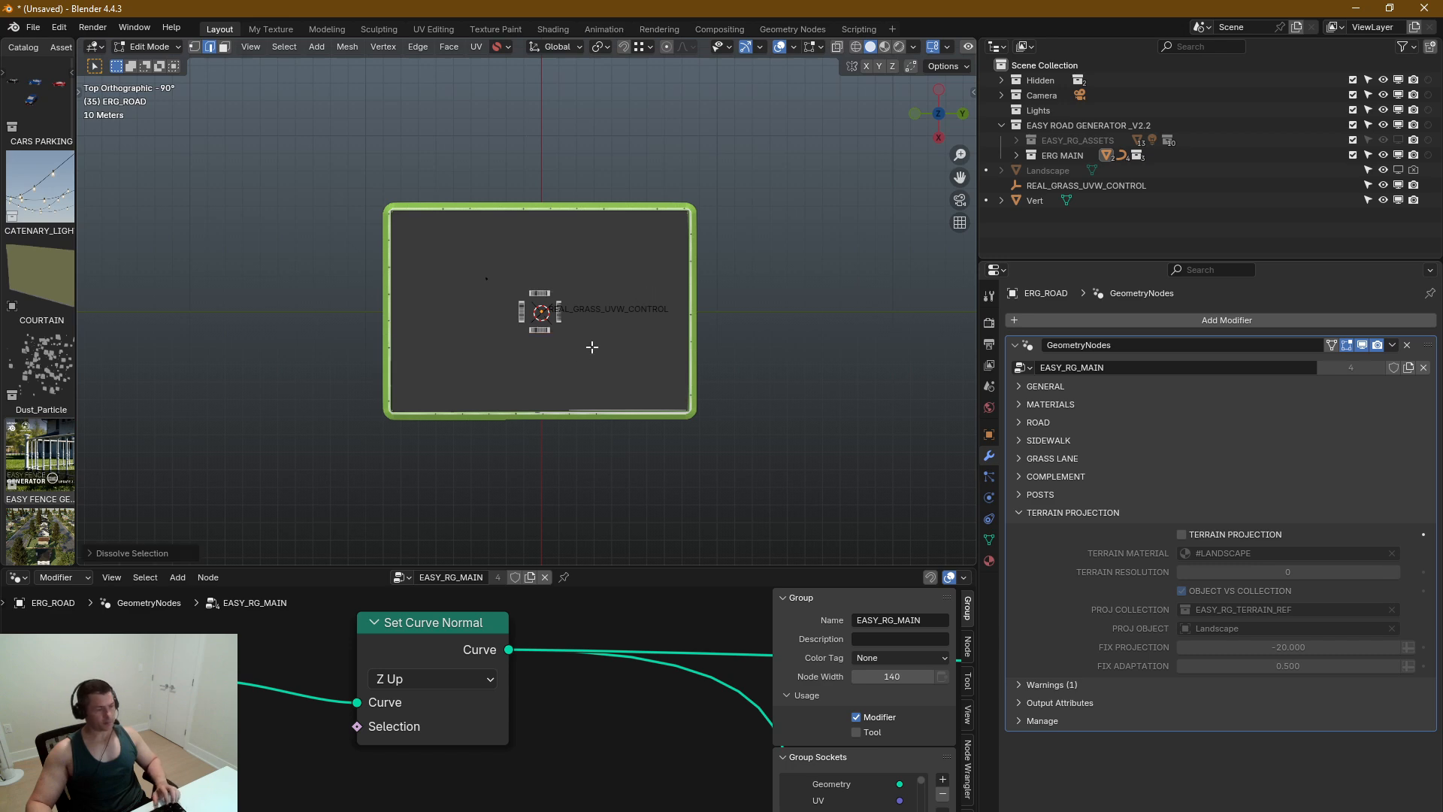
Step: Add a centred loop cut along X through the rectangle and scale it along X to about double, forming a hexagon
{"action": "key", "text": "ctrl+r"}
{"action": "left_click", "coordinate": [556, 393]}
{"action": "right_click", "coordinate": [556, 393]}
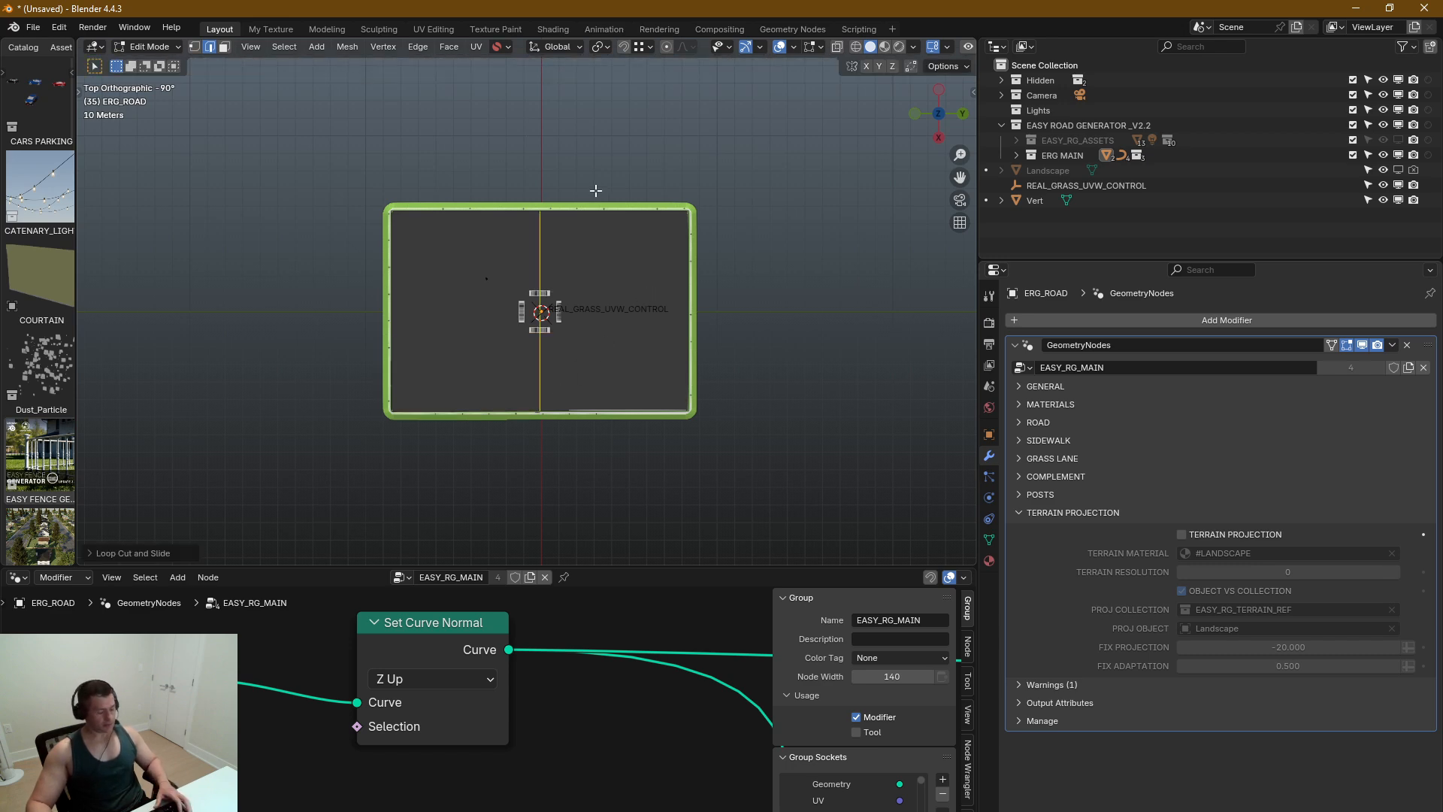
{"action": "key", "text": "s"}
{"action": "key", "text": "x"}
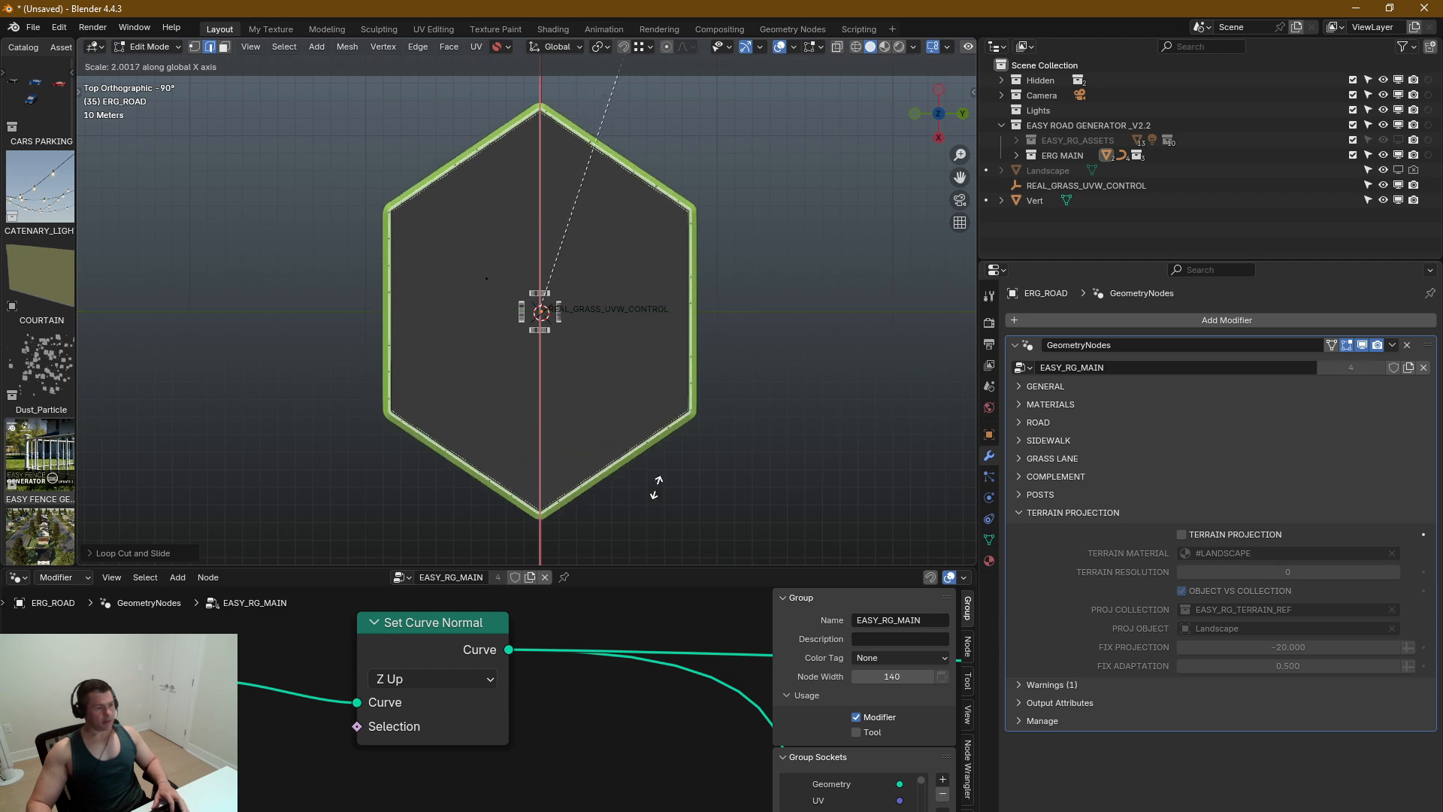
{"action": "left_click", "coordinate": [655, 500]}
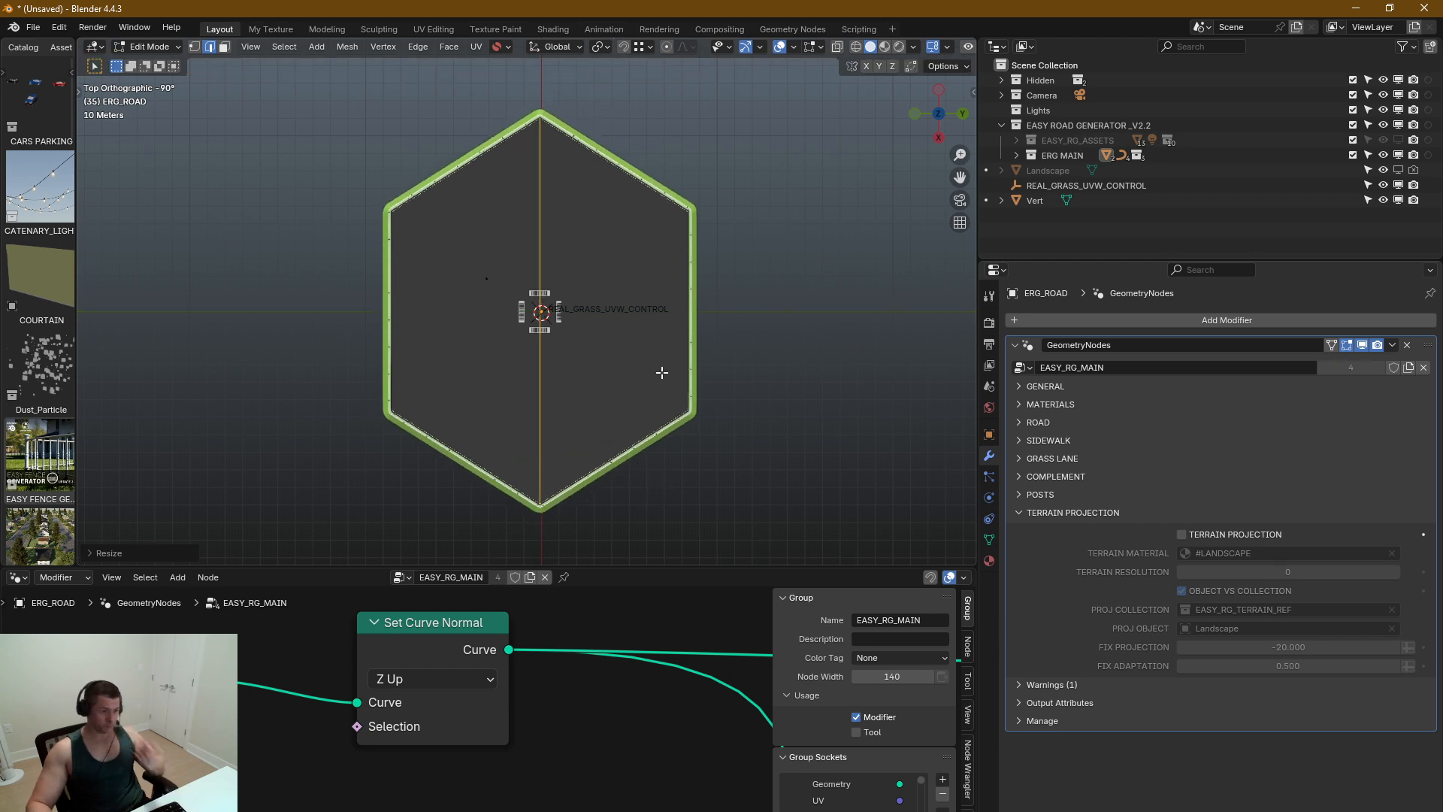
Step: Add a second centred loop cut across the hexagon and scale it along Y by about 1.2, forming an octagon
{"action": "key", "text": "ctrl+r"}
{"action": "left_click", "coordinate": [700, 306]}
{"action": "right_click", "coordinate": [699, 306]}
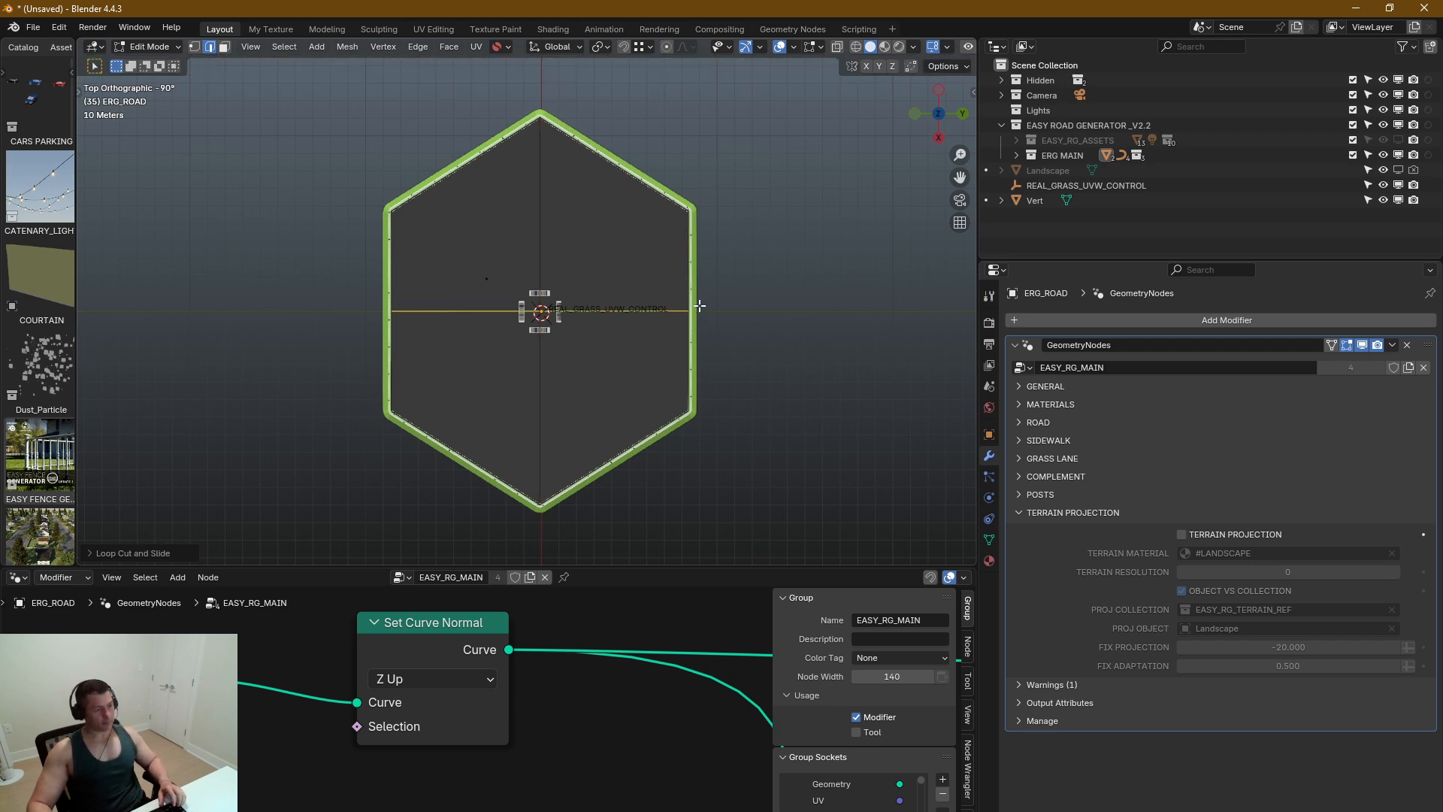
{"action": "key", "text": "s"}
{"action": "key", "text": "x"}
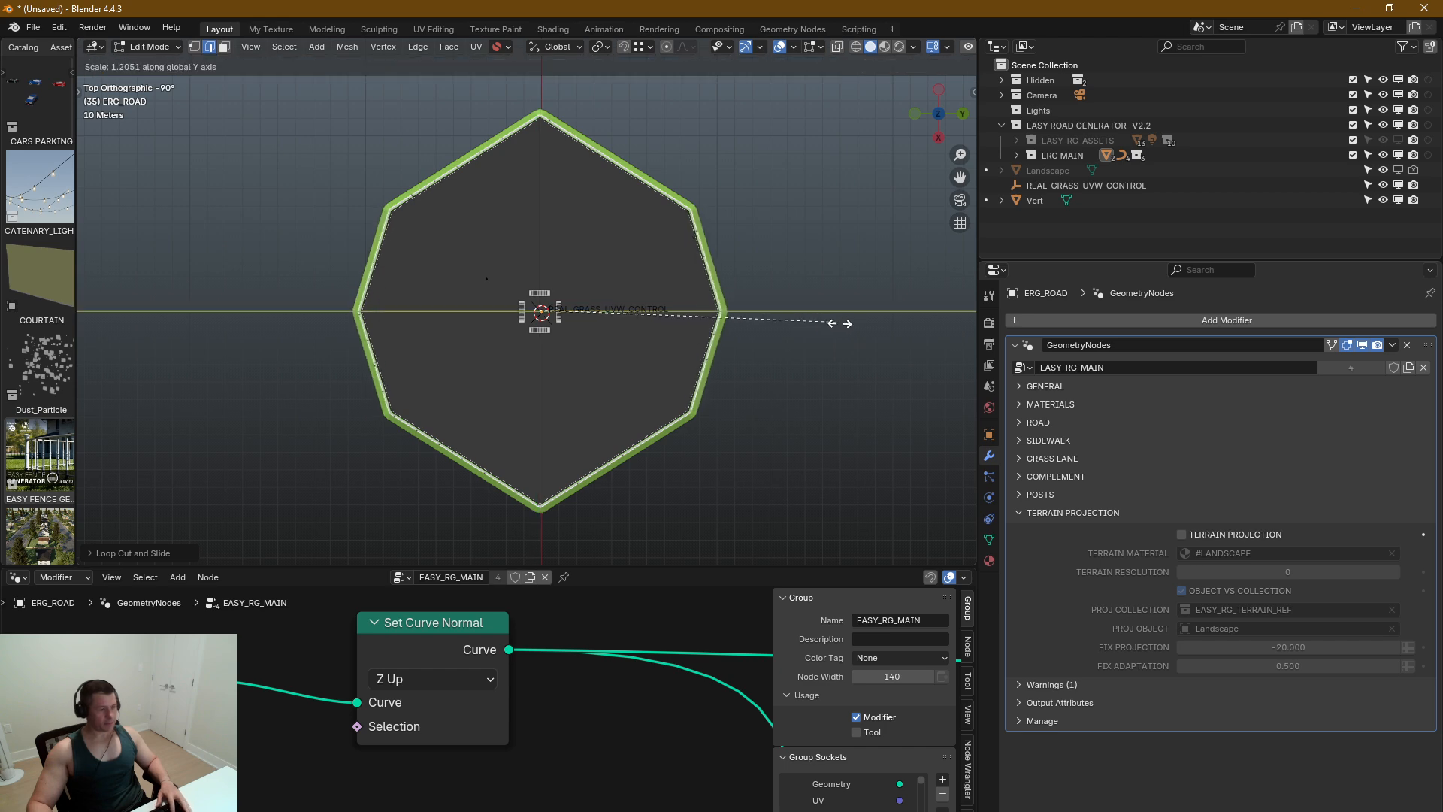
{"action": "left_click", "coordinate": [849, 328]}
{"action": "middle_click_drag", "start_coordinate": [793, 320], "coordinate": [822, 322], "text": "shift"}
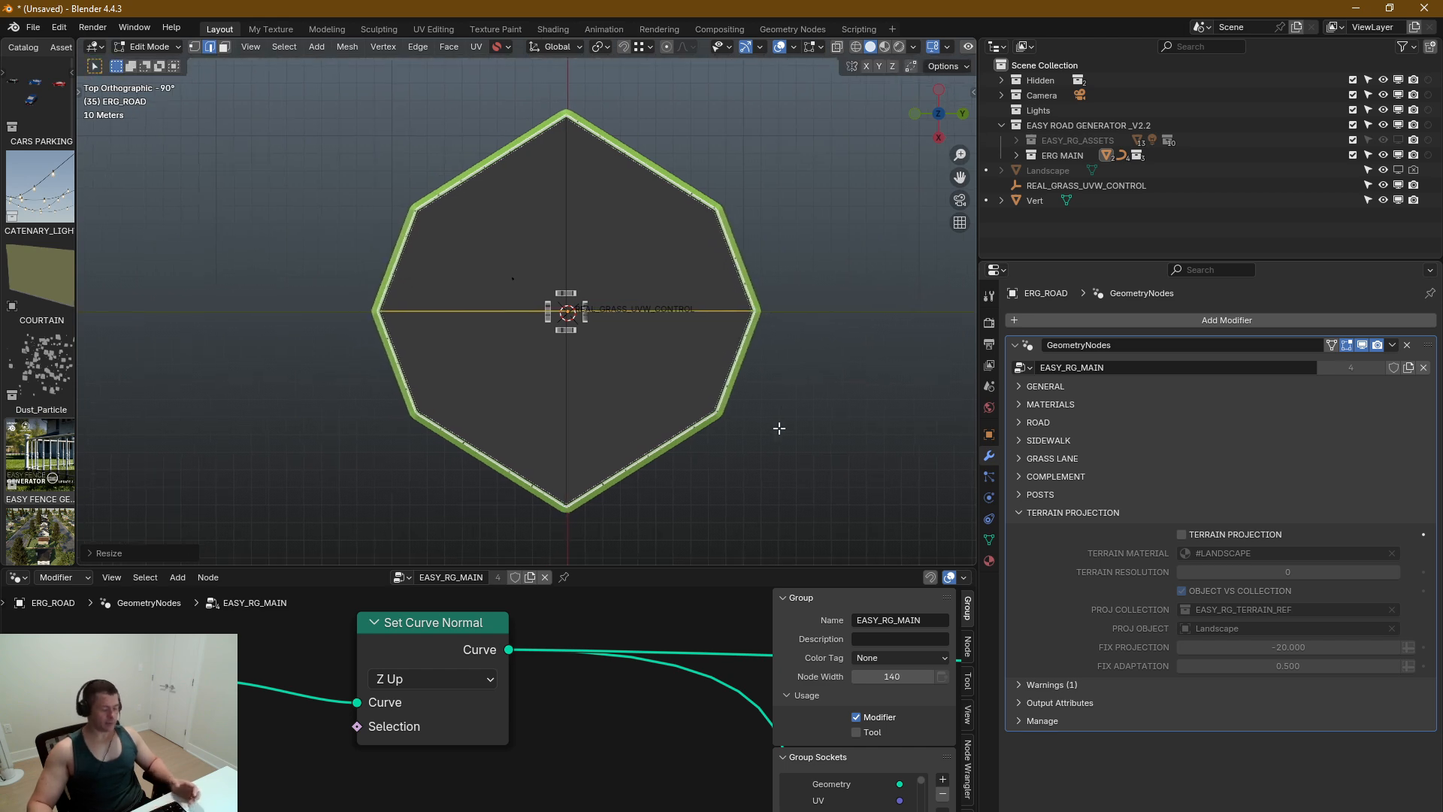
Step: Select the octagon's four diagonal corner vertices, spread them outward along X, and bevel them with 4 segments
{"action": "key", "text": "1"}
{"action": "left_click_drag", "start_coordinate": [782, 401], "coordinate": [710, 434]}
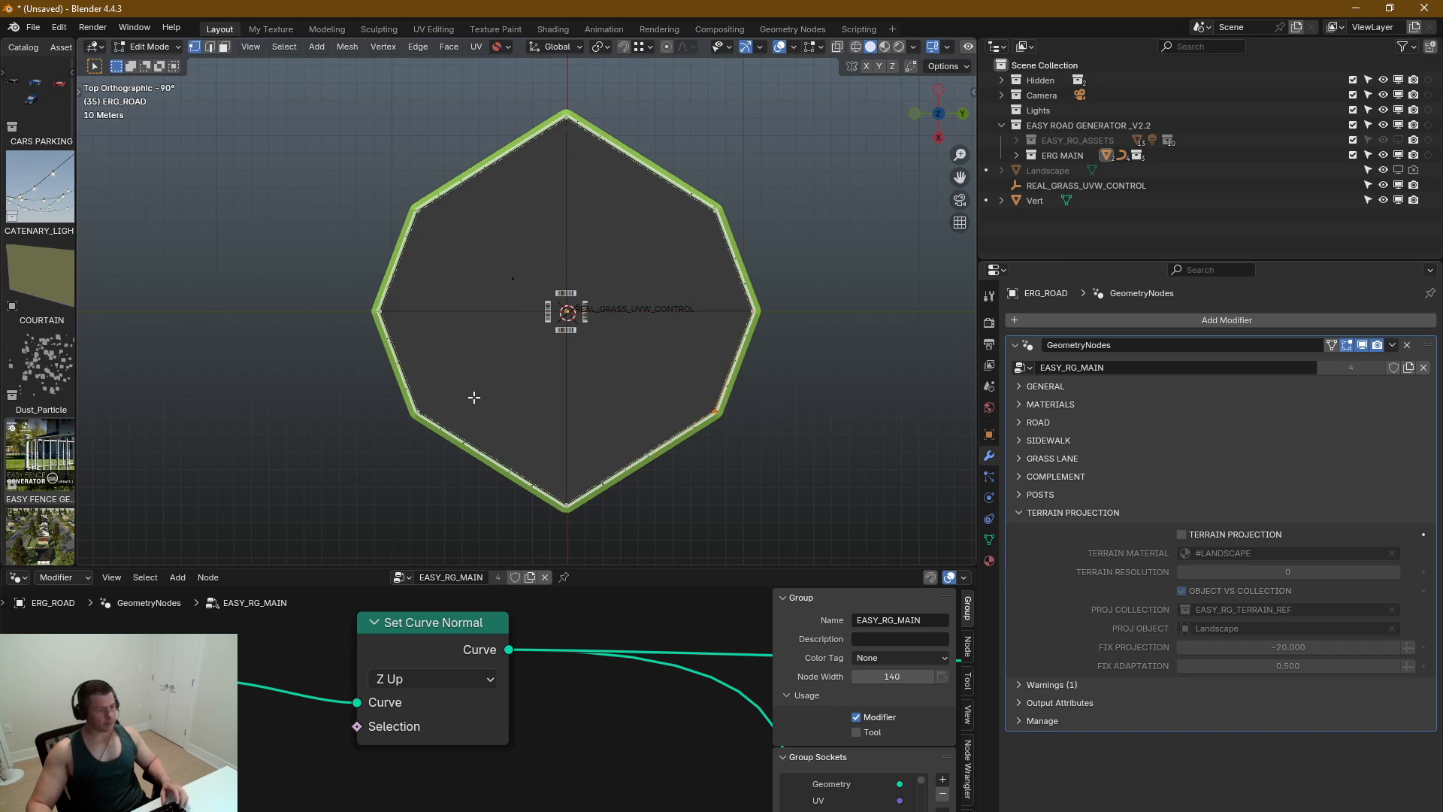
{"action": "left_click_drag", "start_coordinate": [474, 396], "coordinate": [363, 454], "text": "shift"}
{"action": "left_click_drag", "start_coordinate": [481, 175], "coordinate": [392, 212], "text": "shift"}
{"action": "left_click_drag", "start_coordinate": [757, 162], "coordinate": [686, 232], "text": "shift"}
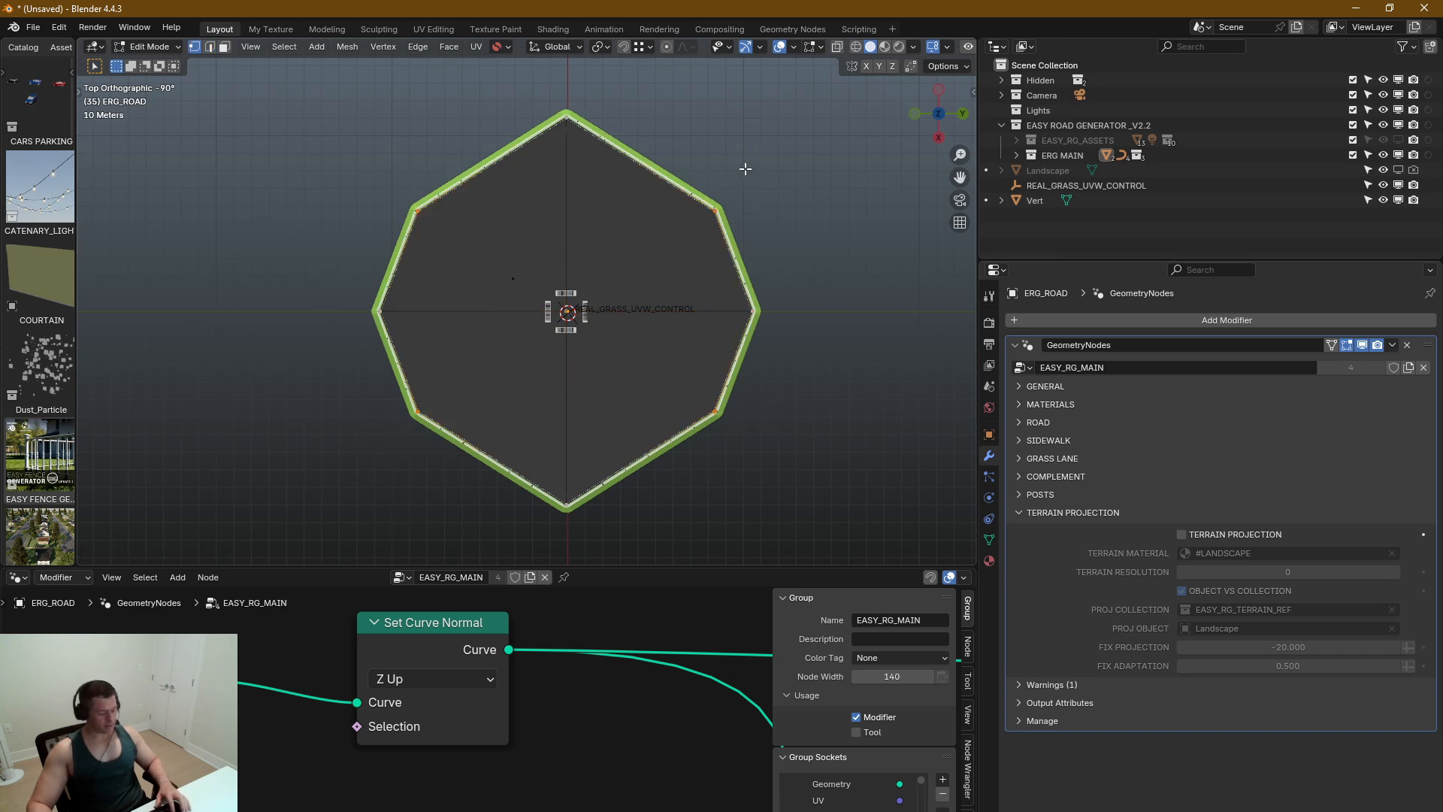
{"action": "key", "text": "s"}
{"action": "key", "text": "x"}
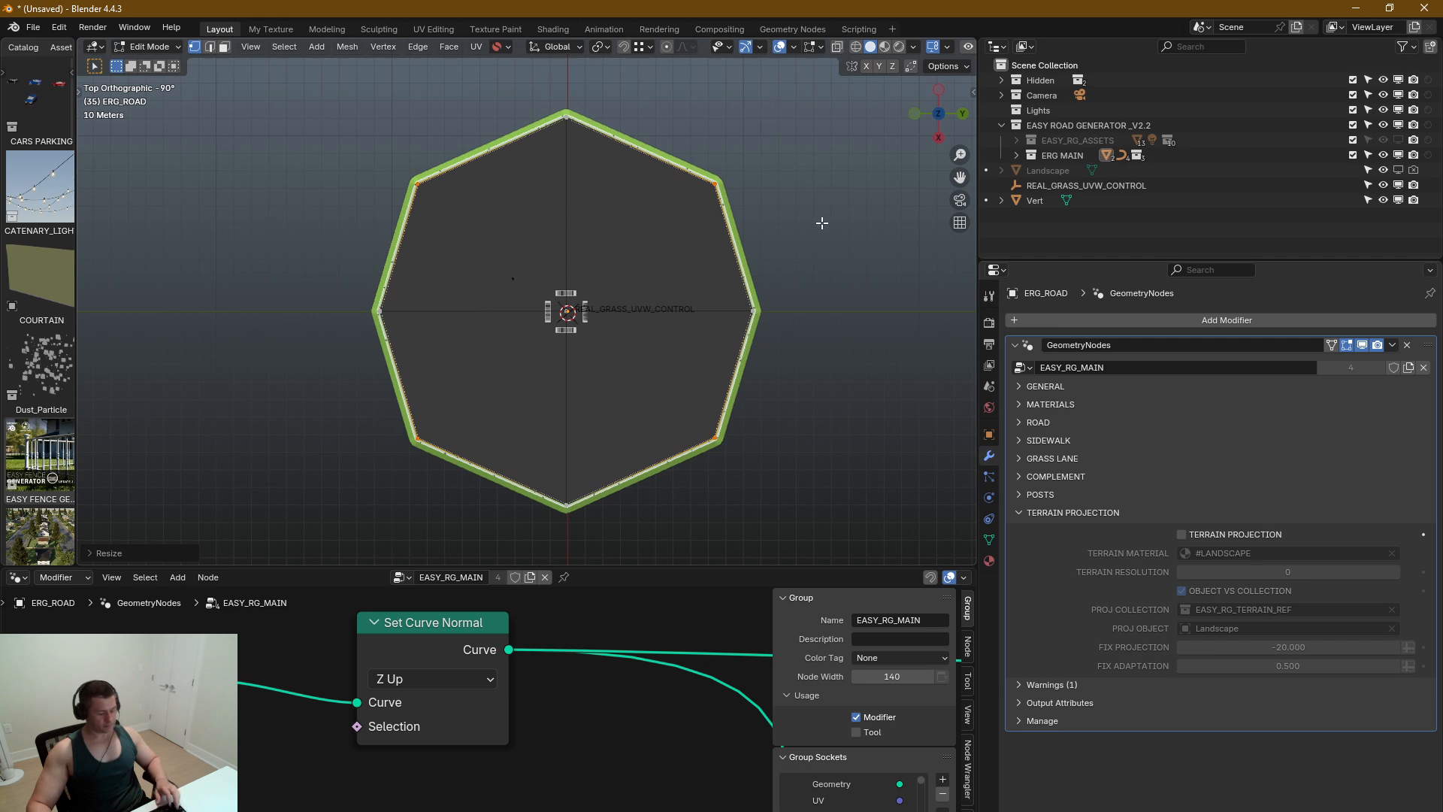
{"action": "key", "text": "ctrl+b"}
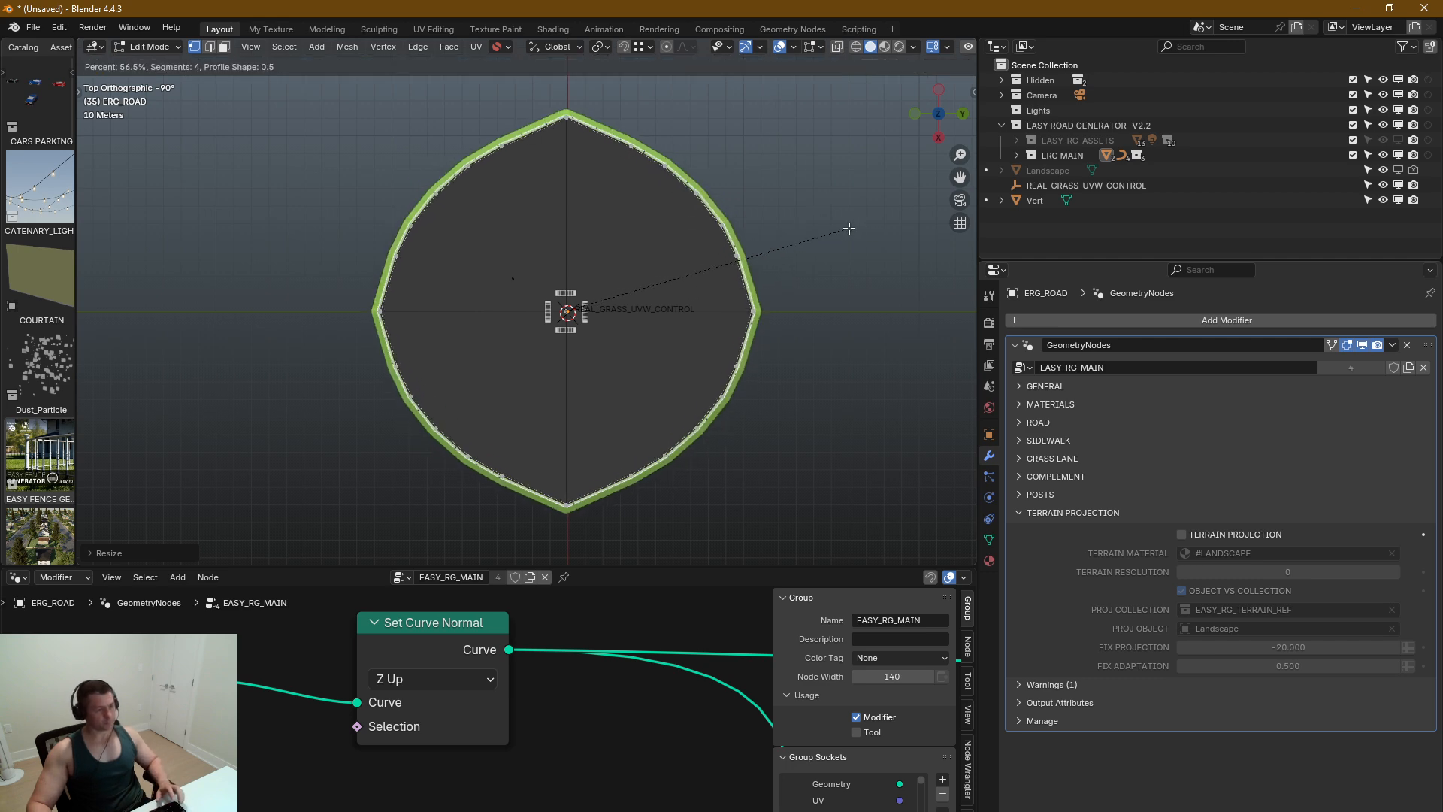
{"action": "left_click", "coordinate": [850, 227]}
Step: Select the vertices along the horizontal centre line and bevel them with 2 segments to round both side corners
{"action": "left_click_drag", "start_coordinate": [821, 291], "coordinate": [328, 339]}
{"action": "key", "text": "ctrl+b"}
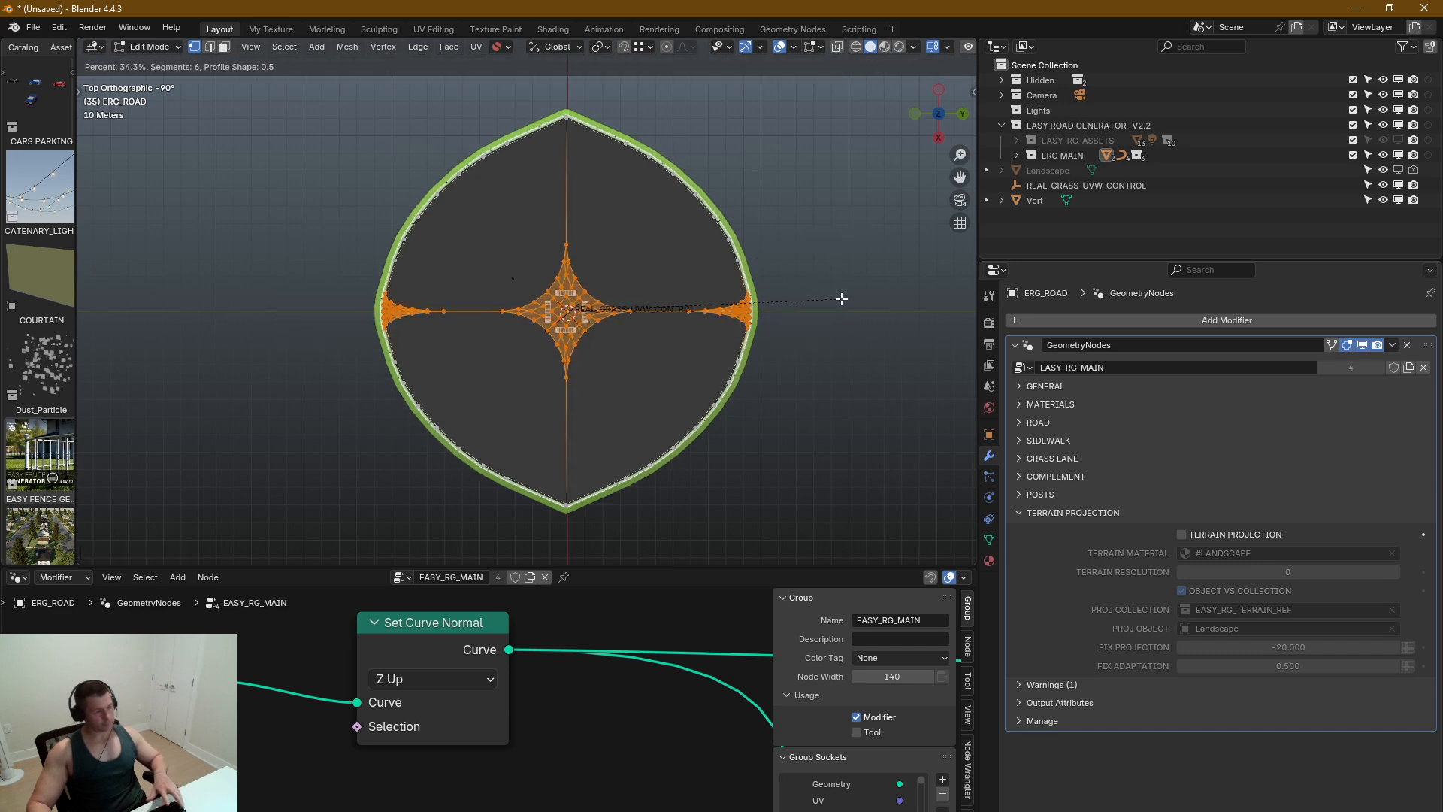
{"action": "key", "text": "Escape"}
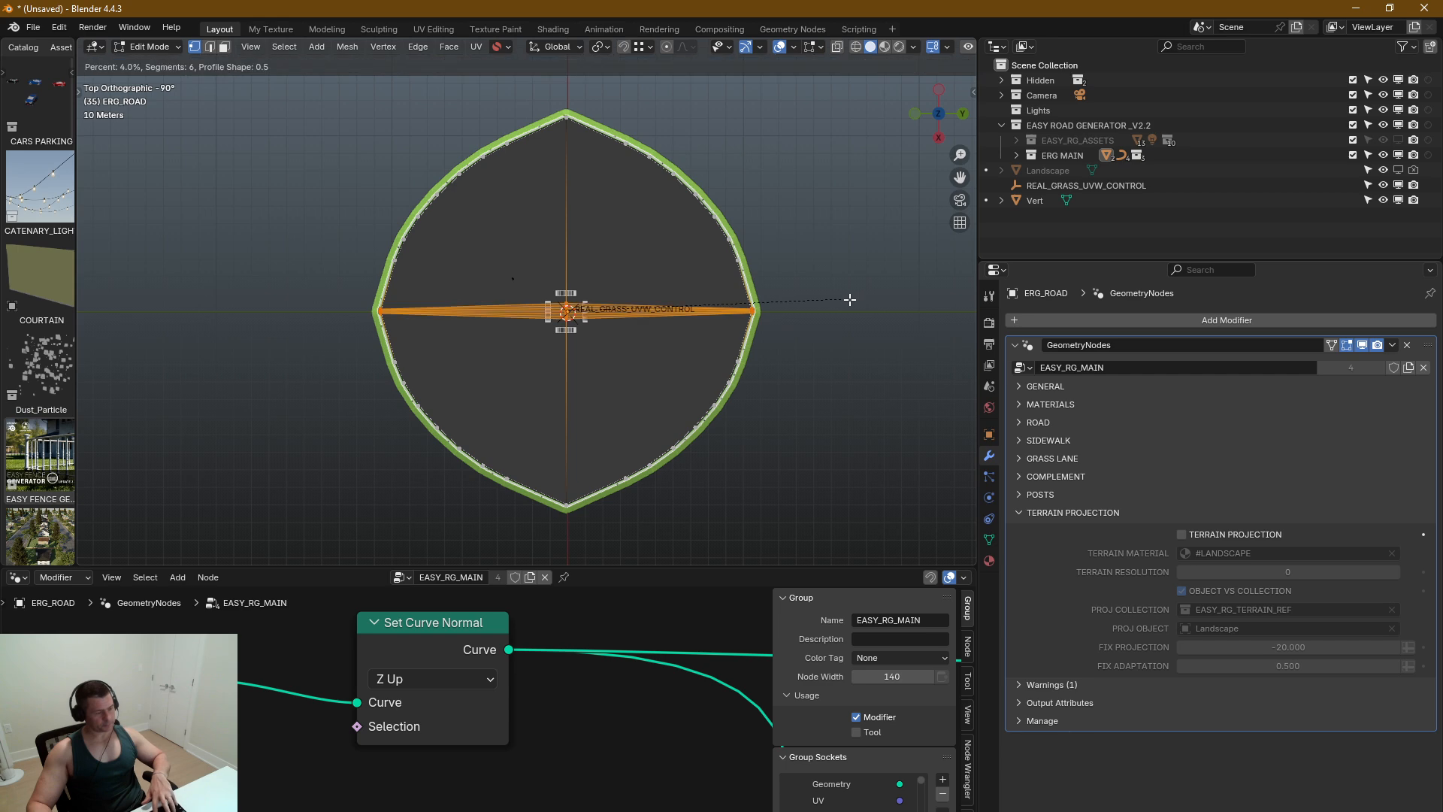
{"action": "key", "text": "ctrl+b"}
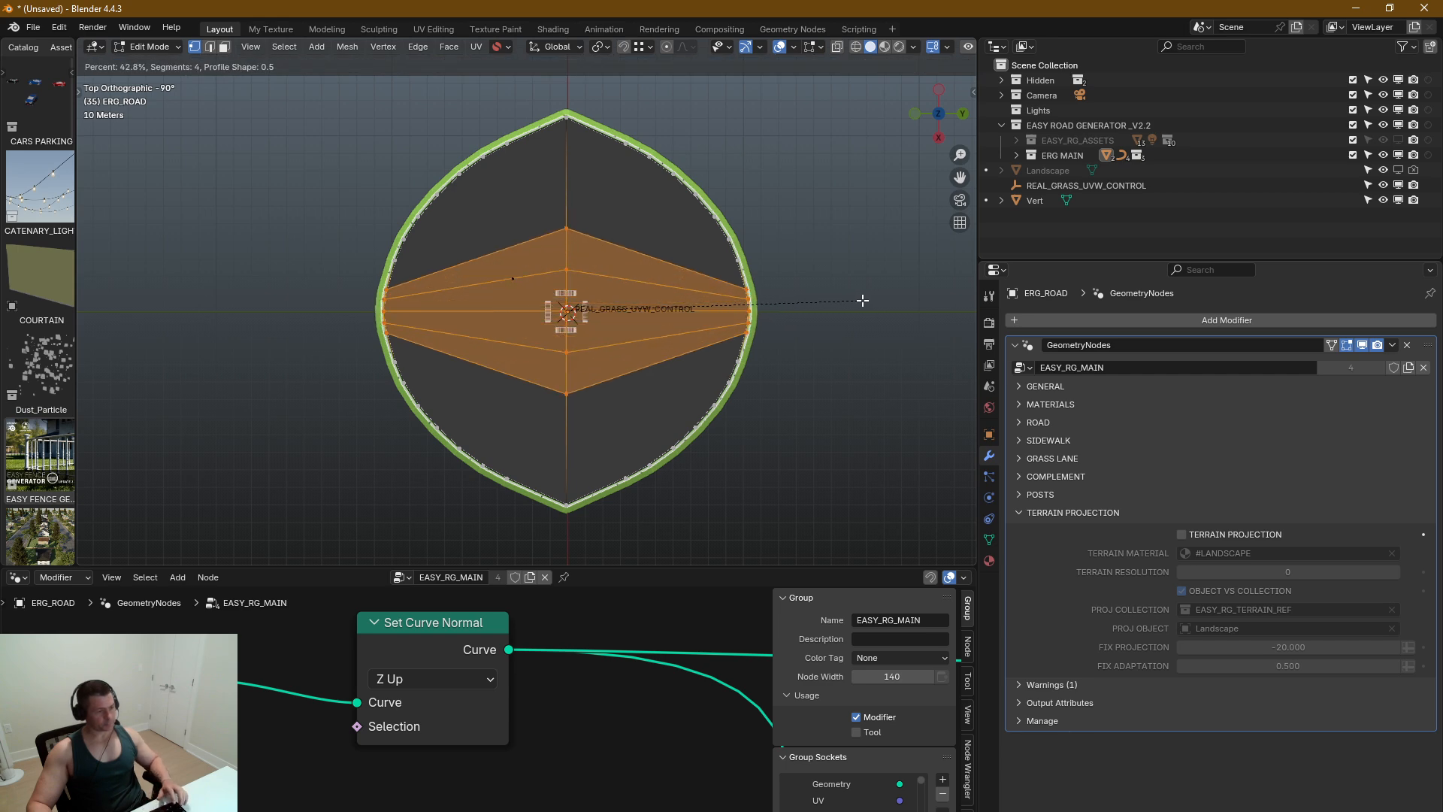
{"action": "scroll", "coordinate": [862, 301], "scroll_direction": "down", "scroll_amount": 2}
{"action": "left_click", "coordinate": [865, 302]}
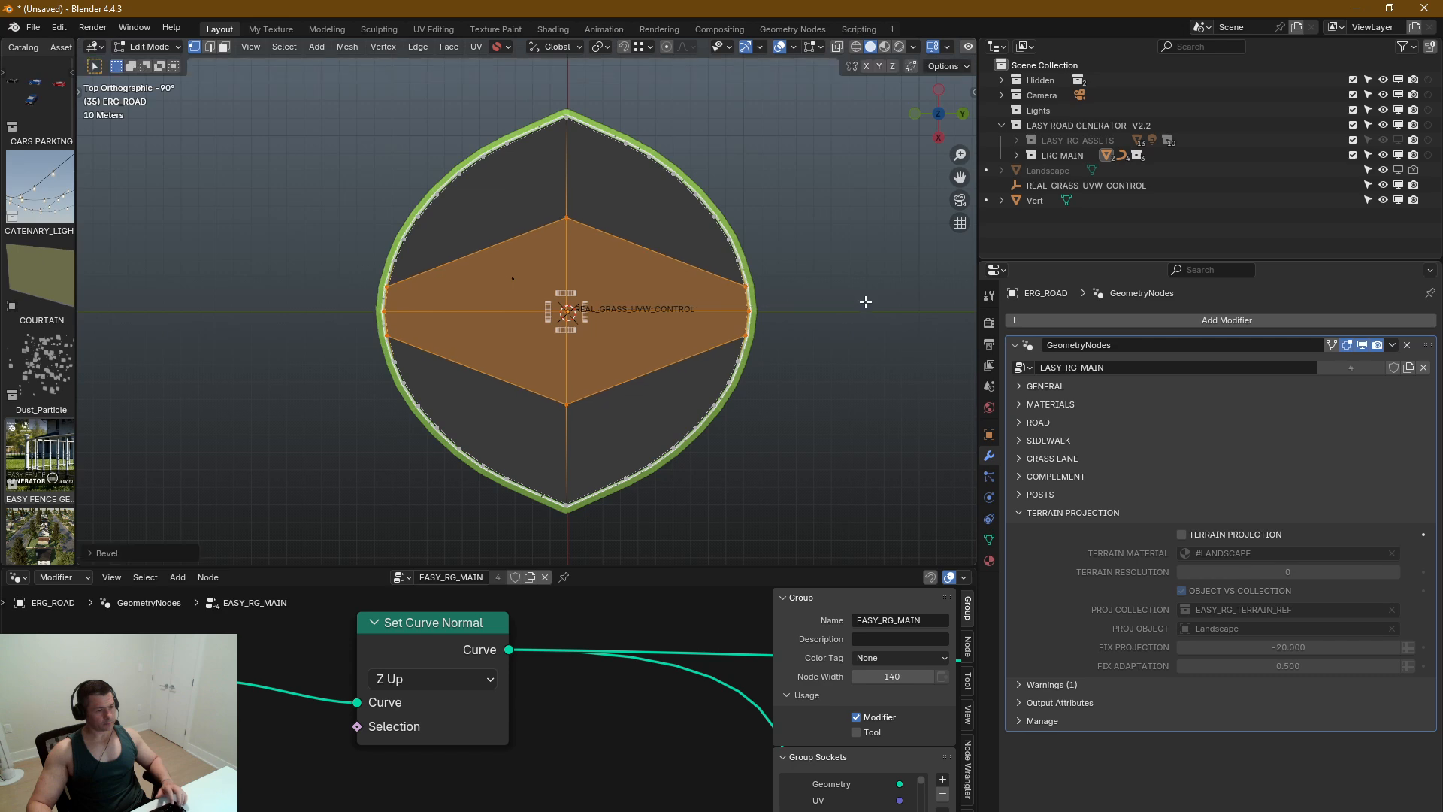
Step: Bevel the vertices along the vertical centre line with 2 segments to round the remaining corners, and return to Object Mode
{"action": "left_click_drag", "start_coordinate": [594, 90], "coordinate": [547, 563]}
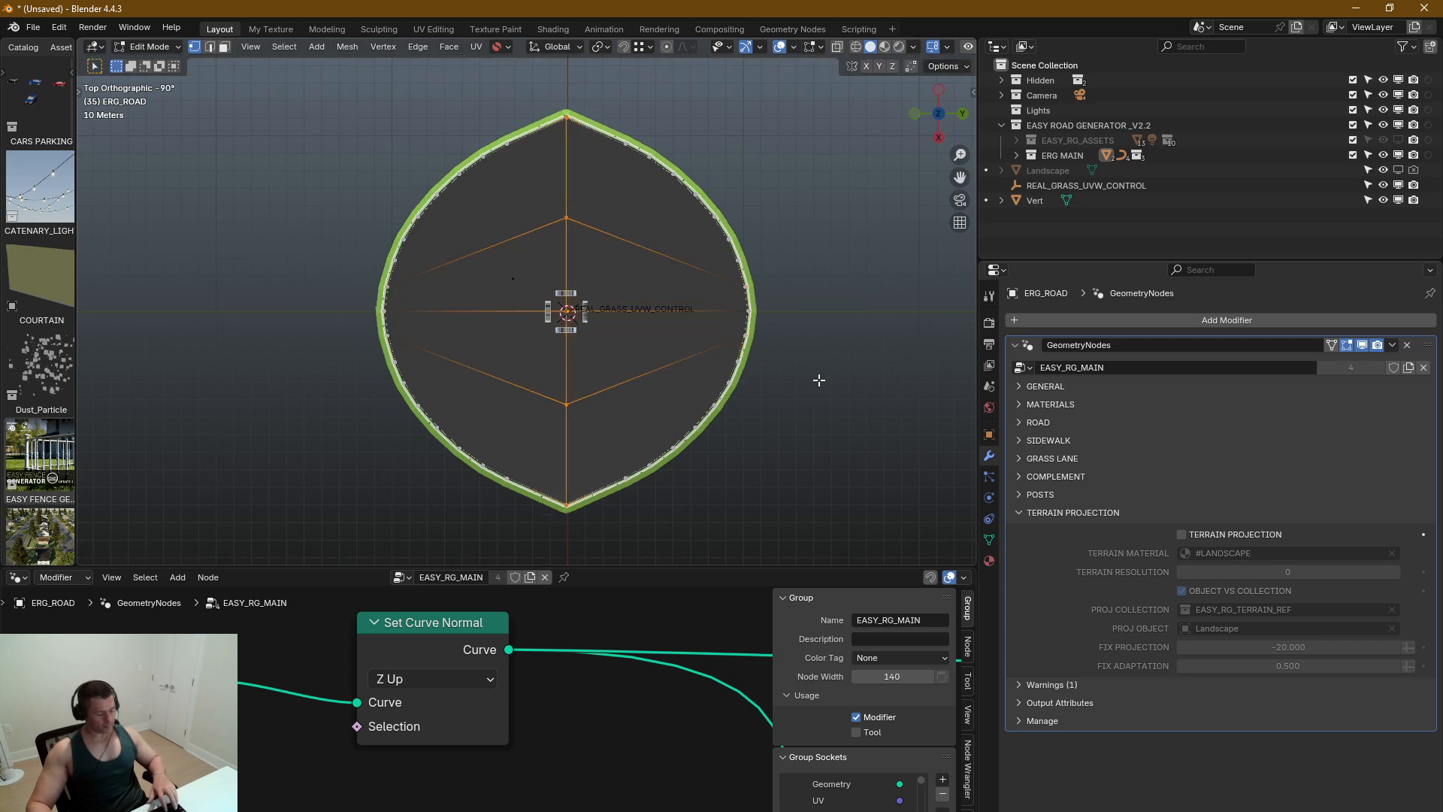
{"action": "key", "text": "ctrl+b"}
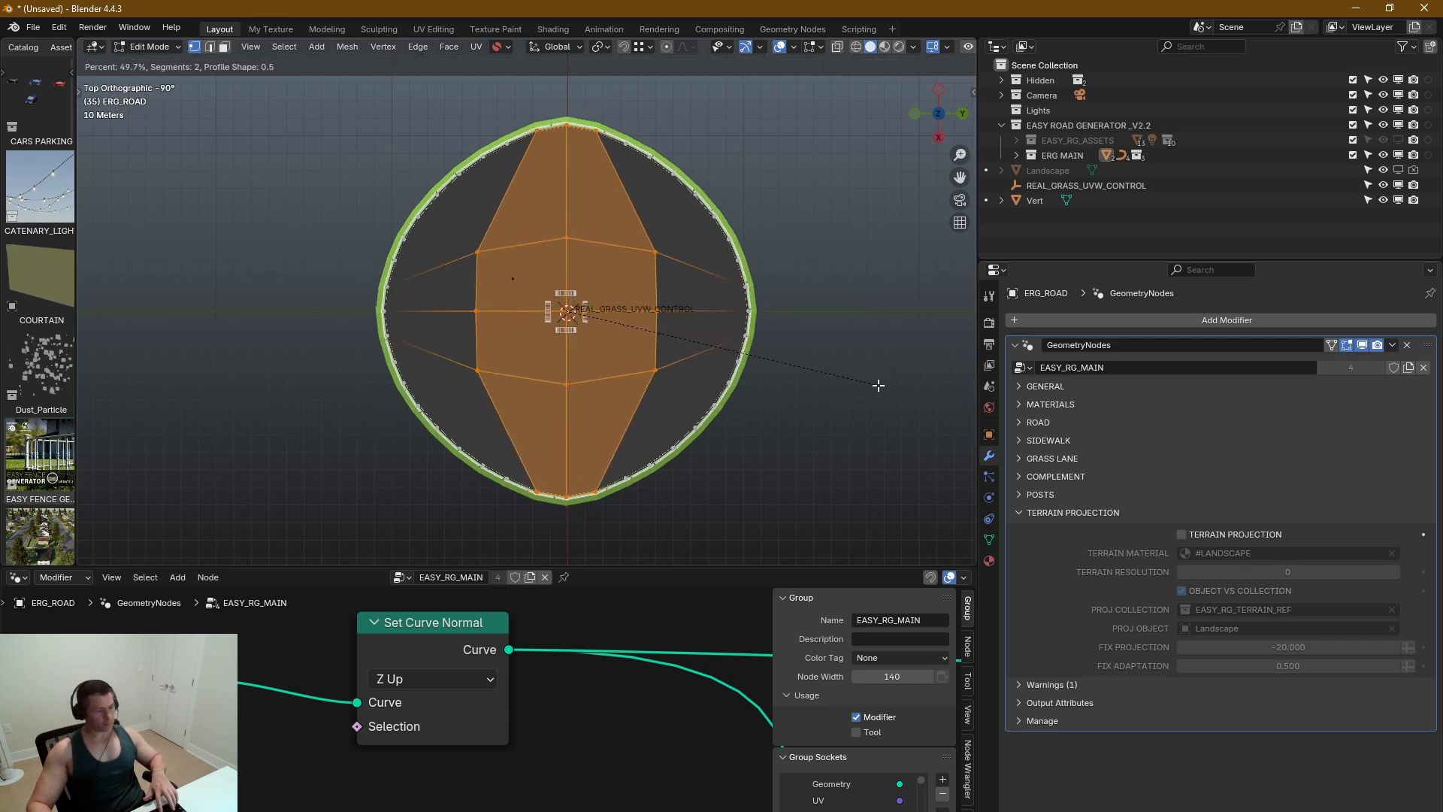
{"action": "left_click", "coordinate": [884, 387]}
{"action": "key", "text": "Tab"}
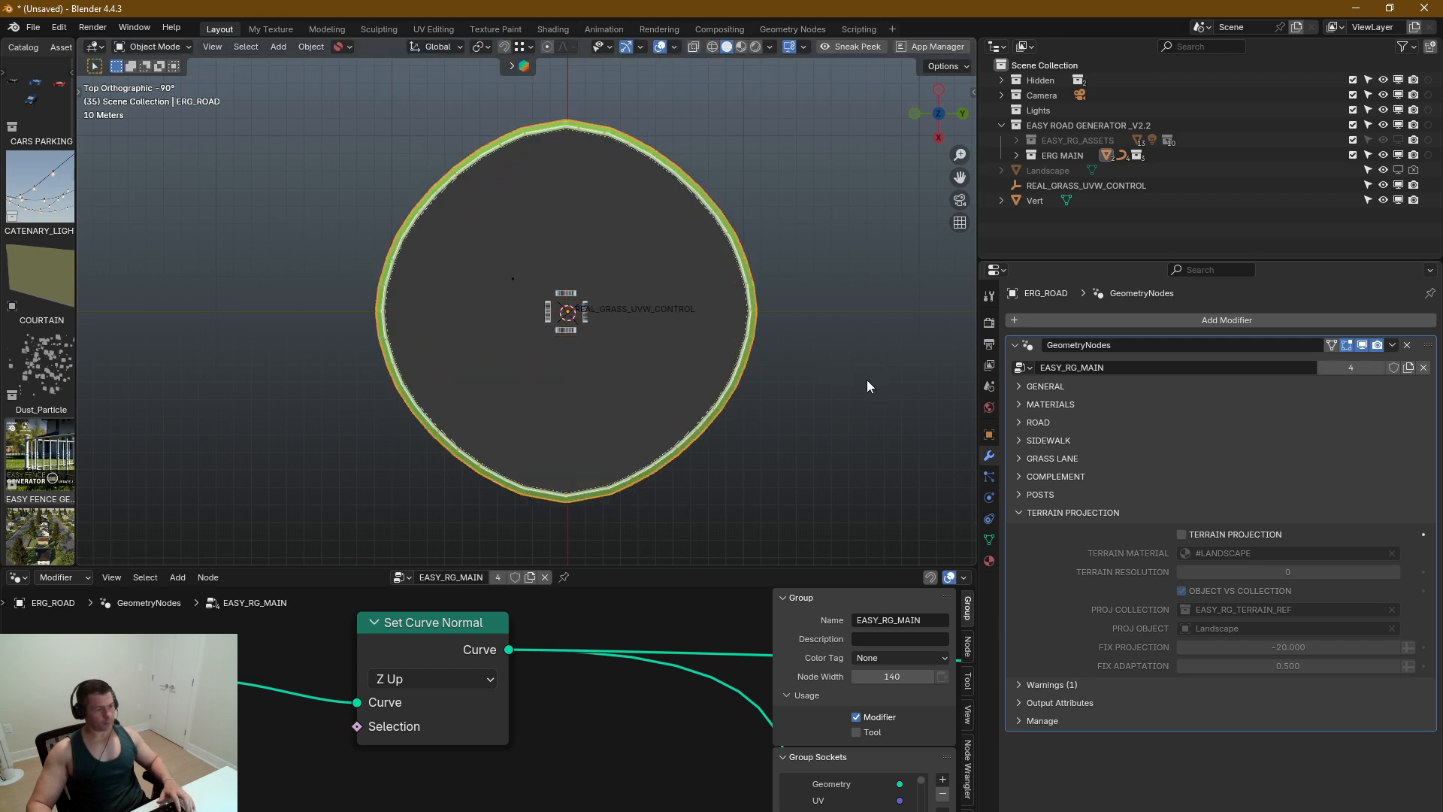
Step: Examine the curved sidewalk and grass lane up close, briefly toggling the wireframe overlay to check segment smoothness
{"action": "middle_click_drag", "start_coordinate": [659, 345], "coordinate": [721, 246]}
{"action": "scroll", "coordinate": [605, 343], "scroll_direction": "up", "scroll_amount": 5}
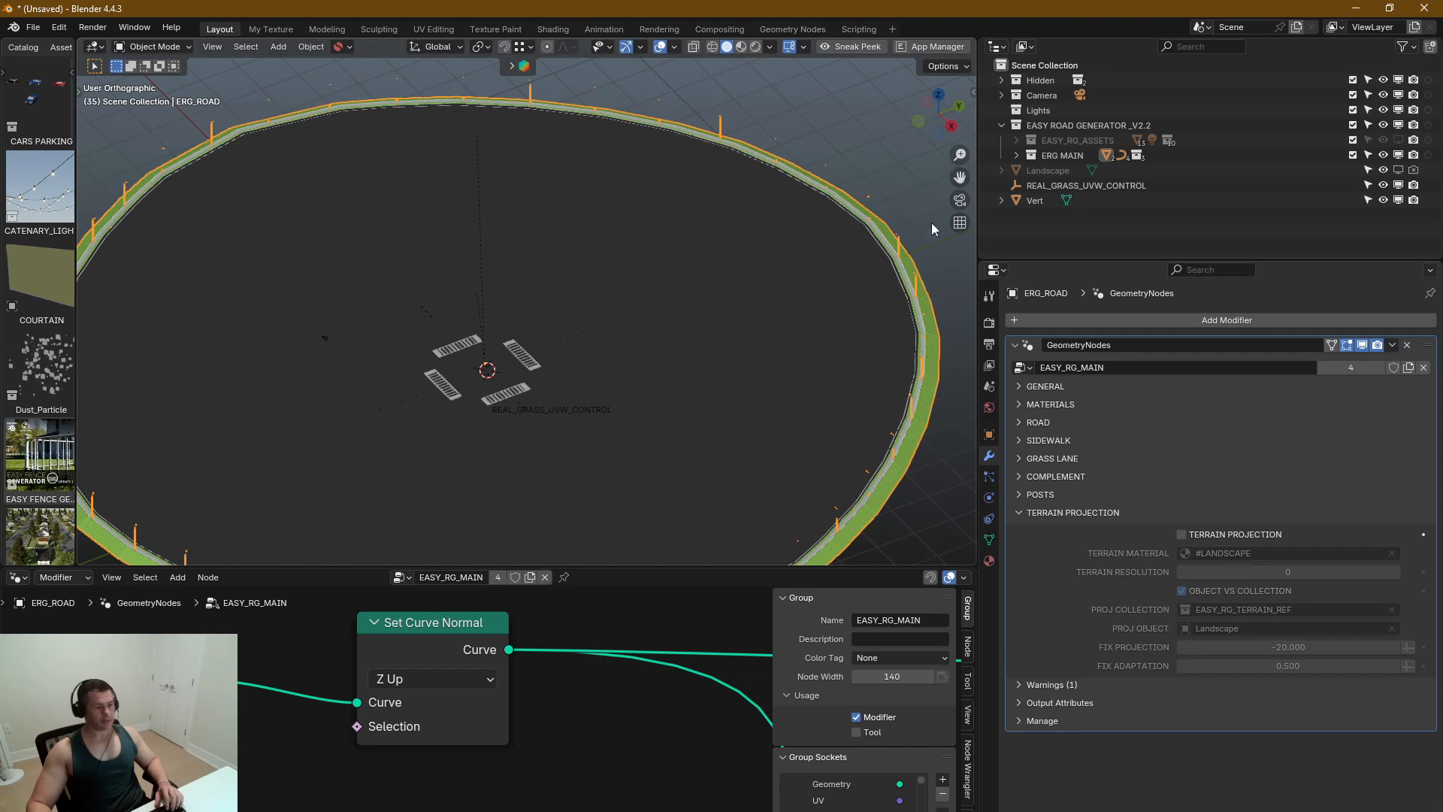
{"action": "scroll", "coordinate": [929, 248], "scroll_direction": "up", "scroll_amount": 8}
{"action": "middle_click_drag", "start_coordinate": [891, 320], "coordinate": [639, 410], "text": "shift"}
{"action": "scroll", "coordinate": [614, 366], "scroll_direction": "up", "scroll_amount": 8}
{"action": "key", "text": "q"}
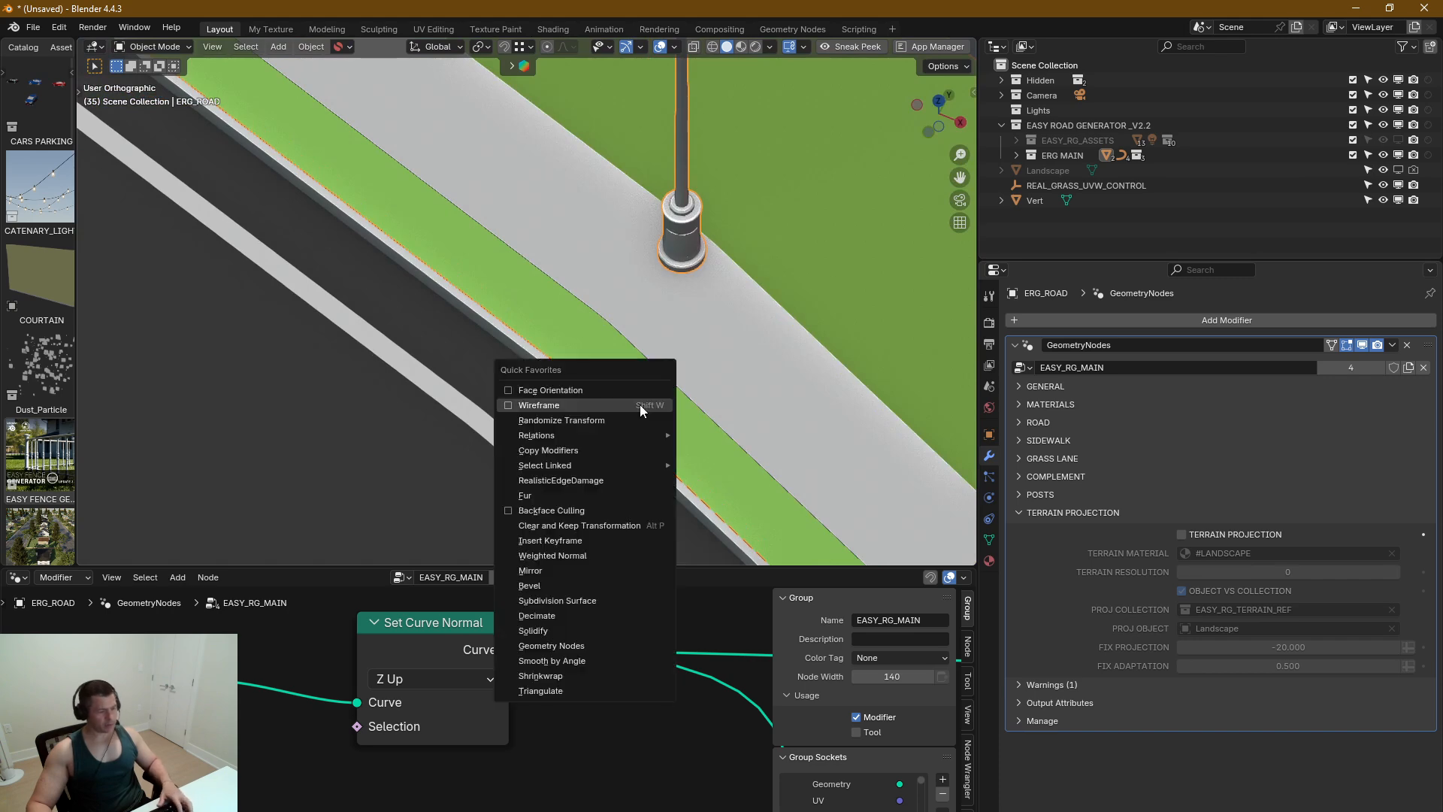
{"action": "left_click", "coordinate": [597, 407]}
{"action": "key", "text": "q"}
{"action": "left_click", "coordinate": [594, 397]}
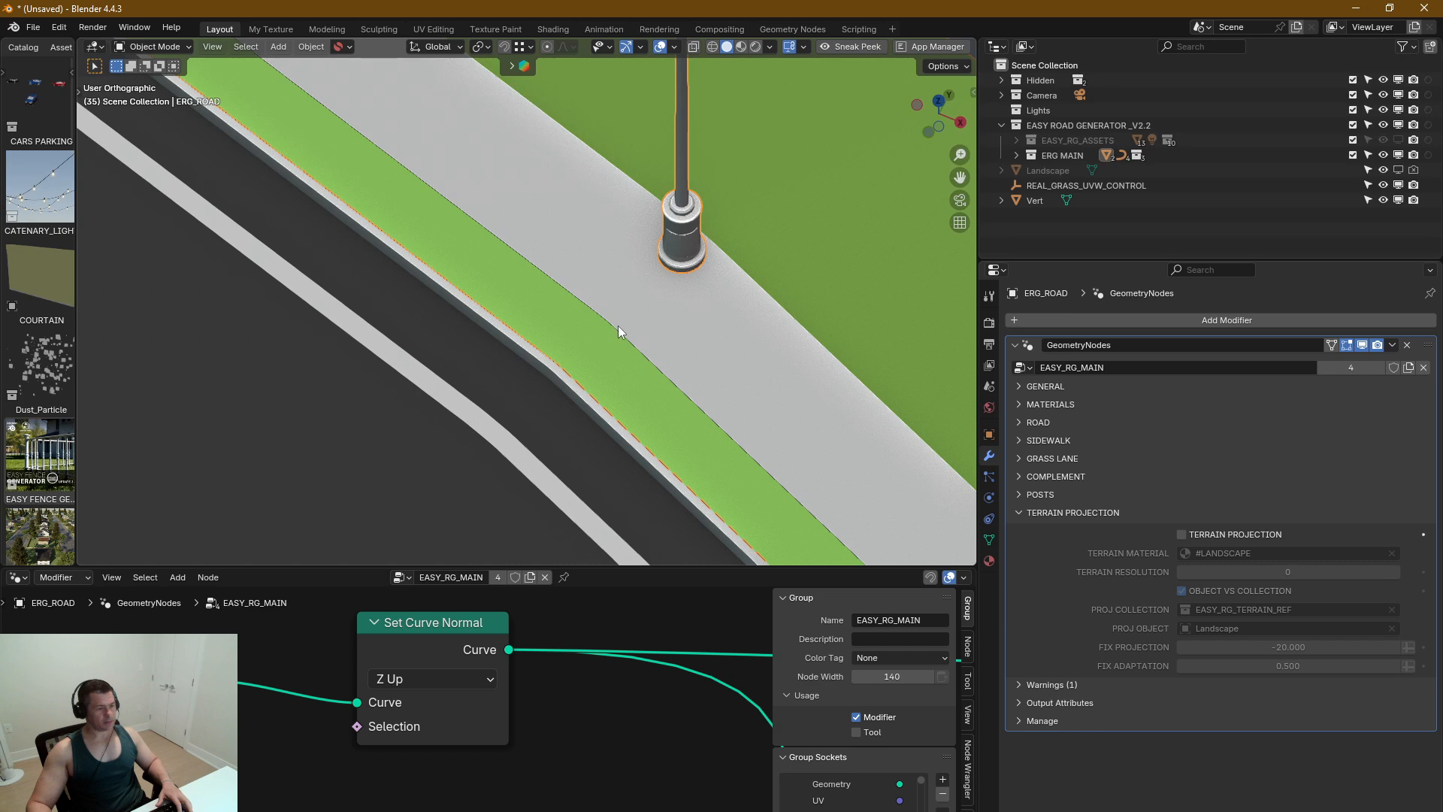
{"action": "scroll", "coordinate": [619, 335], "scroll_direction": "down", "scroll_amount": 8}
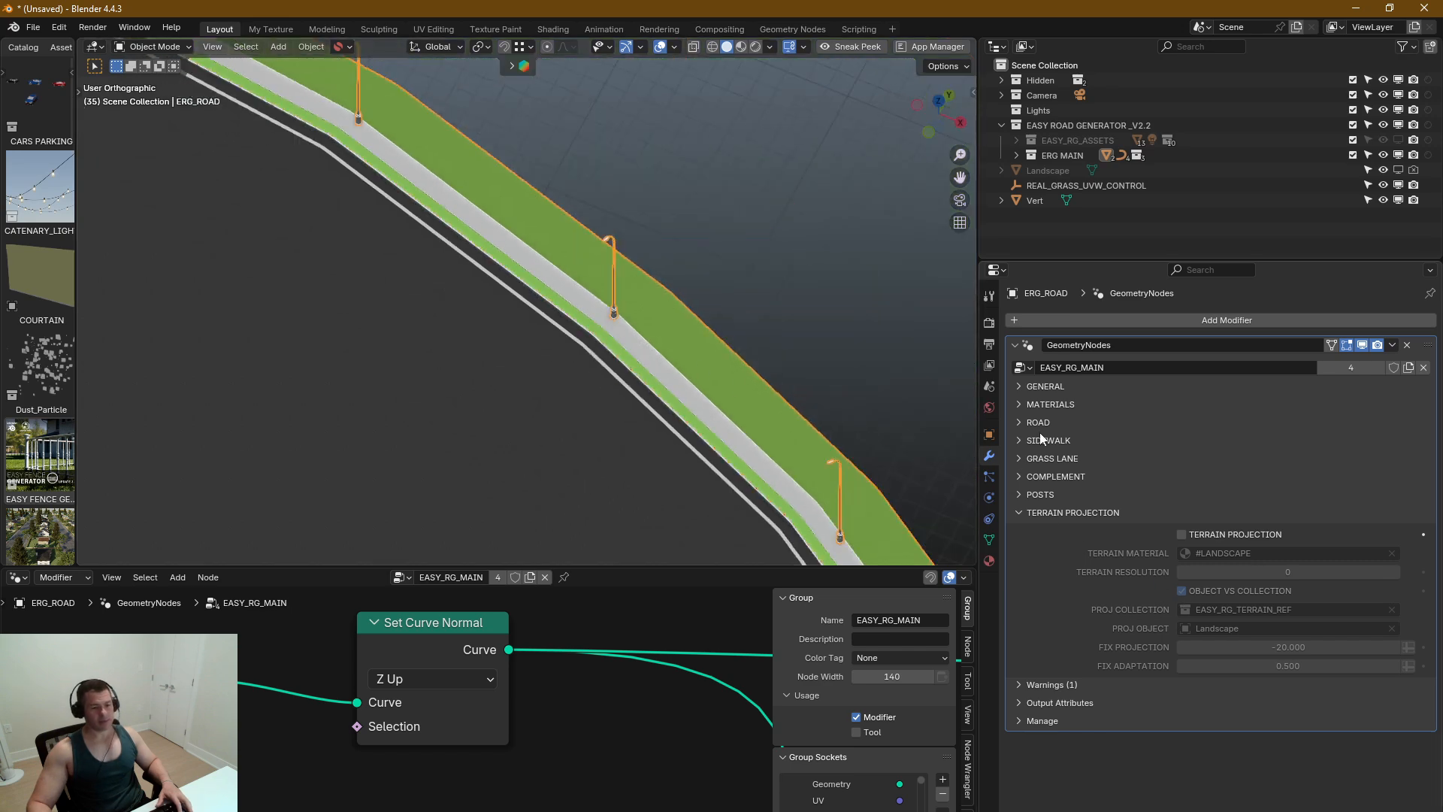
Step: Expand the ROAD and GENERAL settings of the modifier and set CORNER RADIUS to 145 m
{"action": "left_click", "coordinate": [1021, 422]}
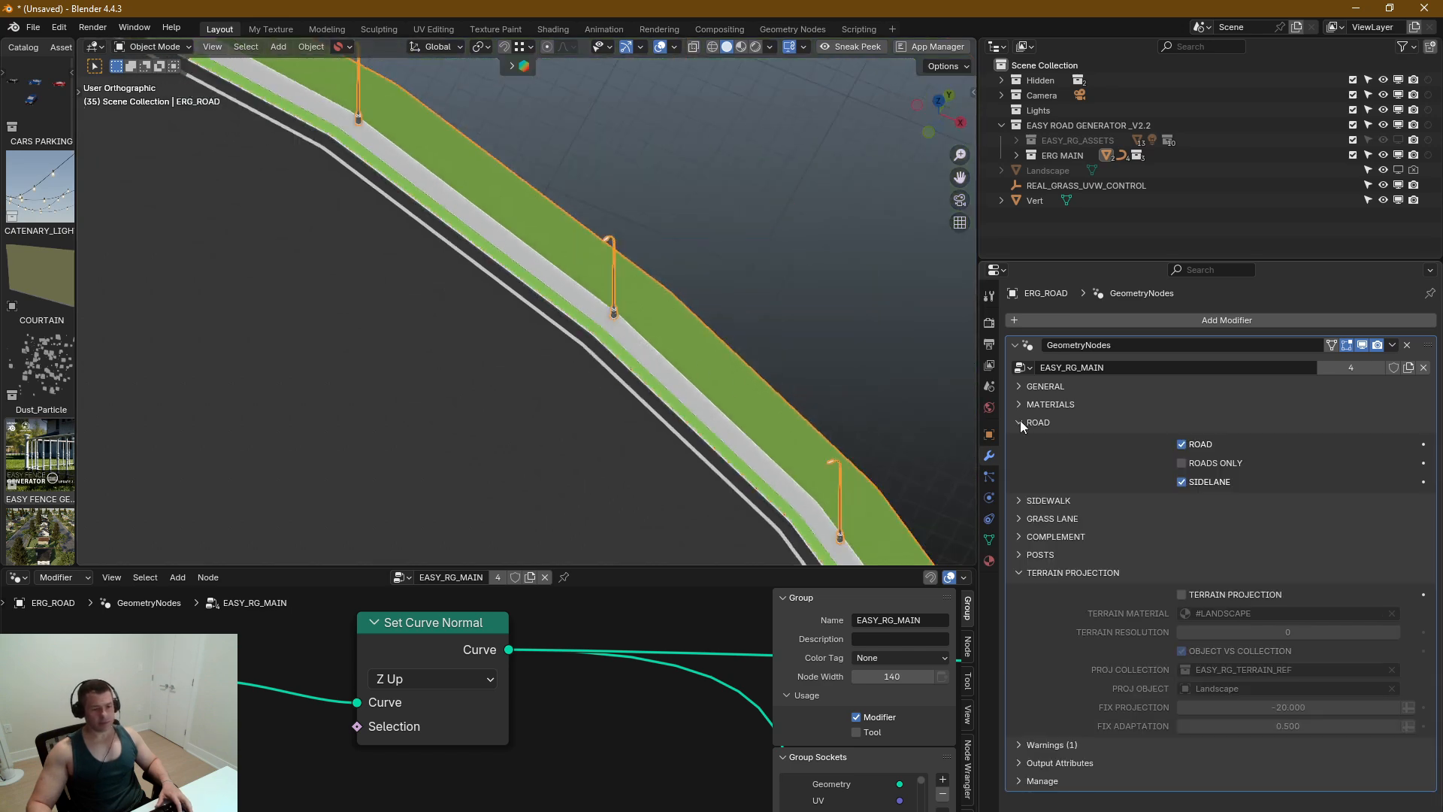
{"action": "left_click", "coordinate": [1022, 387]}
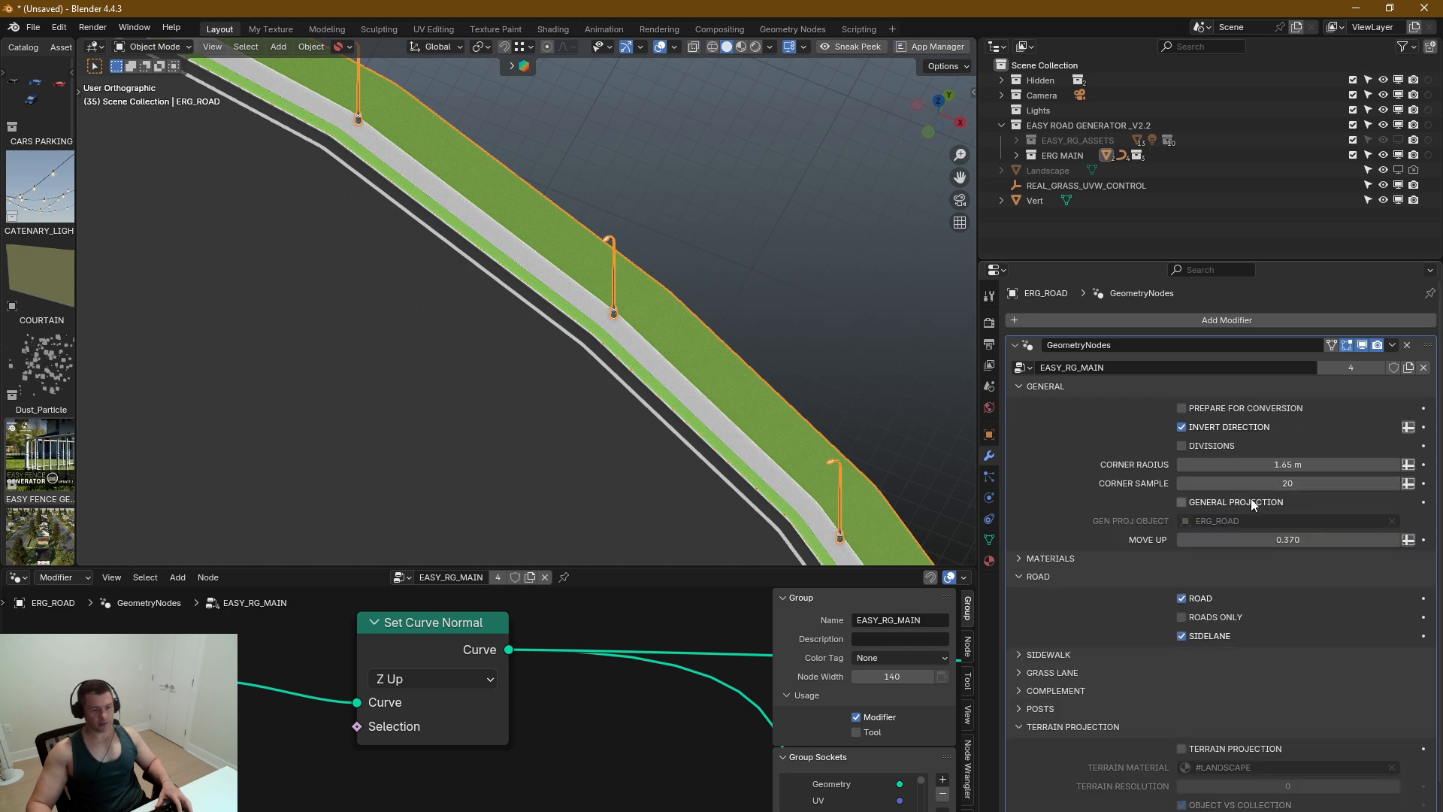
{"action": "left_click_drag", "start_coordinate": [1285, 464], "coordinate": [1435, 465]}
Step: Examine the smoothness of the circular road's outer edge and its street lamps from several angles
{"action": "scroll", "coordinate": [282, 193], "scroll_direction": "down", "scroll_amount": 6}
{"action": "scroll", "coordinate": [282, 192], "scroll_direction": "down", "scroll_amount": 6}
{"action": "middle_click_drag", "start_coordinate": [574, 246], "coordinate": [452, 292]}
{"action": "scroll", "coordinate": [404, 208], "scroll_direction": "up", "scroll_amount": 6}
{"action": "scroll", "coordinate": [403, 208], "scroll_direction": "up", "scroll_amount": 3}
{"action": "middle_click_drag", "start_coordinate": [394, 233], "coordinate": [388, 169]}
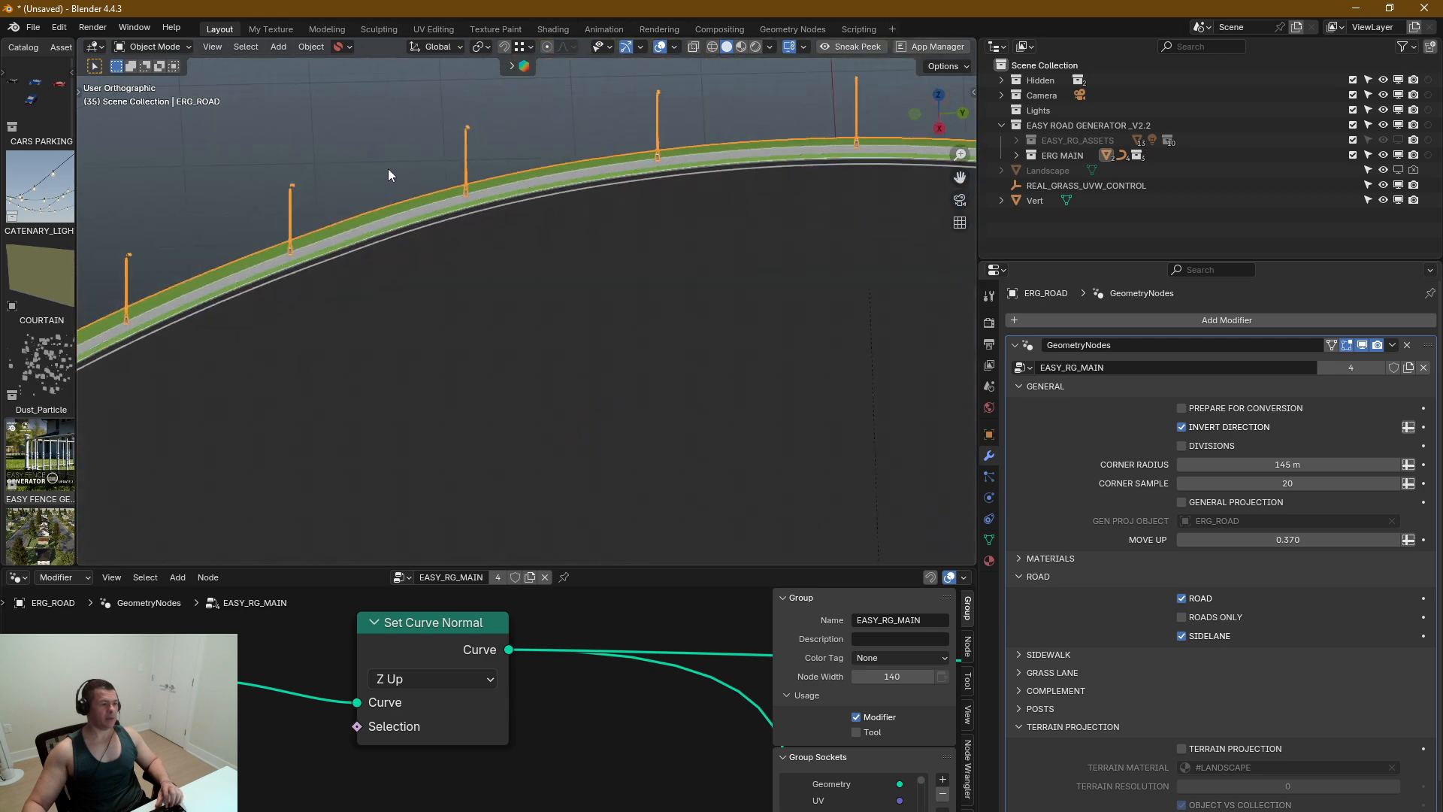
{"action": "scroll", "coordinate": [449, 210], "scroll_direction": "down", "scroll_amount": 8}
{"action": "mouse_move", "coordinate": [589, 389]}
{"action": "middle_mouse_down"}
{"action": "mouse_move", "coordinate": [585, 466]}
{"action": "mouse_move", "coordinate": [604, 312]}
{"action": "mouse_move", "coordinate": [586, 417]}
{"action": "middle_mouse_up"}
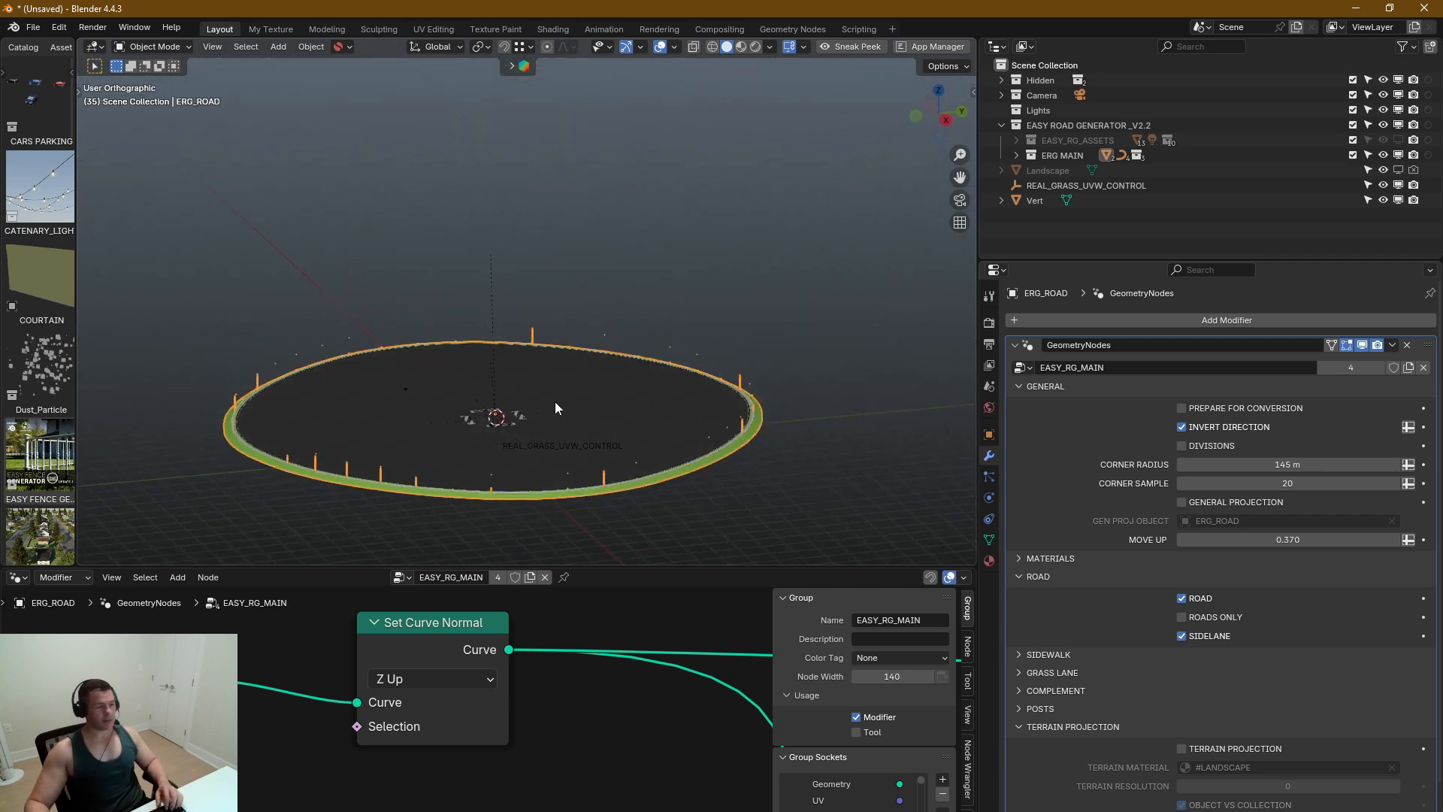
Step: Enter Edit Mode on ERG_ROAD and add a plane to the mesh at the centre of the circle
{"action": "key", "text": "Tab"}
{"action": "middle_click_drag", "start_coordinate": [586, 399], "coordinate": [539, 524]}
{"action": "middle_click_drag", "start_coordinate": [550, 428], "coordinate": [580, 358], "text": "shift"}
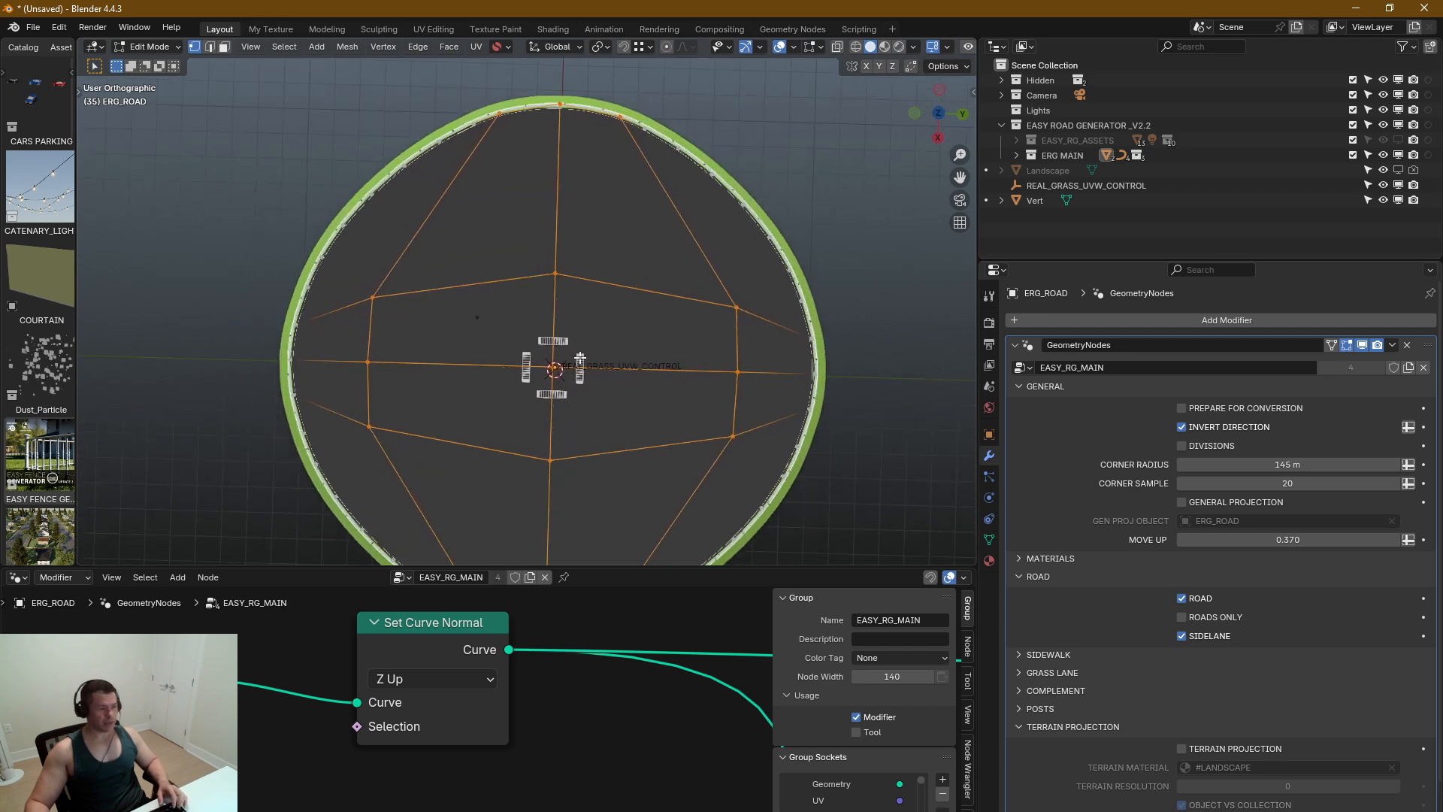
{"action": "key", "text": "shift+a"}
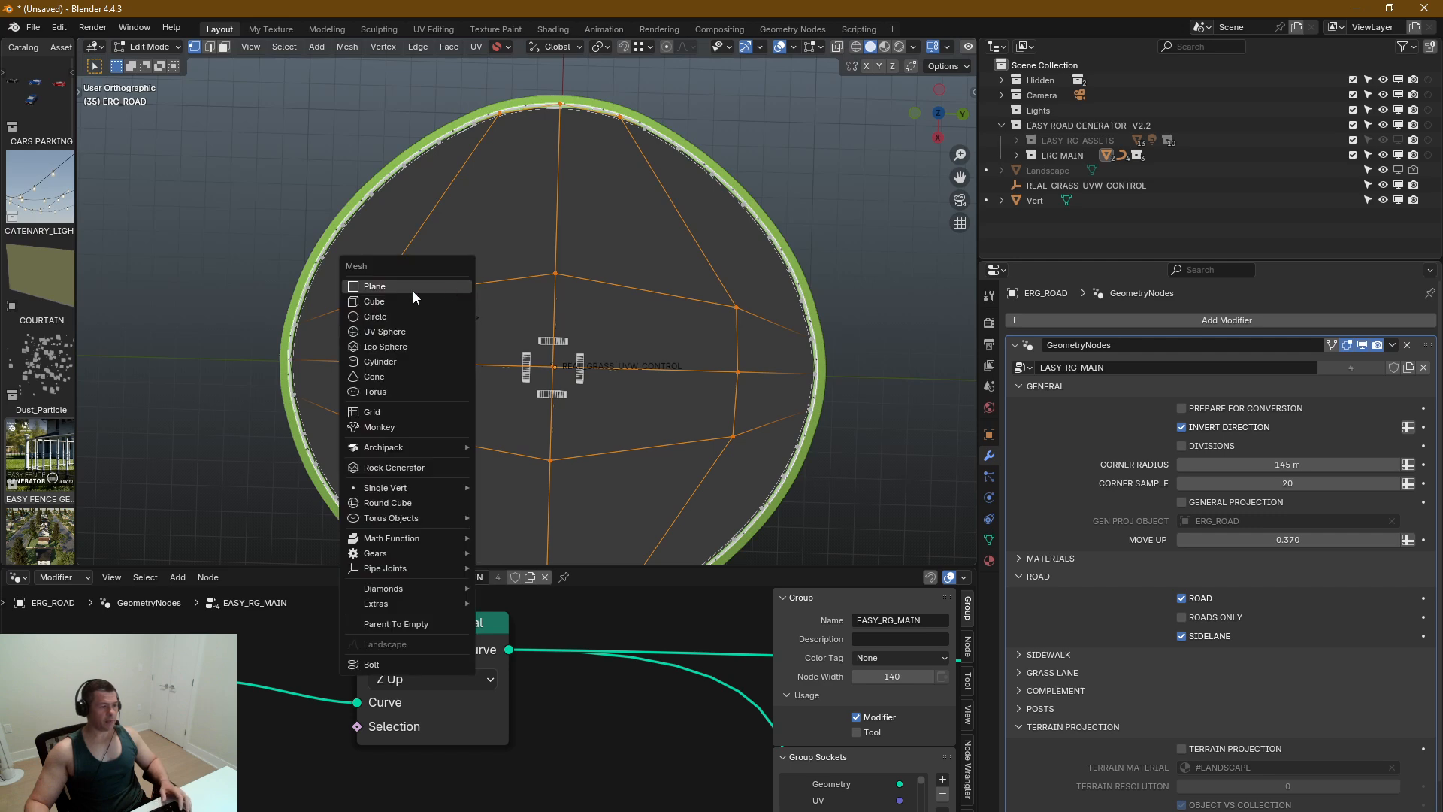
{"action": "left_click", "coordinate": [413, 291]}
{"action": "scroll", "coordinate": [421, 288], "scroll_direction": "up", "scroll_amount": 9}
{"action": "scroll", "coordinate": [309, 294], "scroll_direction": "up", "scroll_amount": 3}
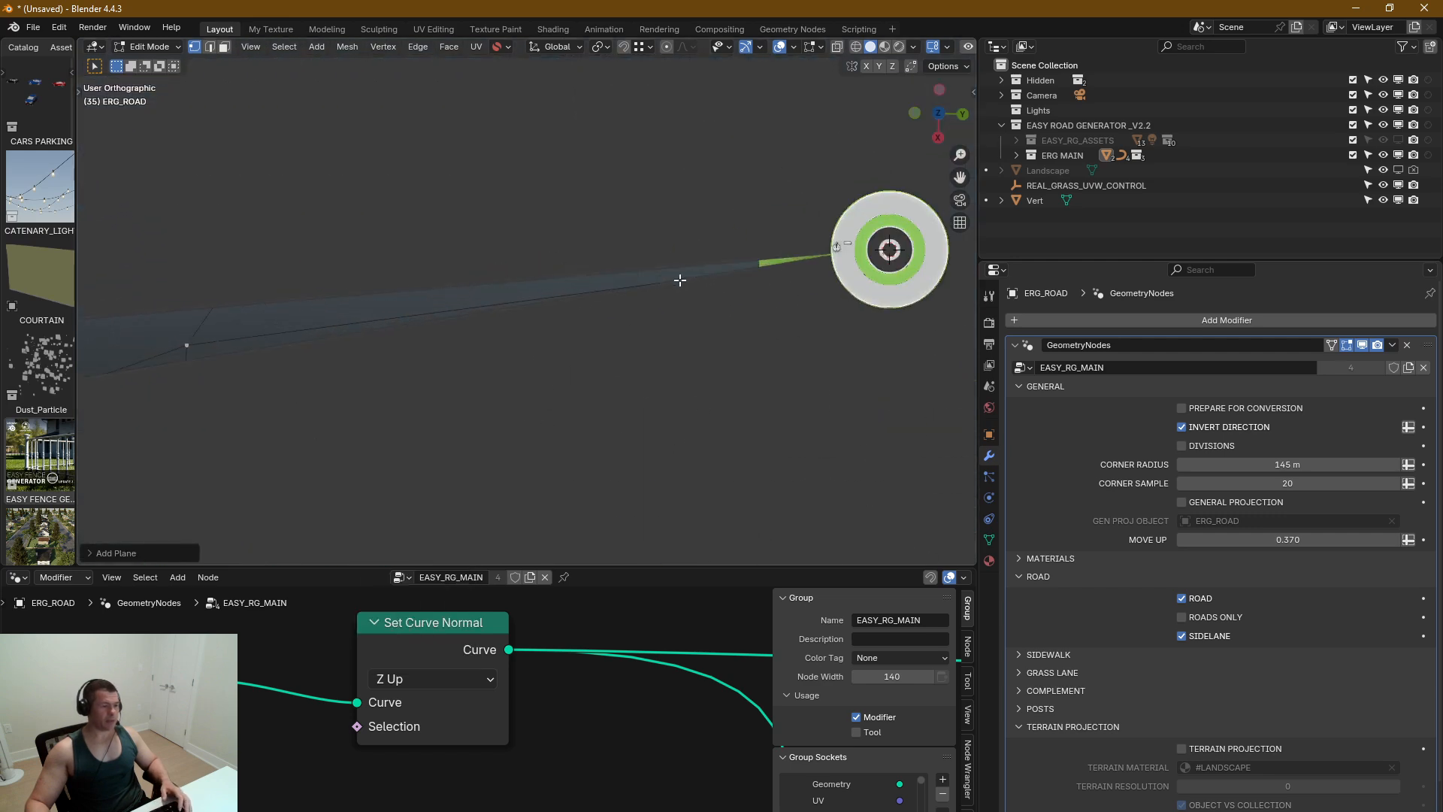
{"action": "scroll", "coordinate": [585, 270], "scroll_direction": "up", "scroll_amount": 5}
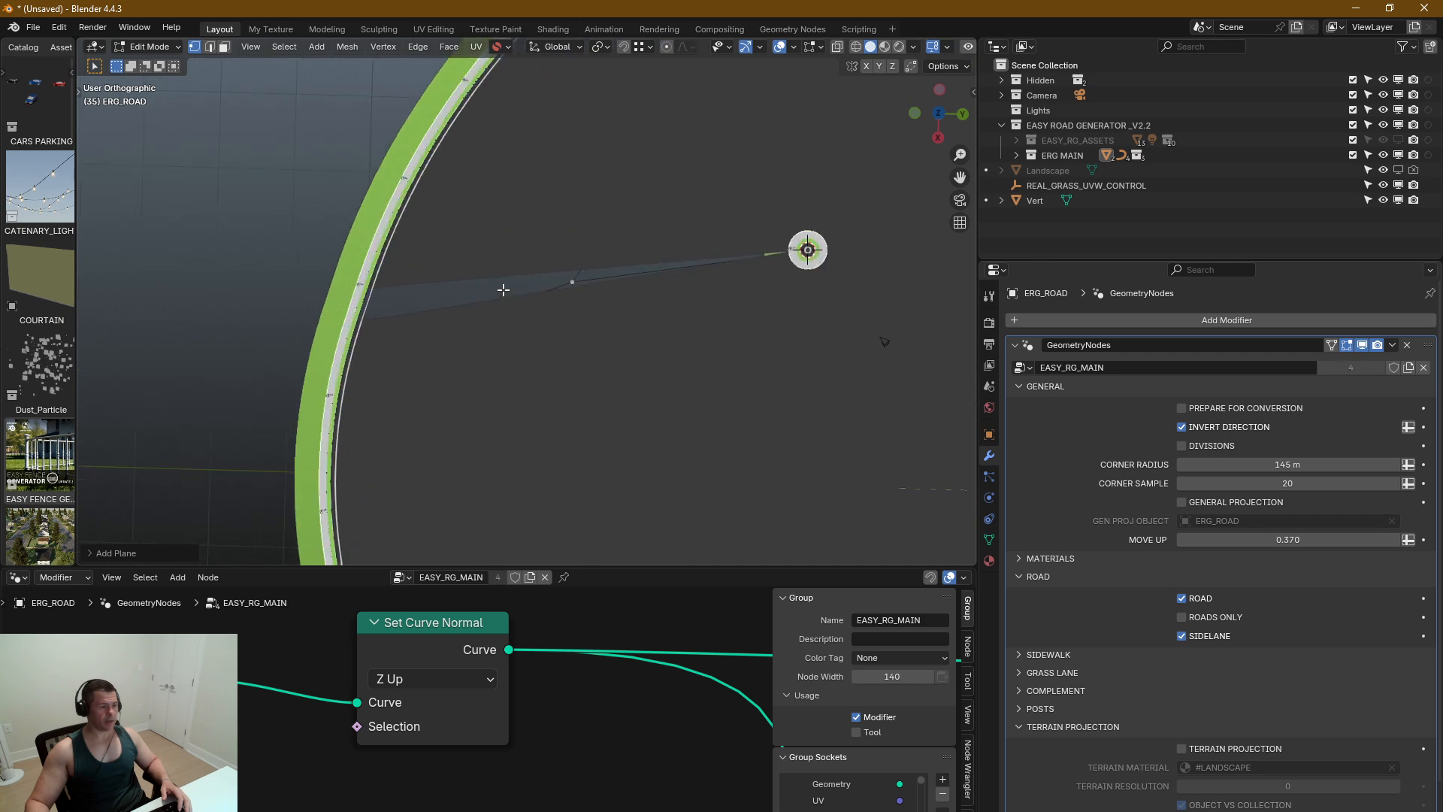
Step: Separate the small plane at the circle's centre into its own object and enter Edit Mode on it
{"action": "key", "text": "x"}
{"action": "left_click", "coordinate": [809, 305]}
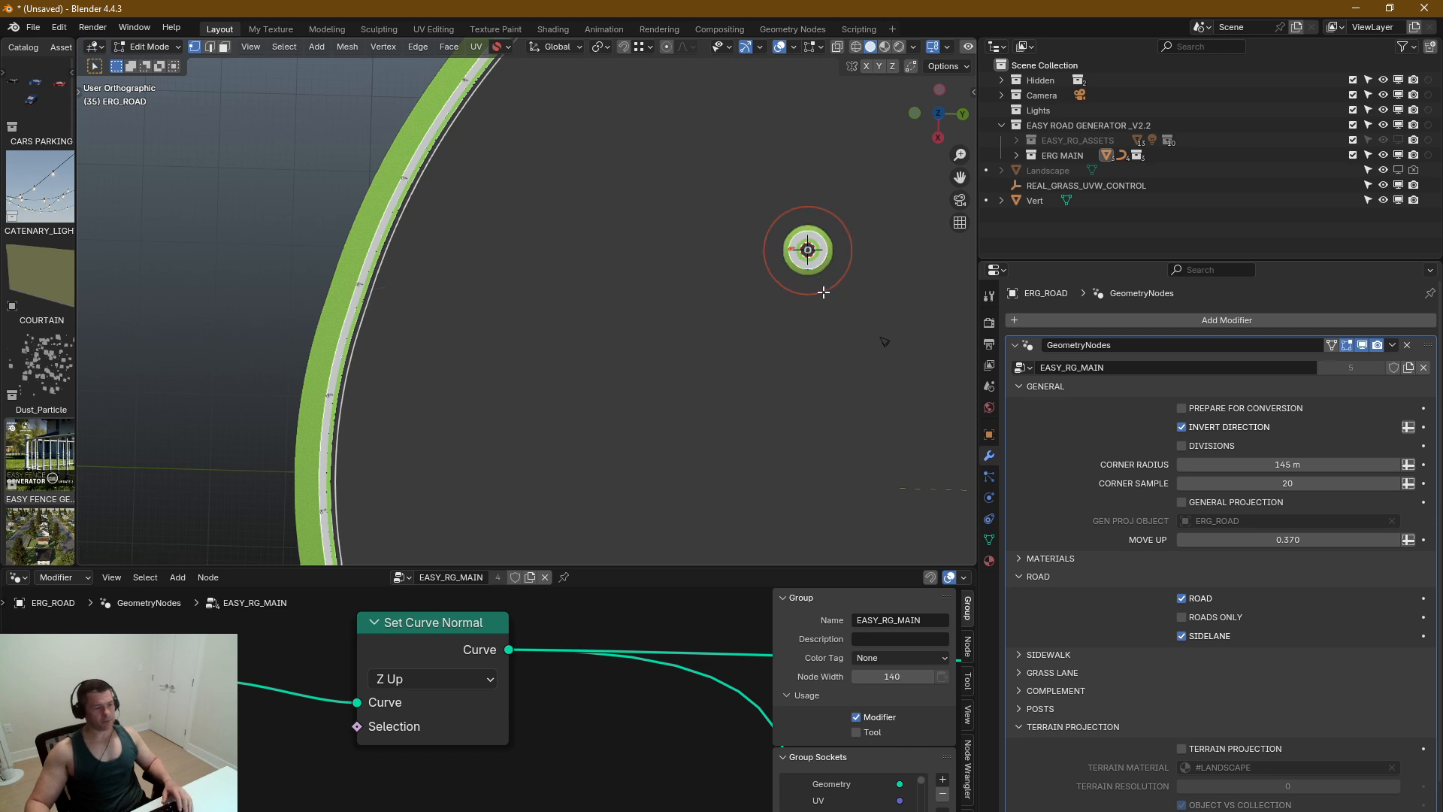
{"action": "key", "text": "Tab"}
{"action": "key", "text": "shift+d"}
{"action": "key", "text": "Tab"}
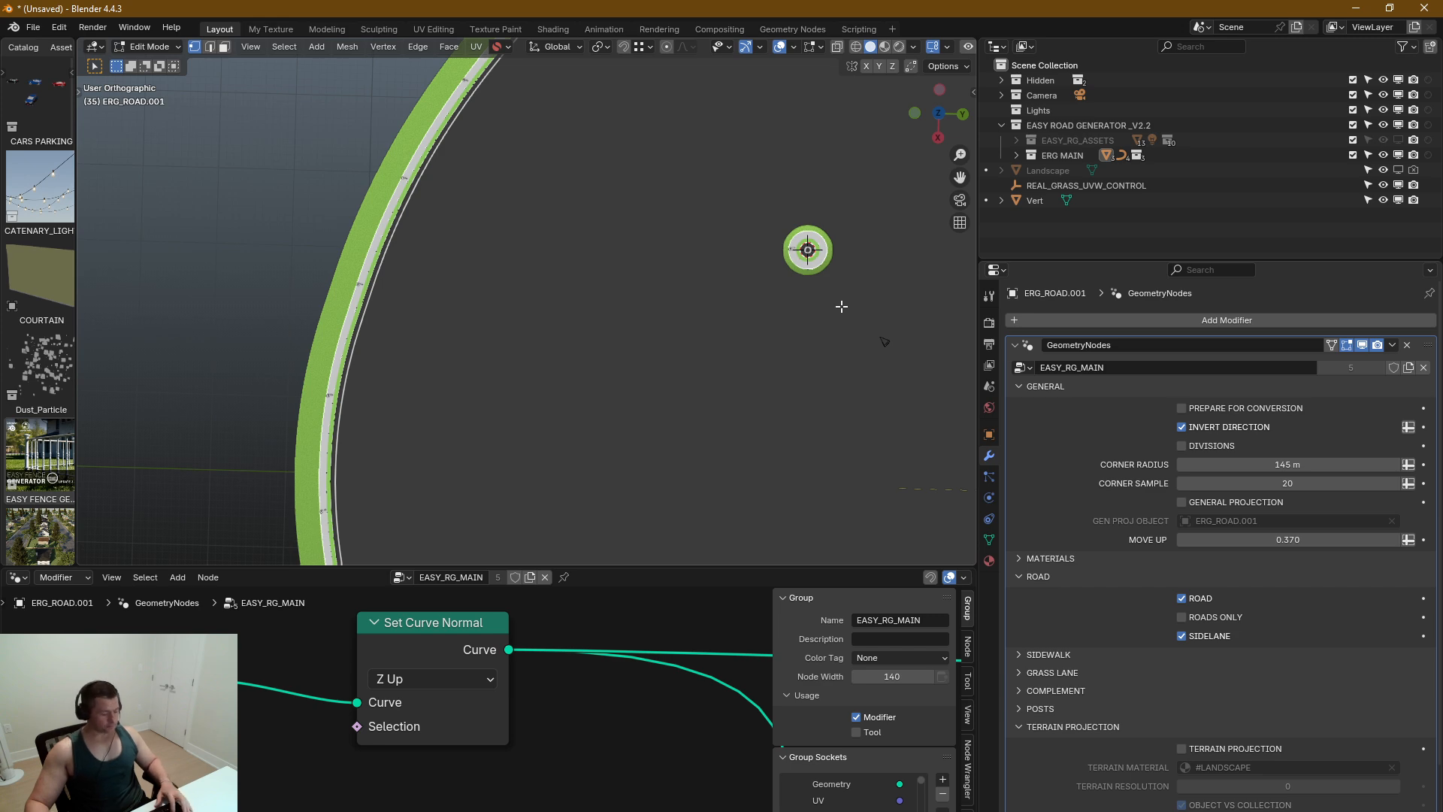
Step: Scale the centre plane up into a wider ring road and return to Object Mode
{"action": "key", "text": "s"}
{"action": "left_click", "coordinate": [824, 83]}
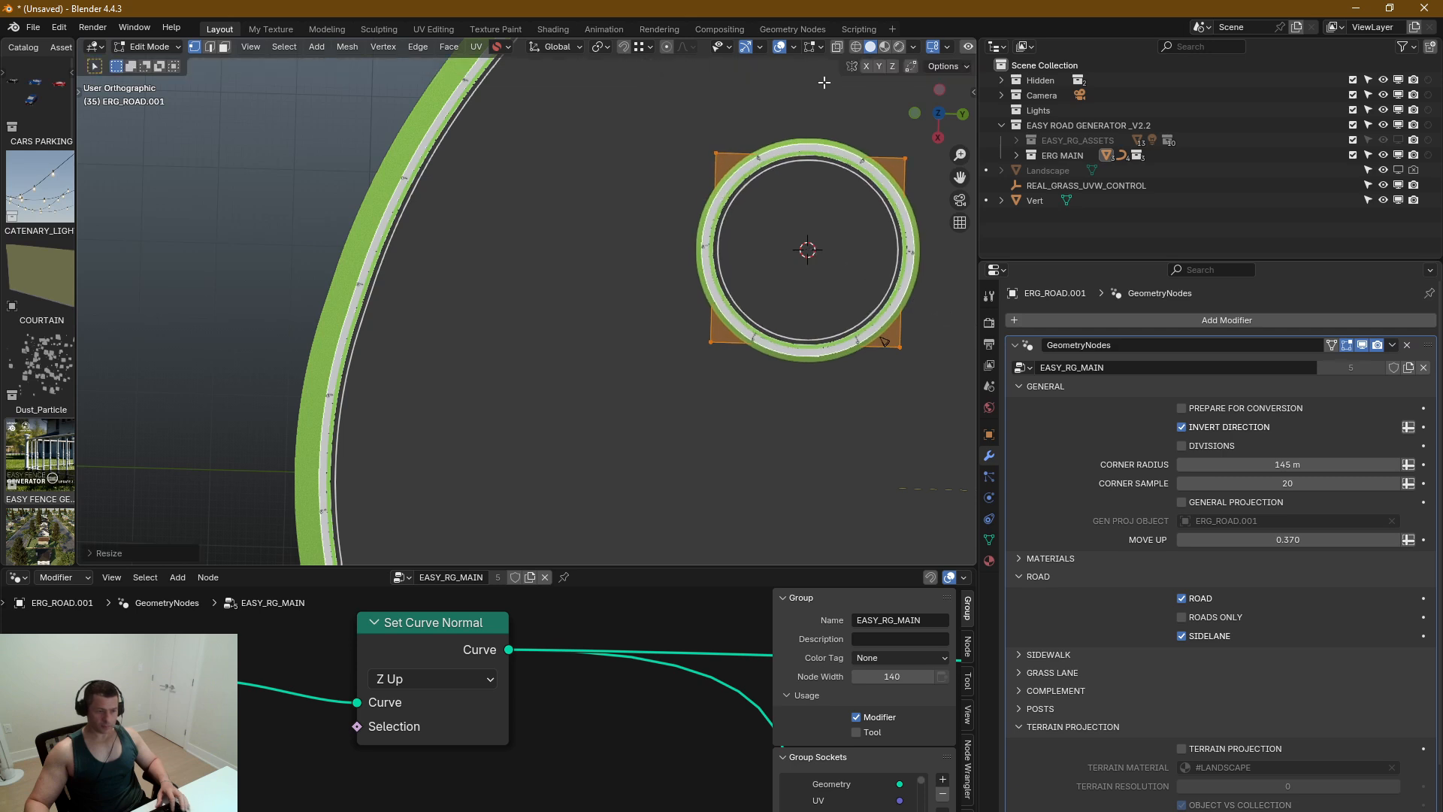
{"action": "scroll", "coordinate": [842, 288], "scroll_direction": "down", "scroll_amount": 3}
{"action": "middle_click_drag", "start_coordinate": [830, 310], "coordinate": [714, 282], "text": "shift"}
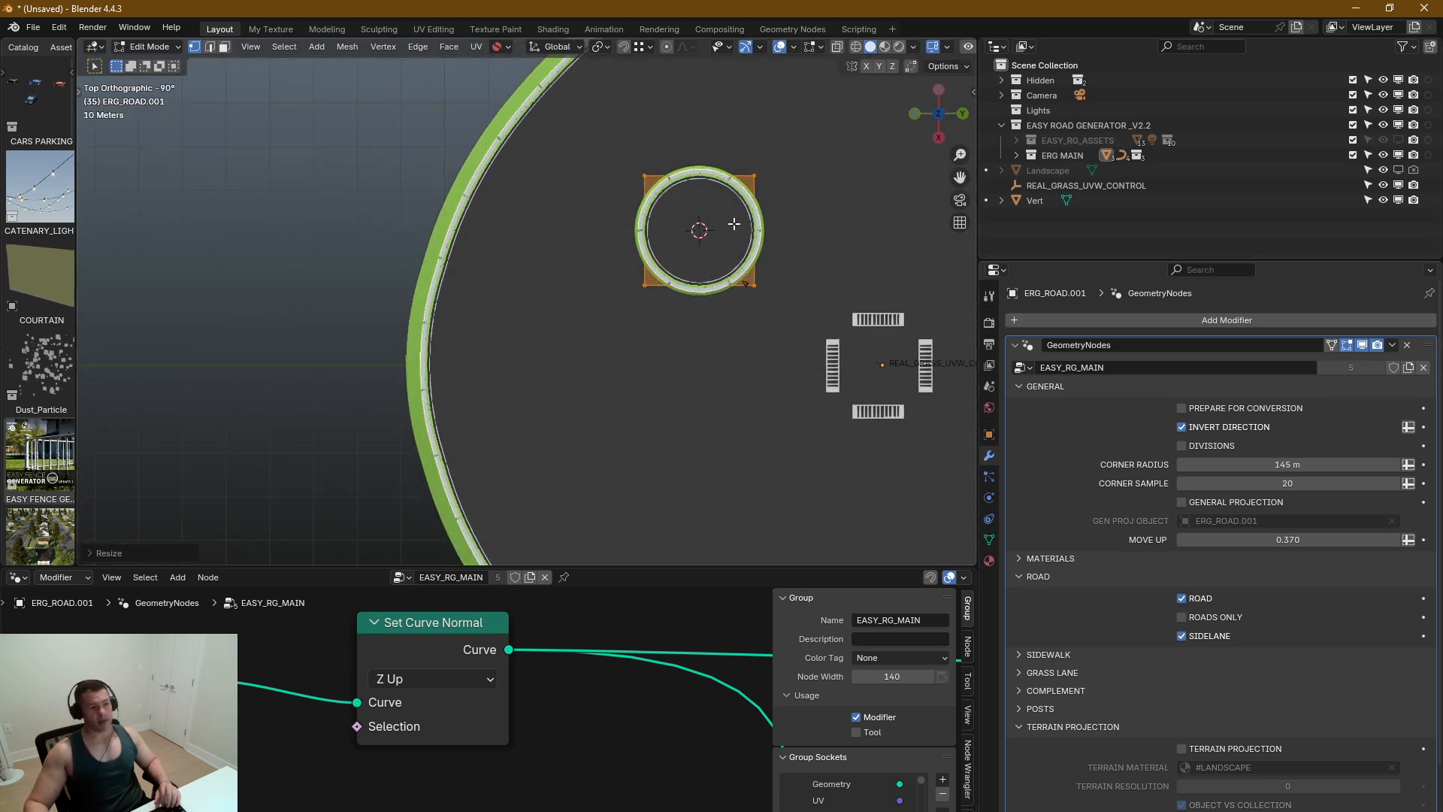
{"action": "middle_click_drag", "start_coordinate": [689, 248], "coordinate": [702, 183]}
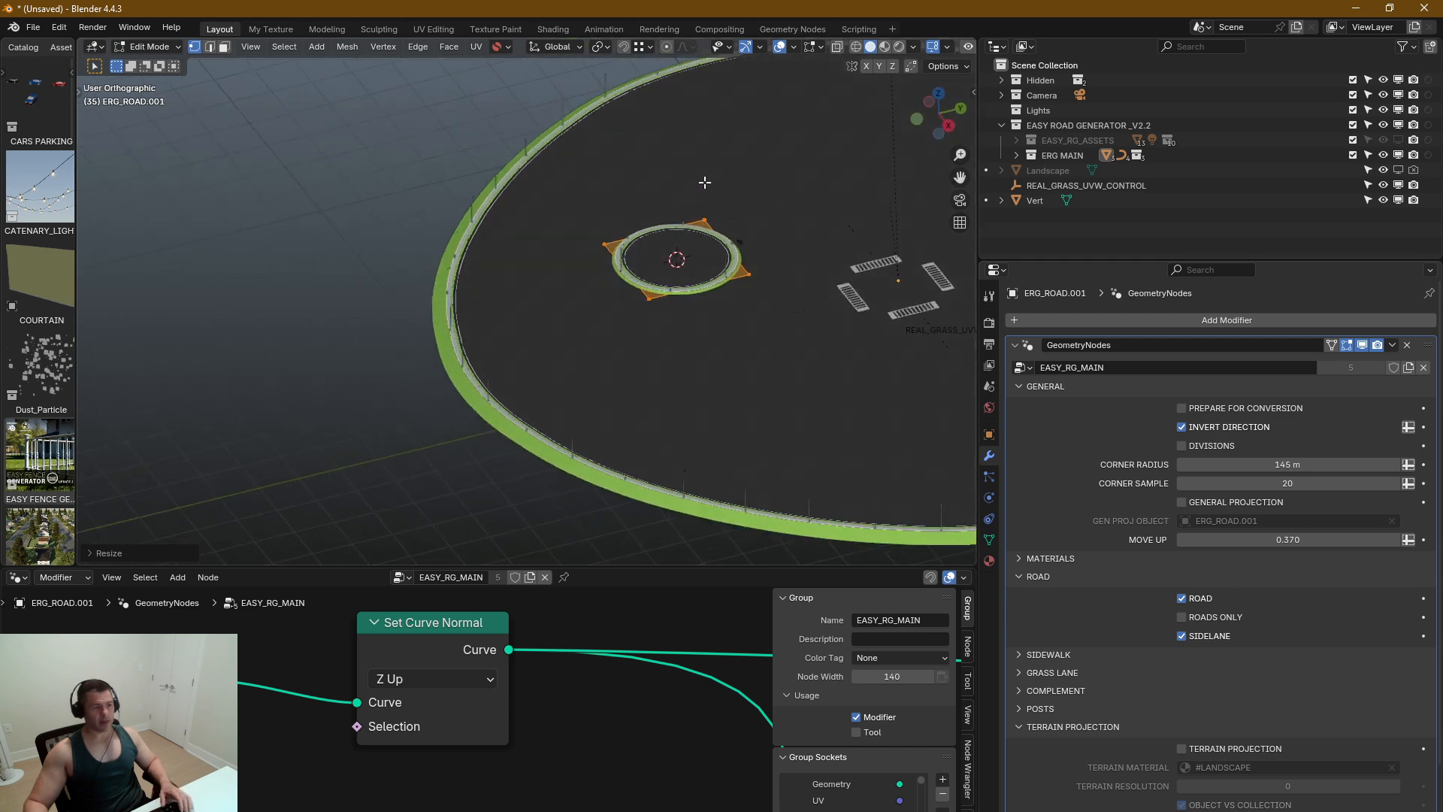
{"action": "key", "text": "Tab"}
Step: Enlarge the 3D viewport by narrowing the modifier settings area and collapsing the node editor, with the inner ring road ERG_ROAD.001 selected
{"action": "left_click", "coordinate": [490, 223]}
{"action": "left_click", "coordinate": [628, 265]}
{"action": "scroll", "coordinate": [639, 281], "scroll_direction": "up", "scroll_amount": 5}
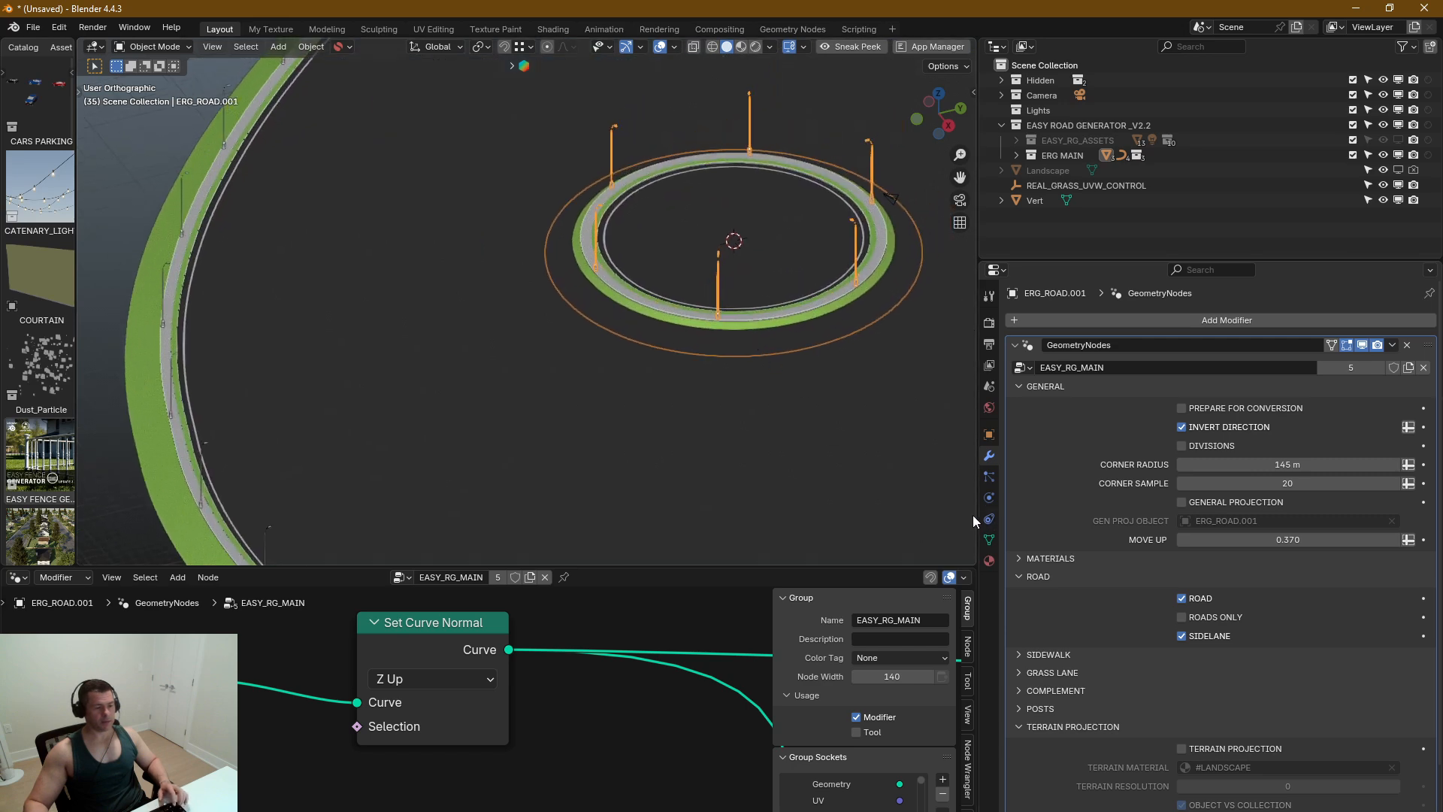
{"action": "left_click_drag", "start_coordinate": [976, 517], "coordinate": [1114, 516]}
{"action": "key", "text": "ctrl+z"}
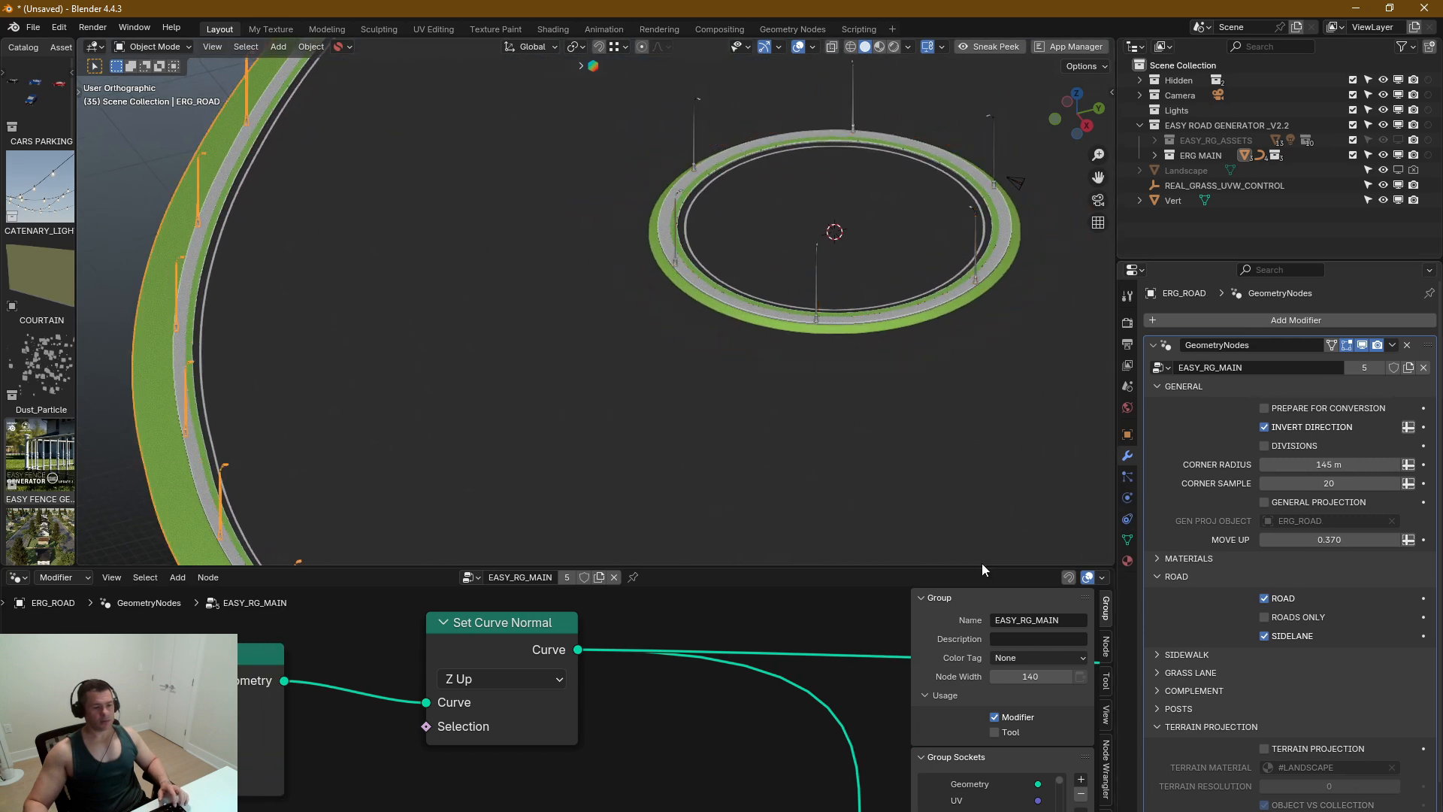
{"action": "left_click_drag", "start_coordinate": [981, 562], "coordinate": [981, 802]}
{"action": "left_click", "coordinate": [876, 427]}
{"action": "middle_click_drag", "start_coordinate": [877, 426], "coordinate": [658, 383], "text": "shift"}
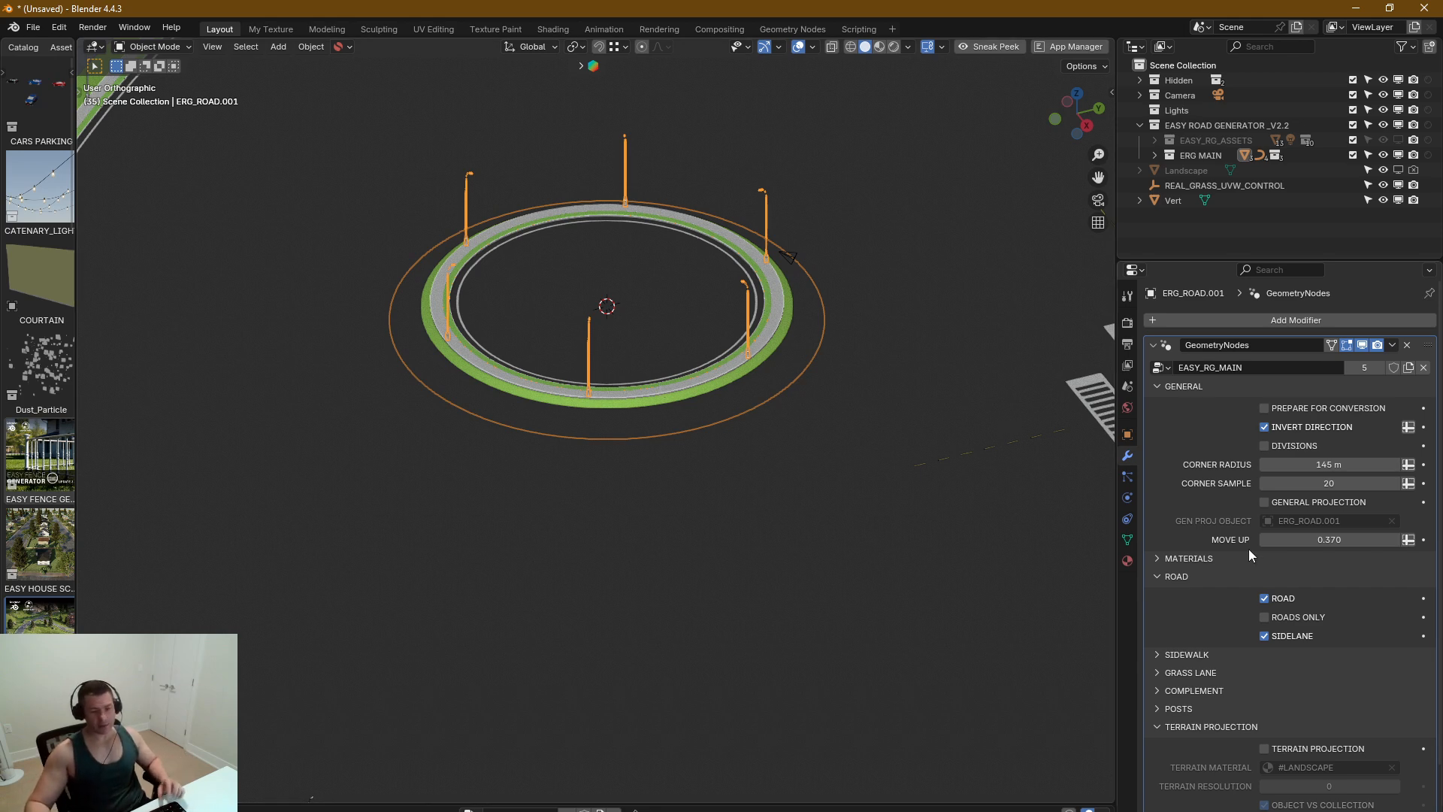
Step: Turn off the ROAD and COMPLEMENT options for the inner ring ERG_ROAD.001
{"action": "left_click", "coordinate": [1263, 598]}
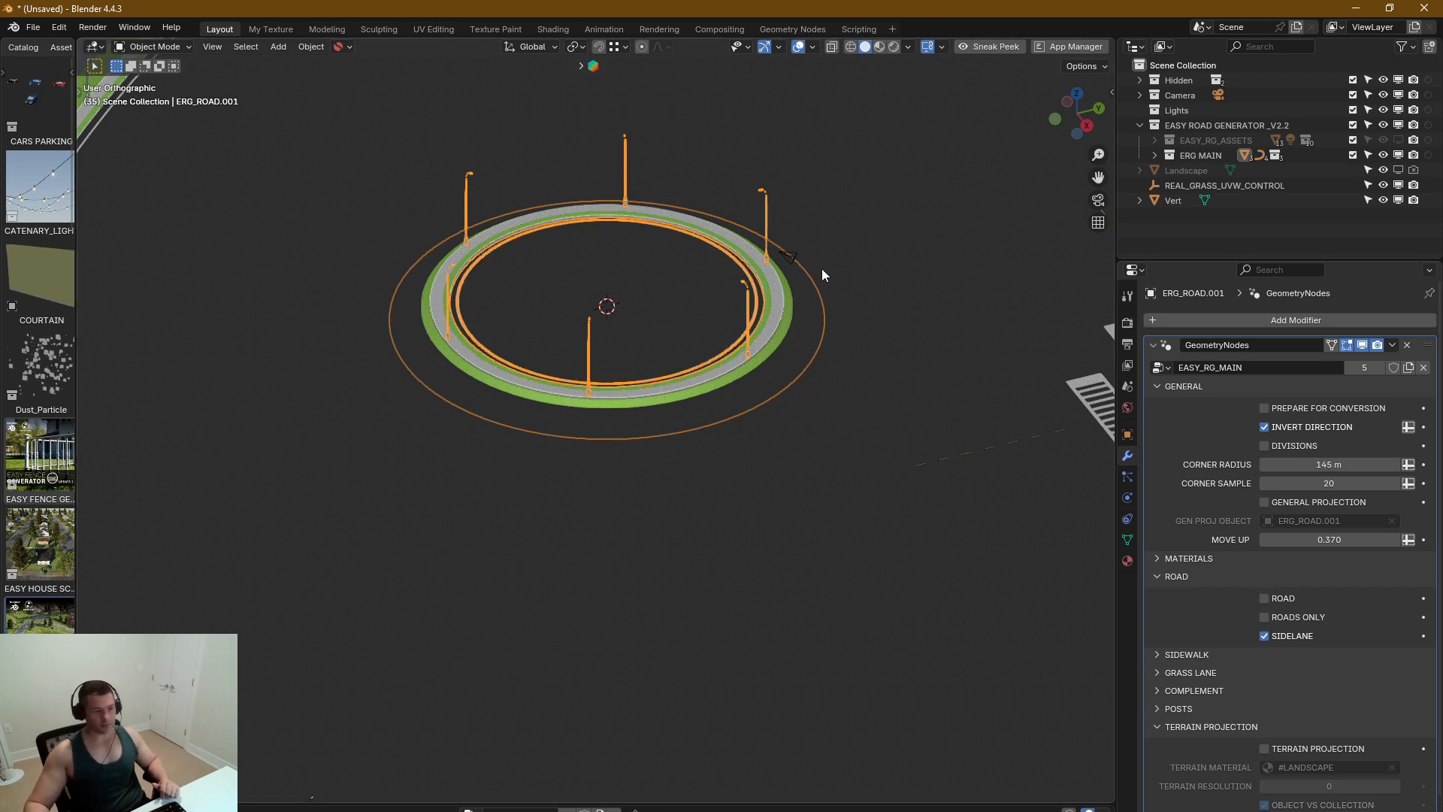
{"action": "scroll", "coordinate": [822, 269], "scroll_direction": "up", "scroll_amount": 8}
{"action": "scroll", "coordinate": [784, 268], "scroll_direction": "down", "scroll_amount": 8}
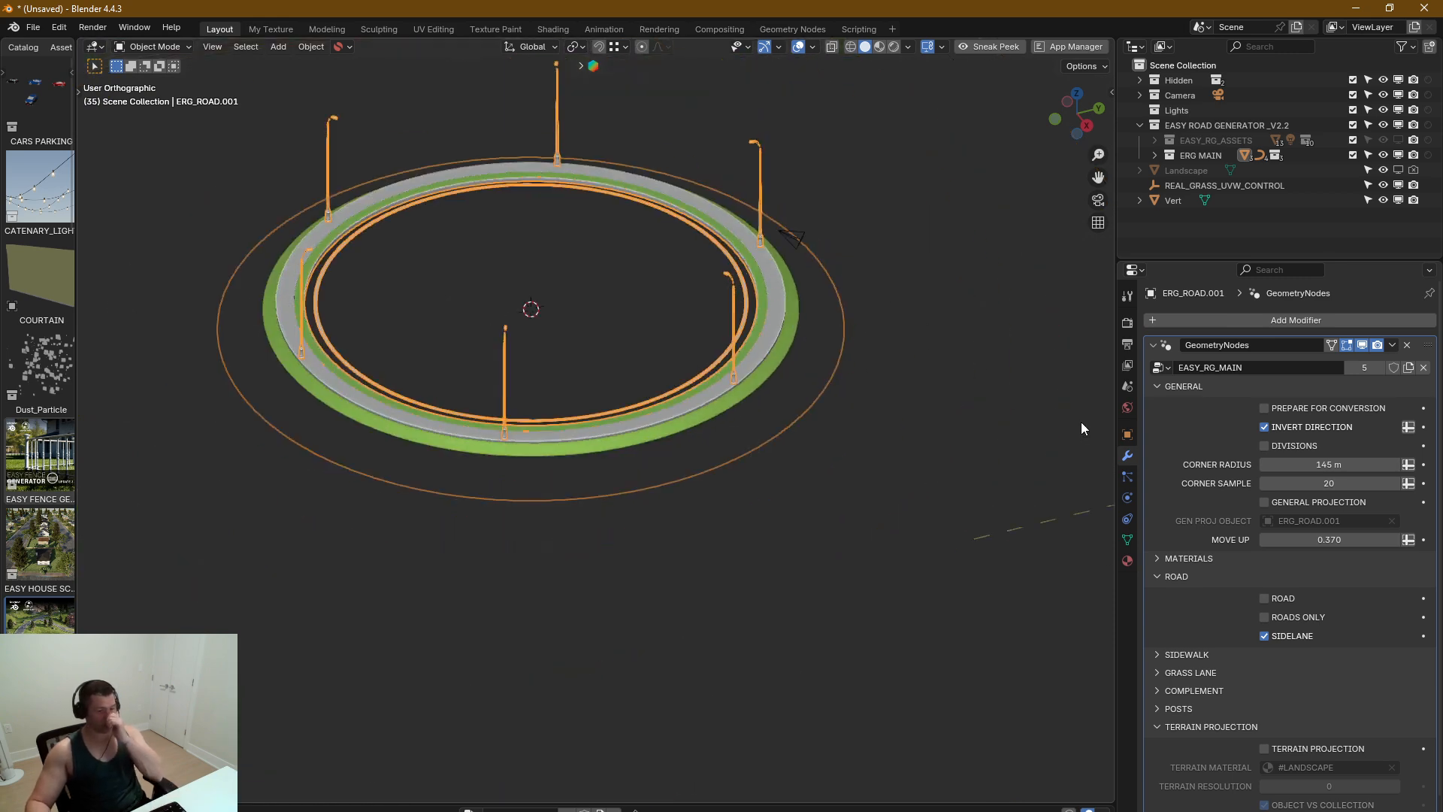
{"action": "left_click", "coordinate": [1159, 386]}
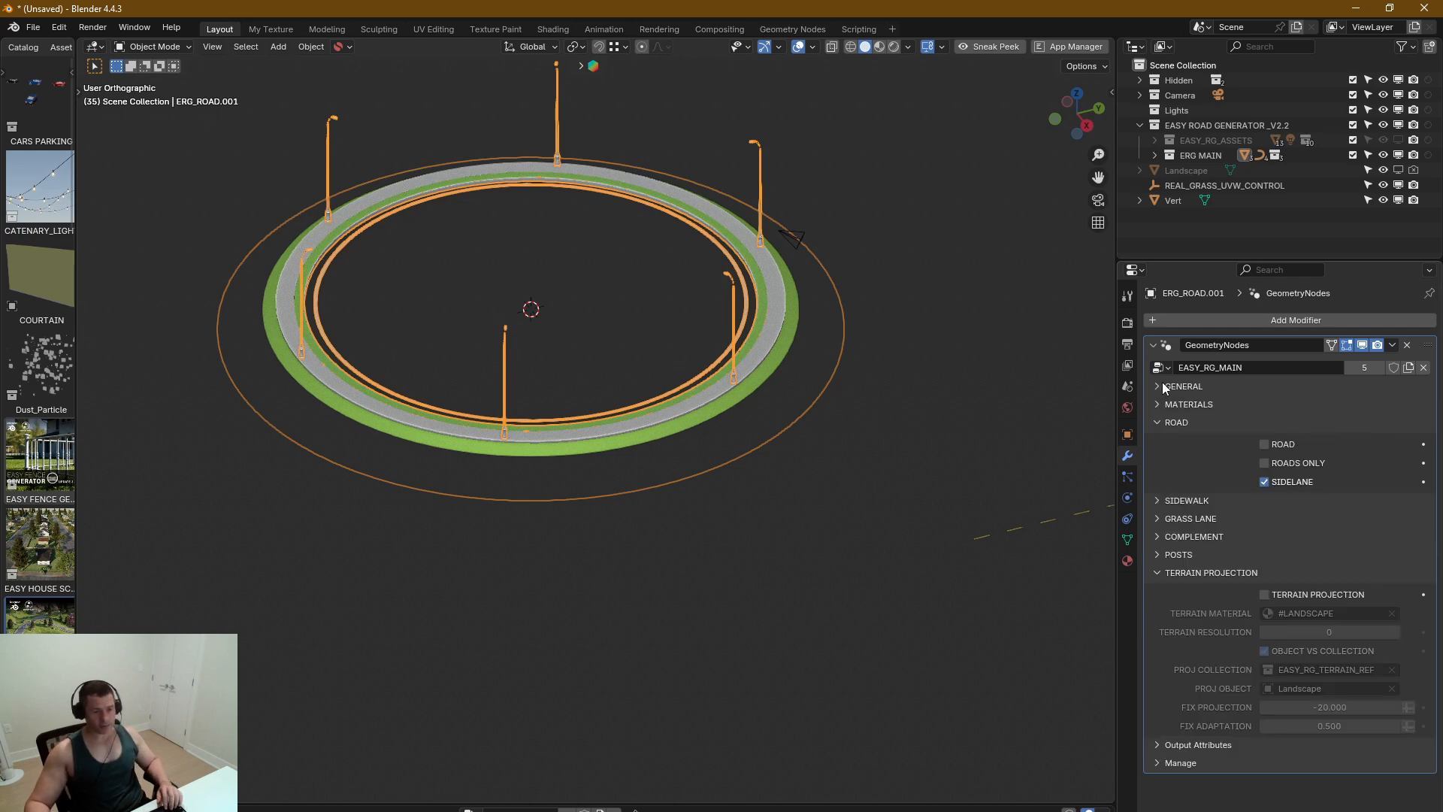
{"action": "left_click", "coordinate": [1195, 536]}
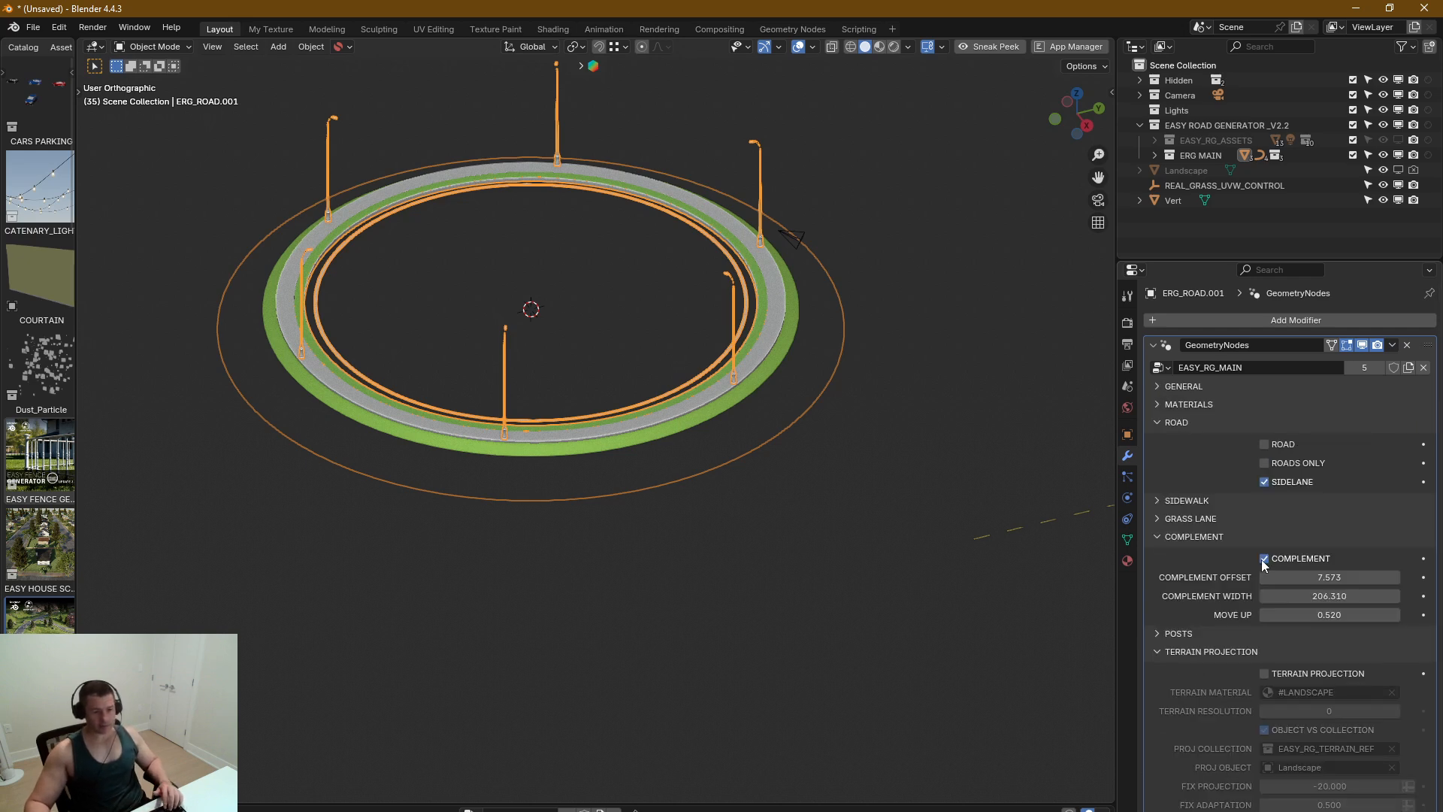
{"action": "left_click", "coordinate": [1264, 559]}
{"action": "middle_click_drag", "start_coordinate": [755, 368], "coordinate": [810, 311]}
{"action": "key", "text": "g"}
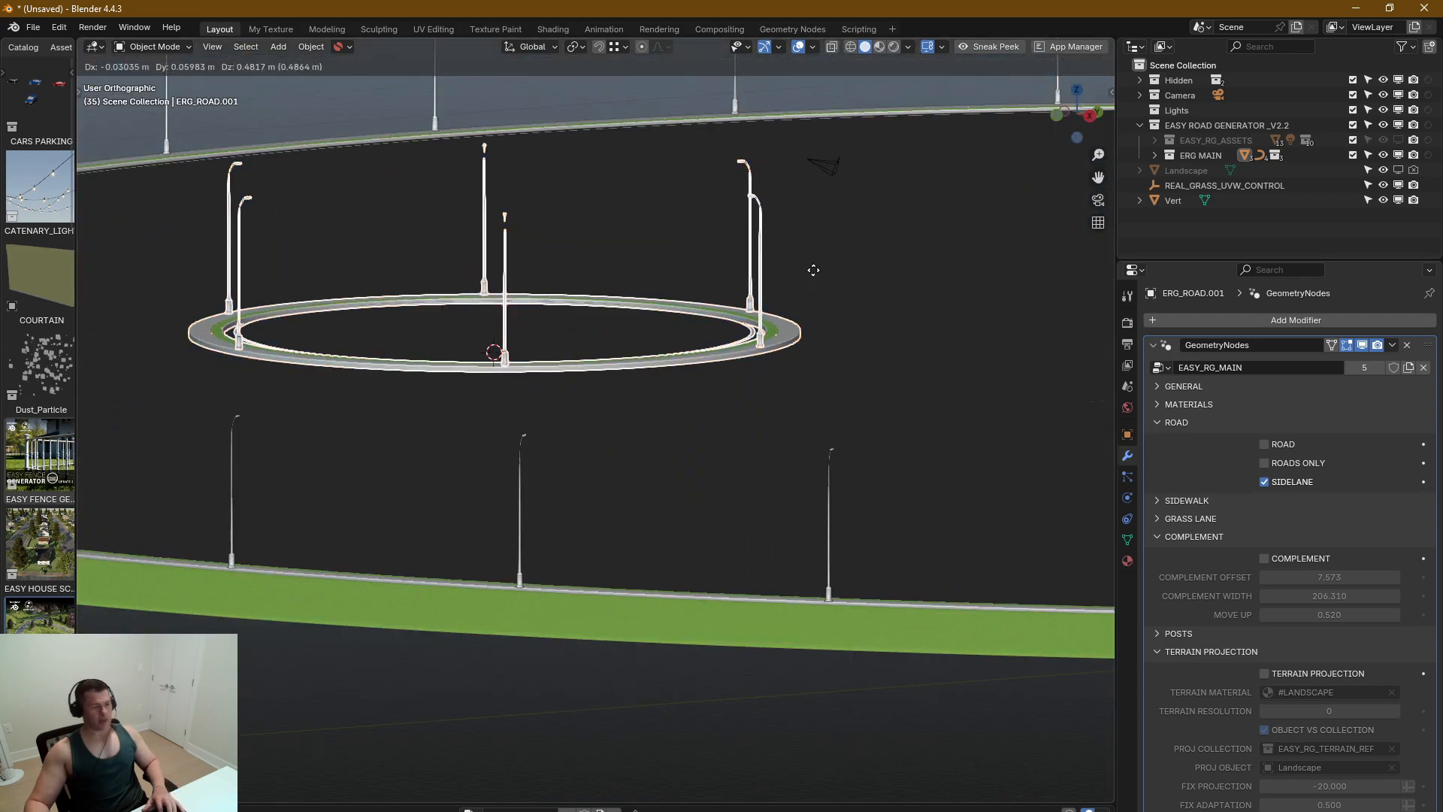
{"action": "right_click", "coordinate": [831, 210]}
{"action": "scroll", "coordinate": [830, 210], "scroll_direction": "down", "scroll_amount": 5}
{"action": "middle_click_drag", "start_coordinate": [834, 220], "coordinate": [790, 227]}
{"action": "key", "text": "g"}
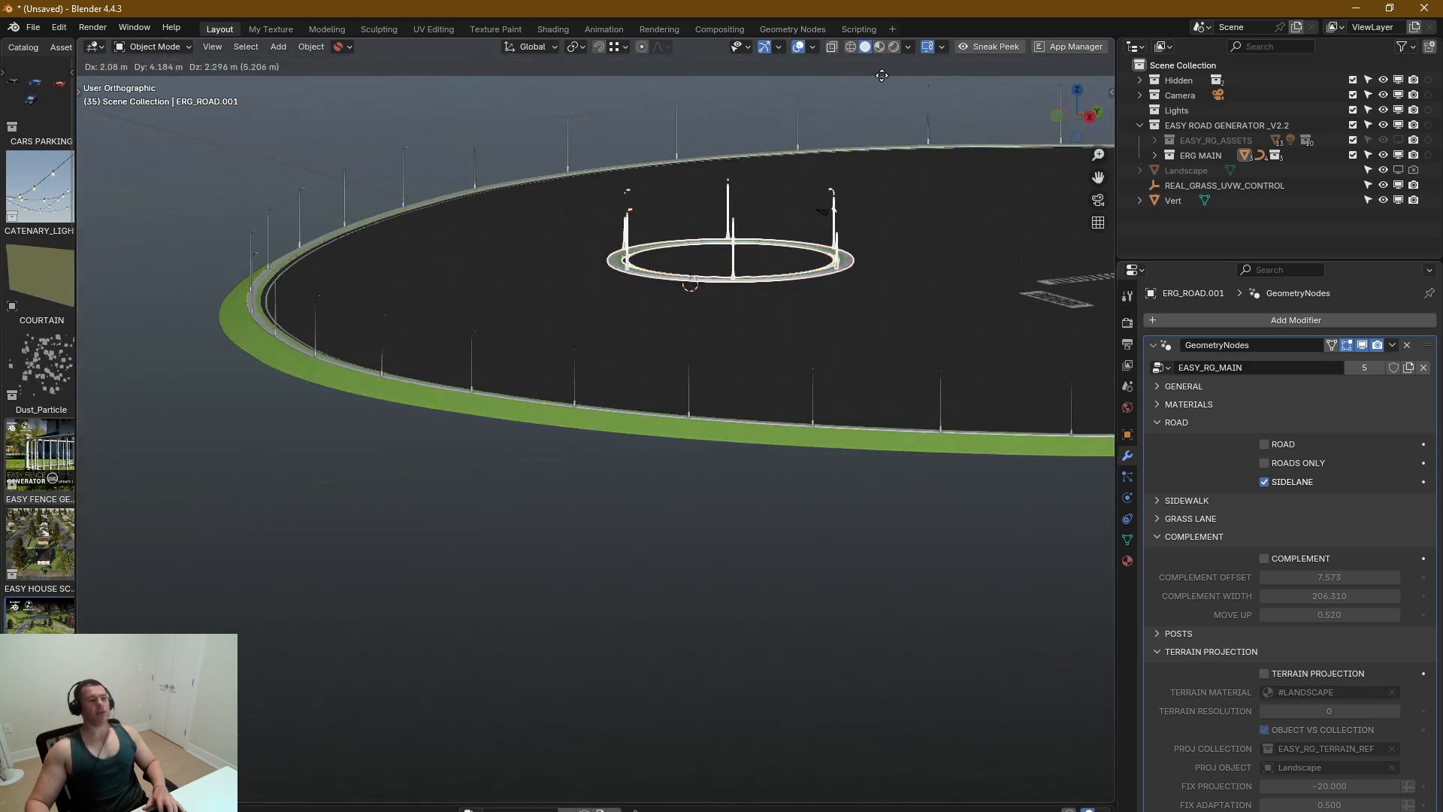
{"action": "right_click", "coordinate": [796, 767]}
Step: Move the inner ring road ERG_ROAD.001 upward above the surface of the large circular road
{"action": "middle_click_drag", "start_coordinate": [785, 715], "coordinate": [791, 607]}
{"action": "key", "text": "g"}
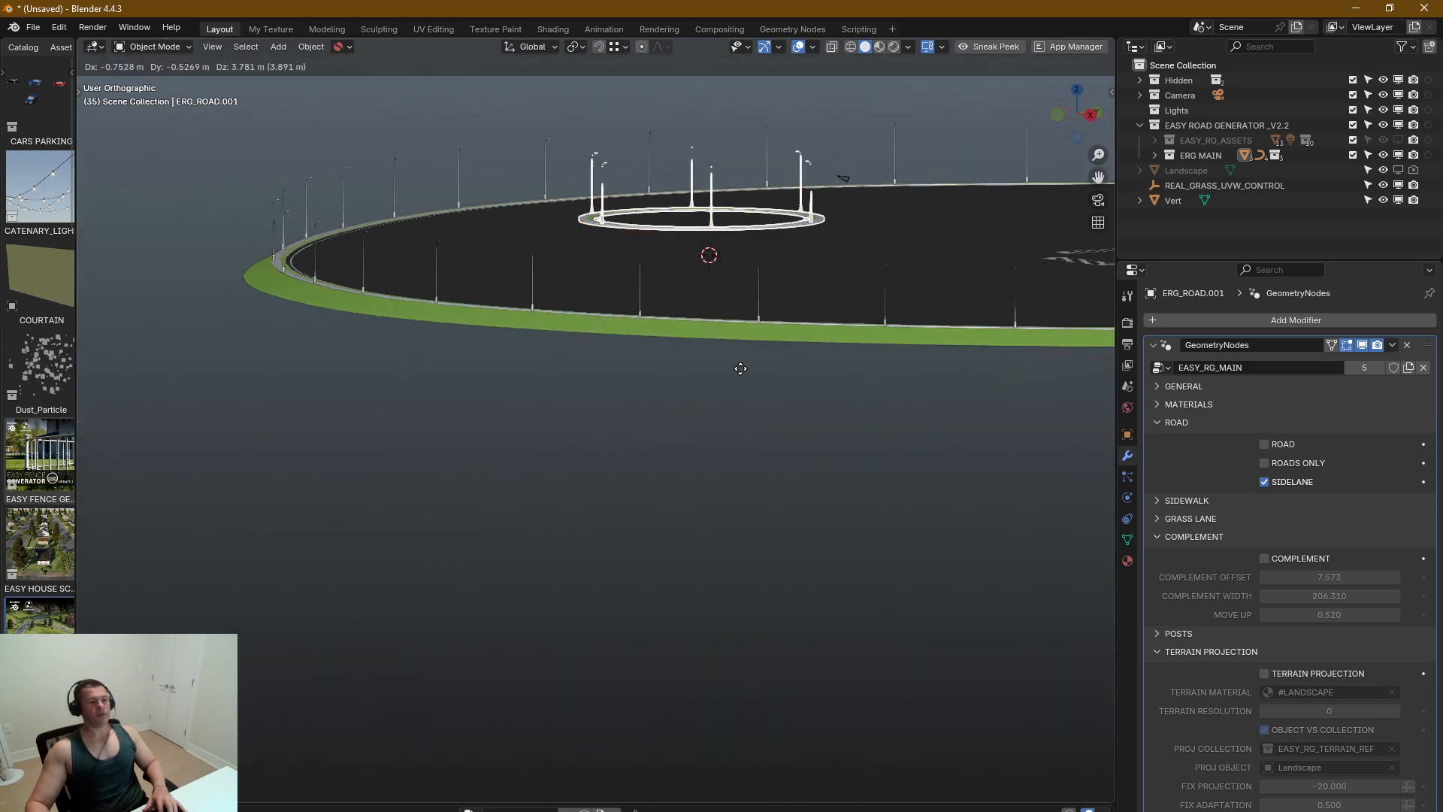
{"action": "left_click", "coordinate": [733, 321]}
{"action": "middle_click_drag", "start_coordinate": [766, 312], "coordinate": [731, 396]}
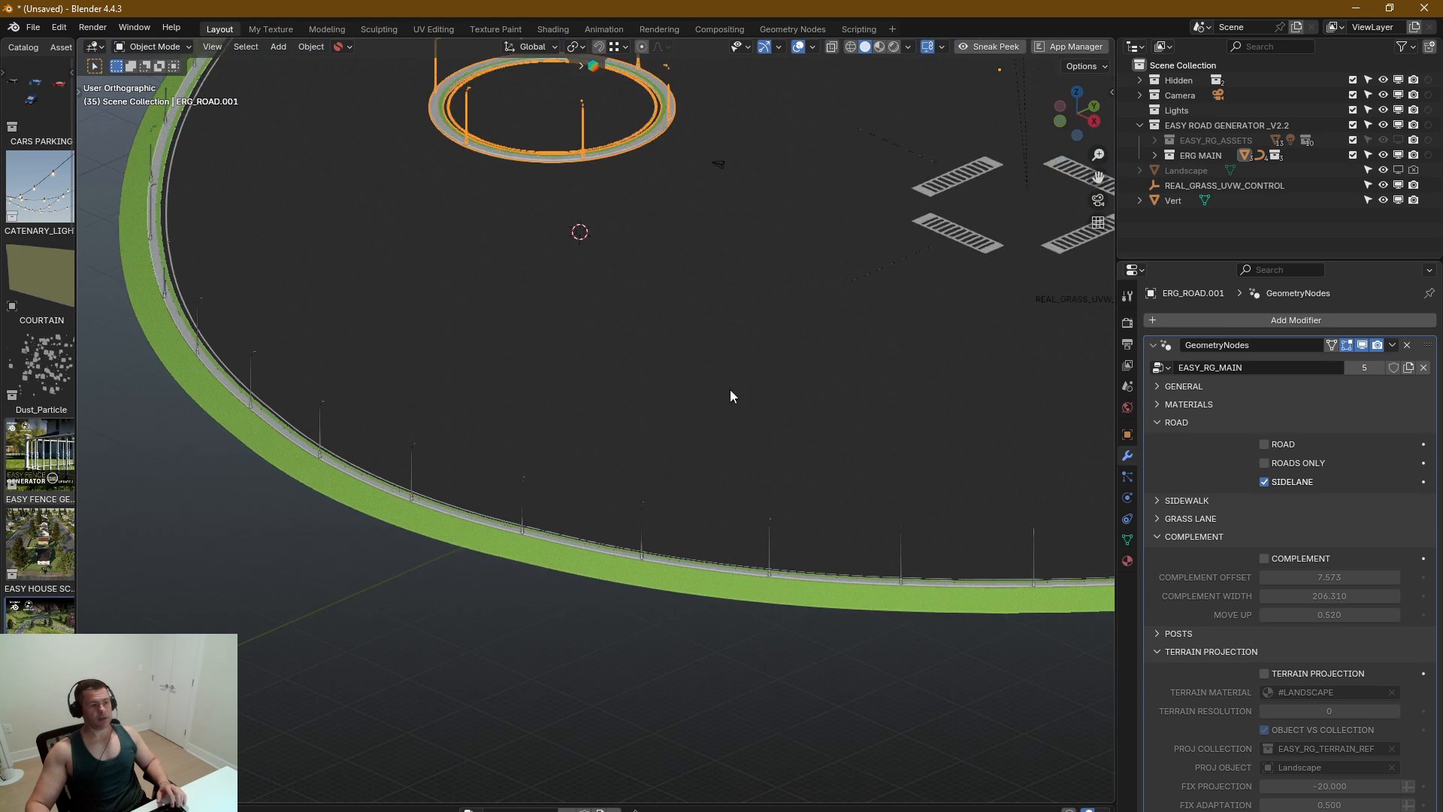
Step: Enable GENERAL PROJECTION for ERG_ROAD.001 and set its GEN PROJ OBJECT to the large road ERG_ROAD
{"action": "left_click", "coordinate": [1157, 386]}
{"action": "left_click", "coordinate": [1265, 502]}
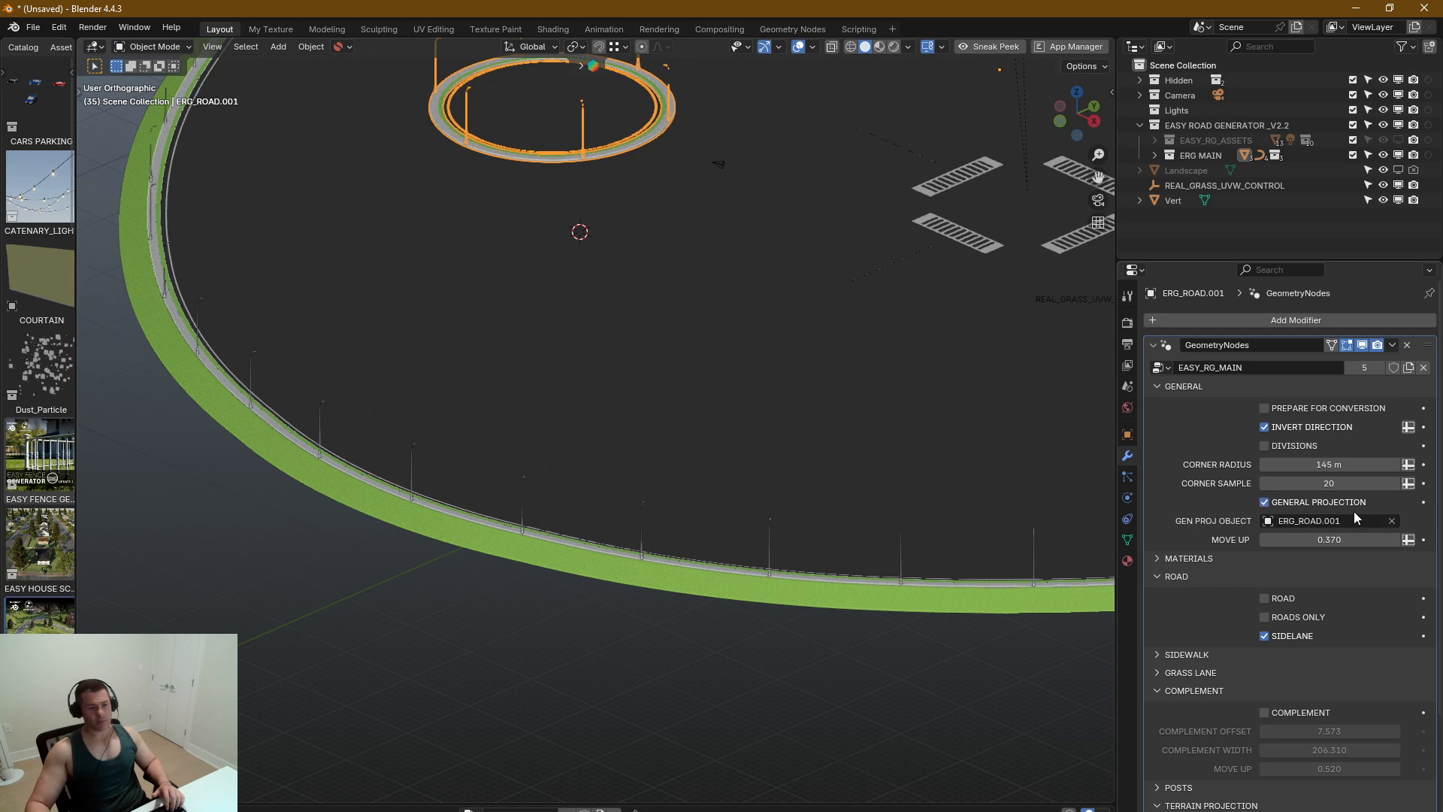
{"action": "left_click", "coordinate": [1392, 521]}
{"action": "left_click", "coordinate": [834, 368]}
{"action": "middle_click_drag", "start_coordinate": [834, 369], "coordinate": [712, 554]}
{"action": "scroll", "coordinate": [697, 350], "scroll_direction": "up", "scroll_amount": 6}
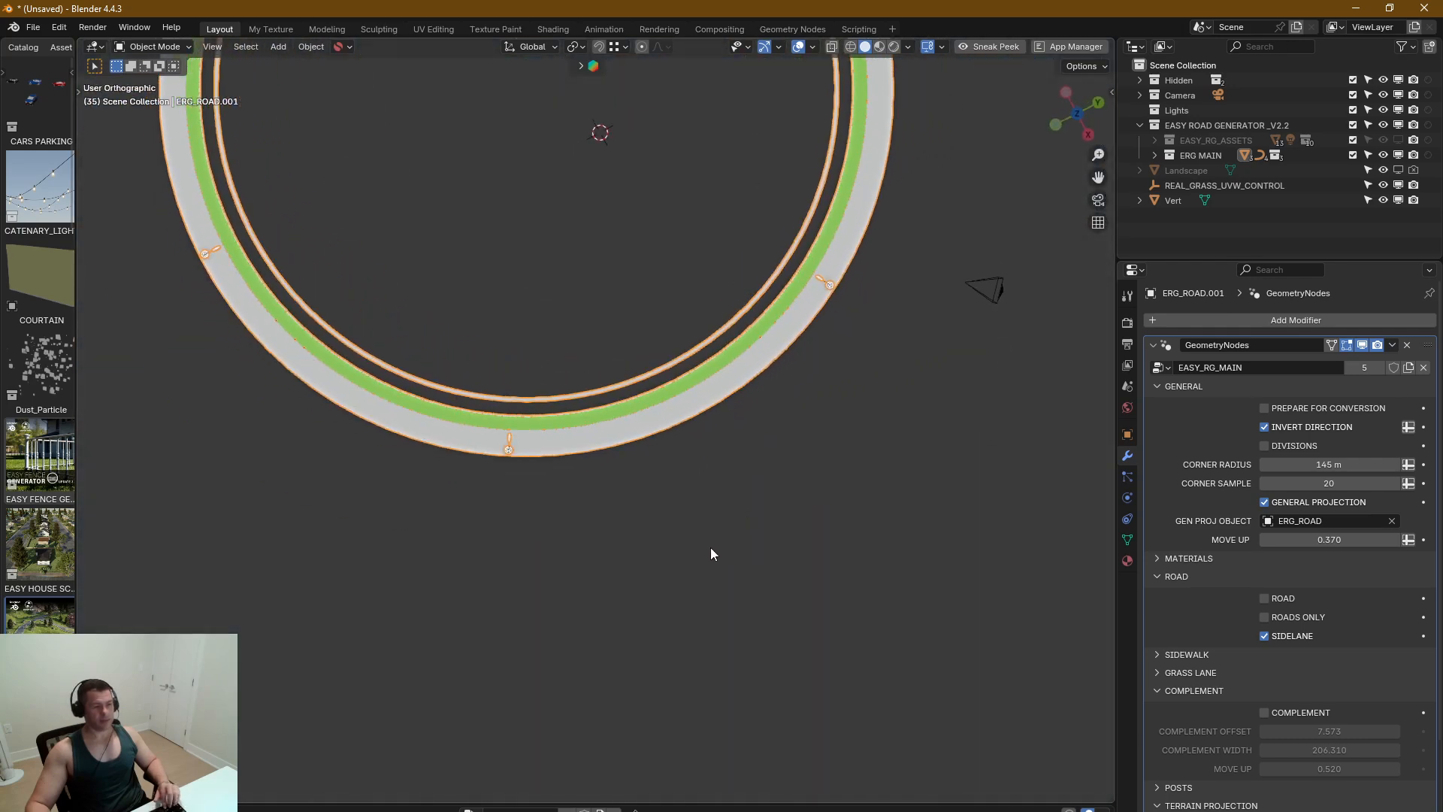
Step: Turn off INVERT DIRECTION for the inner ring and set its CORNER RADIUS to 3 m
{"action": "left_click", "coordinate": [1263, 426]}
{"action": "scroll", "coordinate": [794, 353], "scroll_direction": "down", "scroll_amount": 4}
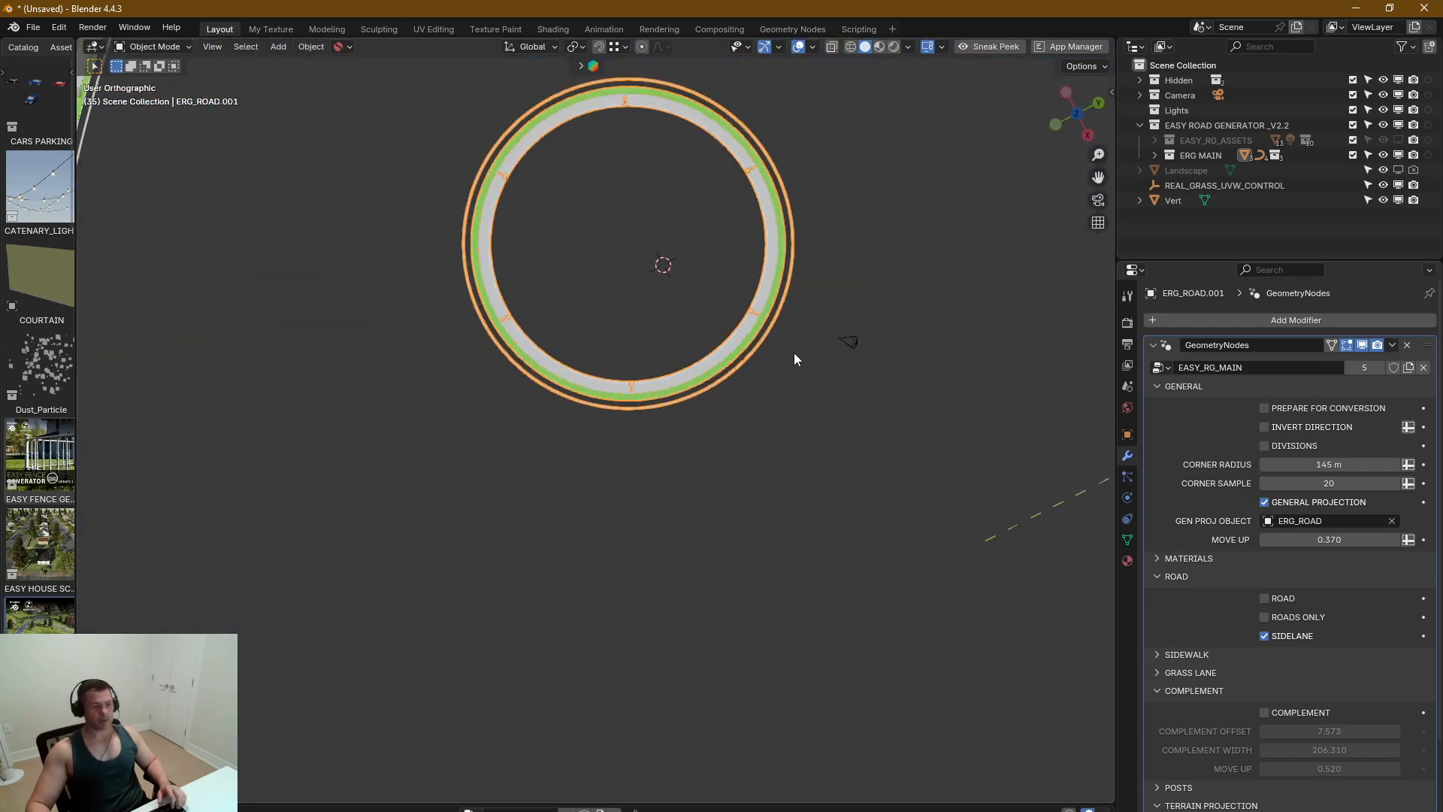
{"action": "middle_click_drag", "start_coordinate": [794, 353], "coordinate": [819, 485], "text": "shift"}
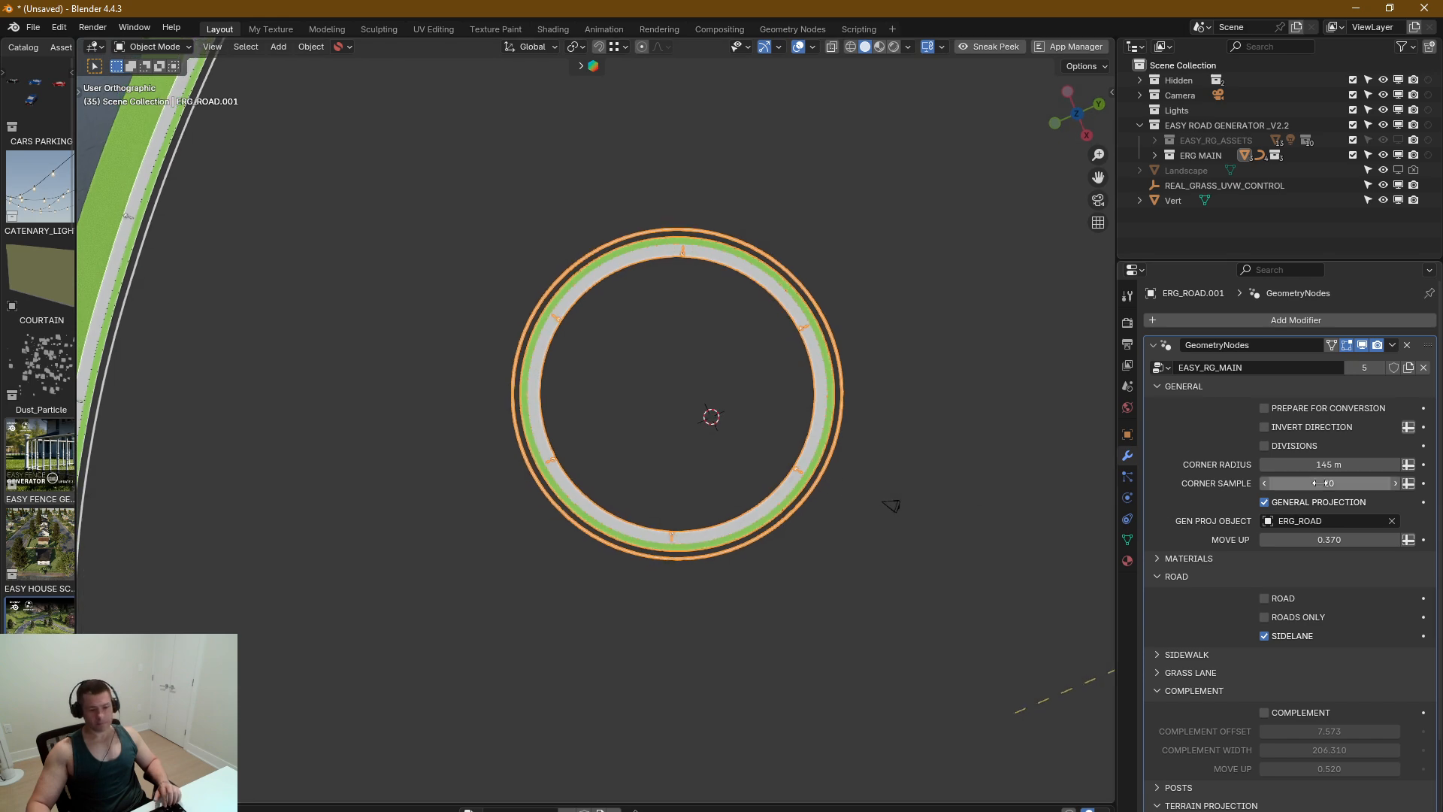
{"action": "left_click", "coordinate": [1339, 466]}
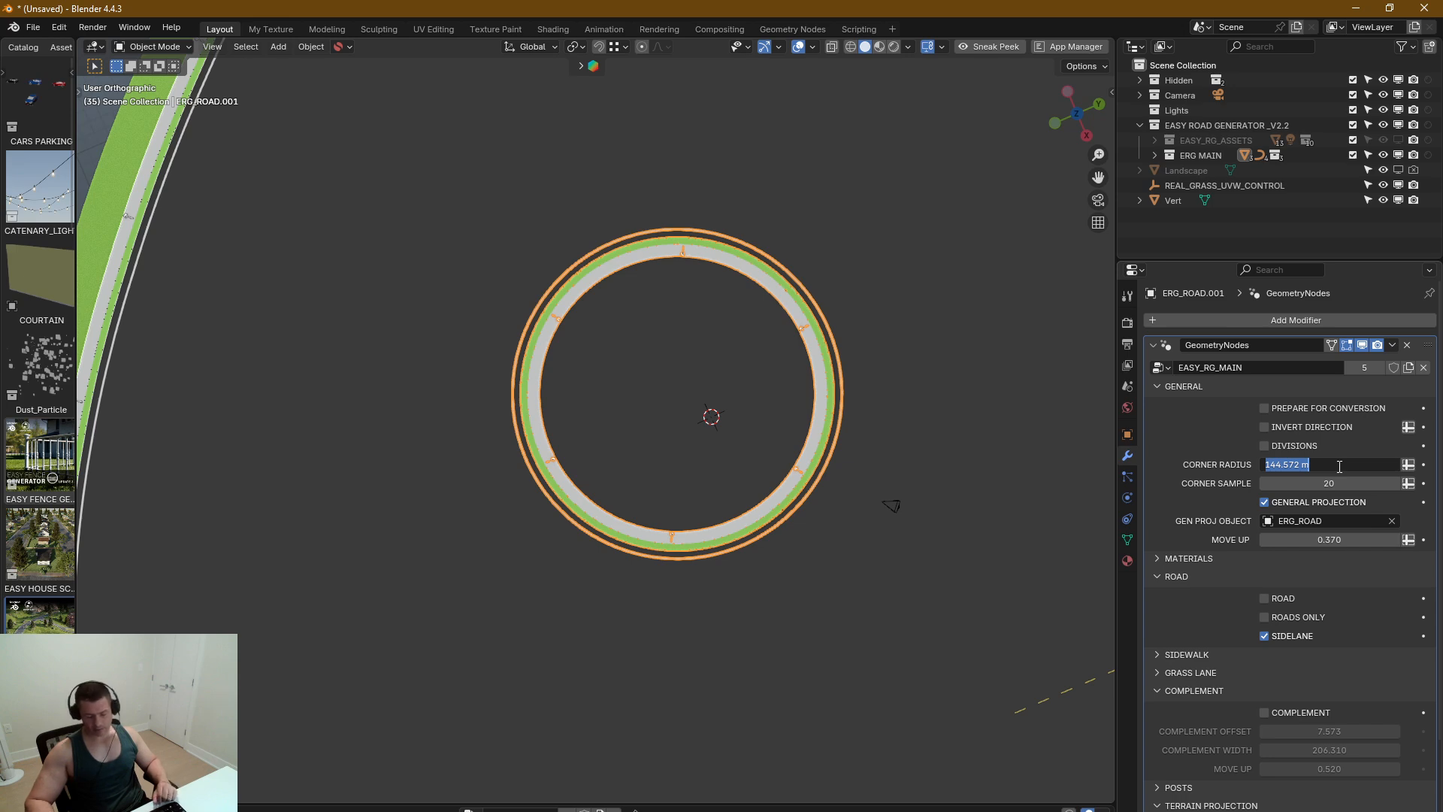
{"action": "type", "text": "3"}
{"action": "key", "text": "Return"}
{"action": "scroll", "coordinate": [783, 336], "scroll_direction": "down", "scroll_amount": 5}
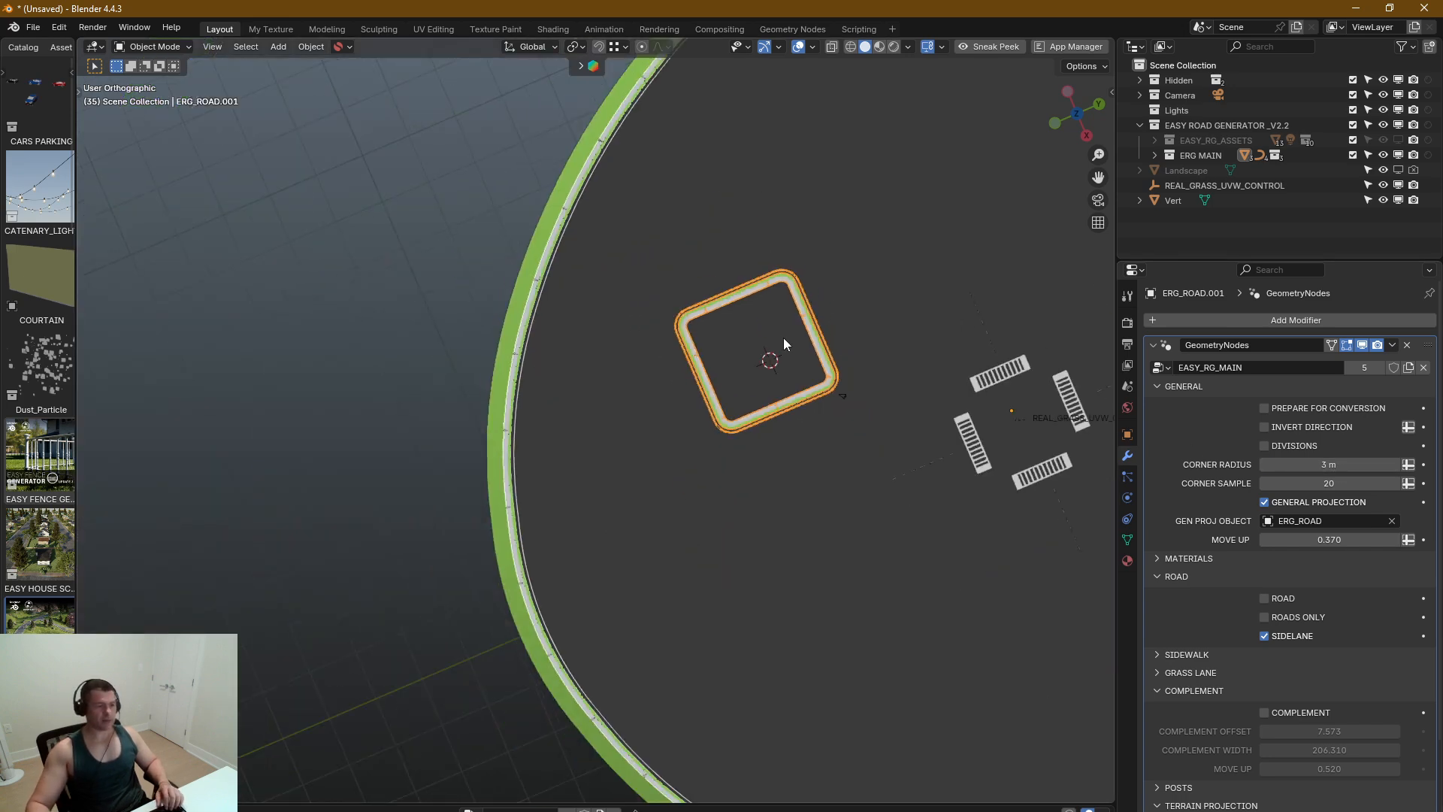
Step: In Edit Mode from the top view, scale the ERG_ROAD.001 plane down to a small block and rotate it
{"action": "scroll", "coordinate": [783, 336], "scroll_direction": "down", "scroll_amount": 4}
{"action": "mouse_move", "coordinate": [783, 337]}
{"action": "middle_mouse_down", "text": "alt"}
{"action": "mouse_move", "coordinate": [755, 365]}
{"action": "mouse_move", "coordinate": [741, 347]}
{"action": "mouse_move", "coordinate": [767, 327]}
{"action": "middle_mouse_up", "text": "alt"}
{"action": "scroll", "coordinate": [763, 332], "scroll_direction": "up", "scroll_amount": 2}
{"action": "key", "text": "Tab"}
{"action": "scroll", "coordinate": [766, 328], "scroll_direction": "up", "scroll_amount": 3}
{"action": "key", "text": "s"}
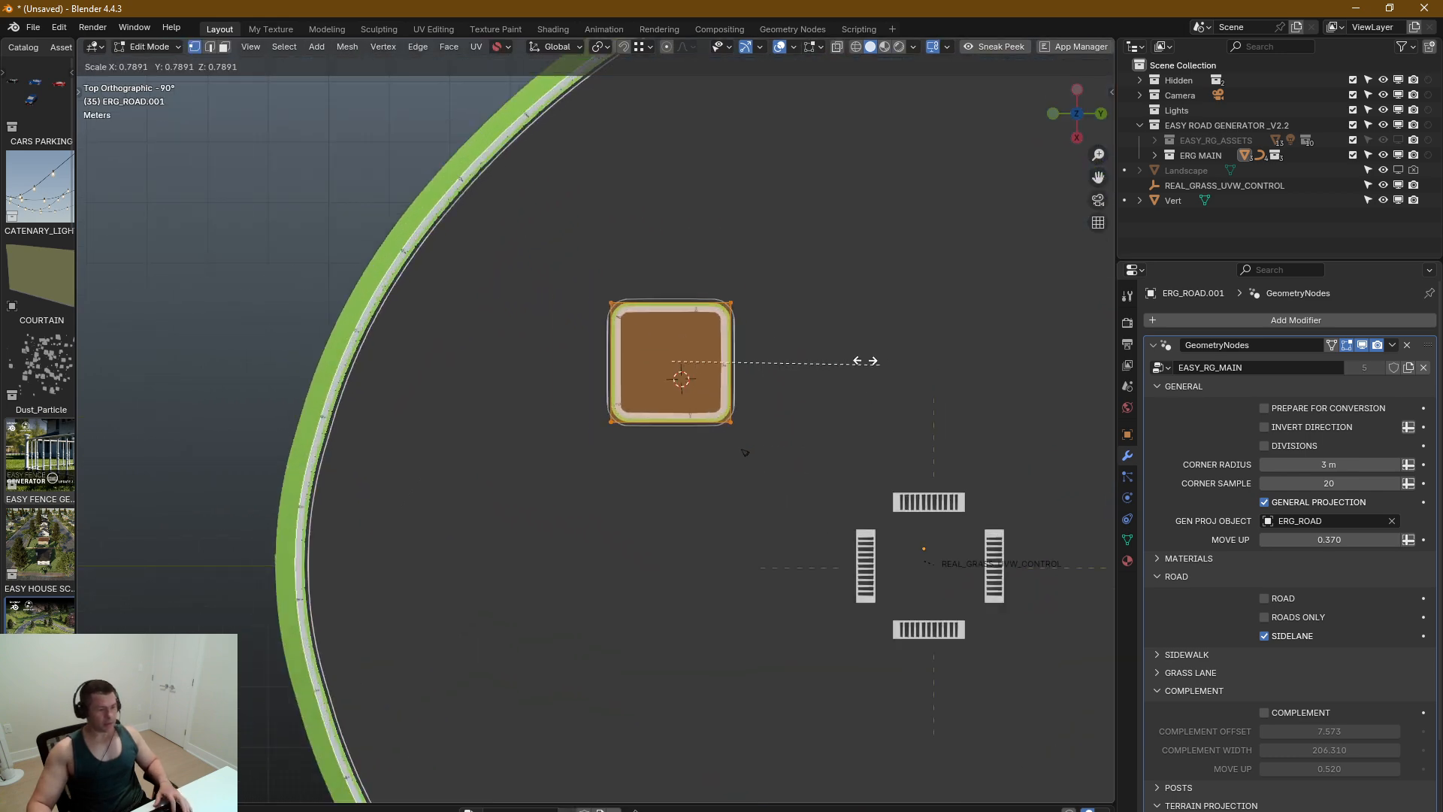
{"action": "left_click", "coordinate": [783, 348]}
{"action": "key", "text": "r"}
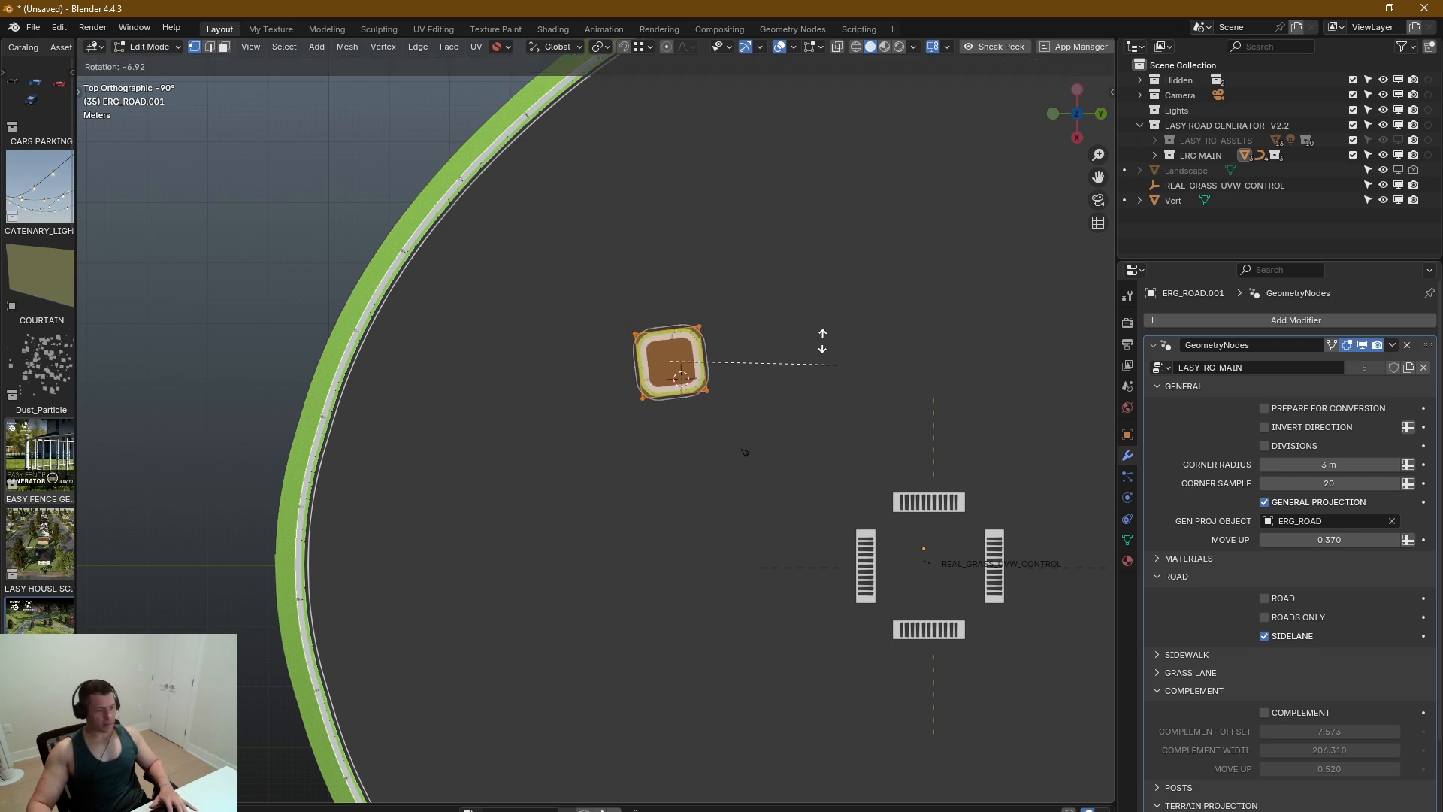
{"action": "left_click", "coordinate": [764, 250]}
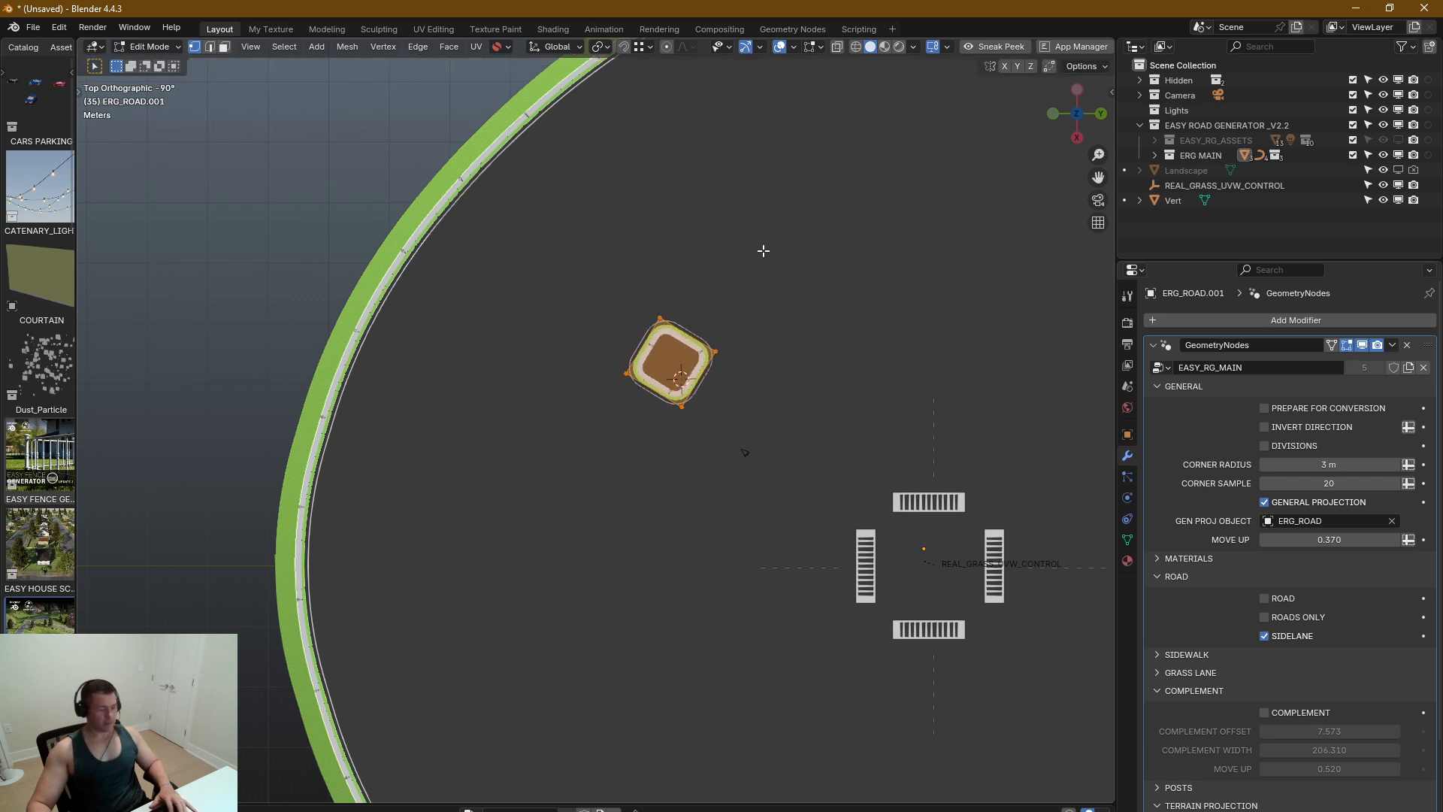
Step: Move the small block close to the large circle's outer edge and rotate it to align with the curve
{"action": "key", "text": "g"}
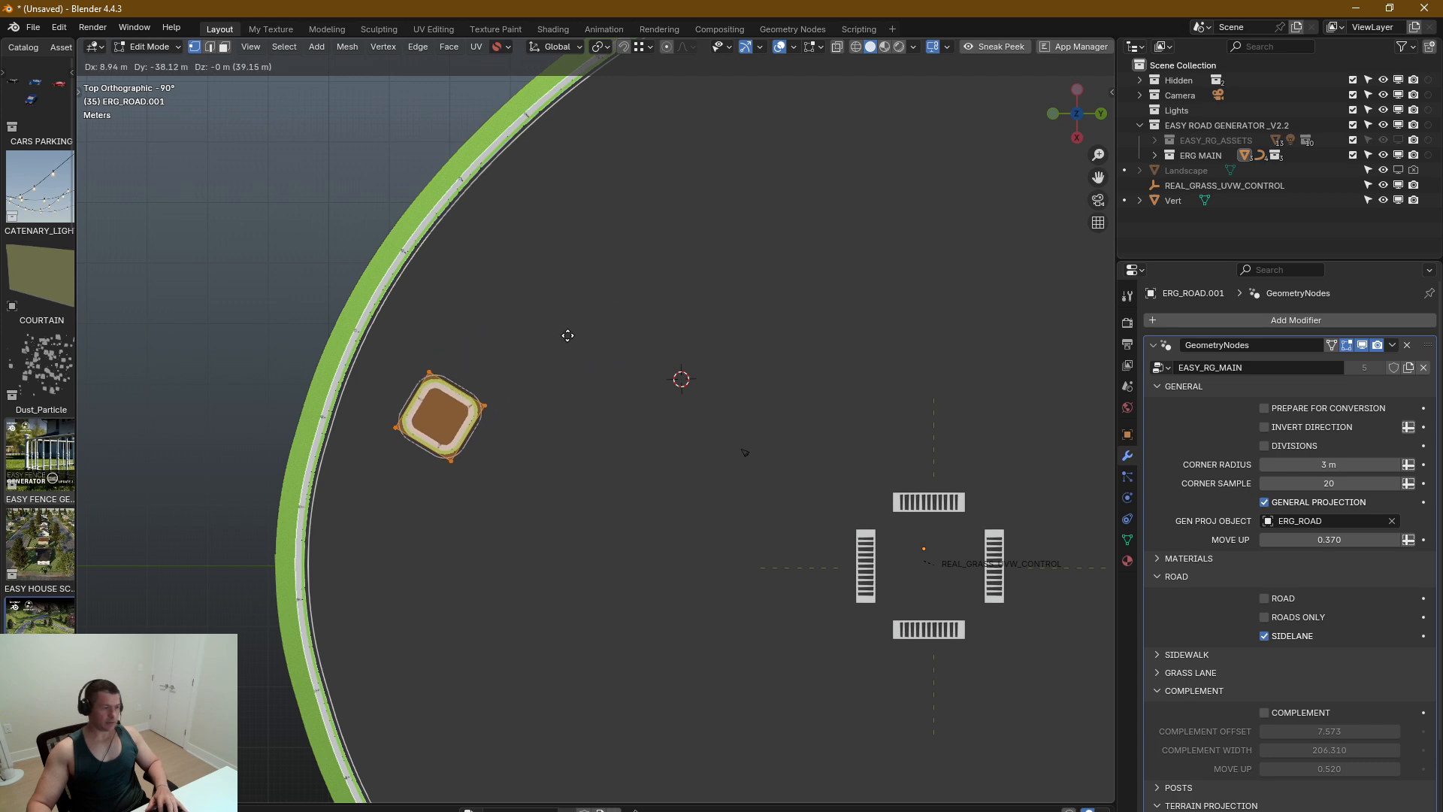
{"action": "left_click", "coordinate": [565, 335]}
{"action": "left_click_drag", "start_coordinate": [569, 295], "coordinate": [445, 415]}
{"action": "middle_click_drag", "start_coordinate": [485, 338], "coordinate": [505, 392], "text": "shift"}
{"action": "left_click_drag", "start_coordinate": [574, 384], "coordinate": [419, 525]}
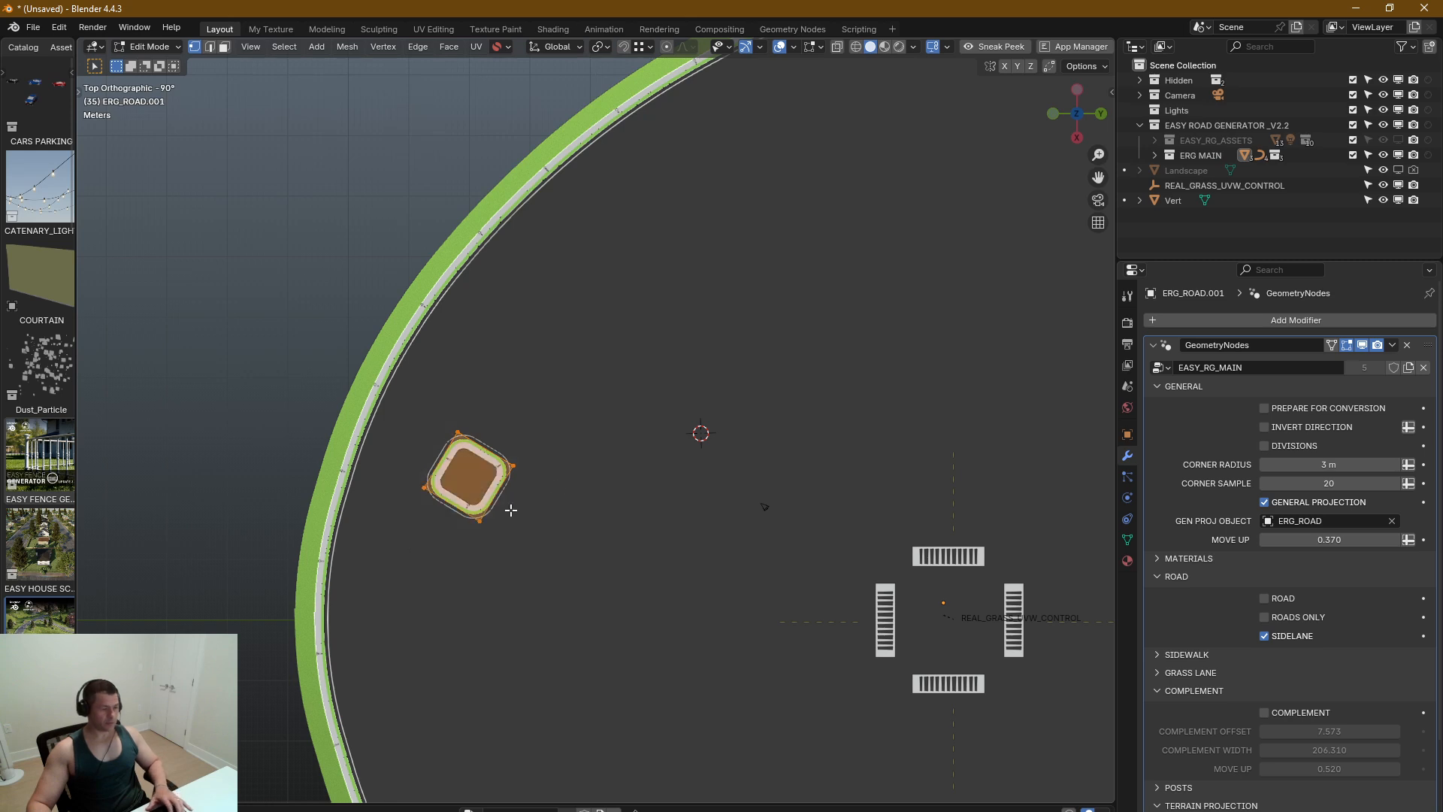
{"action": "key", "text": "r"}
{"action": "left_click", "coordinate": [684, 421]}
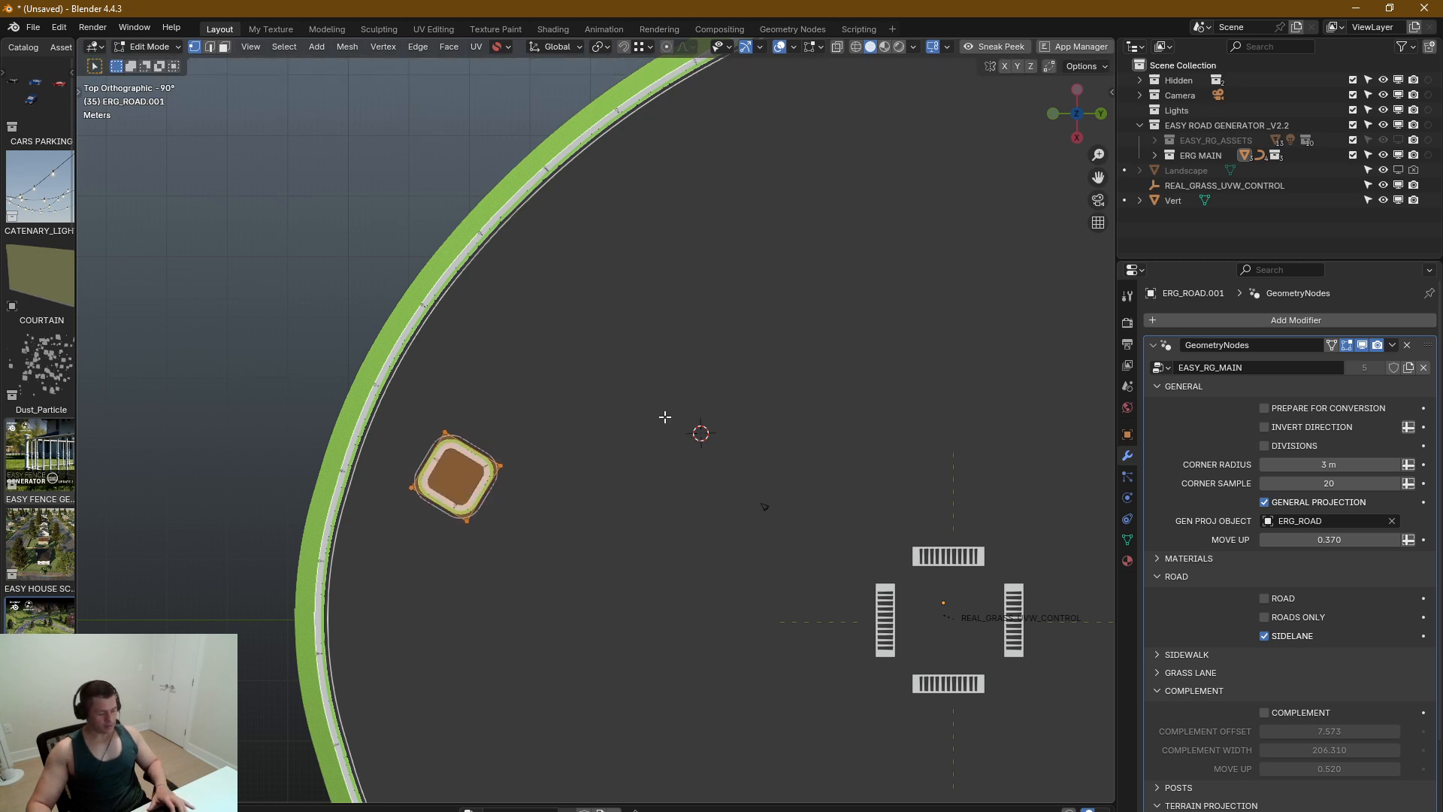
{"action": "key", "text": "r"}
{"action": "left_click", "coordinate": [660, 382]}
Step: Extrude the block's end edge four times along the large road to form a curved strip following its inner side
{"action": "left_click_drag", "start_coordinate": [601, 364], "coordinate": [406, 475]}
{"action": "middle_click_drag", "start_coordinate": [482, 436], "coordinate": [448, 473], "text": "shift"}
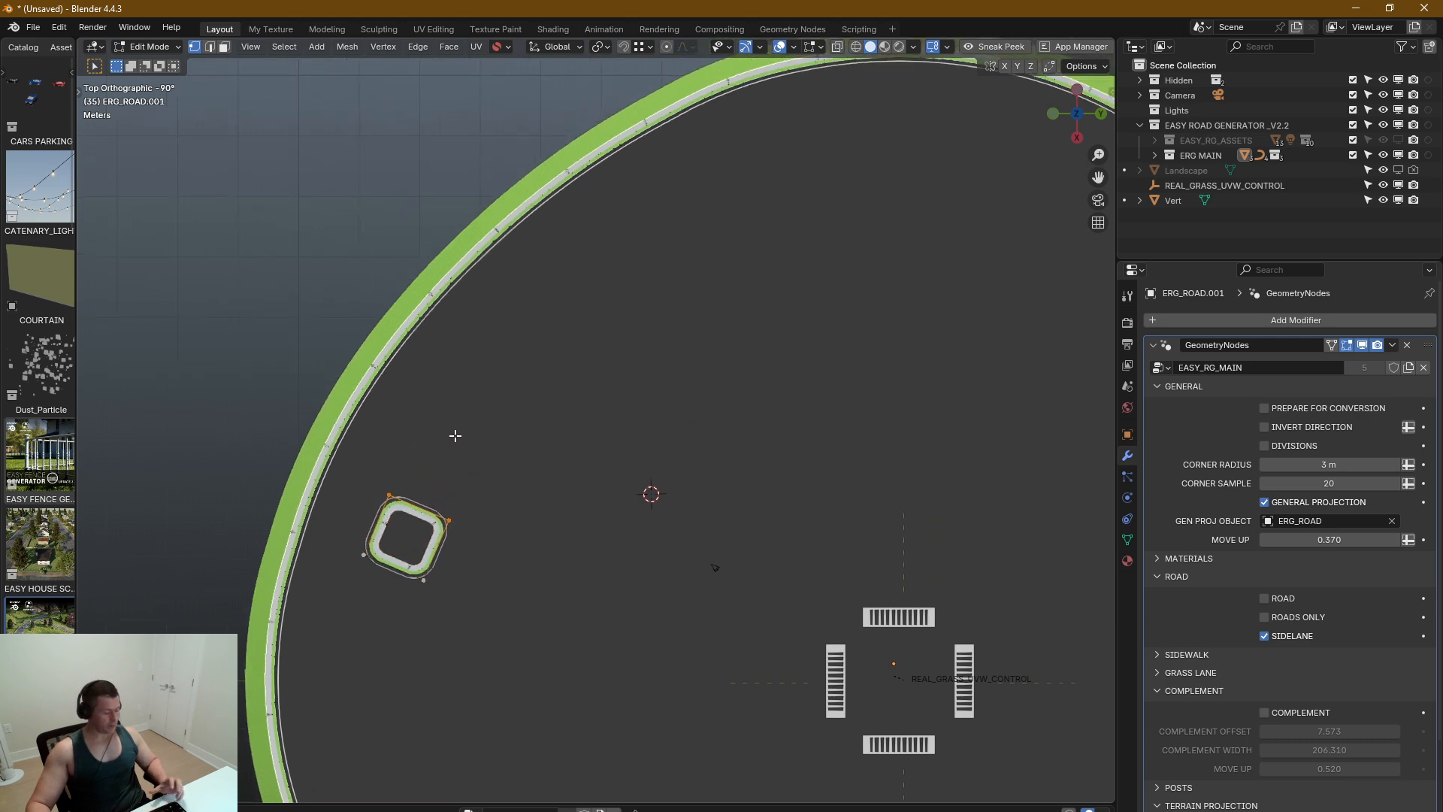
{"action": "key", "text": "g"}
{"action": "left_click", "coordinate": [475, 403]}
{"action": "key", "text": "e"}
{"action": "left_click", "coordinate": [564, 301]}
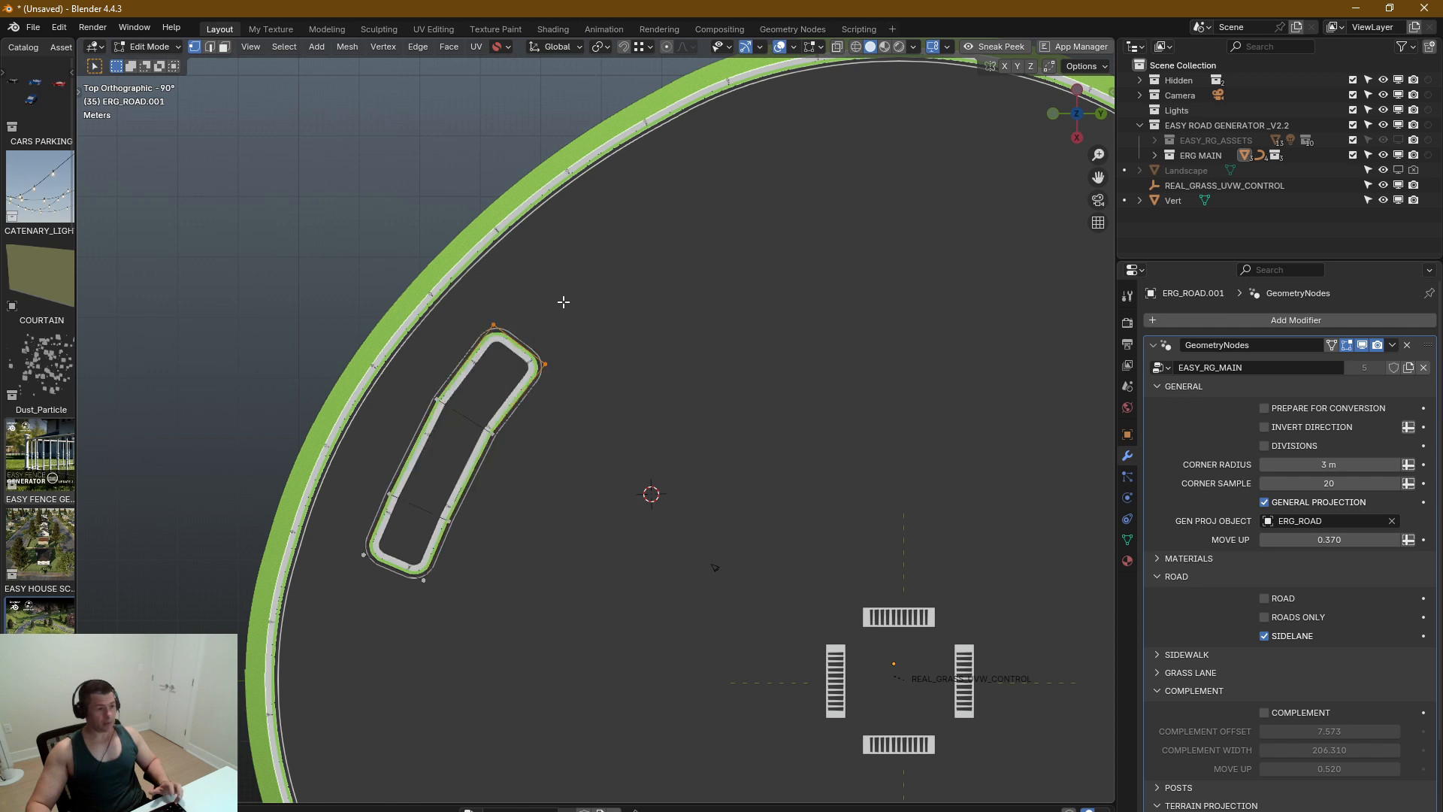
{"action": "key", "text": "e"}
{"action": "left_click", "coordinate": [676, 231]}
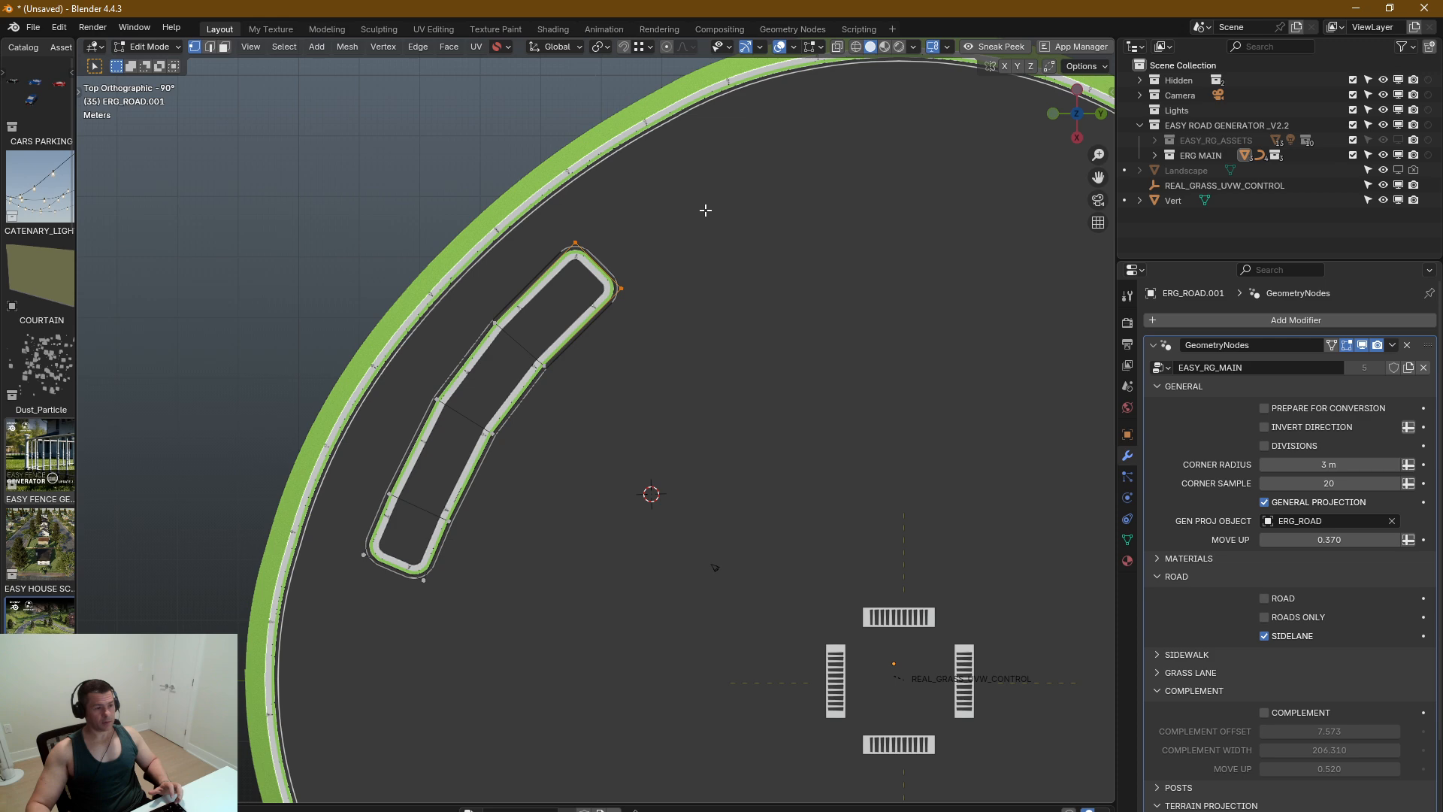
{"action": "key", "text": "e"}
{"action": "left_click", "coordinate": [756, 199]}
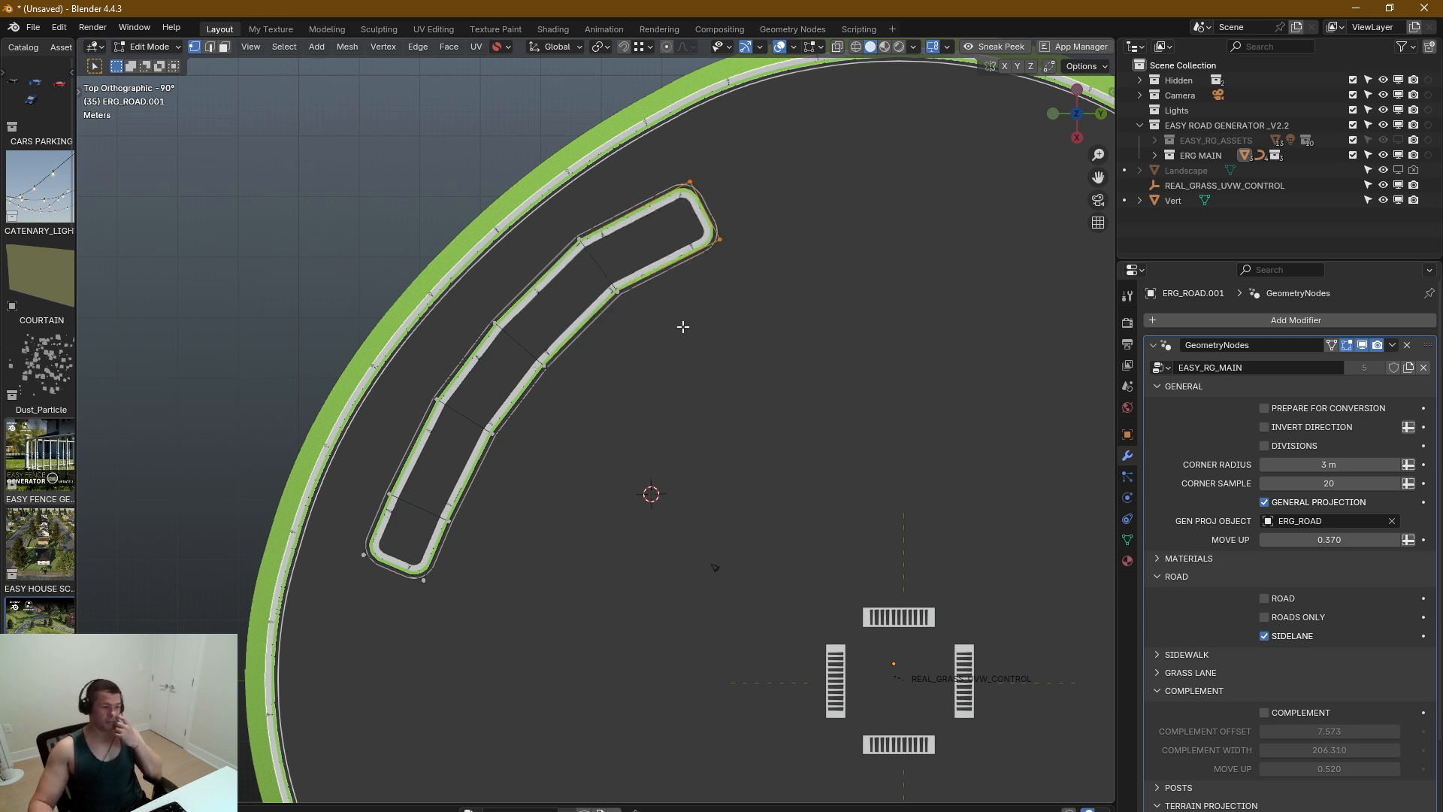
Step: Bevel the curved strip's inner cross edges with 3 segments and a width of about 43.6 percent to smooth its curve
{"action": "key", "text": "2"}
{"action": "left_click", "coordinate": [609, 269]}
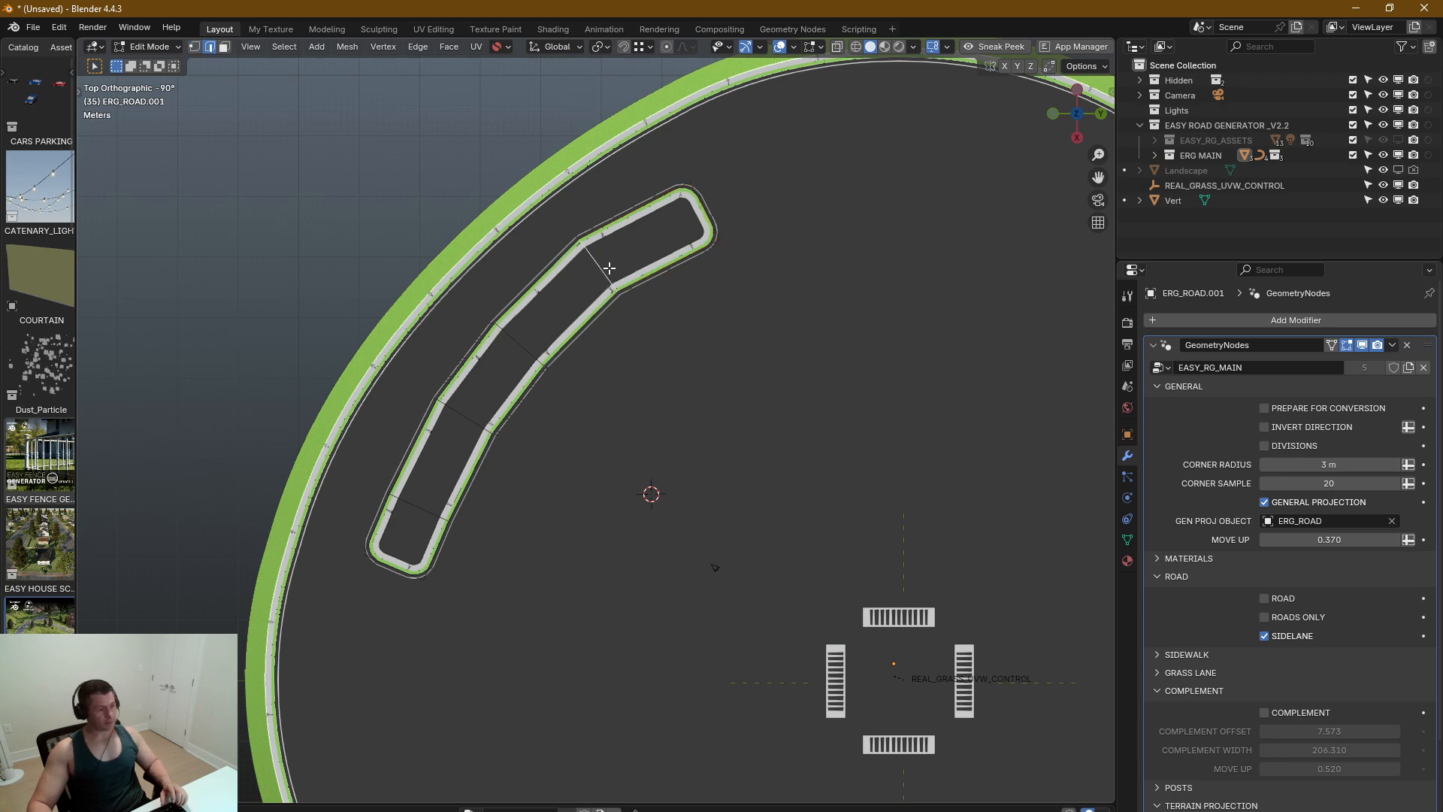
{"action": "left_click", "coordinate": [426, 510], "text": "shift"}
{"action": "key", "text": "ctrl+b"}
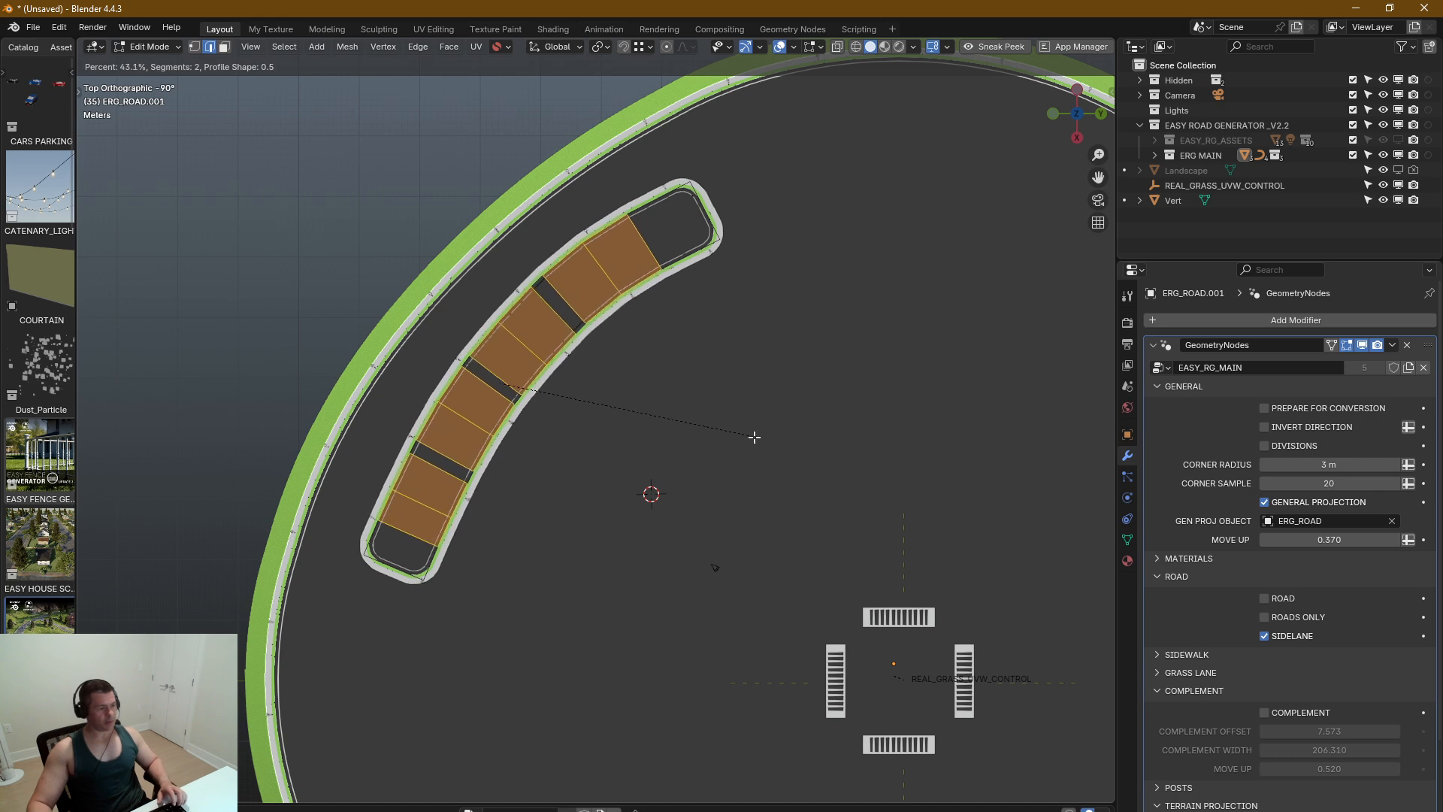
{"action": "scroll", "coordinate": [761, 435], "scroll_direction": "up", "scroll_amount": 1}
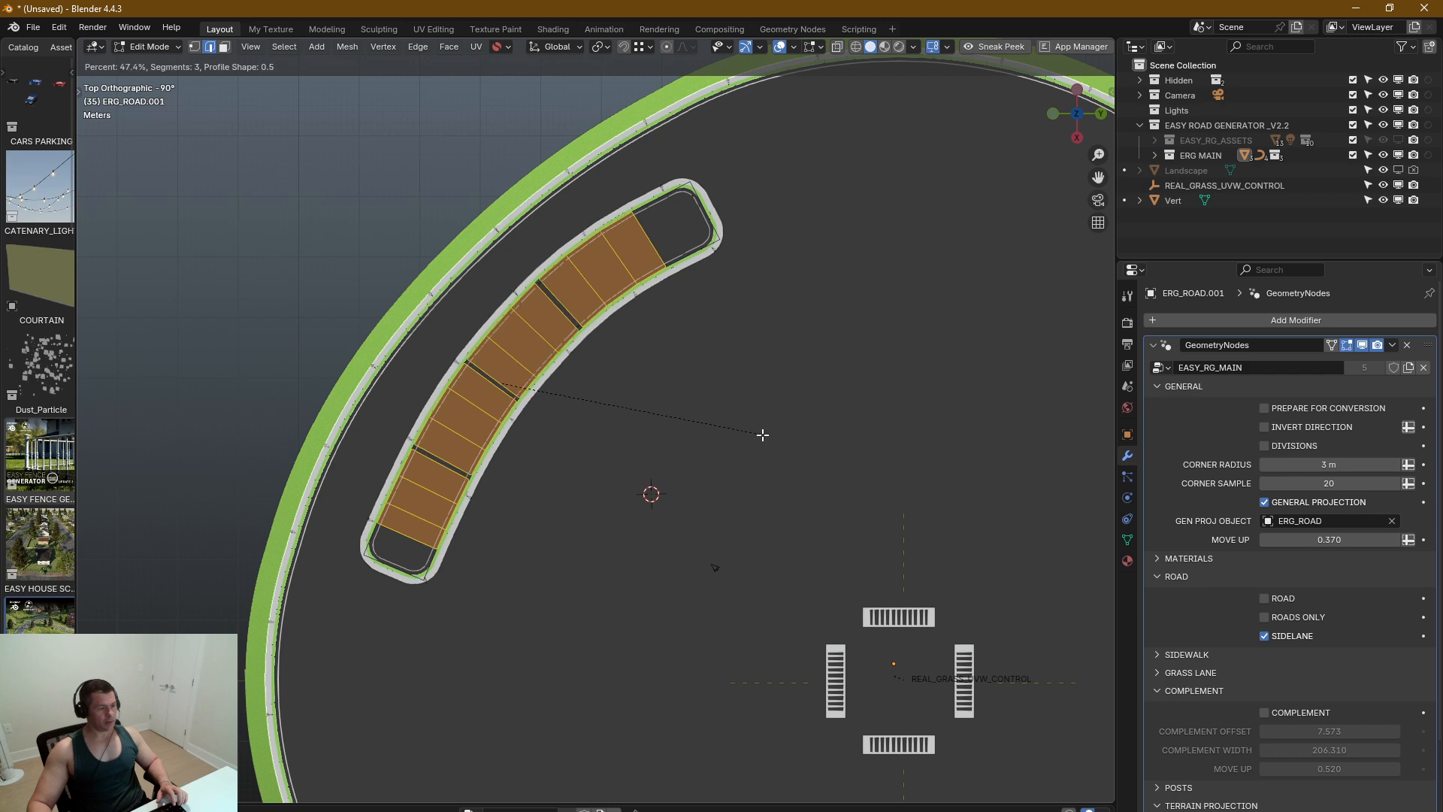
{"action": "left_click", "coordinate": [758, 434]}
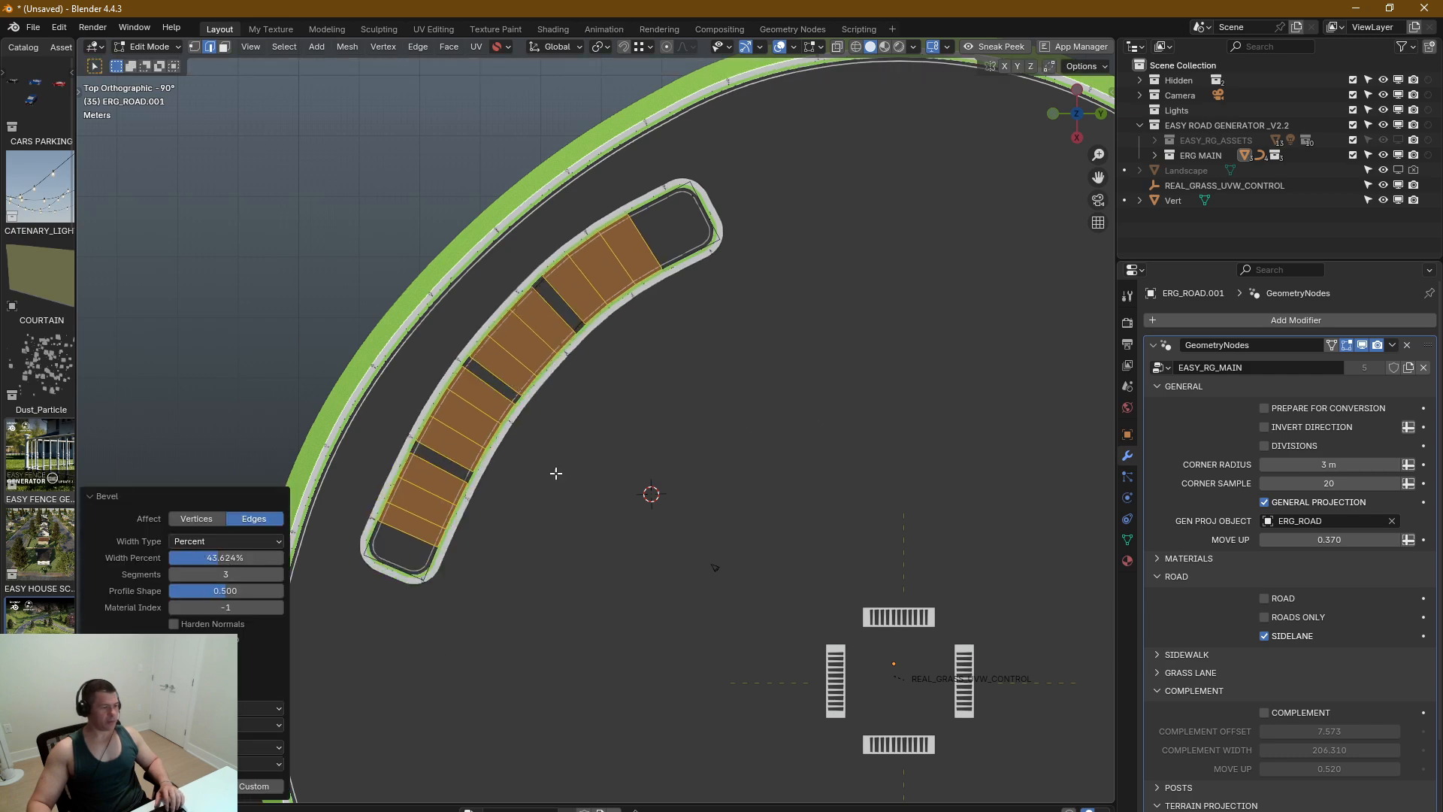
{"action": "middle_click_drag", "start_coordinate": [662, 423], "coordinate": [655, 348]}
{"action": "left_click", "coordinate": [90, 495]}
Step: Return to Object Mode and turn on INVERT DIRECTION for the curved island
{"action": "key", "text": "Tab"}
{"action": "scroll", "coordinate": [900, 289], "scroll_direction": "up", "scroll_amount": 8}
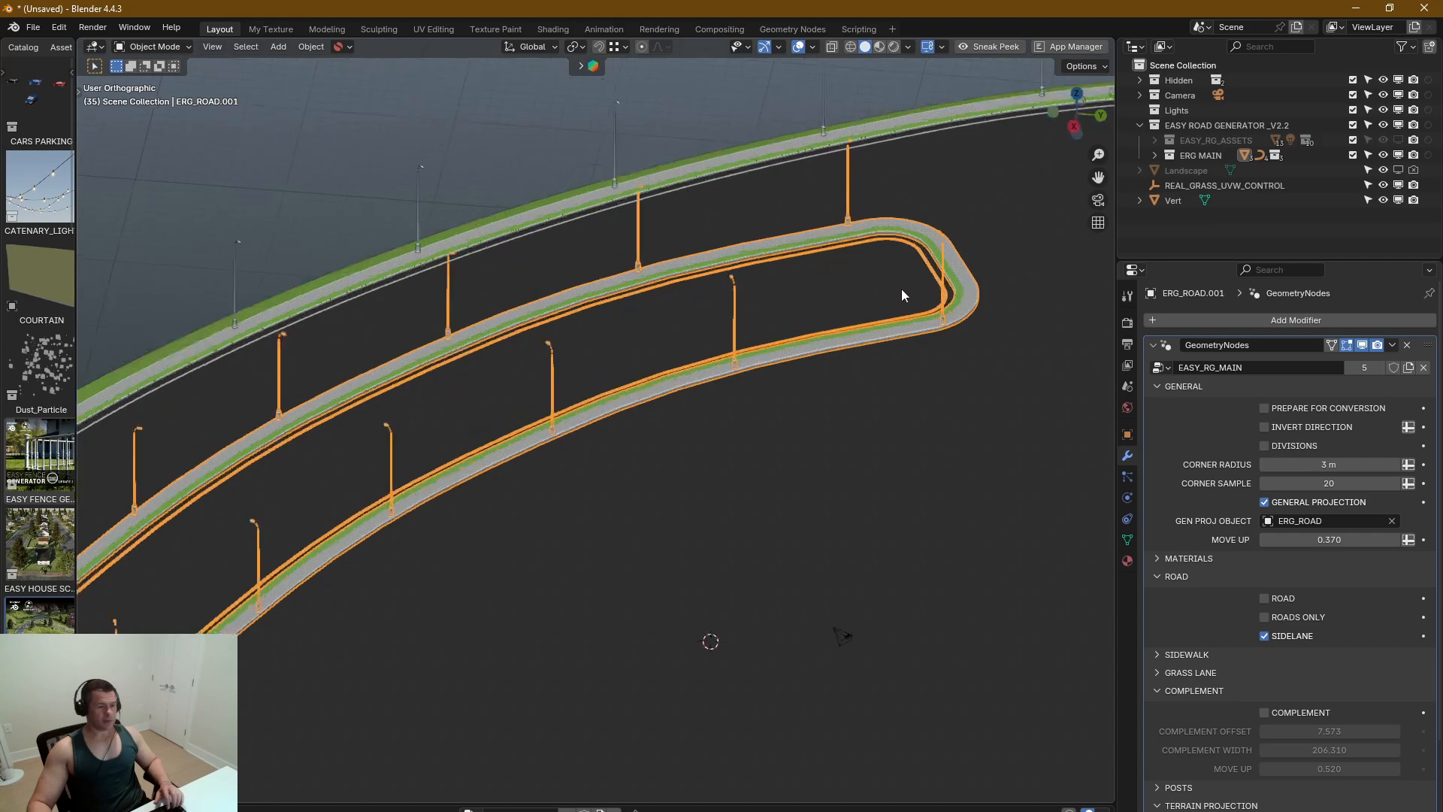
{"action": "scroll", "coordinate": [954, 307], "scroll_direction": "up", "scroll_amount": 2}
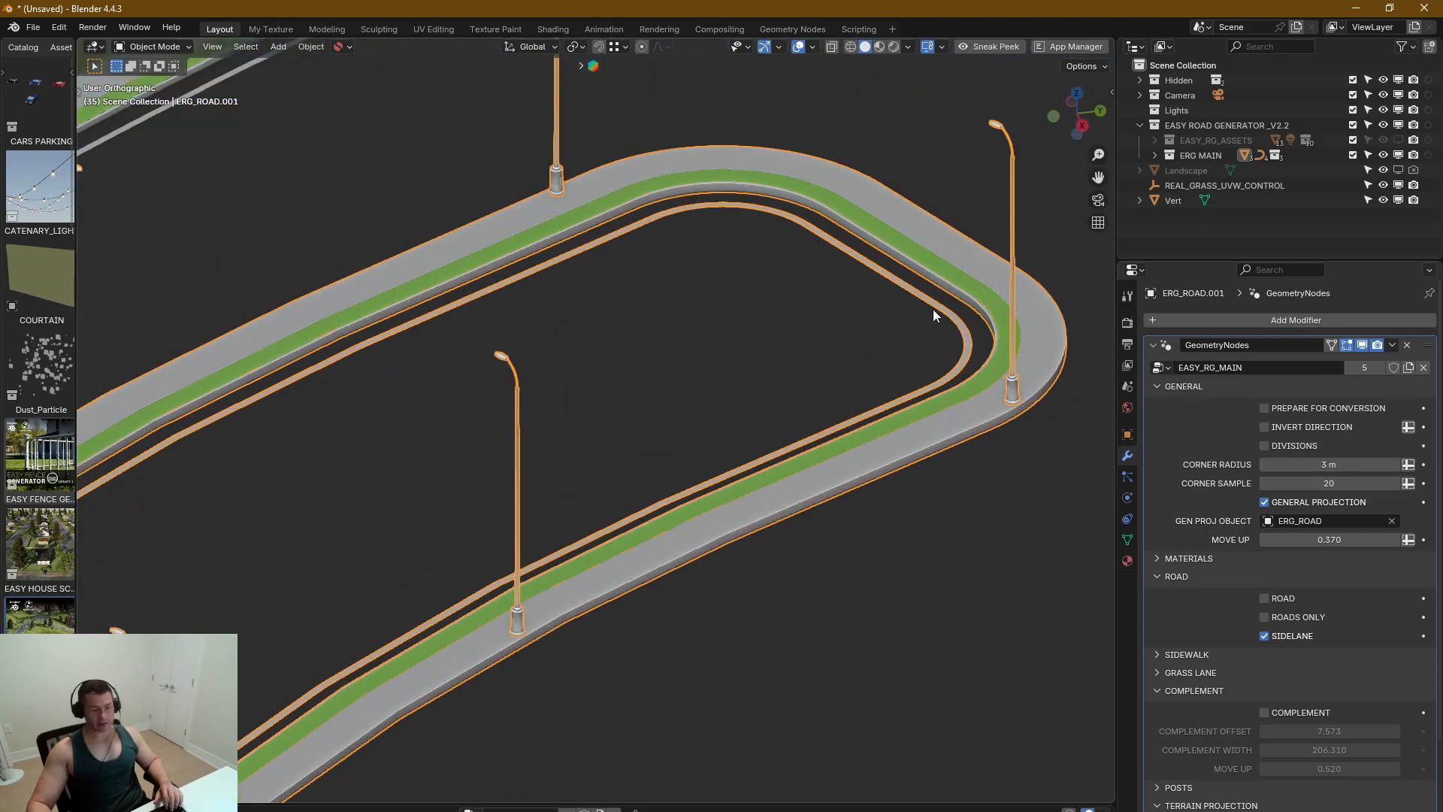
{"action": "left_click", "coordinate": [1264, 427]}
{"action": "scroll", "coordinate": [1046, 418], "scroll_direction": "down", "scroll_amount": 10}
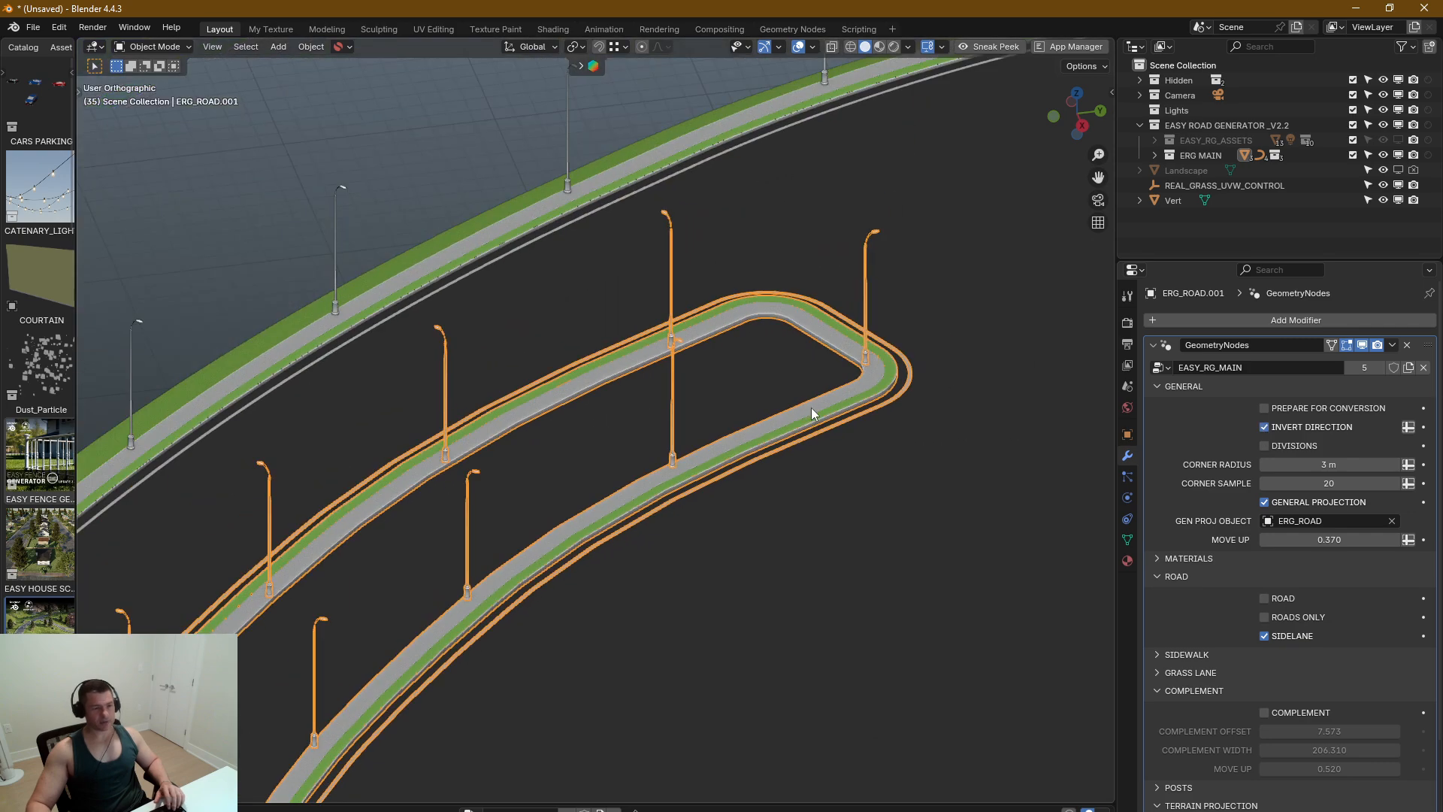
{"action": "mouse_move", "coordinate": [719, 416]}
{"action": "middle_mouse_down"}
{"action": "mouse_move", "coordinate": [715, 505]}
{"action": "mouse_move", "coordinate": [695, 471]}
{"action": "mouse_move", "coordinate": [714, 432]}
{"action": "middle_mouse_up"}
{"action": "scroll", "coordinate": [694, 471], "scroll_direction": "down", "scroll_amount": 4}
Step: In Edit Mode from the top view, scale up the whole curved strip and reposition it just inside the large road's edge
{"action": "key", "text": "Tab"}
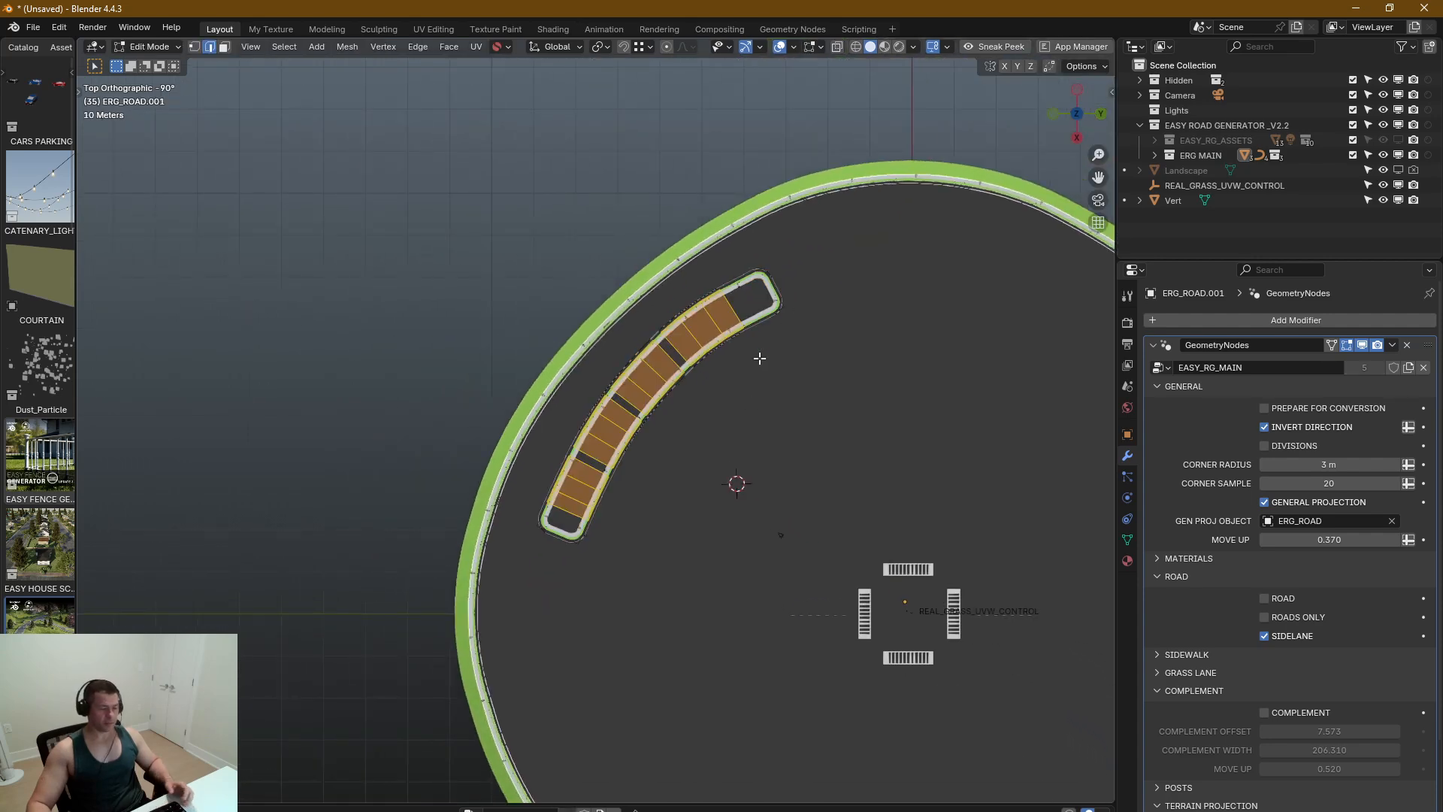
{"action": "key", "text": "a"}
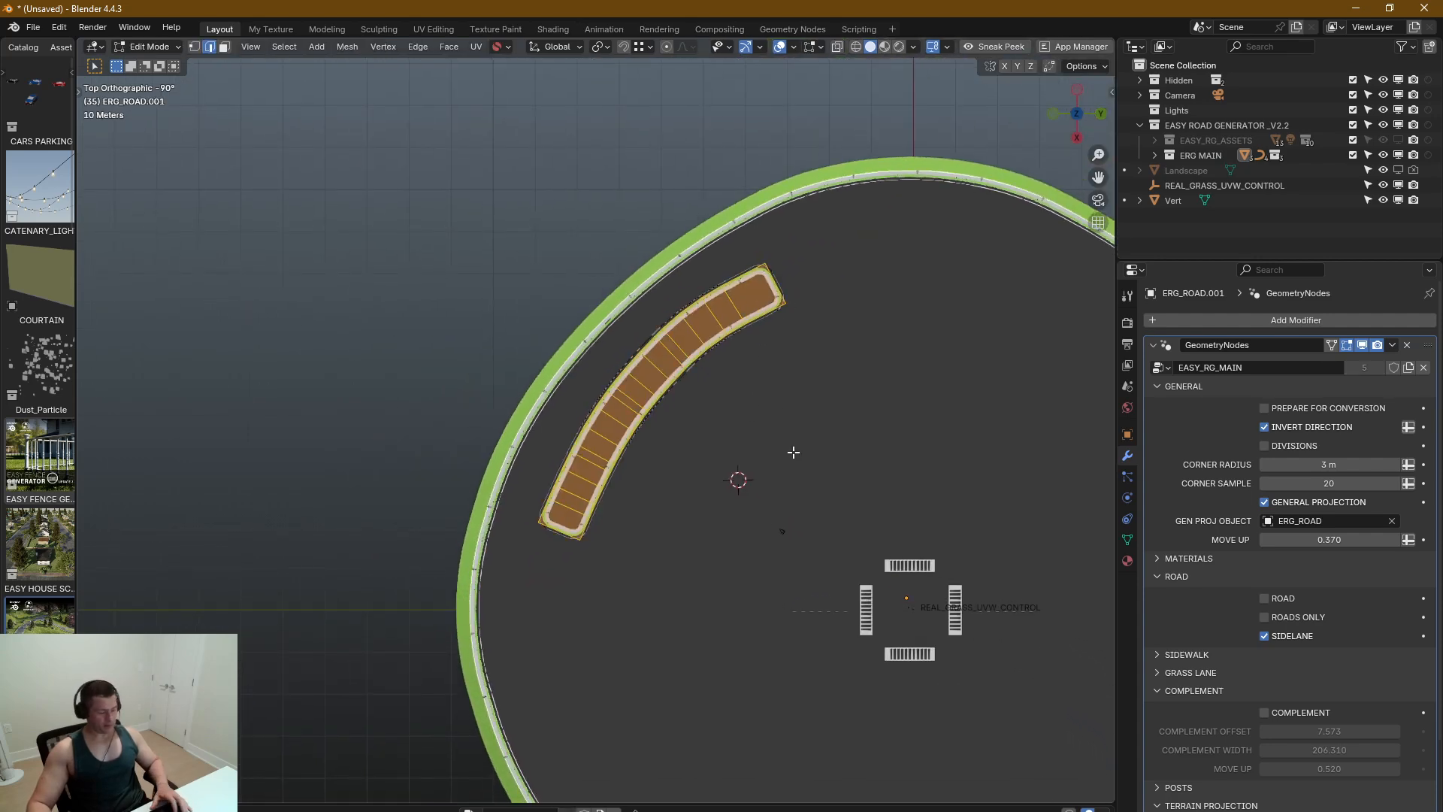
{"action": "key", "text": "s"}
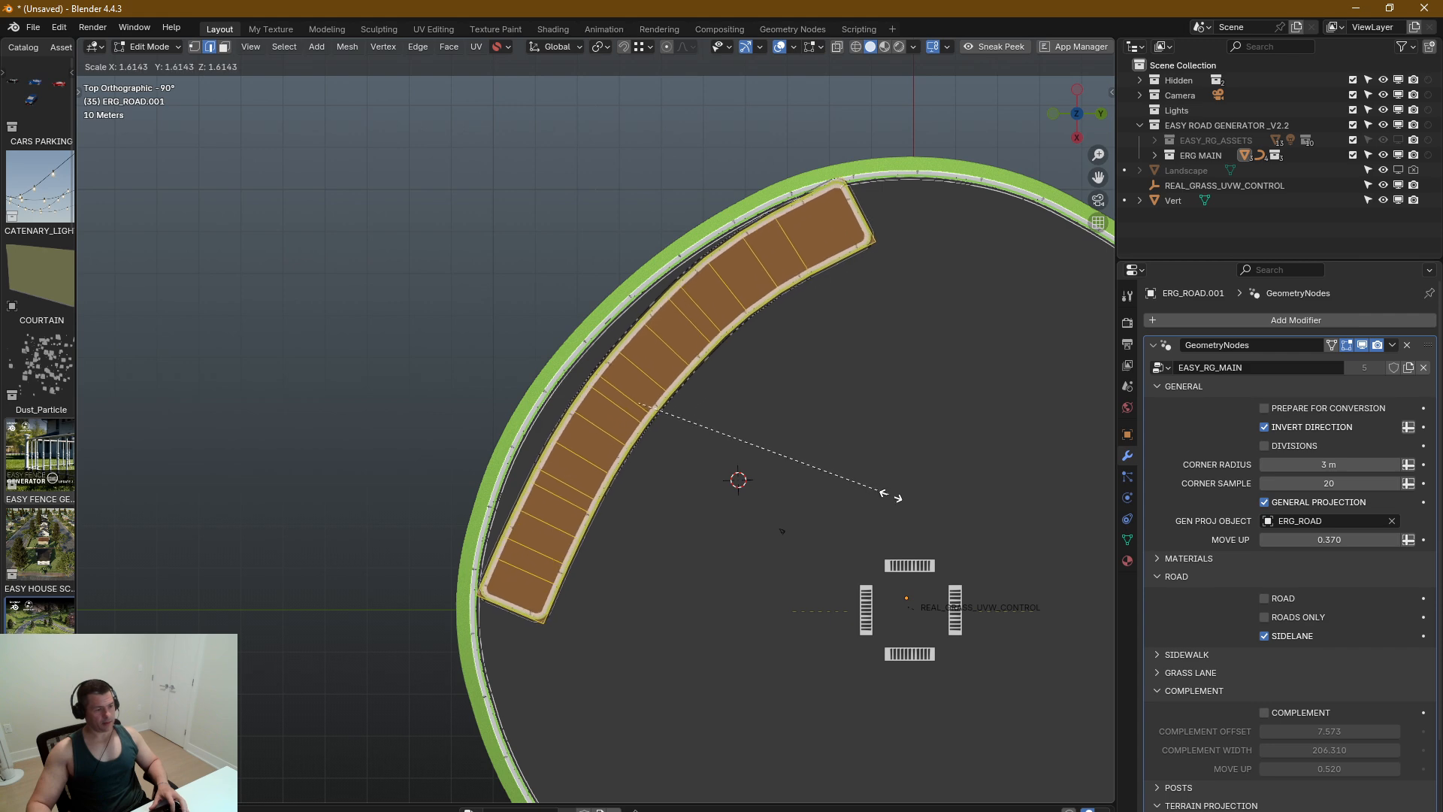
{"action": "left_click", "coordinate": [866, 487]}
{"action": "key", "text": "g"}
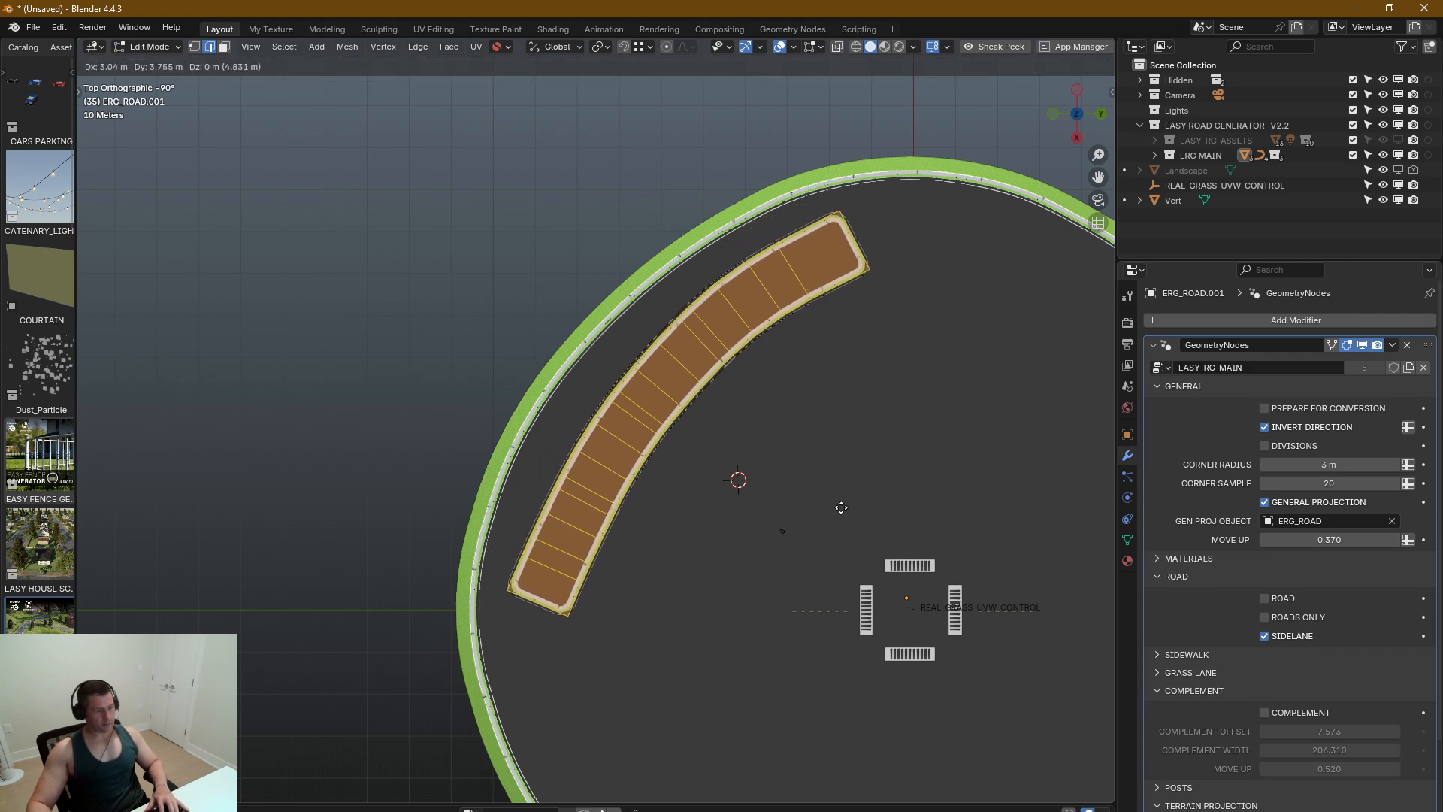
{"action": "left_click", "coordinate": [827, 525]}
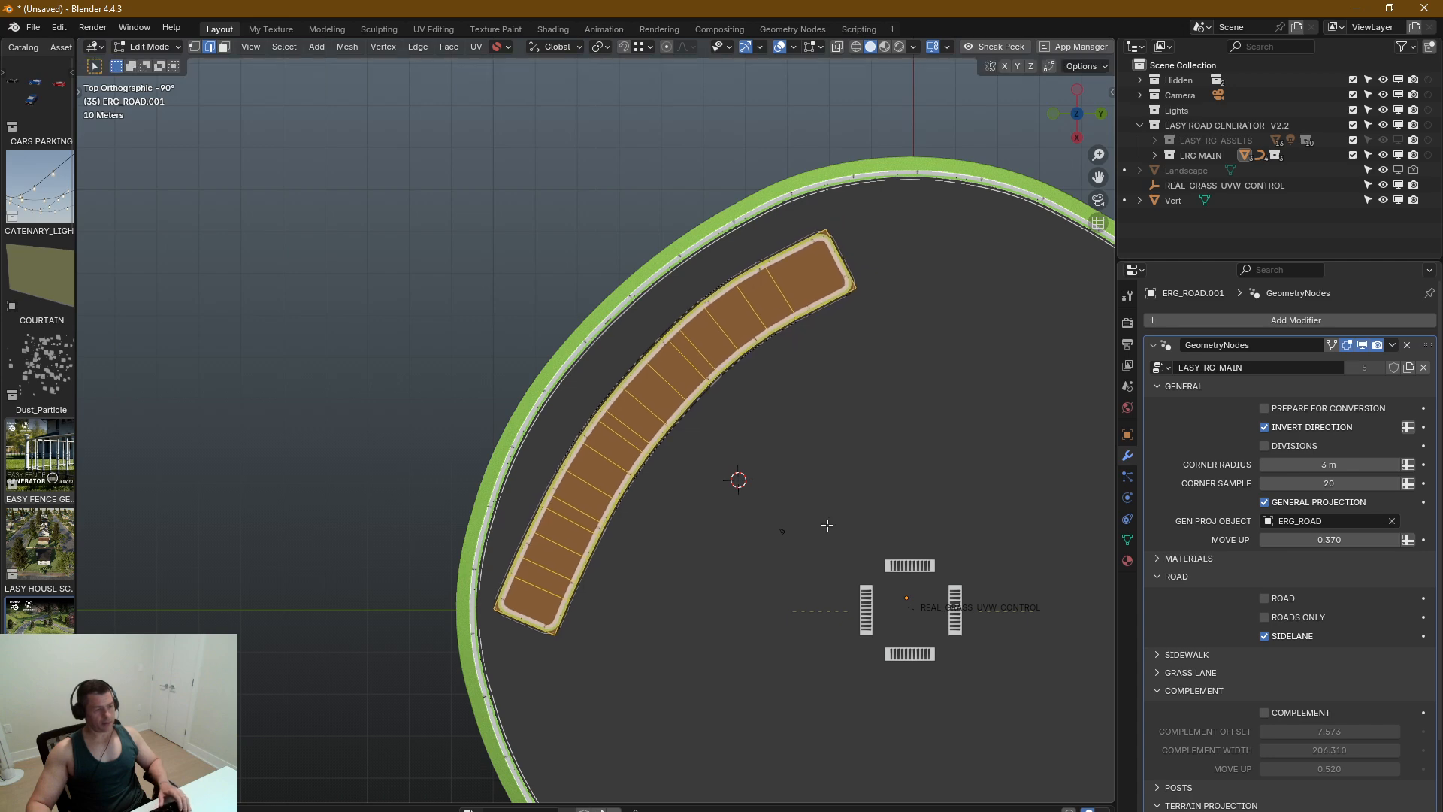
Step: Examine the enlarged curved island and its lamp posts in Object Mode, up close and from the top view
{"action": "scroll", "coordinate": [699, 519], "scroll_direction": "up", "scroll_amount": 2}
{"action": "key", "text": "Tab"}
{"action": "middle_click_drag", "start_coordinate": [656, 503], "coordinate": [678, 381]}
{"action": "scroll", "coordinate": [599, 451], "scroll_direction": "up", "scroll_amount": 4}
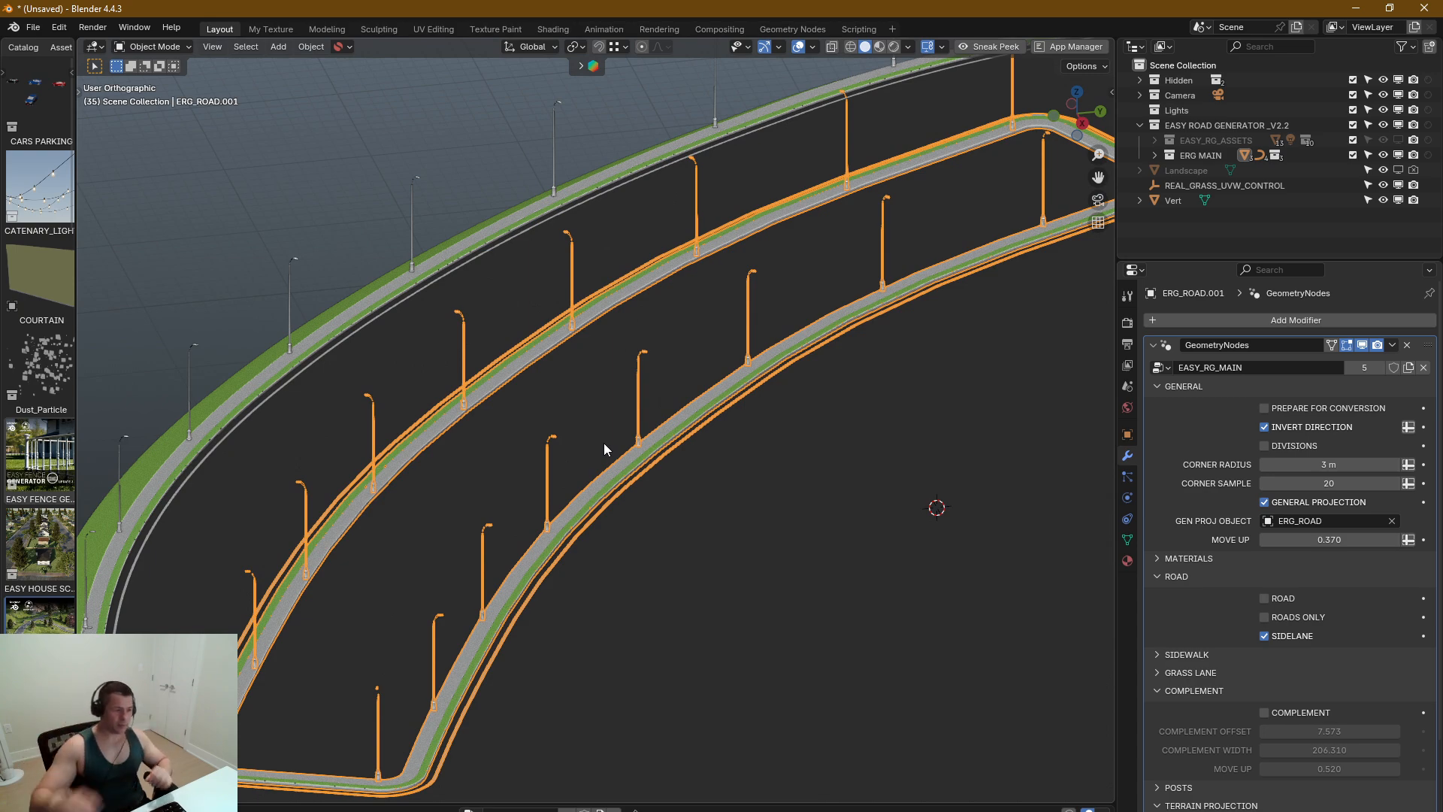
{"action": "scroll", "coordinate": [602, 443], "scroll_direction": "down", "scroll_amount": 5}
{"action": "middle_click_drag", "start_coordinate": [552, 460], "coordinate": [574, 587], "text": "alt"}
{"action": "scroll", "coordinate": [576, 588], "scroll_direction": "down", "scroll_amount": 4}
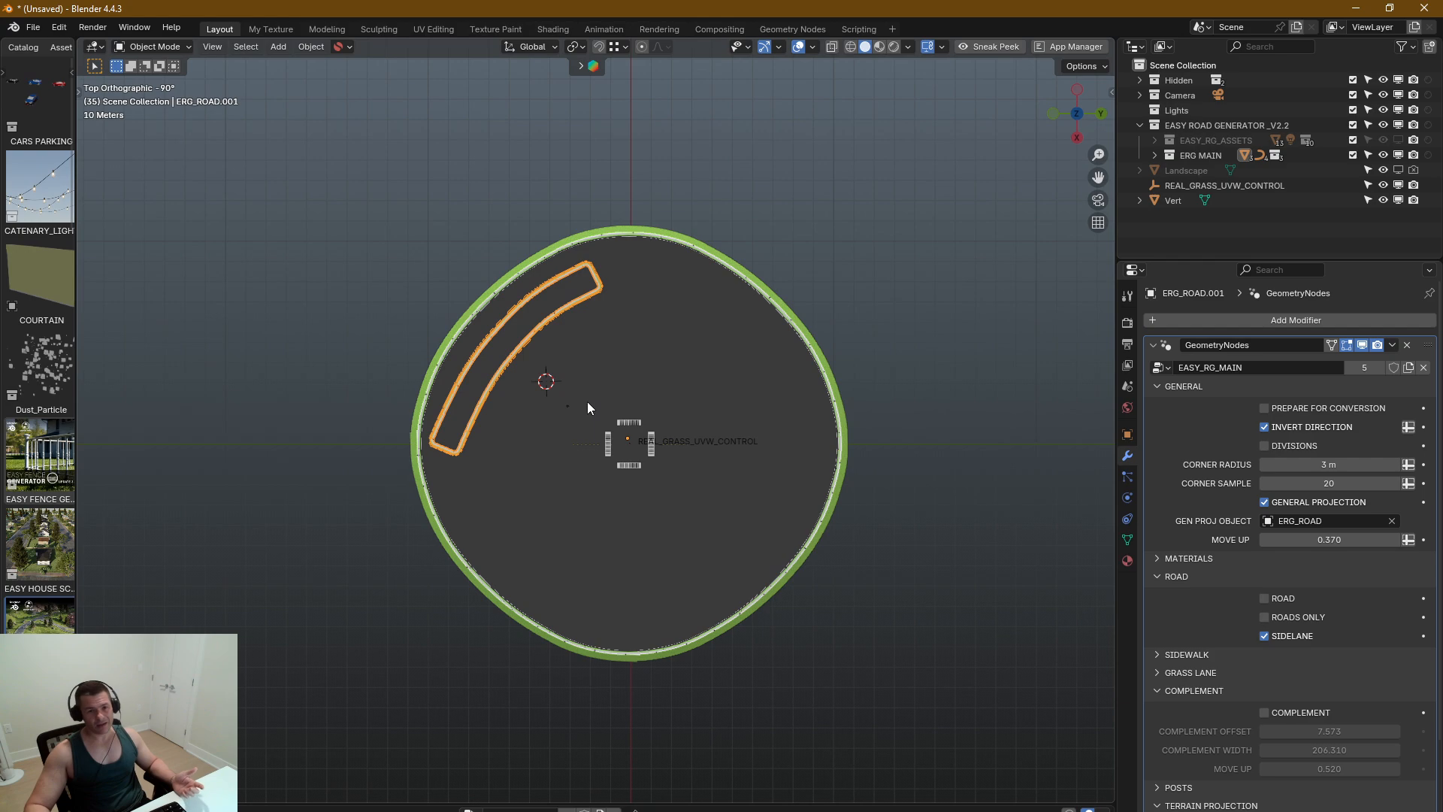
{"action": "scroll", "coordinate": [452, 415], "scroll_direction": "up", "scroll_amount": 5}
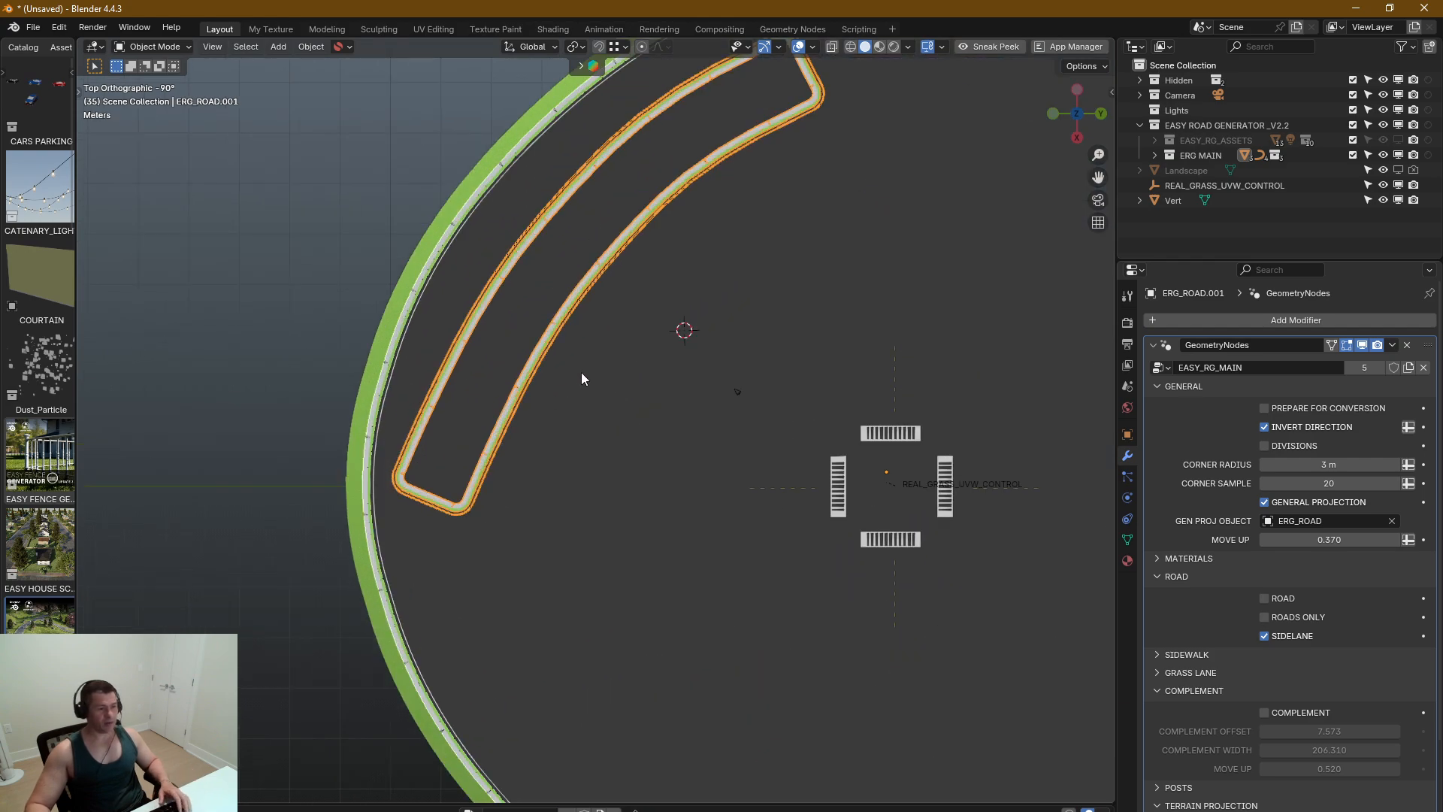
Step: Duplicate the curved strip's mesh in Edit Mode and place the copy about 26 m toward the circle's centre, parallel to the first
{"action": "key", "text": "Tab"}
{"action": "key", "text": "g"}
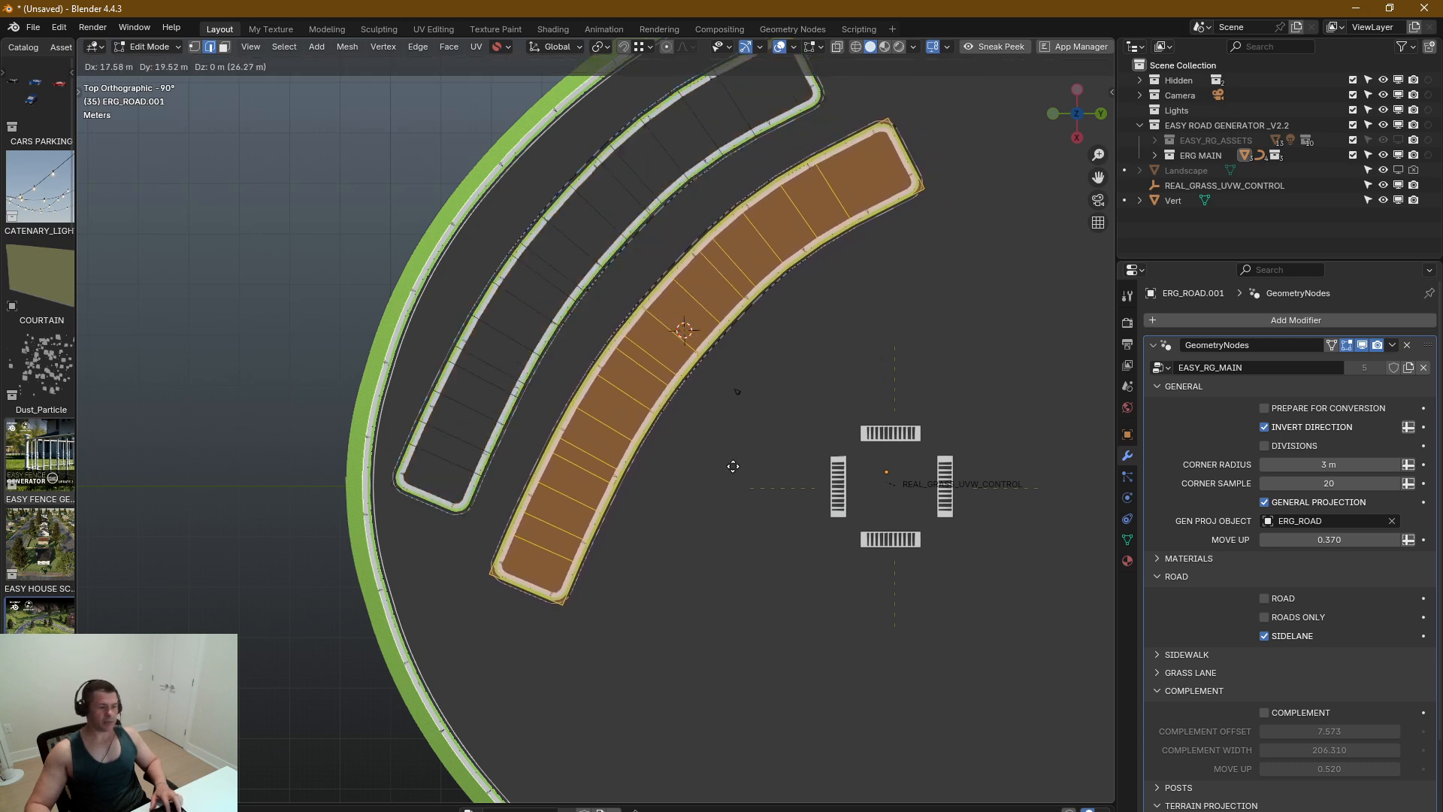
{"action": "left_click", "coordinate": [732, 465]}
{"action": "scroll", "coordinate": [625, 474], "scroll_direction": "up", "scroll_amount": 2}
{"action": "middle_click_drag", "start_coordinate": [625, 473], "coordinate": [651, 436], "text": "shift"}
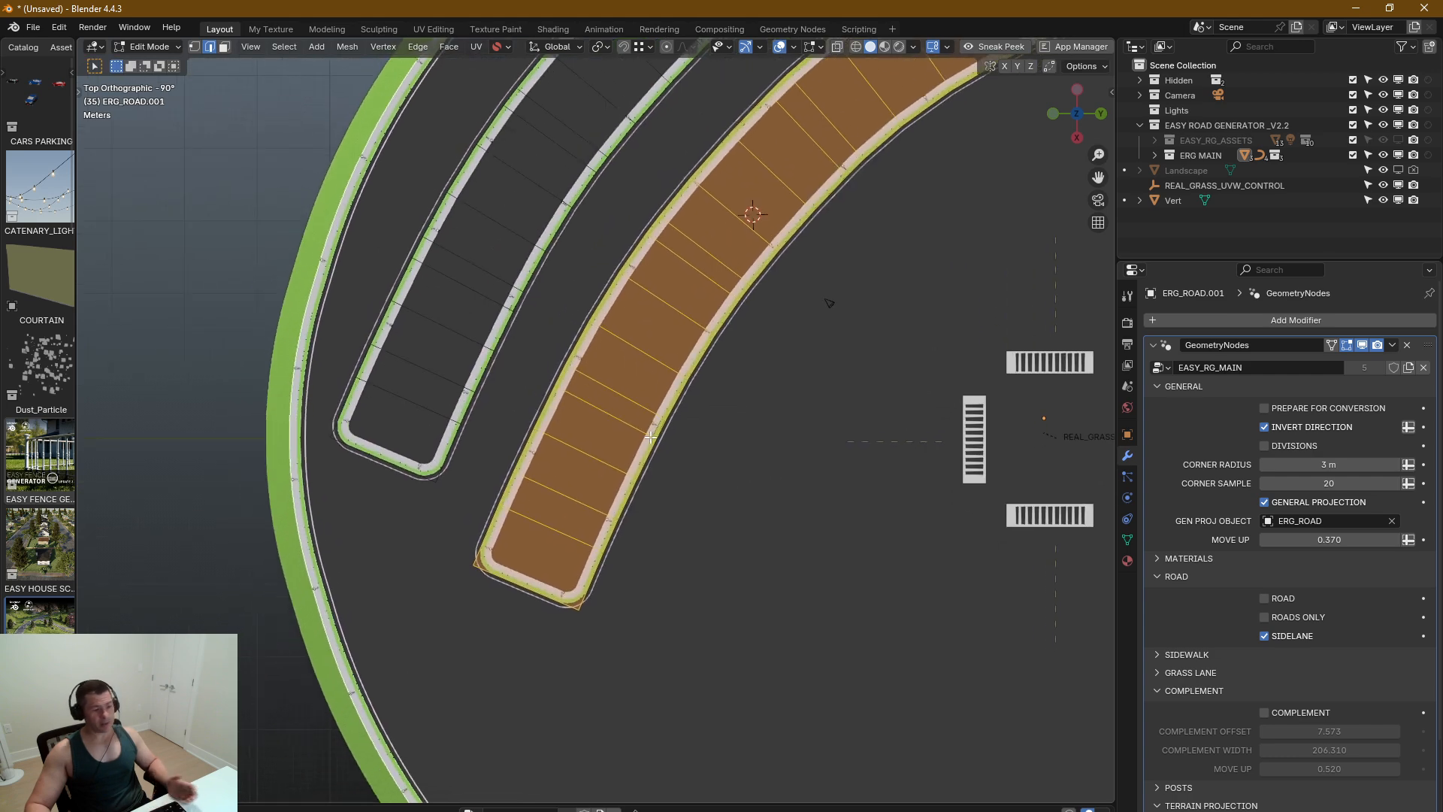
{"action": "scroll", "coordinate": [516, 463], "scroll_direction": "down", "scroll_amount": 4}
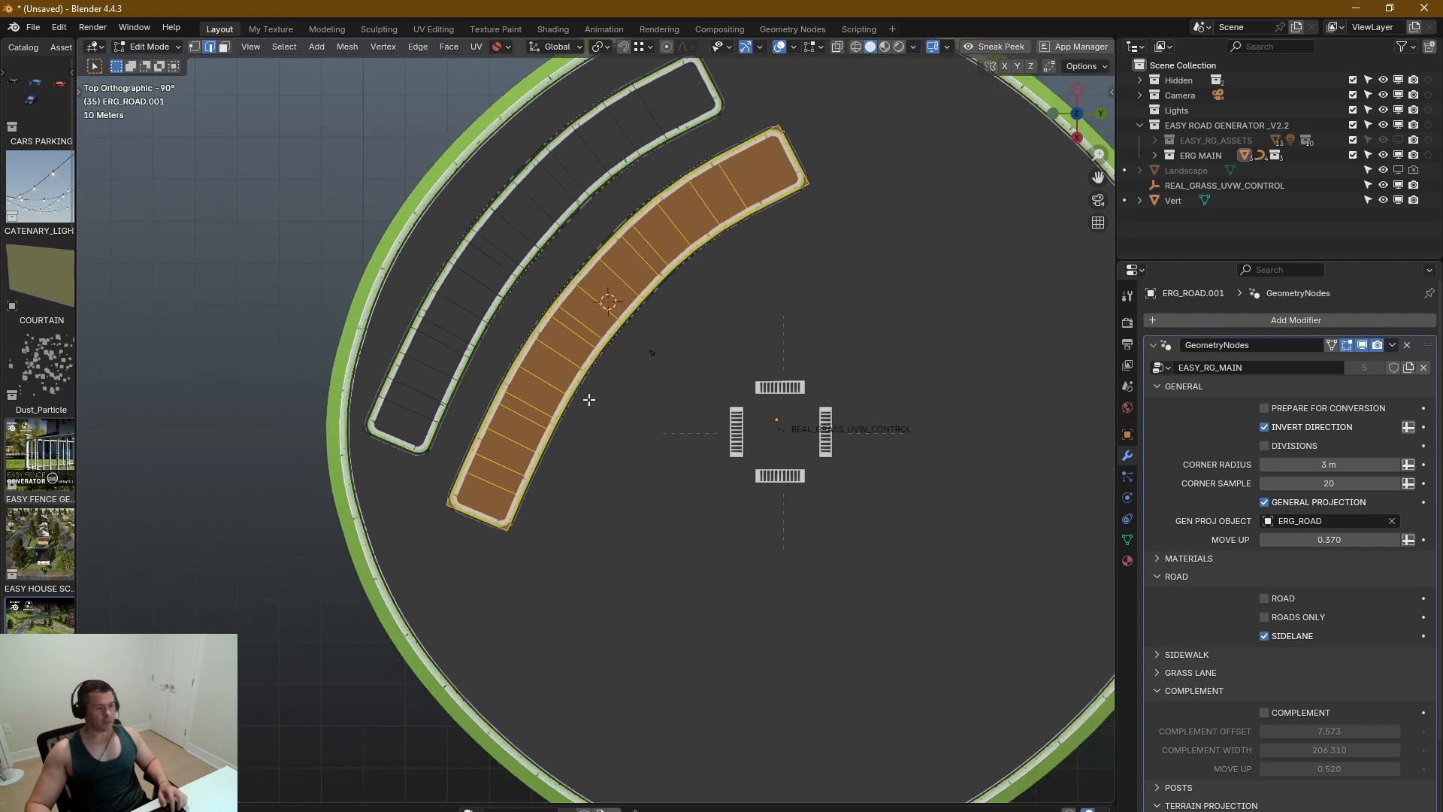
{"action": "scroll", "coordinate": [571, 443], "scroll_direction": "up", "scroll_amount": 2}
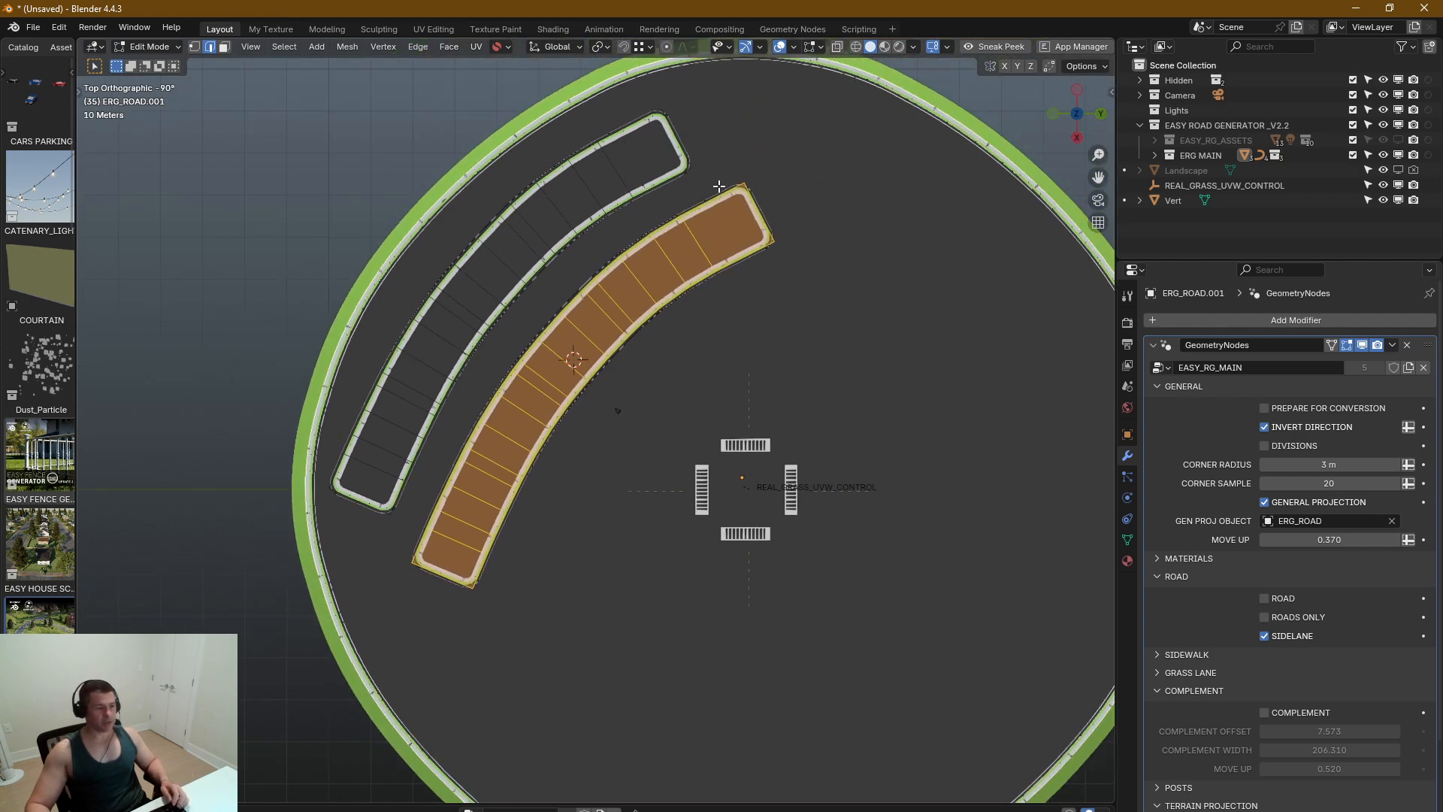
{"action": "scroll", "coordinate": [689, 364], "scroll_direction": "down", "scroll_amount": 1}
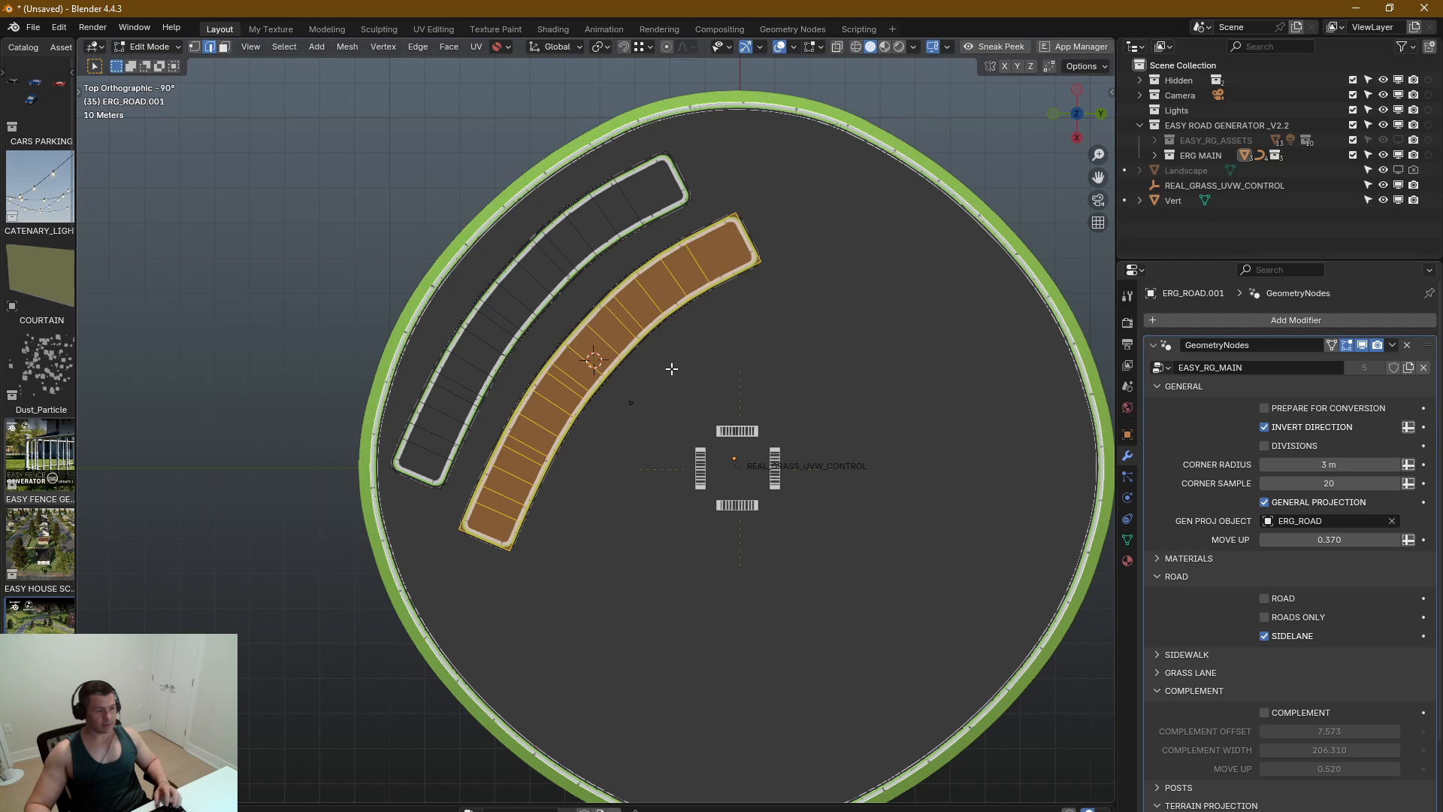
{"action": "scroll", "coordinate": [671, 368], "scroll_direction": "down", "scroll_amount": 3}
{"action": "key", "text": "Tab"}
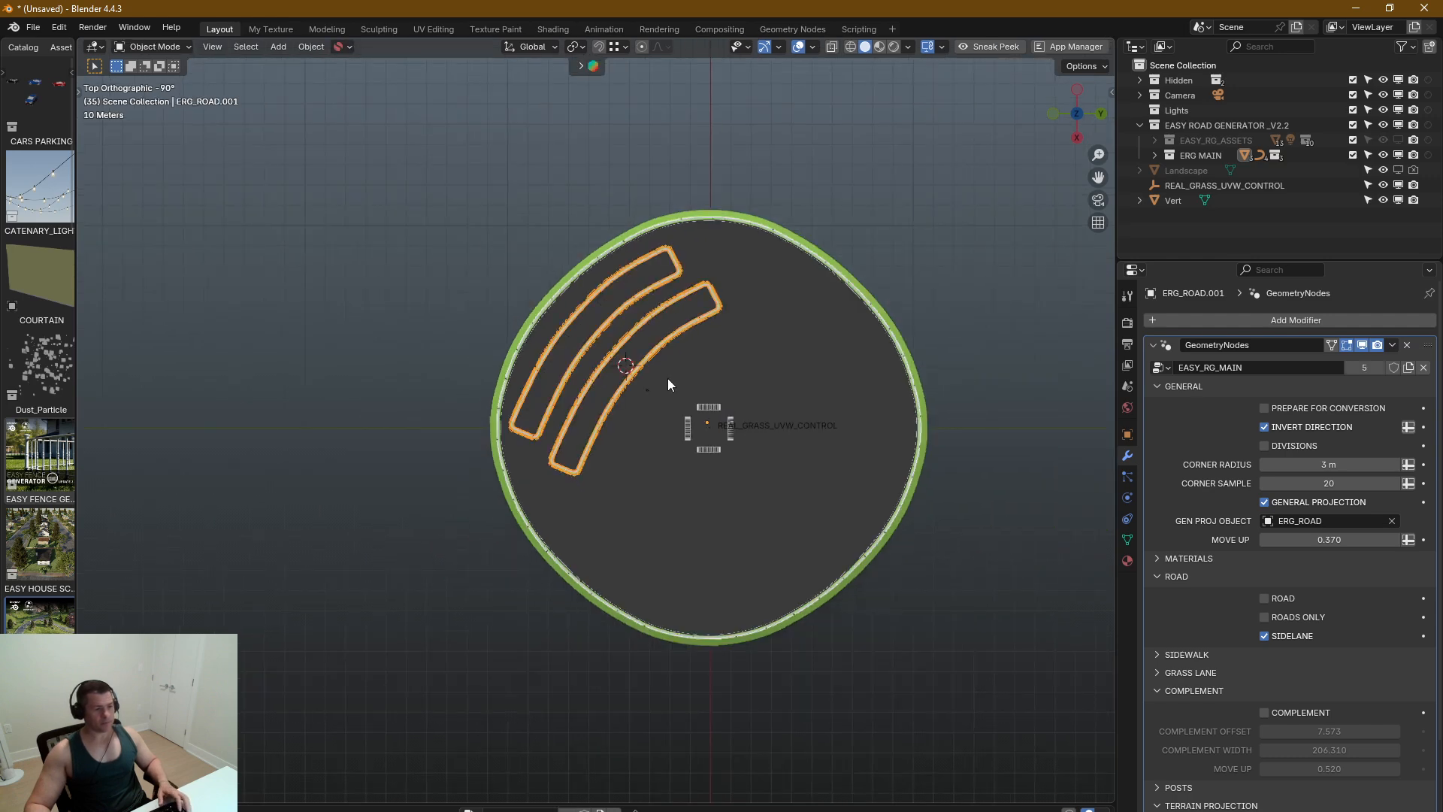
Step: Select the large circular road, check its mesh layout and examine both curved islands on its surface
{"action": "left_click", "coordinate": [900, 347]}
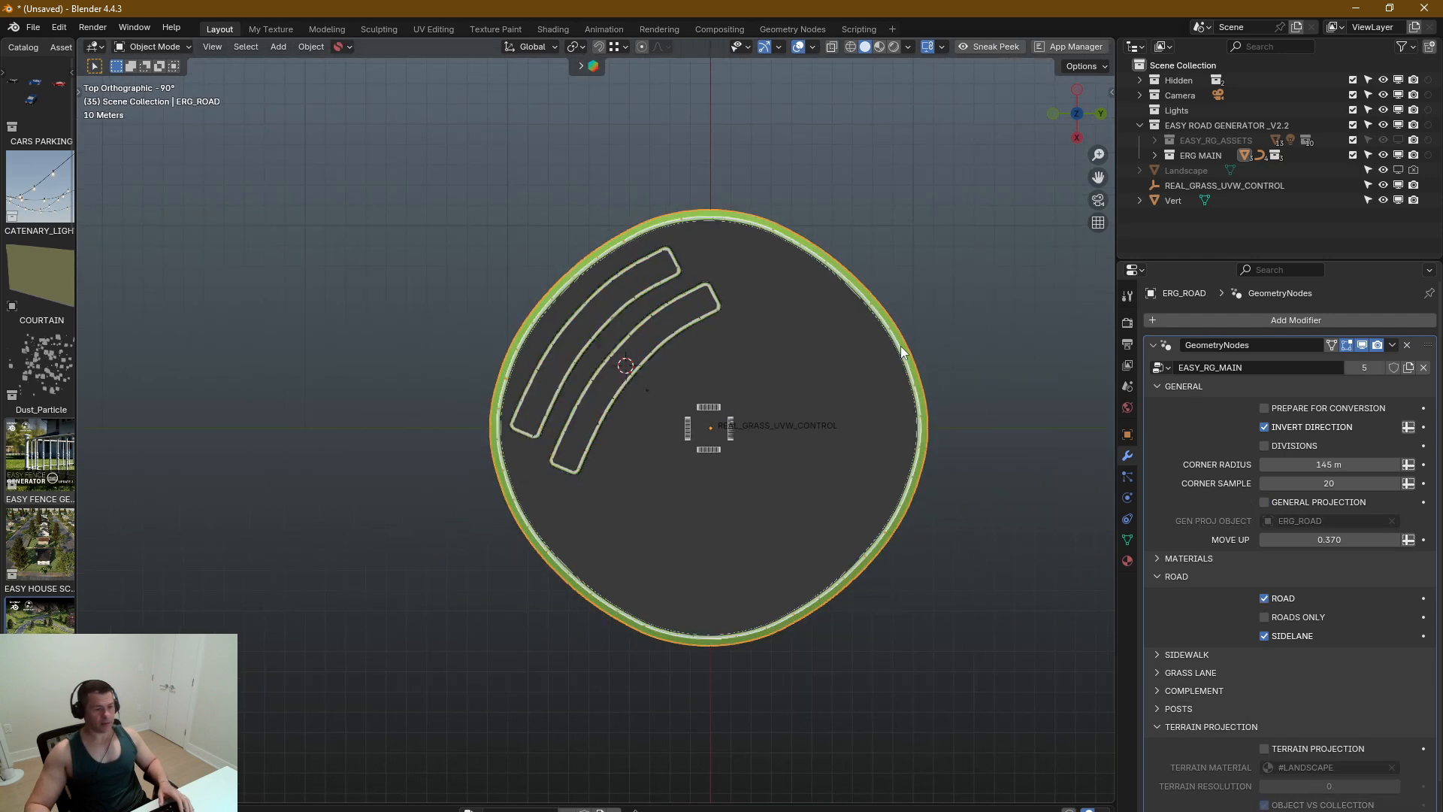
{"action": "key", "text": "Tab"}
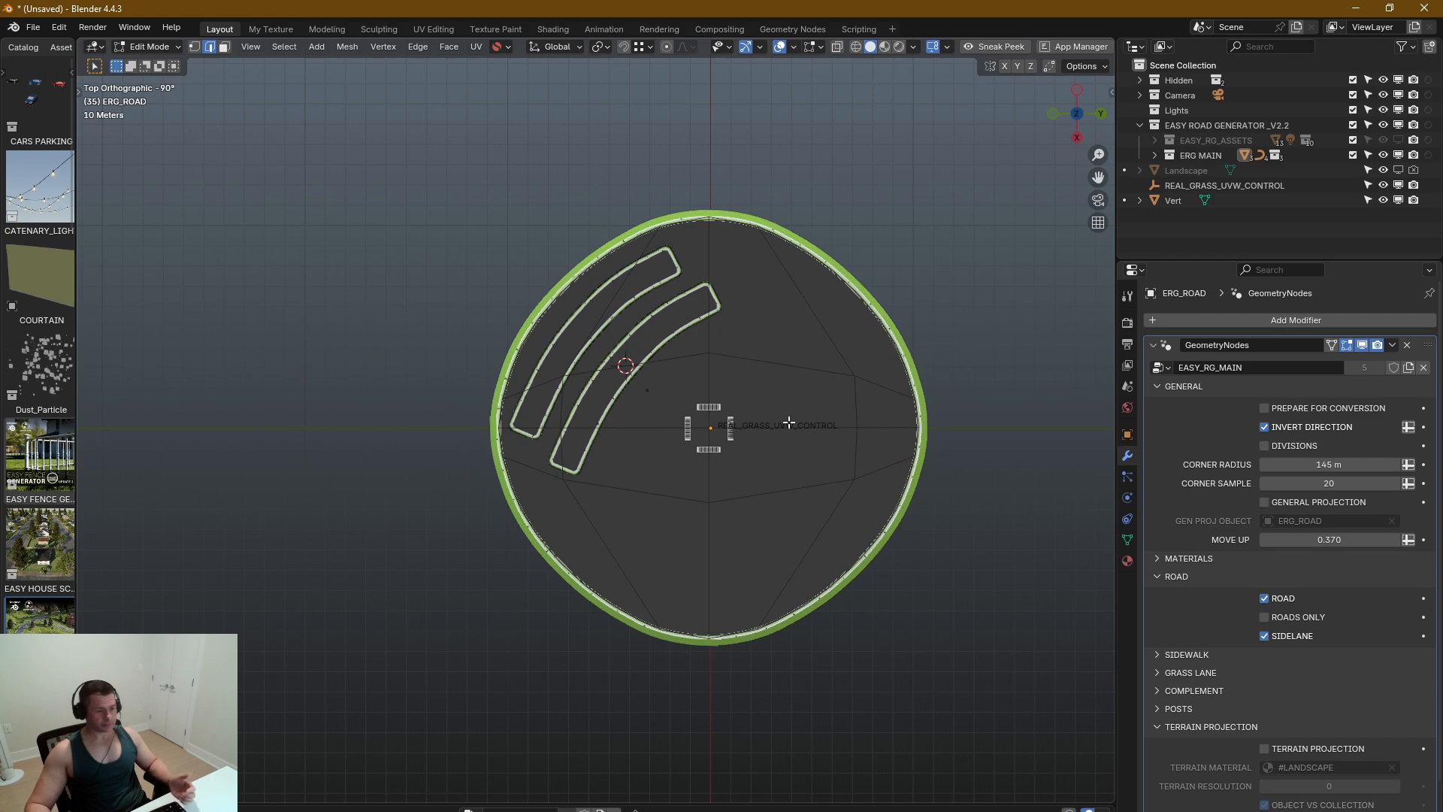
{"action": "key", "text": "Tab"}
{"action": "scroll", "coordinate": [593, 390], "scroll_direction": "up", "scroll_amount": 5}
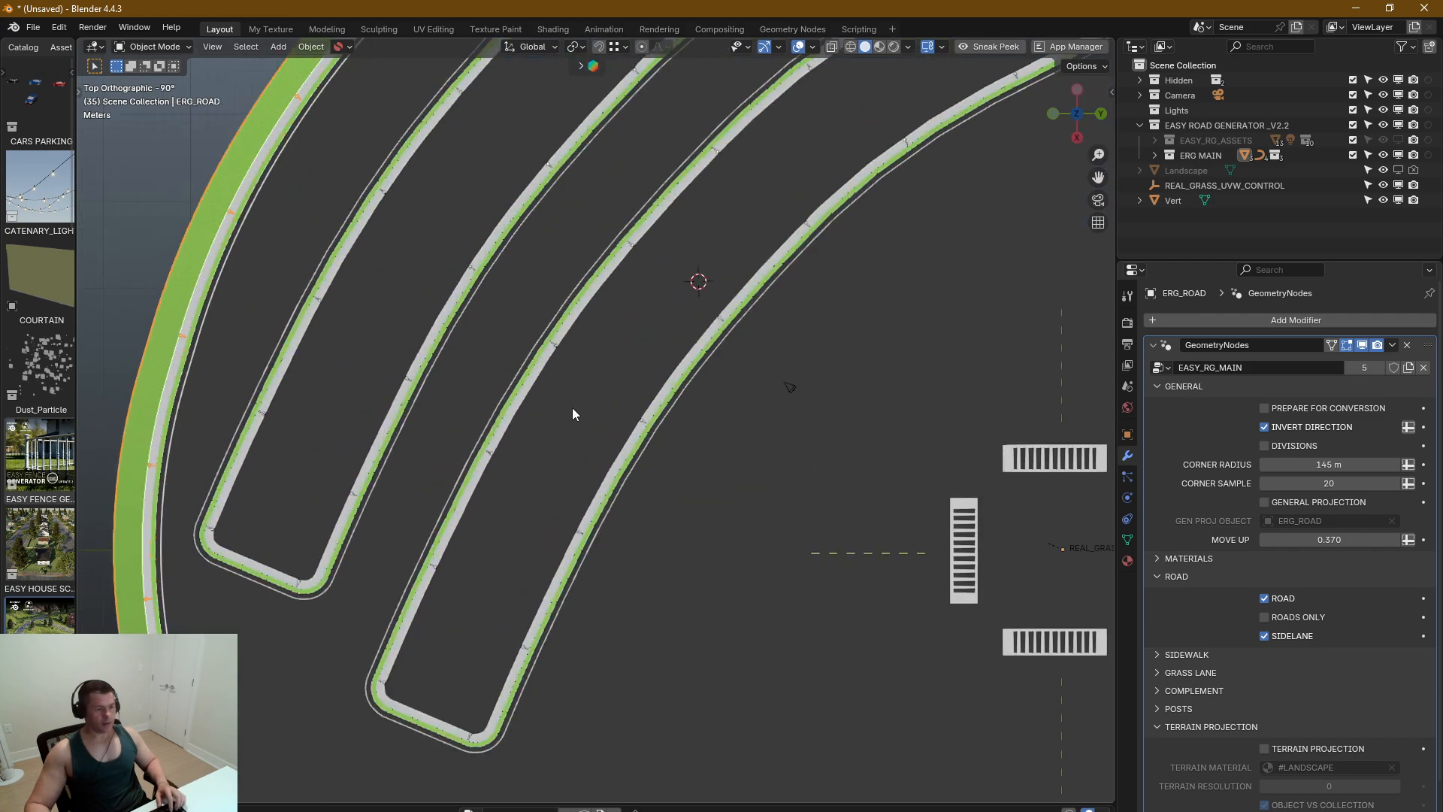
{"action": "middle_click_drag", "start_coordinate": [559, 430], "coordinate": [499, 294]}
{"action": "scroll", "coordinate": [517, 322], "scroll_direction": "down", "scroll_amount": 5}
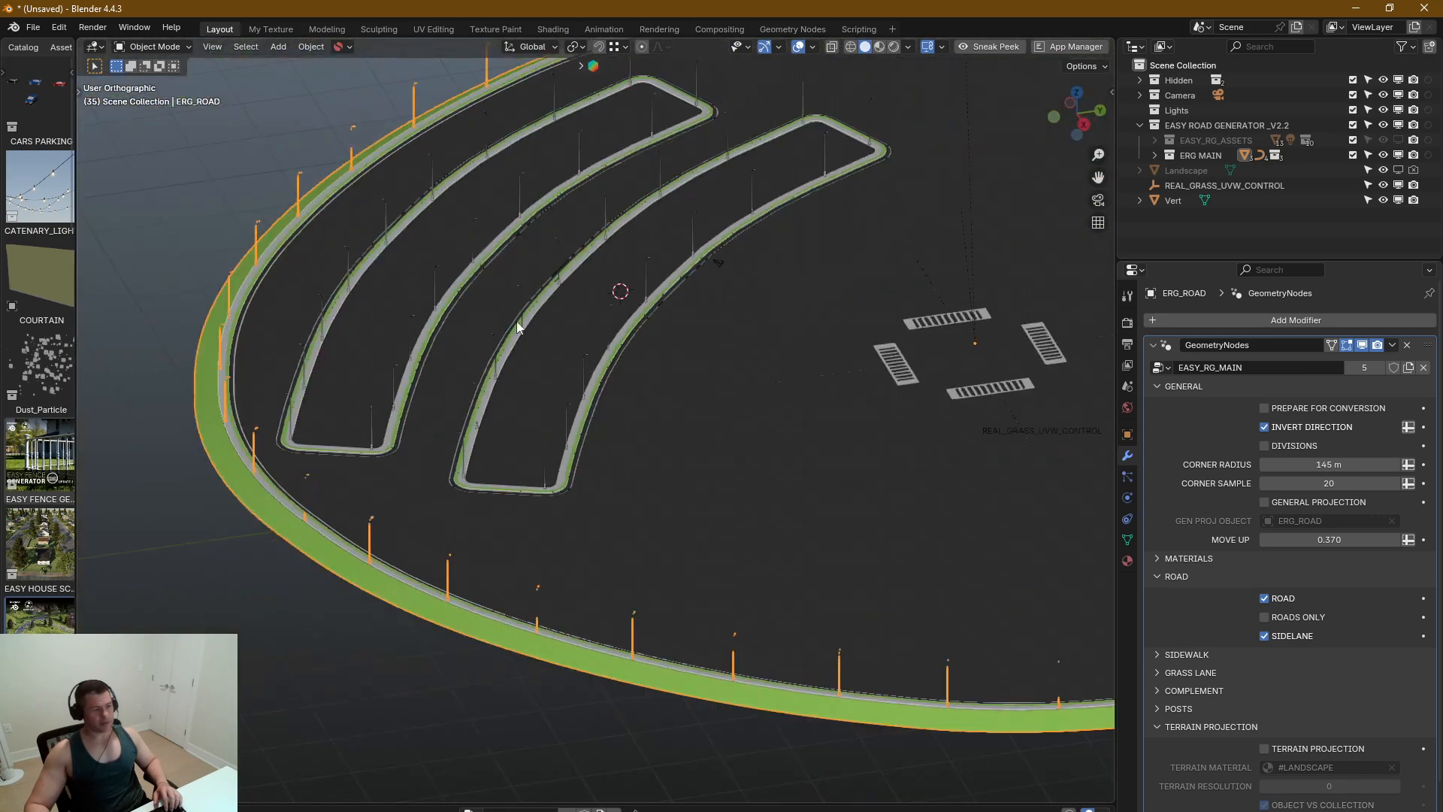
{"action": "scroll", "coordinate": [645, 329], "scroll_direction": "down", "scroll_amount": 8}
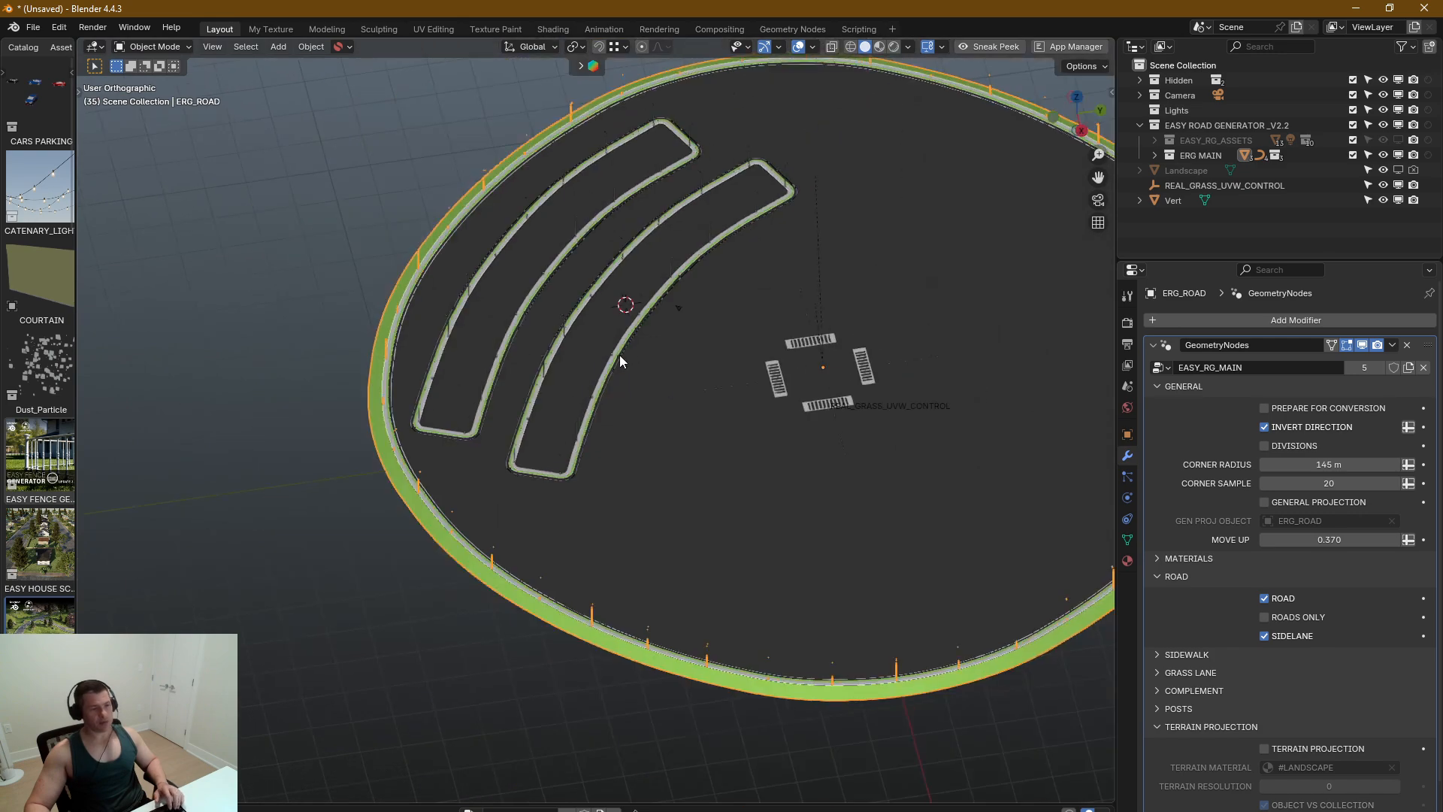
{"action": "middle_click_drag", "start_coordinate": [540, 376], "coordinate": [511, 462]}
{"action": "scroll", "coordinate": [511, 462], "scroll_direction": "down", "scroll_amount": 4}
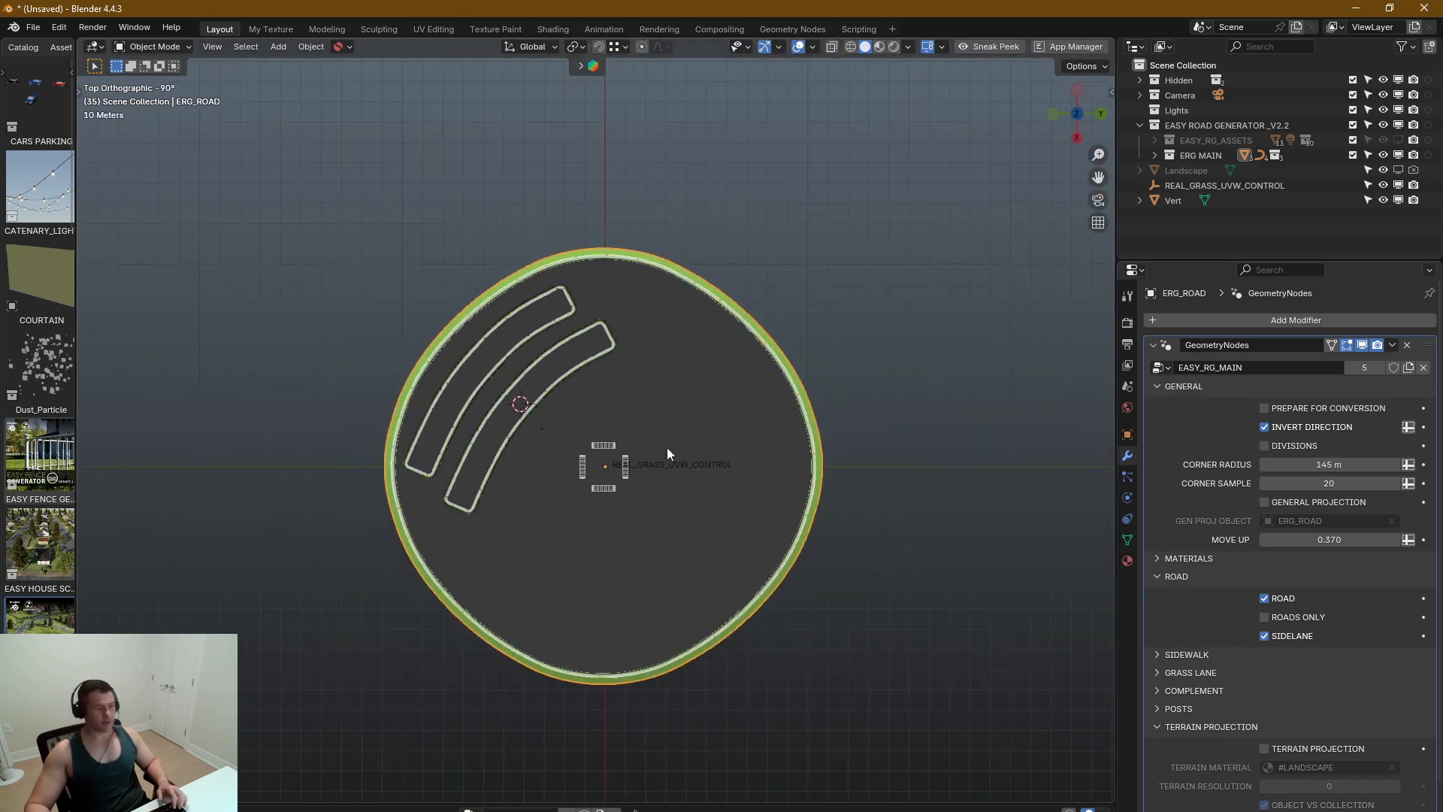
{"action": "middle_click_drag", "start_coordinate": [666, 448], "coordinate": [527, 391], "text": "shift"}
Step: Duplicate one face at the large road's outer edge, place the copy outside the circle and separate it into its own object
{"action": "key", "text": "Tab"}
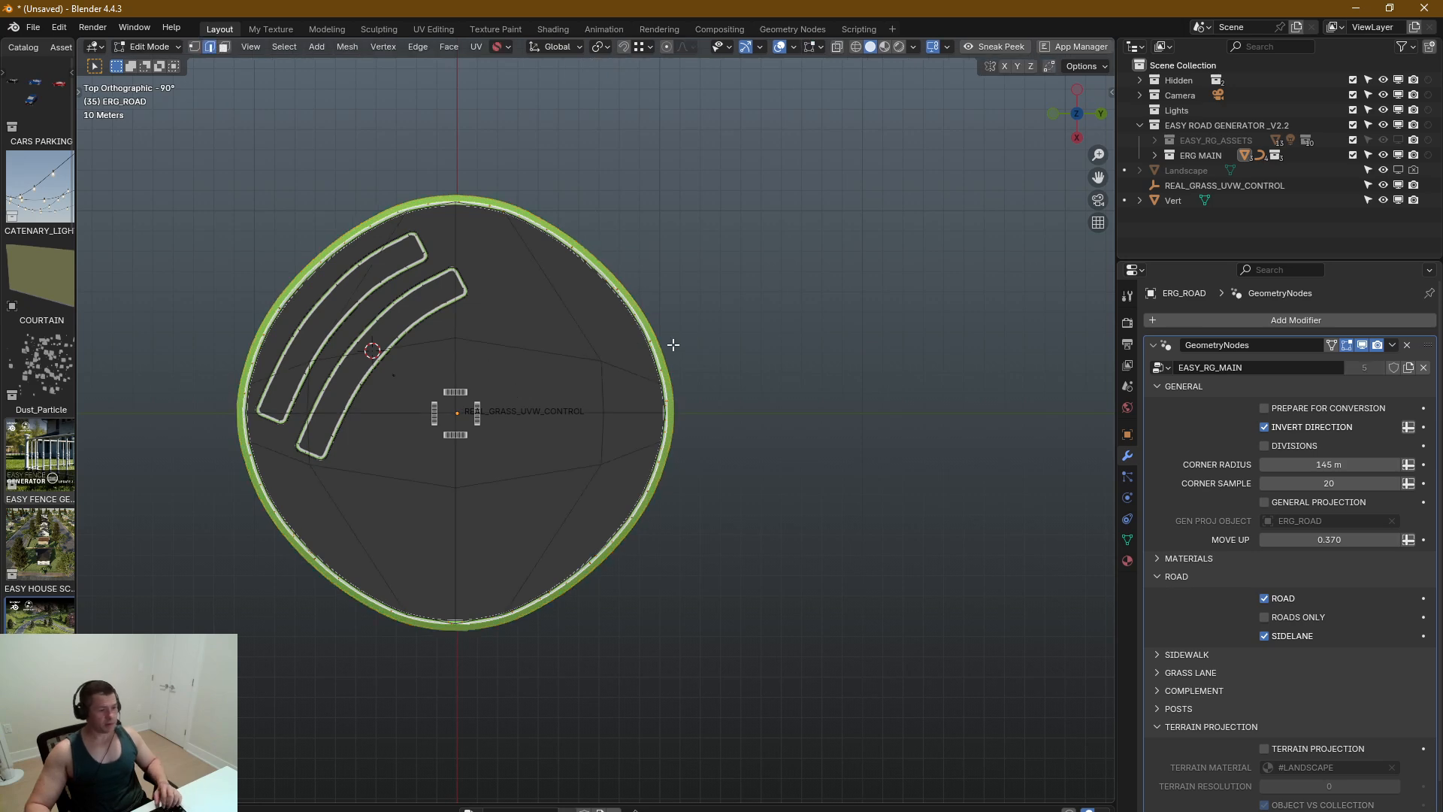
{"action": "left_click_drag", "start_coordinate": [700, 336], "coordinate": [573, 435]}
{"action": "key", "text": "e"}
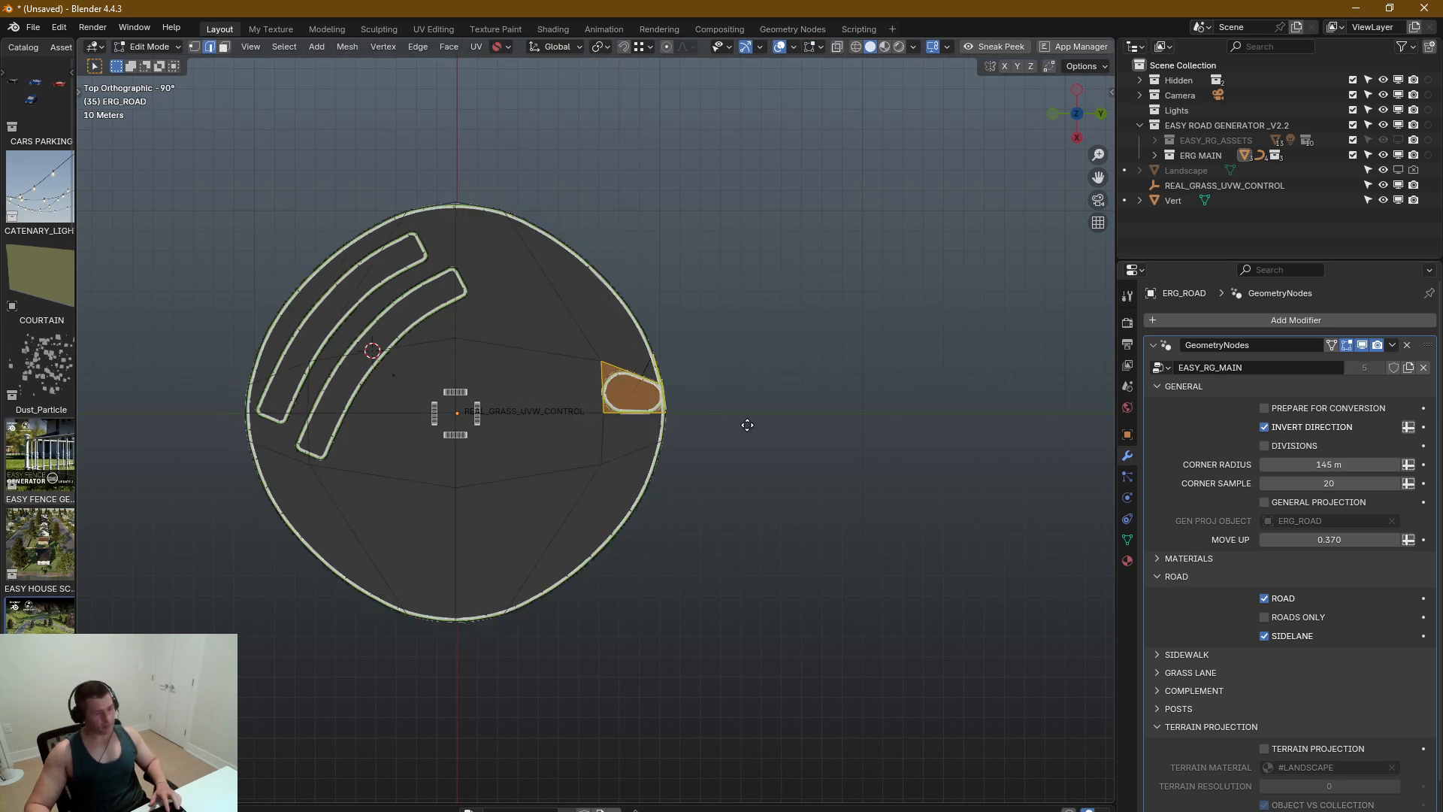
{"action": "left_click", "coordinate": [1009, 439]}
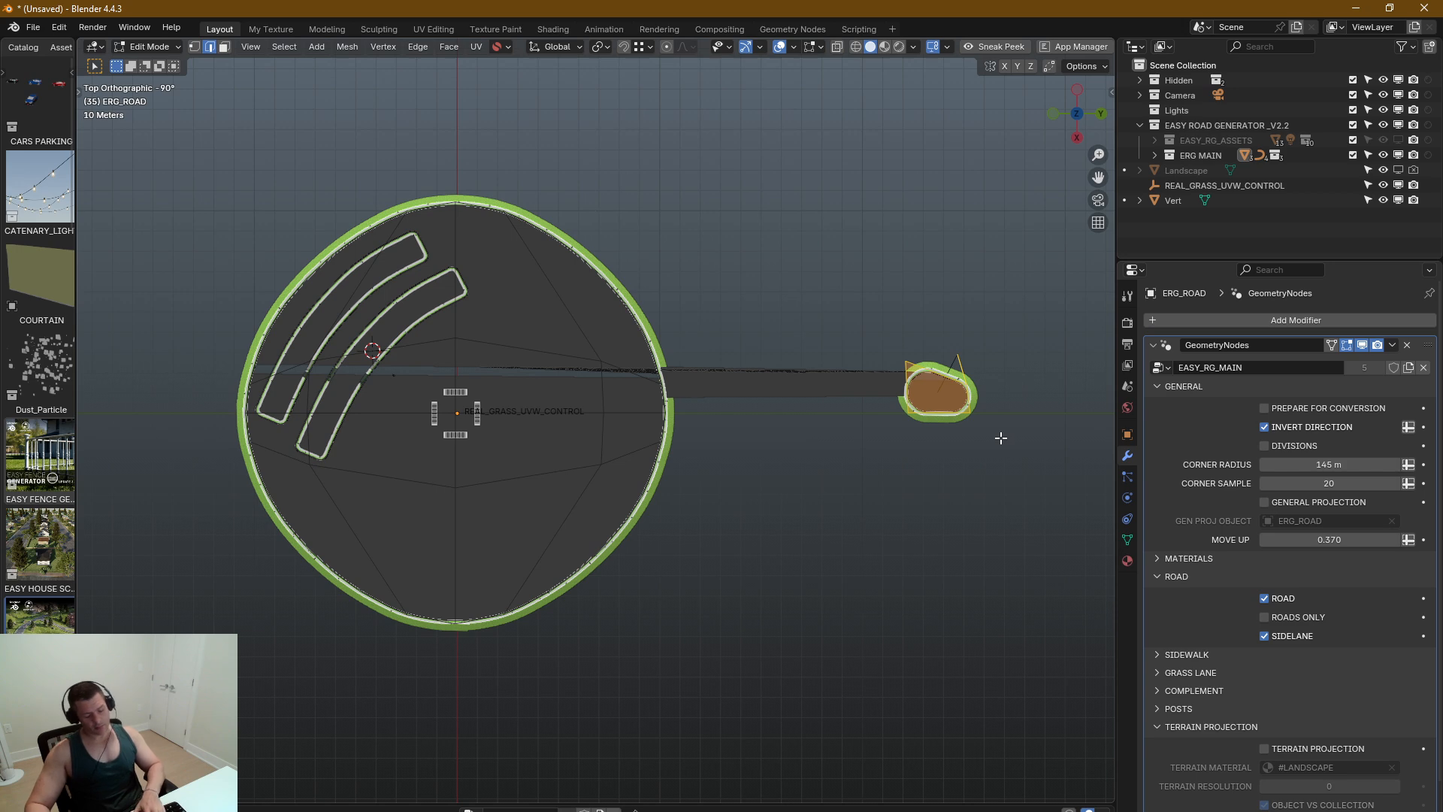
{"action": "key", "text": "p"}
{"action": "left_click", "coordinate": [998, 438]}
Step: Select the separated block, enter Edit Mode and set its CORNER RADIUS to 2 m
{"action": "key", "text": "Tab"}
{"action": "middle_click_drag", "start_coordinate": [991, 415], "coordinate": [884, 439], "text": "shift"}
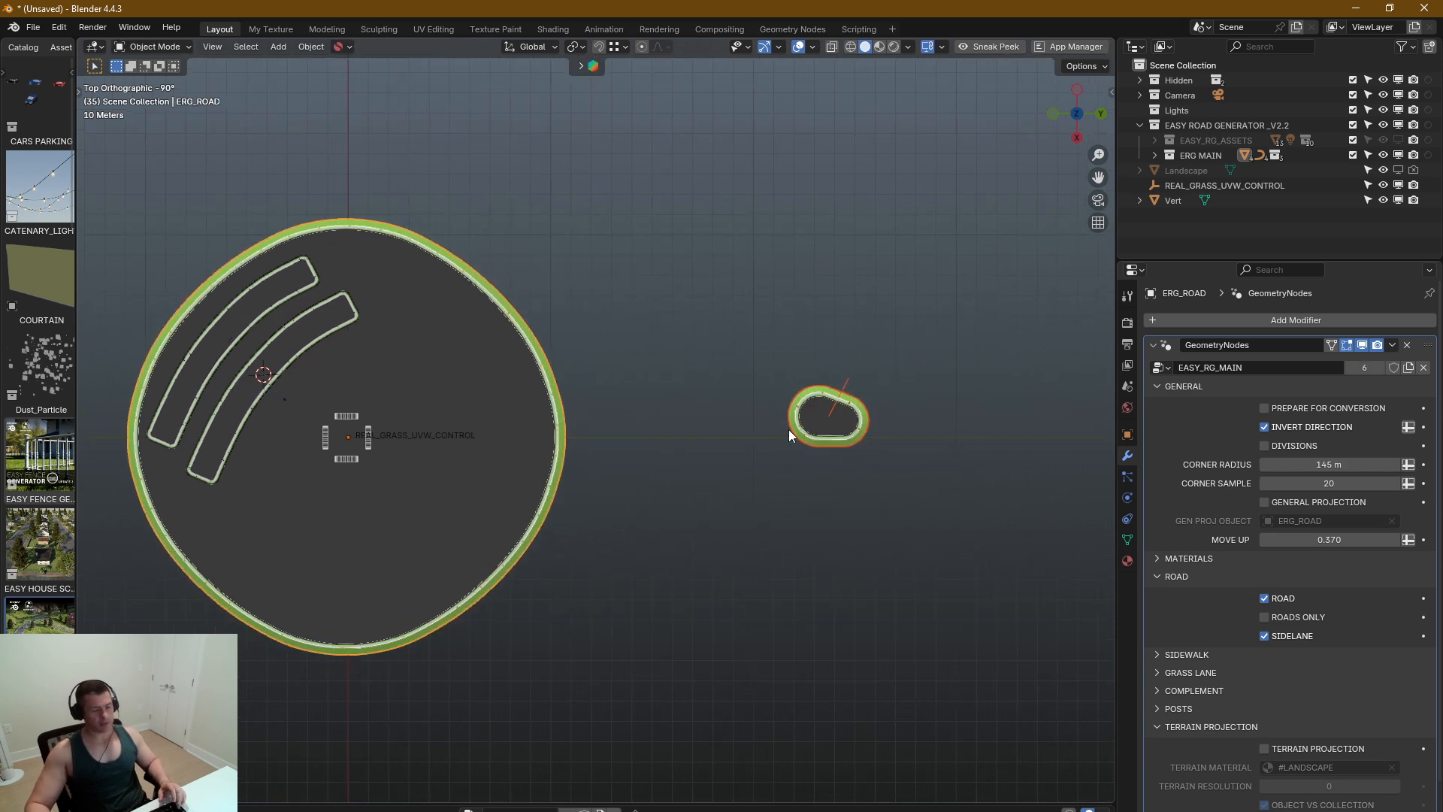
{"action": "scroll", "coordinate": [787, 429], "scroll_direction": "up", "scroll_amount": 3}
{"action": "left_click", "coordinate": [790, 423]}
{"action": "key", "text": "Tab"}
{"action": "double_click", "coordinate": [1329, 464]}
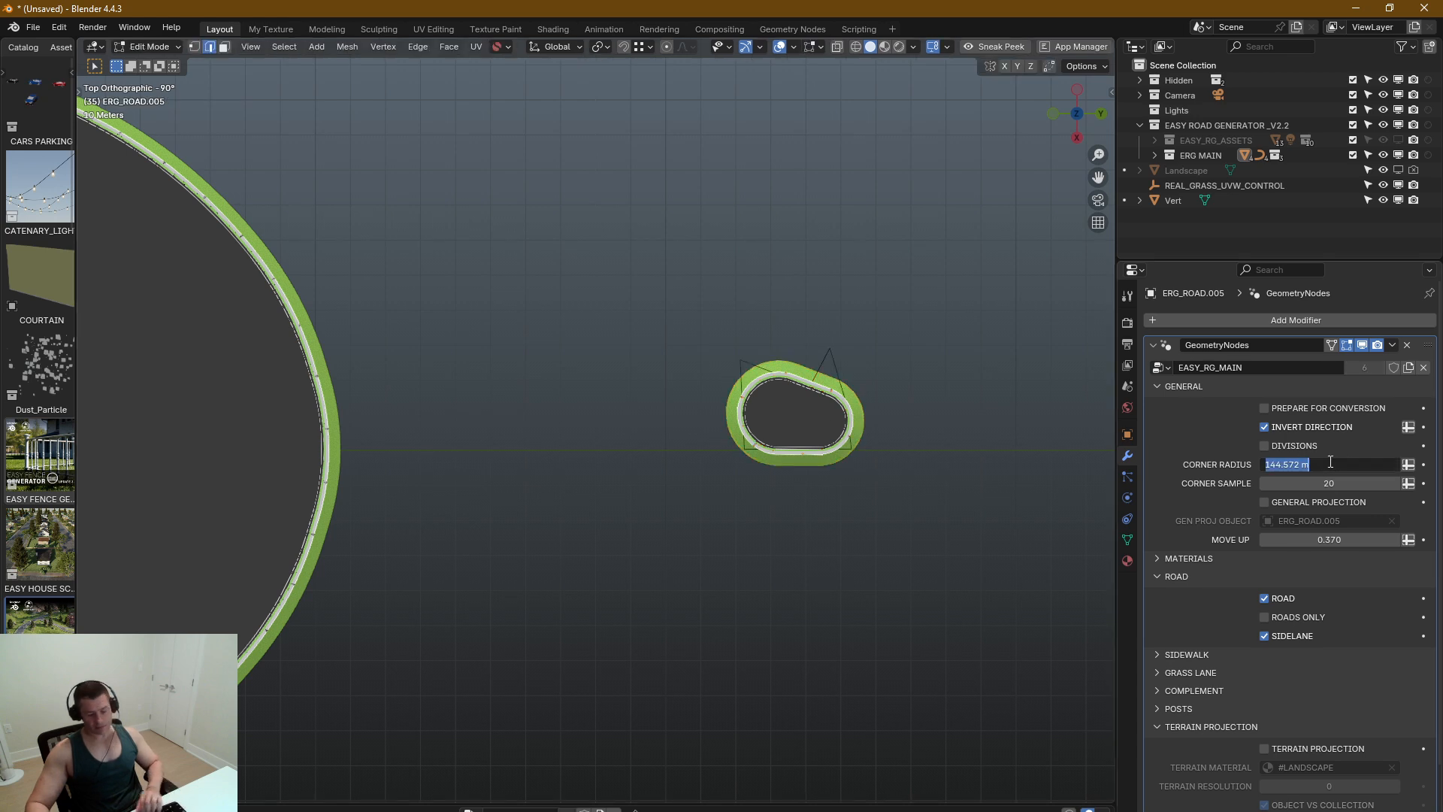
{"action": "type", "text": "2"}
{"action": "key", "text": "Return"}
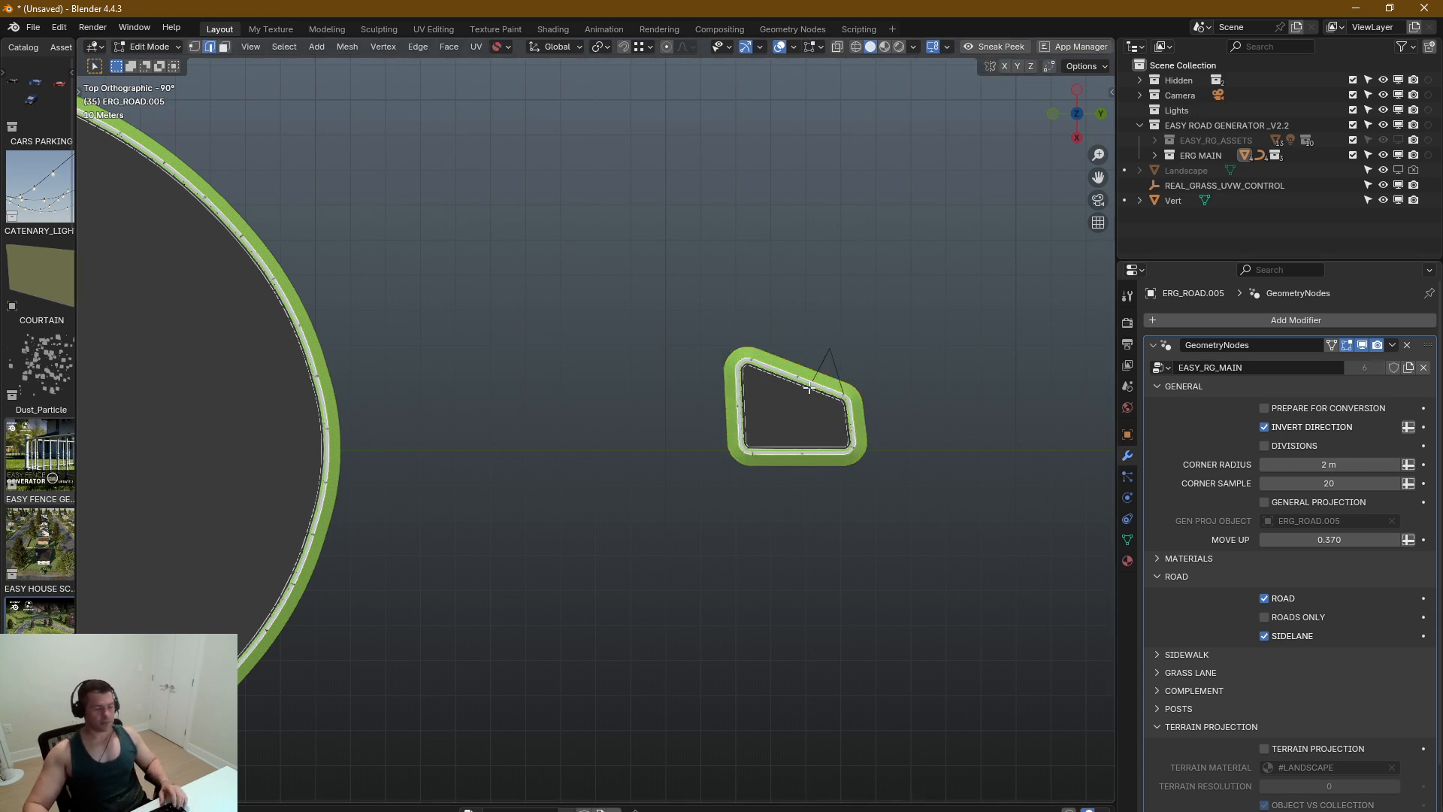
Step: Delete the loose geometry from the separated block's mesh
{"action": "middle_click_drag", "start_coordinate": [808, 389], "coordinate": [768, 448], "text": "shift"}
{"action": "key", "text": "Tab"}
{"action": "key", "text": "Tab"}
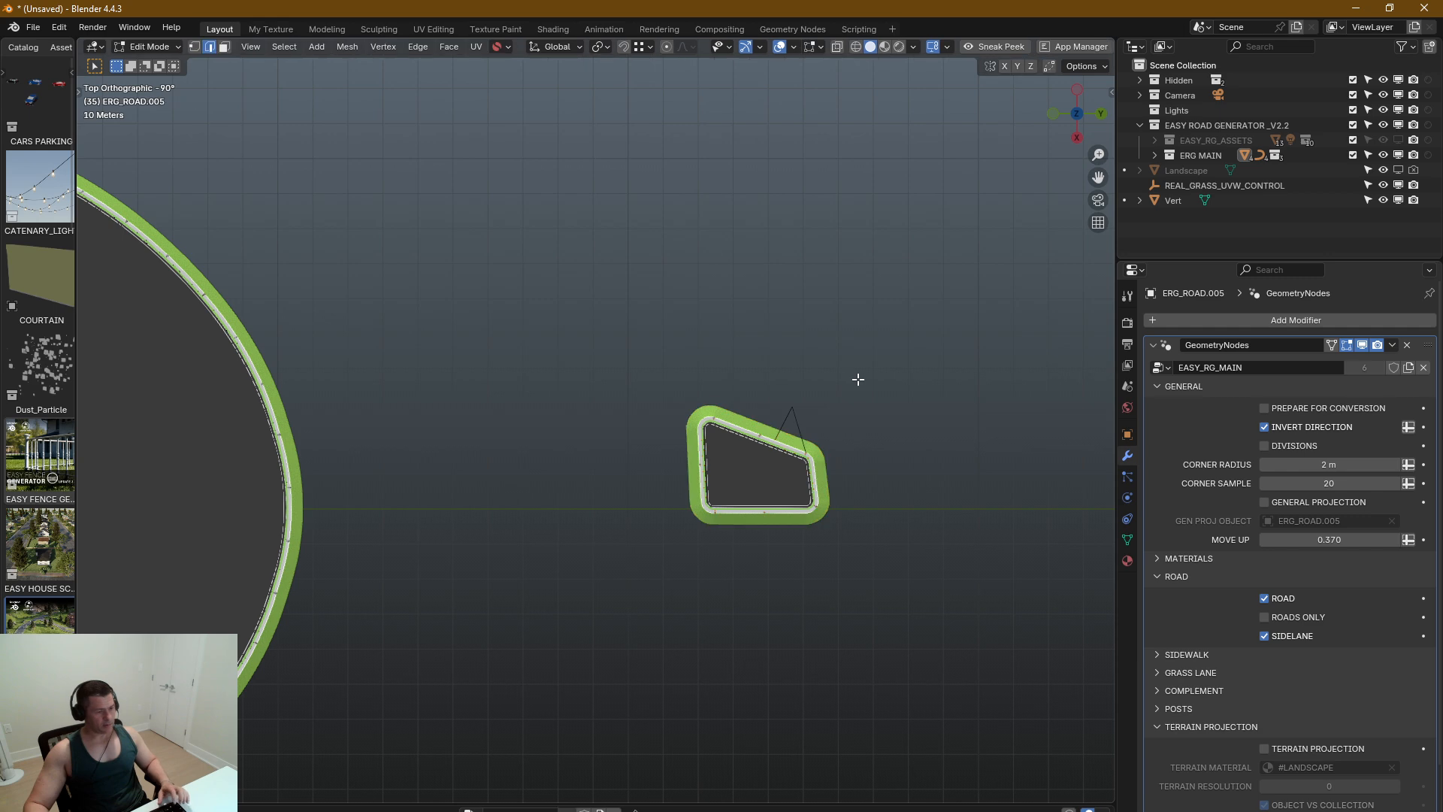
{"action": "left_click", "coordinate": [778, 446]}
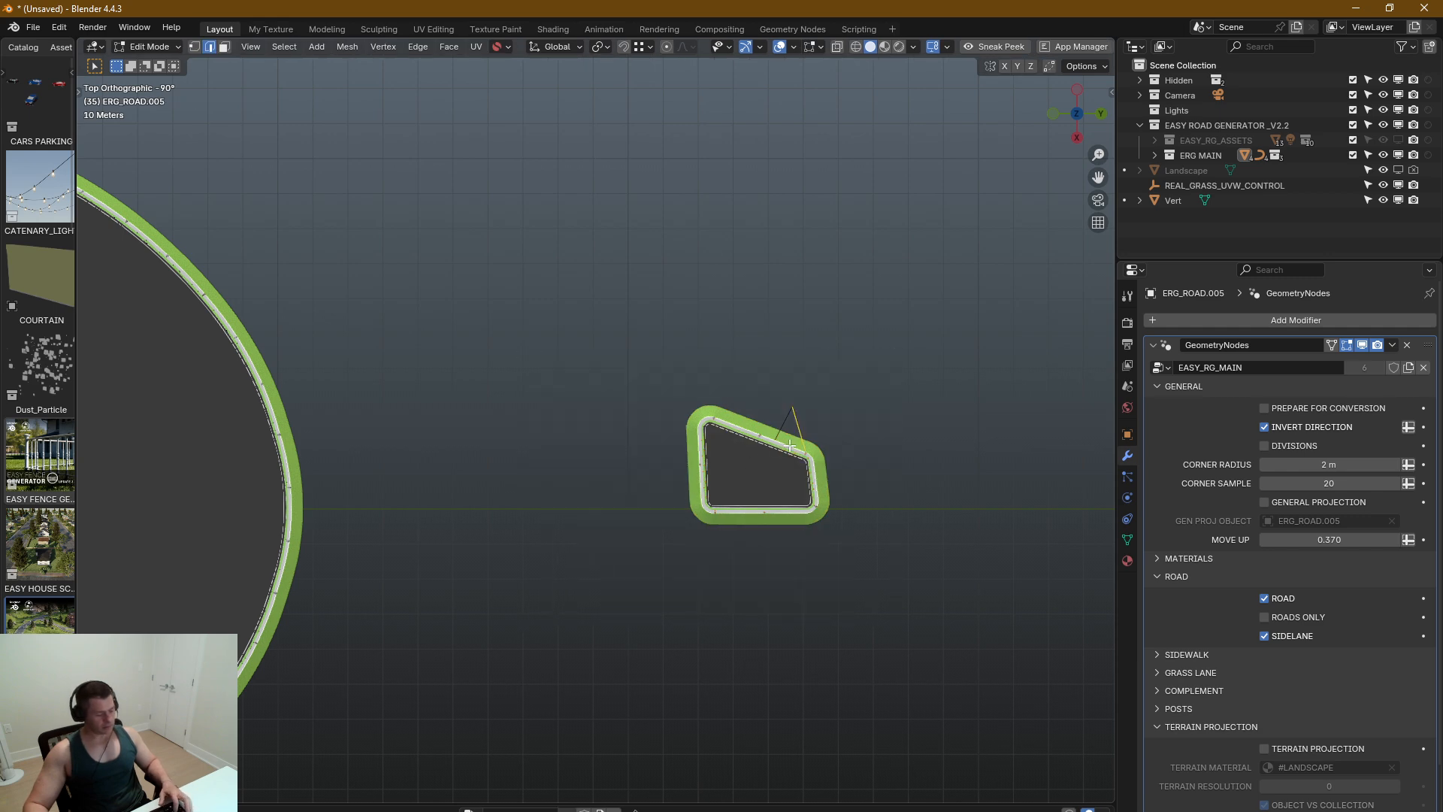
{"action": "key", "text": "3"}
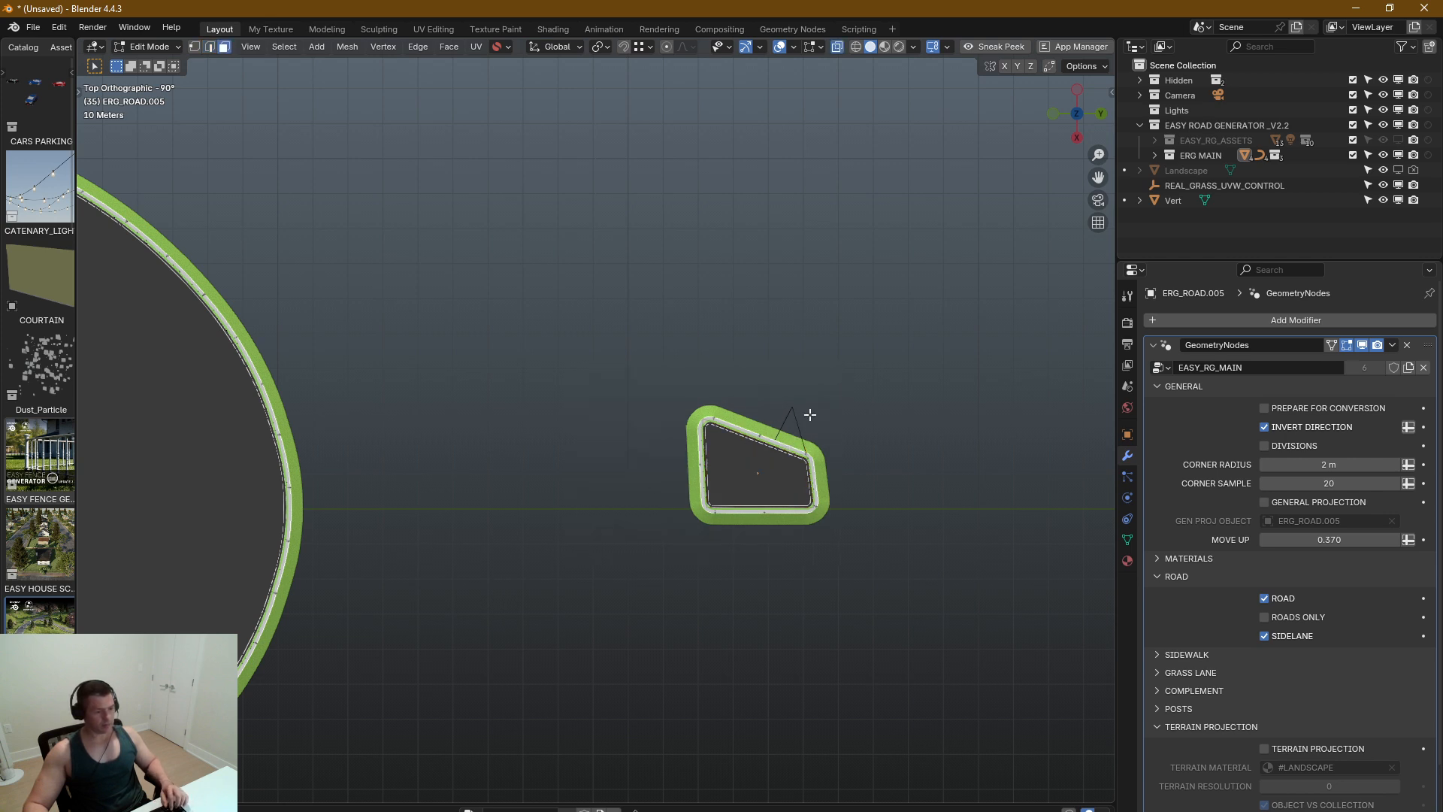
{"action": "left_click", "coordinate": [756, 465]}
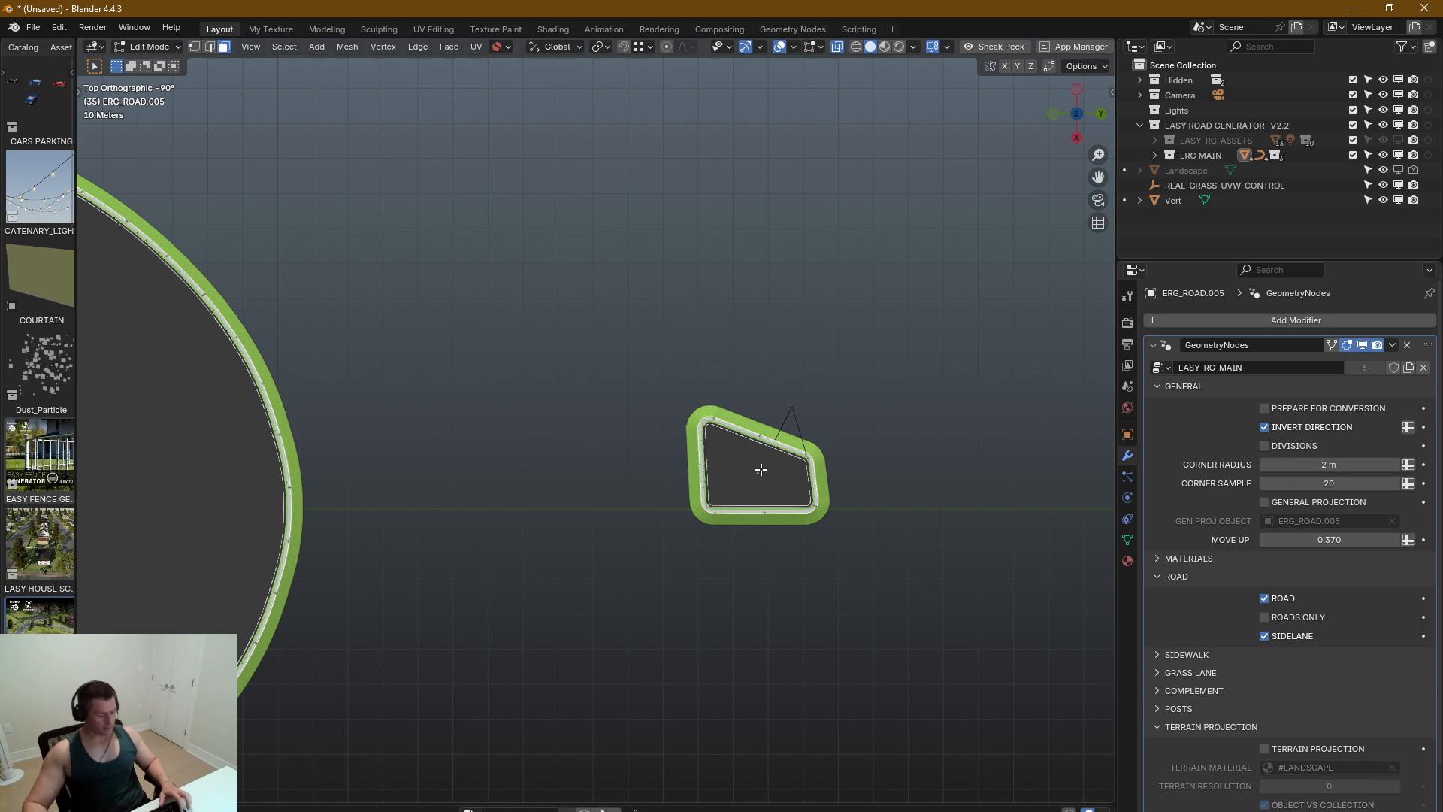
{"action": "key", "text": "a"}
{"action": "key", "text": "q"}
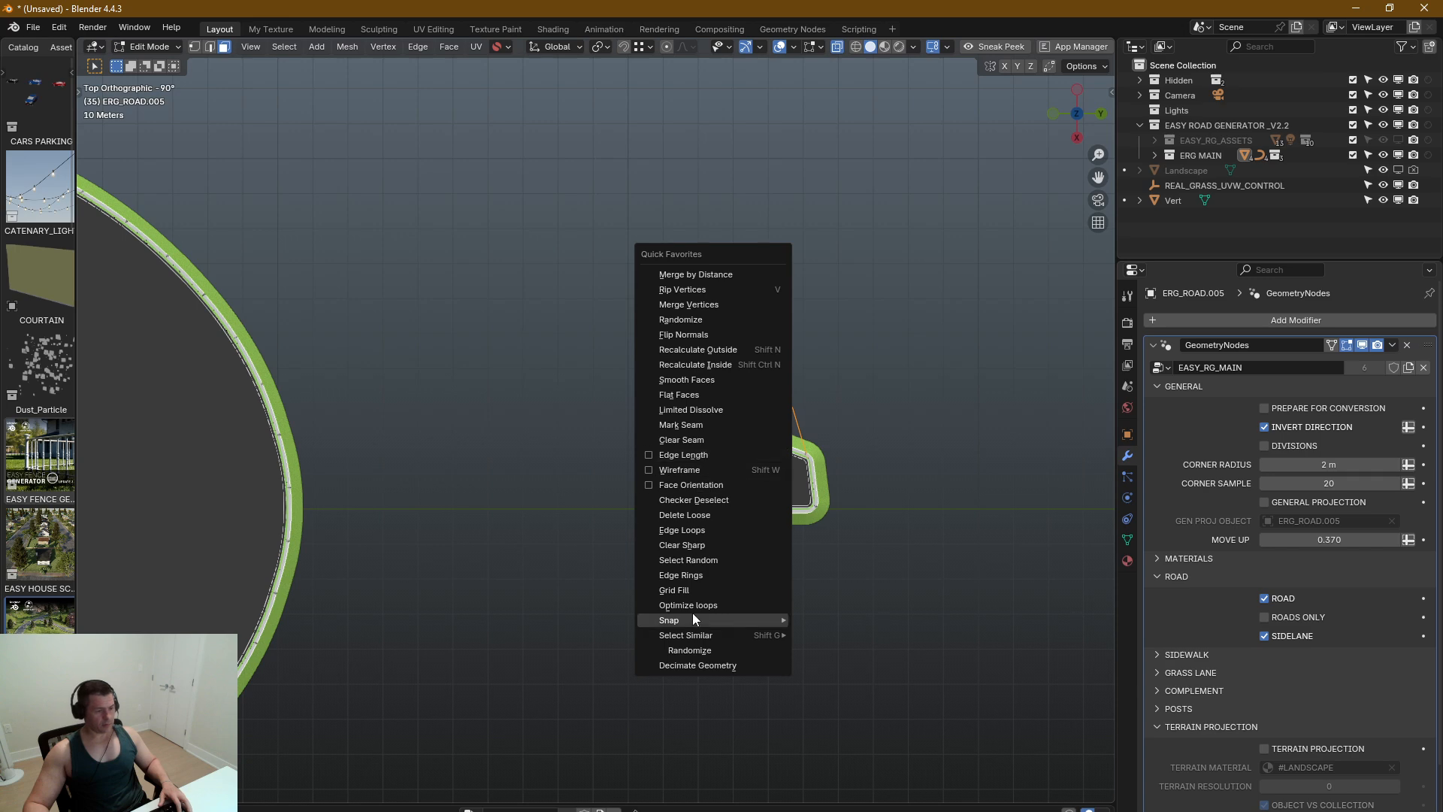
{"action": "left_click", "coordinate": [697, 516]}
Step: Scale the block's remaining face up until it is roughly as large as the circular road, and return to Object Mode
{"action": "left_click_drag", "start_coordinate": [862, 308], "coordinate": [607, 591]}
{"action": "scroll", "coordinate": [790, 409], "scroll_direction": "down", "scroll_amount": 3}
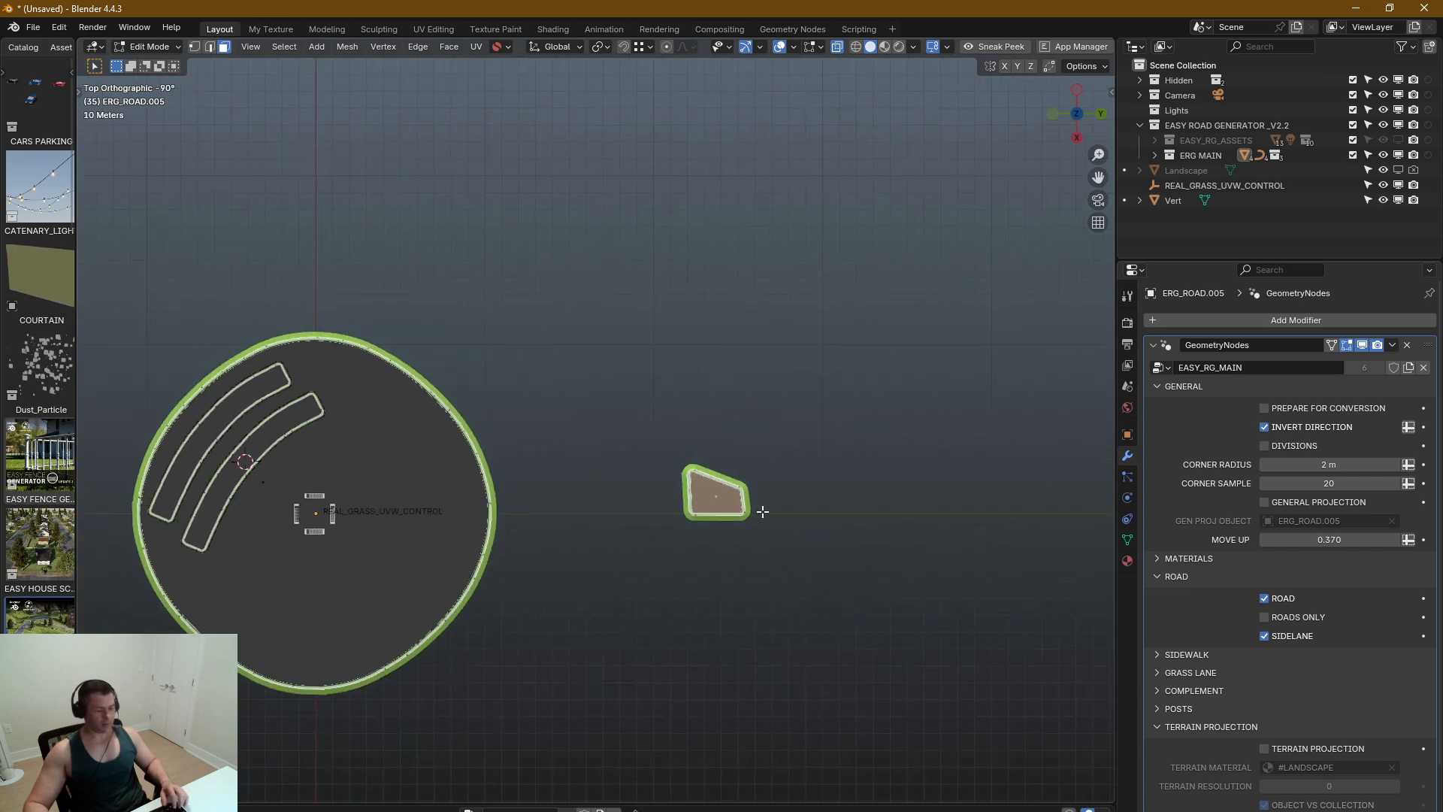
{"action": "key", "text": "s"}
{"action": "left_click", "coordinate": [115, 634]}
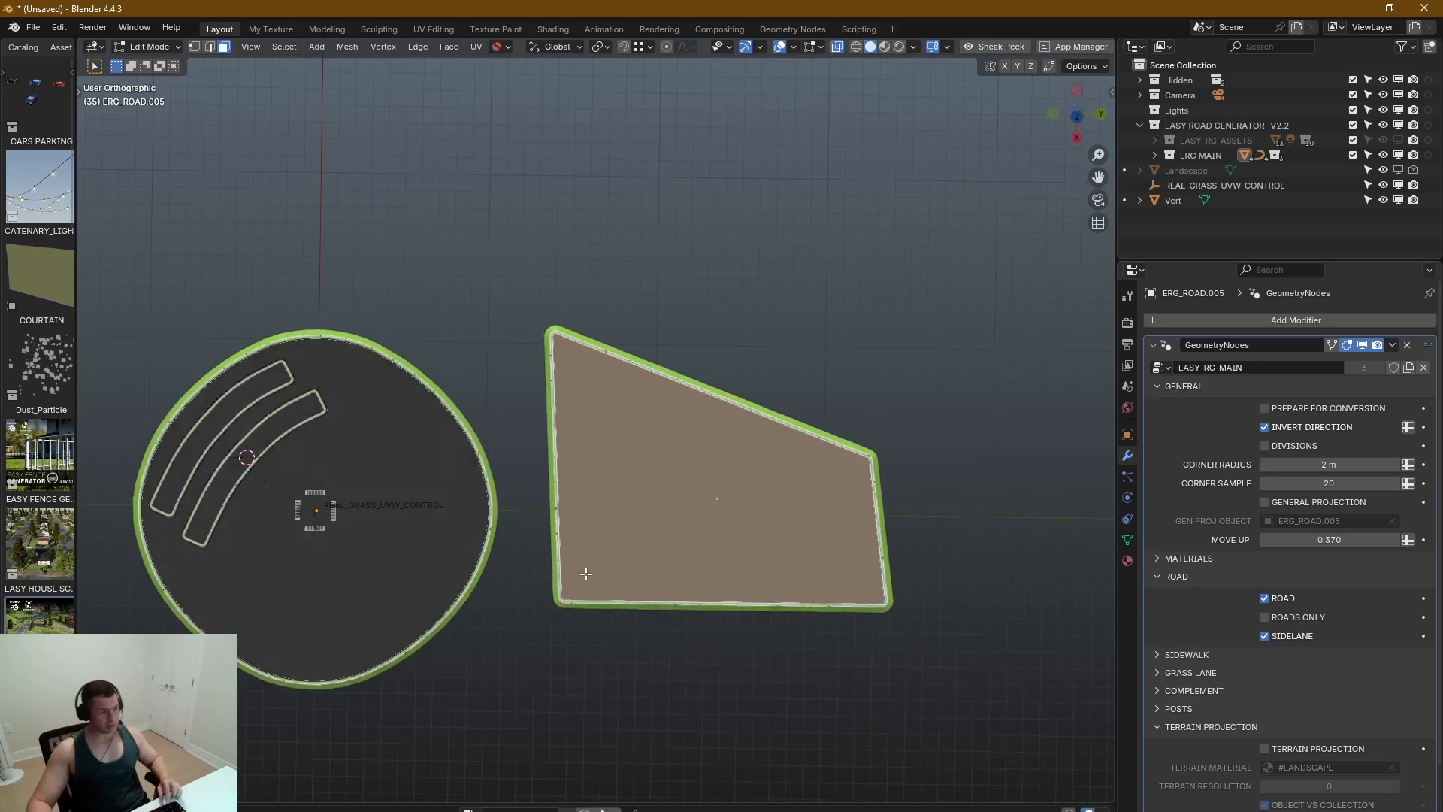
{"action": "key", "text": "Tab"}
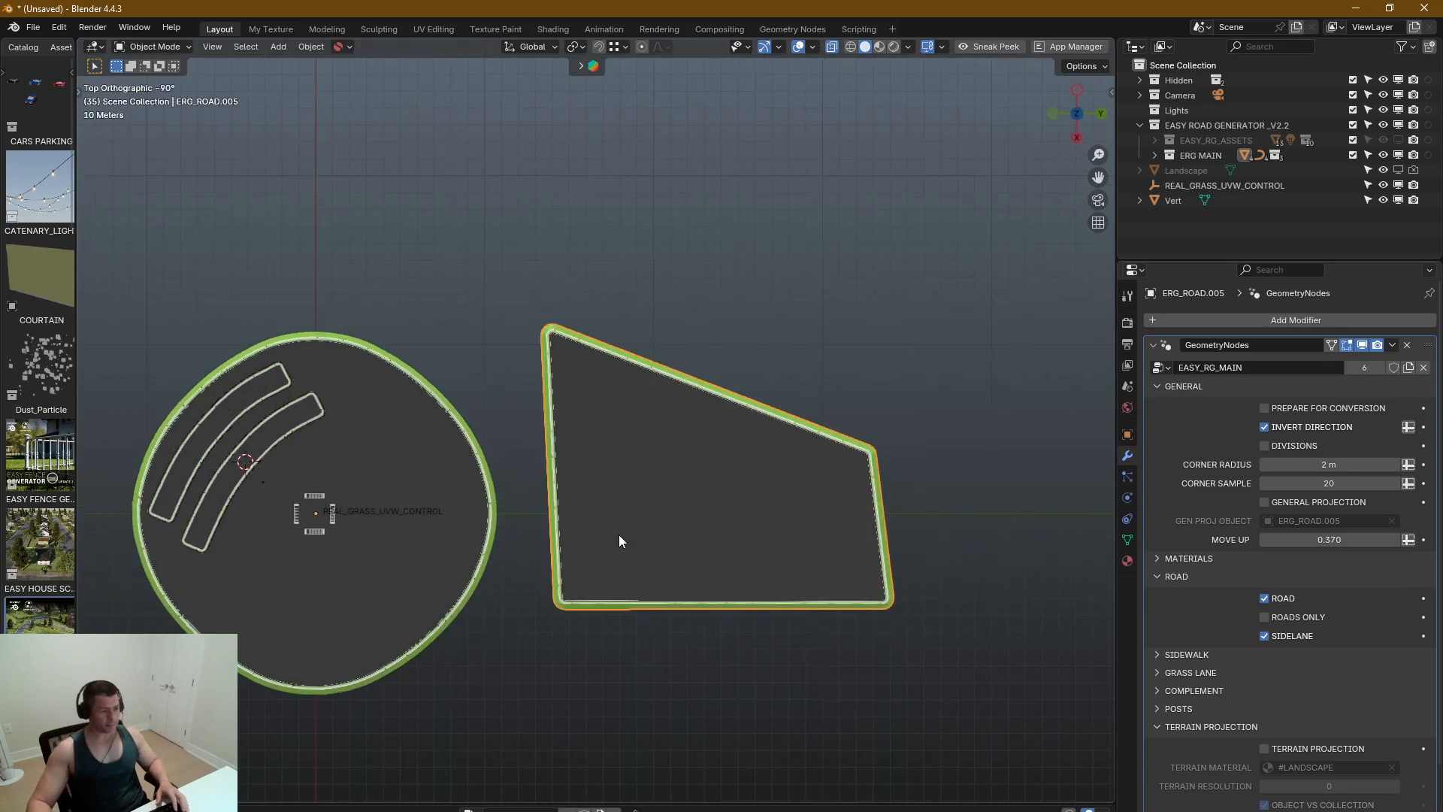
Step: Duplicate the enlarged block along the Z axis and scale the copy's mesh down so it sits inside the original outline
{"action": "middle_click_drag", "start_coordinate": [742, 534], "coordinate": [752, 595]}
{"action": "key", "text": "shift+d"}
{"action": "key", "text": "z"}
{"action": "left_click", "coordinate": [757, 416]}
{"action": "key", "text": "Tab"}
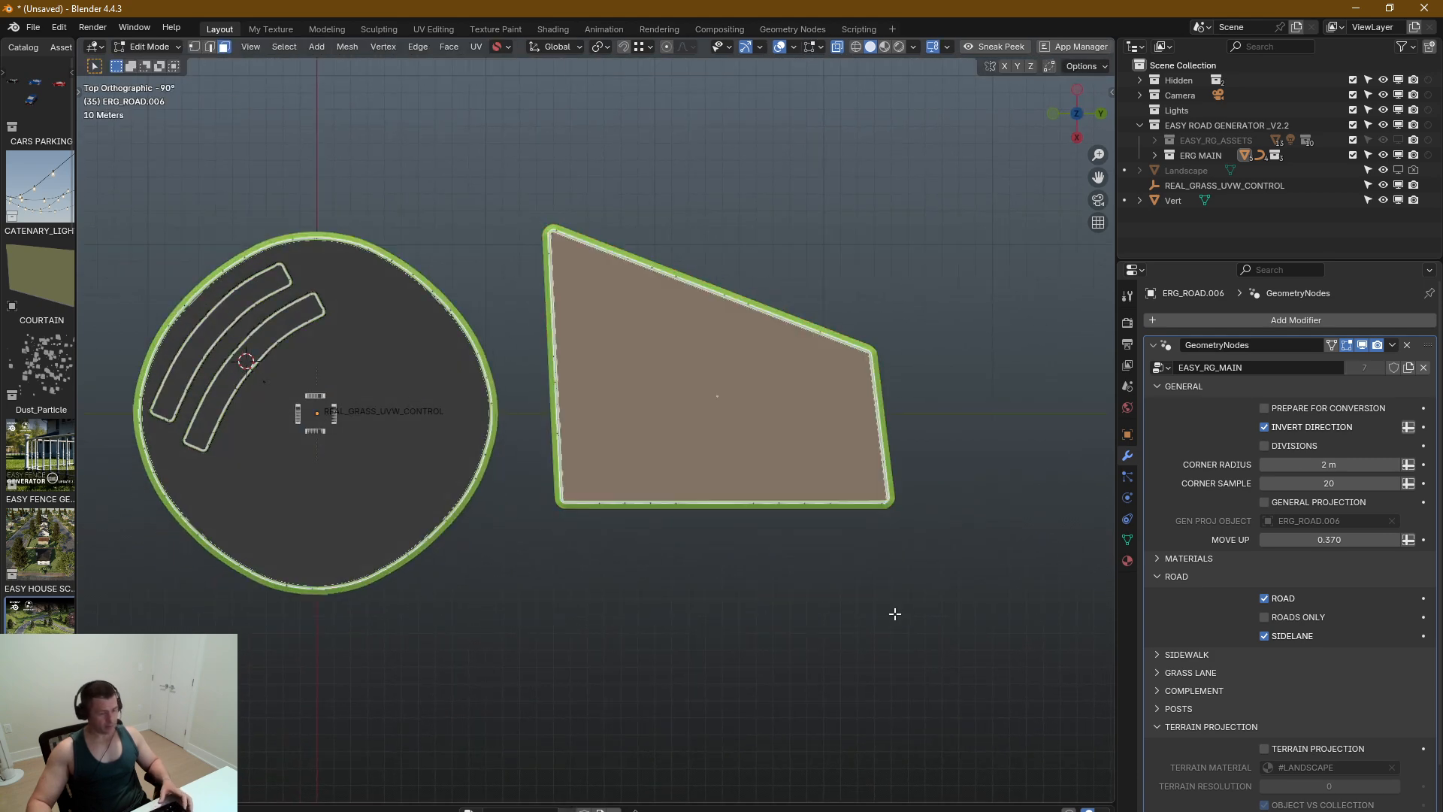
{"action": "key", "text": "s"}
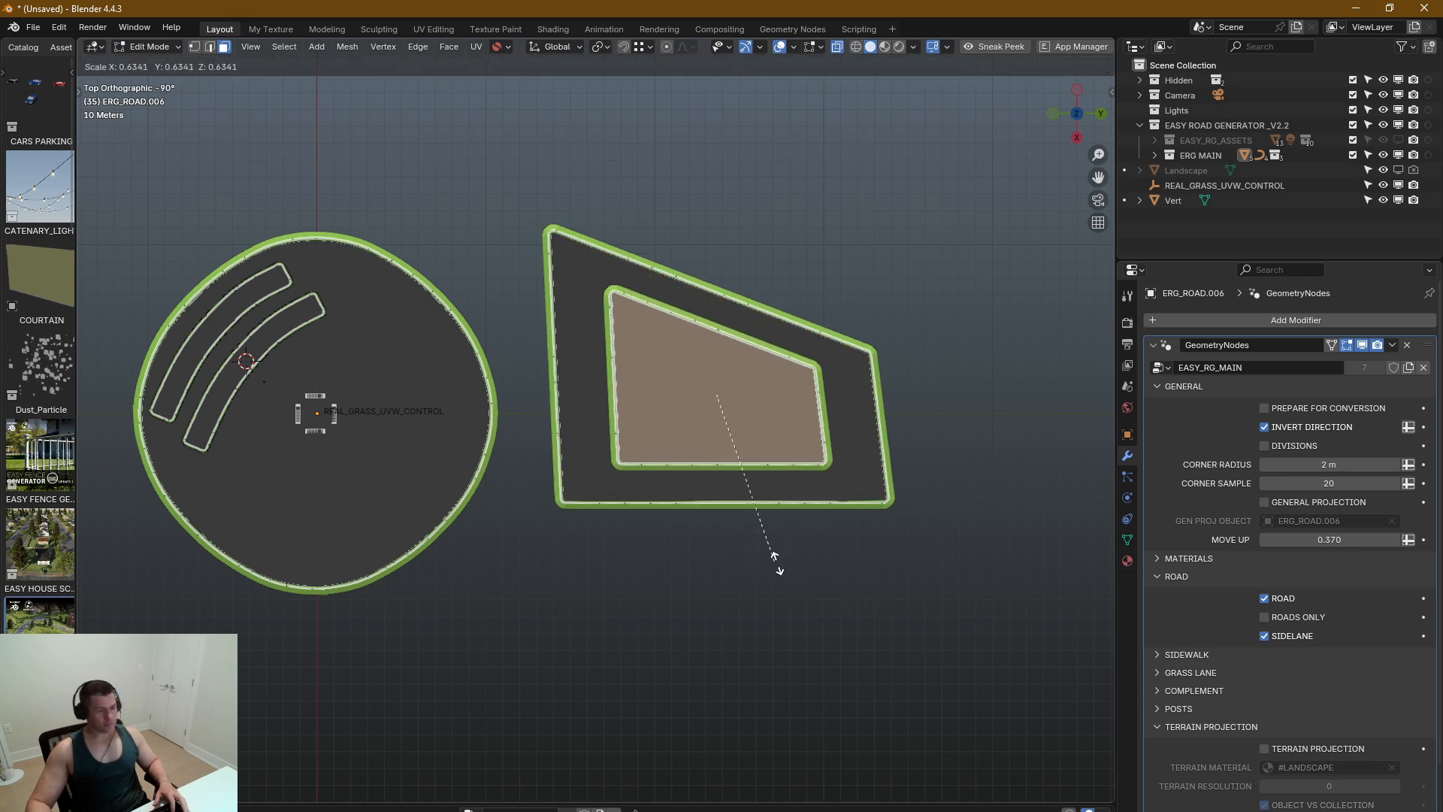
{"action": "left_click", "coordinate": [801, 580]}
Step: Separate the smaller copy's face into its own object and select that object in Object Mode
{"action": "scroll", "coordinate": [826, 466], "scroll_direction": "up", "scroll_amount": 2}
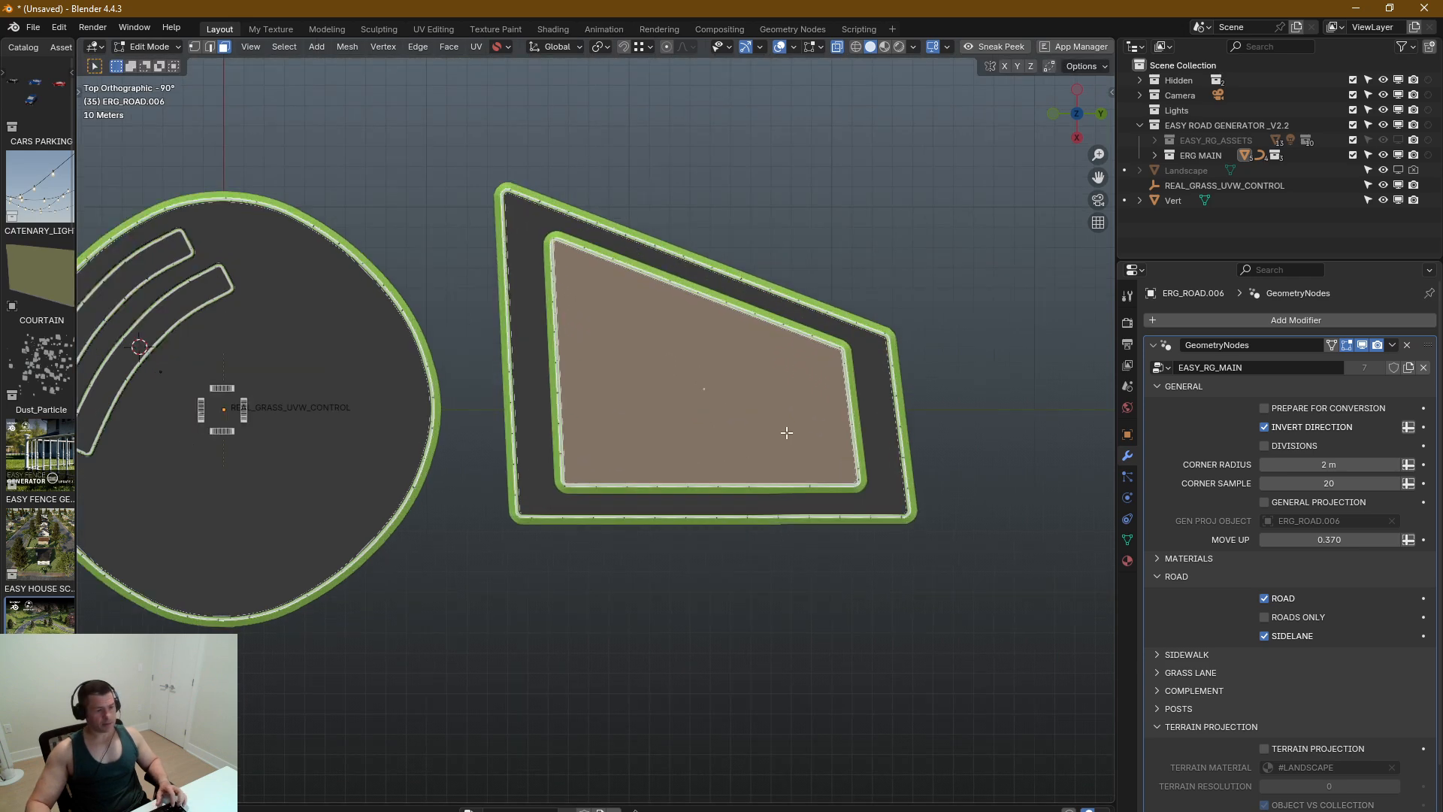
{"action": "scroll", "coordinate": [897, 499], "scroll_direction": "up", "scroll_amount": 3}
{"action": "scroll", "coordinate": [891, 526], "scroll_direction": "down", "scroll_amount": 4}
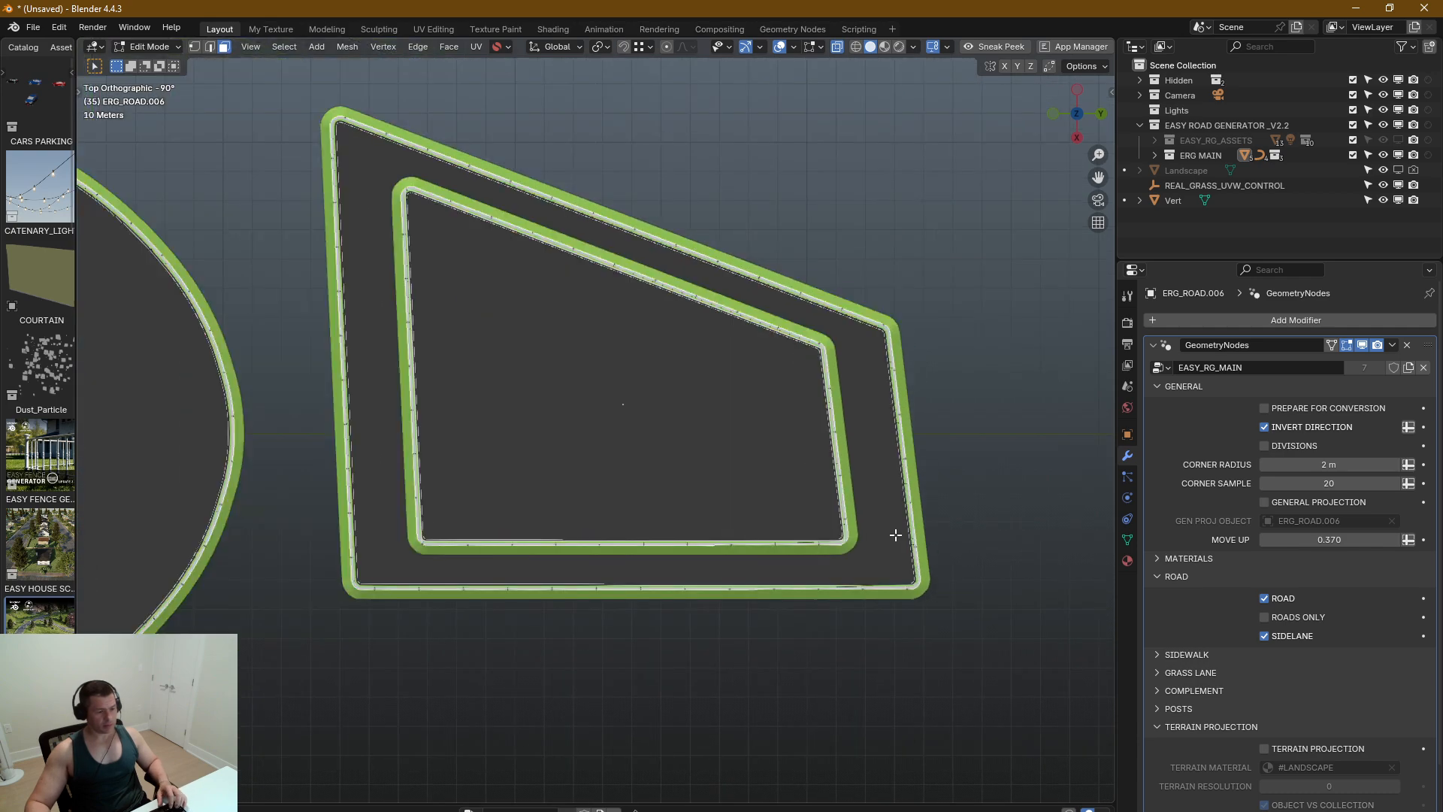
{"action": "key", "text": "p"}
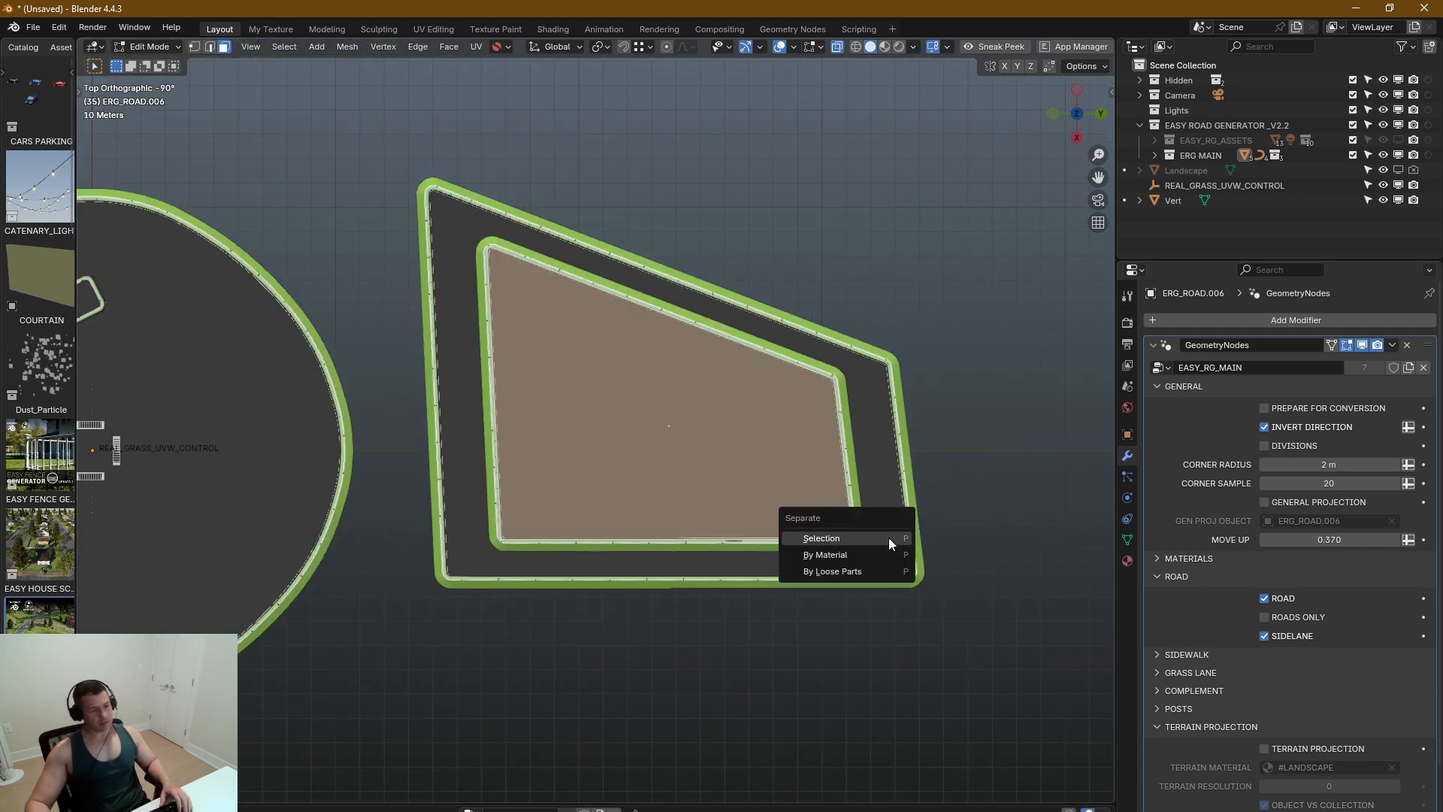
{"action": "left_click", "coordinate": [888, 538]}
{"action": "key", "text": "Tab"}
{"action": "left_click", "coordinate": [880, 551]}
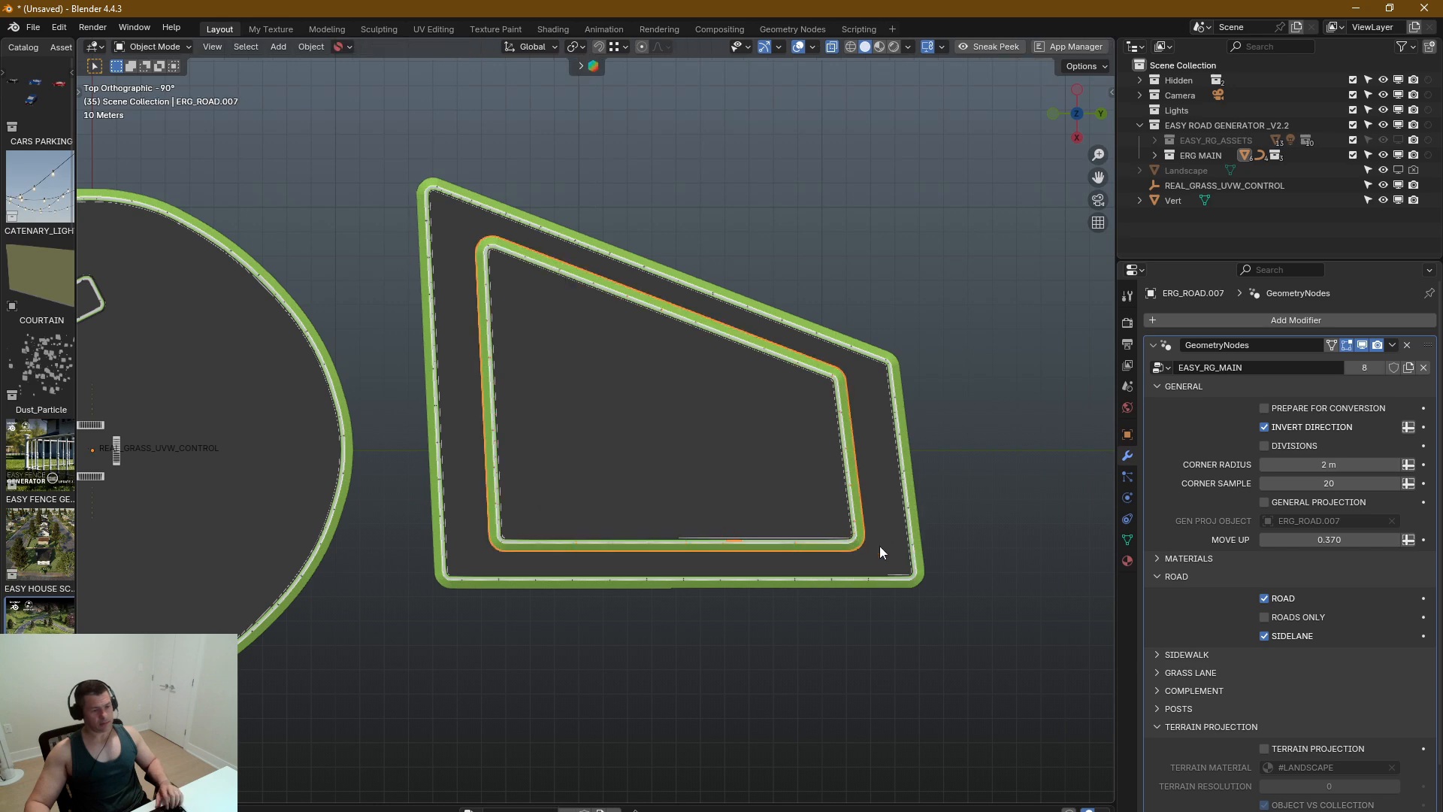
Step: Turn off ROAD, COMPLEMENT and INVERT DIRECTION for the inner block
{"action": "left_click", "coordinate": [1264, 597]}
{"action": "scroll", "coordinate": [886, 549], "scroll_direction": "up", "scroll_amount": 3}
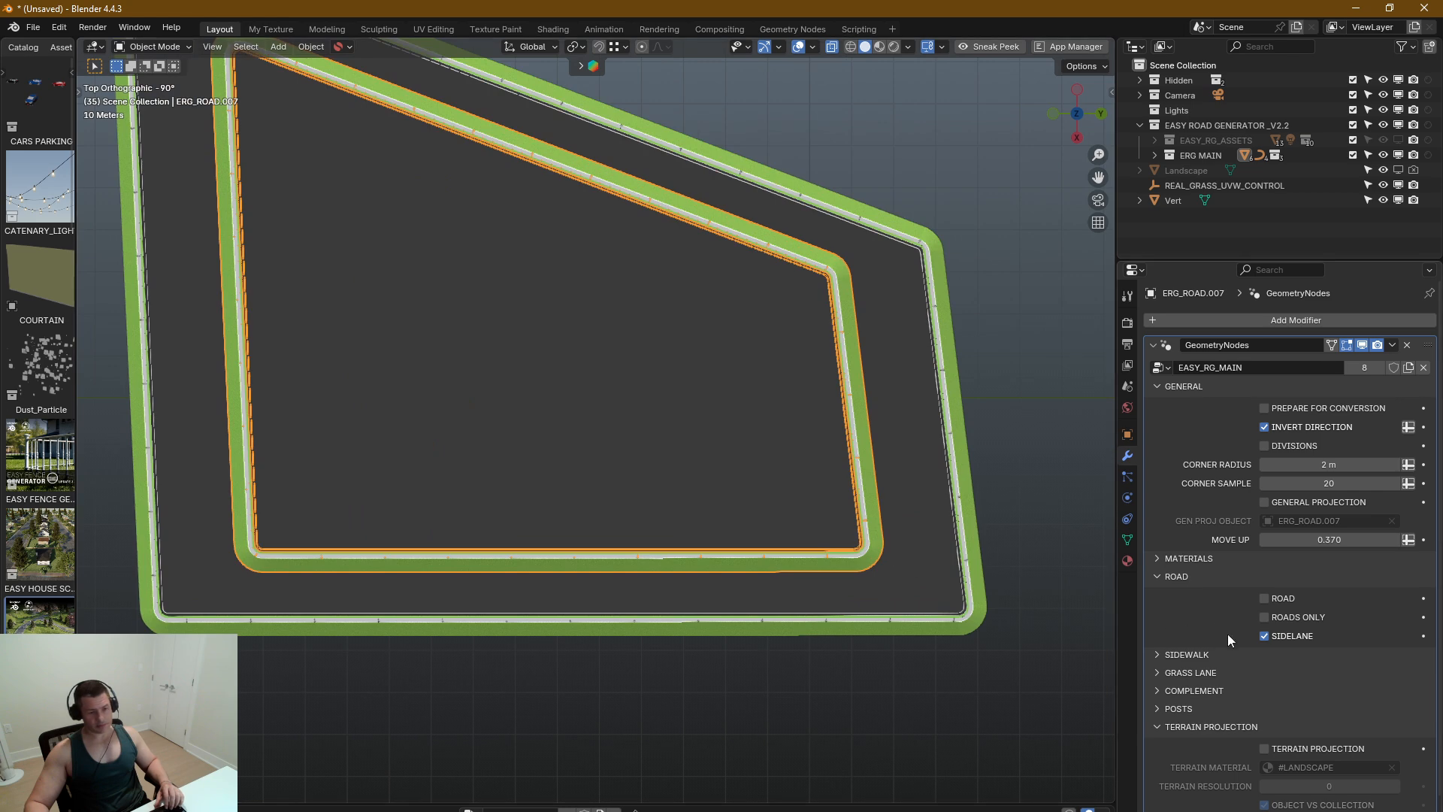
{"action": "left_click", "coordinate": [1178, 691]}
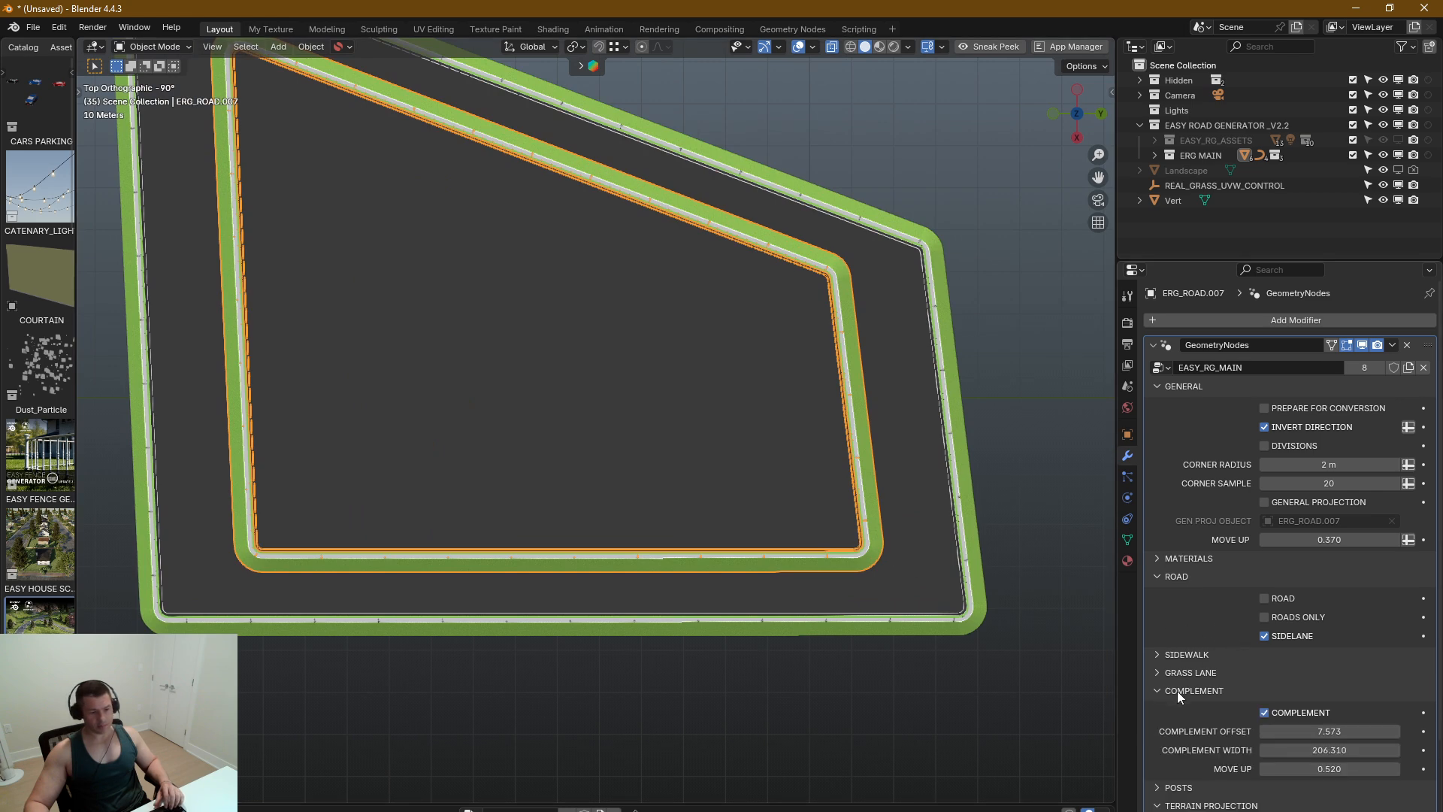
{"action": "left_click", "coordinate": [1265, 712]}
{"action": "scroll", "coordinate": [868, 556], "scroll_direction": "up", "scroll_amount": 4}
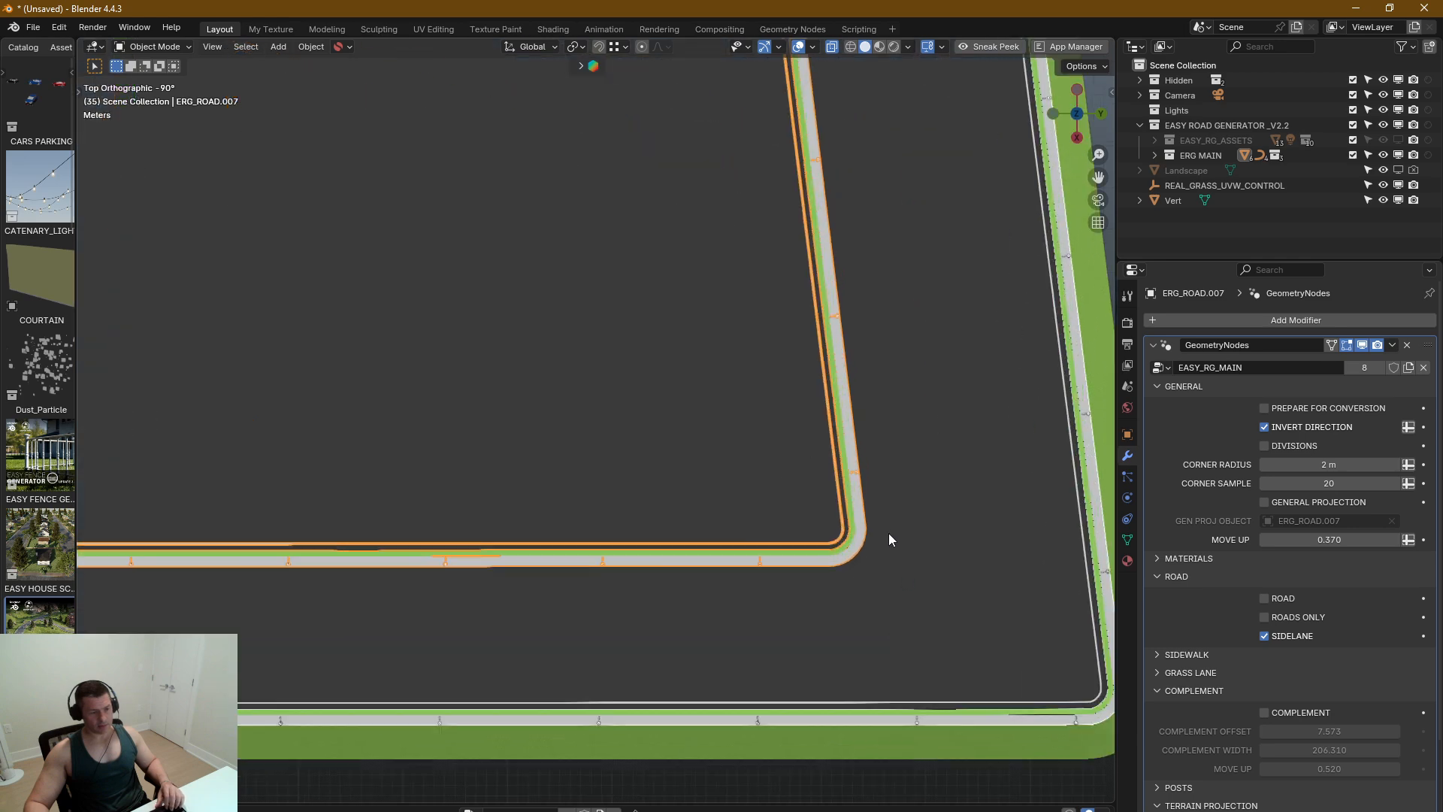
{"action": "left_click", "coordinate": [1263, 427]}
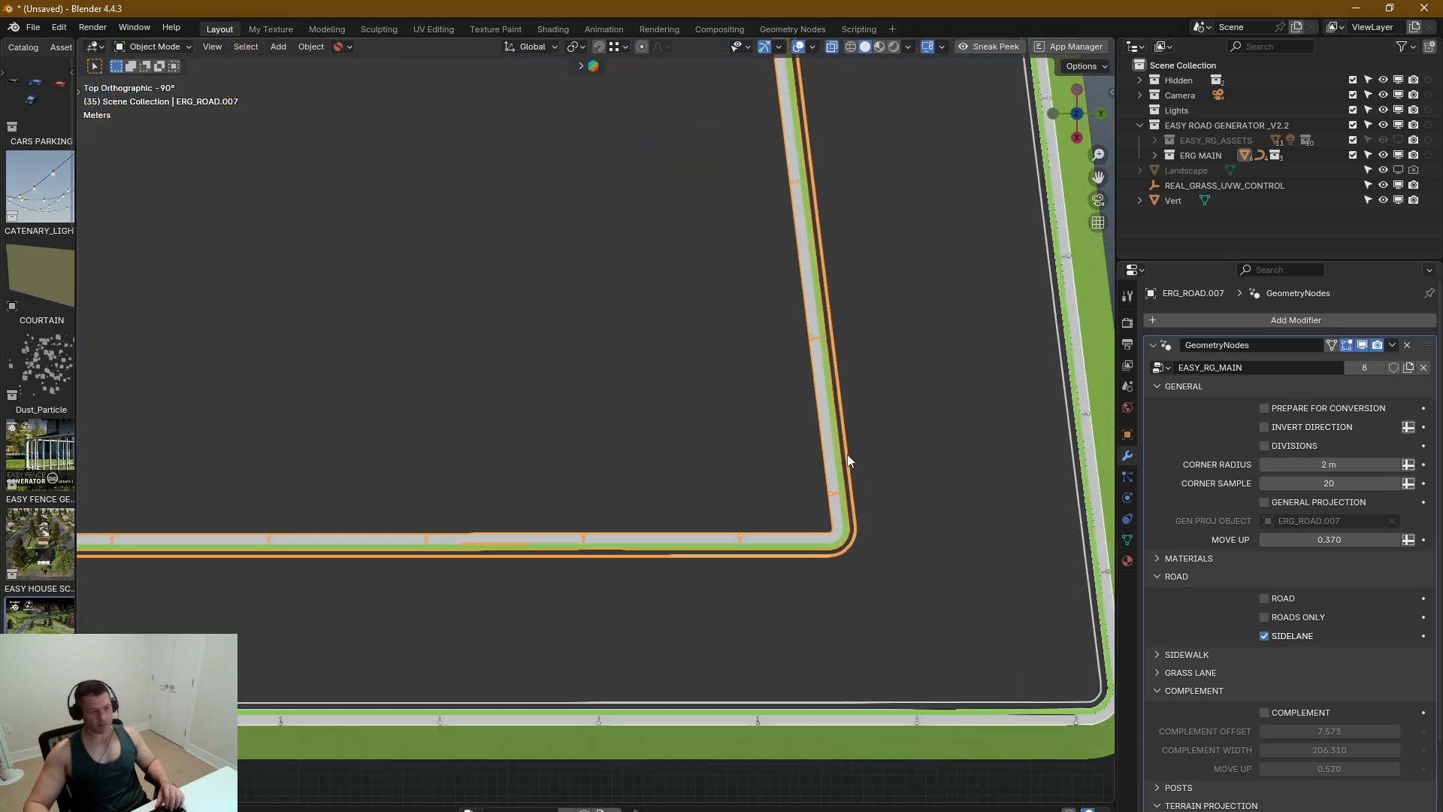
{"action": "scroll", "coordinate": [847, 428], "scroll_direction": "down", "scroll_amount": 3}
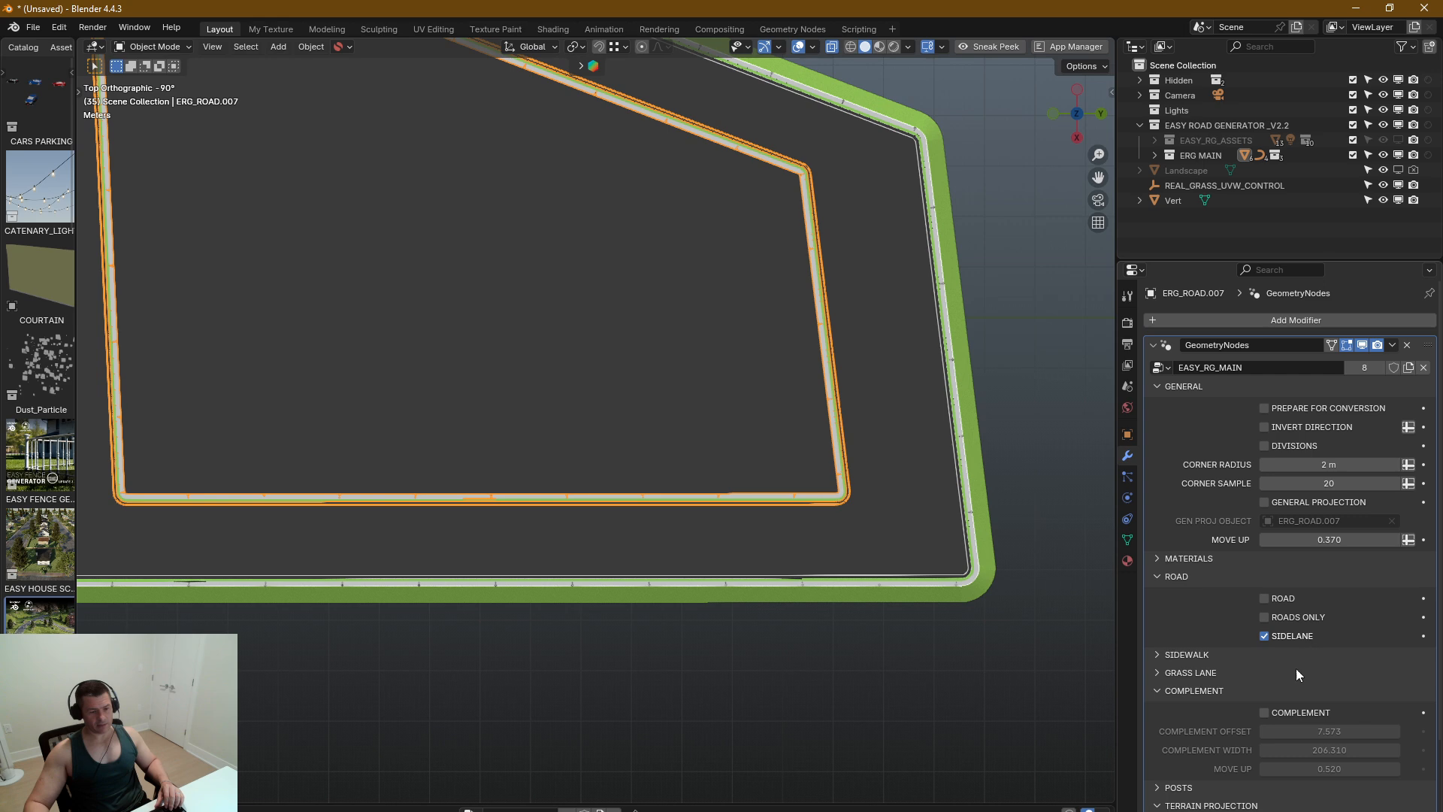
Step: Enable GENERAL PROJECTION on the inner block and choose the outer block ERG_ROAD.005 as its projection object
{"action": "left_click", "coordinate": [1265, 502]}
{"action": "left_click", "coordinate": [1391, 522]}
{"action": "left_click", "coordinate": [1390, 521]}
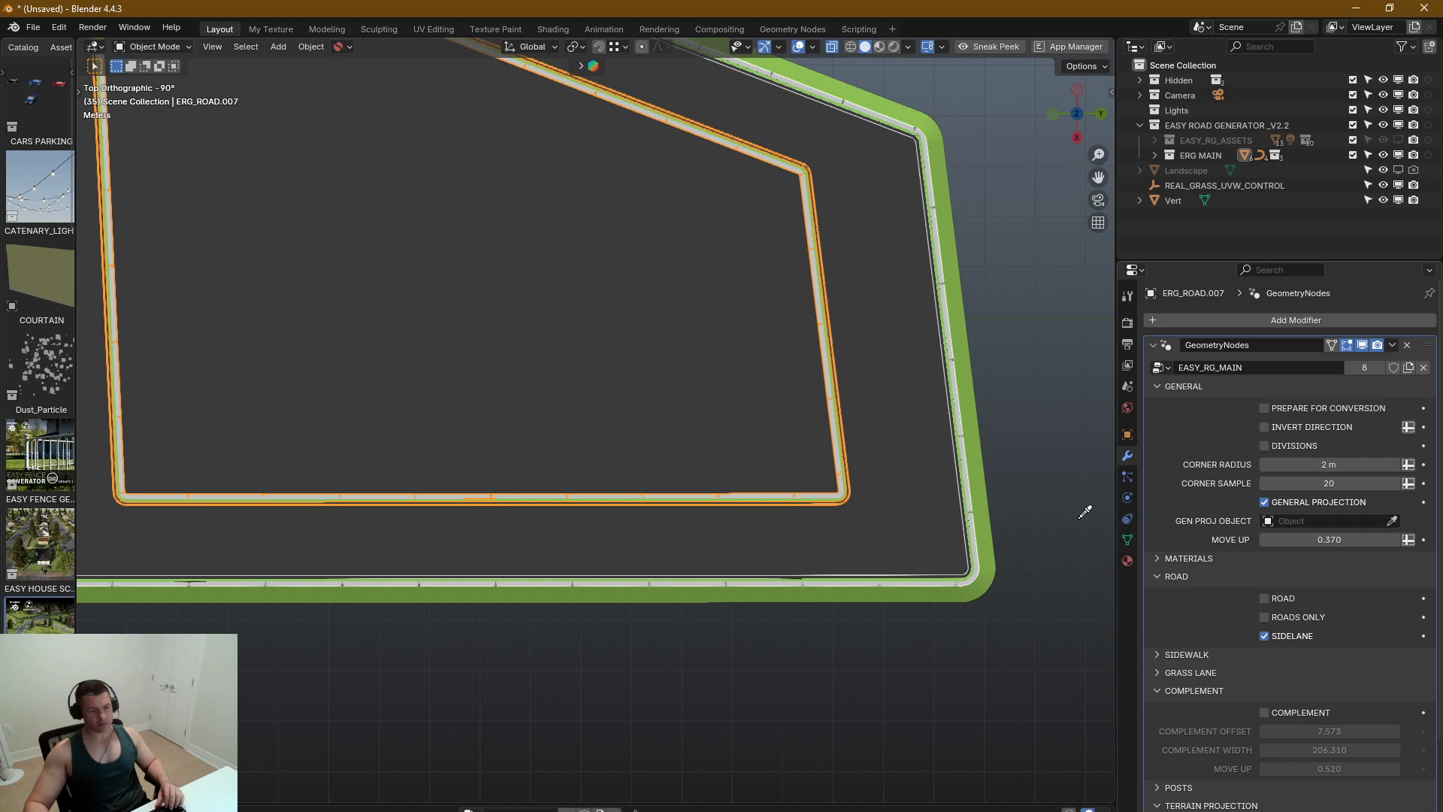
{"action": "left_click", "coordinate": [890, 520]}
{"action": "middle_click_drag", "start_coordinate": [842, 518], "coordinate": [878, 556]}
{"action": "scroll", "coordinate": [804, 540], "scroll_direction": "down", "scroll_amount": 3}
Step: Move the inner block's lower edge outward along X and its right edge about 9 m outward along Y
{"action": "key", "text": "Tab"}
{"action": "middle_click_drag", "start_coordinate": [874, 502], "coordinate": [870, 462]}
{"action": "key", "text": "1"}
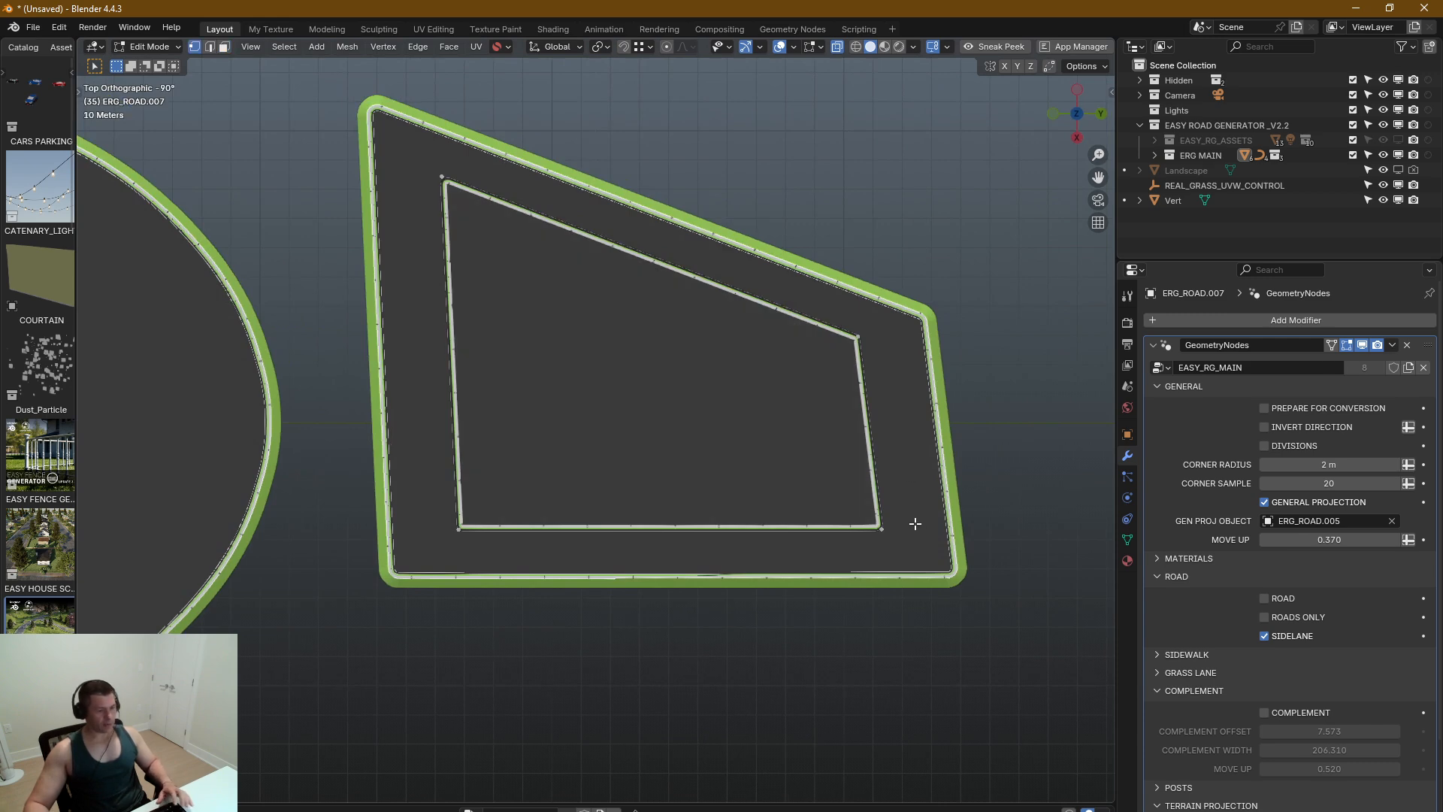
{"action": "left_click_drag", "start_coordinate": [919, 518], "coordinate": [455, 530]}
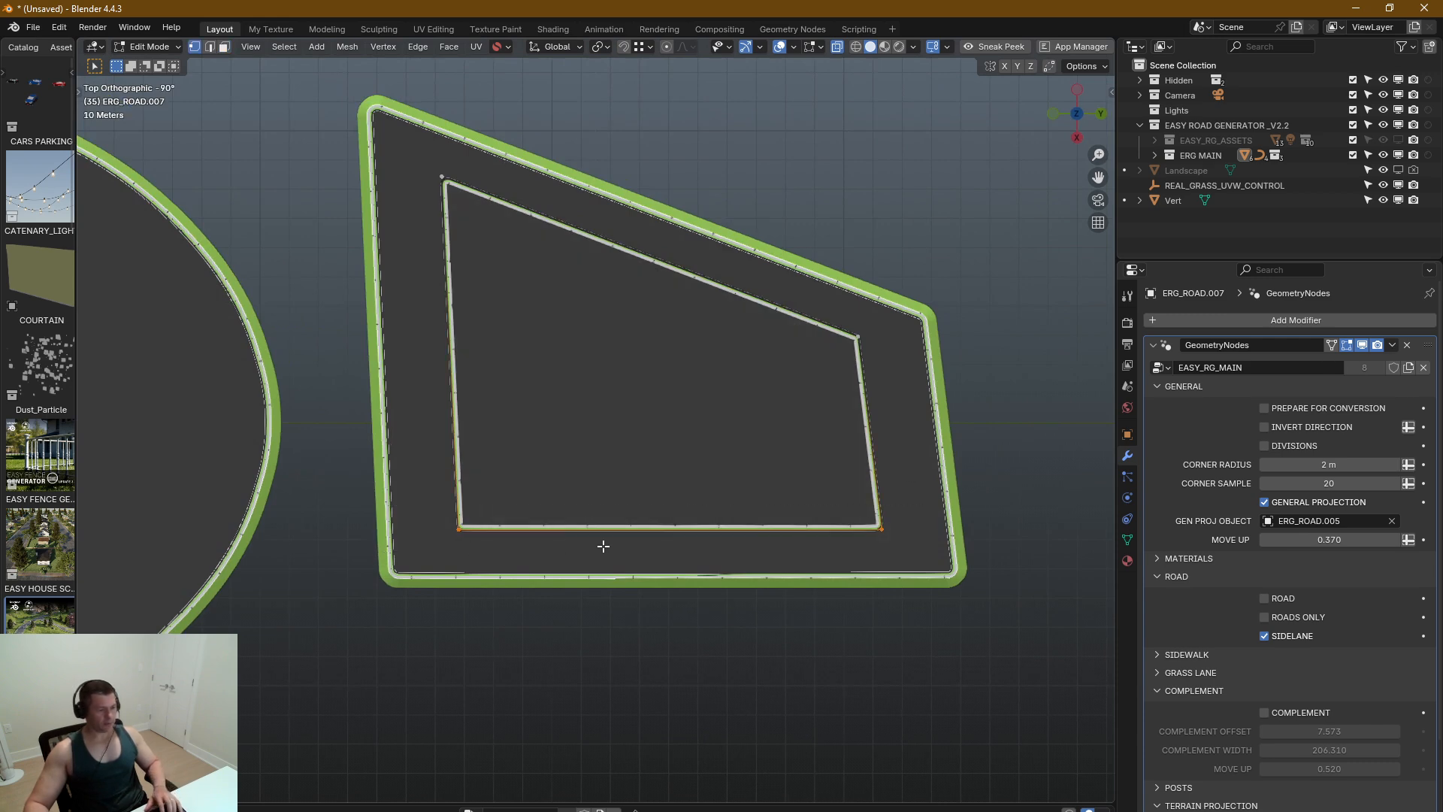
{"action": "key", "text": "g"}
{"action": "key", "text": "x"}
{"action": "left_click", "coordinate": [771, 678]}
{"action": "left_click_drag", "start_coordinate": [979, 320], "coordinate": [762, 557]}
{"action": "key", "text": "g"}
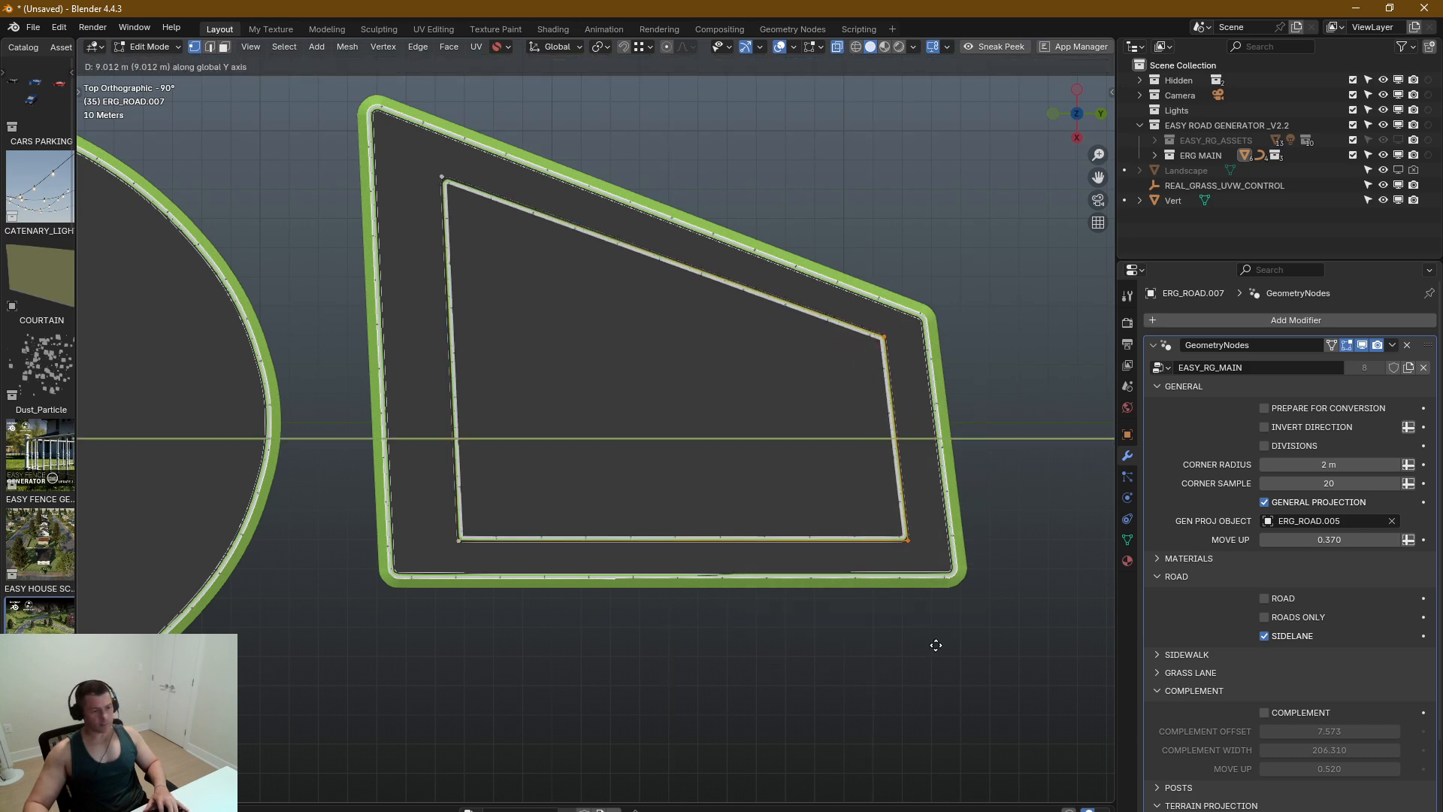
{"action": "left_click", "coordinate": [937, 641]}
Step: Move the inner block's left edge outward along Y and its upper-left corner about 4.6 m outward along X
{"action": "left_click_drag", "start_coordinate": [523, 158], "coordinate": [407, 688]}
{"action": "key", "text": "g"}
{"action": "key", "text": "y"}
{"action": "left_click", "coordinate": [431, 655]}
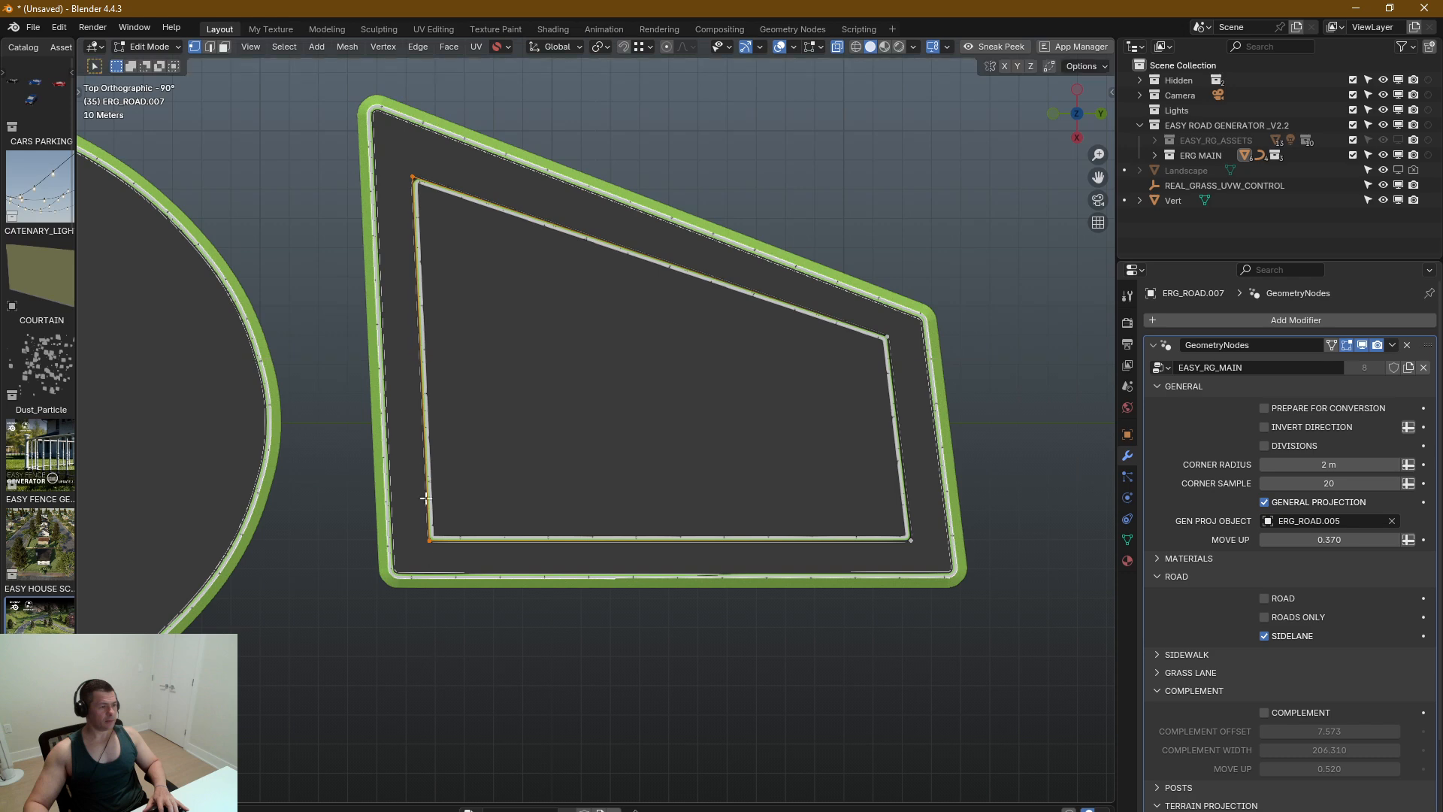
{"action": "left_click_drag", "start_coordinate": [455, 159], "coordinate": [392, 210]}
{"action": "key", "text": "g"}
{"action": "key", "text": "x"}
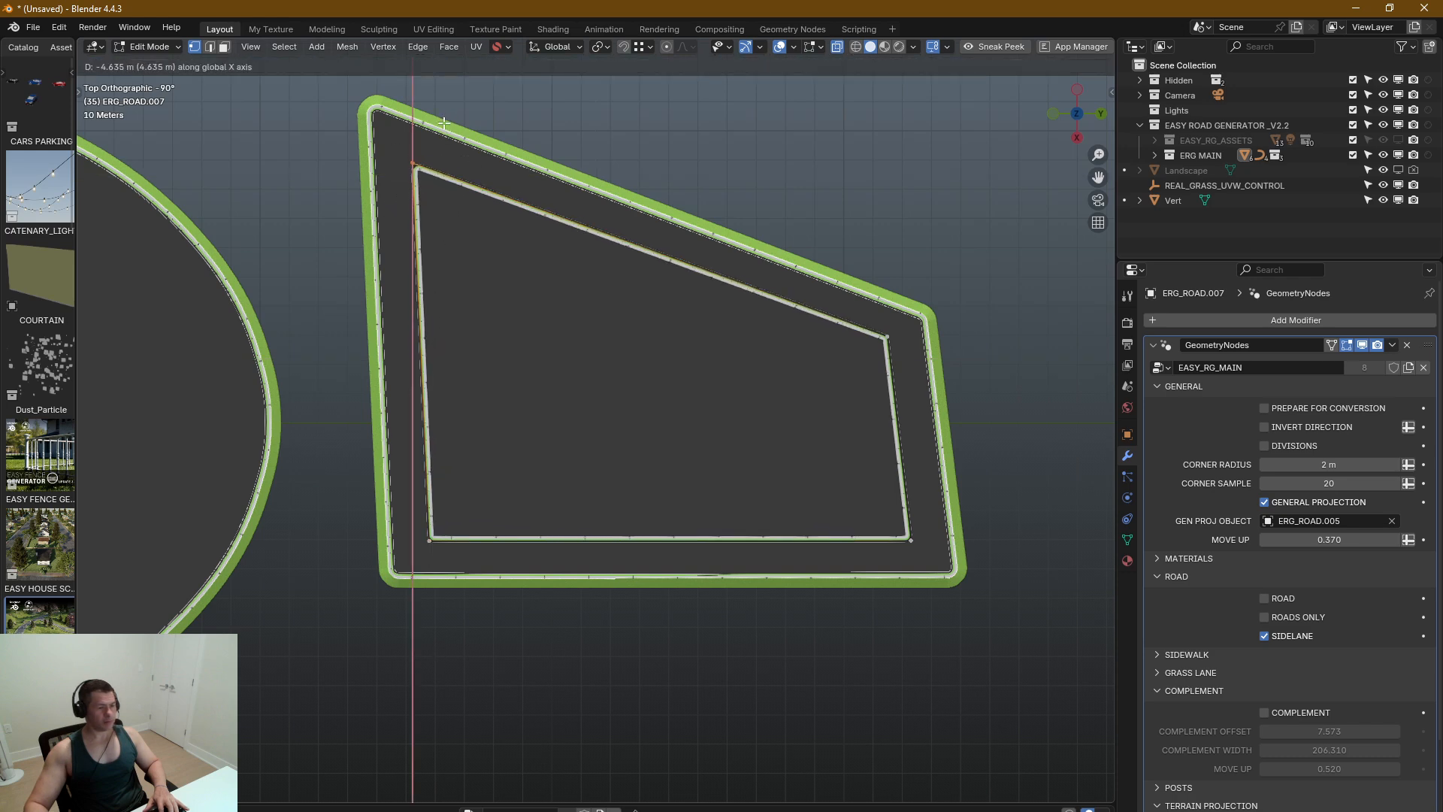
{"action": "left_click", "coordinate": [443, 122]}
Step: Add three evenly spaced loop cuts across the inner block, parallel to its left and right sides
{"action": "key", "text": "ctrl+r"}
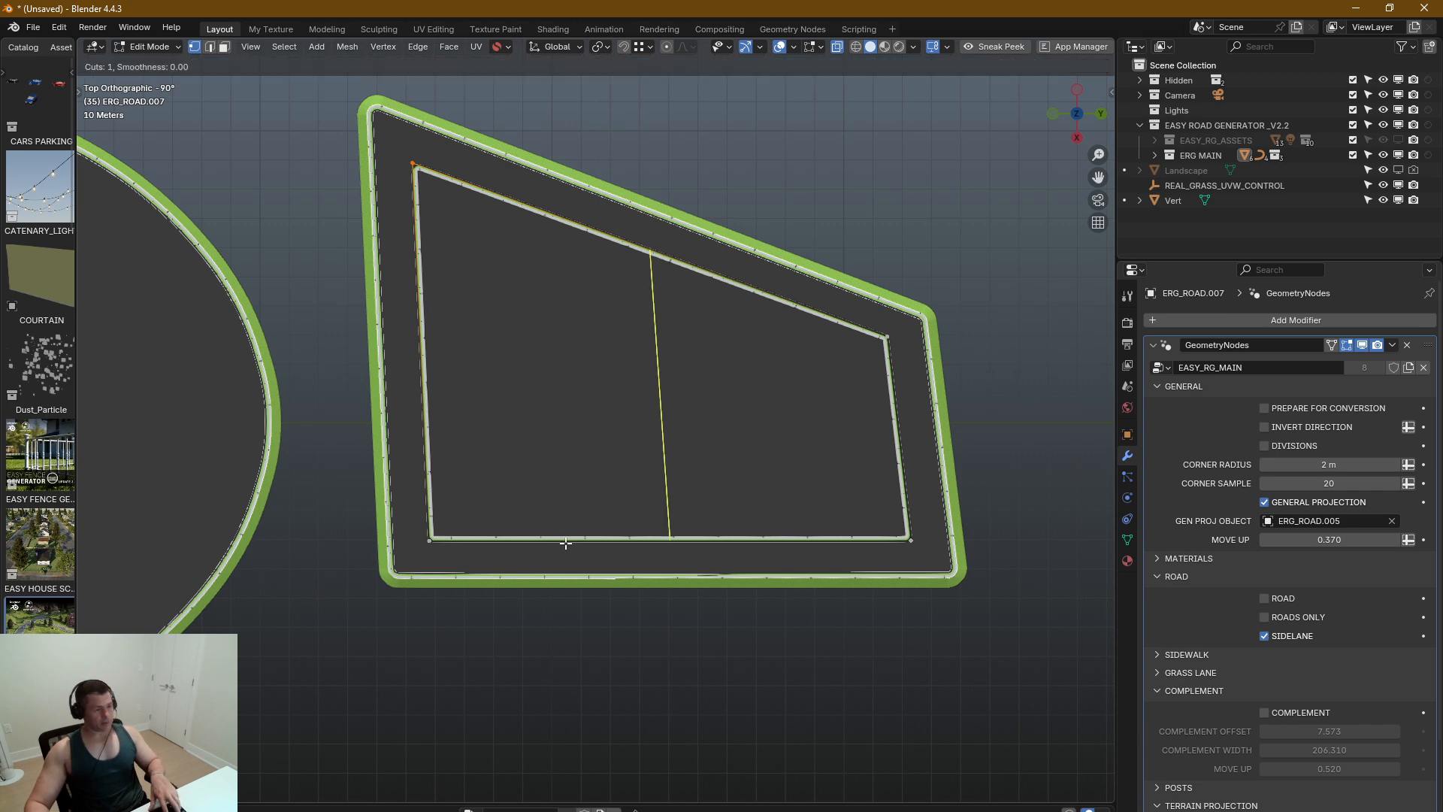
{"action": "scroll", "coordinate": [566, 542], "scroll_direction": "up", "scroll_amount": 2}
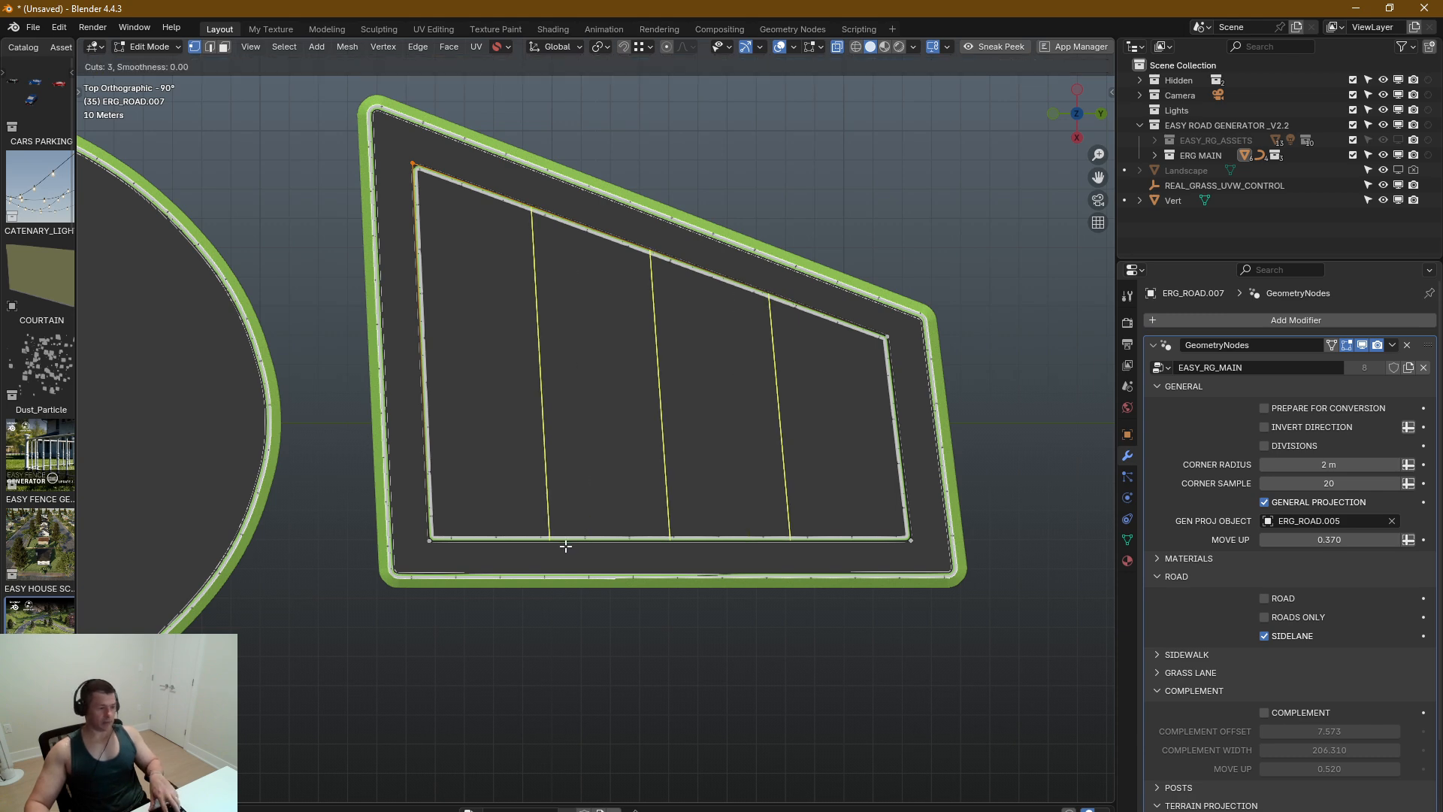
{"action": "left_click", "coordinate": [565, 543]}
{"action": "right_click", "coordinate": [567, 549]}
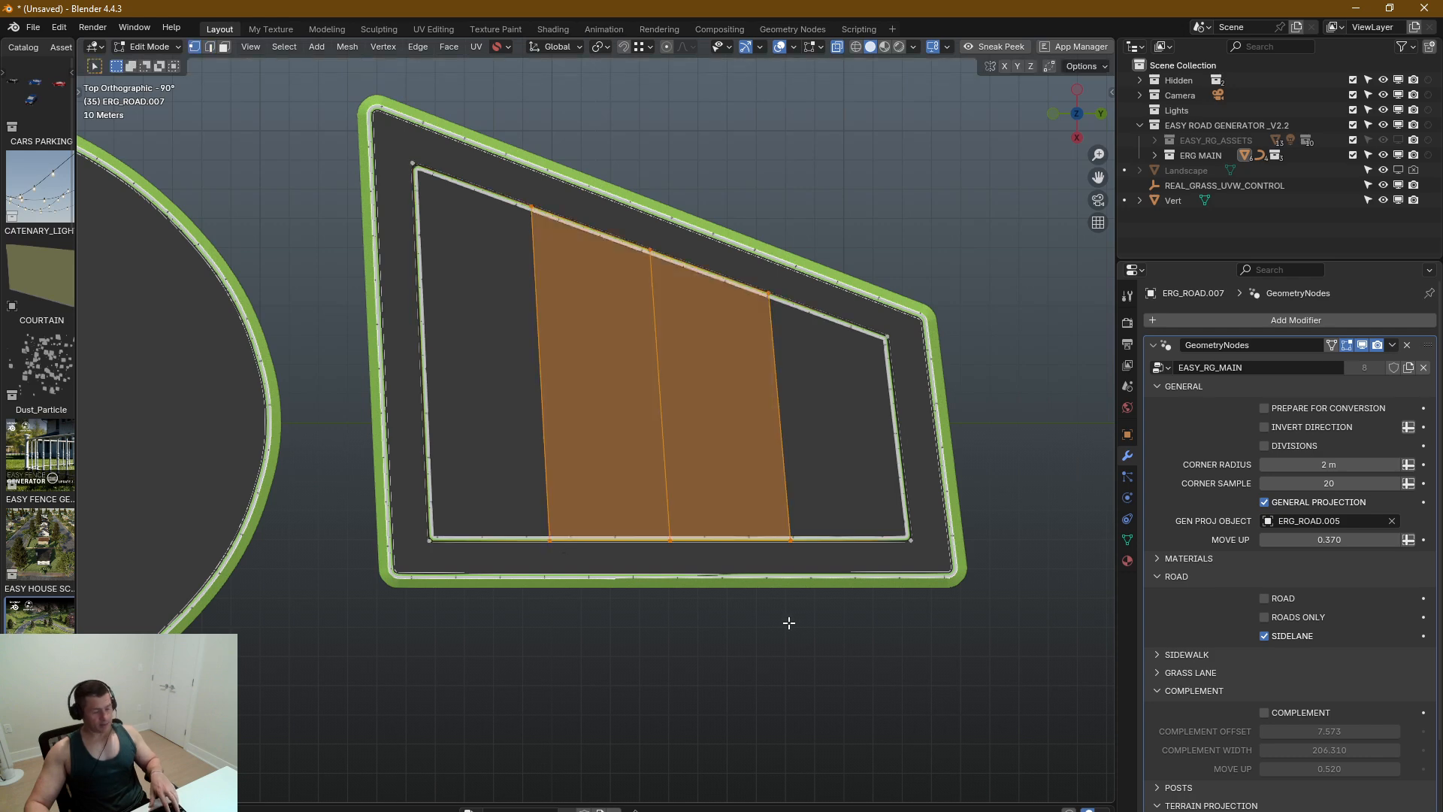
Step: Bevel the three cut edges into single-segment strips at about 18.6 percent and clear the selection
{"action": "key", "text": "ctrl+b"}
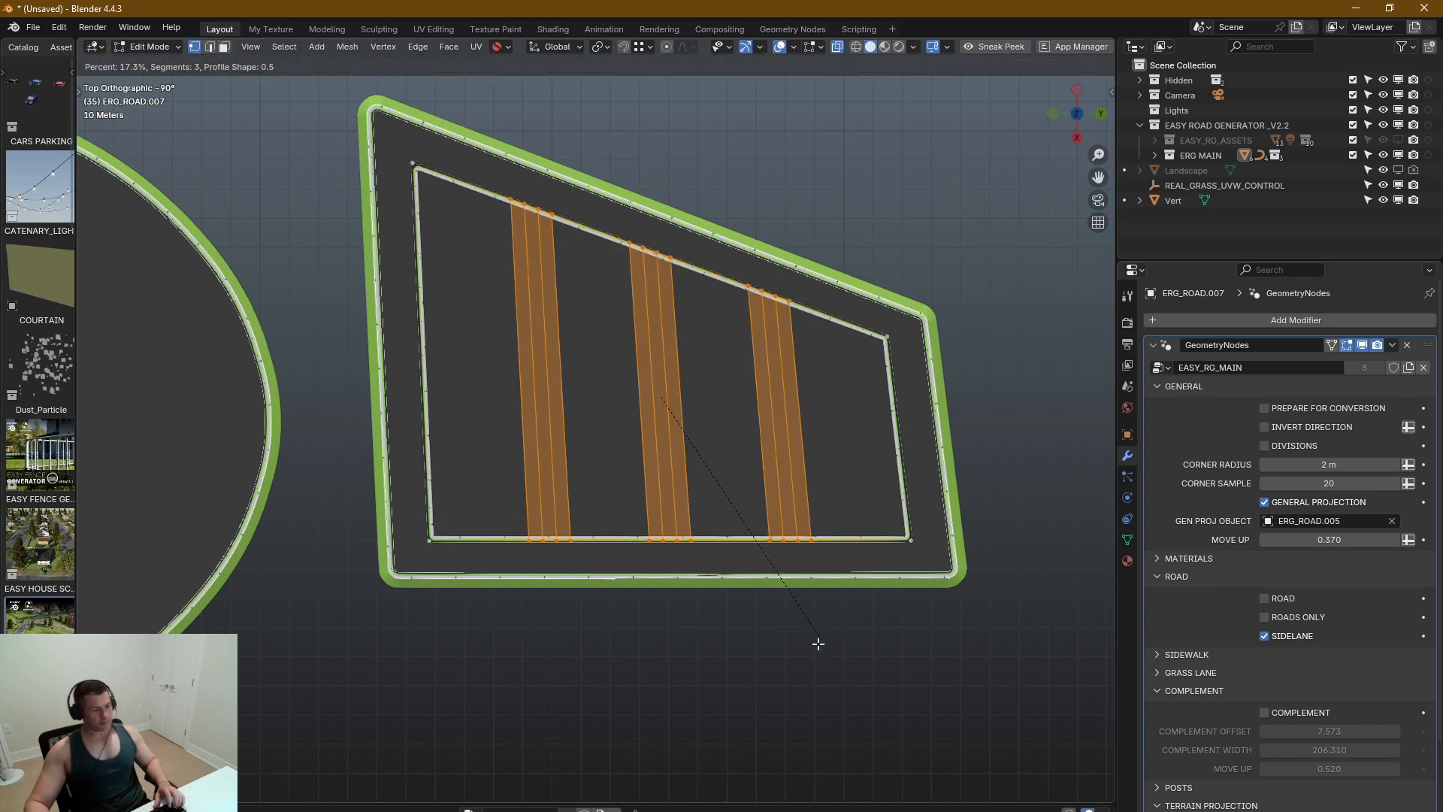
{"action": "scroll", "coordinate": [817, 644], "scroll_direction": "down", "scroll_amount": 2}
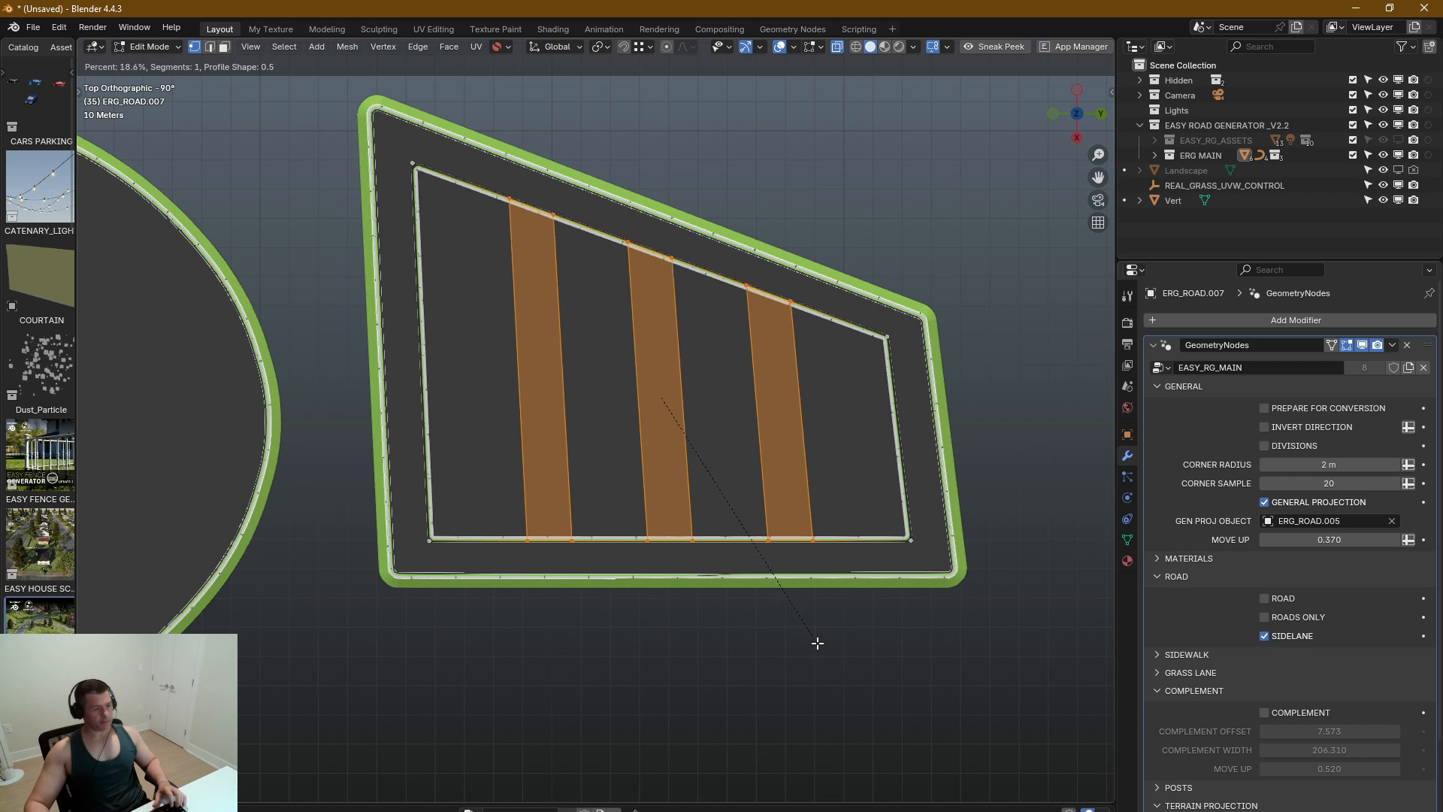
{"action": "key", "text": "Escape"}
{"action": "key", "text": "alt+a"}
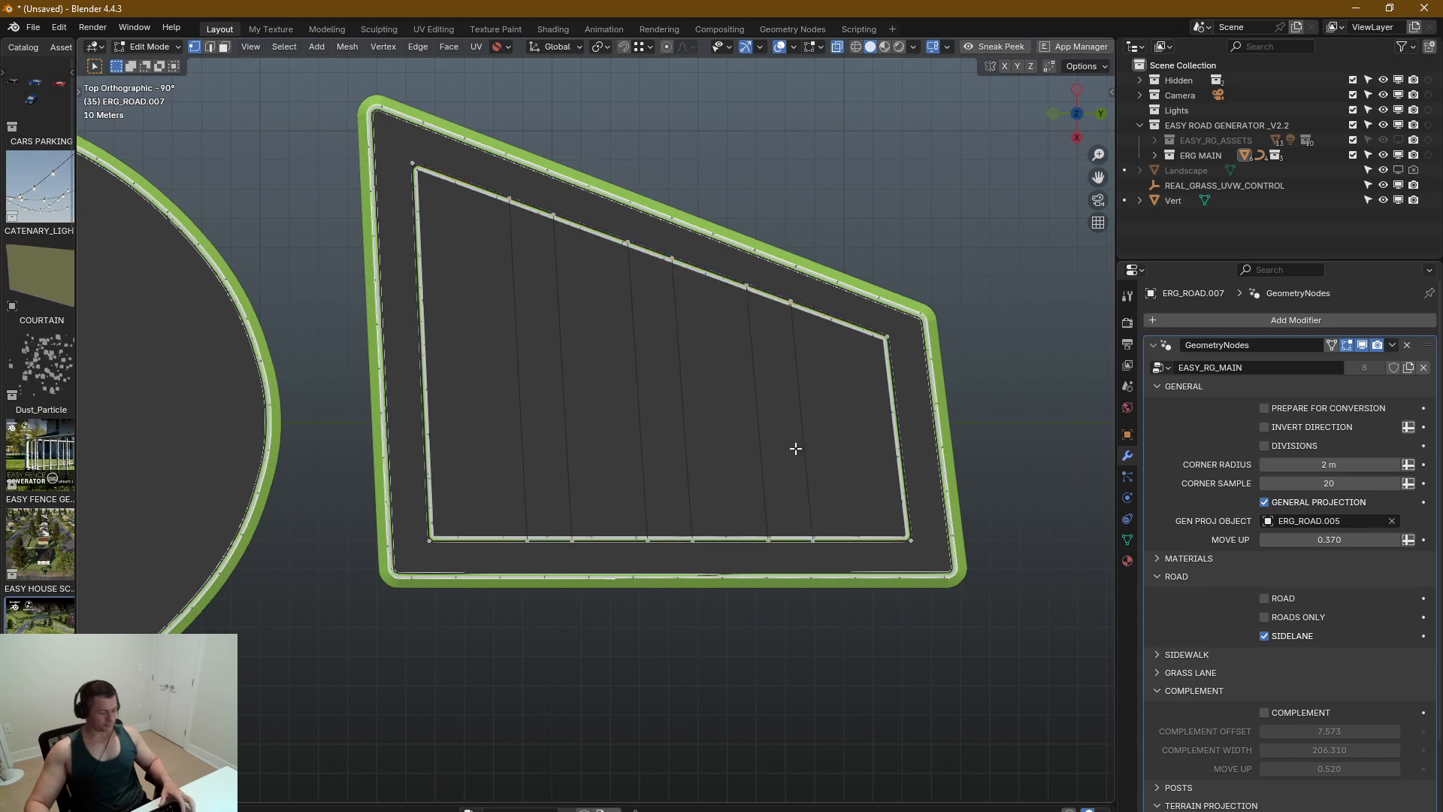
Step: Delete the three narrow strip faces to split the inner block into four islands, and return to Object Mode
{"action": "key", "text": "3"}
{"action": "left_click", "coordinate": [779, 406]}
{"action": "left_click", "coordinate": [660, 400], "text": "shift"}
{"action": "left_click", "coordinate": [542, 373], "text": "shift"}
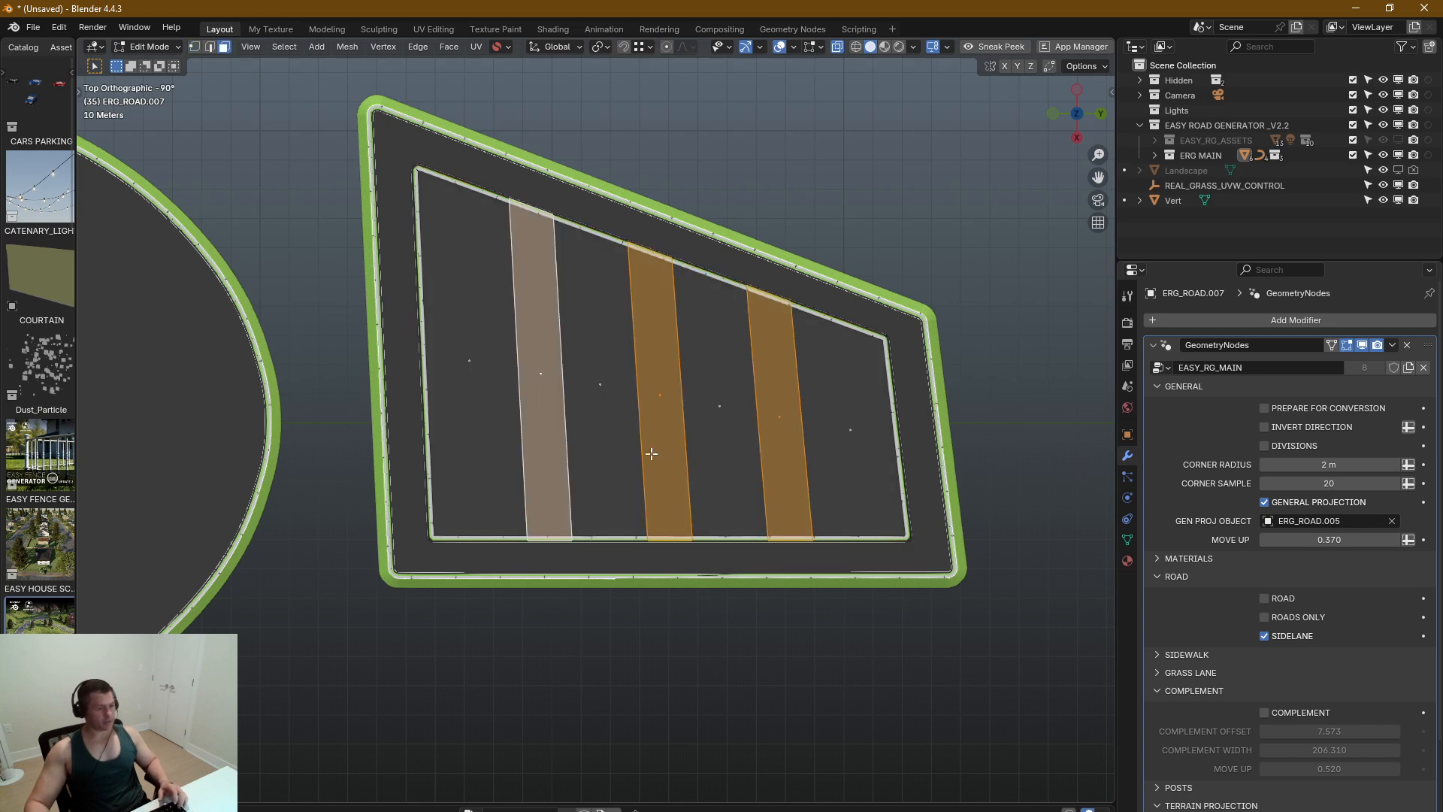
{"action": "key", "text": "x"}
{"action": "left_click", "coordinate": [704, 561]}
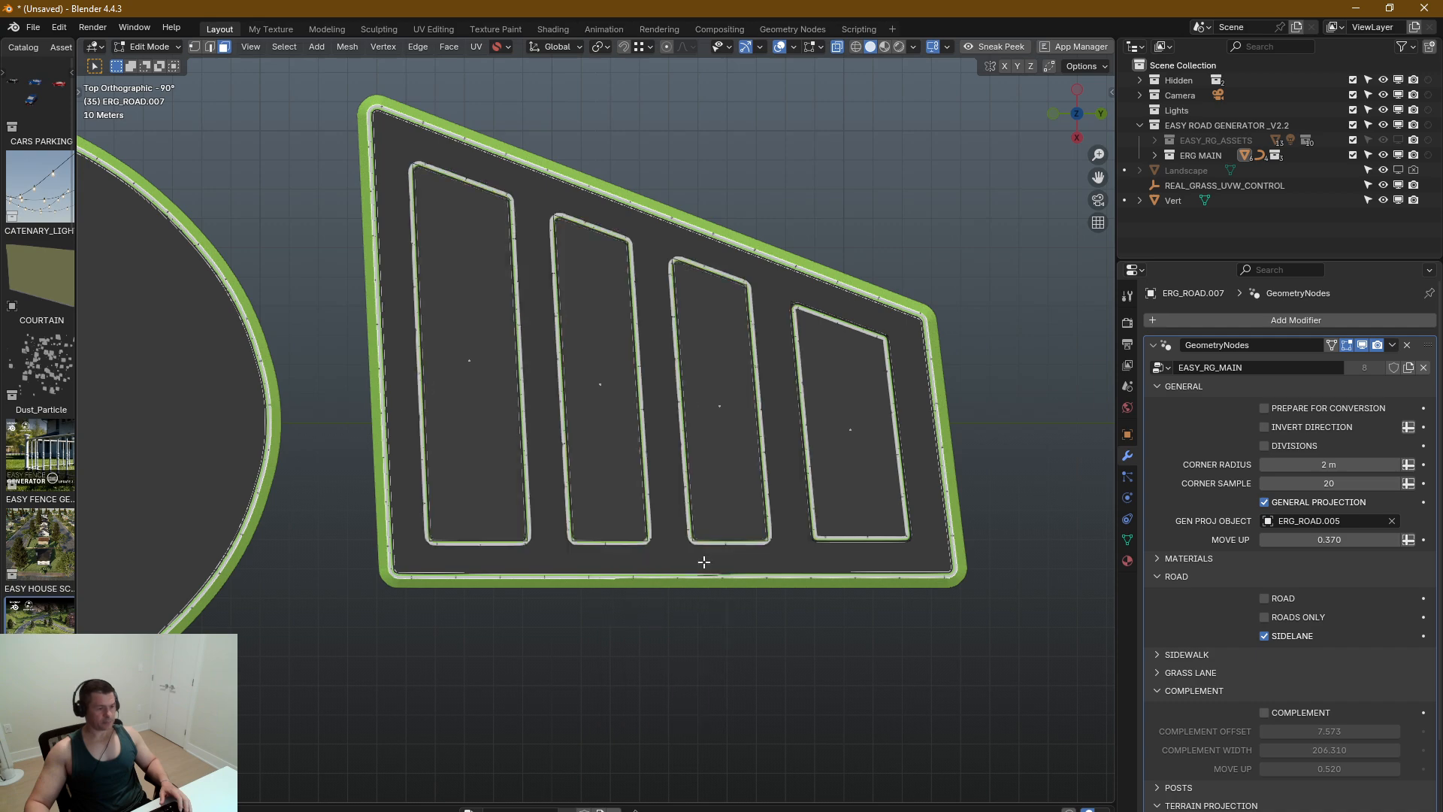
{"action": "key", "text": "a"}
{"action": "middle_click_drag", "start_coordinate": [783, 538], "coordinate": [917, 313]}
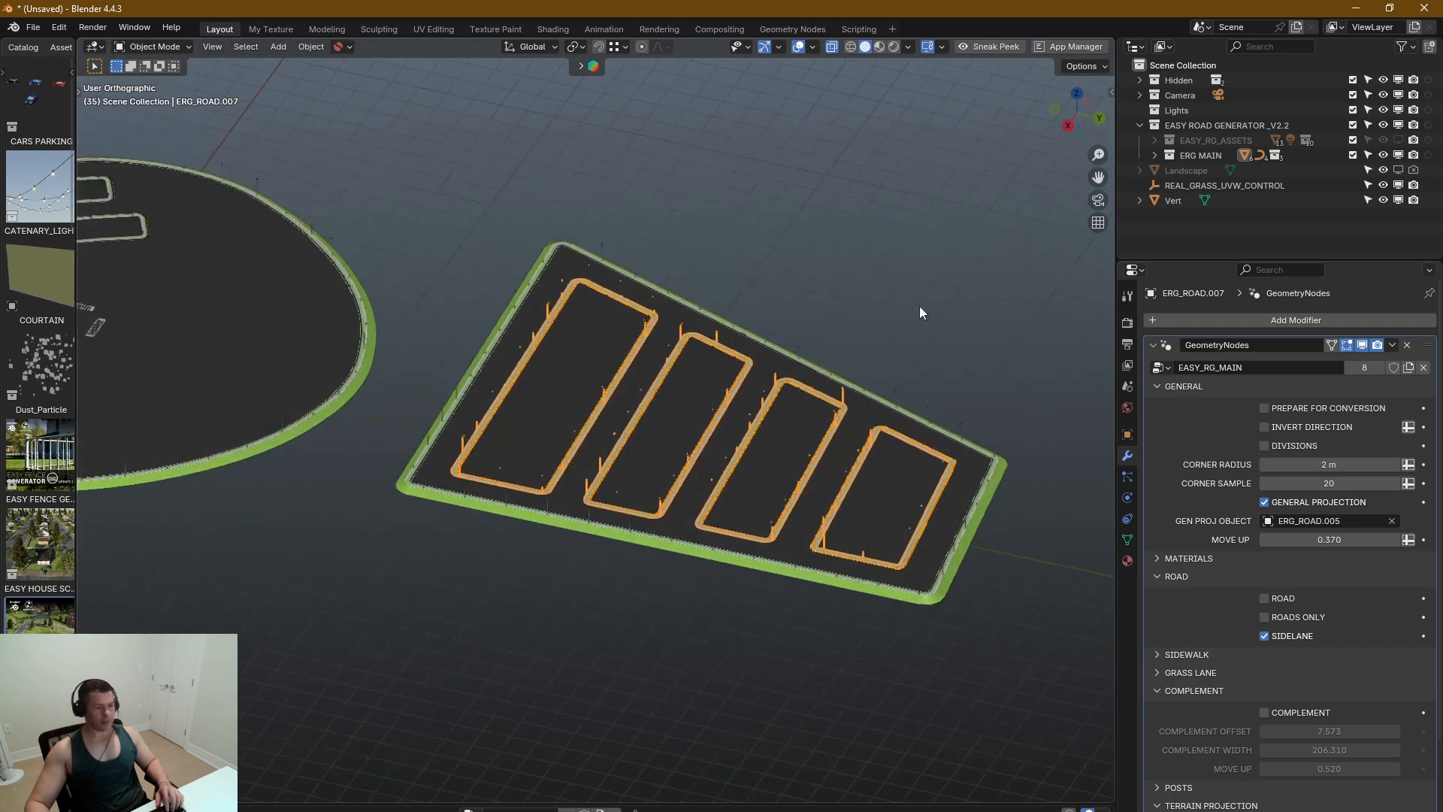
{"action": "key", "text": "Tab"}
{"action": "scroll", "coordinate": [860, 460], "scroll_direction": "up", "scroll_amount": 4}
{"action": "scroll", "coordinate": [722, 378], "scroll_direction": "up", "scroll_amount": 2}
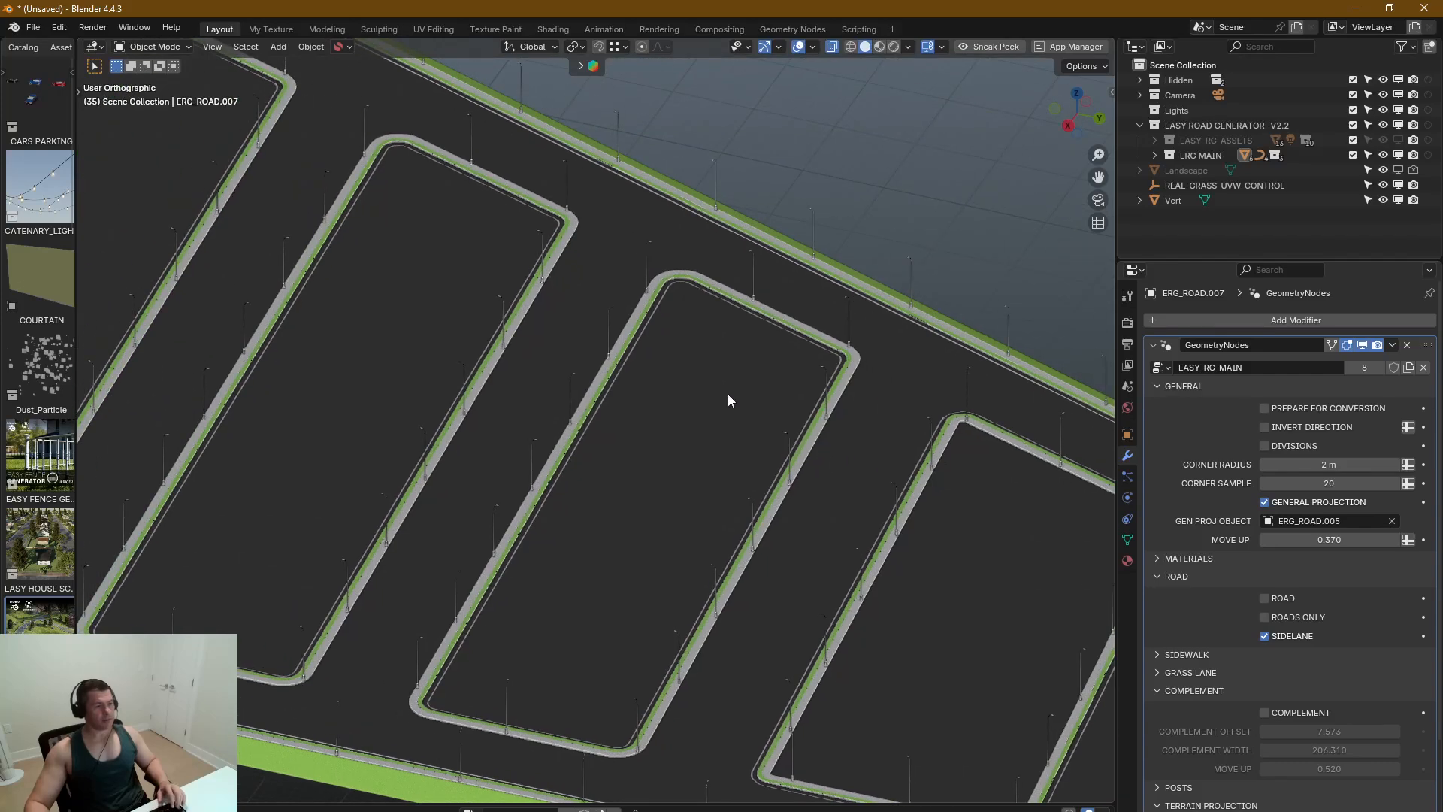
Step: Examine the four projected islands from several angles, checking the sidewalk, grass and side lane order along their edges and corners
{"action": "scroll", "coordinate": [603, 372], "scroll_direction": "up", "scroll_amount": 1}
{"action": "scroll", "coordinate": [599, 391], "scroll_direction": "down", "scroll_amount": 3}
{"action": "middle_click_drag", "start_coordinate": [595, 408], "coordinate": [683, 401]}
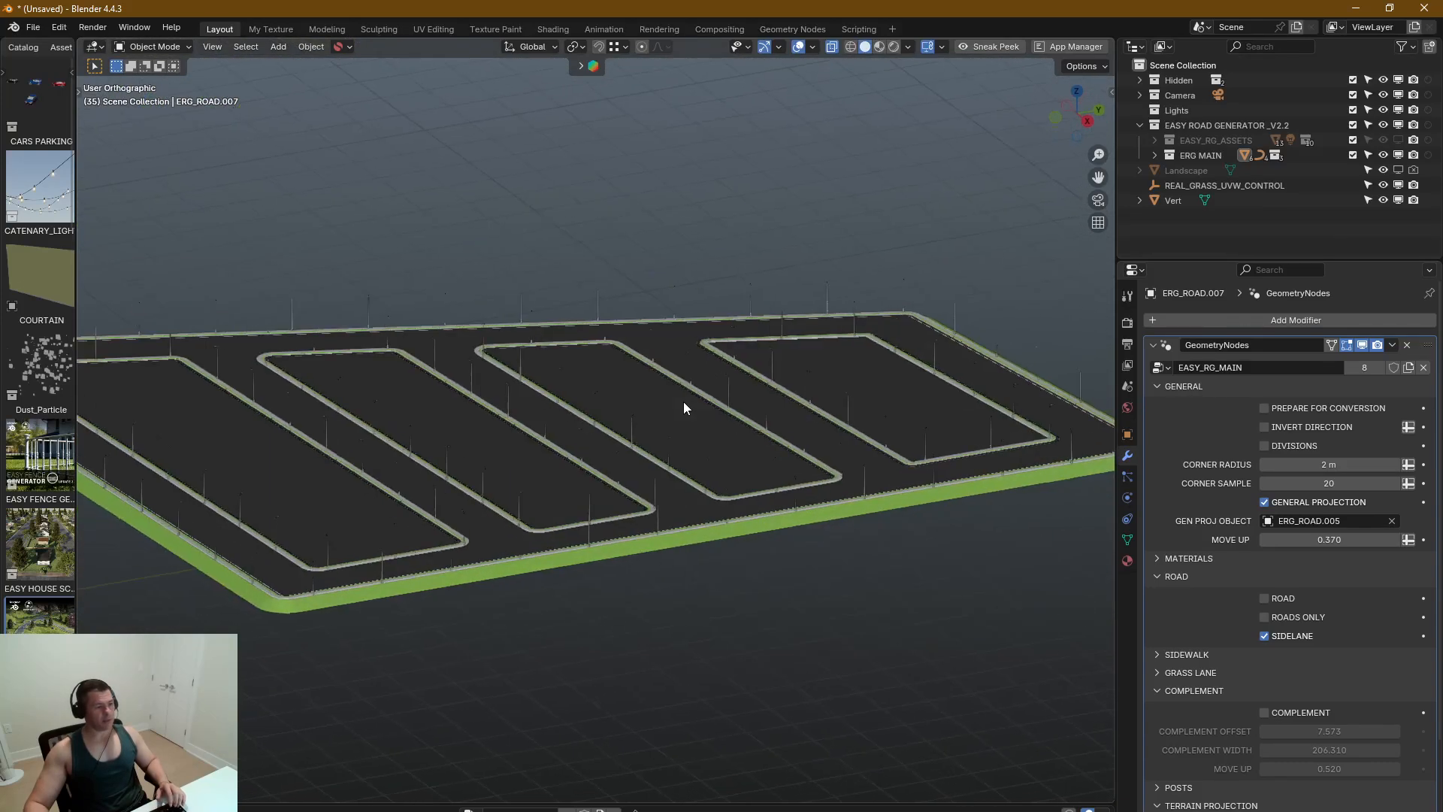
{"action": "scroll", "coordinate": [628, 507], "scroll_direction": "up", "scroll_amount": 3}
{"action": "middle_click_drag", "start_coordinate": [629, 507], "coordinate": [800, 454]}
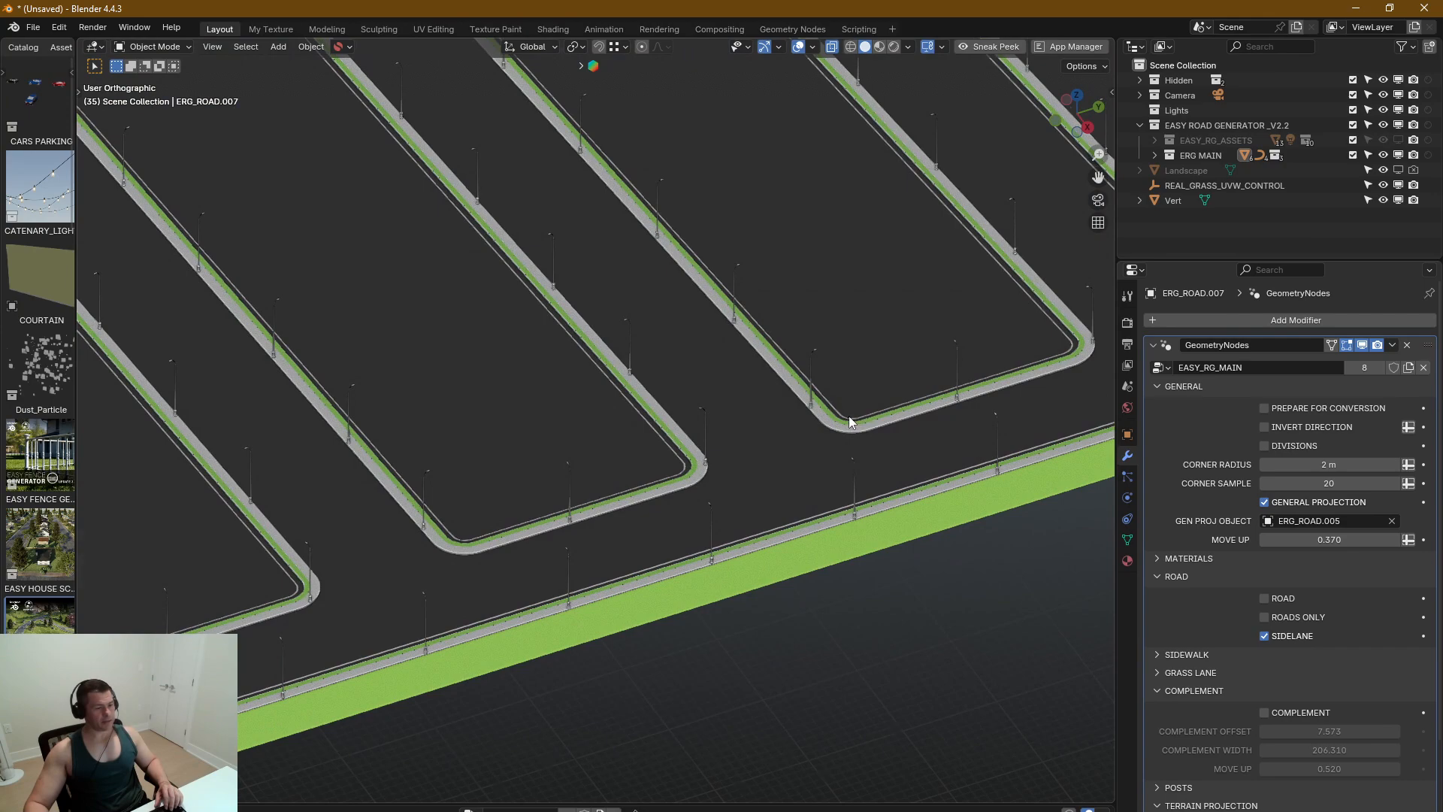
{"action": "scroll", "coordinate": [849, 416], "scroll_direction": "down", "scroll_amount": 3}
{"action": "scroll", "coordinate": [872, 398], "scroll_direction": "up", "scroll_amount": 2}
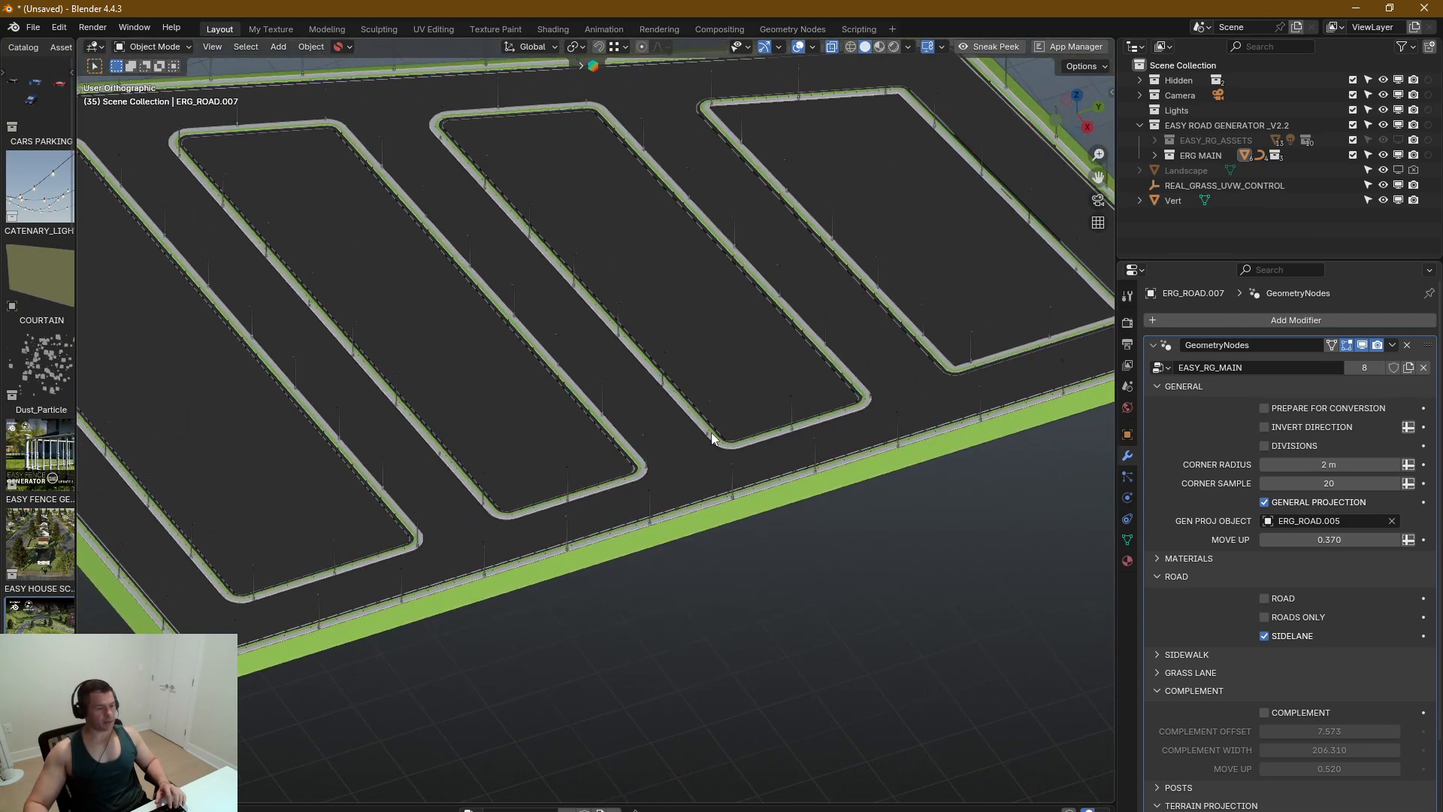
{"action": "scroll", "coordinate": [754, 438], "scroll_direction": "up", "scroll_amount": 2}
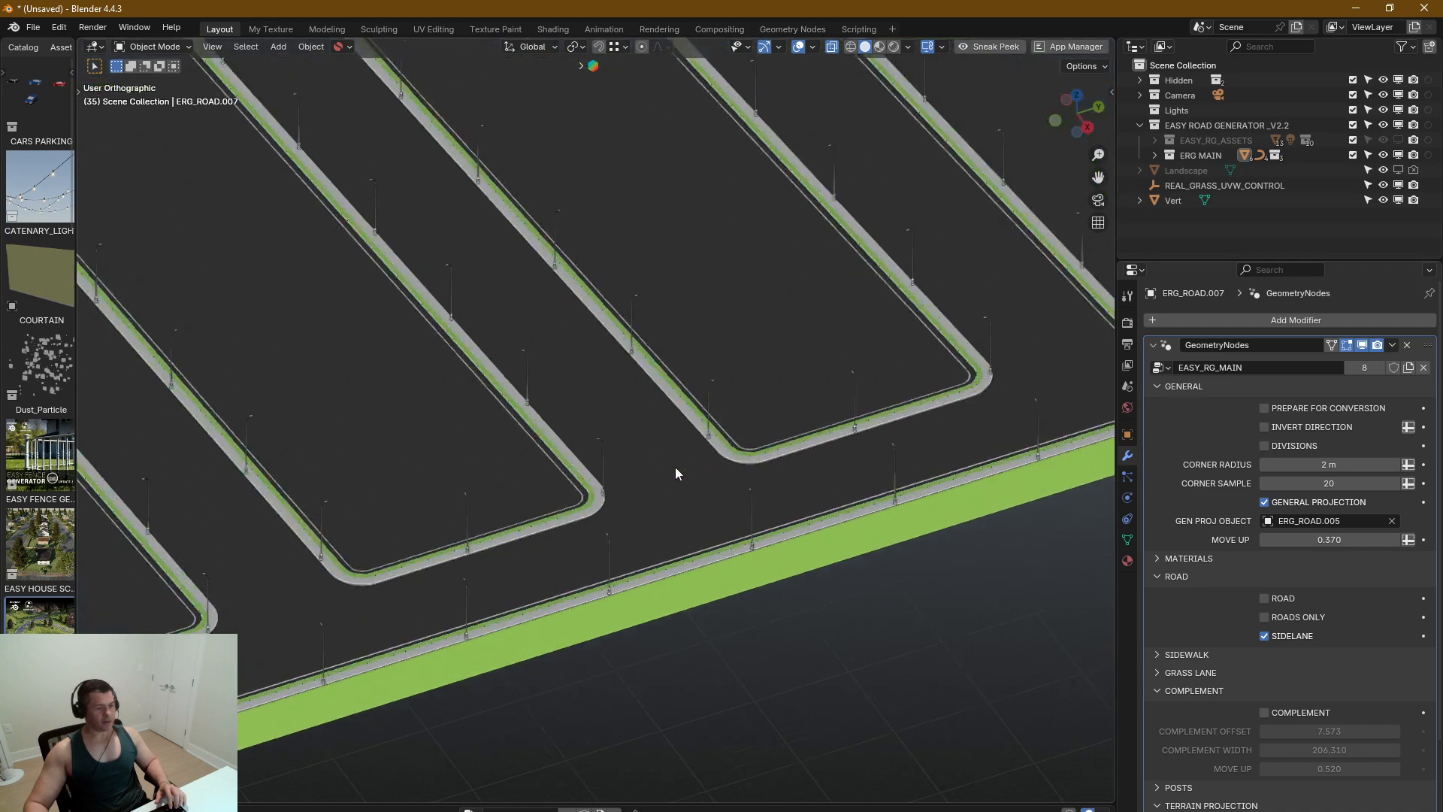
{"action": "scroll", "coordinate": [599, 464], "scroll_direction": "down", "scroll_amount": 2}
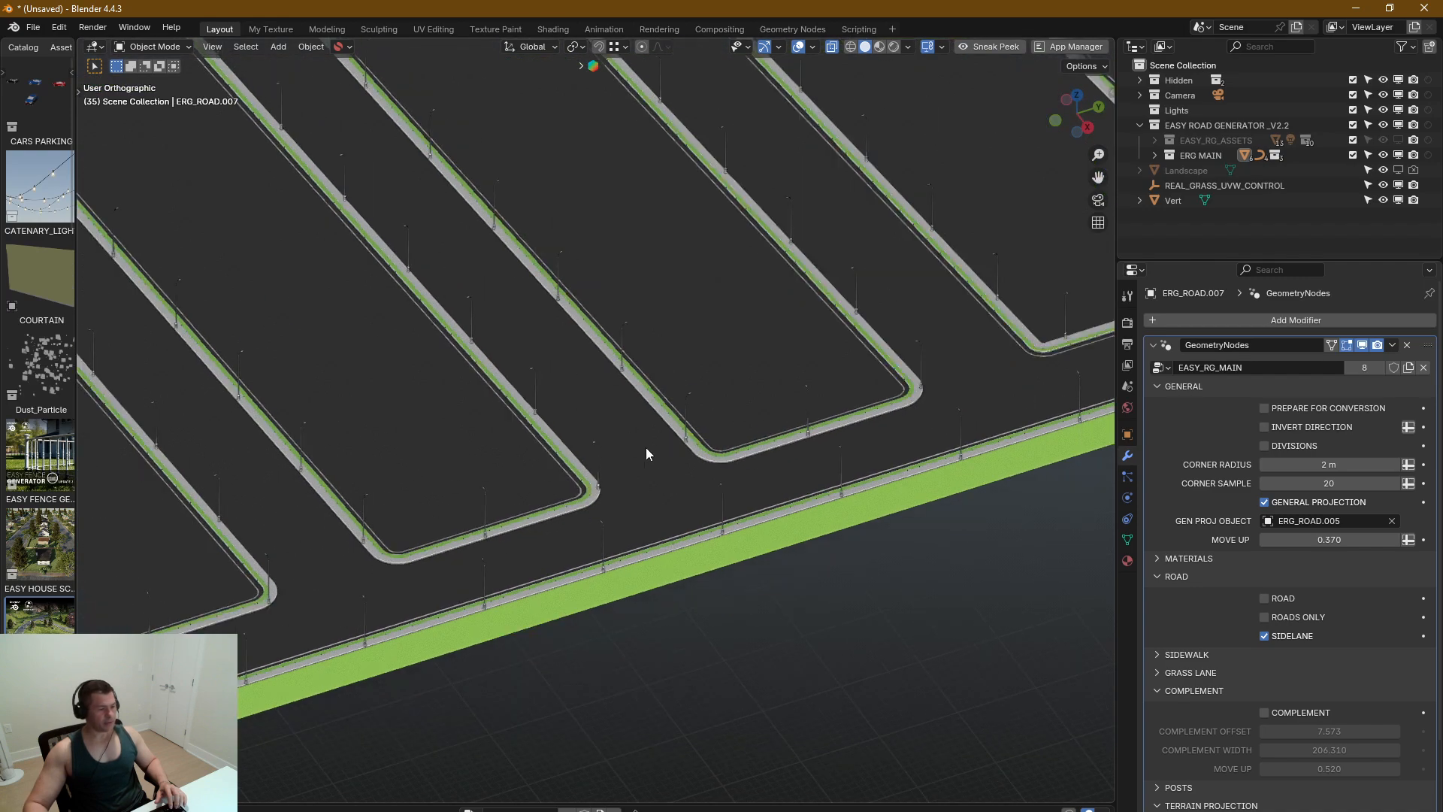
{"action": "scroll", "coordinate": [821, 423], "scroll_direction": "up", "scroll_amount": 2}
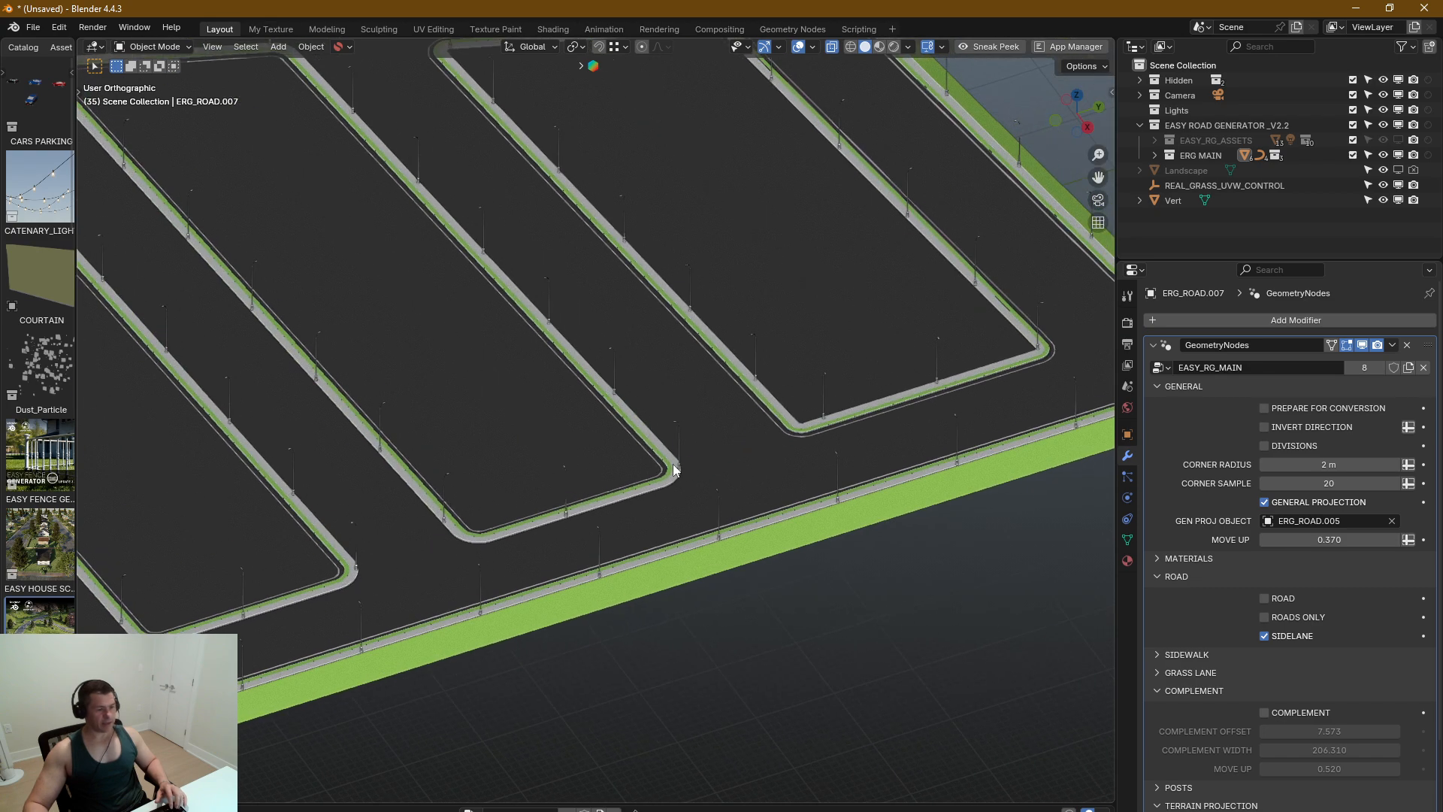
Step: Separate the rightmost island's face from the islands mesh into its own road object and select that object in Object Mode
{"action": "key", "text": "Tab"}
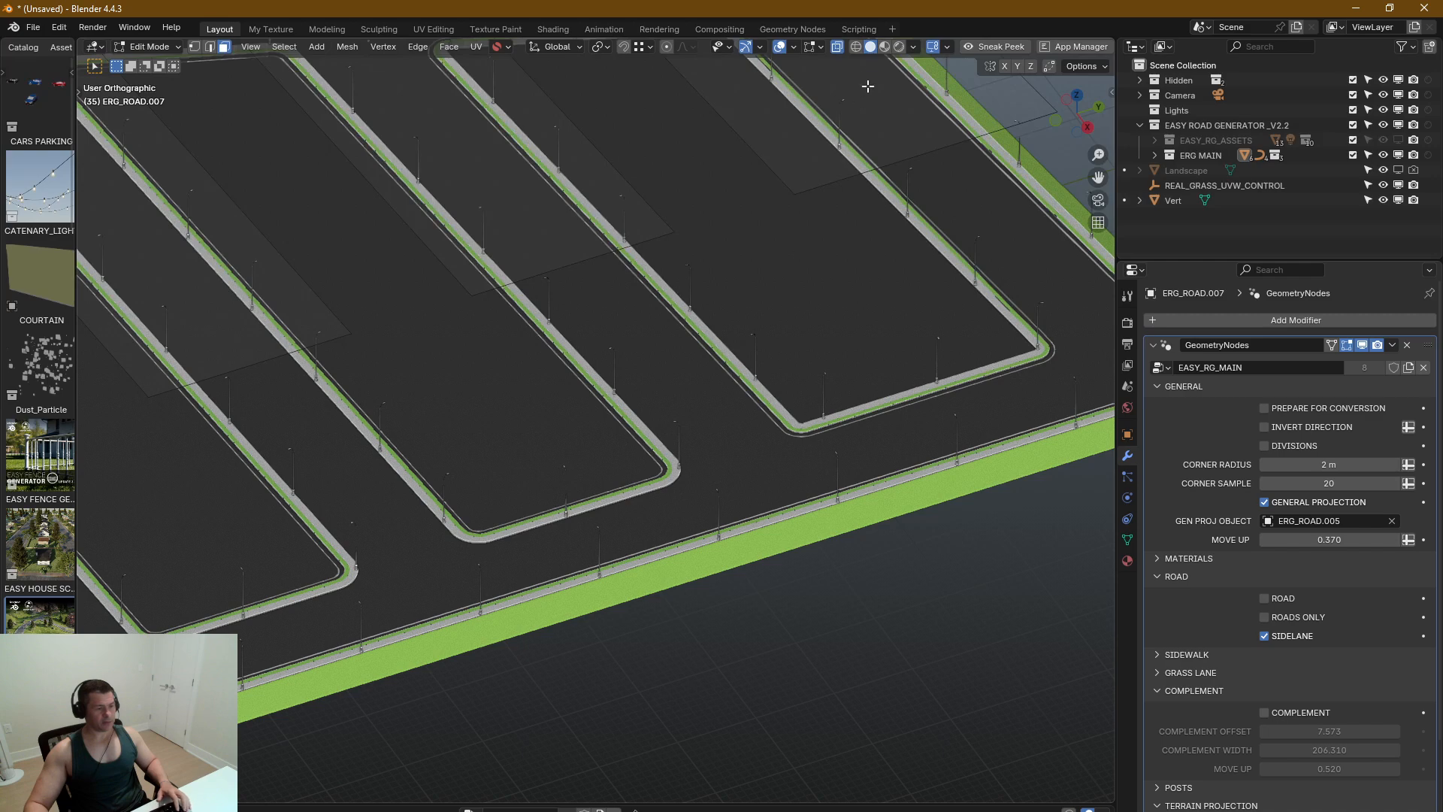
{"action": "scroll", "coordinate": [804, 194], "scroll_direction": "down", "scroll_amount": 4}
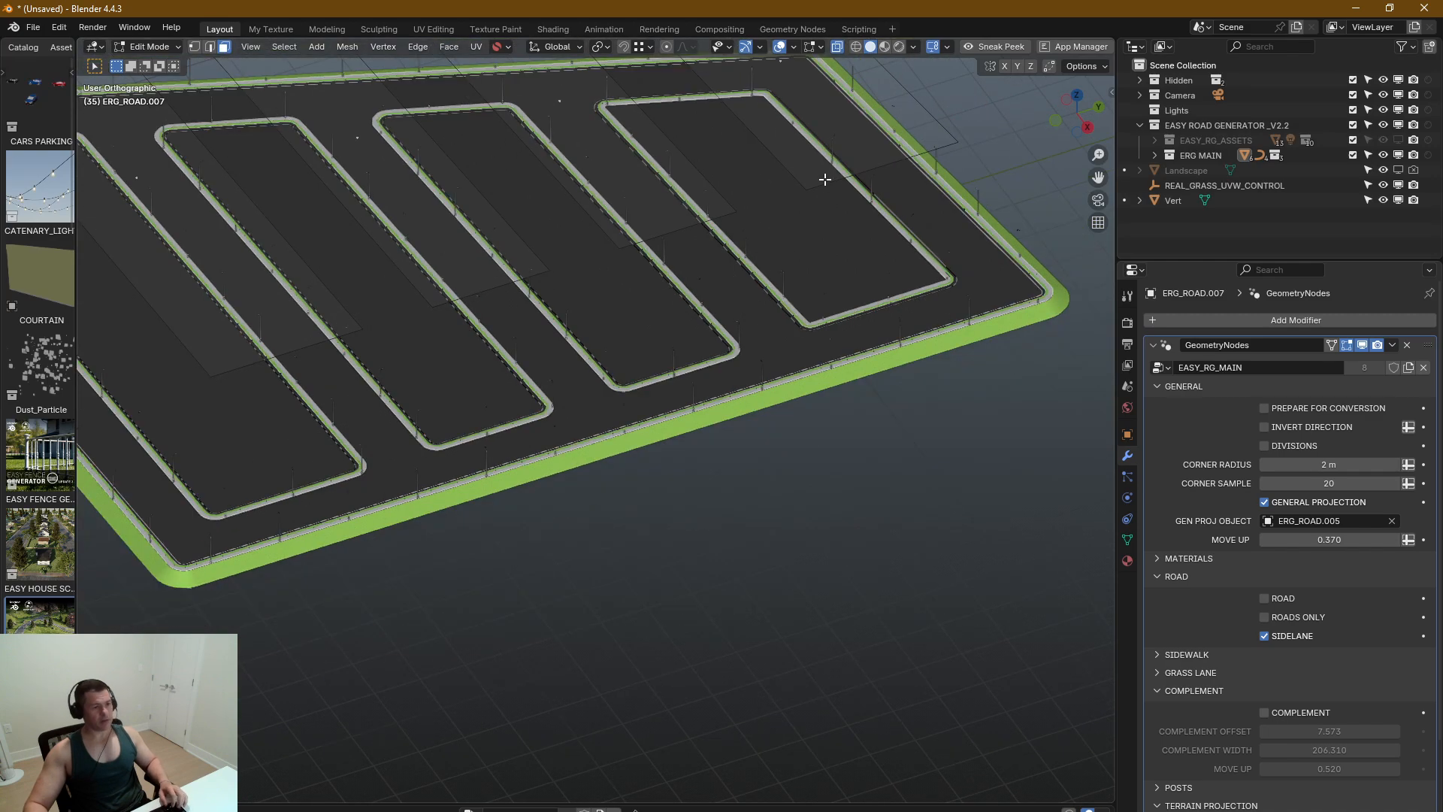
{"action": "middle_click_drag", "start_coordinate": [828, 178], "coordinate": [753, 194]}
{"action": "left_click", "coordinate": [754, 194]}
{"action": "key", "text": "p"}
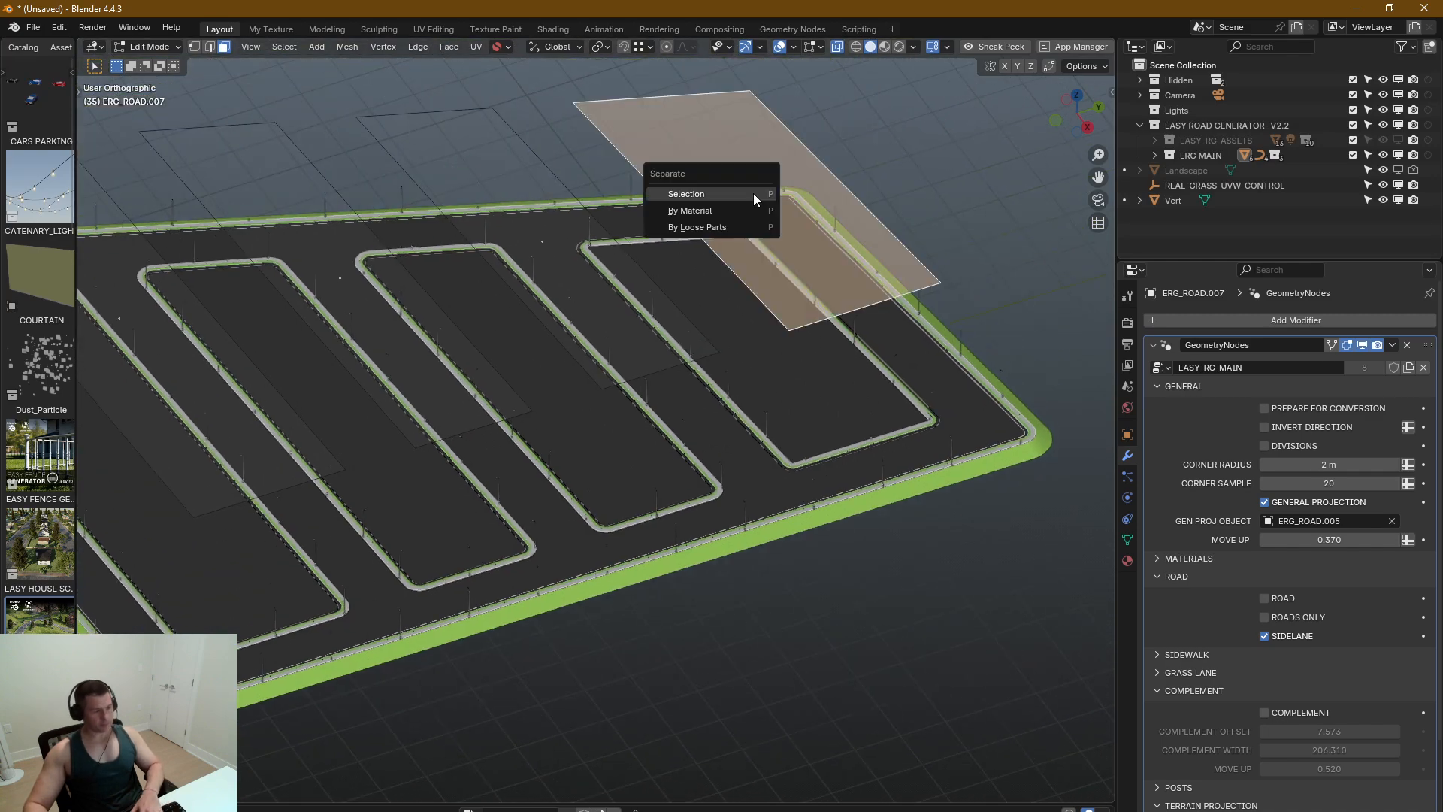
{"action": "left_click", "coordinate": [753, 194]}
{"action": "key", "text": "Tab"}
{"action": "scroll", "coordinate": [797, 462], "scroll_direction": "up", "scroll_amount": 5}
{"action": "left_click", "coordinate": [805, 450]}
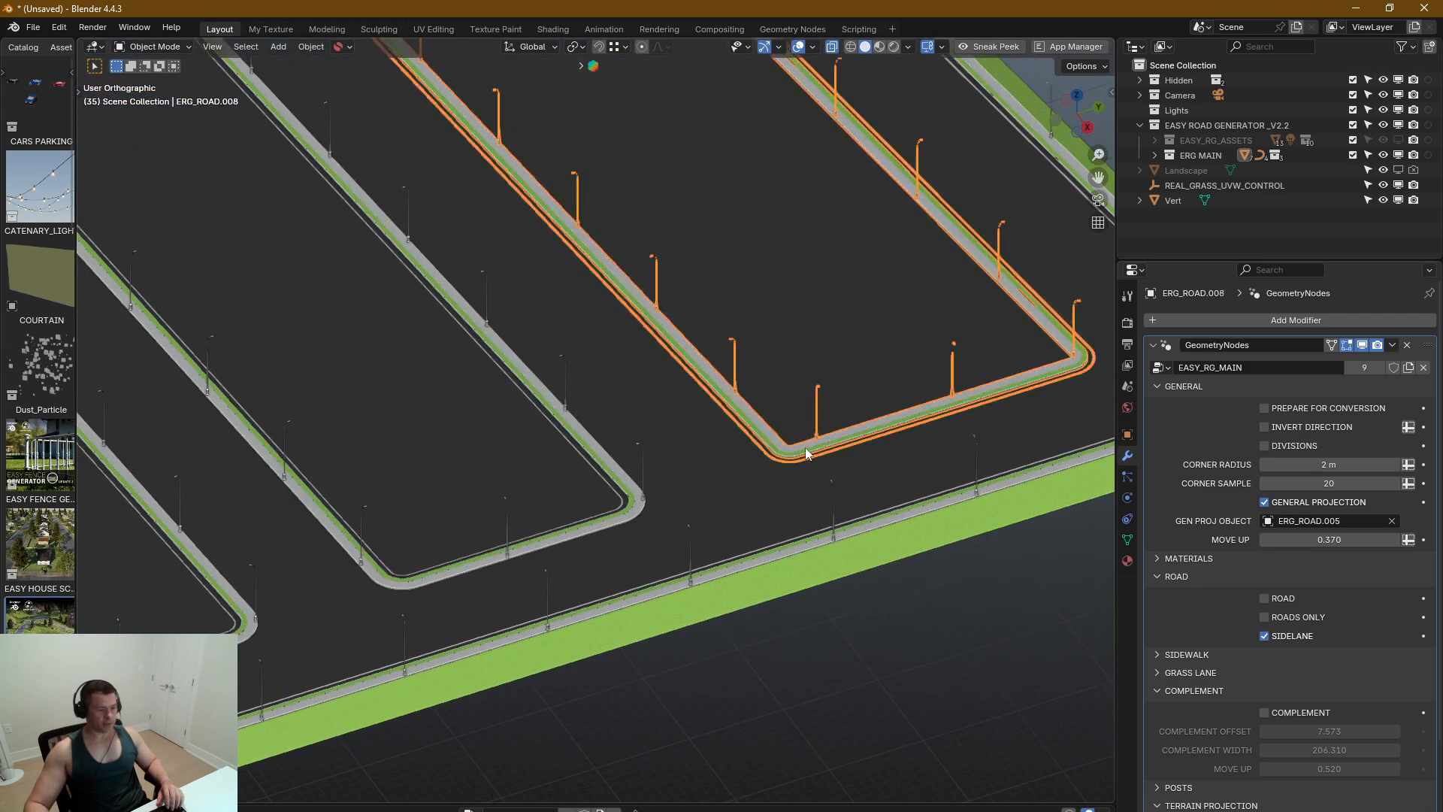
Step: Enable Invert Direction on the road object that holds the three remaining islands
{"action": "left_click", "coordinate": [642, 493]}
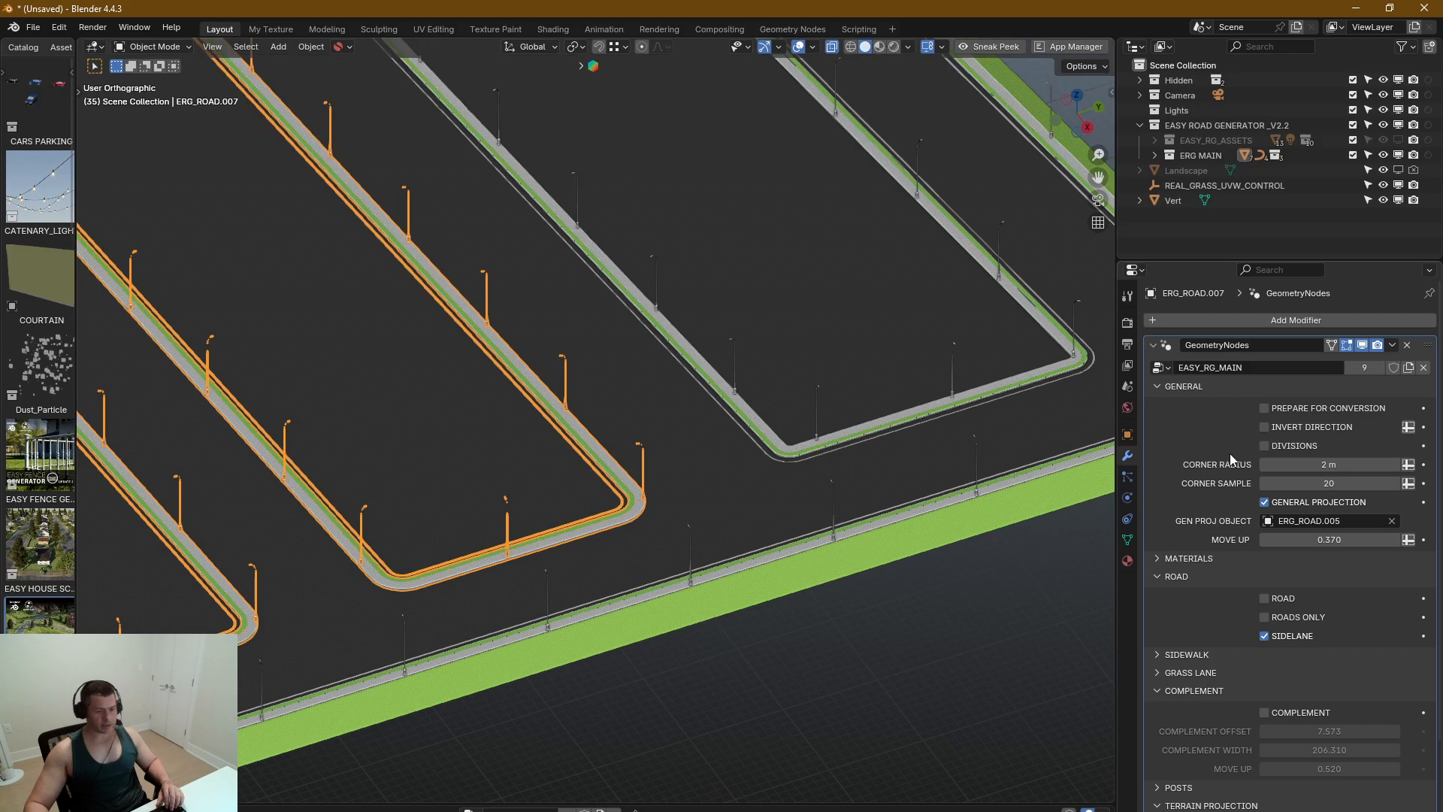
{"action": "left_click", "coordinate": [1263, 427]}
{"action": "left_click", "coordinate": [737, 511]}
{"action": "middle_click_drag", "start_coordinate": [737, 511], "coordinate": [869, 460]}
{"action": "scroll", "coordinate": [655, 589], "scroll_direction": "up", "scroll_amount": 5}
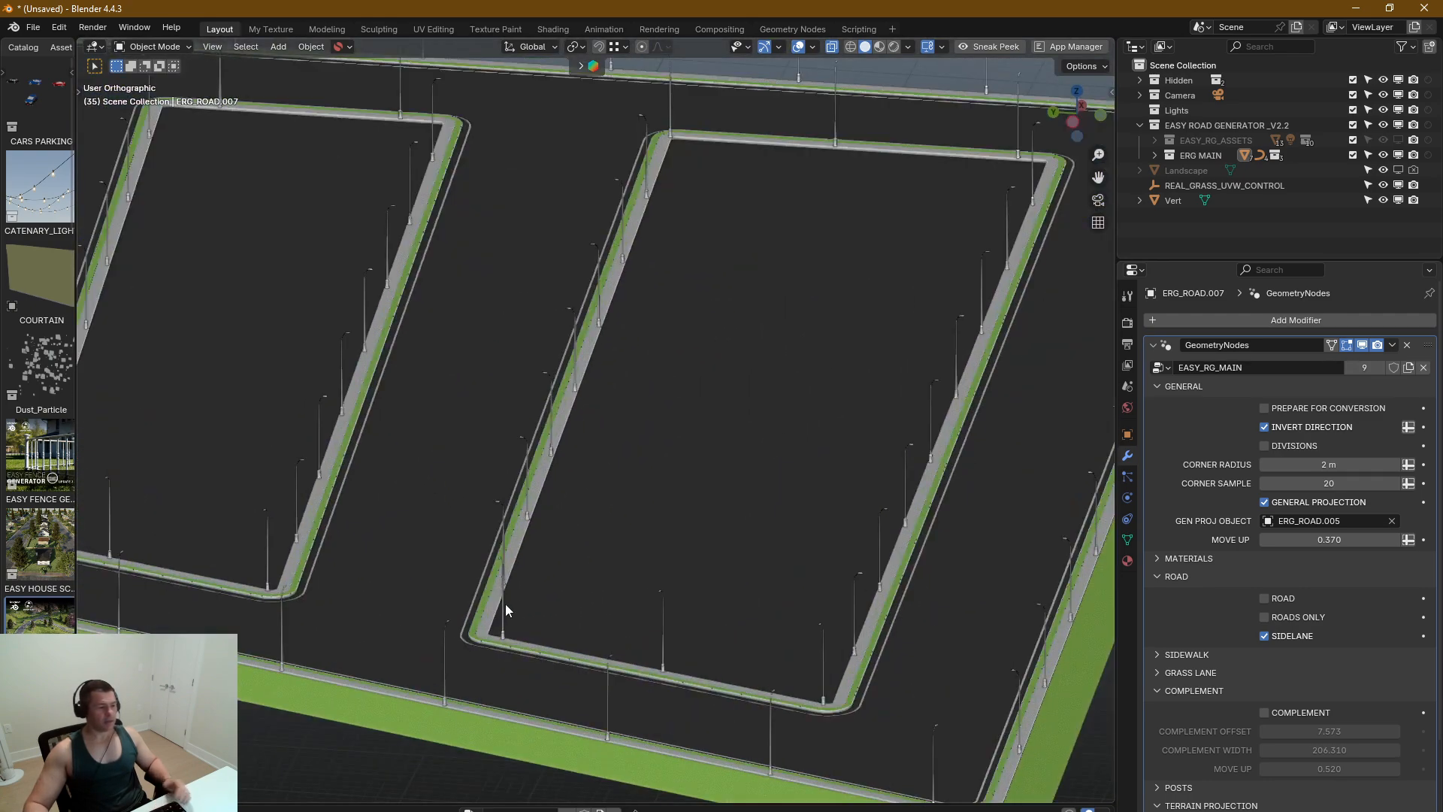
Step: Select the three-island road object and collapse all setting sections of its Geometry Nodes modifier
{"action": "left_click", "coordinate": [493, 619]}
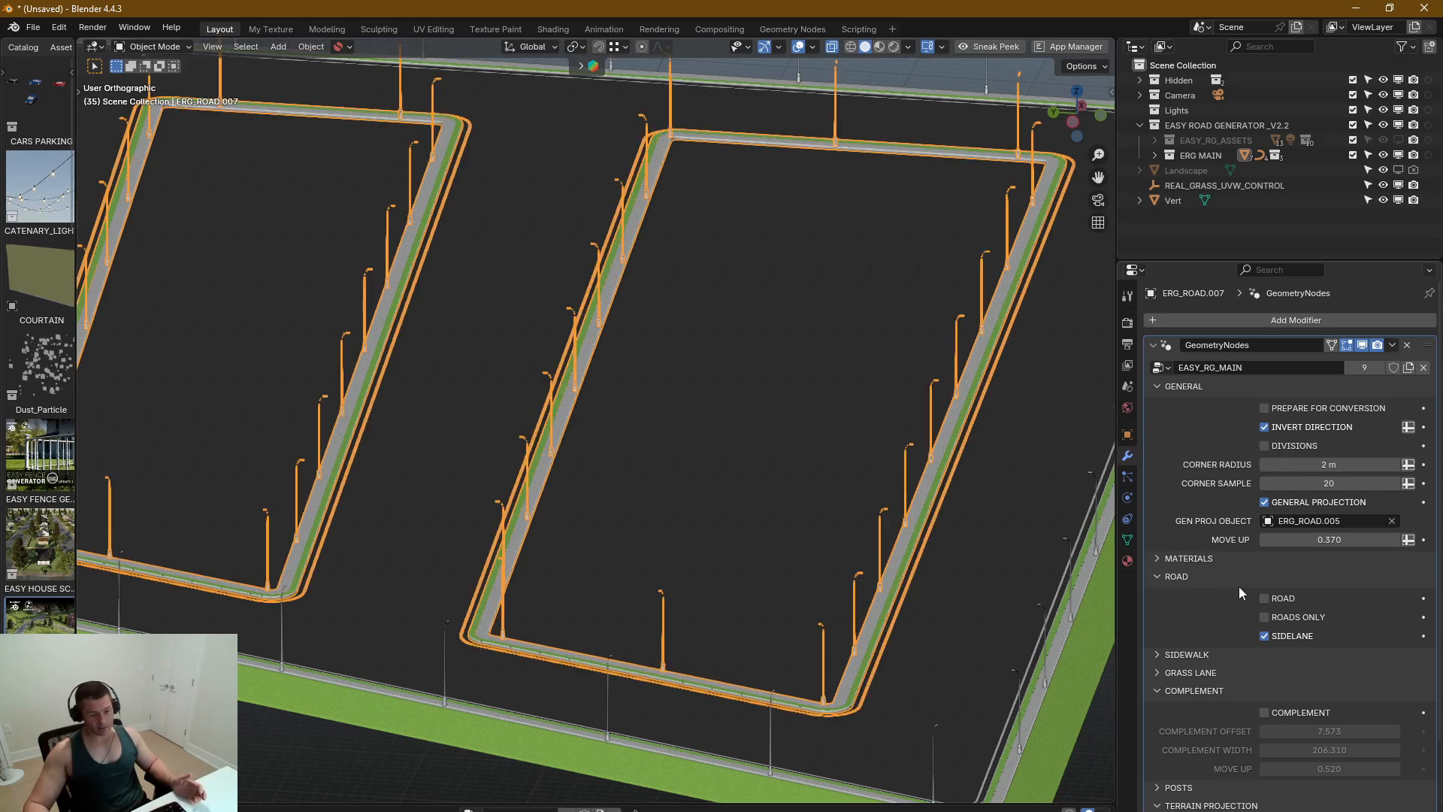
{"action": "scroll", "coordinate": [1265, 652], "scroll_direction": "down", "scroll_amount": 4}
{"action": "scroll", "coordinate": [1195, 593], "scroll_direction": "up", "scroll_amount": 4}
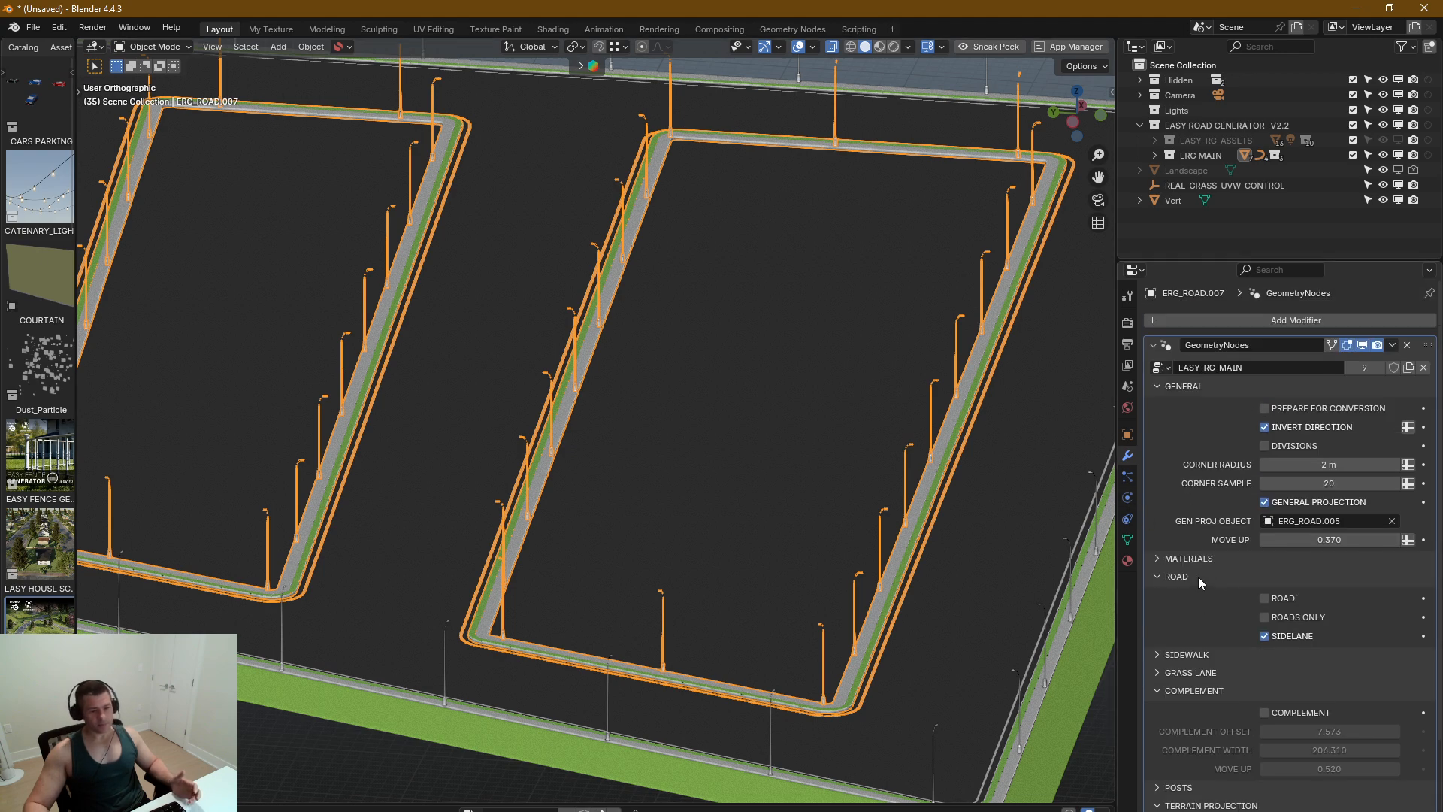
{"action": "left_click_drag", "start_coordinate": [1161, 391], "coordinate": [1161, 597]}
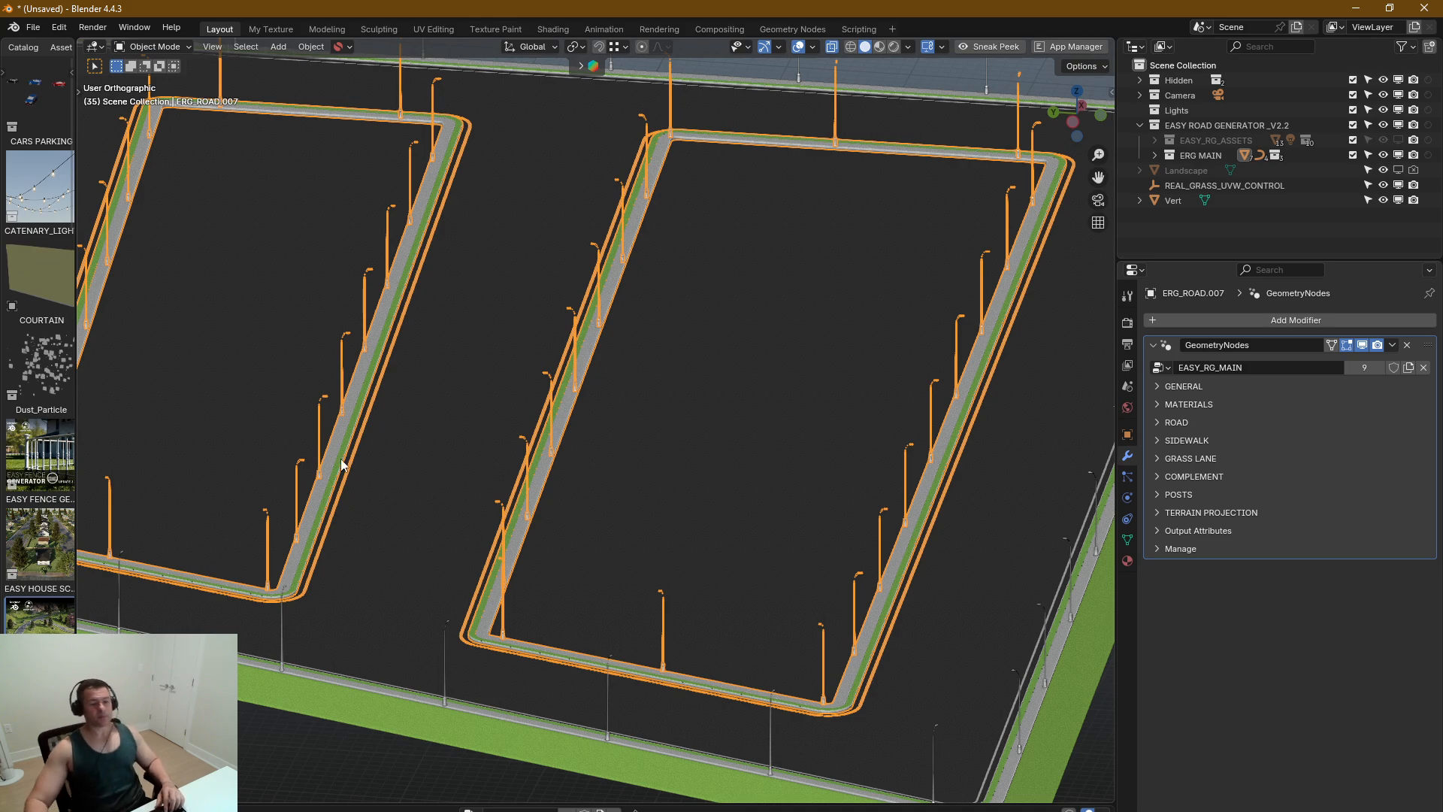
Step: Duplicate the three-island road object, keeping the copy exactly in place over the original
{"action": "scroll", "coordinate": [505, 455], "scroll_direction": "down", "scroll_amount": 4}
{"action": "middle_click_drag", "start_coordinate": [585, 456], "coordinate": [889, 571], "text": "shift"}
{"action": "middle_click_drag", "start_coordinate": [956, 612], "coordinate": [916, 576]}
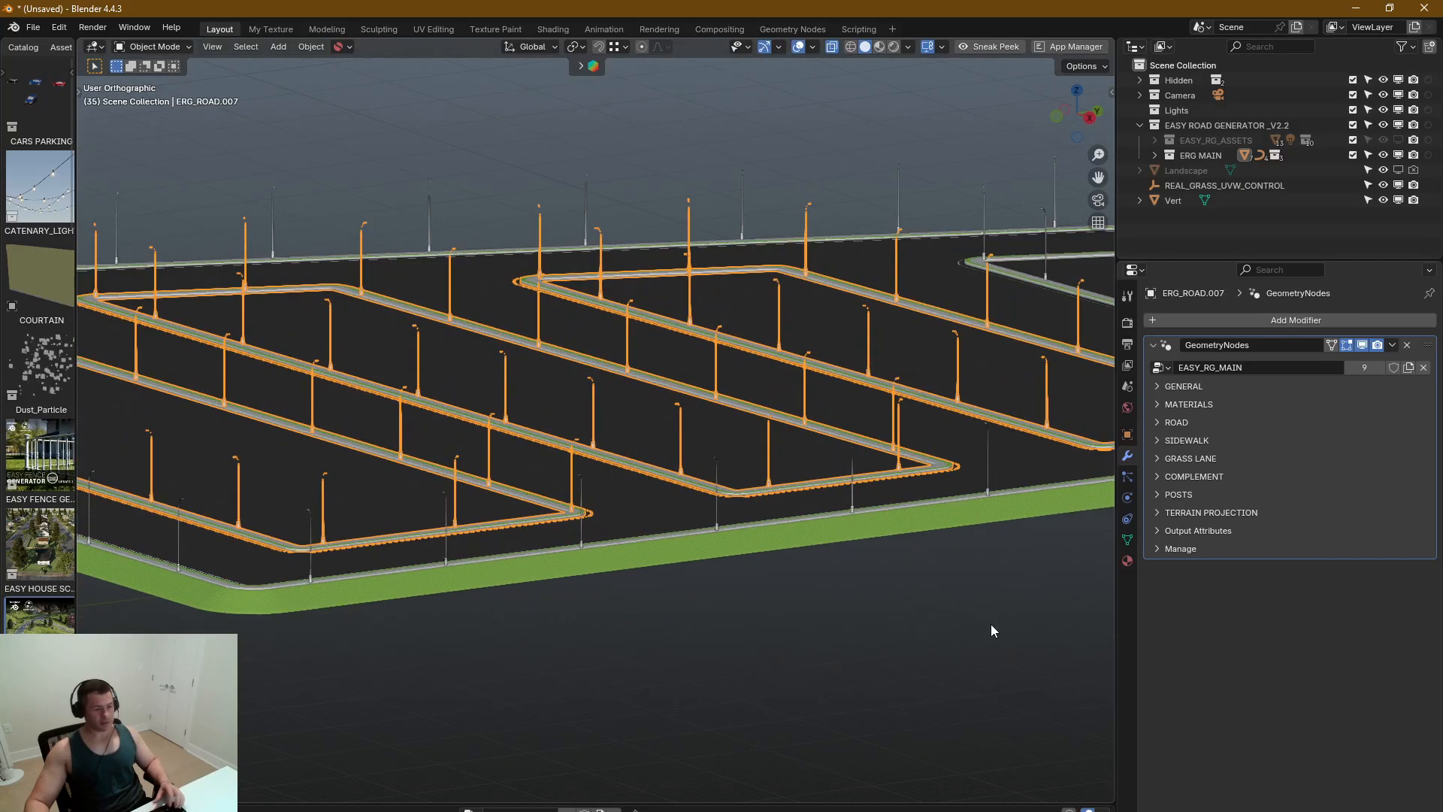
{"action": "key", "text": "shift+d"}
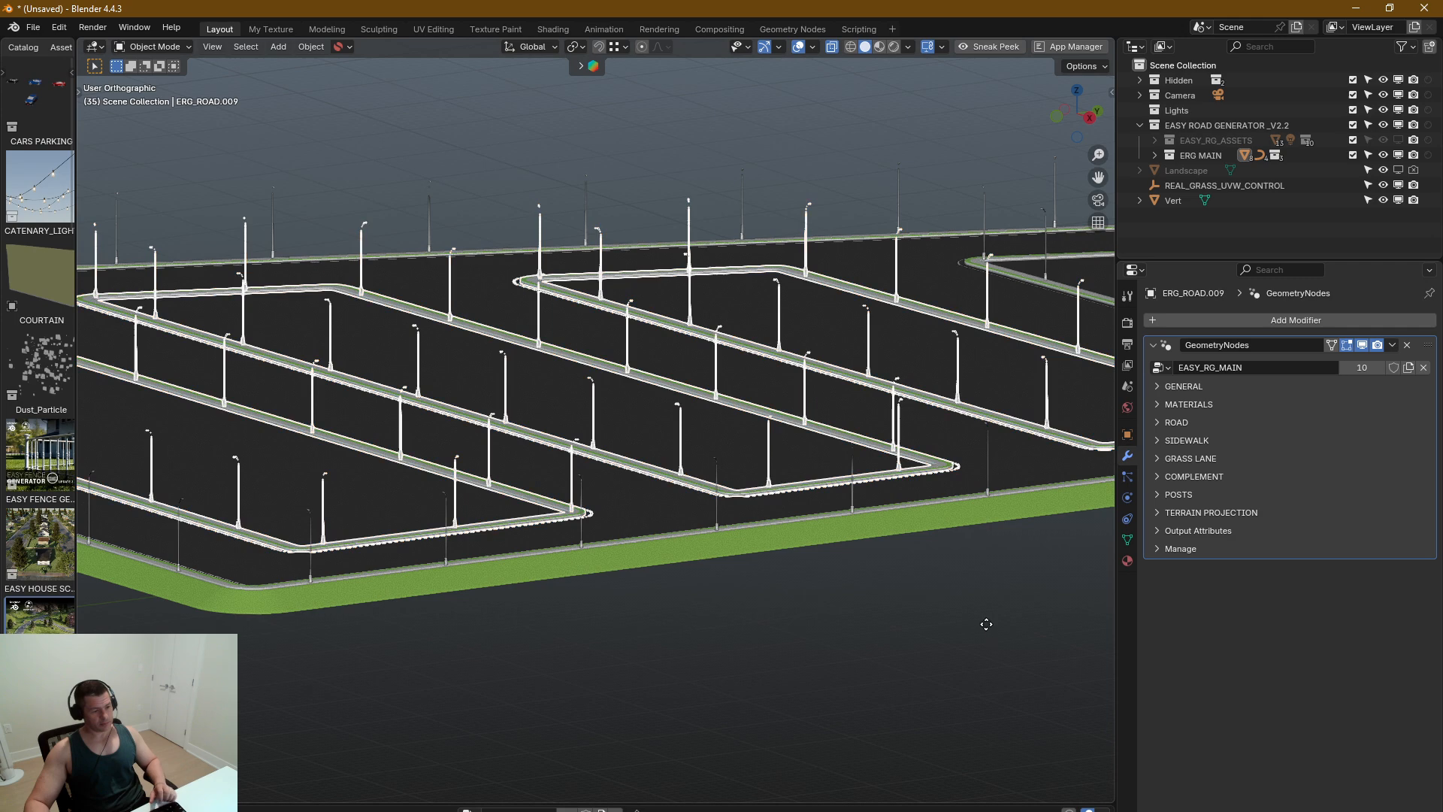
{"action": "right_click", "coordinate": [983, 628]}
{"action": "right_click", "coordinate": [981, 629]}
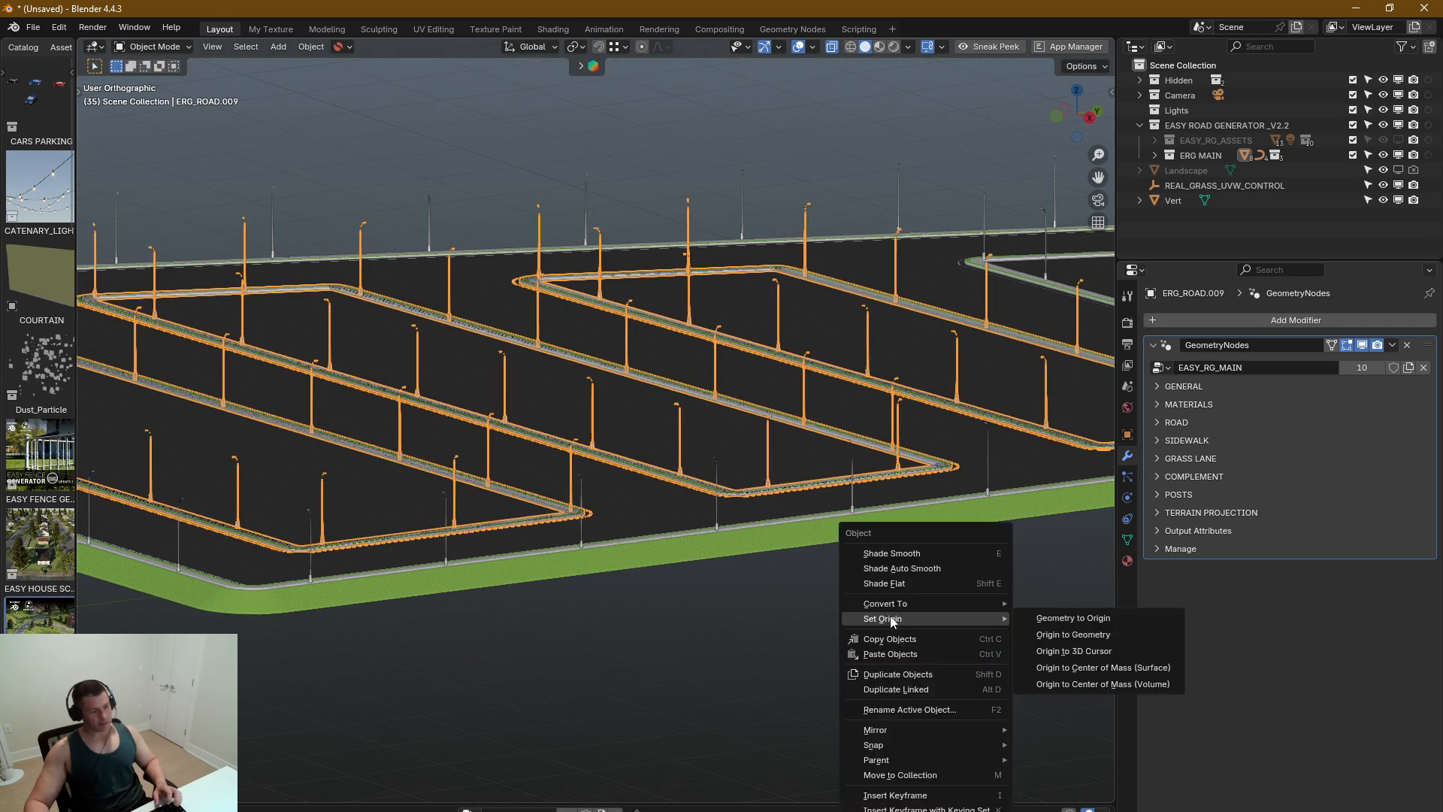
Step: Undo and redo the duplication, and isolate the duplicated islands in local view
{"action": "scroll", "coordinate": [561, 511], "scroll_direction": "up", "scroll_amount": 8}
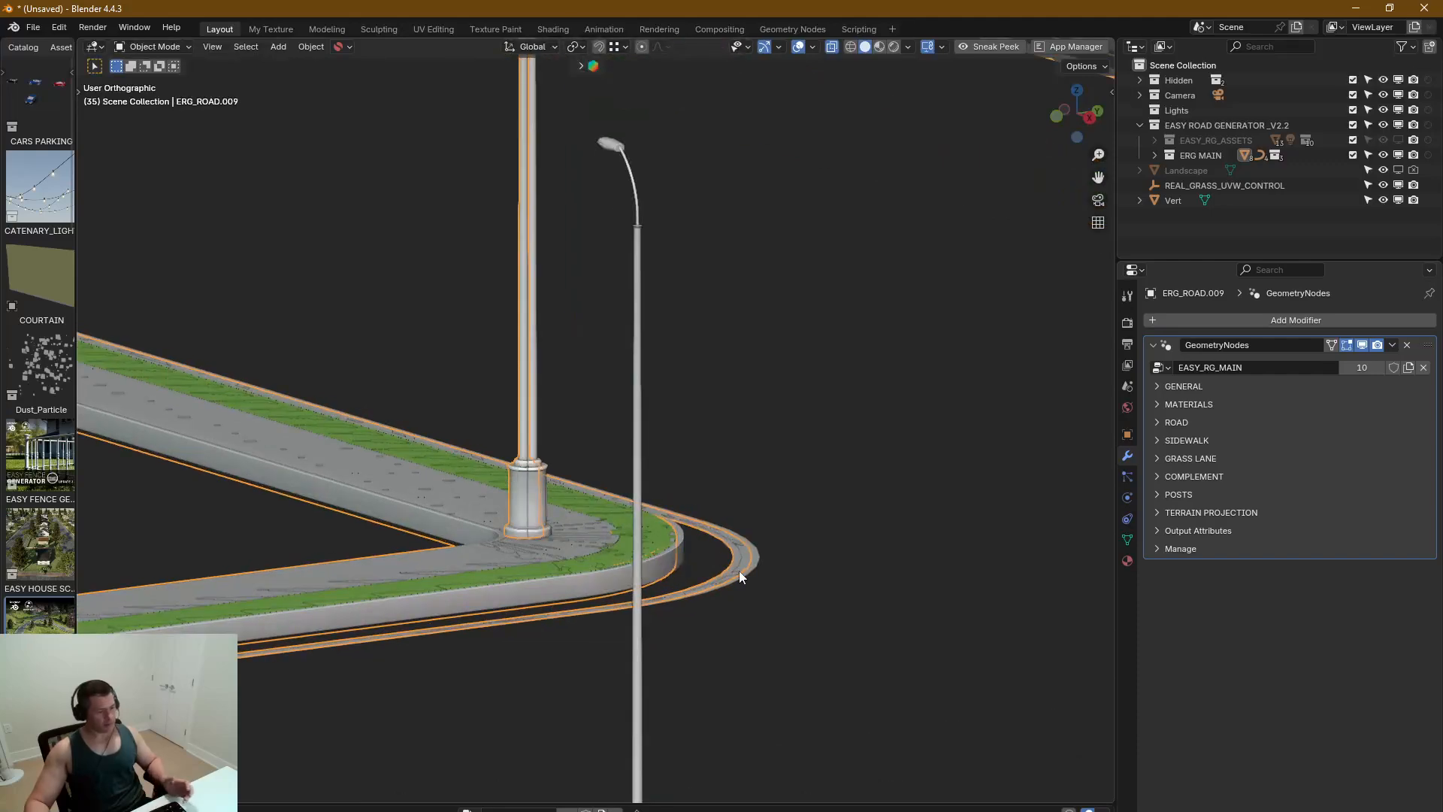
{"action": "middle_click_drag", "start_coordinate": [738, 571], "coordinate": [736, 626]}
{"action": "key", "text": "ctrl+z"}
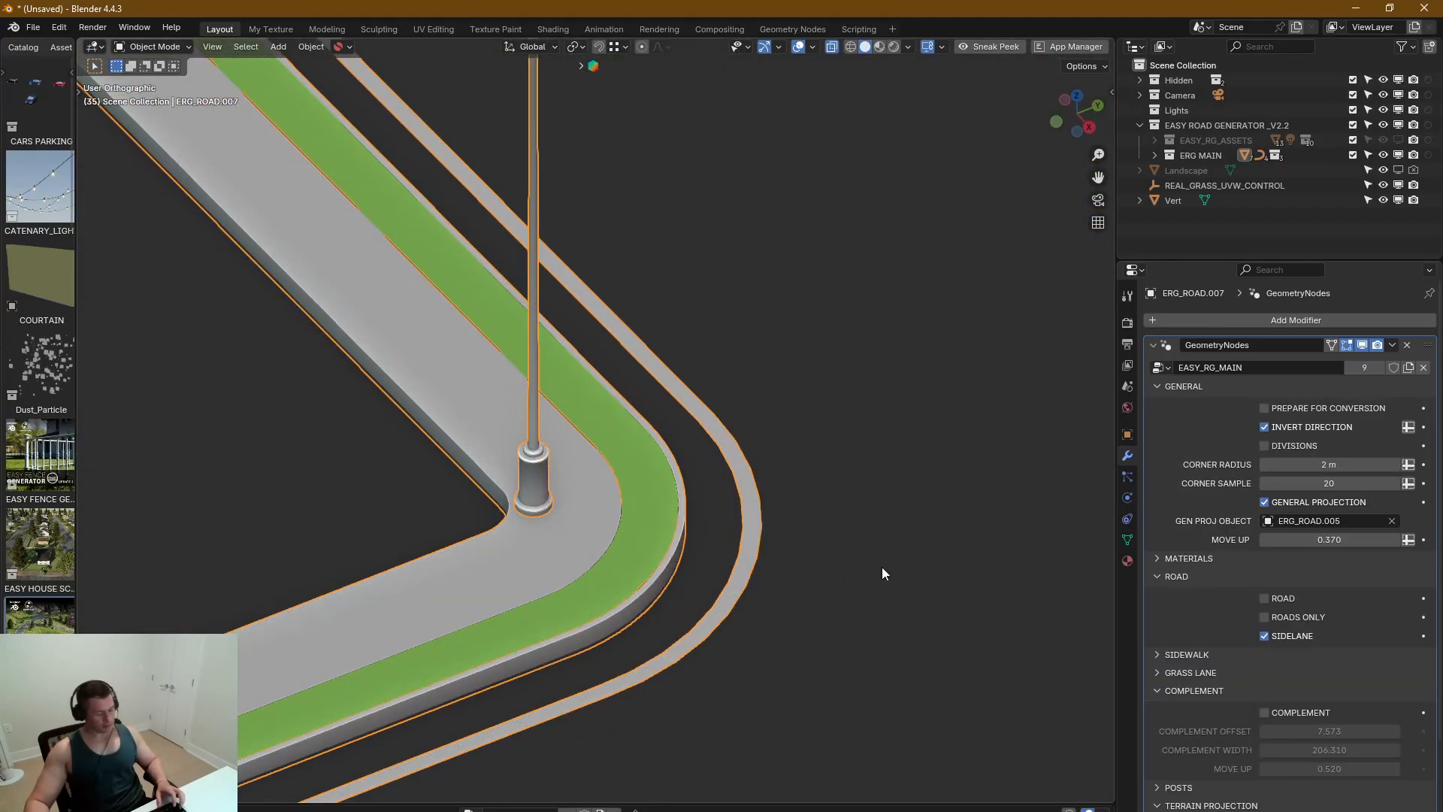
{"action": "key", "text": "ctrl+shift+z"}
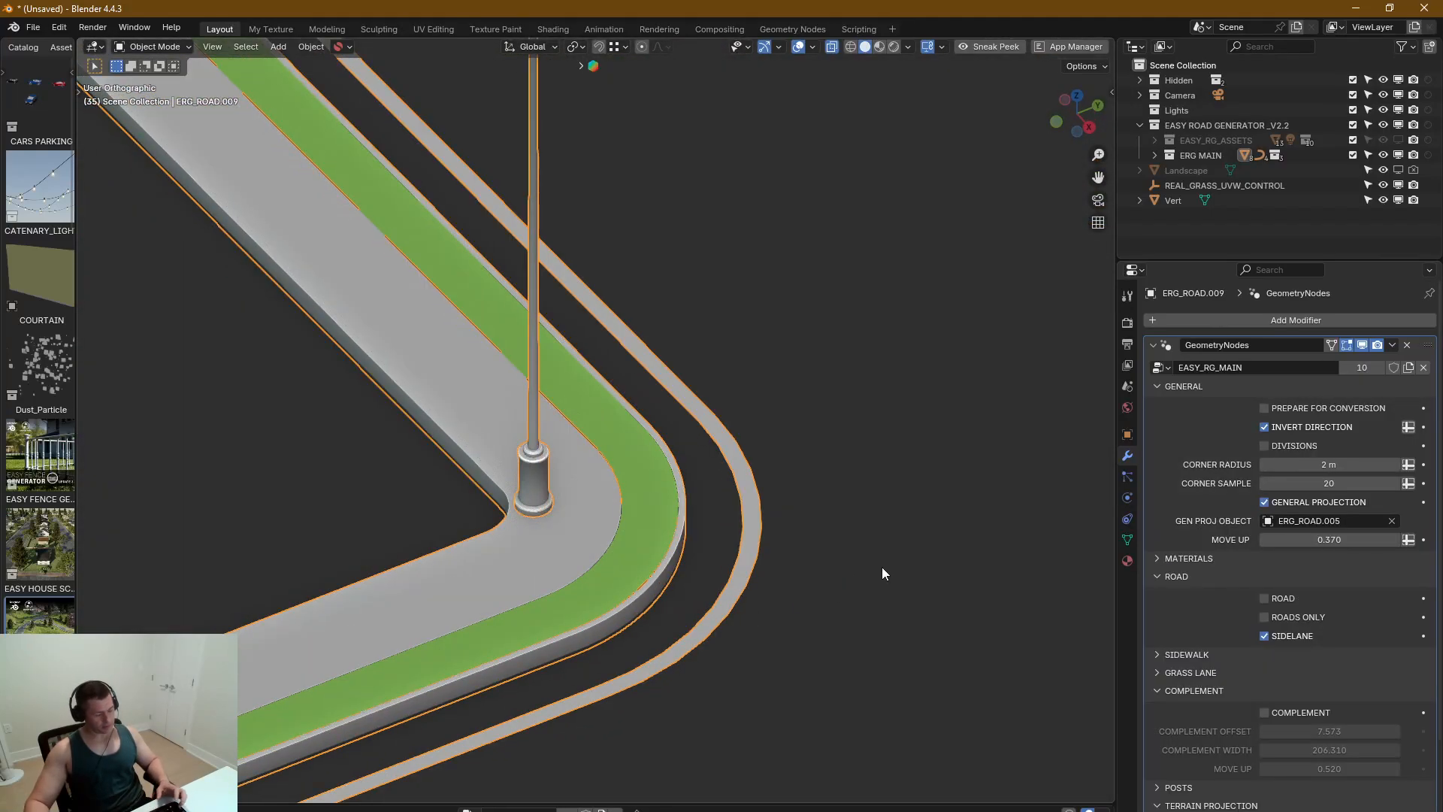
{"action": "scroll", "coordinate": [873, 567], "scroll_direction": "down", "scroll_amount": 10}
{"action": "scroll", "coordinate": [852, 585], "scroll_direction": "down", "scroll_amount": 3}
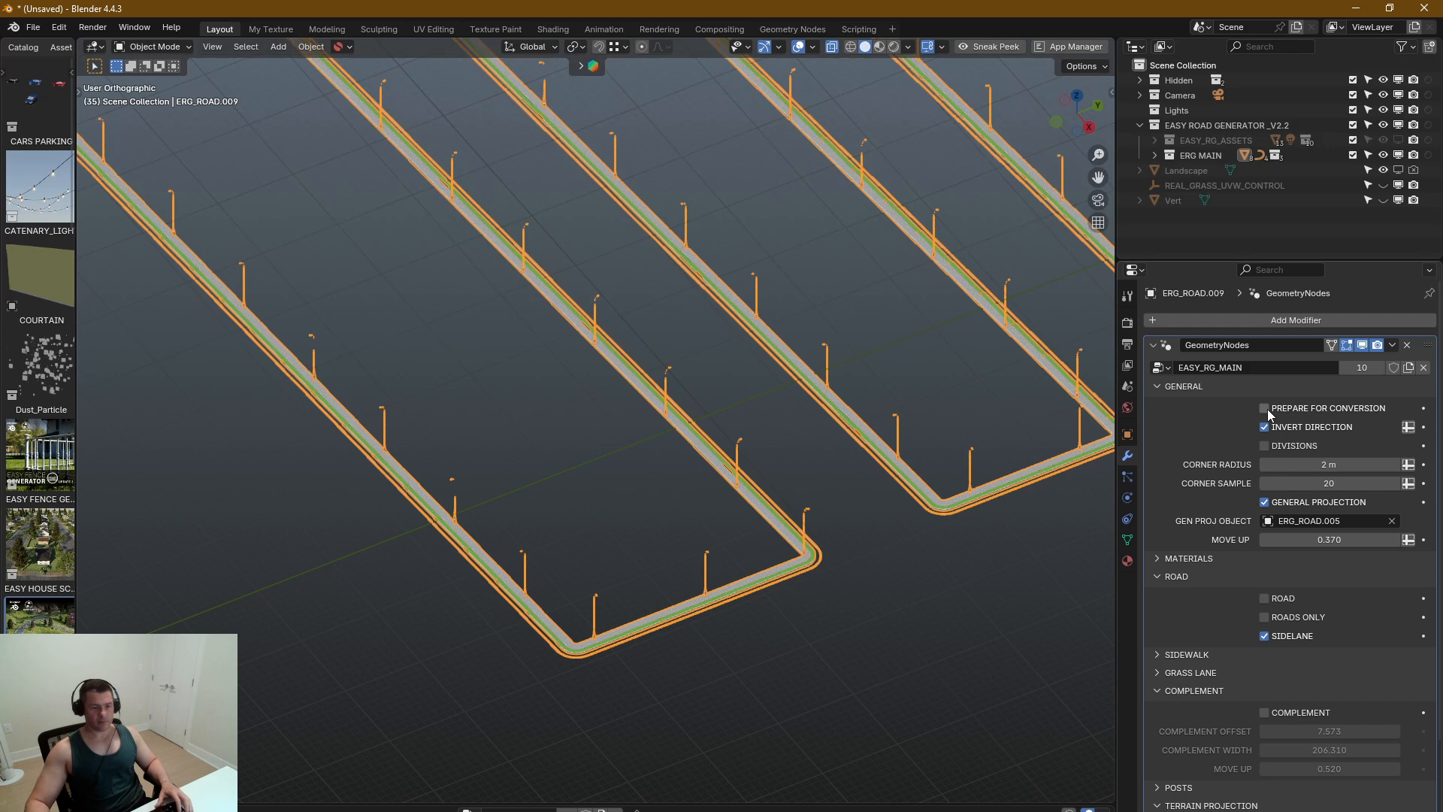
Step: Collapse the complement settings and turn off Posts on the duplicated islands to remove the lamp posts
{"action": "left_click", "coordinate": [1161, 690]}
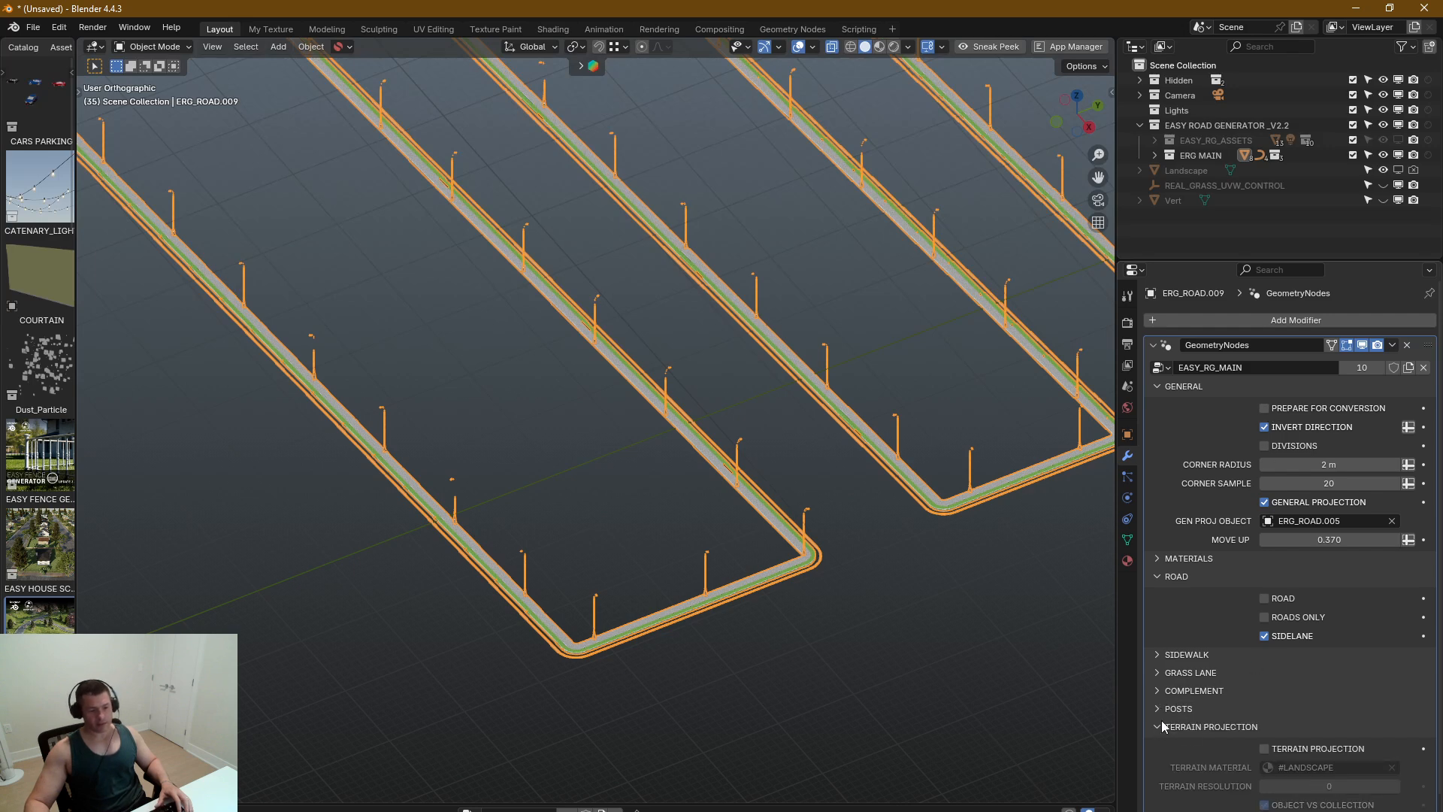
{"action": "left_click", "coordinate": [1161, 709]}
{"action": "left_click", "coordinate": [1265, 730]}
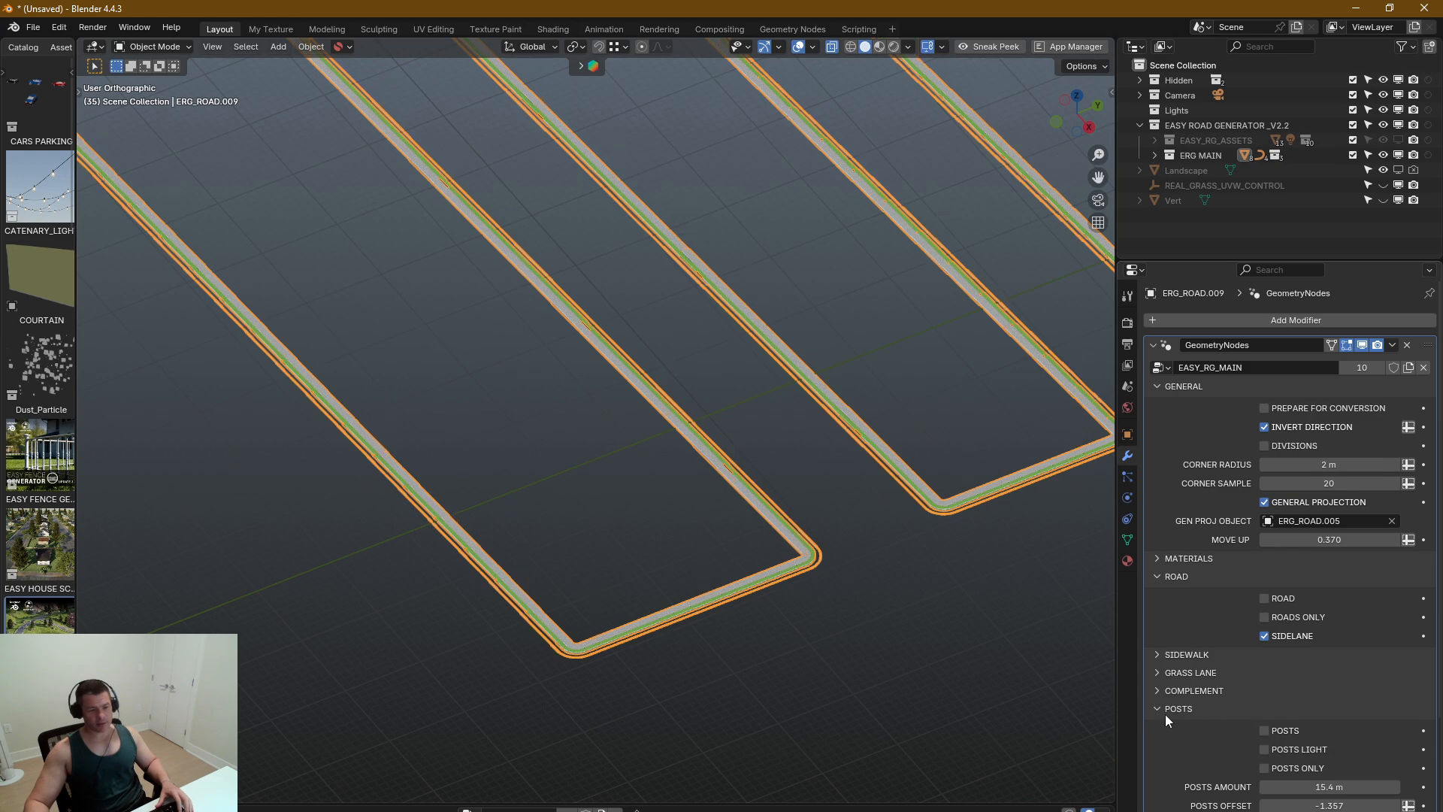
Step: Convert the duplicated islands object to a mesh
{"action": "middle_click_drag", "start_coordinate": [825, 498], "coordinate": [818, 458]}
{"action": "scroll", "coordinate": [817, 564], "scroll_direction": "up", "scroll_amount": 7}
{"action": "right_click", "coordinate": [823, 509]}
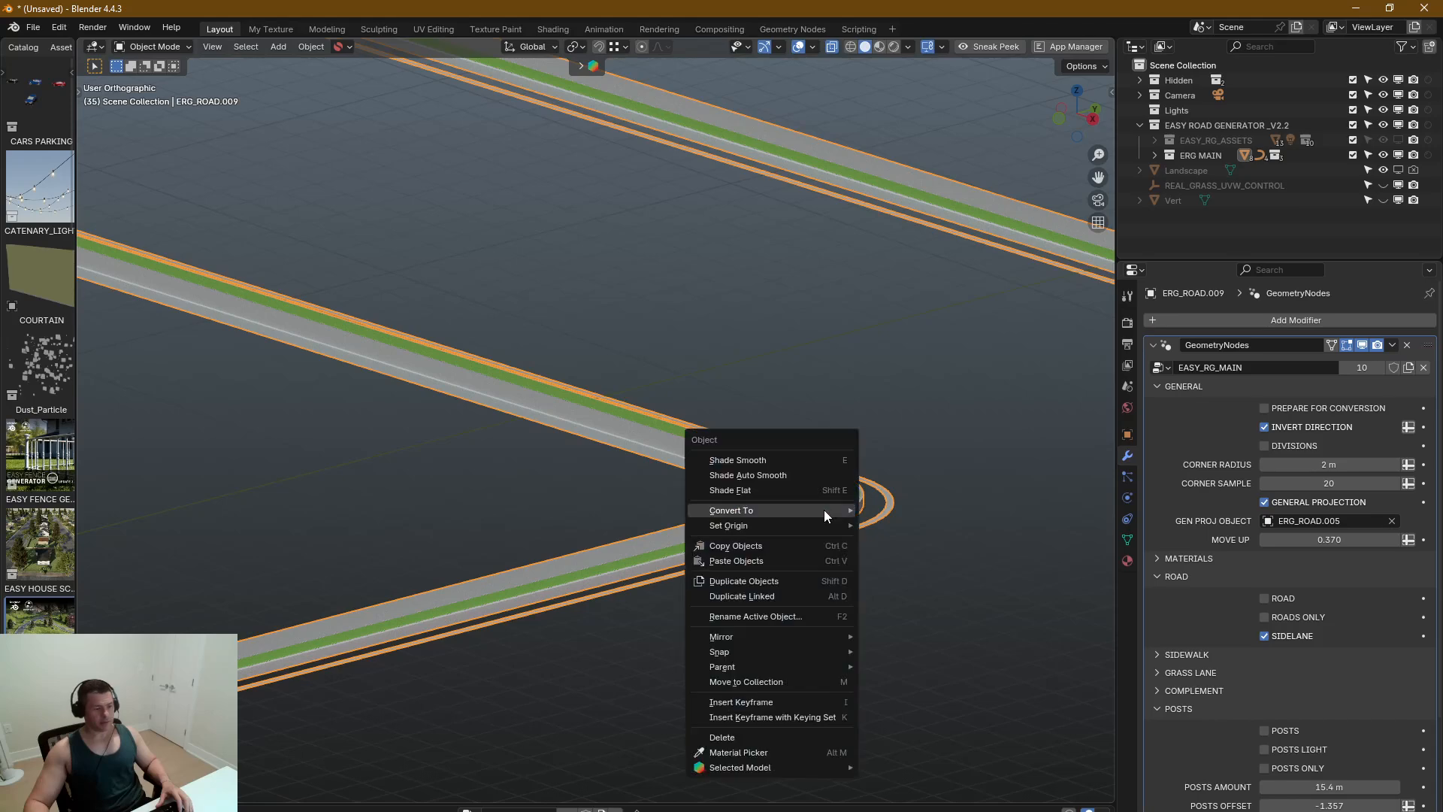
{"action": "mouse_move", "coordinate": [823, 509]}
{"action": "left_click", "coordinate": [899, 511]}
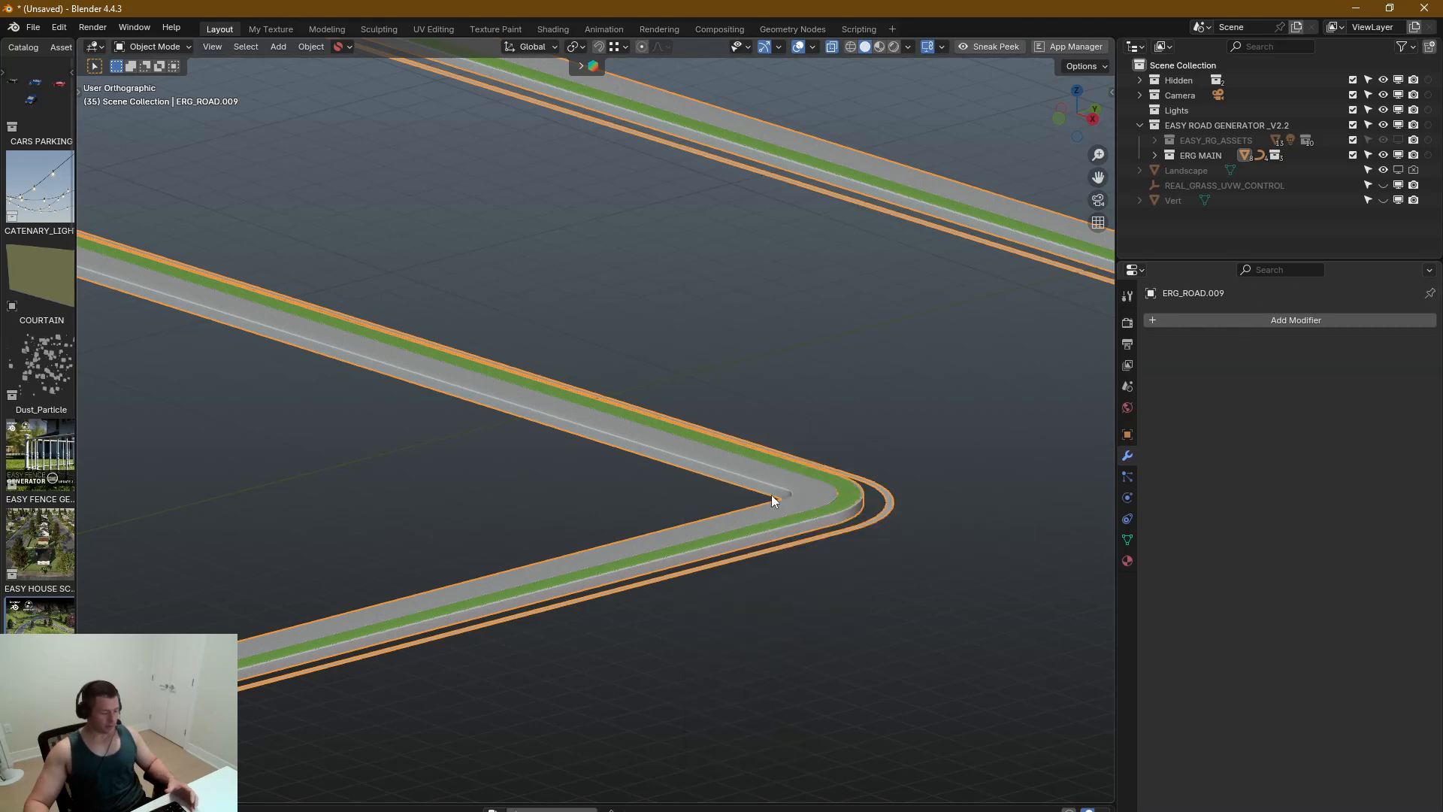
Step: Open the converted islands mesh in Edit Mode and turn off X-ray display at the sidewalk corner
{"action": "key", "text": "2"}
{"action": "key", "text": "ctrl+z"}
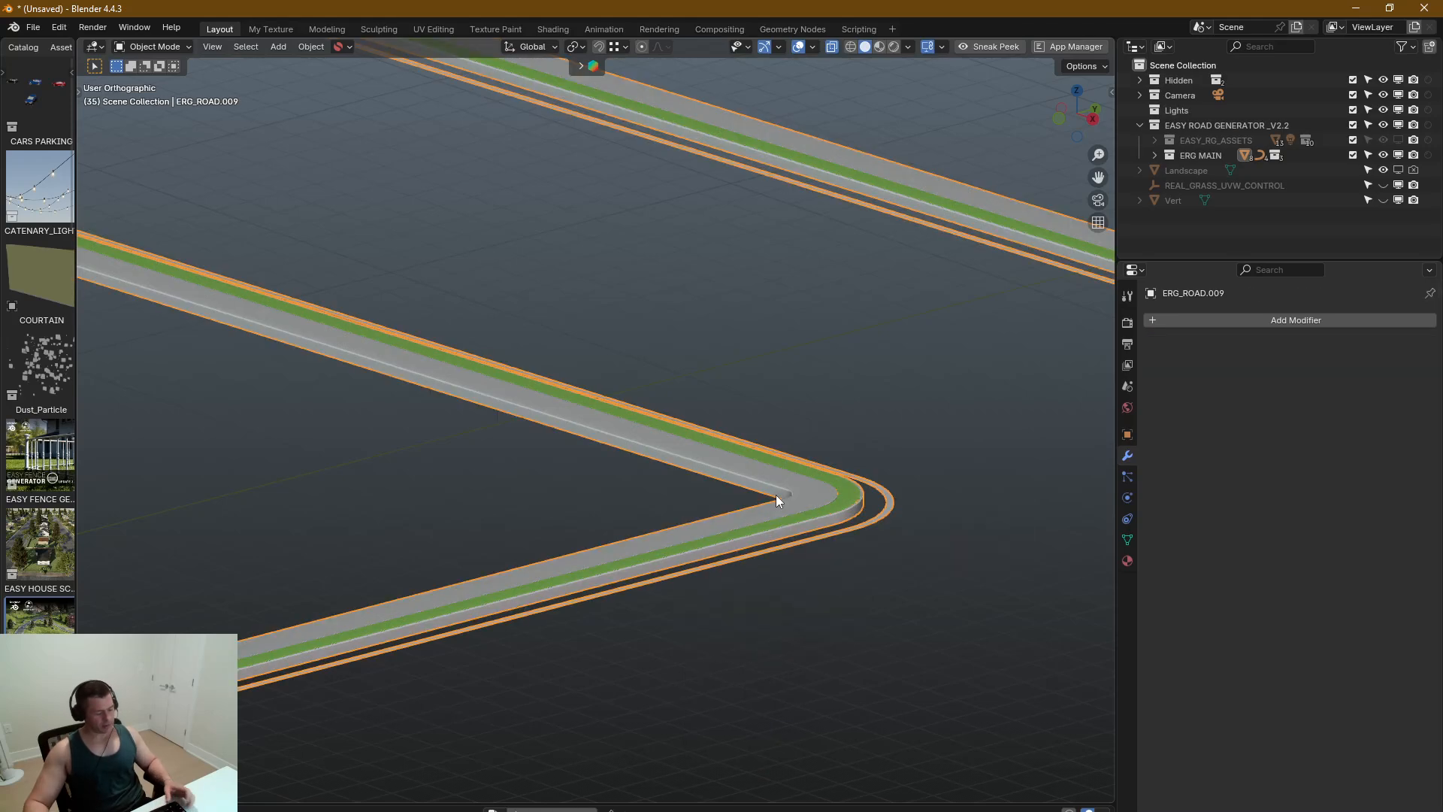
{"action": "key", "text": "Tab"}
{"action": "key", "text": "3"}
{"action": "scroll", "coordinate": [780, 484], "scroll_direction": "up", "scroll_amount": 4}
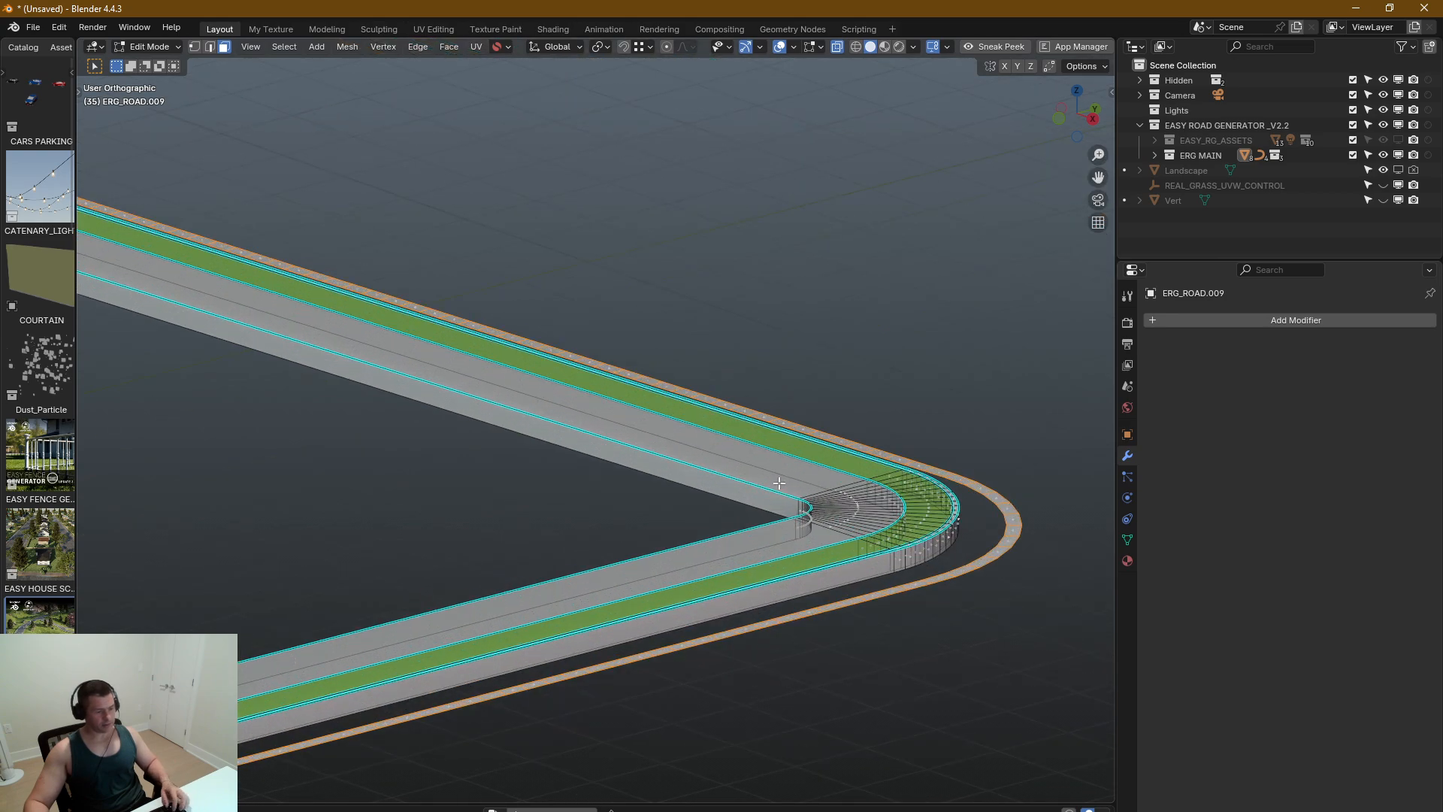
{"action": "middle_click_drag", "start_coordinate": [781, 482], "coordinate": [789, 507]}
{"action": "key", "text": "alt+z"}
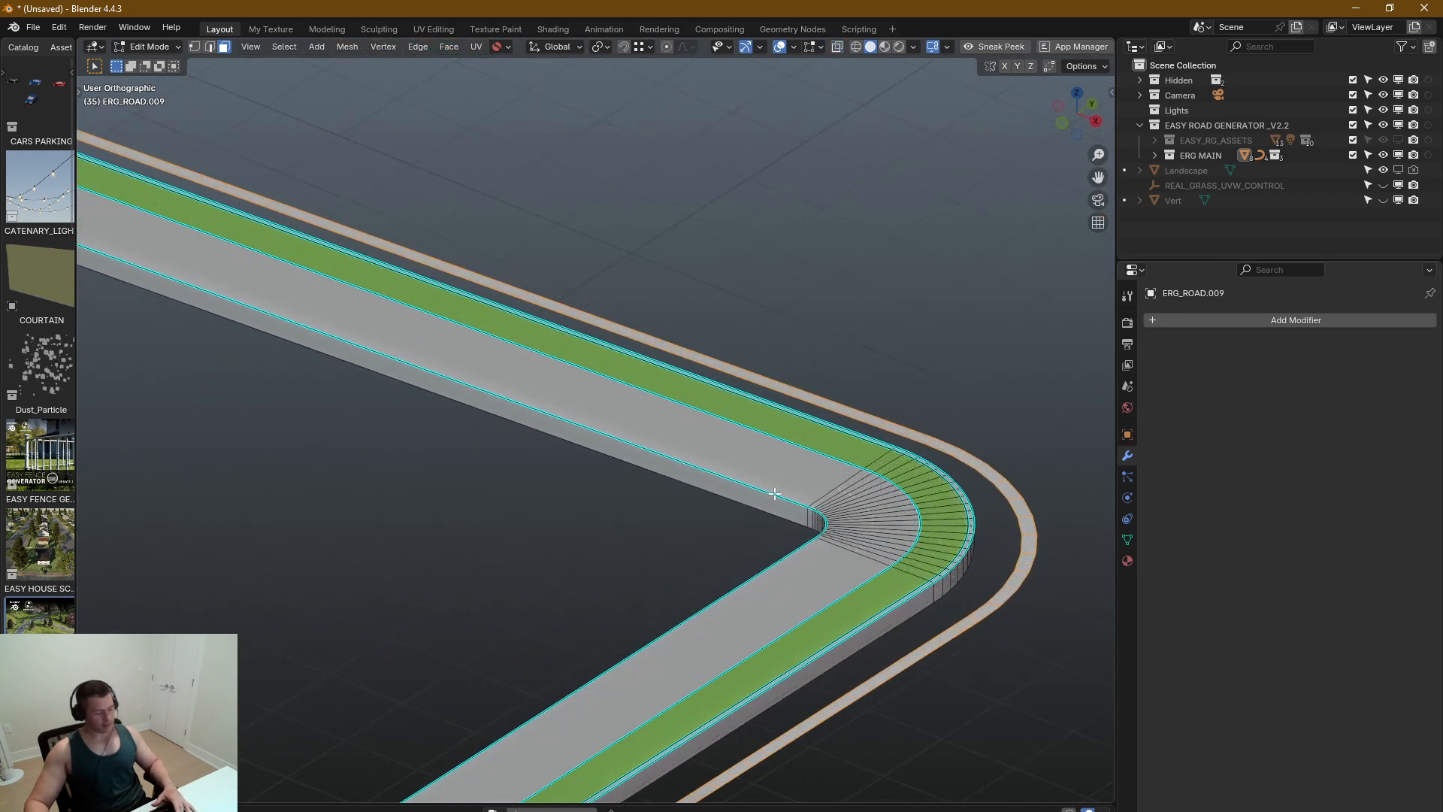
Step: Select the upper inner edge loops of the island sidewalks in edge mode and fill them with faces
{"action": "key", "text": "2"}
{"action": "left_click", "coordinate": [775, 494], "text": "alt"}
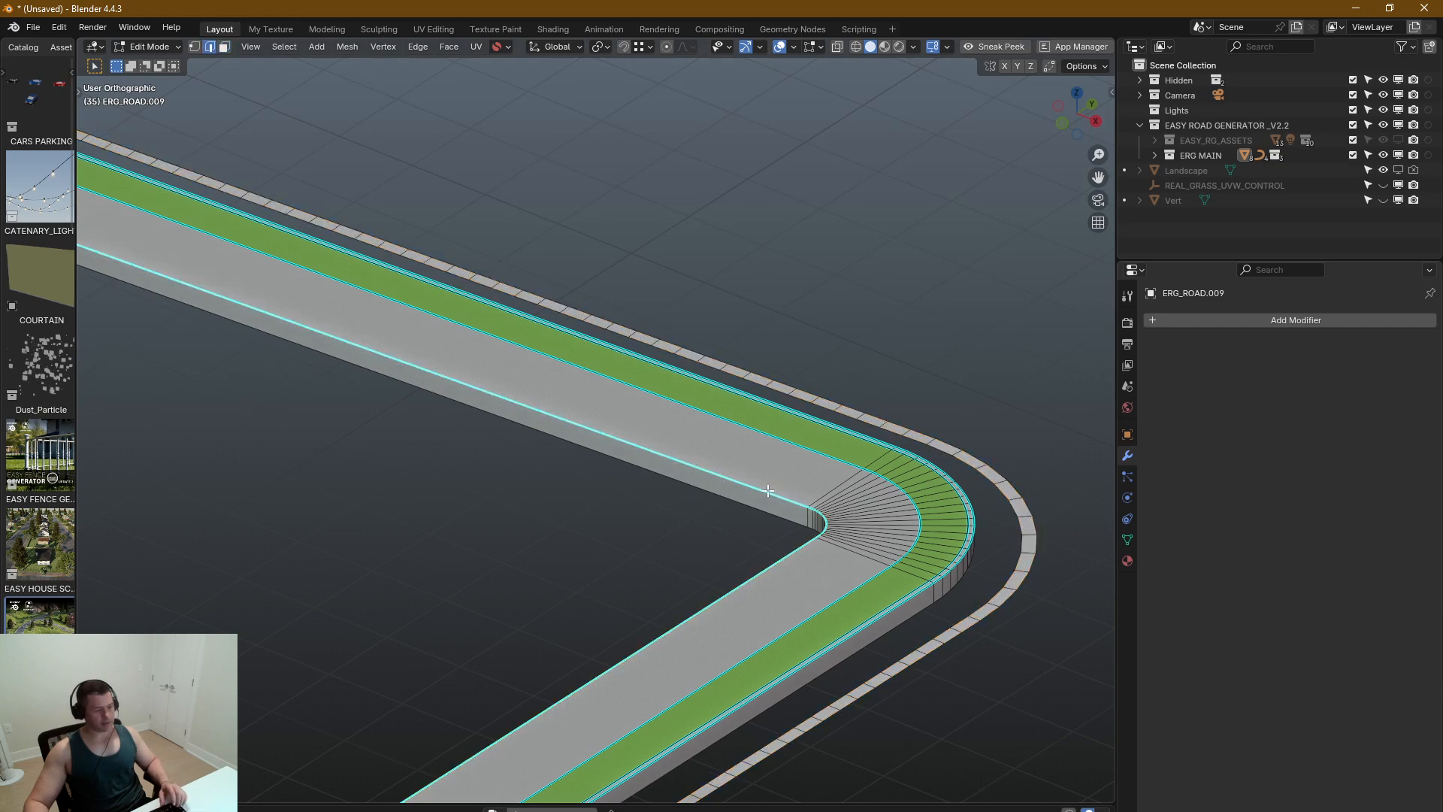
{"action": "scroll", "coordinate": [777, 502], "scroll_direction": "down", "scroll_amount": 5}
{"action": "scroll", "coordinate": [779, 509], "scroll_direction": "up", "scroll_amount": 10}
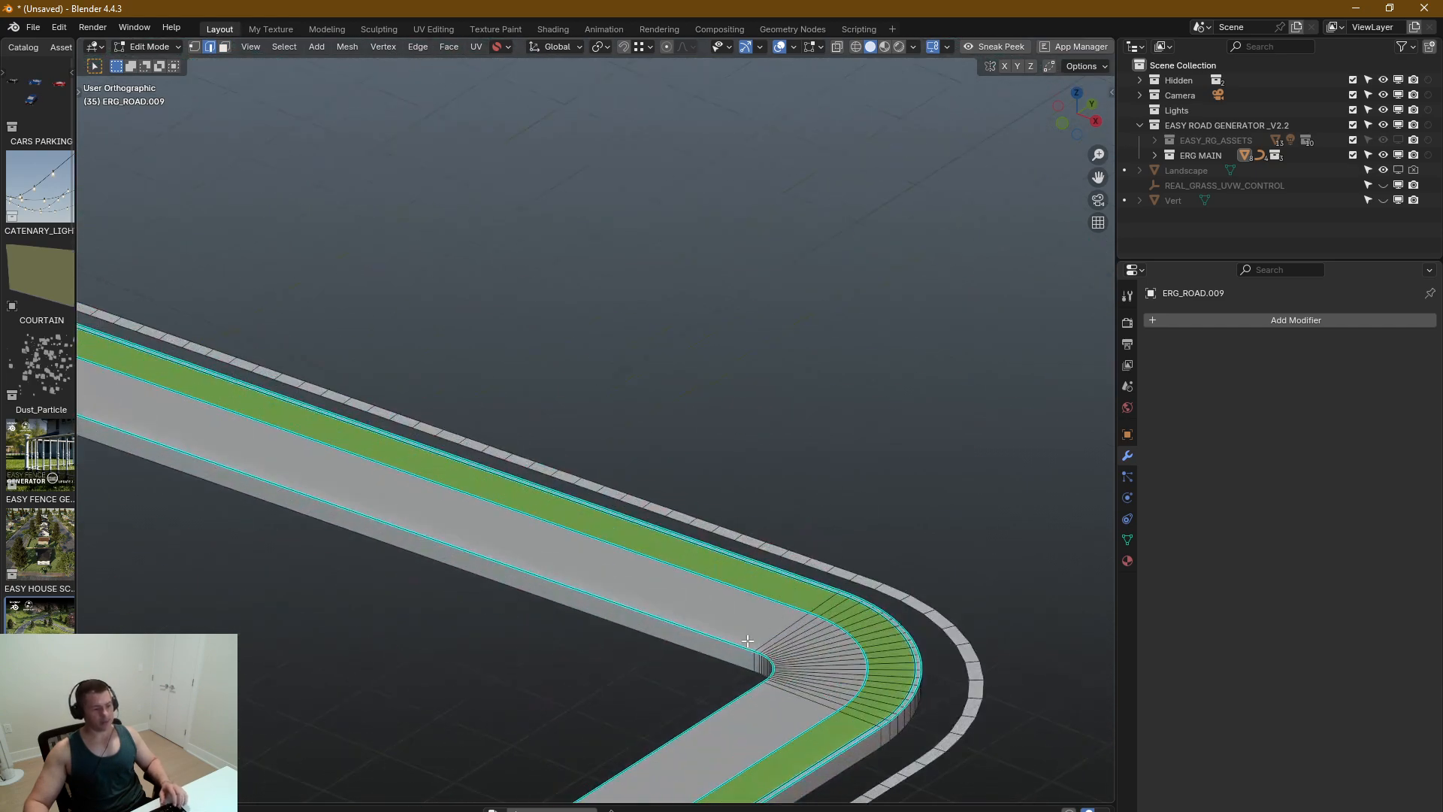
{"action": "scroll", "coordinate": [735, 644], "scroll_direction": "down", "scroll_amount": 8}
{"action": "scroll", "coordinate": [763, 593], "scroll_direction": "up", "scroll_amount": 8}
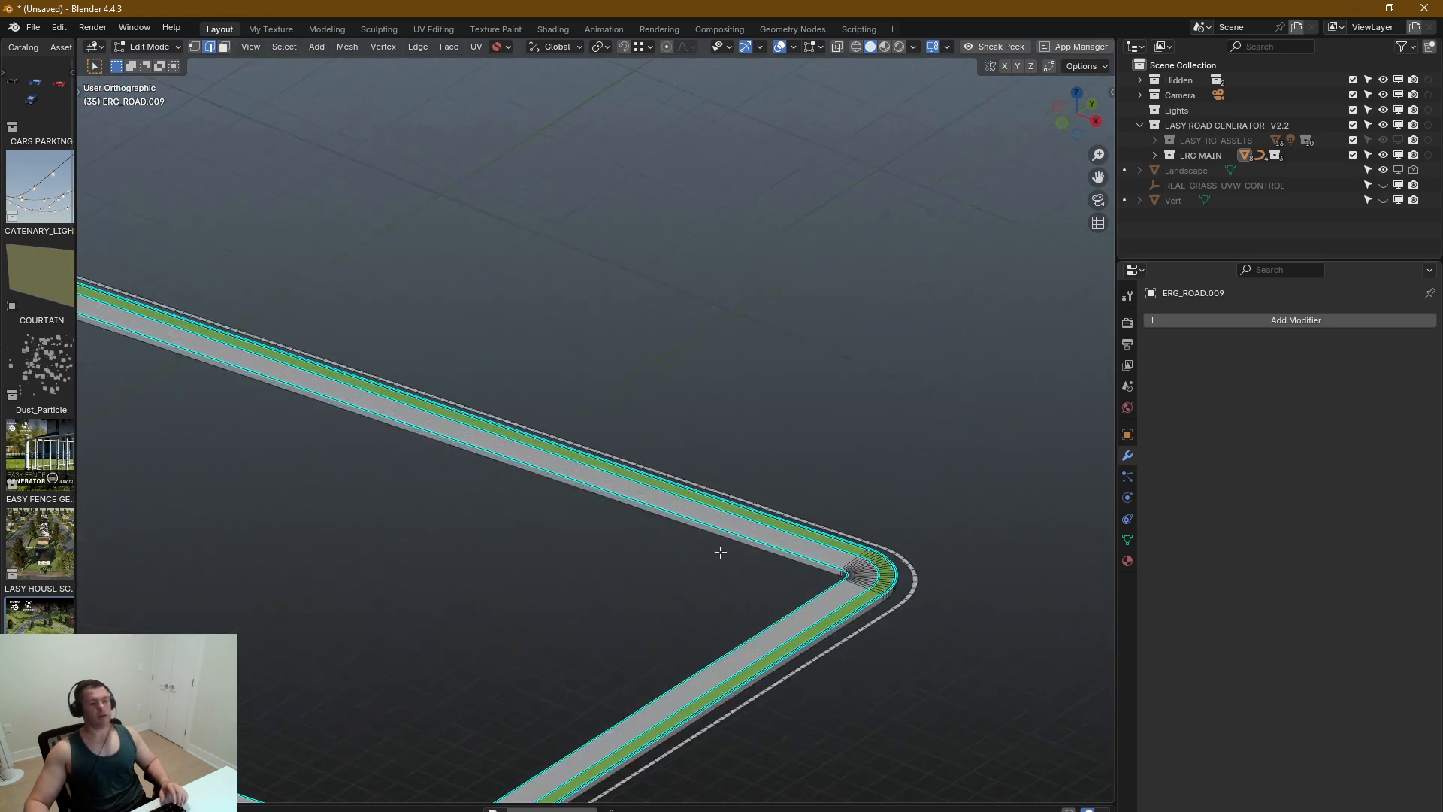
{"action": "scroll", "coordinate": [852, 538], "scroll_direction": "down", "scroll_amount": 10}
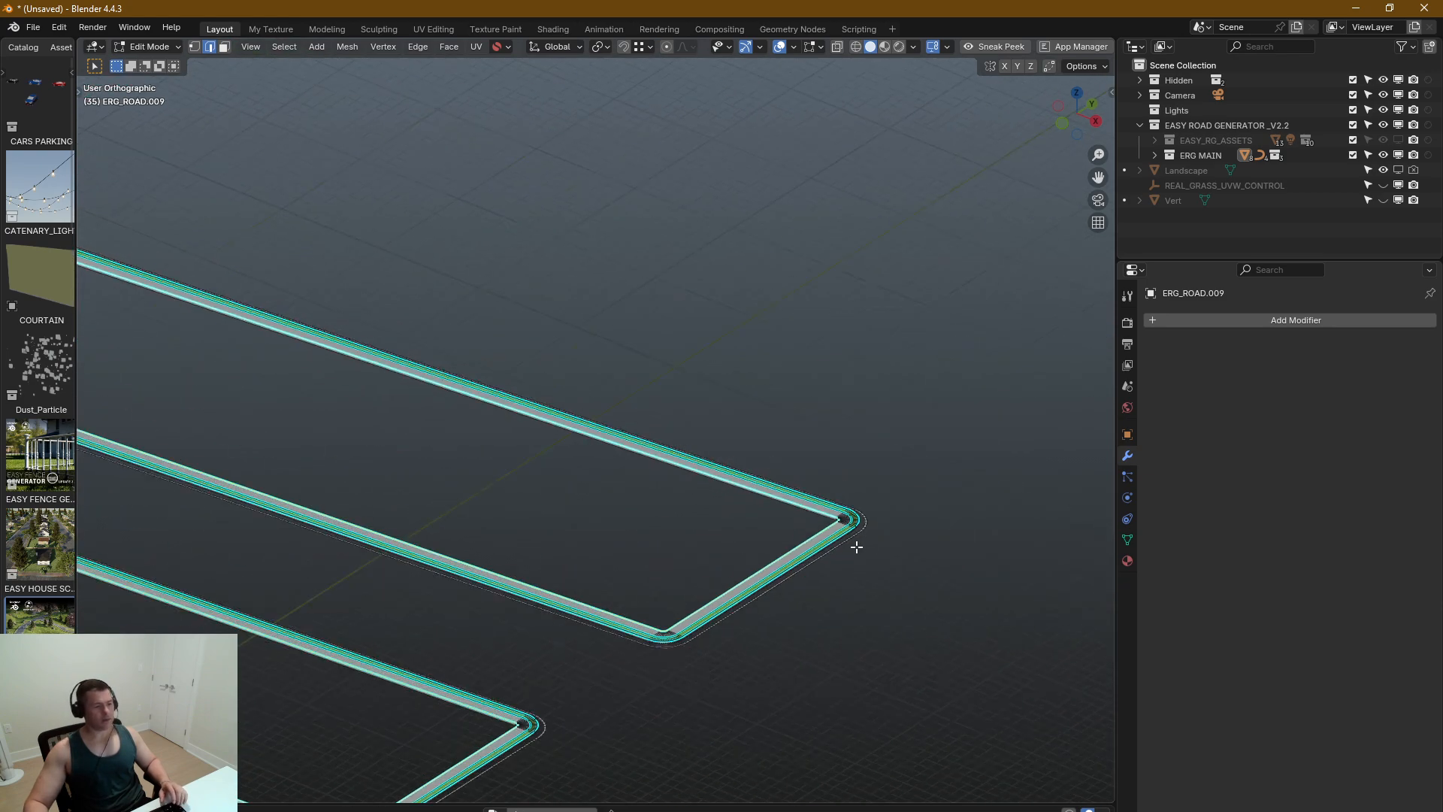
{"action": "scroll", "coordinate": [876, 496], "scroll_direction": "up", "scroll_amount": 10}
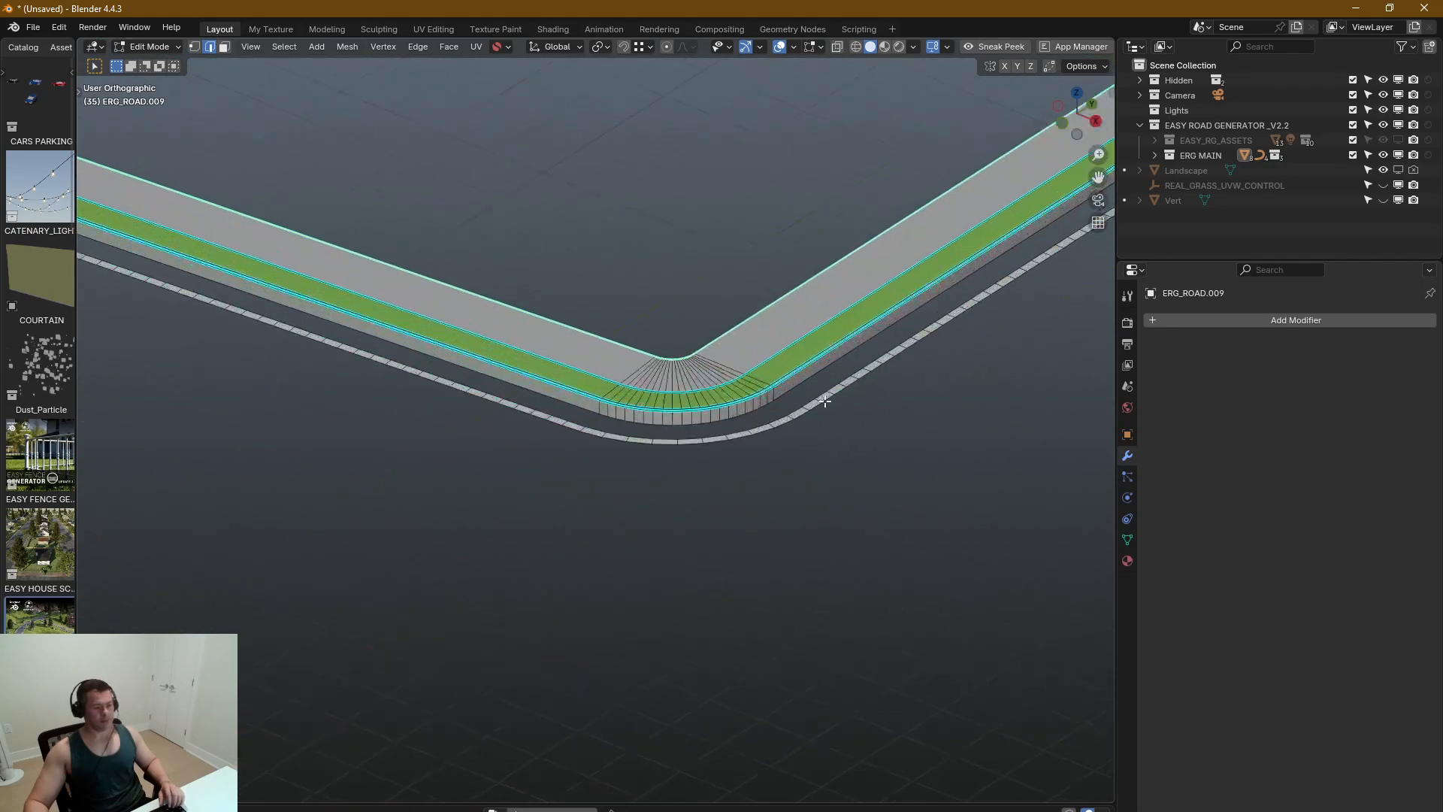
{"action": "key", "text": "f"}
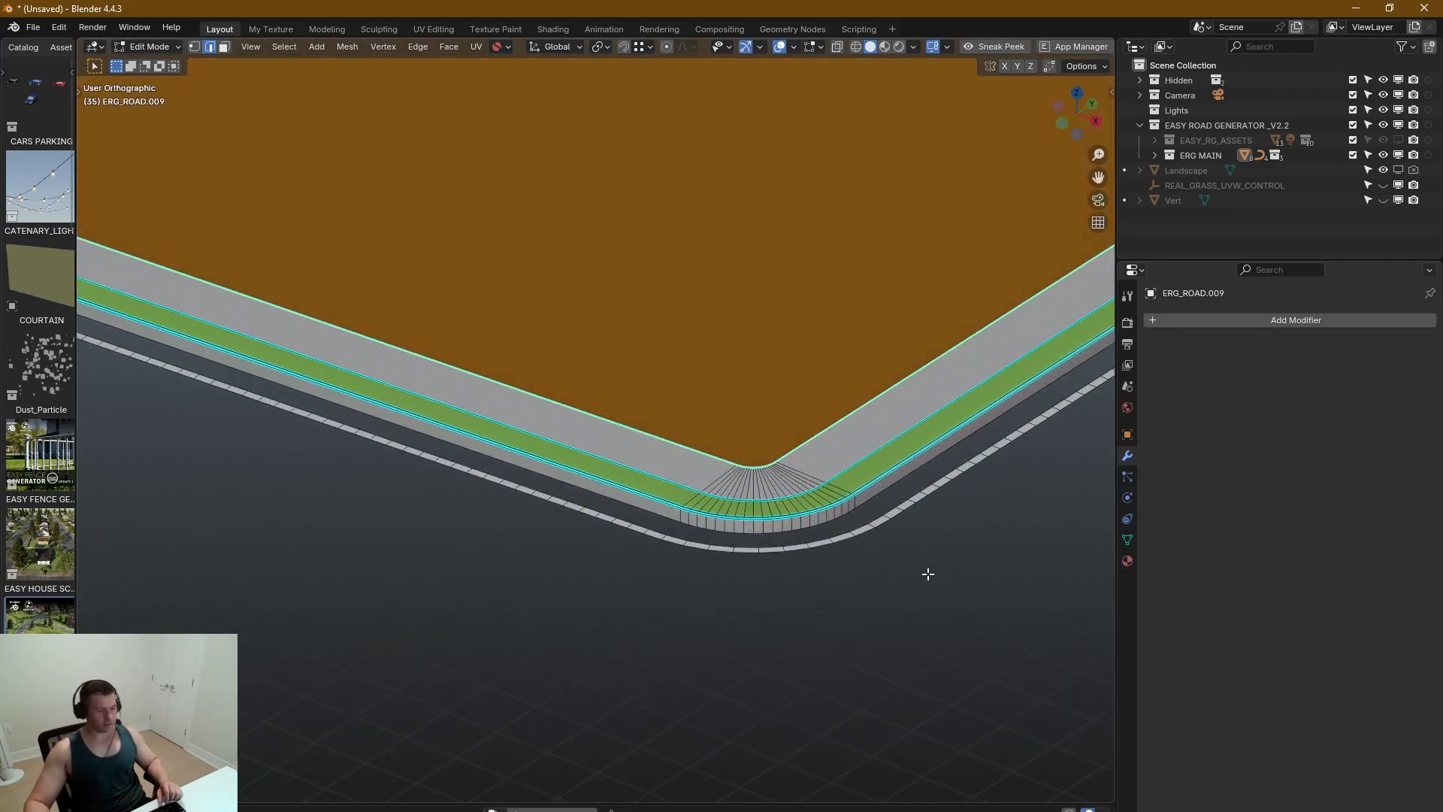
Step: Invert the face selection and delete the sidewalk, grass and line faces, keeping only the filled island interiors, and return to Object Mode
{"action": "scroll", "coordinate": [927, 575], "scroll_direction": "down", "scroll_amount": 8}
{"action": "scroll", "coordinate": [795, 538], "scroll_direction": "up", "scroll_amount": 7}
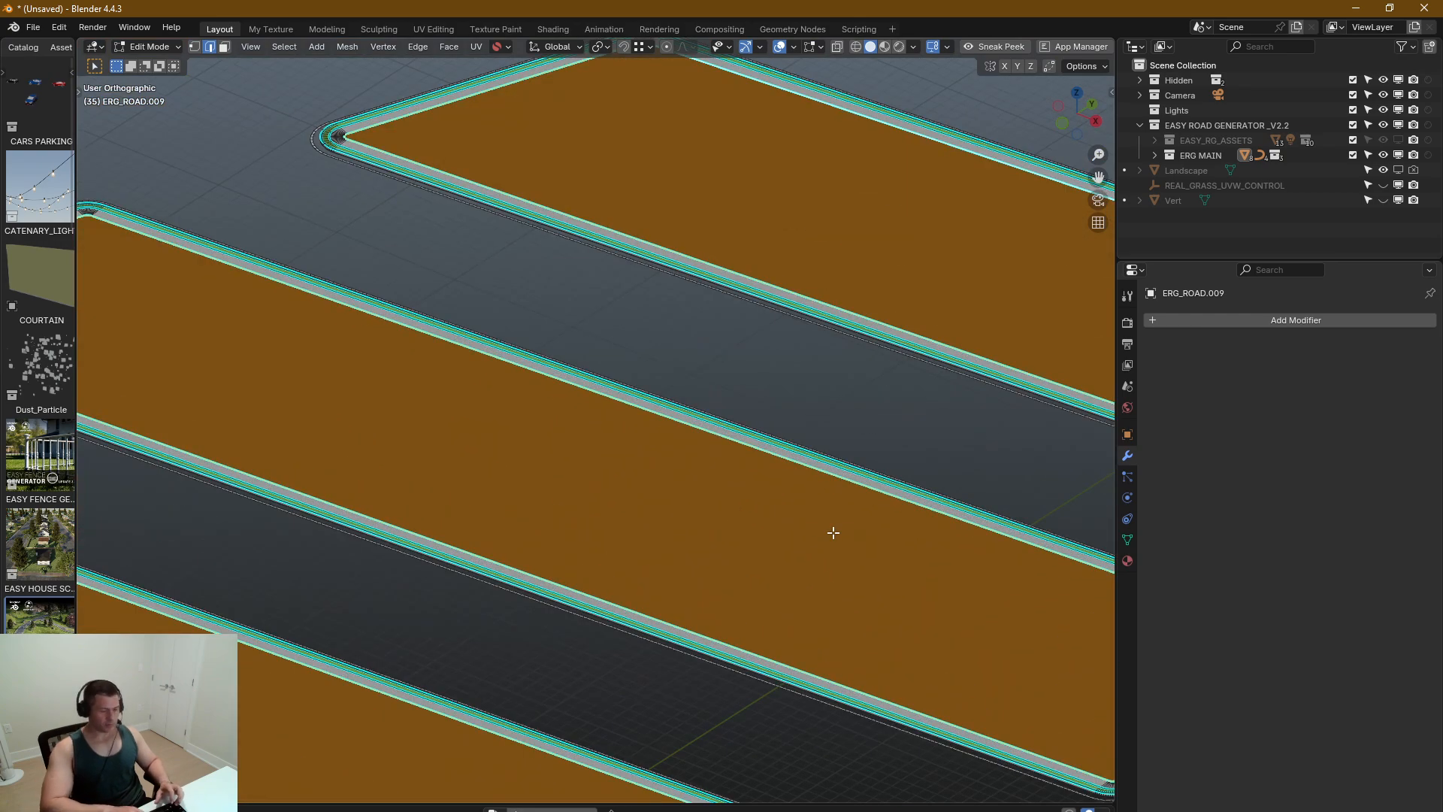
{"action": "key", "text": "ctrl+i"}
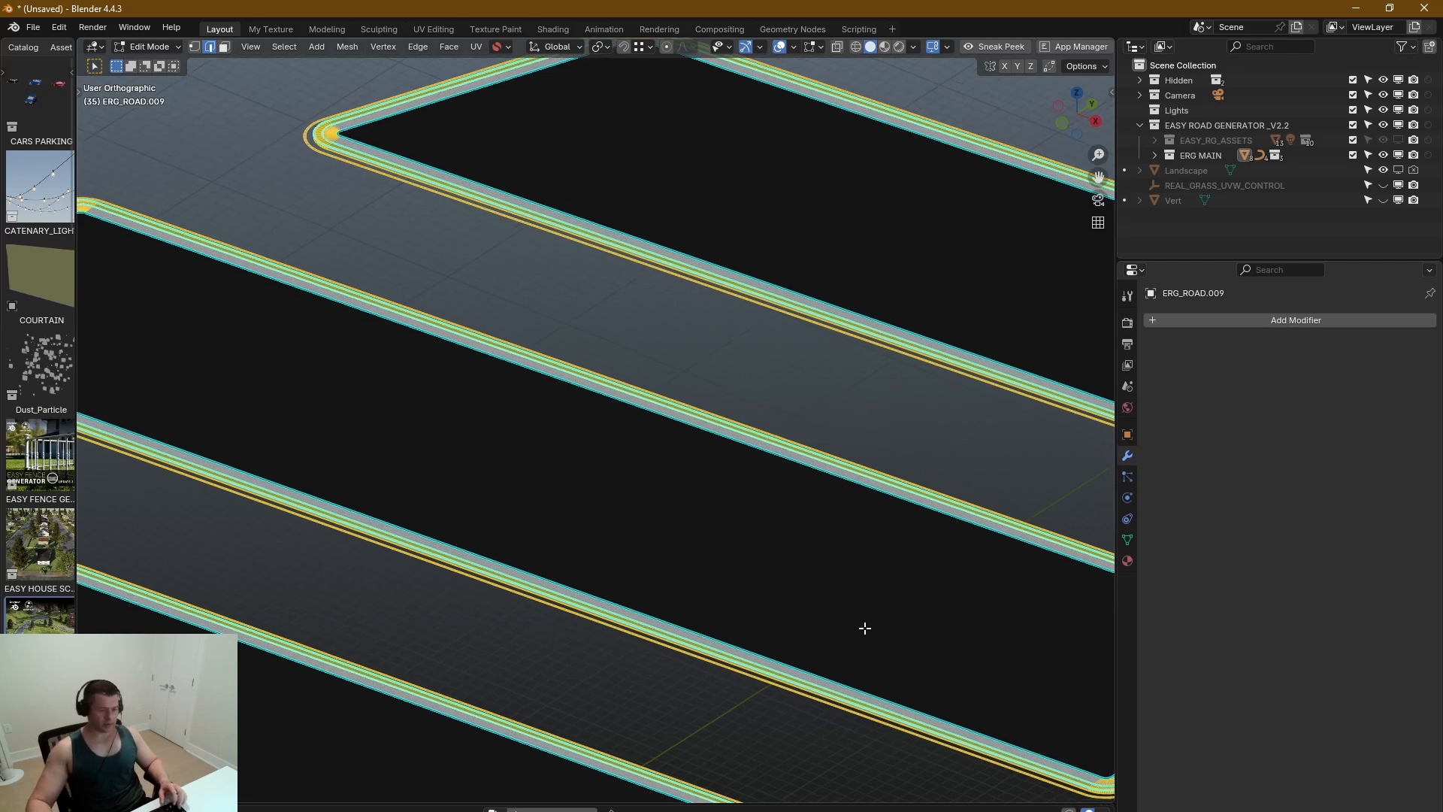
{"action": "middle_click_drag", "start_coordinate": [863, 628], "coordinate": [751, 557], "text": "shift"}
{"action": "scroll", "coordinate": [751, 557], "scroll_direction": "up", "scroll_amount": 5}
{"action": "key", "text": "ctrl+i"}
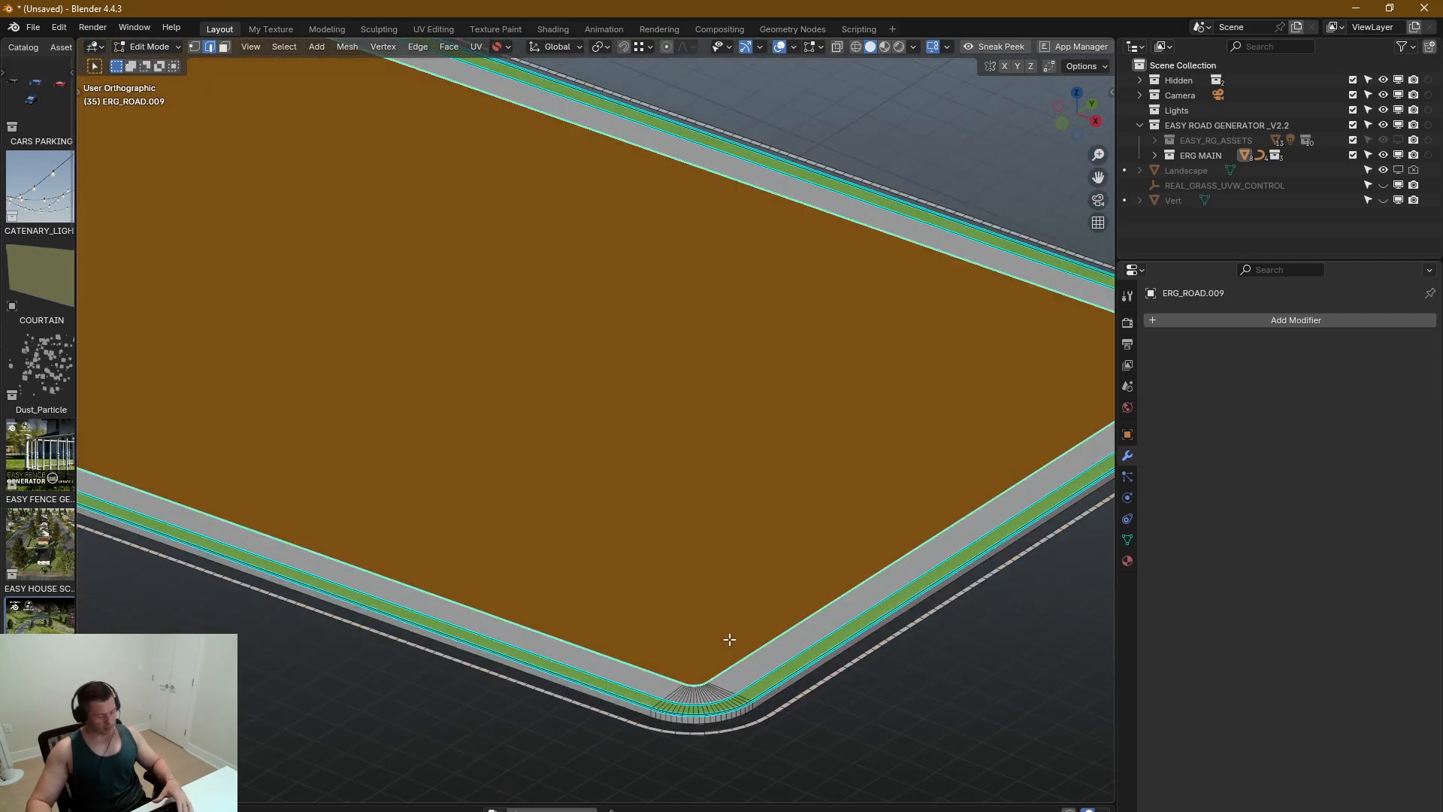
{"action": "key", "text": "3"}
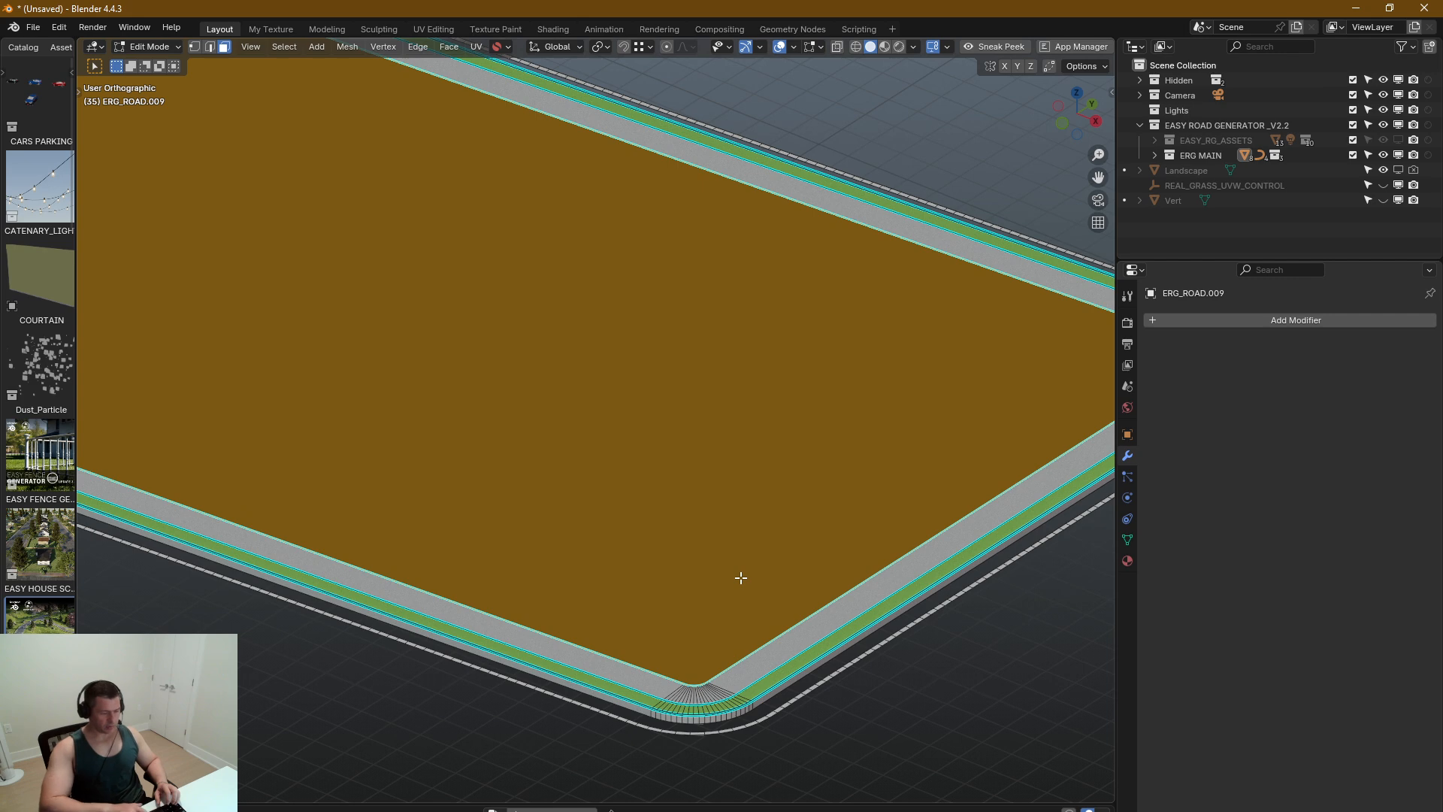
{"action": "key", "text": "ctrl+i"}
{"action": "key", "text": "x"}
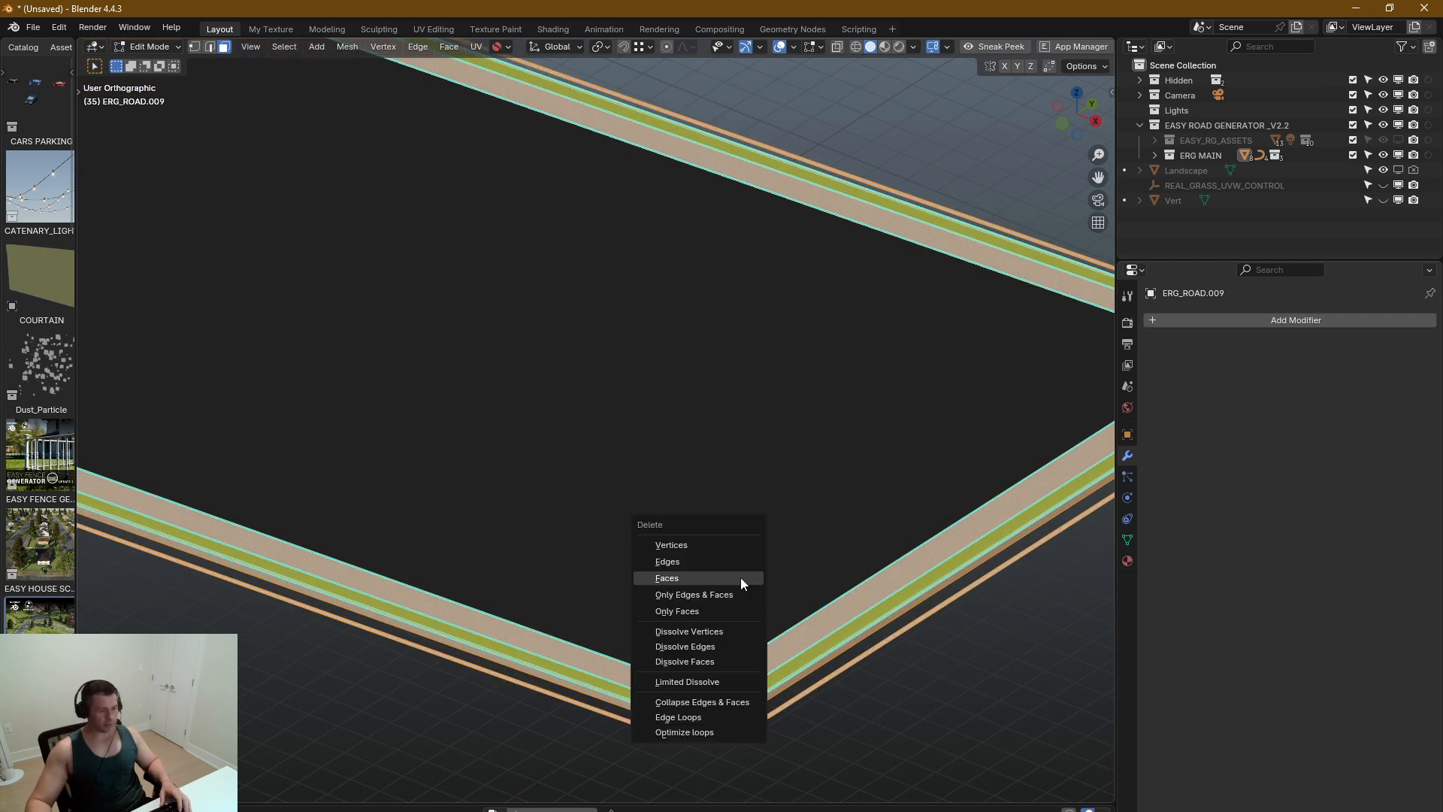
{"action": "left_click", "coordinate": [741, 577]}
{"action": "key", "text": "Tab"}
{"action": "scroll", "coordinate": [706, 575], "scroll_direction": "down", "scroll_amount": 8}
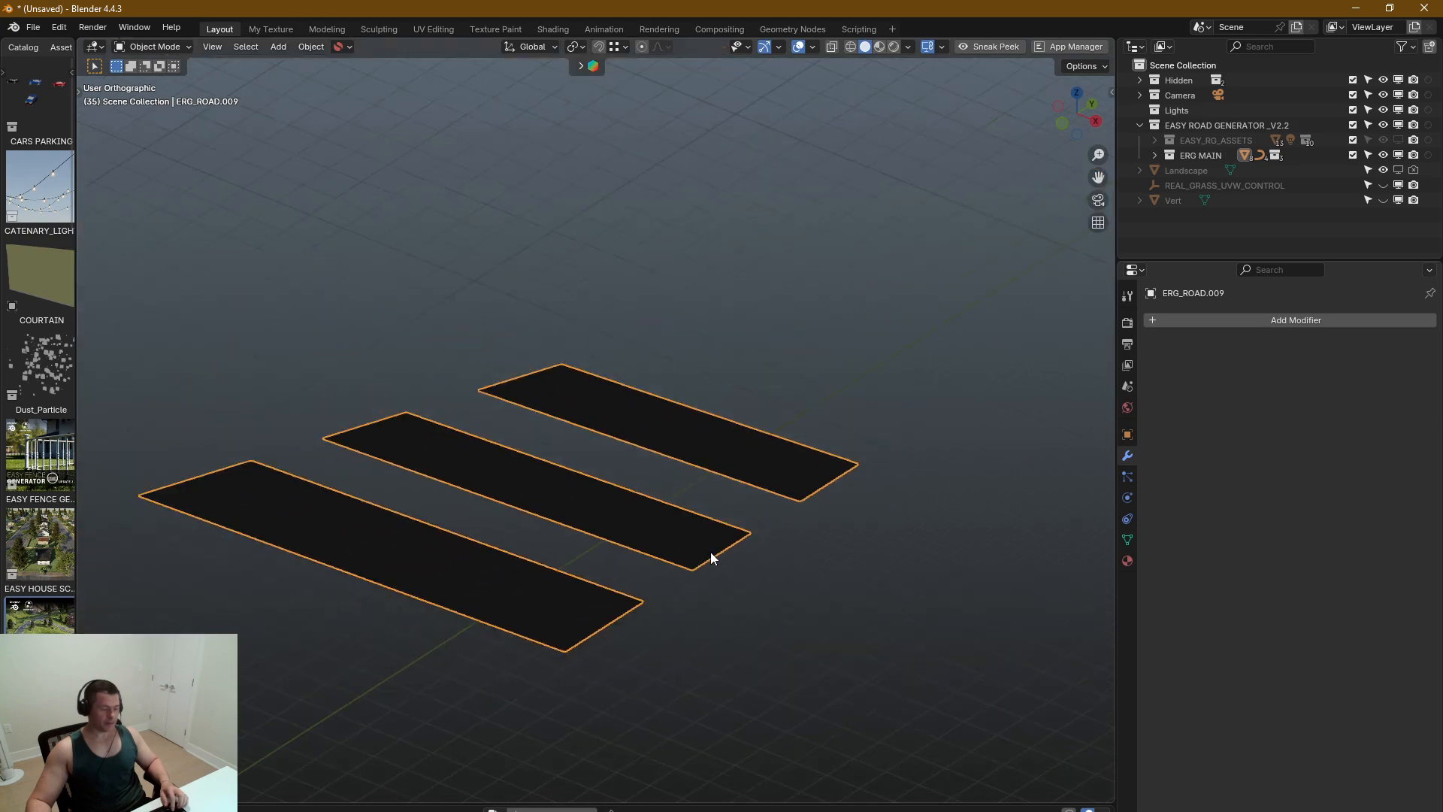
Step: Bring the surrounding roads back into view and flip the normals of all filled interior faces in Edit Mode
{"action": "scroll", "coordinate": [676, 552], "scroll_direction": "up", "scroll_amount": 8}
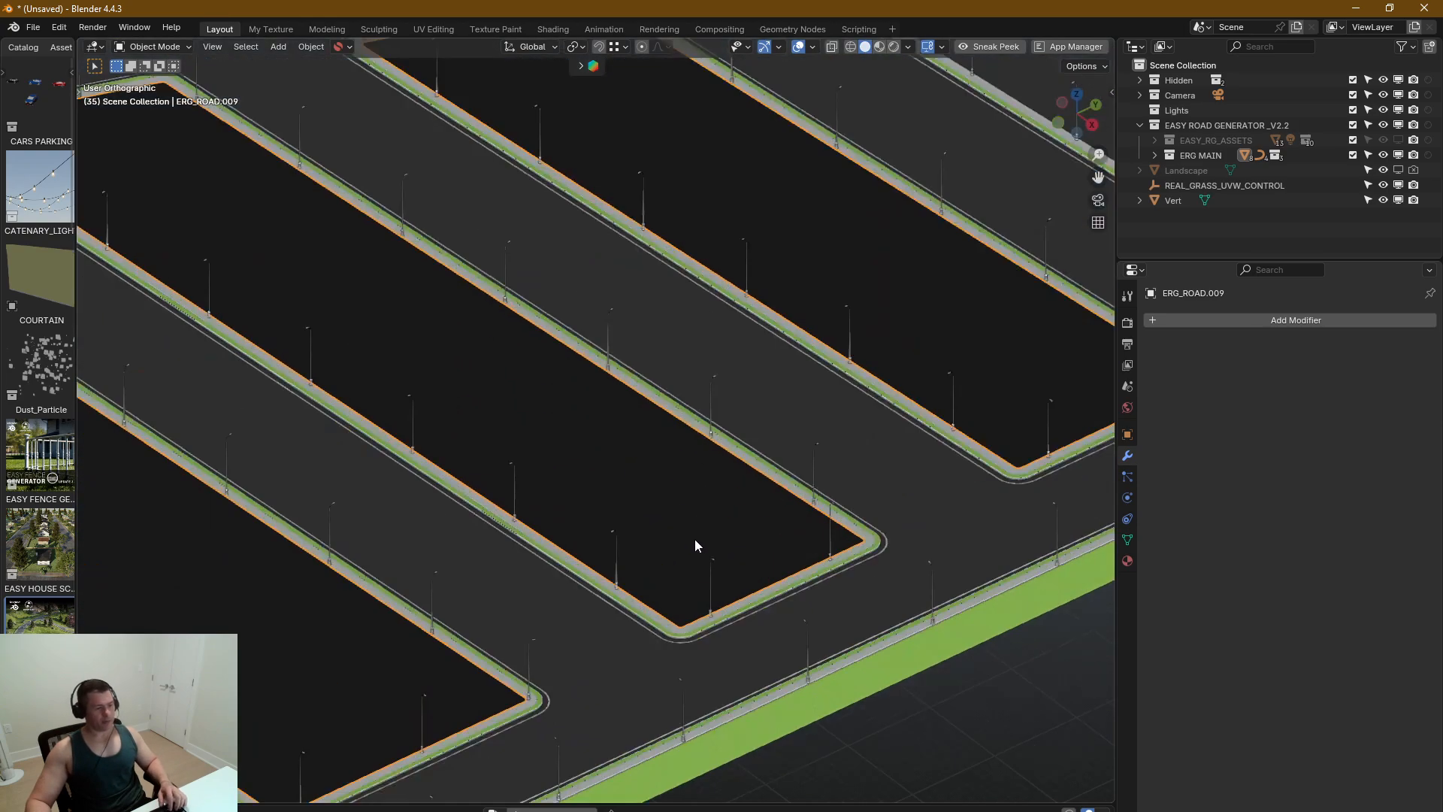
{"action": "key", "text": "Tab"}
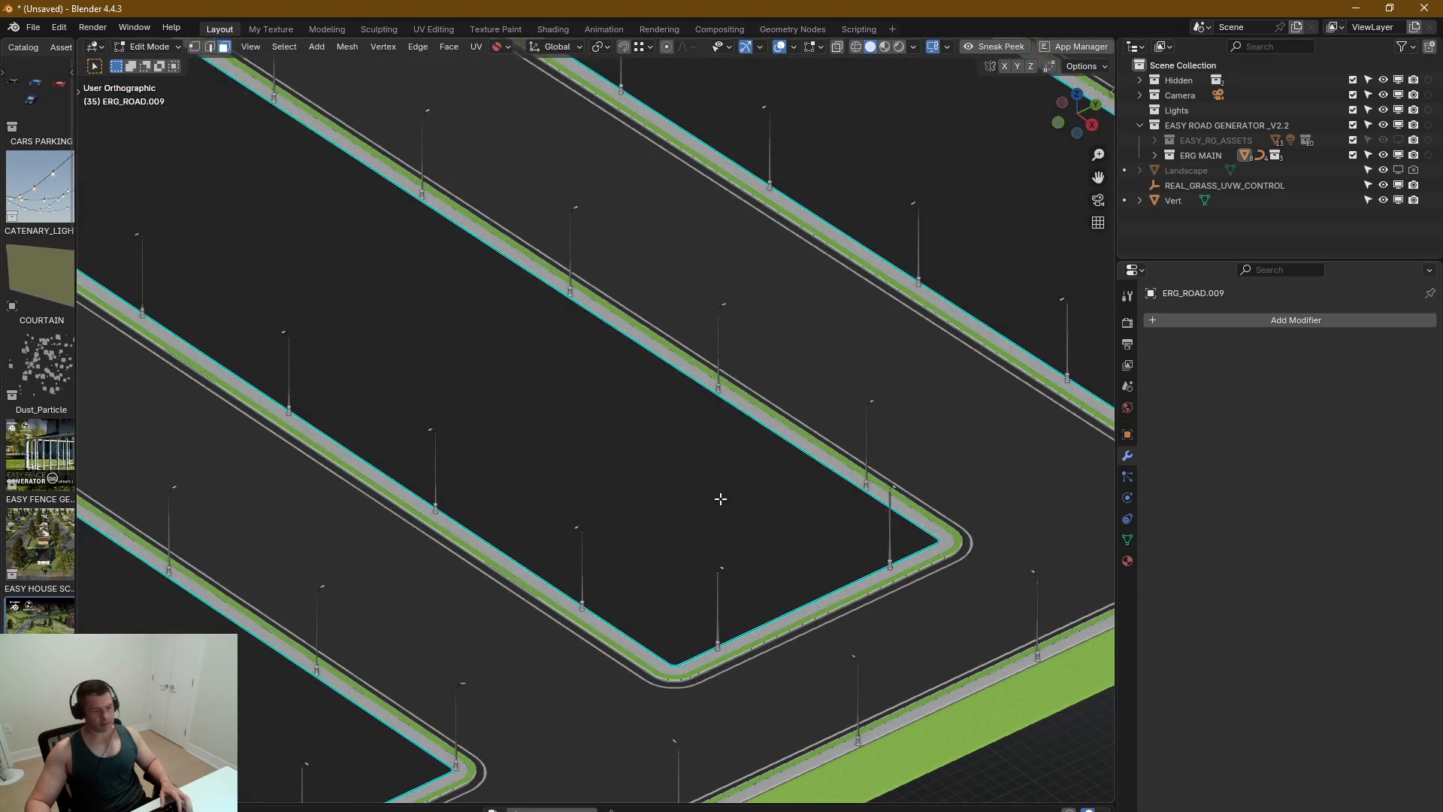
{"action": "key", "text": "a"}
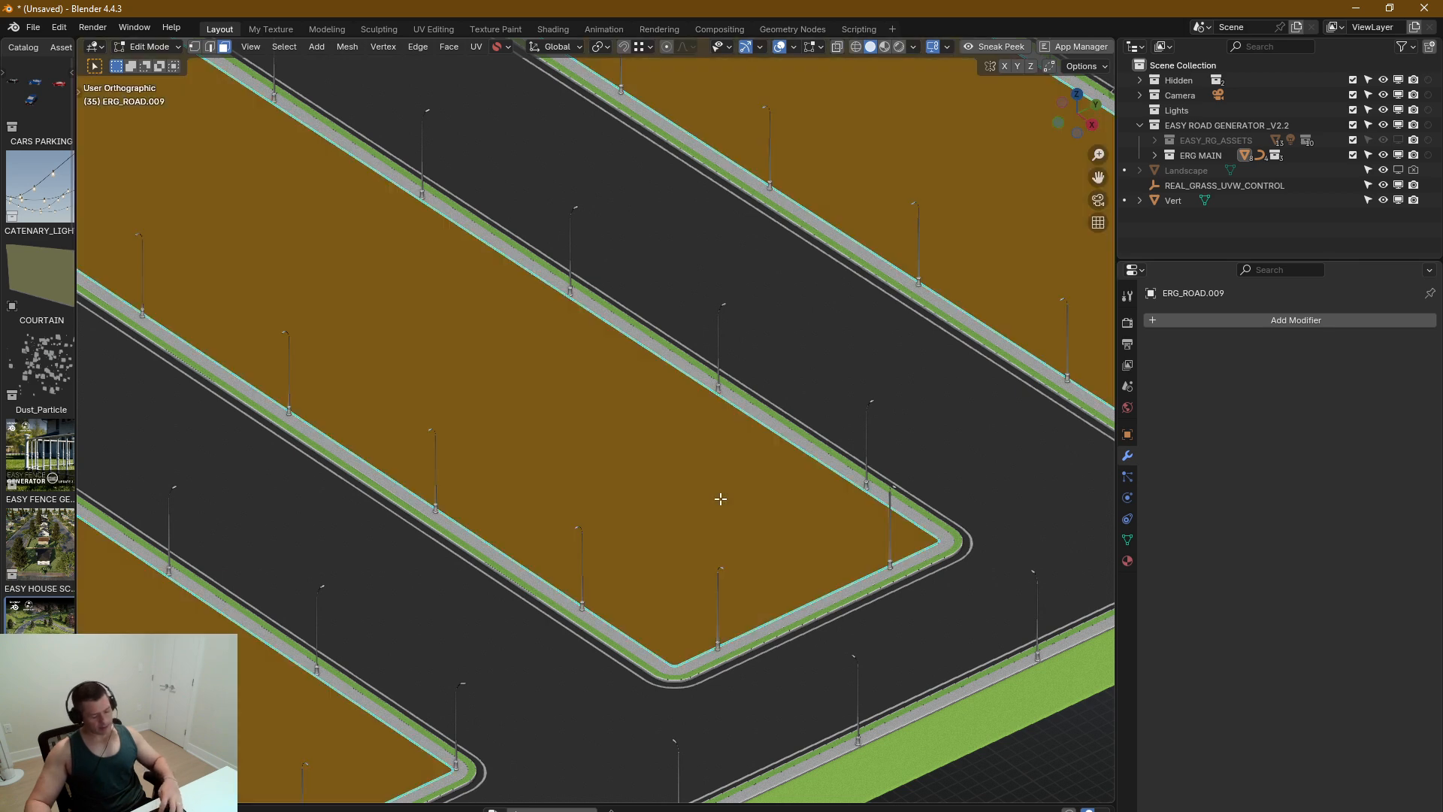
{"action": "key", "text": "alt+n"}
{"action": "left_click", "coordinate": [720, 499]}
{"action": "key", "text": "Tab"}
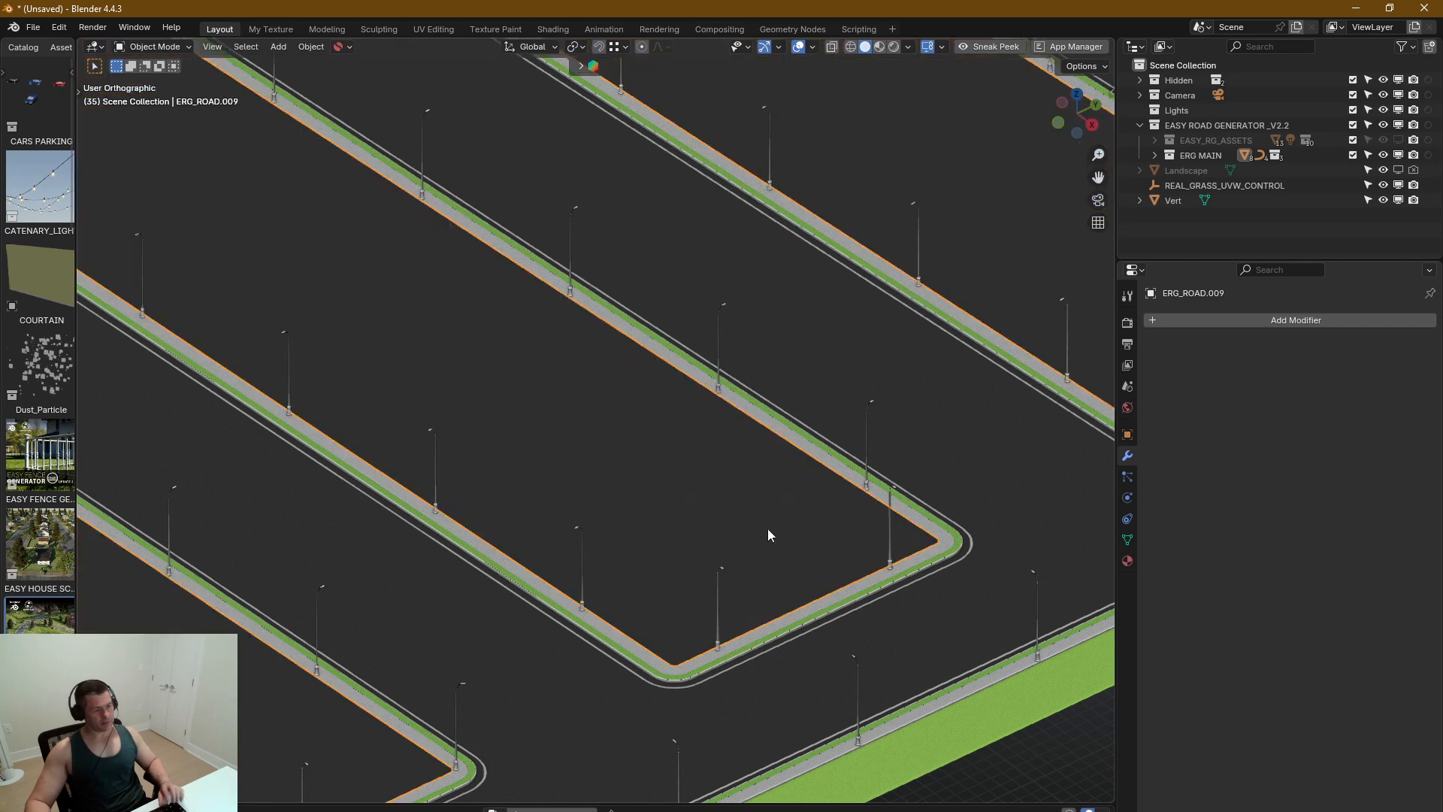
Step: Remove the material slots from the interior fill mesh until only #EASYGRASS_GROUND is left
{"action": "left_click", "coordinate": [1127, 561]}
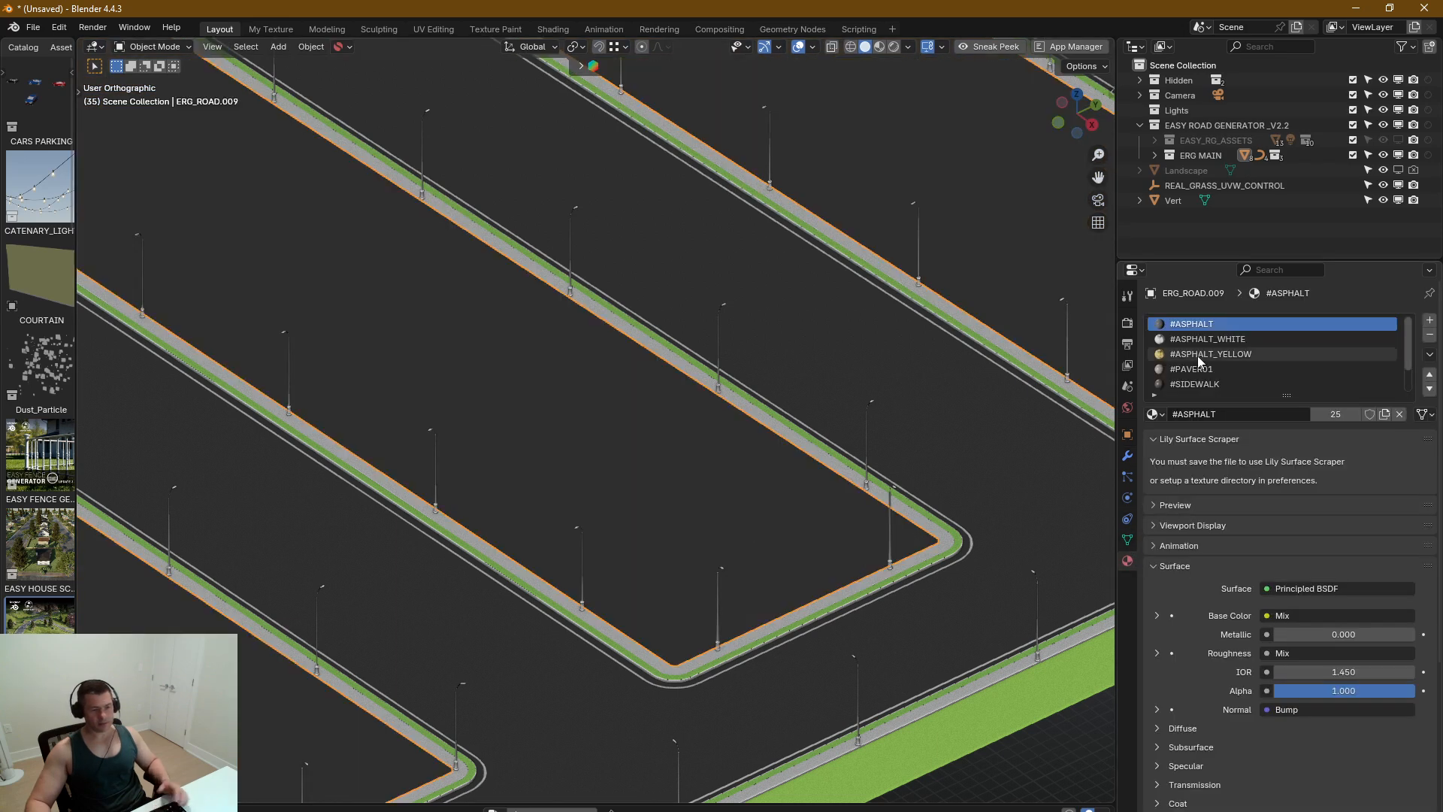
{"action": "left_click", "coordinate": [1430, 334]}
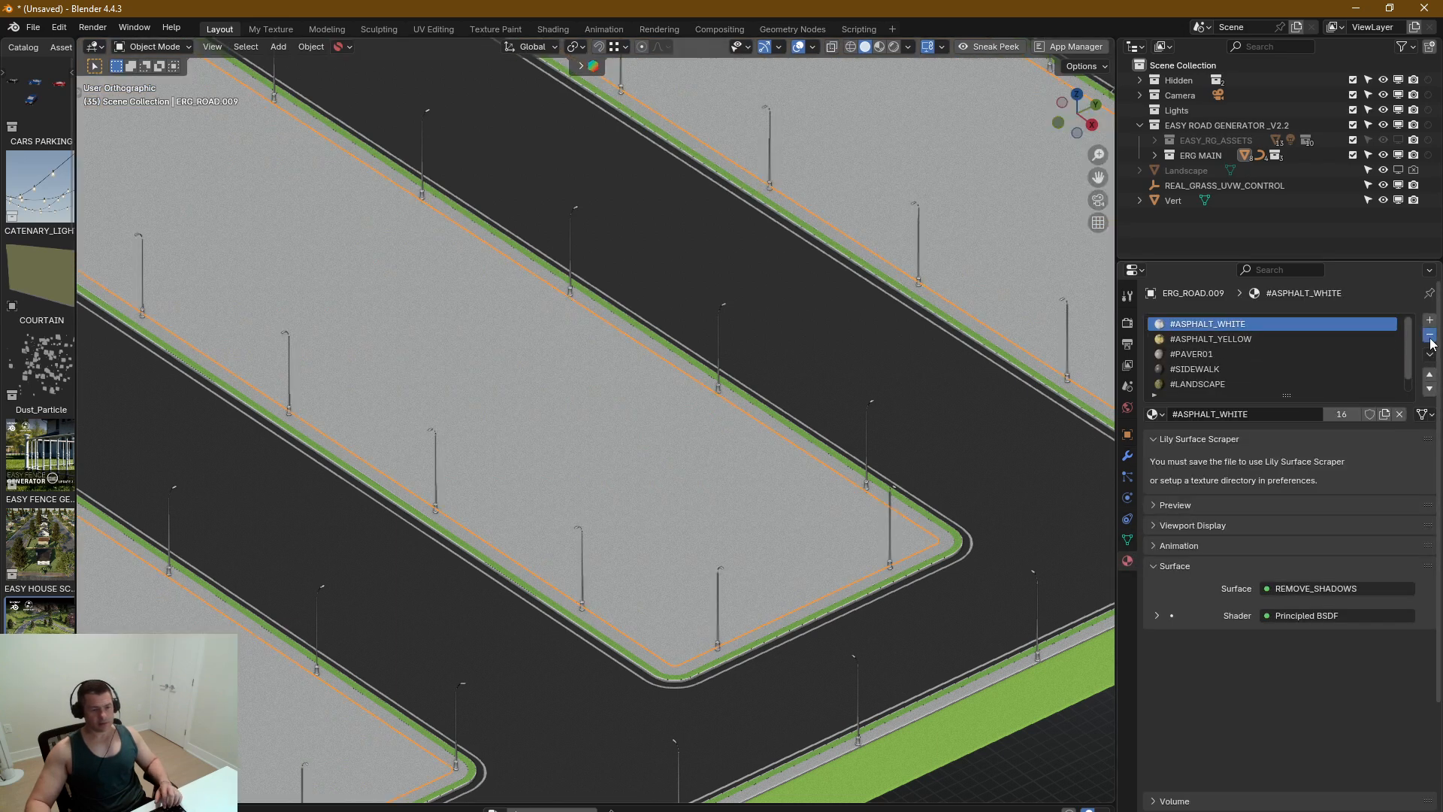
{"action": "left_click", "coordinate": [1429, 335]}
{"action": "left_click", "coordinate": [1429, 335]}
{"action": "left_click", "coordinate": [1429, 334]}
{"action": "left_click", "coordinate": [1429, 335]}
{"action": "left_click", "coordinate": [1430, 334]}
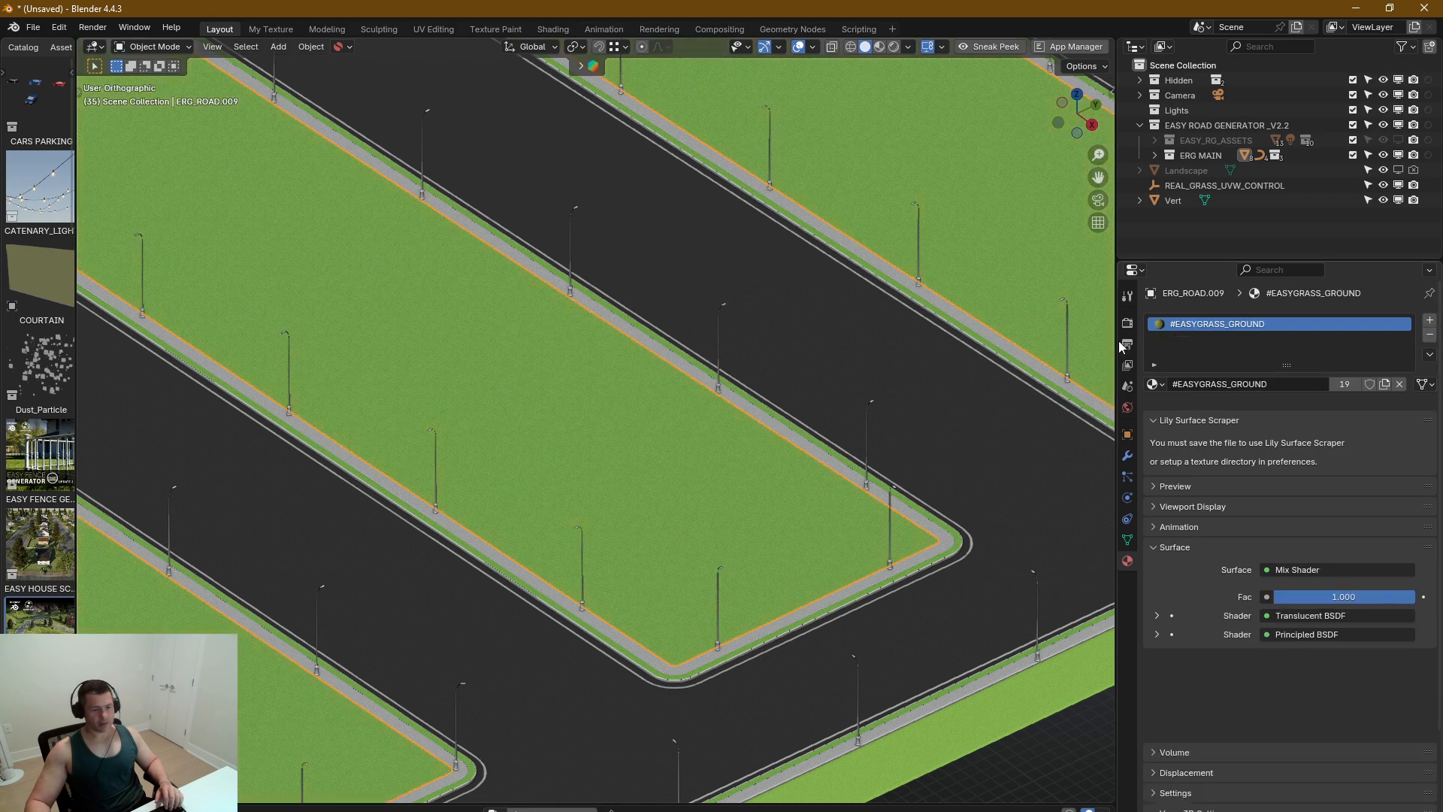
Step: Examine how the grass fill meets the sidewalk at an island corner, test-moving the fill mesh
{"action": "scroll", "coordinate": [808, 488], "scroll_direction": "down", "scroll_amount": 3}
{"action": "scroll", "coordinate": [833, 462], "scroll_direction": "down", "scroll_amount": 4}
{"action": "middle_click_drag", "start_coordinate": [631, 528], "coordinate": [507, 502]}
{"action": "scroll", "coordinate": [716, 493], "scroll_direction": "up", "scroll_amount": 12}
{"action": "middle_click_drag", "start_coordinate": [472, 574], "coordinate": [692, 529], "text": "shift"}
{"action": "scroll", "coordinate": [692, 529], "scroll_direction": "up", "scroll_amount": 2}
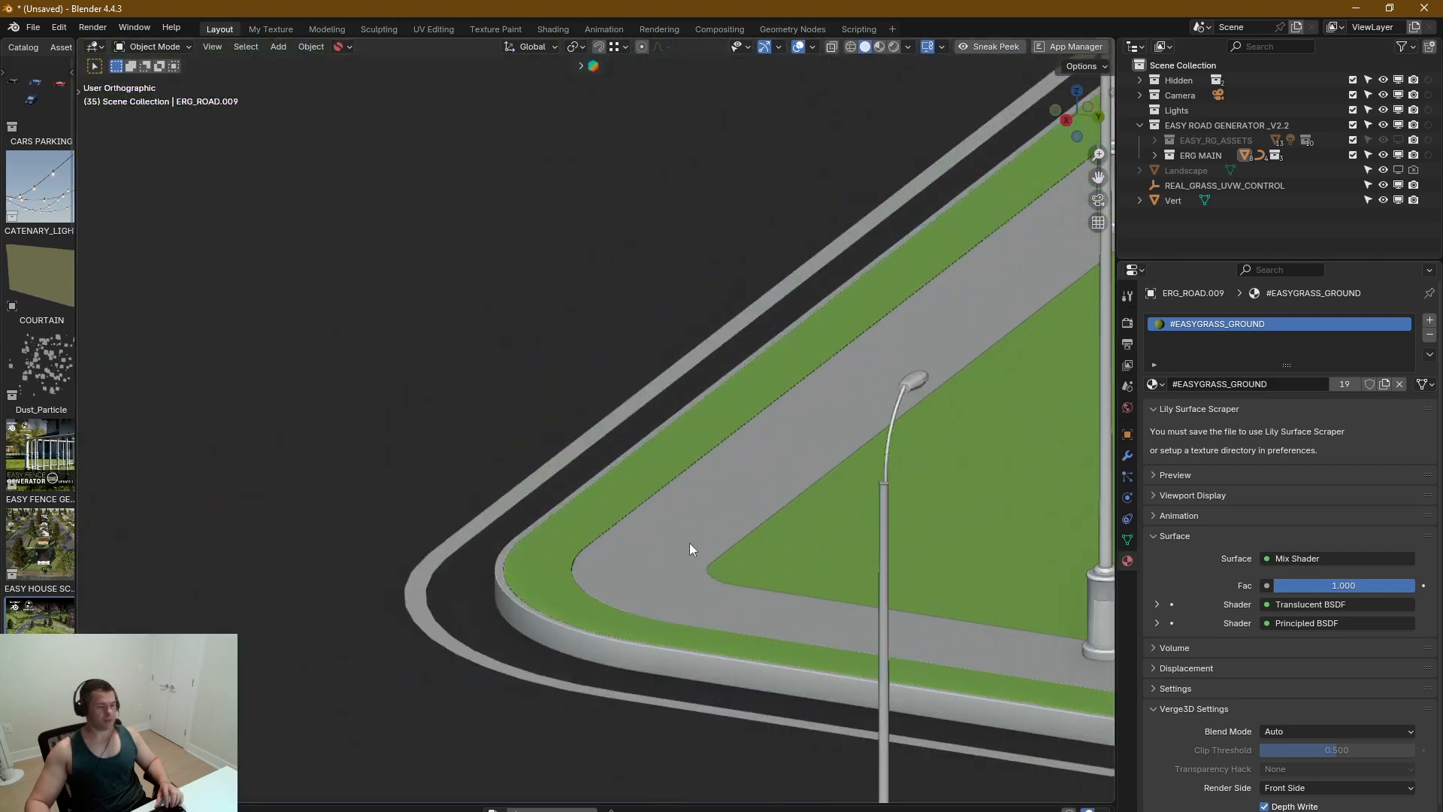
{"action": "left_click", "coordinate": [813, 550]}
{"action": "scroll", "coordinate": [813, 550], "scroll_direction": "down", "scroll_amount": 3}
{"action": "scroll", "coordinate": [720, 406], "scroll_direction": "down", "scroll_amount": 6}
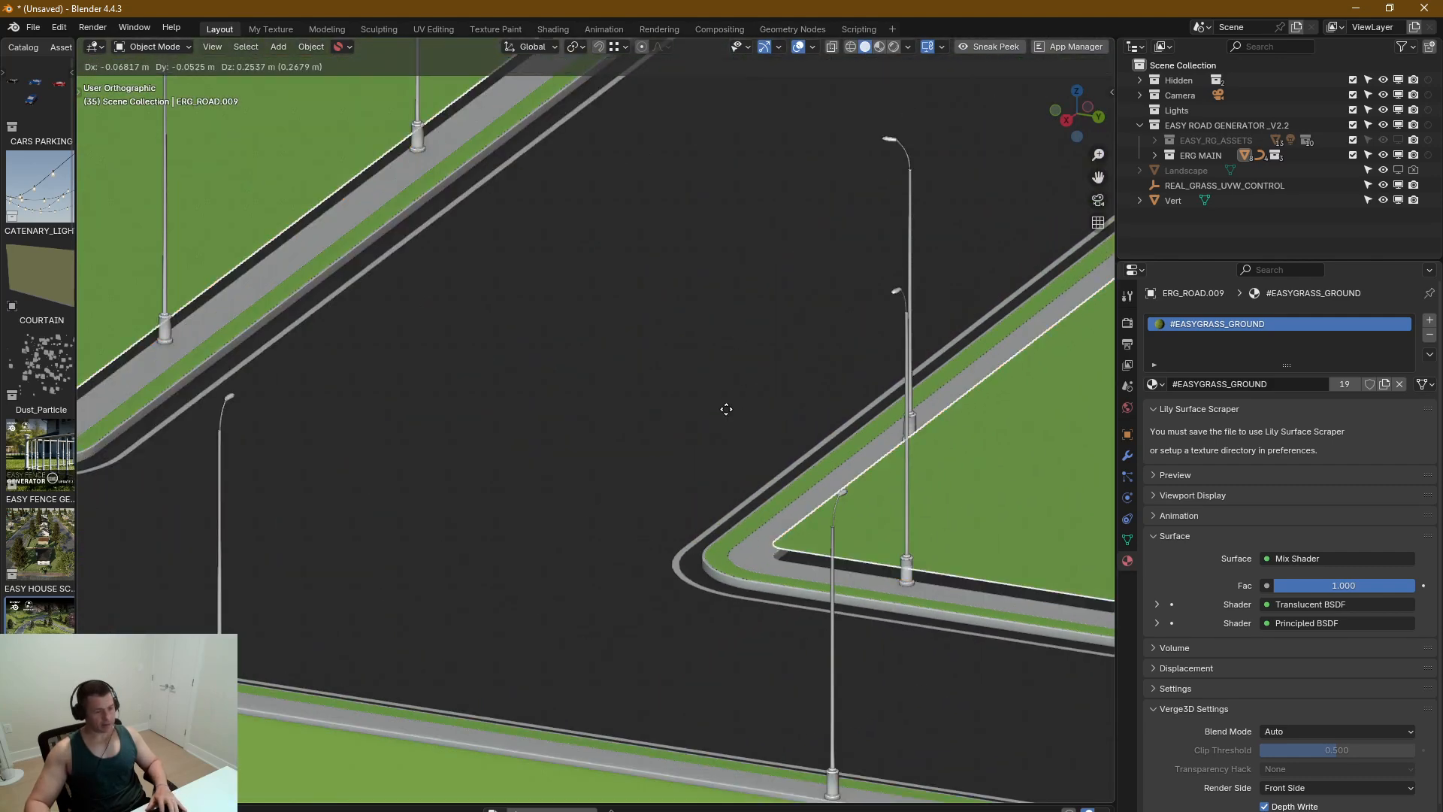
{"action": "scroll", "coordinate": [562, 537], "scroll_direction": "down", "scroll_amount": 5}
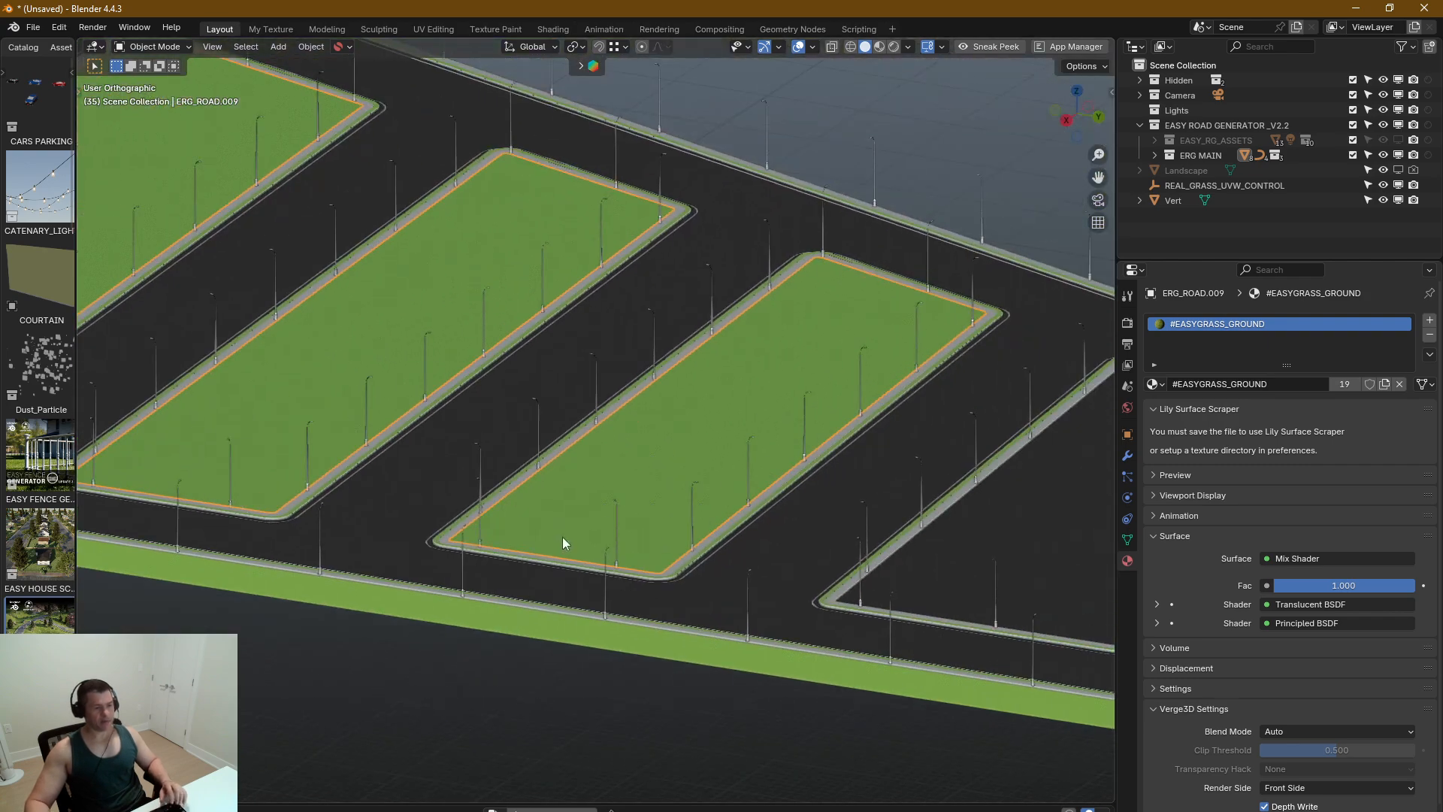
Step: Select the islands' road generator object and examine the grass-filled islands beside the unfilled one from several angles
{"action": "middle_click_drag", "start_coordinate": [562, 537], "coordinate": [757, 535]}
{"action": "scroll", "coordinate": [745, 580], "scroll_direction": "up", "scroll_amount": 8}
{"action": "left_click", "coordinate": [653, 631]}
{"action": "scroll", "coordinate": [661, 613], "scroll_direction": "down", "scroll_amount": 5}
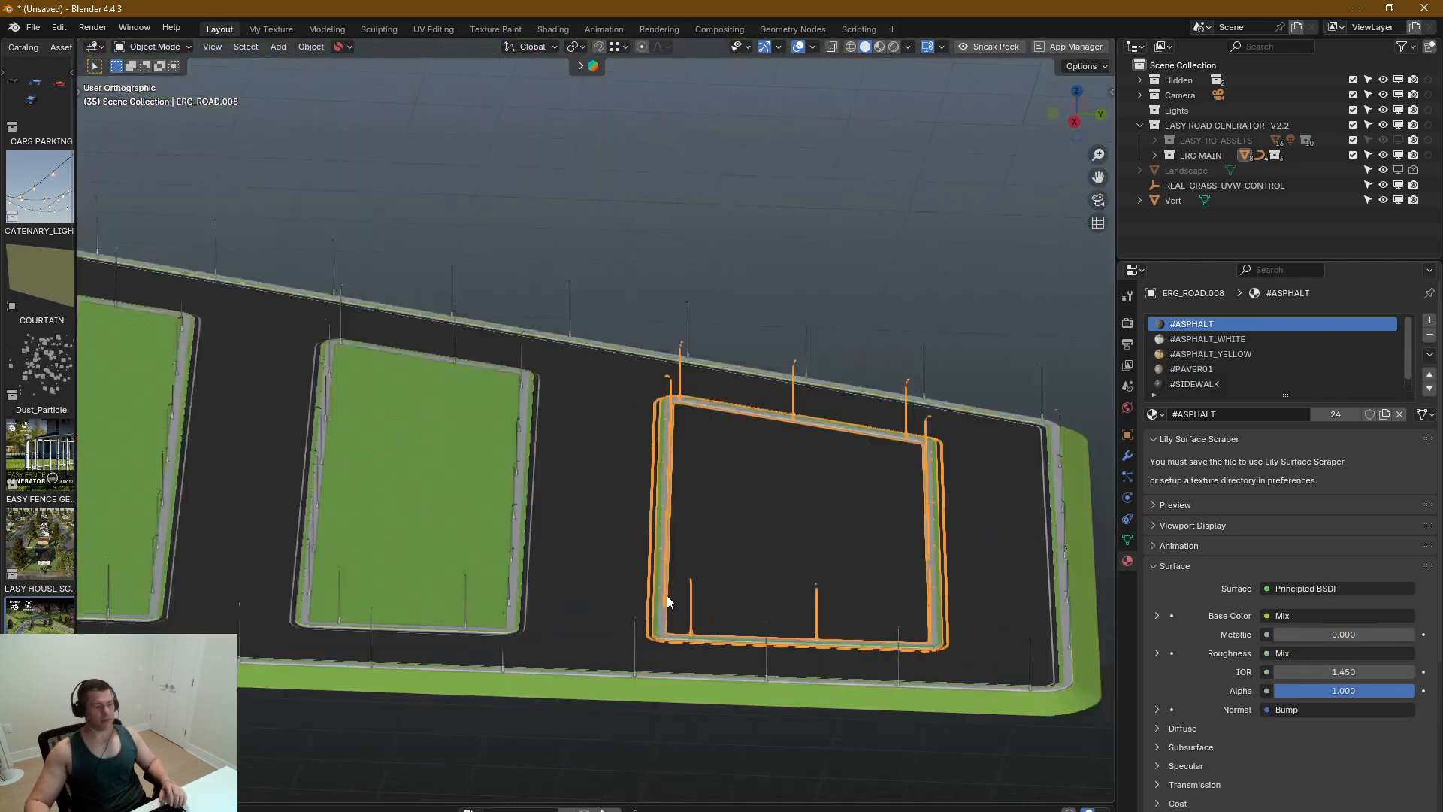
{"action": "scroll", "coordinate": [538, 535], "scroll_direction": "down", "scroll_amount": 3}
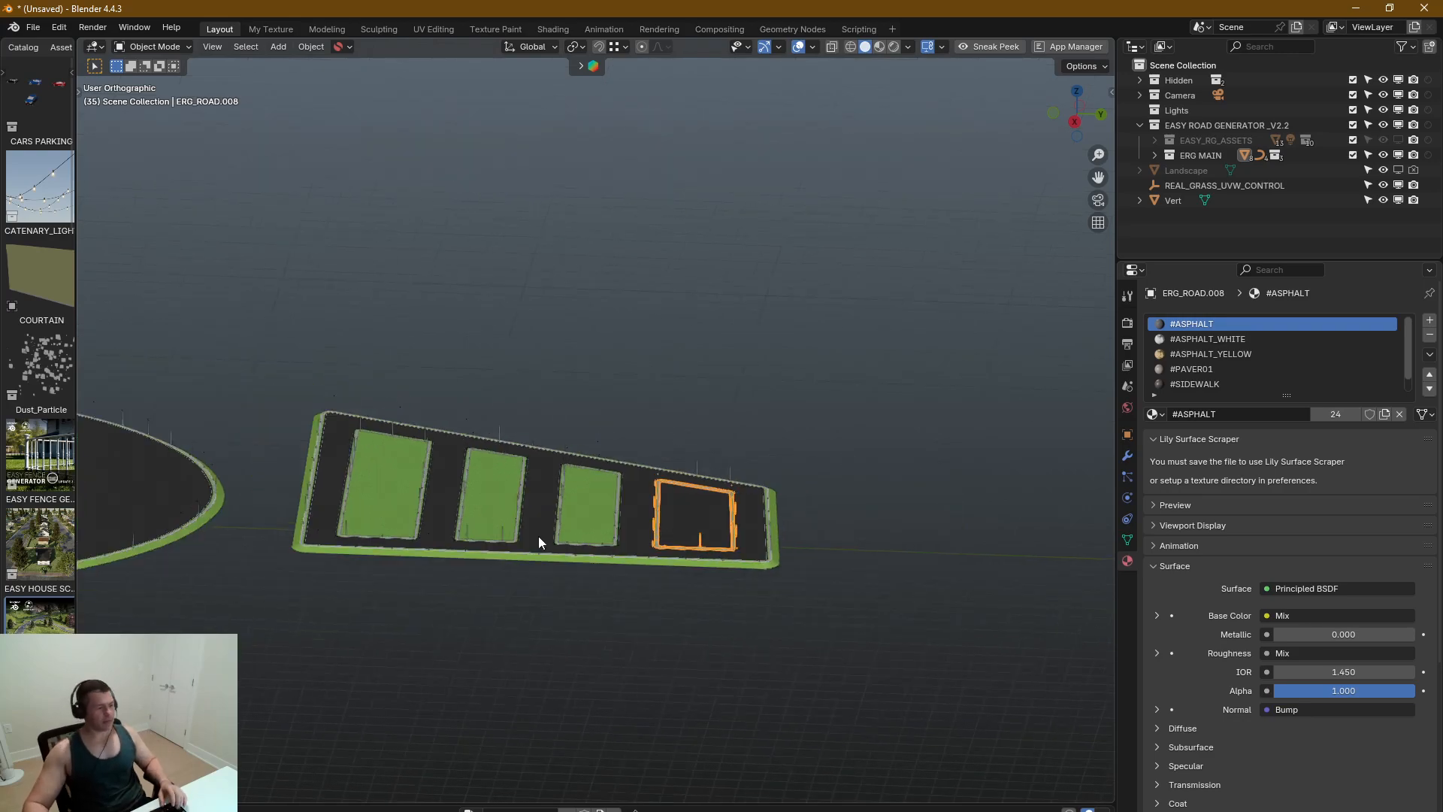
{"action": "middle_click_drag", "start_coordinate": [538, 535], "coordinate": [577, 528]}
{"action": "scroll", "coordinate": [563, 511], "scroll_direction": "up", "scroll_amount": 9}
{"action": "scroll", "coordinate": [292, 529], "scroll_direction": "up", "scroll_amount": 6}
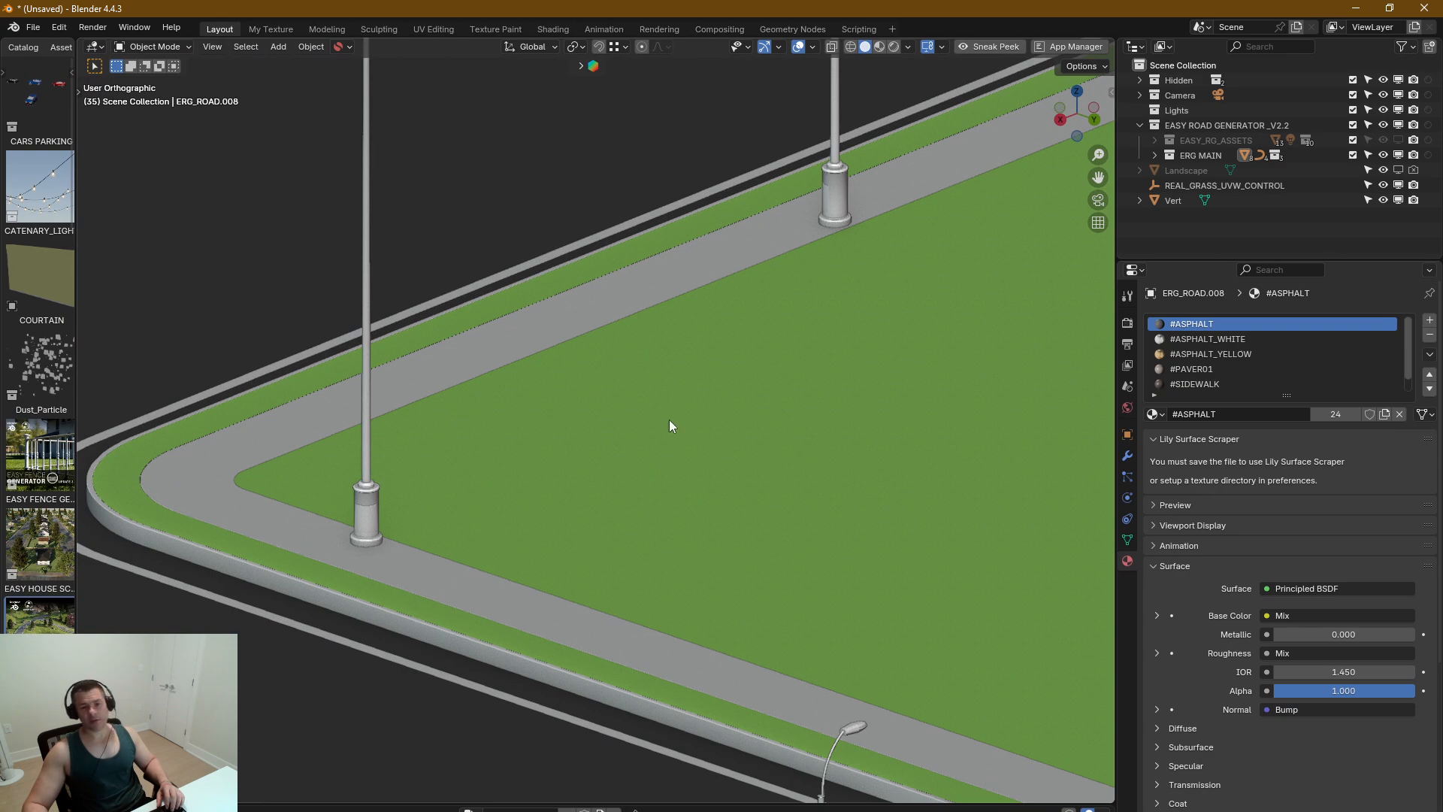
{"action": "scroll", "coordinate": [629, 485], "scroll_direction": "down", "scroll_amount": 14}
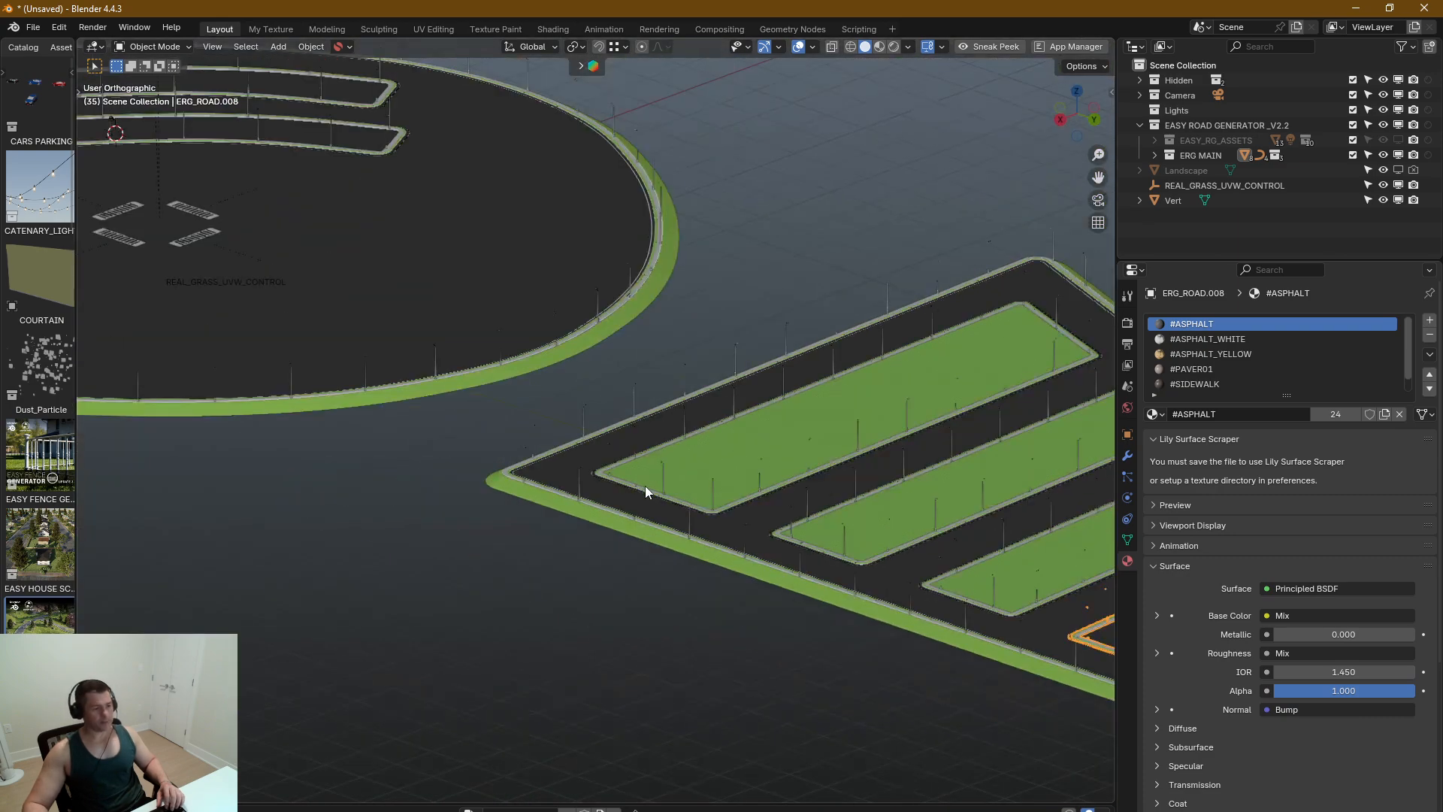
{"action": "middle_click_drag", "start_coordinate": [644, 485], "coordinate": [872, 509]}
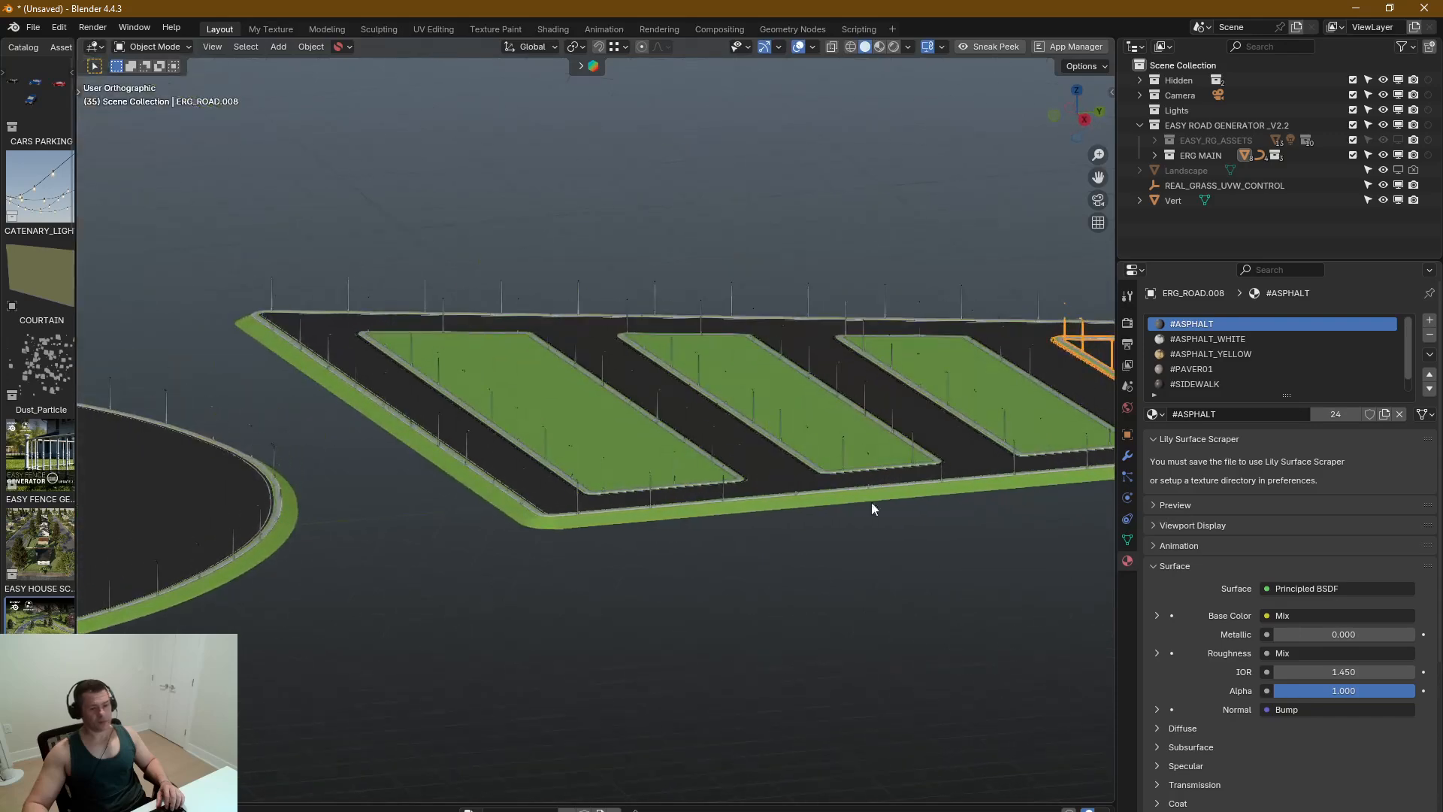
Step: Show the islands' Geometry Nodes modifier and collapse its Complement and Terrain Projection settings
{"action": "left_click", "coordinate": [1126, 455]}
{"action": "left_click_drag", "start_coordinate": [1168, 387], "coordinate": [1161, 436]}
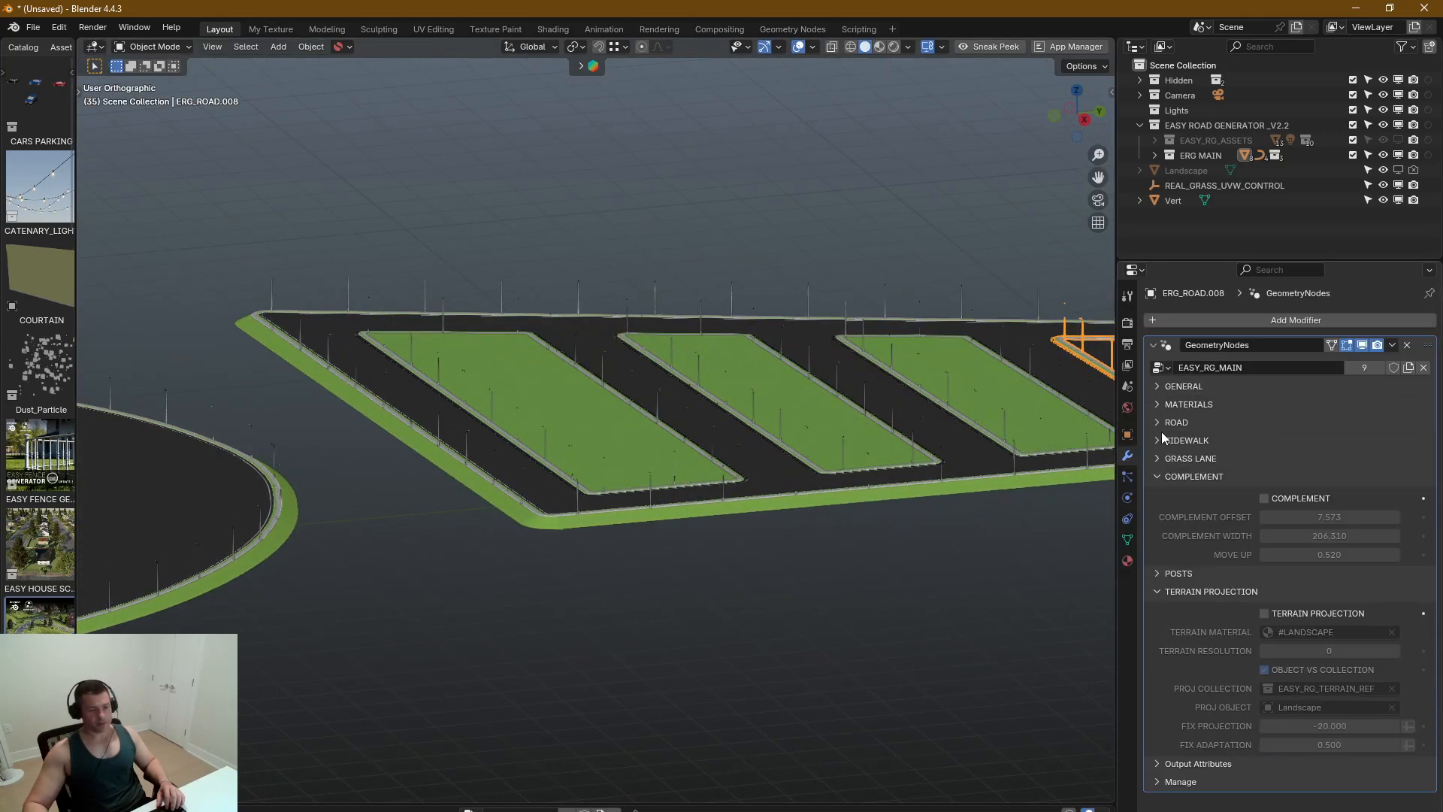
{"action": "left_click", "coordinate": [1156, 480]}
{"action": "left_click", "coordinate": [1165, 512]}
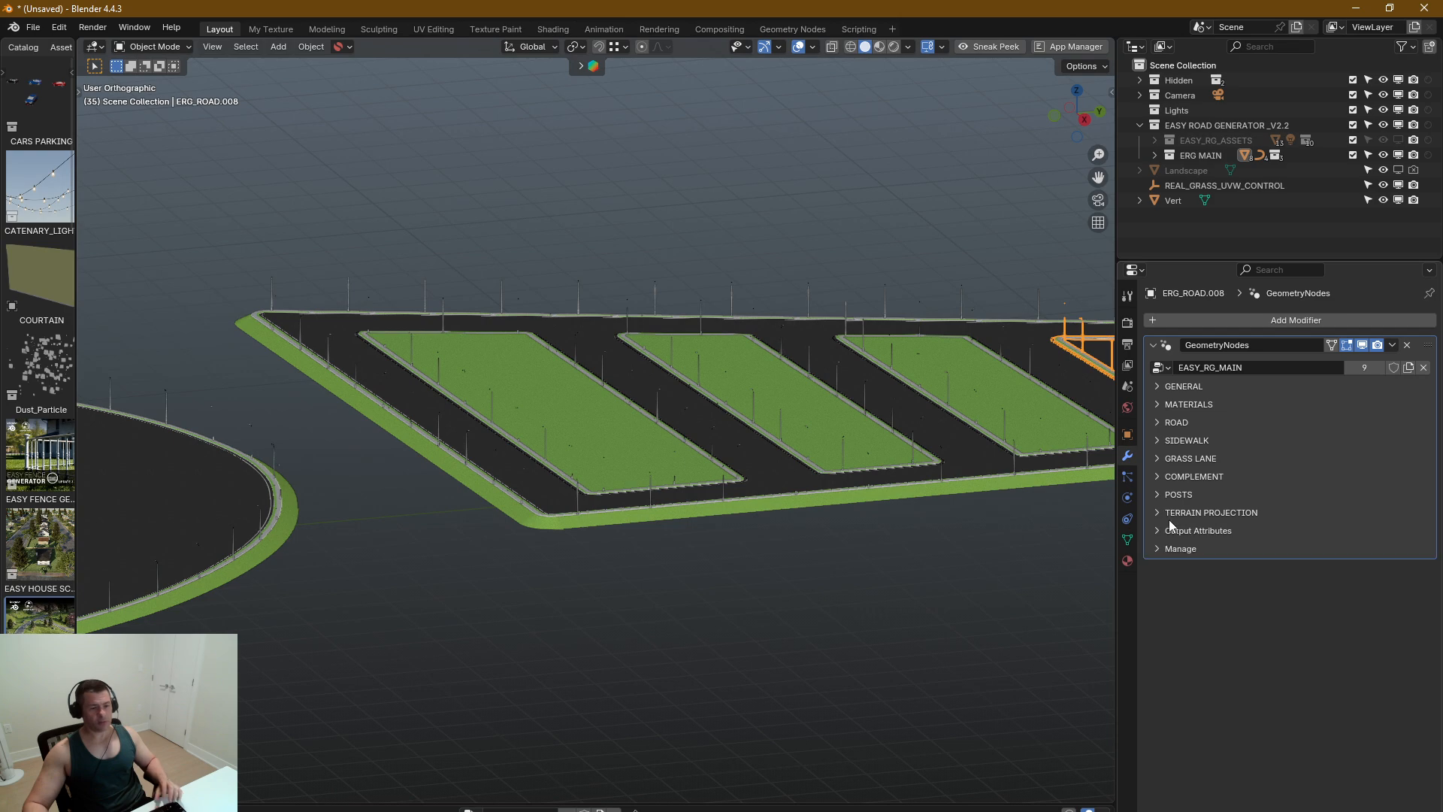
Step: Review the filled parking islands up close and the whole road layout from the top view
{"action": "mouse_move", "coordinate": [761, 536]}
{"action": "middle_mouse_down"}
{"action": "mouse_move", "coordinate": [694, 538]}
{"action": "mouse_move", "coordinate": [670, 498]}
{"action": "mouse_move", "coordinate": [622, 475]}
{"action": "mouse_move", "coordinate": [805, 515]}
{"action": "mouse_move", "coordinate": [739, 530]}
{"action": "middle_mouse_up"}
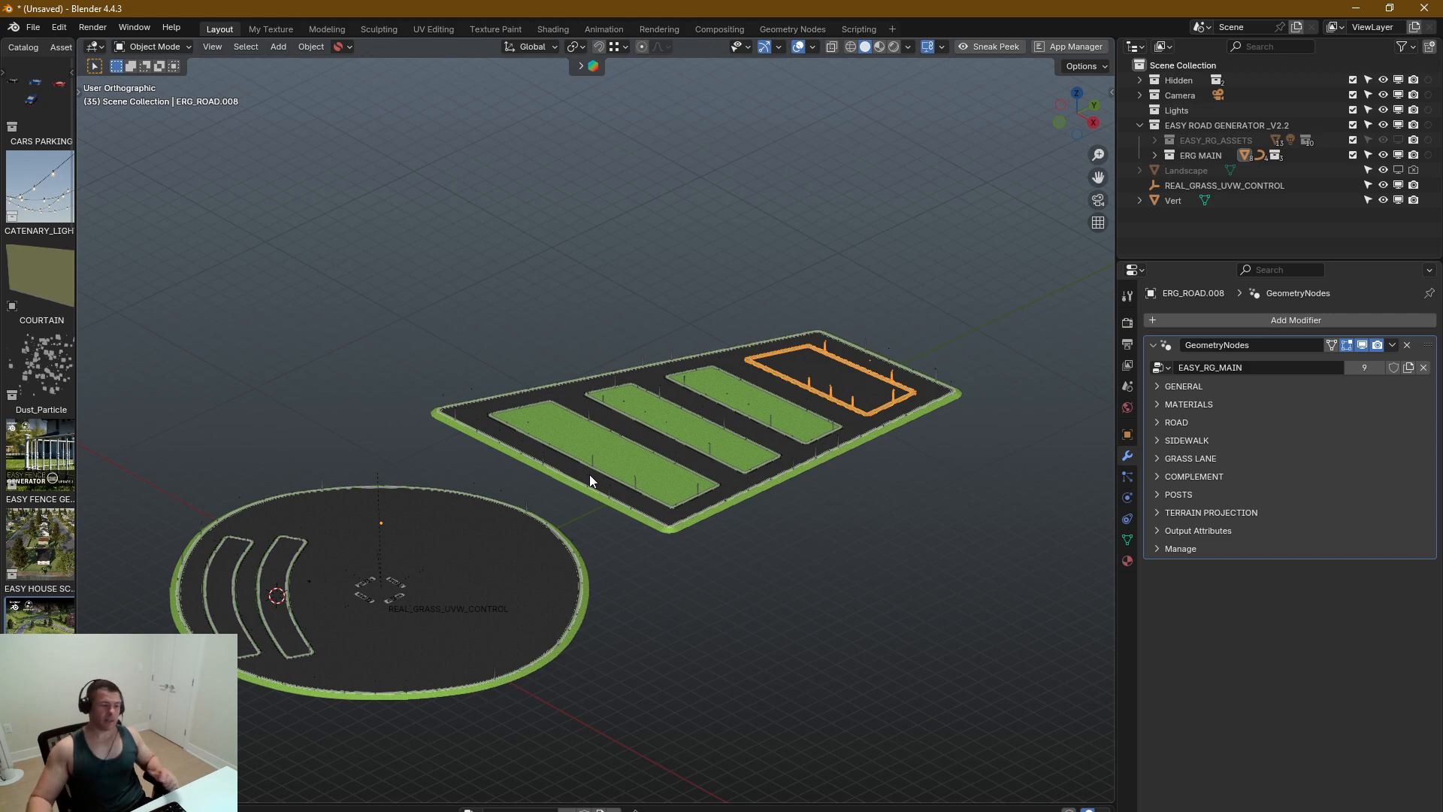
{"action": "scroll", "coordinate": [589, 475], "scroll_direction": "up", "scroll_amount": 6}
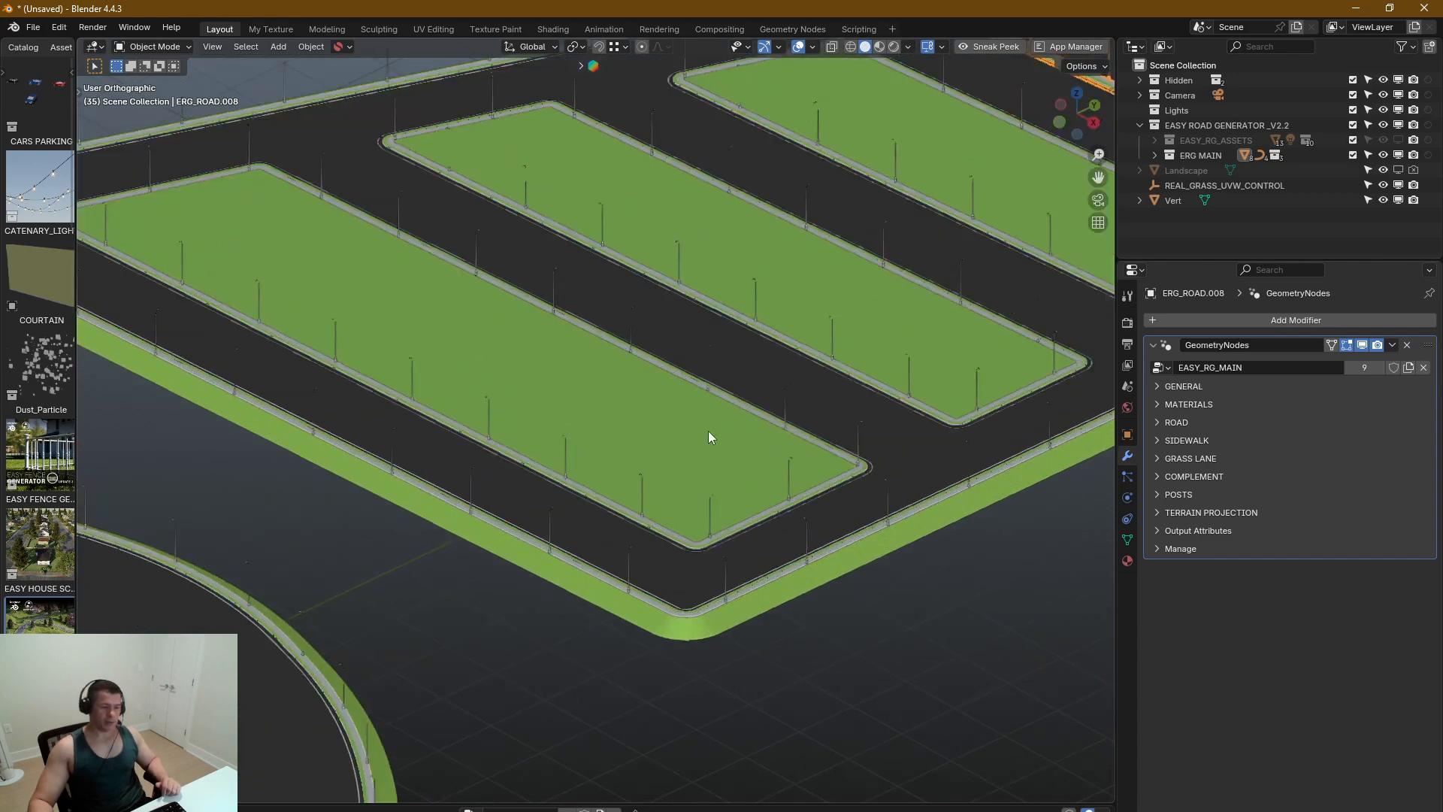
{"action": "scroll", "coordinate": [755, 429], "scroll_direction": "down", "scroll_amount": 2}
{"action": "middle_click_drag", "start_coordinate": [809, 419], "coordinate": [678, 550]}
{"action": "scroll", "coordinate": [760, 480], "scroll_direction": "down", "scroll_amount": 5}
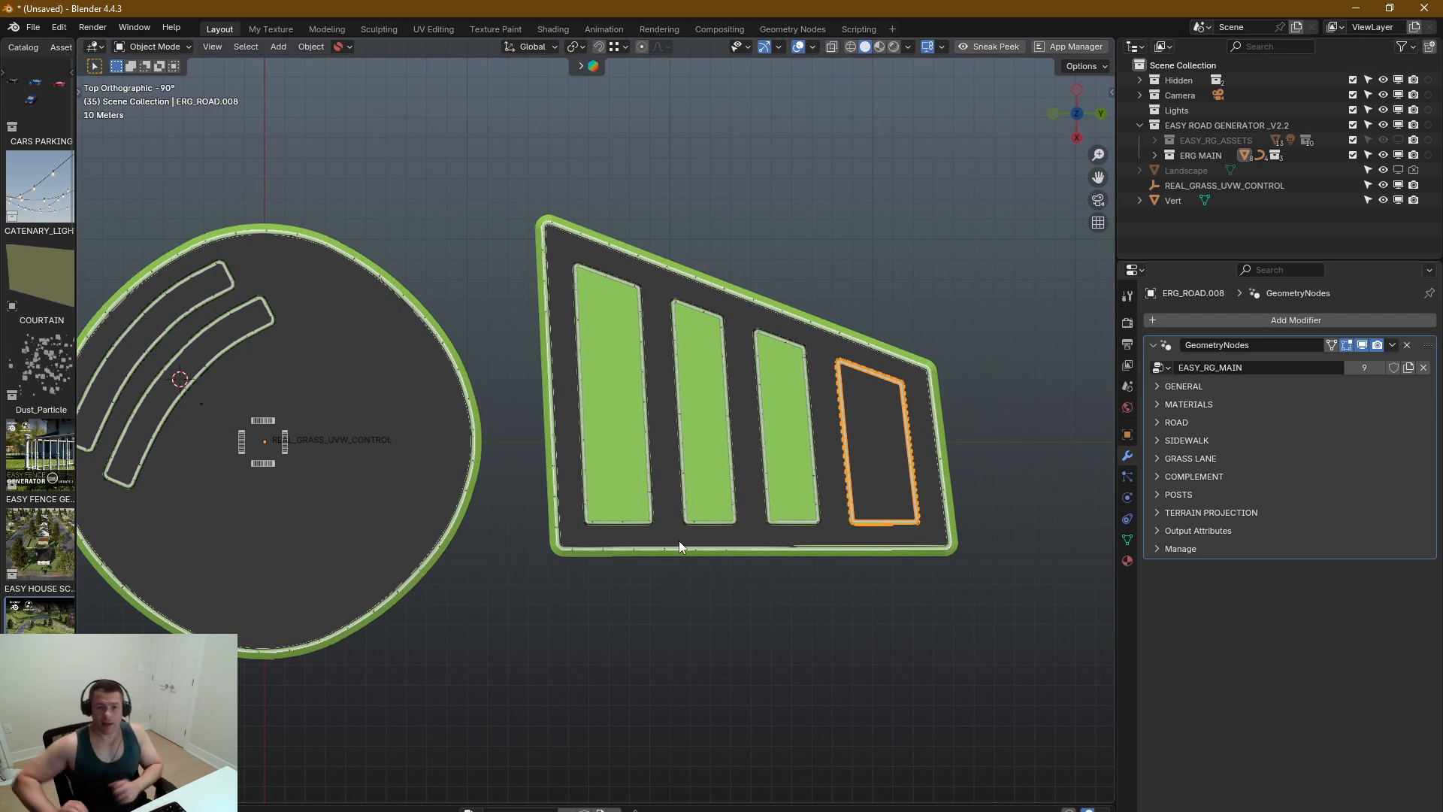